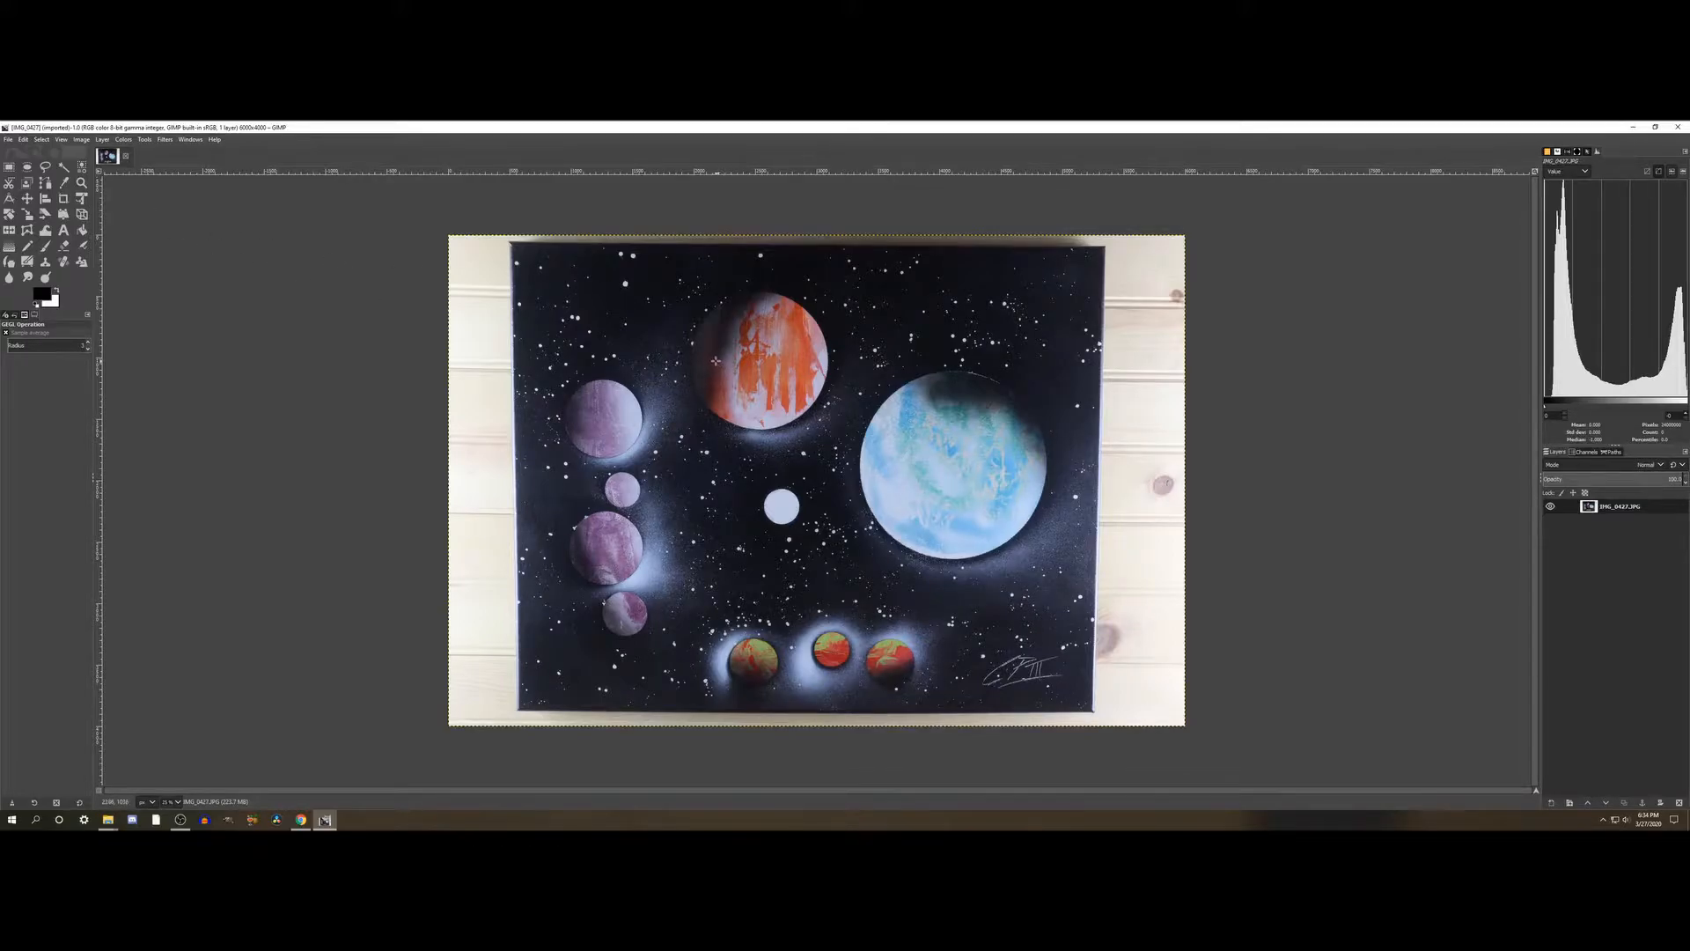
- Show the image grid and set its horizontal and vertical spacing to 100 pixels
{"action": "left_click", "coordinate": [61, 140]}
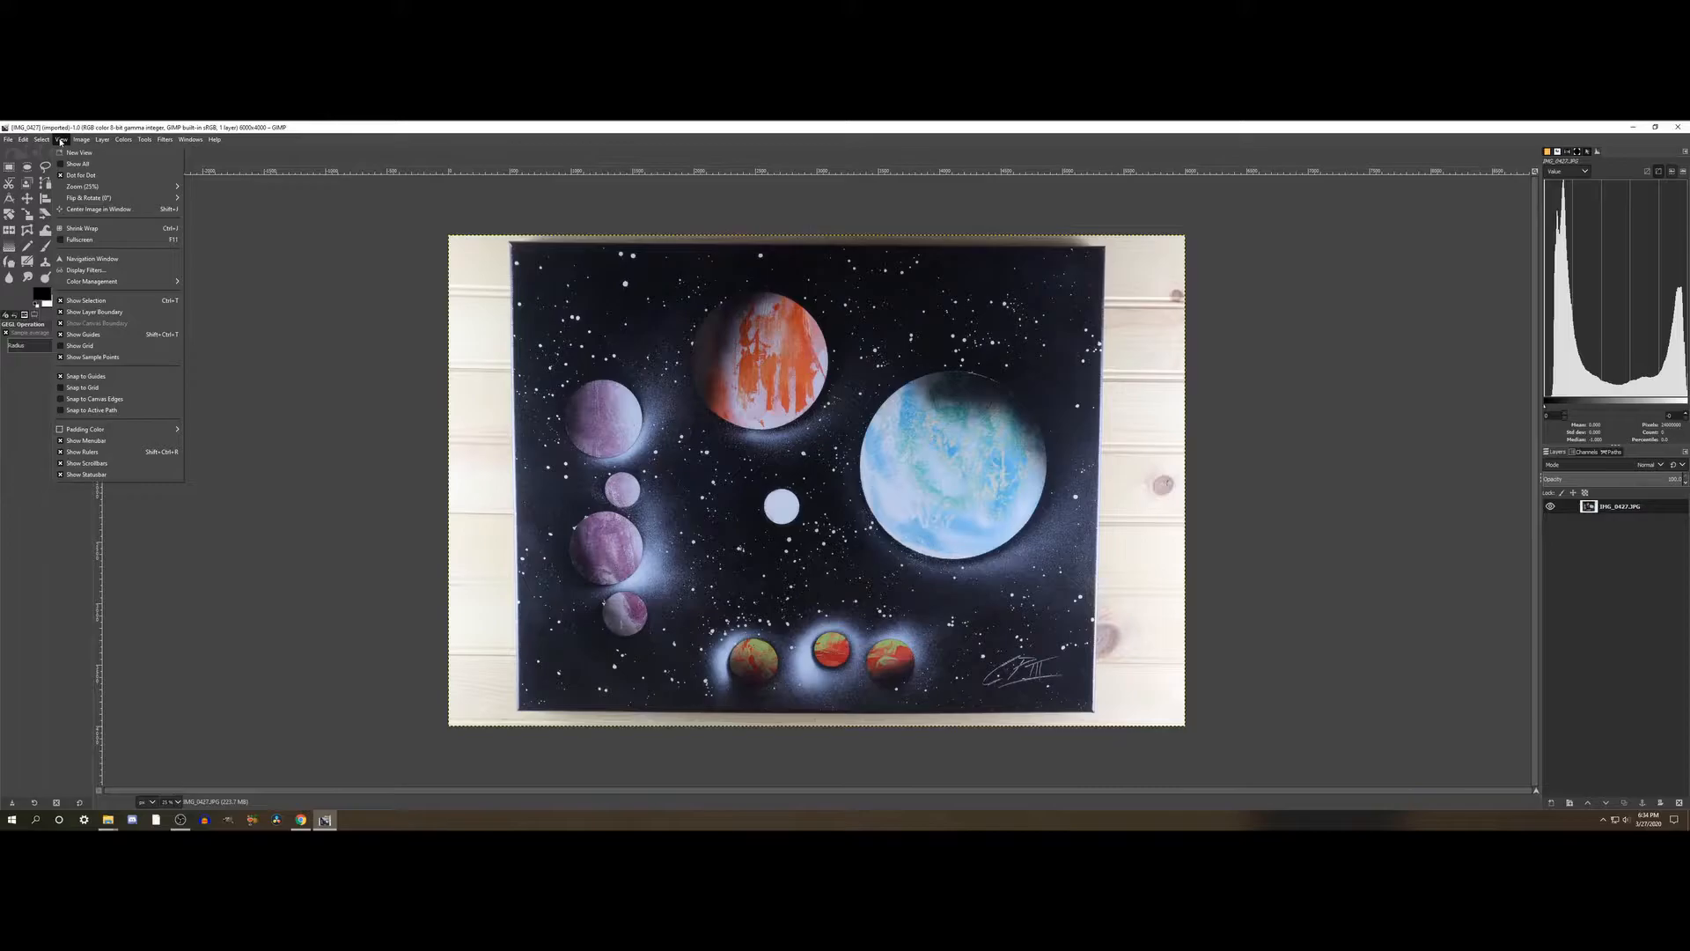
{"action": "left_click", "coordinate": [86, 349]}
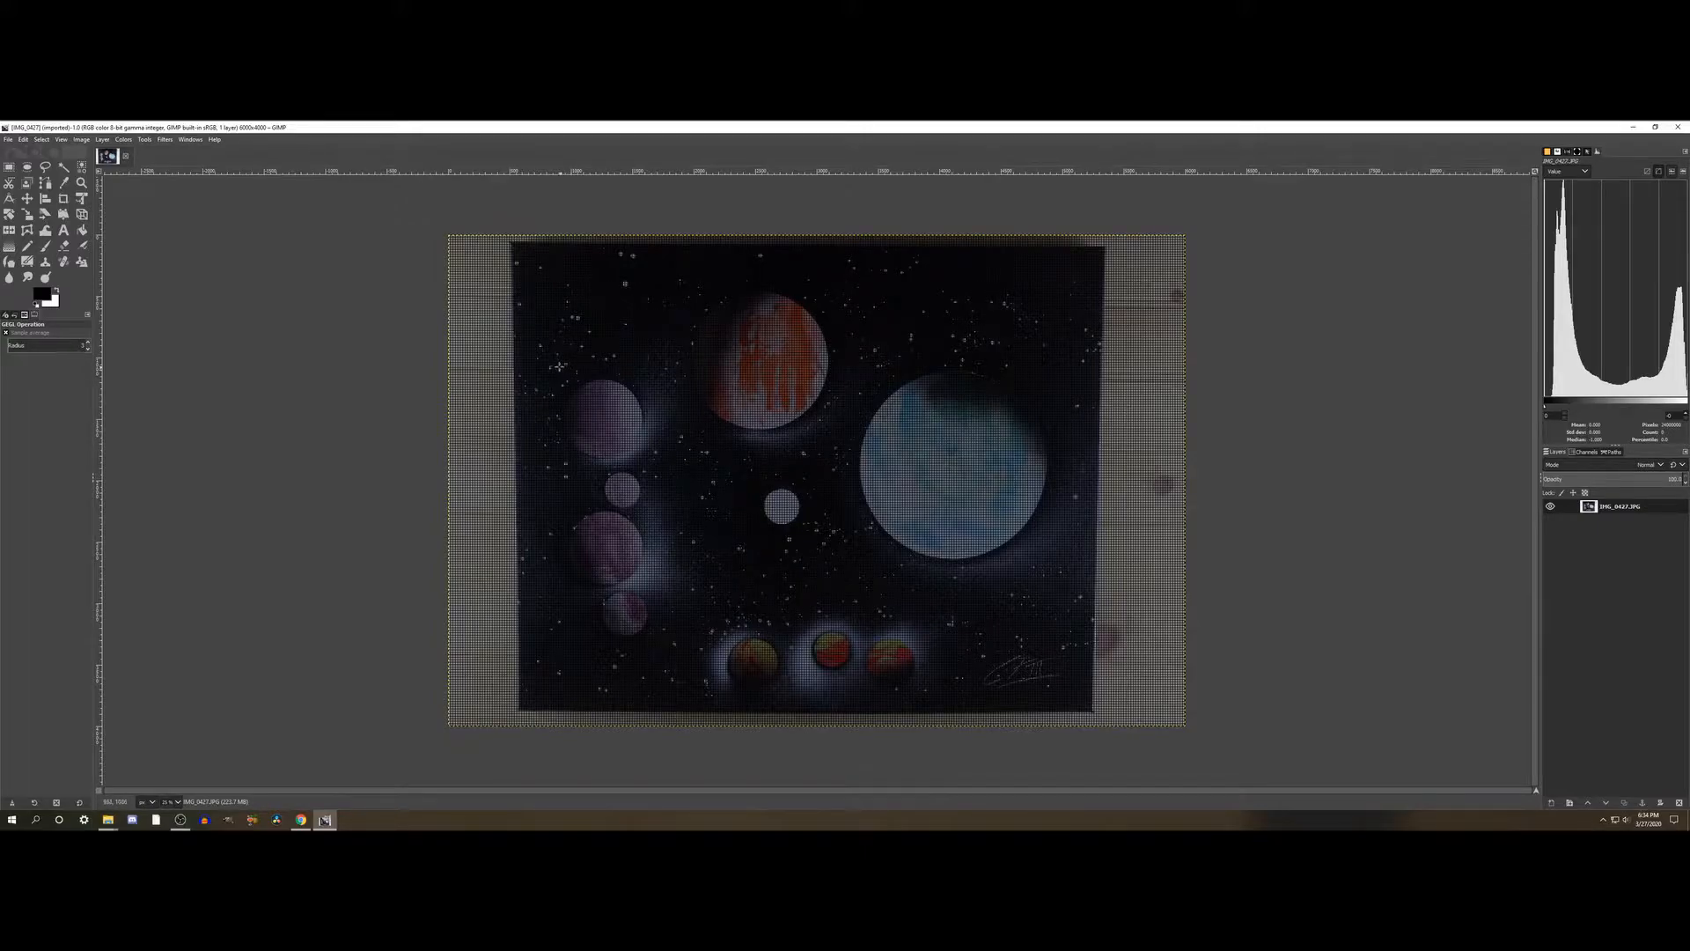
{"action": "left_click", "coordinate": [81, 141]}
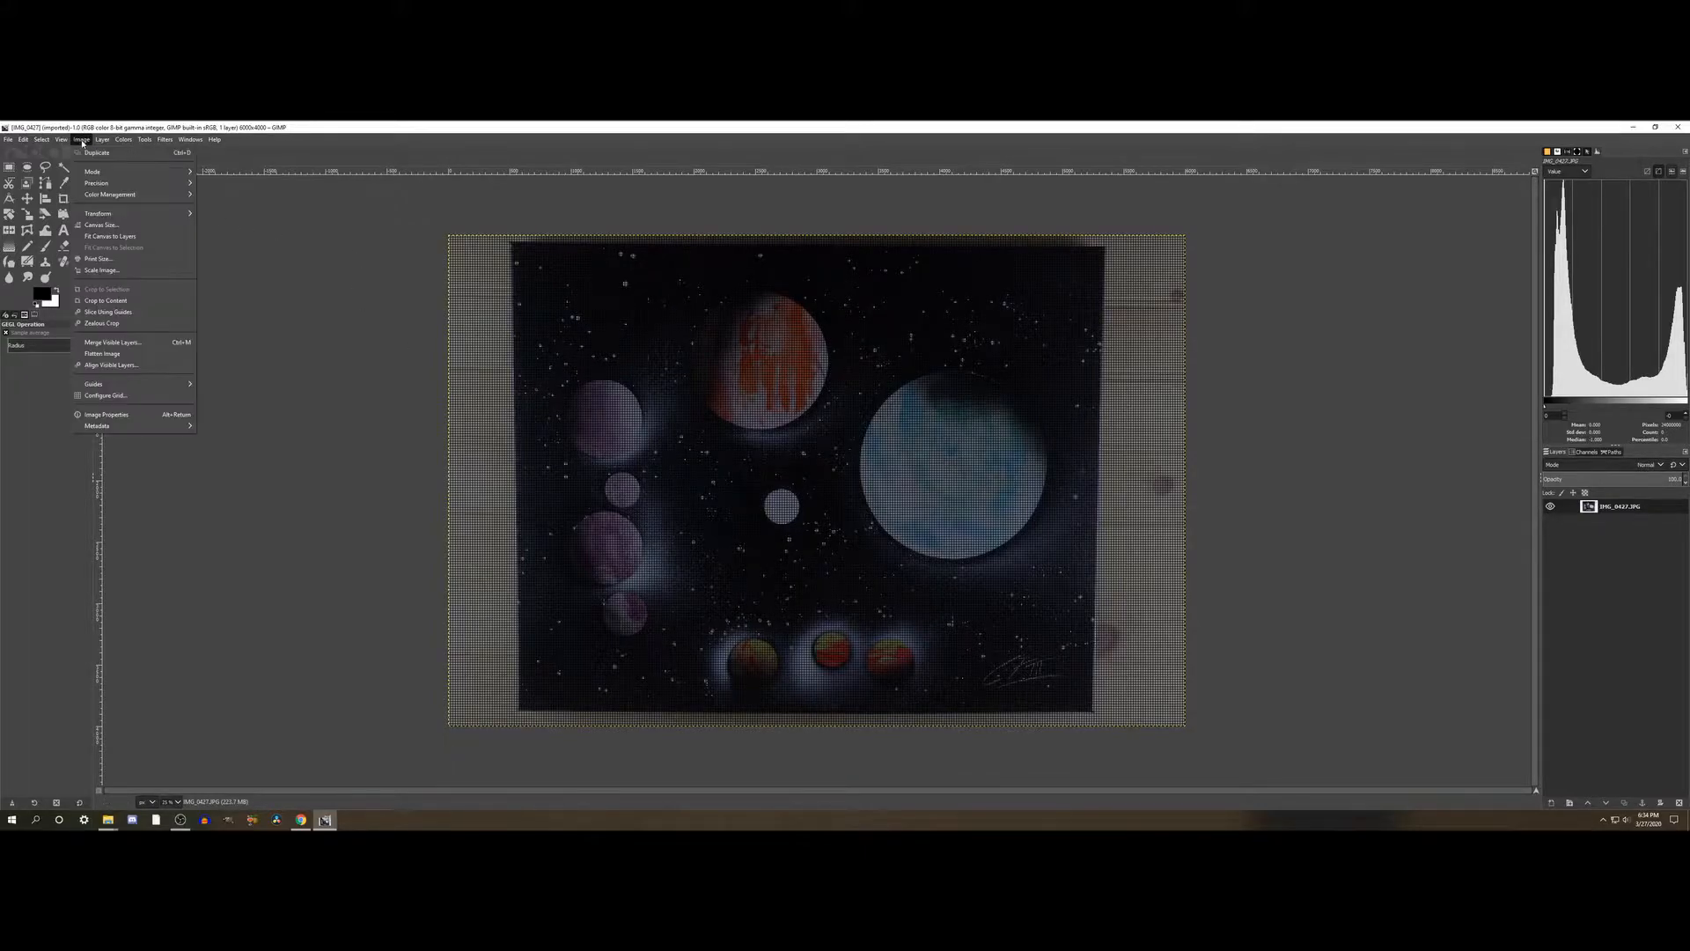
{"action": "left_click", "coordinate": [114, 397]}
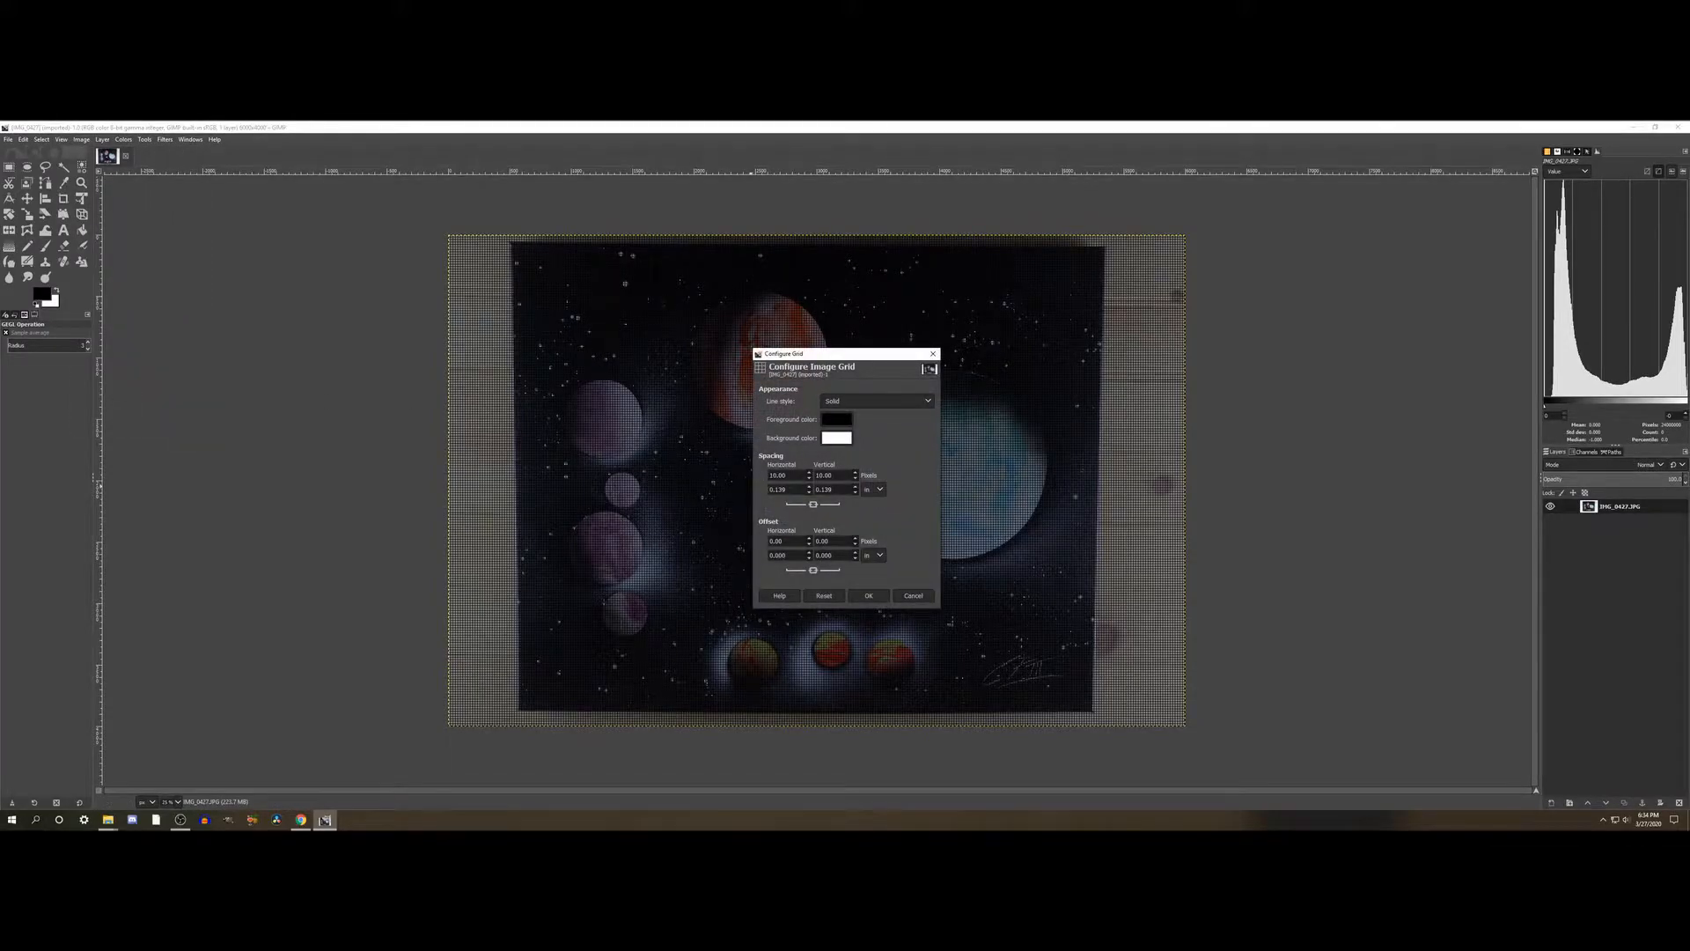
{"action": "type", "text": "0"}
{"action": "key", "text": "Tab"}
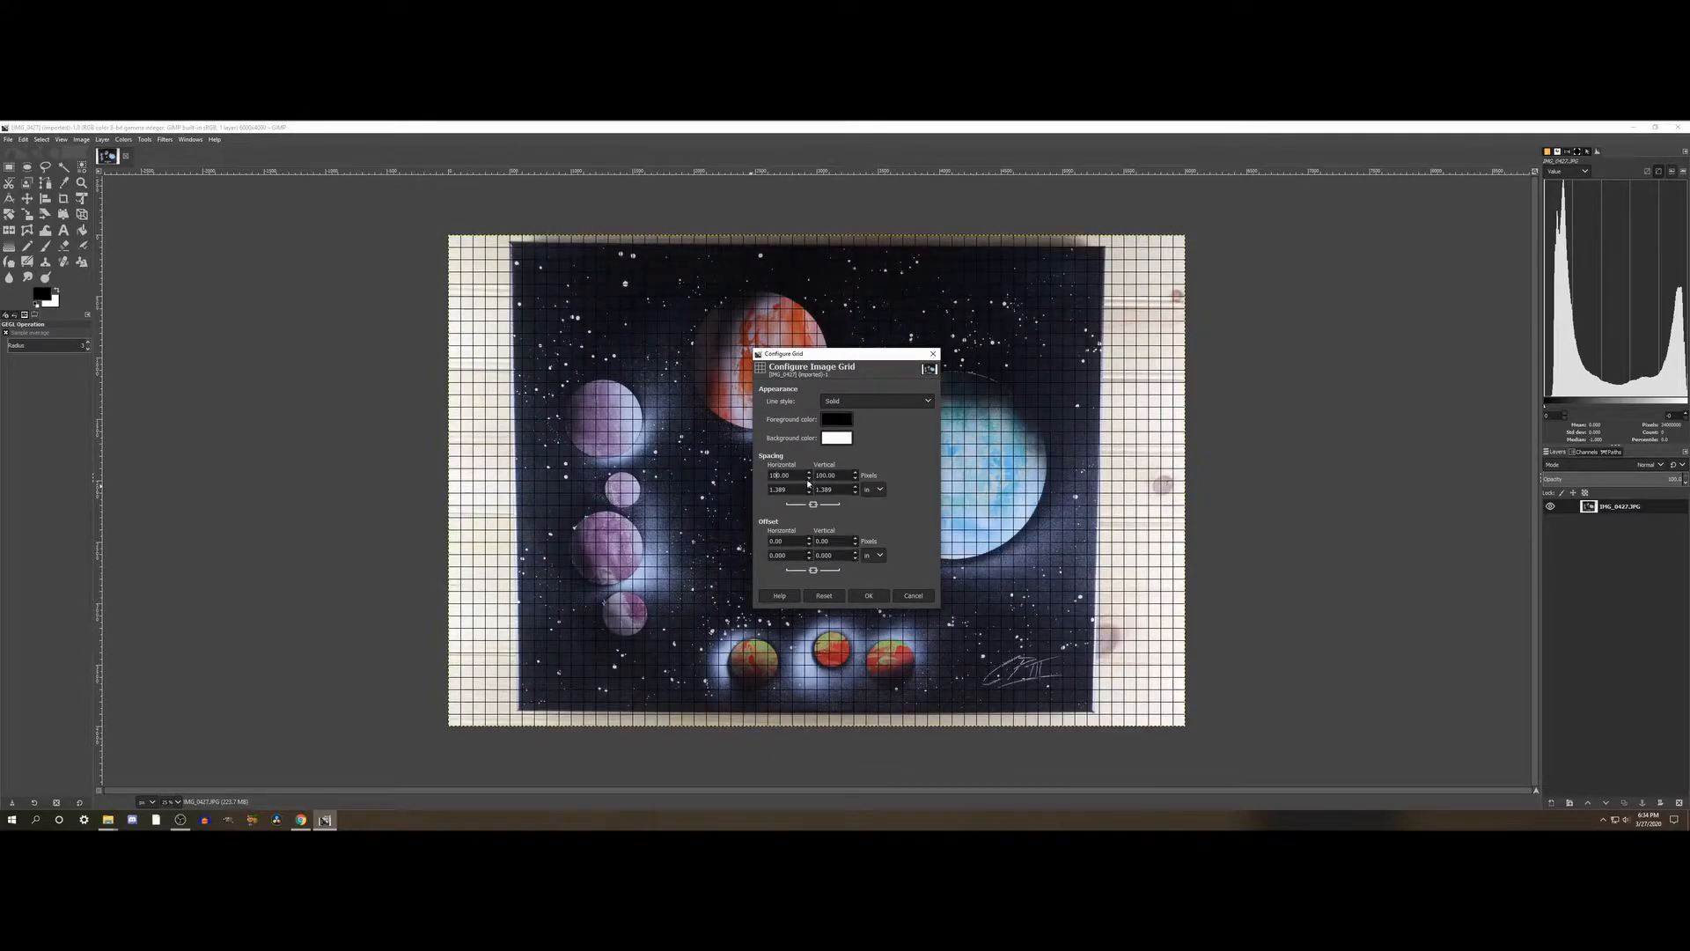
{"action": "left_click", "coordinate": [865, 595]}
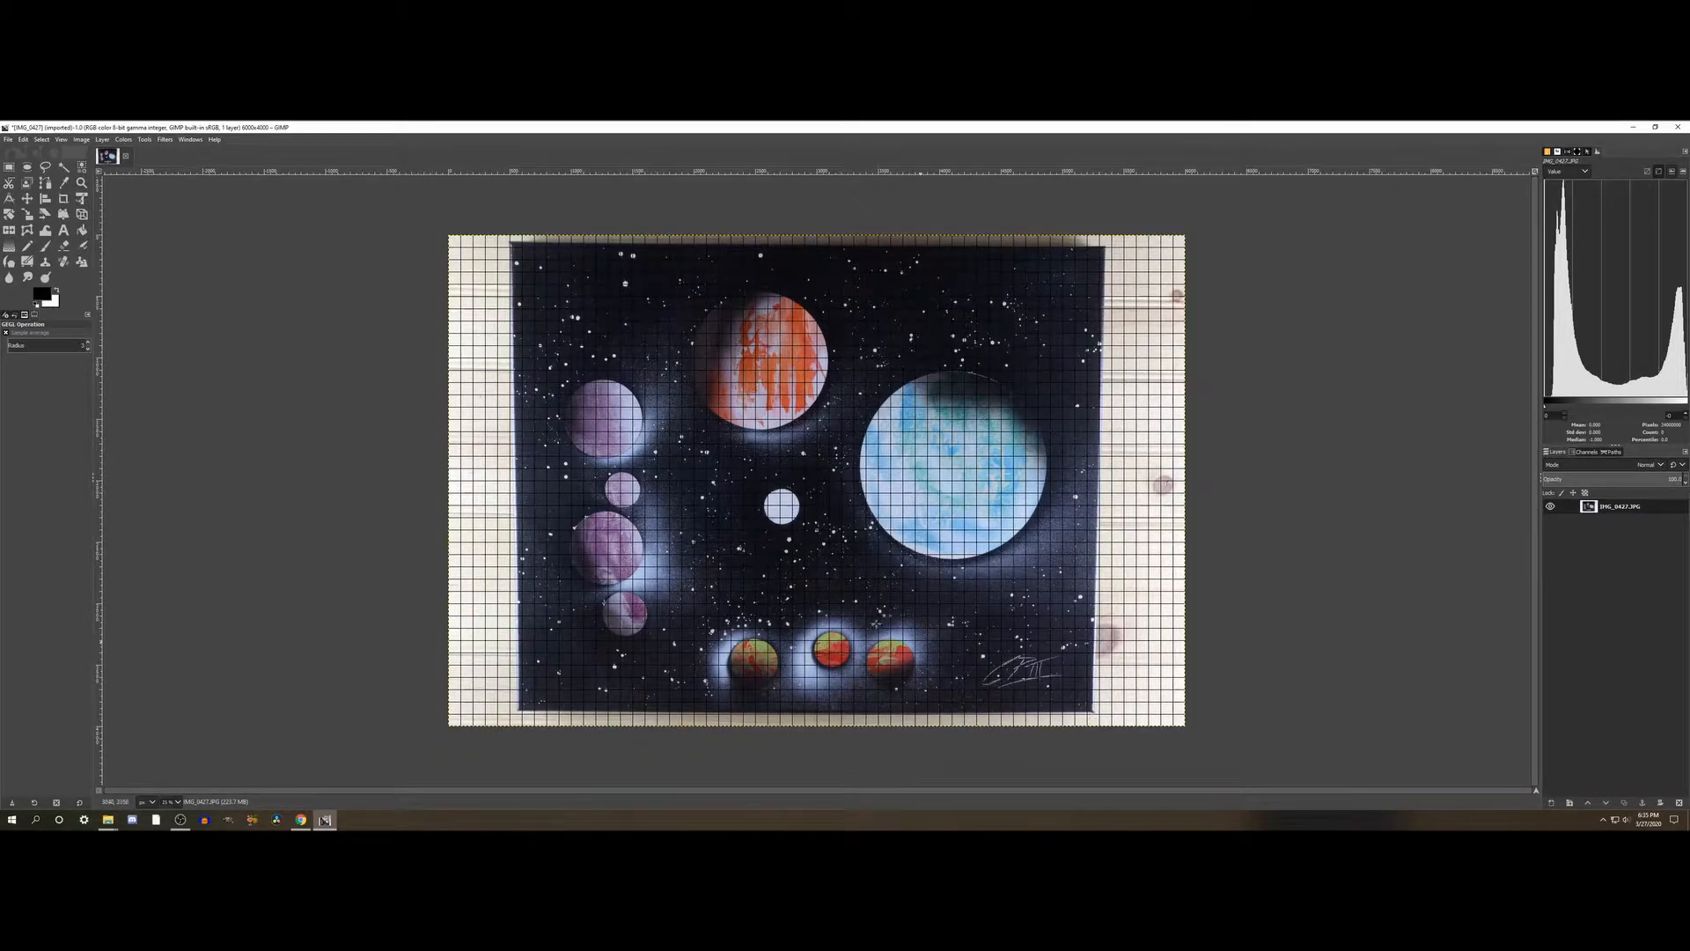
- With the Perspective tool, shift the painting's lower-left corner outward until its left edge runs parallel to the vertical grid lines
{"action": "left_click", "coordinate": [82, 214]}
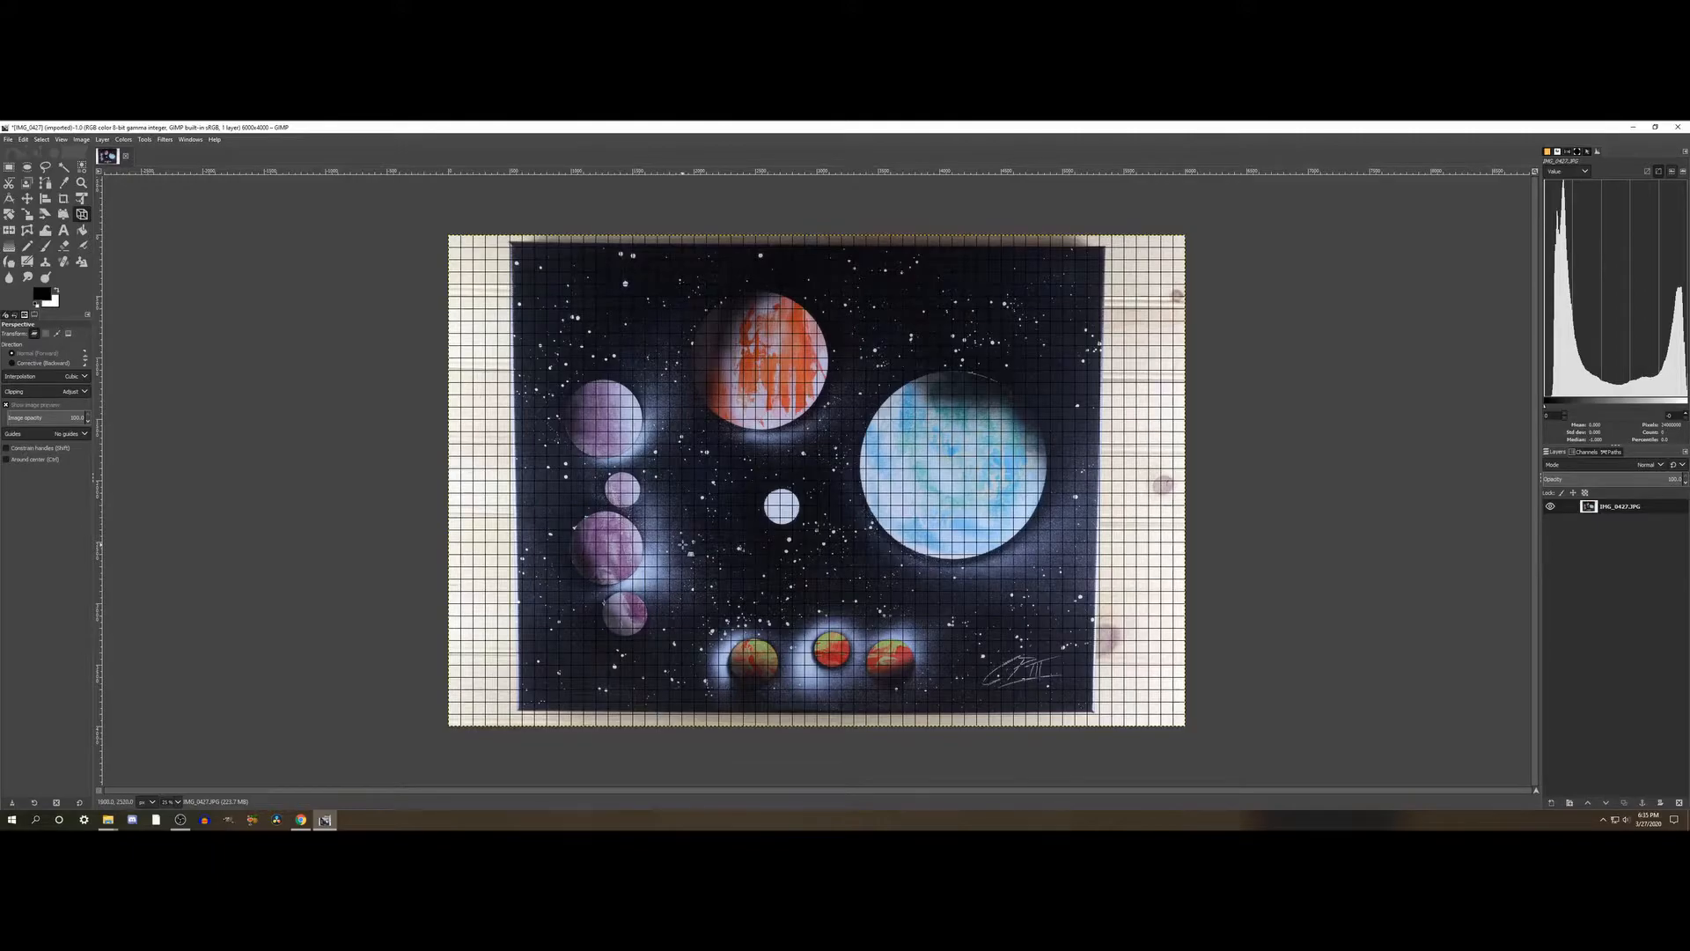
{"action": "left_click", "coordinate": [691, 543]}
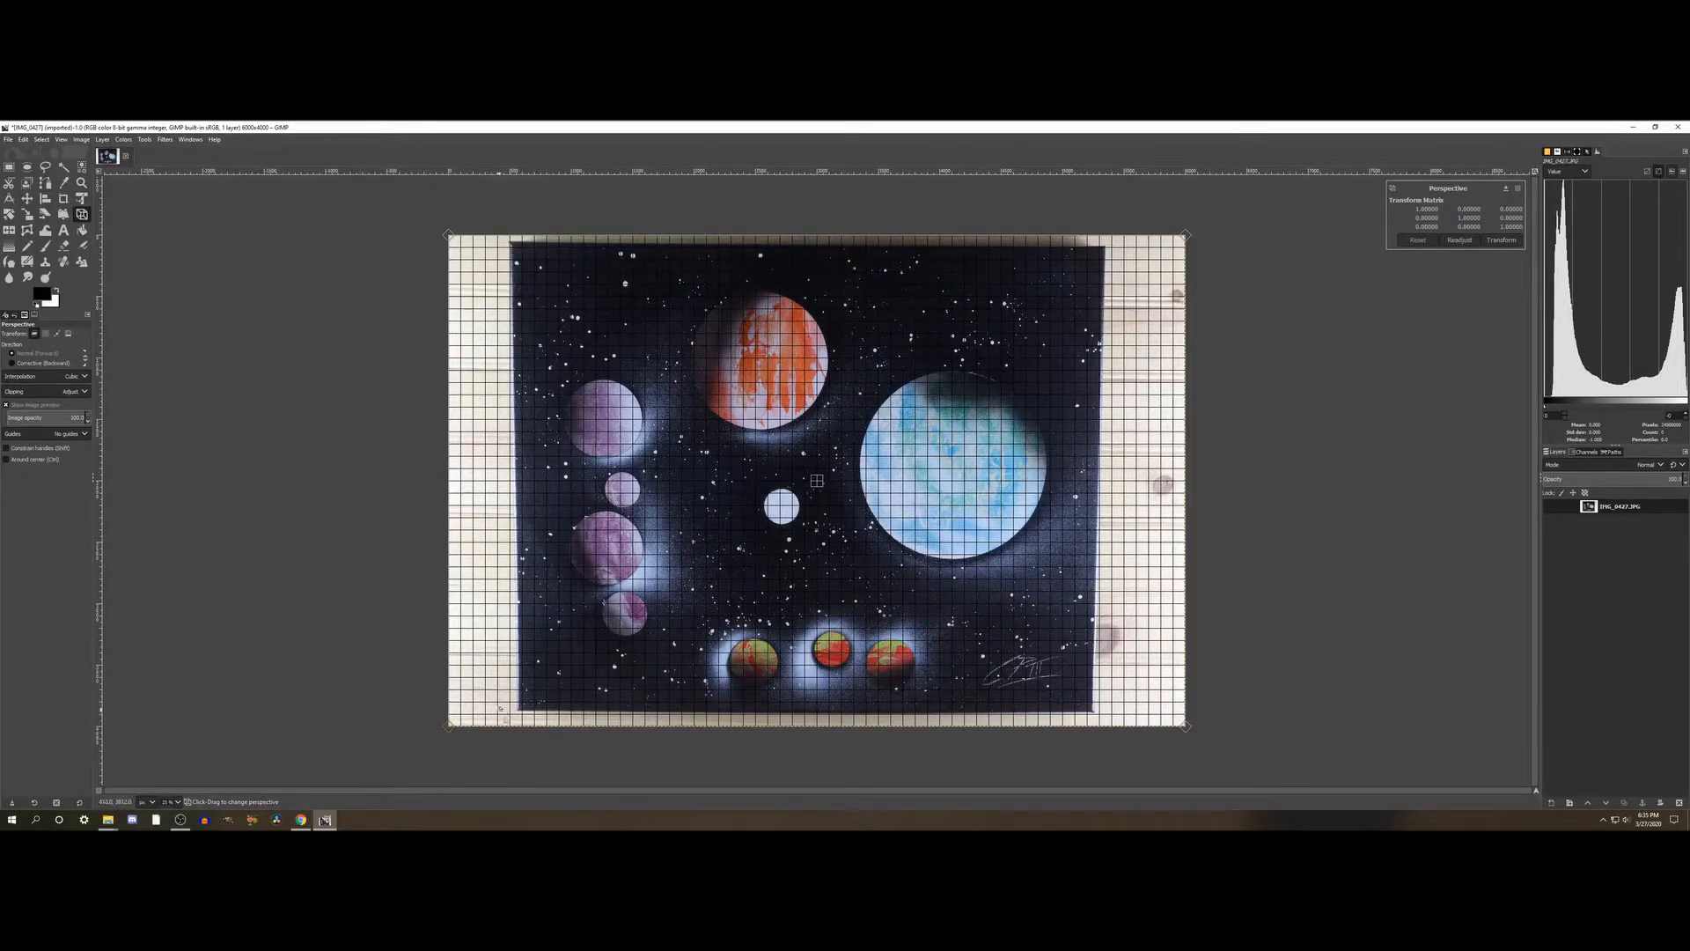
{"action": "left_click_drag", "start_coordinate": [502, 720], "coordinate": [497, 709]}
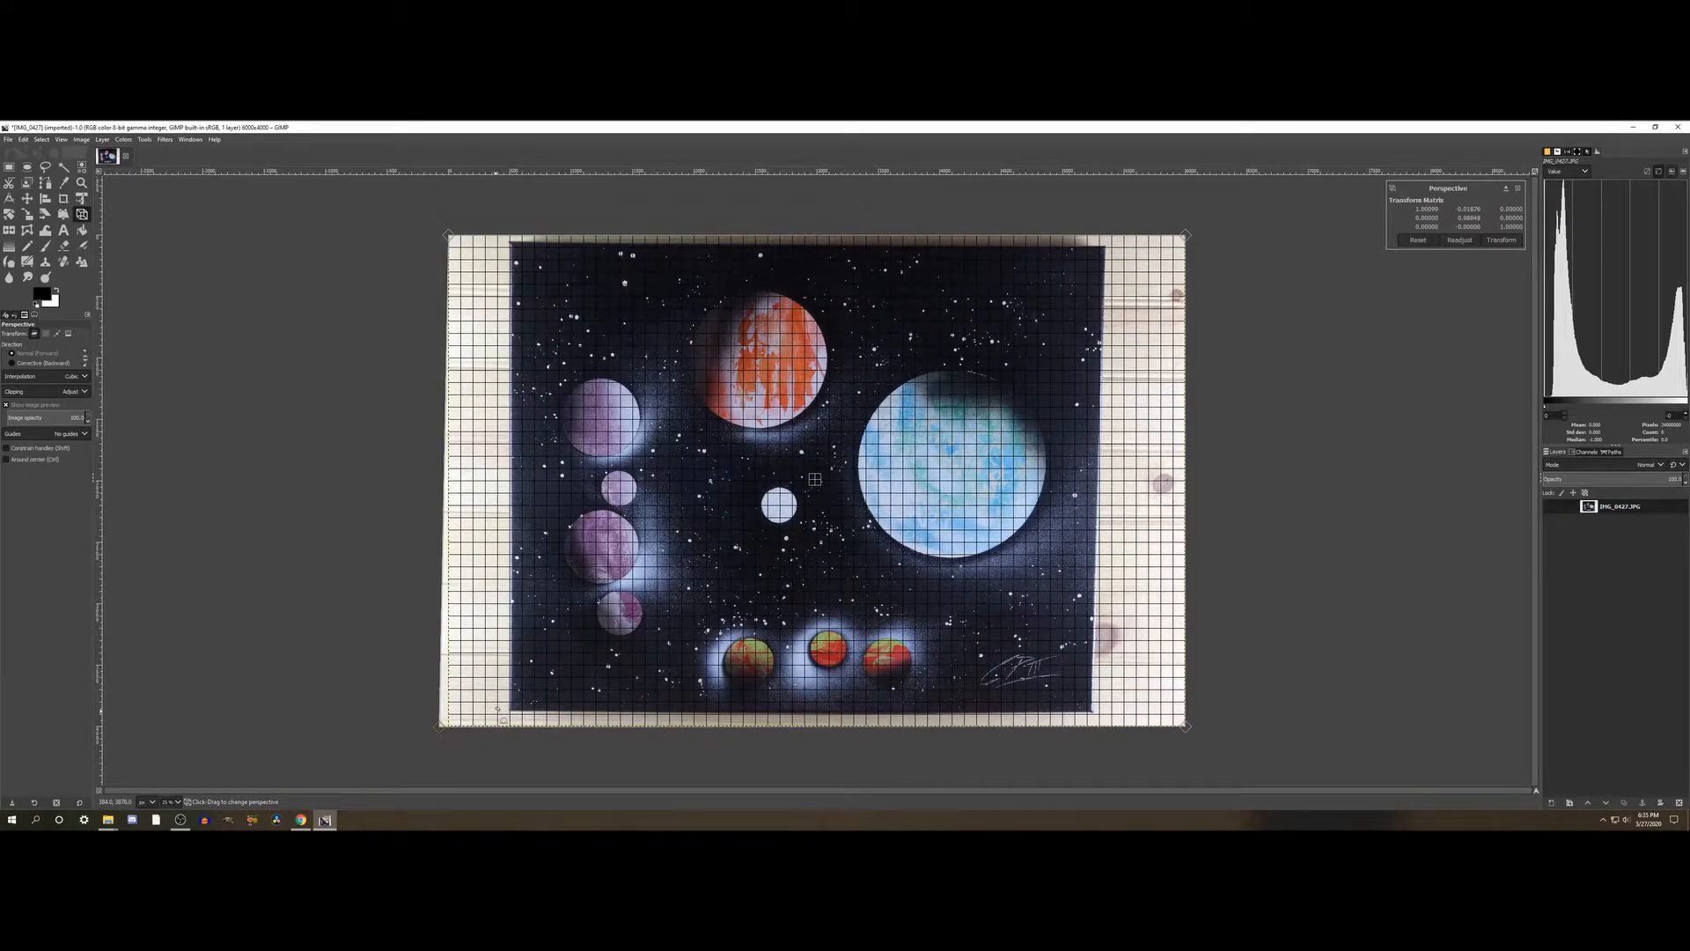
{"action": "left_click_drag", "start_coordinate": [497, 709], "coordinate": [496, 708]}
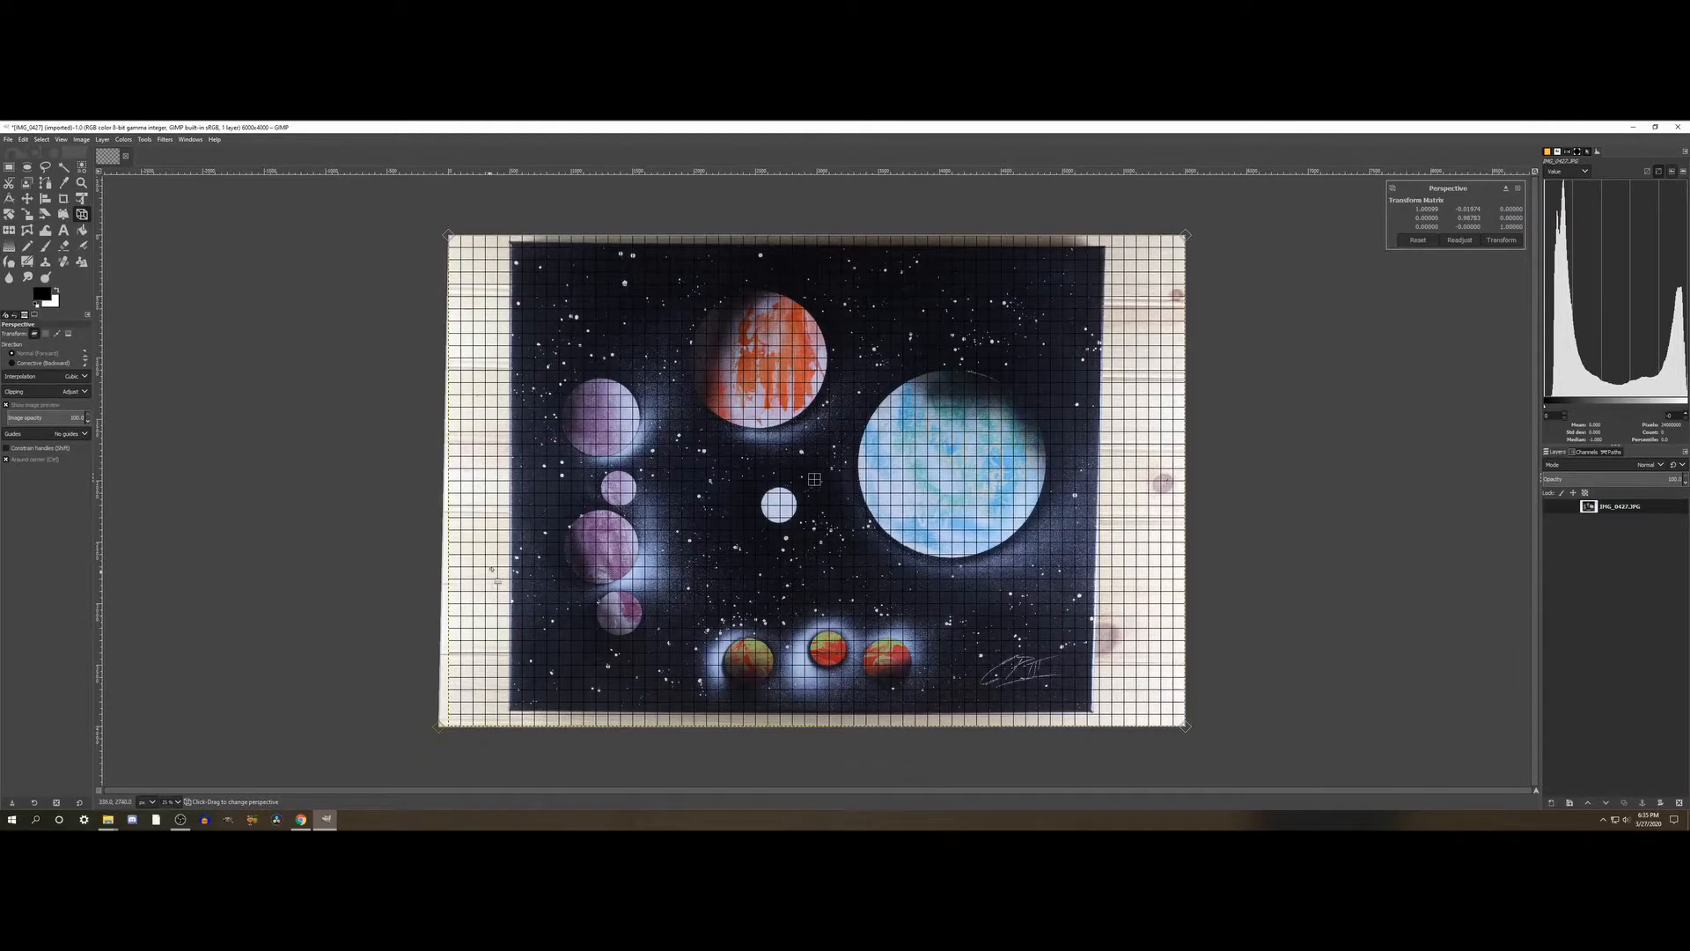
- Examine how the painting's left and bottom edges line up with the grid lines
{"action": "scroll", "coordinate": [486, 588], "scroll_direction": "up", "scroll_amount": 3}
{"action": "scroll", "coordinate": [543, 556], "scroll_direction": "up", "scroll_amount": 5}
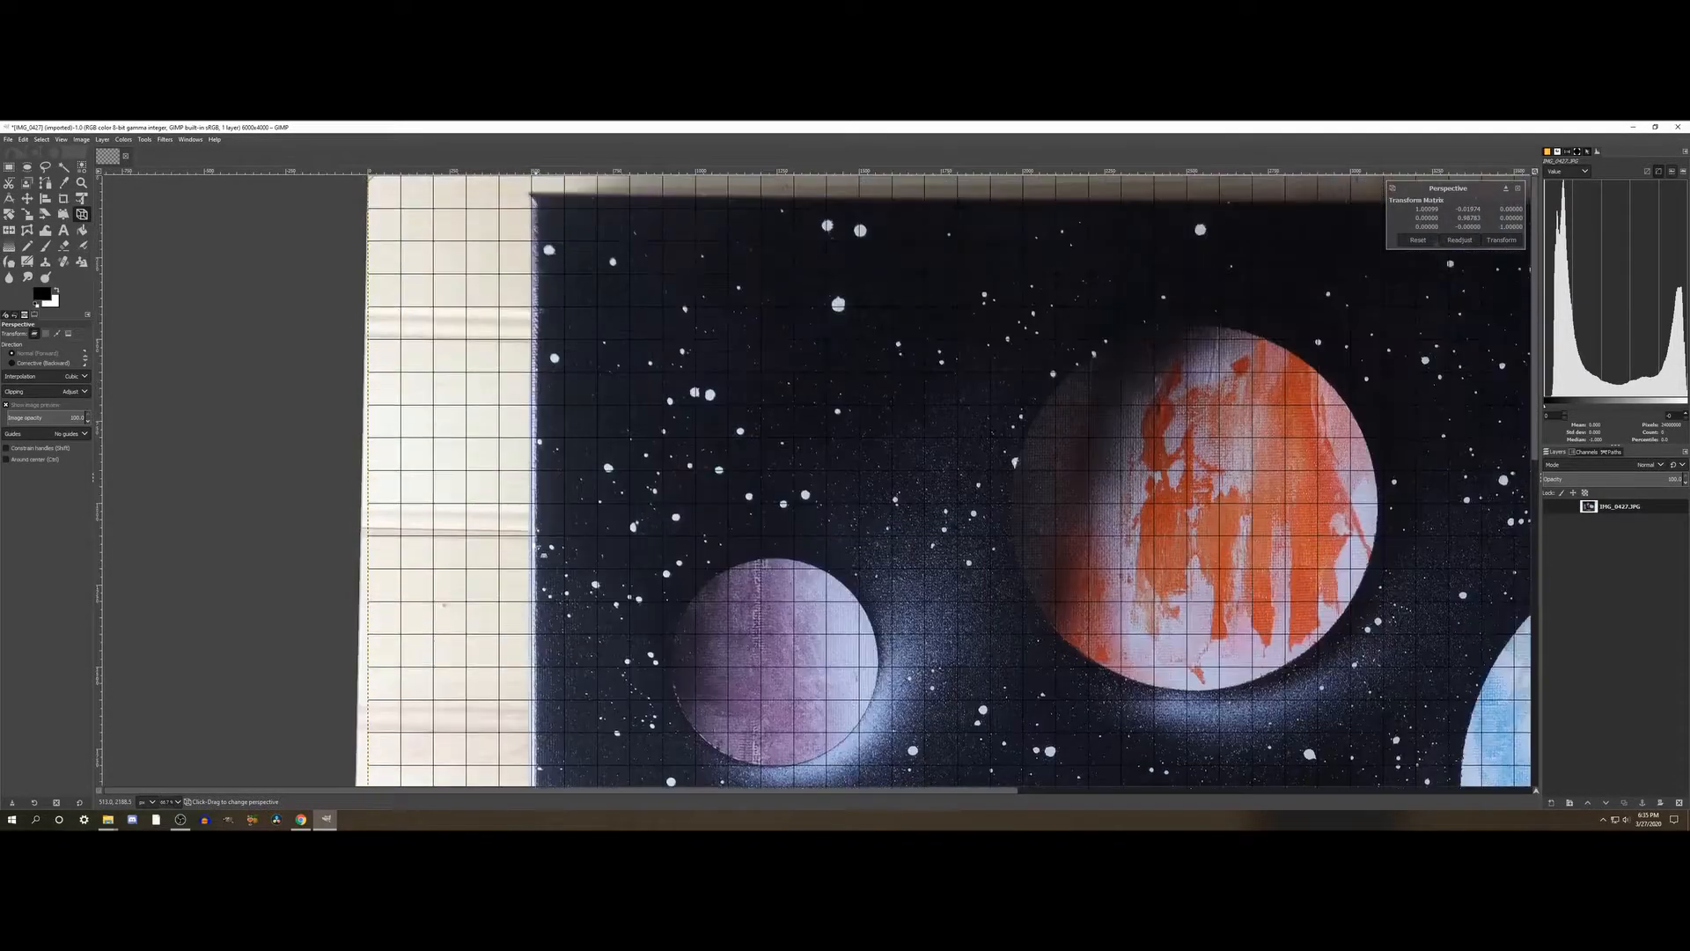
{"action": "scroll", "coordinate": [542, 554], "scroll_direction": "down", "scroll_amount": 5}
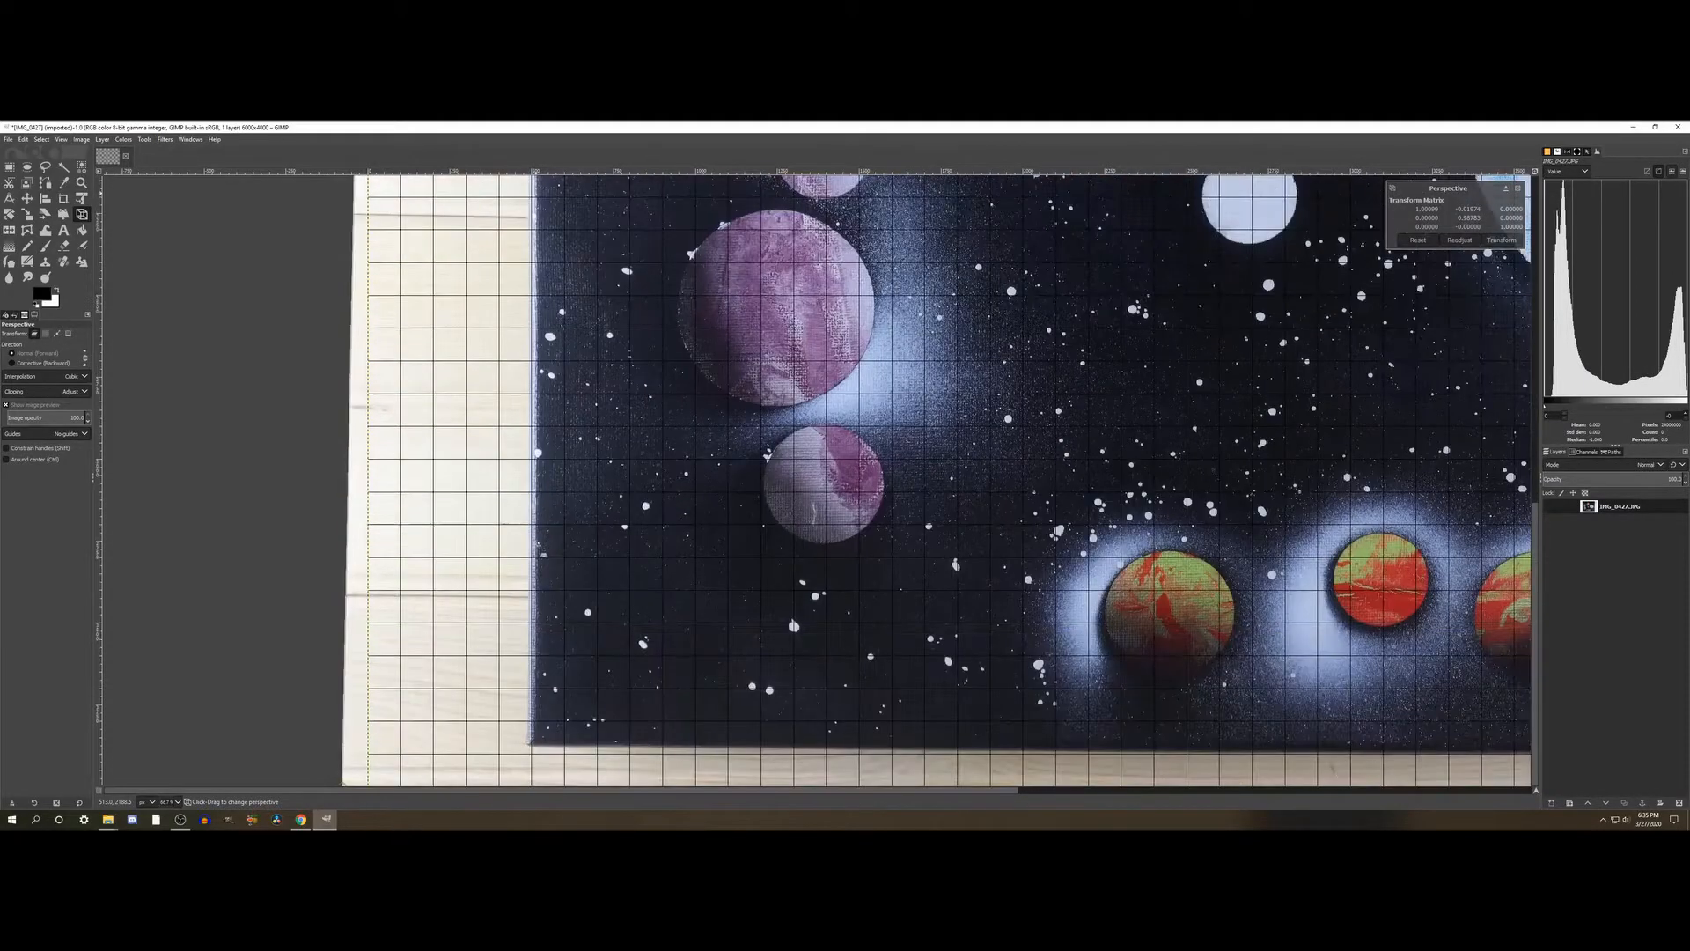
{"action": "scroll", "coordinate": [1344, 736], "scroll_direction": "up", "scroll_amount": 8}
{"action": "scroll", "coordinate": [1344, 735], "scroll_direction": "up", "scroll_amount": 1}
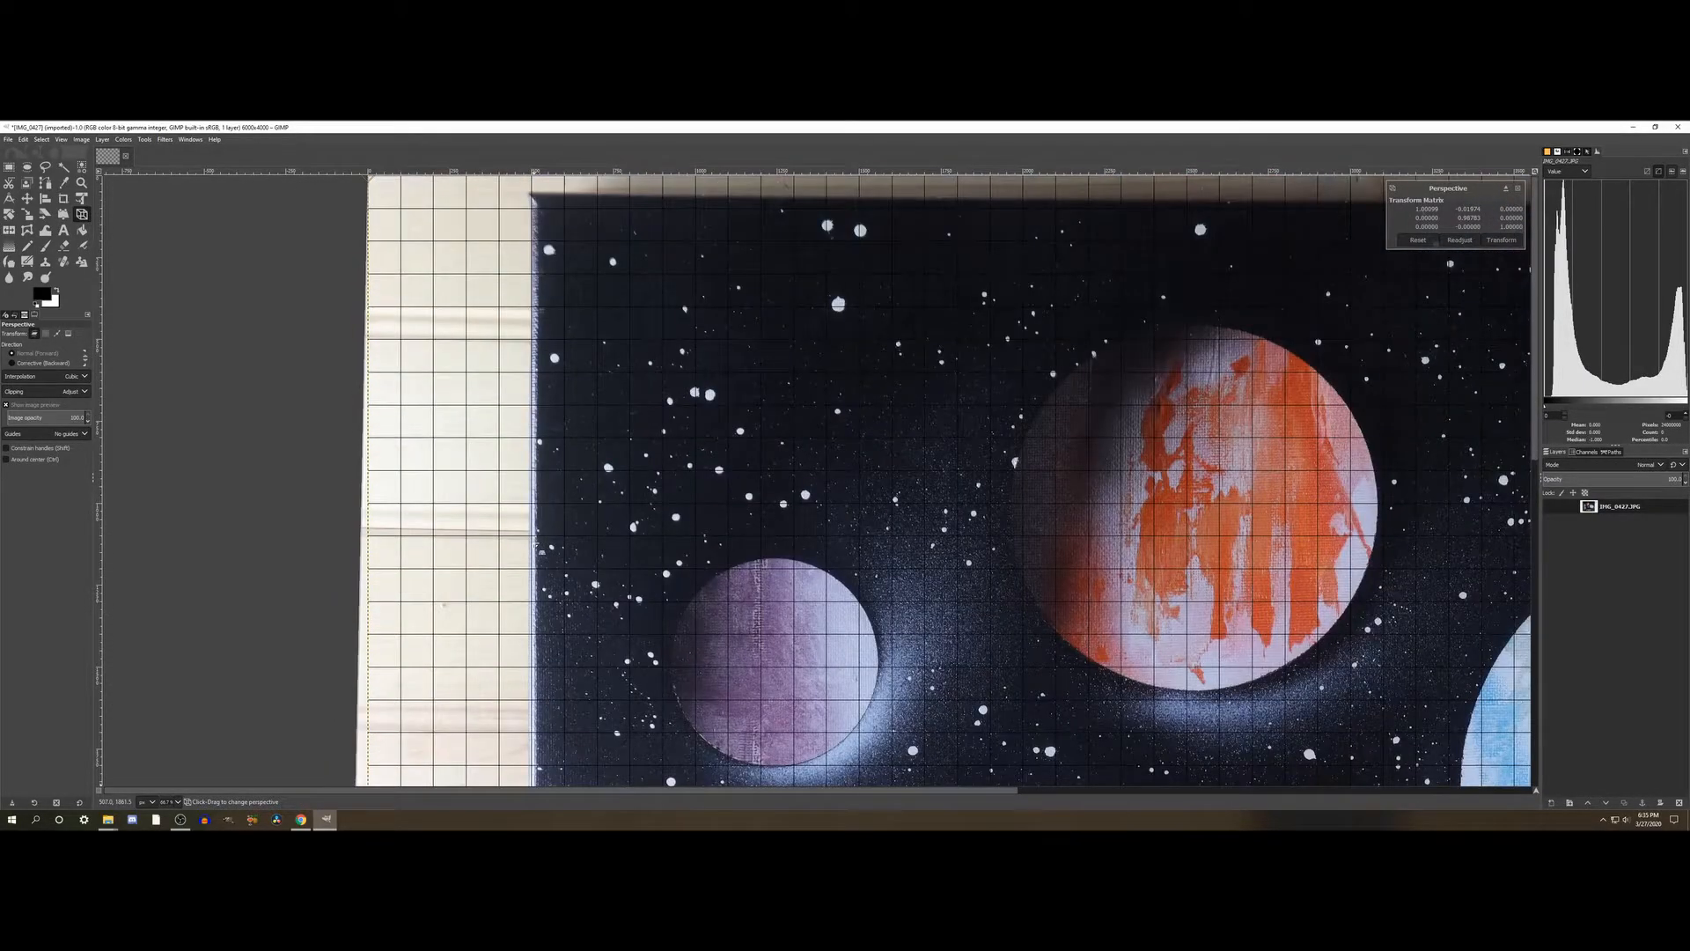
{"action": "scroll", "coordinate": [537, 546], "scroll_direction": "down", "scroll_amount": 5}
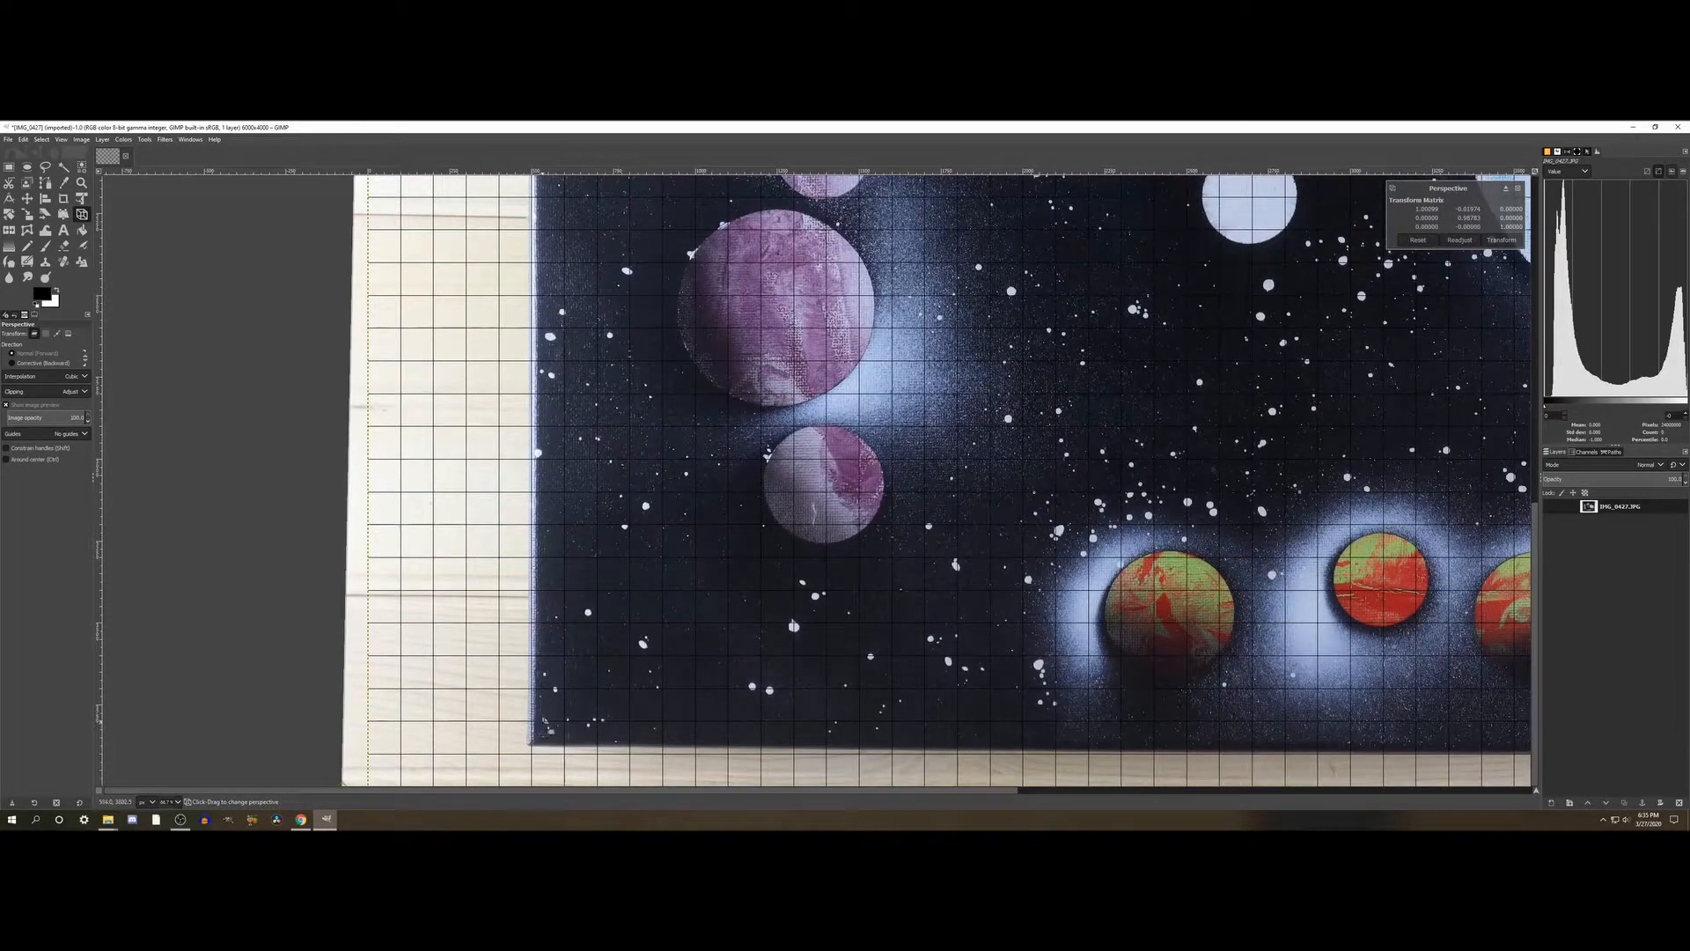
{"action": "scroll", "coordinate": [579, 728], "scroll_direction": "right", "scroll_amount": 10}
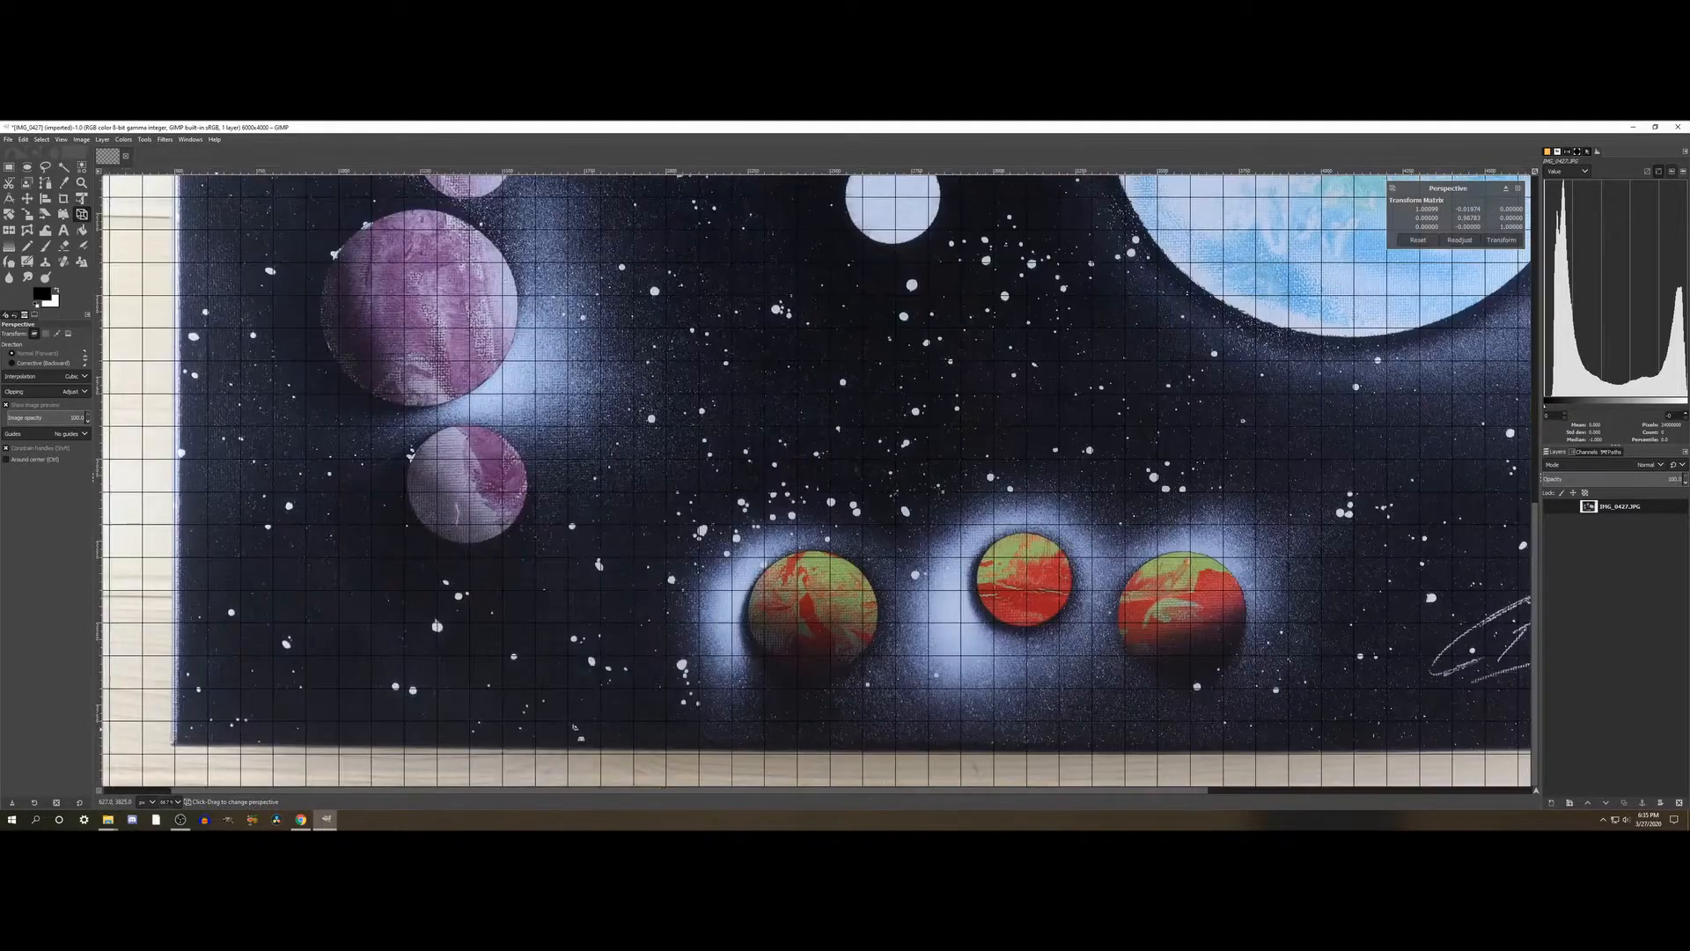
{"action": "scroll", "coordinate": [575, 727], "scroll_direction": "left", "scroll_amount": 5}
{"action": "scroll", "coordinate": [575, 727], "scroll_direction": "right", "scroll_amount": 5}
{"action": "scroll", "coordinate": [574, 727], "scroll_direction": "left", "scroll_amount": 5}
{"action": "scroll", "coordinate": [1049, 738], "scroll_direction": "right", "scroll_amount": 5}
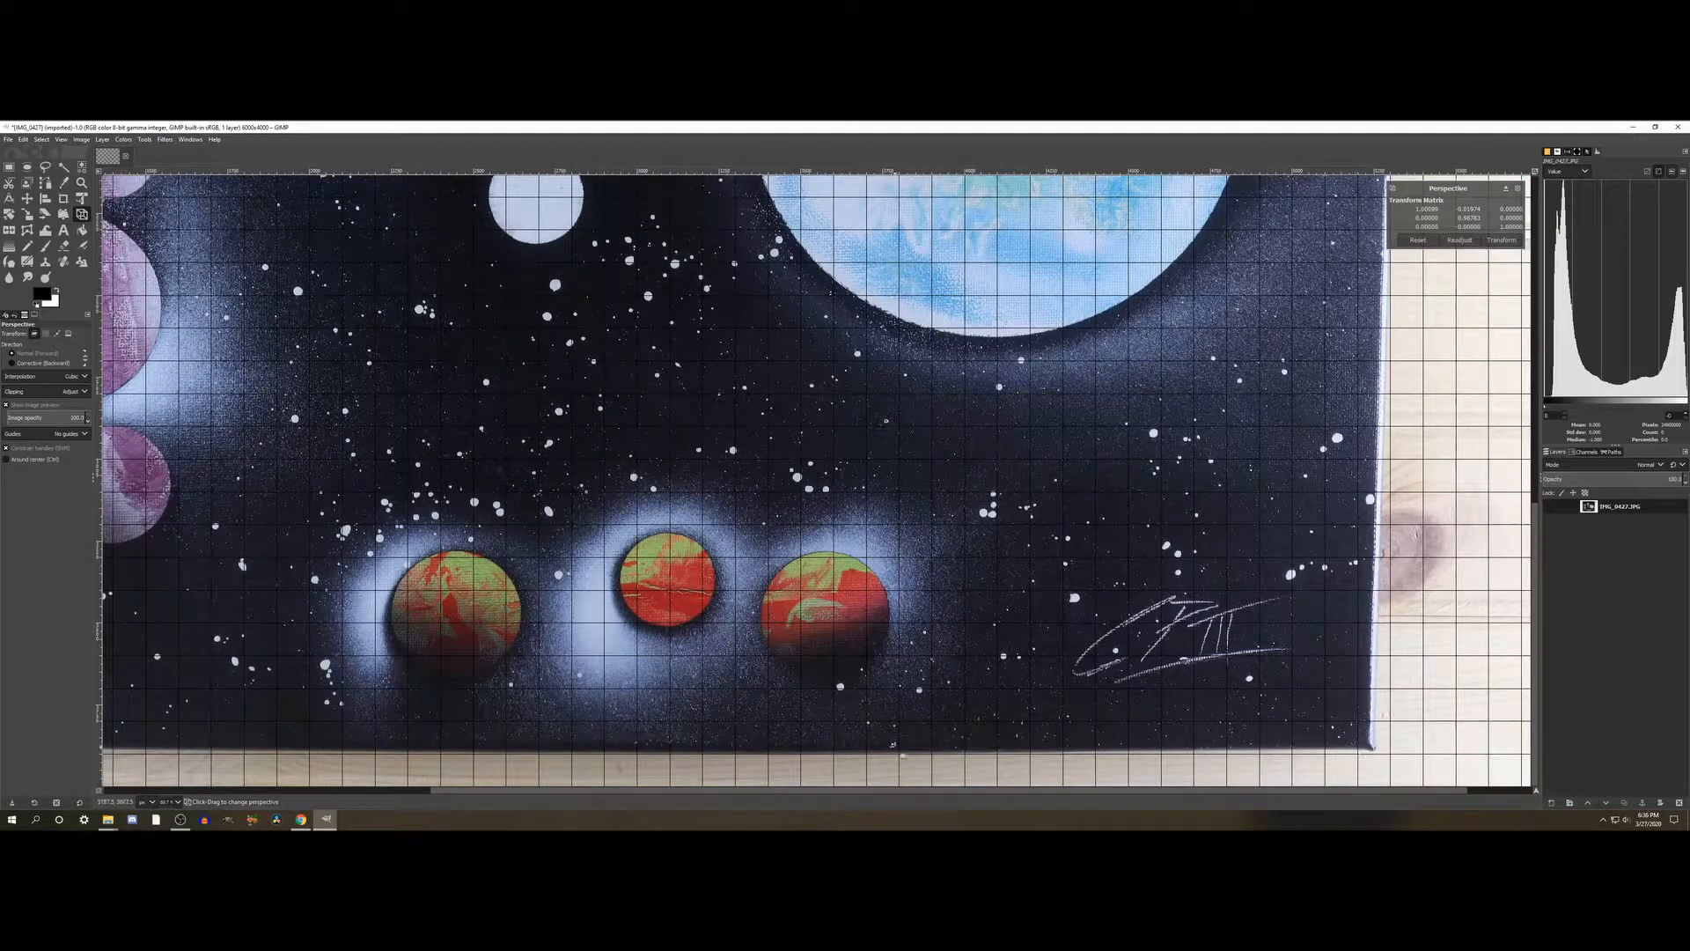
{"action": "scroll", "coordinate": [814, 482], "scroll_direction": "left", "scroll_amount": 6}
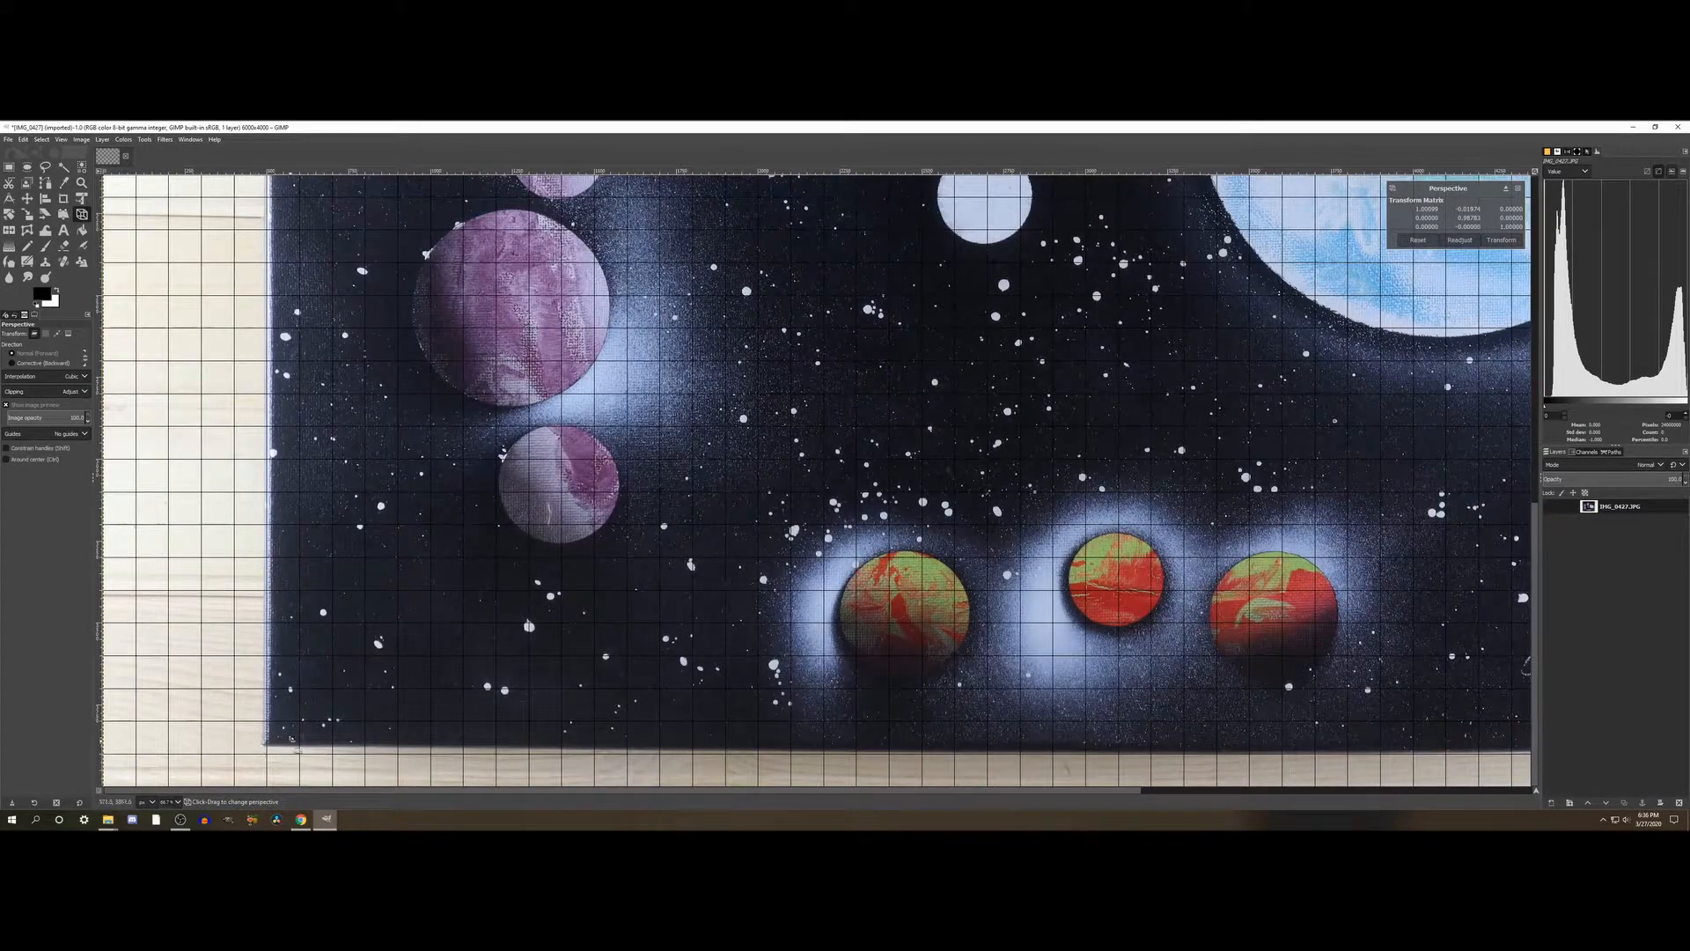
- Lower the painting's lower-left corner in the perspective transform onto the nearest horizontal grid line
{"action": "left_click_drag", "start_coordinate": [280, 751], "coordinate": [278, 763]}
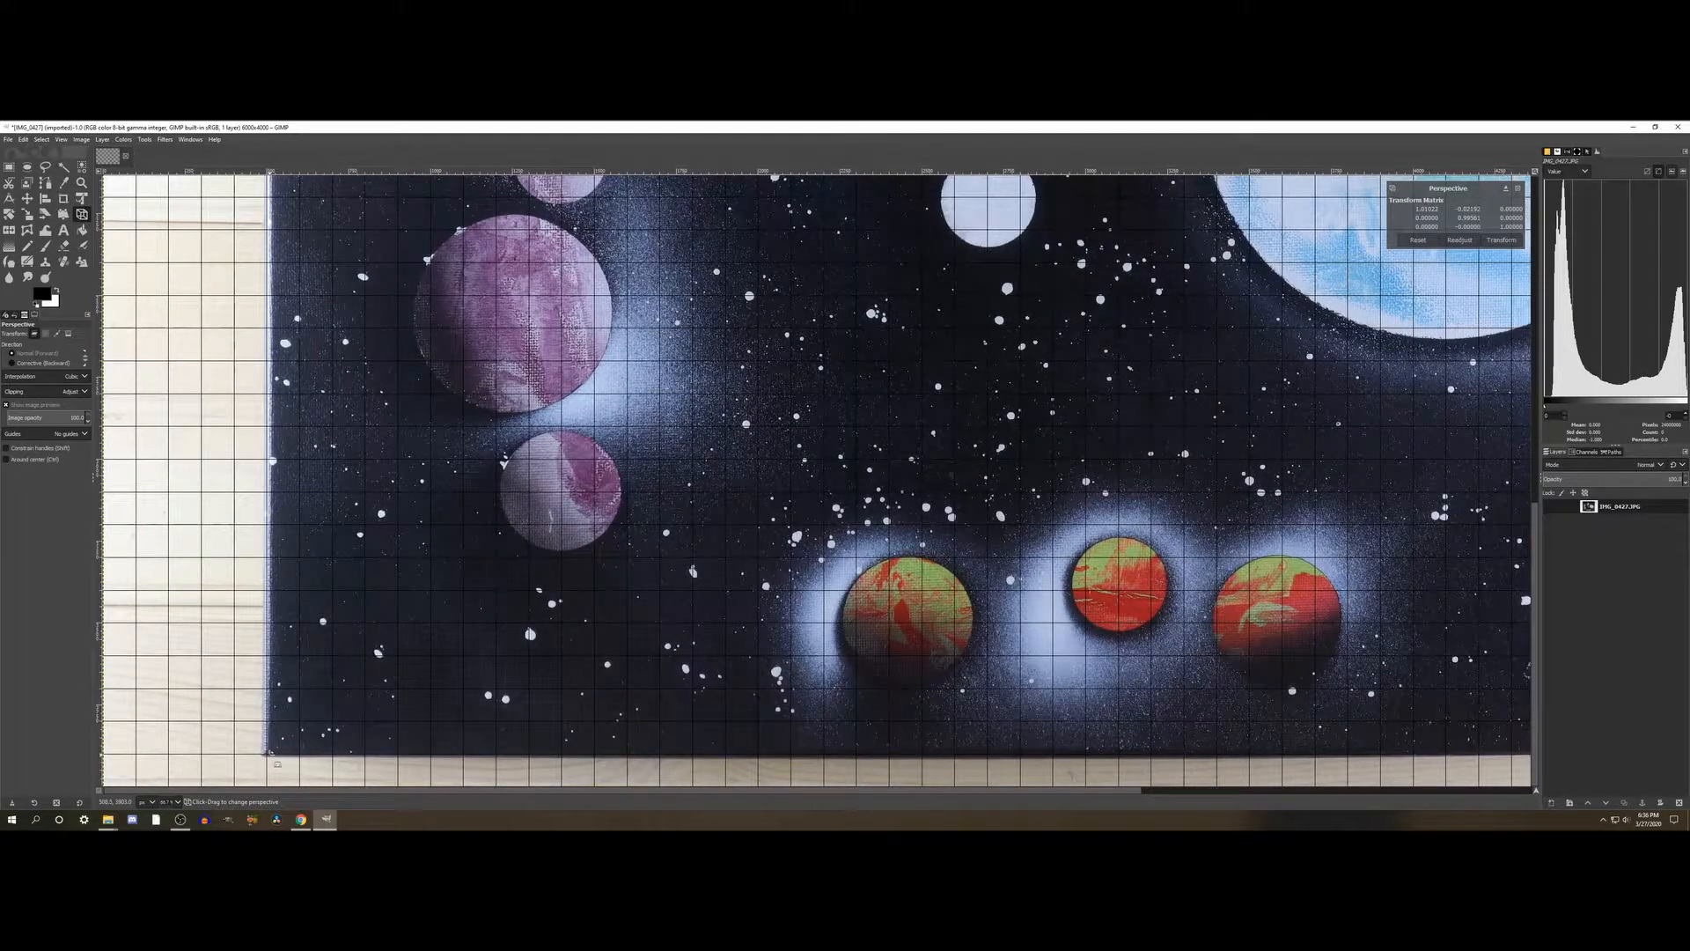
{"action": "scroll", "coordinate": [622, 733], "scroll_direction": "right", "scroll_amount": 5}
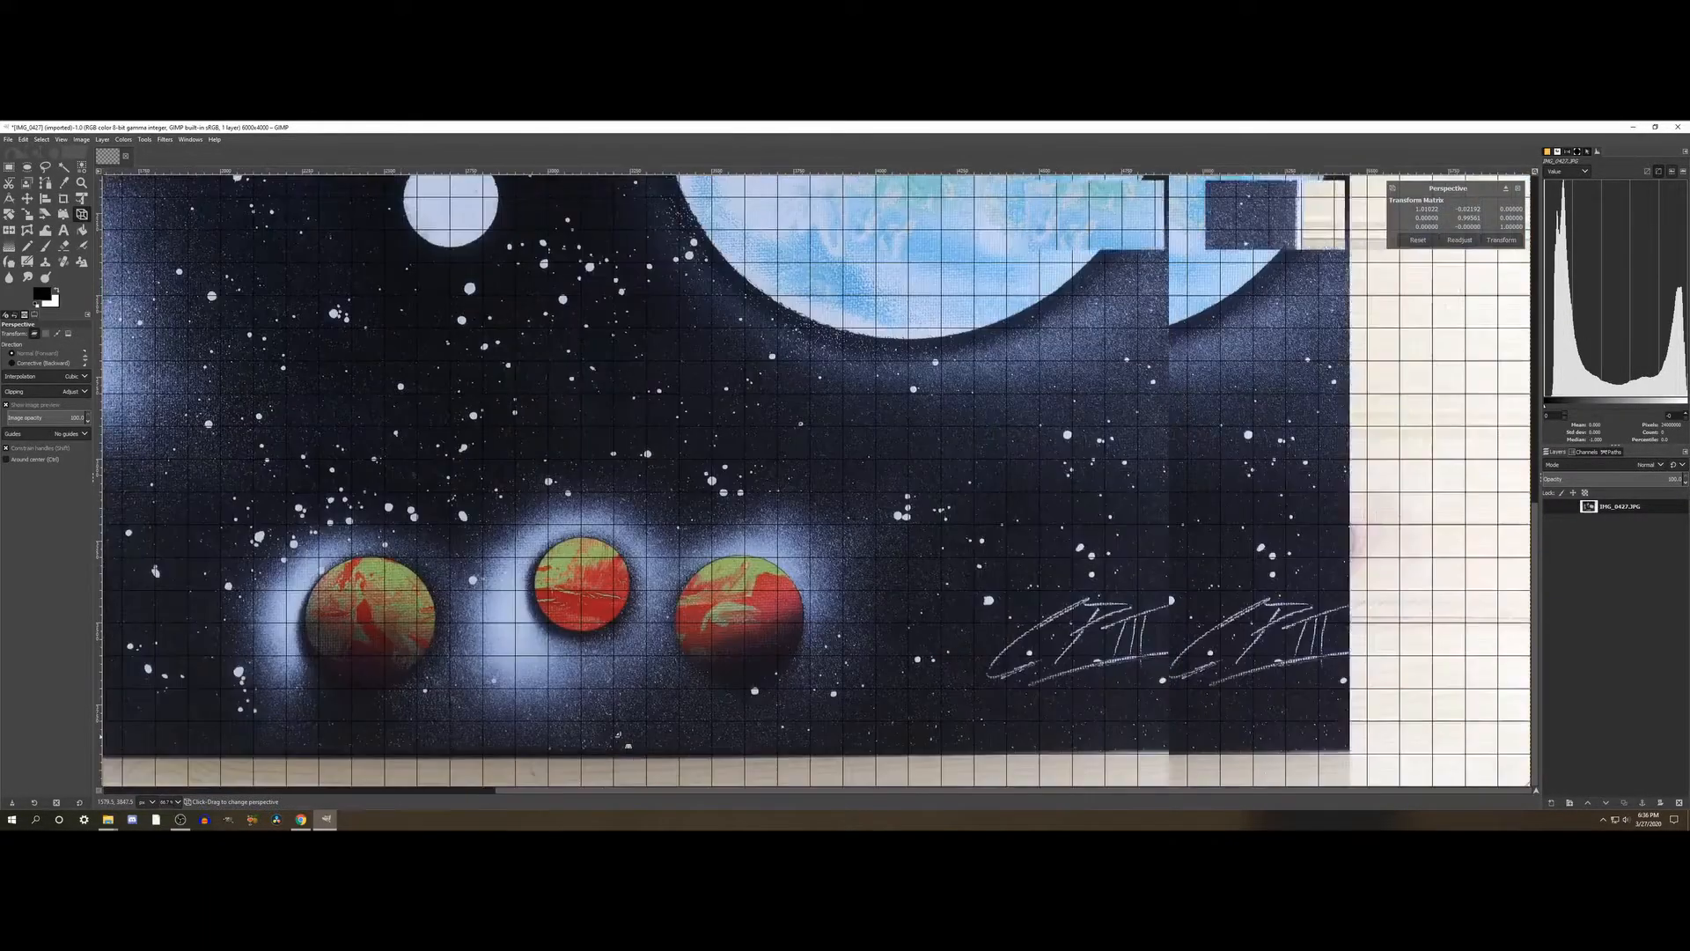
{"action": "scroll", "coordinate": [621, 733], "scroll_direction": "left", "scroll_amount": 5}
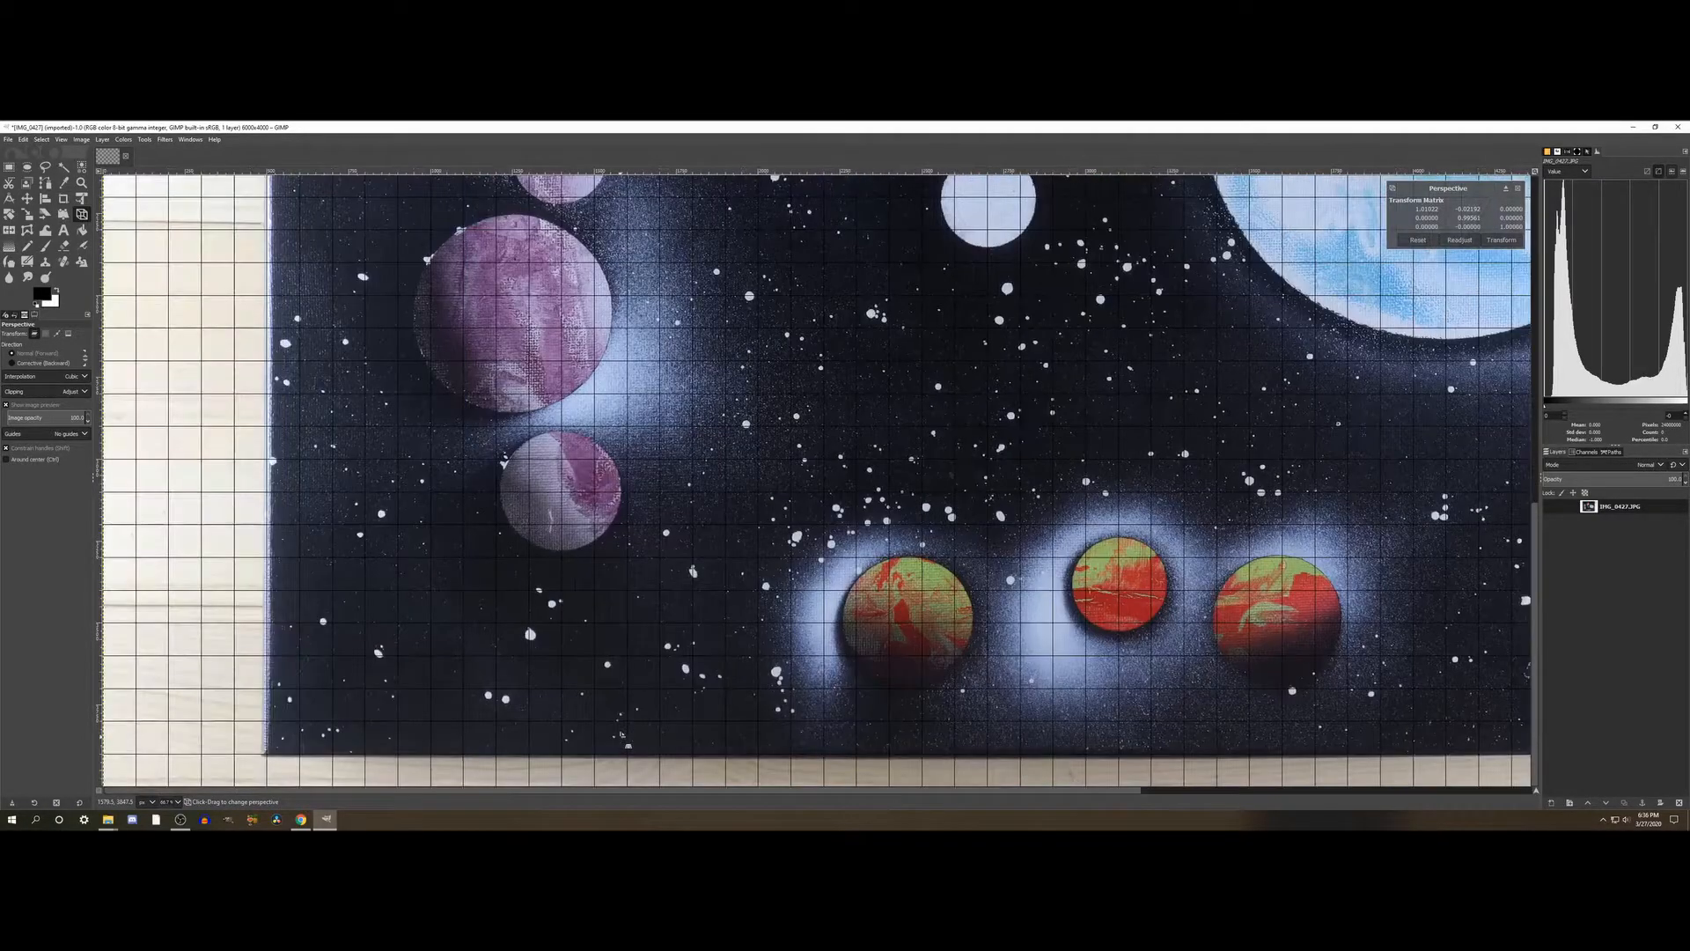
- Shift the painting's lower-right corner down and outward so its bottom and right edges follow the grid lines
{"action": "scroll", "coordinate": [622, 734], "scroll_direction": "right", "scroll_amount": 5}
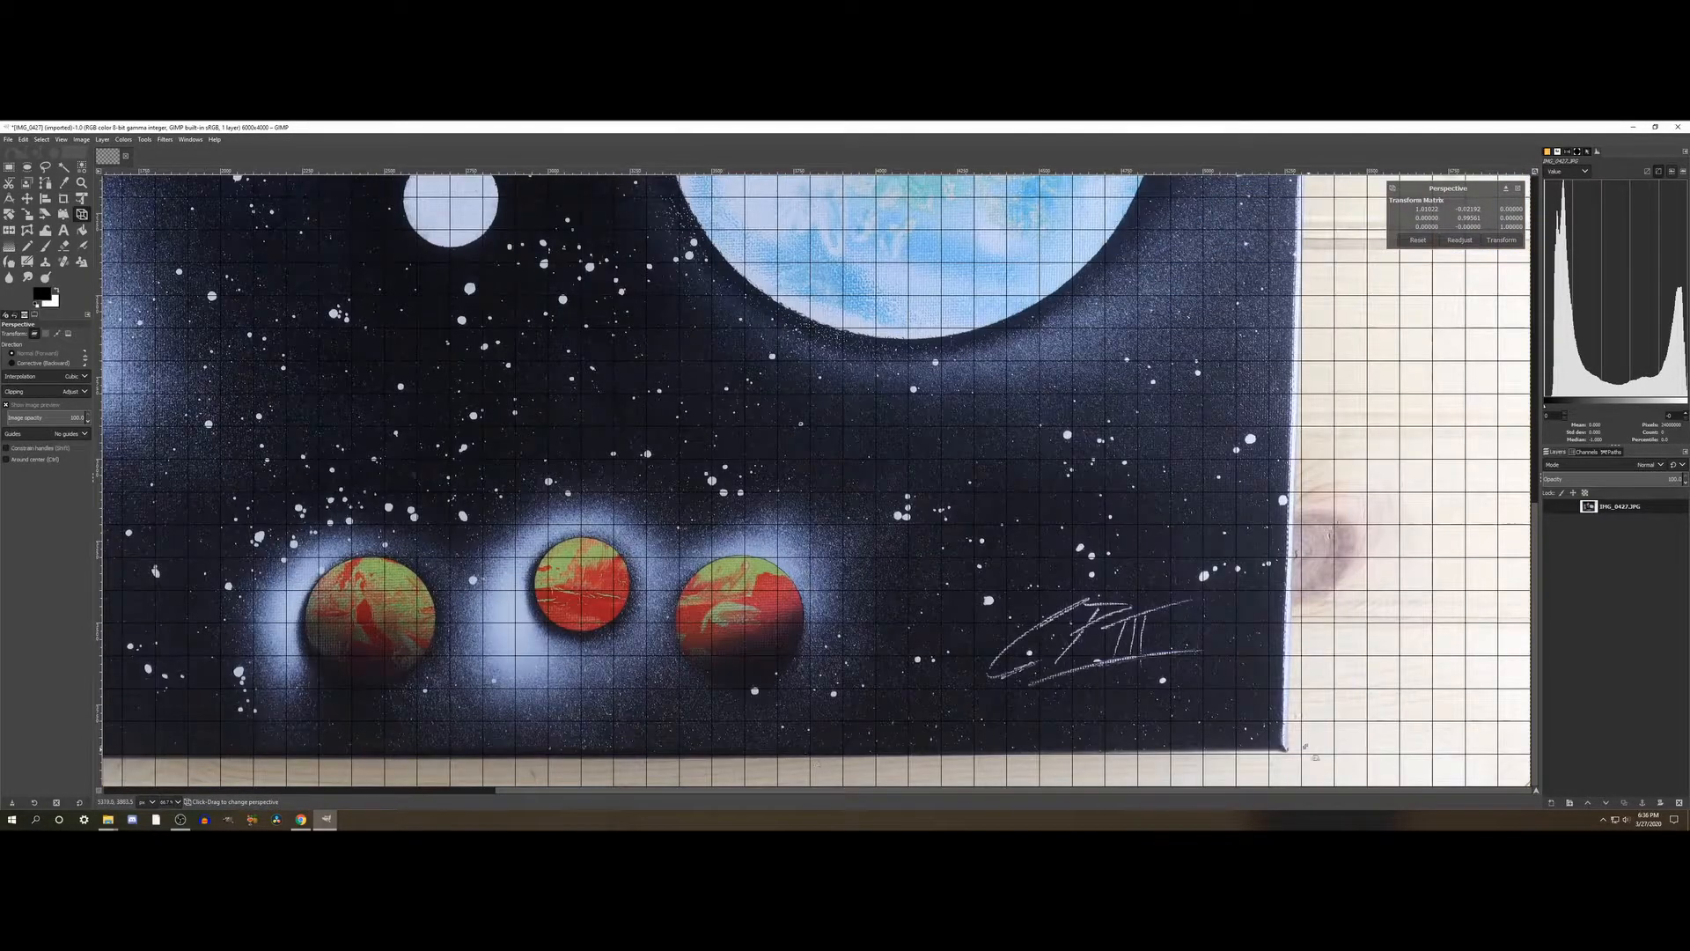
{"action": "left_click_drag", "start_coordinate": [1289, 752], "coordinate": [1291, 759]}
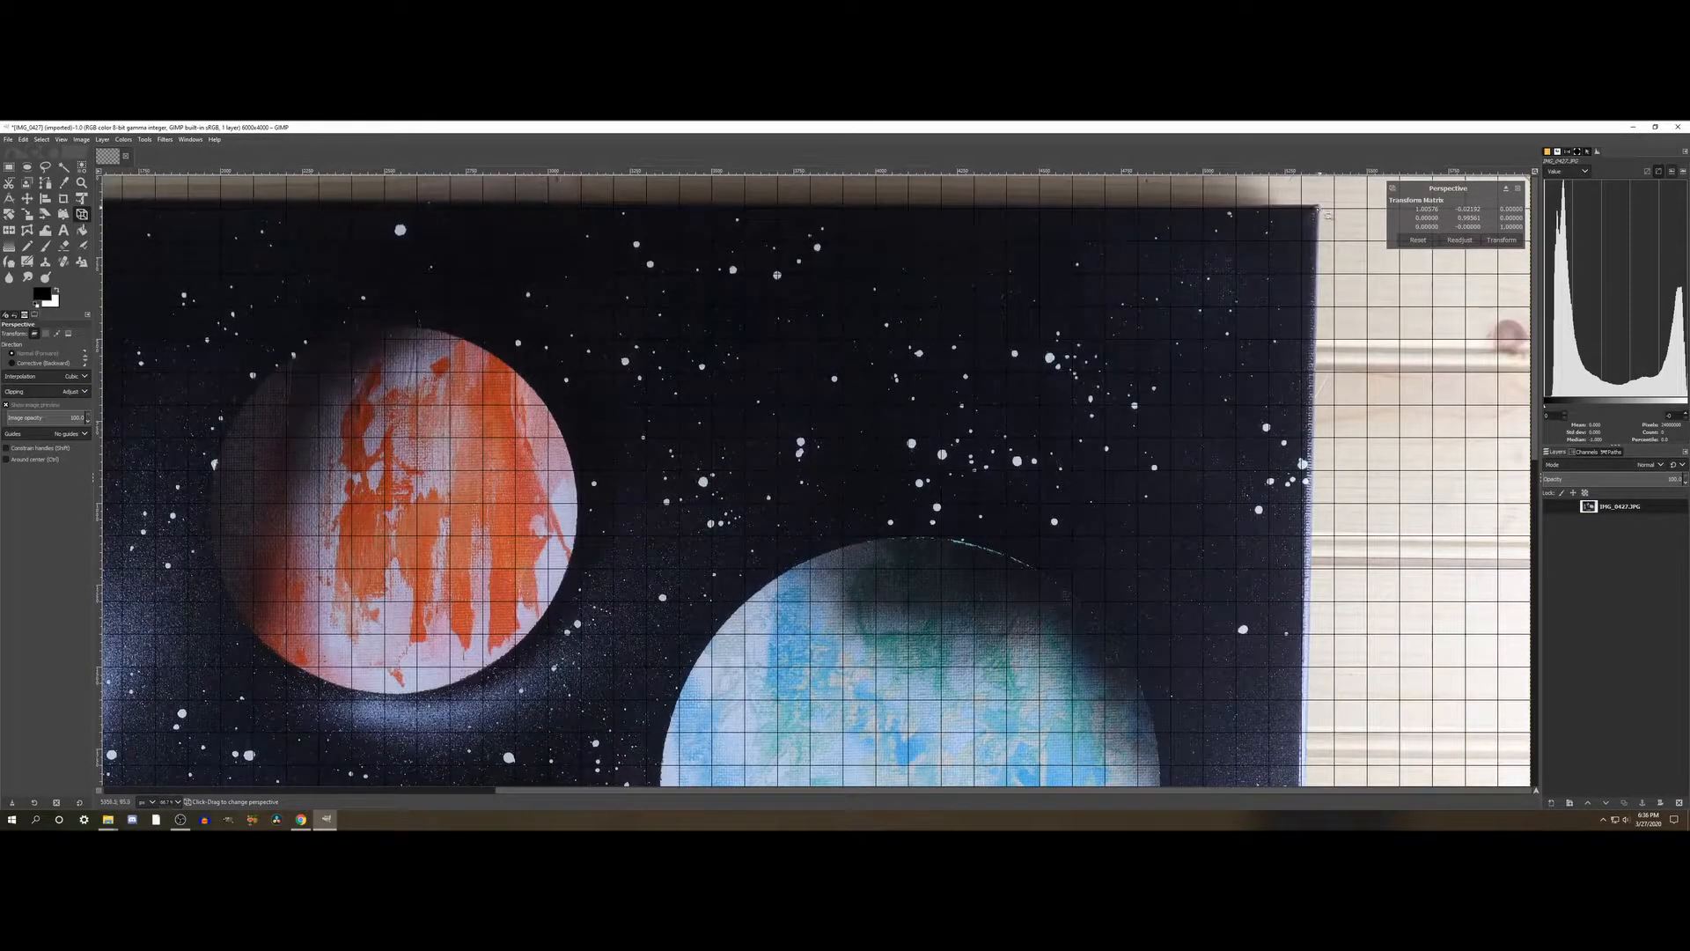
{"action": "scroll", "coordinate": [1321, 284], "scroll_direction": "down", "scroll_amount": 8}
{"action": "scroll", "coordinate": [1303, 528], "scroll_direction": "down", "scroll_amount": 4}
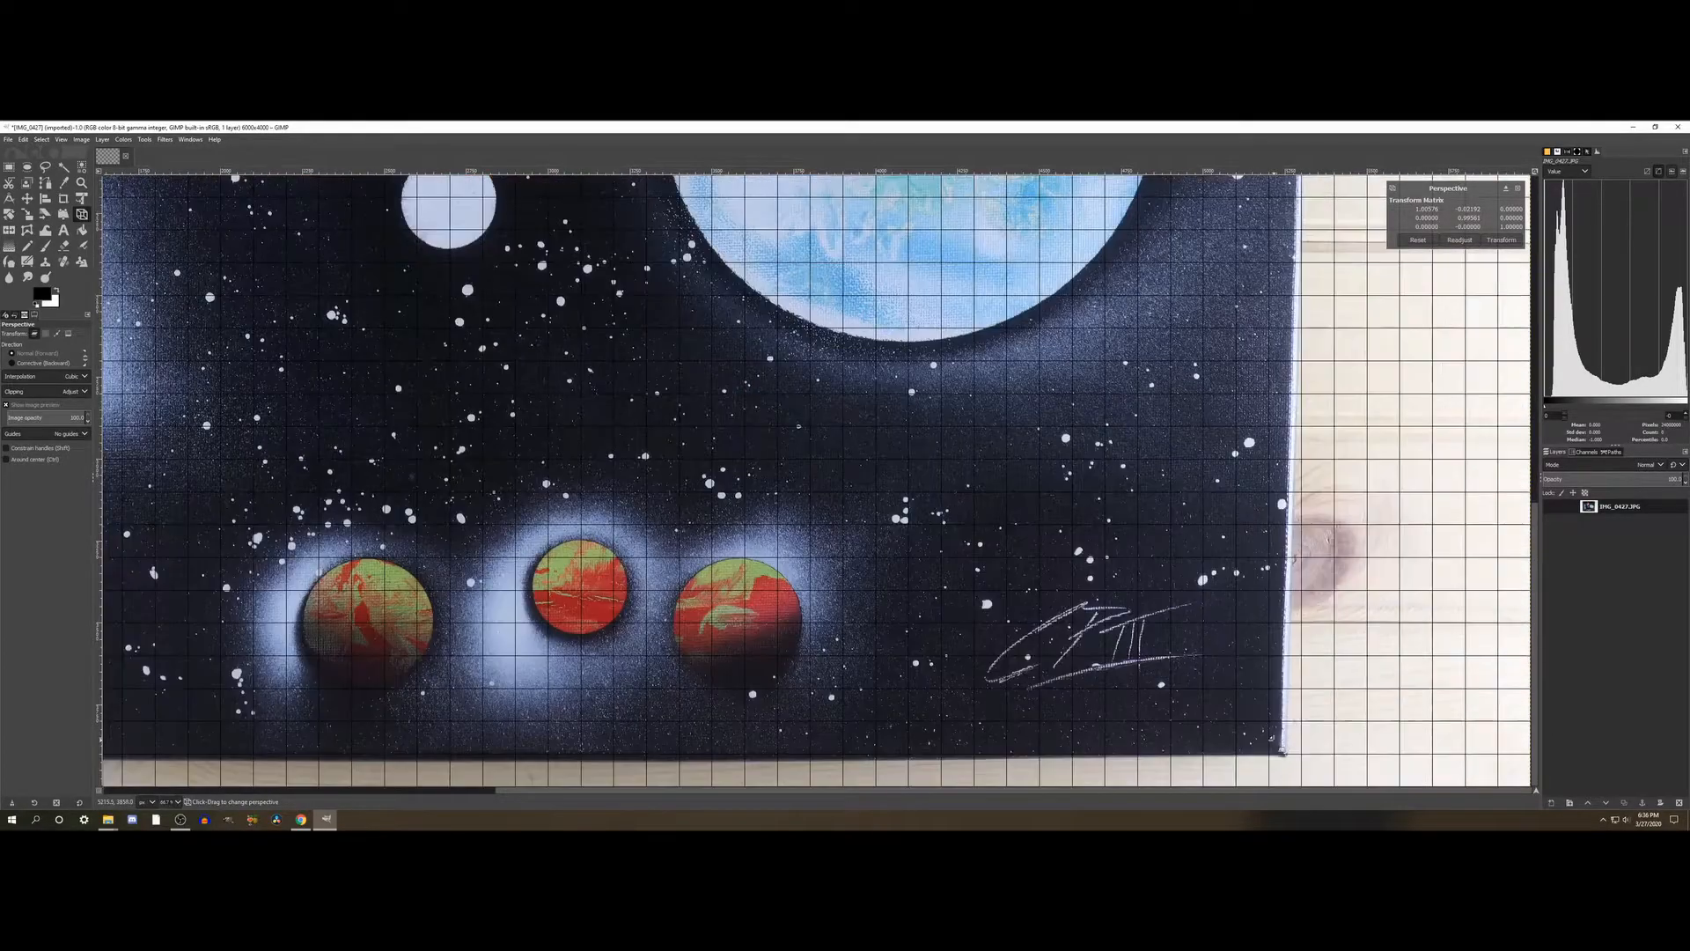
{"action": "left_click_drag", "start_coordinate": [1293, 759], "coordinate": [1330, 757]}
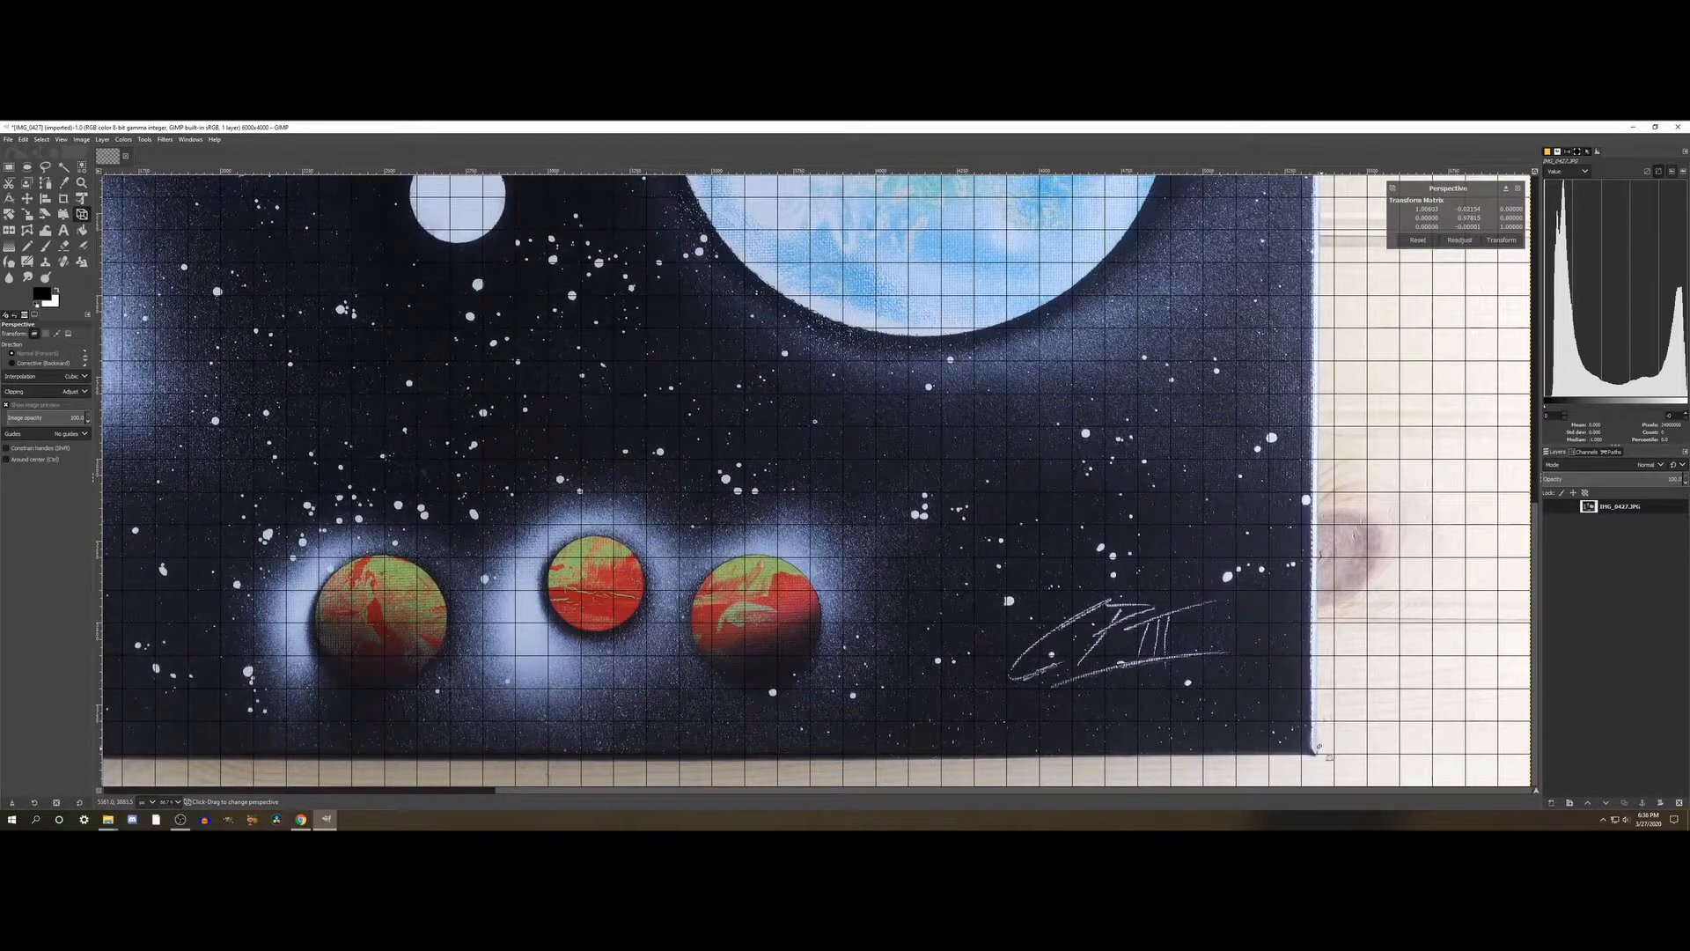
- Check the right edge against the grid and fine-tune the painting's lower-right corner slightly outward
{"action": "scroll", "coordinate": [552, 582], "scroll_direction": "up", "scroll_amount": 8}
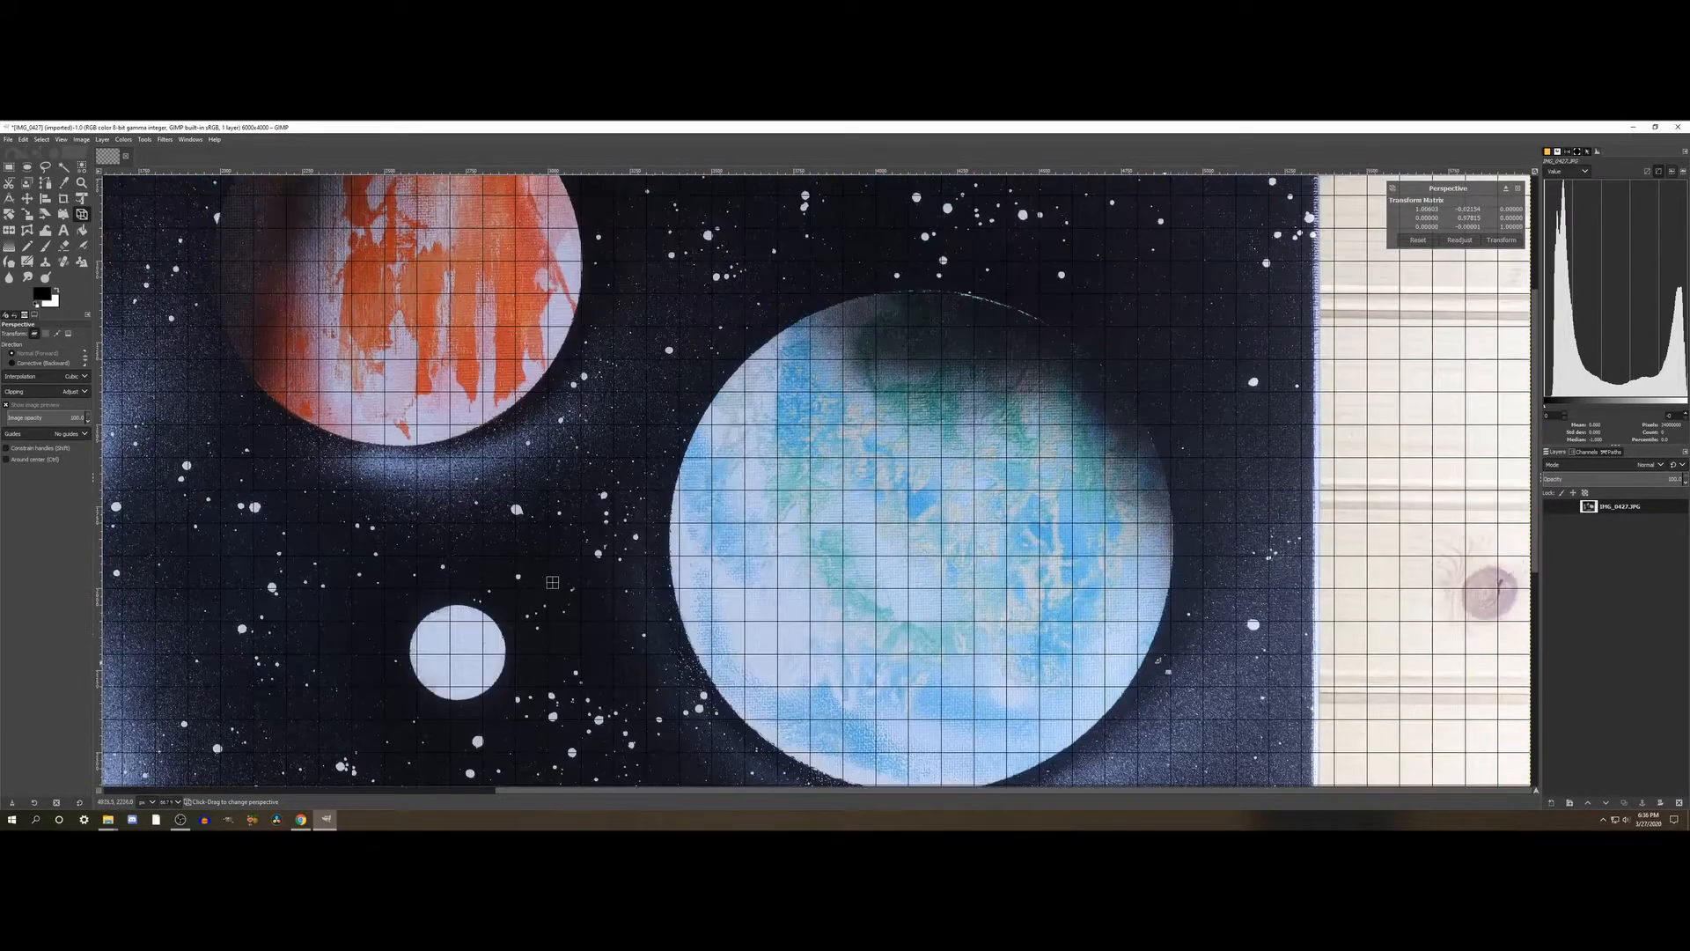
{"action": "scroll", "coordinate": [552, 582], "scroll_direction": "down", "scroll_amount": 2}
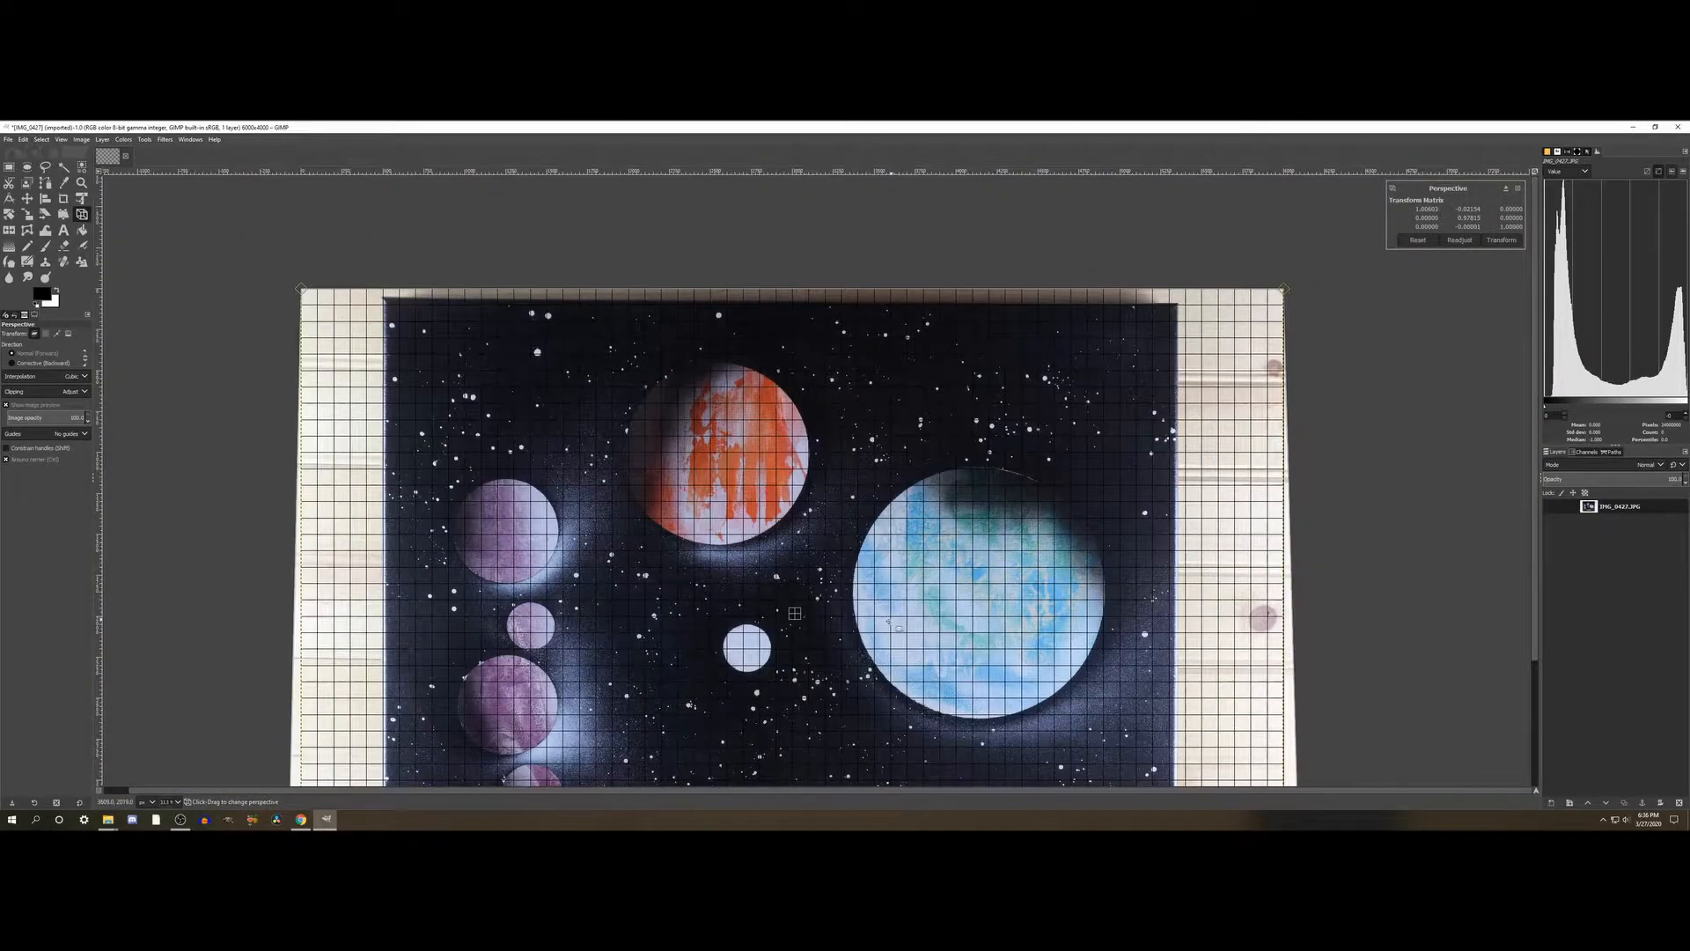
{"action": "scroll", "coordinate": [795, 613], "scroll_direction": "down", "scroll_amount": 1}
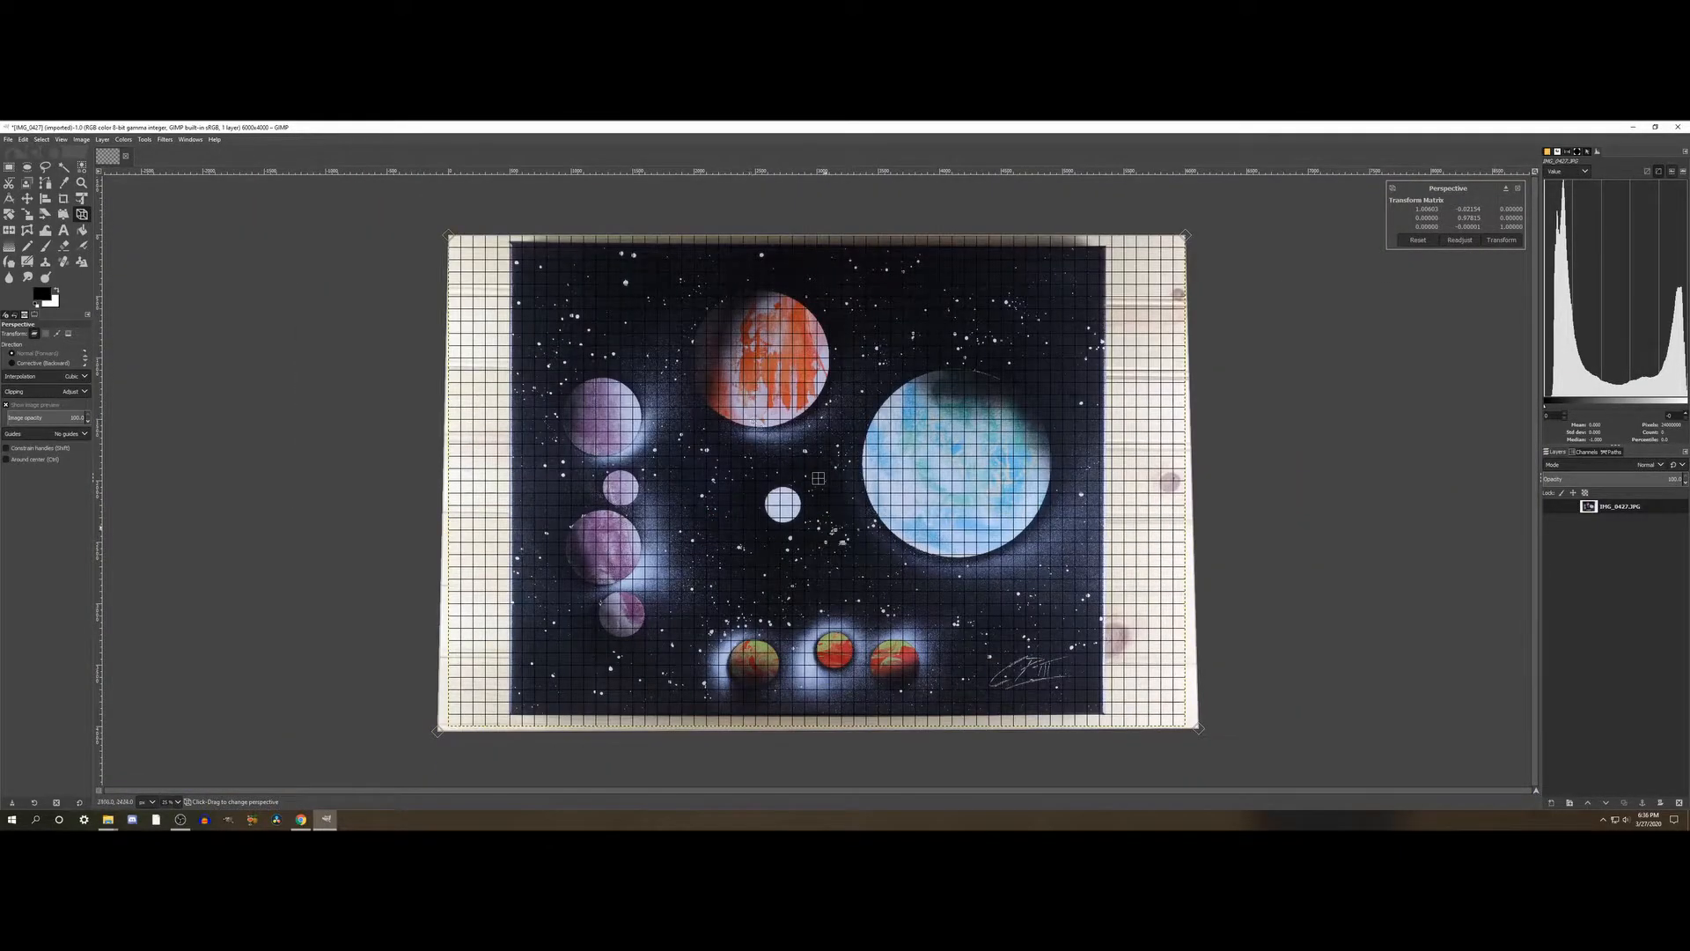
{"action": "scroll", "coordinate": [817, 478], "scroll_direction": "up", "scroll_amount": 2}
{"action": "scroll", "coordinate": [664, 662], "scroll_direction": "up", "scroll_amount": 4}
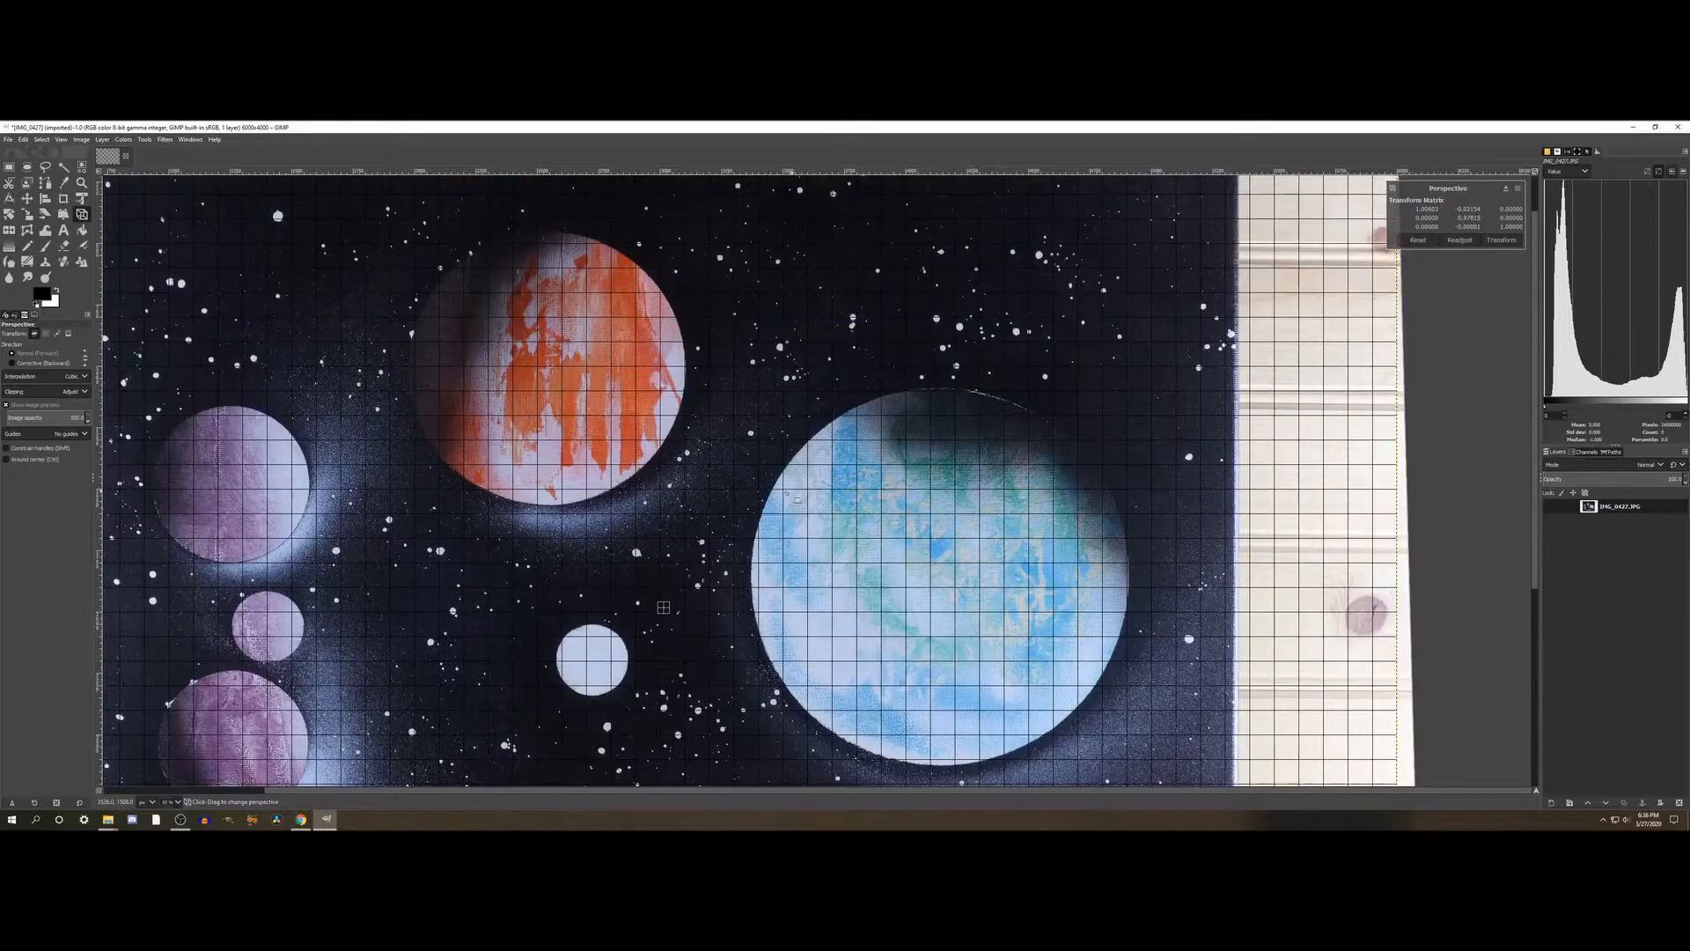
{"action": "scroll", "coordinate": [788, 492], "scroll_direction": "down", "scroll_amount": 6}
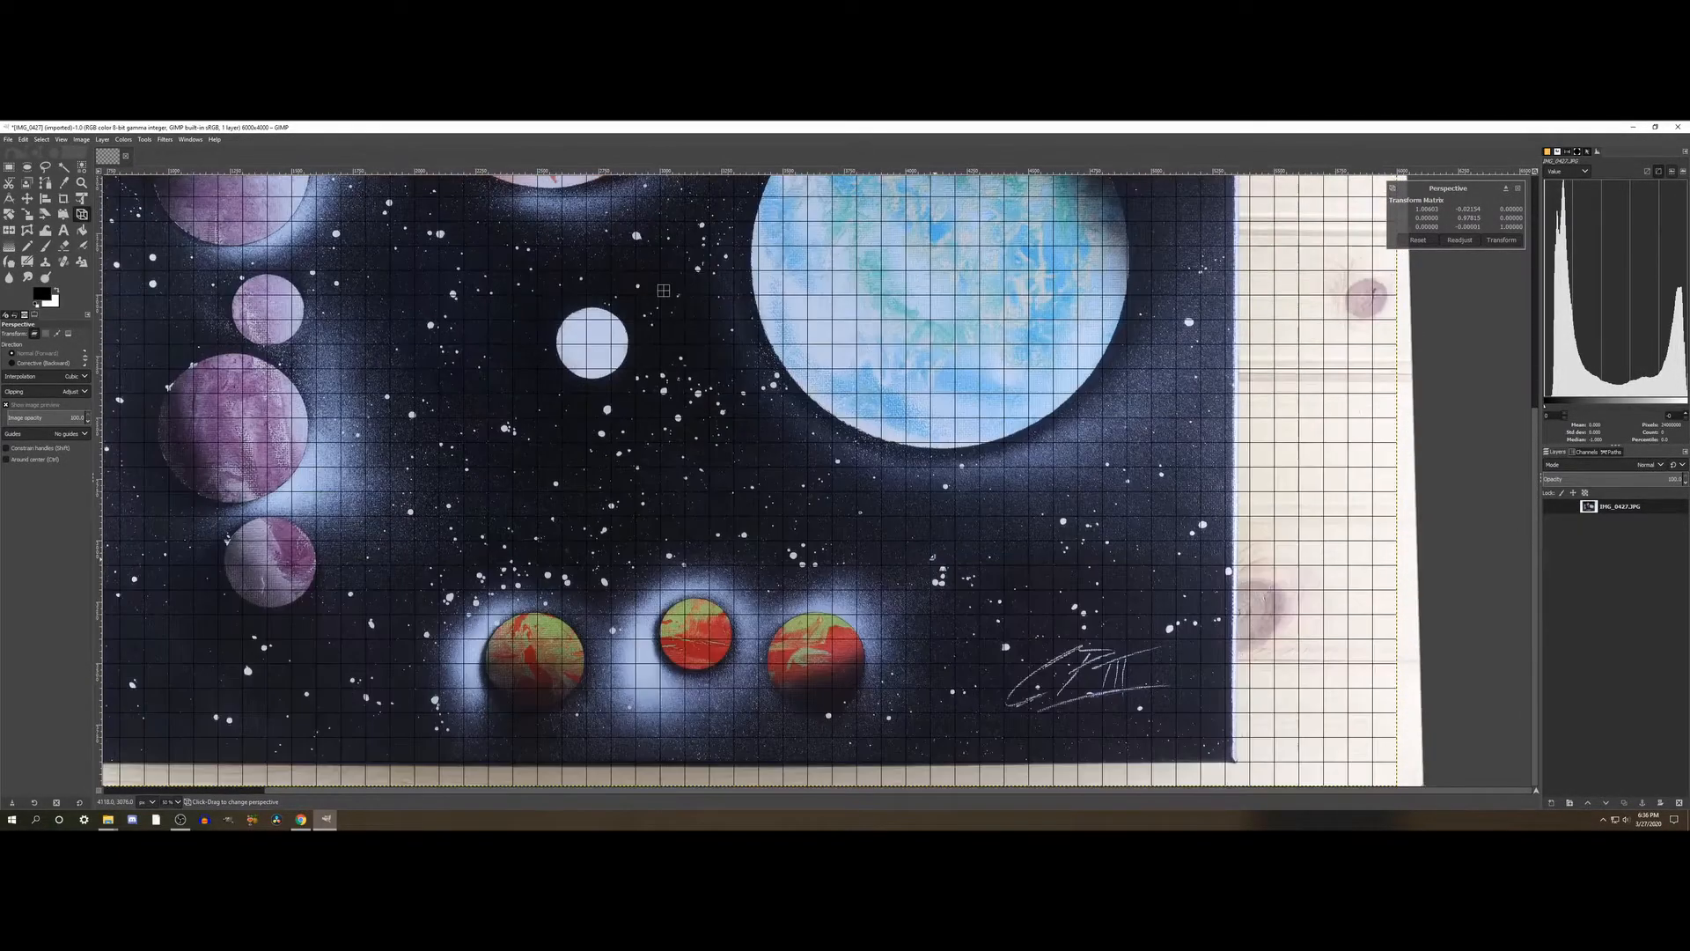
{"action": "left_click_drag", "start_coordinate": [1233, 760], "coordinate": [1242, 766]}
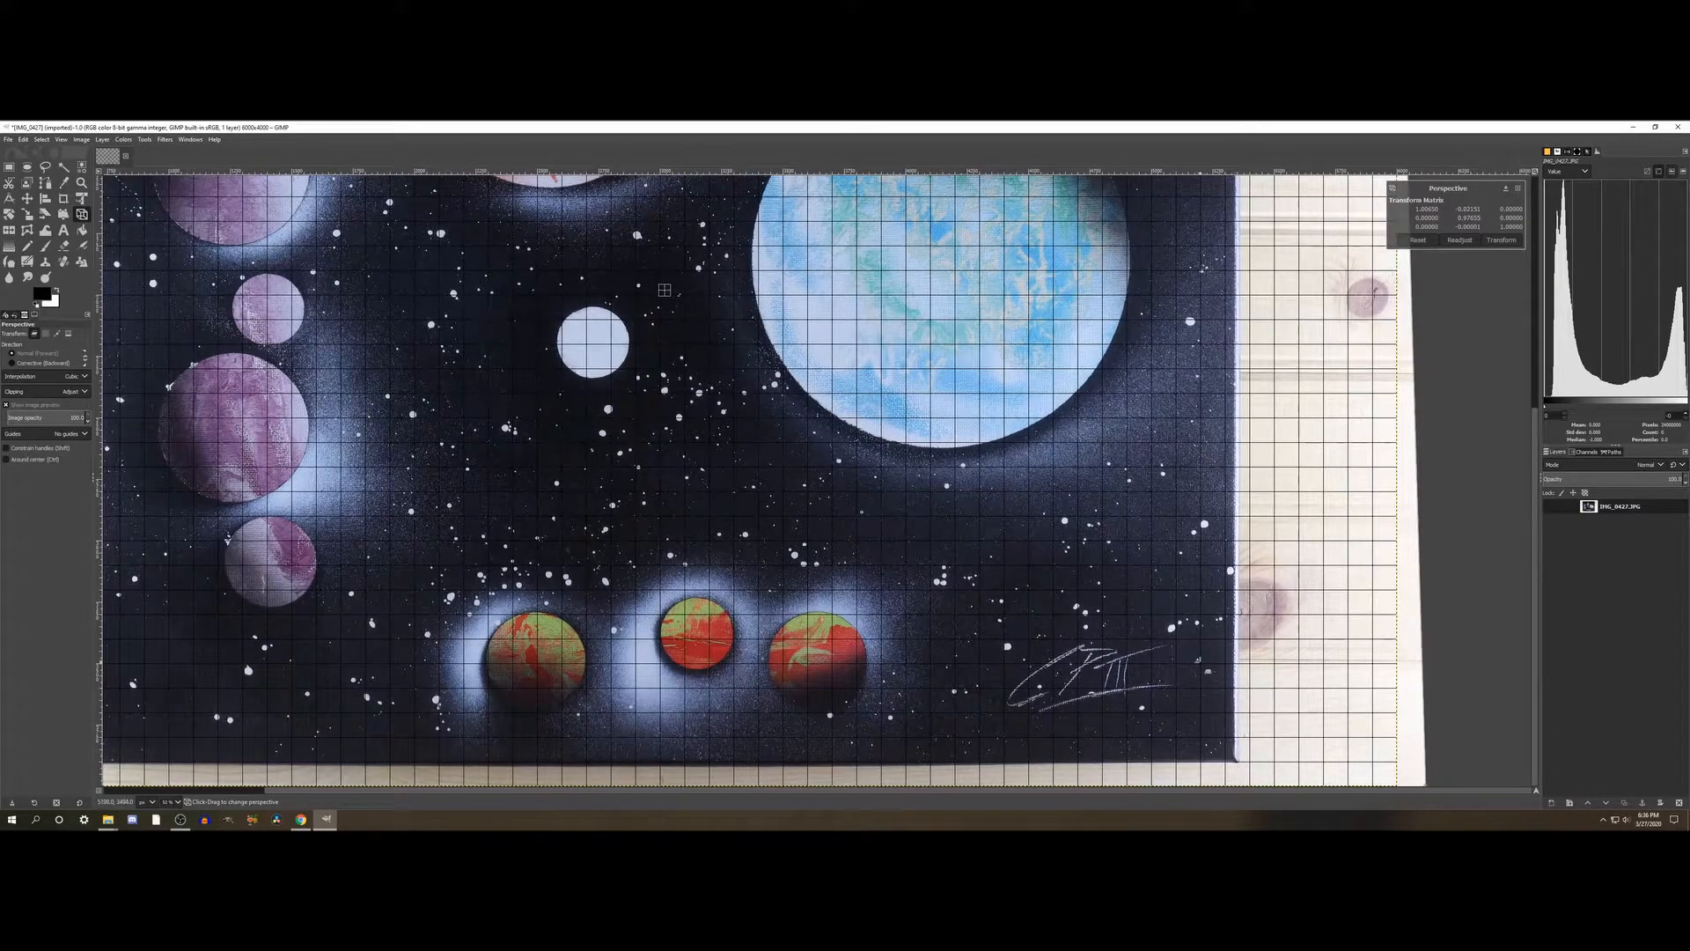
- Lower the painting's upper-left corner in the perspective transform so its top edge follows a horizontal grid line
{"action": "scroll", "coordinate": [1197, 659], "scroll_direction": "up", "scroll_amount": 5}
{"action": "scroll", "coordinate": [1198, 658], "scroll_direction": "down", "scroll_amount": 2}
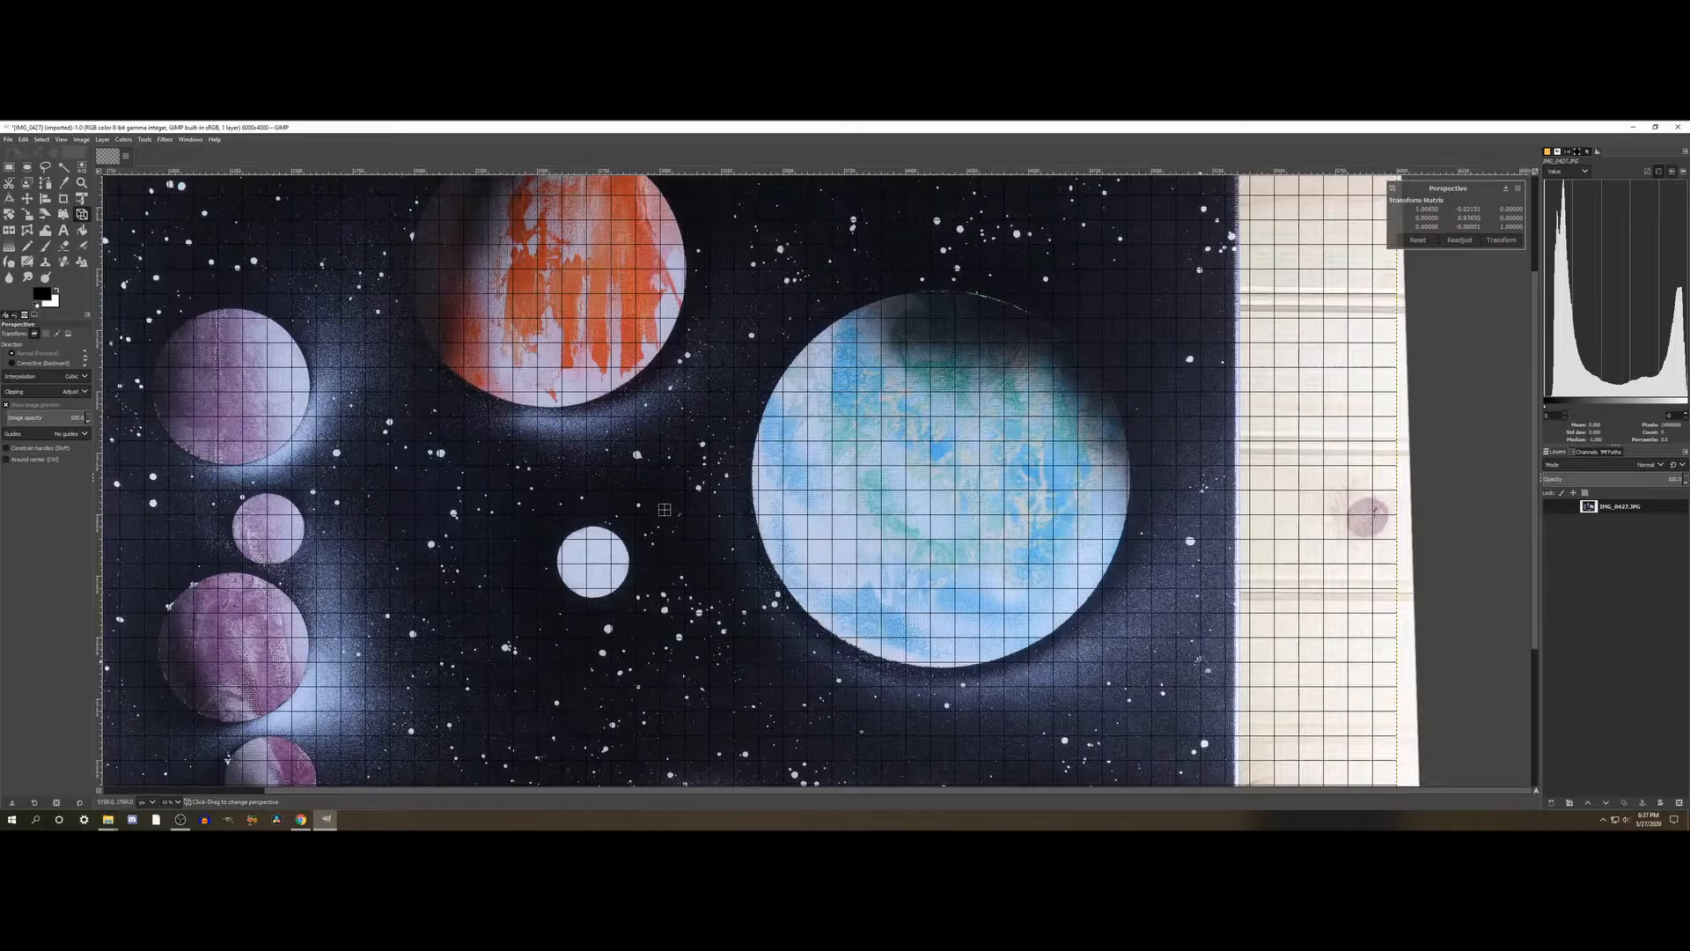
{"action": "scroll", "coordinate": [1198, 659], "scroll_direction": "up", "scroll_amount": 3}
{"action": "scroll", "coordinate": [1198, 658], "scroll_direction": "down", "scroll_amount": 7}
{"action": "scroll", "coordinate": [1197, 659], "scroll_direction": "up", "scroll_amount": 7}
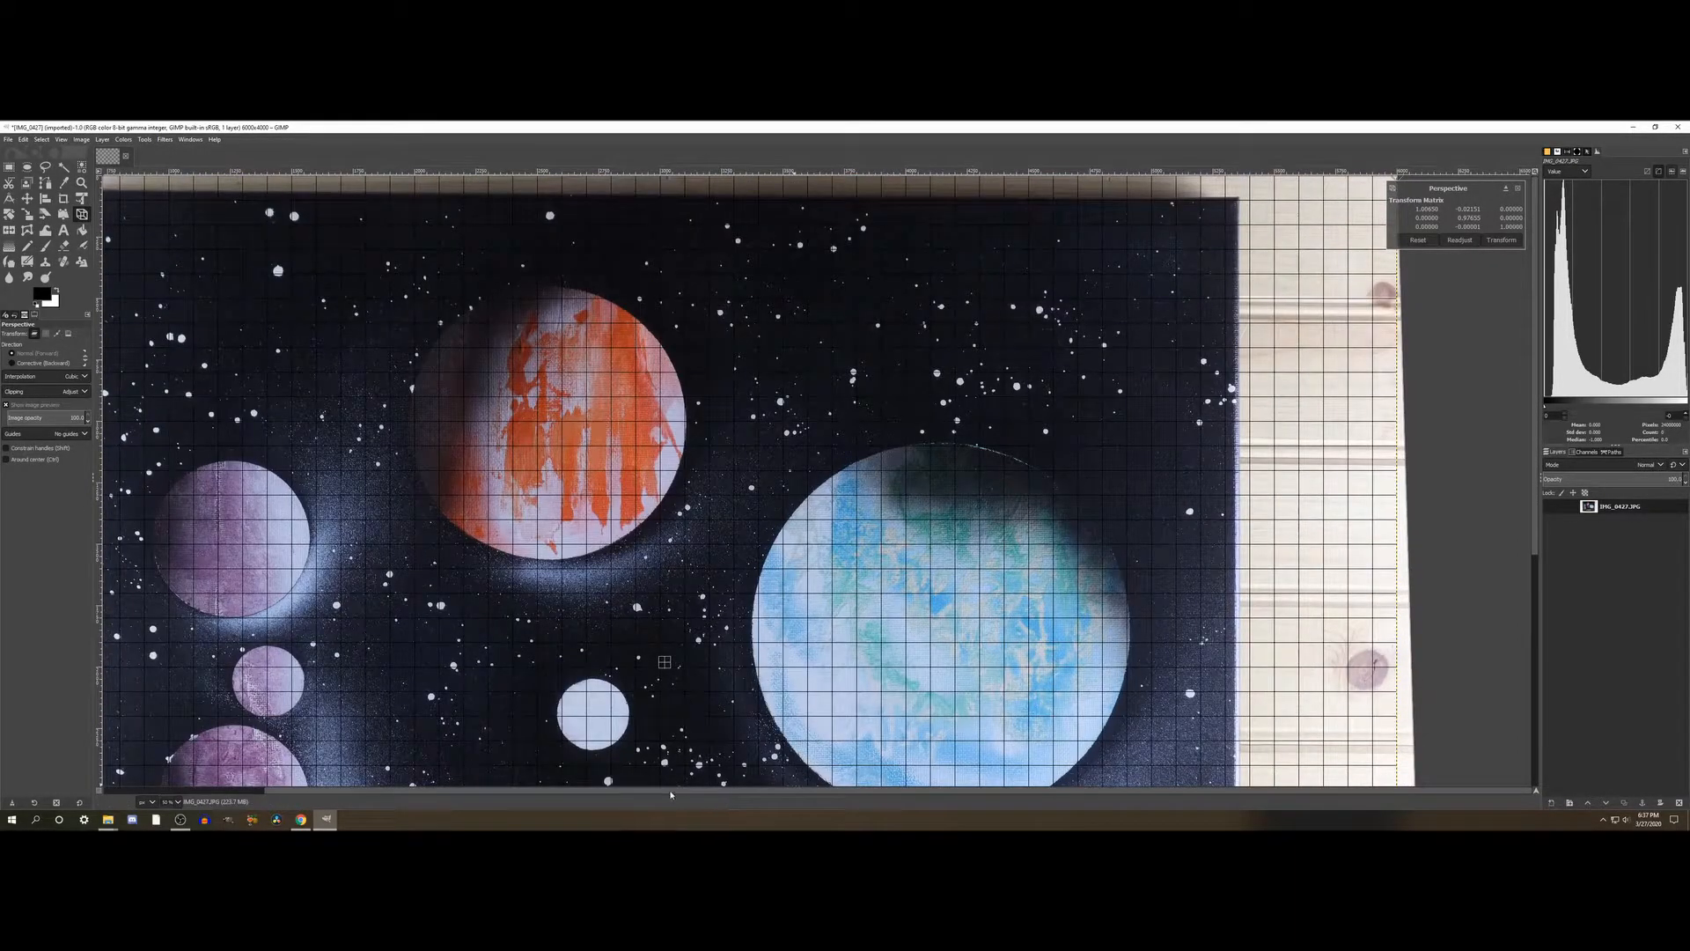
{"action": "left_click_drag", "start_coordinate": [678, 792], "coordinate": [604, 788]}
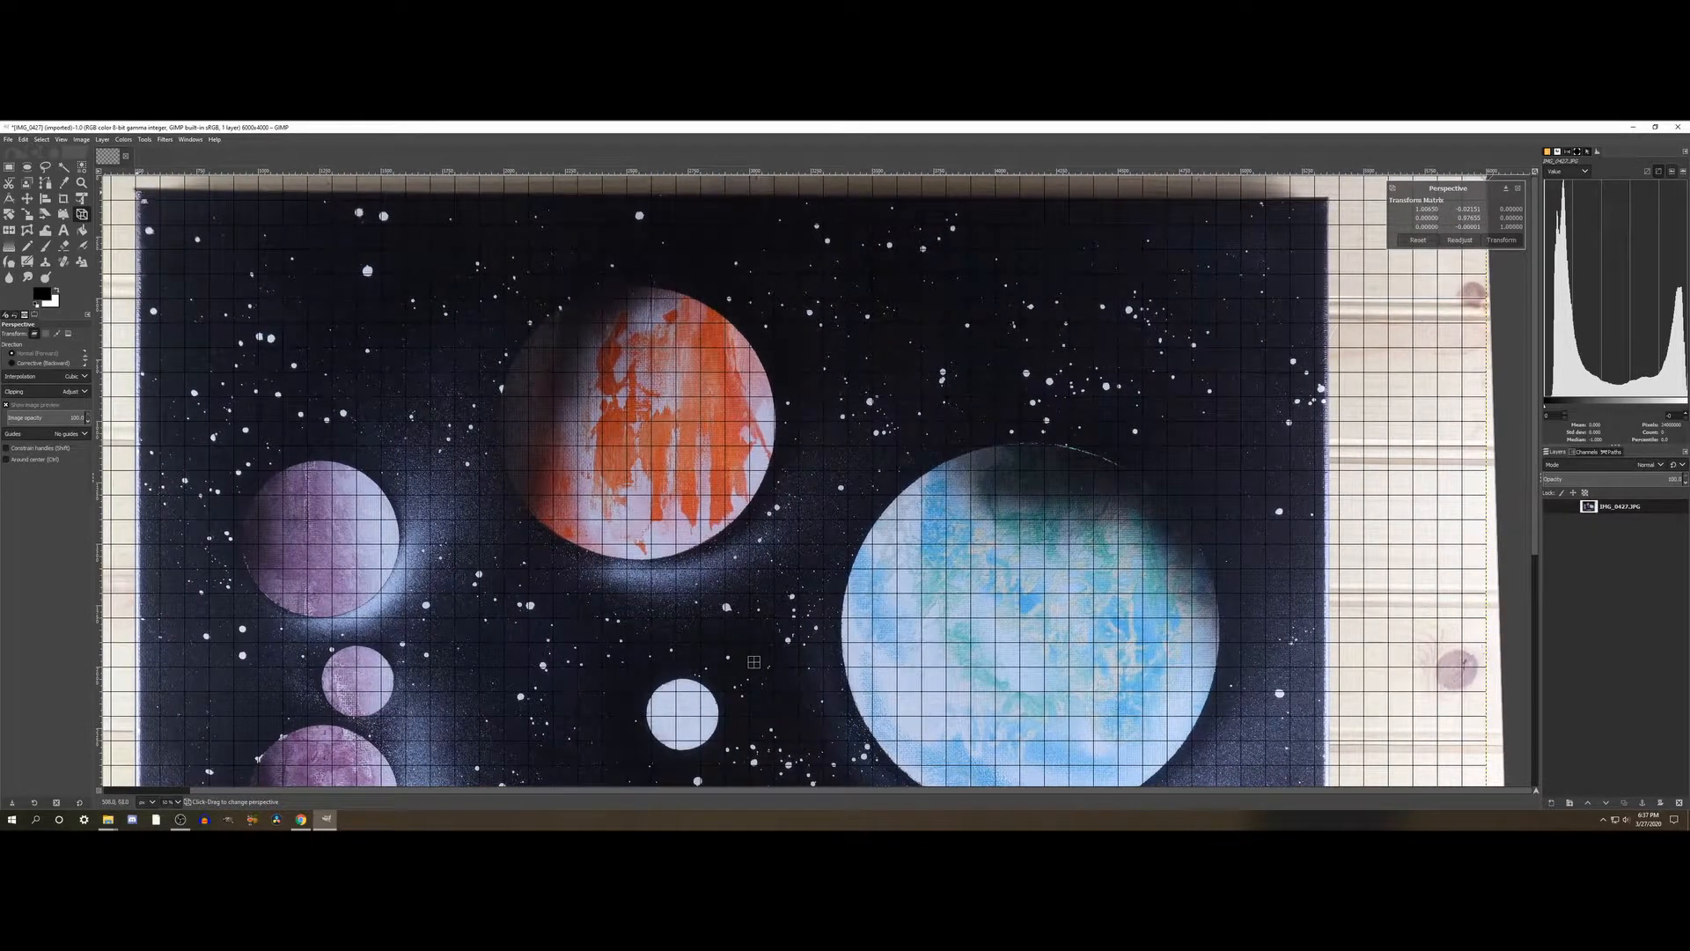
{"action": "left_click_drag", "start_coordinate": [139, 195], "coordinate": [139, 205]}
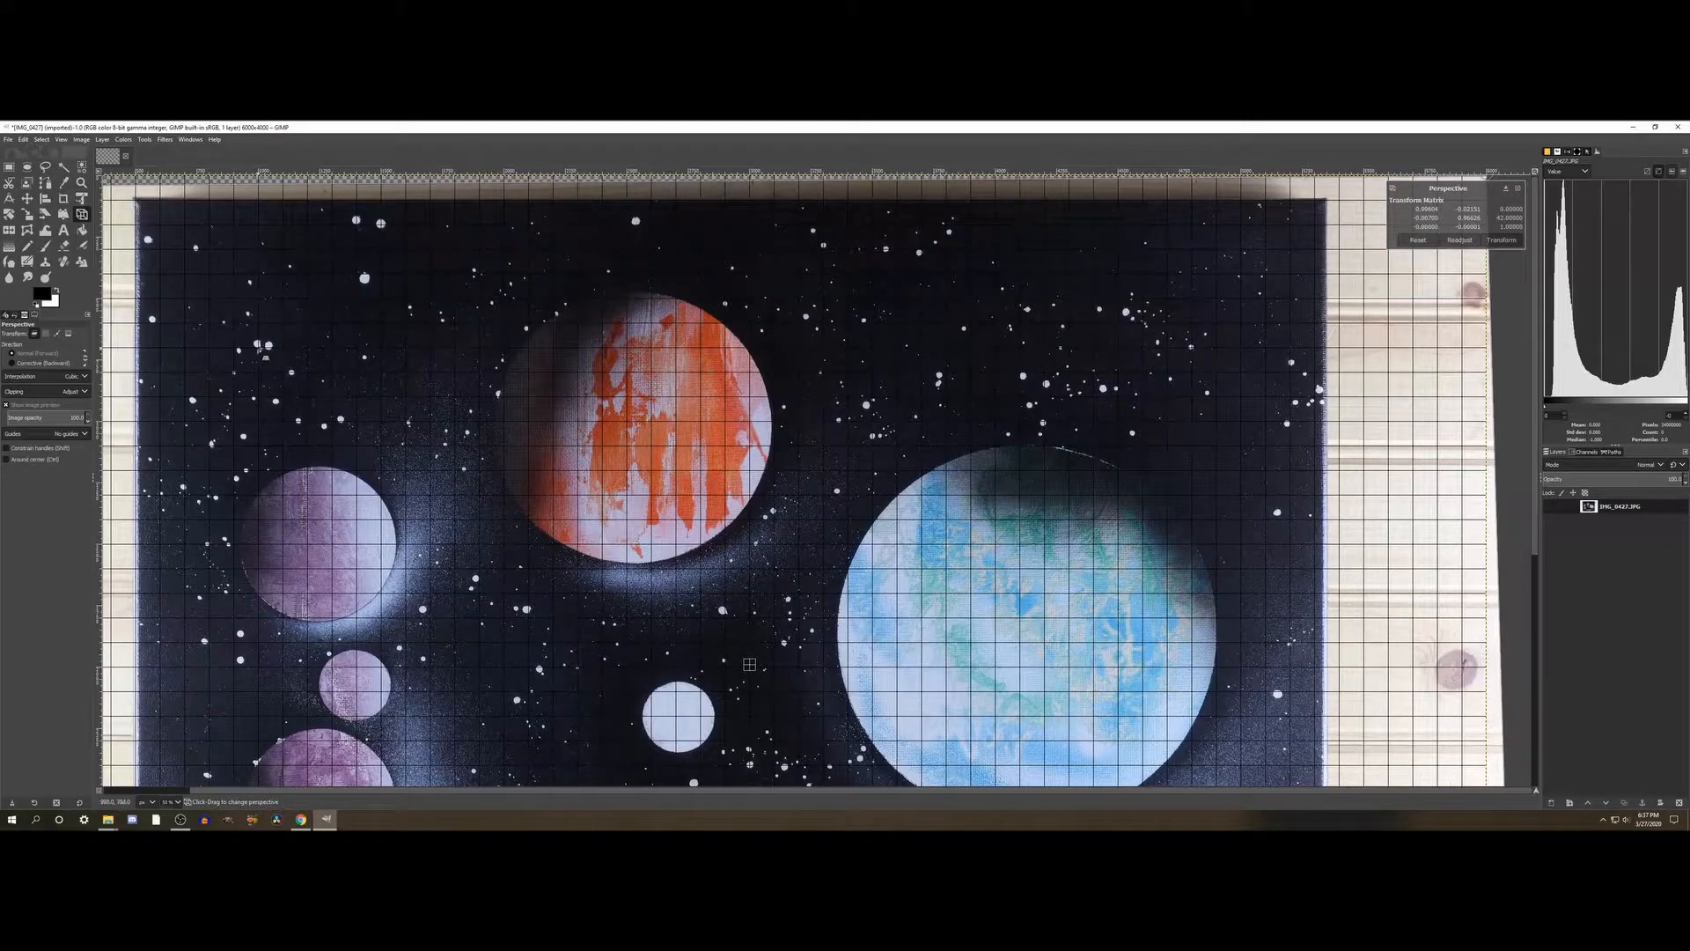
{"action": "scroll", "coordinate": [300, 359], "scroll_direction": "down", "scroll_amount": 5}
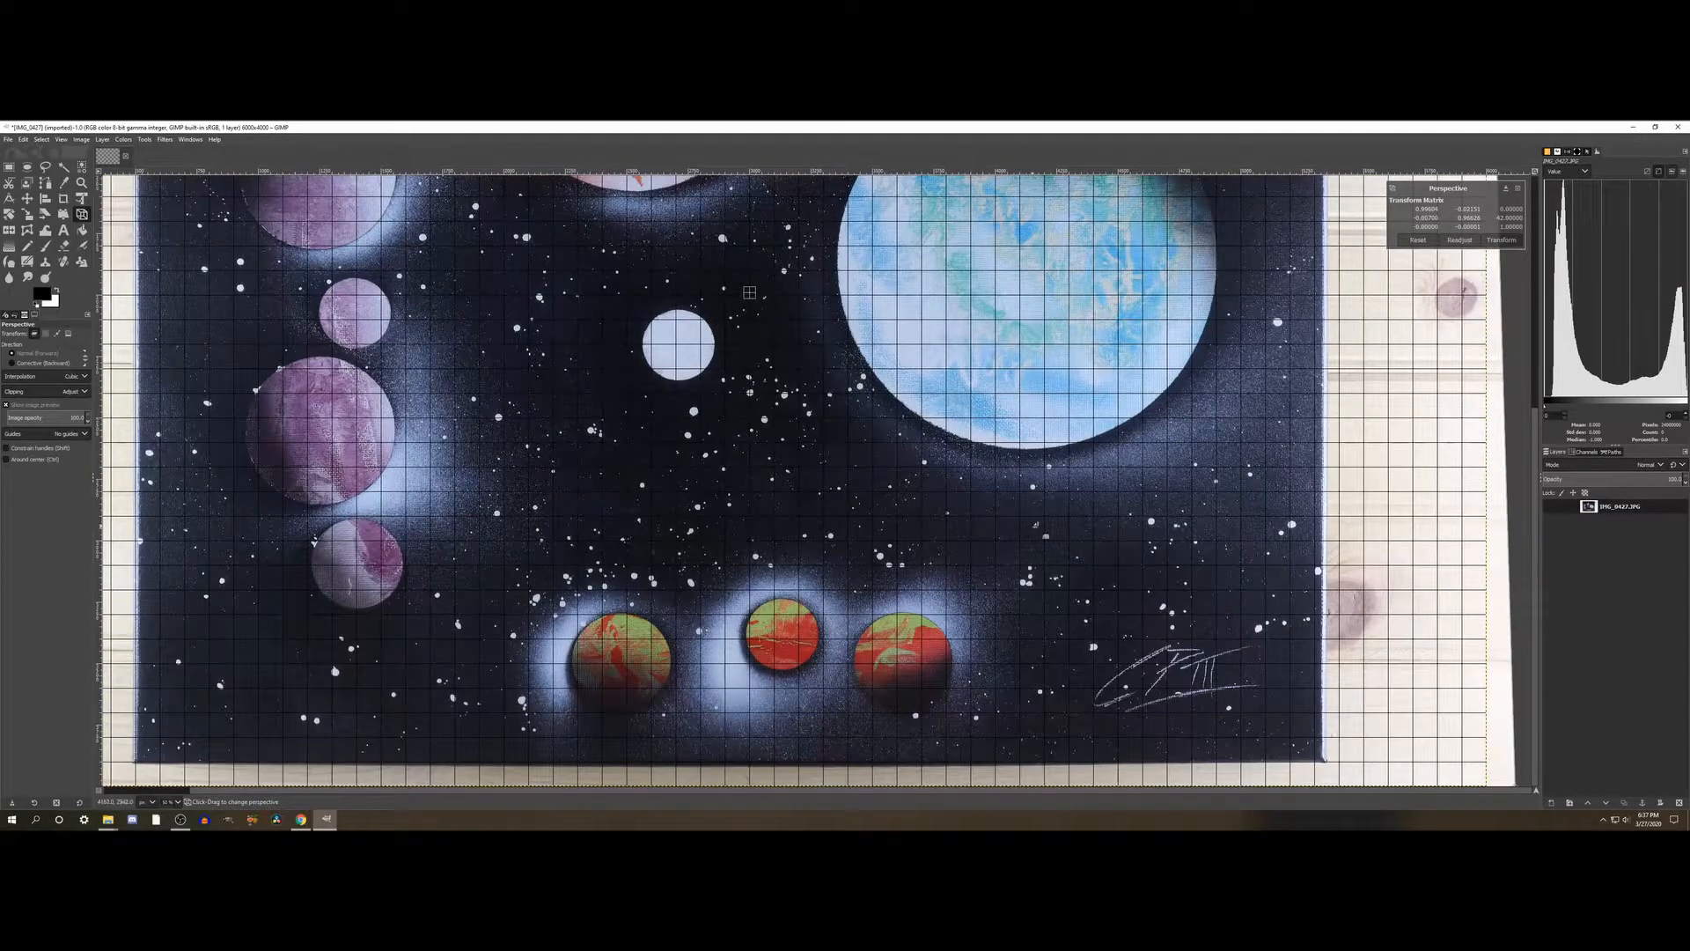
- Check the painting's top, bottom and side edges against the grid lines, both close up and across the whole image
{"action": "scroll", "coordinate": [818, 479], "scroll_direction": "up", "scroll_amount": 5}
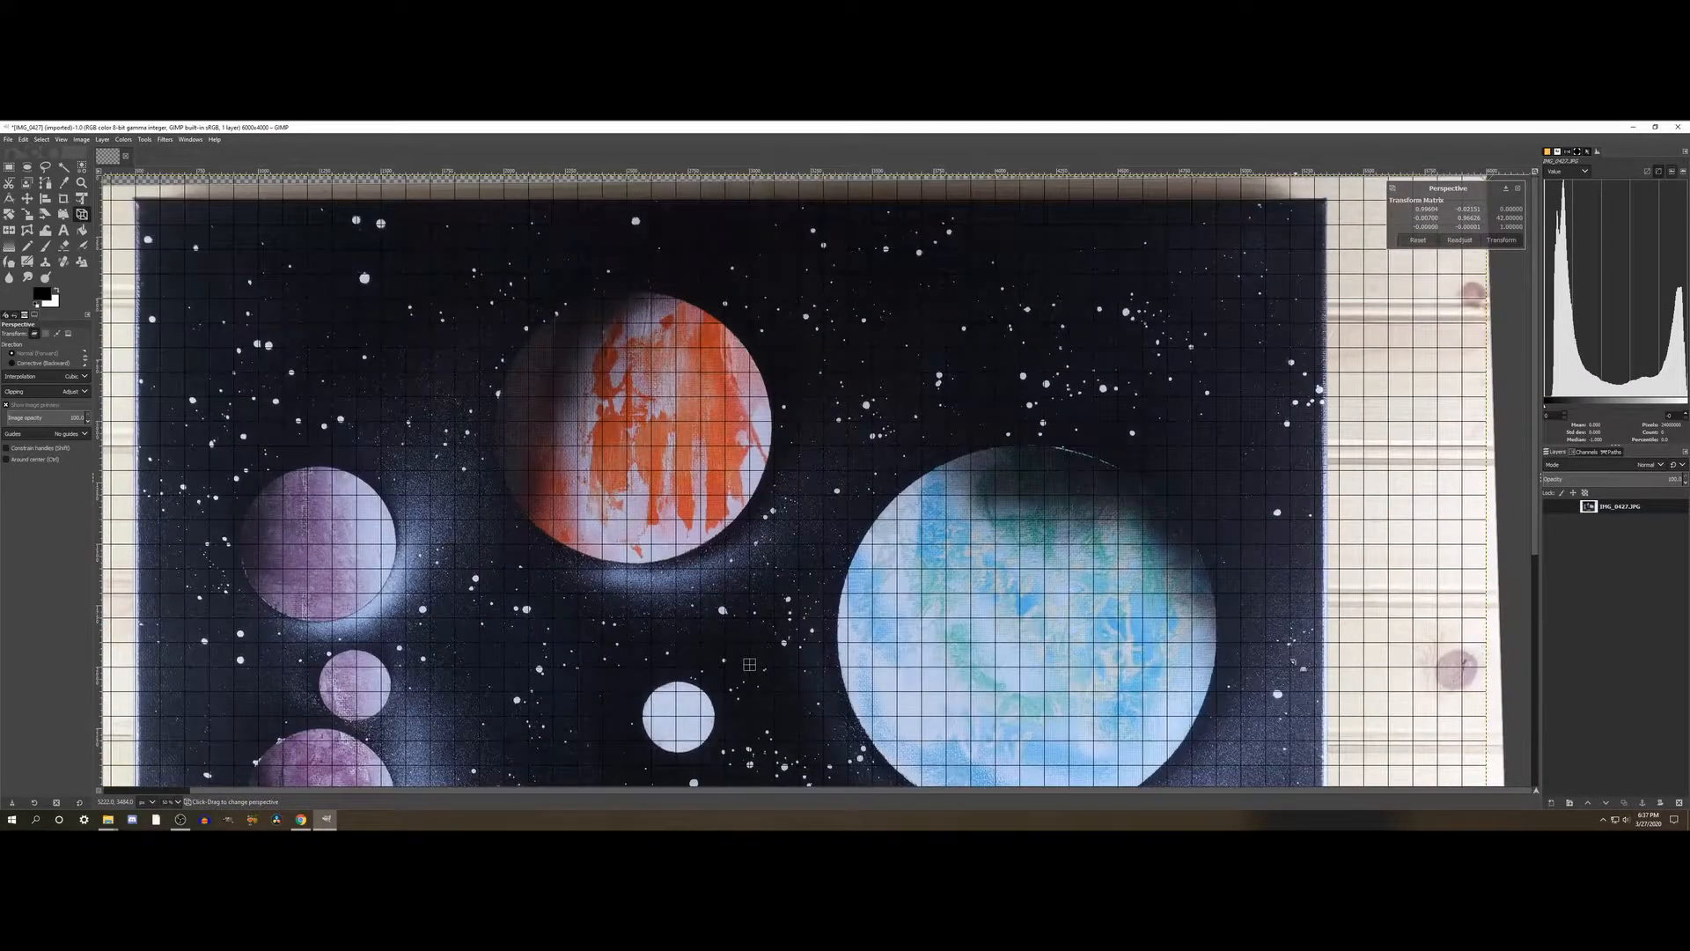
{"action": "scroll", "coordinate": [819, 480], "scroll_direction": "down", "scroll_amount": 5}
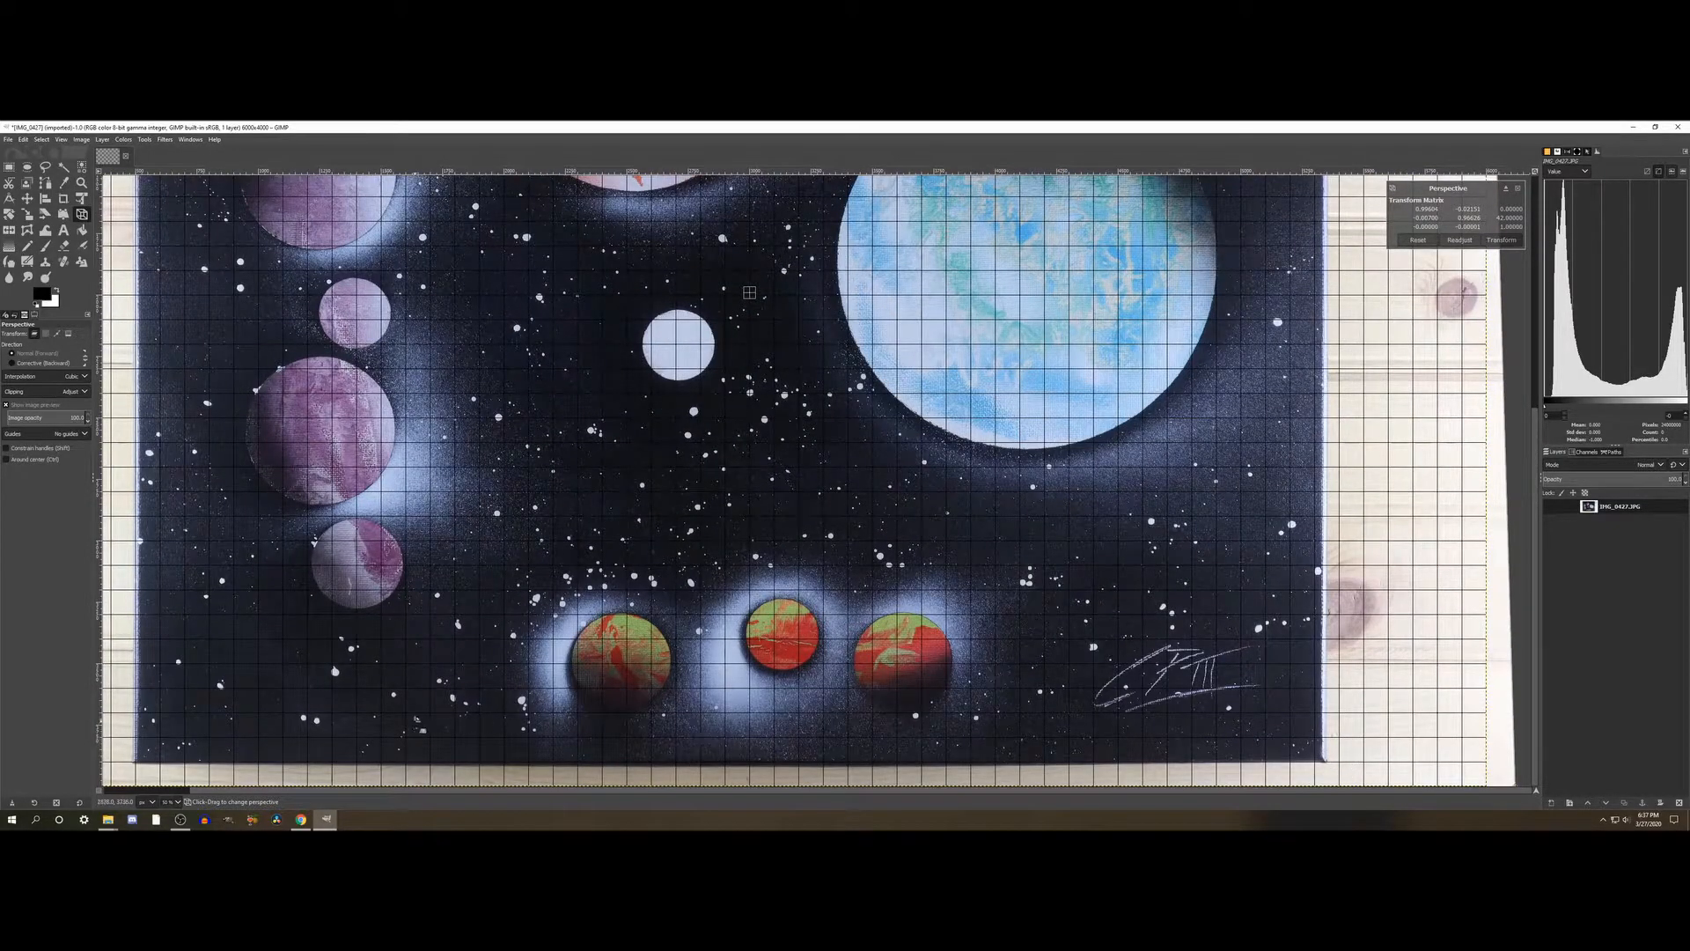
{"action": "scroll", "coordinate": [749, 292], "scroll_direction": "up", "scroll_amount": 5}
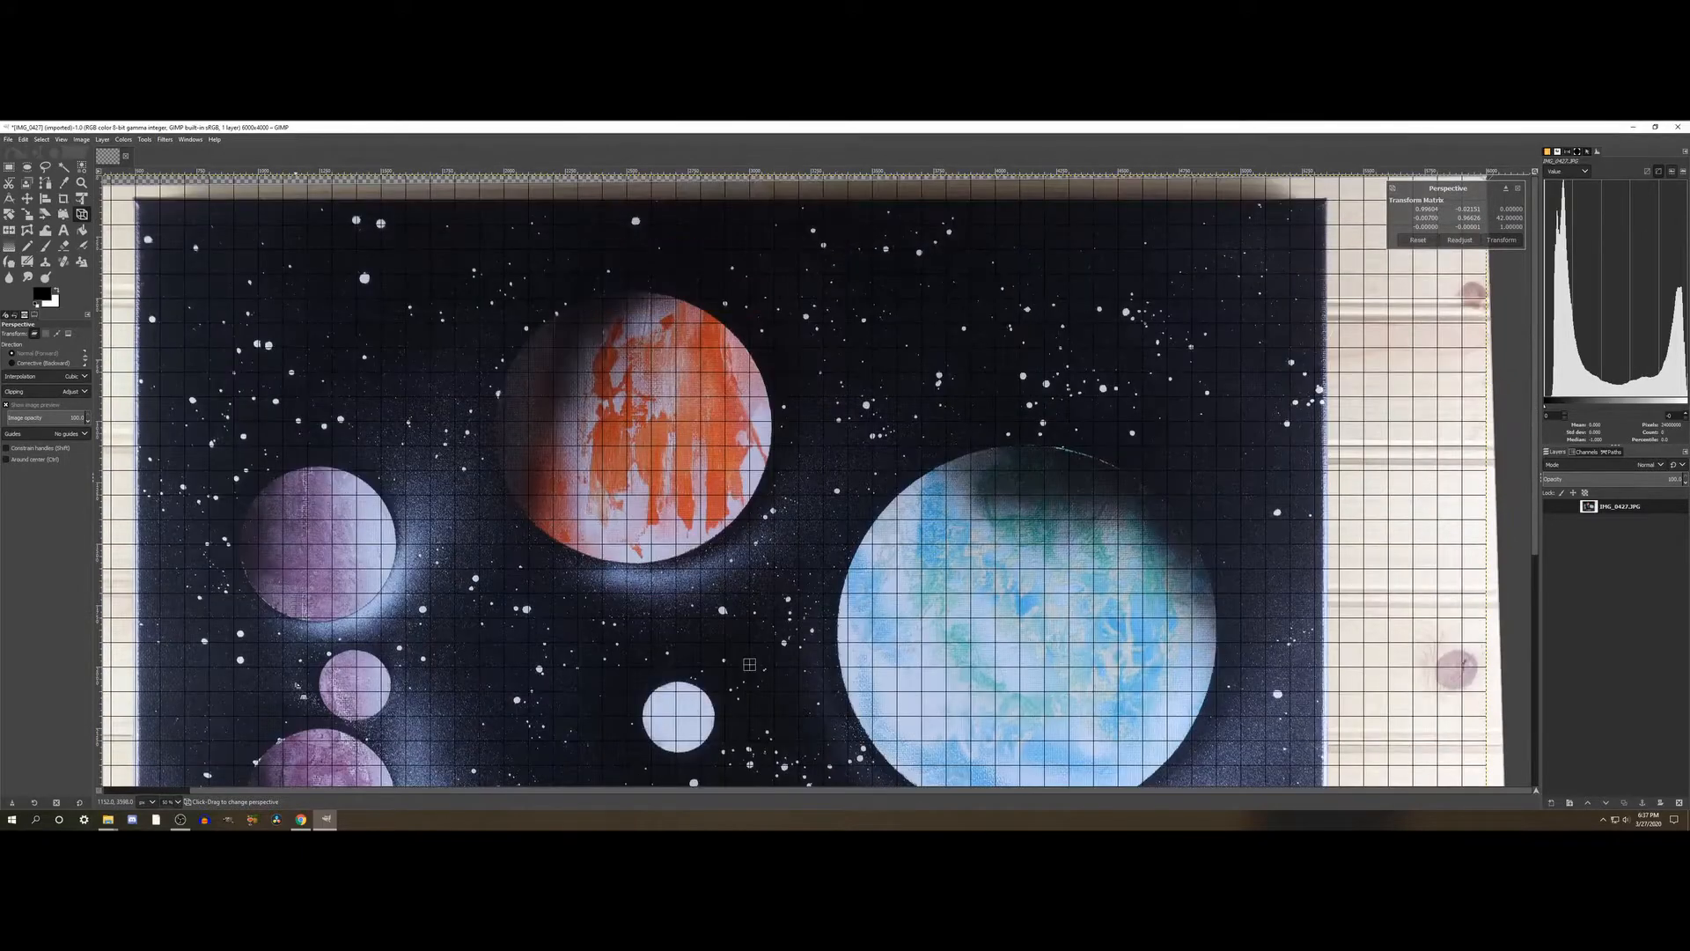
{"action": "scroll", "coordinate": [522, 675], "scroll_direction": "down", "scroll_amount": 2, "text": "ctrl"}
{"action": "scroll", "coordinate": [297, 684], "scroll_direction": "down", "scroll_amount": 3}
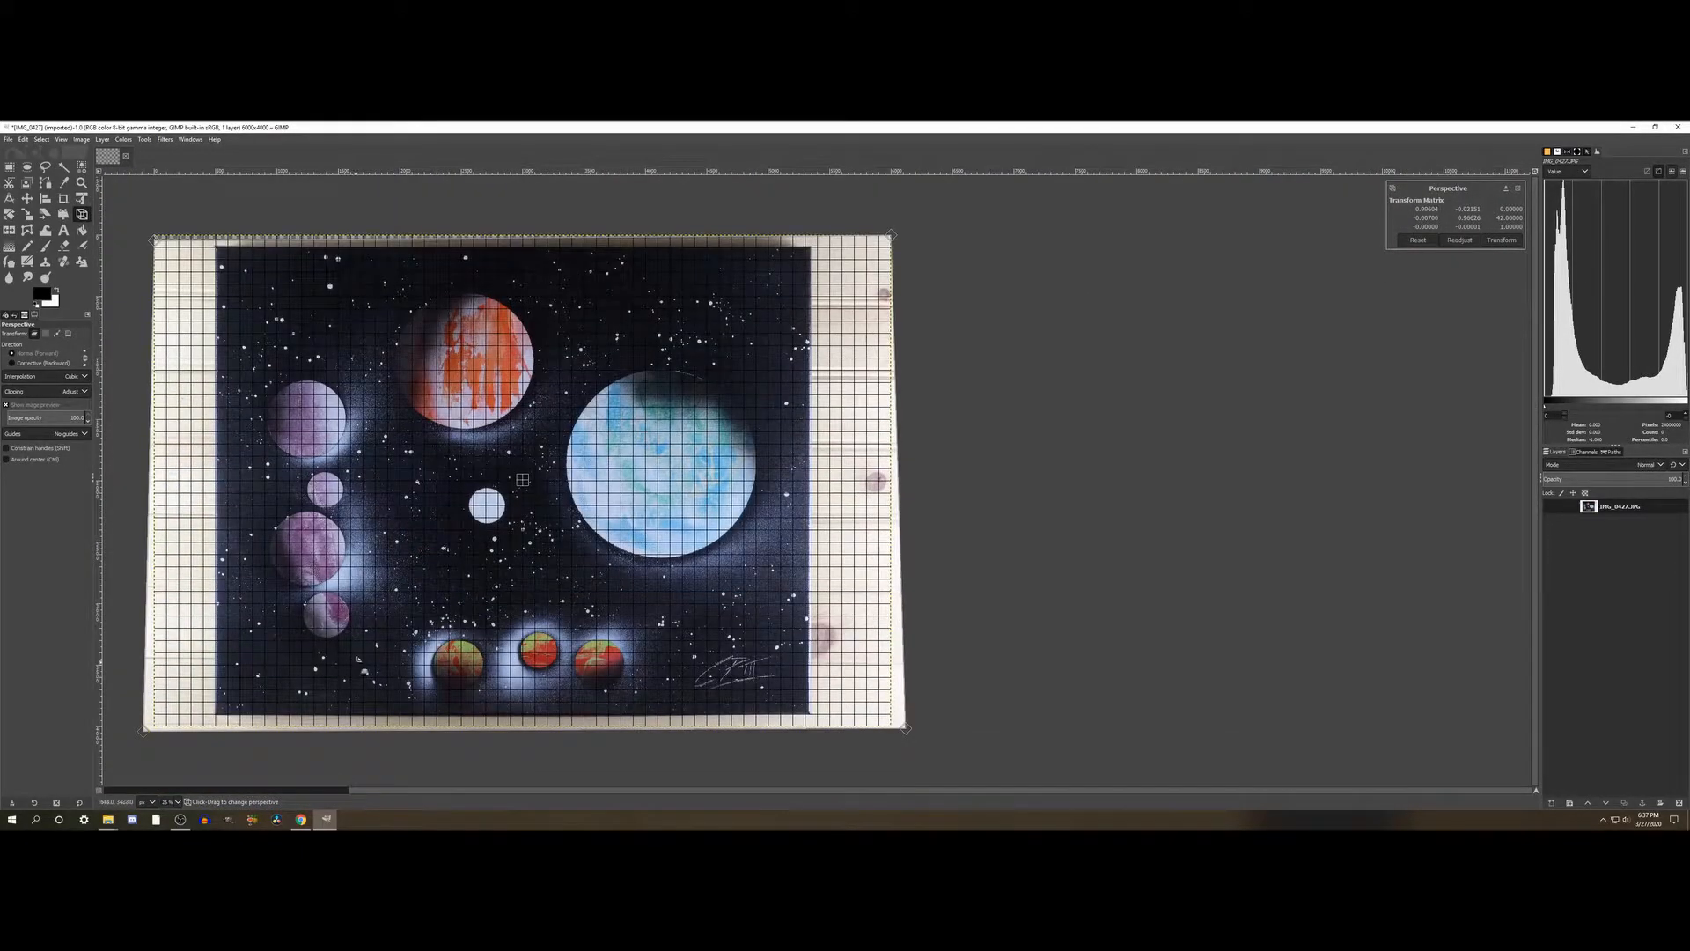
{"action": "scroll", "coordinate": [358, 659], "scroll_direction": "left", "scroll_amount": 5}
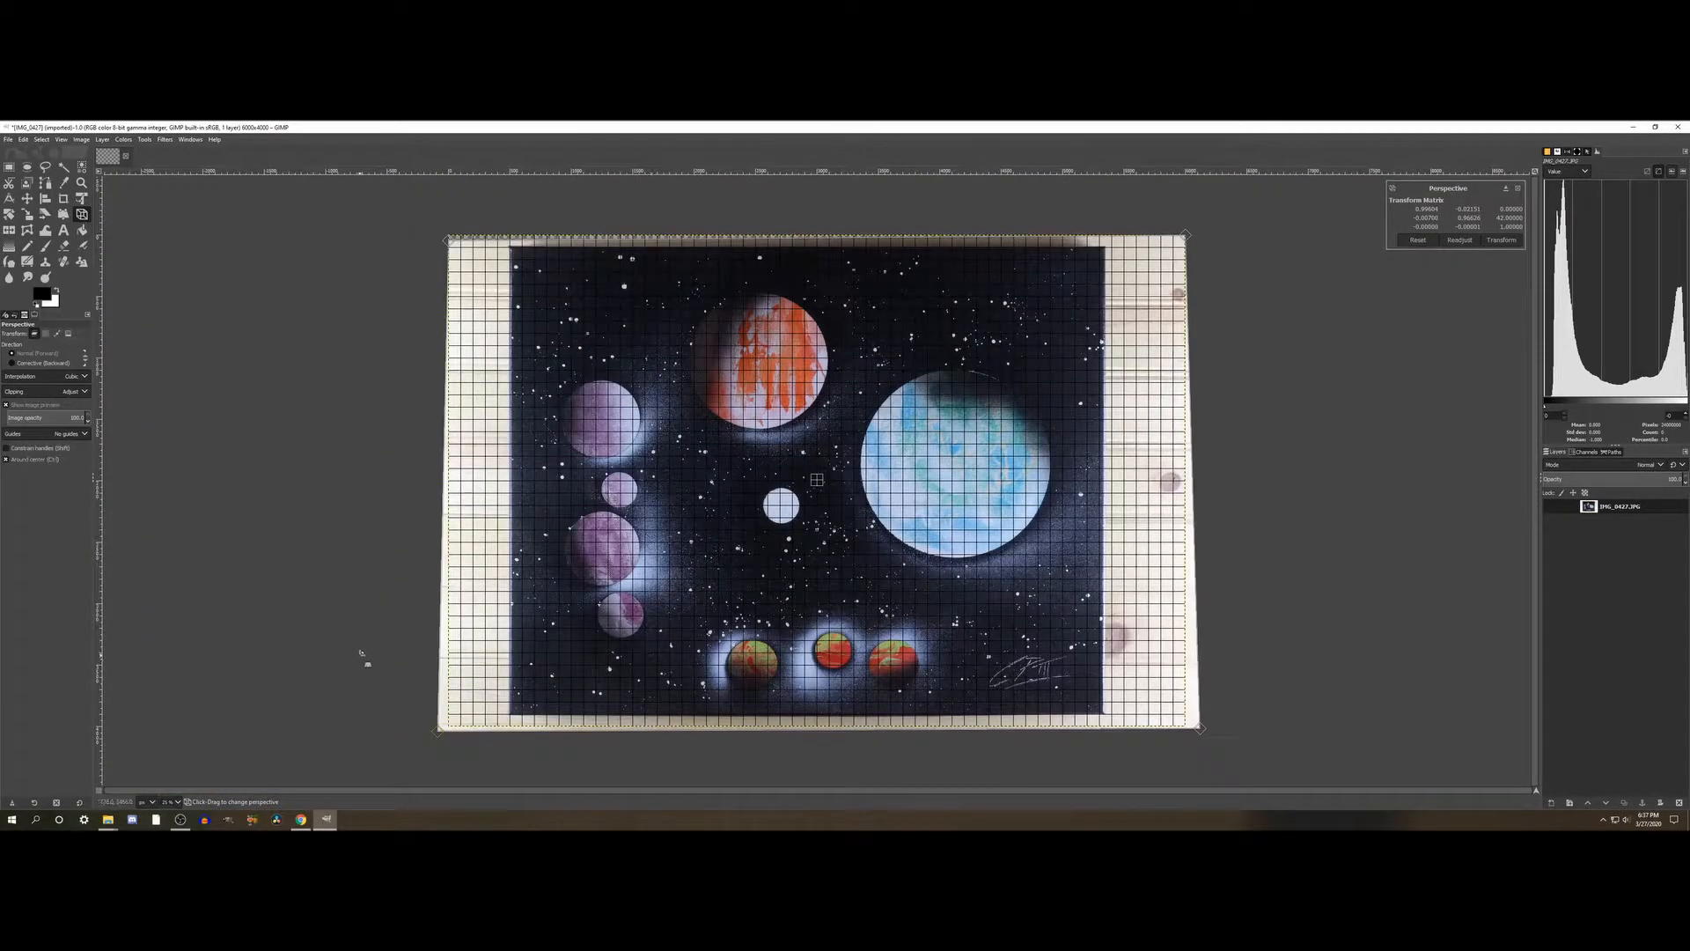
{"action": "scroll", "coordinate": [358, 658], "scroll_direction": "down", "scroll_amount": 2, "text": "ctrl"}
{"action": "scroll", "coordinate": [361, 652], "scroll_direction": "up", "scroll_amount": 1, "text": "ctrl"}
{"action": "scroll", "coordinate": [361, 652], "scroll_direction": "up", "scroll_amount": 1, "text": "ctrl"}
{"action": "scroll", "coordinate": [357, 643], "scroll_direction": "up", "scroll_amount": 1}
{"action": "key", "text": "ctrl"}
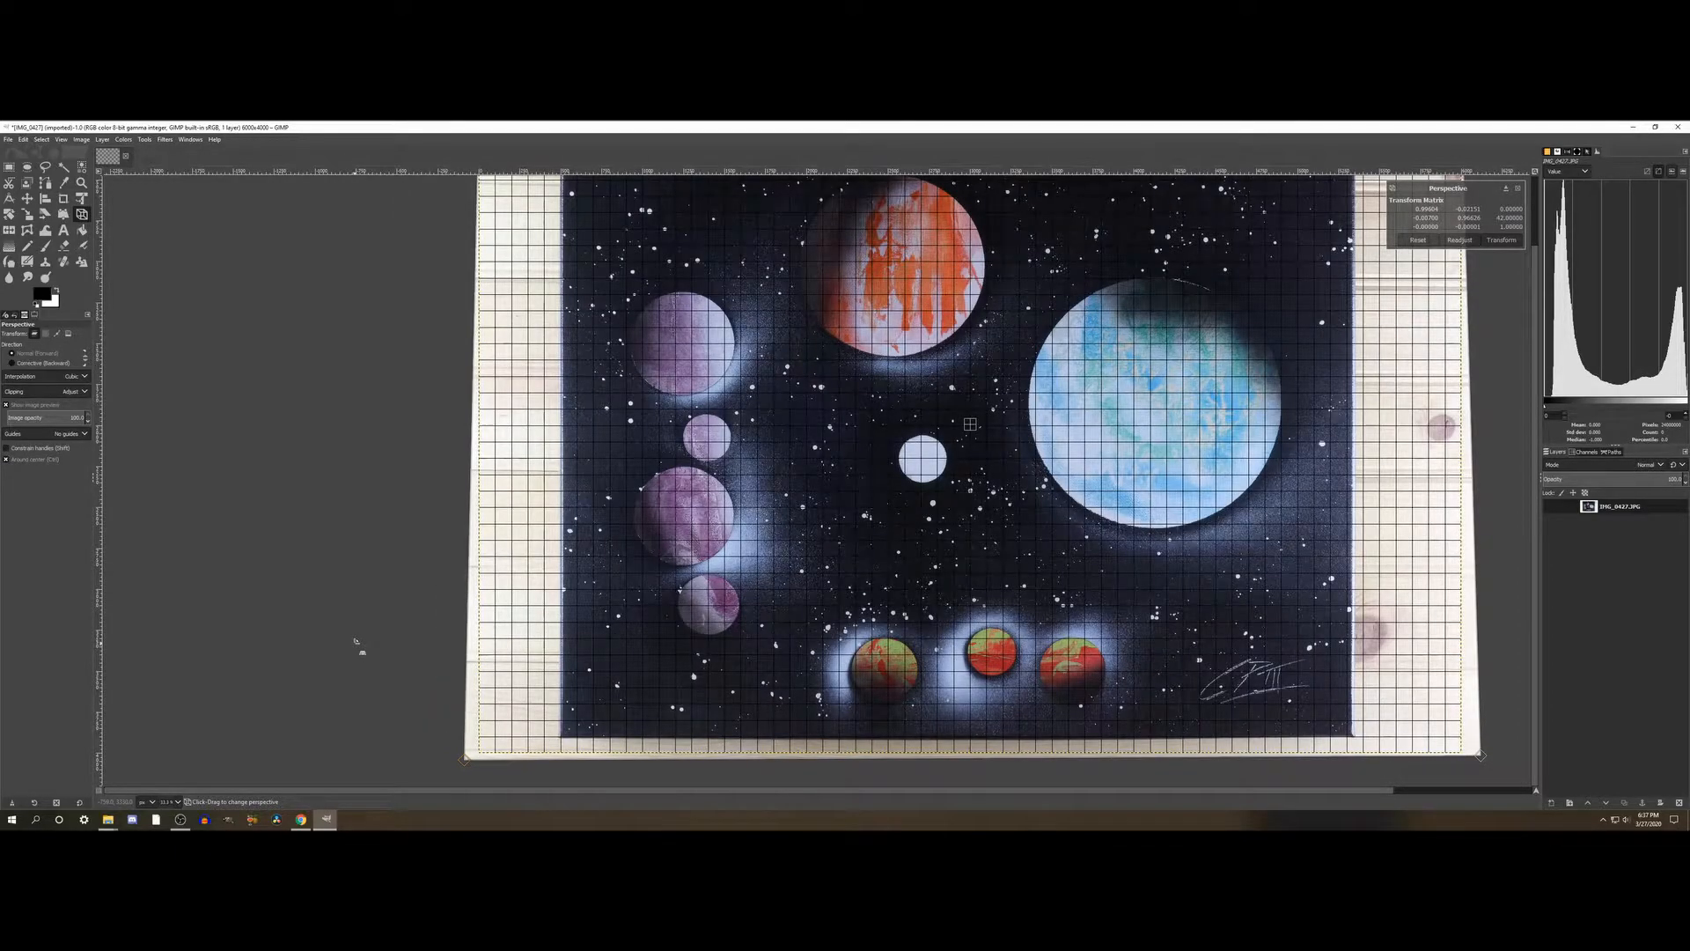
{"action": "scroll", "coordinate": [357, 643], "scroll_direction": "up", "scroll_amount": 1}
{"action": "scroll", "coordinate": [357, 643], "scroll_direction": "down", "scroll_amount": 2}
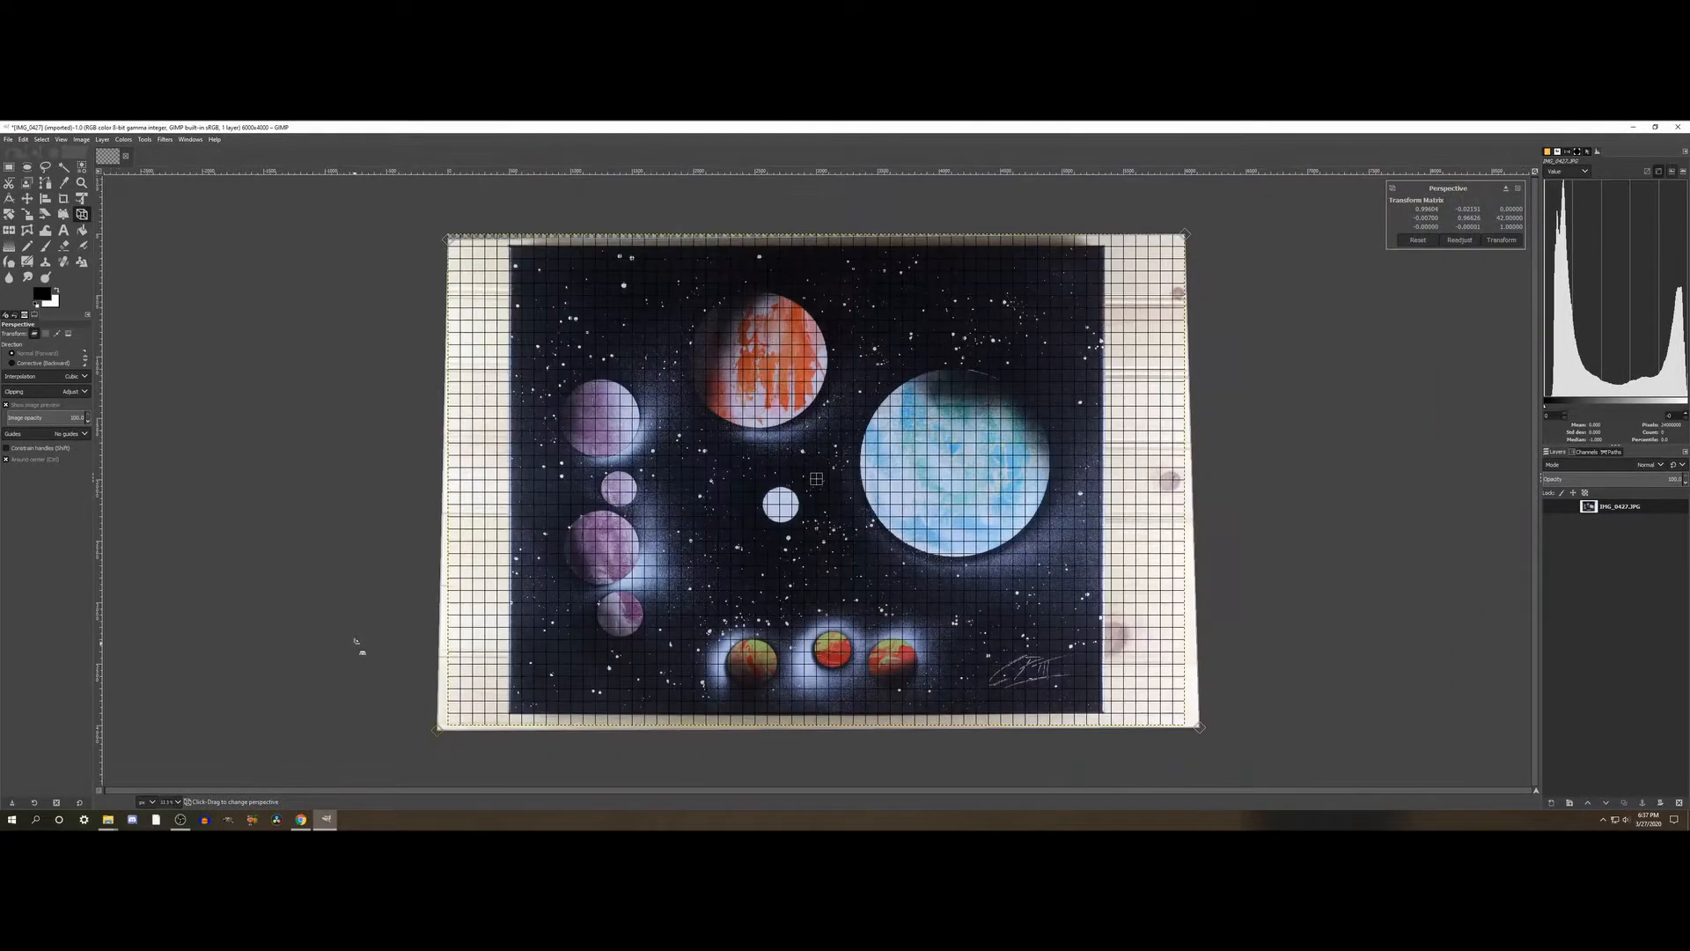
- Inspect the lower part of the painting up close, comparing its left, right and bottom borders with the grid
{"action": "scroll", "coordinate": [357, 642], "scroll_direction": "up", "scroll_amount": 1}
{"action": "scroll", "coordinate": [357, 643], "scroll_direction": "up", "scroll_amount": 1}
{"action": "scroll", "coordinate": [357, 643], "scroll_direction": "down", "scroll_amount": 2}
{"action": "key", "text": "shift"}
{"action": "scroll", "coordinate": [357, 643], "scroll_direction": "up", "scroll_amount": 2}
{"action": "scroll", "coordinate": [356, 641], "scroll_direction": "right", "scroll_amount": 5}
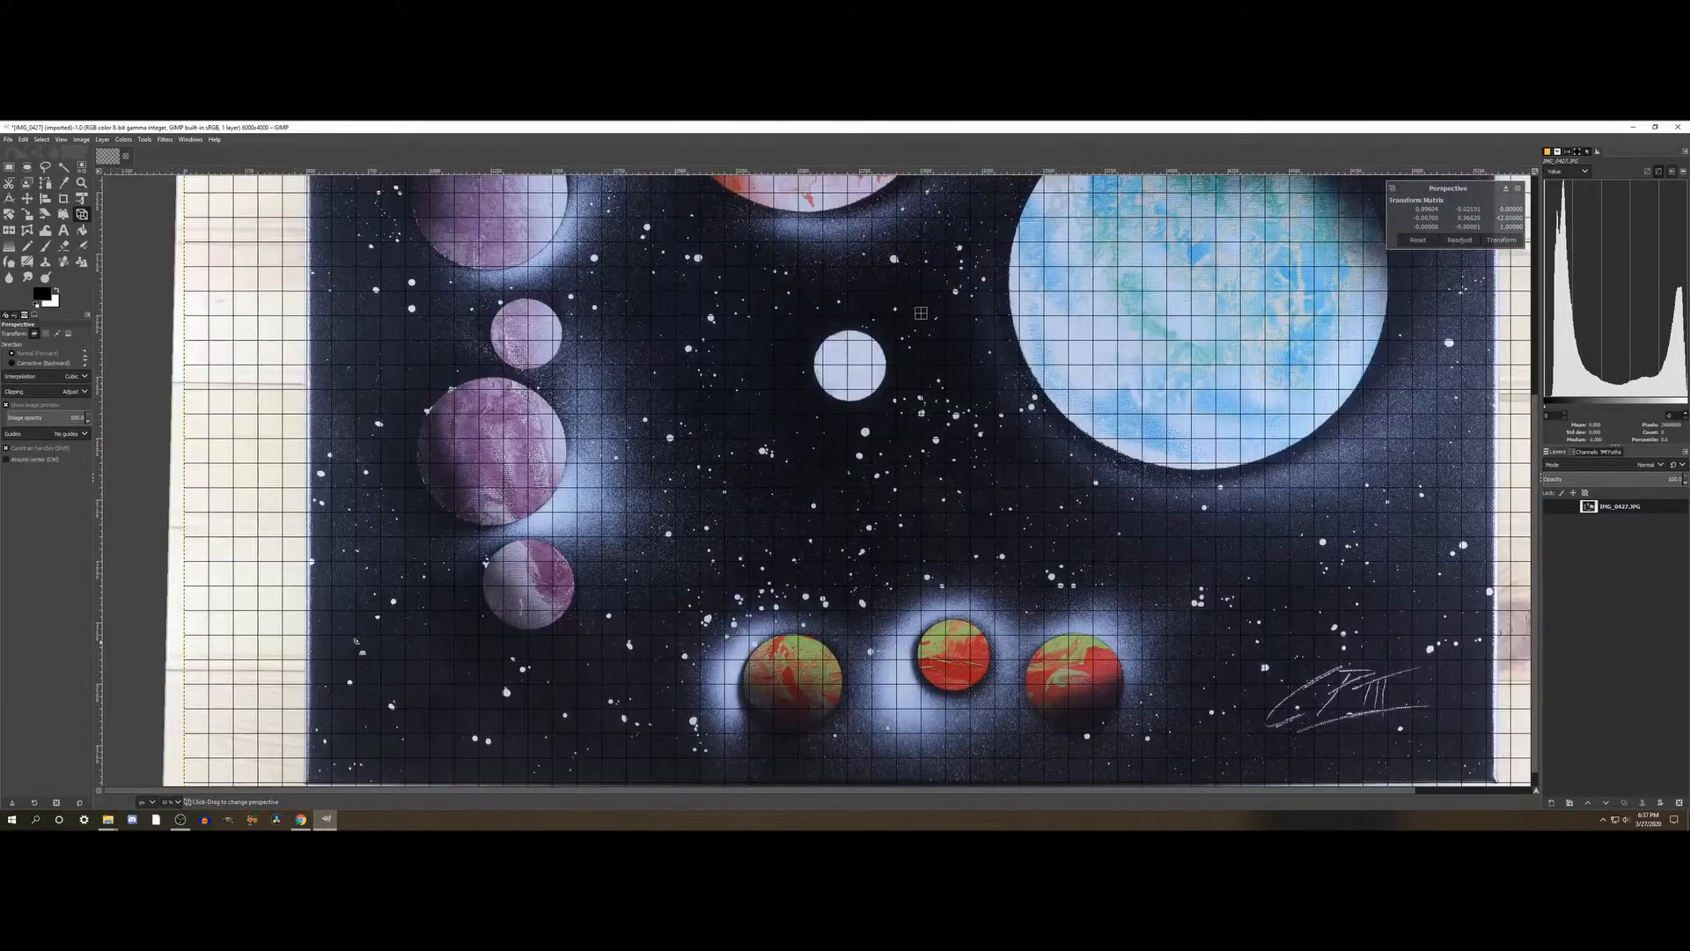
{"action": "scroll", "coordinate": [356, 641], "scroll_direction": "left", "scroll_amount": 1}
{"action": "scroll", "coordinate": [355, 641], "scroll_direction": "right", "scroll_amount": 1}
{"action": "scroll", "coordinate": [356, 641], "scroll_direction": "left", "scroll_amount": 1}
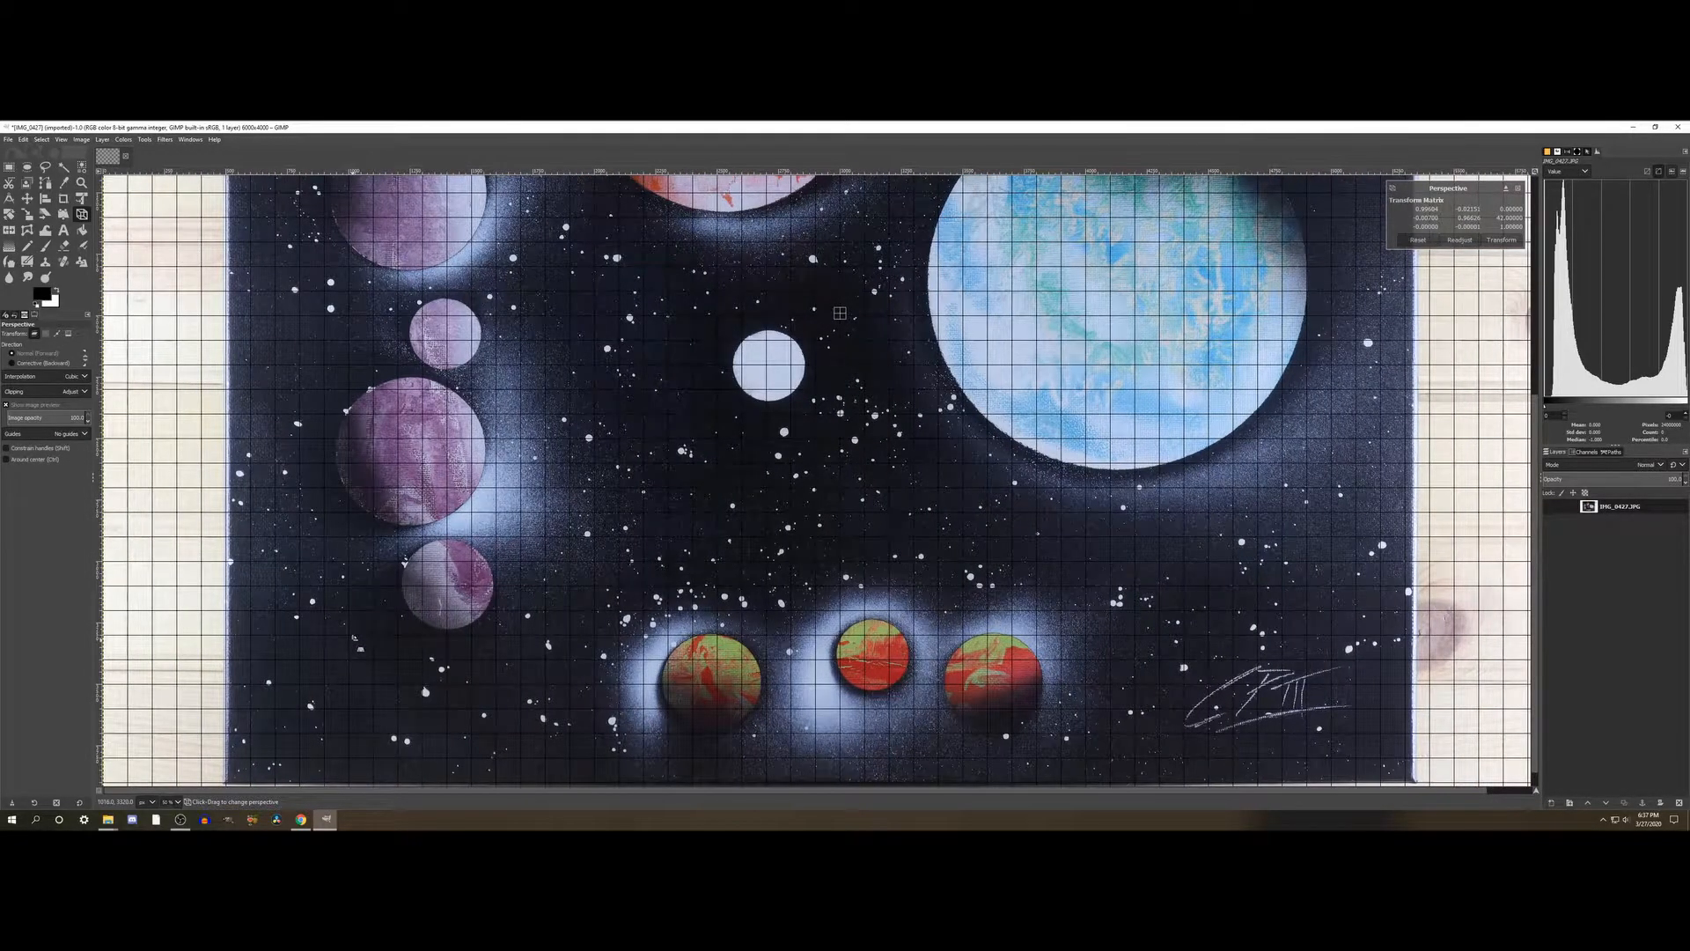
{"action": "scroll", "coordinate": [356, 641], "scroll_direction": "down", "scroll_amount": 2}
{"action": "scroll", "coordinate": [357, 641], "scroll_direction": "up", "scroll_amount": 2}
{"action": "scroll", "coordinate": [840, 664], "scroll_direction": "down", "scroll_amount": 4}
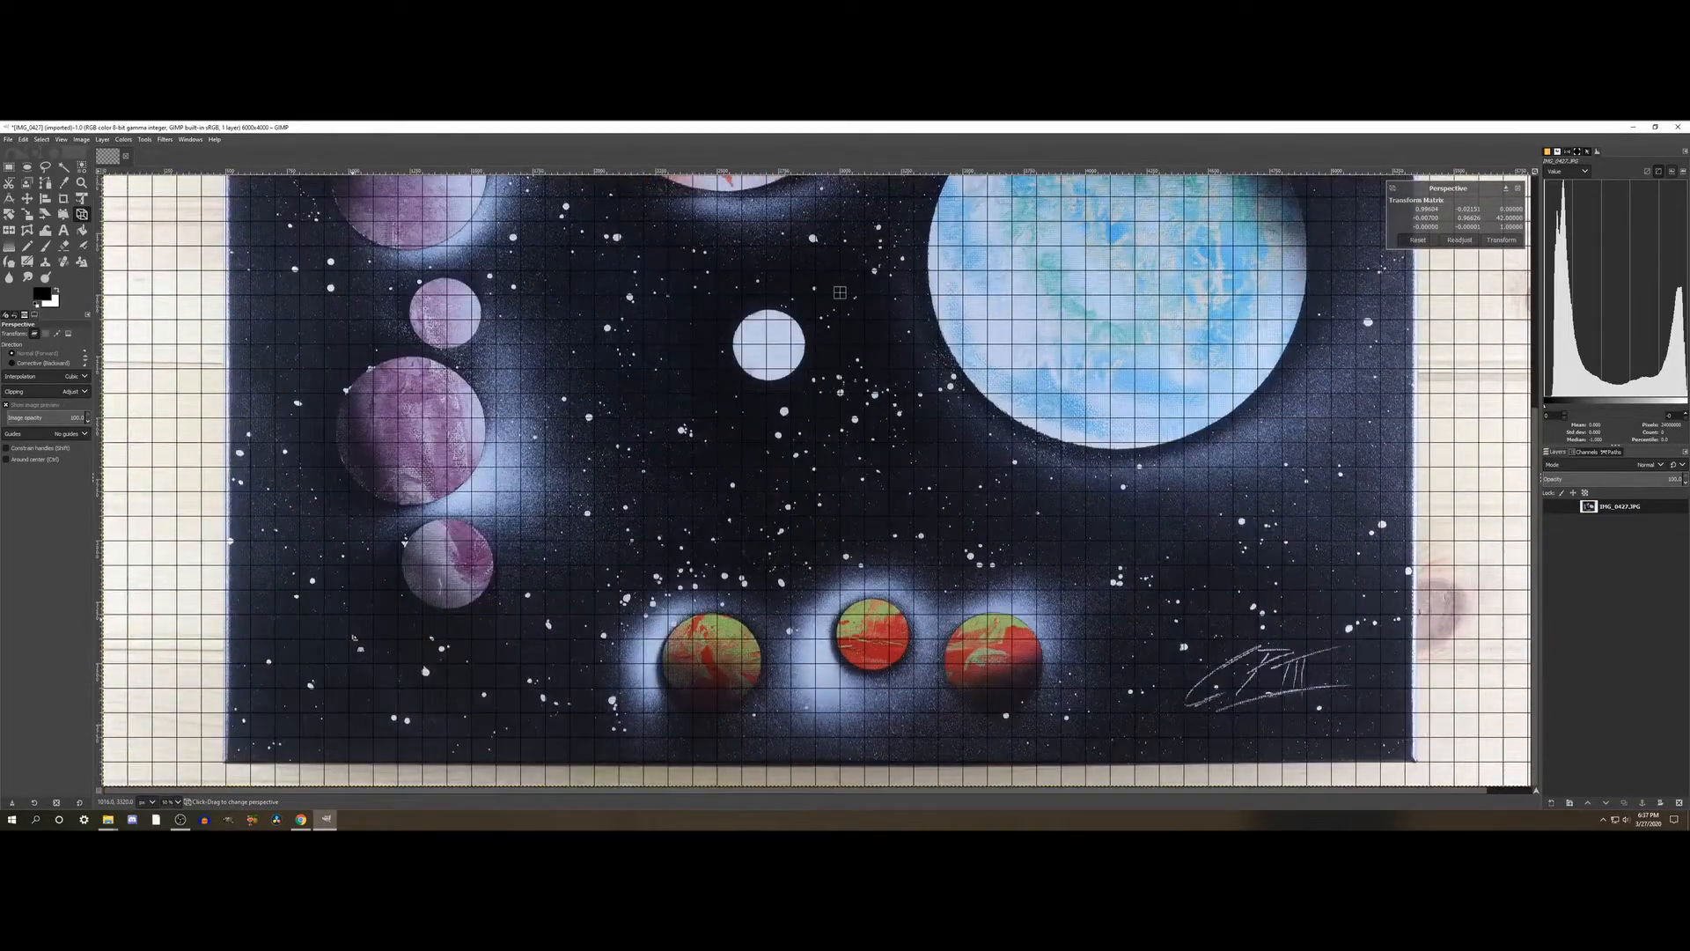
{"action": "scroll", "coordinate": [677, 408], "scroll_direction": "down", "scroll_amount": 1}
{"action": "scroll", "coordinate": [678, 480], "scroll_direction": "up", "scroll_amount": 2}
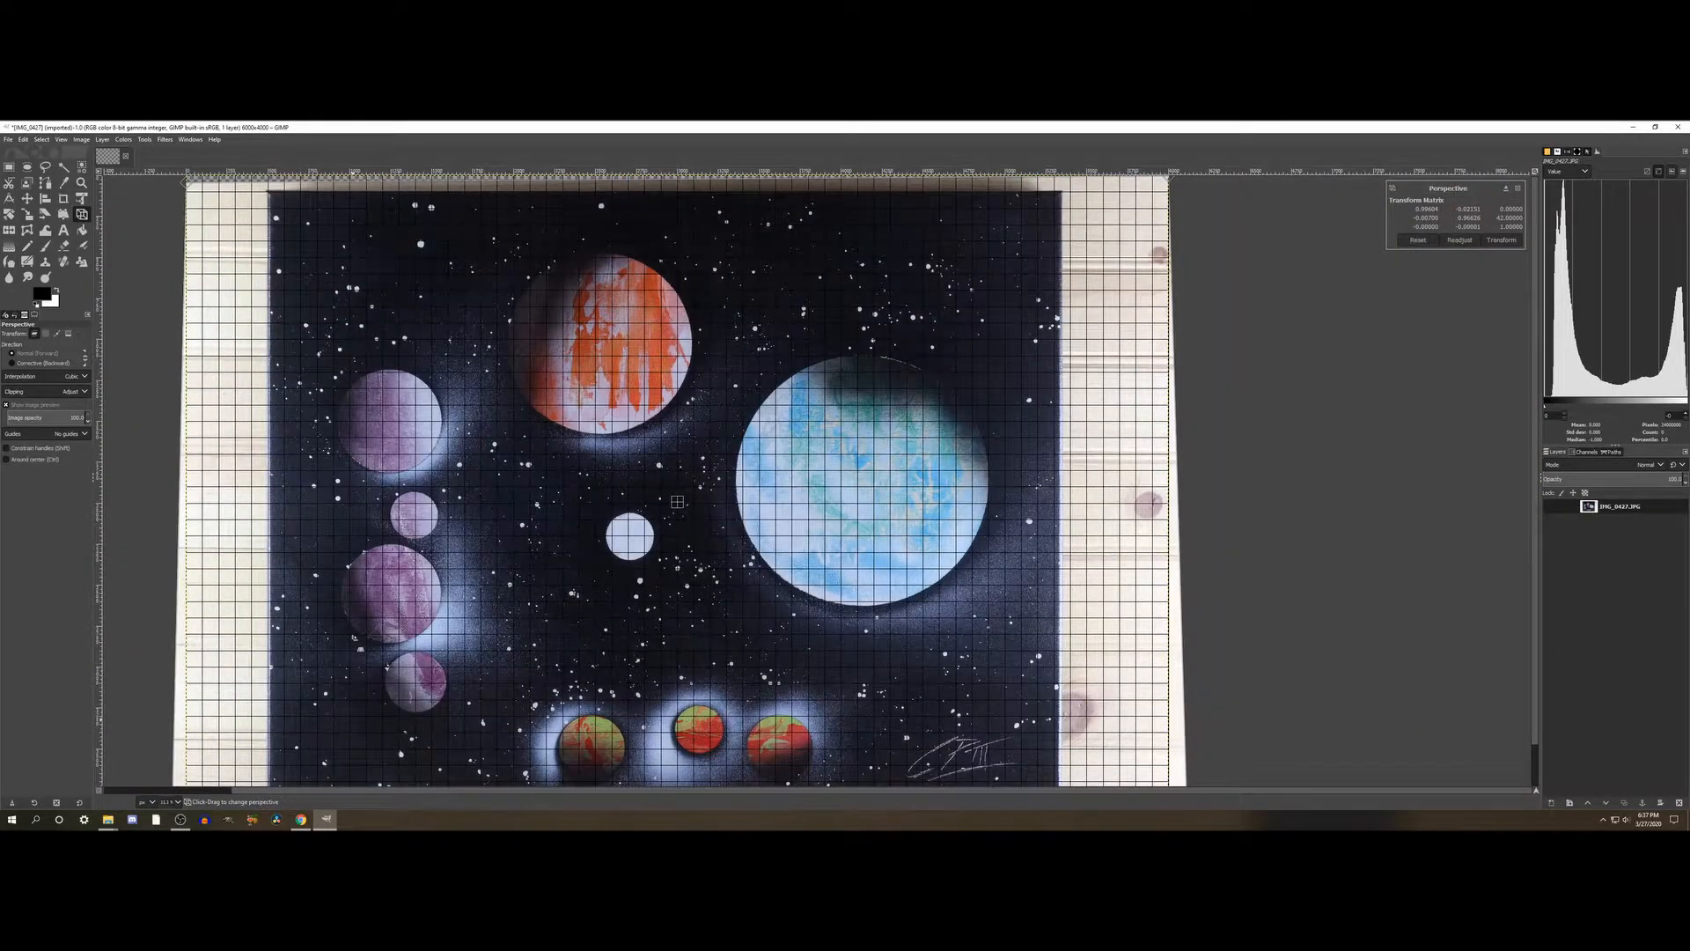
- Apply the perspective transform to the painting's layer
{"action": "scroll", "coordinate": [677, 501], "scroll_direction": "down", "scroll_amount": 1}
{"action": "scroll", "coordinate": [353, 636], "scroll_direction": "left", "scroll_amount": 5}
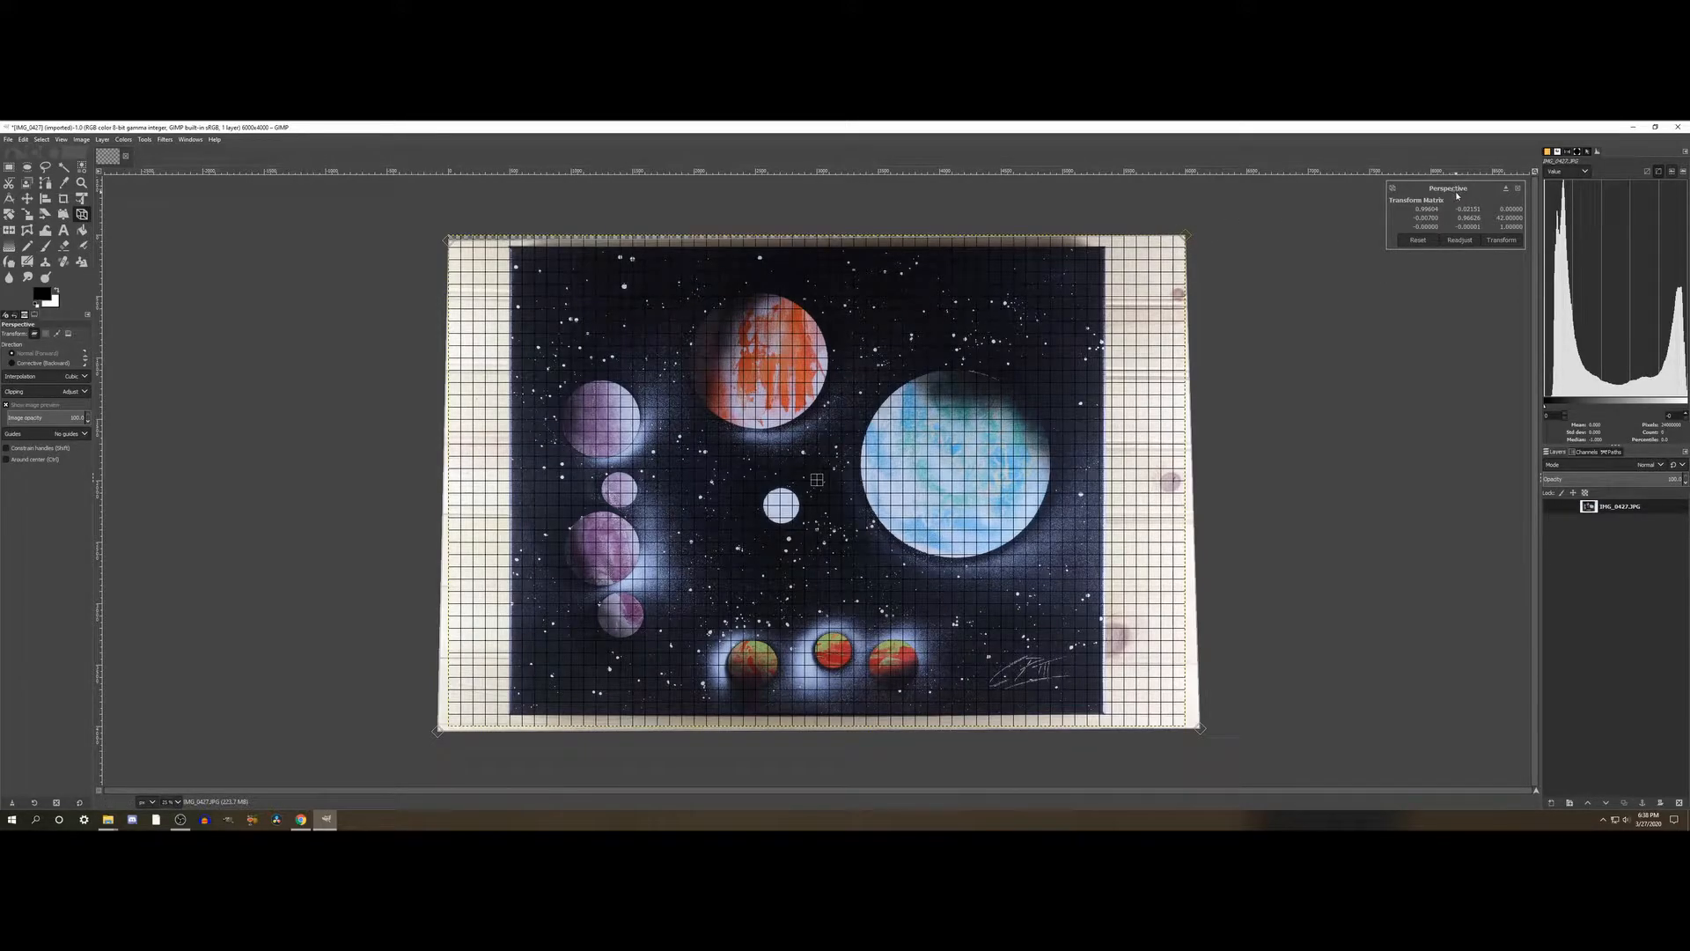
{"action": "key", "text": "Return"}
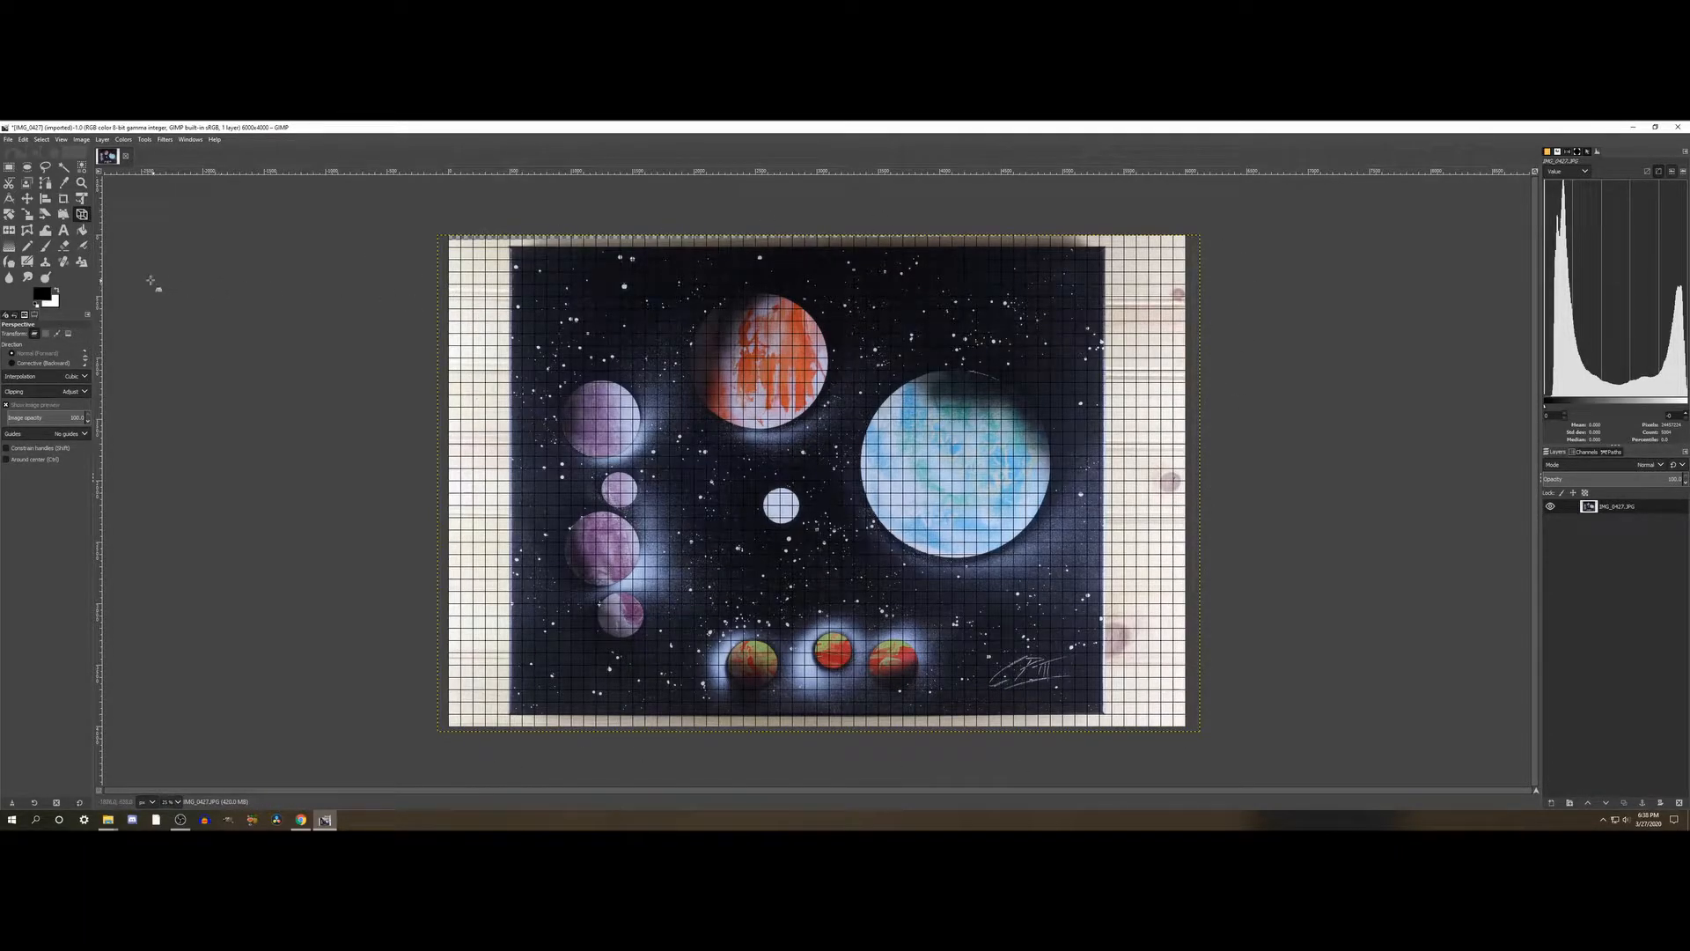
- Draw a rectangular selection around the painting, excluding the wooden background, and pull its left edge slightly inward
{"action": "left_click", "coordinate": [8, 167]}
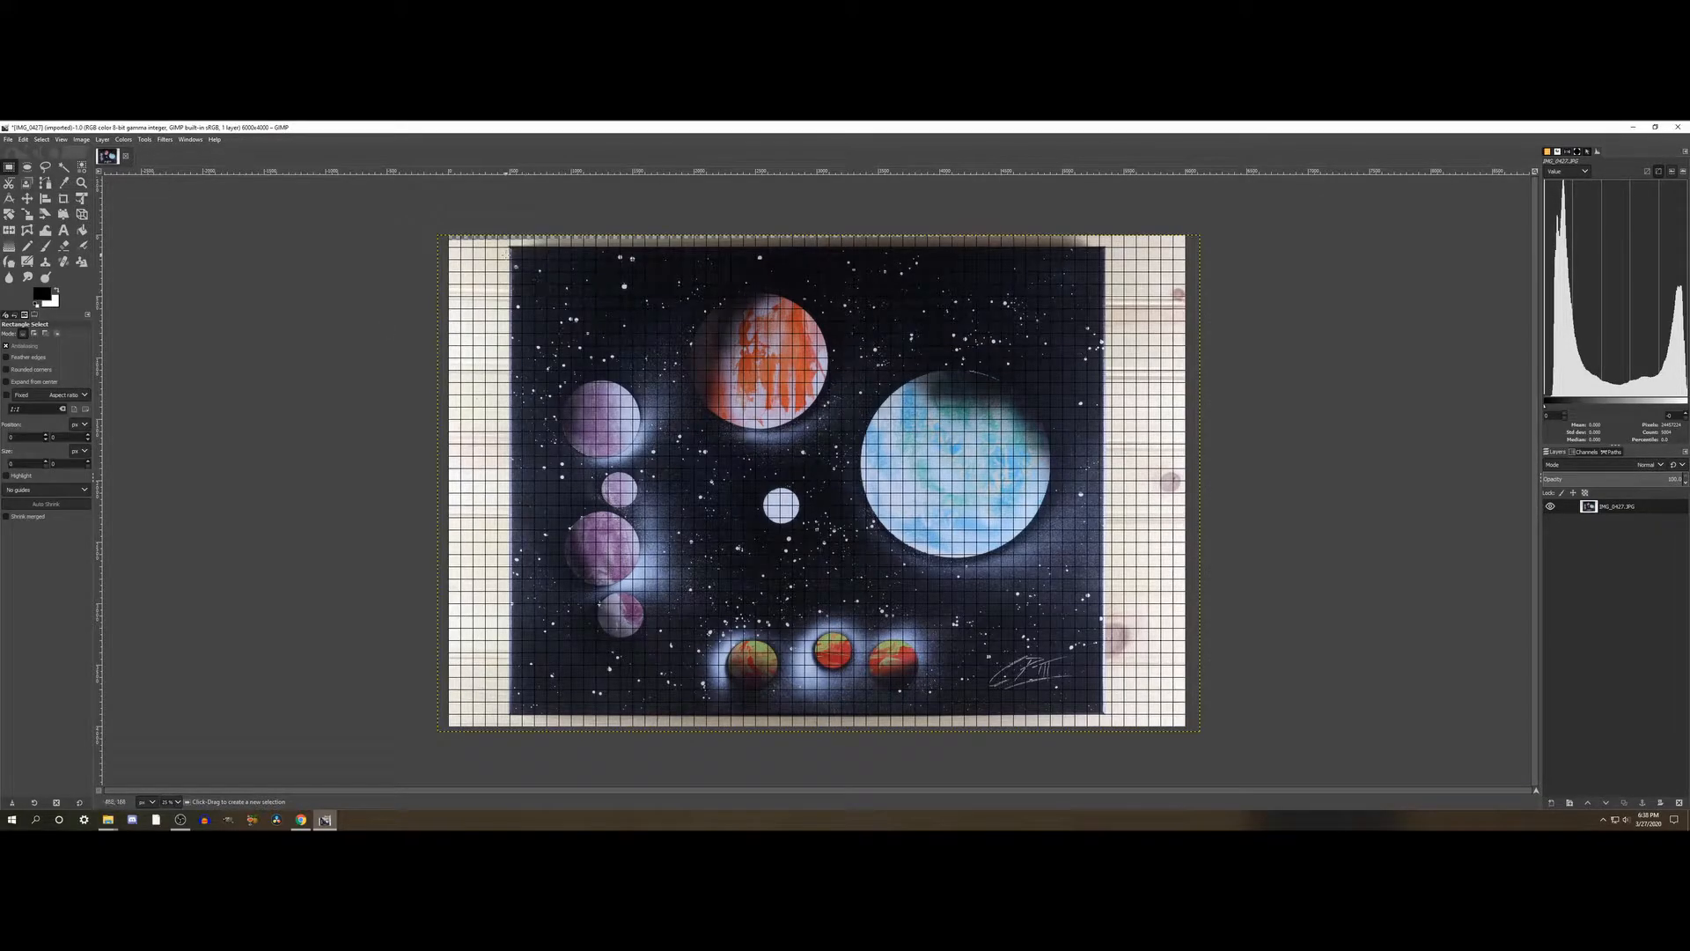
{"action": "mouse_move", "coordinate": [512, 249]}
{"action": "left_mouse_down"}
{"action": "mouse_move", "coordinate": [845, 552]}
{"action": "mouse_move", "coordinate": [1088, 652]}
{"action": "mouse_move", "coordinate": [1102, 710]}
{"action": "left_mouse_up"}
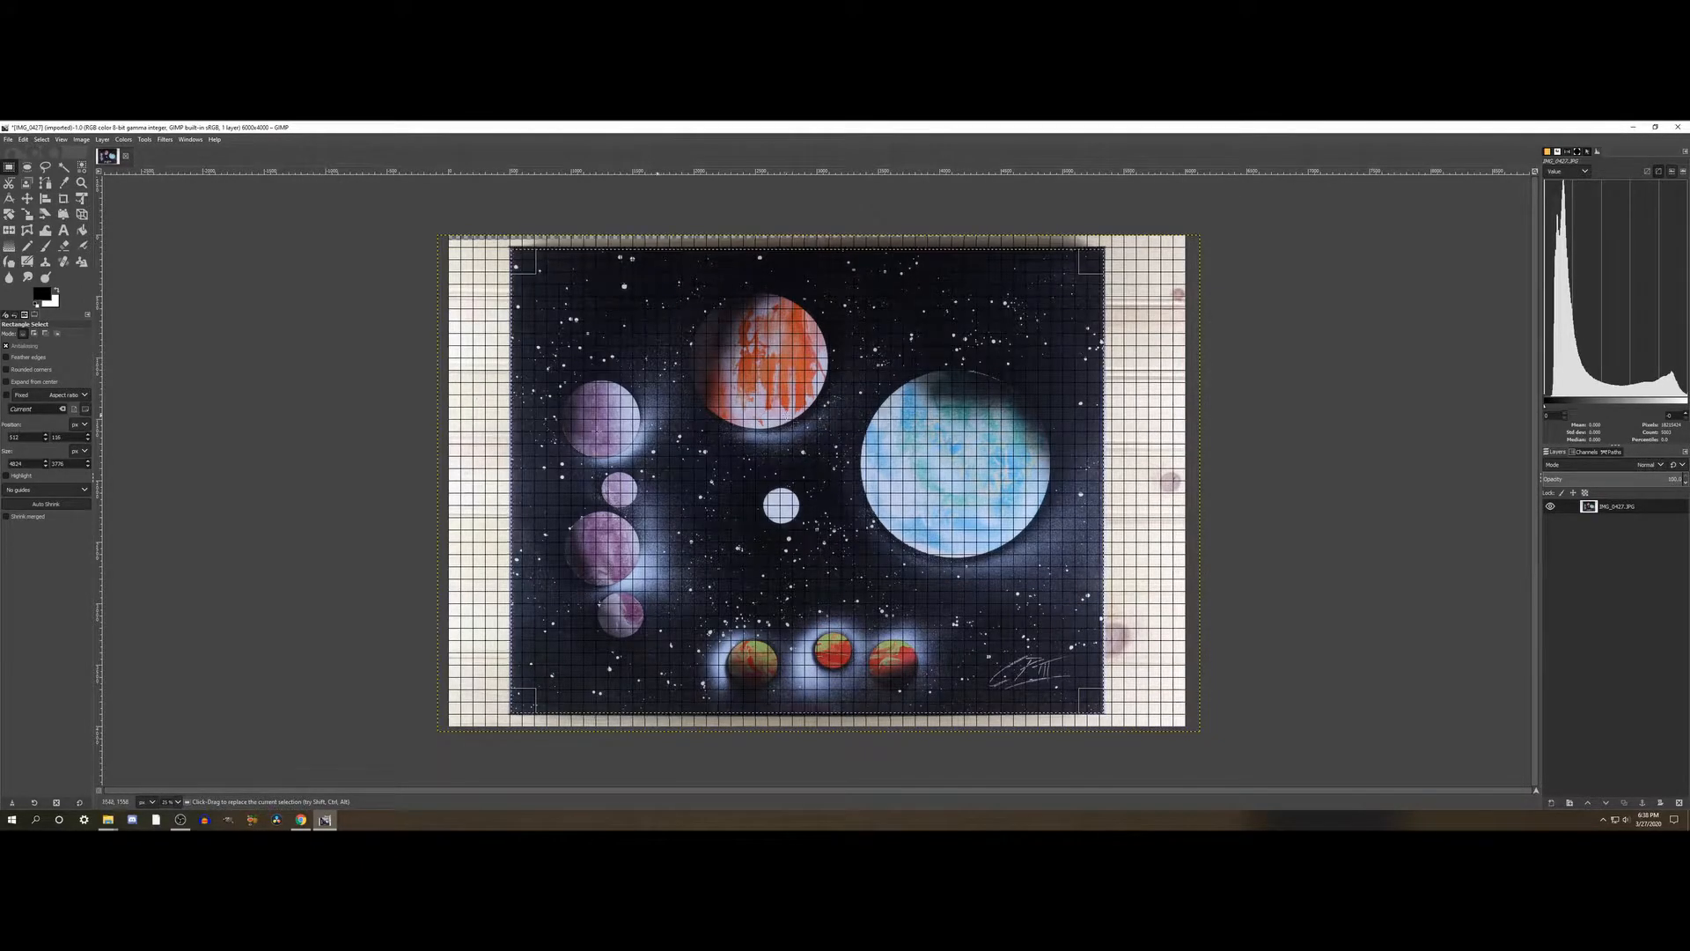
{"action": "scroll", "coordinate": [538, 419], "scroll_direction": "up", "scroll_amount": 2}
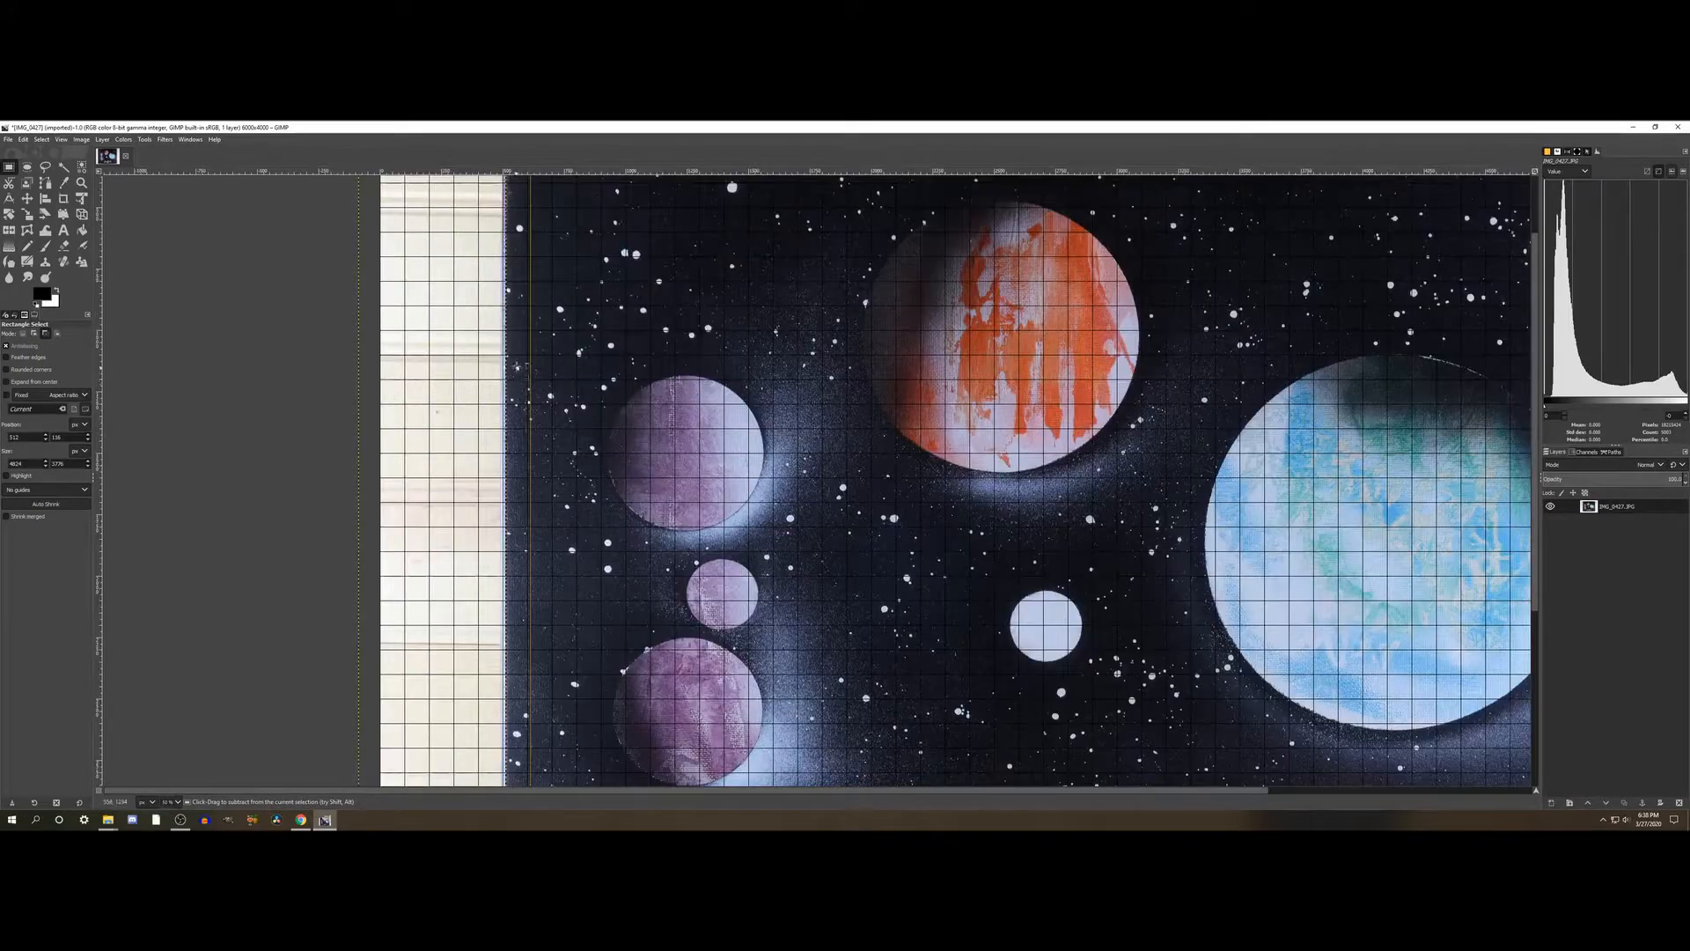
{"action": "left_click_drag", "start_coordinate": [524, 398], "coordinate": [526, 400]}
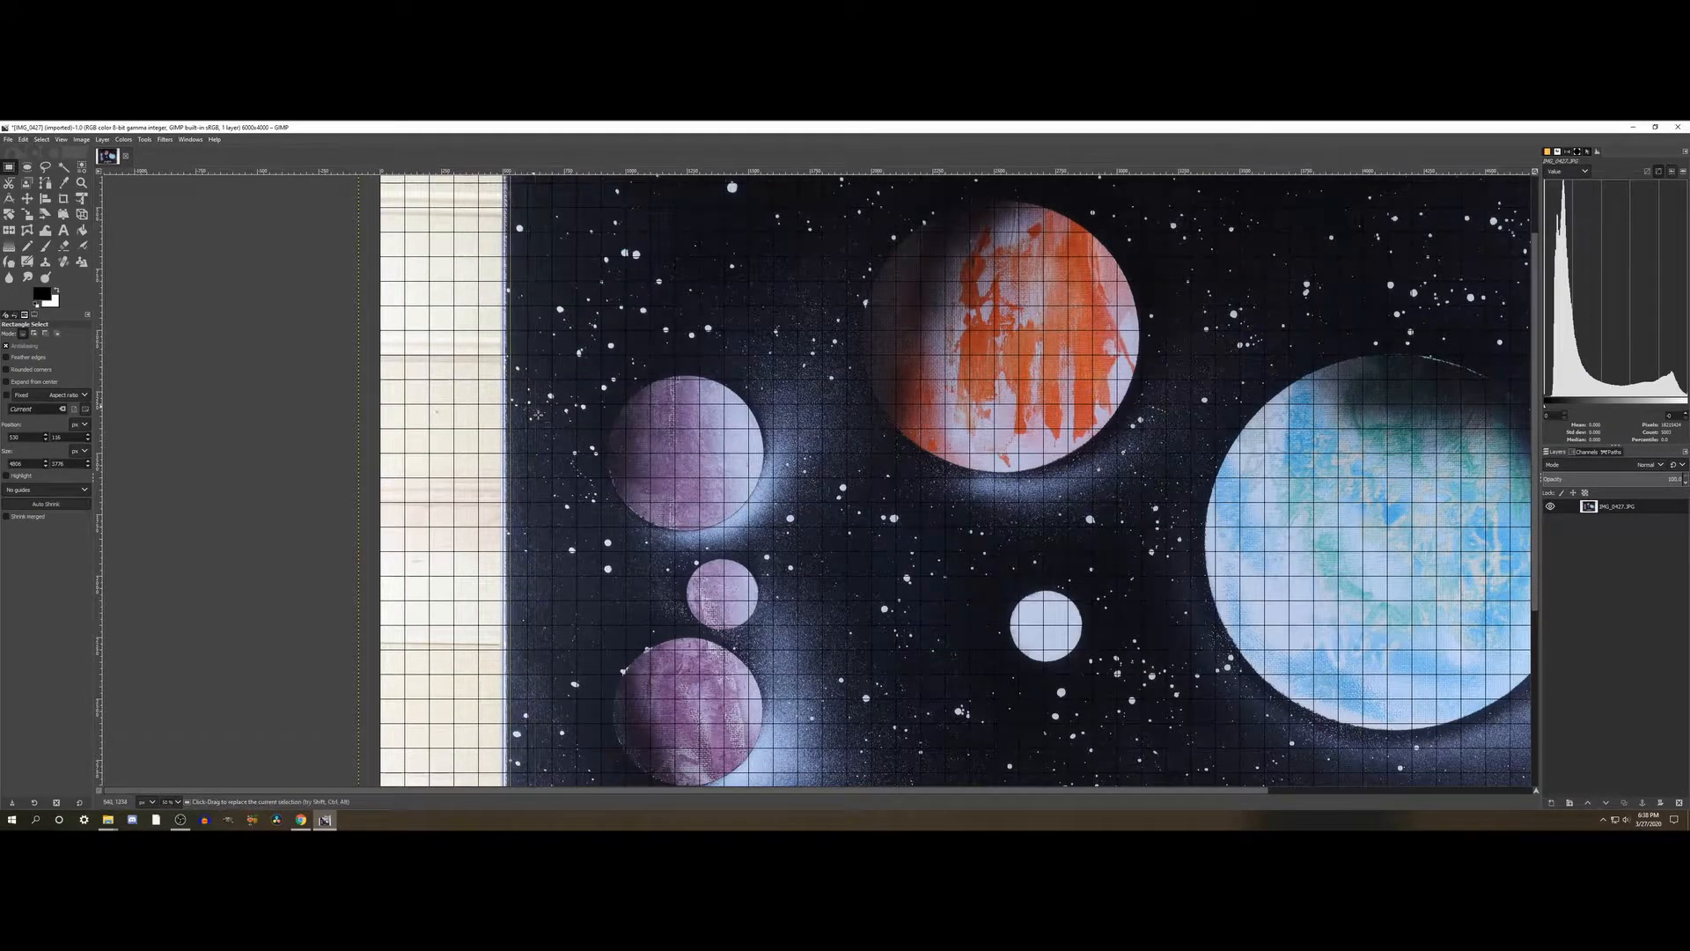
{"action": "scroll", "coordinate": [531, 730], "scroll_direction": "up", "scroll_amount": 2}
{"action": "left_click_drag", "start_coordinate": [523, 264], "coordinate": [518, 267]}
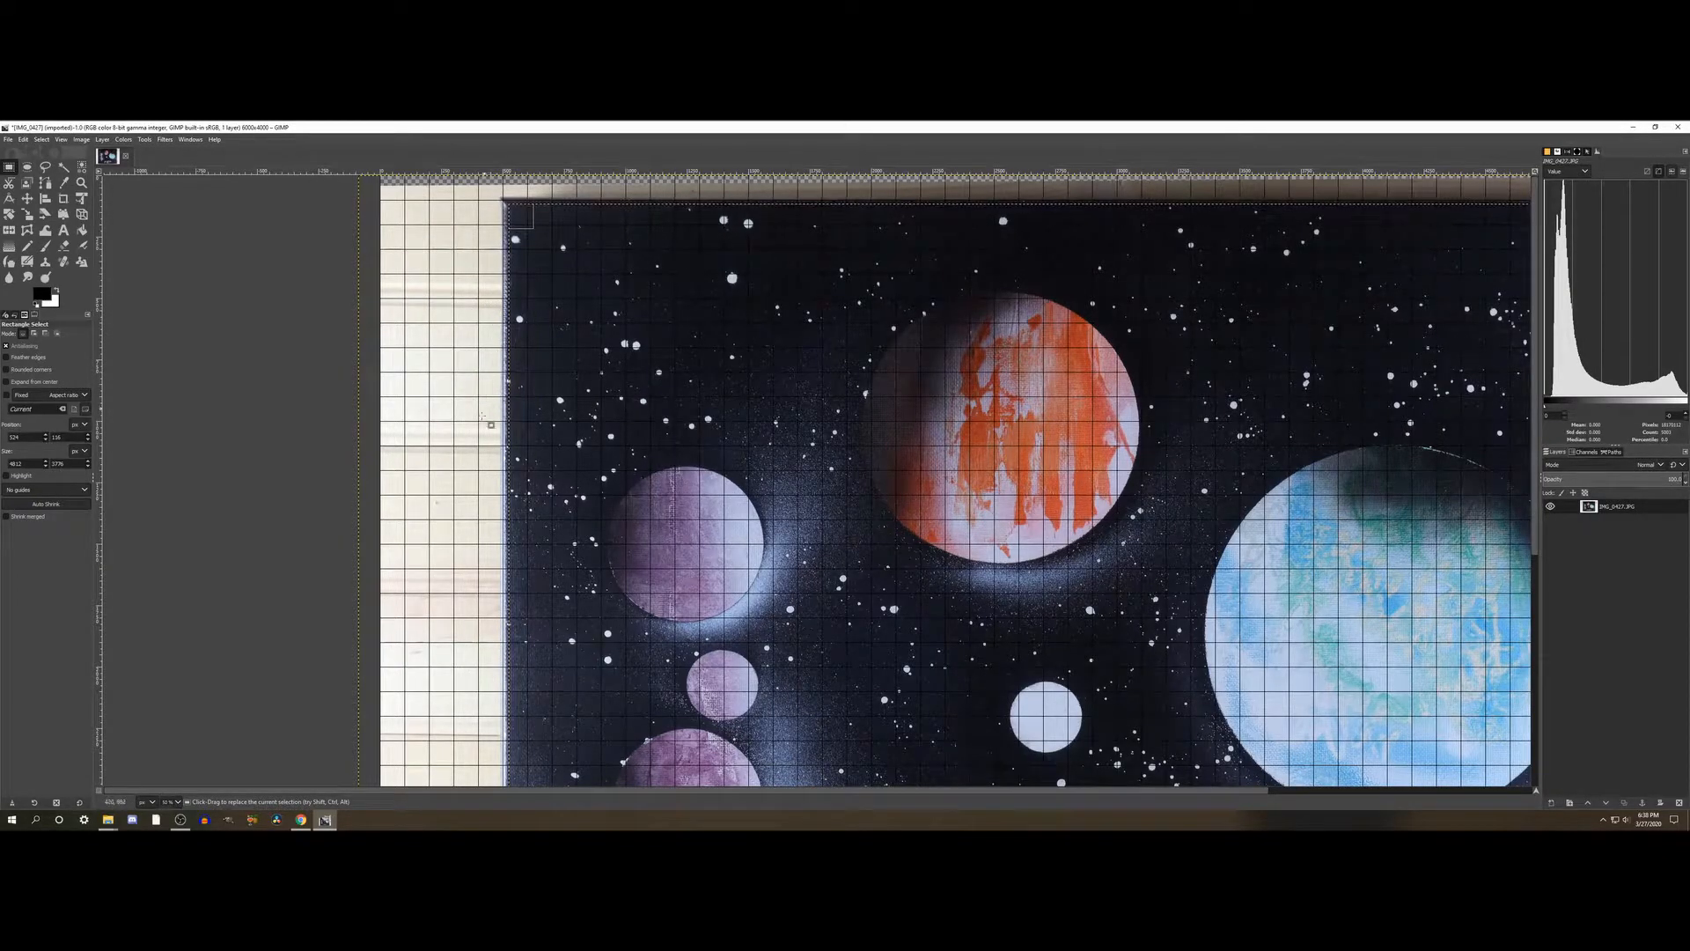
- Check the selection's left edge along the painting's full height and nudge it slightly outward, just inside the pale canvas border
{"action": "scroll", "coordinate": [484, 448], "scroll_direction": "down", "scroll_amount": 5}
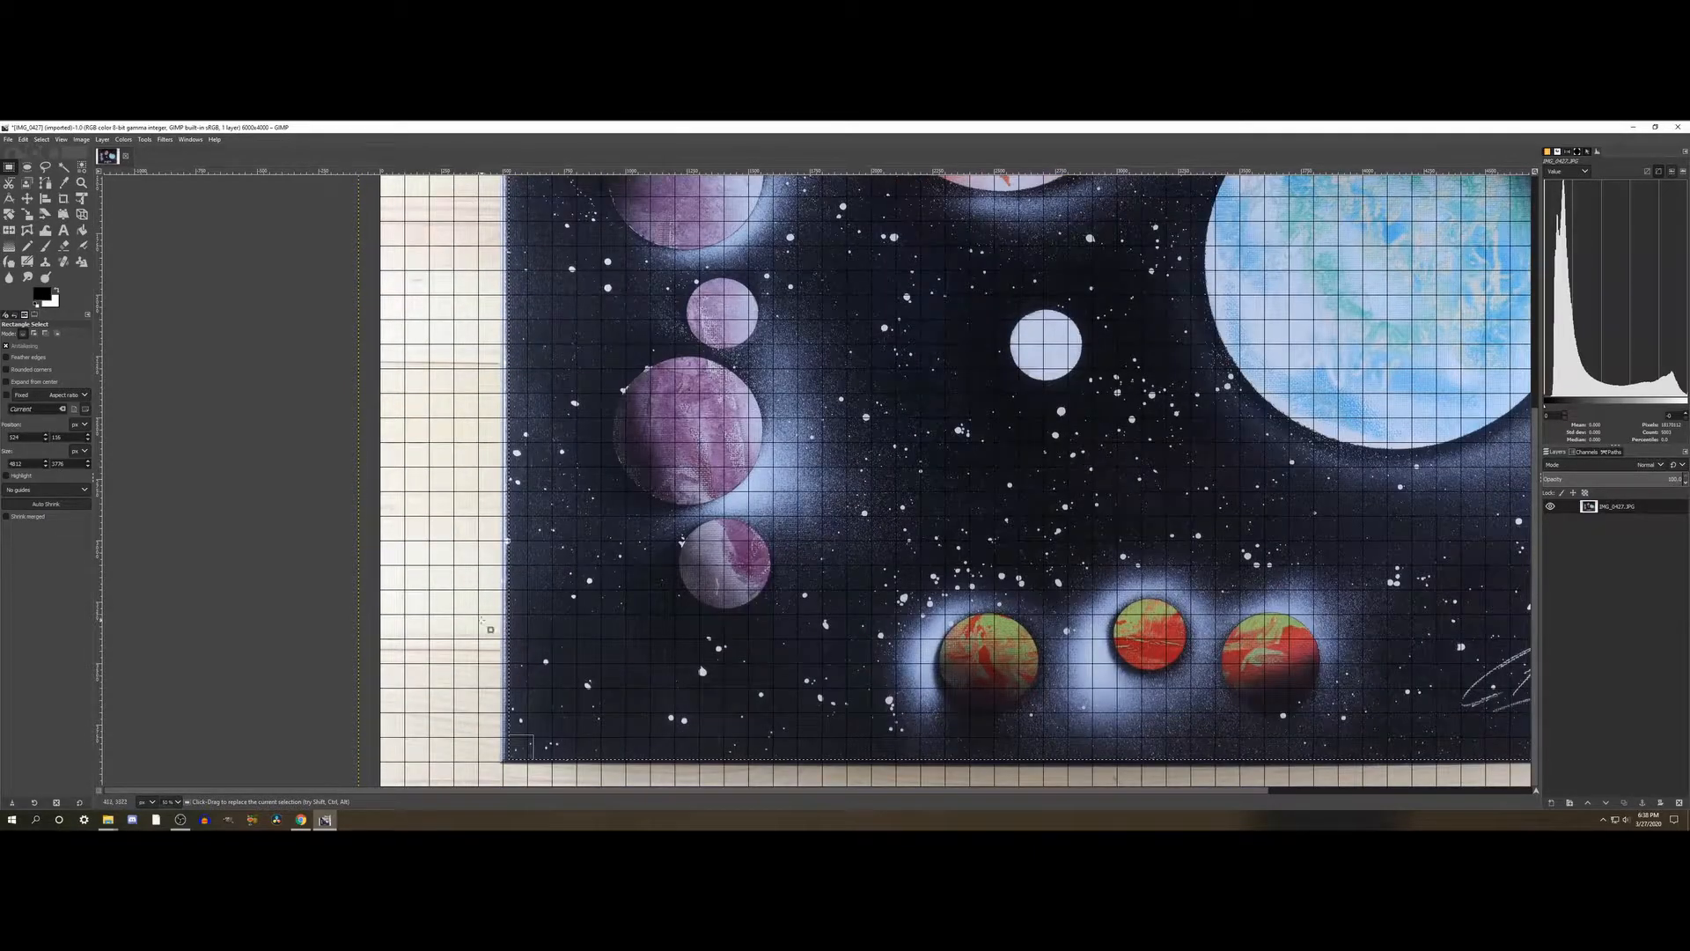
{"action": "scroll", "coordinate": [482, 621], "scroll_direction": "up", "scroll_amount": 2}
{"action": "scroll", "coordinate": [482, 622], "scroll_direction": "down", "scroll_amount": 2}
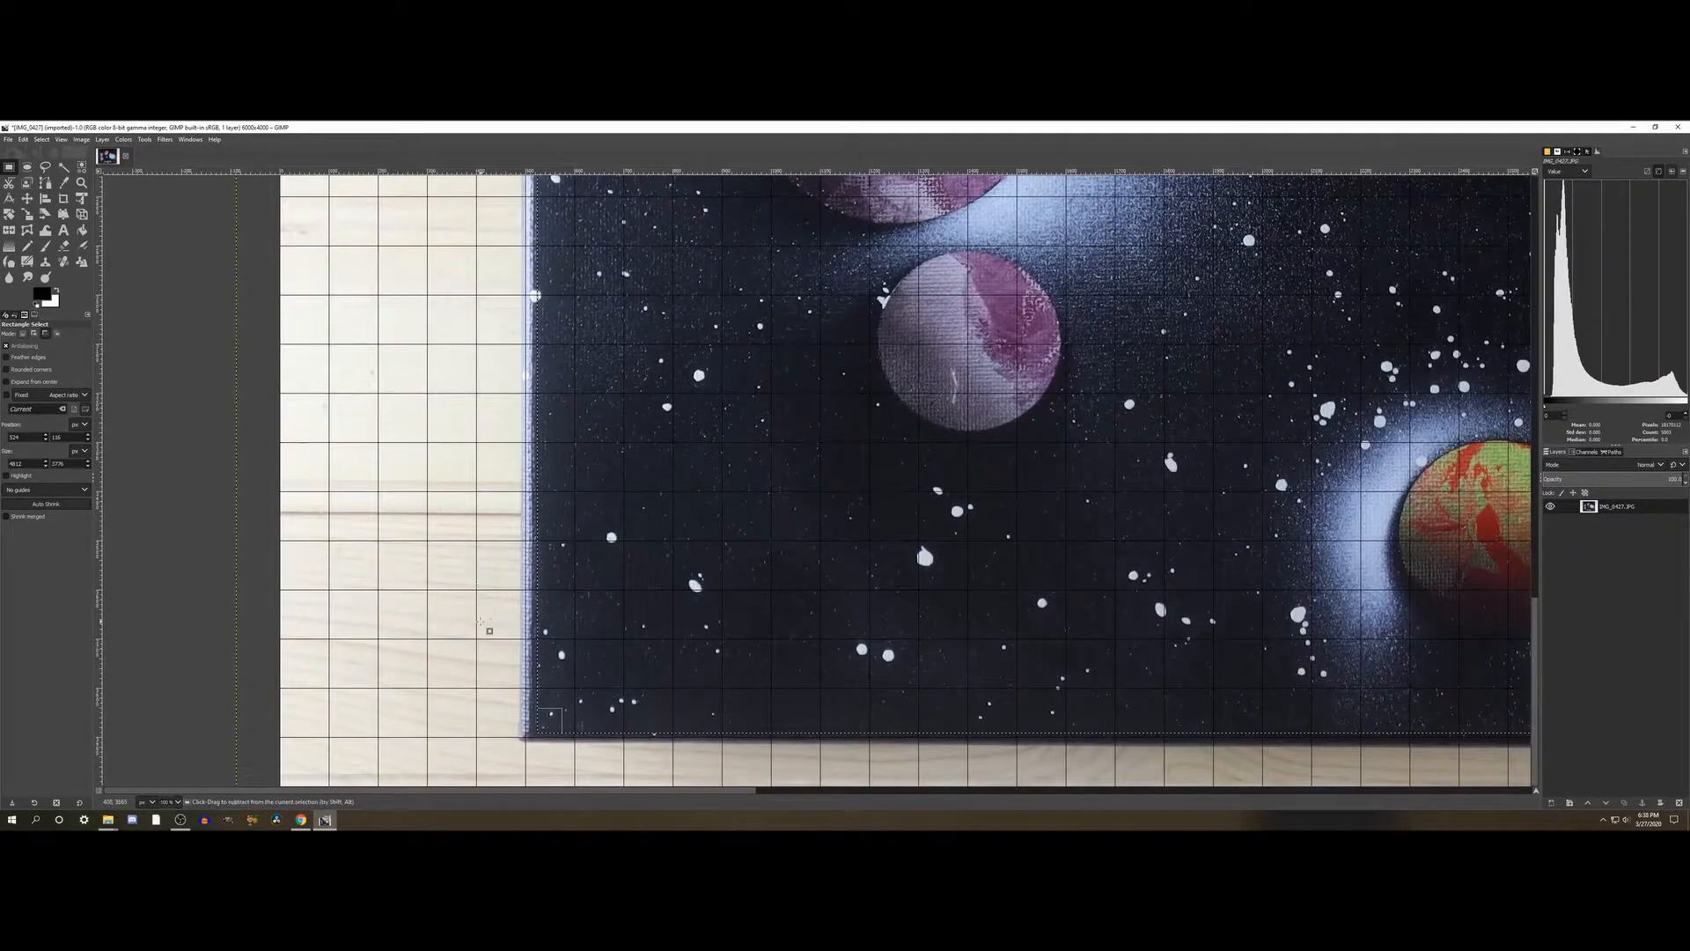
{"action": "scroll", "coordinate": [481, 621], "scroll_direction": "up", "scroll_amount": 2}
{"action": "scroll", "coordinate": [484, 607], "scroll_direction": "up", "scroll_amount": 5}
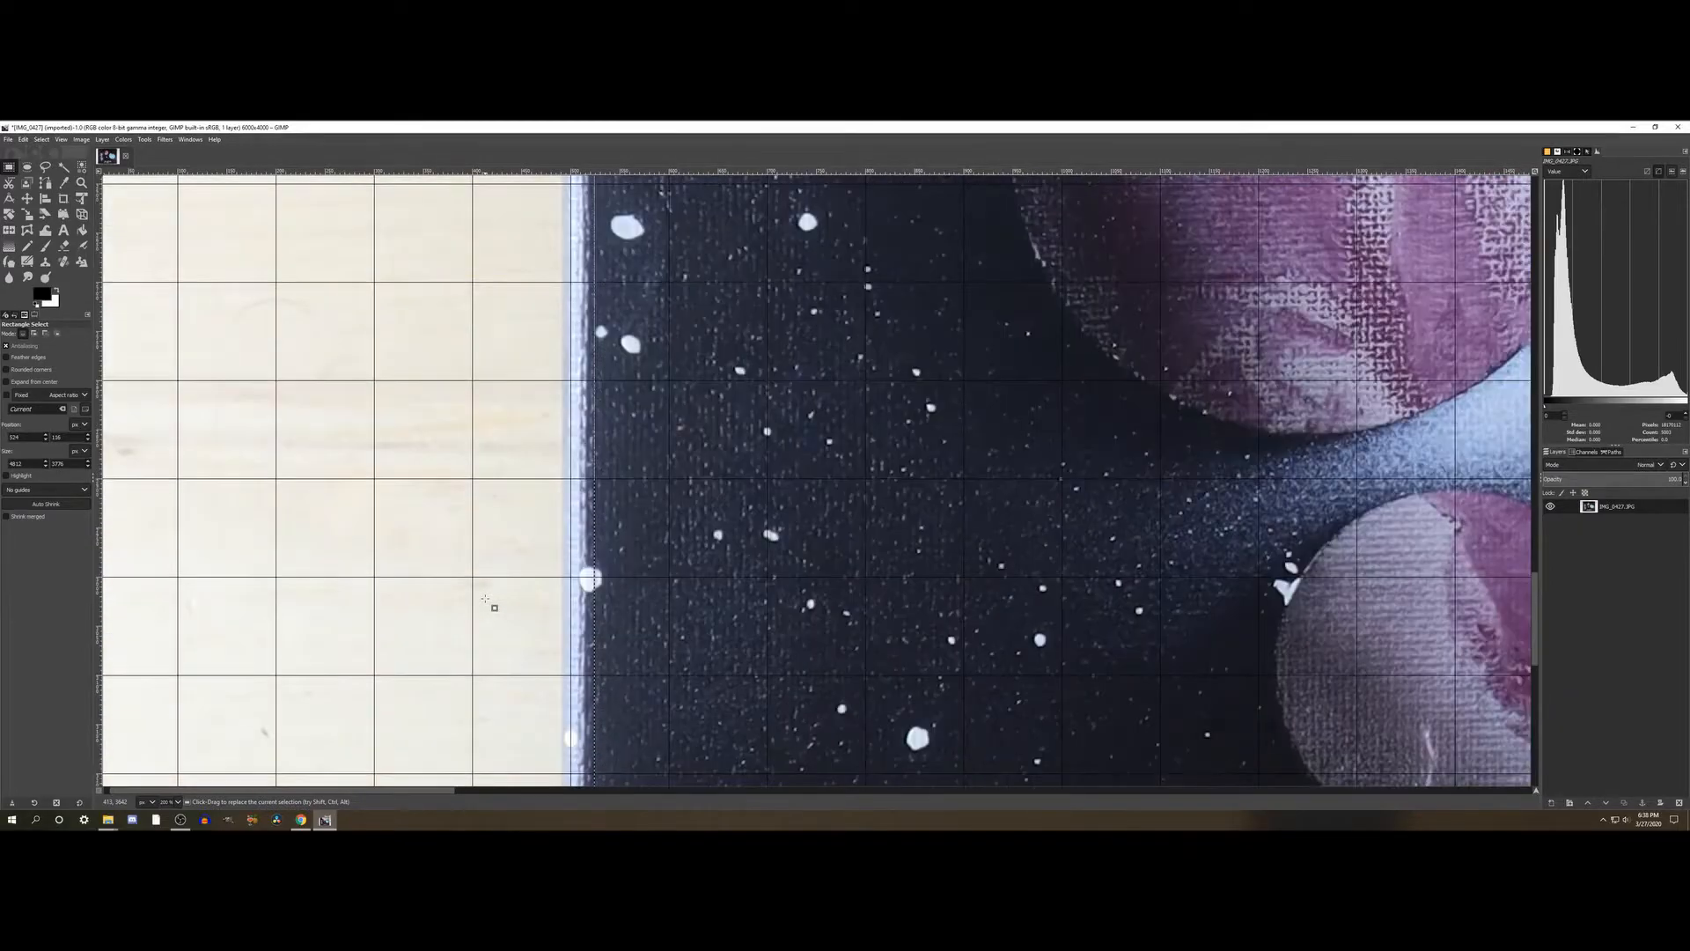
{"action": "scroll", "coordinate": [485, 603], "scroll_direction": "up", "scroll_amount": 10}
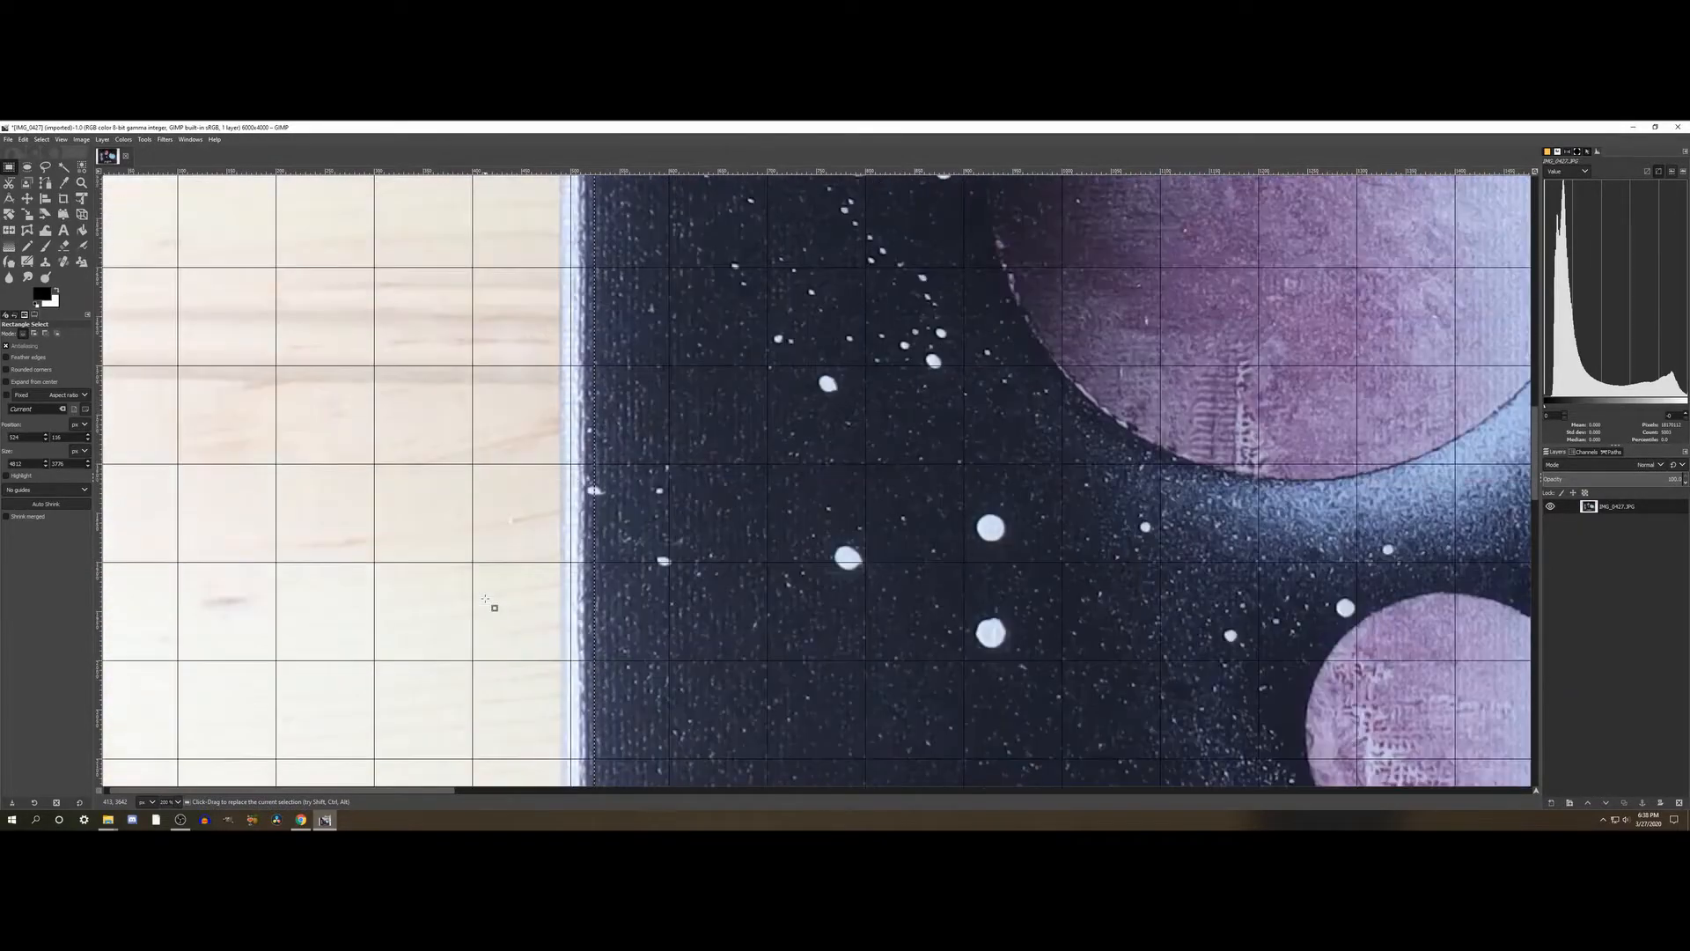
{"action": "scroll", "coordinate": [485, 603], "scroll_direction": "up", "scroll_amount": 10}
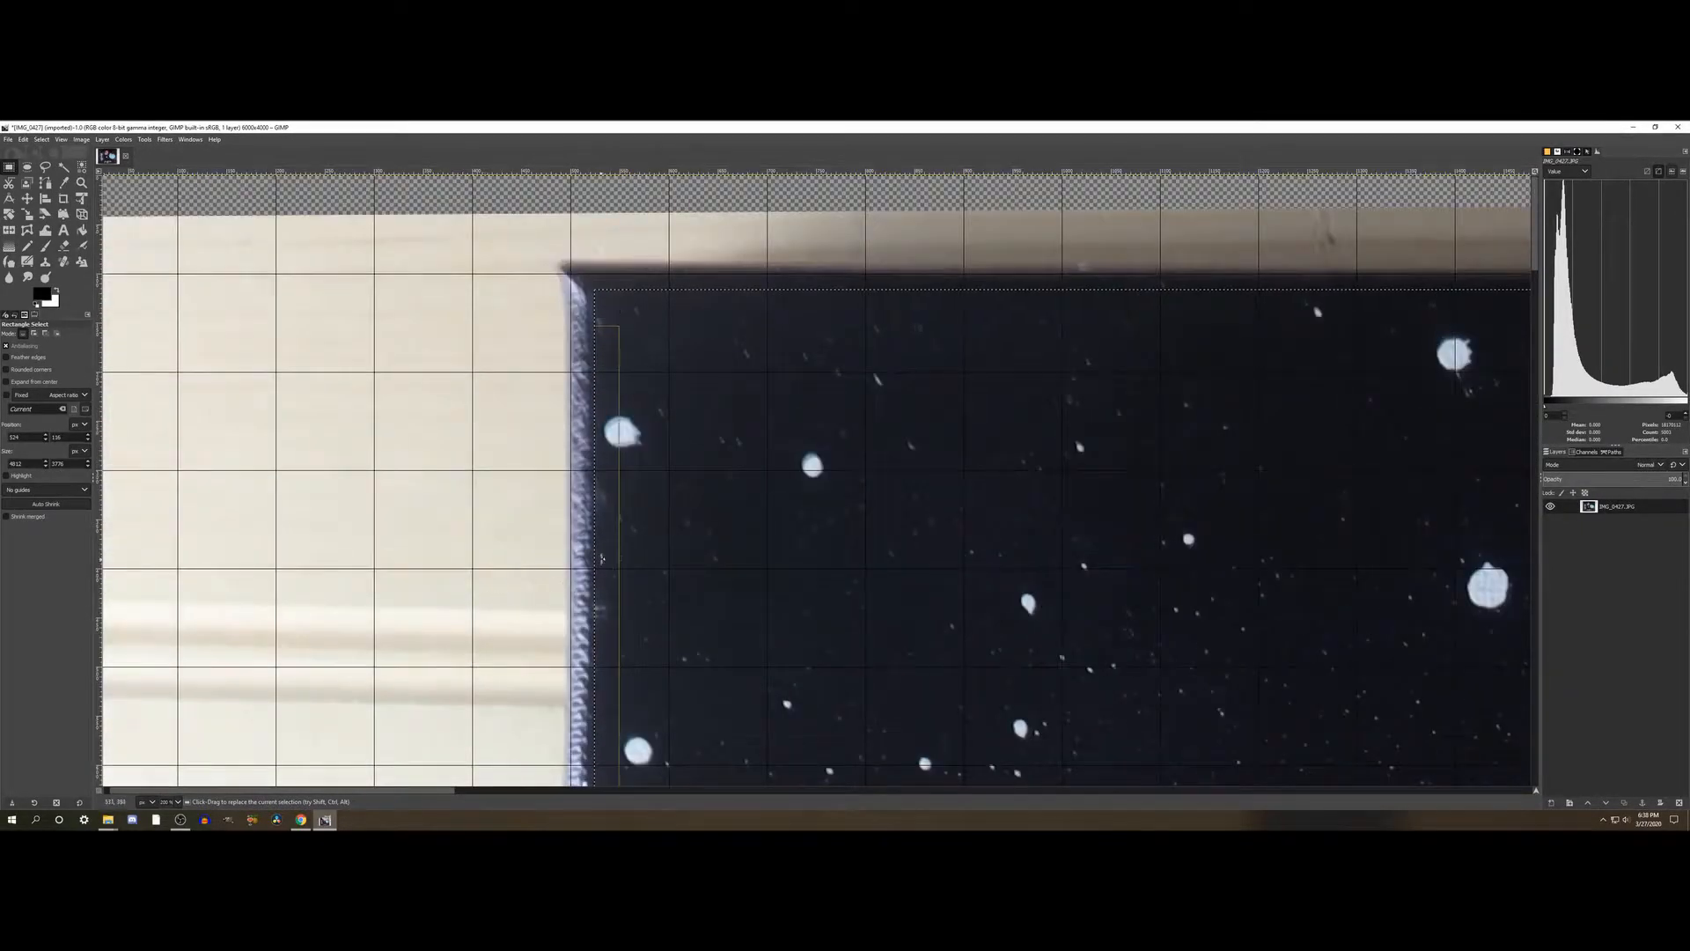
{"action": "left_click_drag", "start_coordinate": [615, 539], "coordinate": [612, 539]}
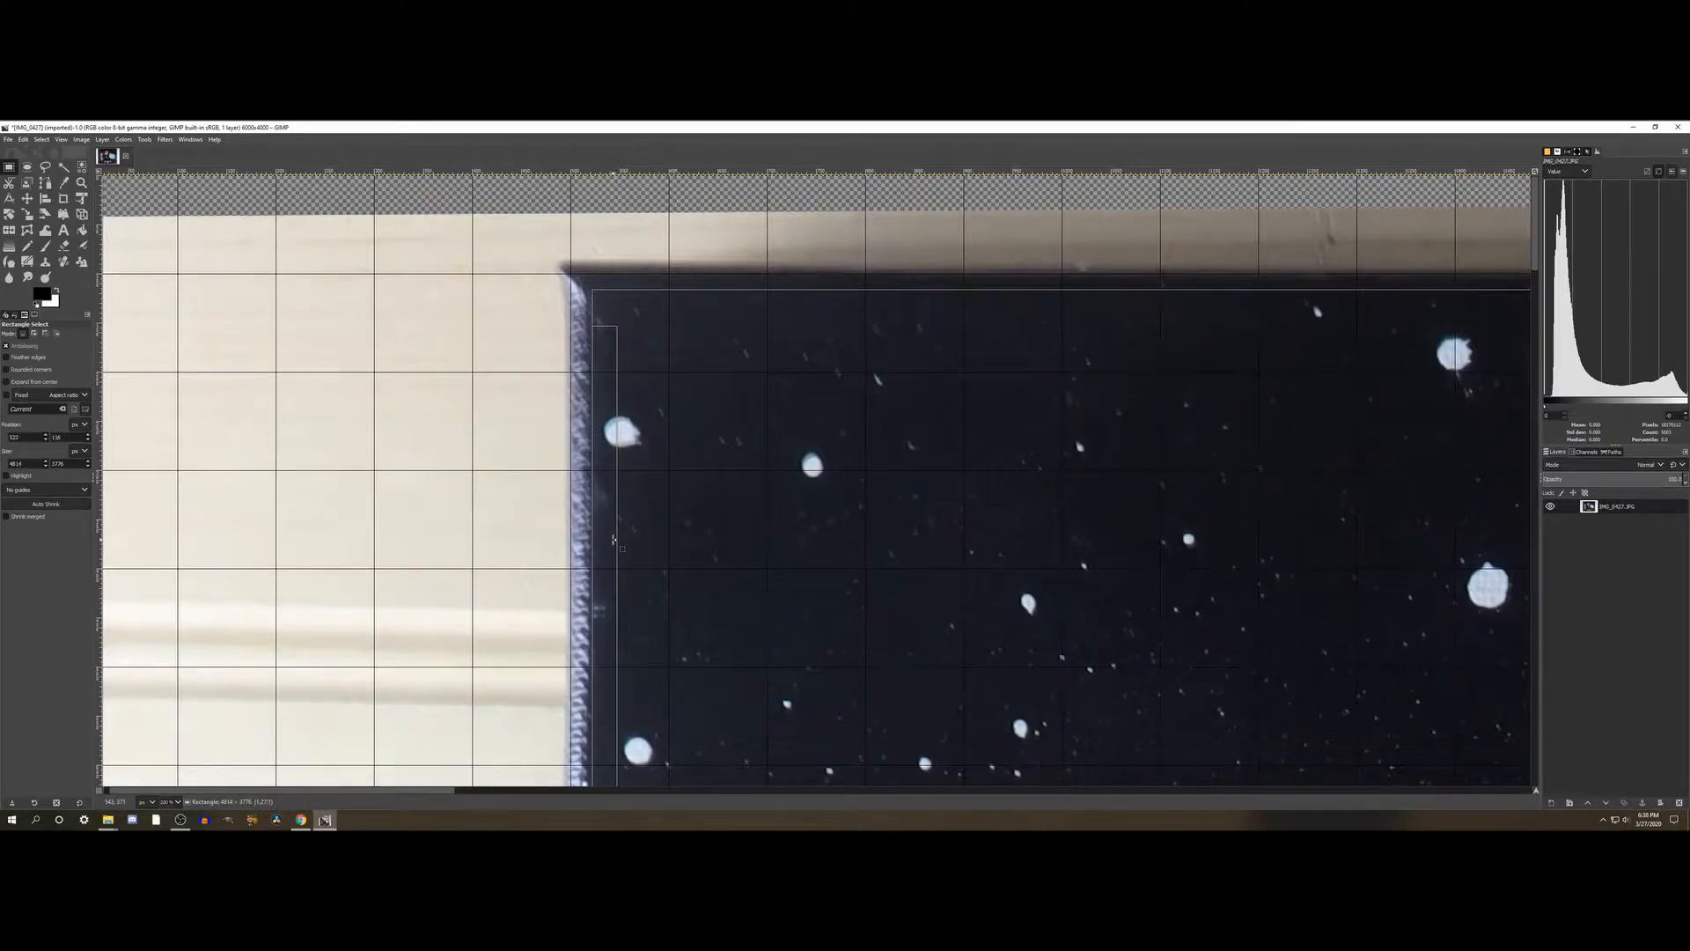
- Nudge the selection's bottom edge slightly down and check that it stays inside the painting's lower border along its full width
{"action": "scroll", "coordinate": [458, 572], "scroll_direction": "down", "scroll_amount": 5}
{"action": "scroll", "coordinate": [458, 573], "scroll_direction": "down", "scroll_amount": 10}
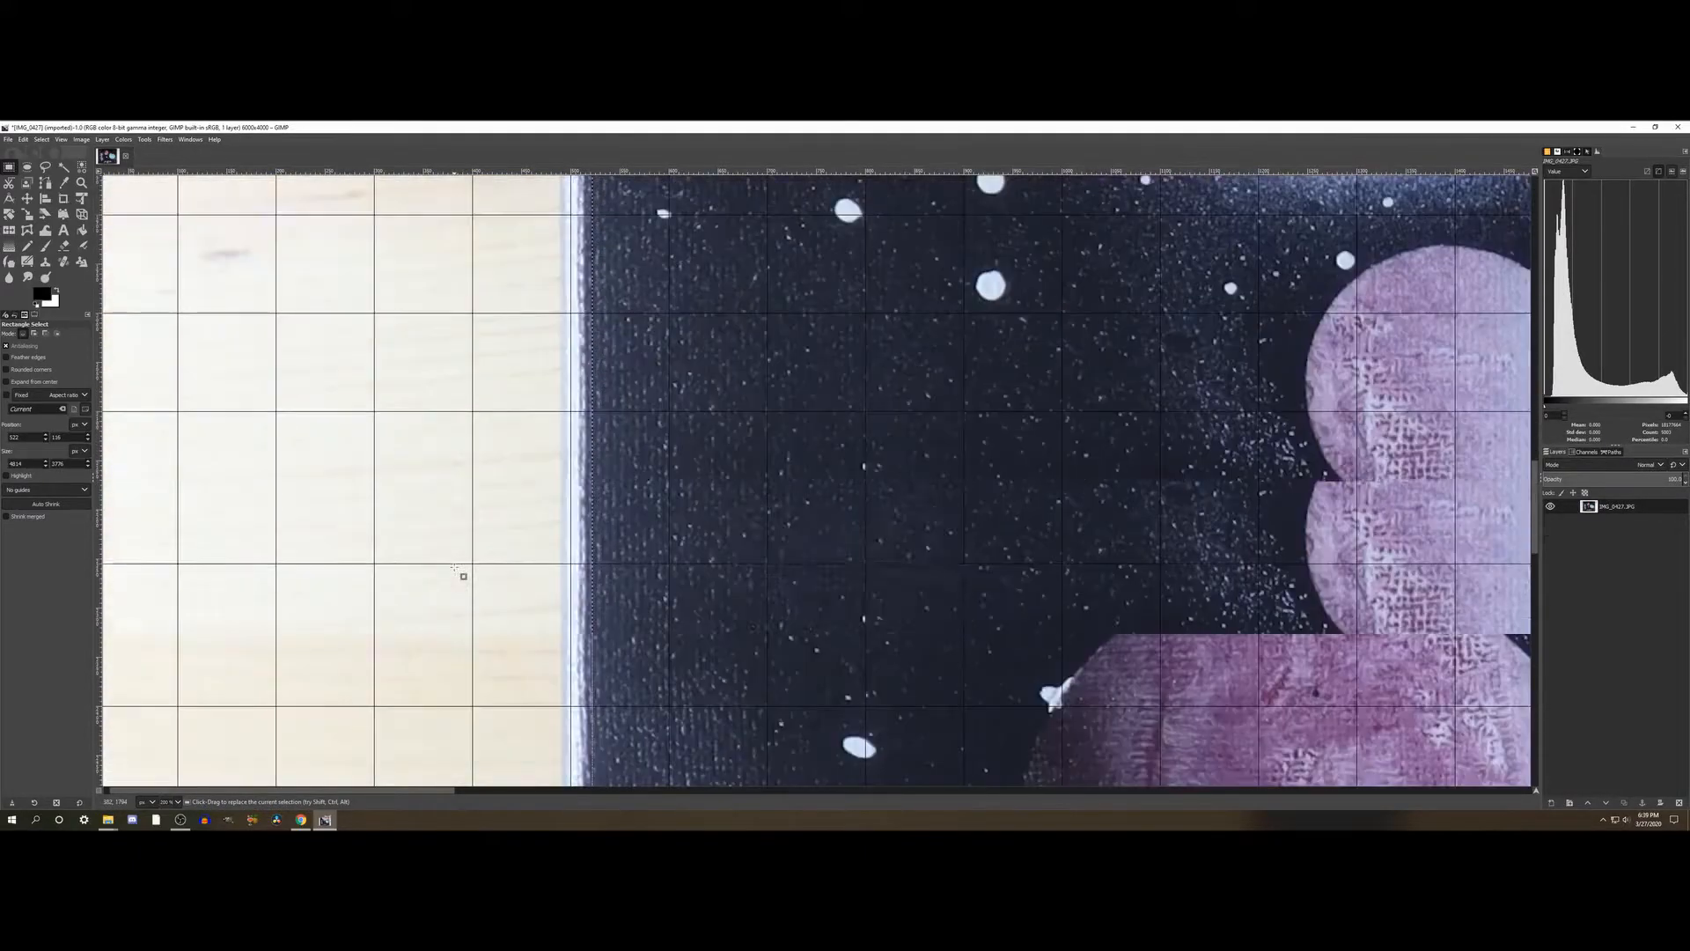
{"action": "scroll", "coordinate": [455, 568], "scroll_direction": "down", "scroll_amount": 5}
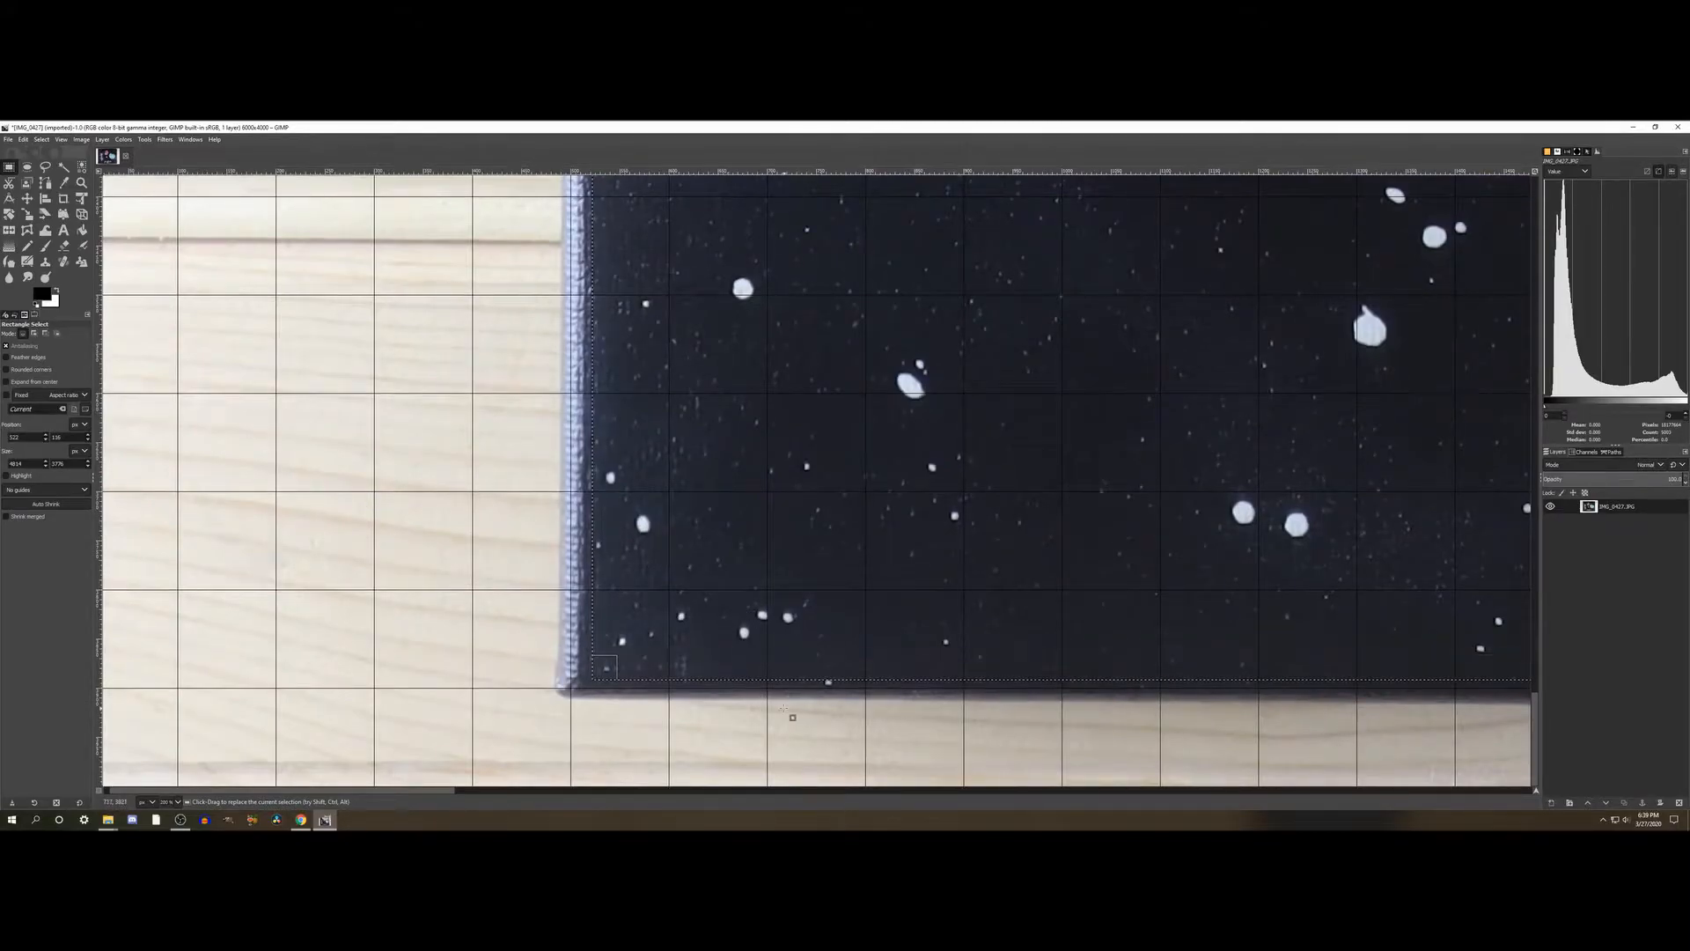
{"action": "scroll", "coordinate": [791, 713], "scroll_direction": "right", "scroll_amount": 20}
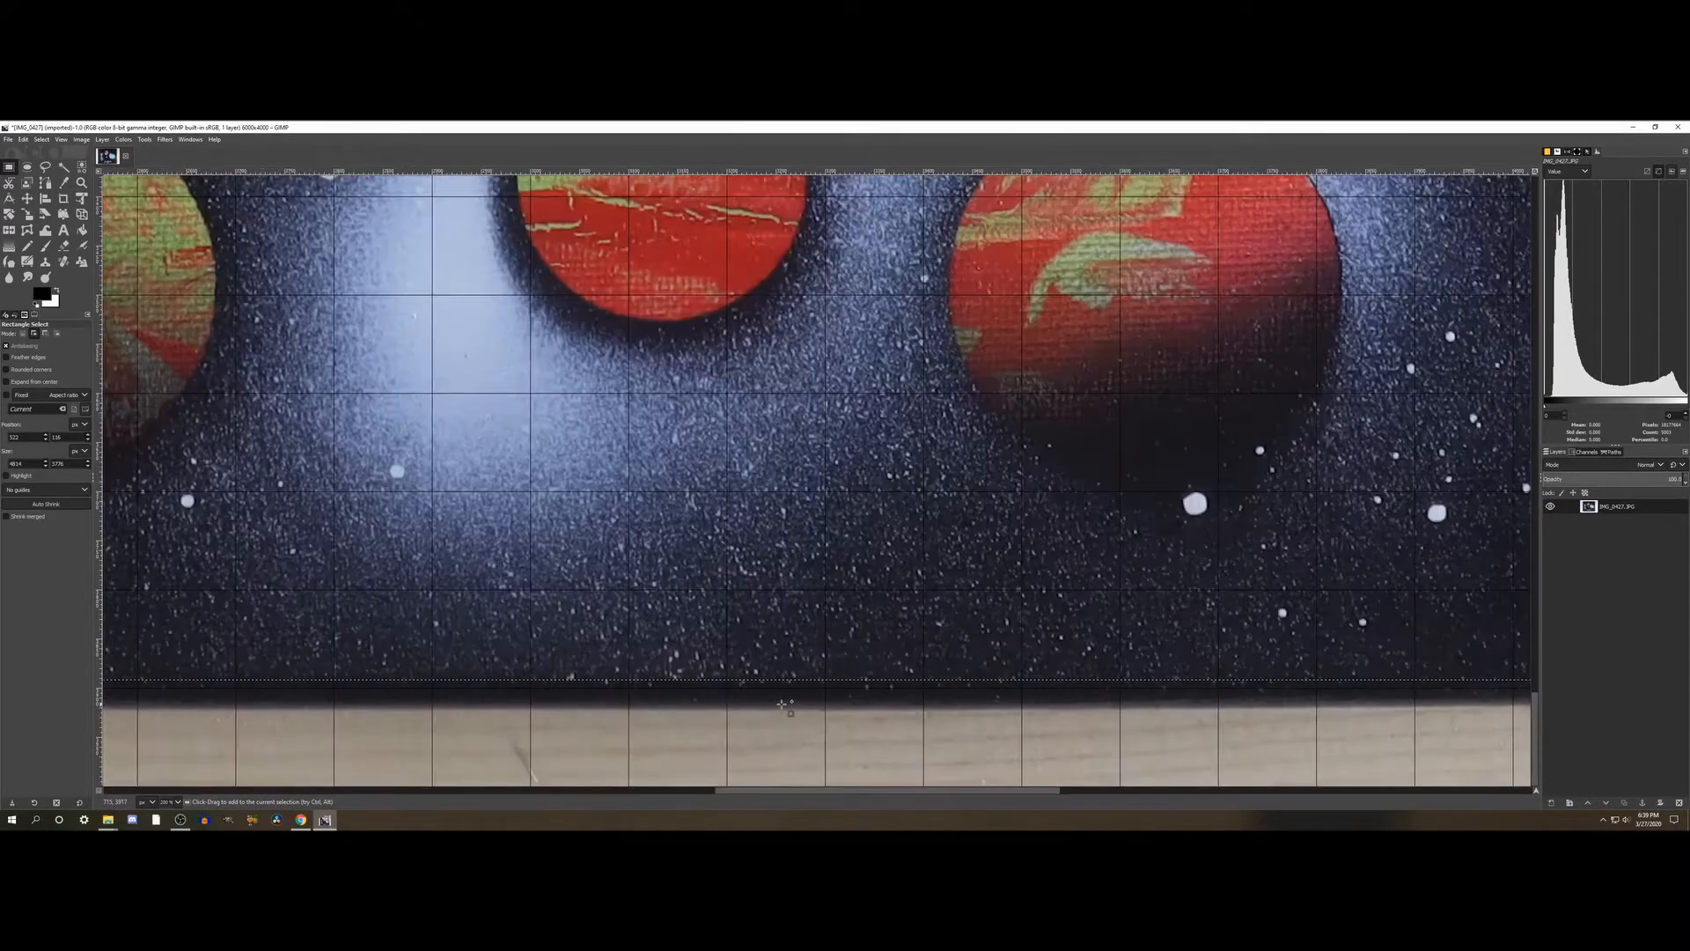
{"action": "scroll", "coordinate": [788, 705], "scroll_direction": "right", "scroll_amount": 5}
{"action": "scroll", "coordinate": [779, 698], "scroll_direction": "left", "scroll_amount": 5}
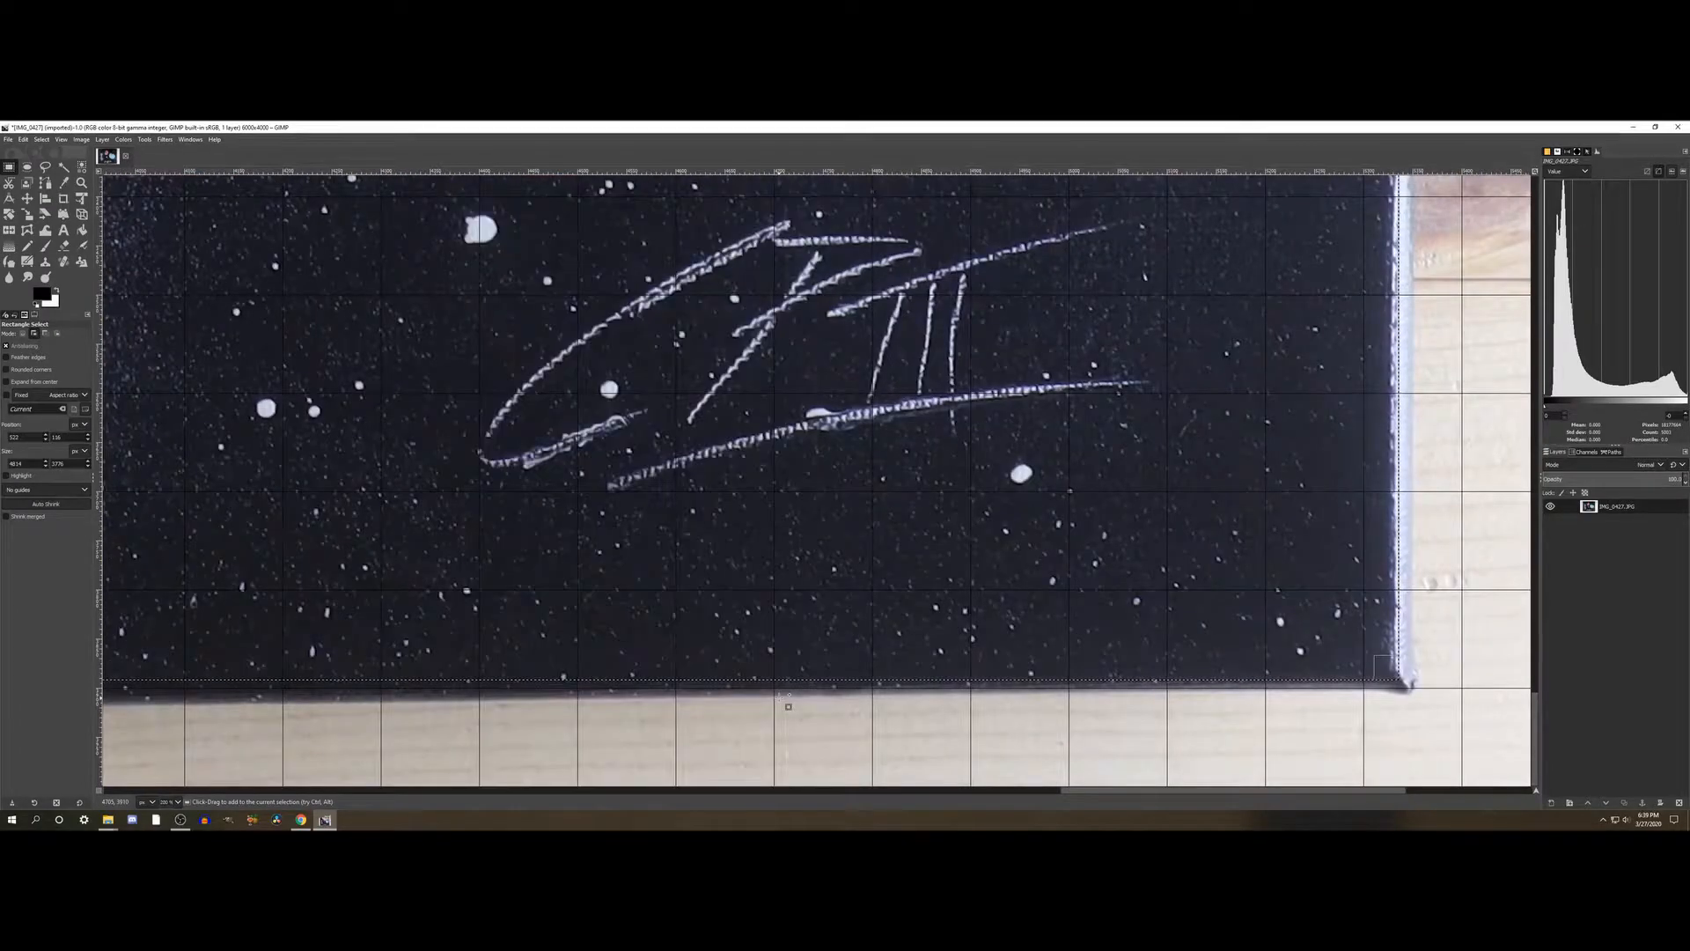
{"action": "left_click_drag", "start_coordinate": [800, 665], "coordinate": [800, 666]}
{"action": "scroll", "coordinate": [779, 669], "scroll_direction": "left", "scroll_amount": 15}
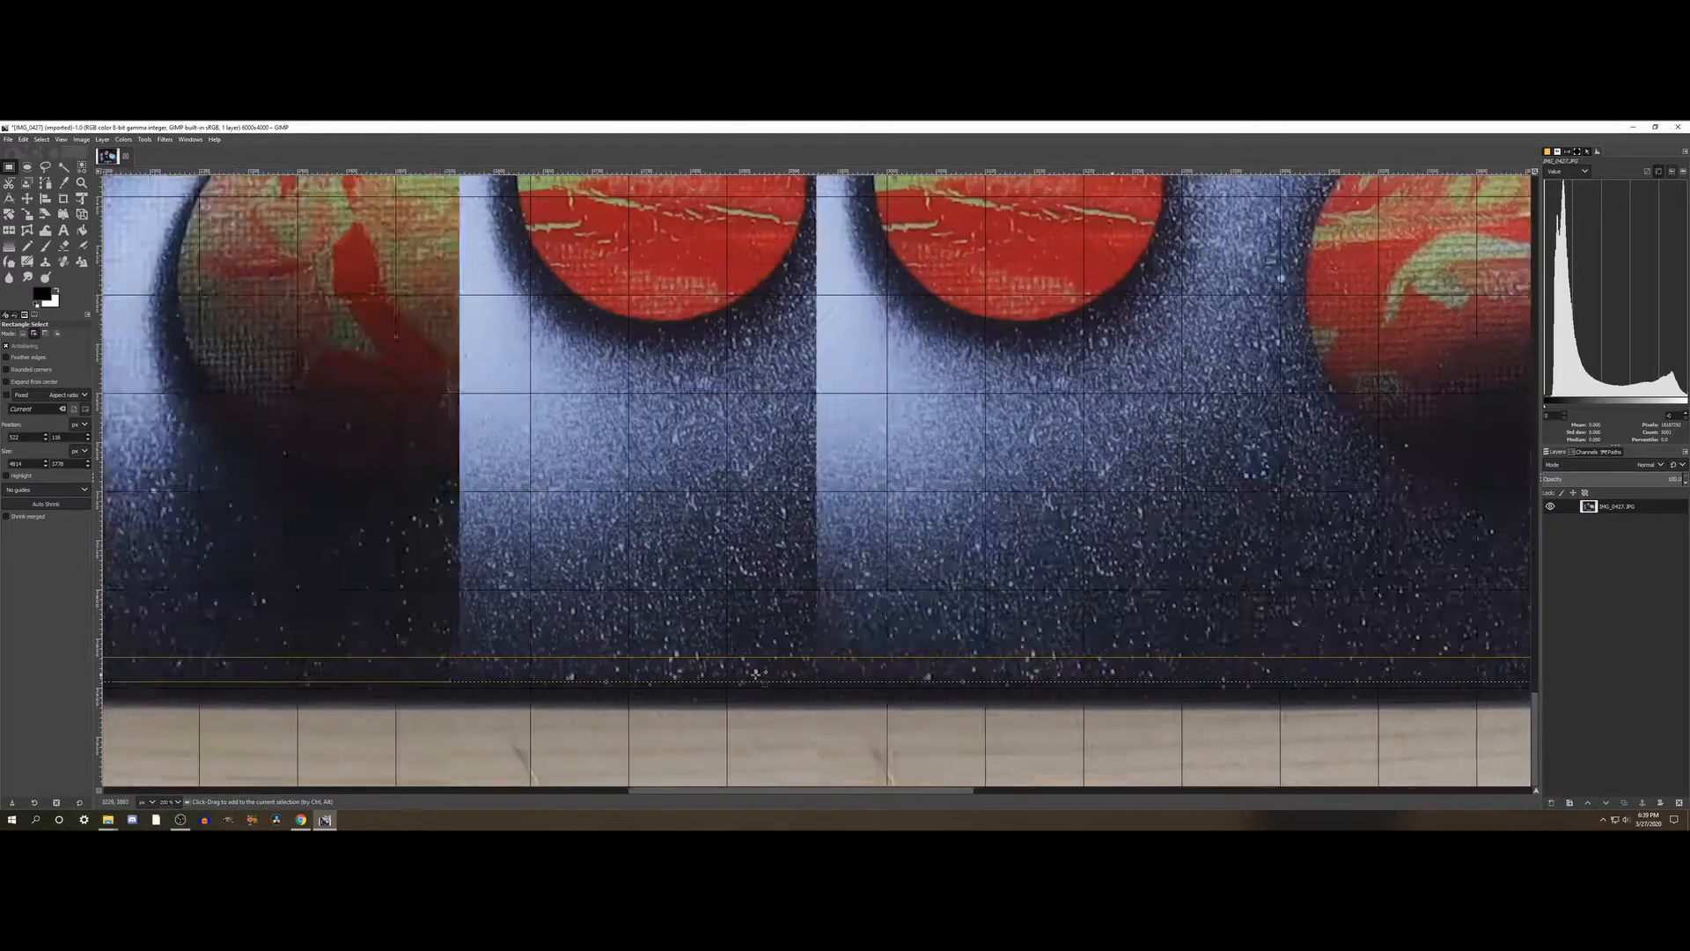
{"action": "scroll", "coordinate": [755, 673], "scroll_direction": "left", "scroll_amount": 15}
{"action": "scroll", "coordinate": [792, 687], "scroll_direction": "right", "scroll_amount": 8}
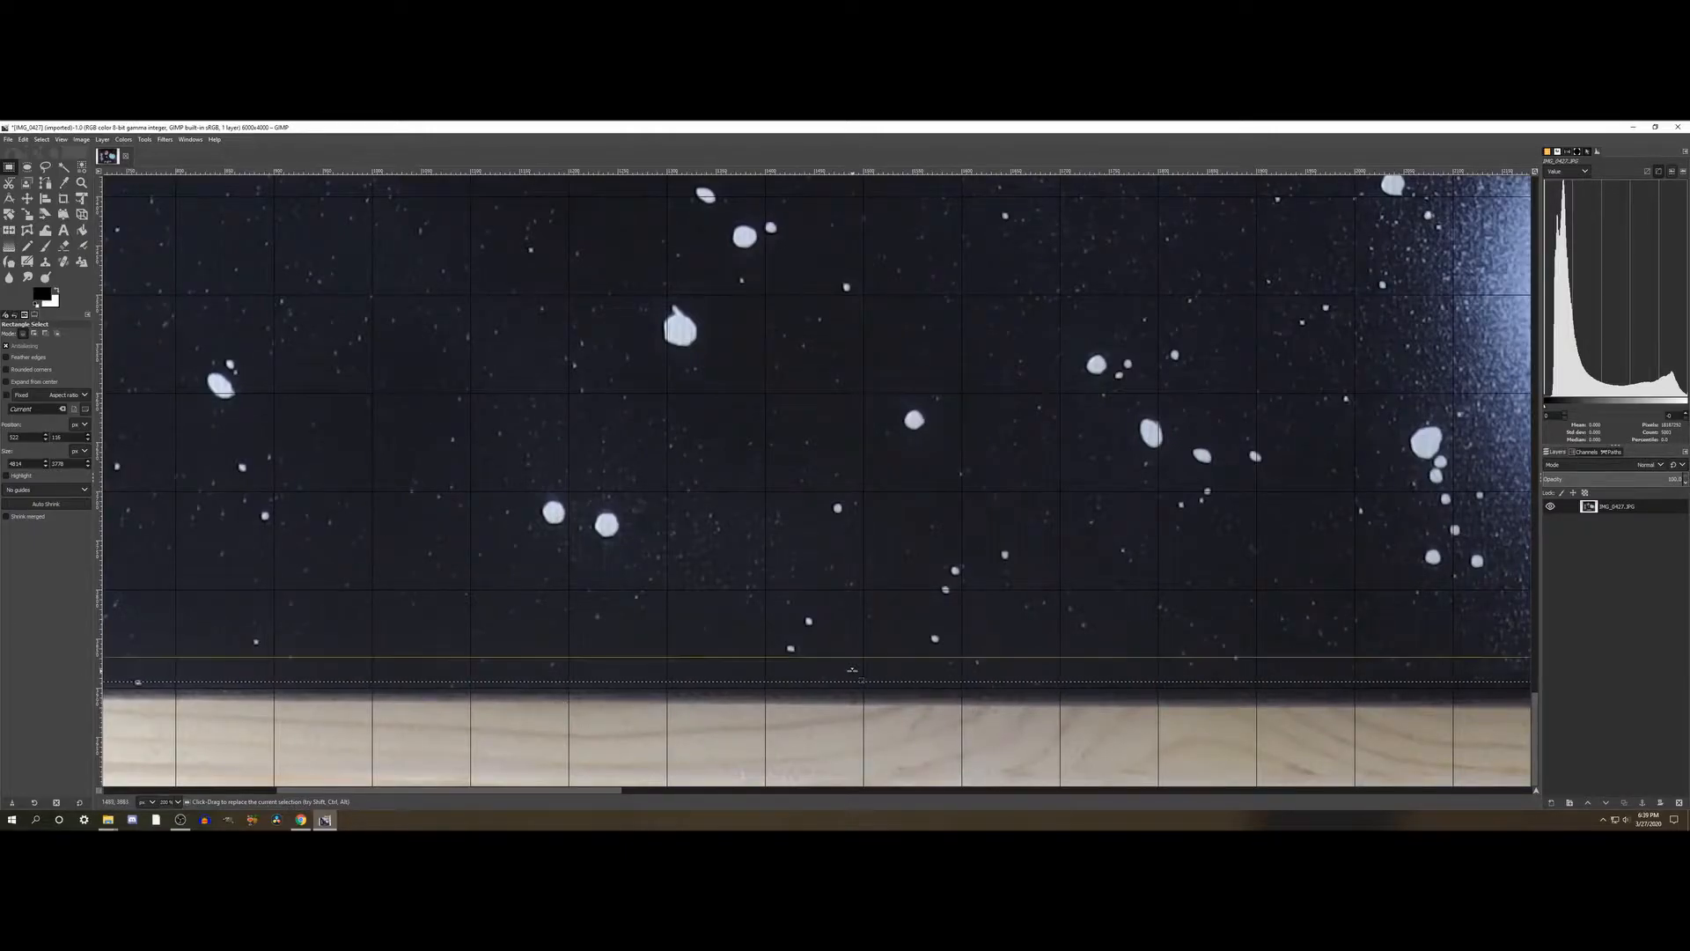
{"action": "scroll", "coordinate": [556, 662], "scroll_direction": "left", "scroll_amount": 10}
{"action": "scroll", "coordinate": [556, 660], "scroll_direction": "right", "scroll_amount": 20}
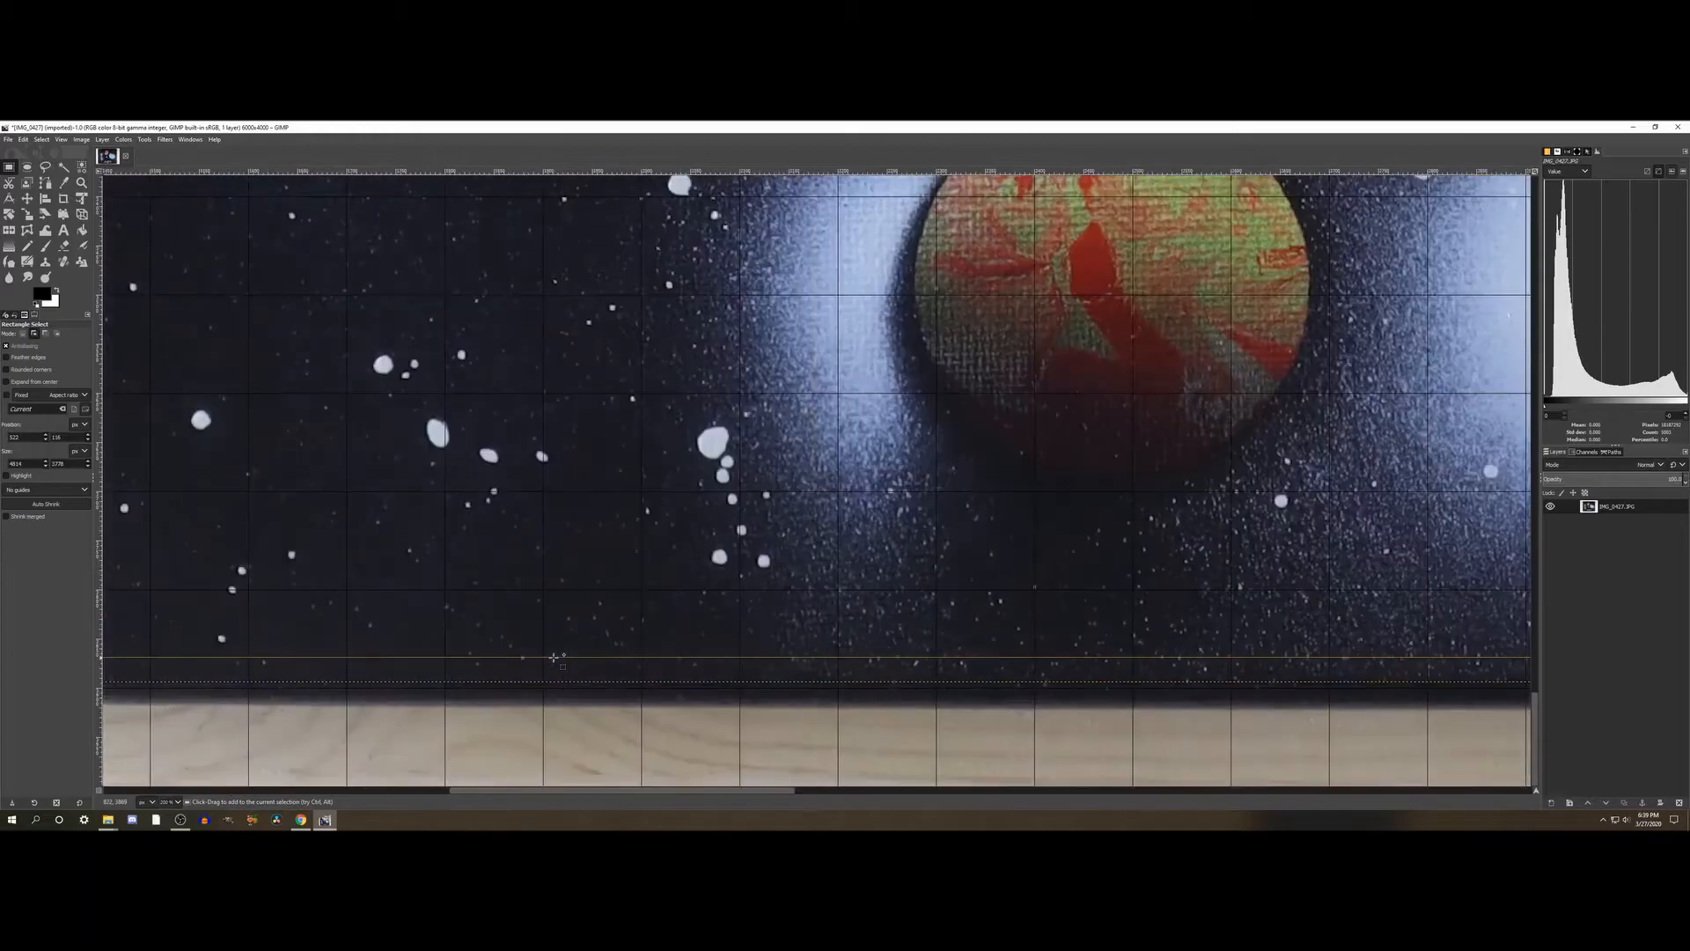
- Check the selection's right edge against the painting's border and move it slightly inward to exclude the pale canvas edge
{"action": "scroll", "coordinate": [556, 660], "scroll_direction": "right", "scroll_amount": 15}
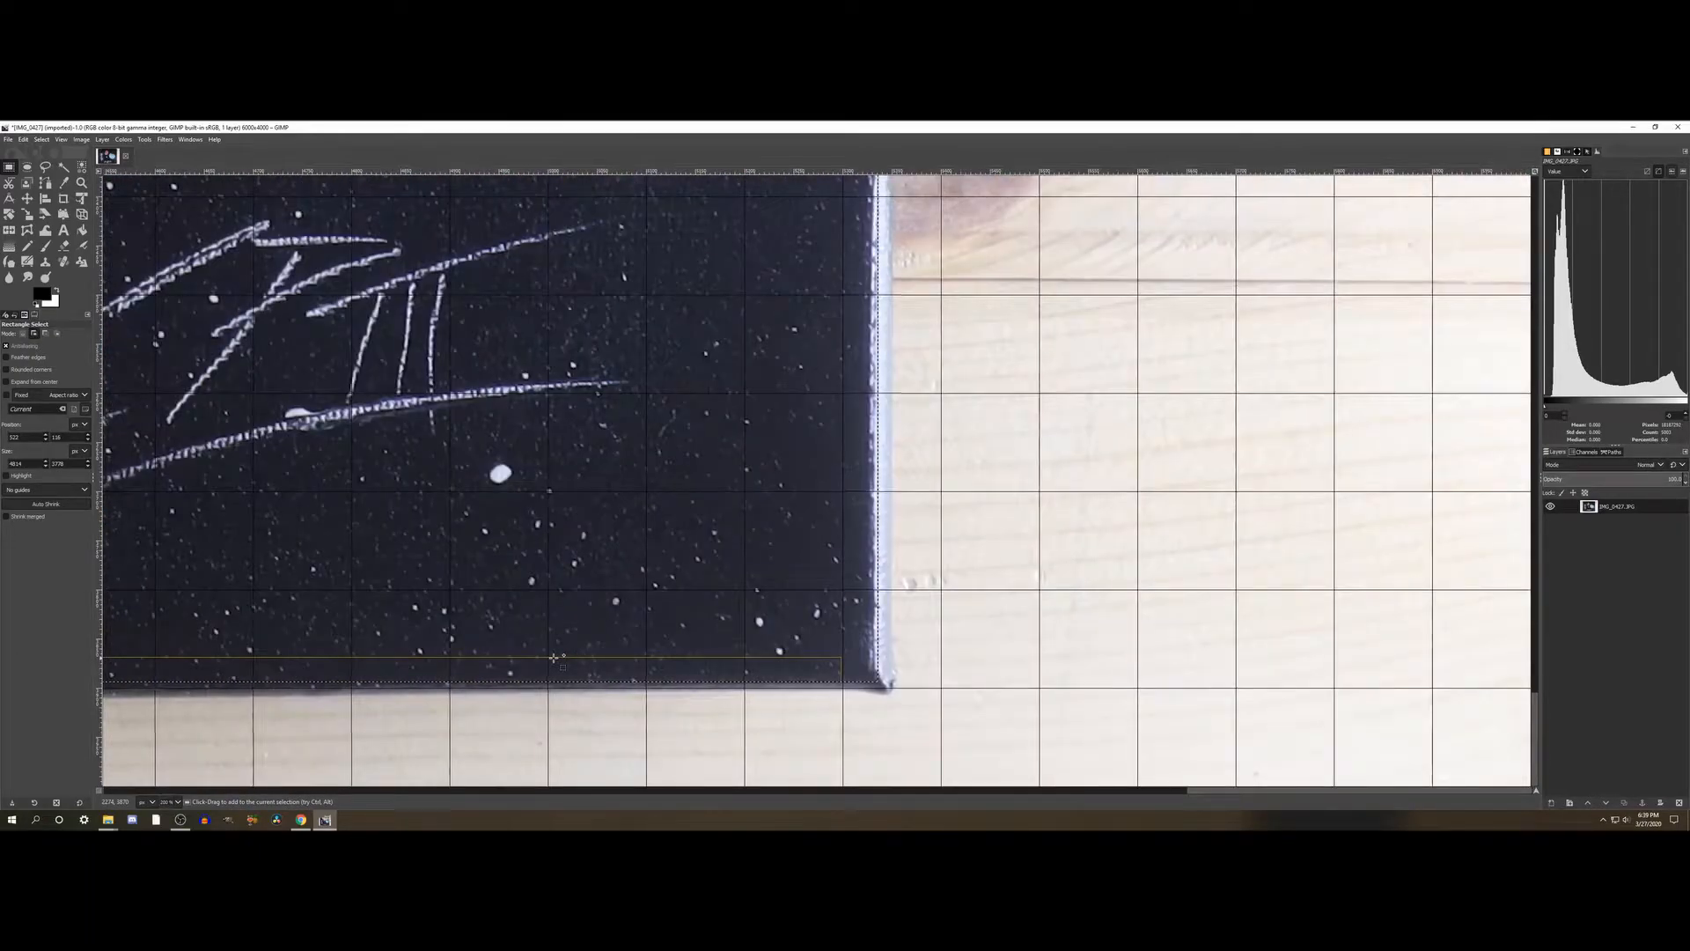
{"action": "scroll", "coordinate": [852, 629], "scroll_direction": "up", "scroll_amount": 3}
{"action": "scroll", "coordinate": [855, 505], "scroll_direction": "up", "scroll_amount": 15}
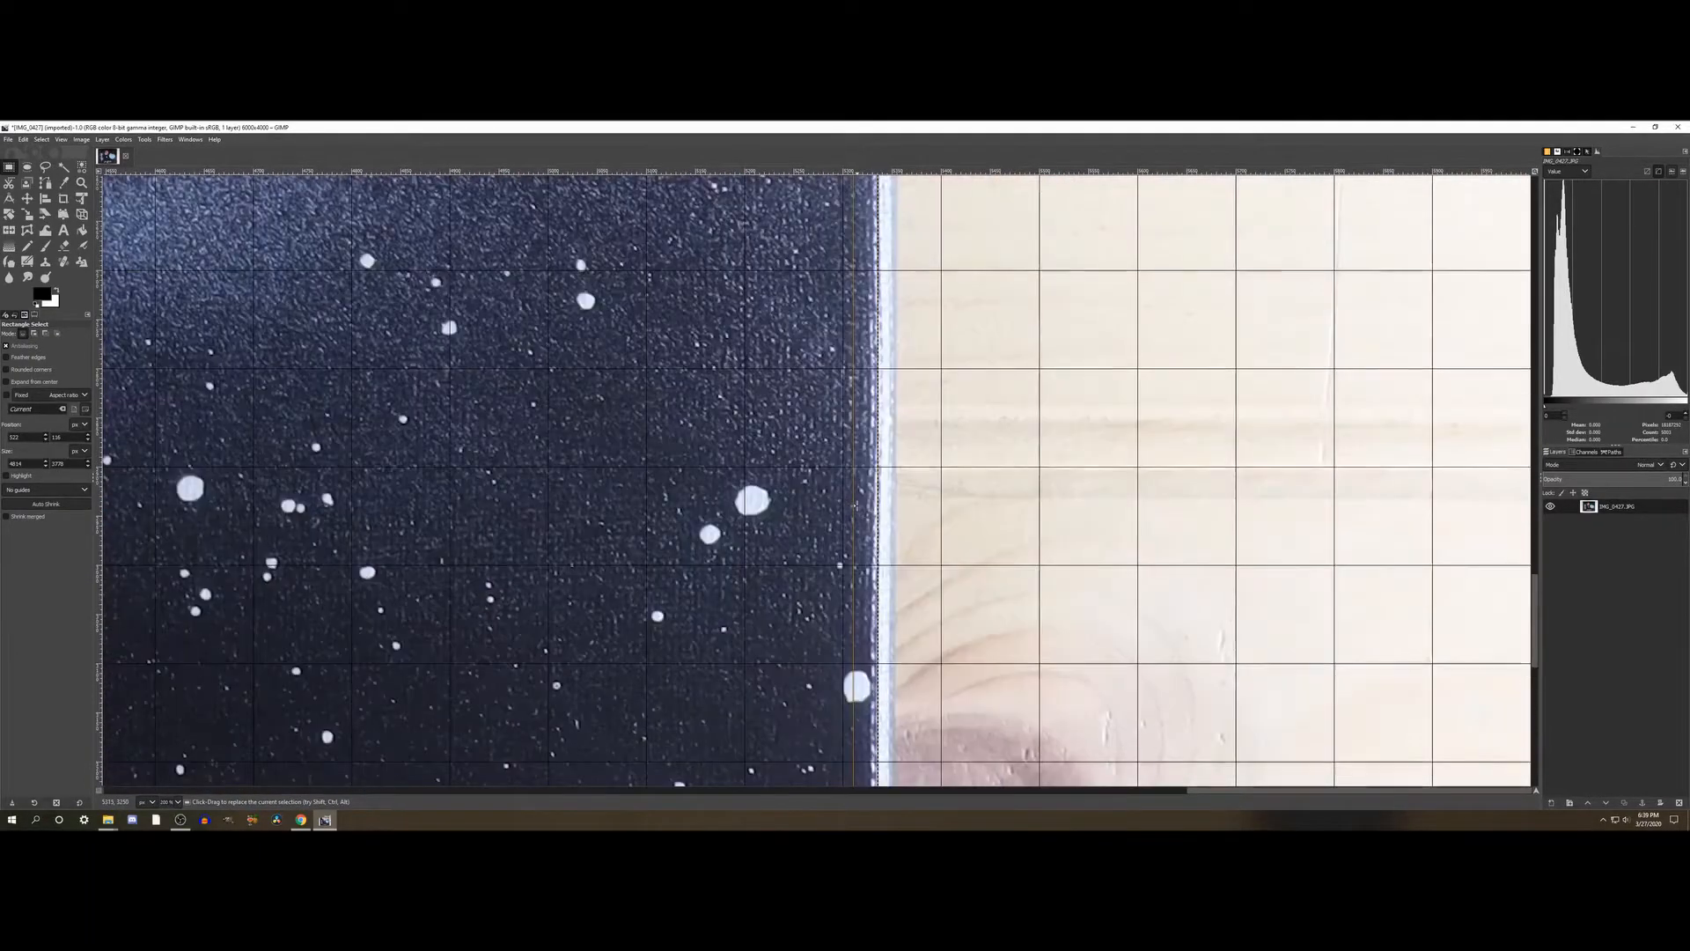
{"action": "scroll", "coordinate": [855, 505], "scroll_direction": "up", "scroll_amount": 5}
{"action": "scroll", "coordinate": [855, 504], "scroll_direction": "down", "scroll_amount": 10}
{"action": "scroll", "coordinate": [856, 504], "scroll_direction": "down", "scroll_amount": 8}
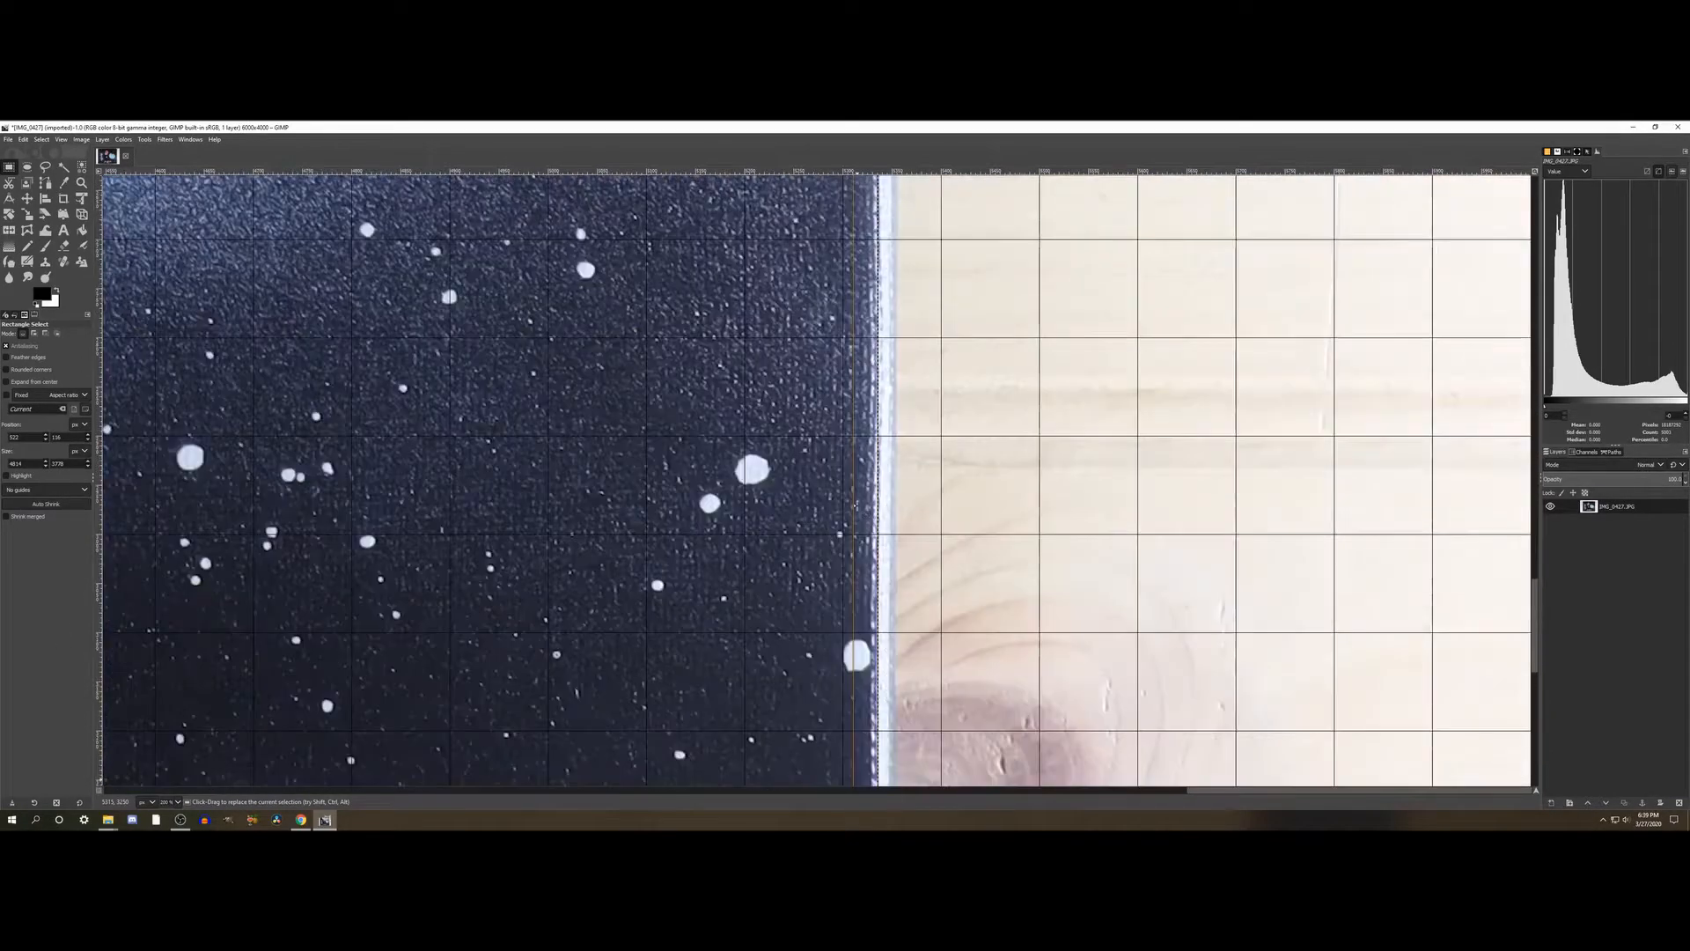
{"action": "left_click_drag", "start_coordinate": [860, 531], "coordinate": [859, 539]}
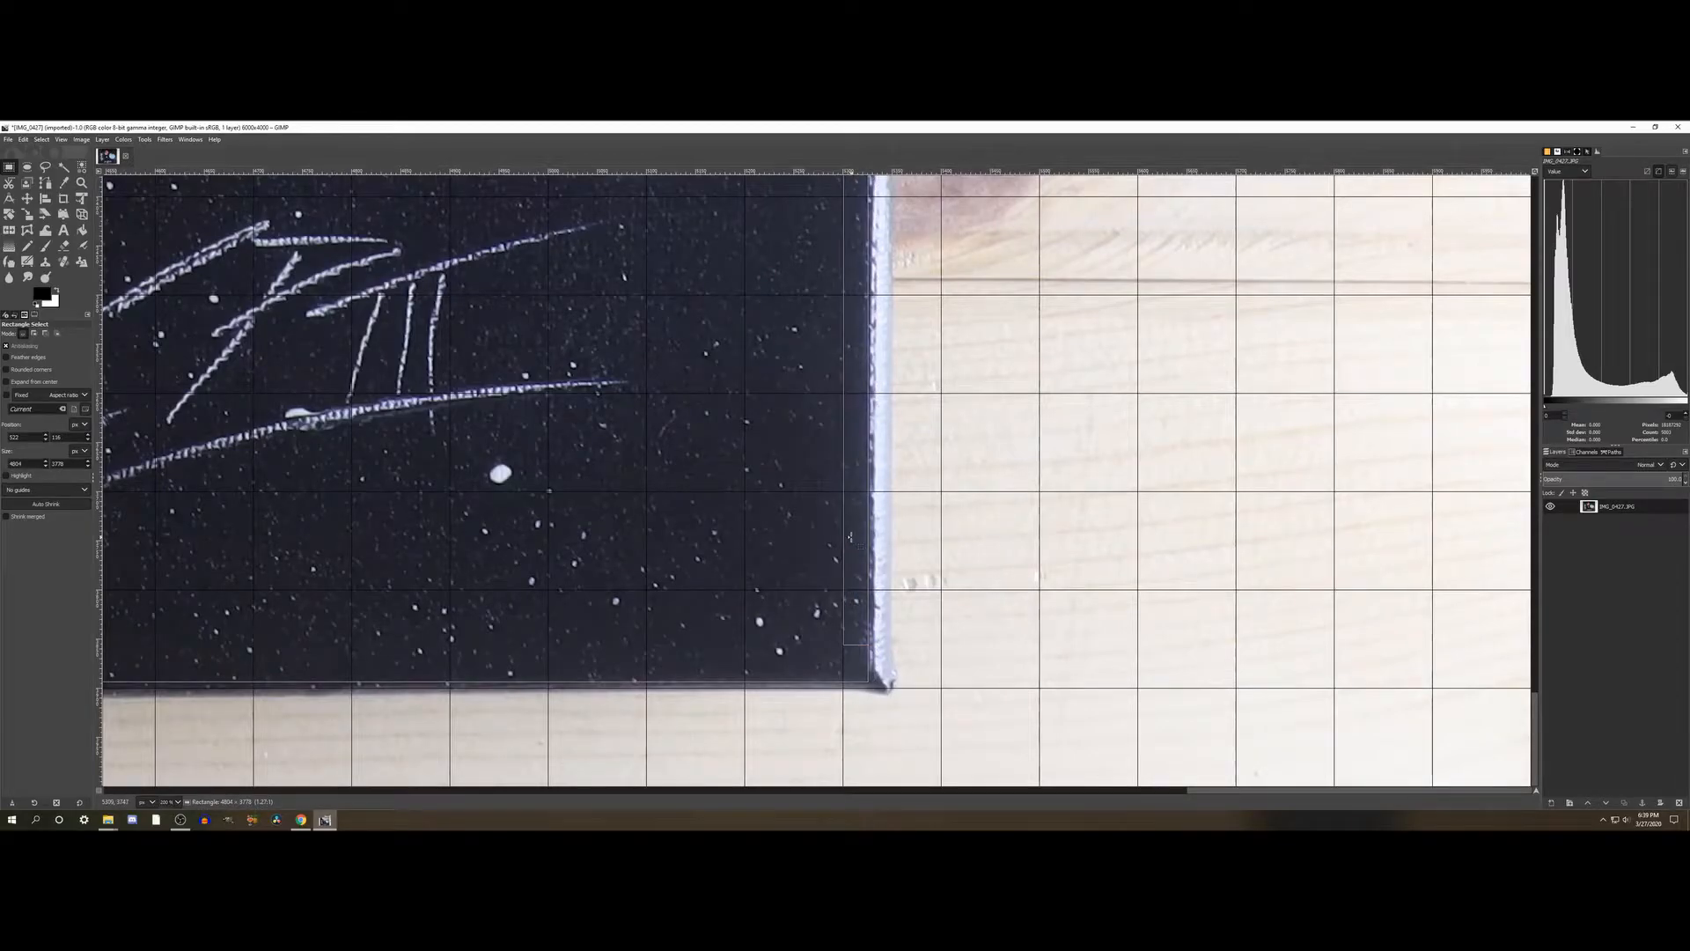
- Examine the selection's right edge along the painting's full height against the pale canvas border, from the lower corner to the upper corner
{"action": "scroll", "coordinate": [850, 533], "scroll_direction": "up", "scroll_amount": 3}
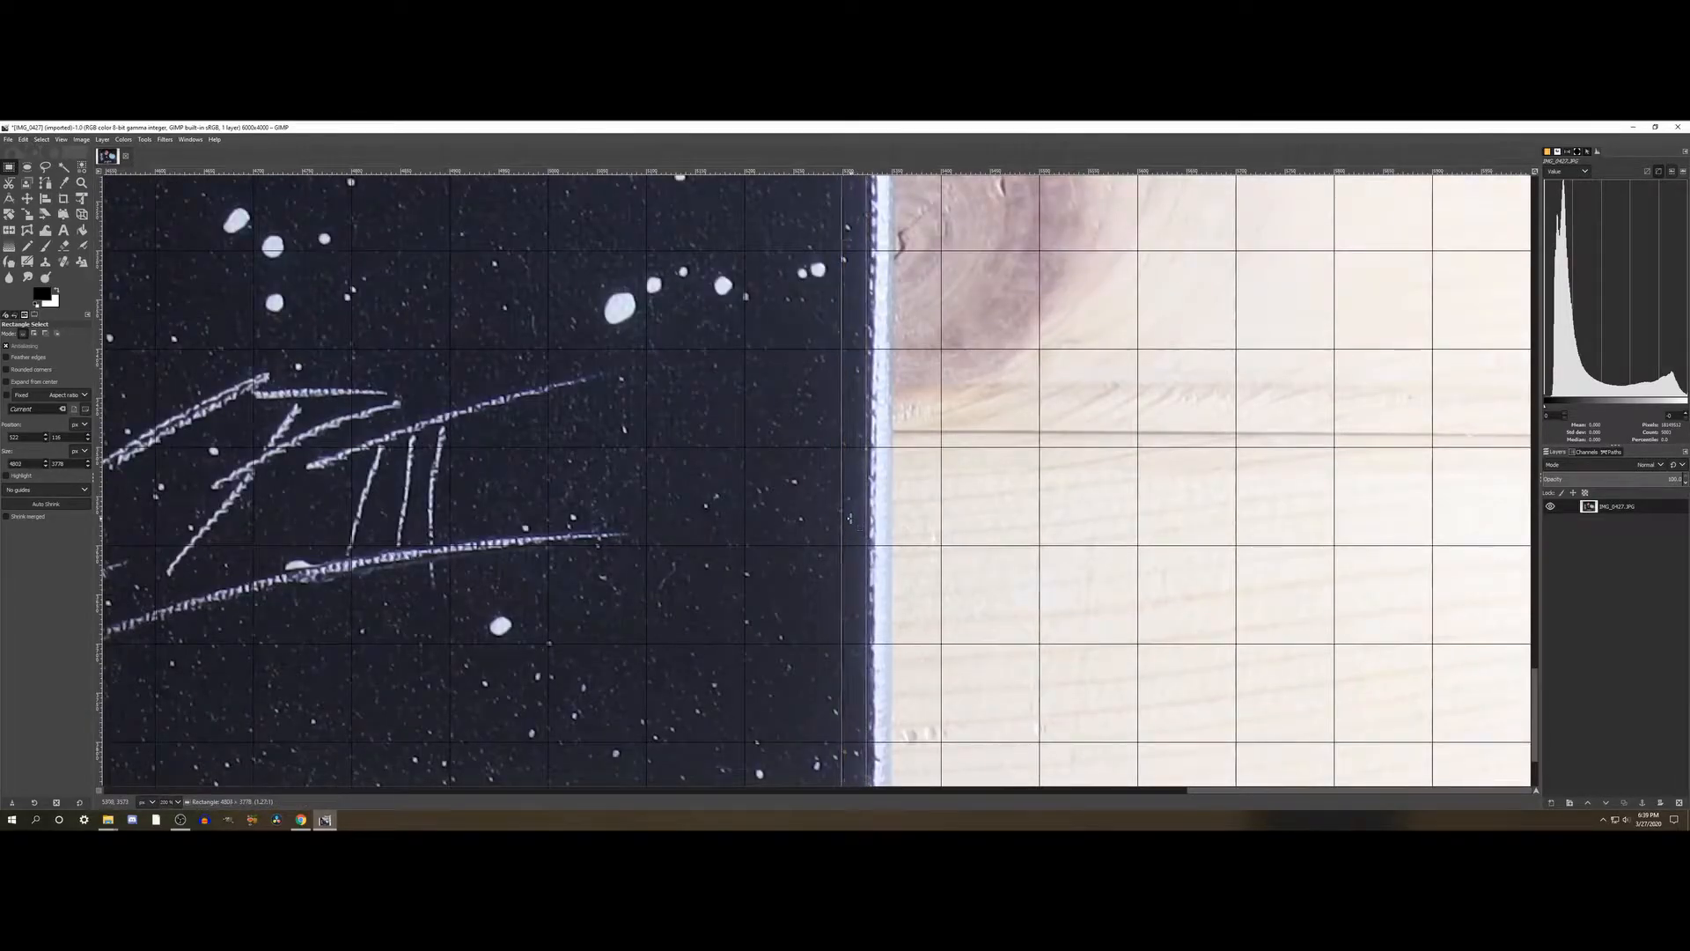
{"action": "scroll", "coordinate": [850, 517], "scroll_direction": "up", "scroll_amount": 10}
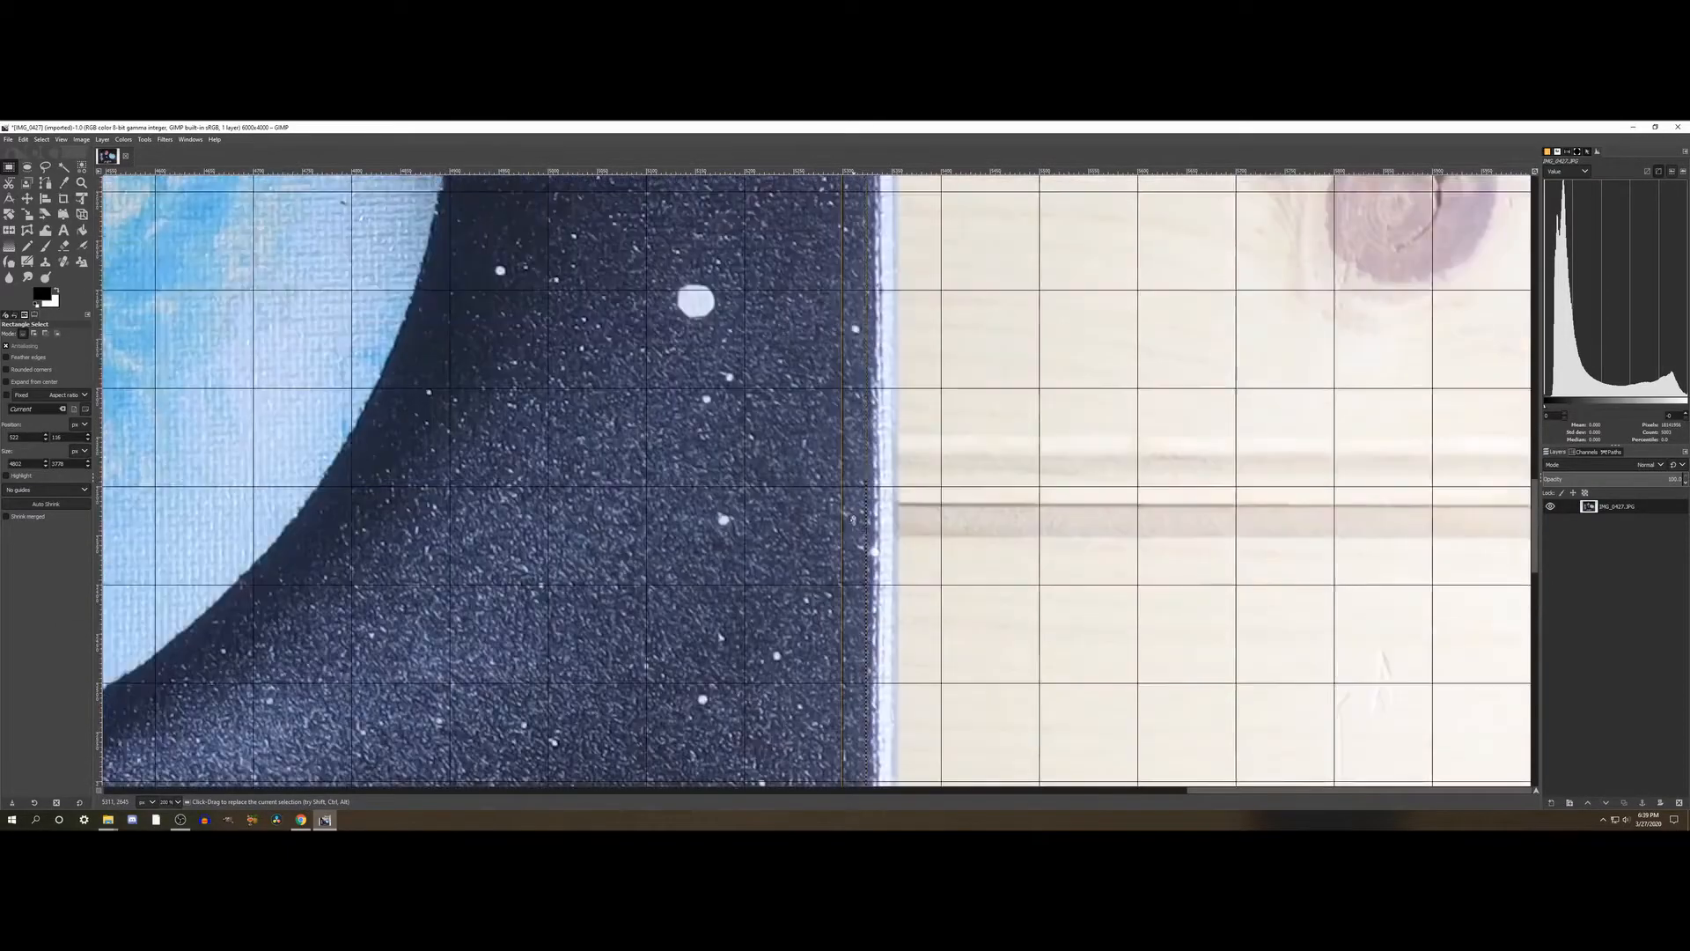
{"action": "scroll", "coordinate": [853, 519], "scroll_direction": "up", "scroll_amount": 7}
{"action": "scroll", "coordinate": [850, 515], "scroll_direction": "down", "scroll_amount": 6}
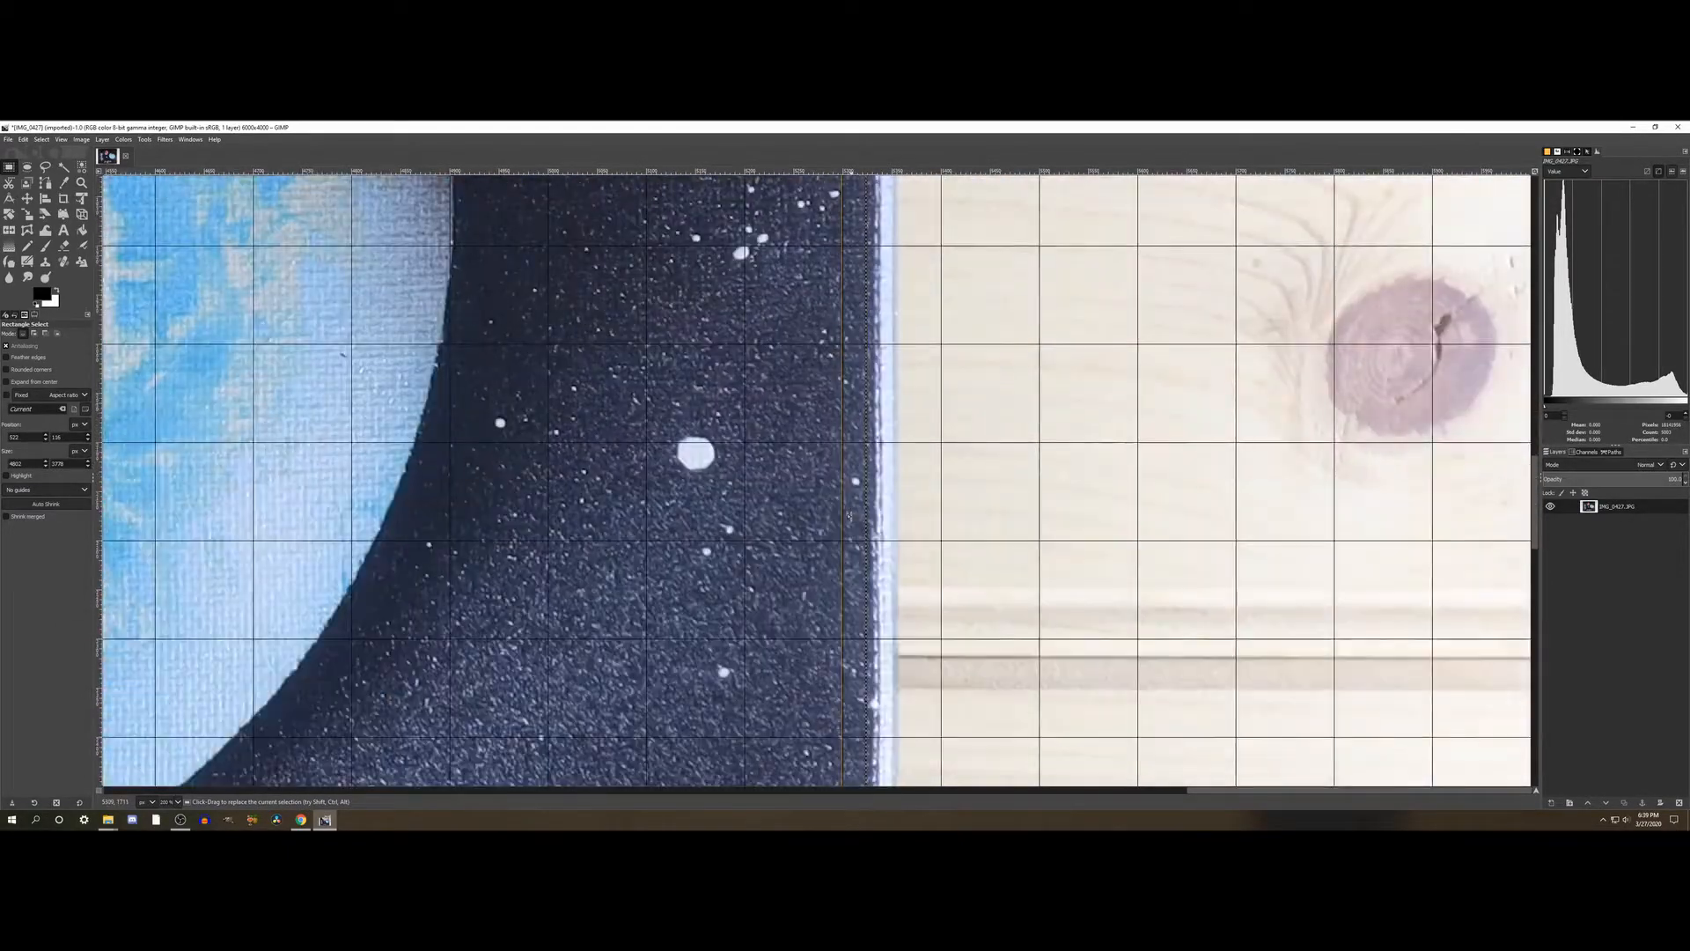
{"action": "scroll", "coordinate": [849, 516], "scroll_direction": "down", "scroll_amount": 3}
{"action": "scroll", "coordinate": [850, 515], "scroll_direction": "down", "scroll_amount": 3}
{"action": "scroll", "coordinate": [850, 515], "scroll_direction": "up", "scroll_amount": 3}
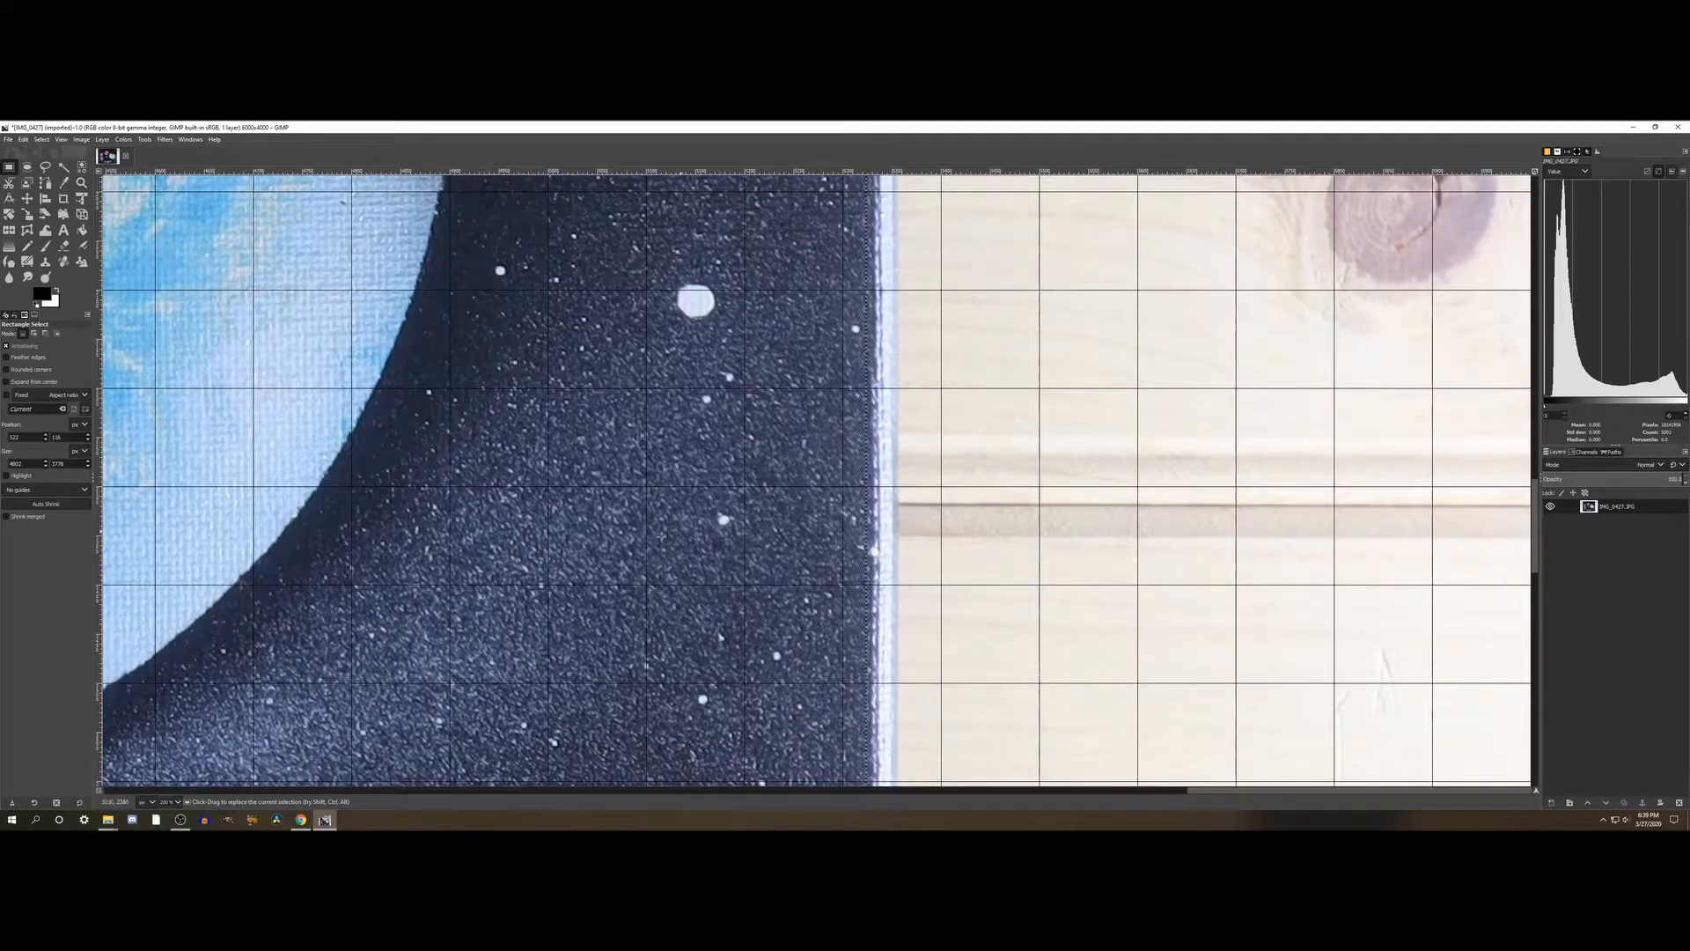
{"action": "scroll", "coordinate": [851, 516], "scroll_direction": "up", "scroll_amount": 4}
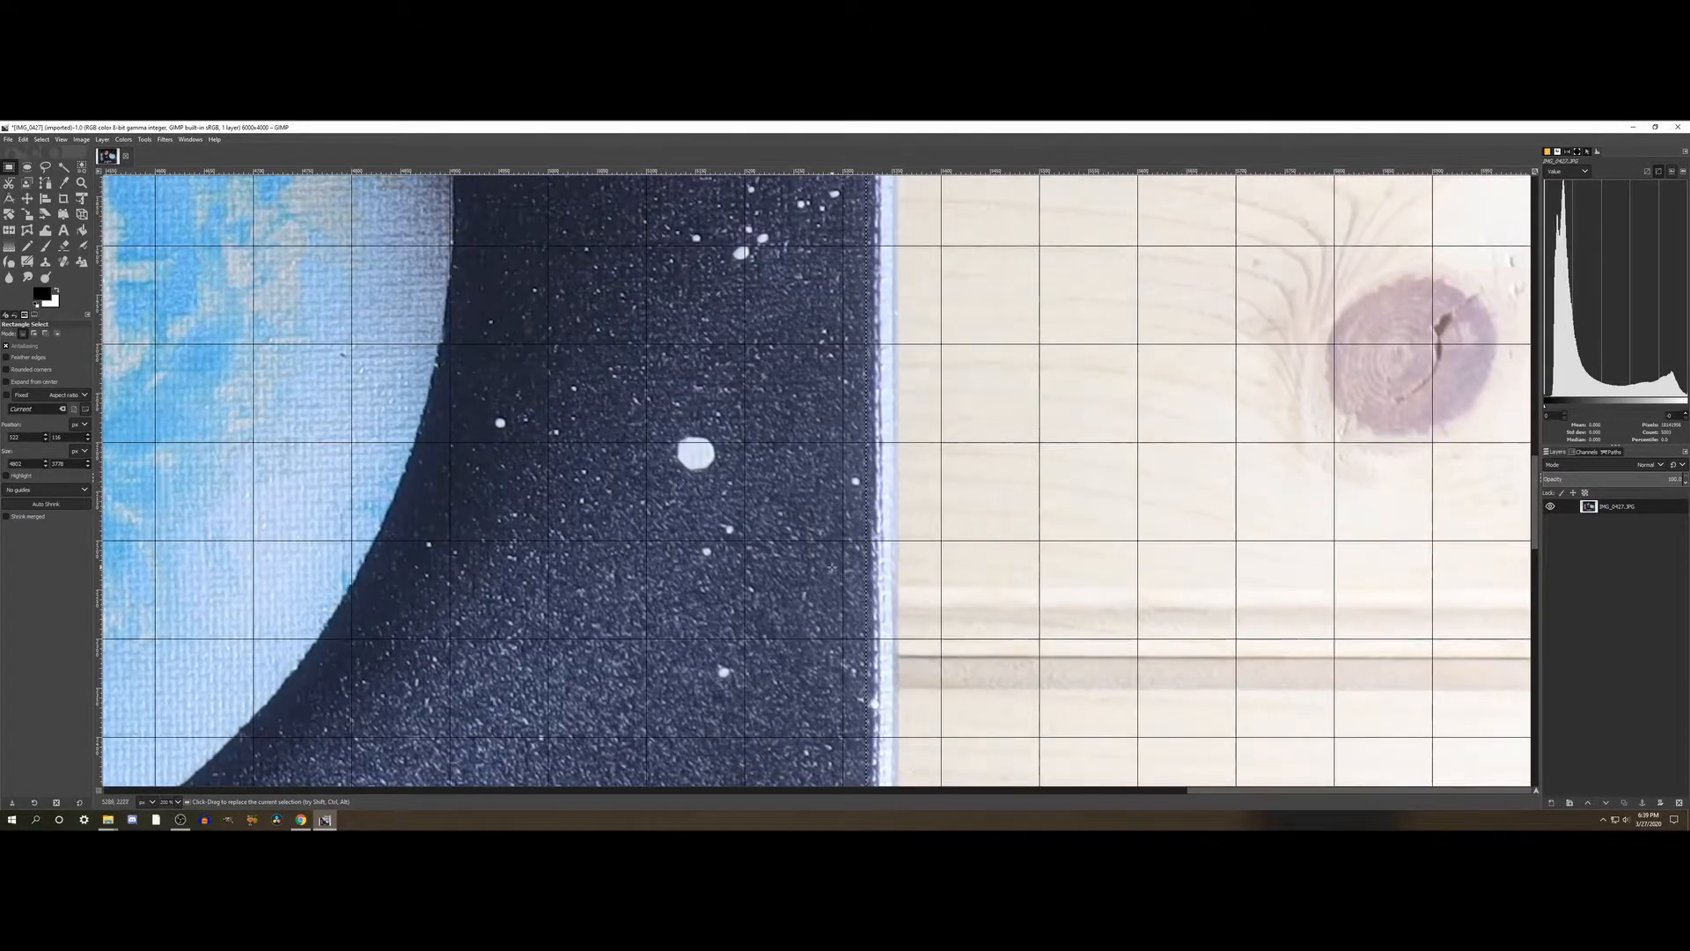
{"action": "scroll", "coordinate": [858, 484], "scroll_direction": "down", "scroll_amount": 7}
{"action": "scroll", "coordinate": [813, 547], "scroll_direction": "up", "scroll_amount": 15}
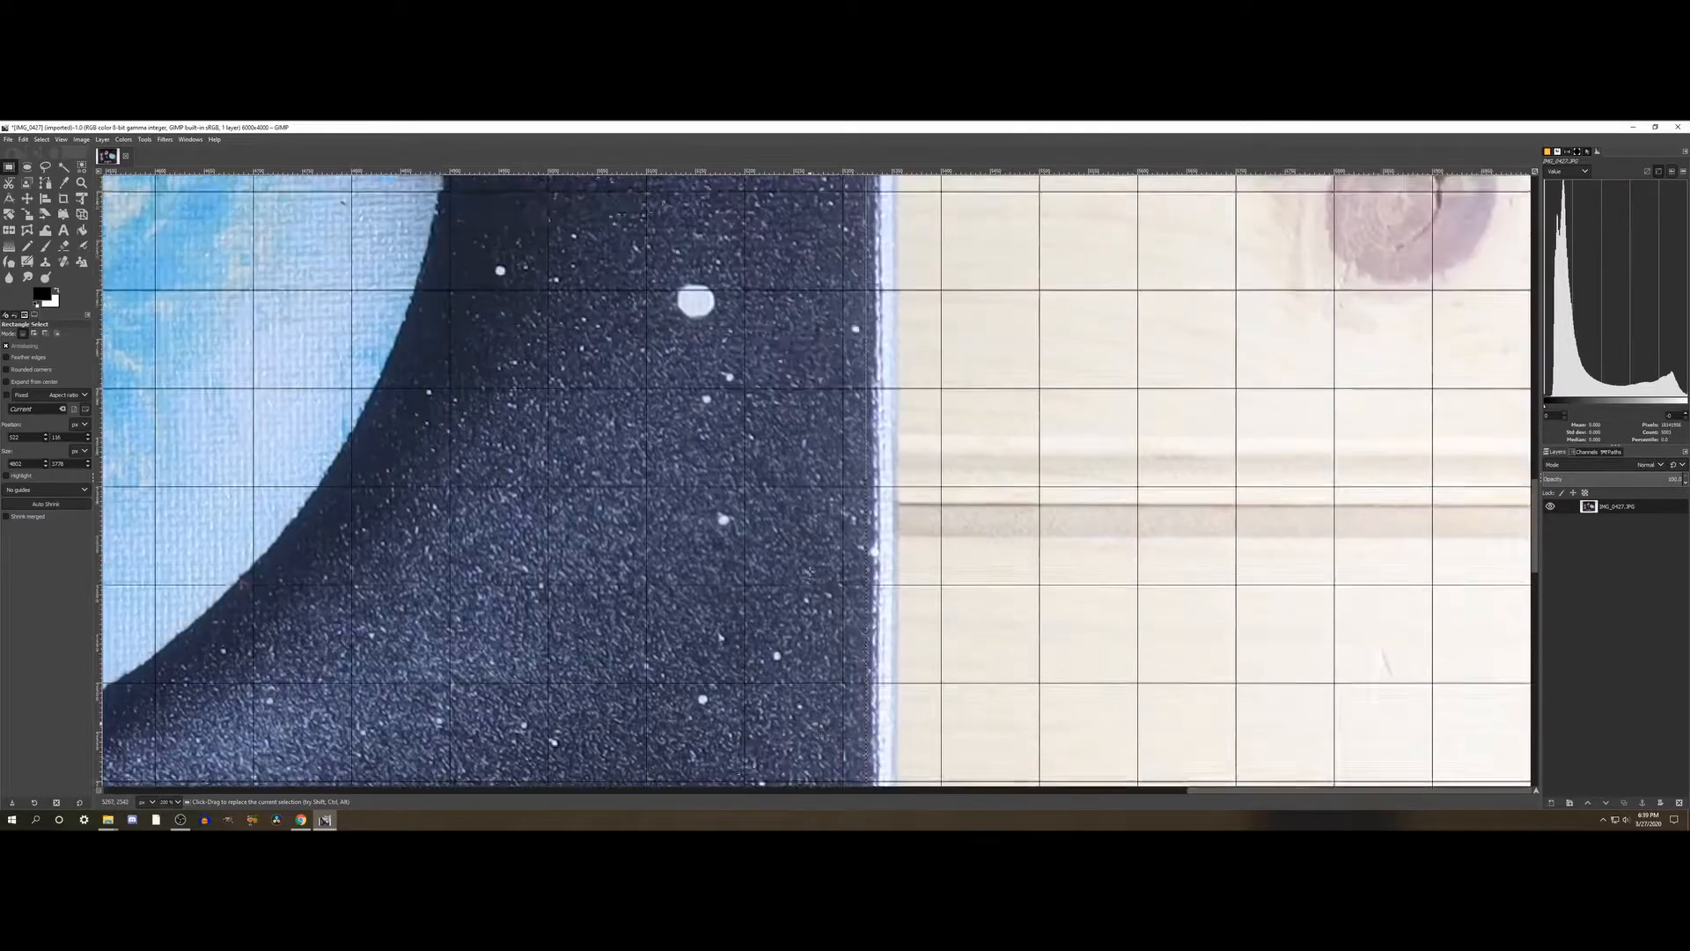
{"action": "scroll", "coordinate": [813, 547], "scroll_direction": "down", "scroll_amount": 5}
{"action": "scroll", "coordinate": [814, 546], "scroll_direction": "up", "scroll_amount": 5}
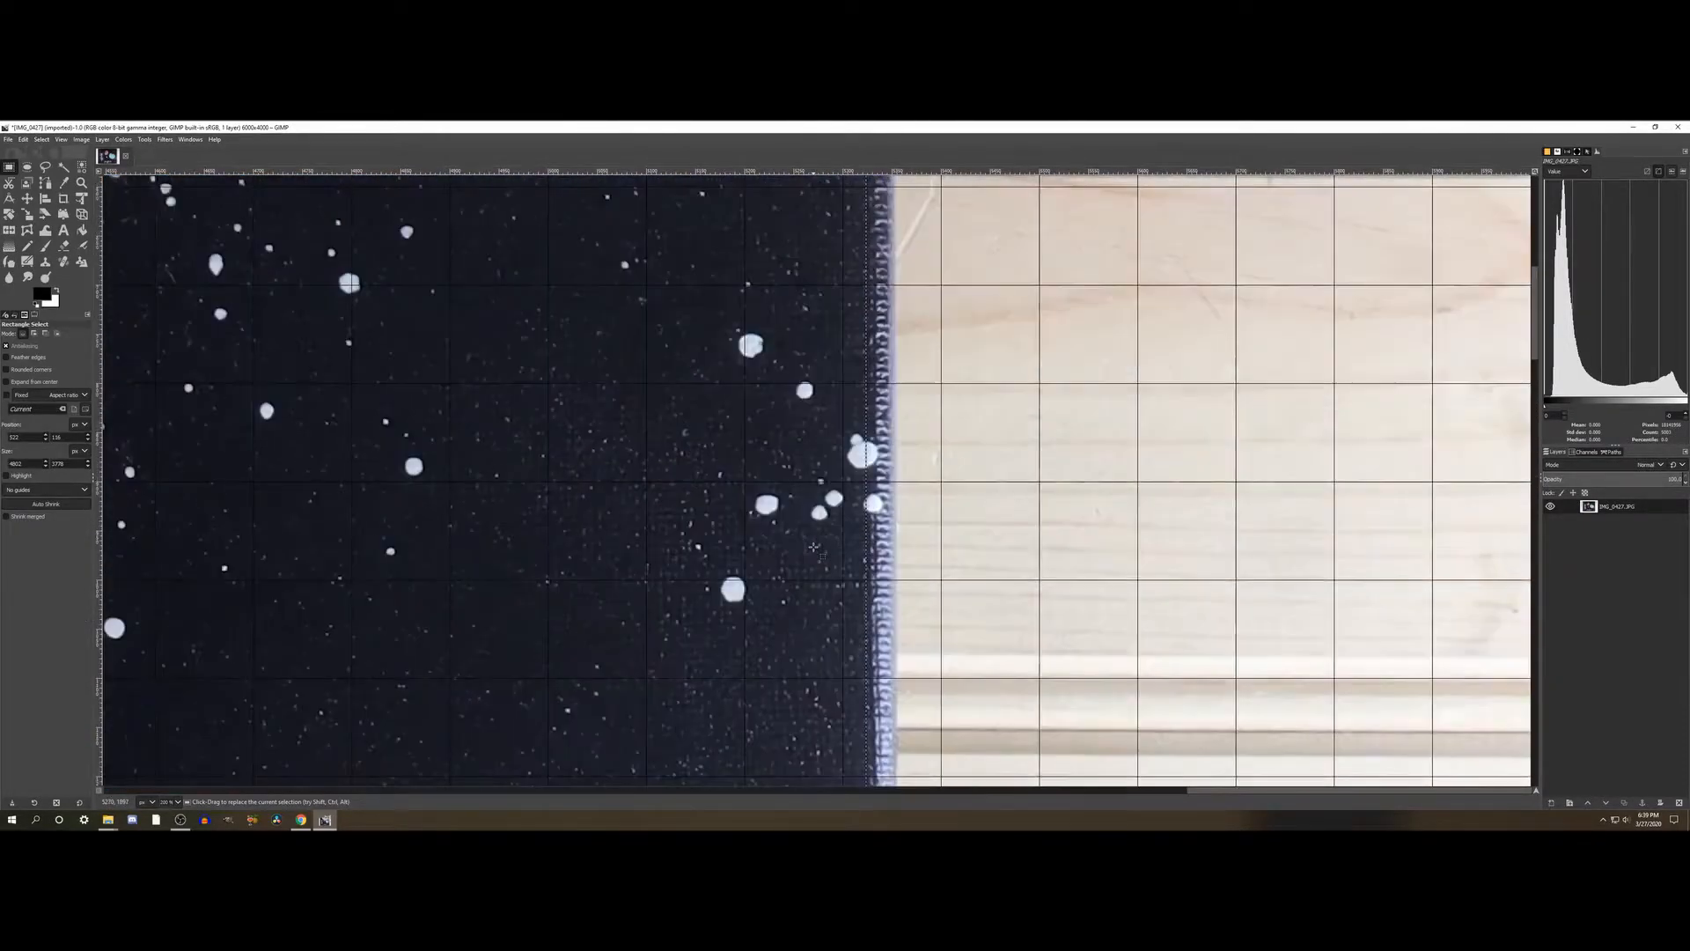
{"action": "scroll", "coordinate": [813, 546], "scroll_direction": "down", "scroll_amount": 9}
{"action": "scroll", "coordinate": [813, 546], "scroll_direction": "down", "scroll_amount": 15}
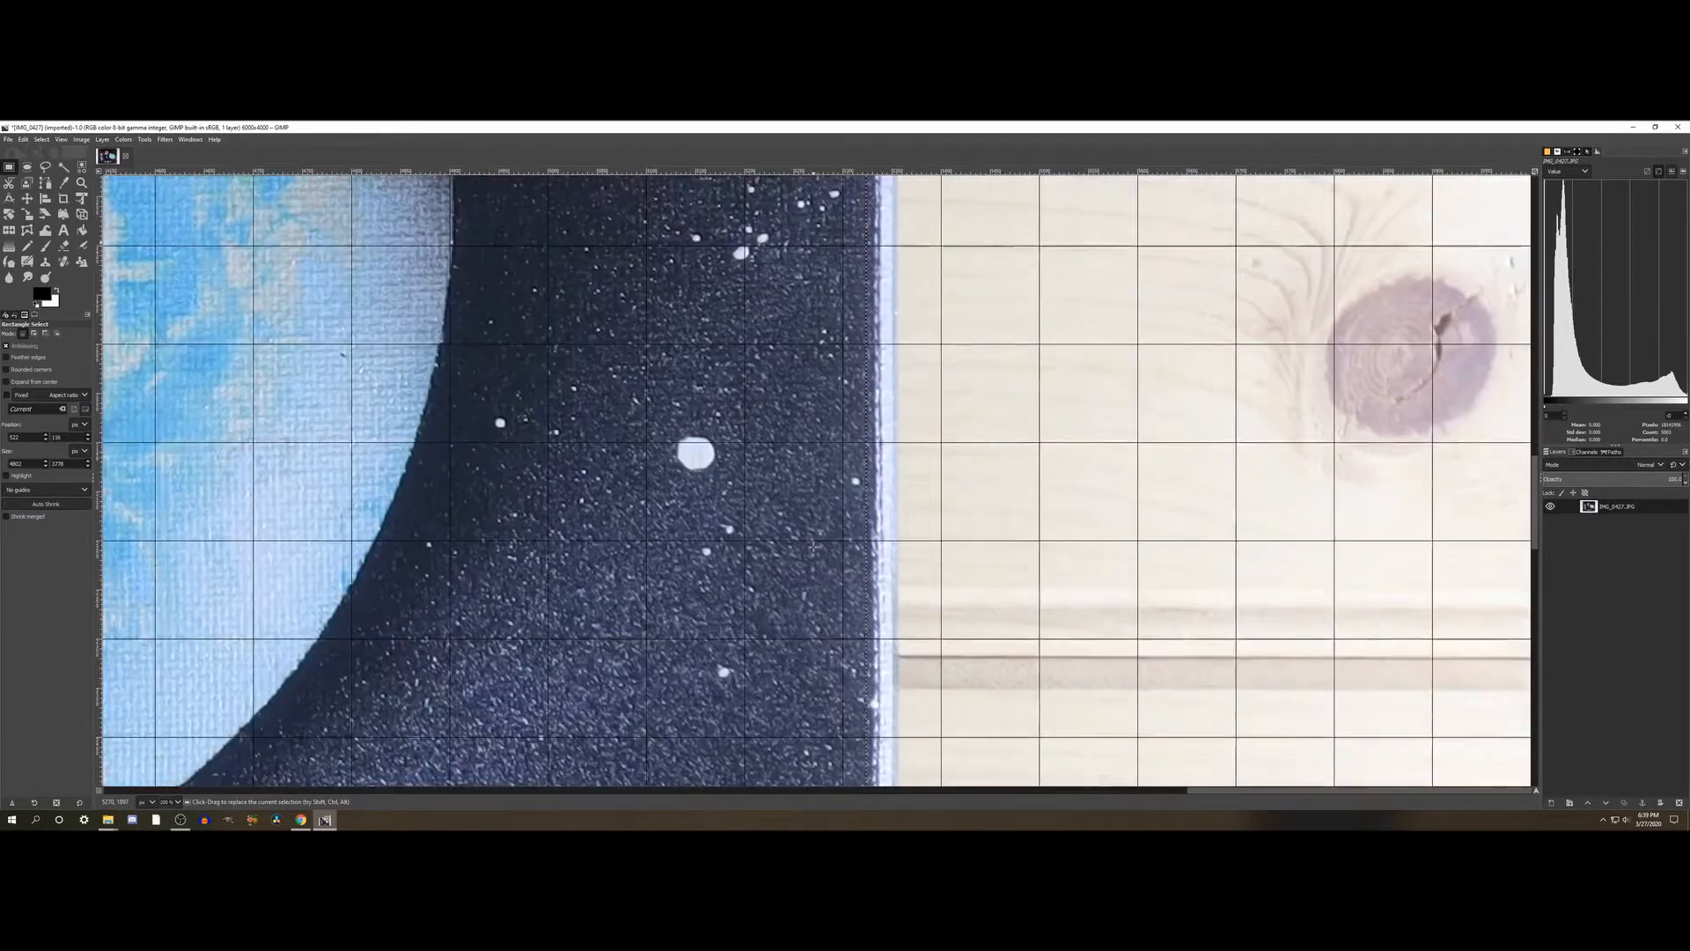
{"action": "scroll", "coordinate": [813, 547], "scroll_direction": "down", "scroll_amount": 6}
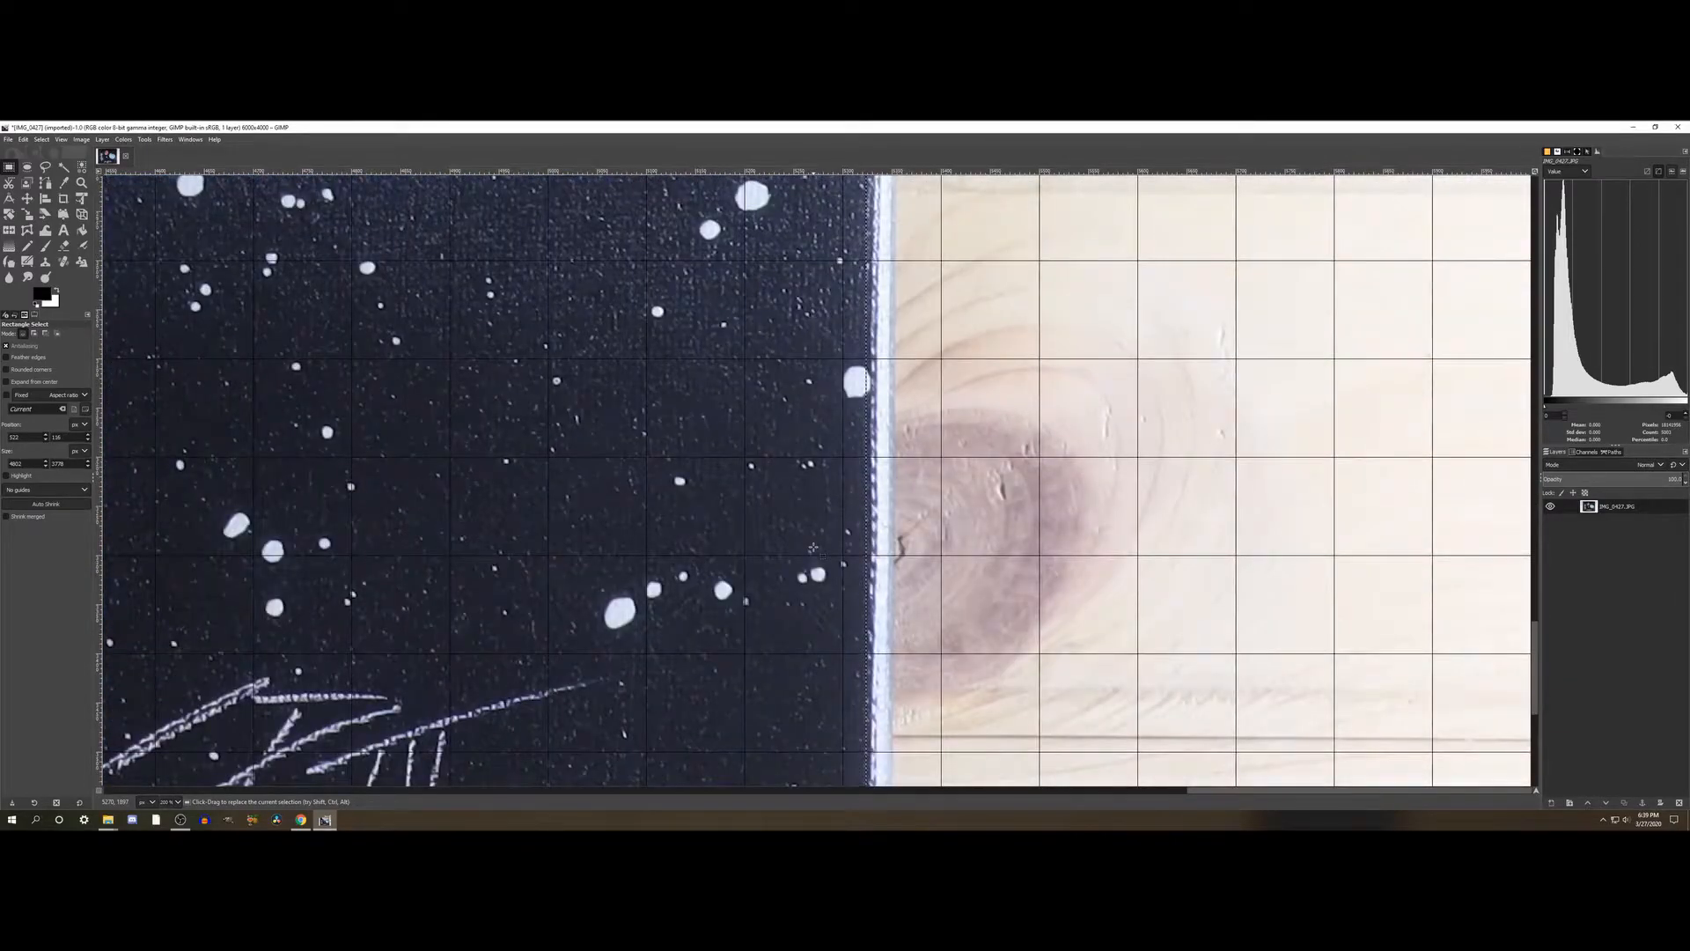
{"action": "scroll", "coordinate": [814, 547], "scroll_direction": "up", "scroll_amount": 6}
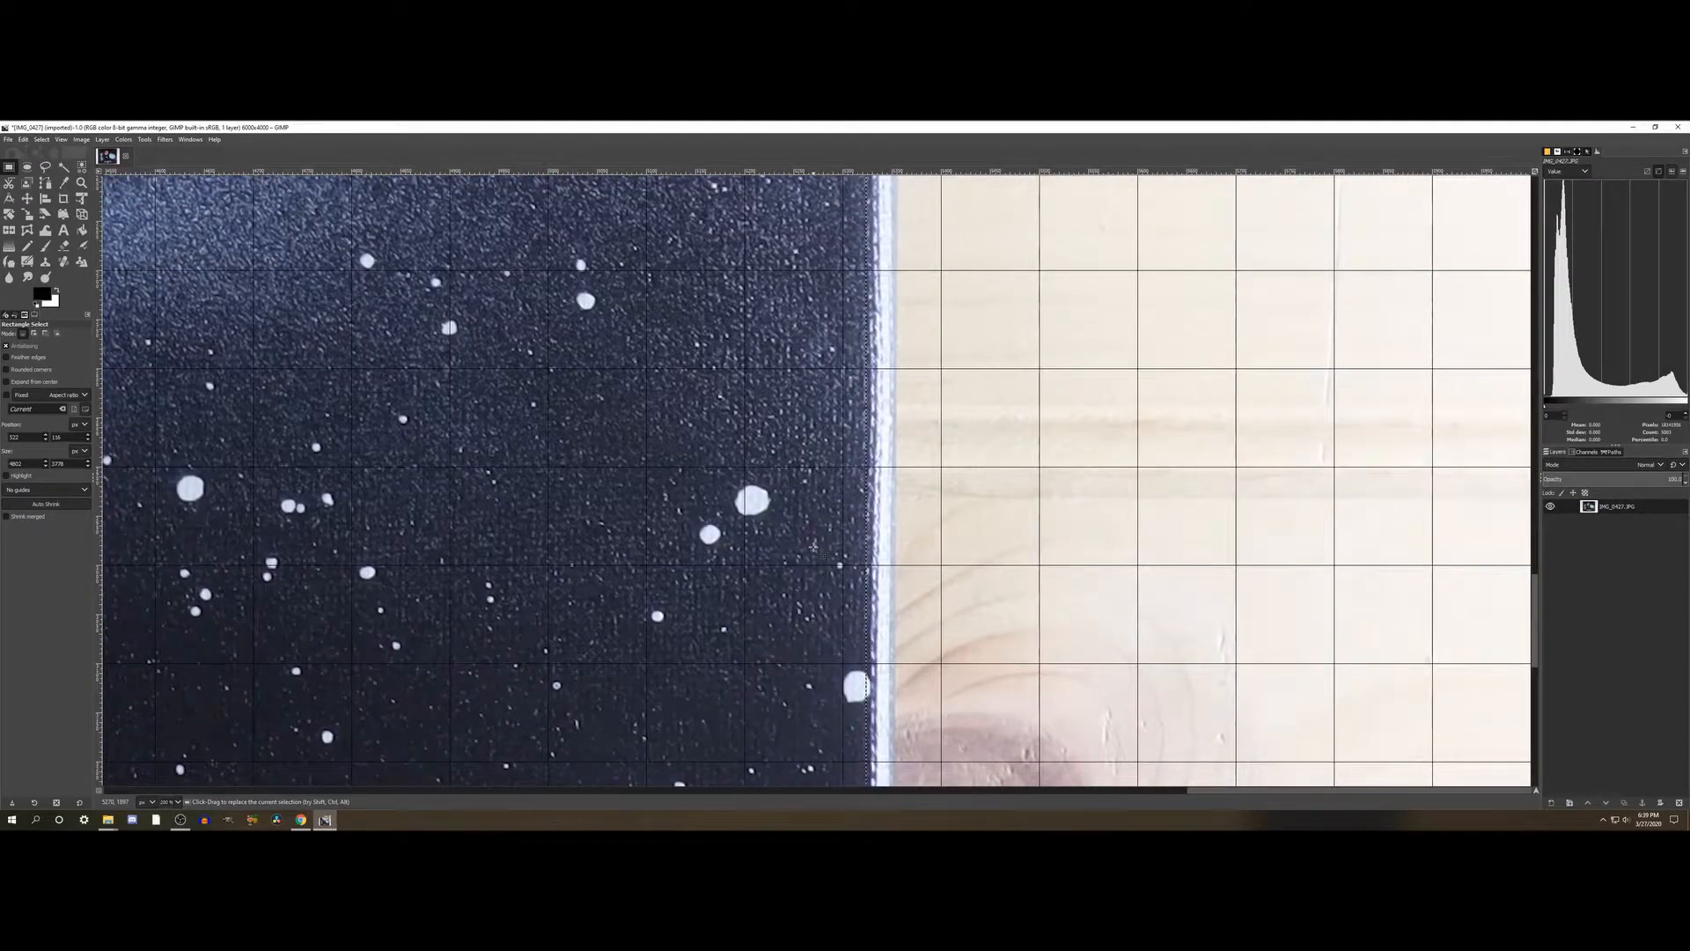
{"action": "scroll", "coordinate": [813, 547], "scroll_direction": "up", "scroll_amount": 10}
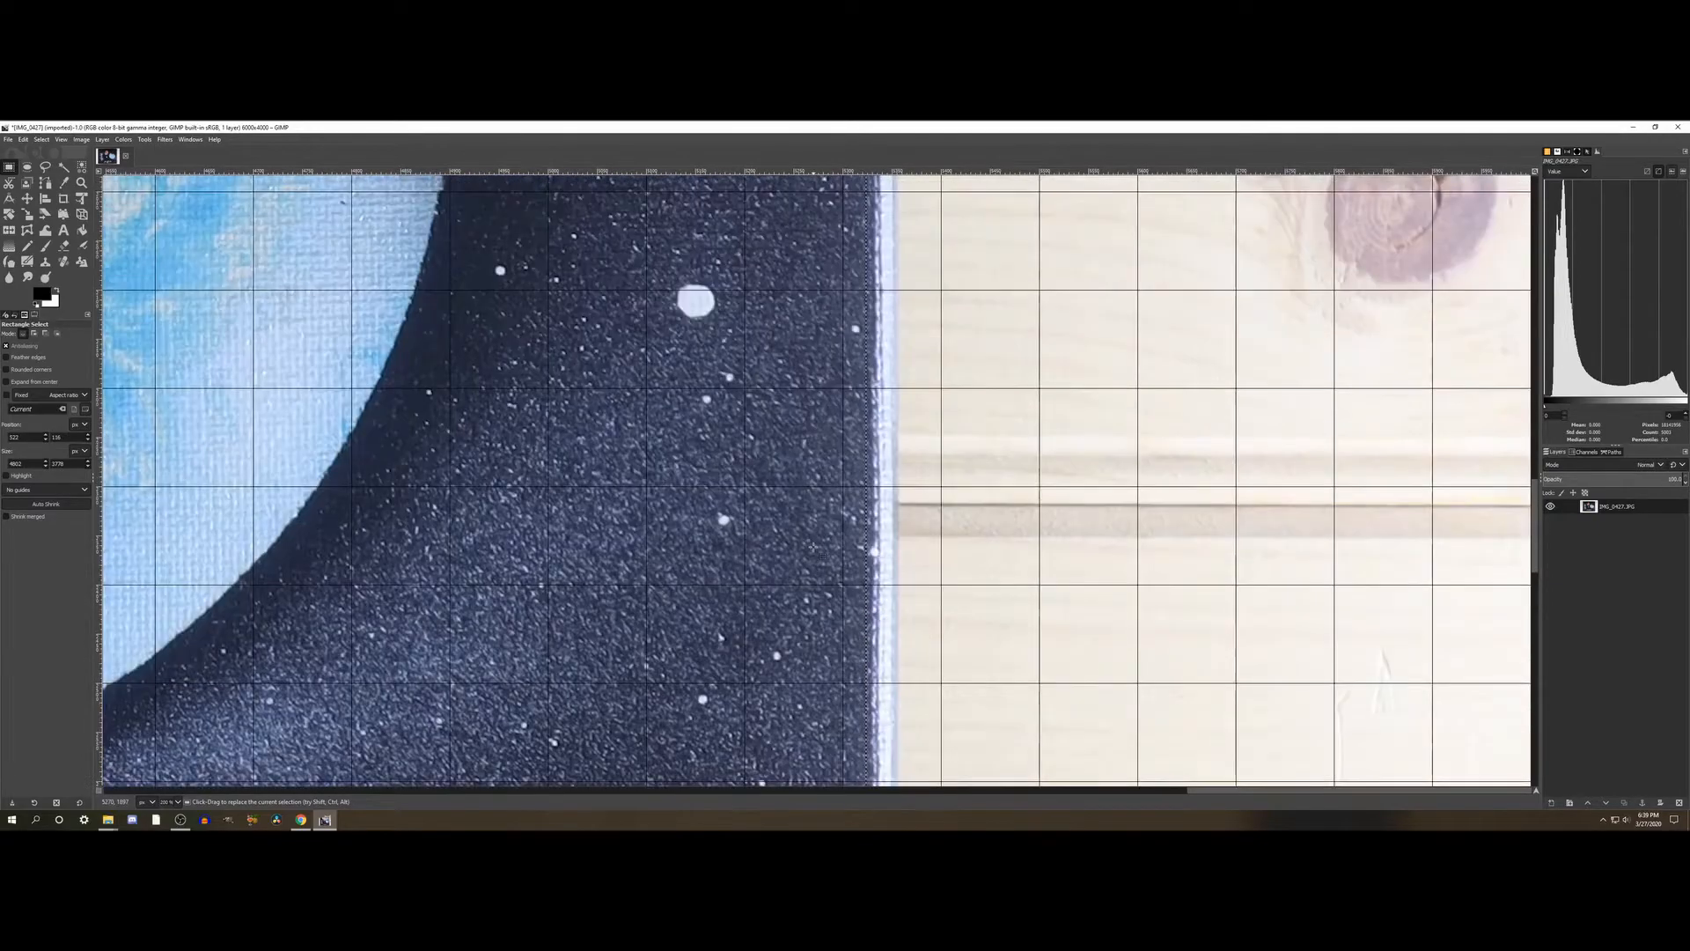
{"action": "scroll", "coordinate": [814, 547], "scroll_direction": "up", "scroll_amount": 12}
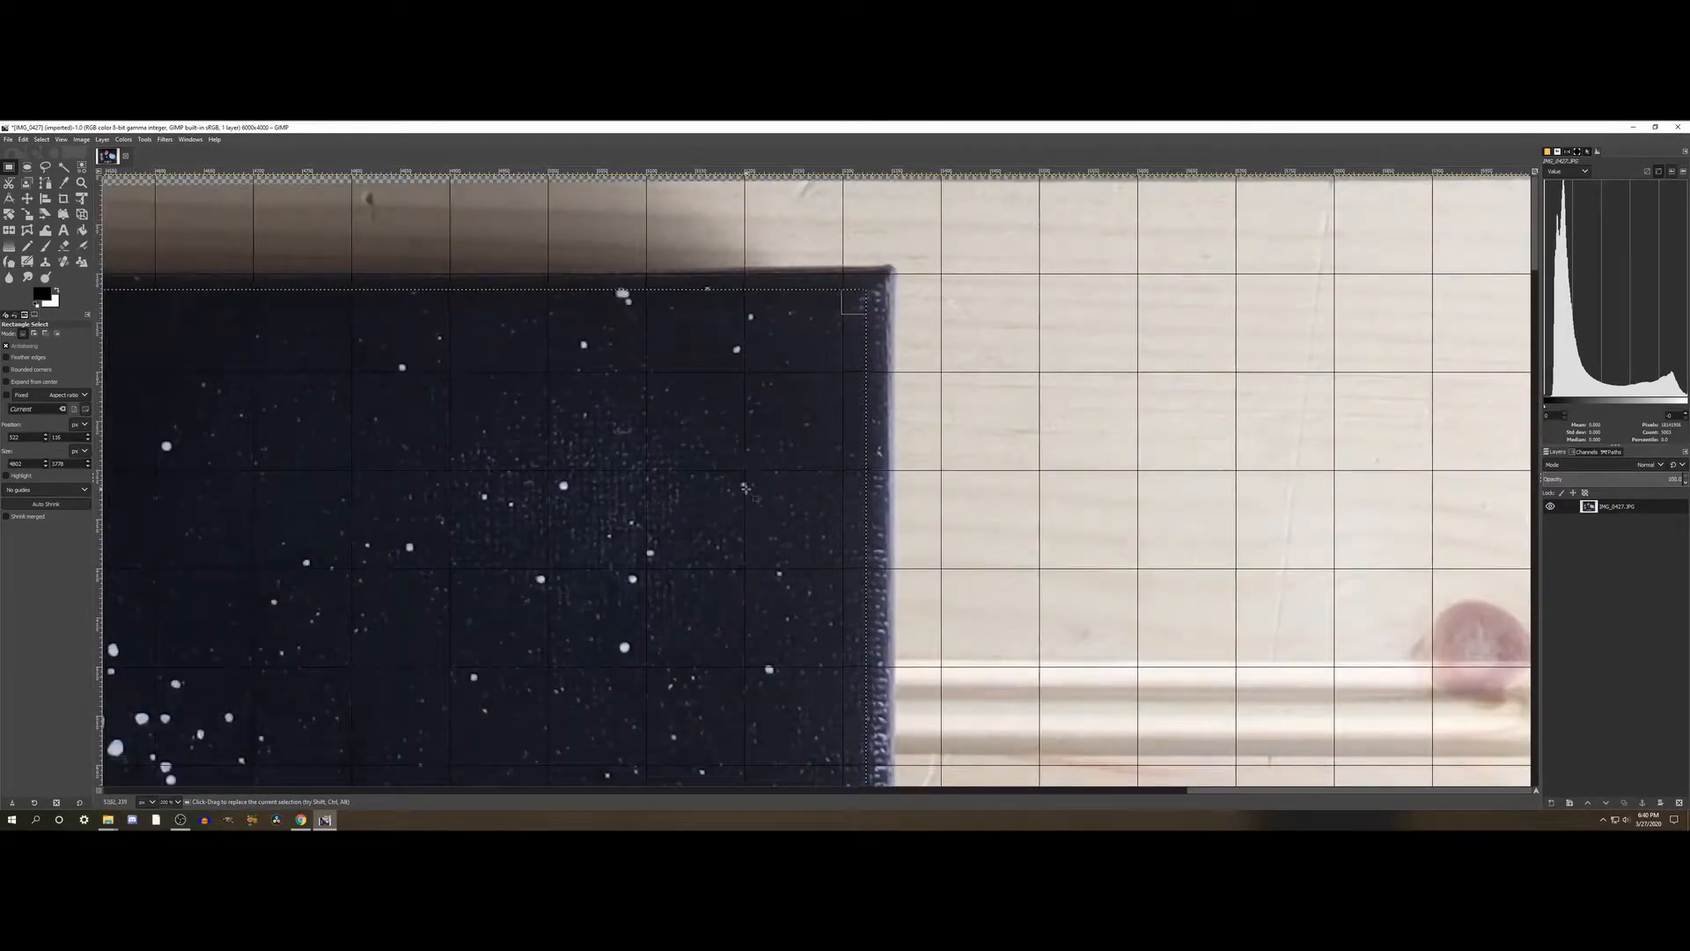
- Move the selection's top edge slightly up toward the painting's upper border, fine-tuning it so it stays inside across the full width
{"action": "scroll", "coordinate": [658, 425], "scroll_direction": "left", "scroll_amount": 10}
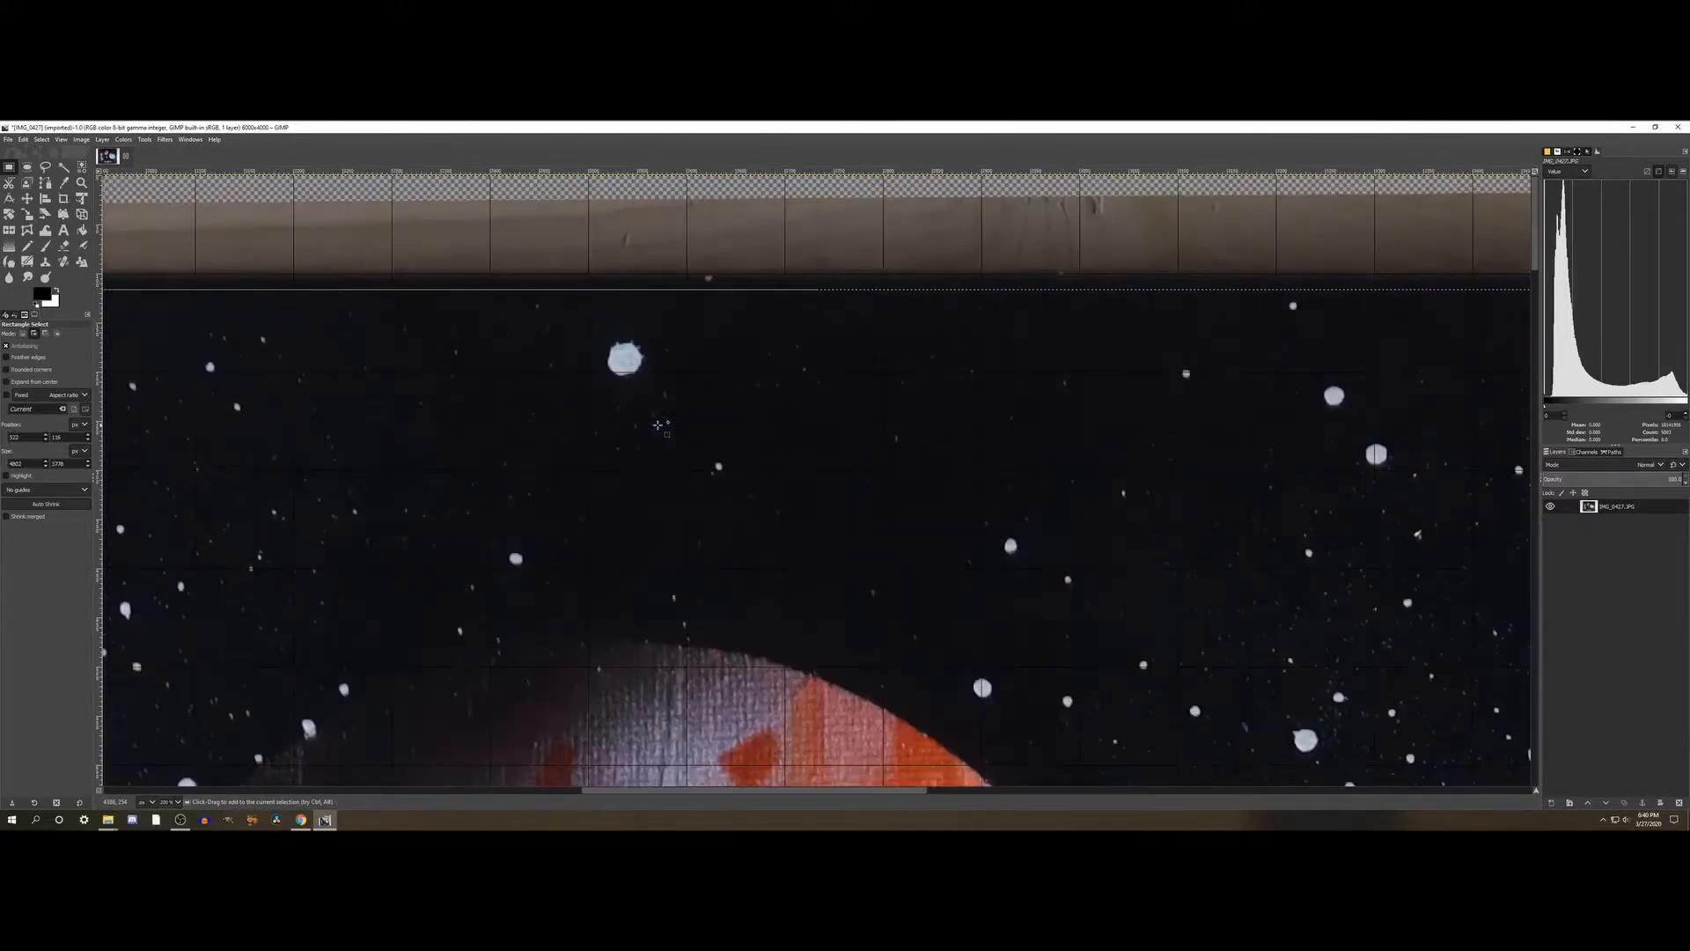
{"action": "scroll", "coordinate": [659, 426], "scroll_direction": "left", "scroll_amount": 10}
{"action": "scroll", "coordinate": [658, 425], "scroll_direction": "right", "scroll_amount": 3}
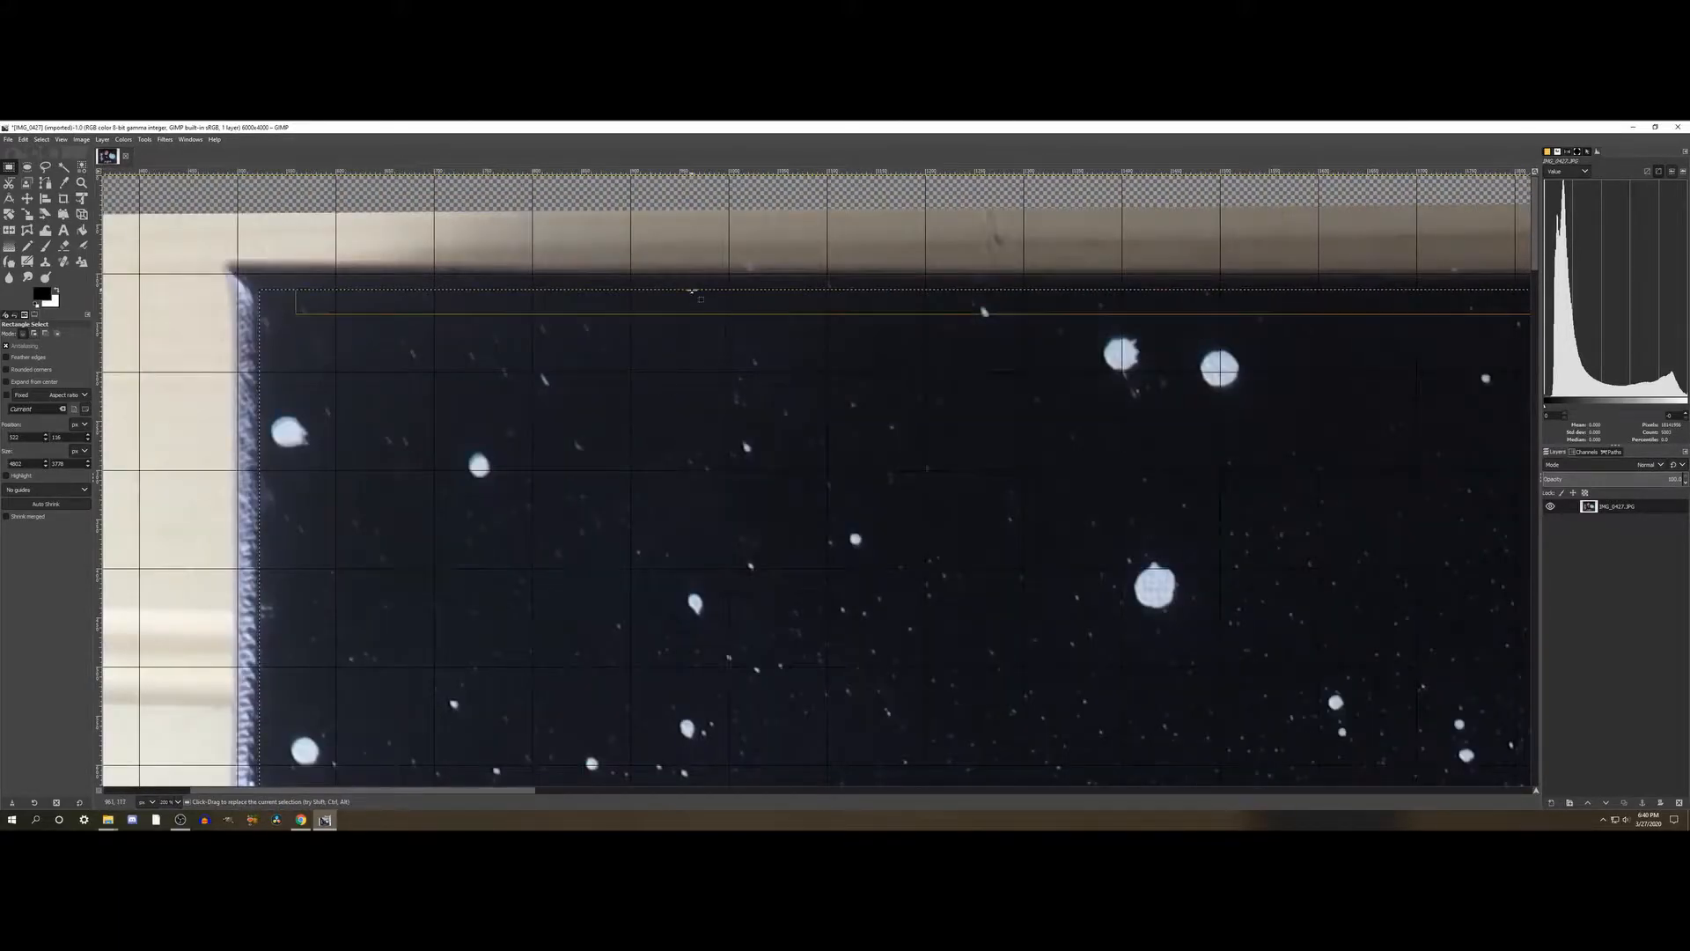
{"action": "left_click_drag", "start_coordinate": [735, 301], "coordinate": [736, 292]}
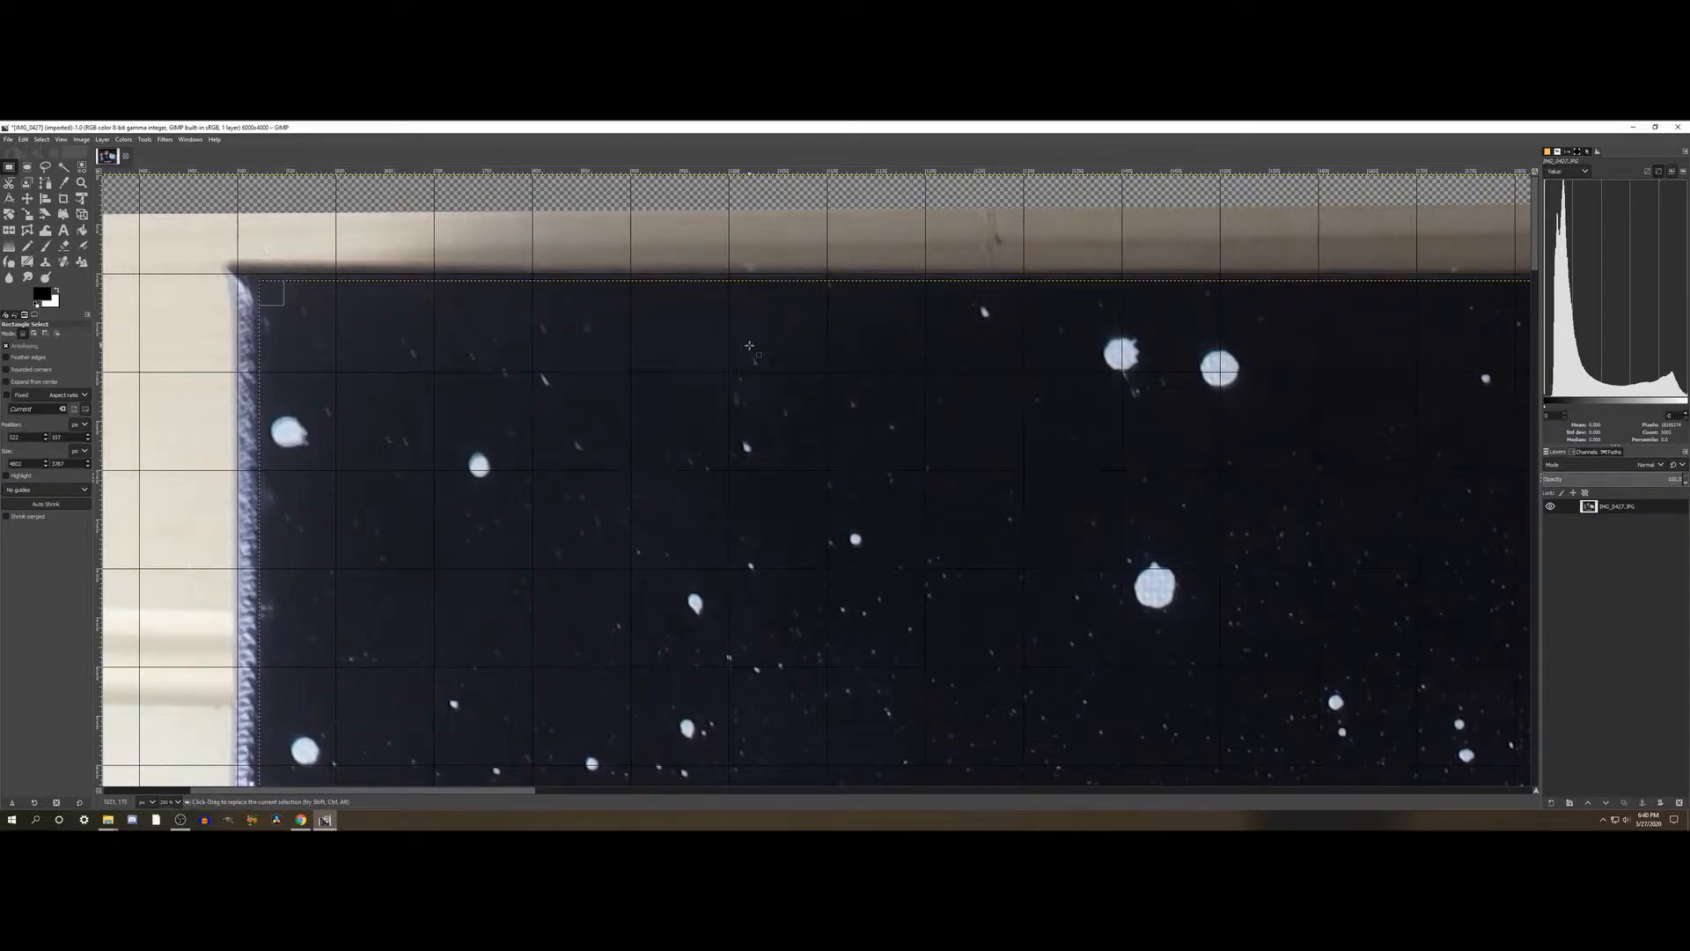
{"action": "scroll", "coordinate": [750, 342], "scroll_direction": "right", "scroll_amount": 4}
{"action": "scroll", "coordinate": [749, 343], "scroll_direction": "right", "scroll_amount": 6}
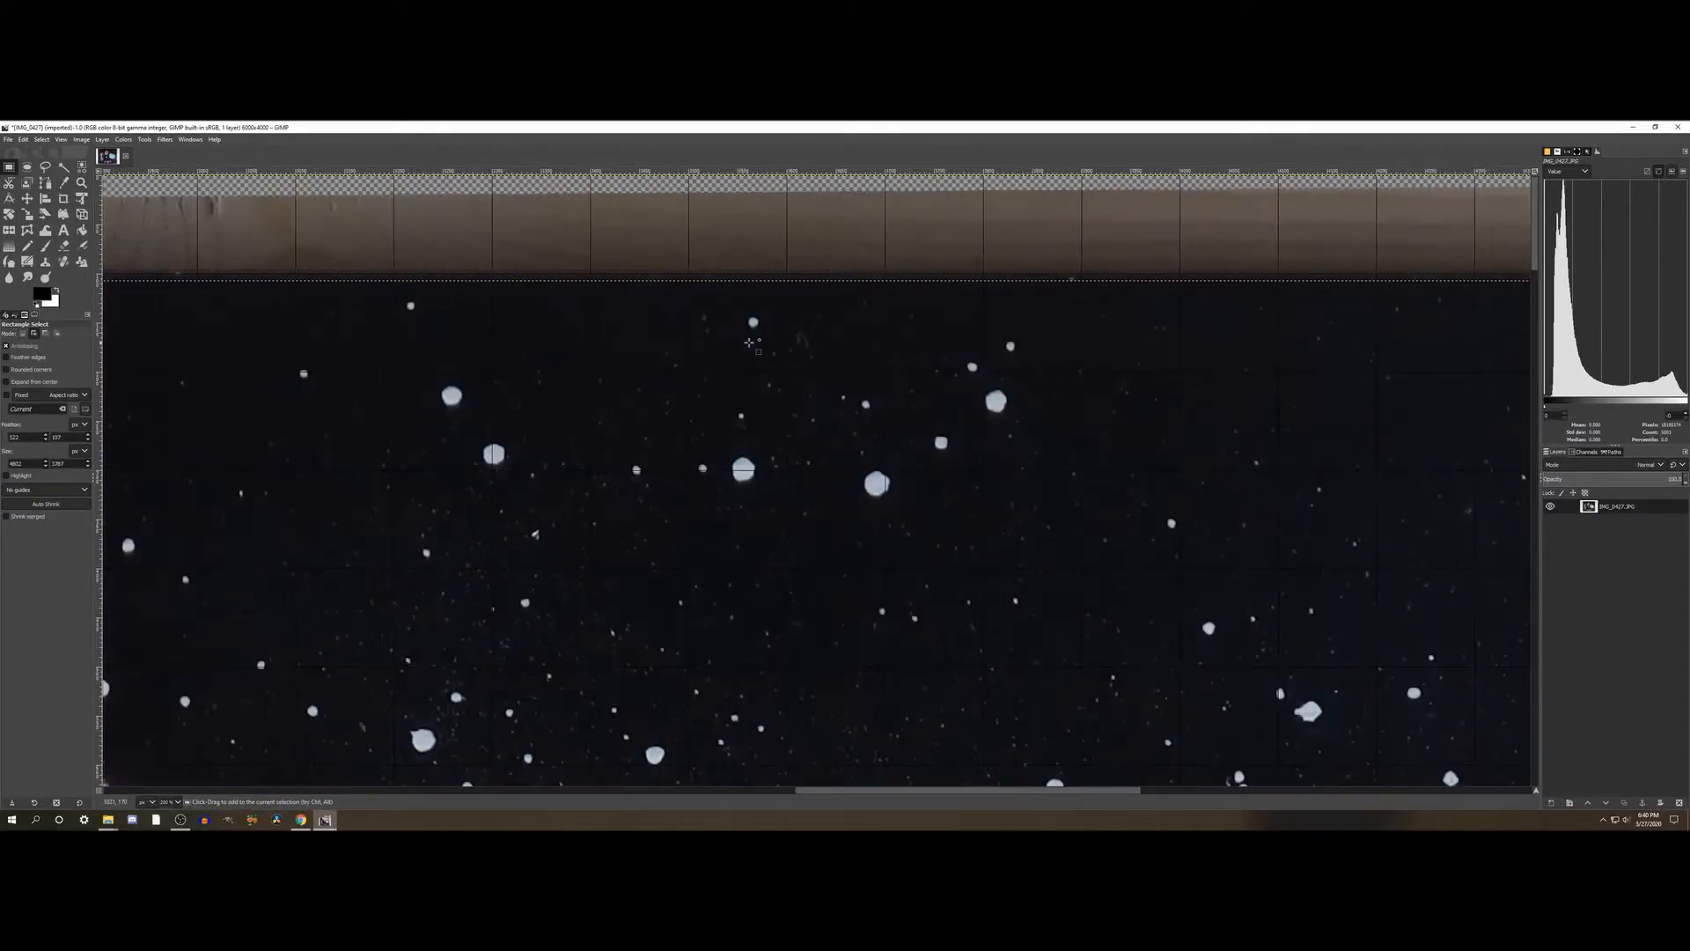
{"action": "left_click_drag", "start_coordinate": [768, 302], "coordinate": [768, 303]}
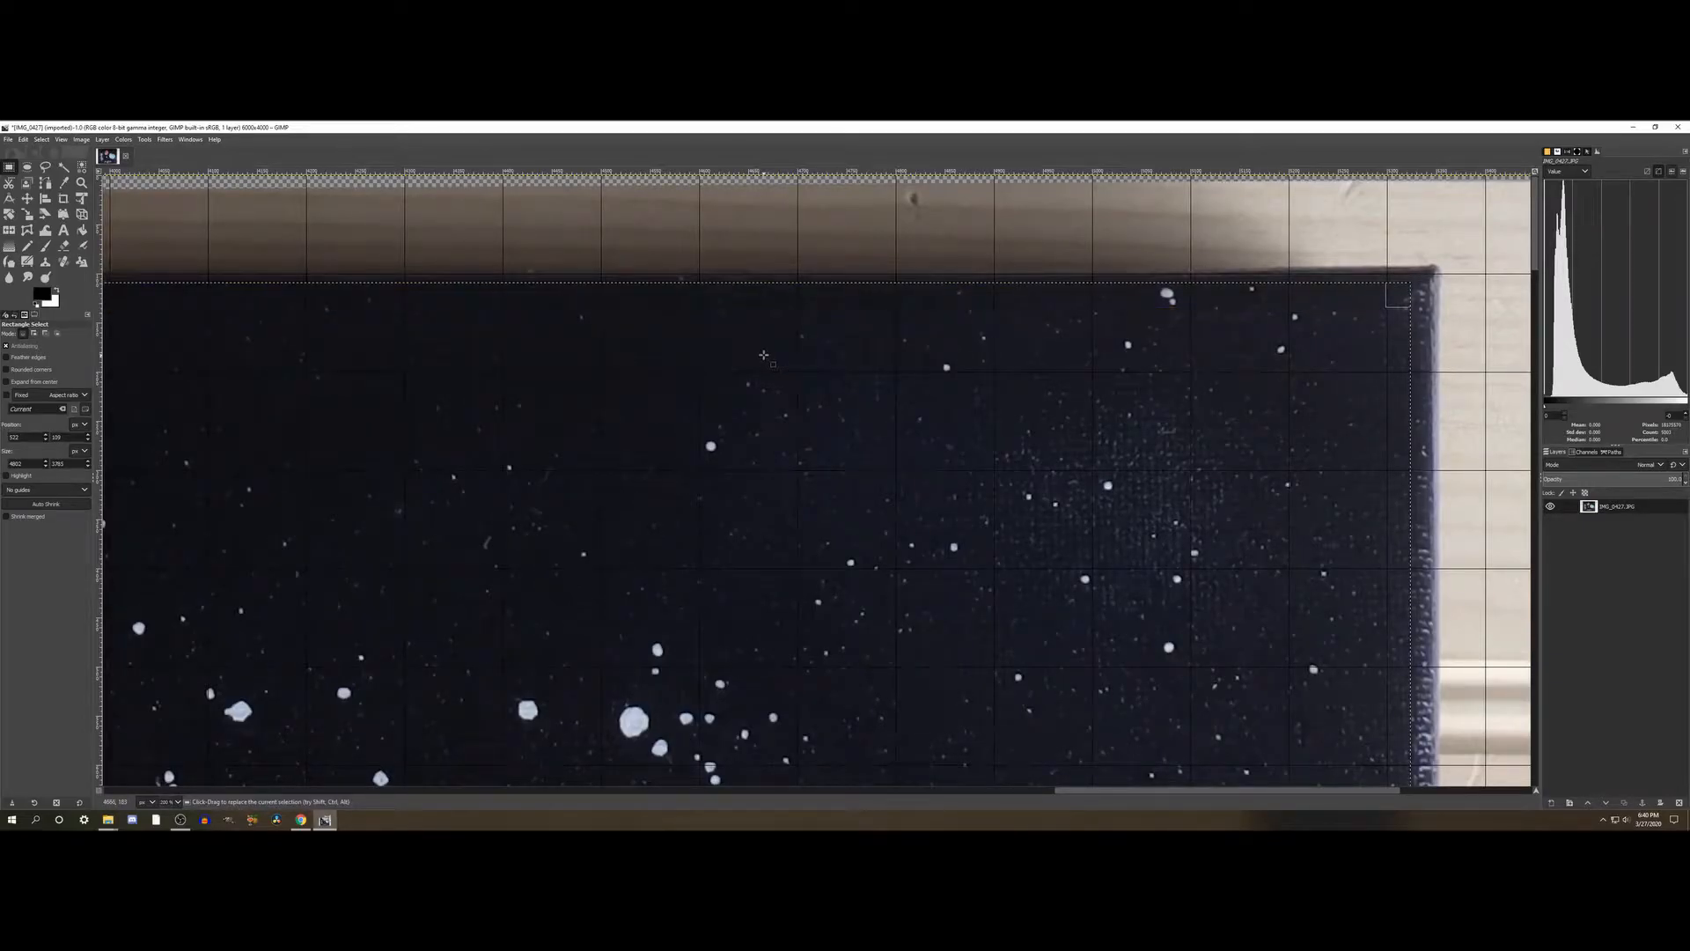
- Crop the image to the rectangular selection around the painting
{"action": "scroll", "coordinate": [764, 361], "scroll_direction": "down", "scroll_amount": 3}
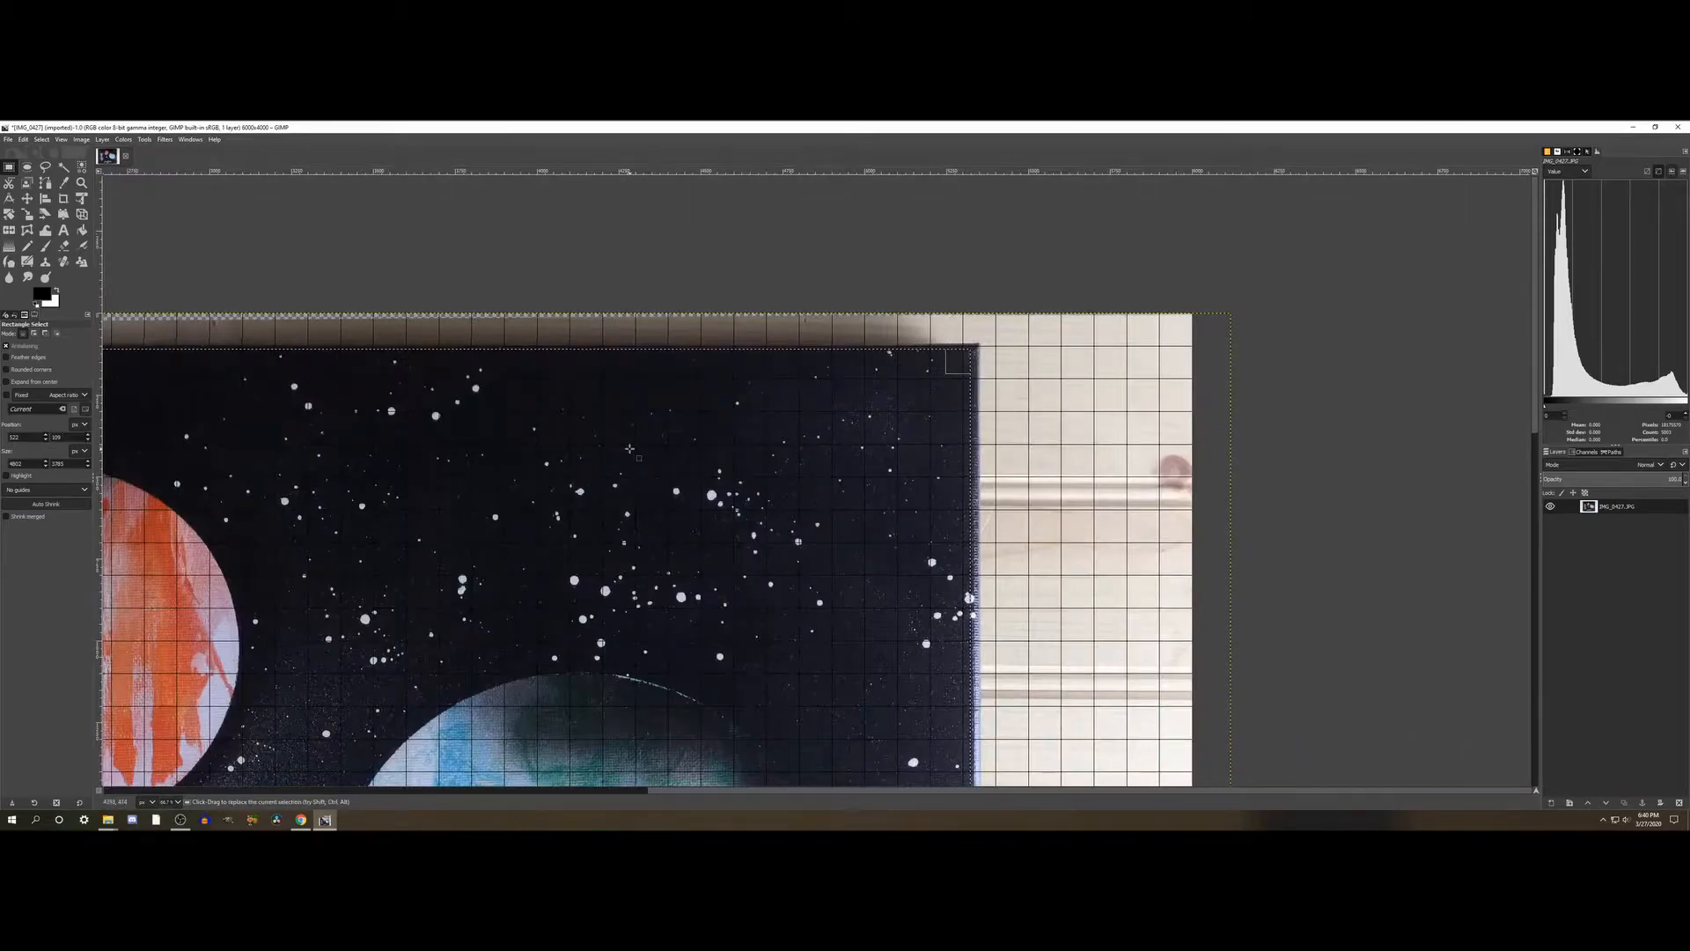
{"action": "scroll", "coordinate": [629, 448], "scroll_direction": "down", "scroll_amount": 5}
{"action": "key", "text": "ctrl"}
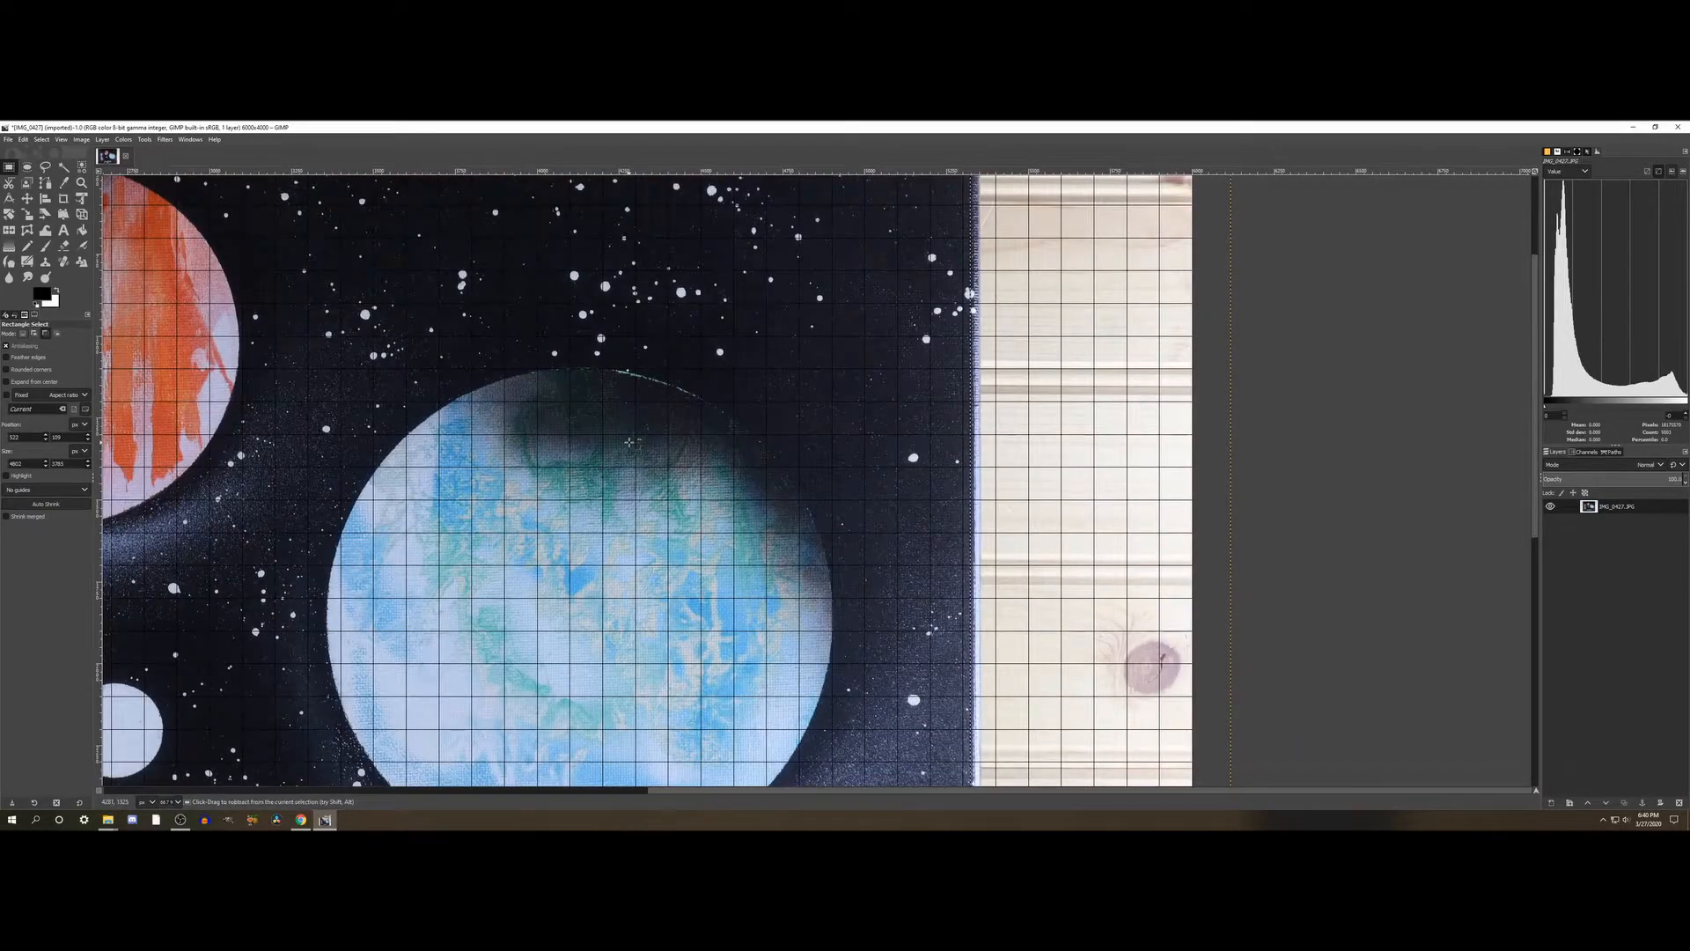
{"action": "scroll", "coordinate": [629, 442], "scroll_direction": "down", "scroll_amount": 2}
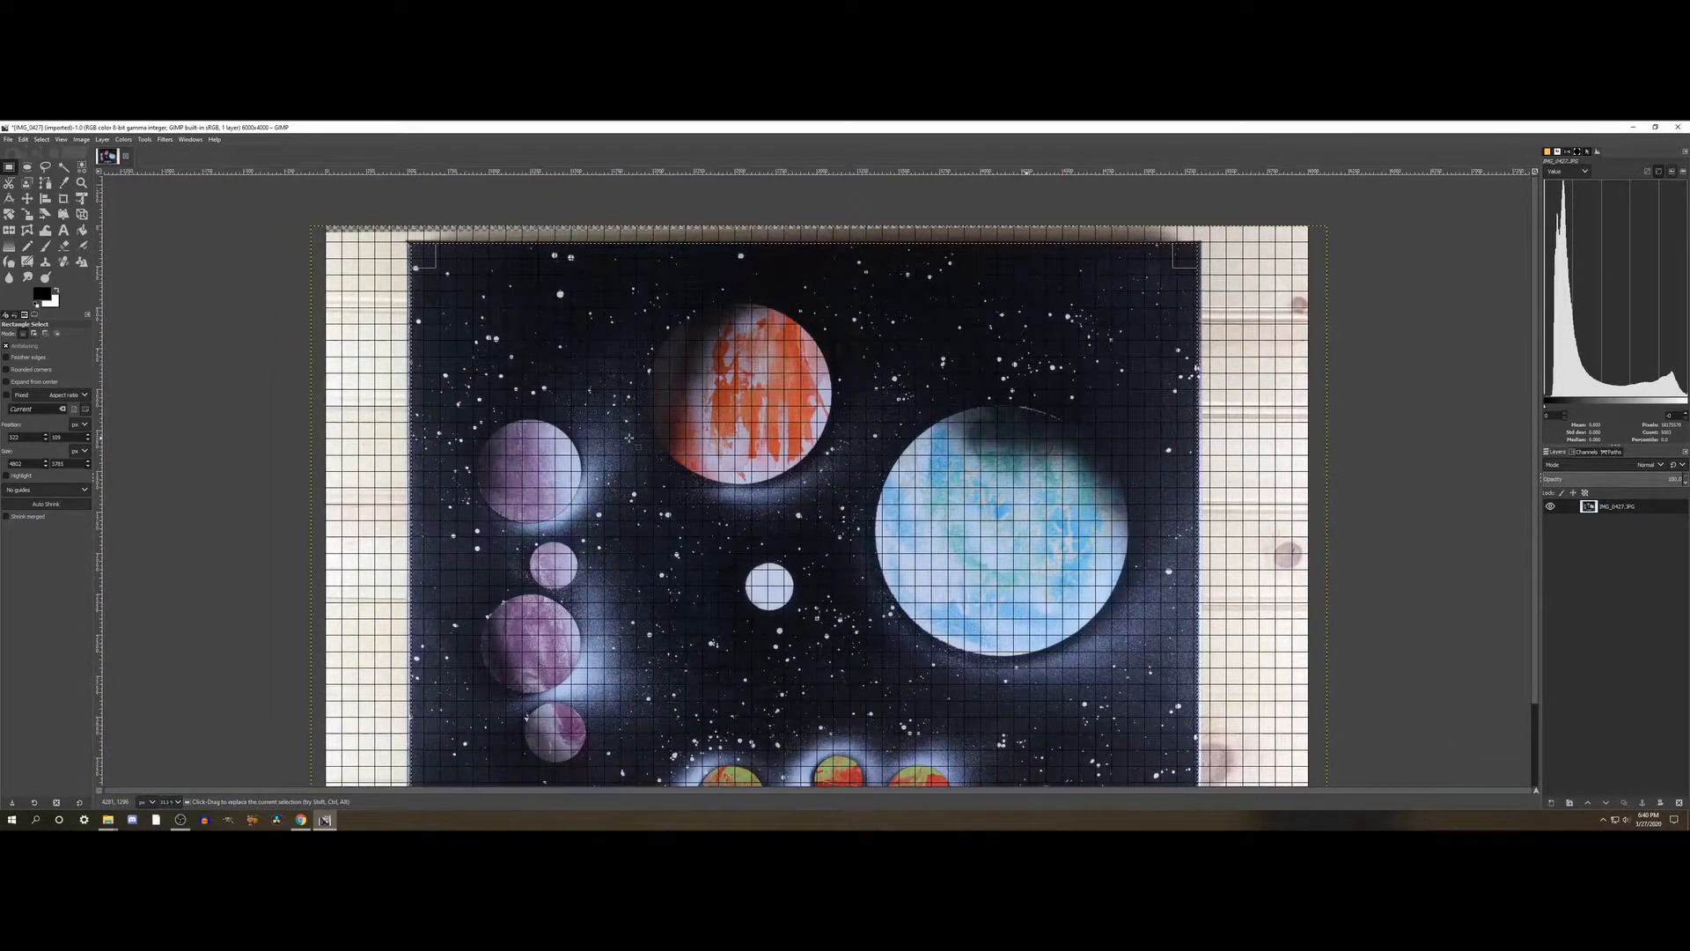
{"action": "scroll", "coordinate": [629, 438], "scroll_direction": "down", "scroll_amount": 1}
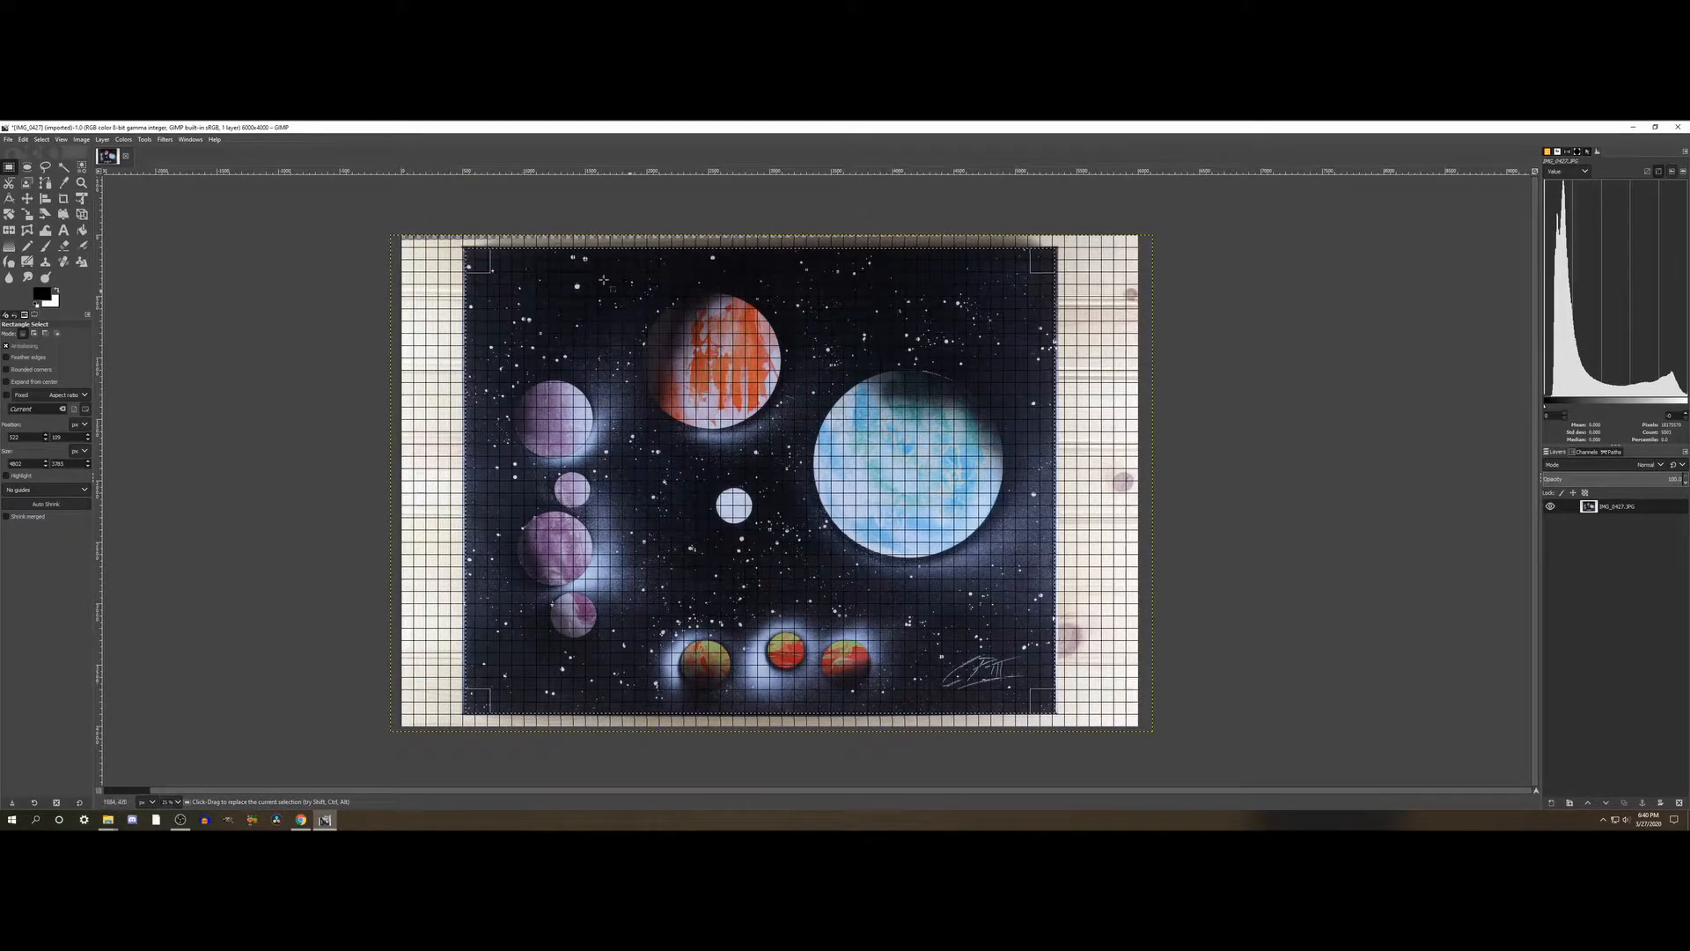
{"action": "left_click", "coordinate": [42, 140]}
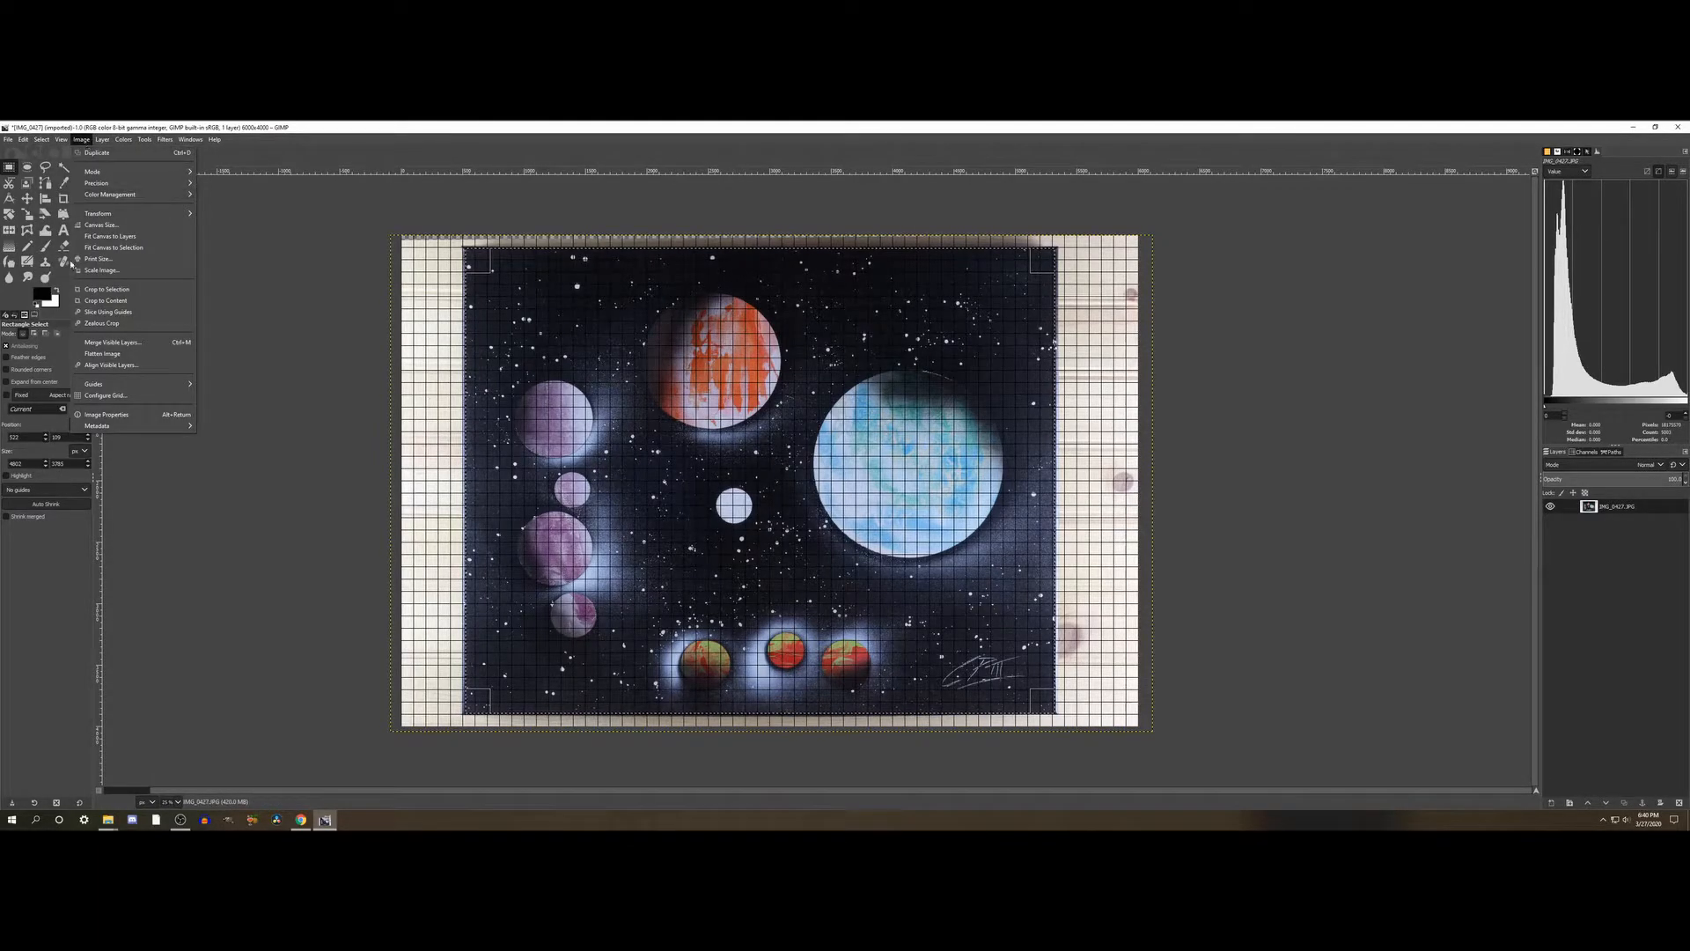
{"action": "left_click", "coordinate": [119, 291]}
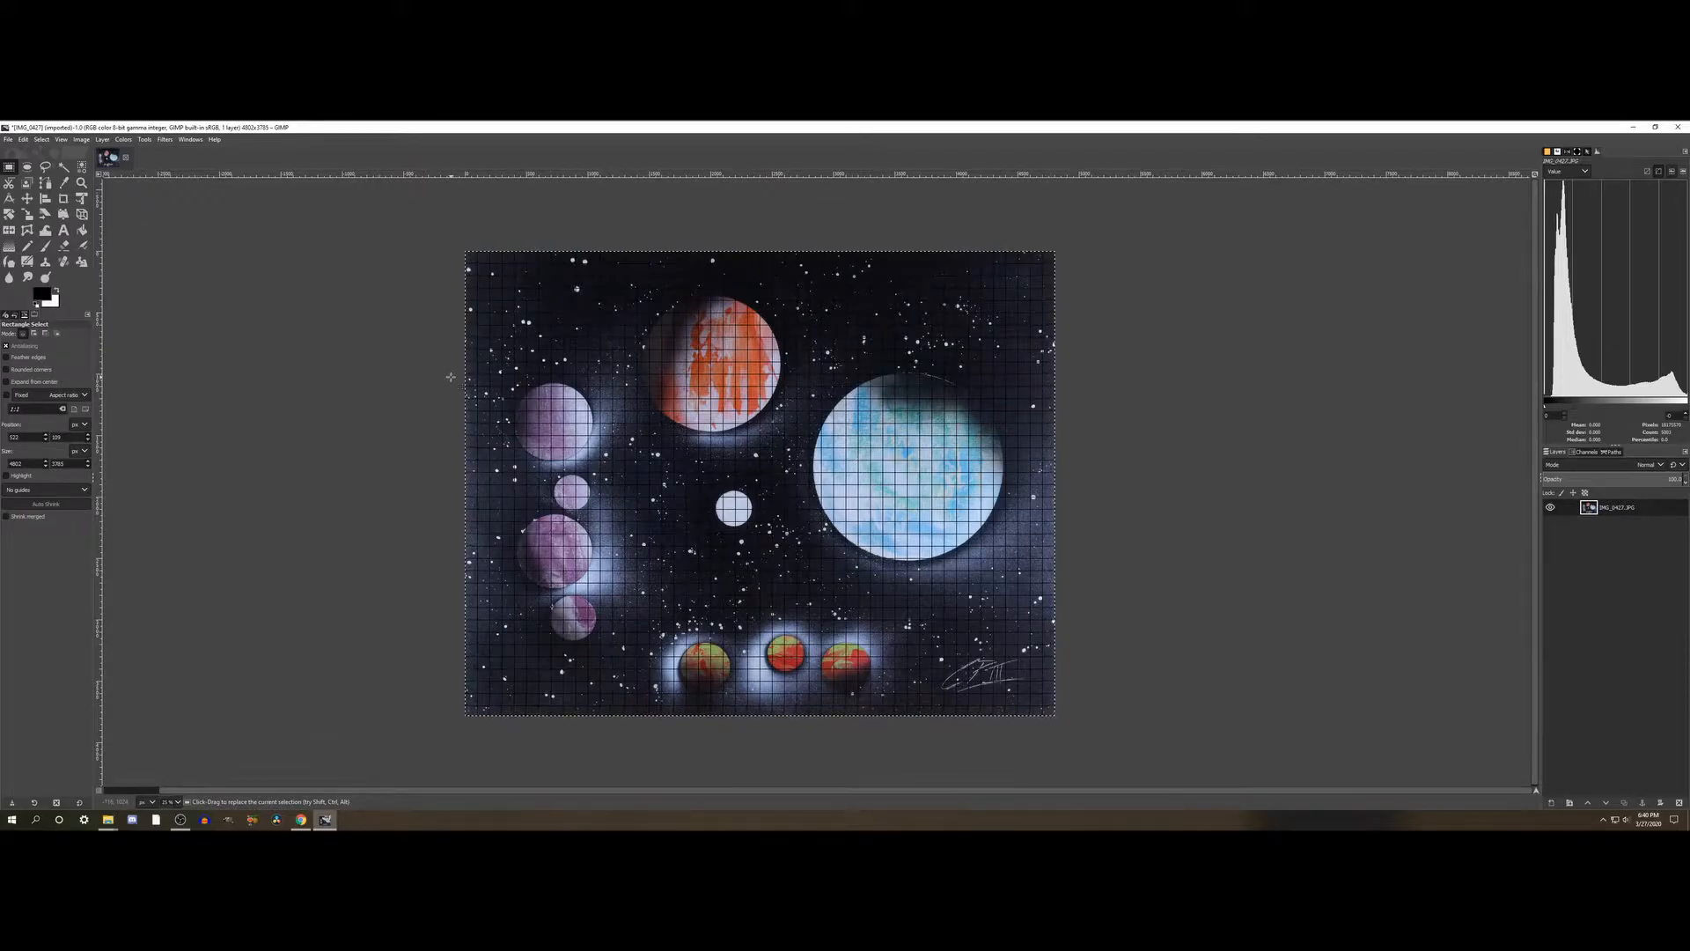
- Turn off the grid display over the cropped painting
{"action": "left_click", "coordinate": [41, 140]}
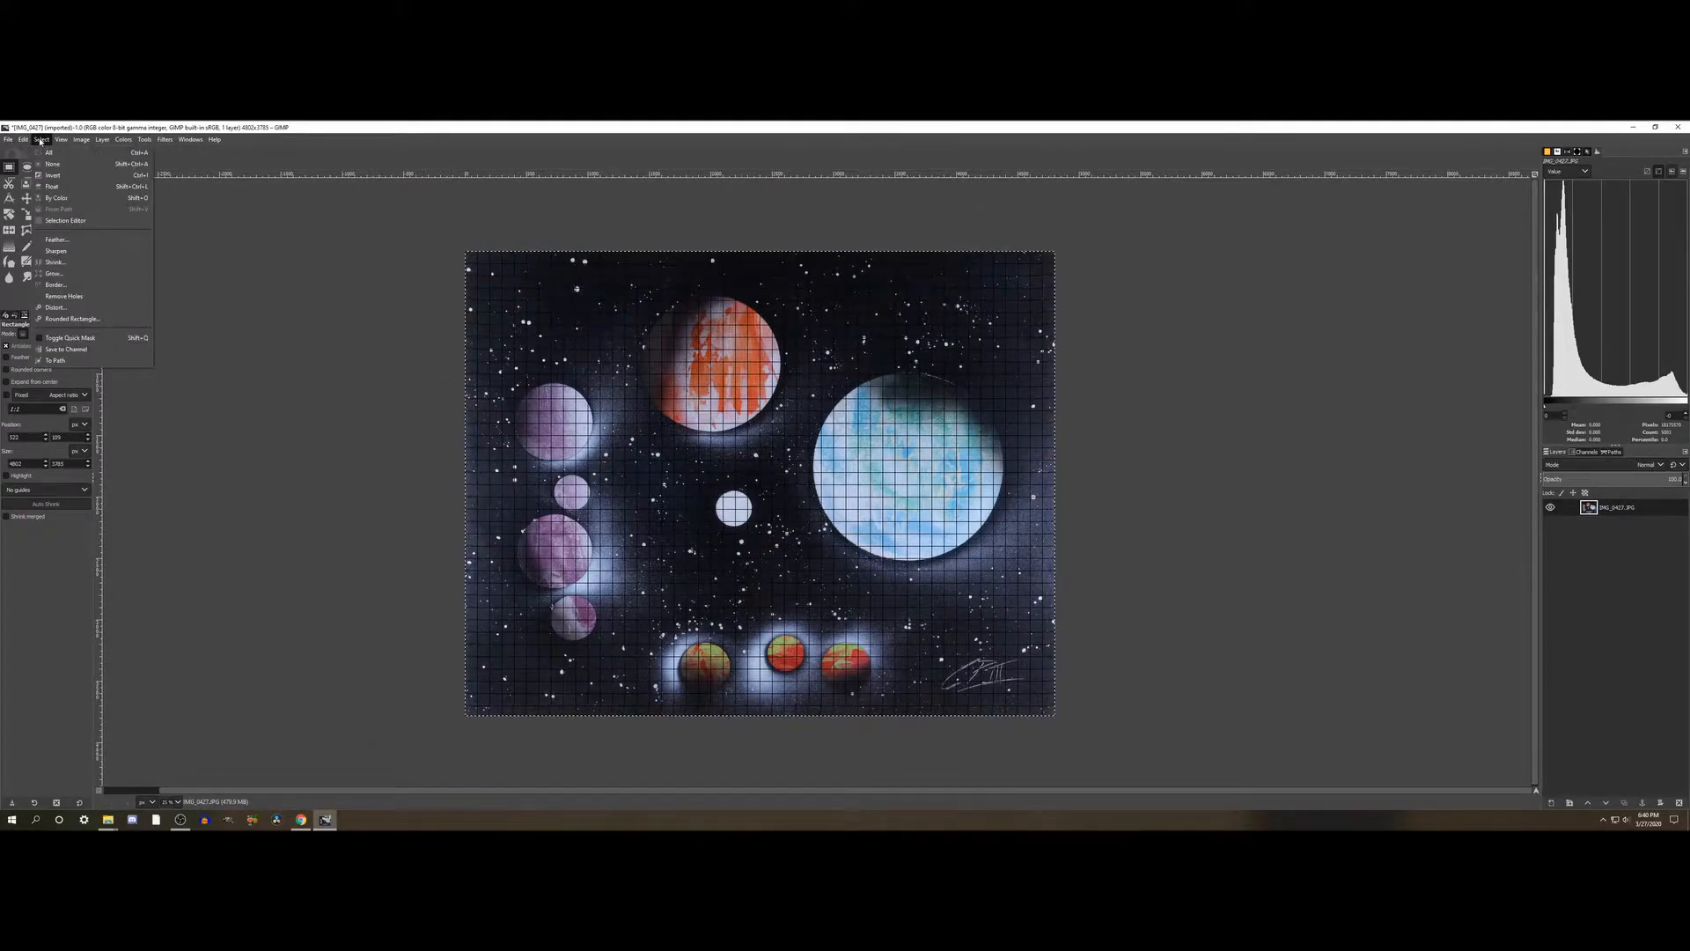
{"action": "mouse_move", "coordinate": [59, 142]}
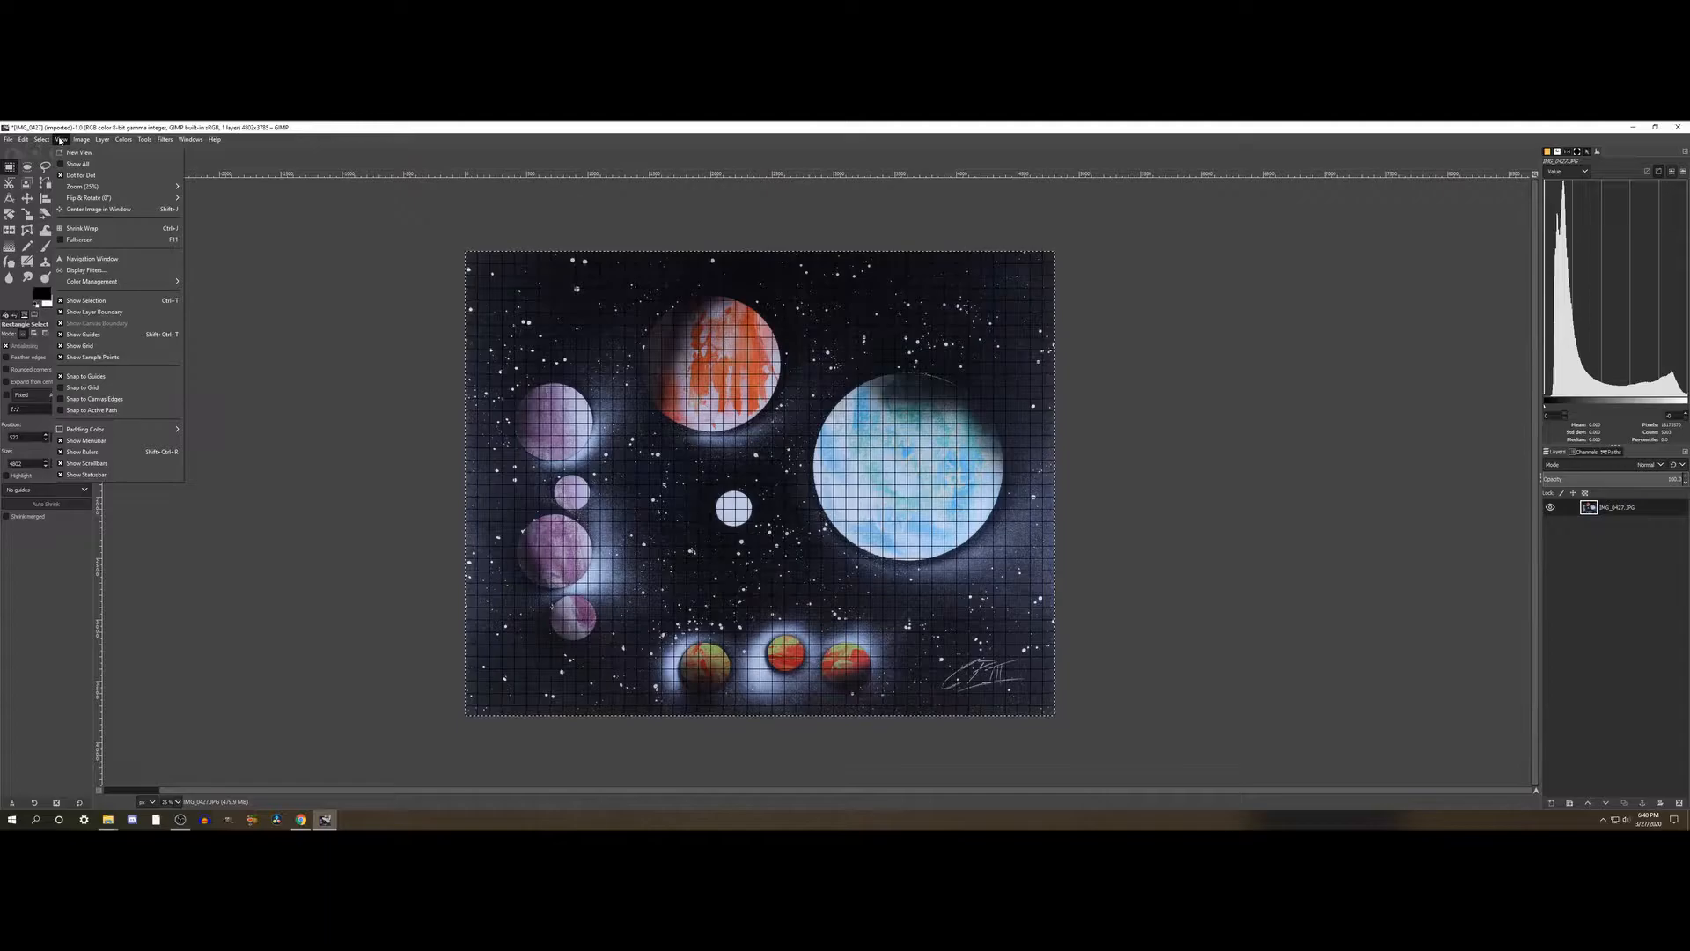
{"action": "left_click", "coordinate": [73, 346]}
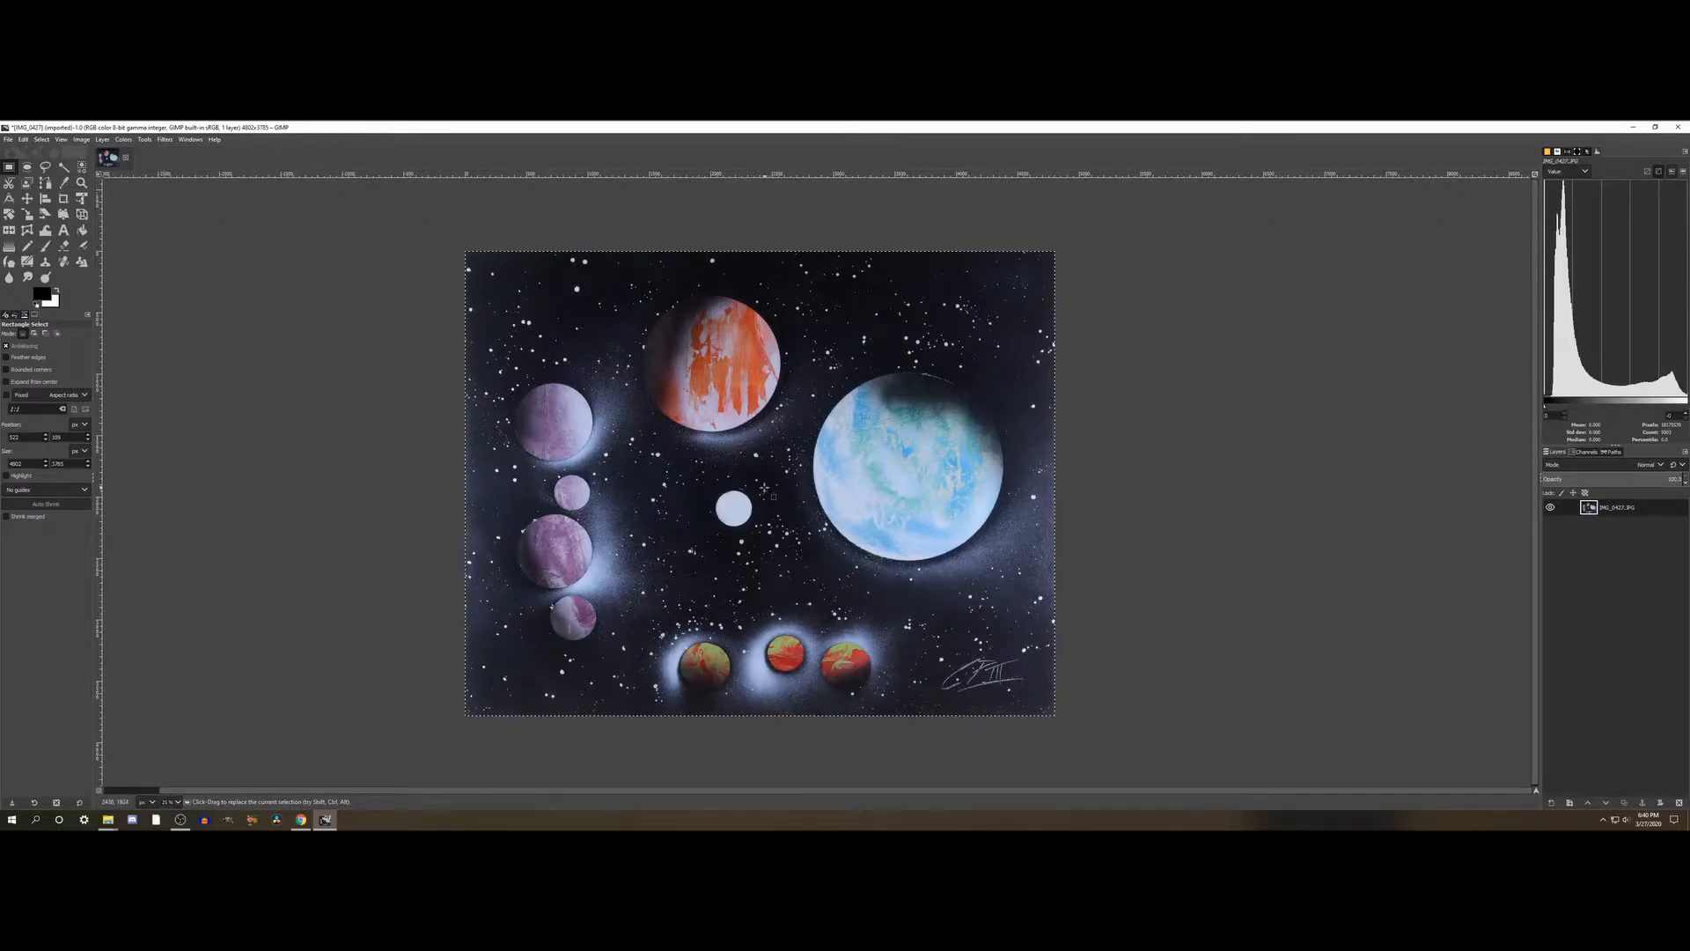
- Start saving the image and choose the Gimp Projects folder in Documents as the location
{"action": "left_click", "coordinate": [7, 143]}
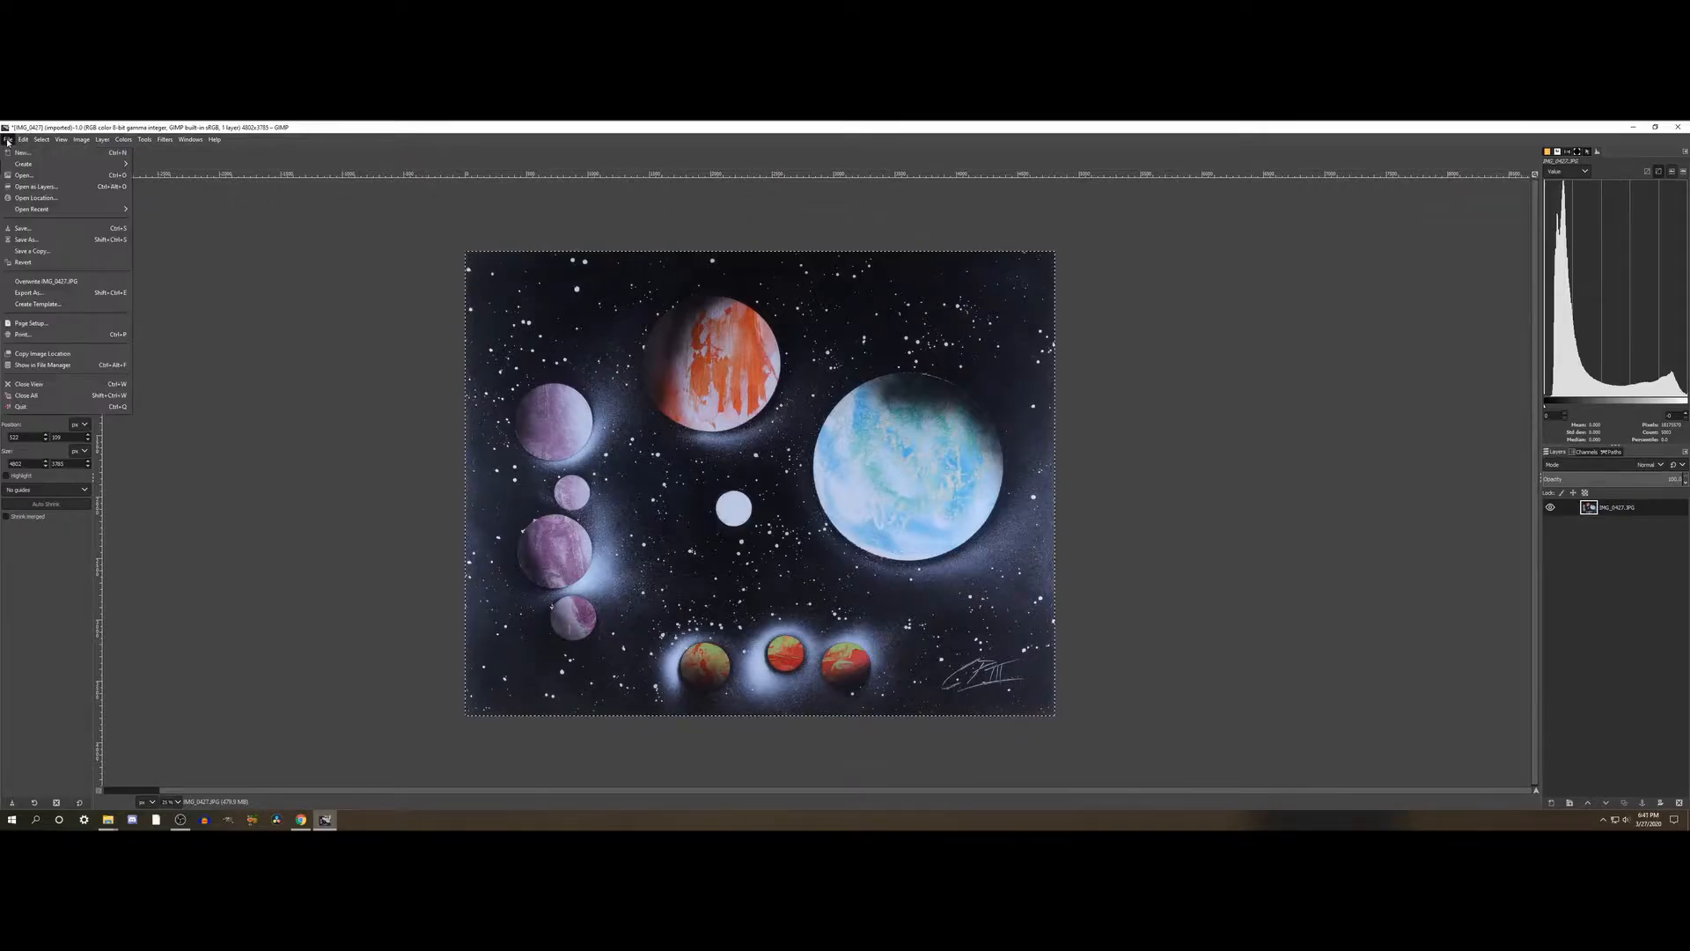
{"action": "left_click", "coordinate": [36, 231]}
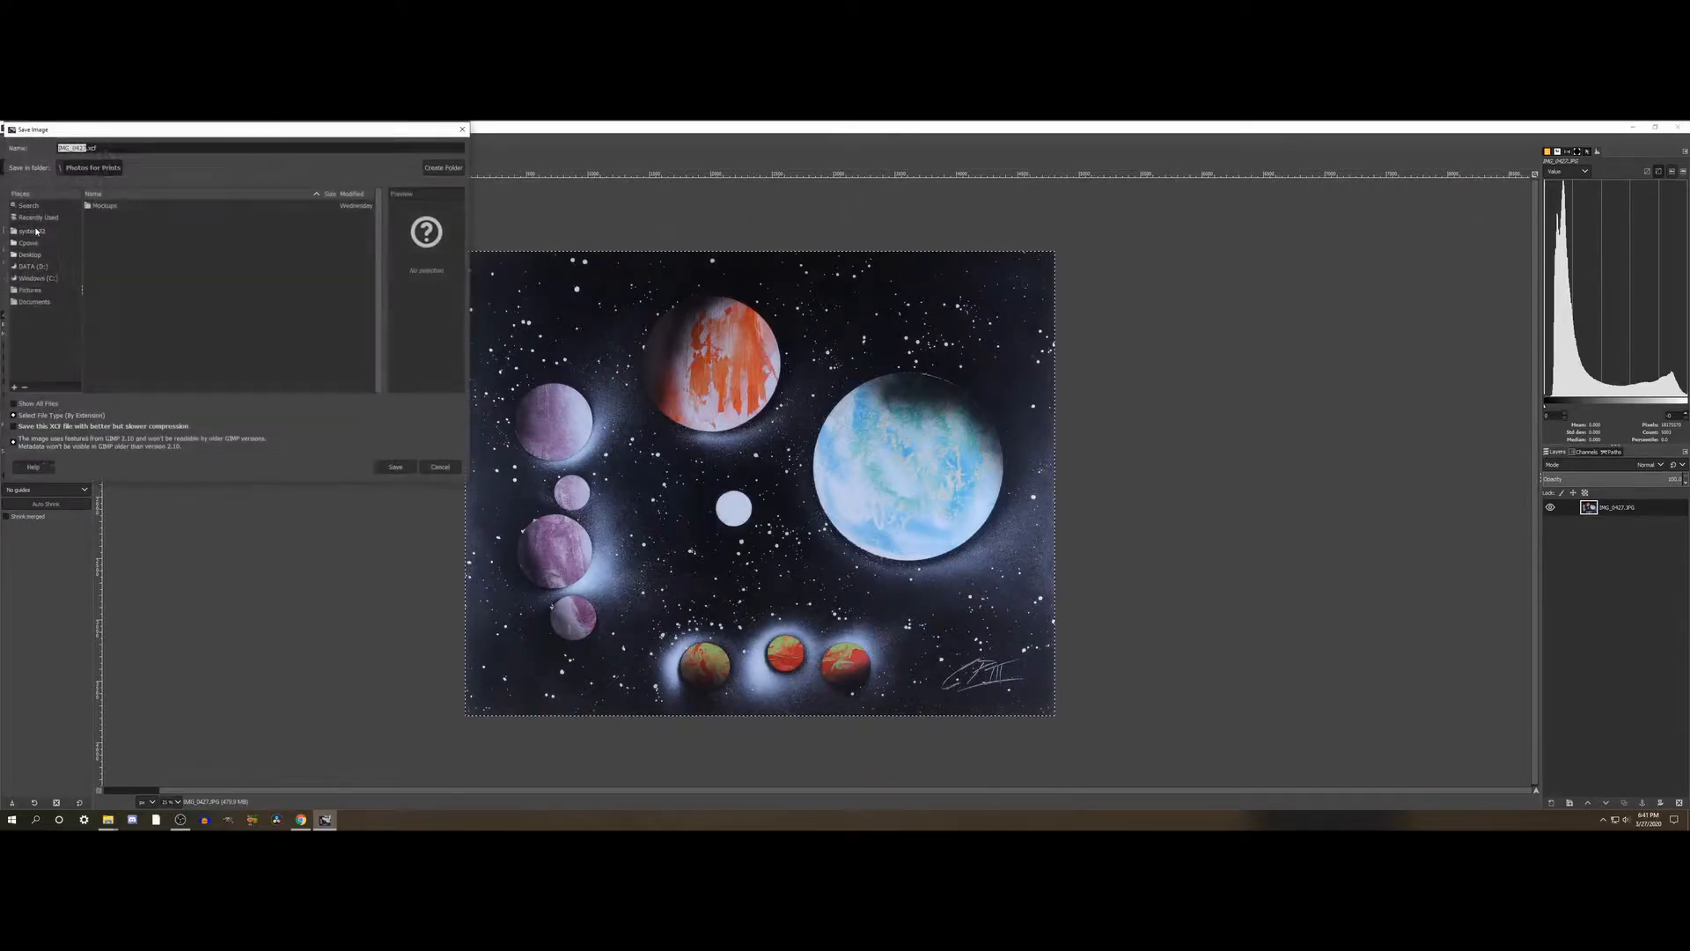
{"action": "left_click", "coordinate": [37, 302]}
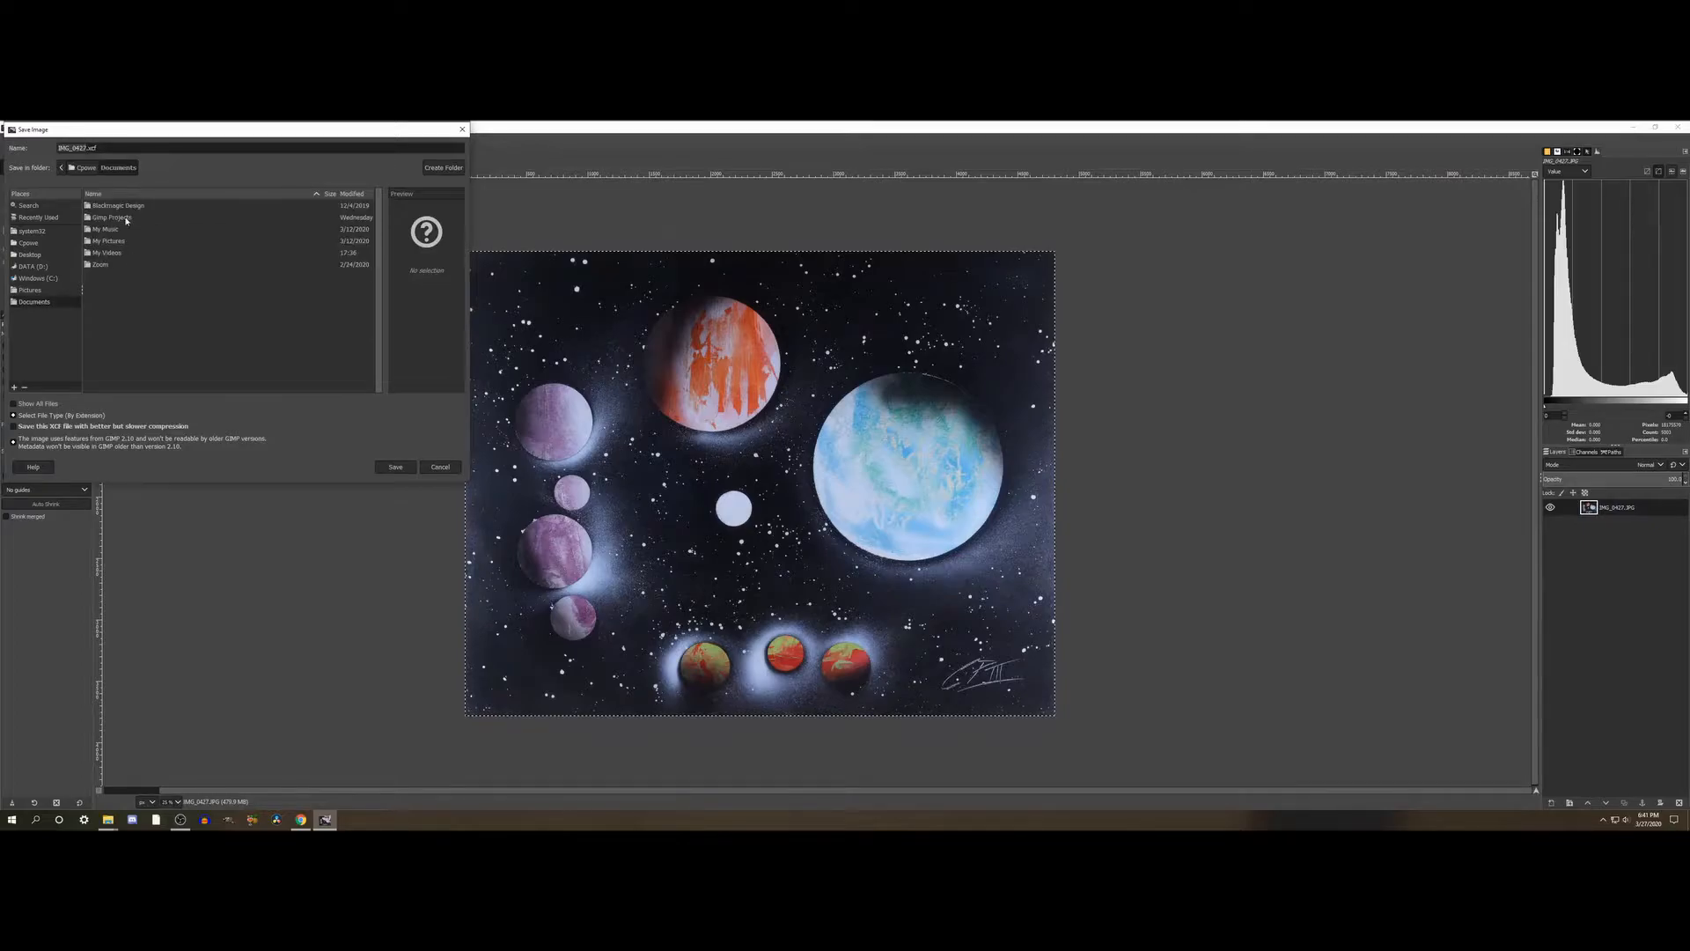
{"action": "double_click", "coordinate": [119, 217]}
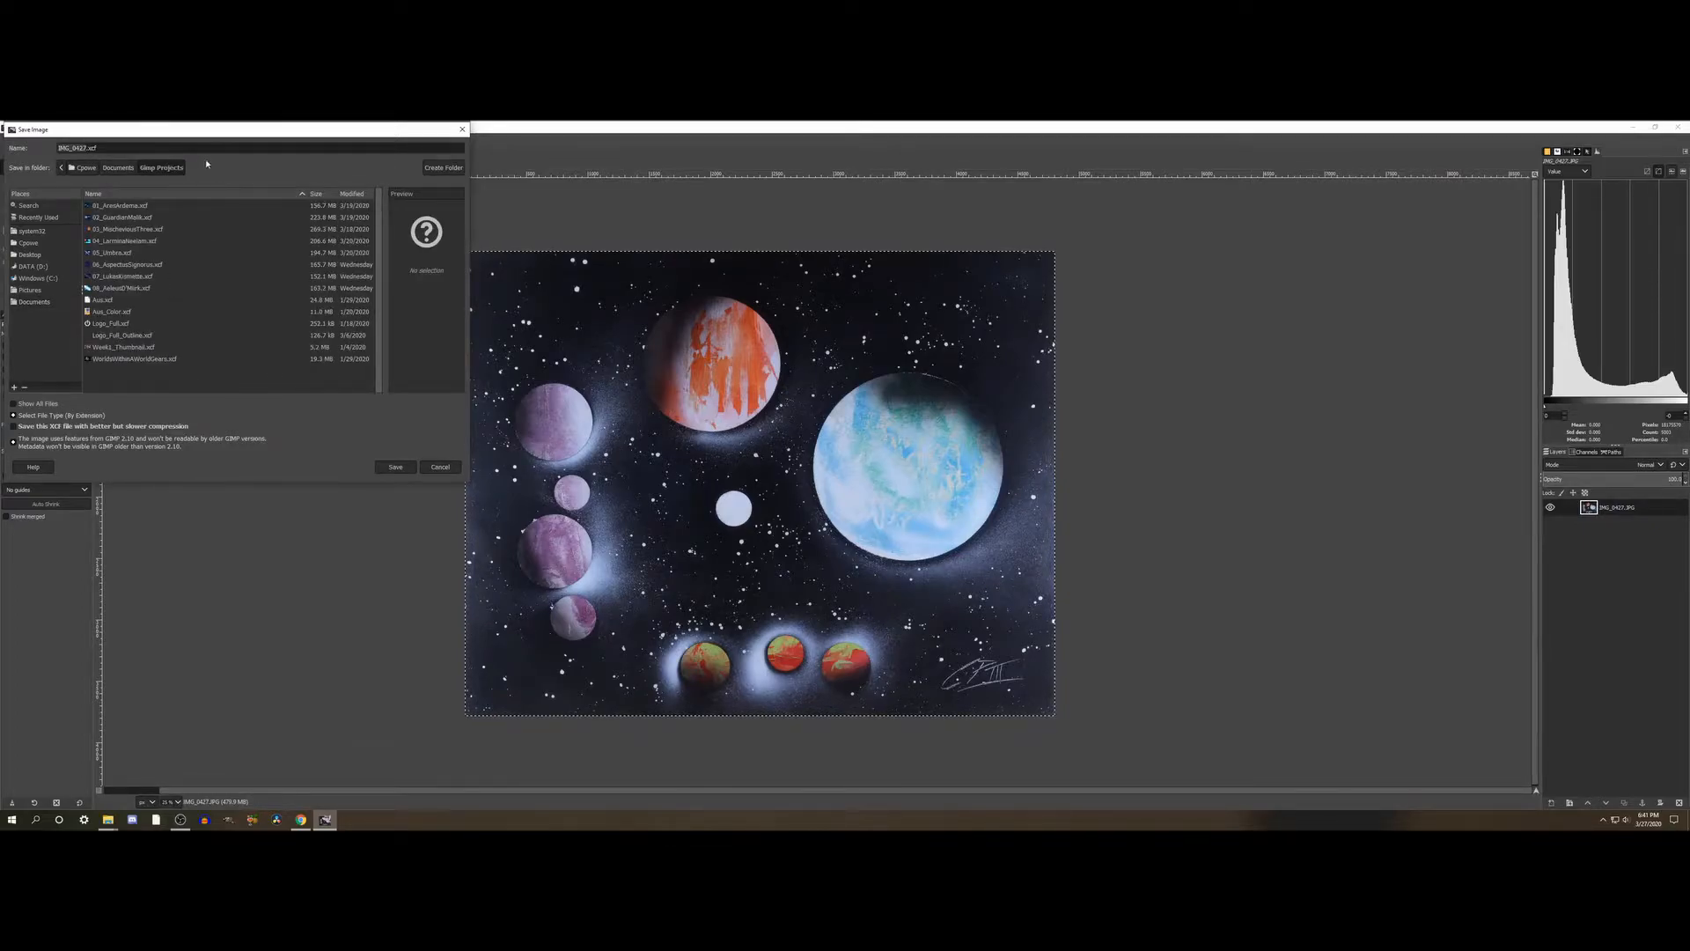
- Name the project file 09_BlindNine.xcf and save it
{"action": "type", "text": "09"}
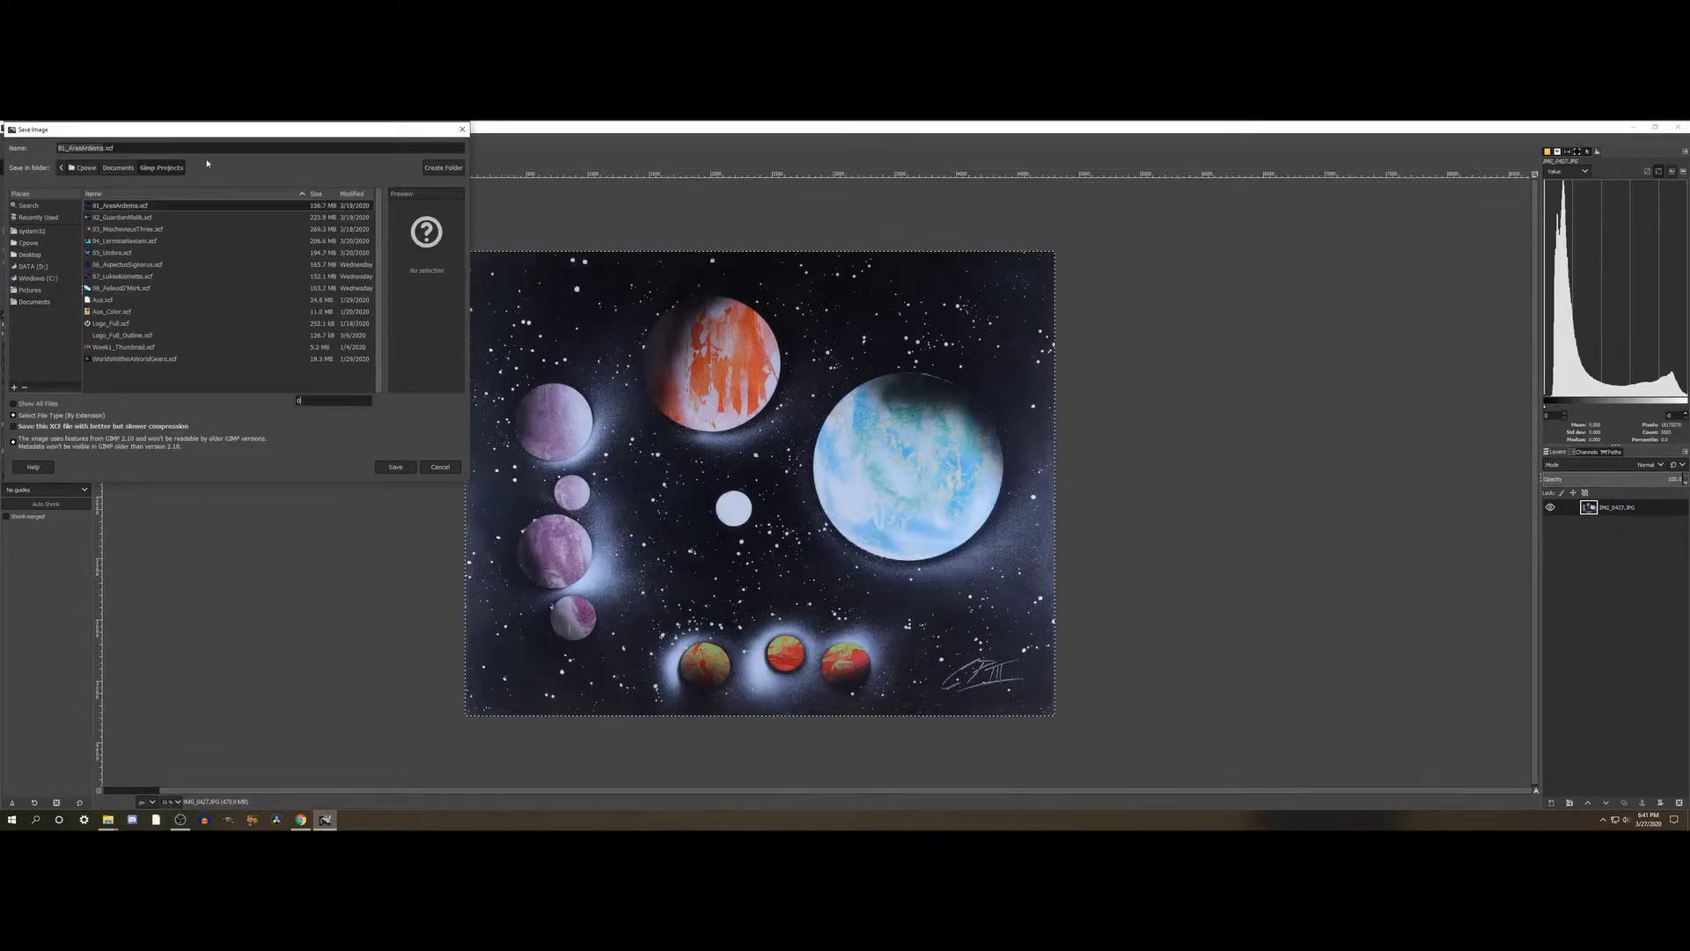
{"action": "double_click", "coordinate": [89, 148]}
{"action": "triple_click", "coordinate": [89, 148]}
{"action": "left_click", "coordinate": [89, 148]}
{"action": "double_click", "coordinate": [89, 148]}
{"action": "key", "text": "BackSpace"}
{"action": "key", "text": "BackSpace"}
{"action": "key", "text": "BackSpace"}
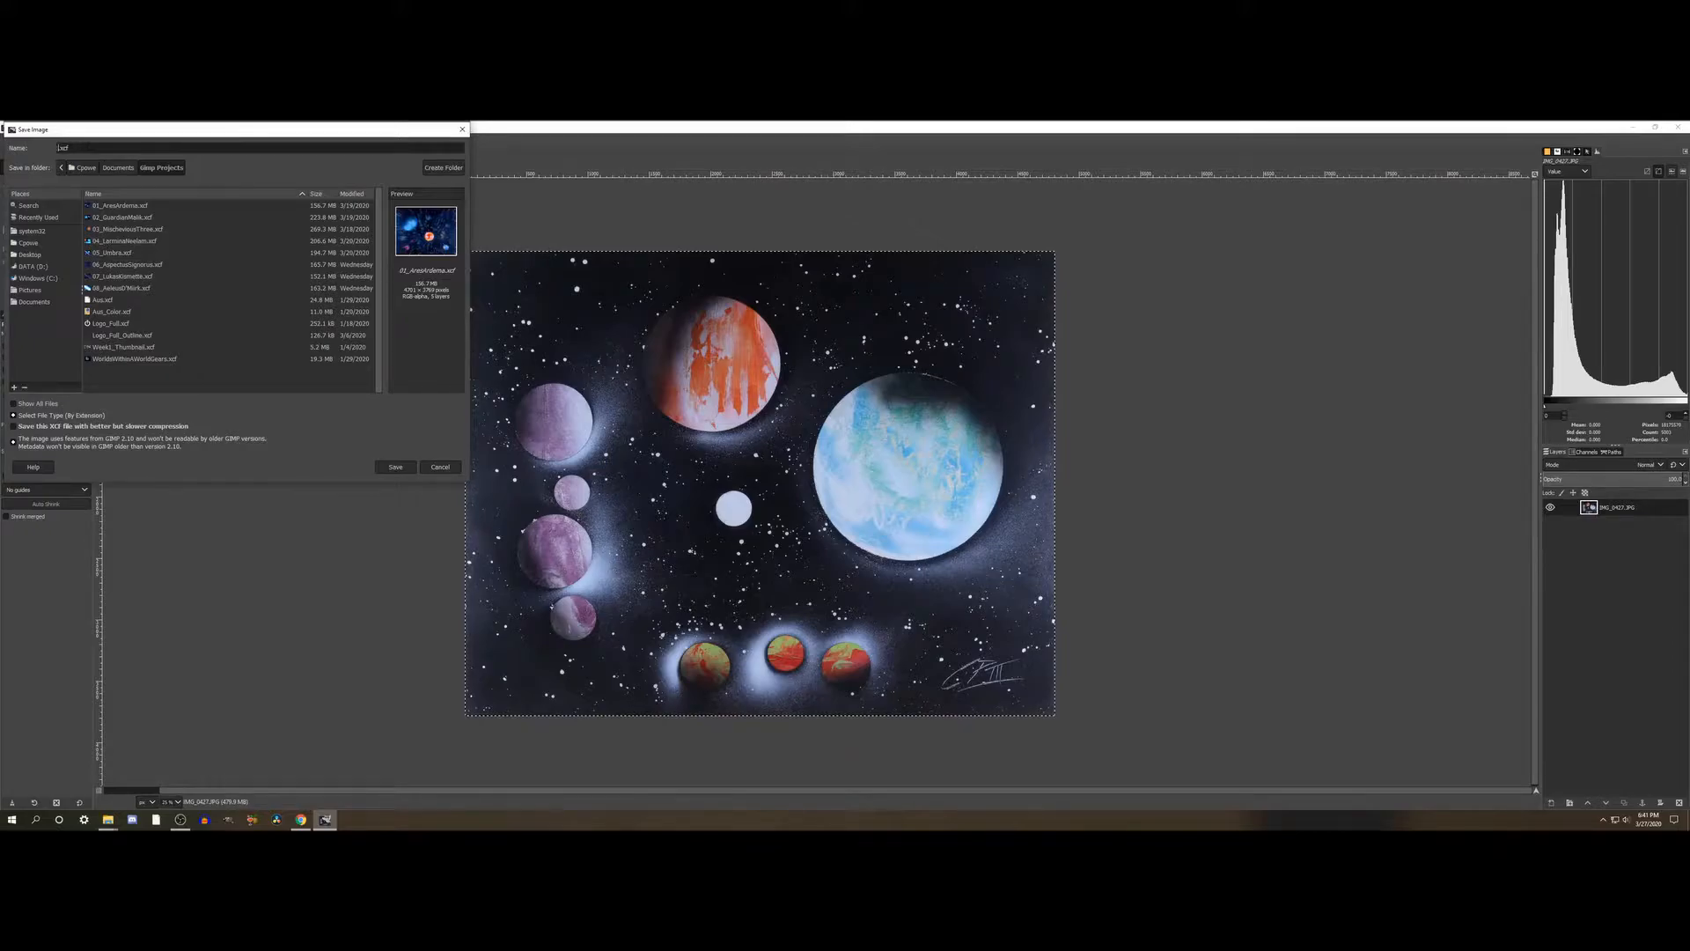
{"action": "type", "text": "9_"}
{"action": "type", "text": "I"}
{"action": "type", "text": "lindNine"}
{"action": "left_click", "coordinate": [396, 466]}
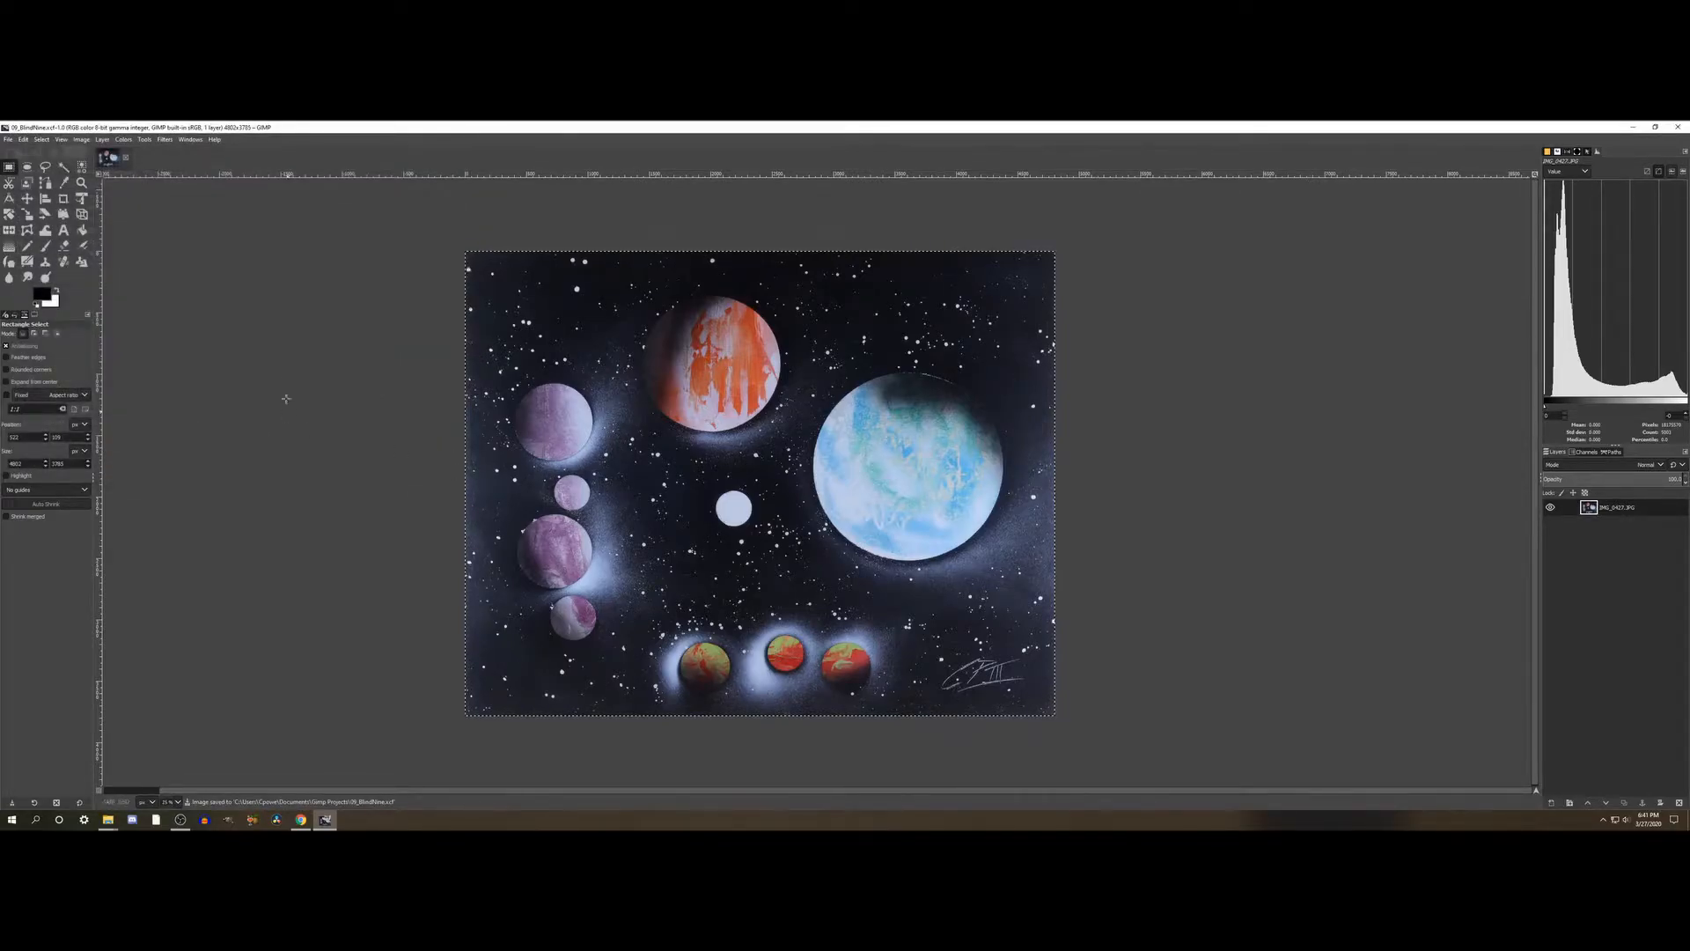
- Rename the painting's only layer OGSharpened
{"action": "double_click", "coordinate": [1624, 508]}
{"action": "type", "text": "BgShe"}
{"action": "key", "text": "Return"}
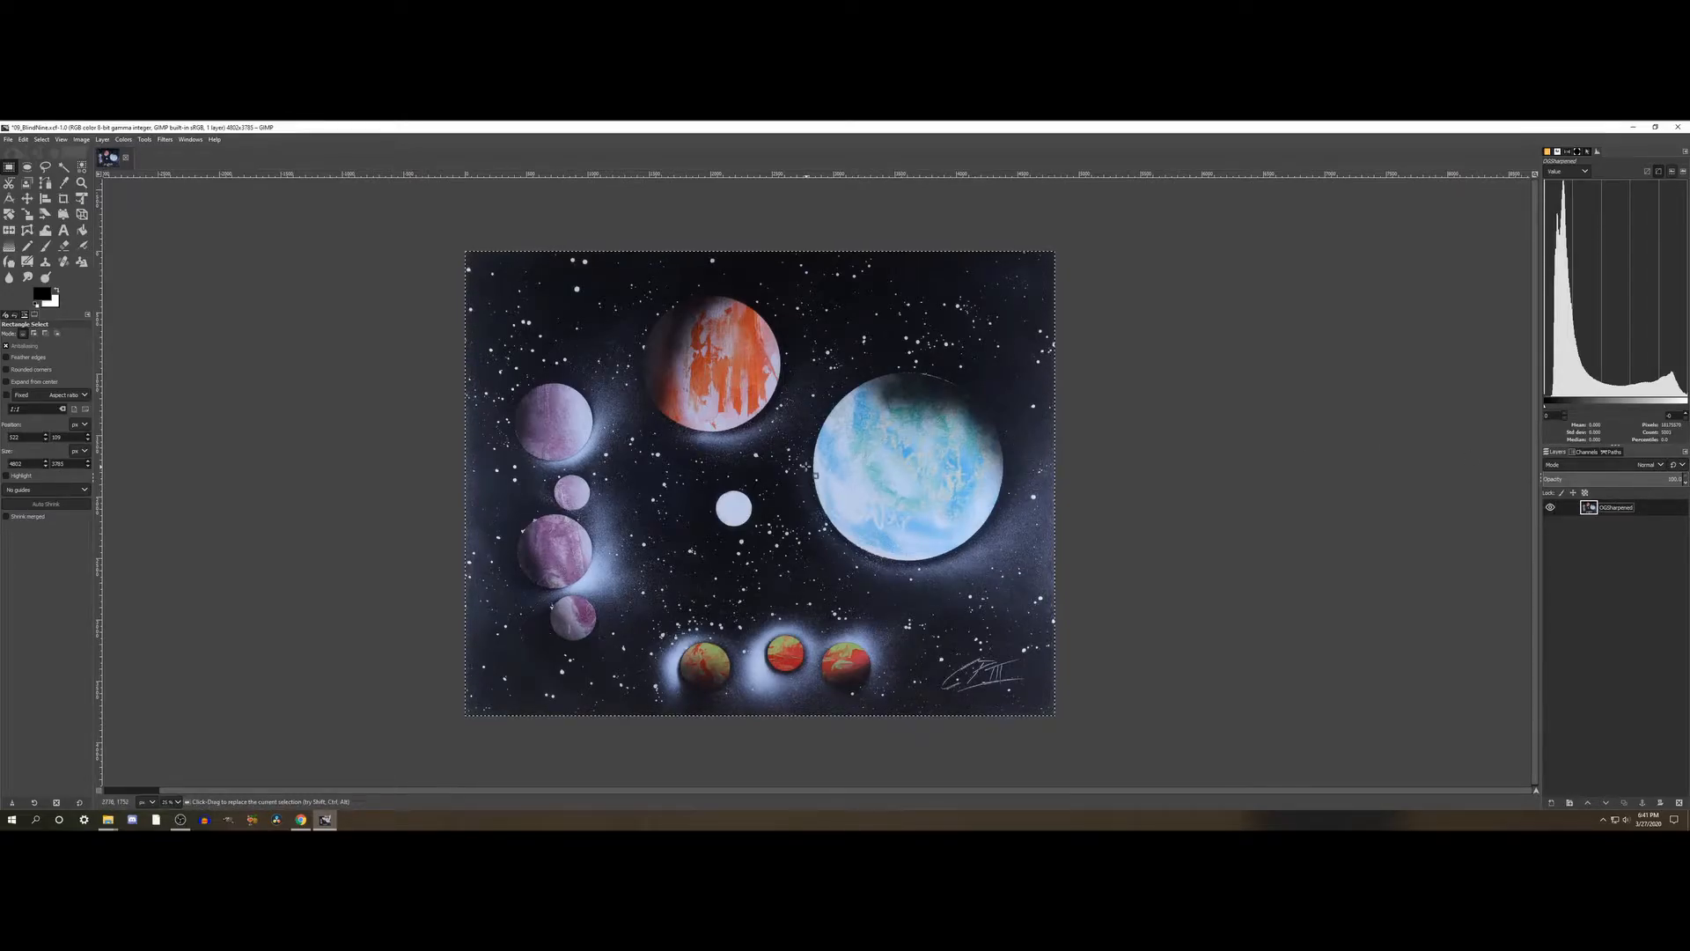
- Open the Sharpen (Unsharp Mask) filter for the OGSharpened layer, with the large blue planet's canvas texture in close view
{"action": "scroll", "coordinate": [783, 454], "scroll_direction": "up", "scroll_amount": 3}
{"action": "scroll", "coordinate": [782, 448], "scroll_direction": "up", "scroll_amount": 2}
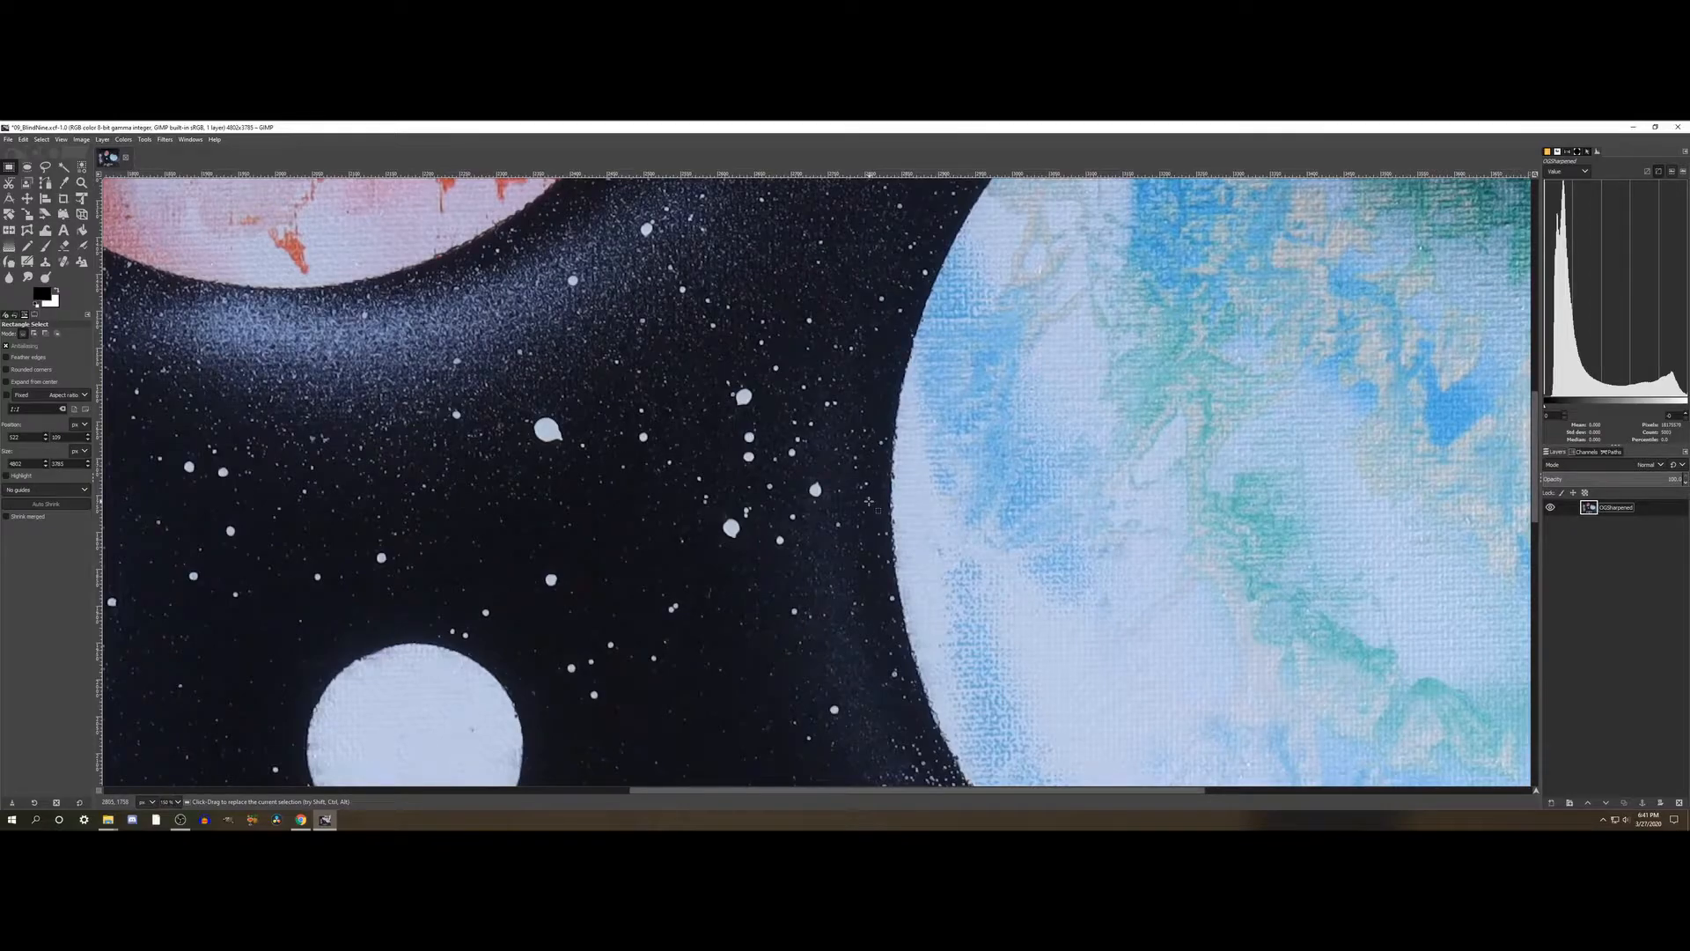
{"action": "scroll", "coordinate": [870, 503], "scroll_direction": "right", "scroll_amount": 5}
{"action": "scroll", "coordinate": [869, 502], "scroll_direction": "up", "scroll_amount": 1}
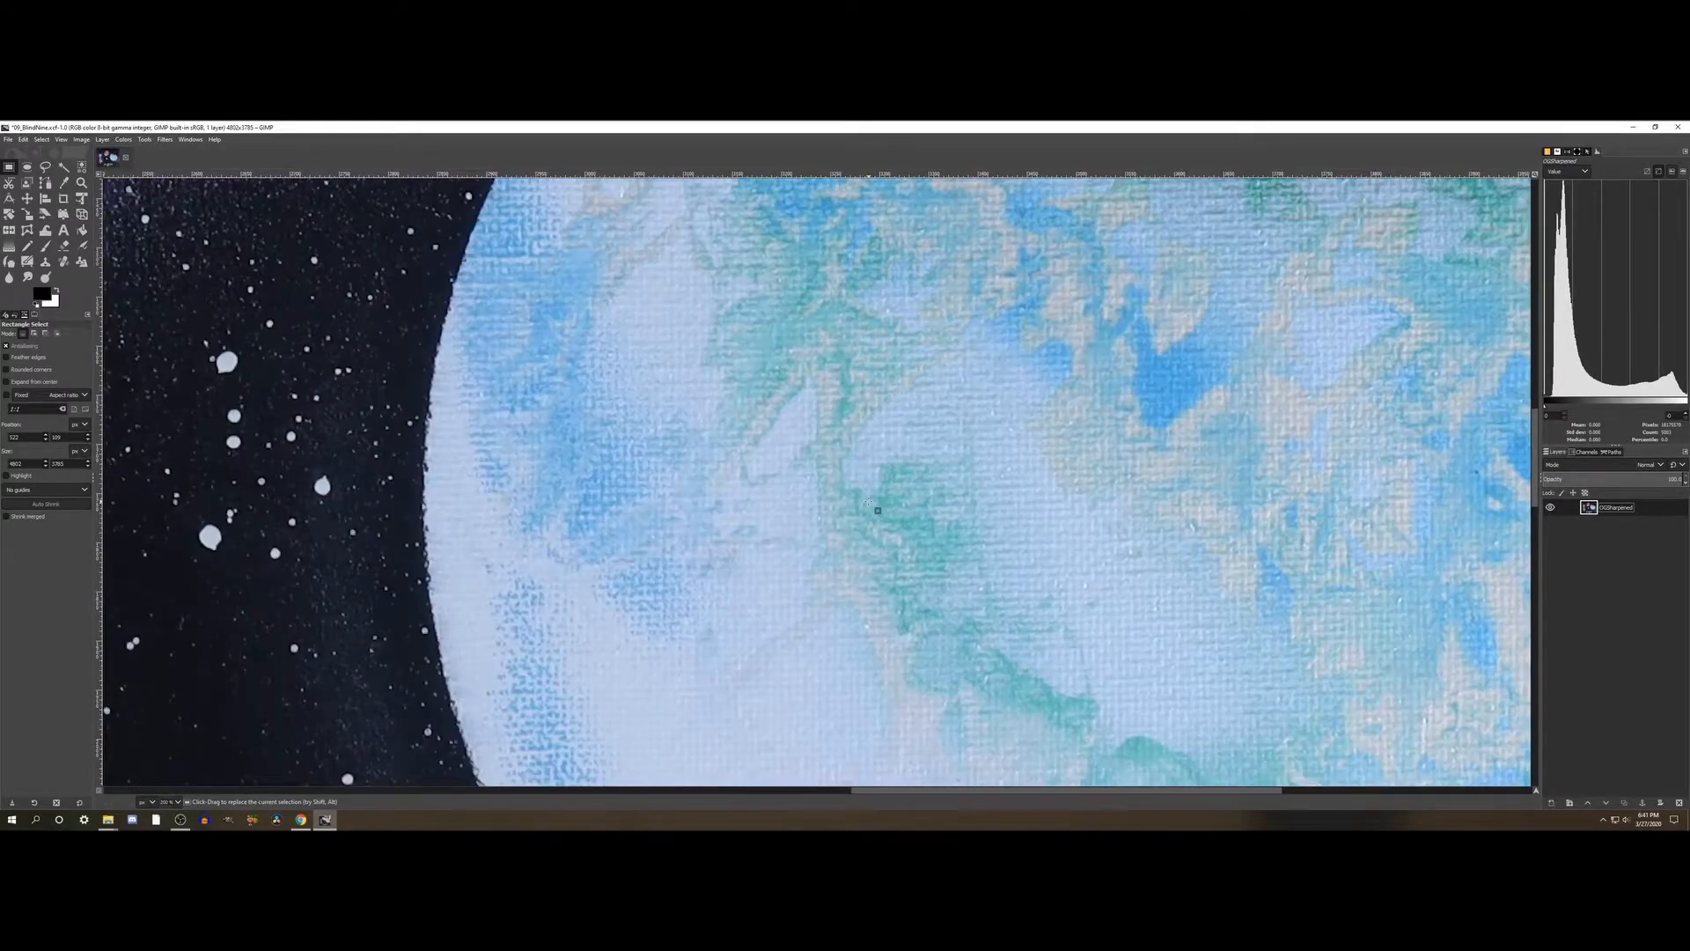
{"action": "scroll", "coordinate": [870, 503], "scroll_direction": "down", "scroll_amount": 1}
{"action": "scroll", "coordinate": [870, 503], "scroll_direction": "up", "scroll_amount": 3}
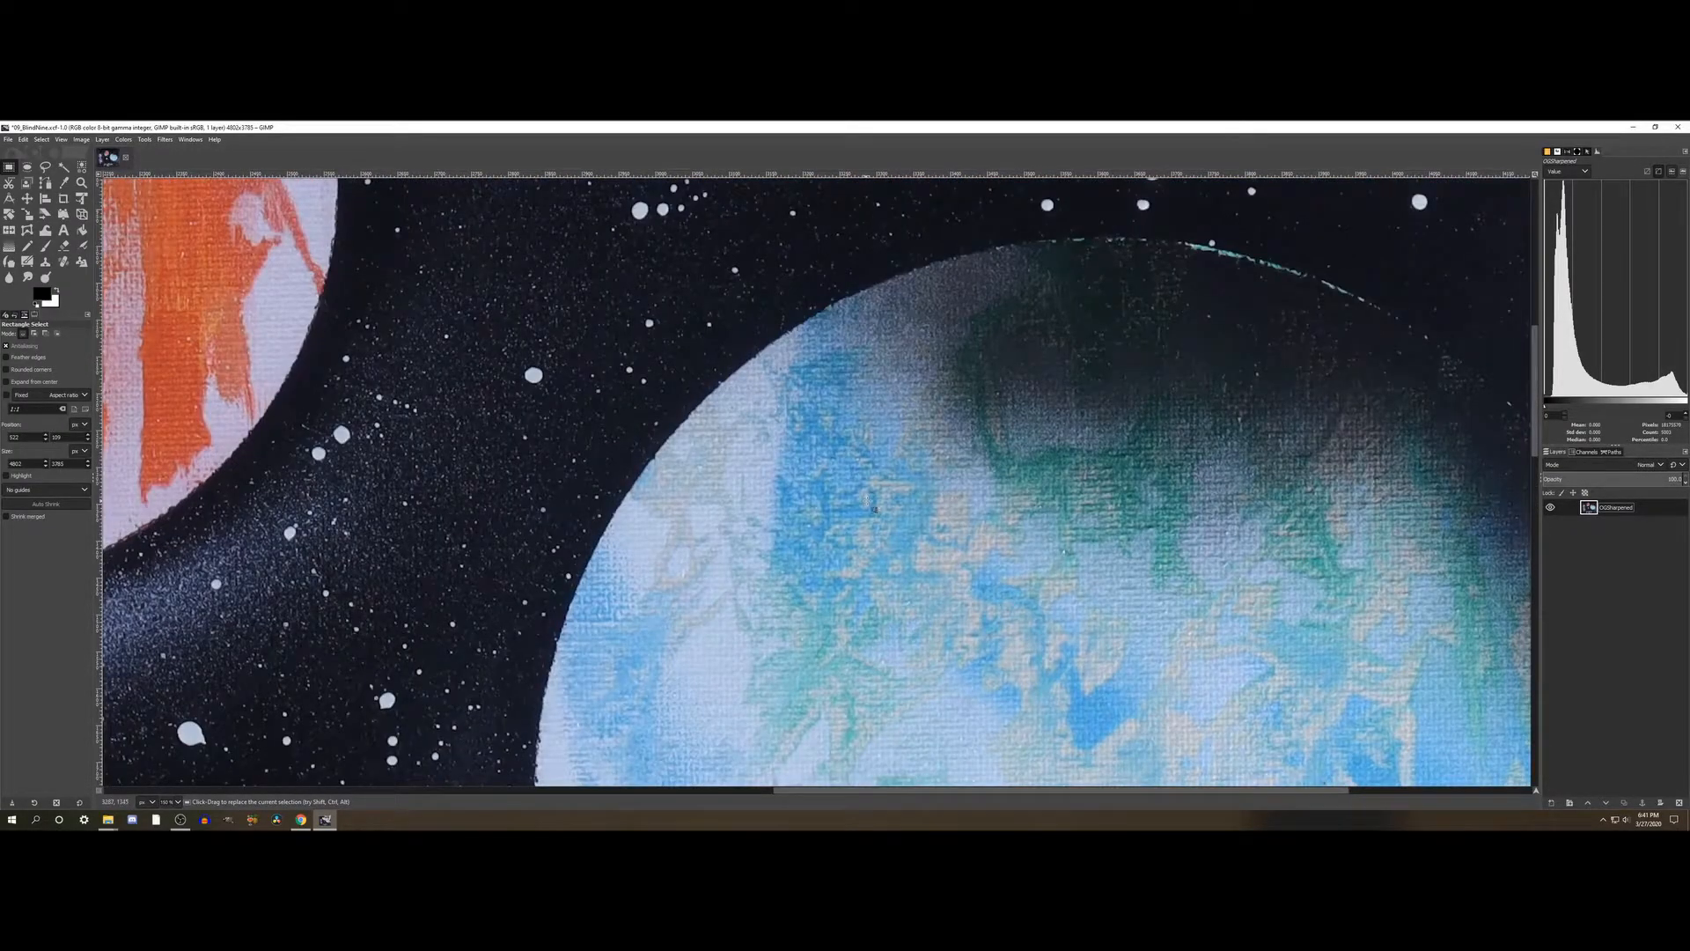
{"action": "scroll", "coordinate": [869, 503], "scroll_direction": "down", "scroll_amount": 3}
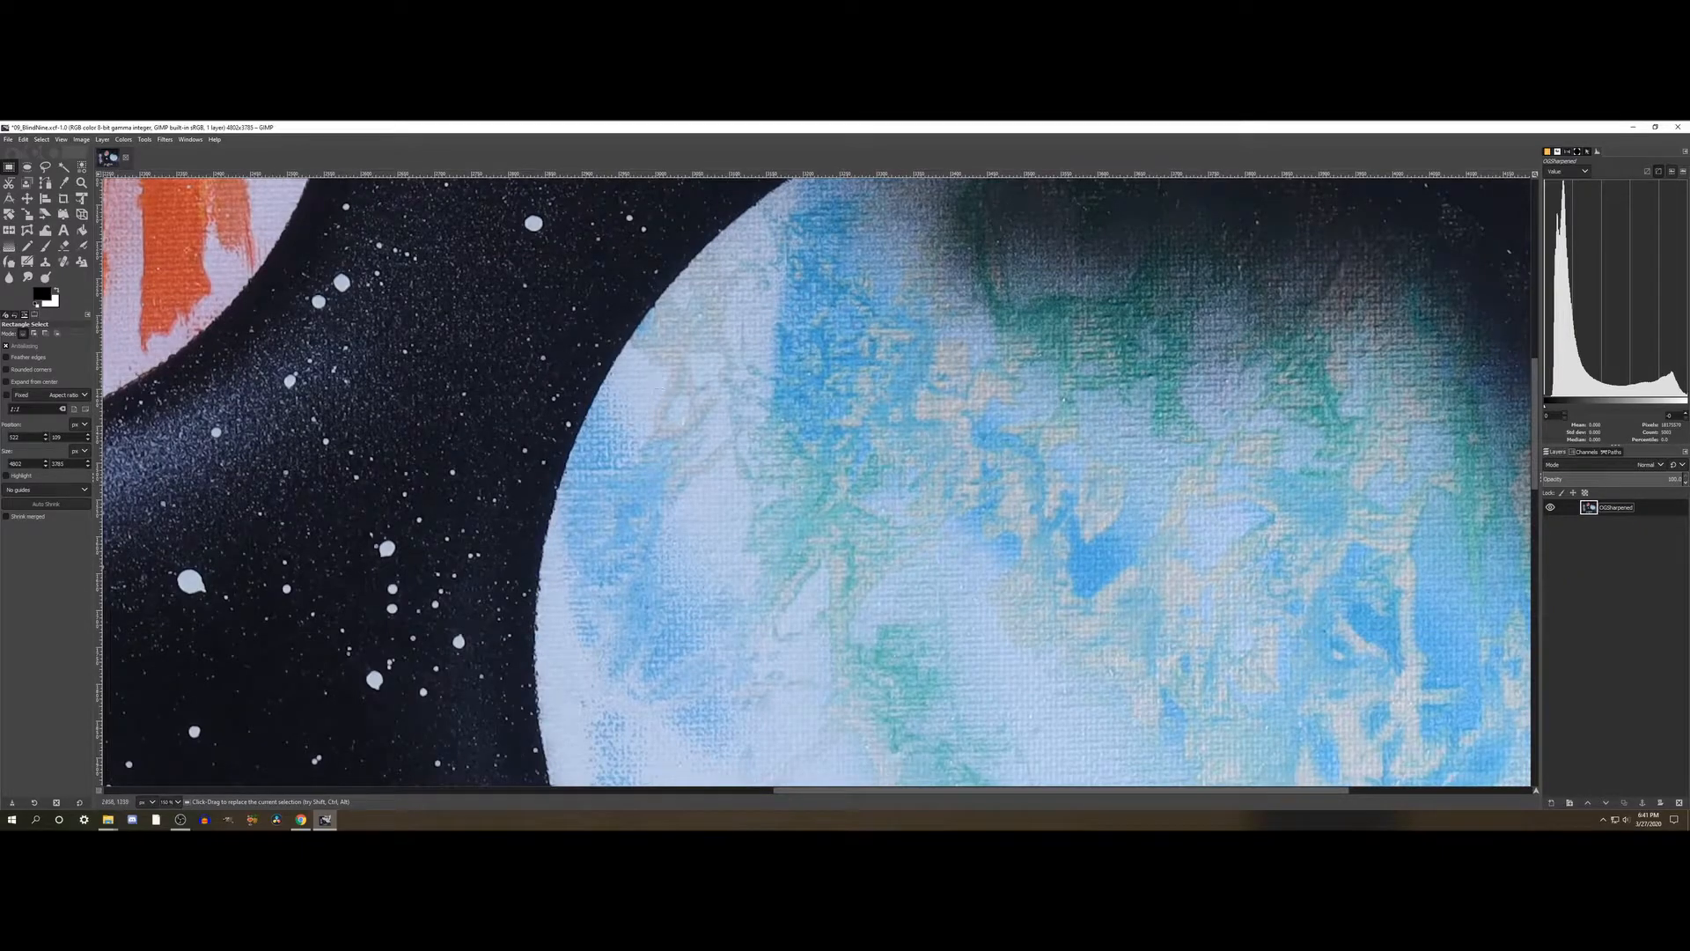
{"action": "left_click", "coordinate": [164, 140]}
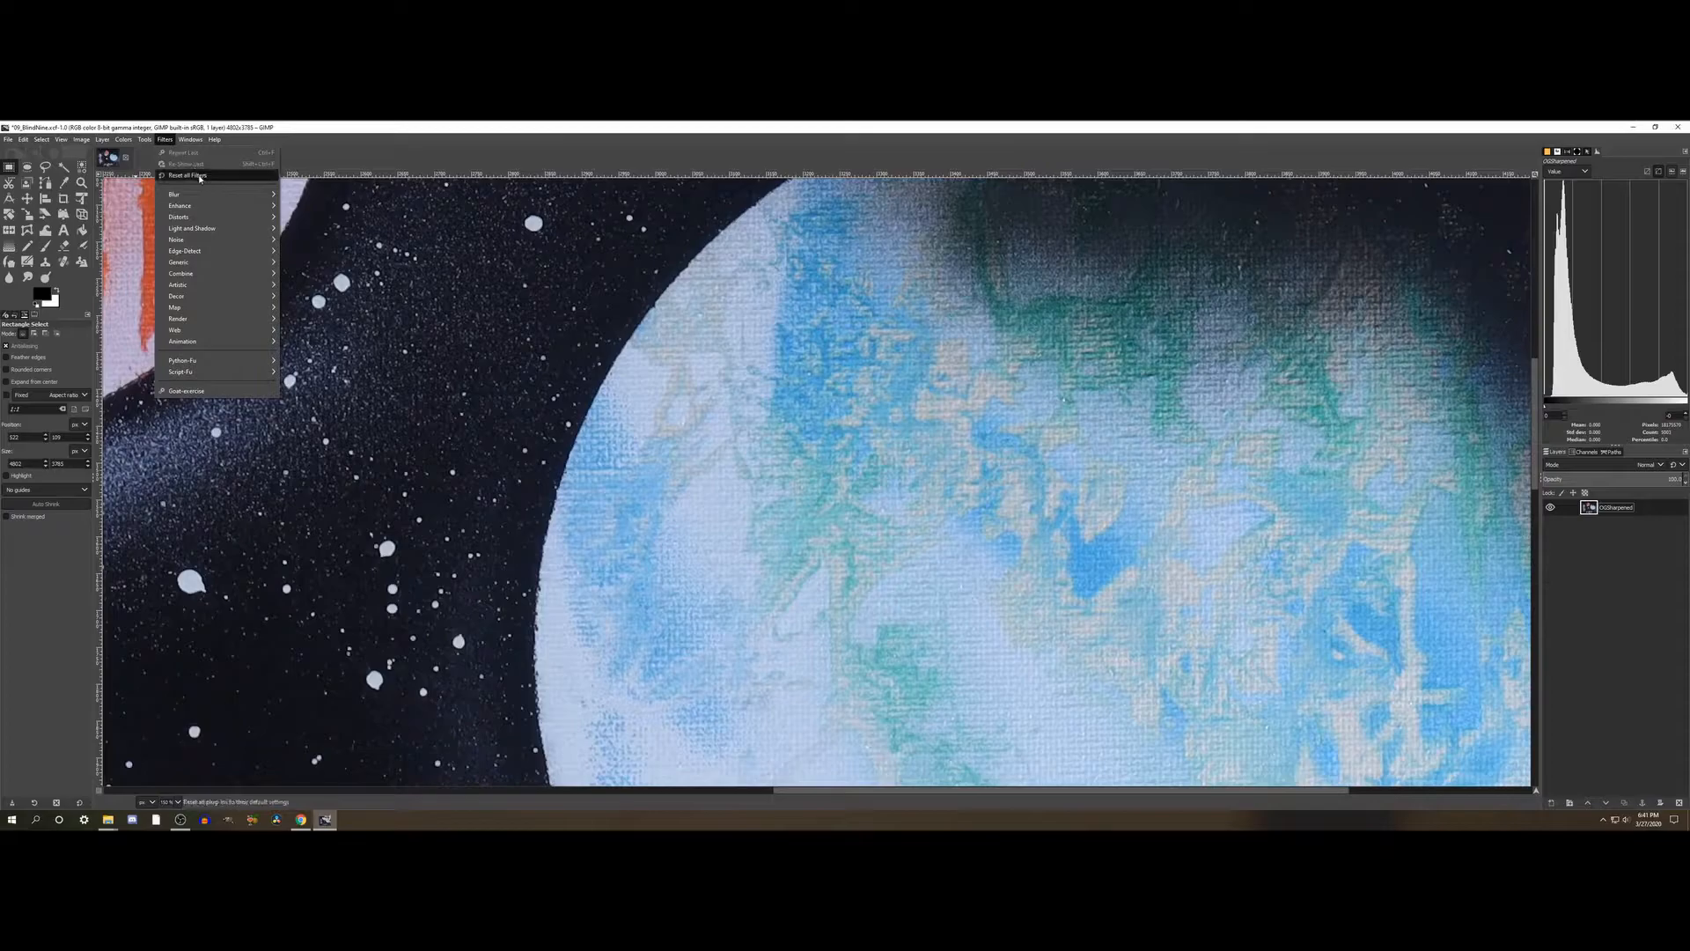
{"action": "mouse_move", "coordinate": [229, 209]}
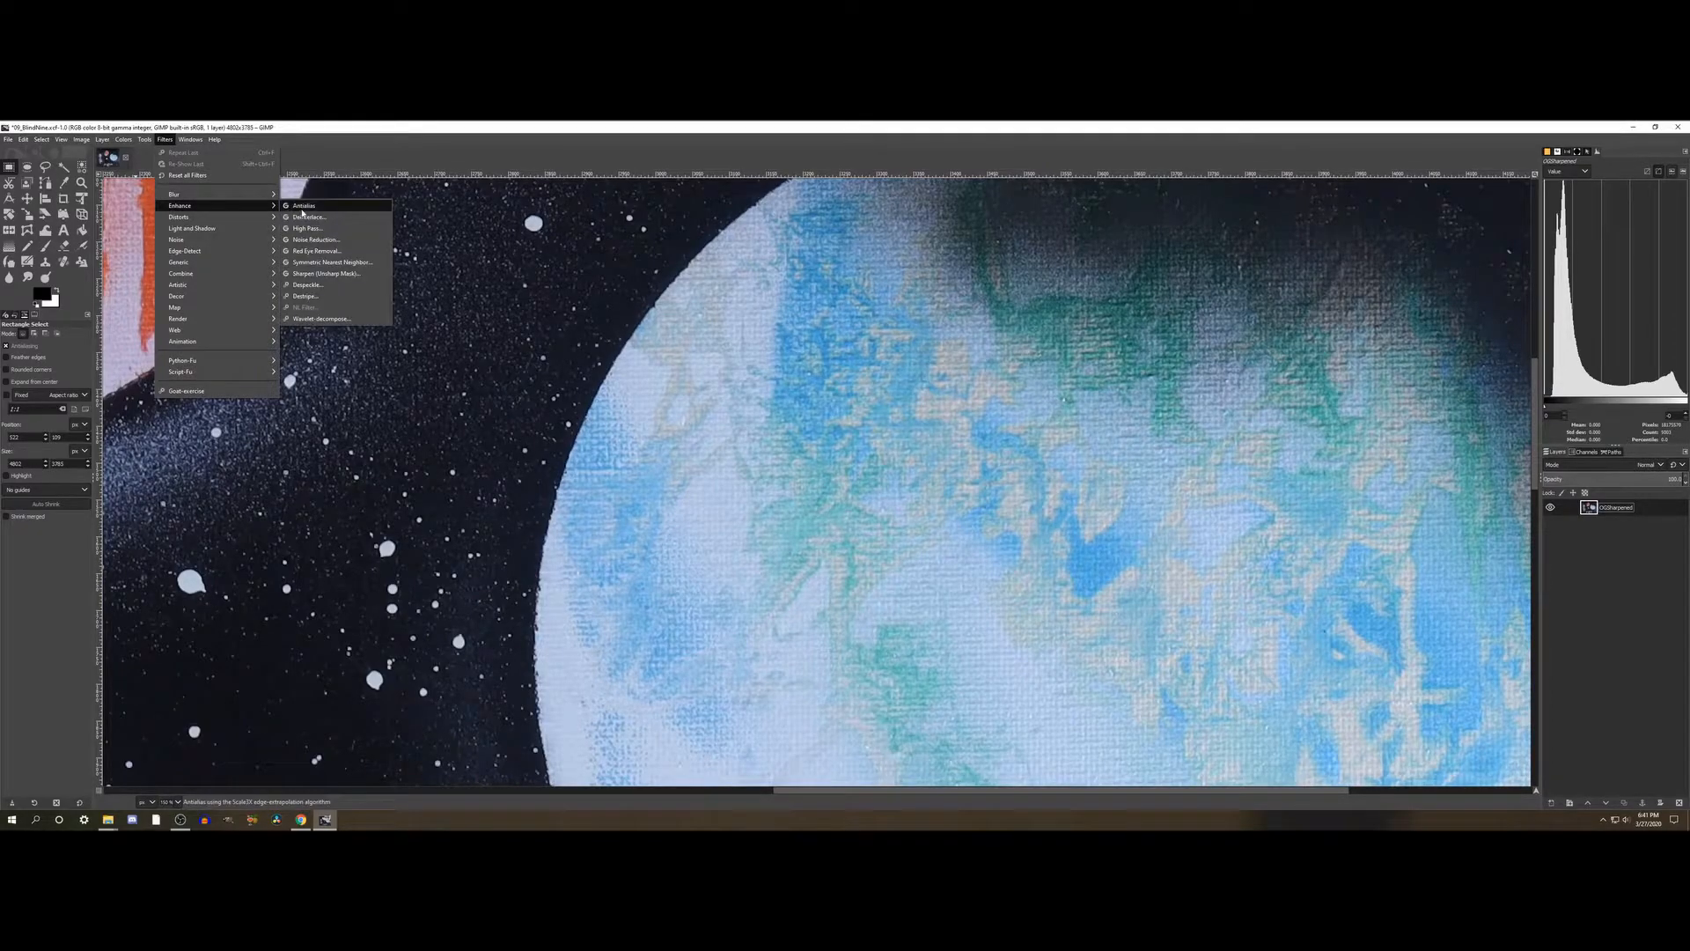
{"action": "left_click", "coordinate": [321, 274]}
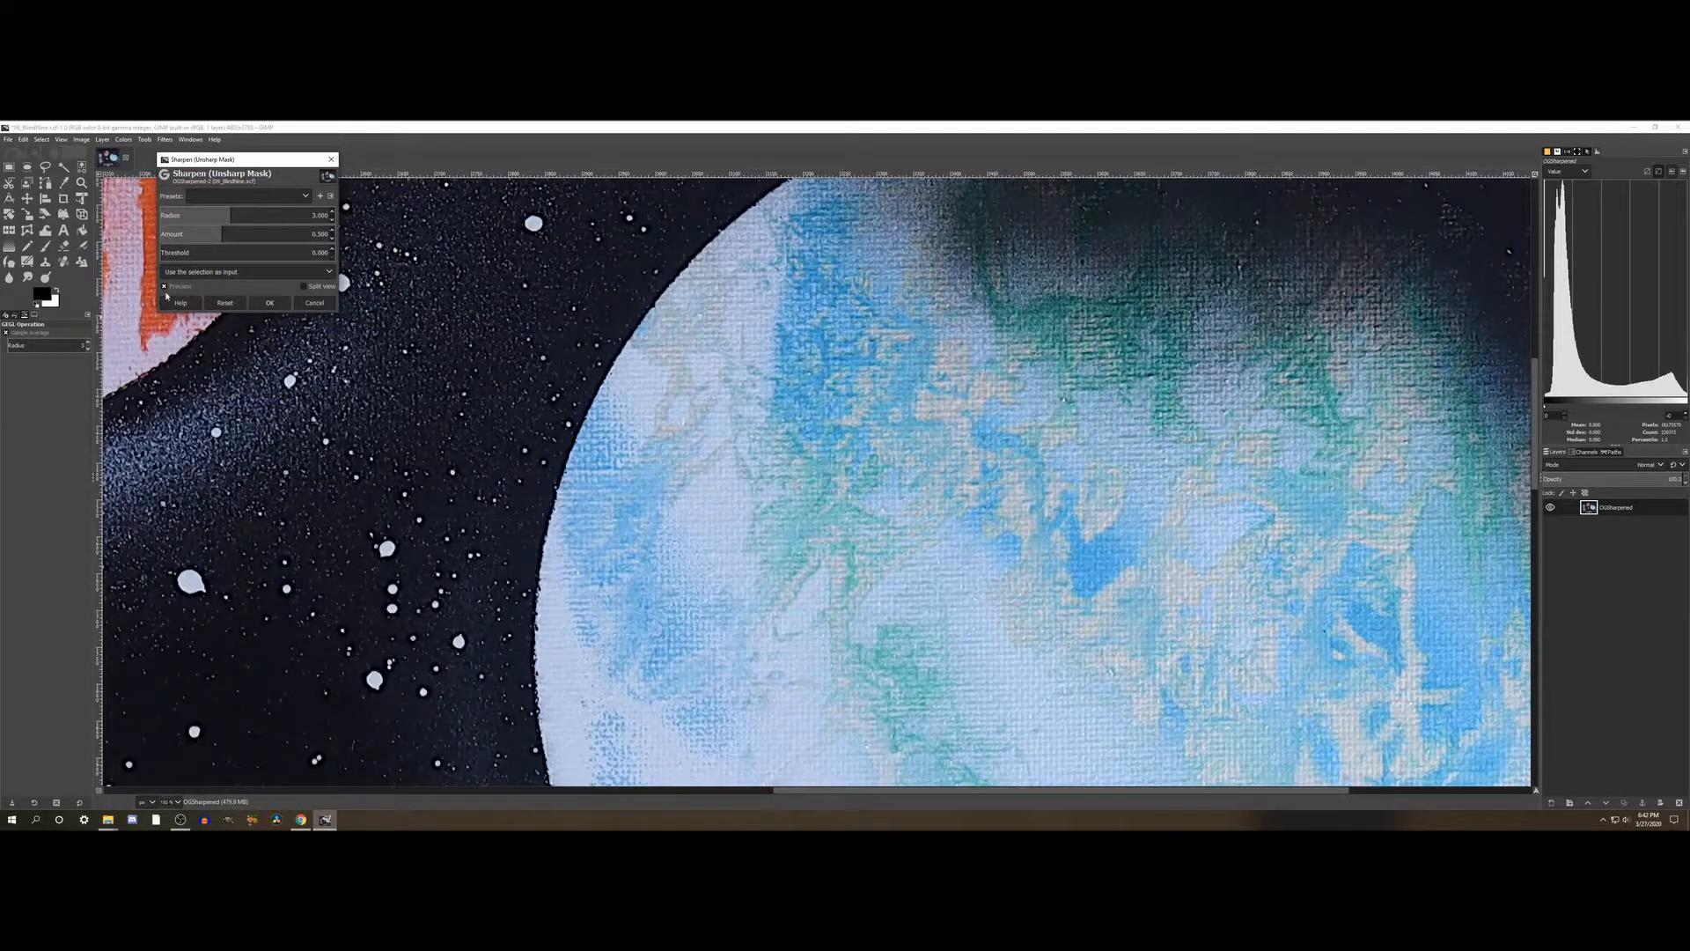
- Compare the large planet with and without the sharpening preview, and apply the filter with its default radius, amount and threshold
{"action": "left_click", "coordinate": [165, 287]}
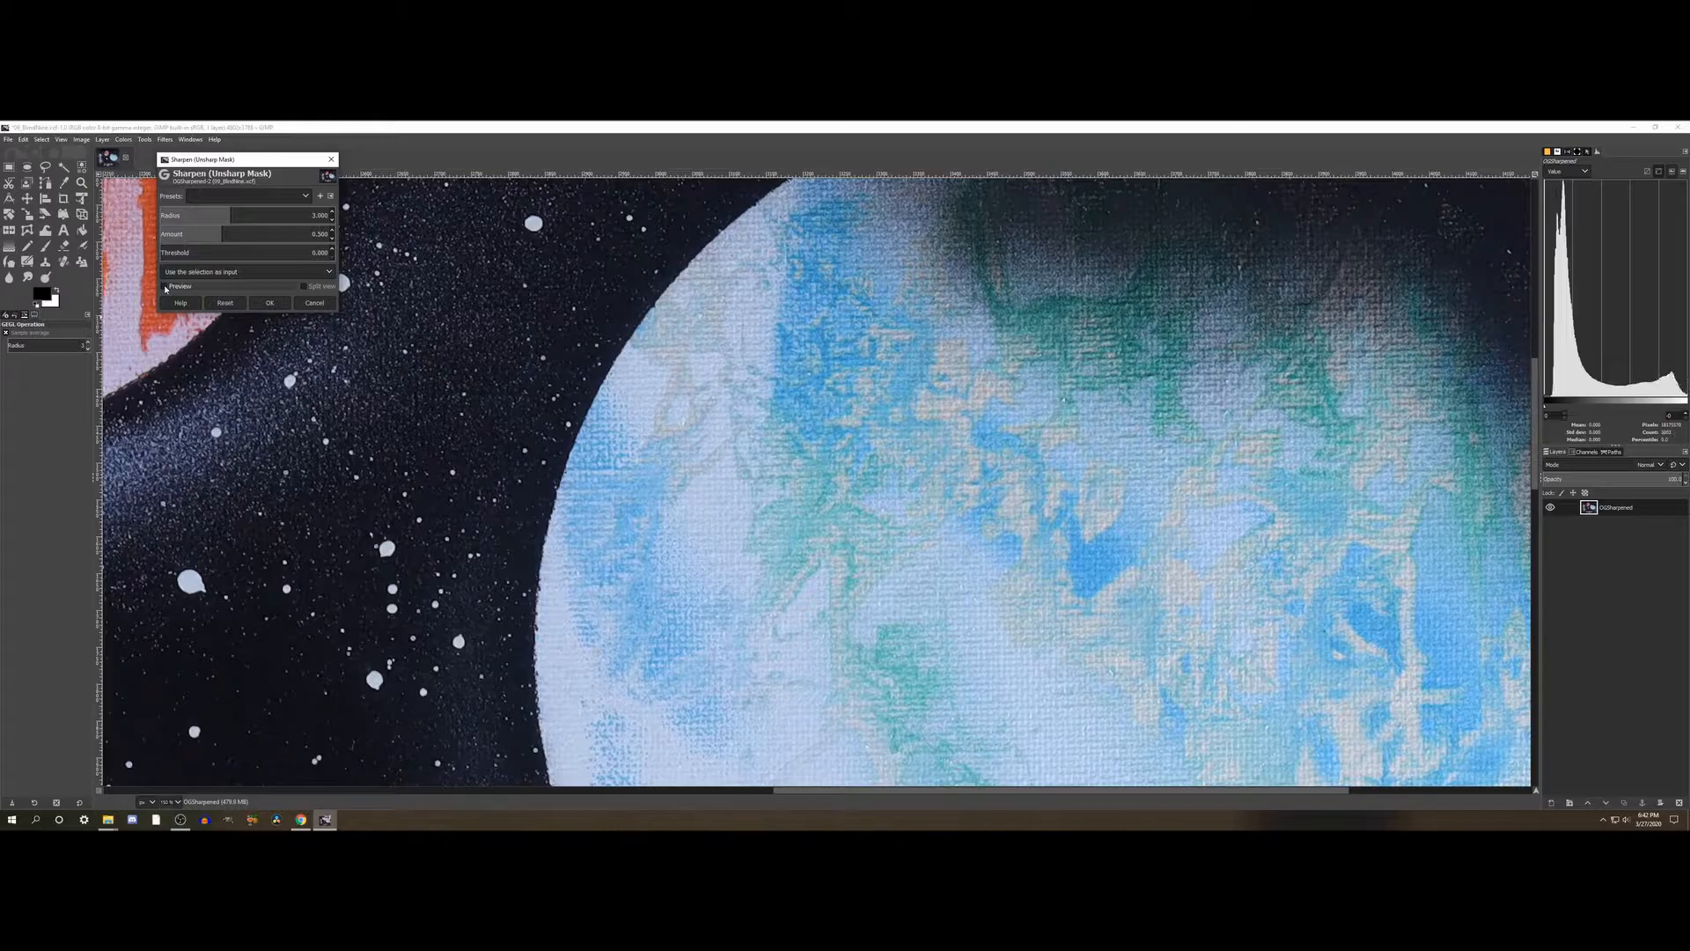
{"action": "left_click", "coordinate": [166, 287]}
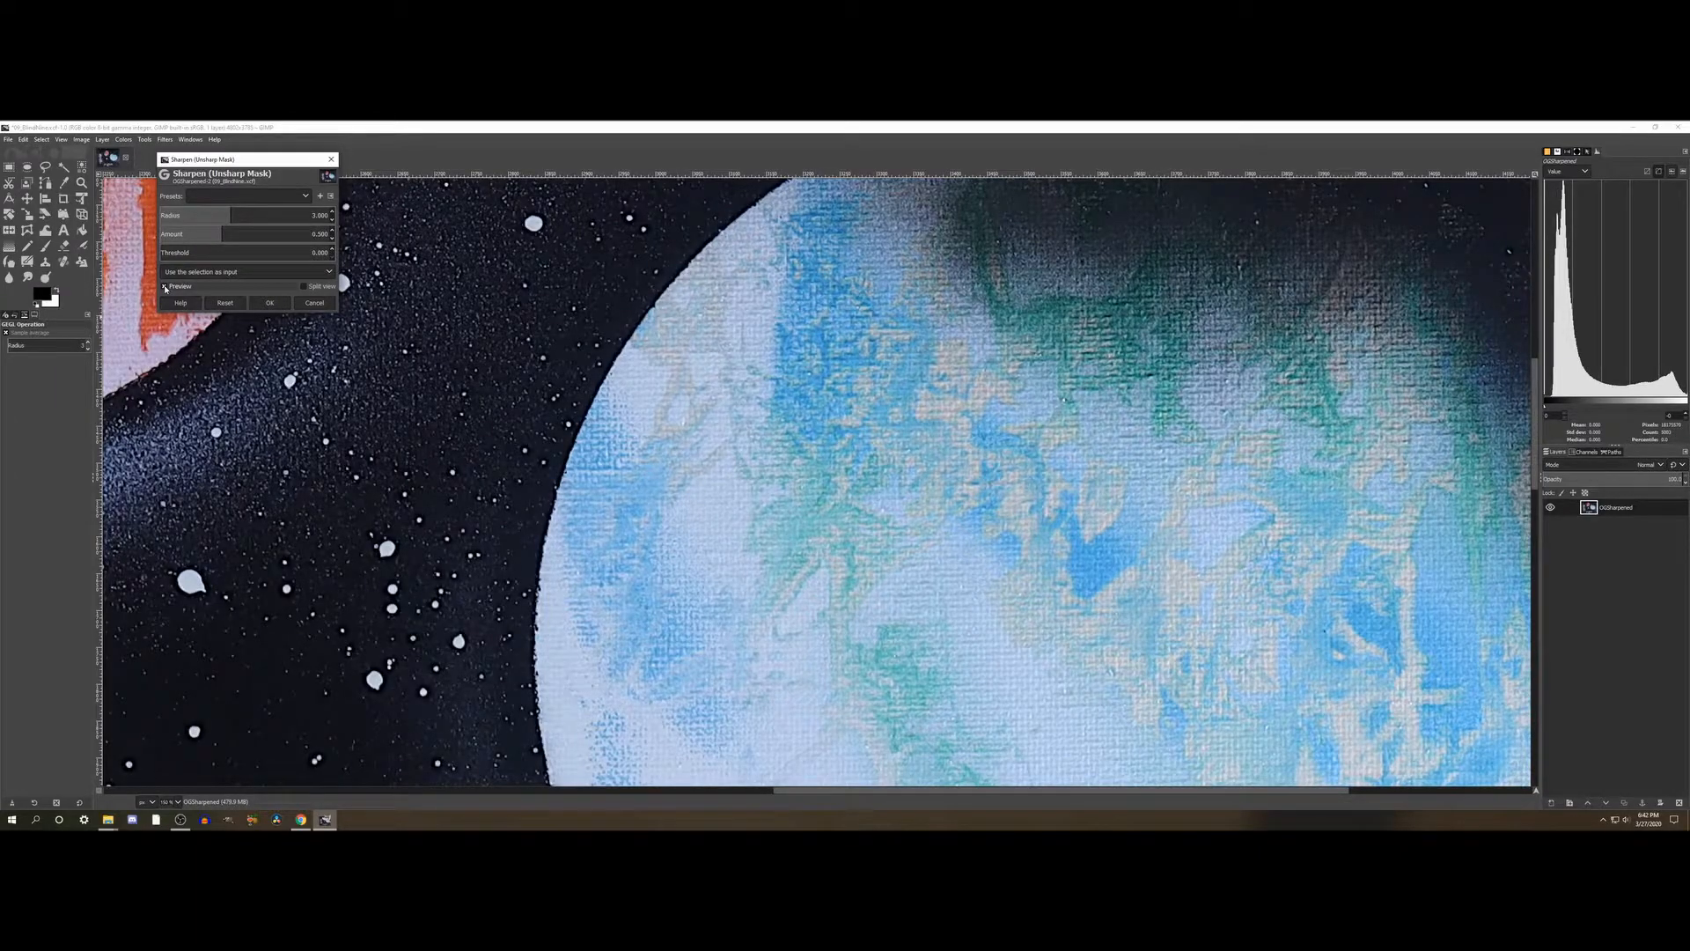
{"action": "left_click", "coordinate": [166, 287]}
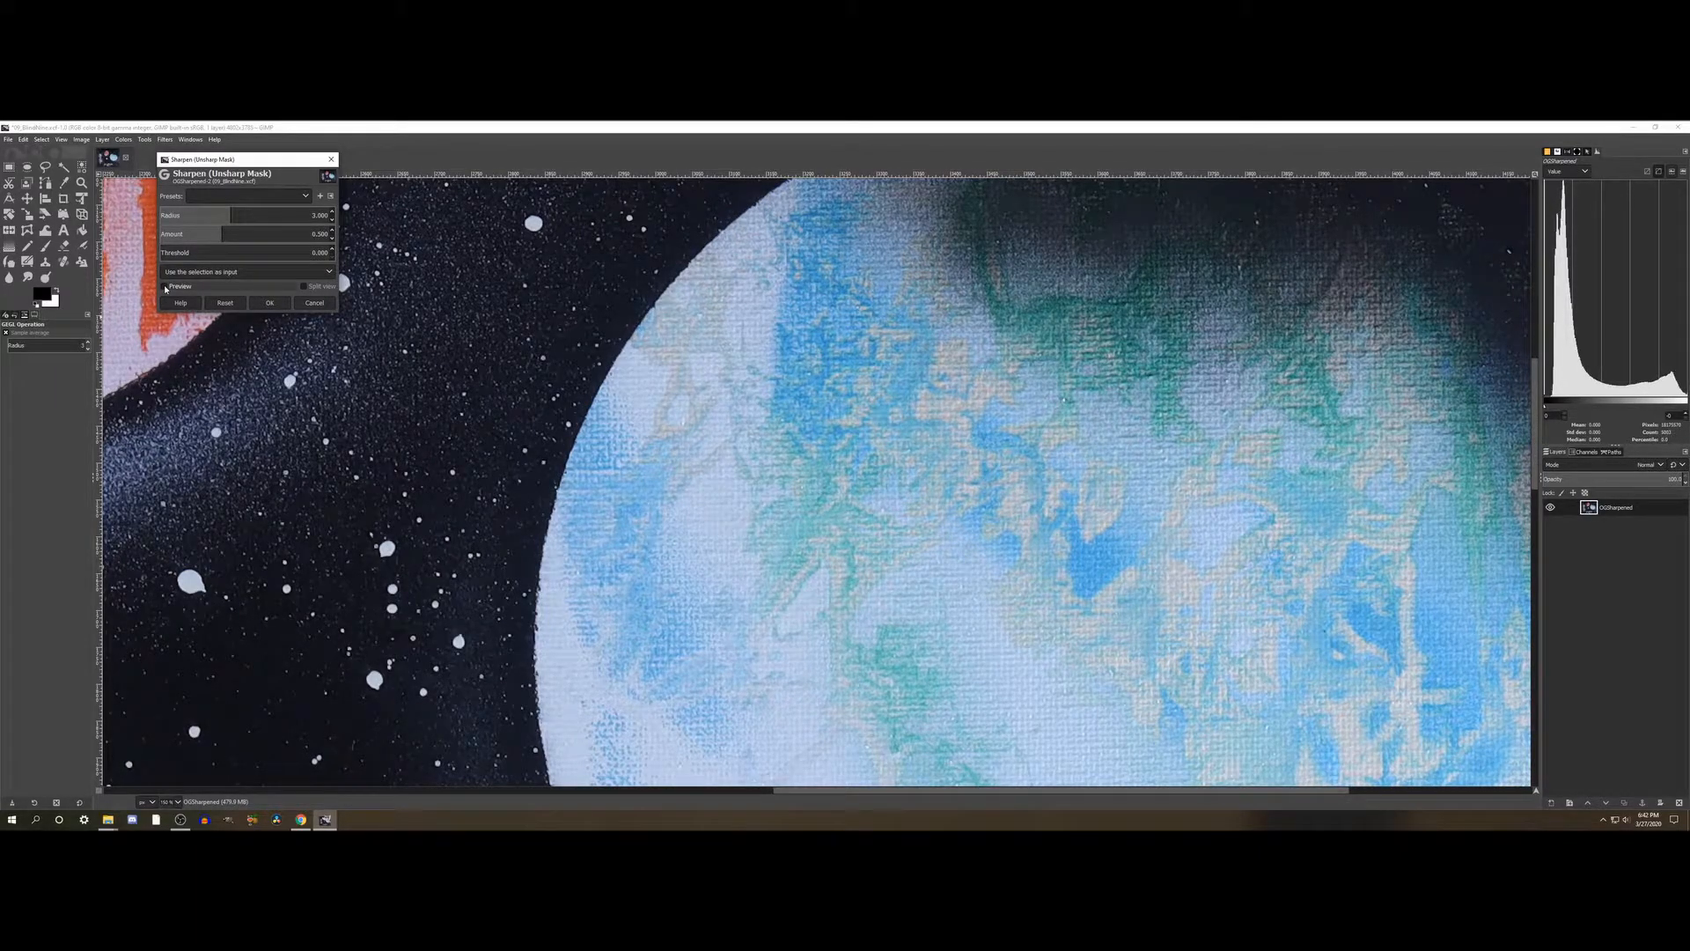
{"action": "left_click", "coordinate": [166, 287]}
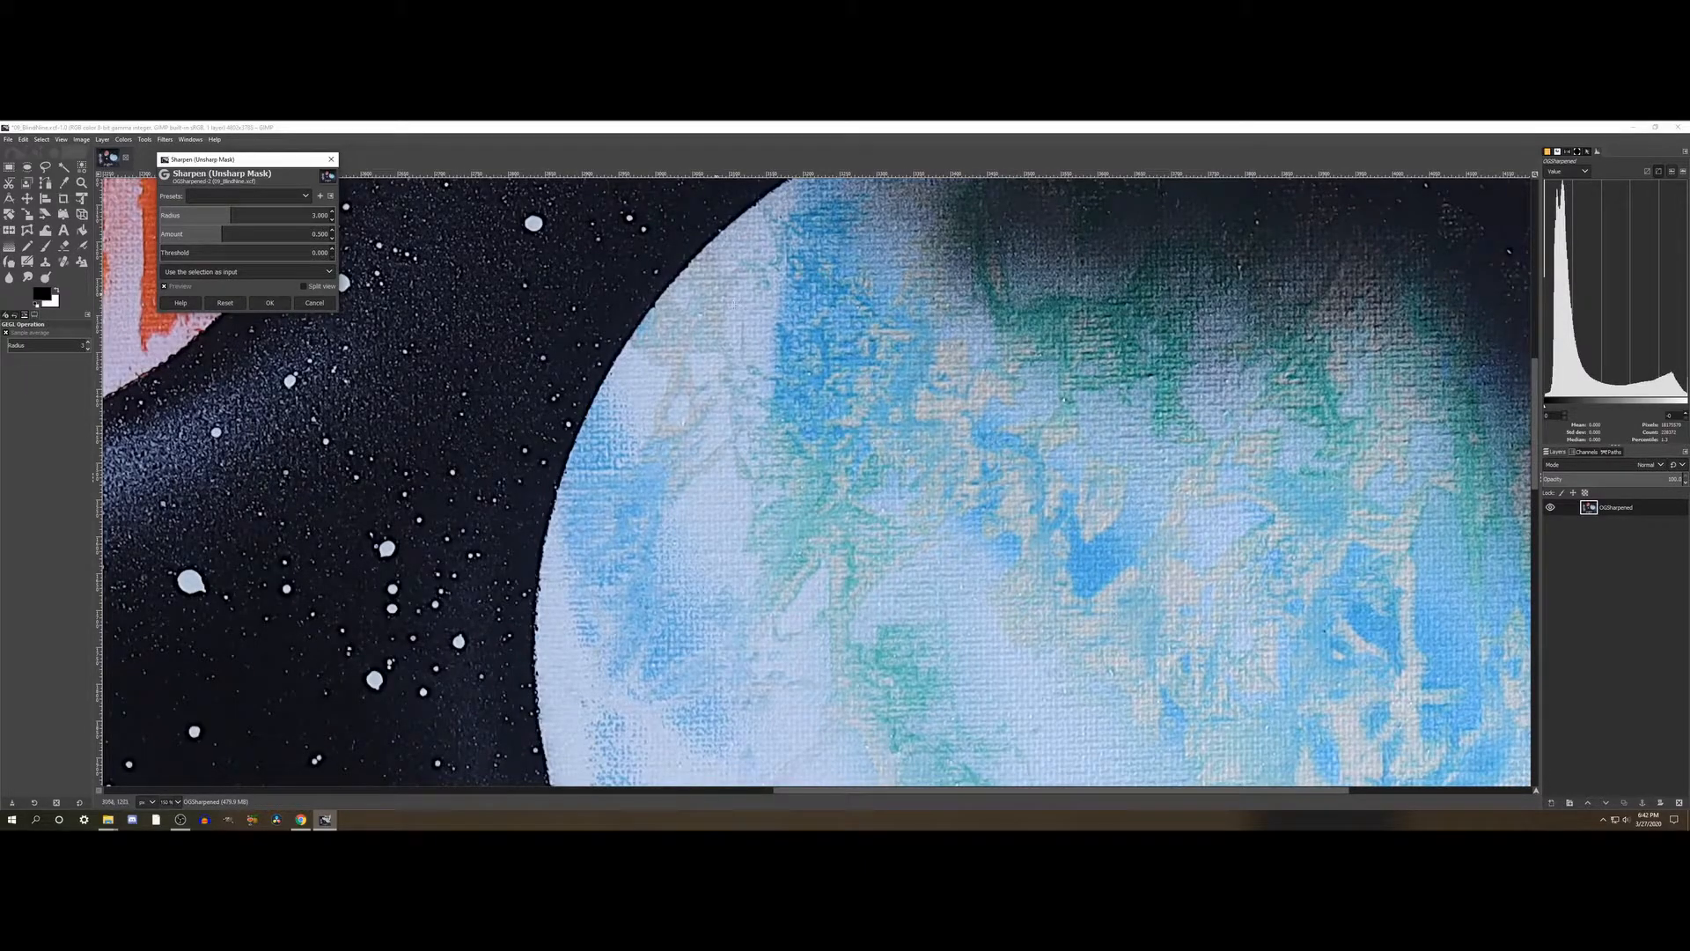
{"action": "left_click", "coordinate": [165, 286]}
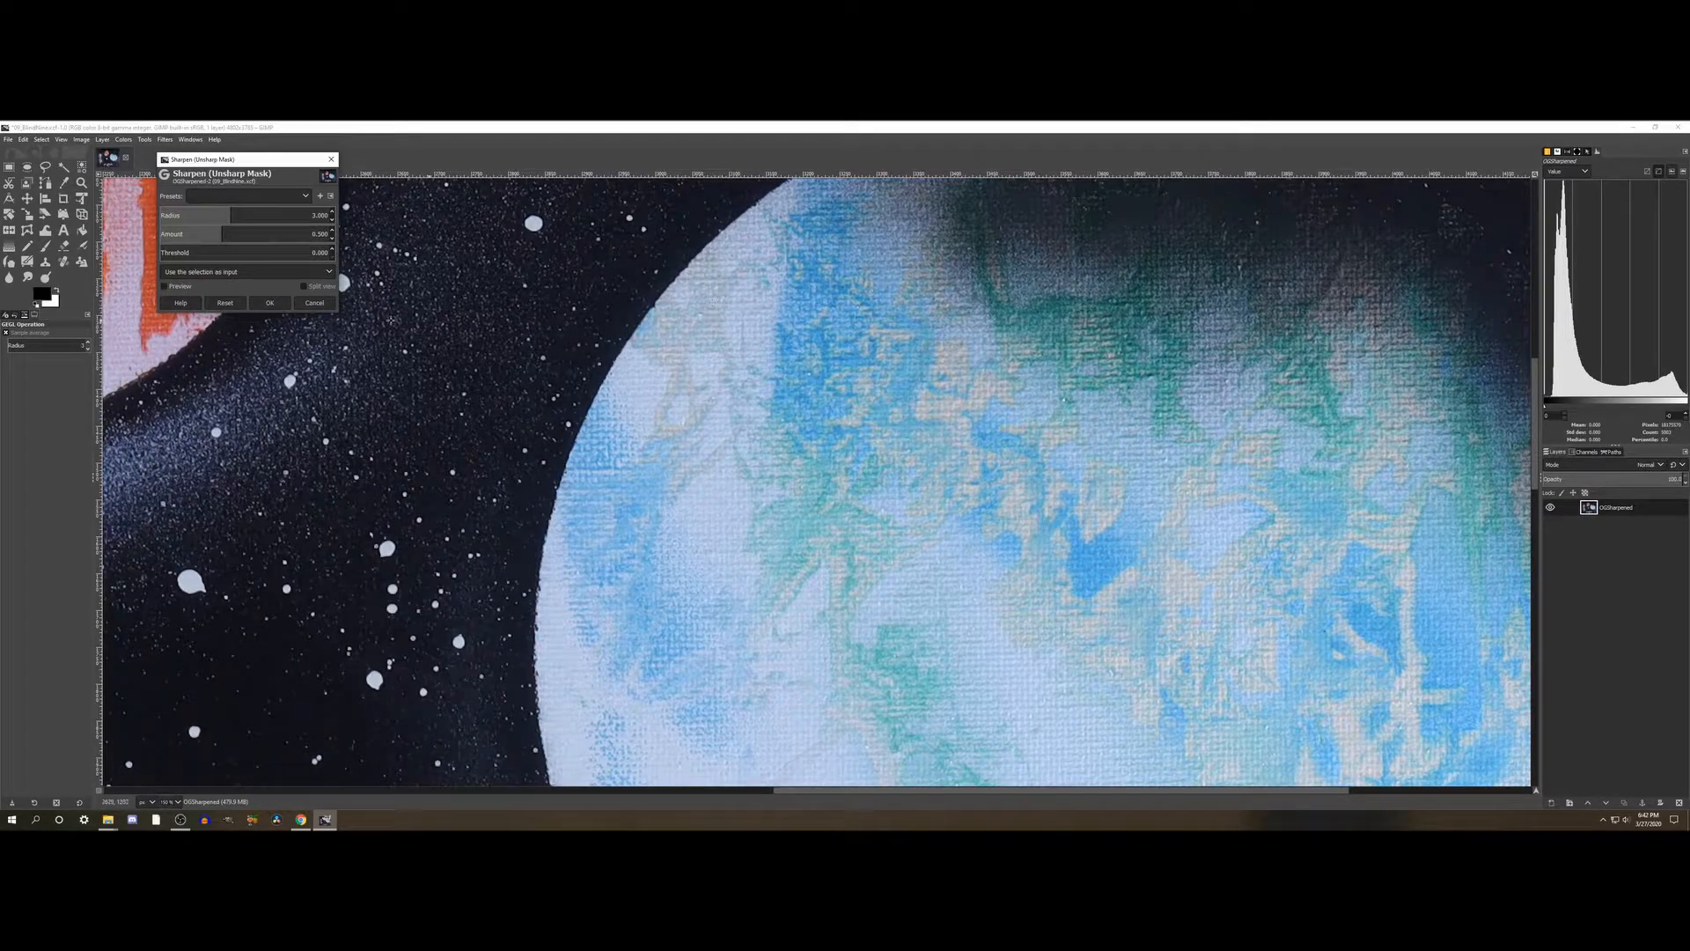
{"action": "left_click", "coordinate": [177, 289]}
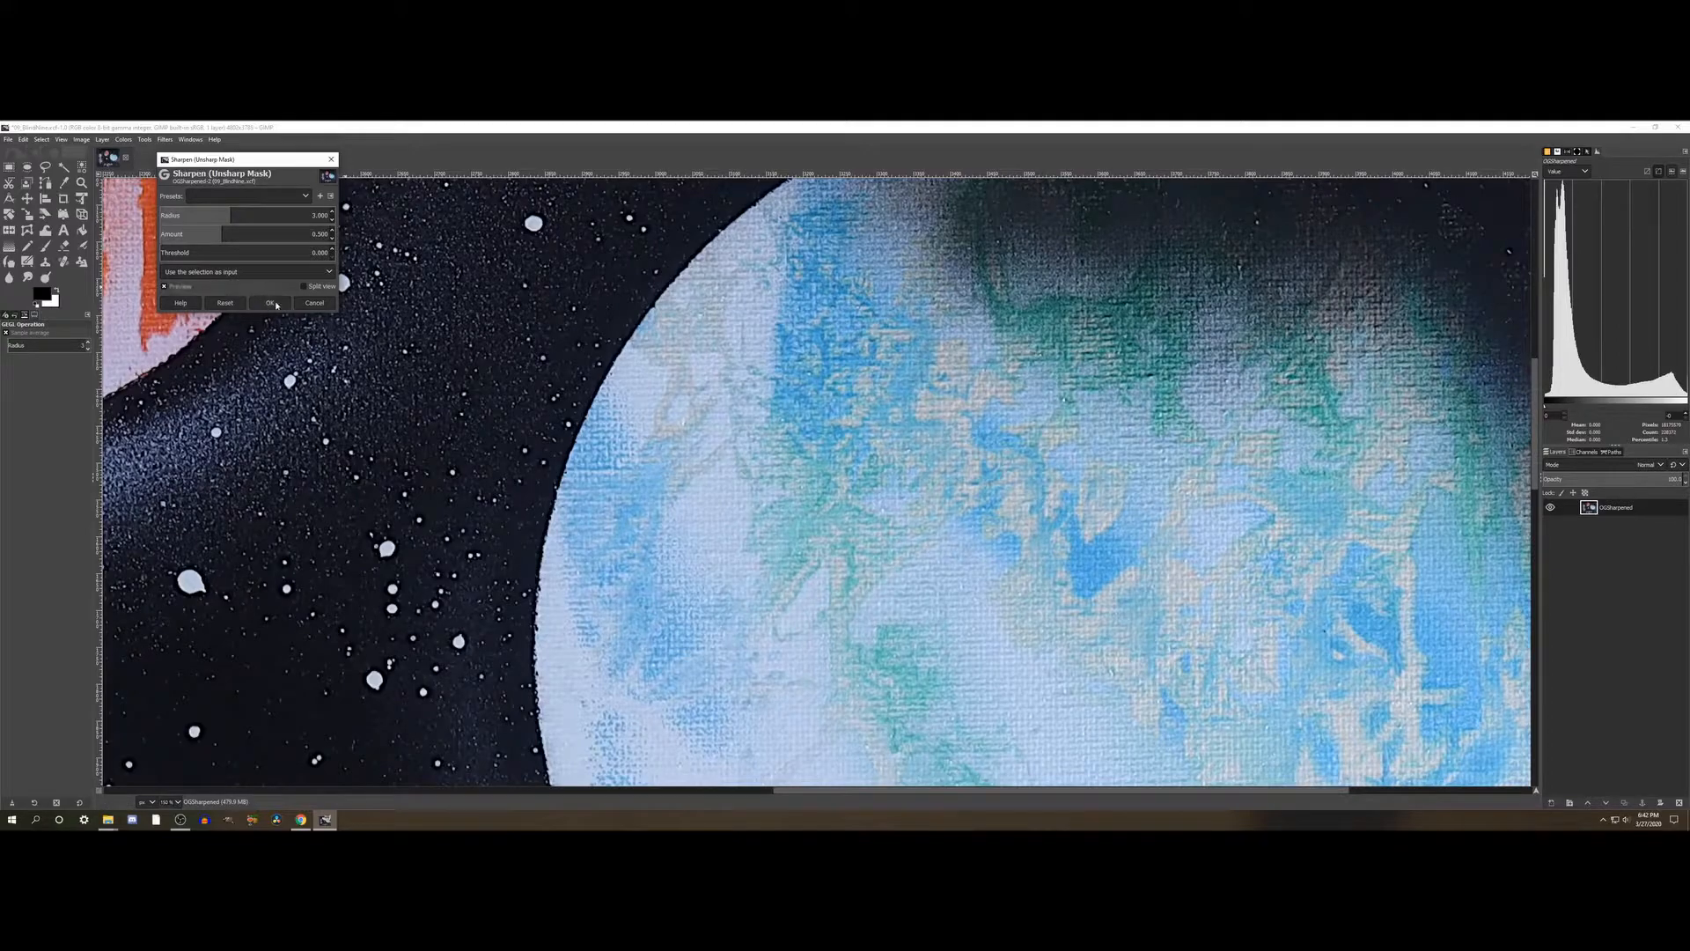
{"action": "left_click", "coordinate": [269, 304]}
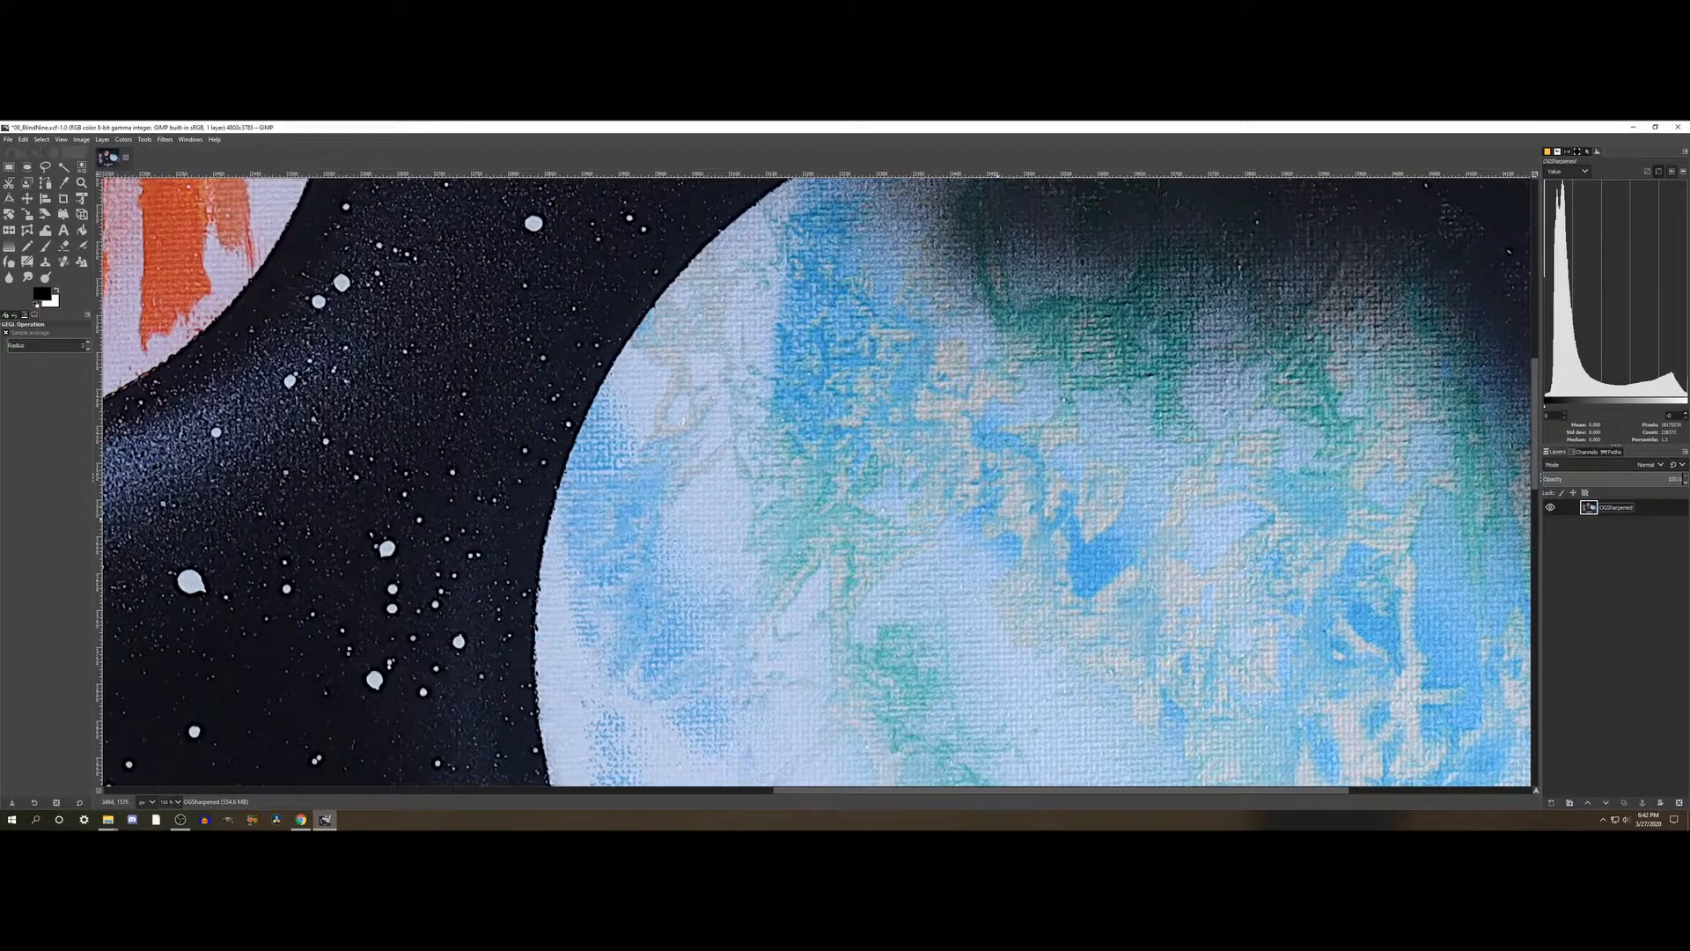
- Apply Sharpen (Unsharp Mask) to the OGSharpened layer a second time with the same default settings
{"action": "left_click", "coordinate": [160, 141]}
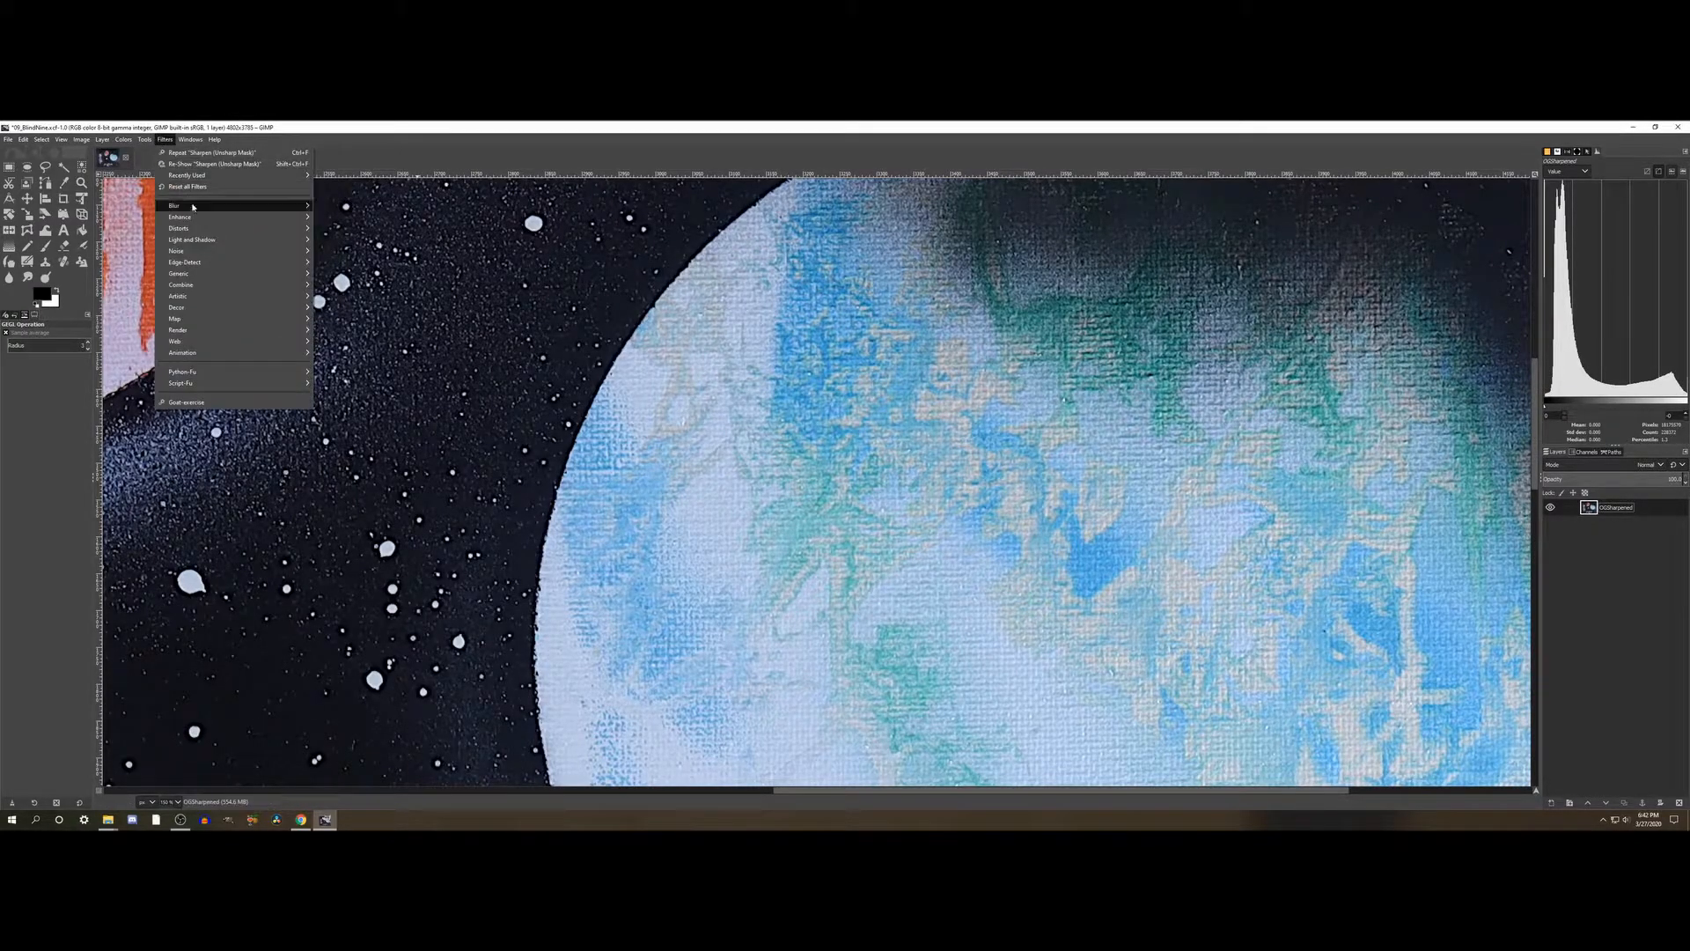
{"action": "mouse_move", "coordinate": [246, 216]}
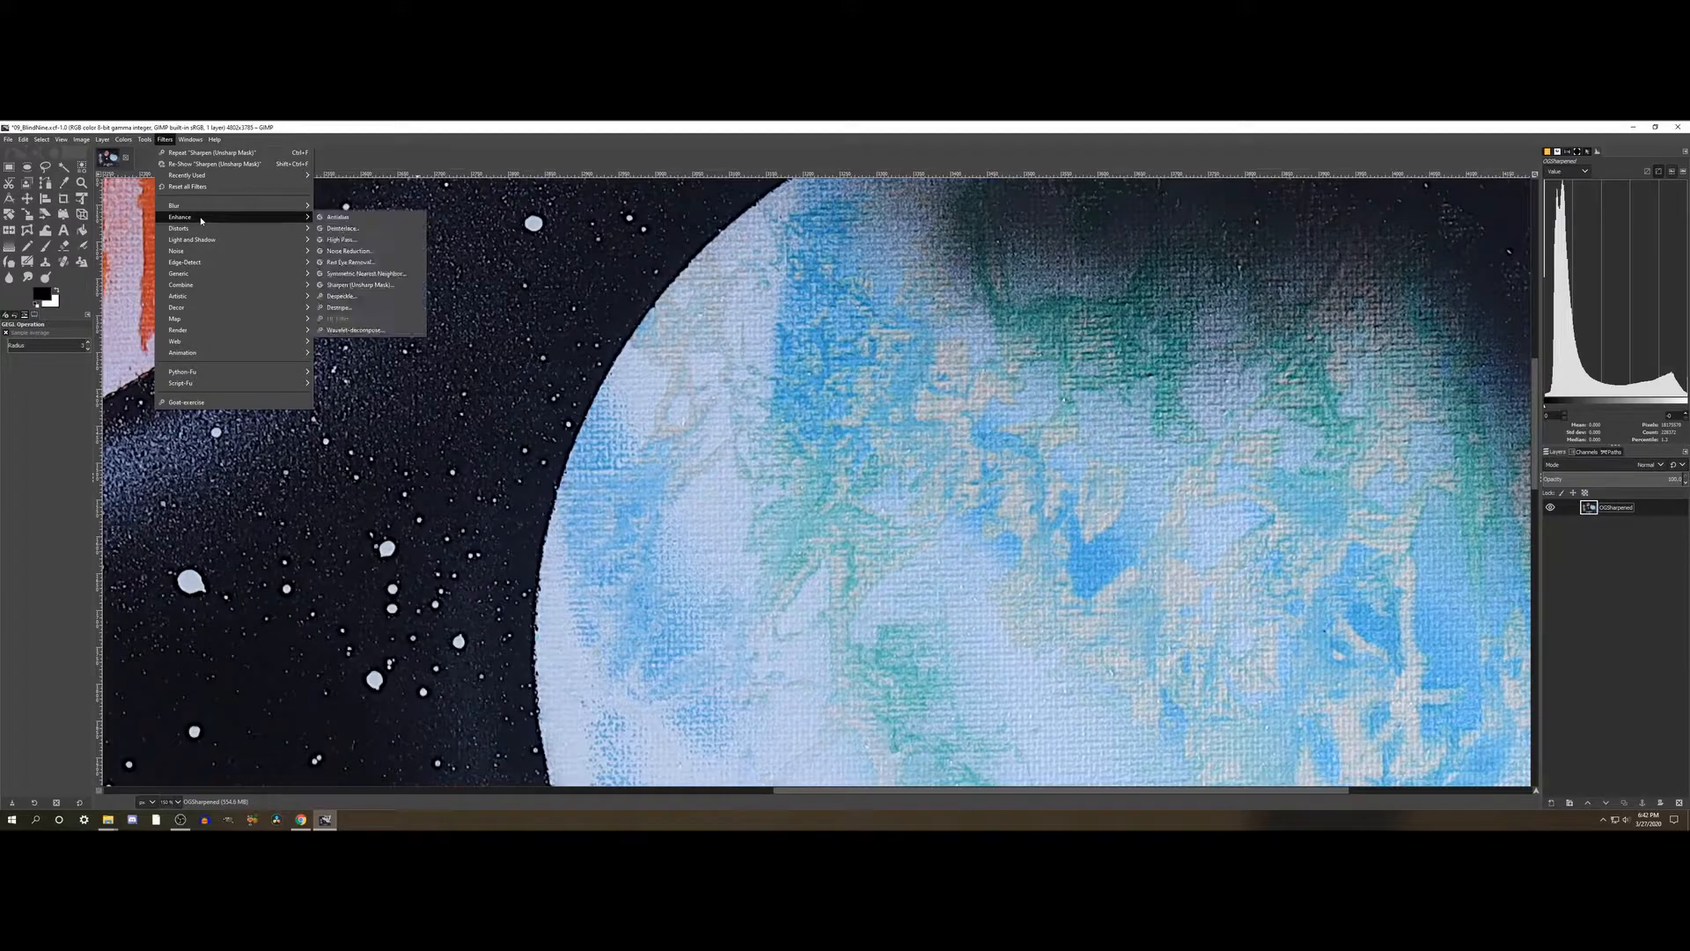
{"action": "left_click", "coordinate": [354, 285]}
{"action": "left_click", "coordinate": [165, 286]}
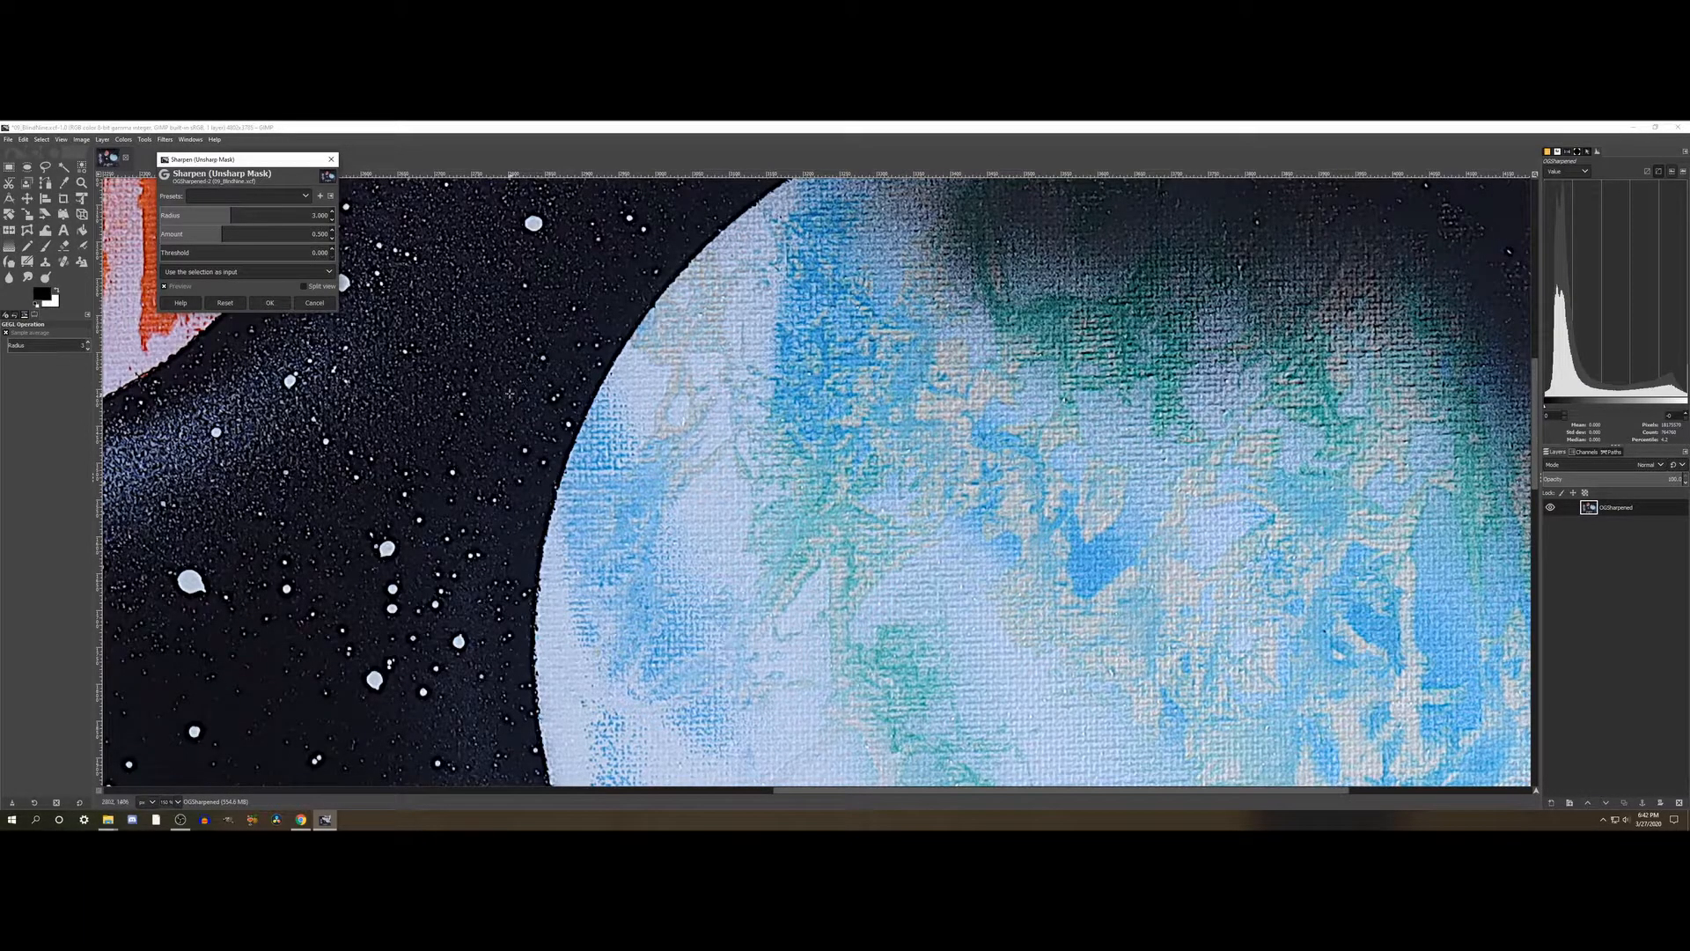
{"action": "left_click", "coordinate": [270, 304]}
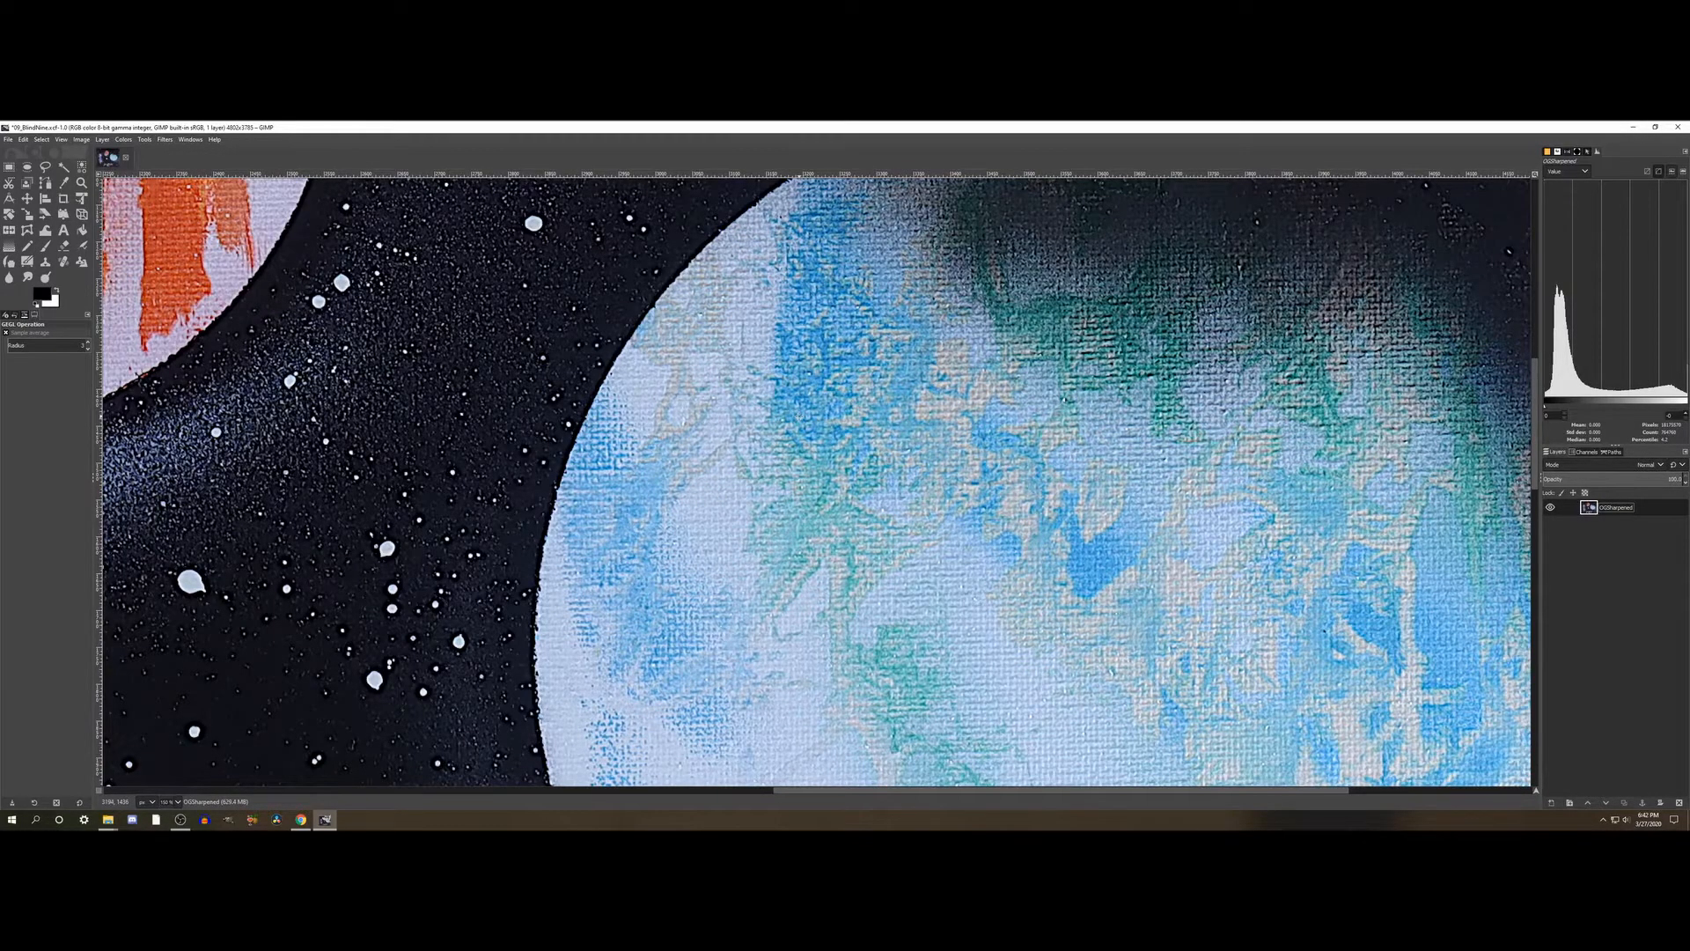
- Check the sharpened planets and stars up close and save the project under its existing file name
{"action": "key", "text": "shift+ctrl+j"}
{"action": "scroll", "coordinate": [638, 434], "scroll_direction": "down", "scroll_amount": 1}
{"action": "scroll", "coordinate": [635, 432], "scroll_direction": "up", "scroll_amount": 1}
{"action": "scroll", "coordinate": [616, 405], "scroll_direction": "up", "scroll_amount": 5}
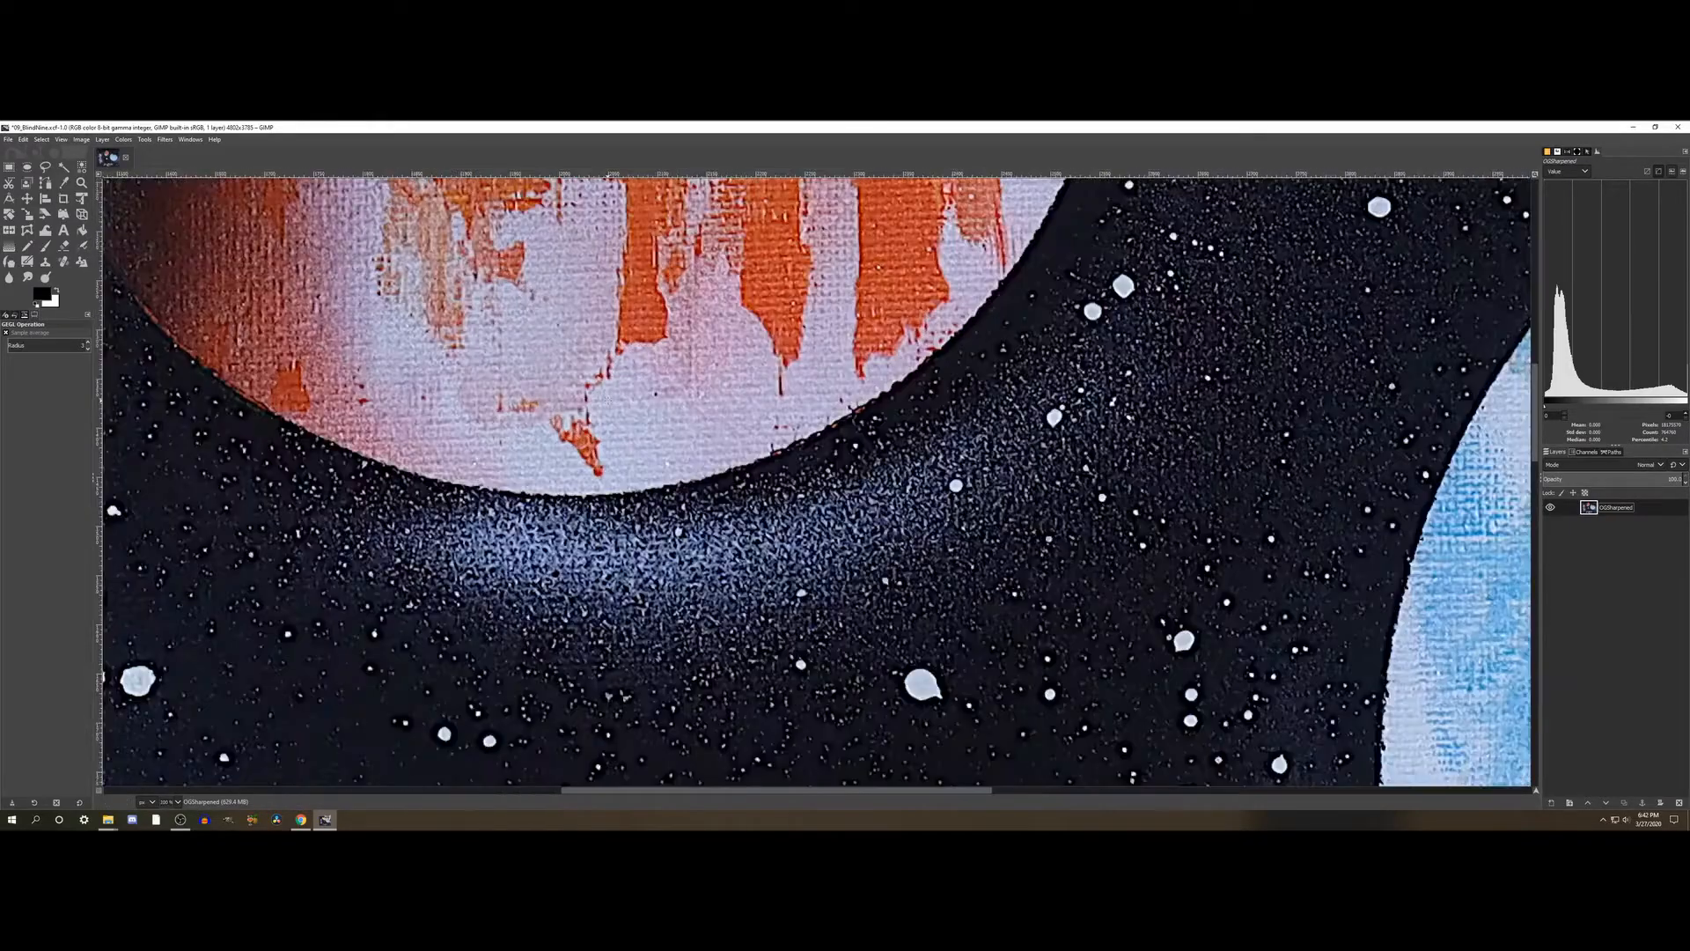
{"action": "scroll", "coordinate": [603, 398], "scroll_direction": "down", "scroll_amount": 6}
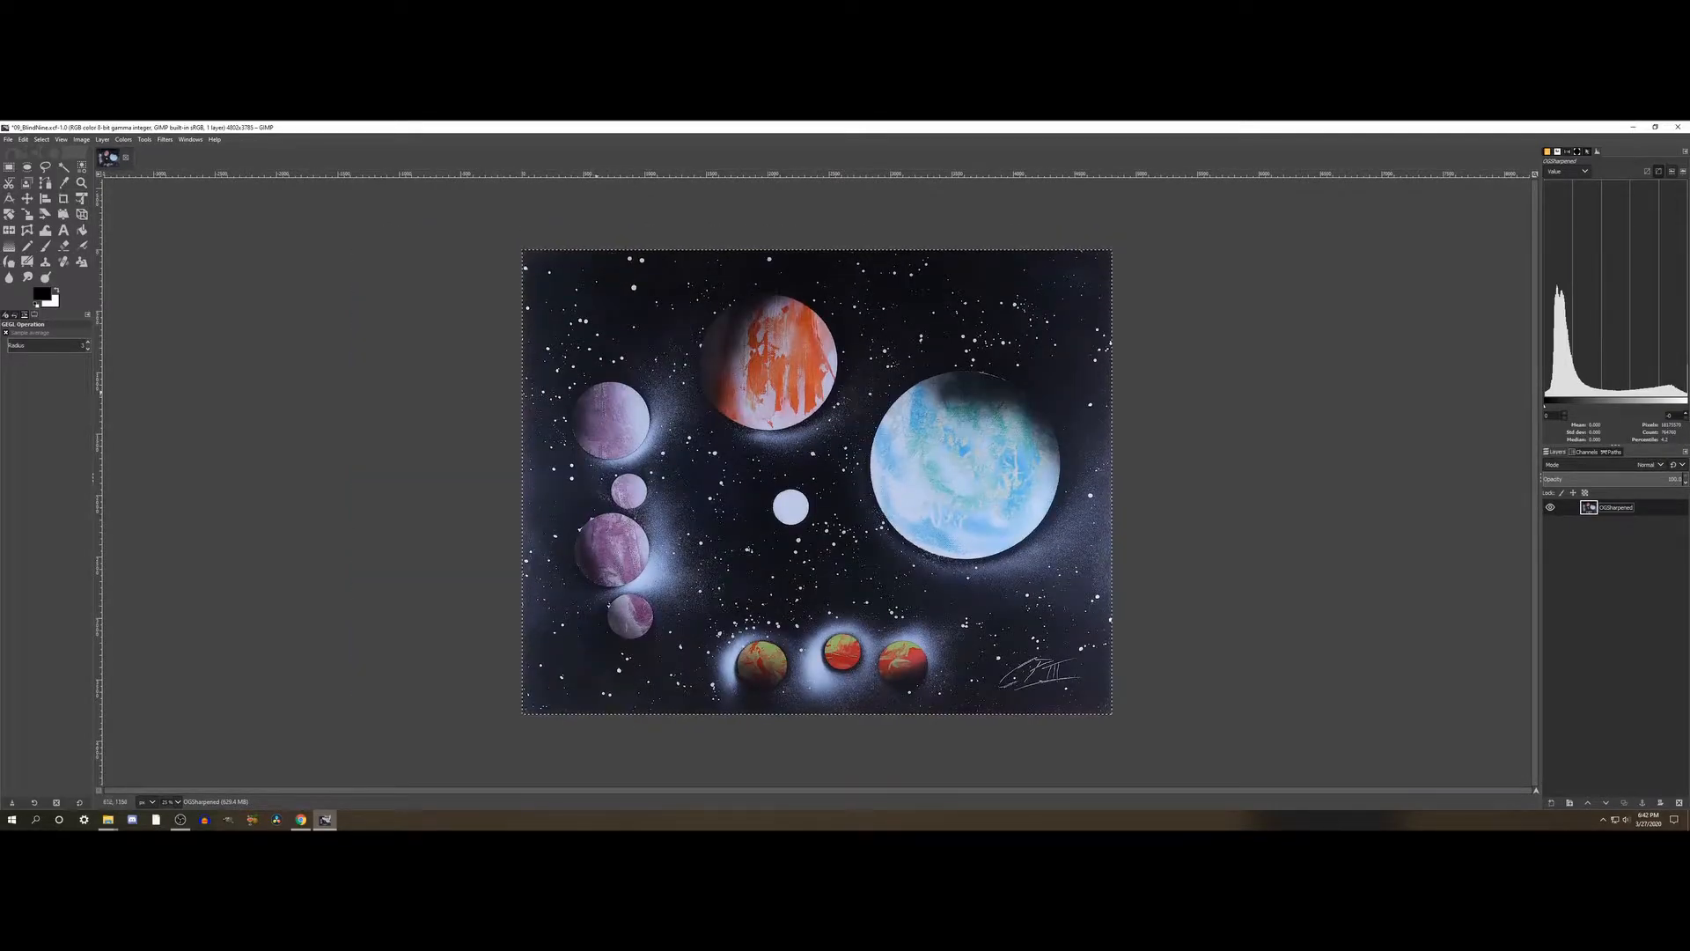
{"action": "left_click", "coordinate": [8, 139]}
{"action": "left_click", "coordinate": [22, 231]}
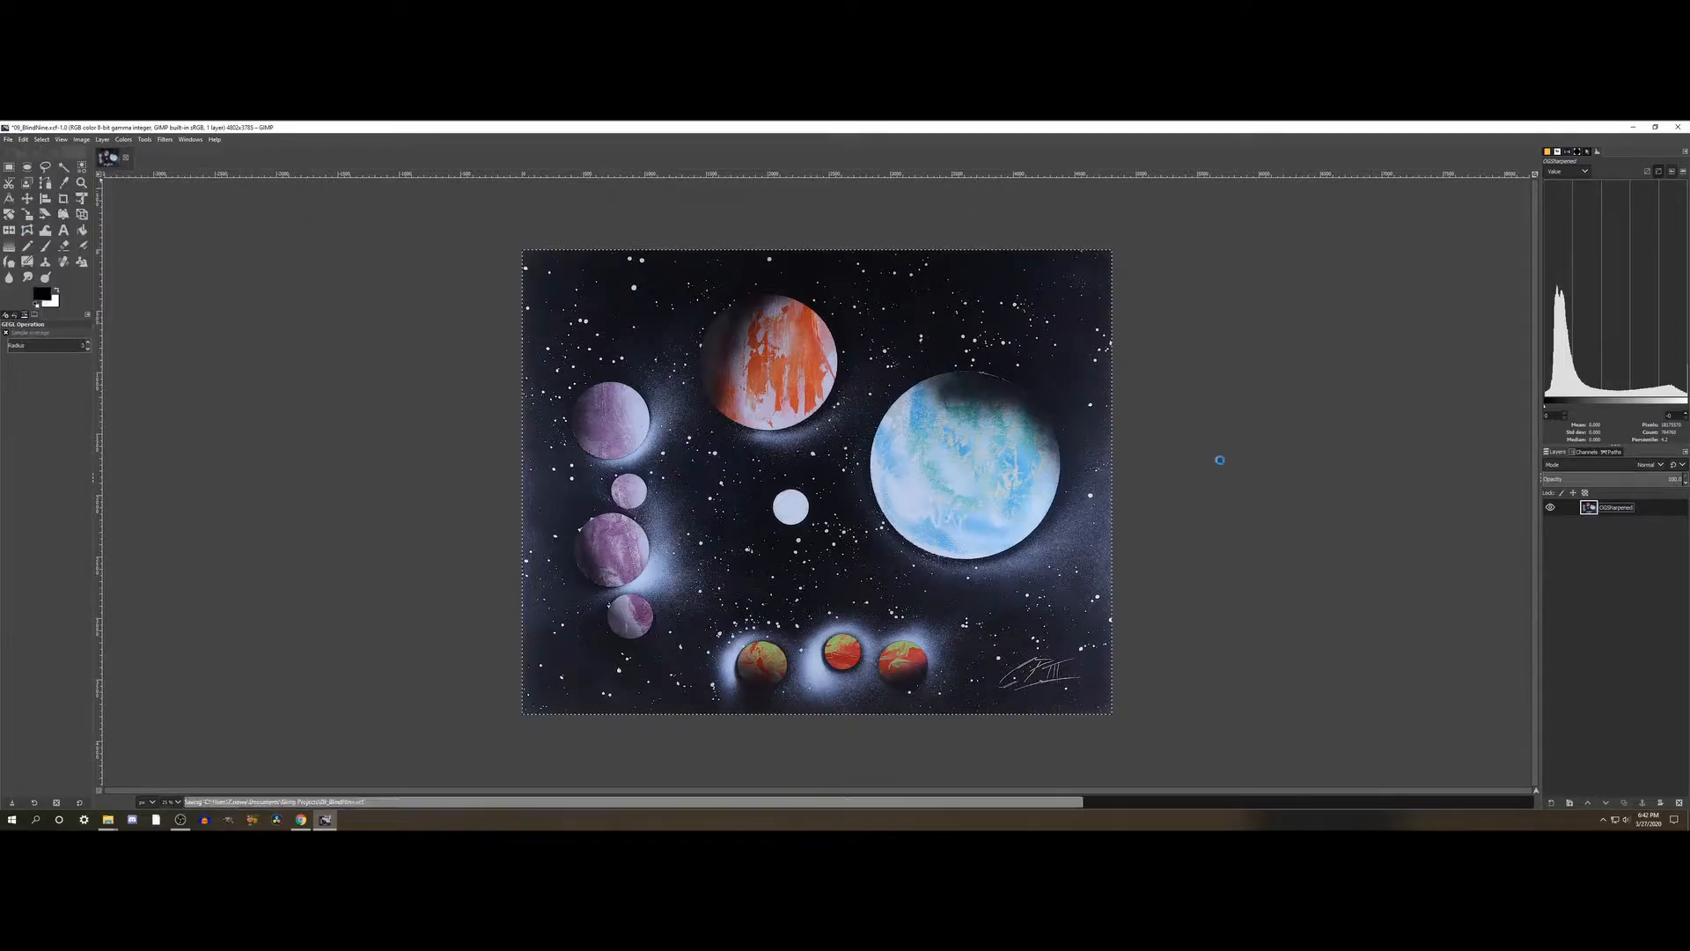
- Duplicate the OGSharpened layer and rename the copy OGSharpenedSaturated
{"action": "right_click", "coordinate": [1615, 508]}
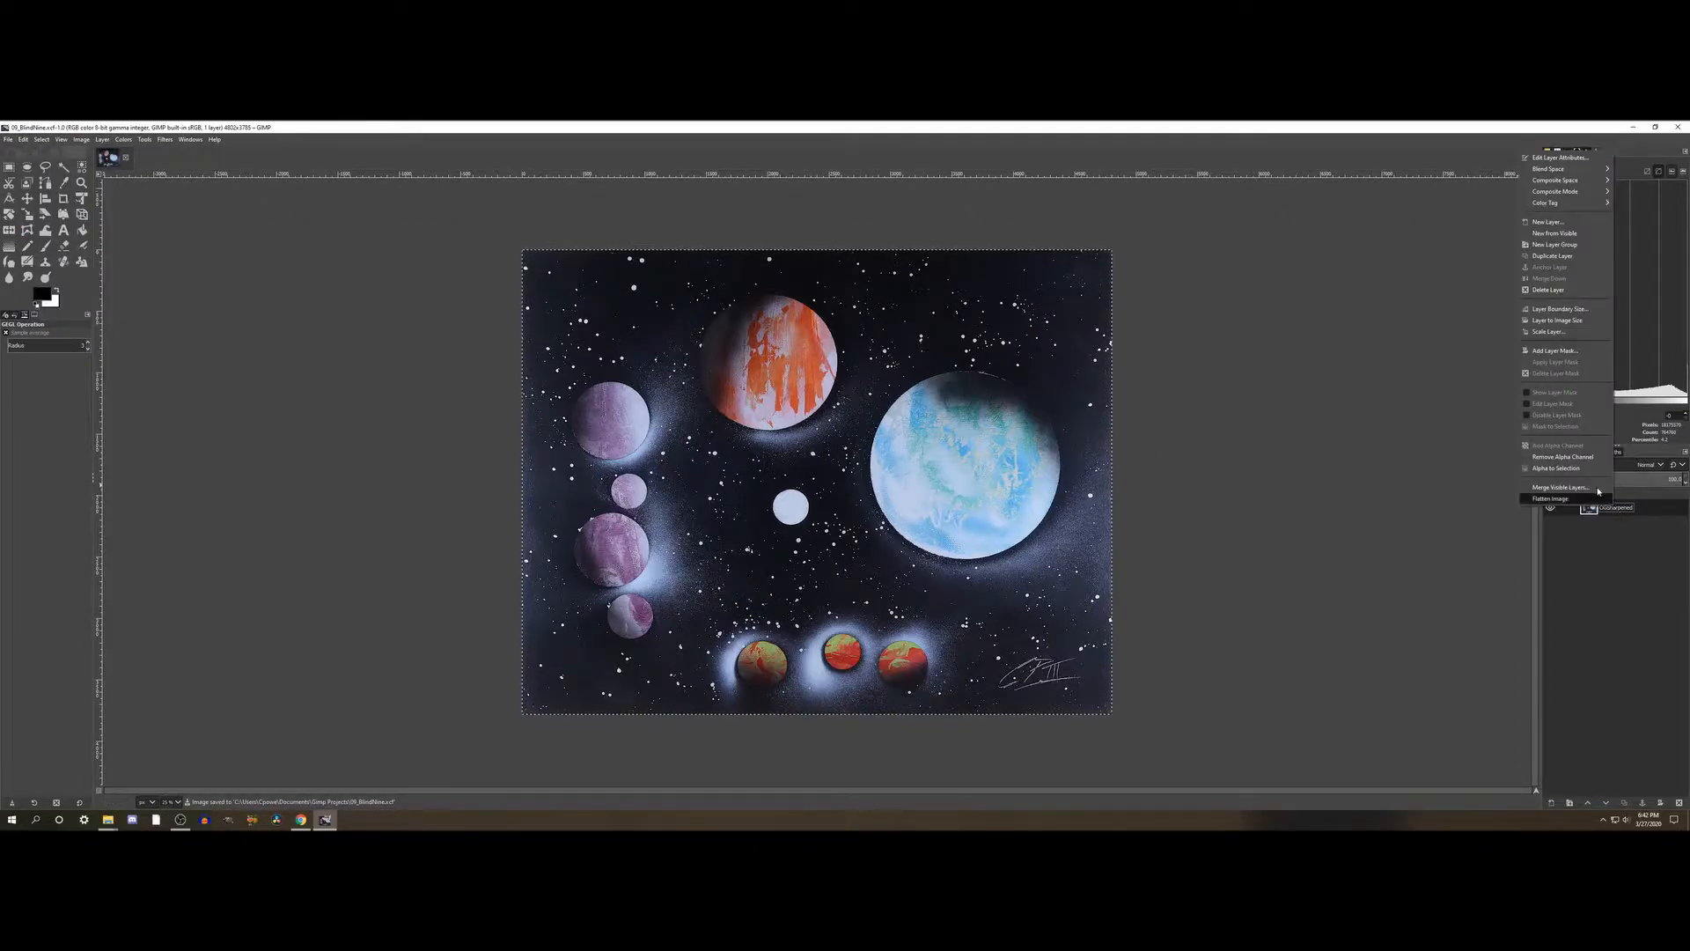
{"action": "left_click", "coordinate": [1649, 511]}
{"action": "right_click", "coordinate": [1625, 508]}
{"action": "left_click", "coordinate": [1560, 254]}
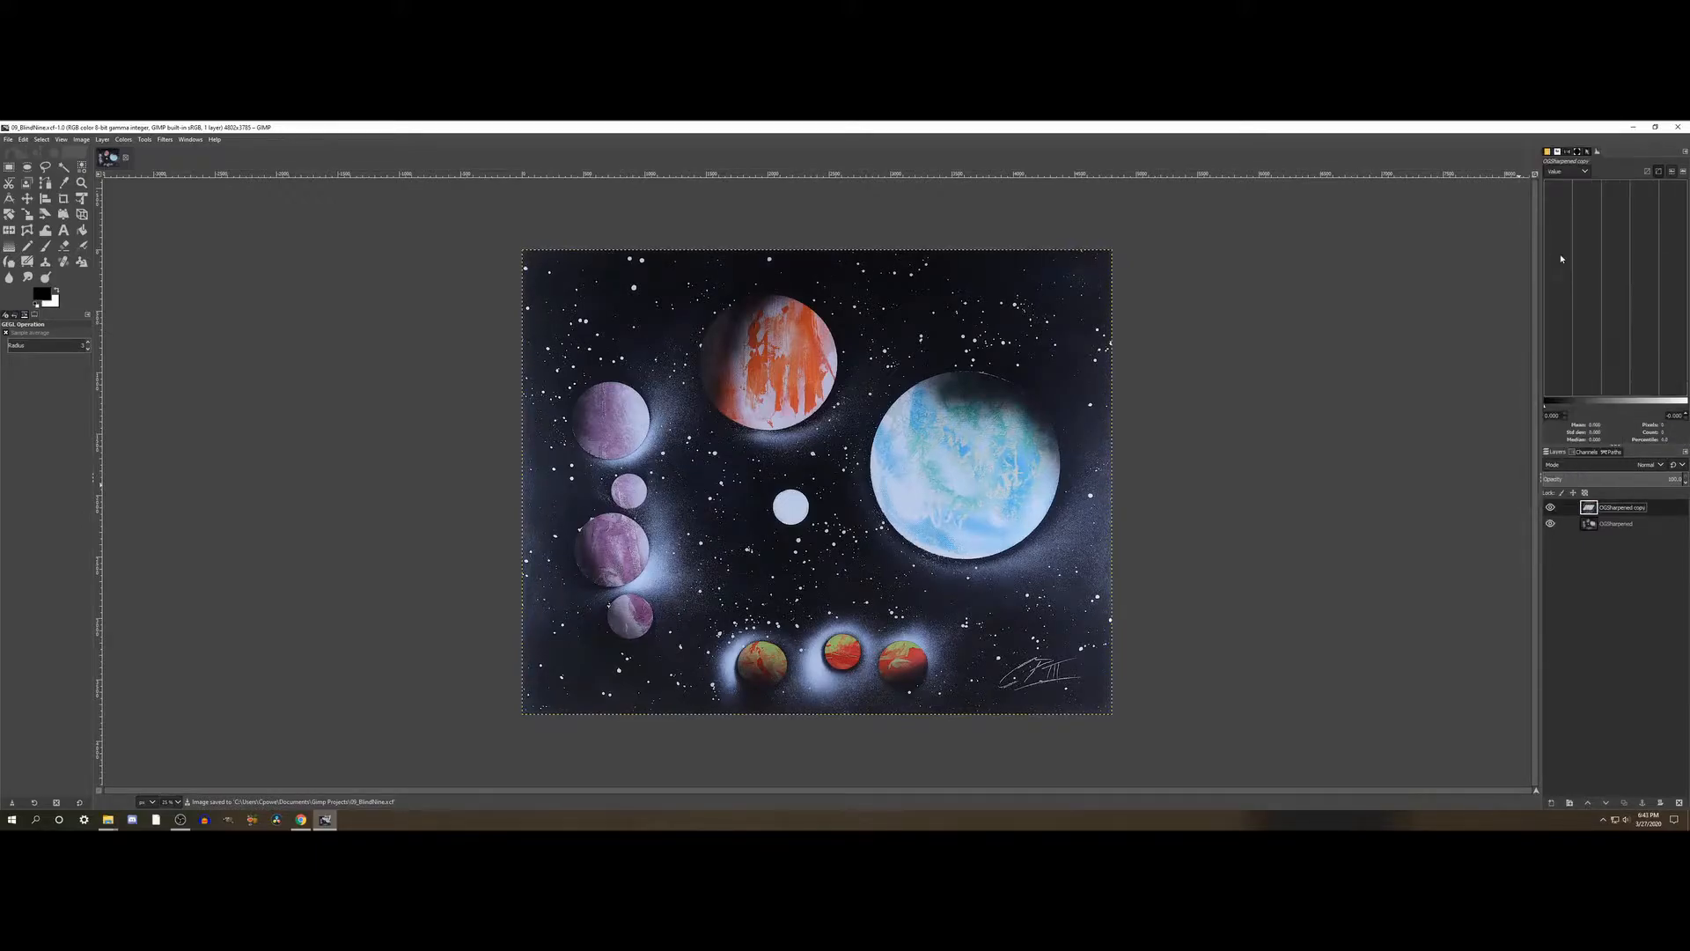
{"action": "double_click", "coordinate": [1617, 509]}
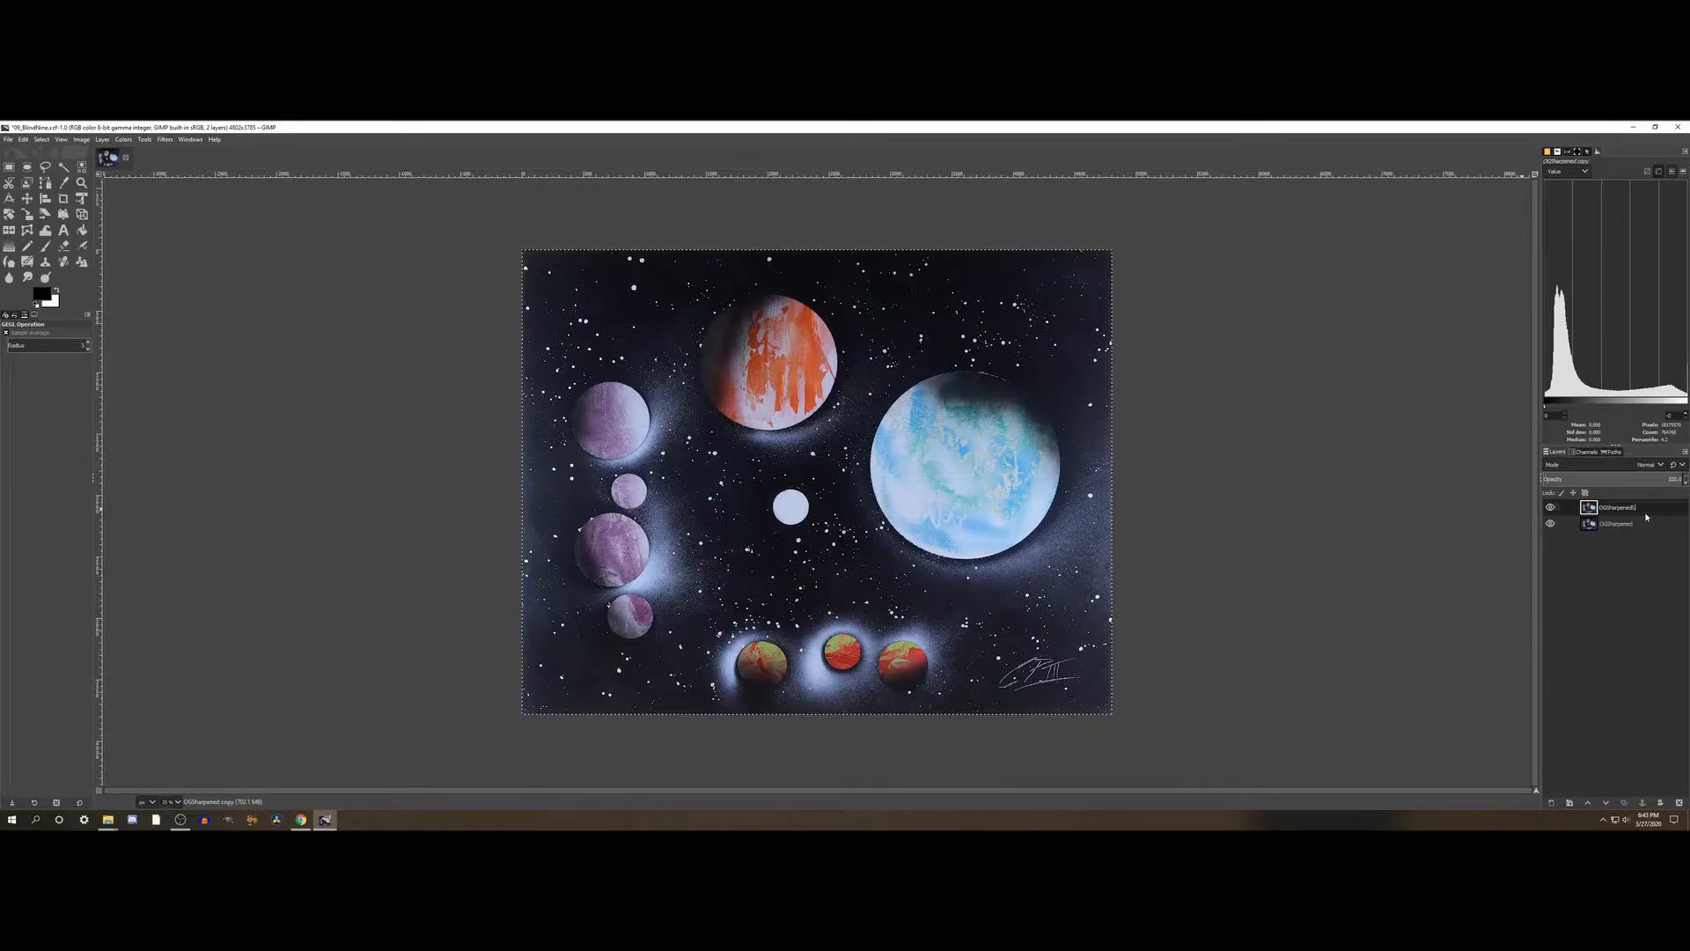
{"action": "type", "text": "Saturated"}
{"action": "key", "text": "Return"}
- Open the Saturation adjustment for the OGSharpenedSaturated layer, try stronger scale values and compare the colours with the preview off and on
{"action": "left_click", "coordinate": [124, 140]}
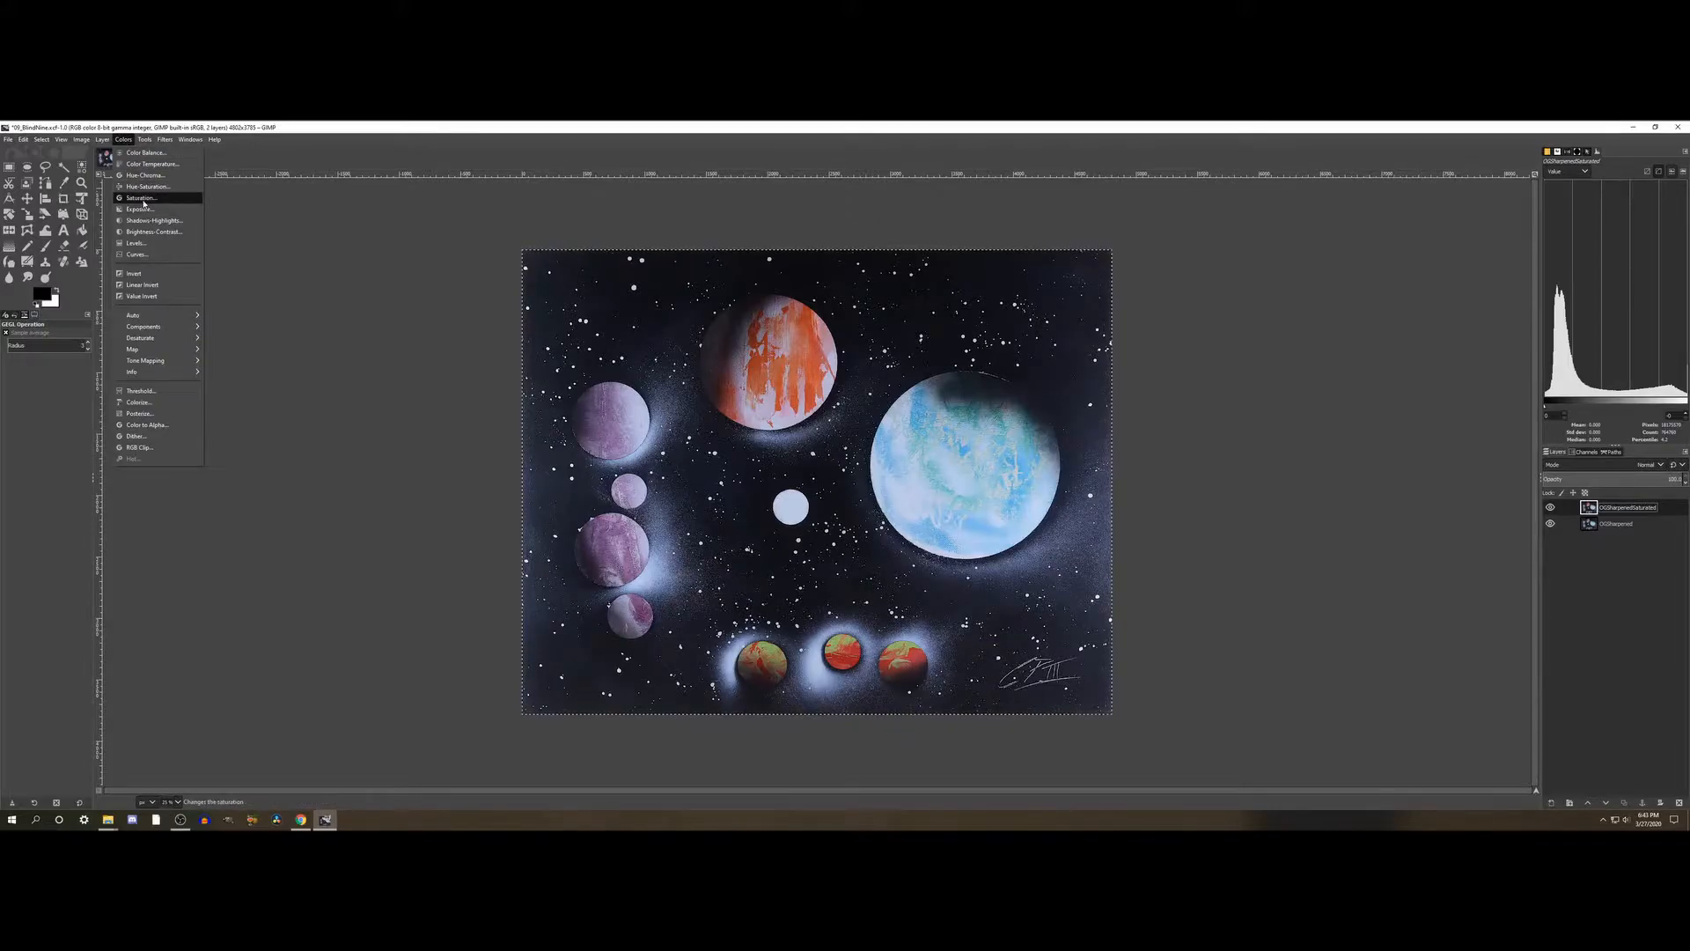
{"action": "left_click", "coordinate": [141, 199]}
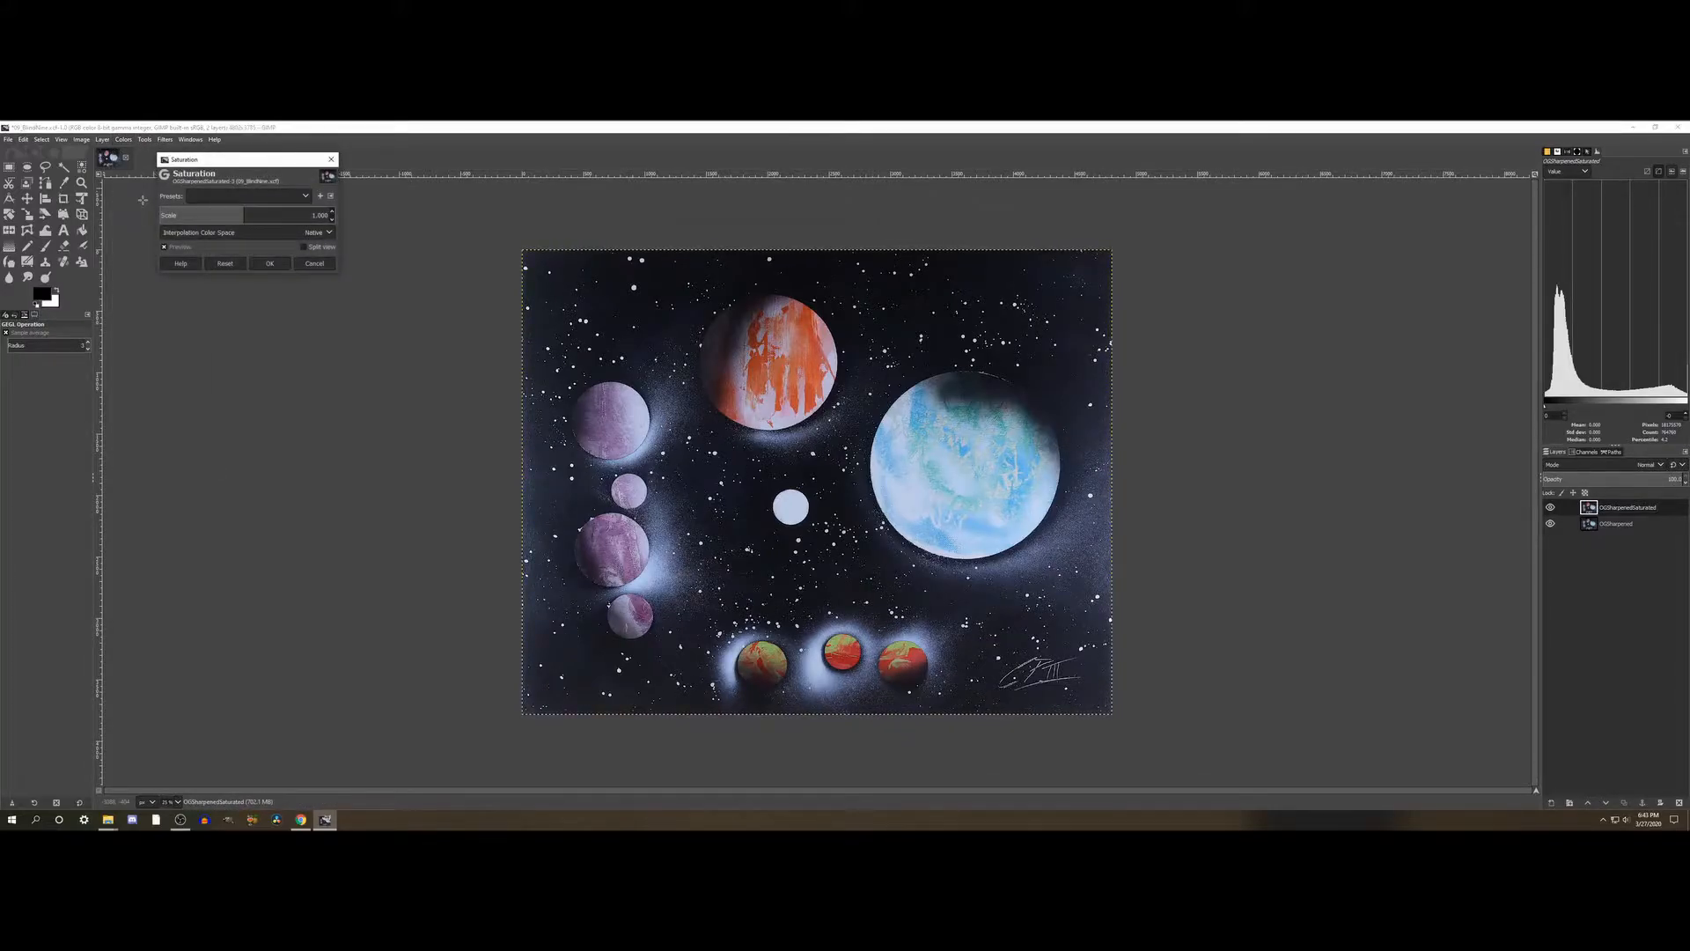
{"action": "left_click_drag", "start_coordinate": [279, 218], "coordinate": [316, 215]}
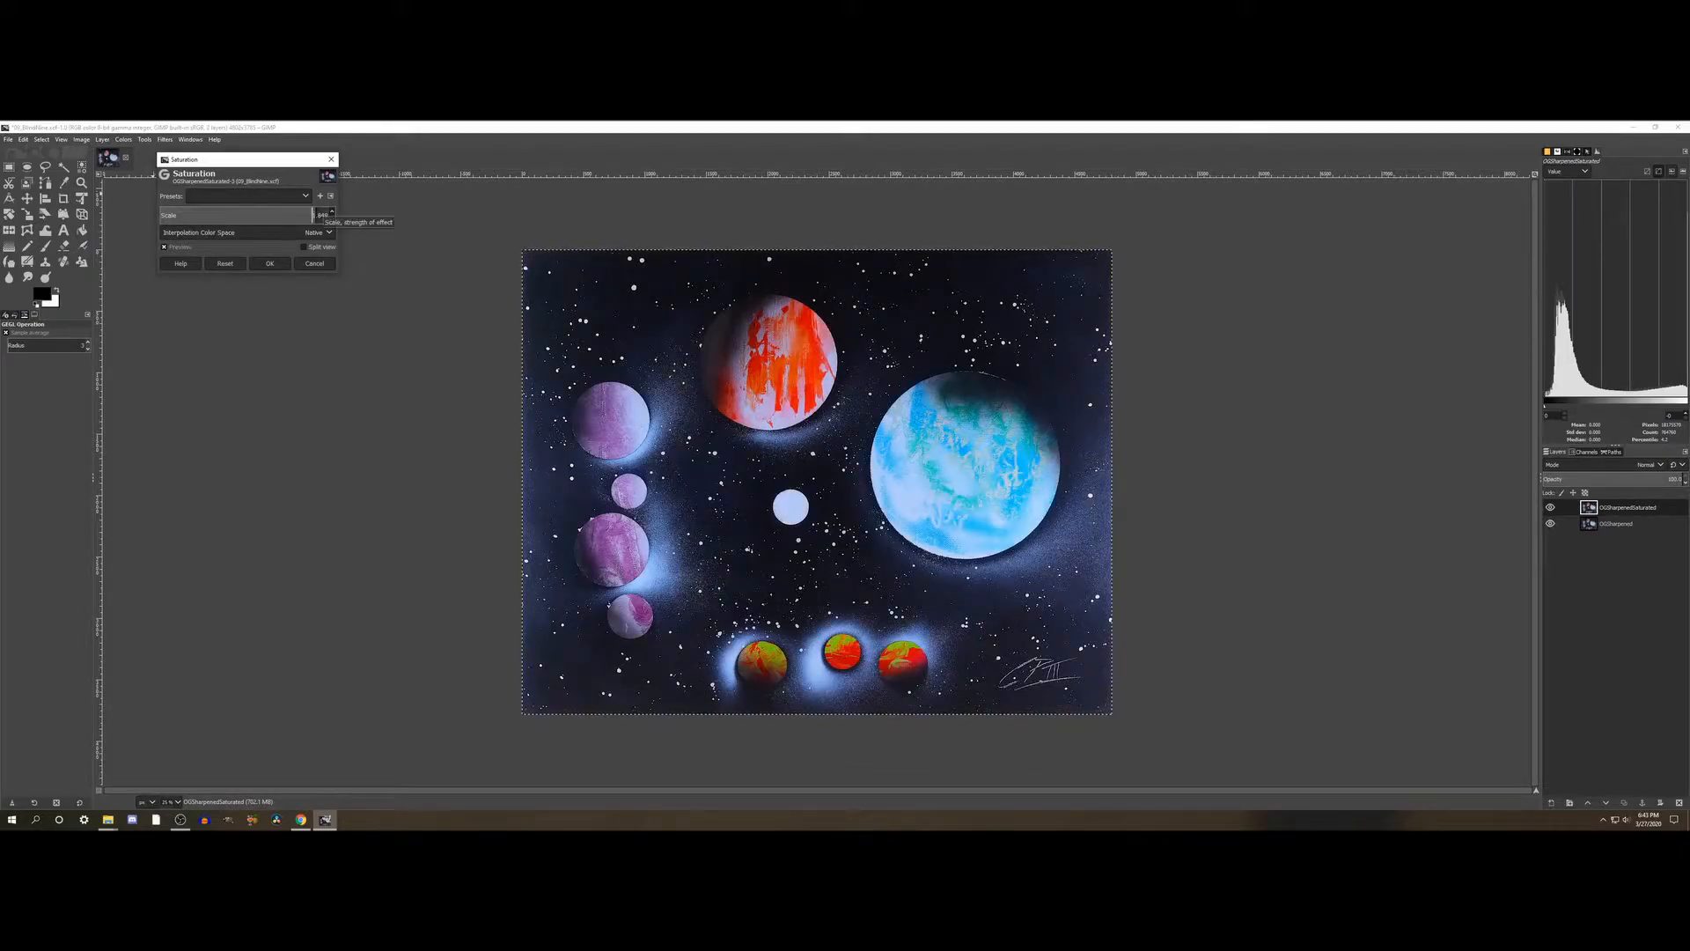
{"action": "left_click_drag", "start_coordinate": [902, 209], "coordinate": [1588, 193]}
{"action": "left_click_drag", "start_coordinate": [977, 233], "coordinate": [188, 232]}
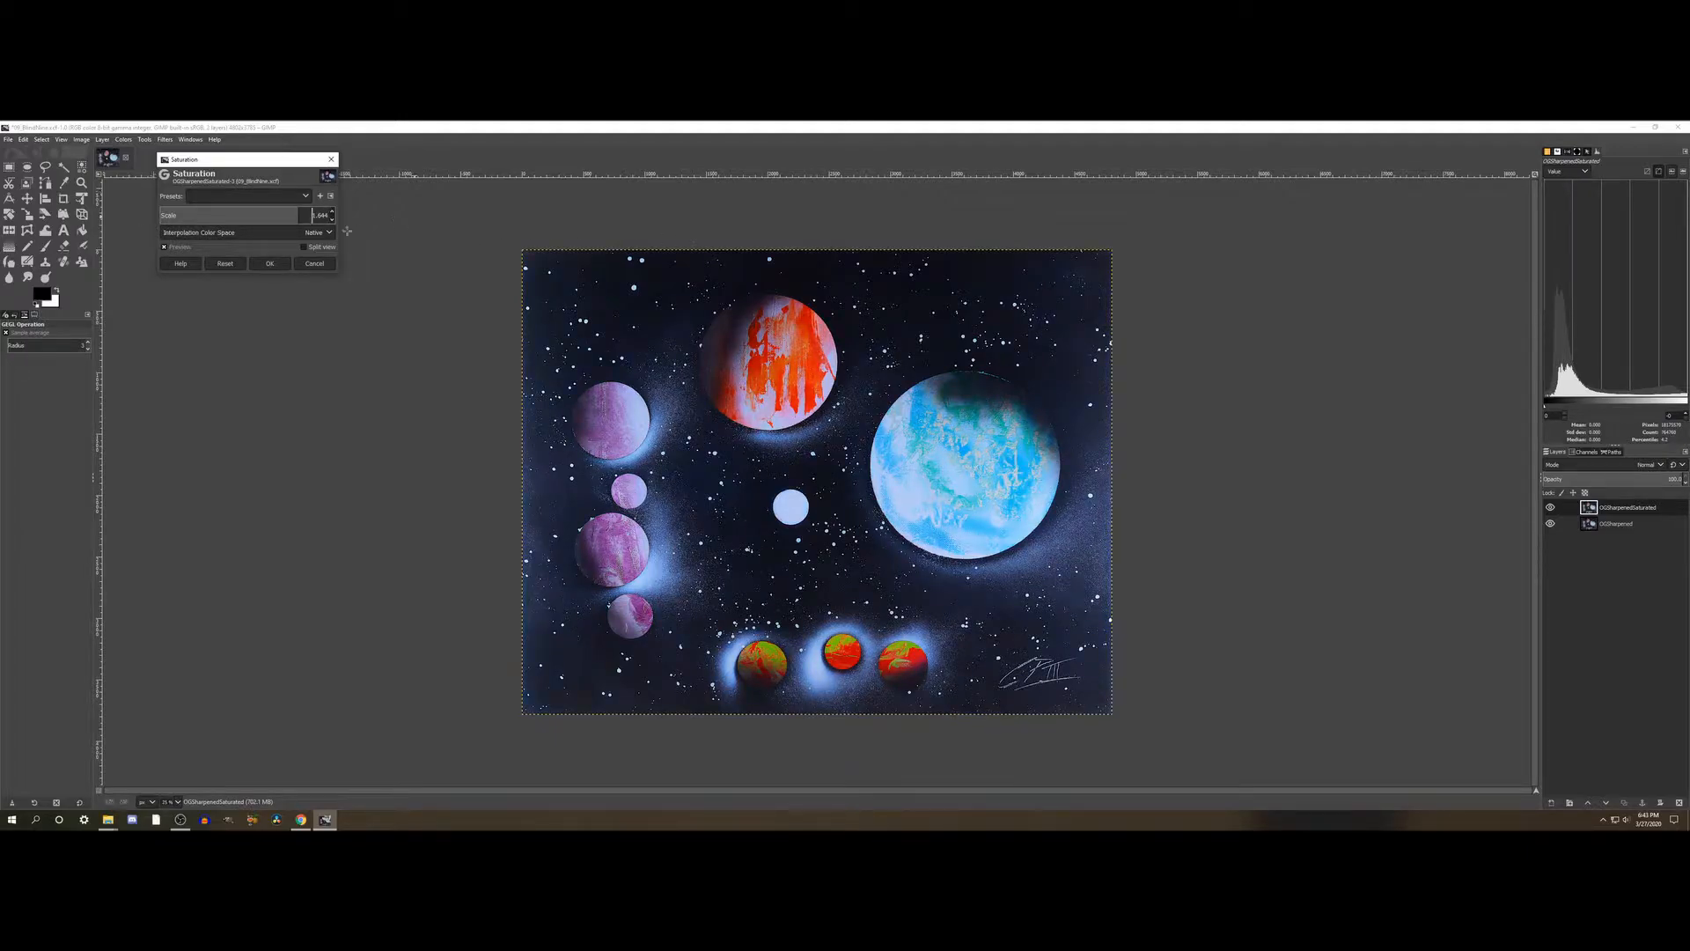
{"action": "left_click", "coordinate": [172, 249]}
{"action": "left_click", "coordinate": [173, 249]}
- Try Saturation scale values ranging from nearly colourless to strongly saturated on the OGSharpenedSaturated layer
{"action": "left_click_drag", "start_coordinate": [302, 218], "coordinate": [724, 213]}
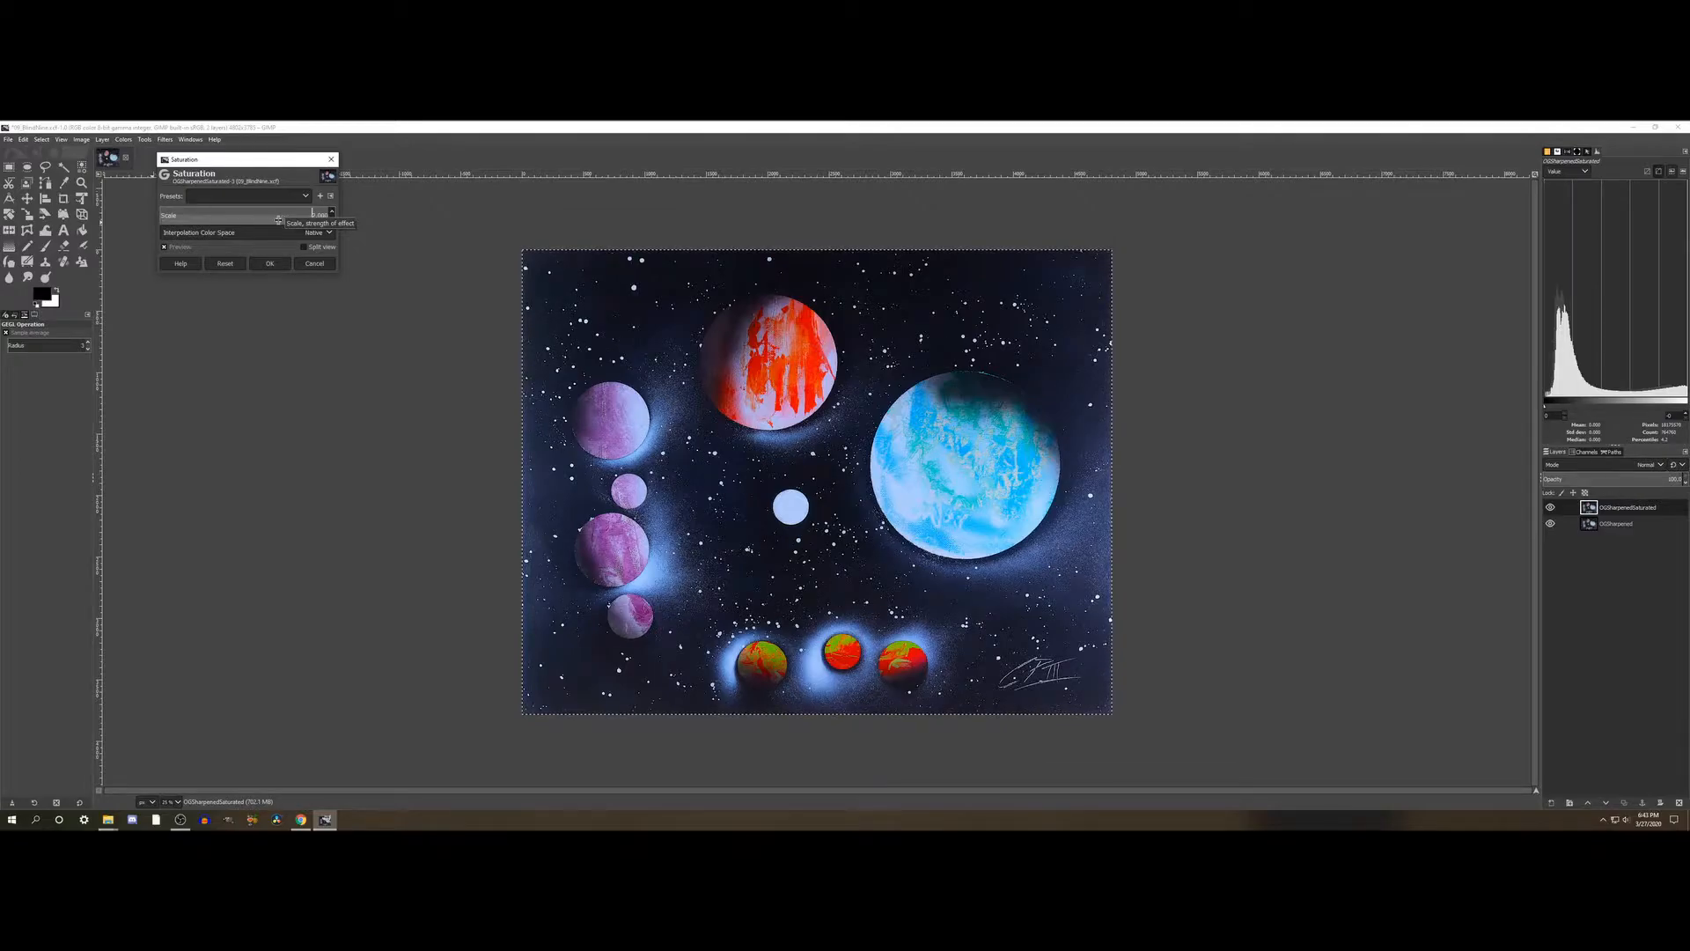
{"action": "left_click_drag", "start_coordinate": [279, 220], "coordinate": [191, 215]}
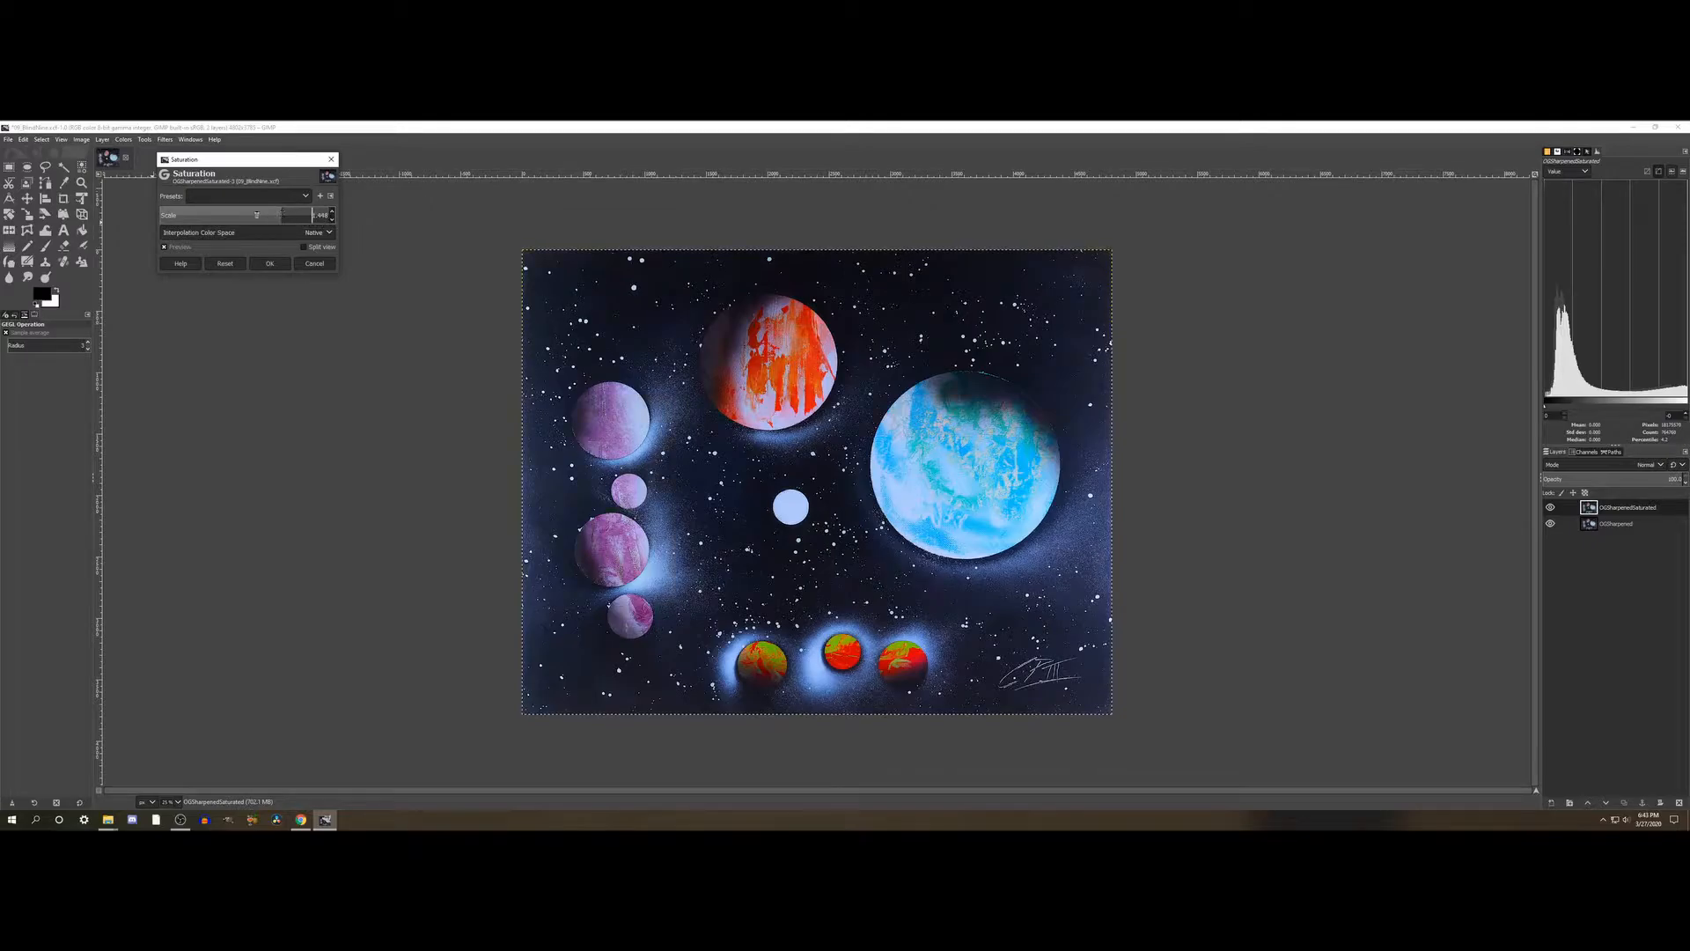
{"action": "left_click", "coordinate": [186, 214]}
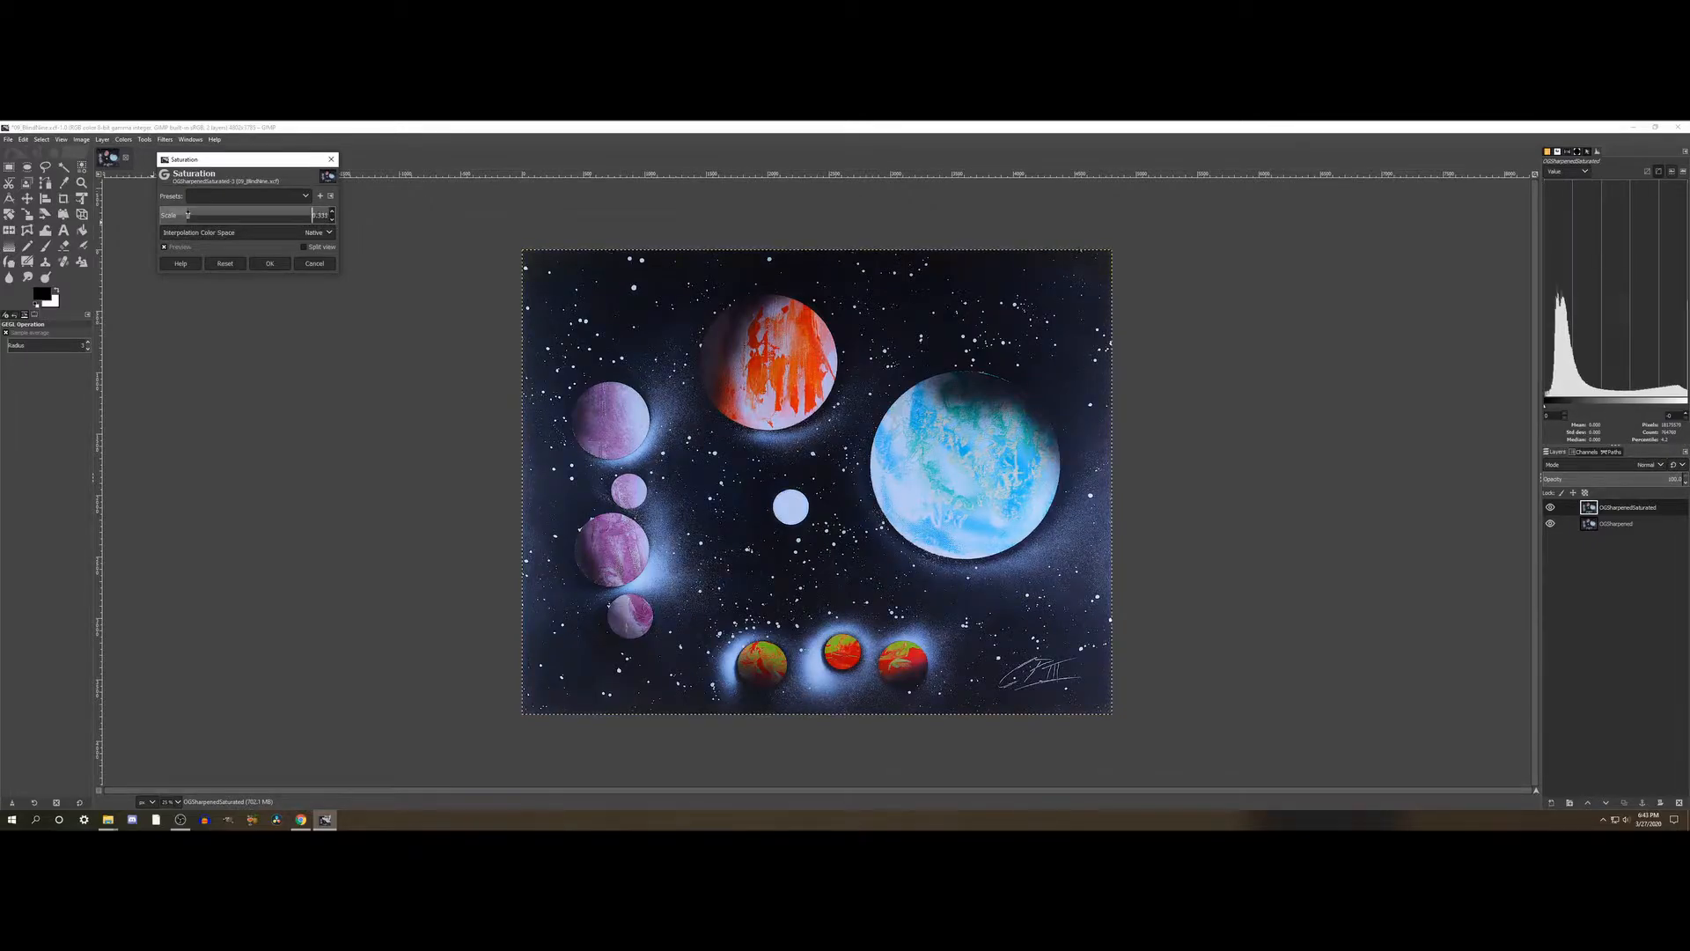
{"action": "left_click", "coordinate": [167, 216]}
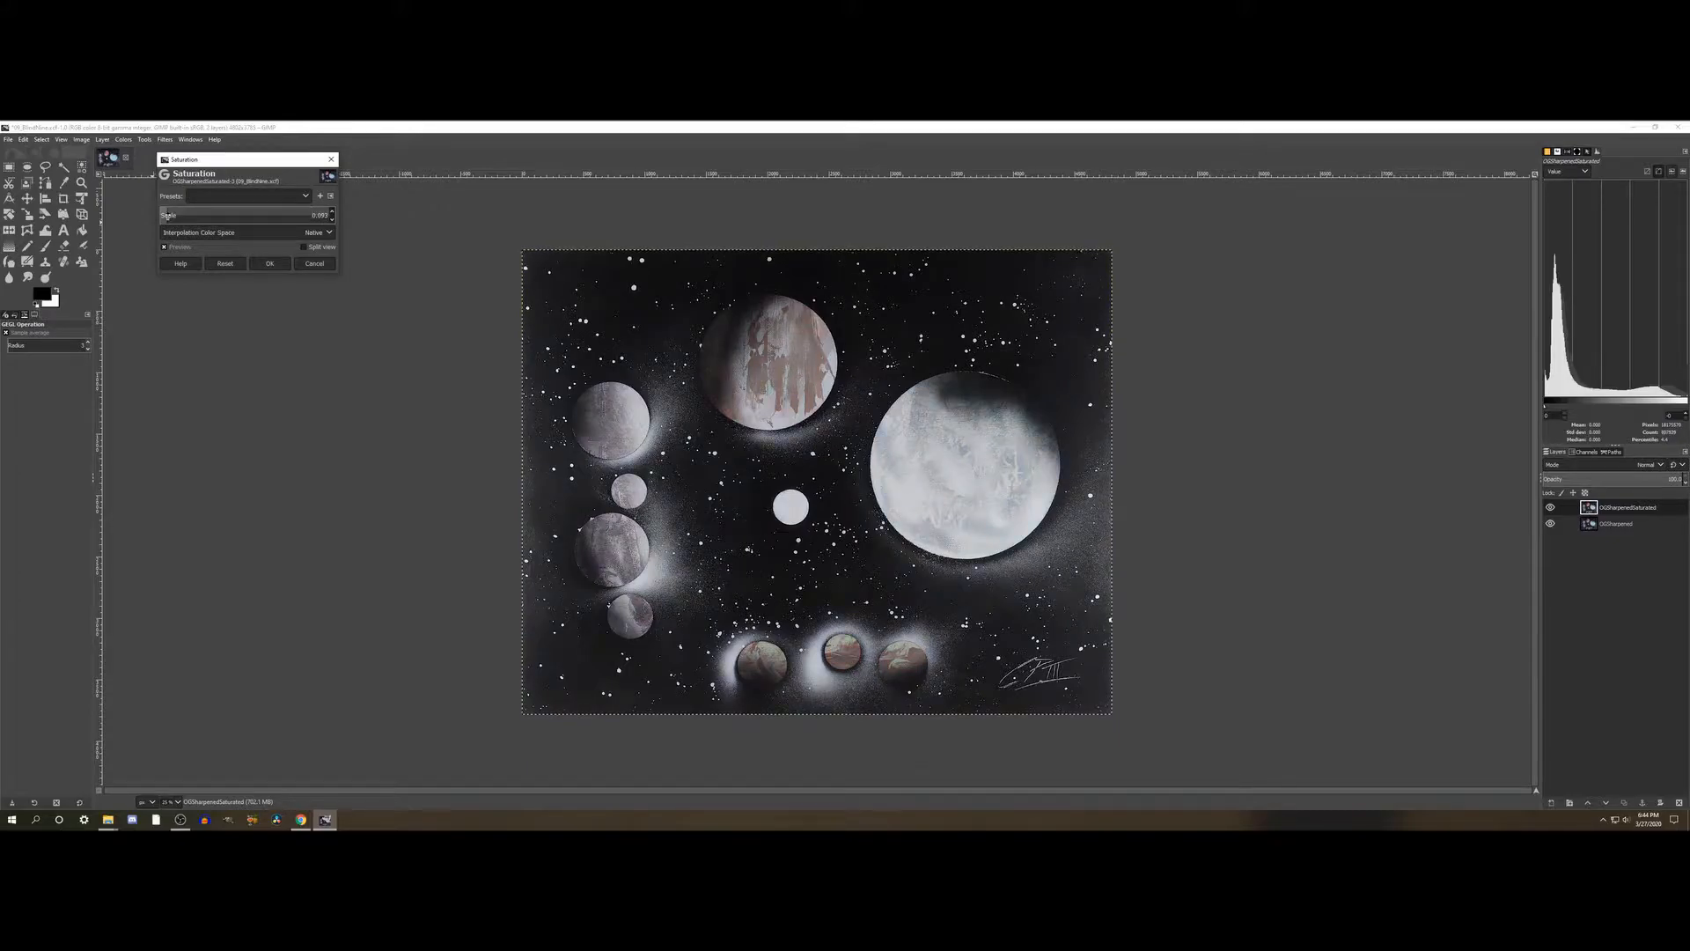
{"action": "left_click", "coordinate": [242, 214]}
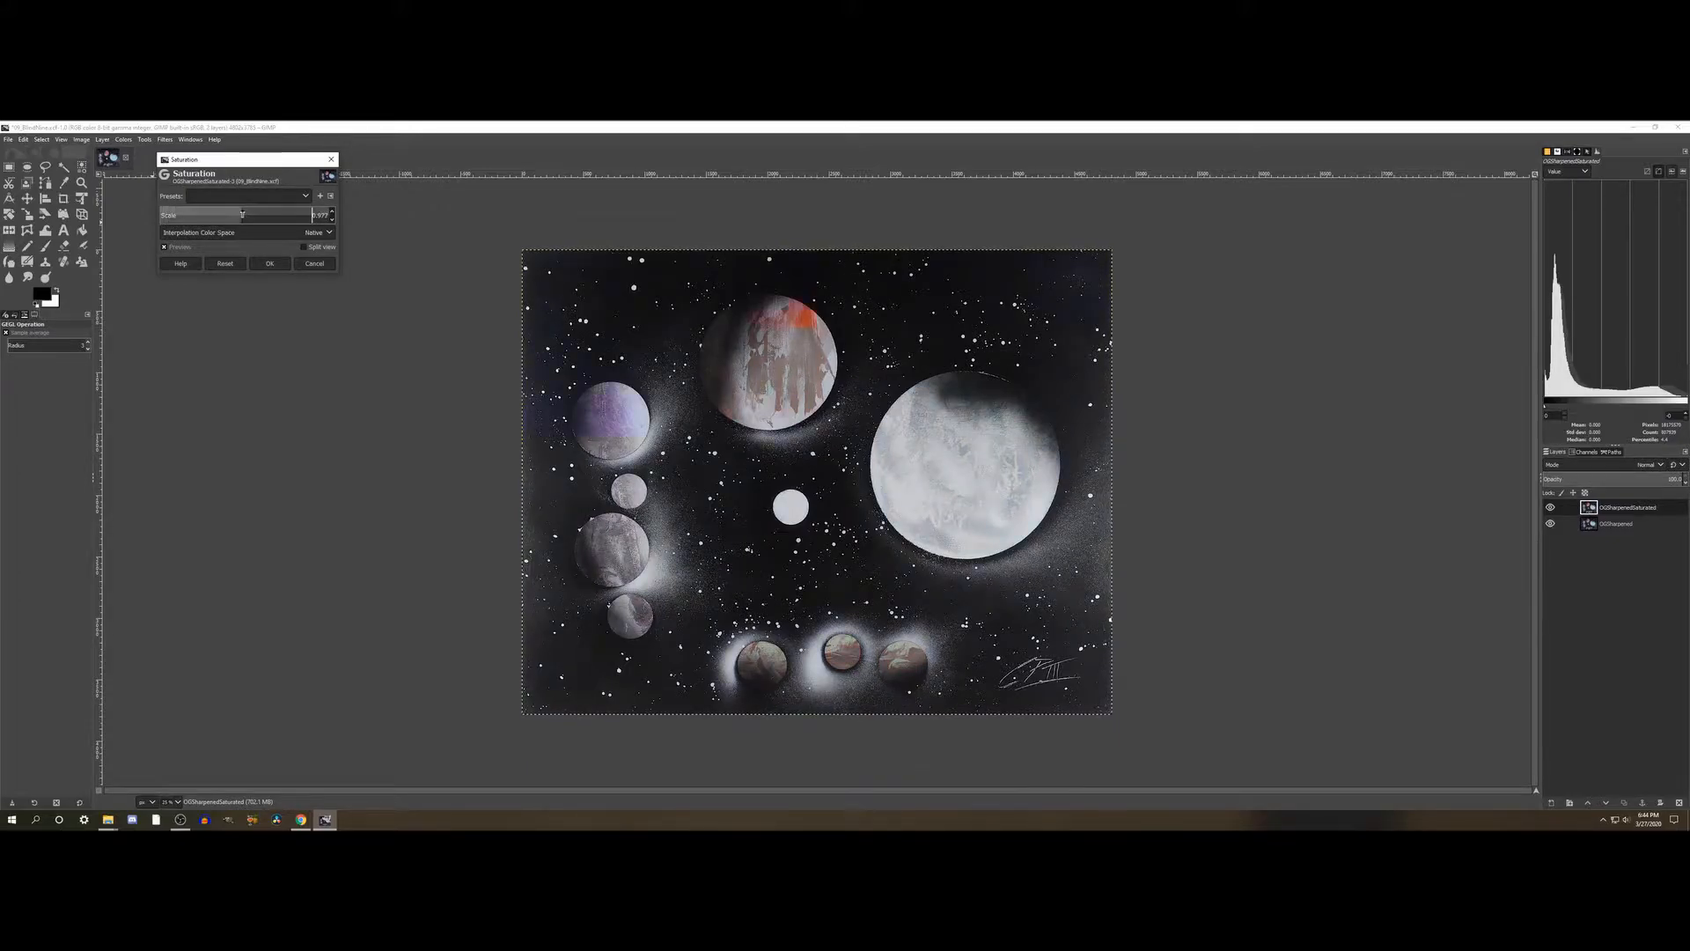
{"action": "left_click_drag", "start_coordinate": [242, 214], "coordinate": [305, 216]}
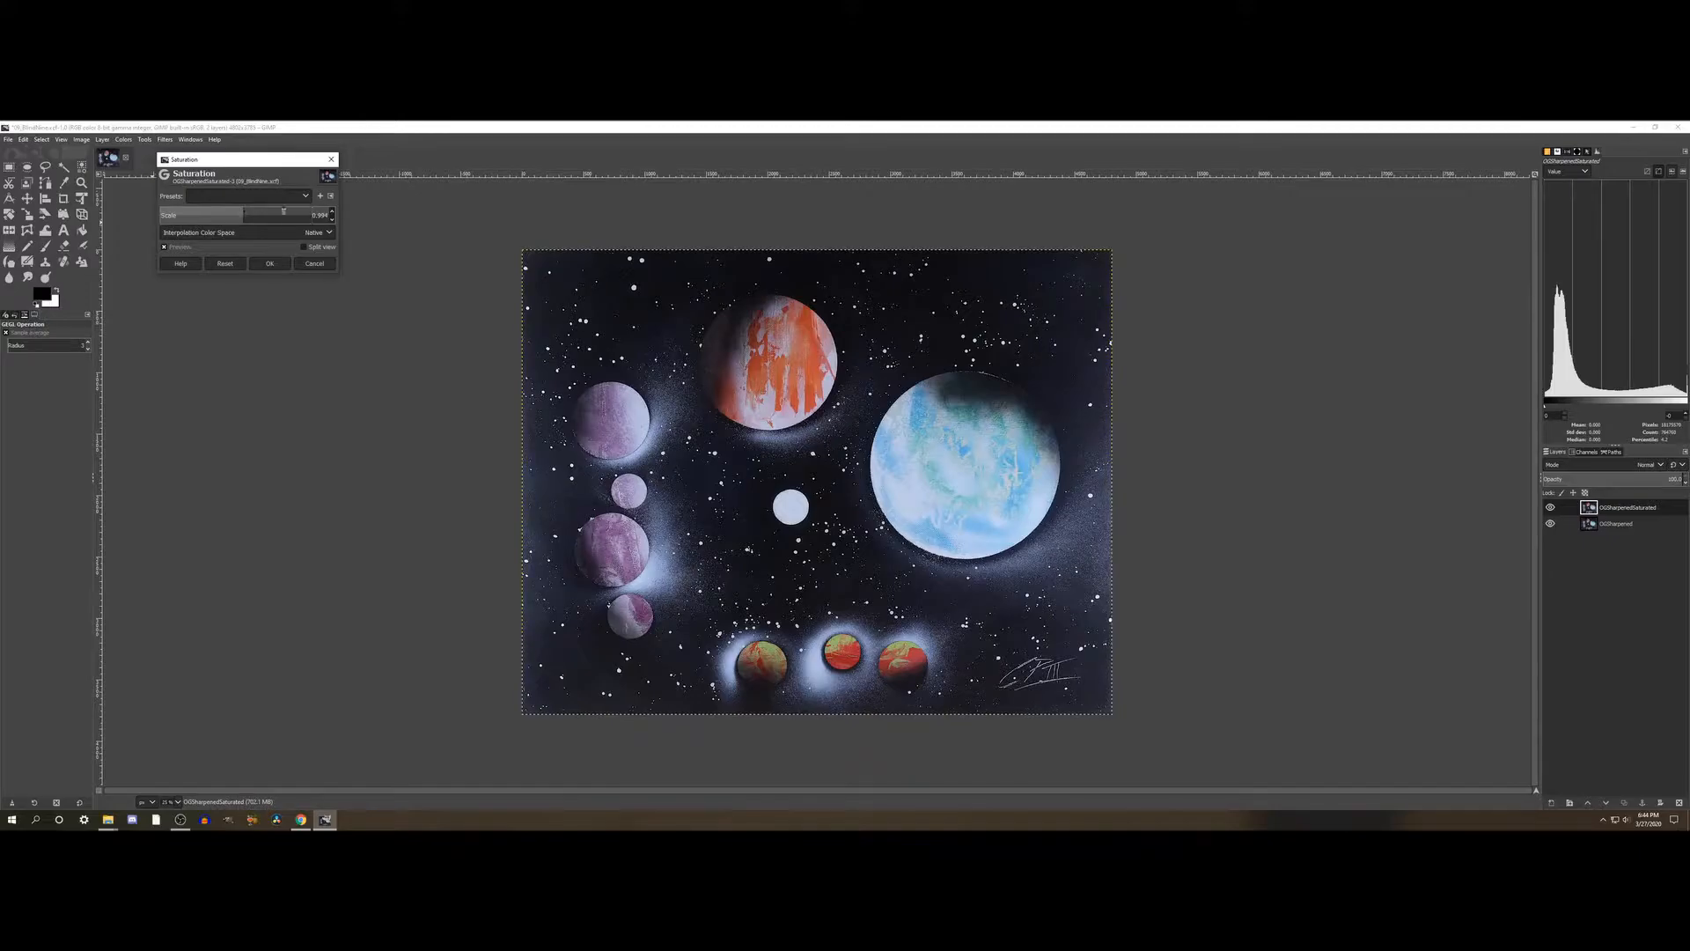
{"action": "left_click", "coordinate": [313, 213]}
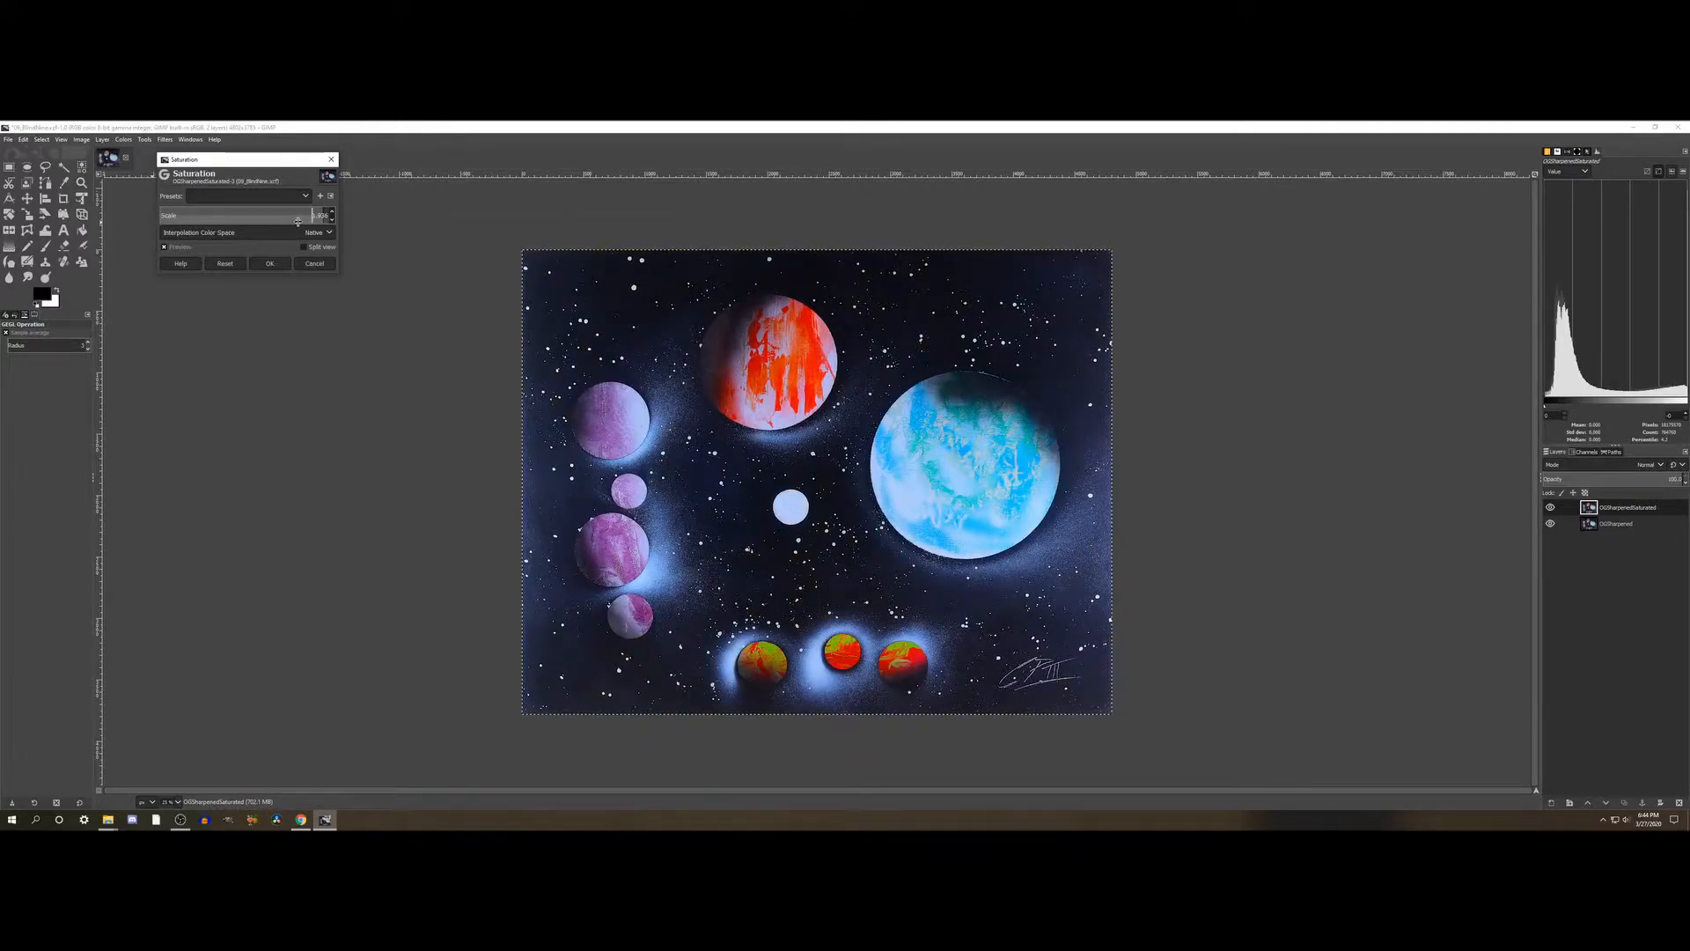
- Set the Saturation scale to about 2, compare the colours with the preview off and on, and apply the adjustment
{"action": "left_click_drag", "start_coordinate": [297, 221], "coordinate": [402, 220]}
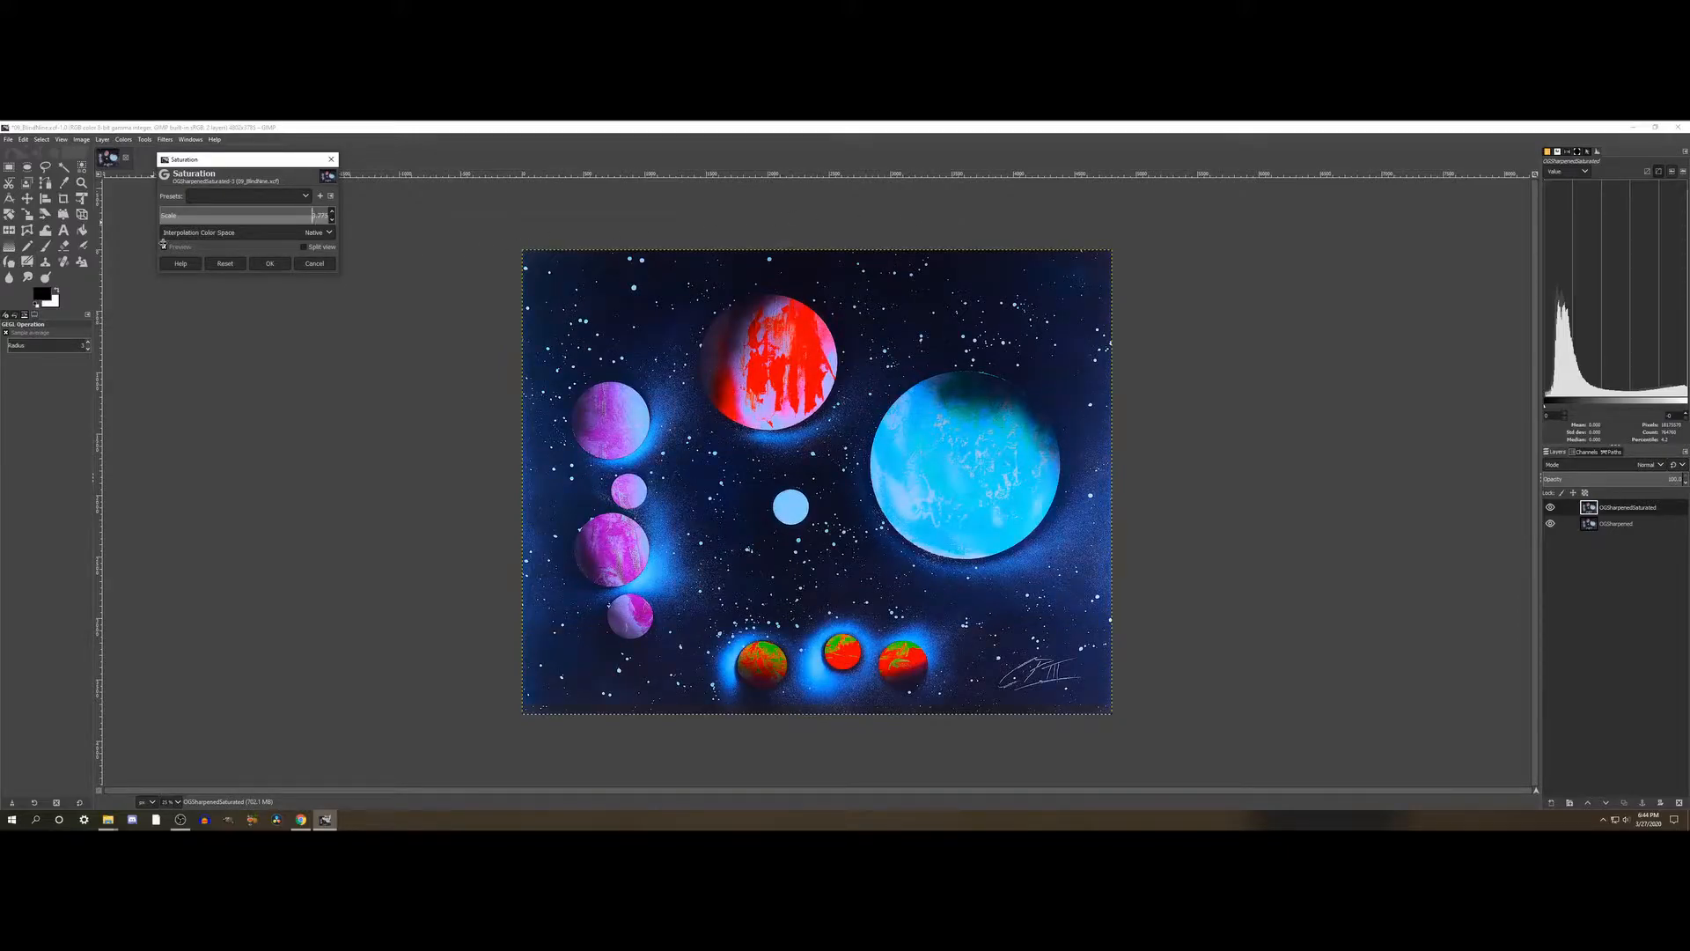
{"action": "left_click_drag", "start_coordinate": [958, 236], "coordinate": [819, 235]}
{"action": "left_click_drag", "start_coordinate": [390, 226], "coordinate": [354, 228]}
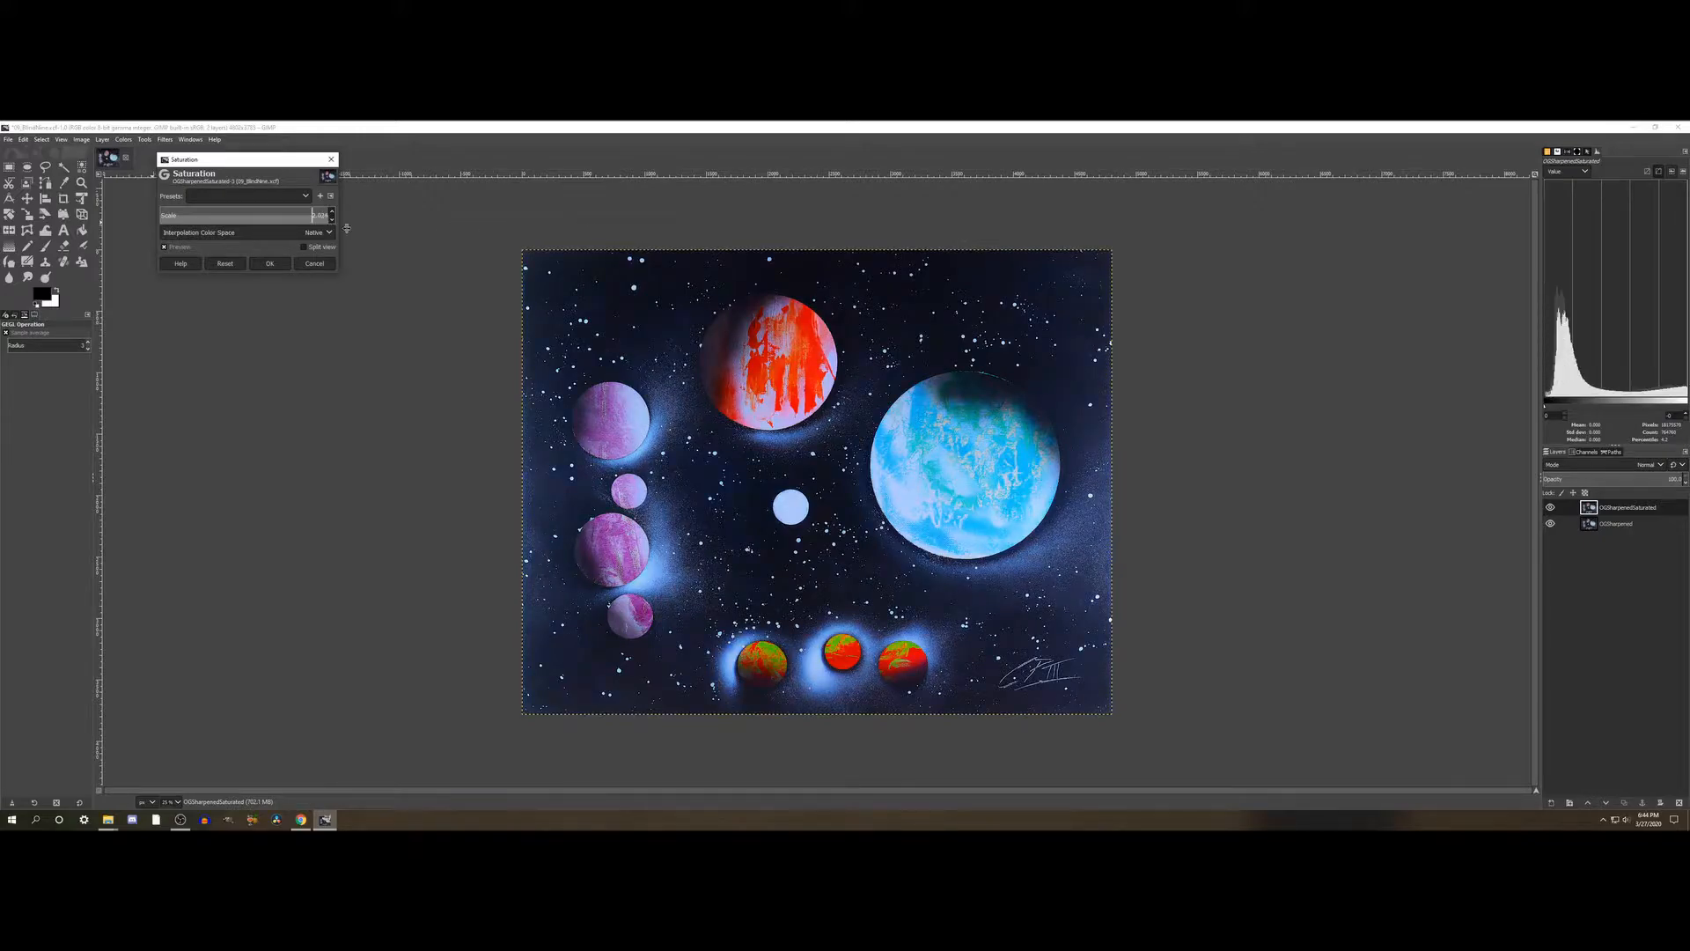
{"action": "left_click_drag", "start_coordinate": [761, 226], "coordinate": [769, 225]}
{"action": "left_click_drag", "start_coordinate": [726, 215], "coordinate": [772, 214]}
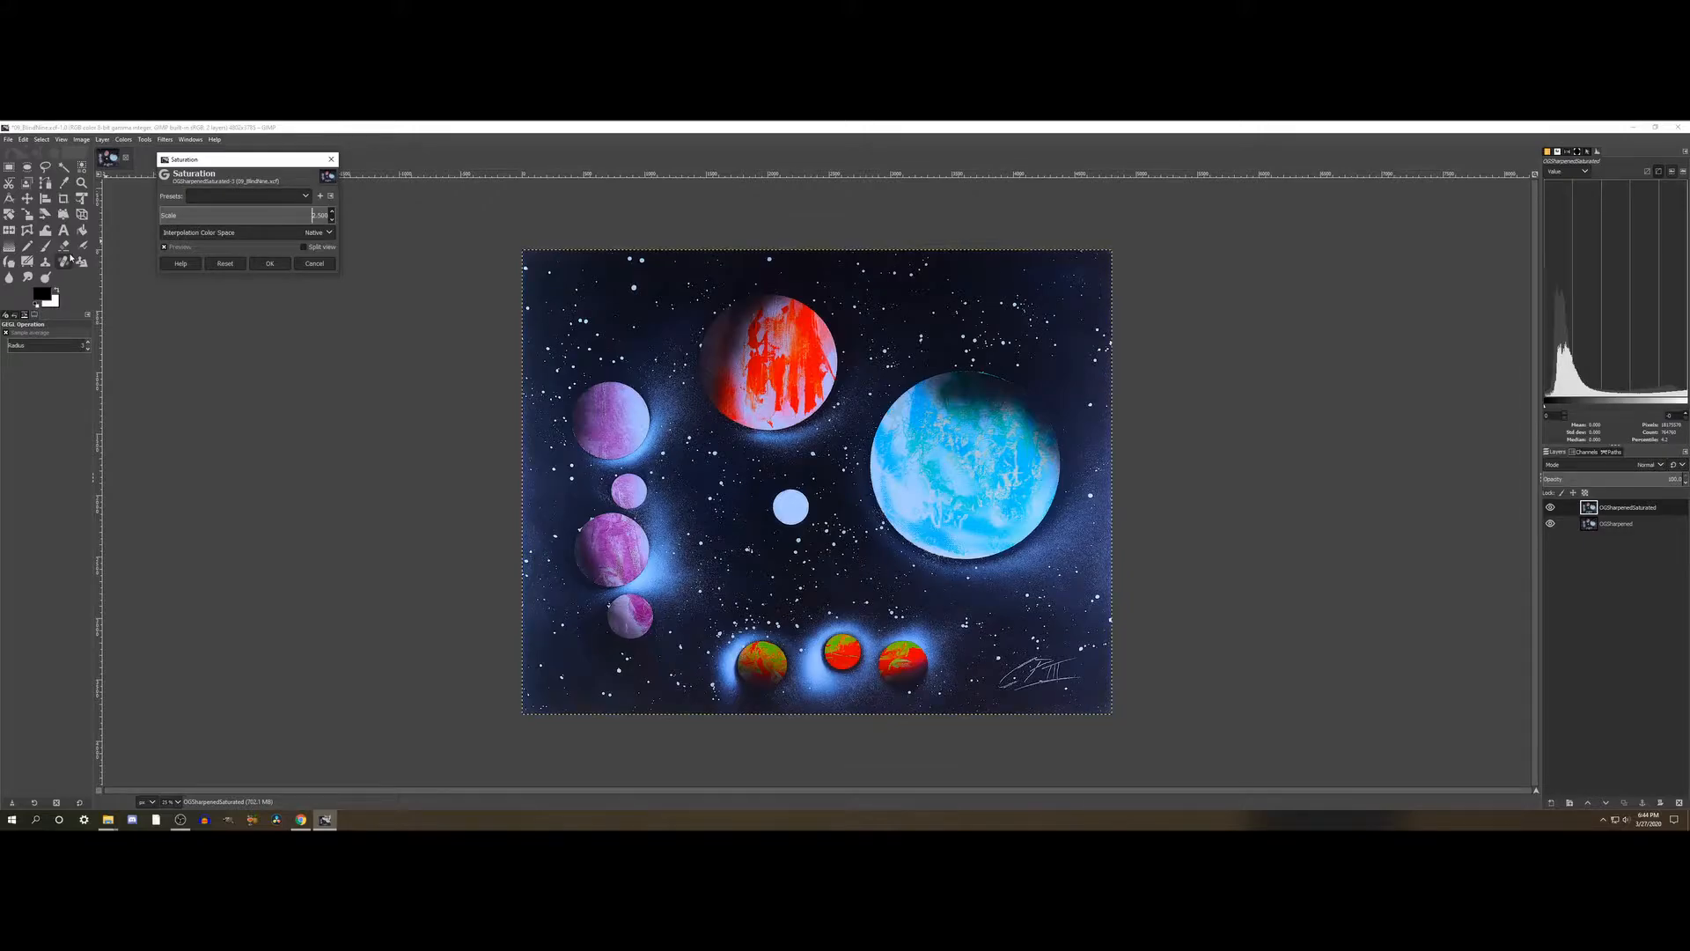
{"action": "left_click", "coordinate": [176, 247]}
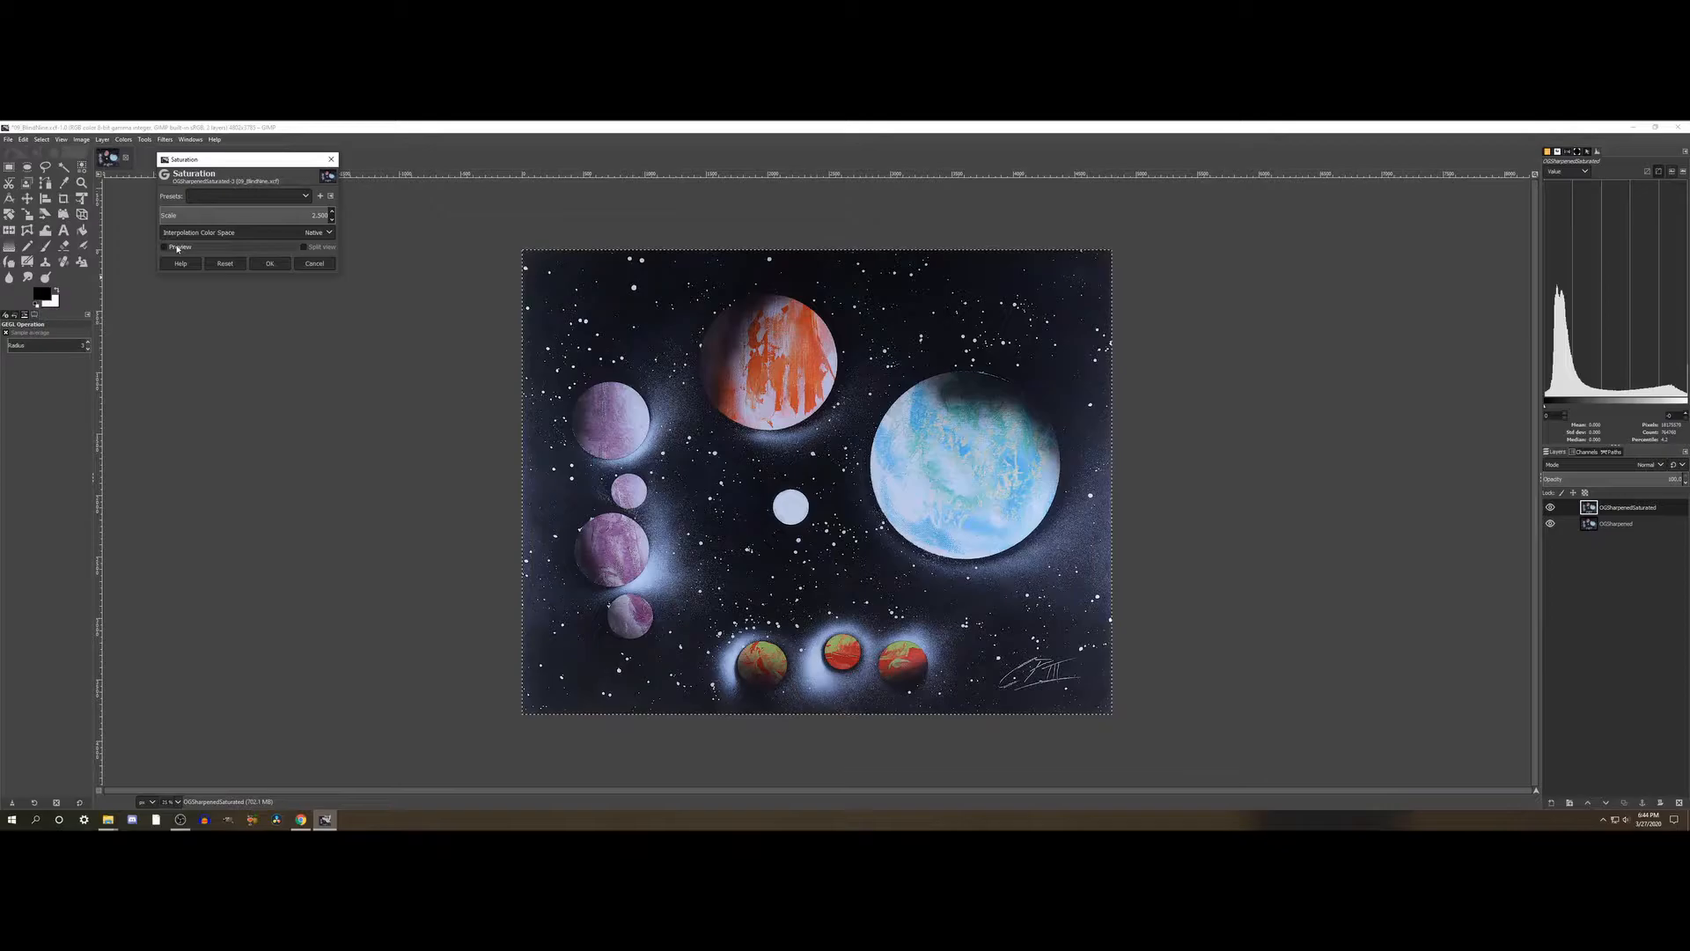
{"action": "left_click", "coordinate": [176, 247]}
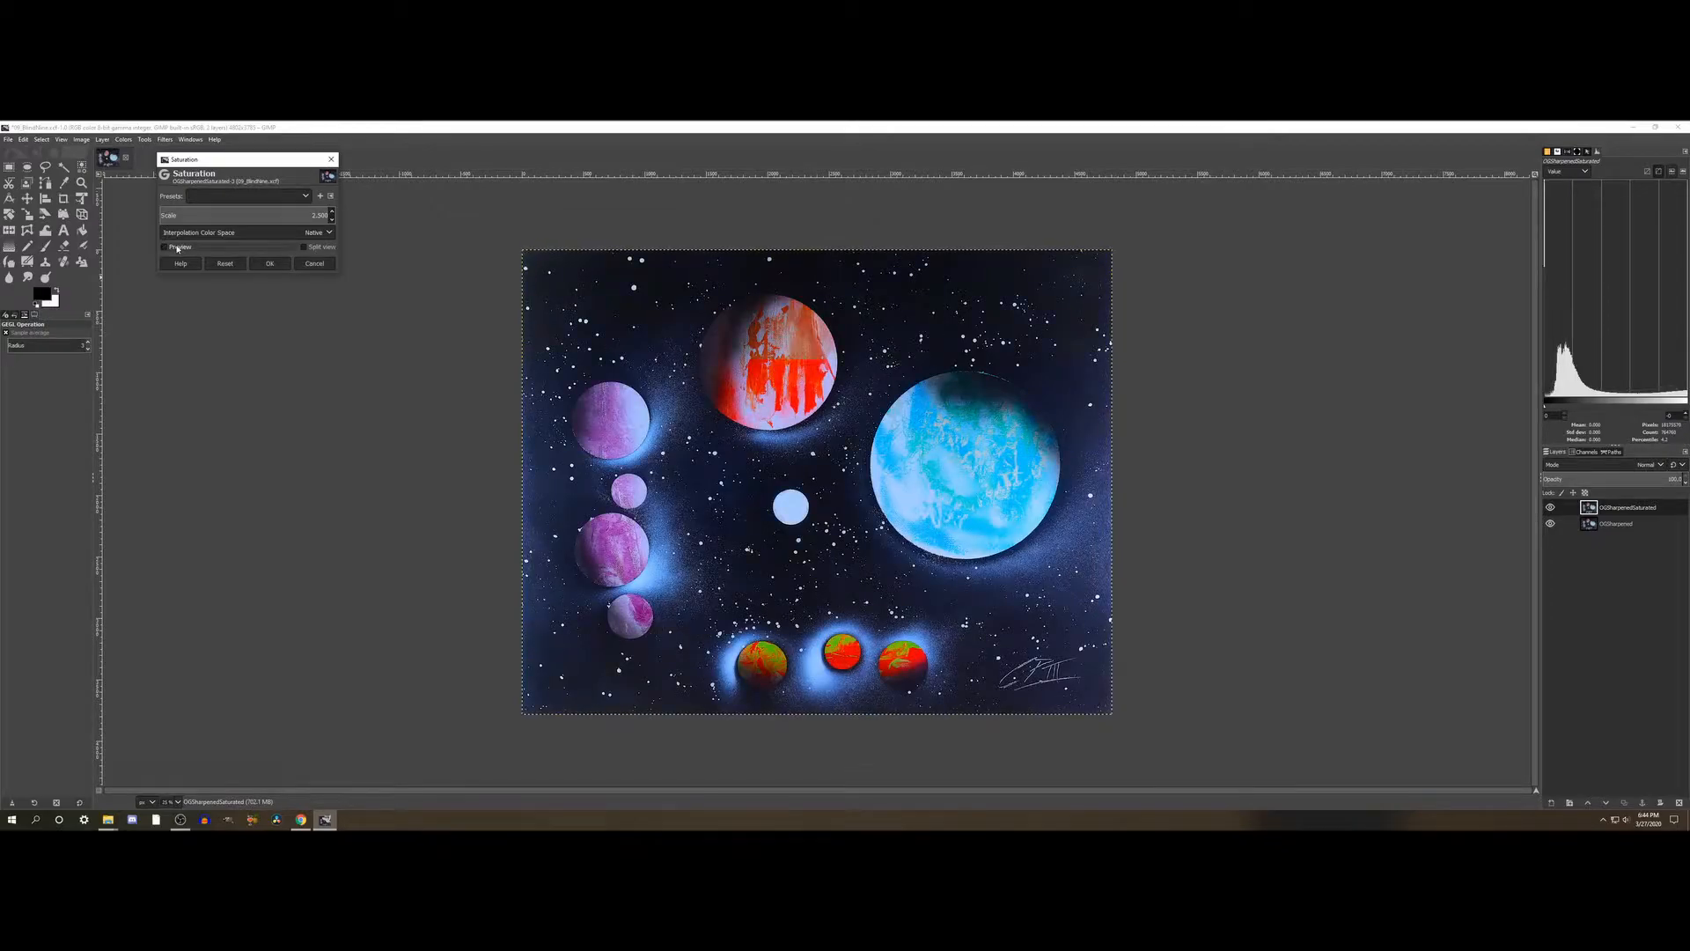
{"action": "left_click", "coordinate": [177, 247]}
{"action": "left_click", "coordinate": [279, 263]}
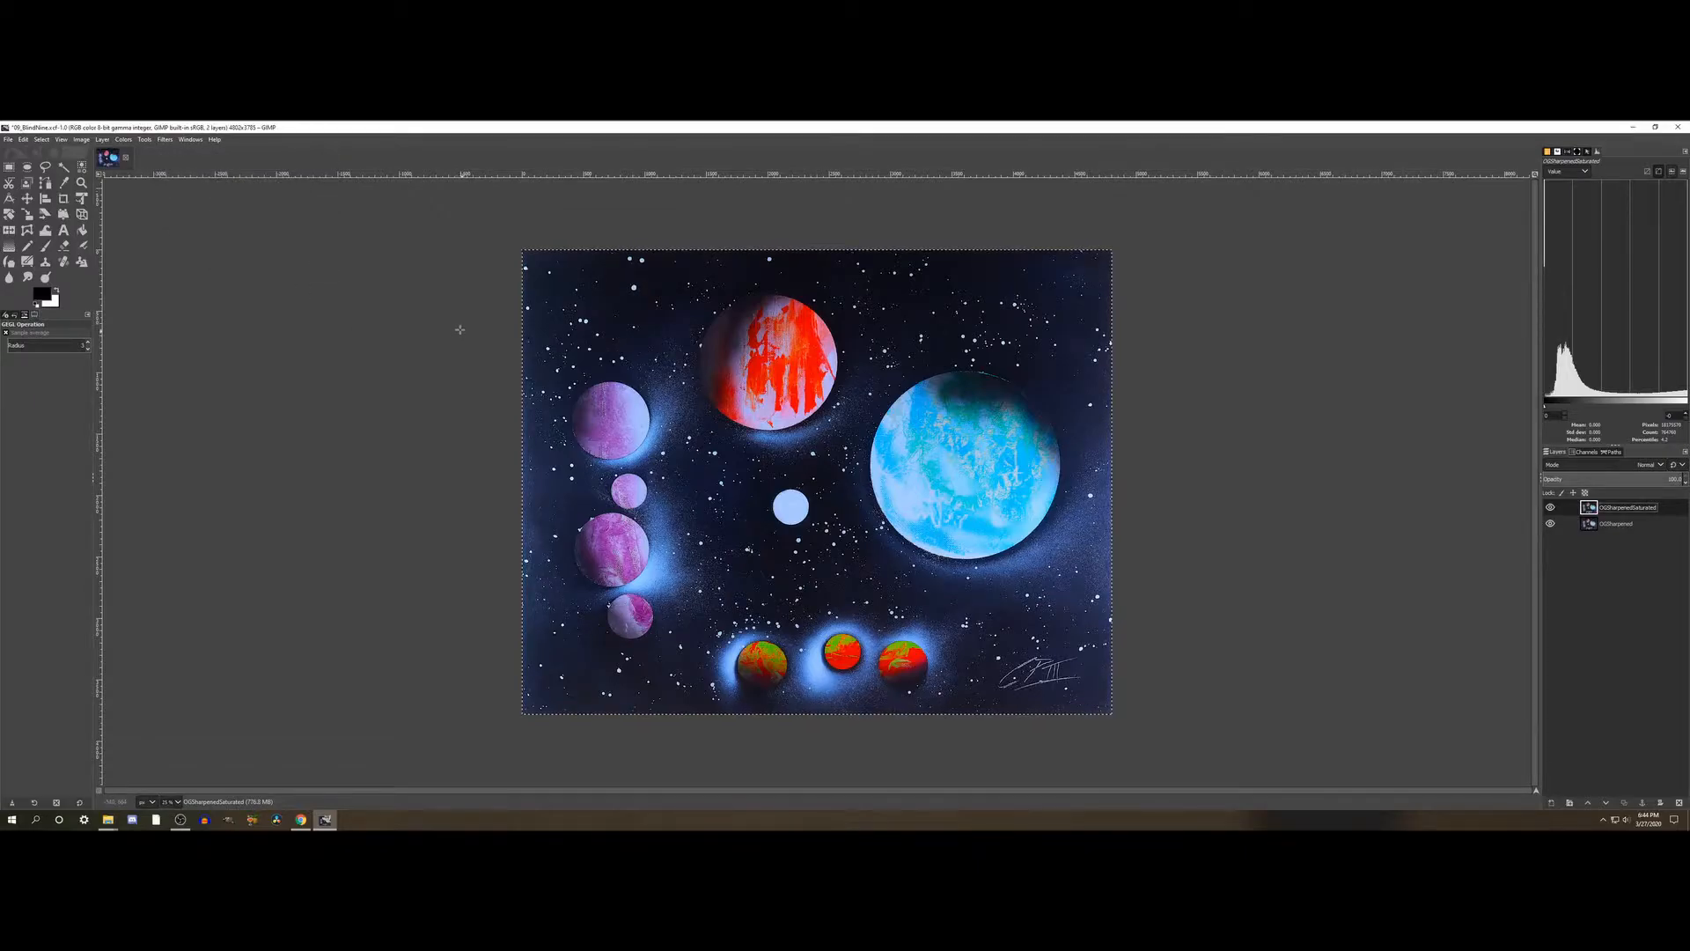
- Examine the saturated planets, glows and stars up close and across the whole painting
{"action": "scroll", "coordinate": [720, 395], "scroll_direction": "up", "scroll_amount": 4}
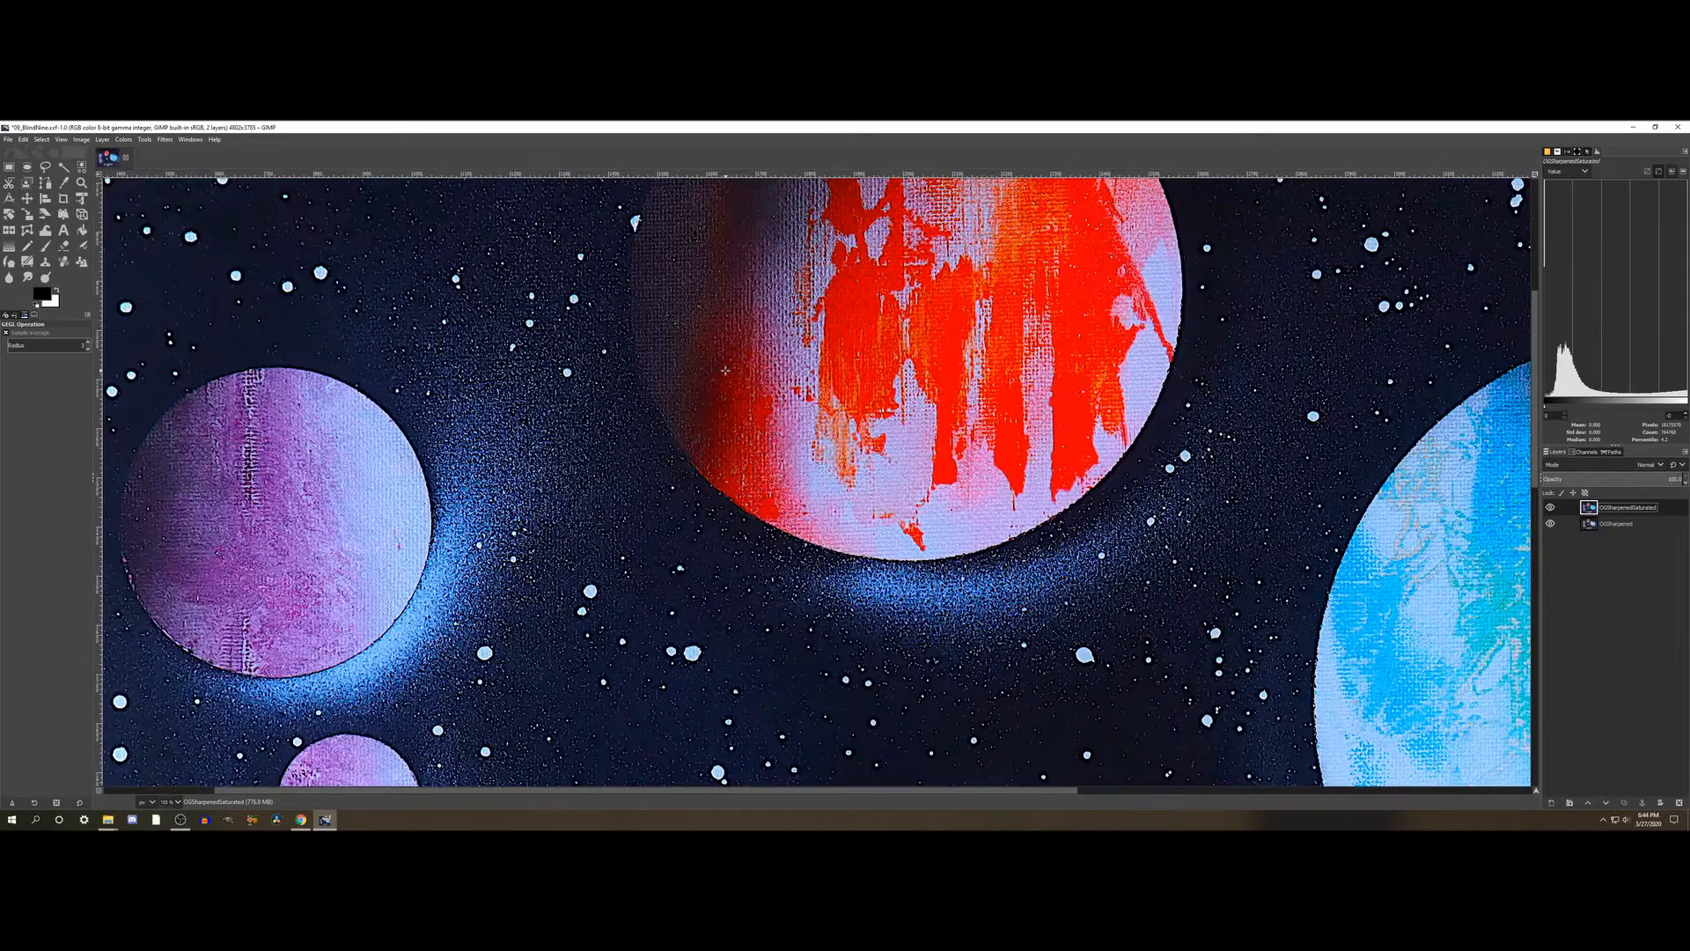
{"action": "scroll", "coordinate": [725, 370], "scroll_direction": "down", "scroll_amount": 2}
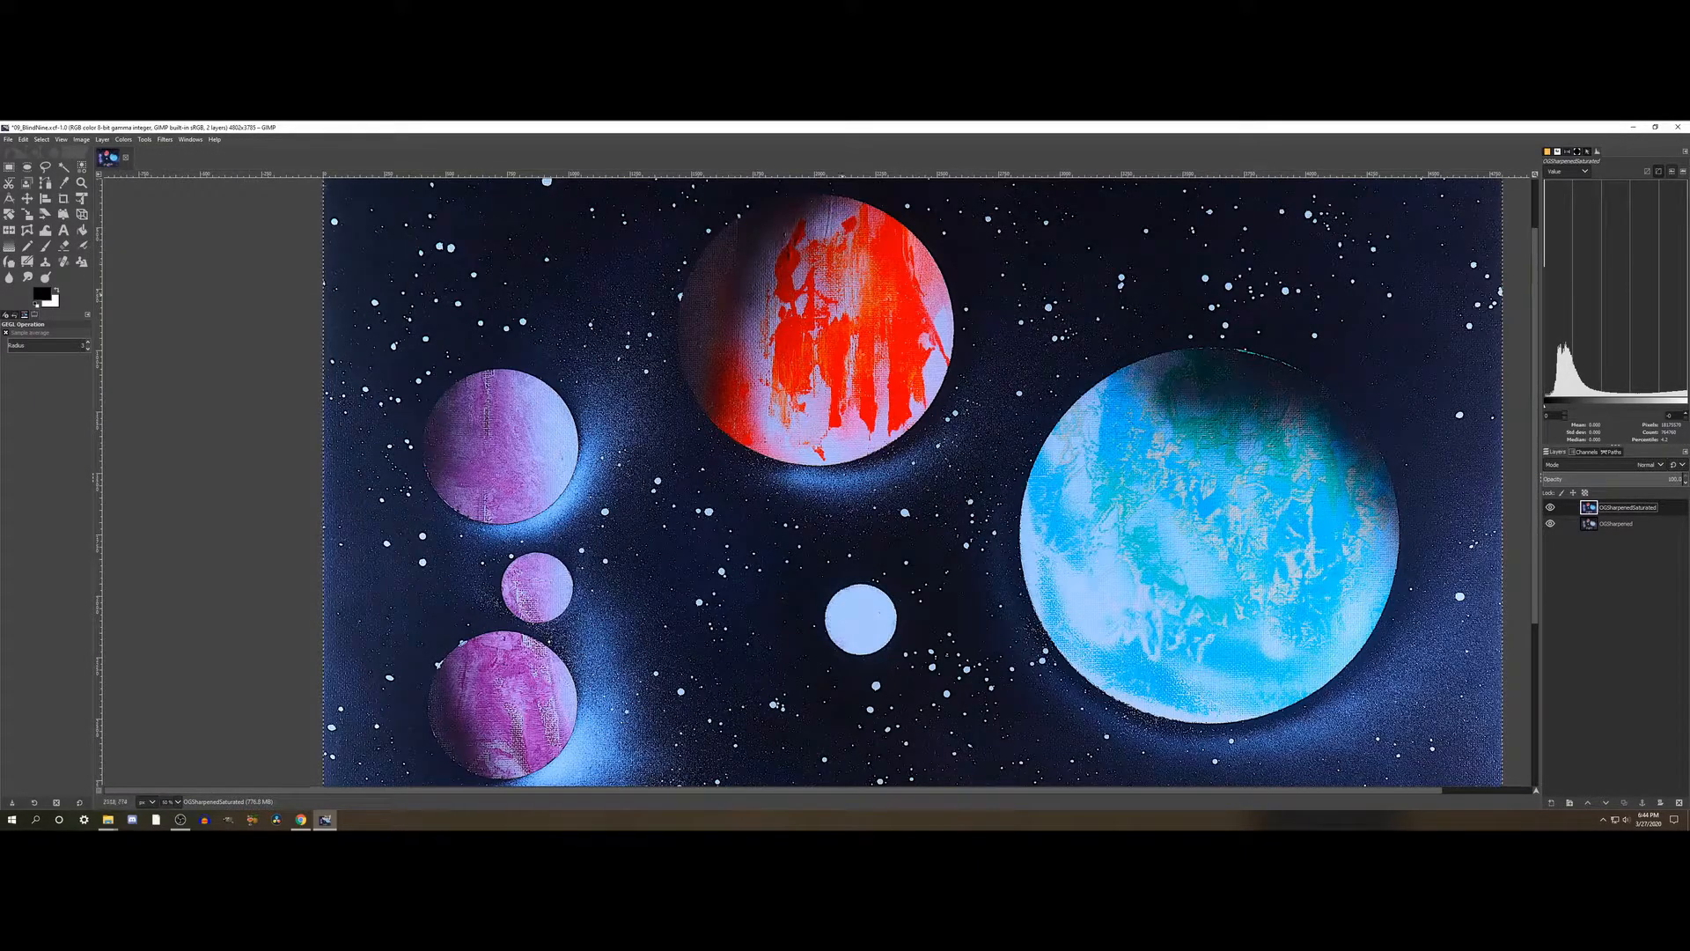
{"action": "scroll", "coordinate": [858, 425], "scroll_direction": "down", "scroll_amount": 5}
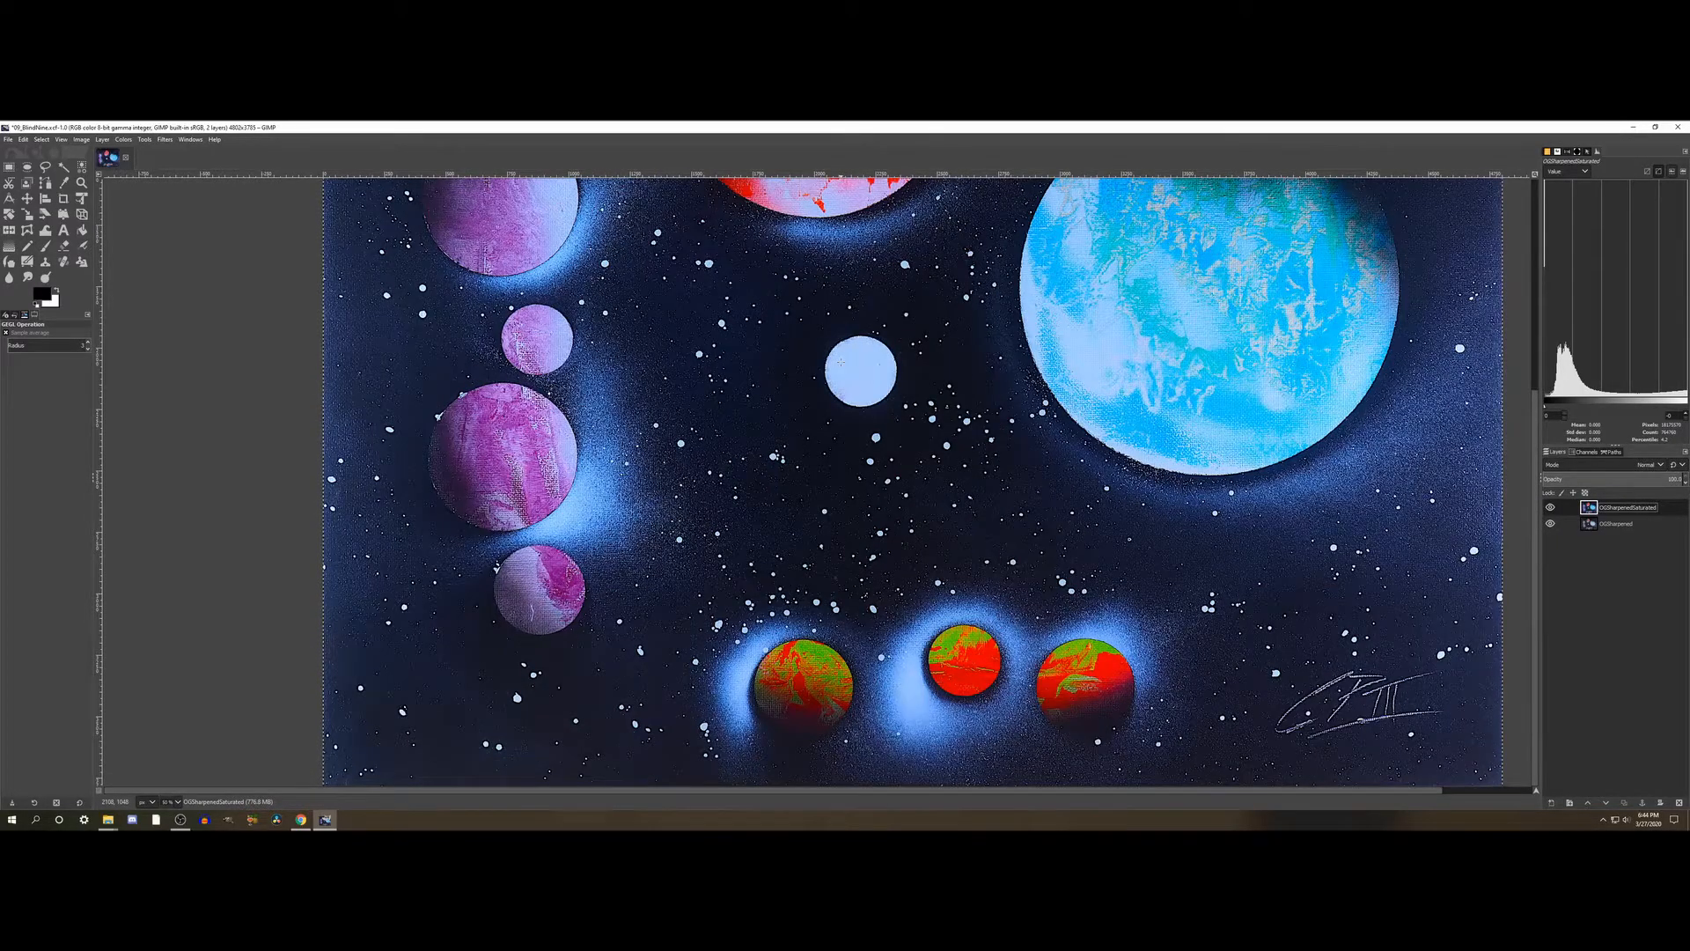
{"action": "scroll", "coordinate": [840, 362], "scroll_direction": "up", "scroll_amount": 3}
{"action": "scroll", "coordinate": [841, 363], "scroll_direction": "down", "scroll_amount": 2}
{"action": "scroll", "coordinate": [840, 363], "scroll_direction": "up", "scroll_amount": 2}
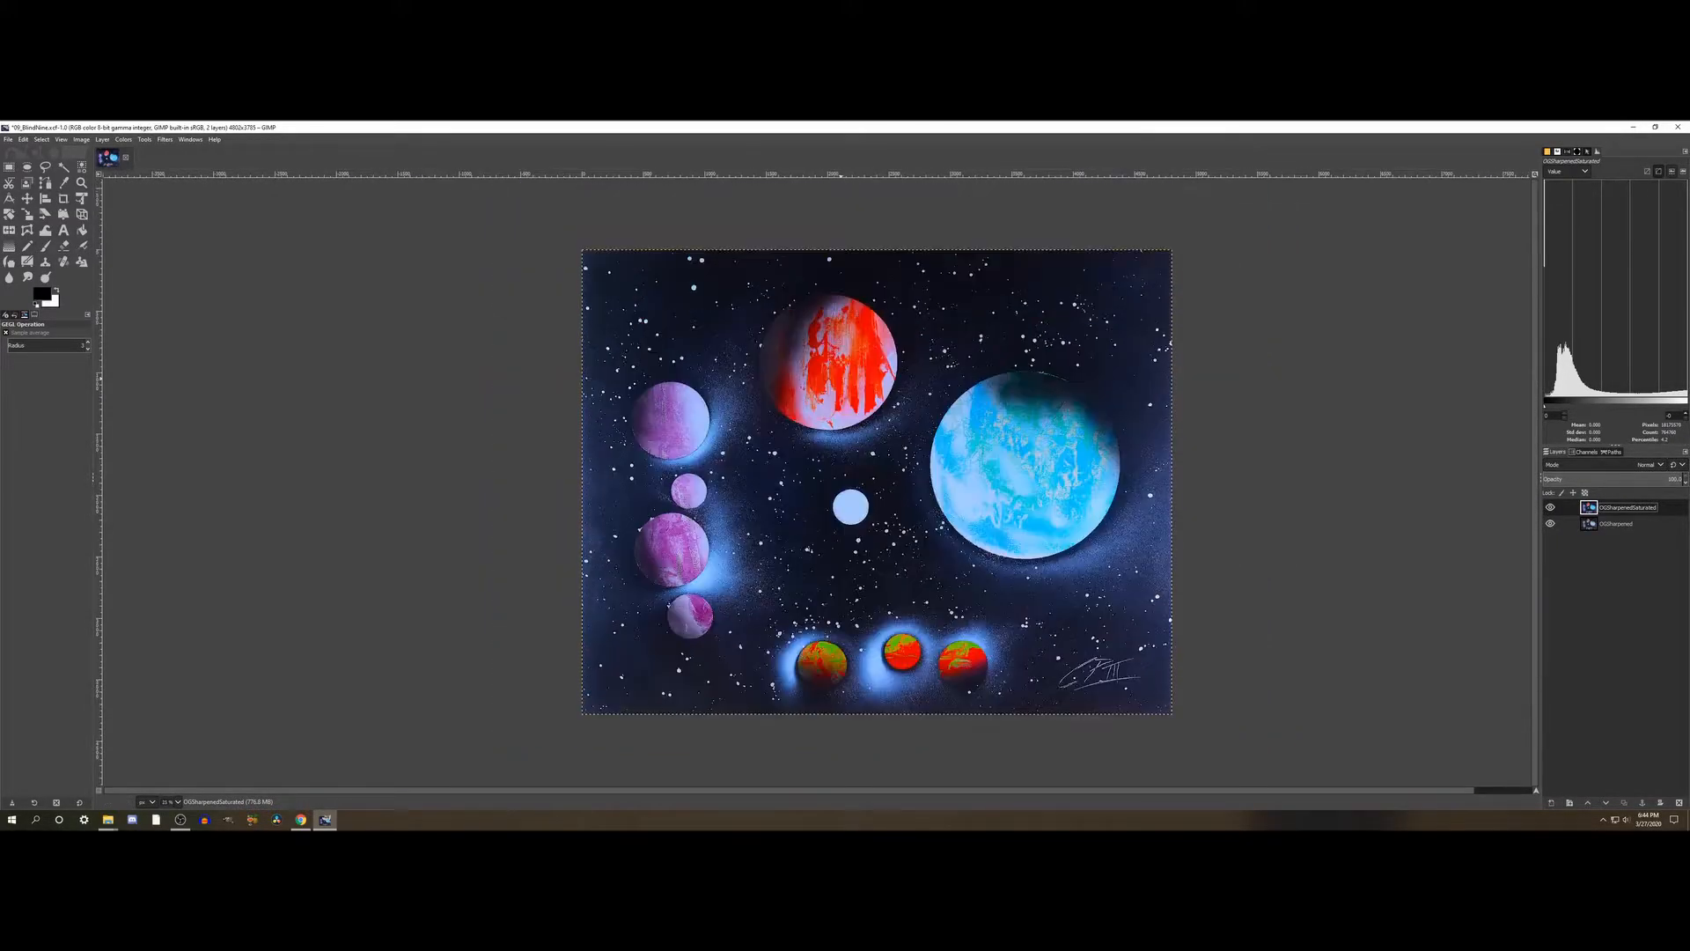
{"action": "scroll", "coordinate": [841, 362], "scroll_direction": "right", "scroll_amount": 1}
- Open the Shadows-Highlights adjustment for the OGSharpenedSaturated layer and reposition its dialog beside the painting
{"action": "left_click", "coordinate": [123, 140]}
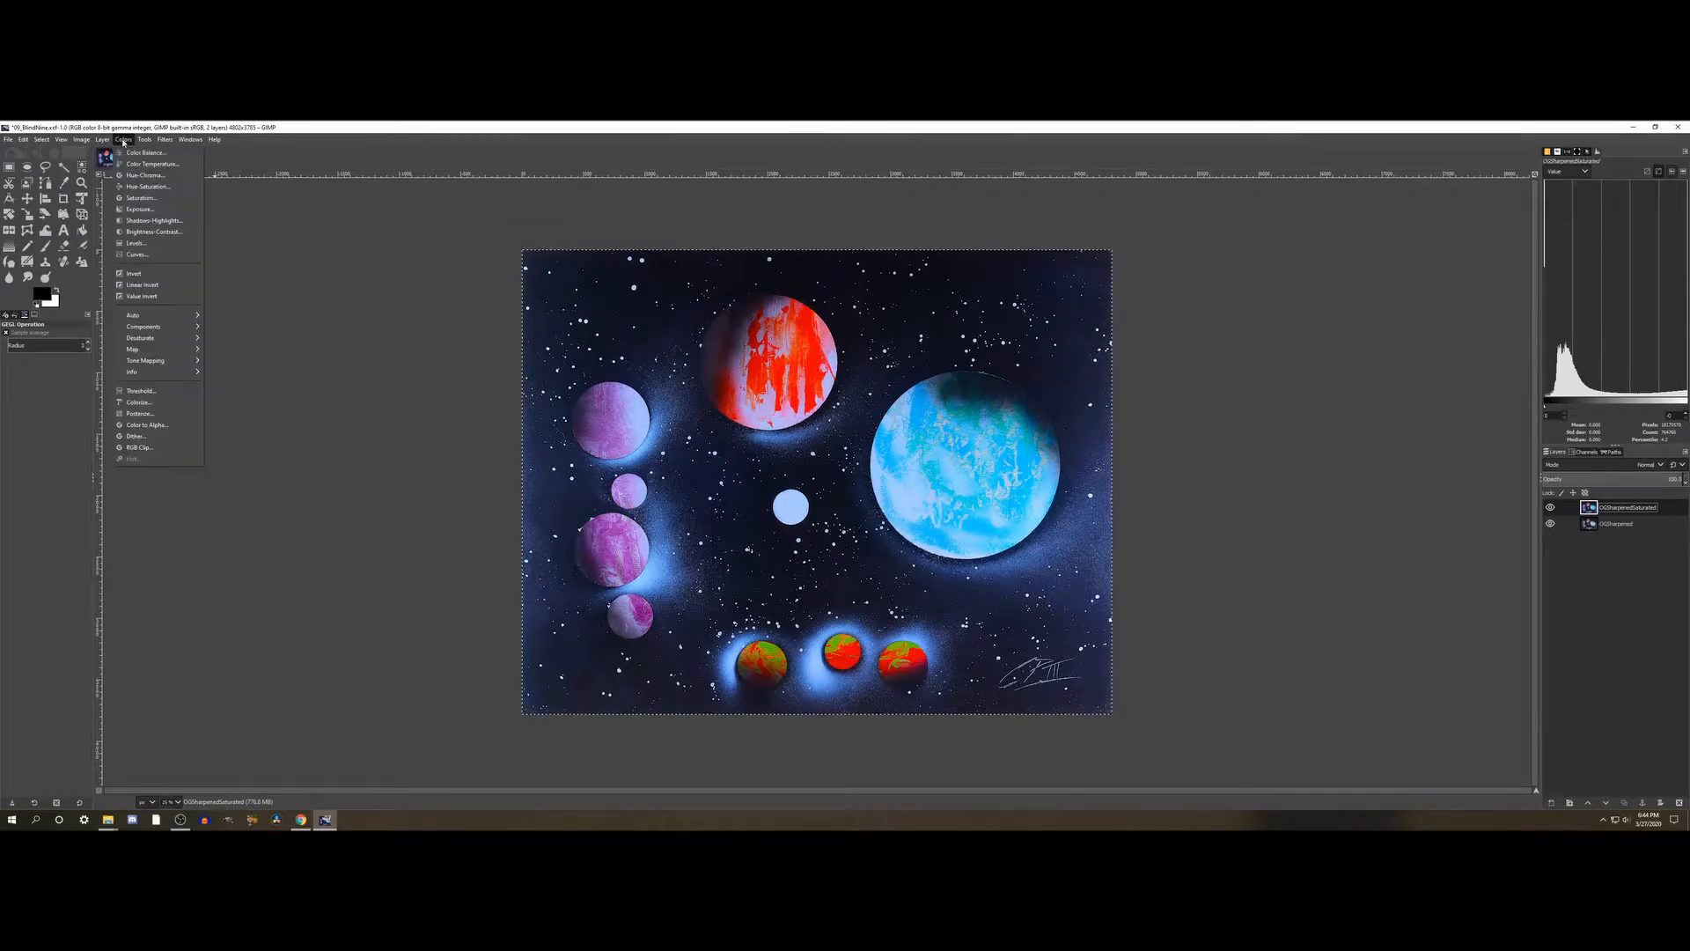
{"action": "left_click", "coordinate": [159, 221]}
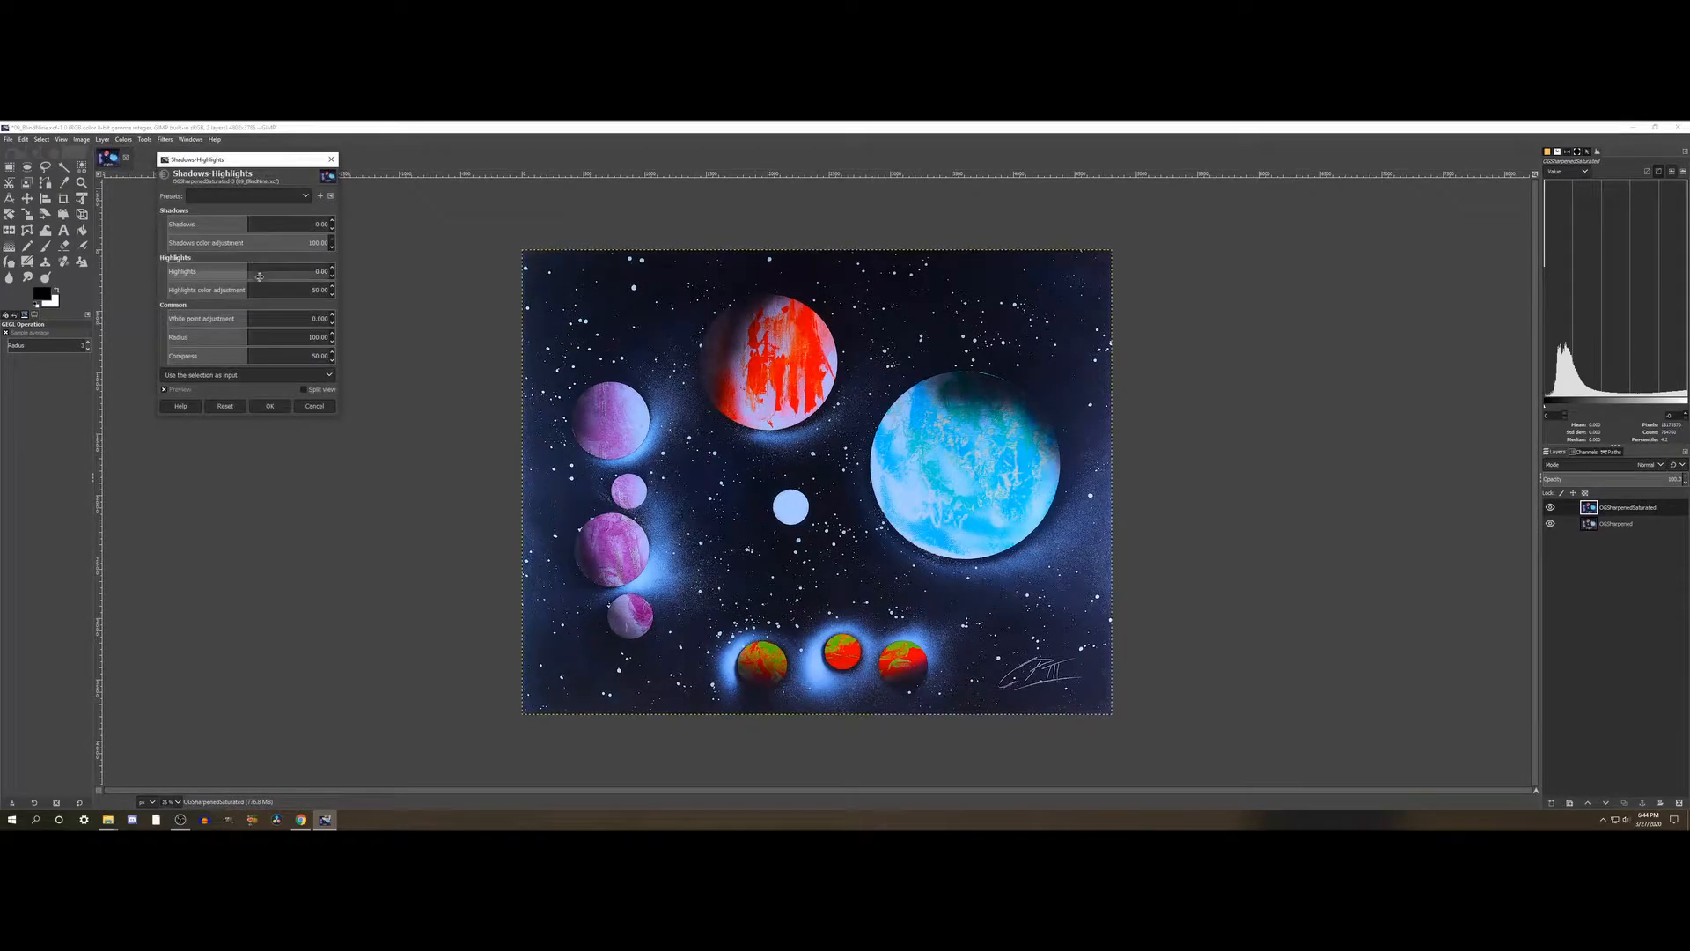
{"action": "left_click_drag", "start_coordinate": [245, 162], "coordinate": [326, 214]}
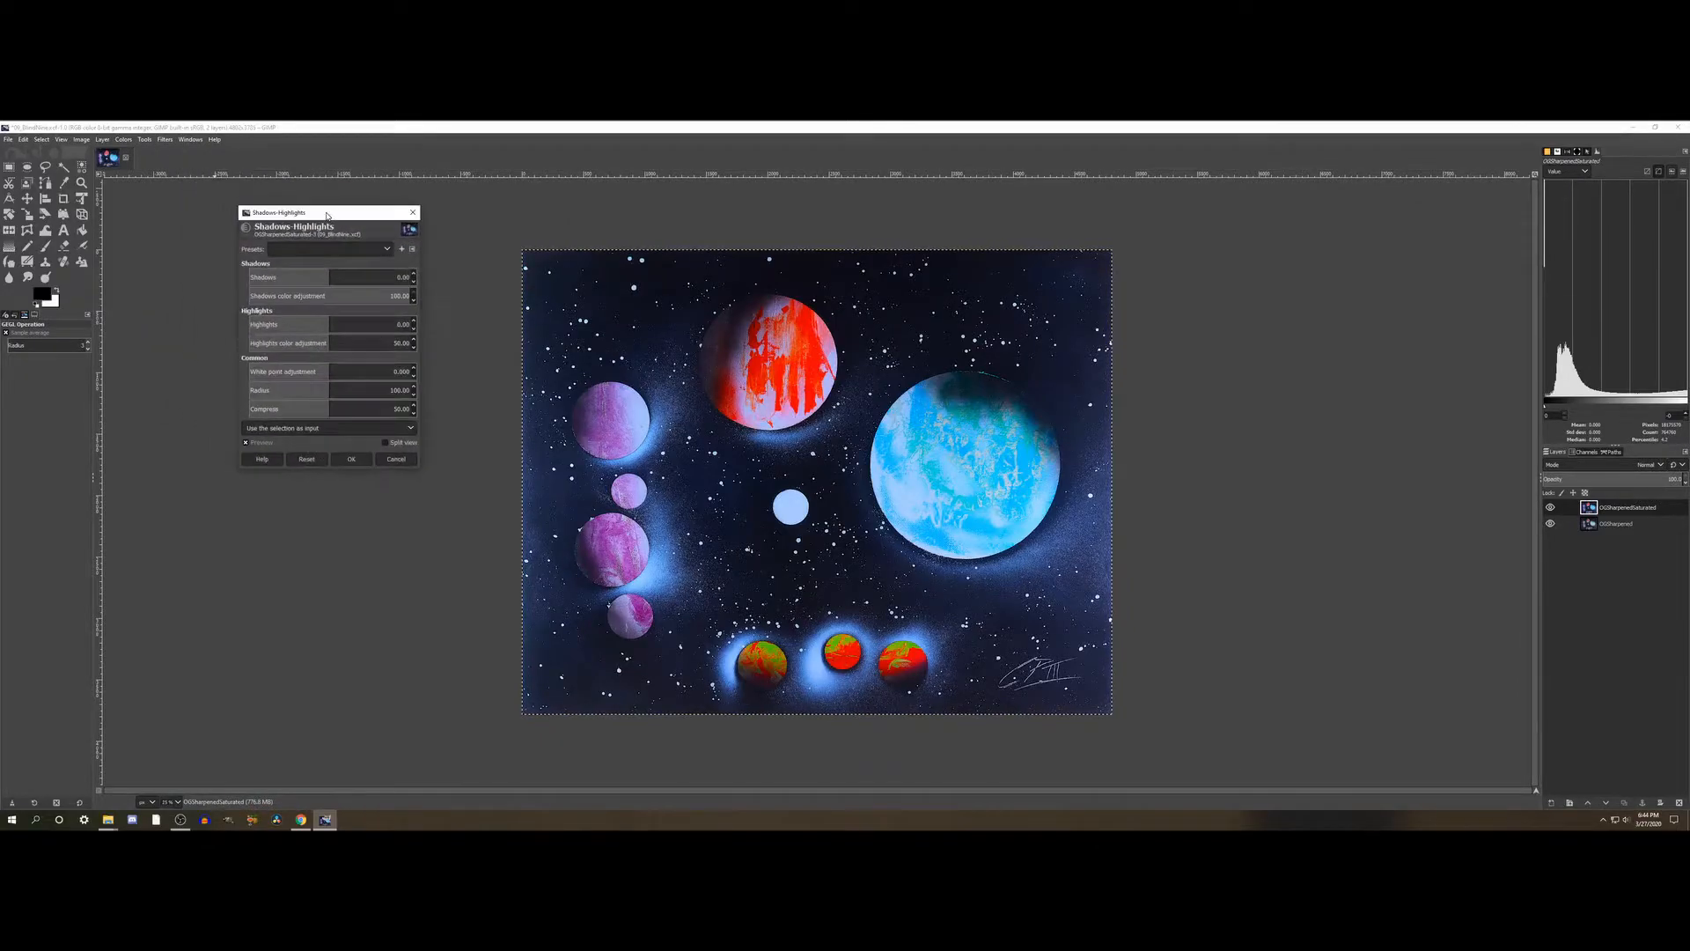
- Try lighter and darker Shadows values on the painting and reset the Shadows-Highlights settings to their defaults
{"action": "left_click", "coordinate": [356, 276]}
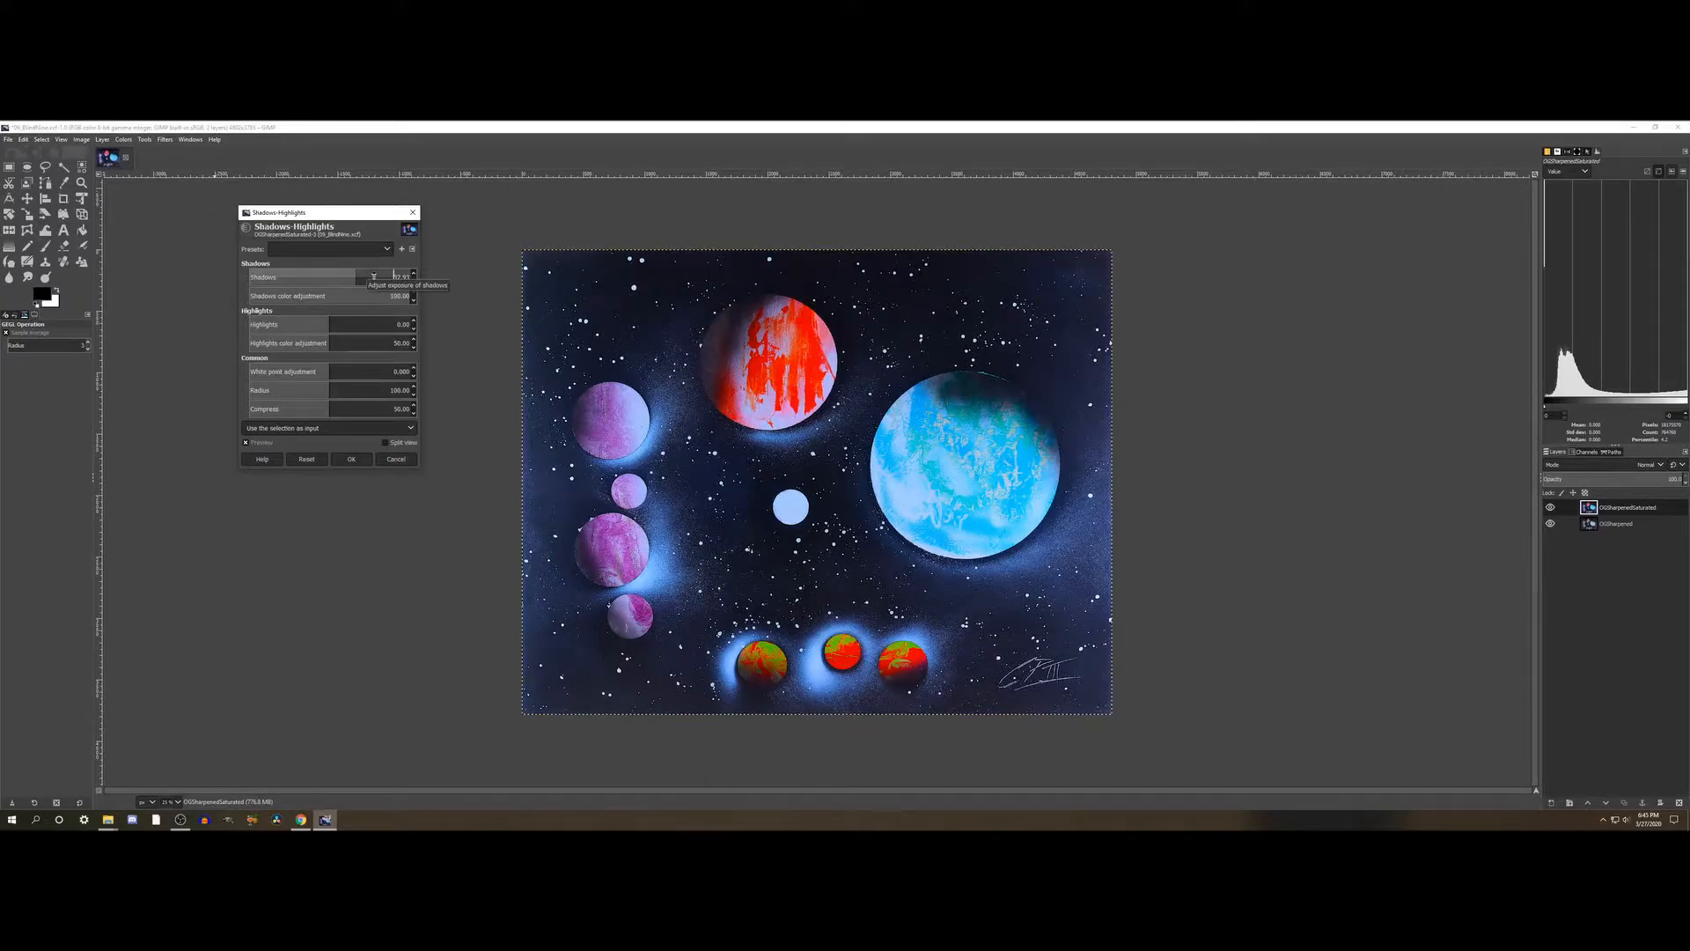
{"action": "left_click", "coordinate": [394, 276]}
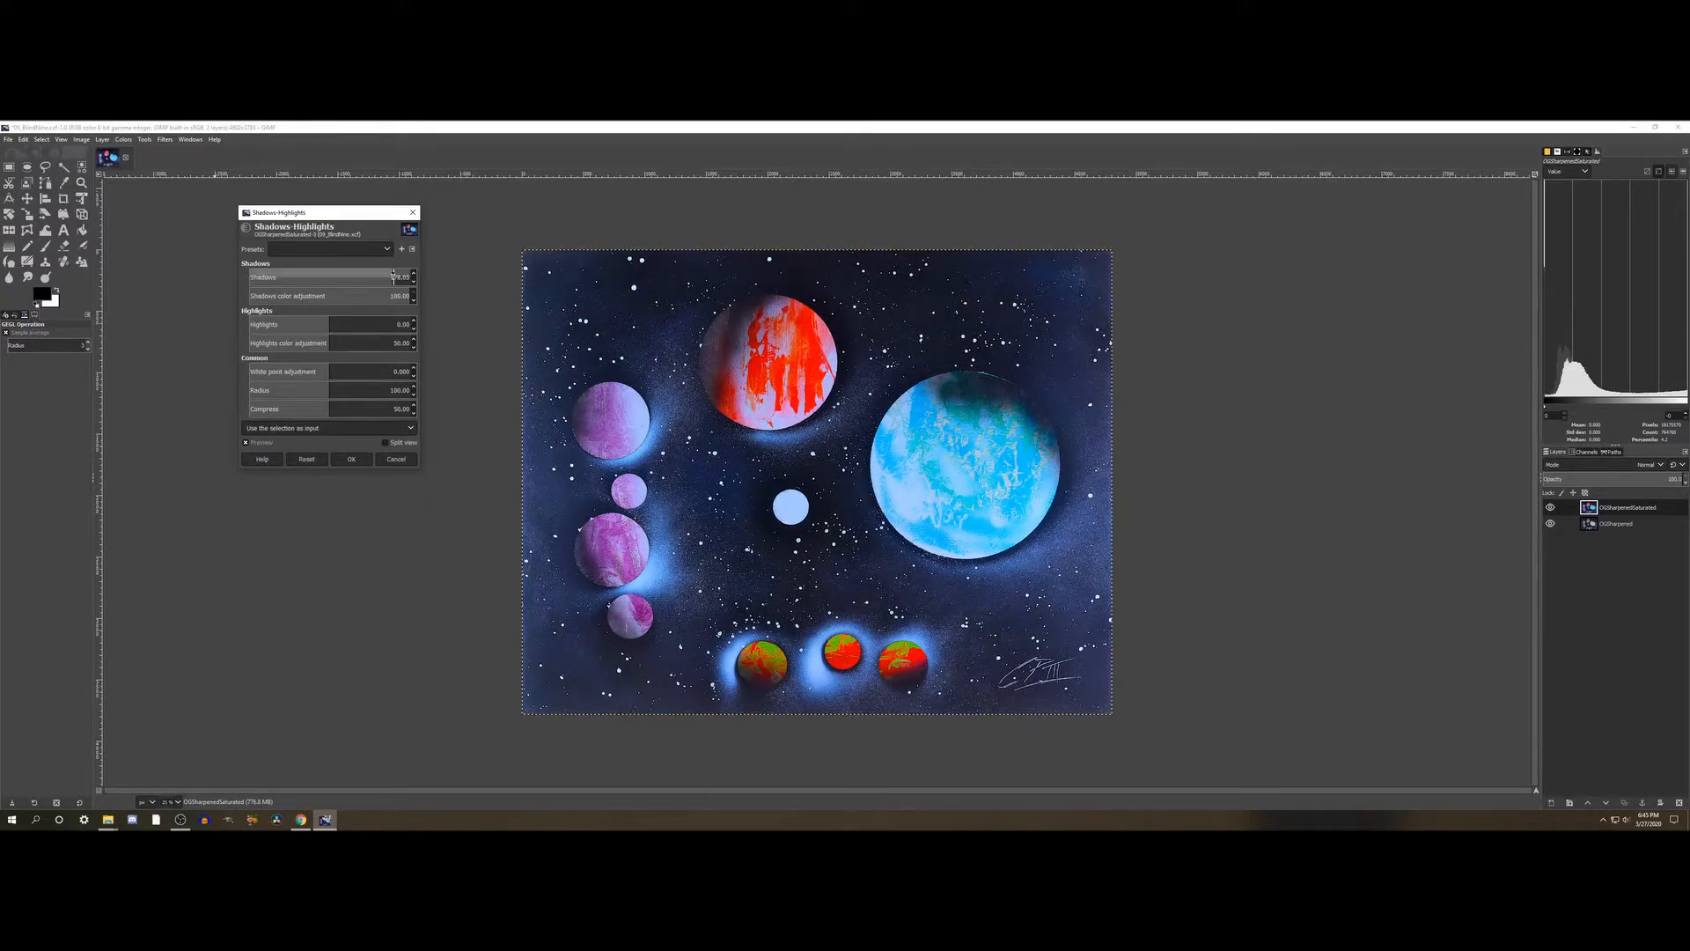
{"action": "left_click", "coordinate": [295, 276]}
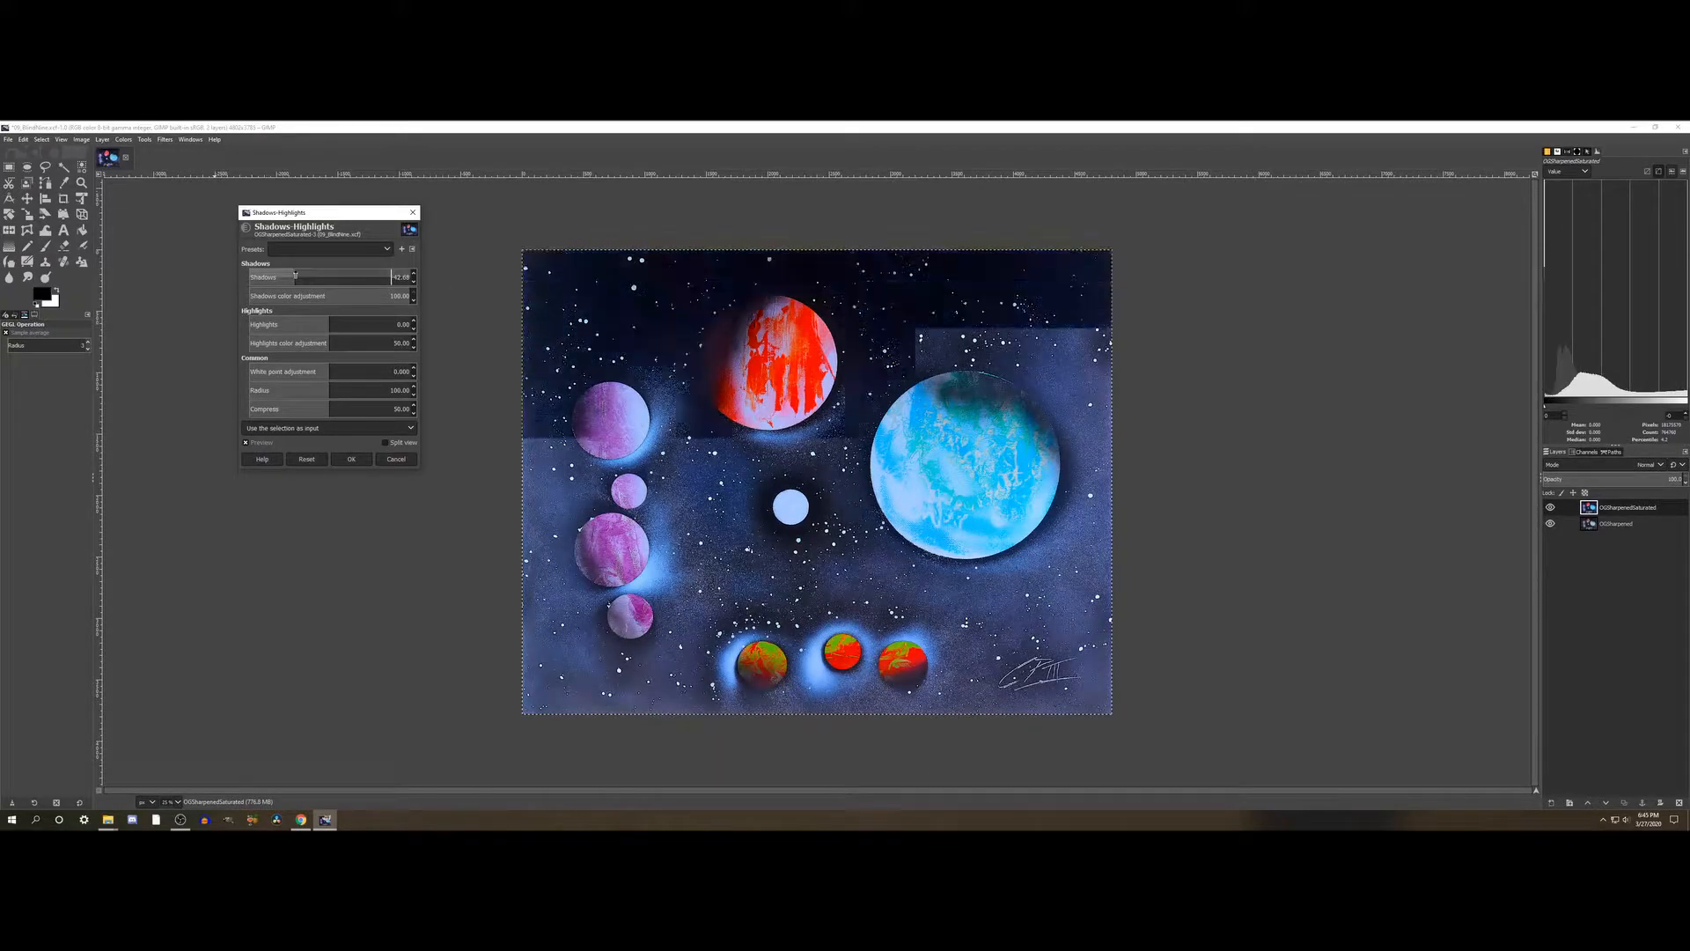
{"action": "left_click", "coordinate": [287, 275]}
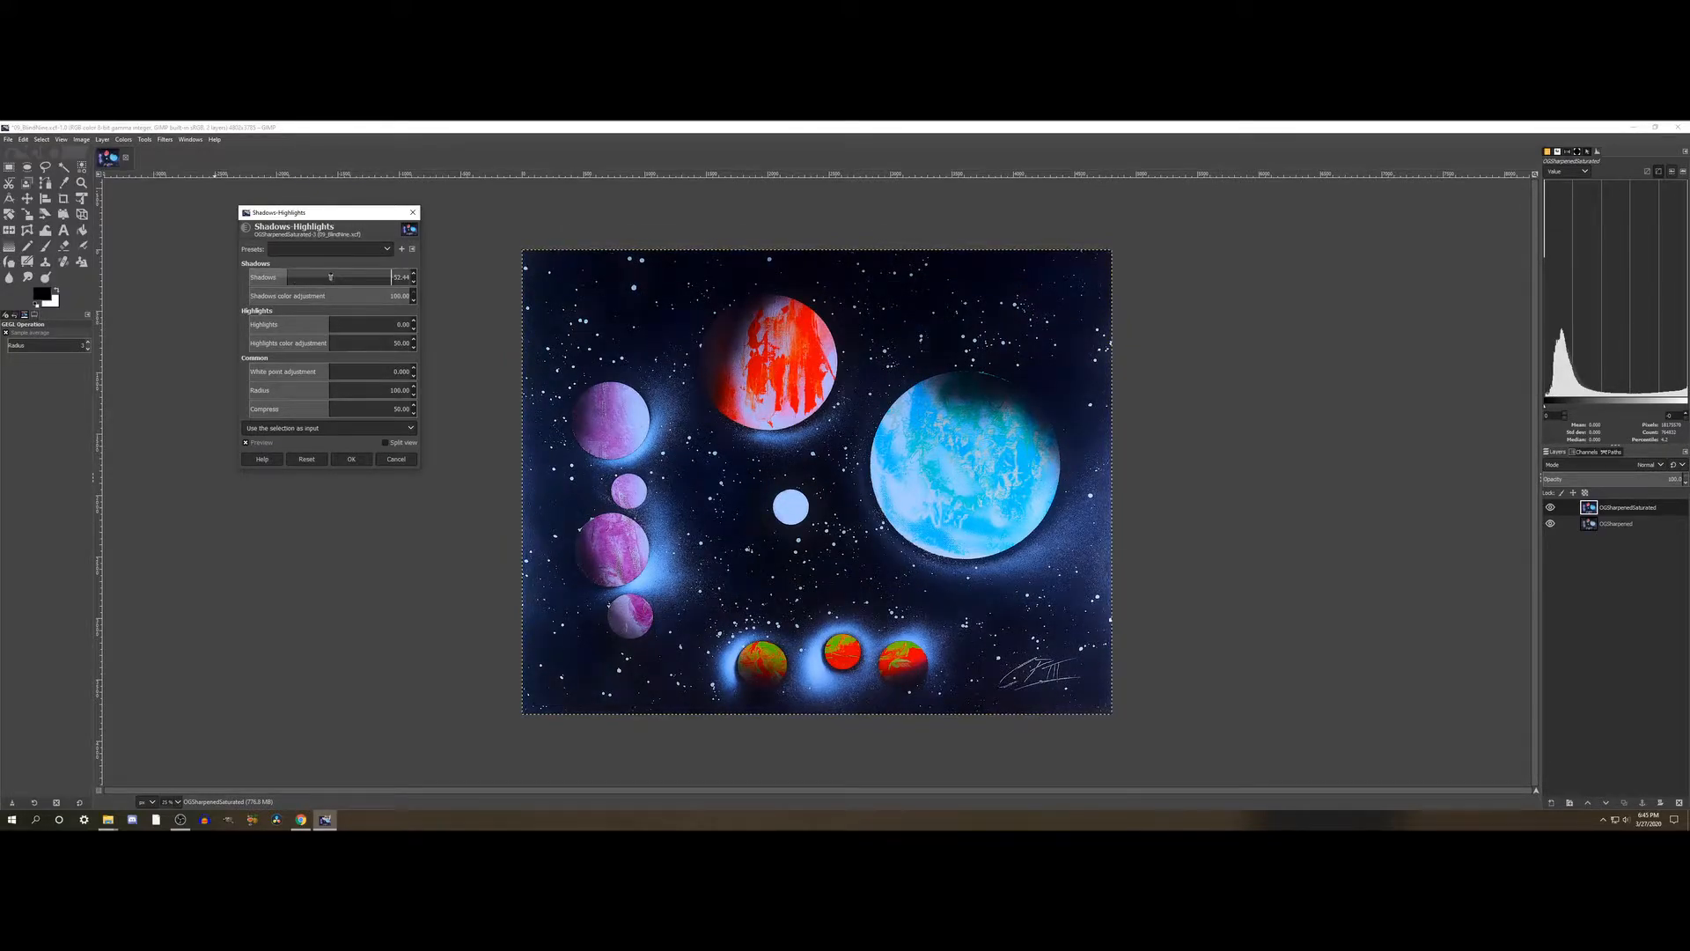
{"action": "left_click", "coordinate": [331, 277]}
{"action": "left_click", "coordinate": [307, 458]}
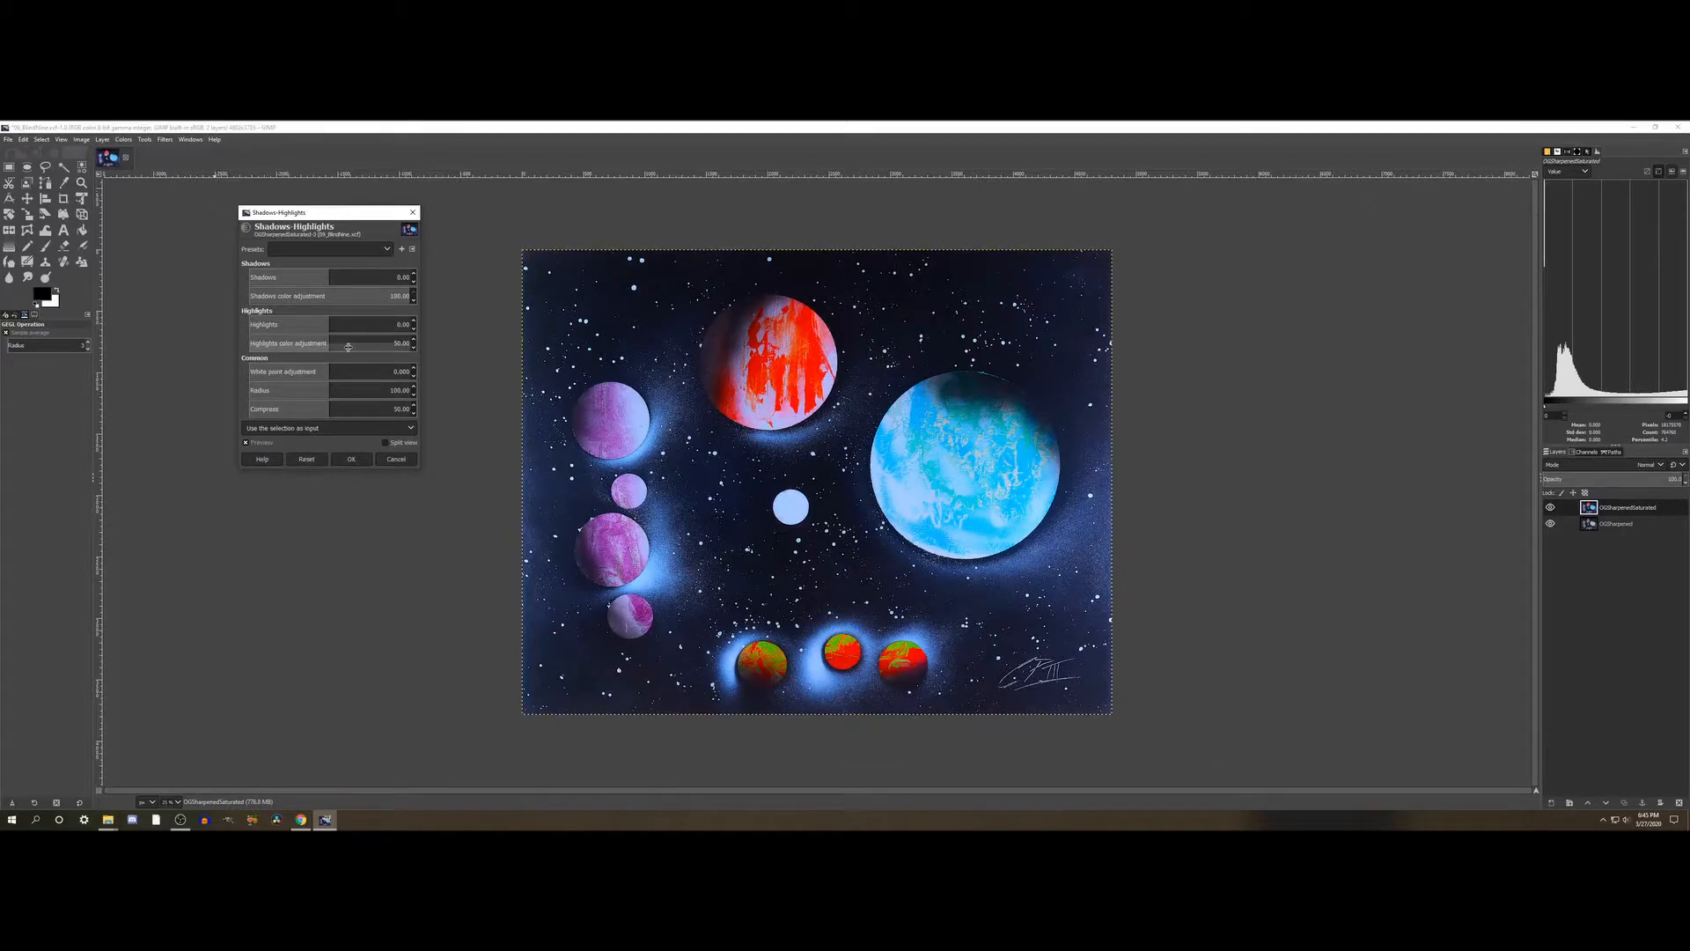
- Darken the Shadows to about -63 and set the Highlights to about 3 after trying stronger and weaker values
{"action": "left_click", "coordinate": [277, 276]}
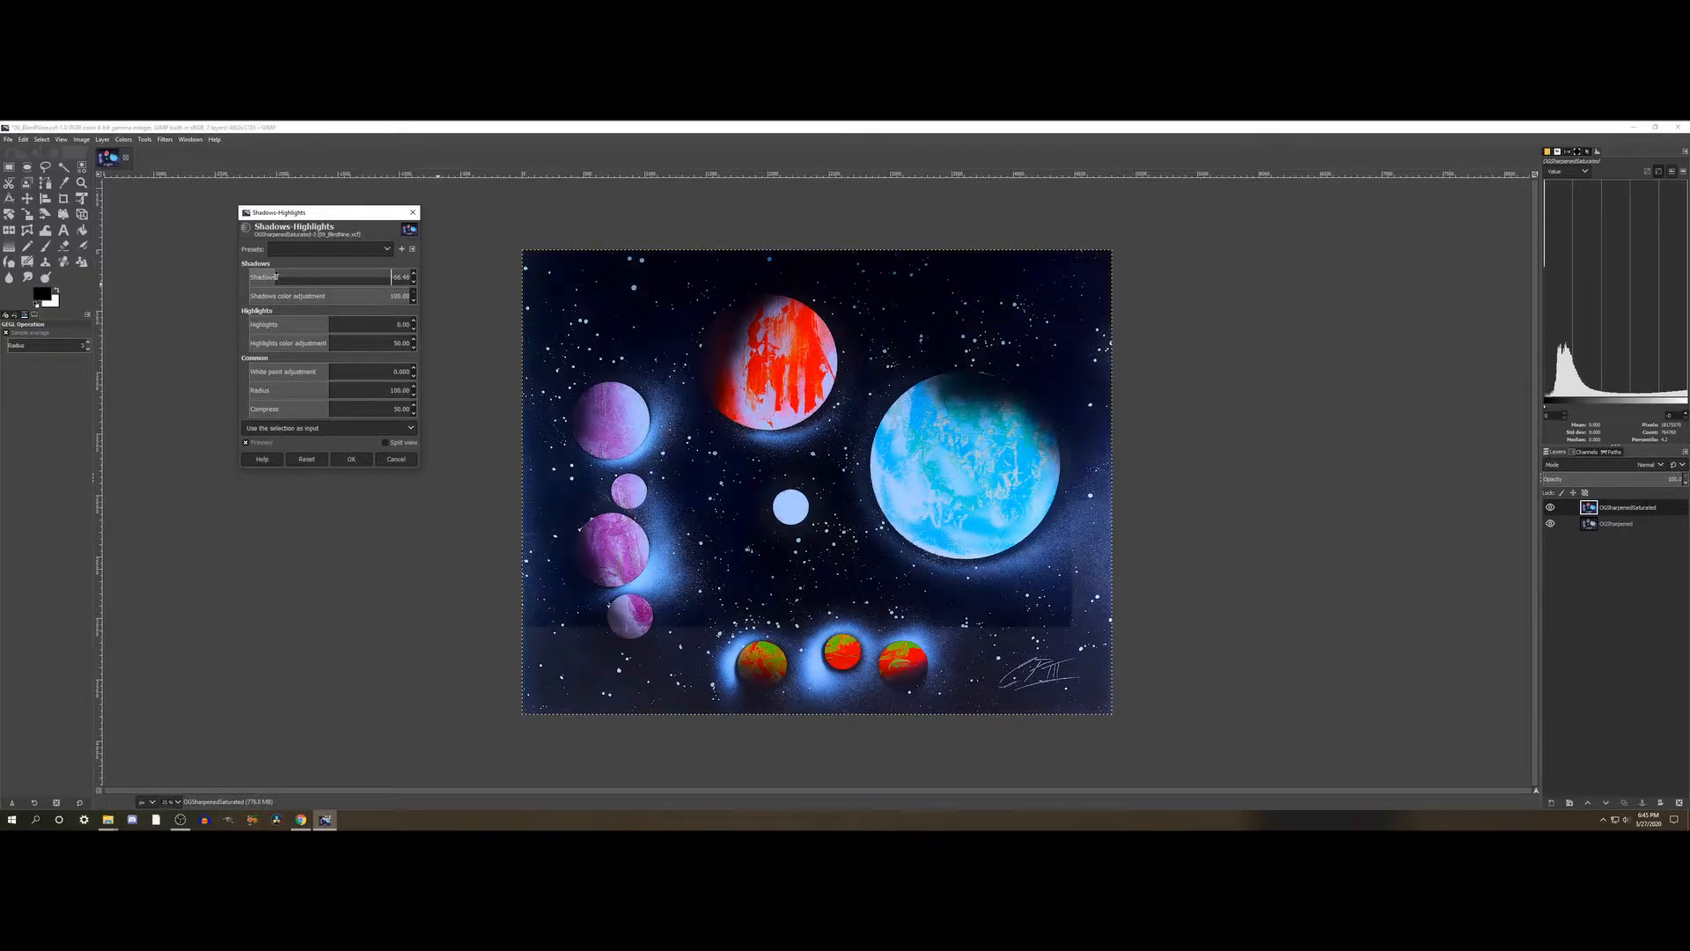
{"action": "left_click", "coordinate": [283, 277]}
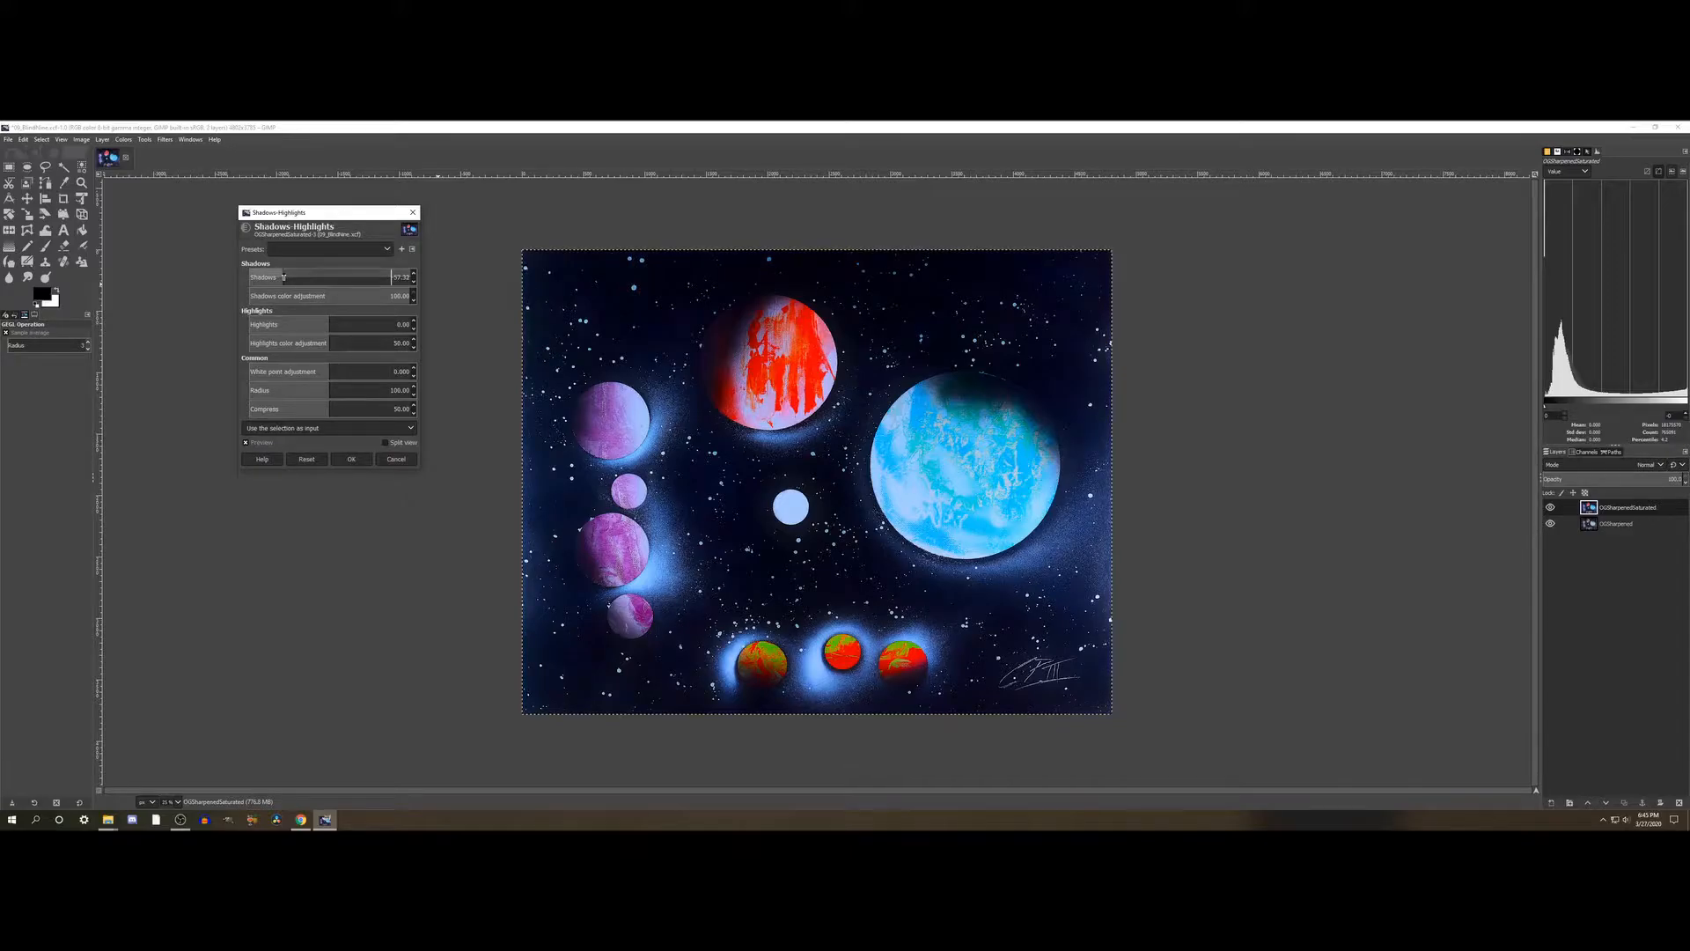
{"action": "left_click", "coordinate": [279, 277]}
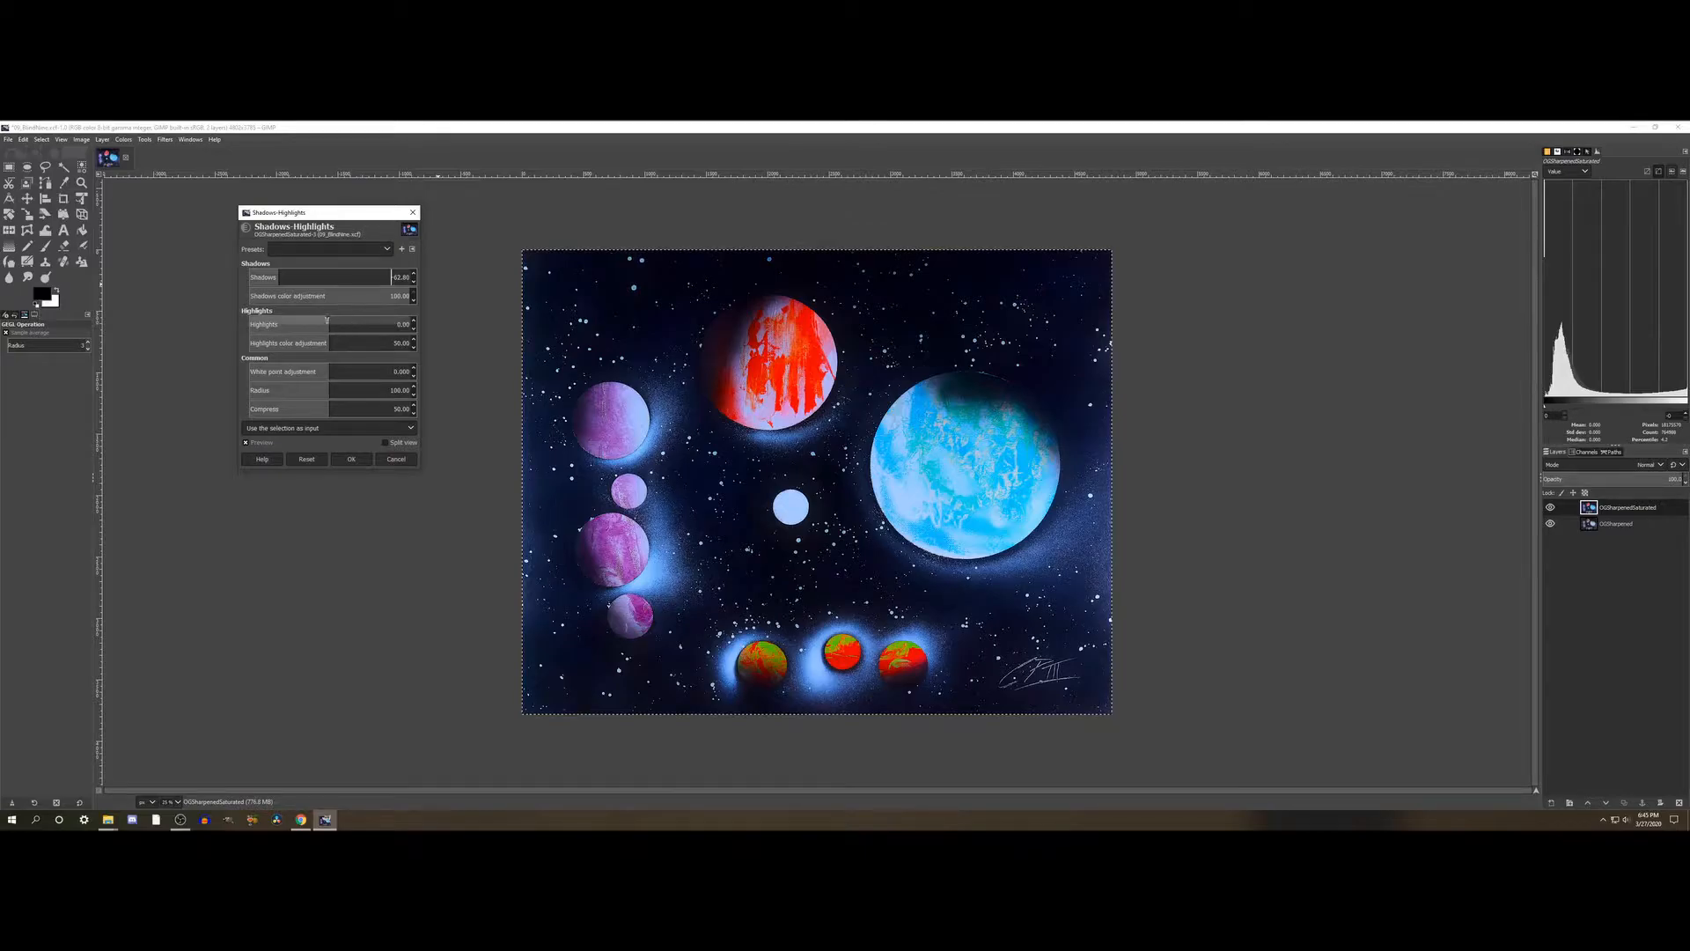
{"action": "left_click", "coordinate": [384, 324]}
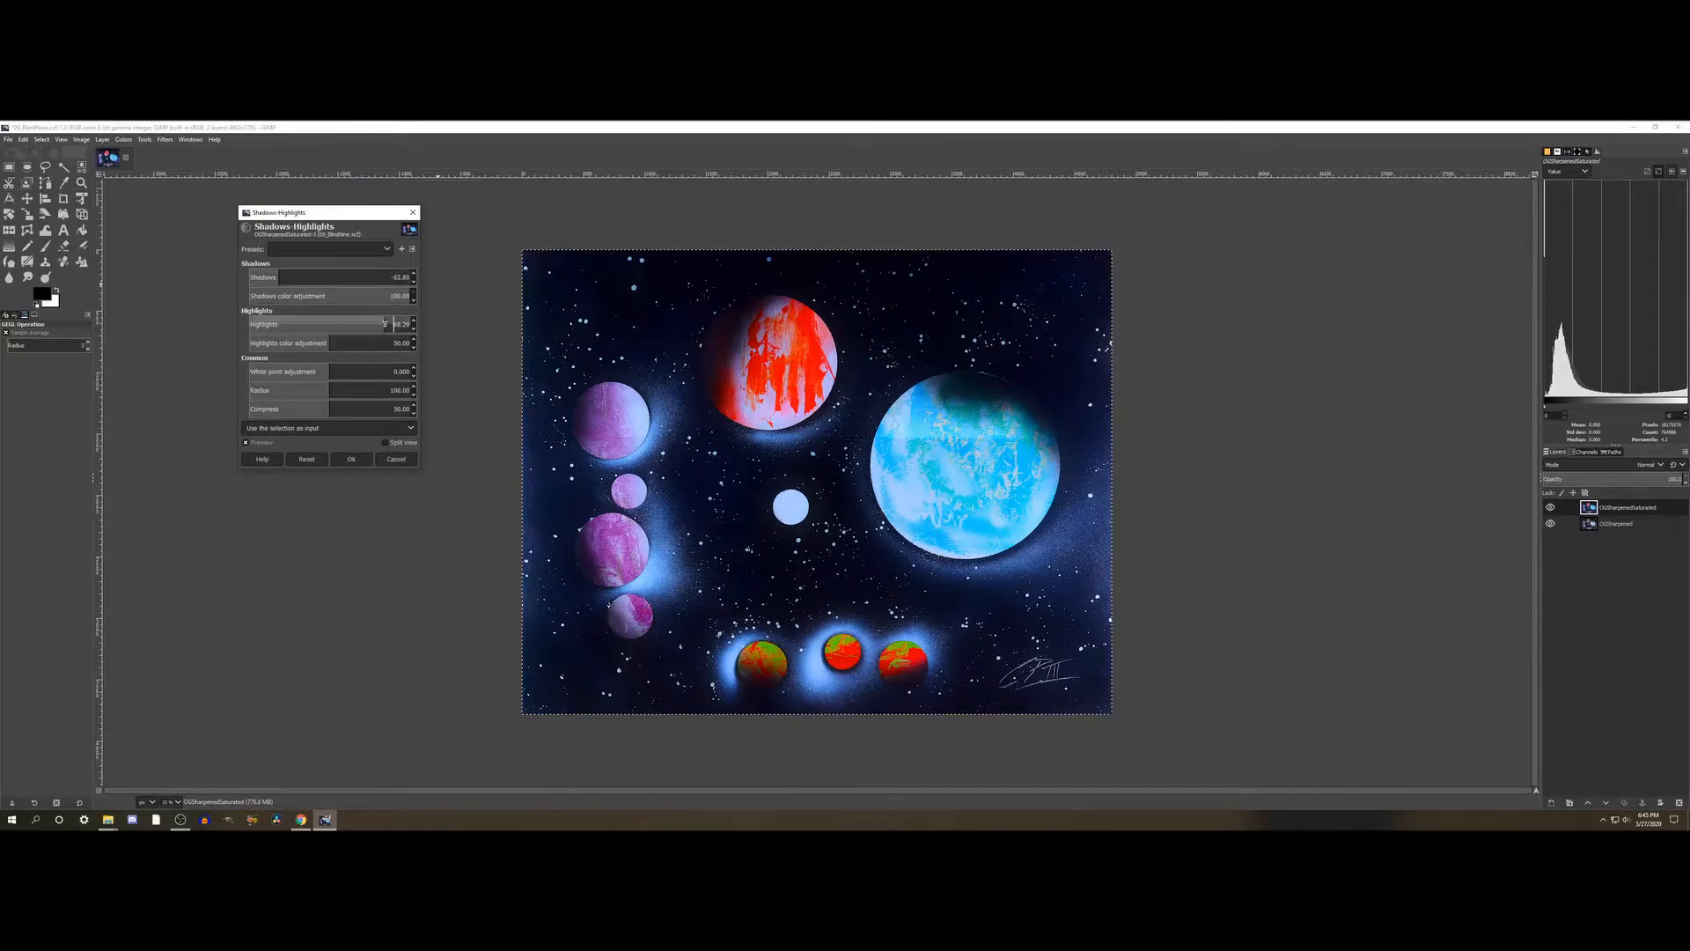
{"action": "left_click_drag", "start_coordinate": [285, 322], "coordinate": [278, 324]}
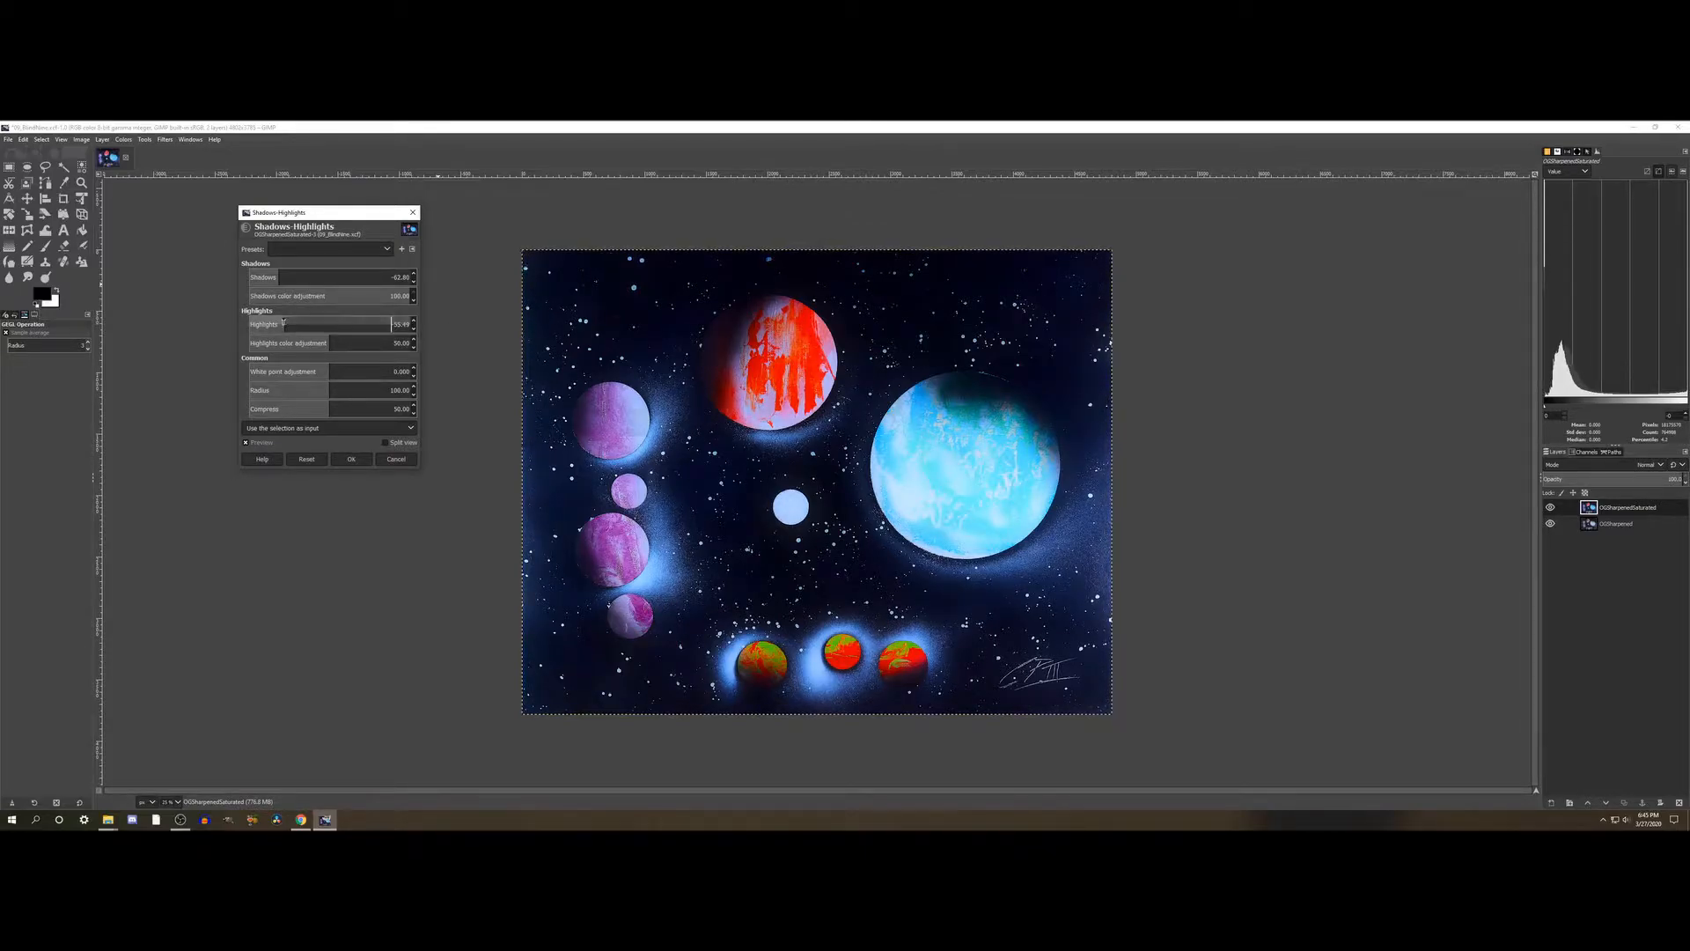
{"action": "left_click", "coordinate": [334, 322]}
- Set the white point adjustment to about -7.4 and the radius to about 12 for the Shadows-Highlights adjustment
{"action": "left_click", "coordinate": [390, 370]}
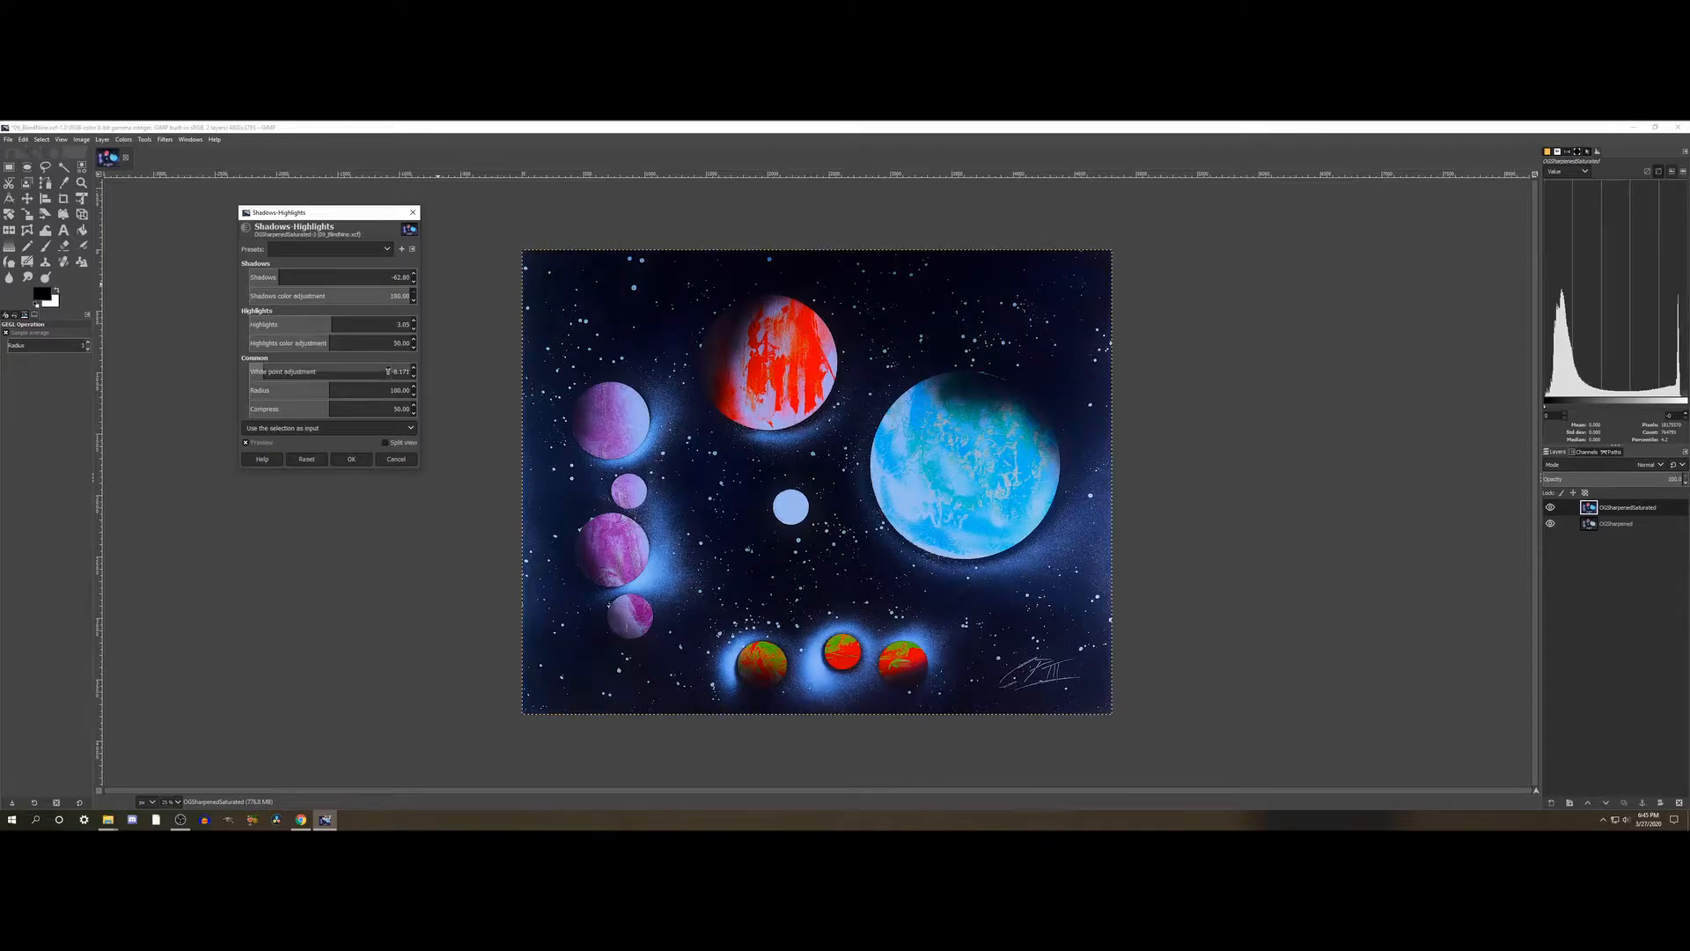
{"action": "left_click_drag", "start_coordinate": [388, 371], "coordinate": [333, 368]}
{"action": "left_click", "coordinate": [270, 372]}
{"action": "left_click", "coordinate": [263, 390]}
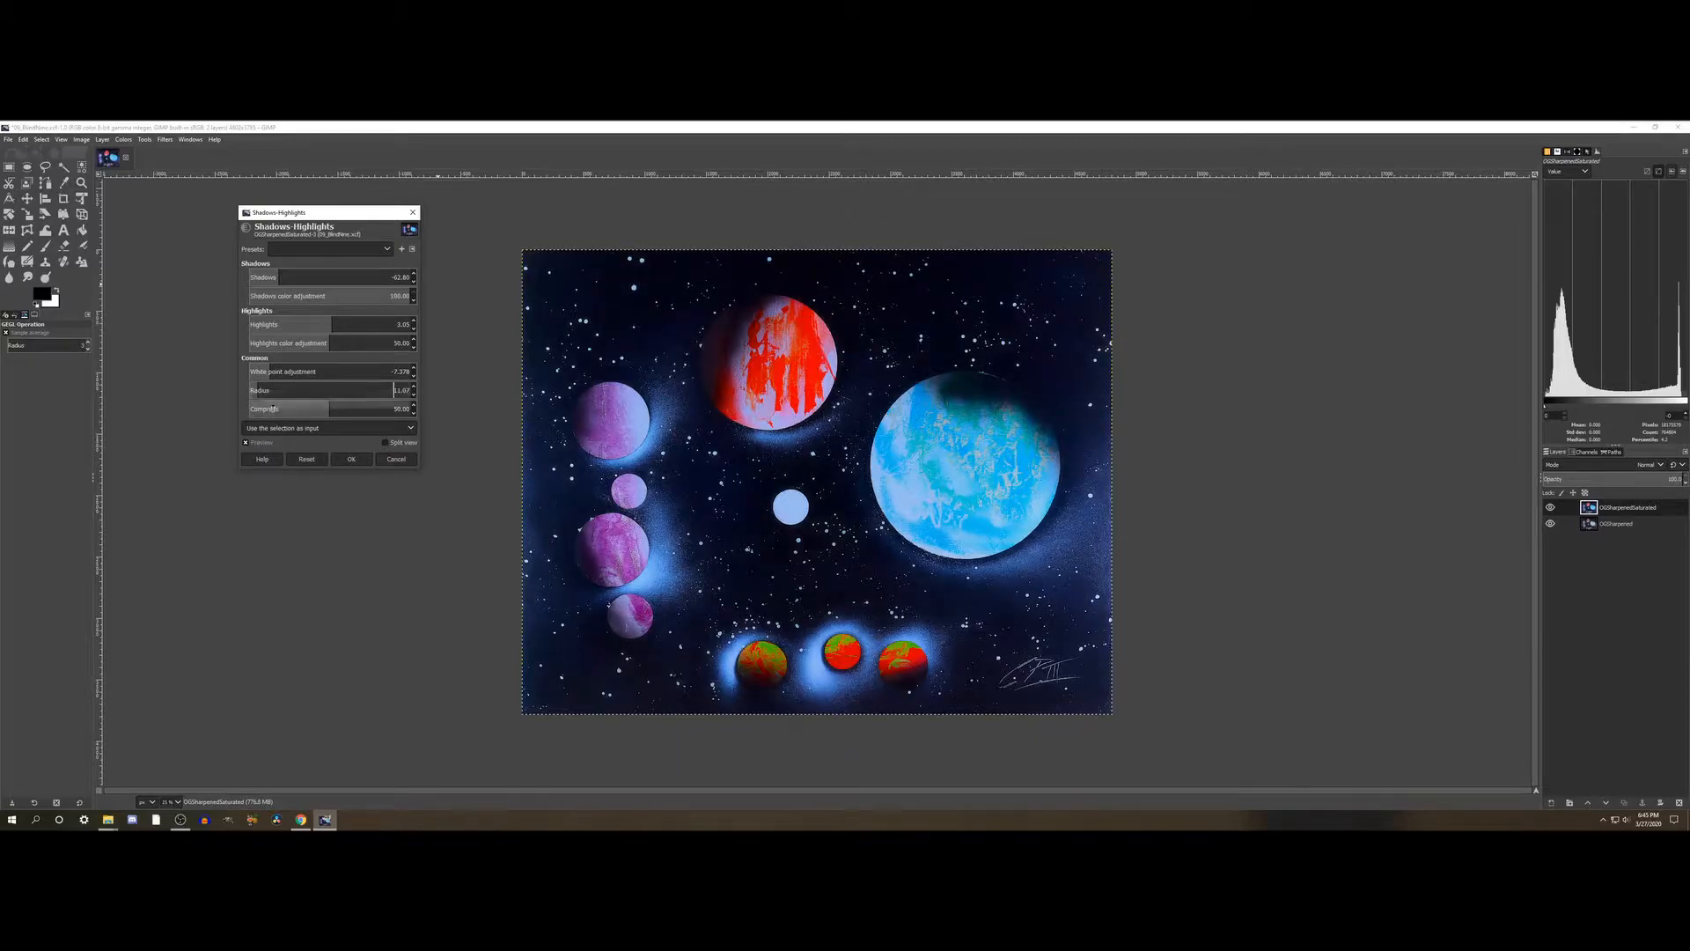
- Try low and high Compress values for the Shadows-Highlights adjustment and set Compress to about 62
{"action": "left_click", "coordinate": [269, 408]}
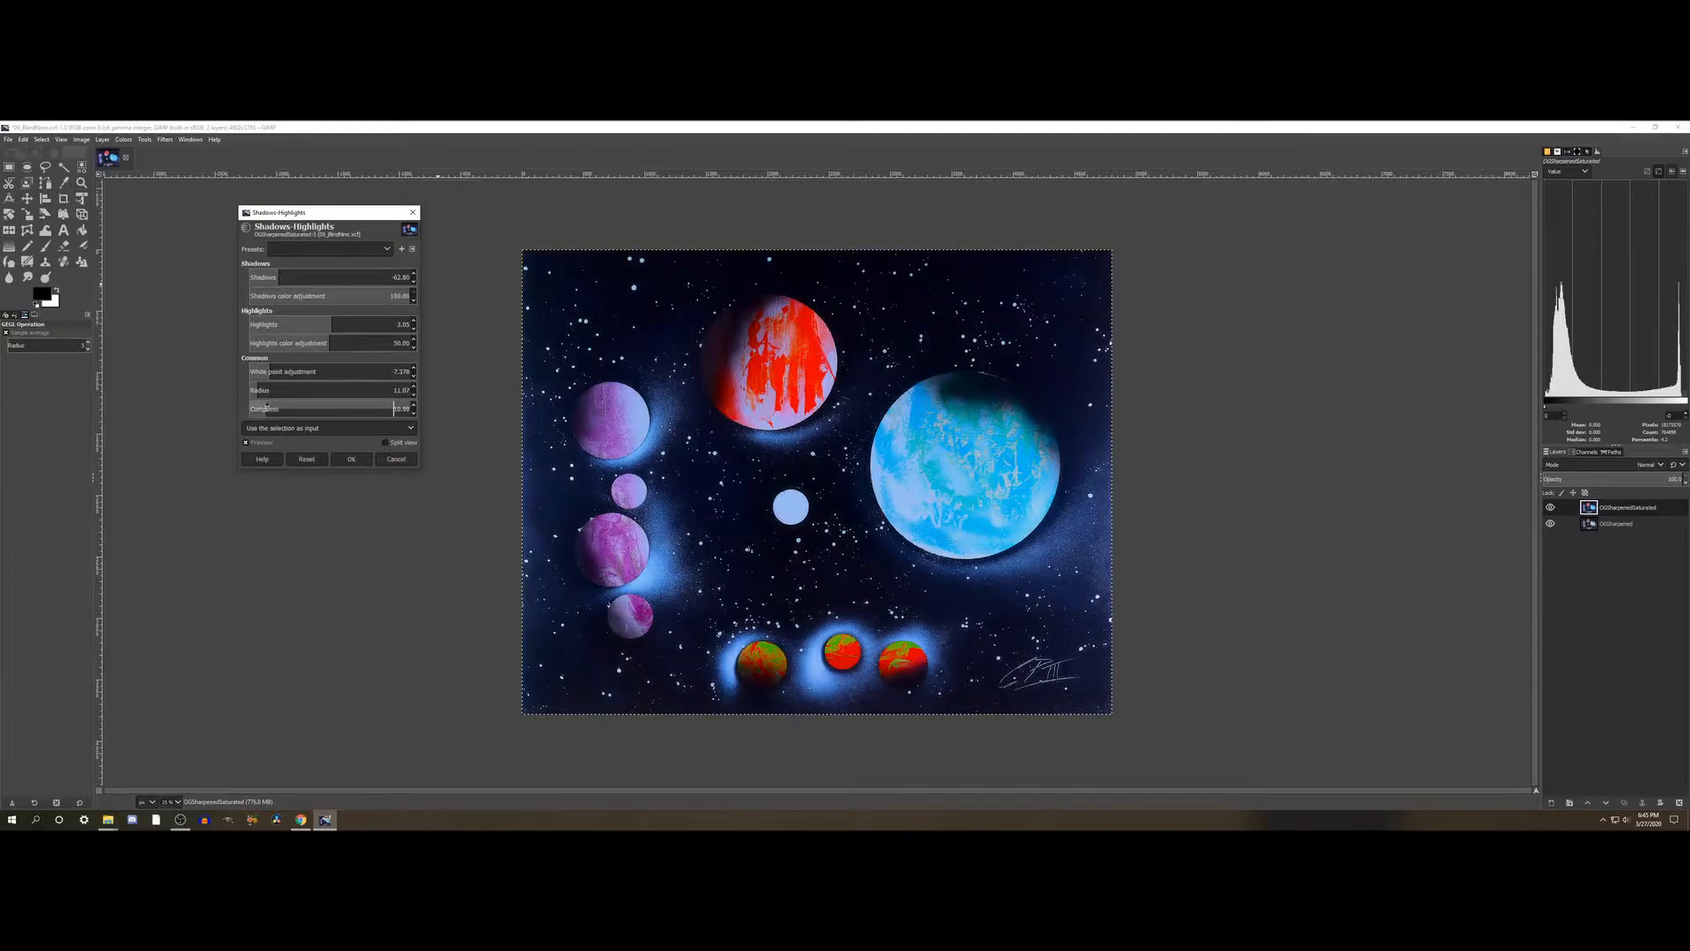
{"action": "left_click", "coordinate": [322, 407]}
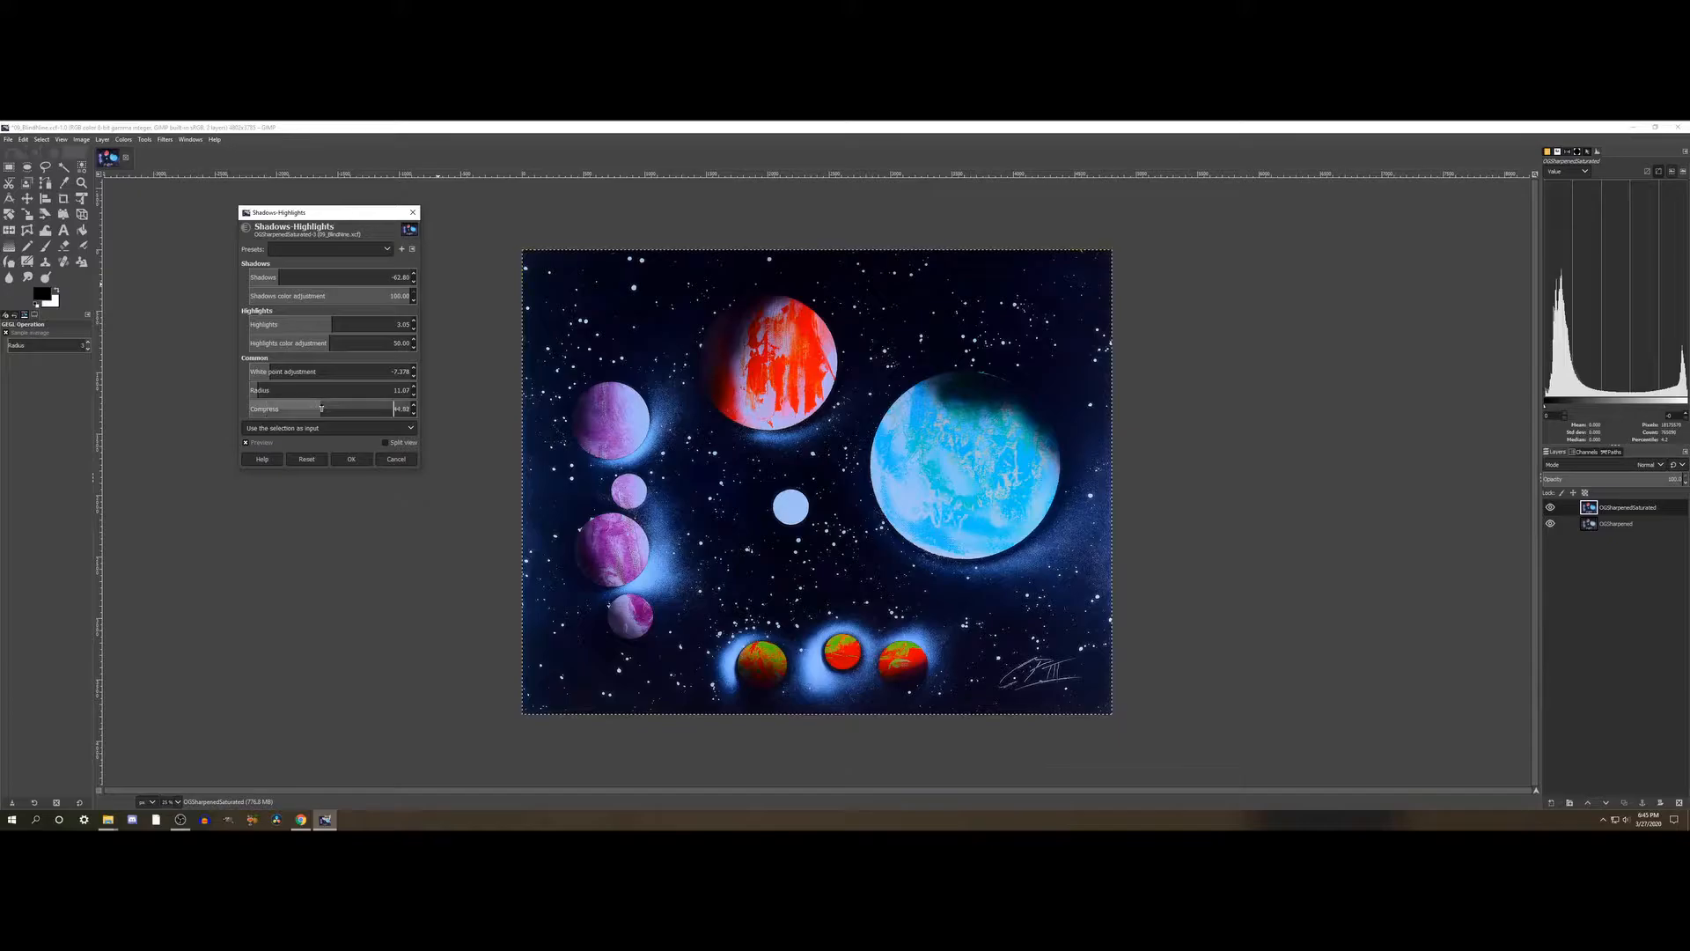
{"action": "left_click", "coordinate": [385, 406]}
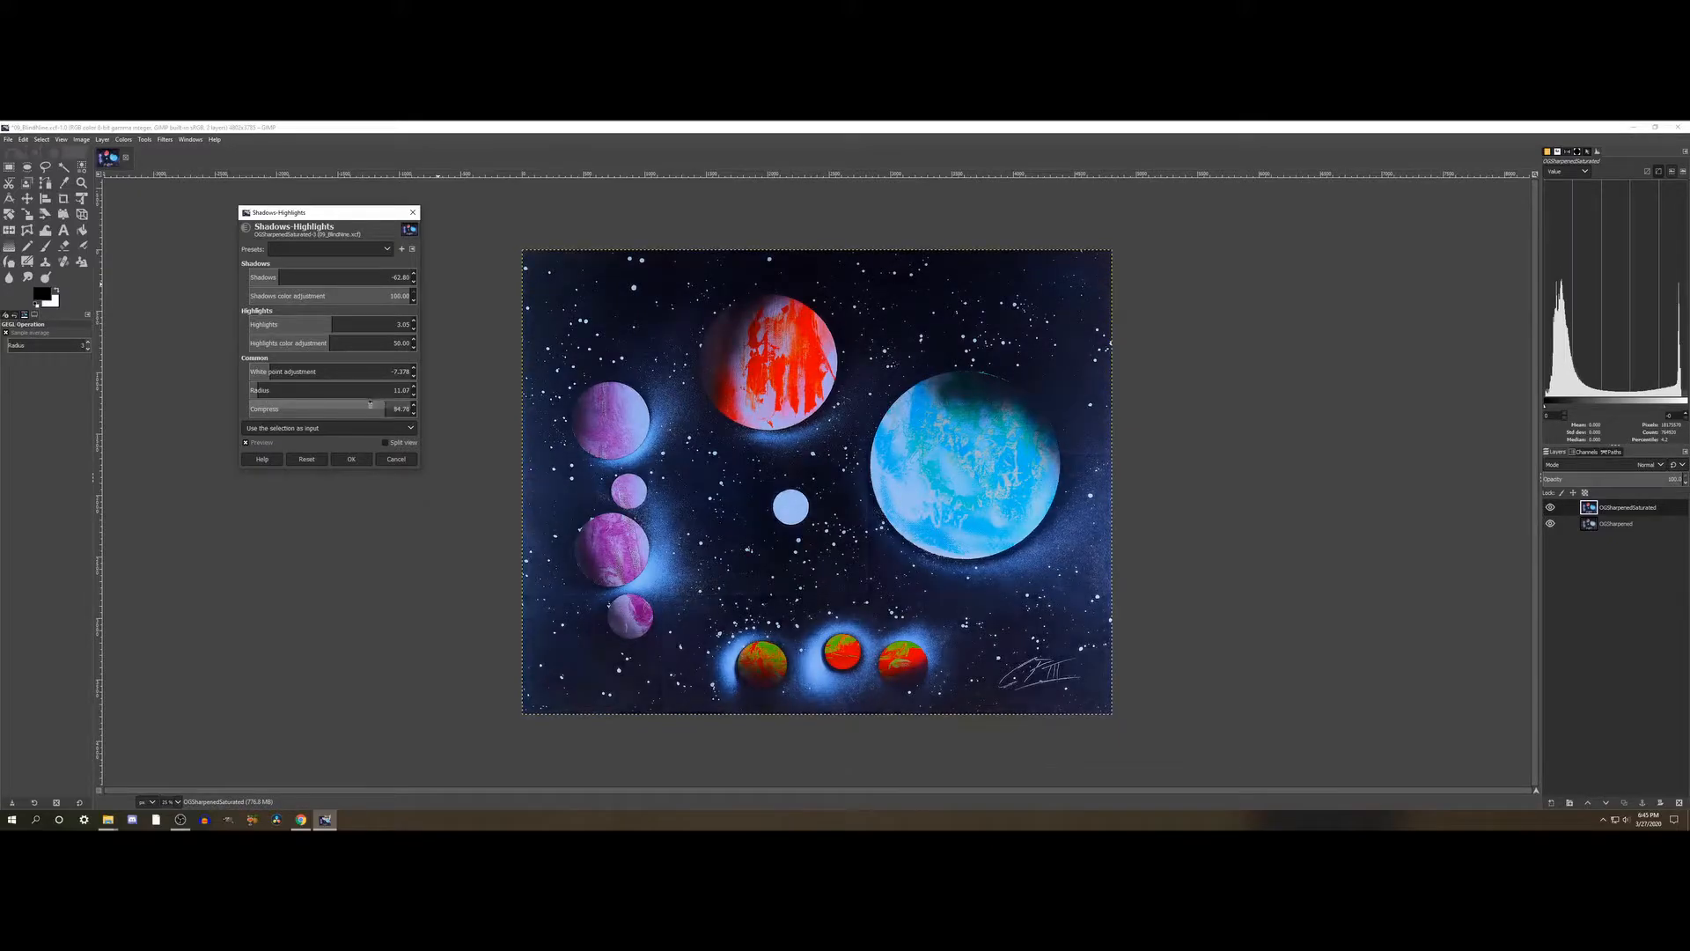
{"action": "left_click", "coordinate": [349, 406]}
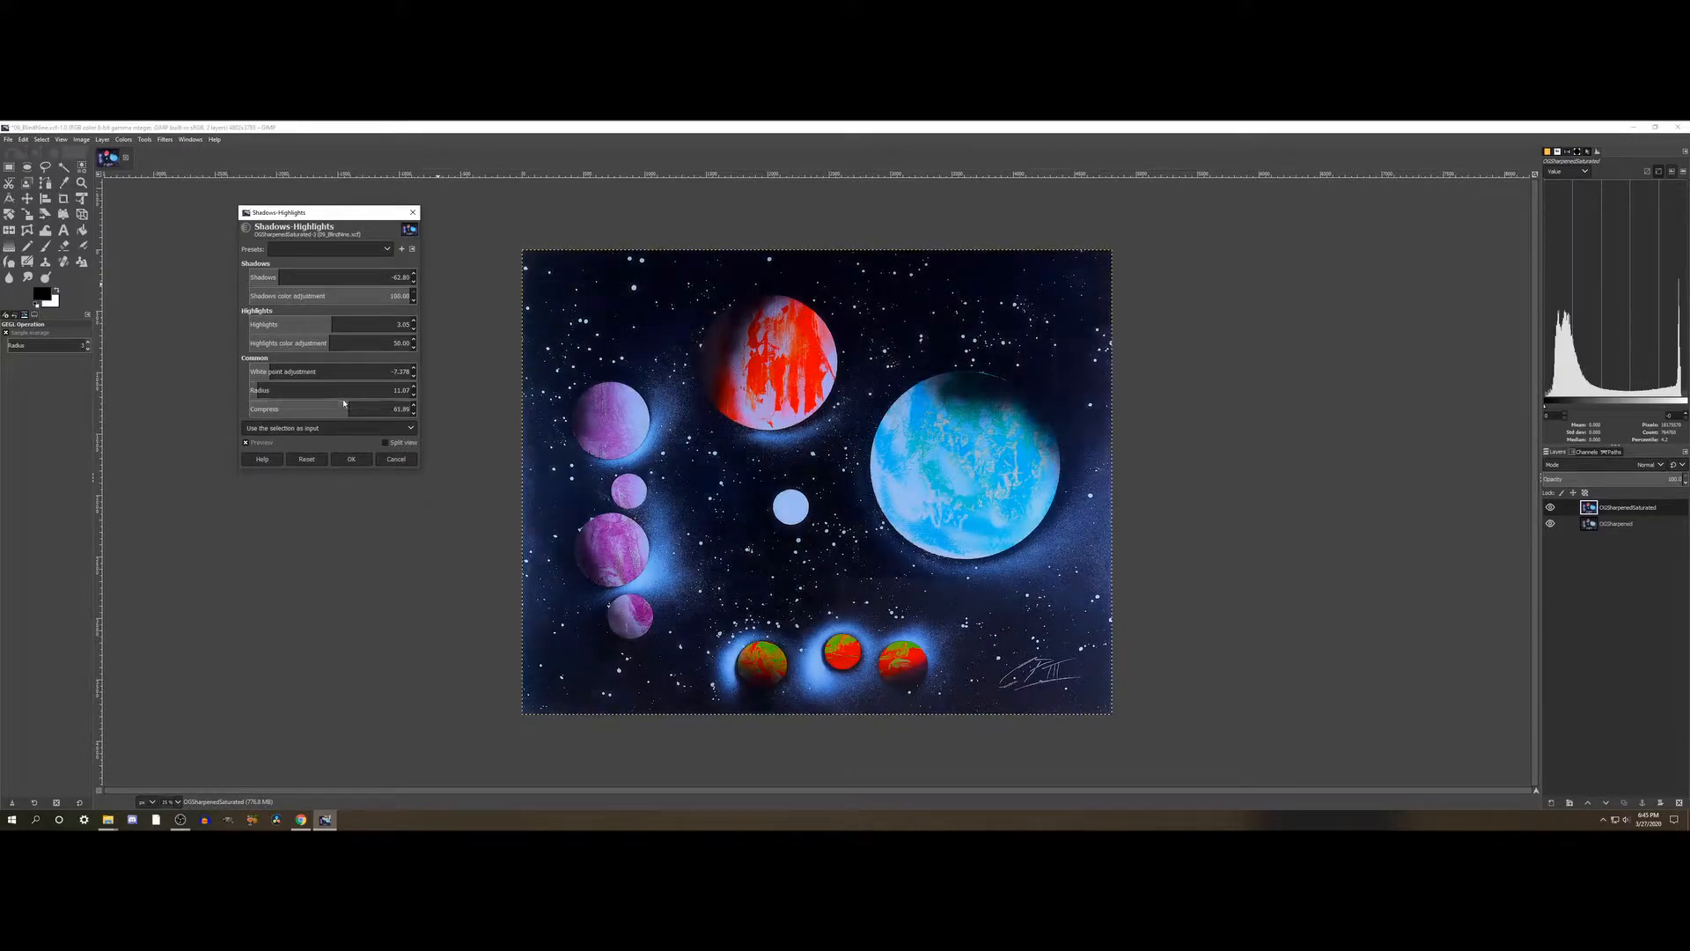
- Lower Compress to about 19 and set the radius to about 10 for the Shadows-Highlights adjustment
{"action": "left_click", "coordinate": [268, 407]}
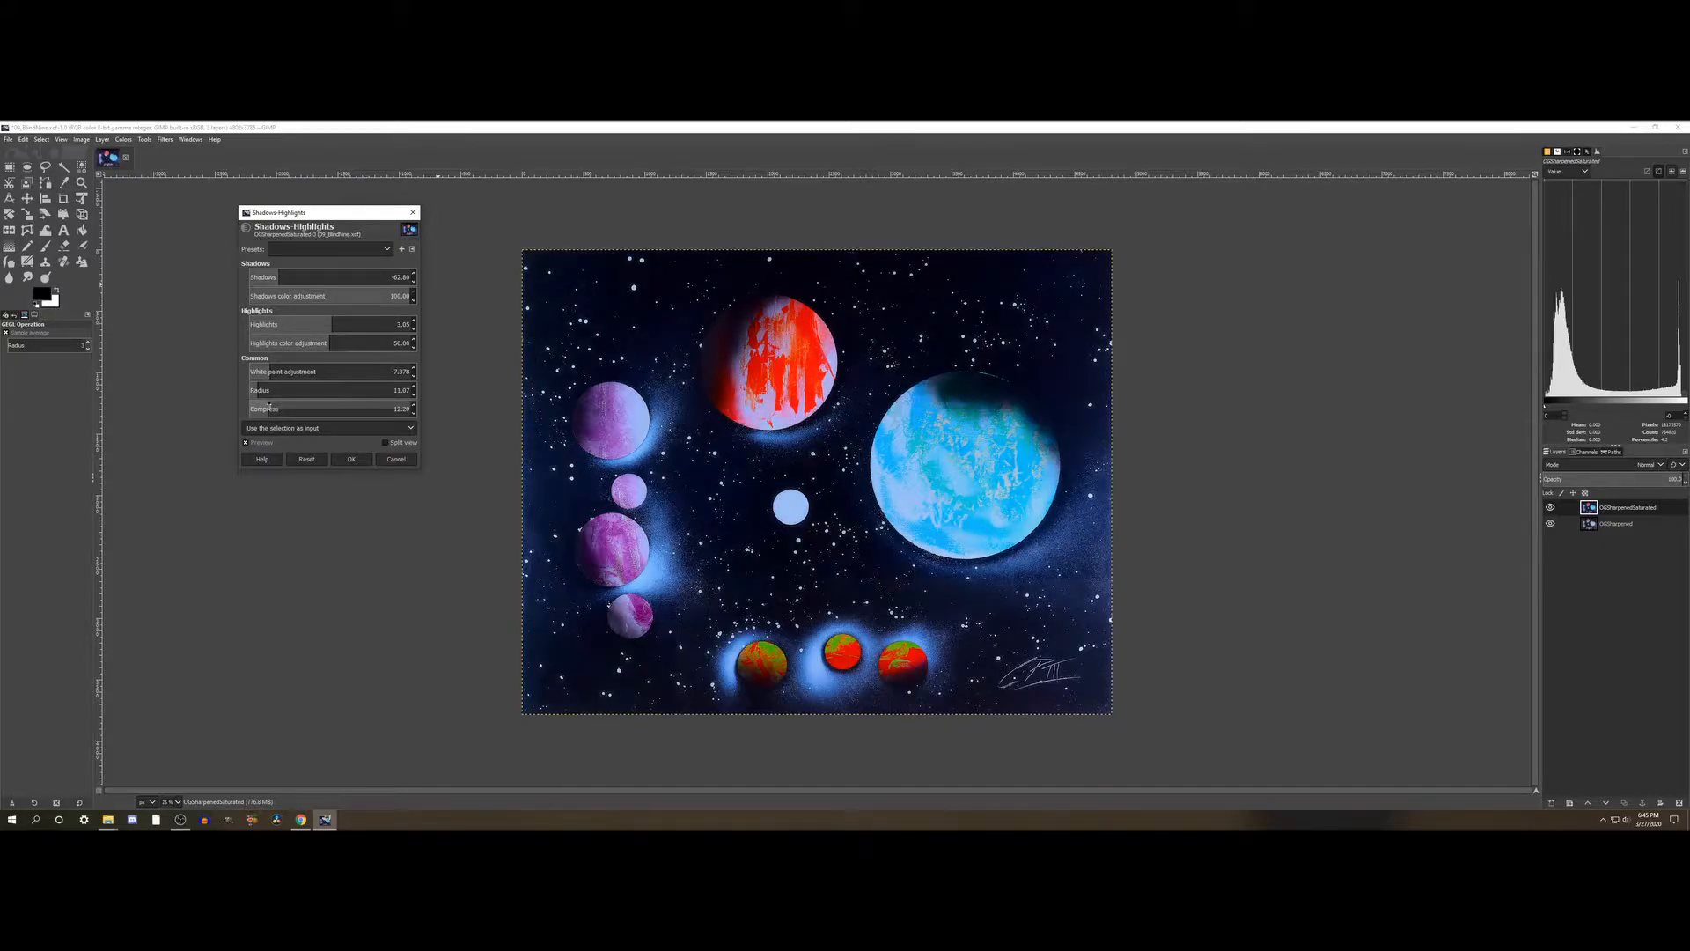
{"action": "left_click", "coordinate": [280, 407]}
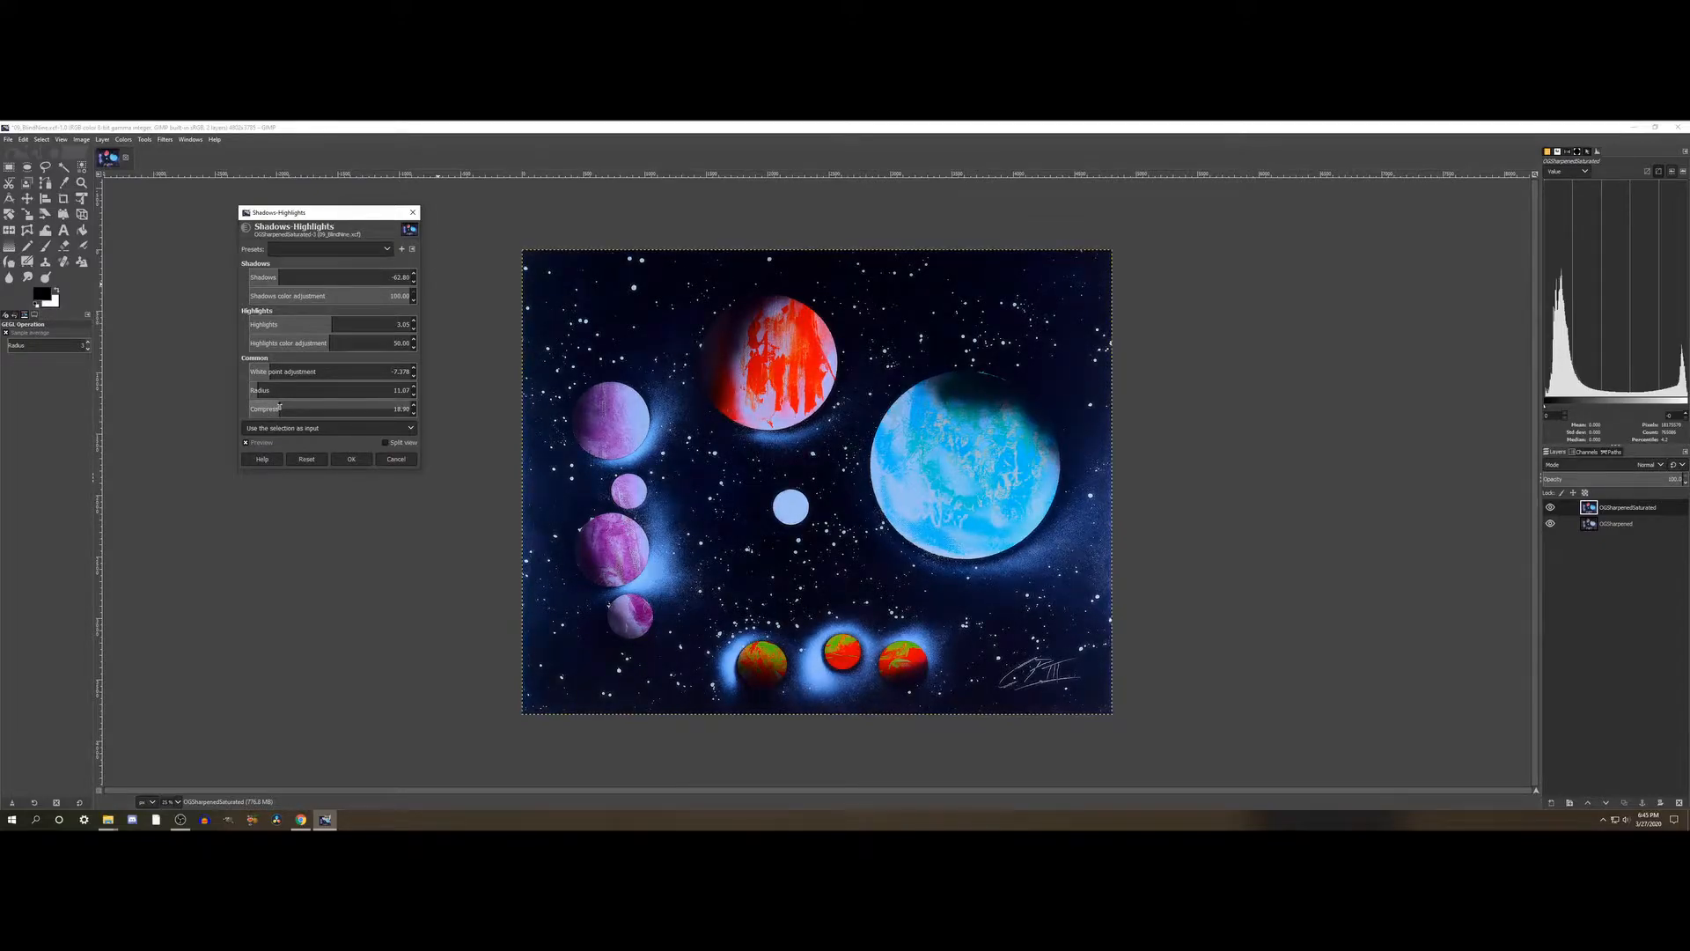
{"action": "left_click", "coordinate": [269, 388]}
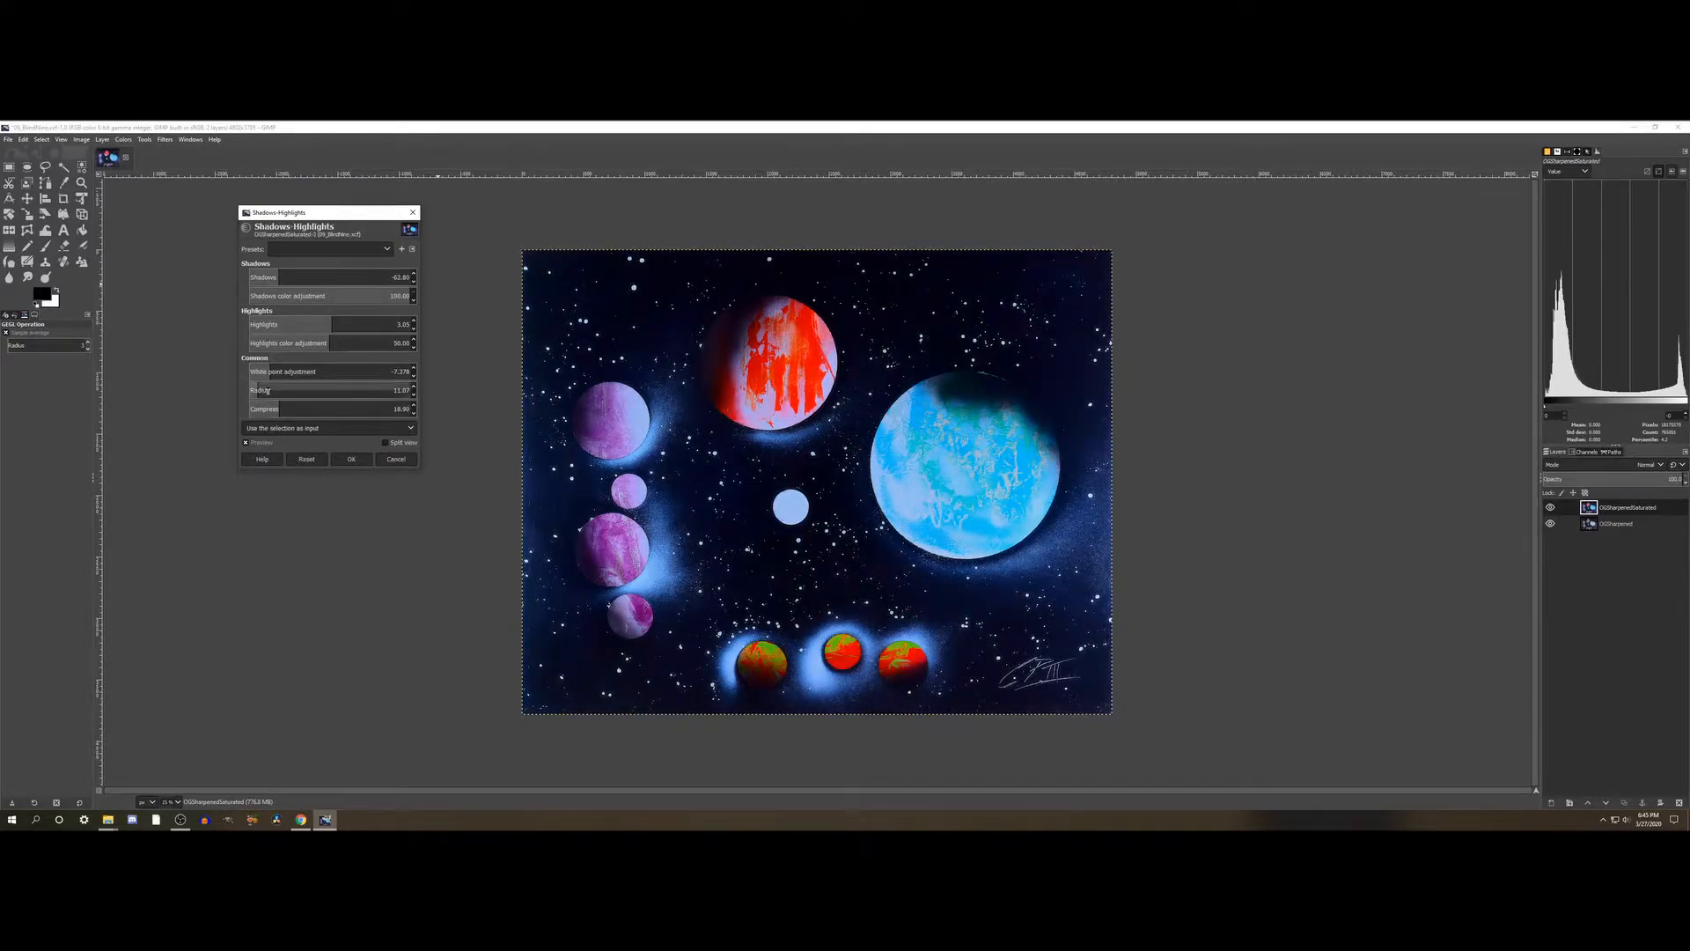
{"action": "left_click", "coordinate": [391, 388]}
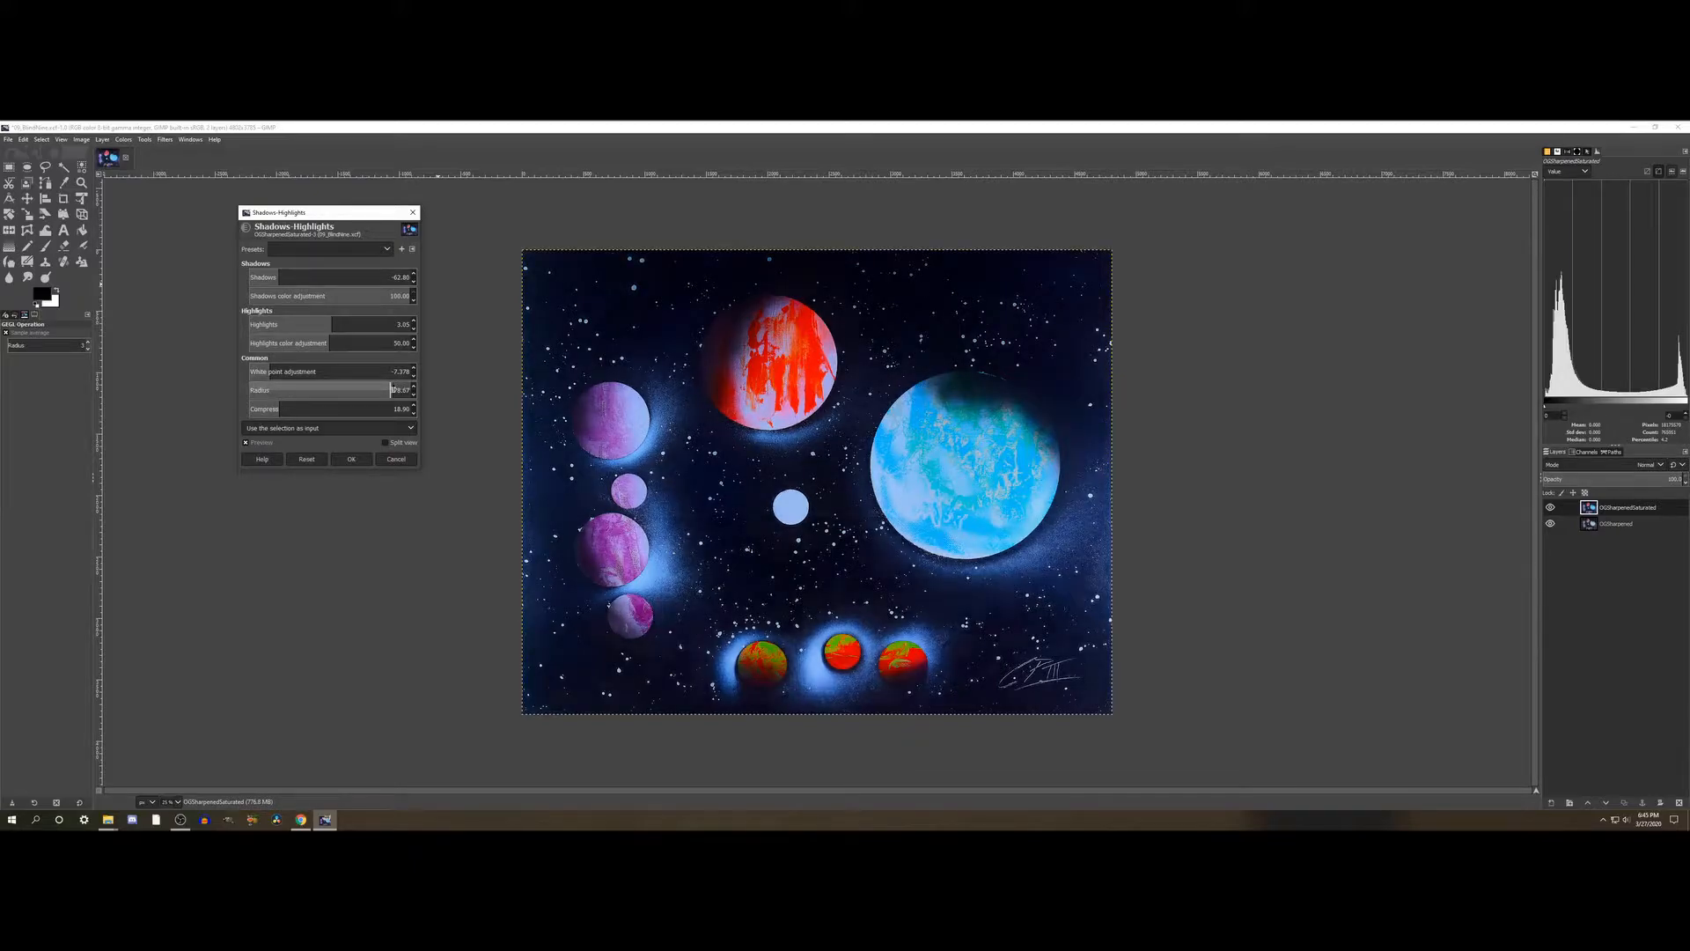
{"action": "left_click", "coordinate": [257, 388]}
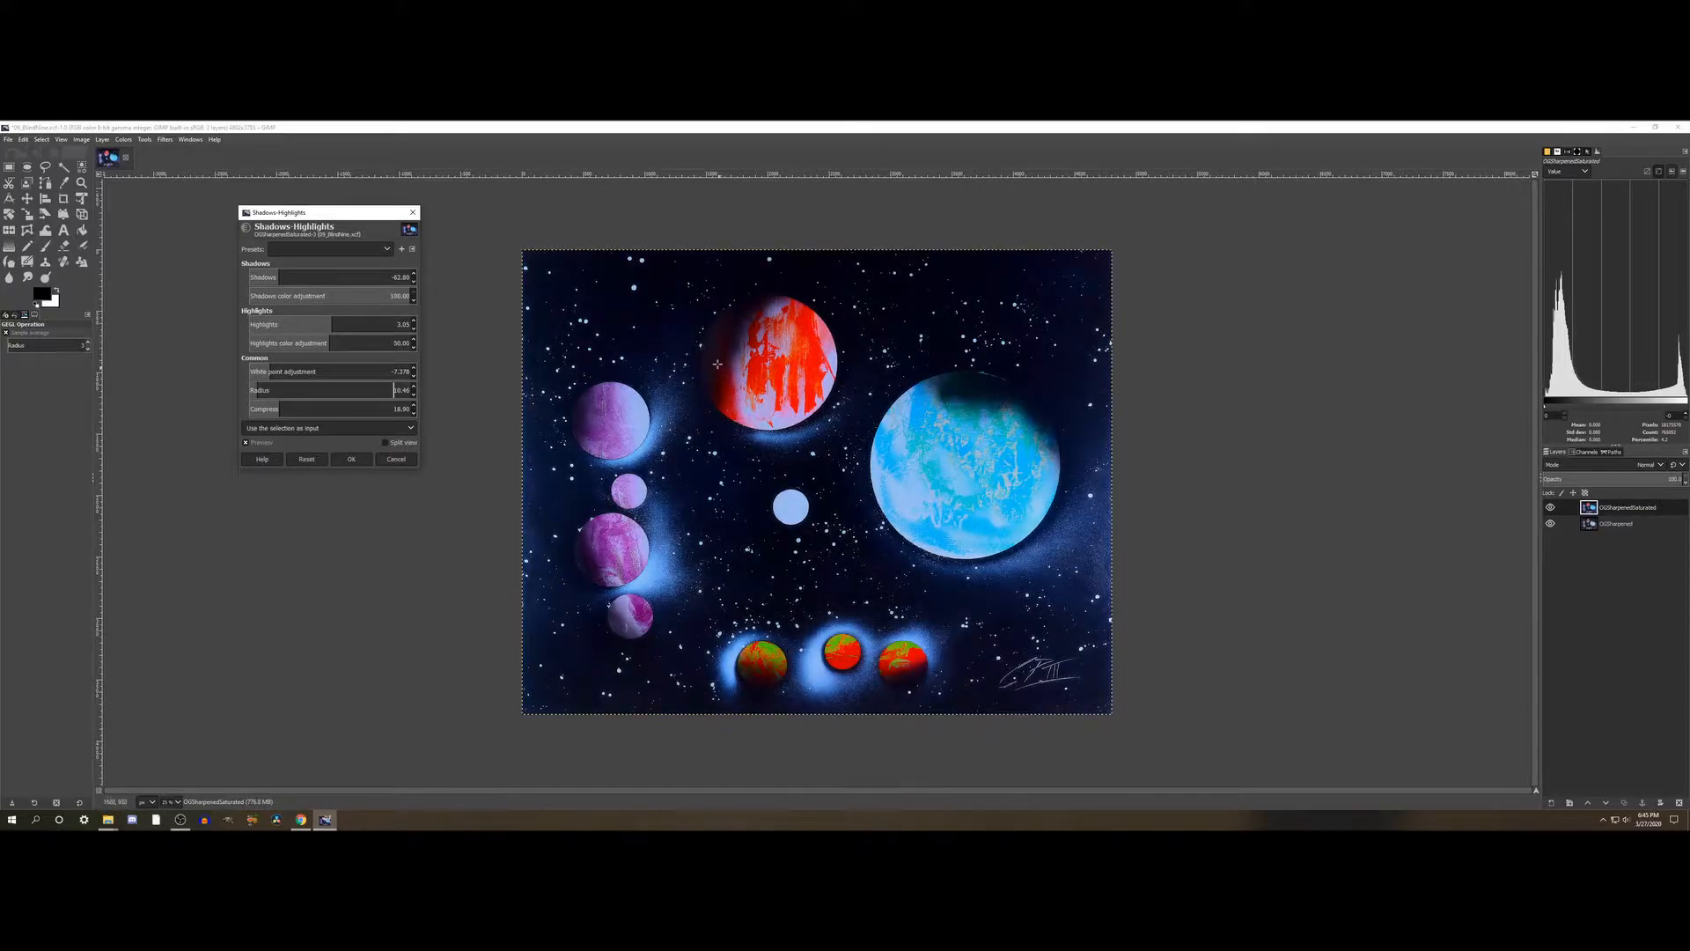
- Try high and low white point values for the painting and set the white point adjustment to about -4.5
{"action": "left_click", "coordinate": [319, 371]}
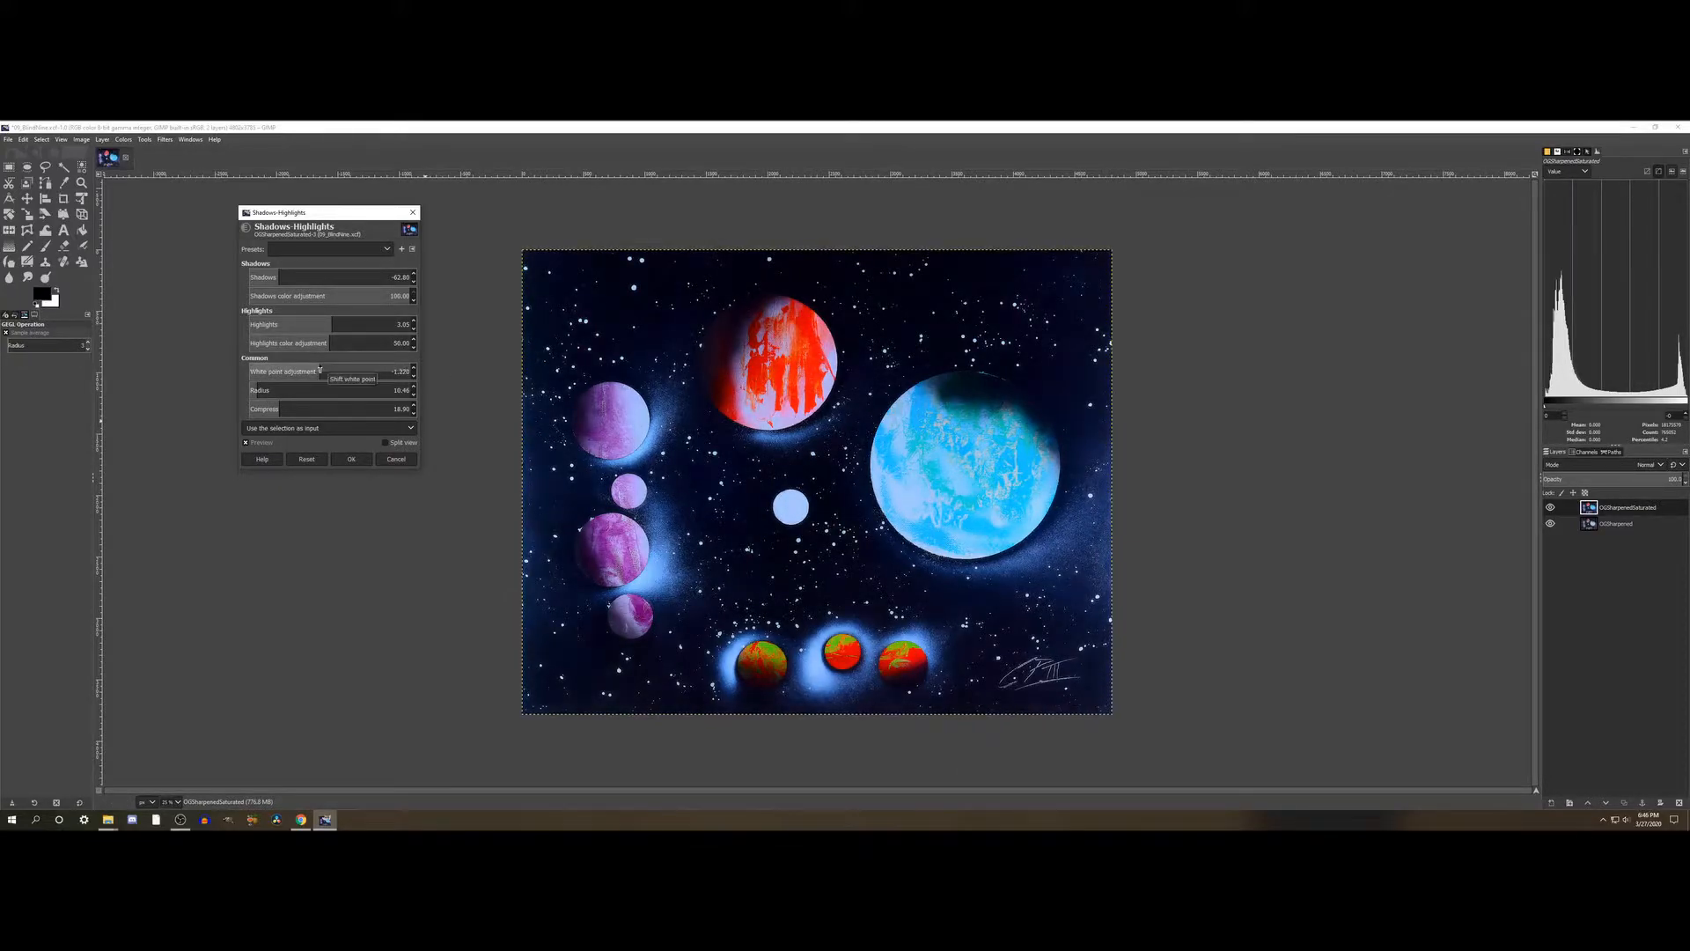
{"action": "left_click", "coordinate": [383, 370]}
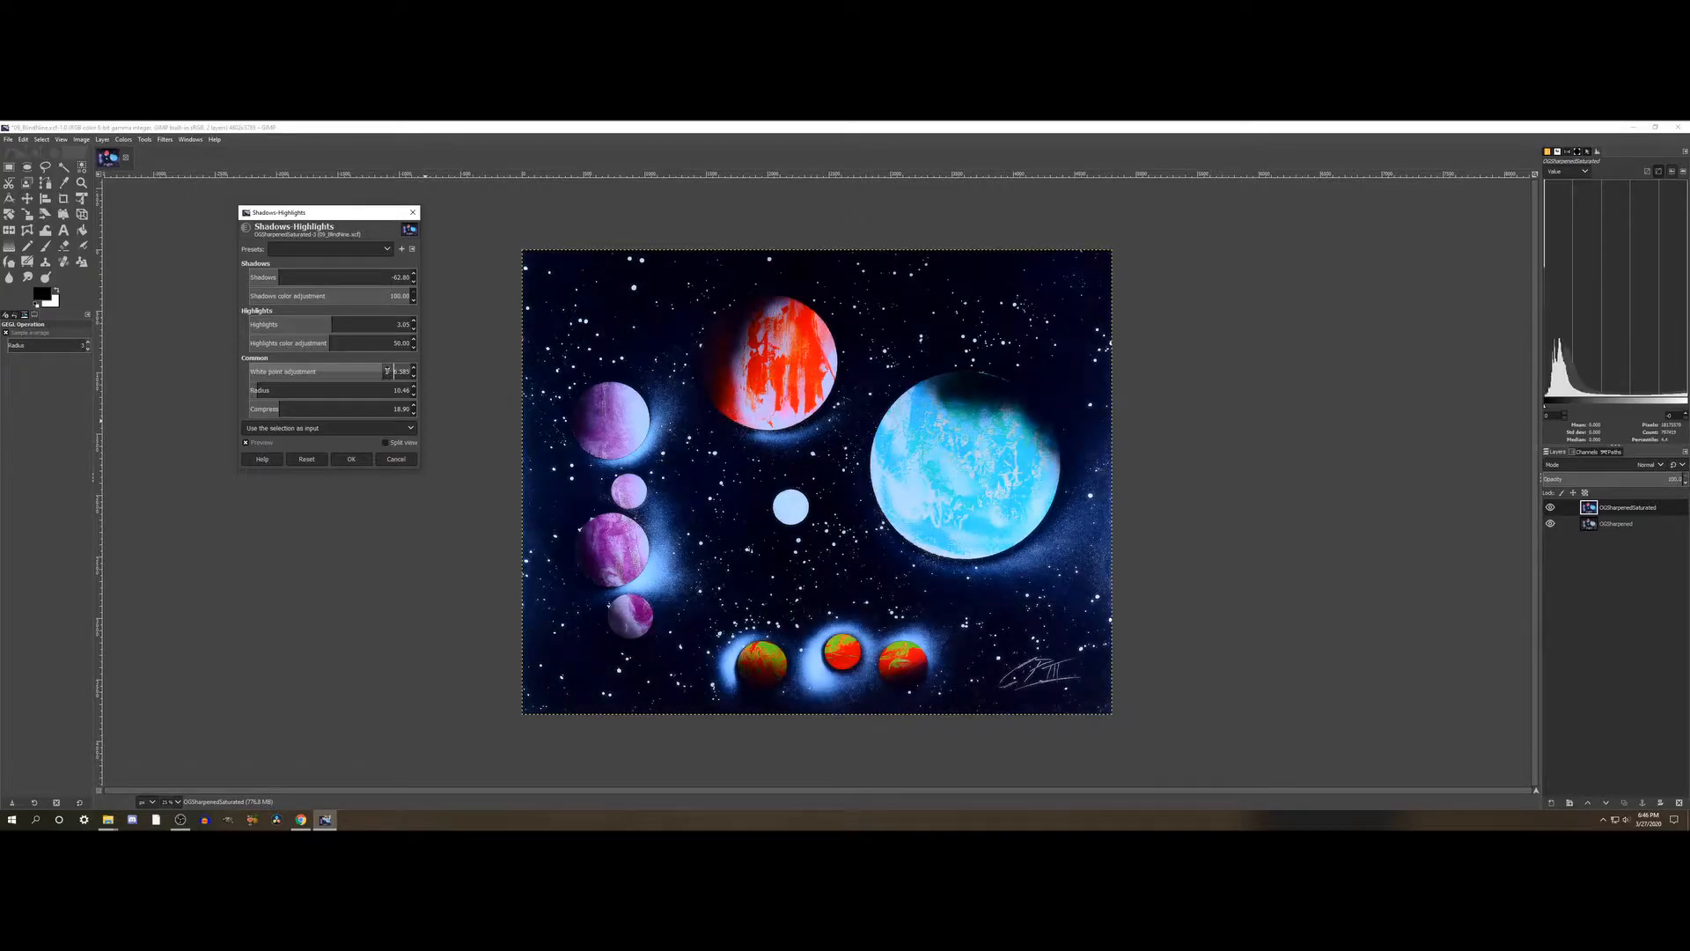
{"action": "left_click", "coordinate": [403, 371]}
{"action": "left_click_drag", "start_coordinate": [404, 370], "coordinate": [317, 371]}
{"action": "left_click", "coordinate": [265, 371]}
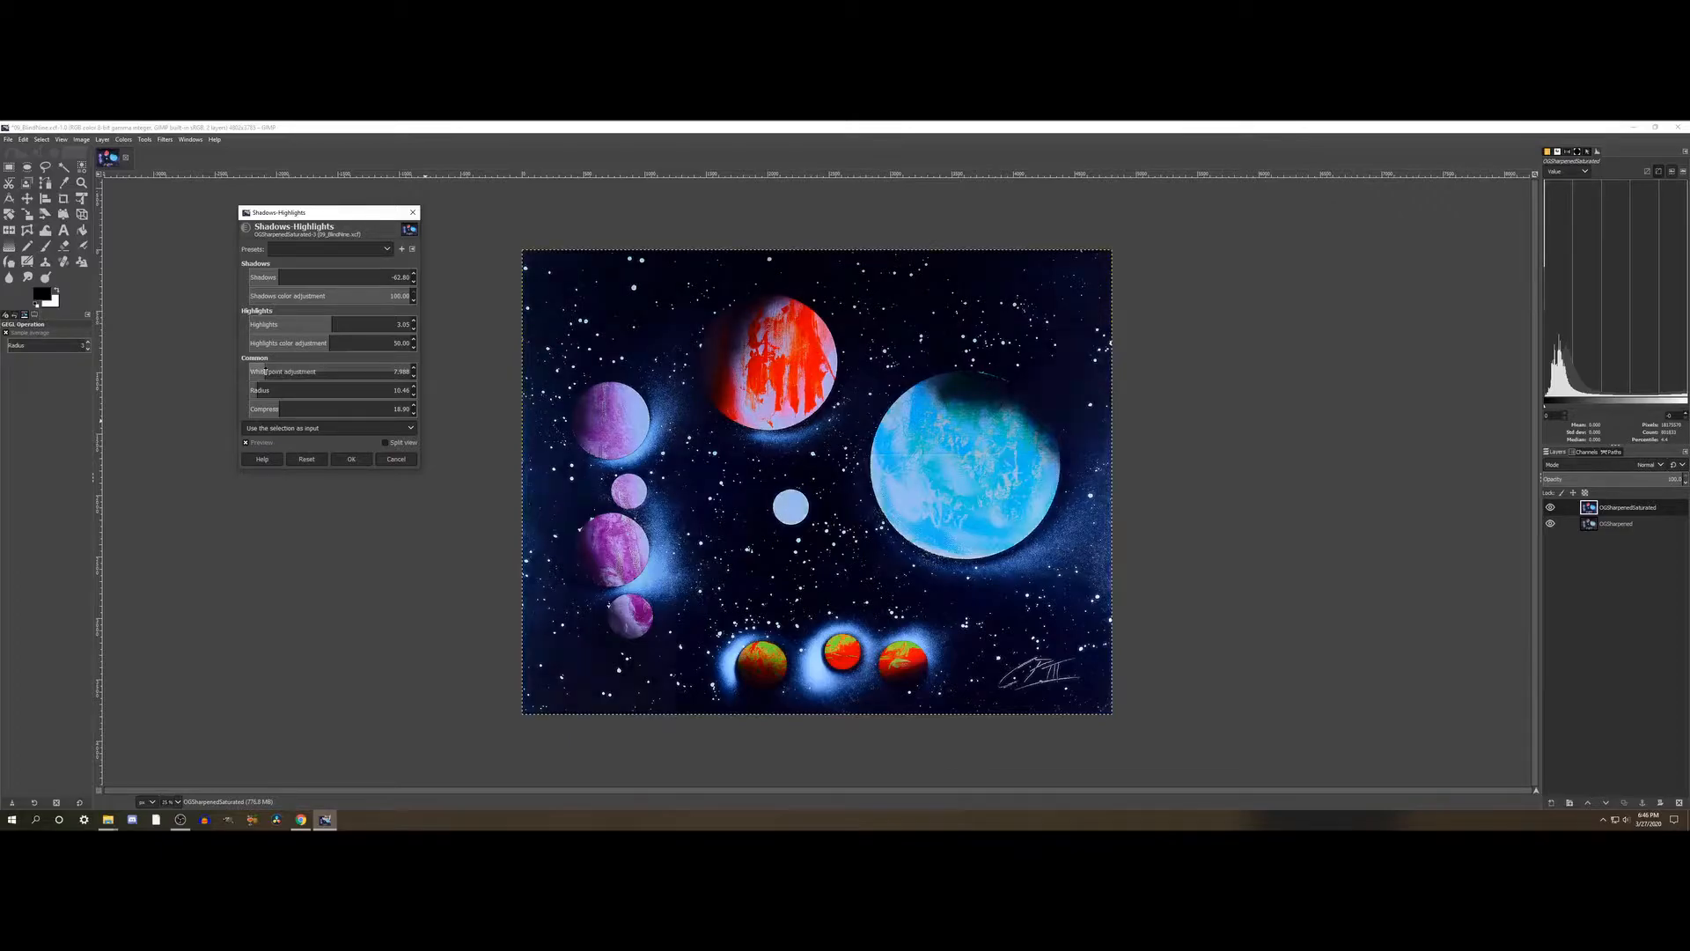
{"action": "left_click", "coordinate": [313, 372]}
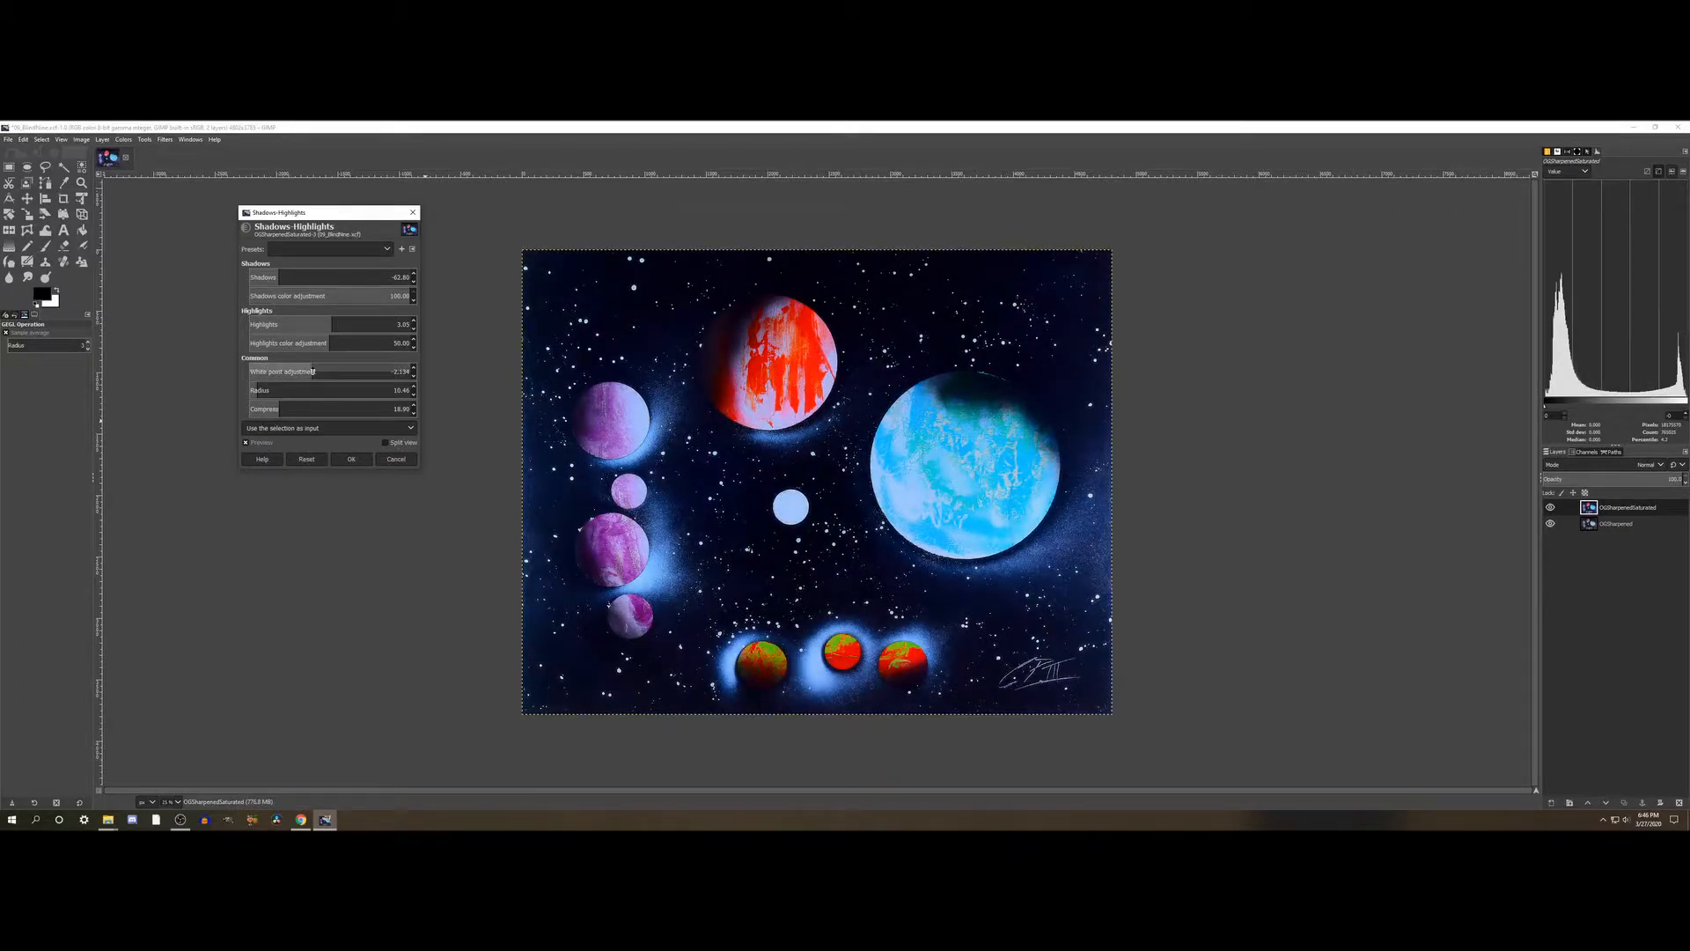
{"action": "left_click", "coordinate": [293, 372]}
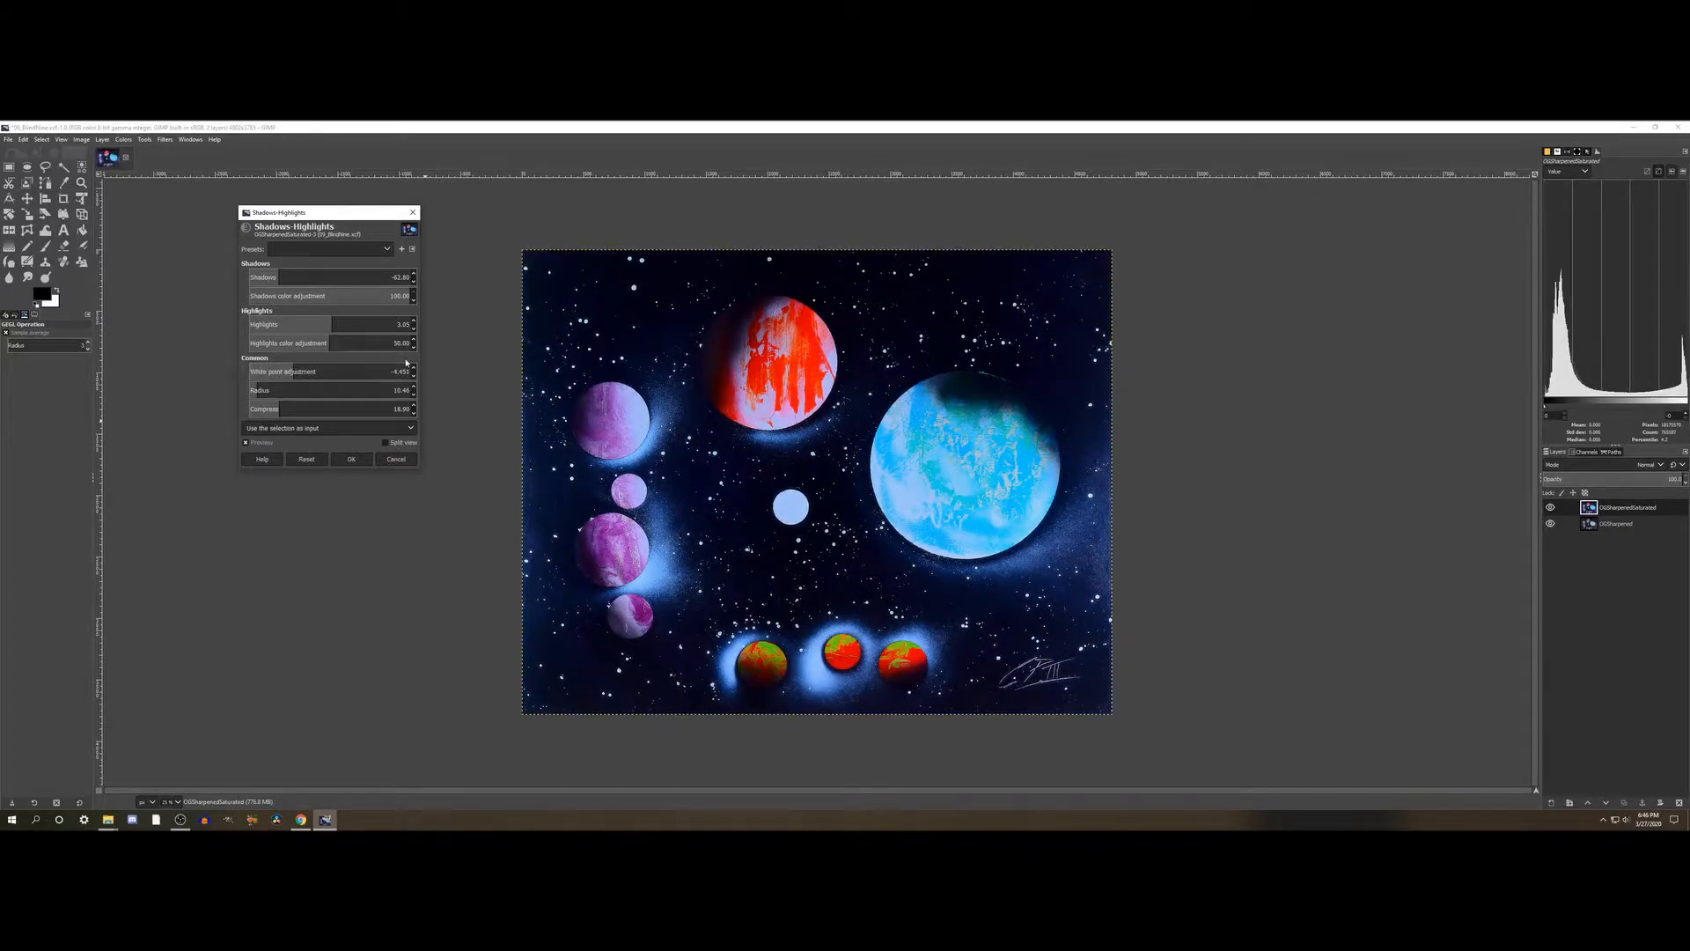
- Try strongly lowered and raised Highlights values on the painting, up to 100
{"action": "left_click", "coordinate": [378, 324]}
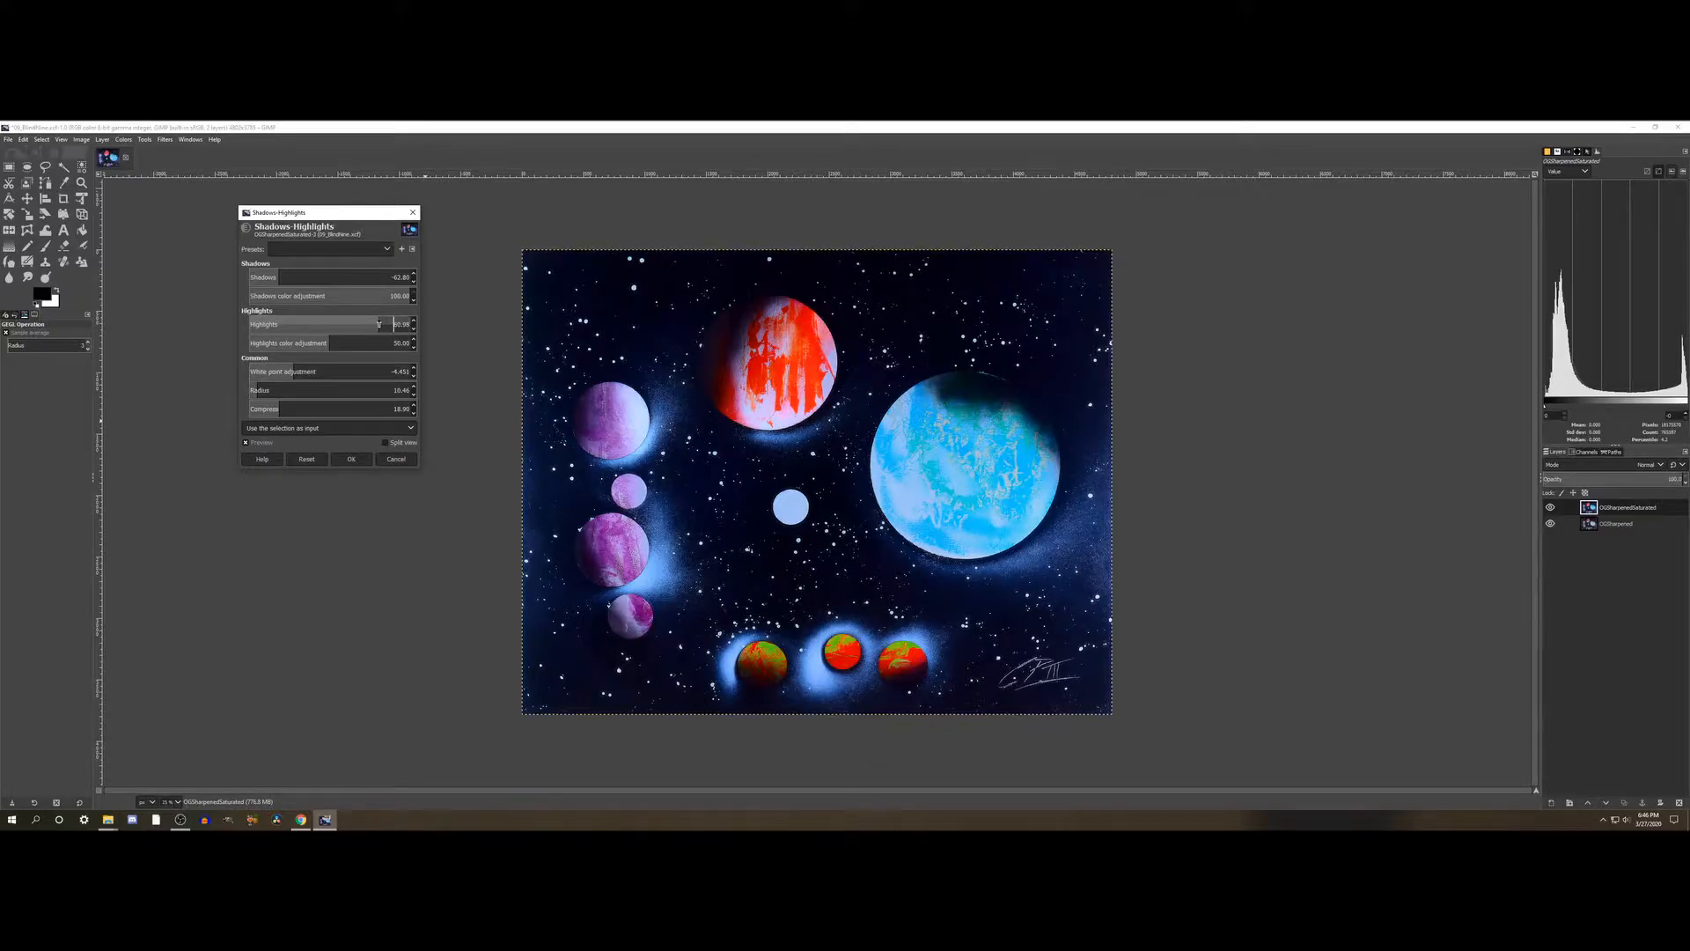
{"action": "left_click", "coordinate": [393, 324]}
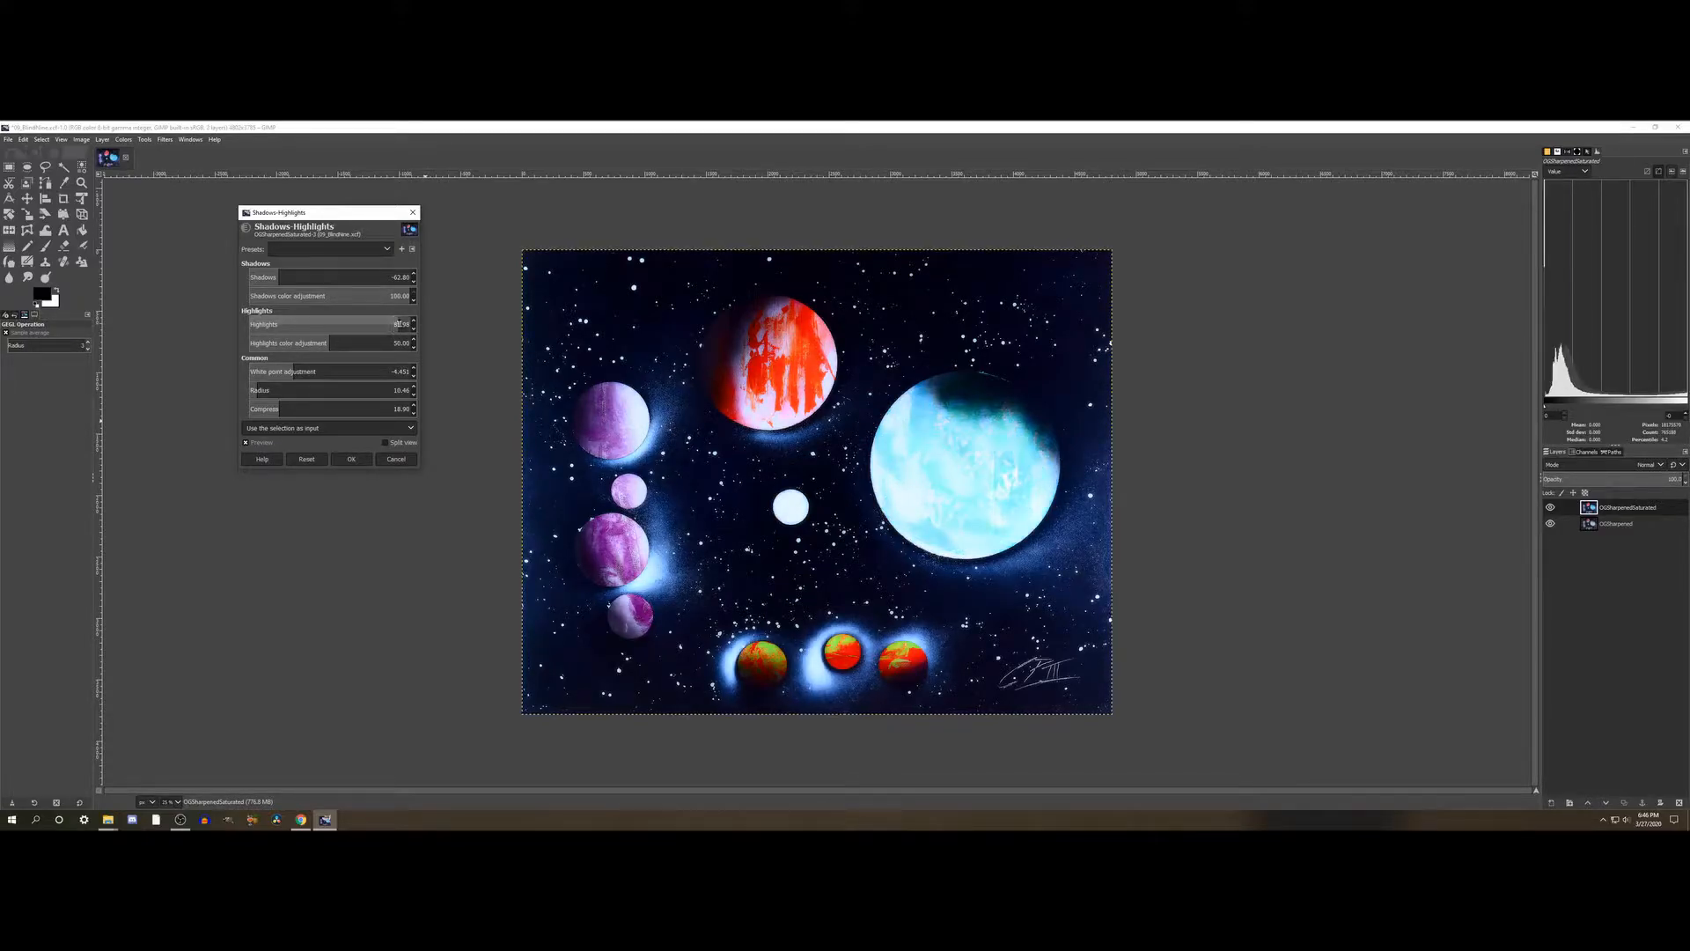
{"action": "left_click", "coordinate": [304, 323]}
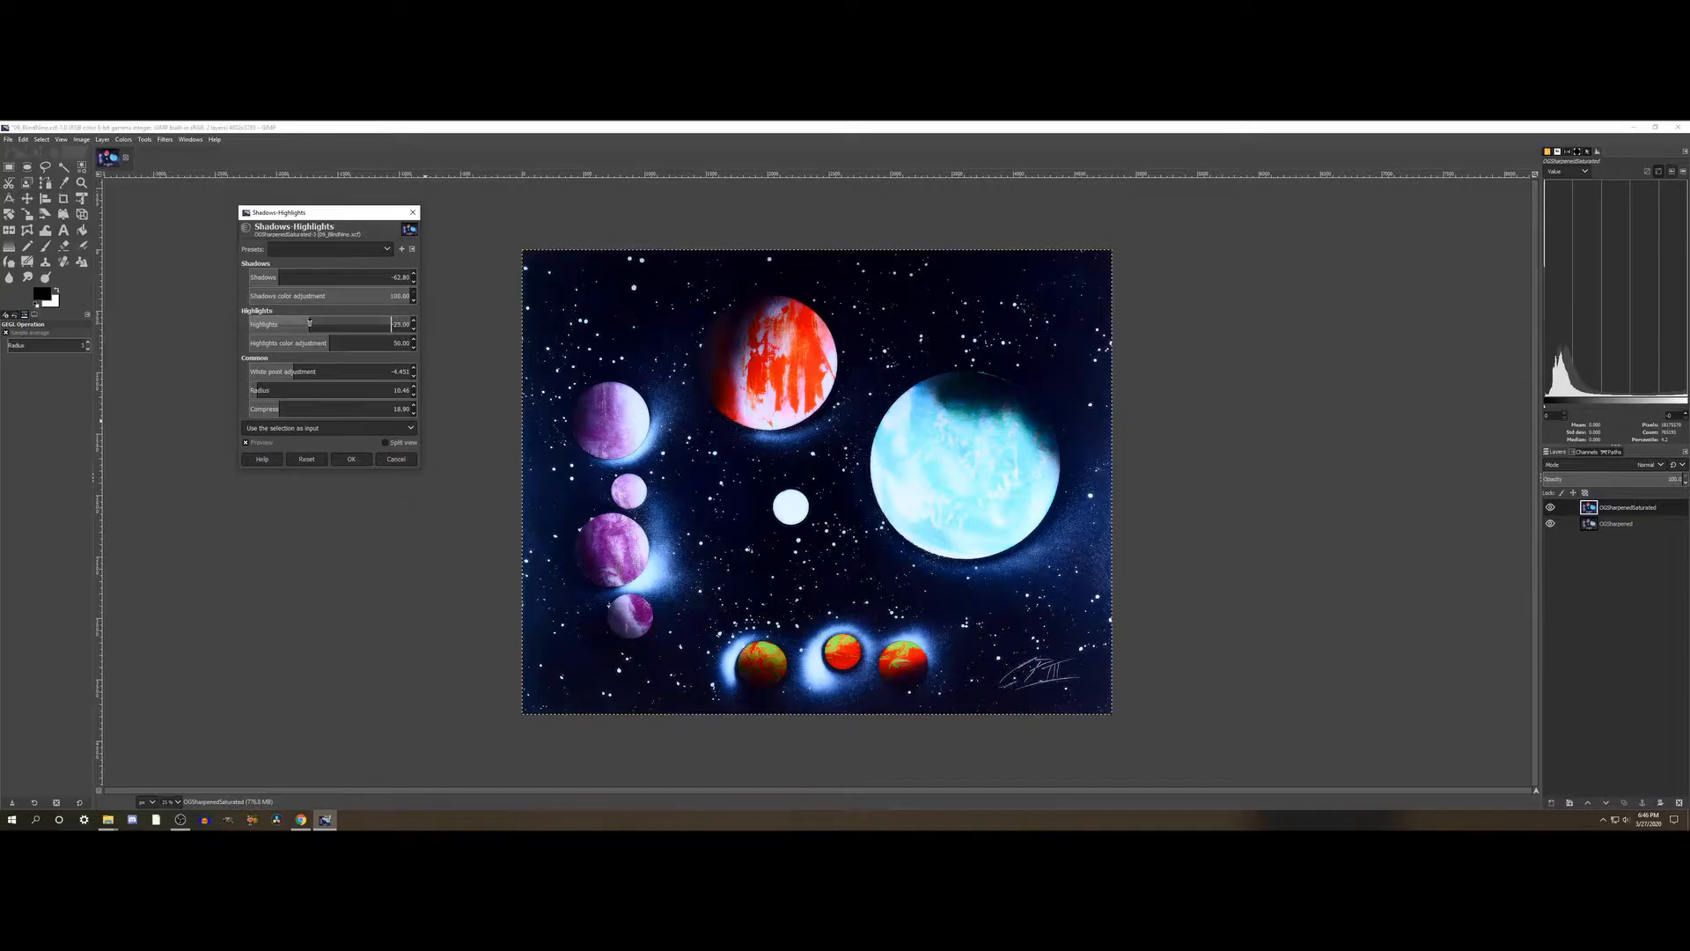
{"action": "left_click", "coordinate": [258, 324]}
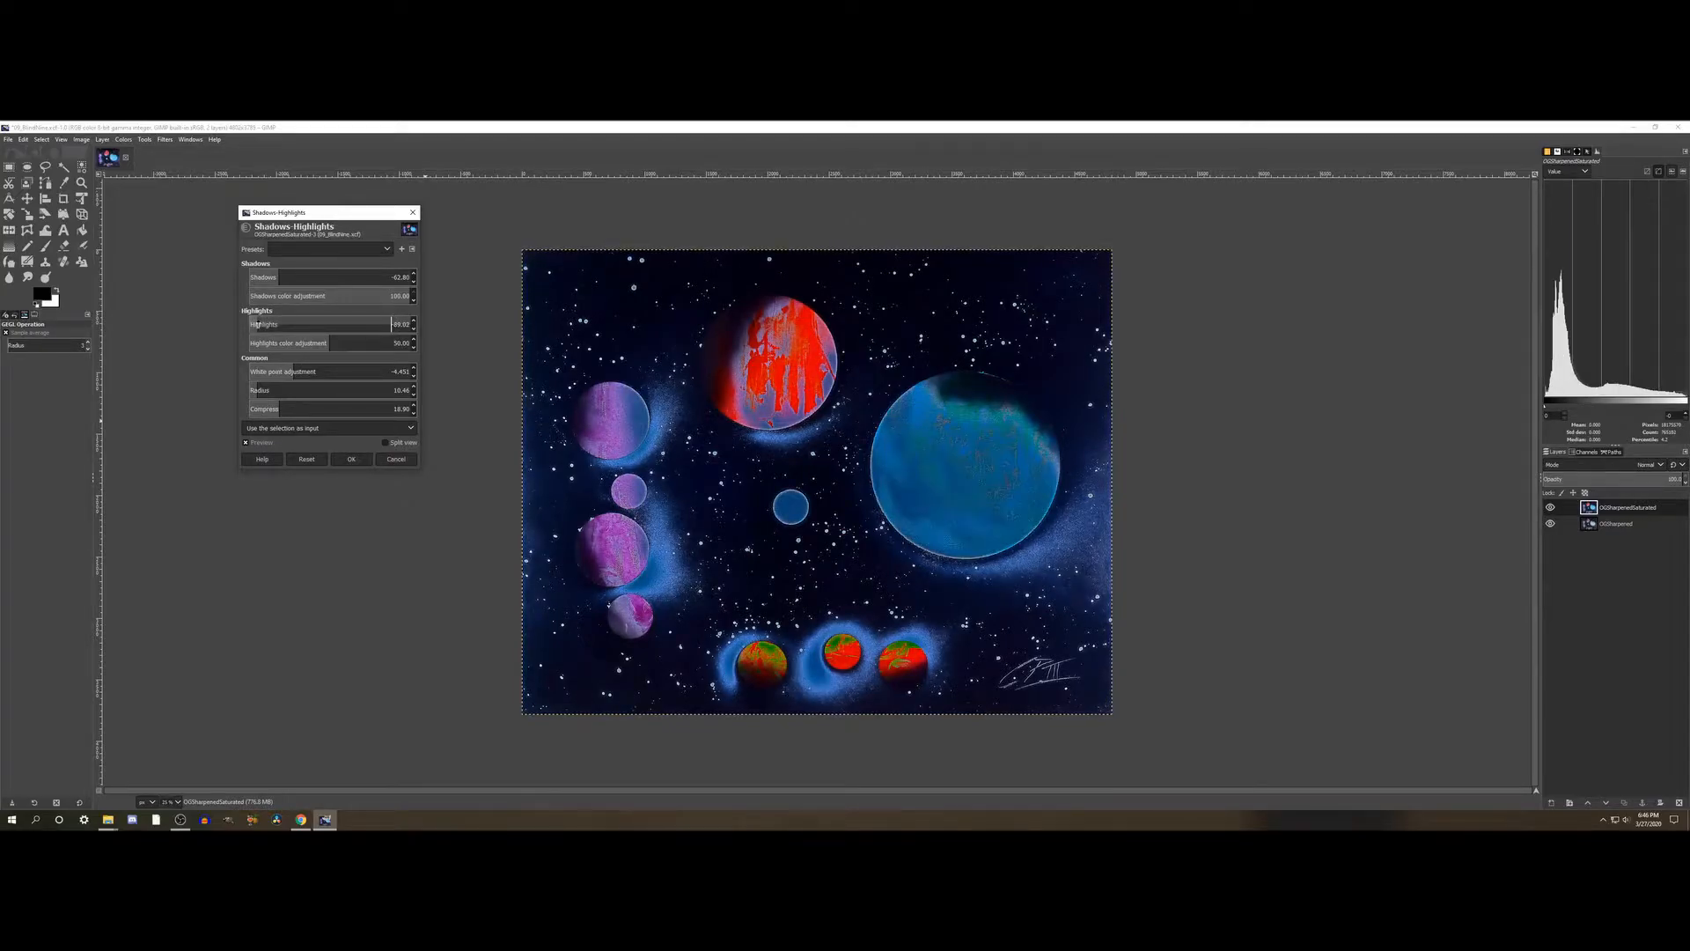
{"action": "left_click", "coordinate": [353, 324]}
{"action": "left_click_drag", "start_coordinate": [393, 324], "coordinate": [524, 328]}
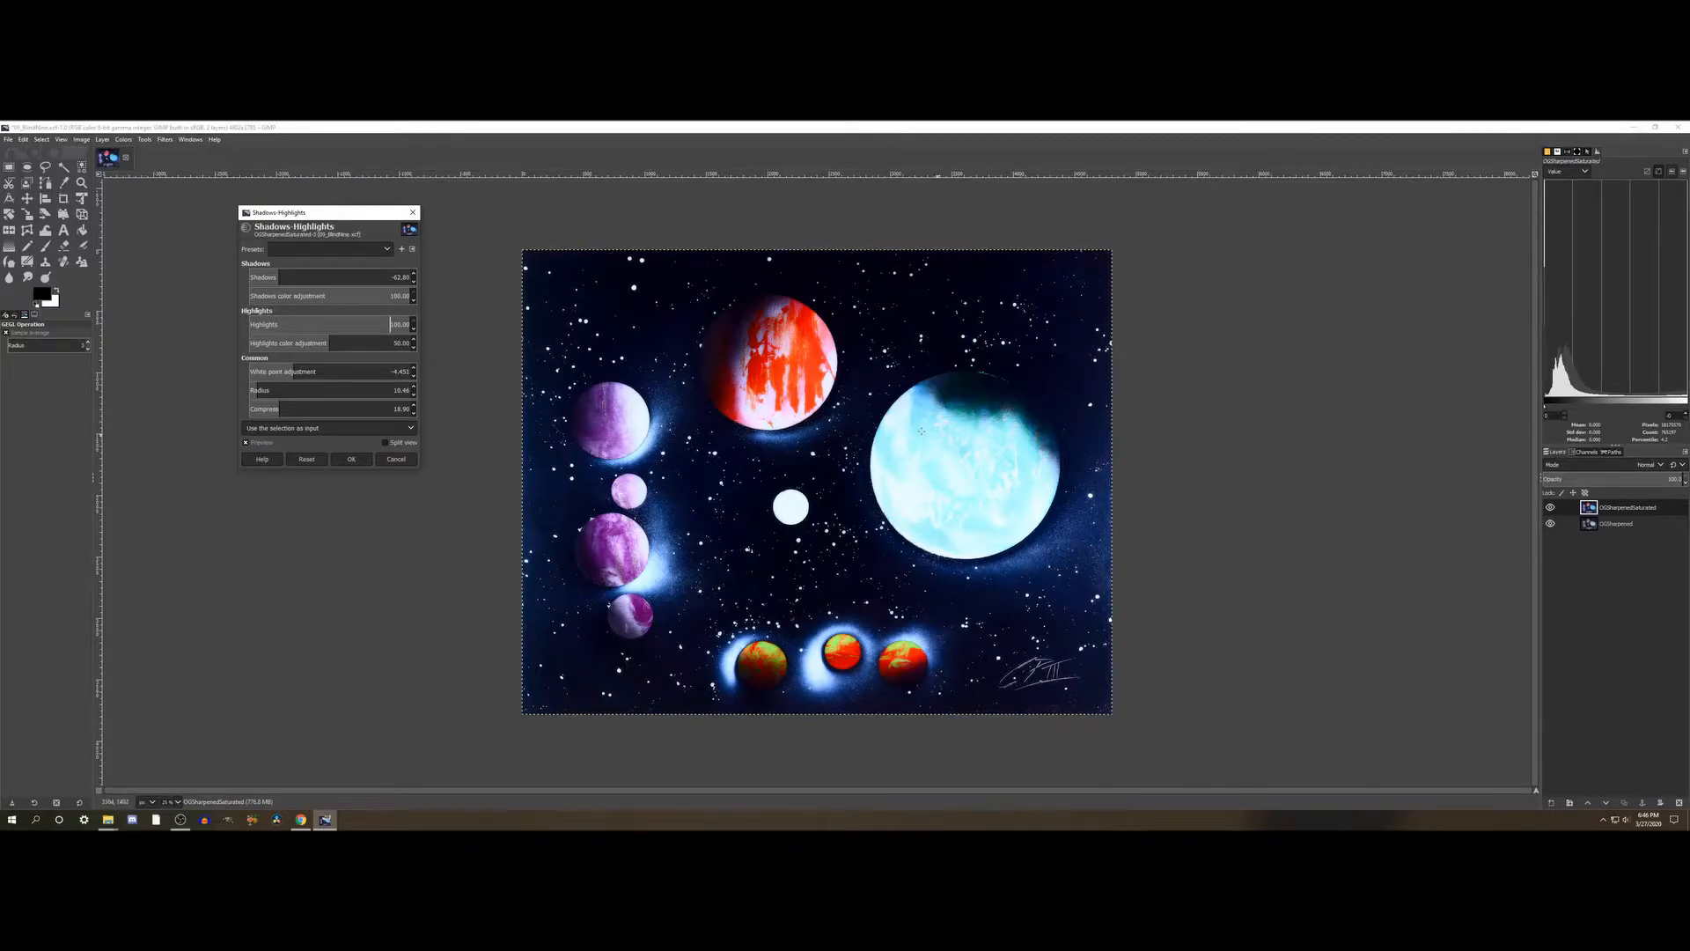
- Set the Highlights to about 38 after comparing weaker and stronger values
{"action": "left_click", "coordinate": [366, 325]}
{"action": "left_click_drag", "start_coordinate": [366, 325], "coordinate": [344, 324]}
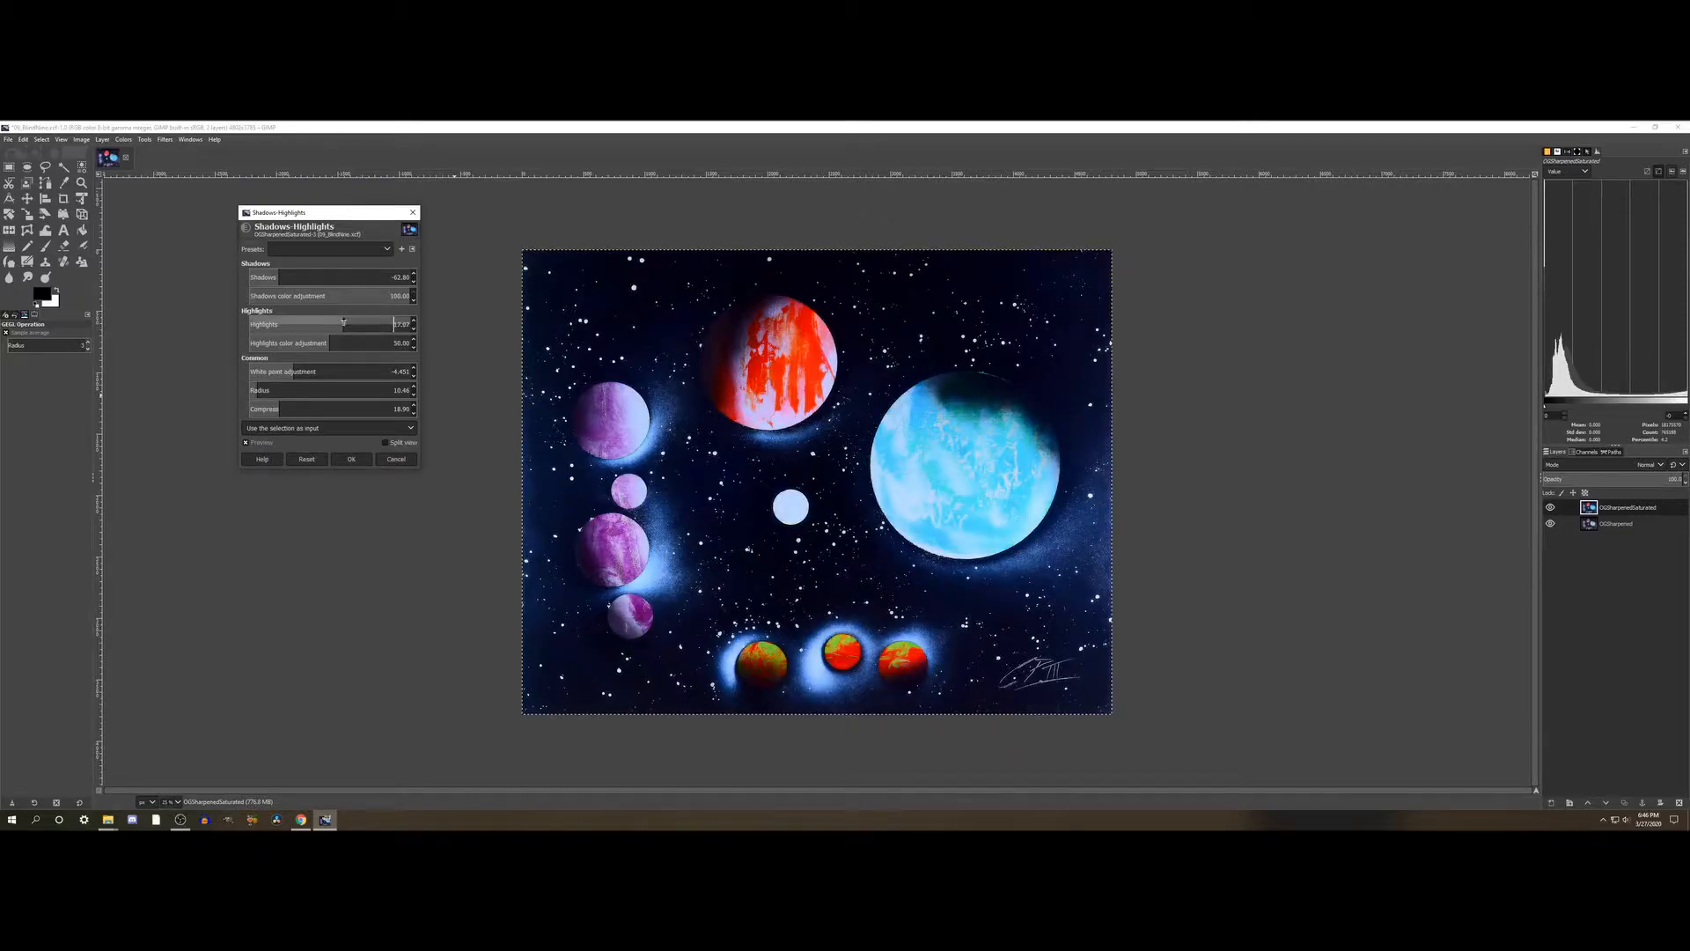
{"action": "left_click", "coordinate": [361, 322]}
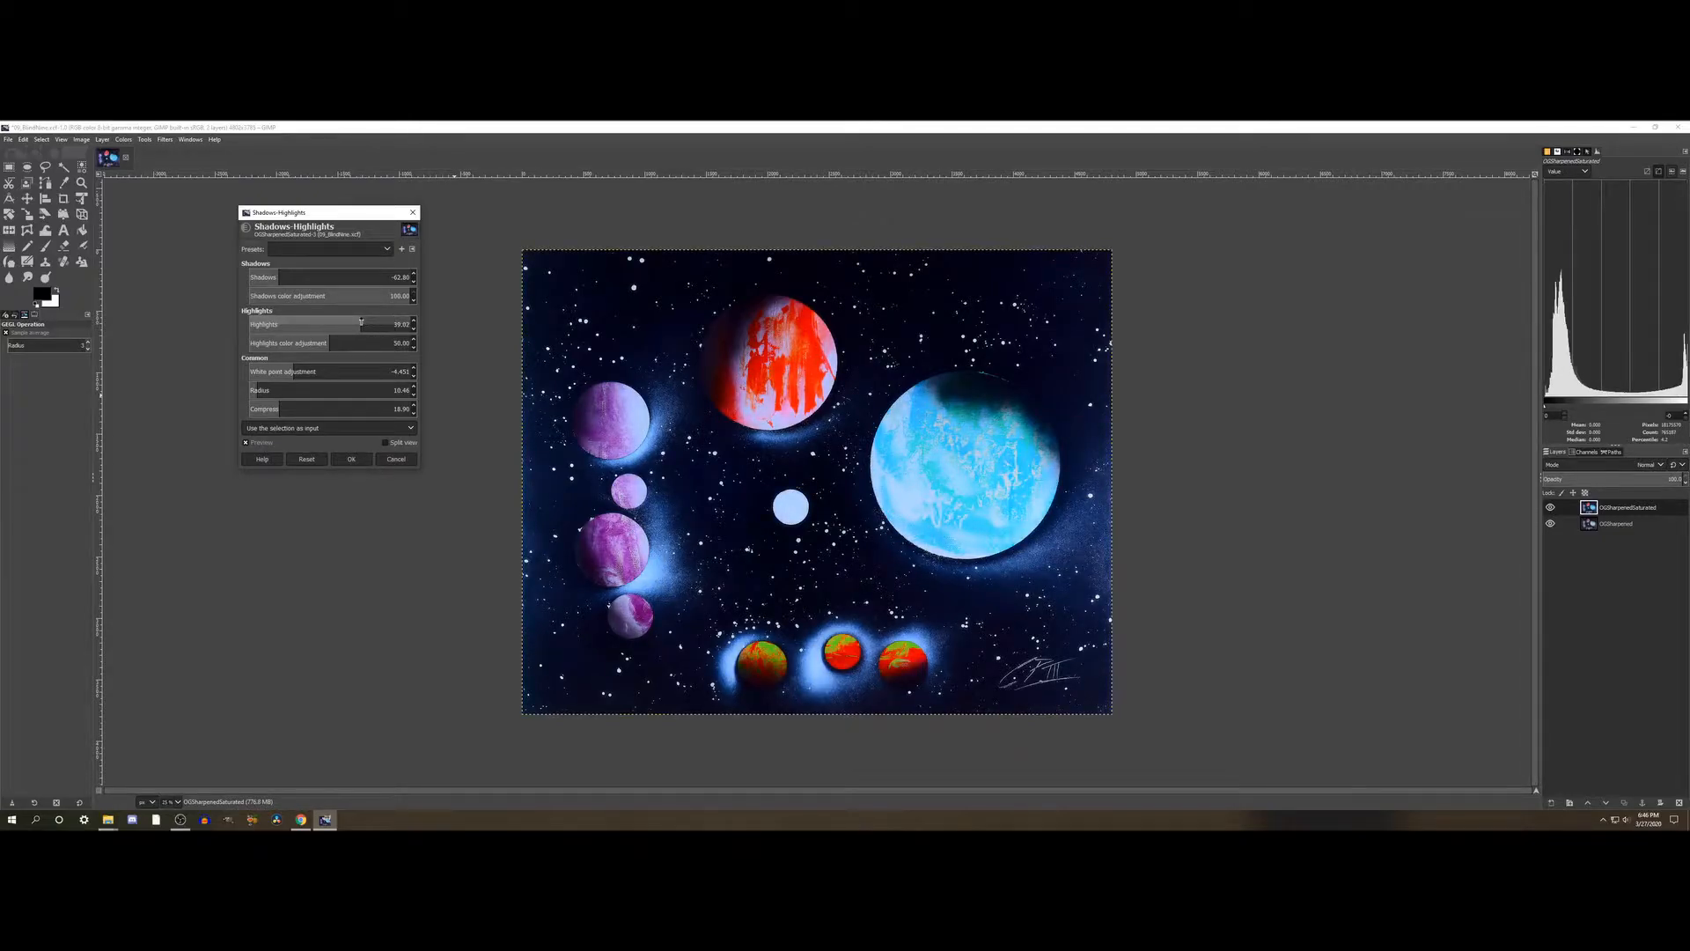
{"action": "left_click", "coordinate": [368, 323]}
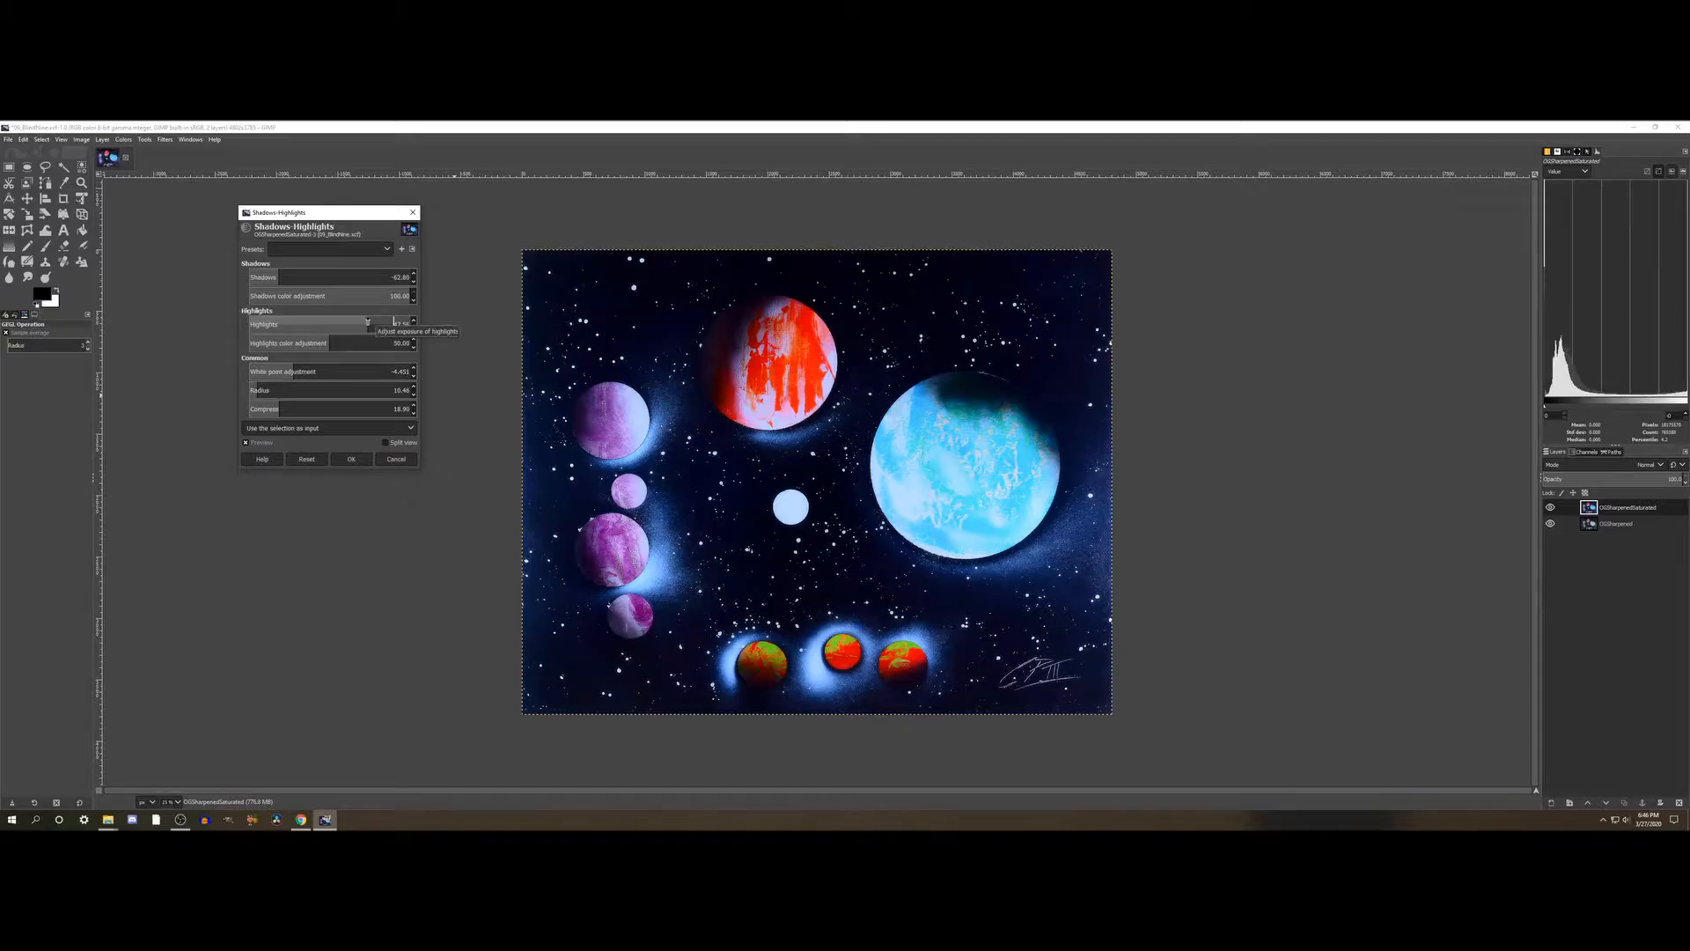
{"action": "left_click", "coordinate": [328, 323]}
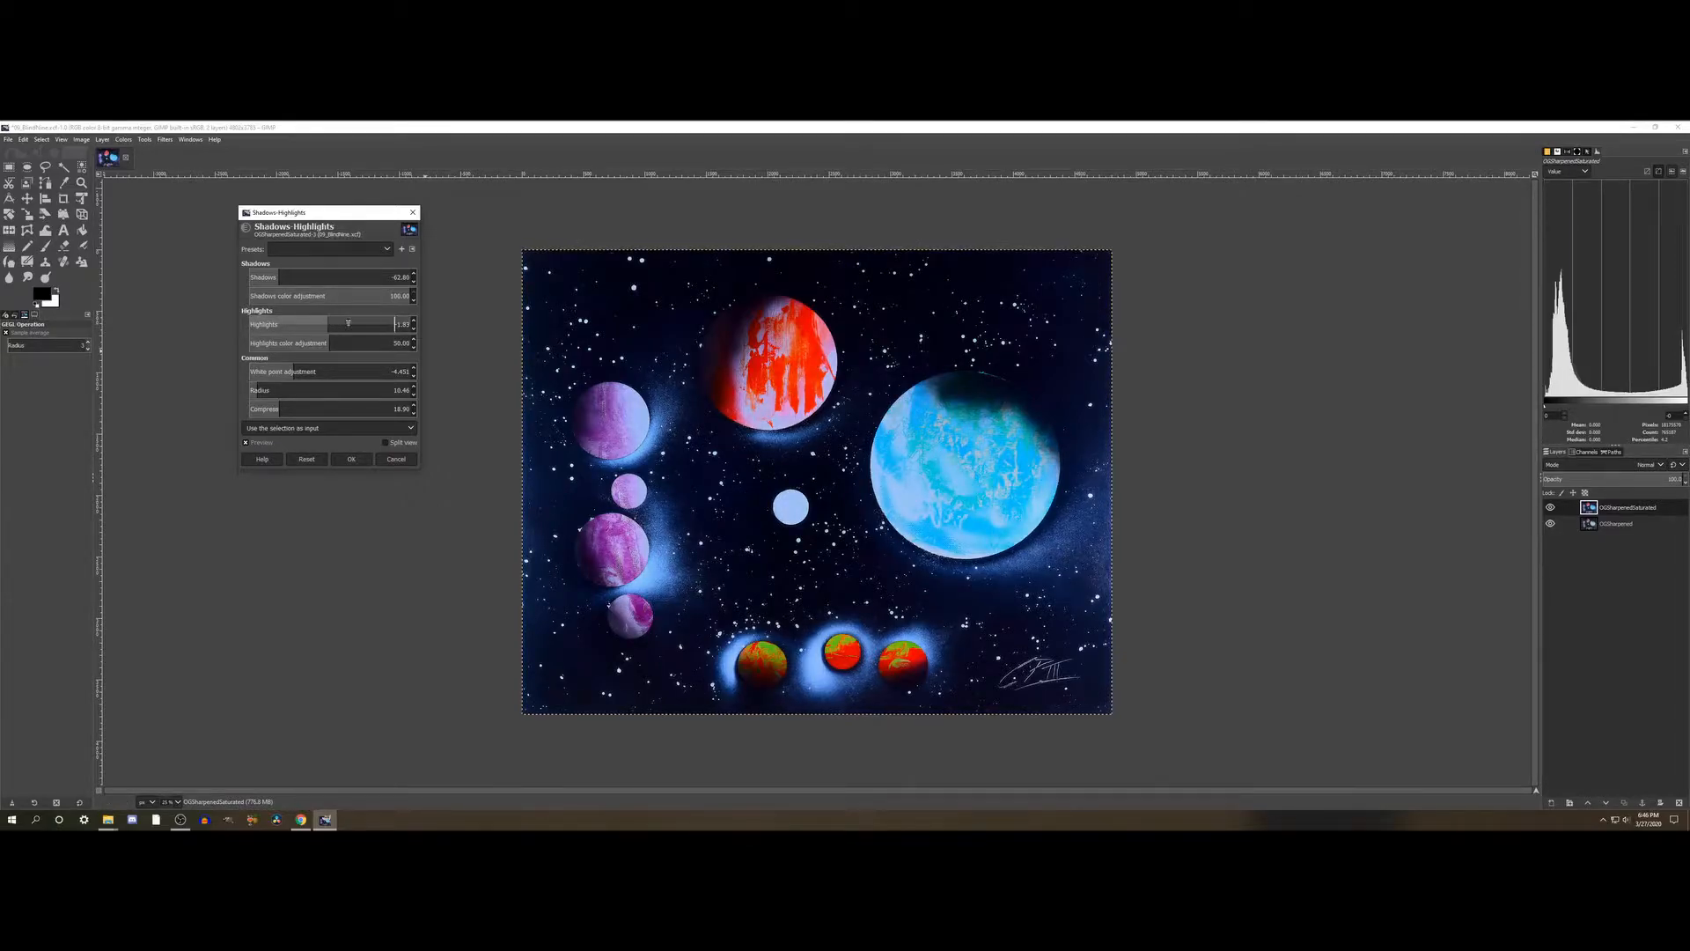
{"action": "left_click", "coordinate": [365, 321]}
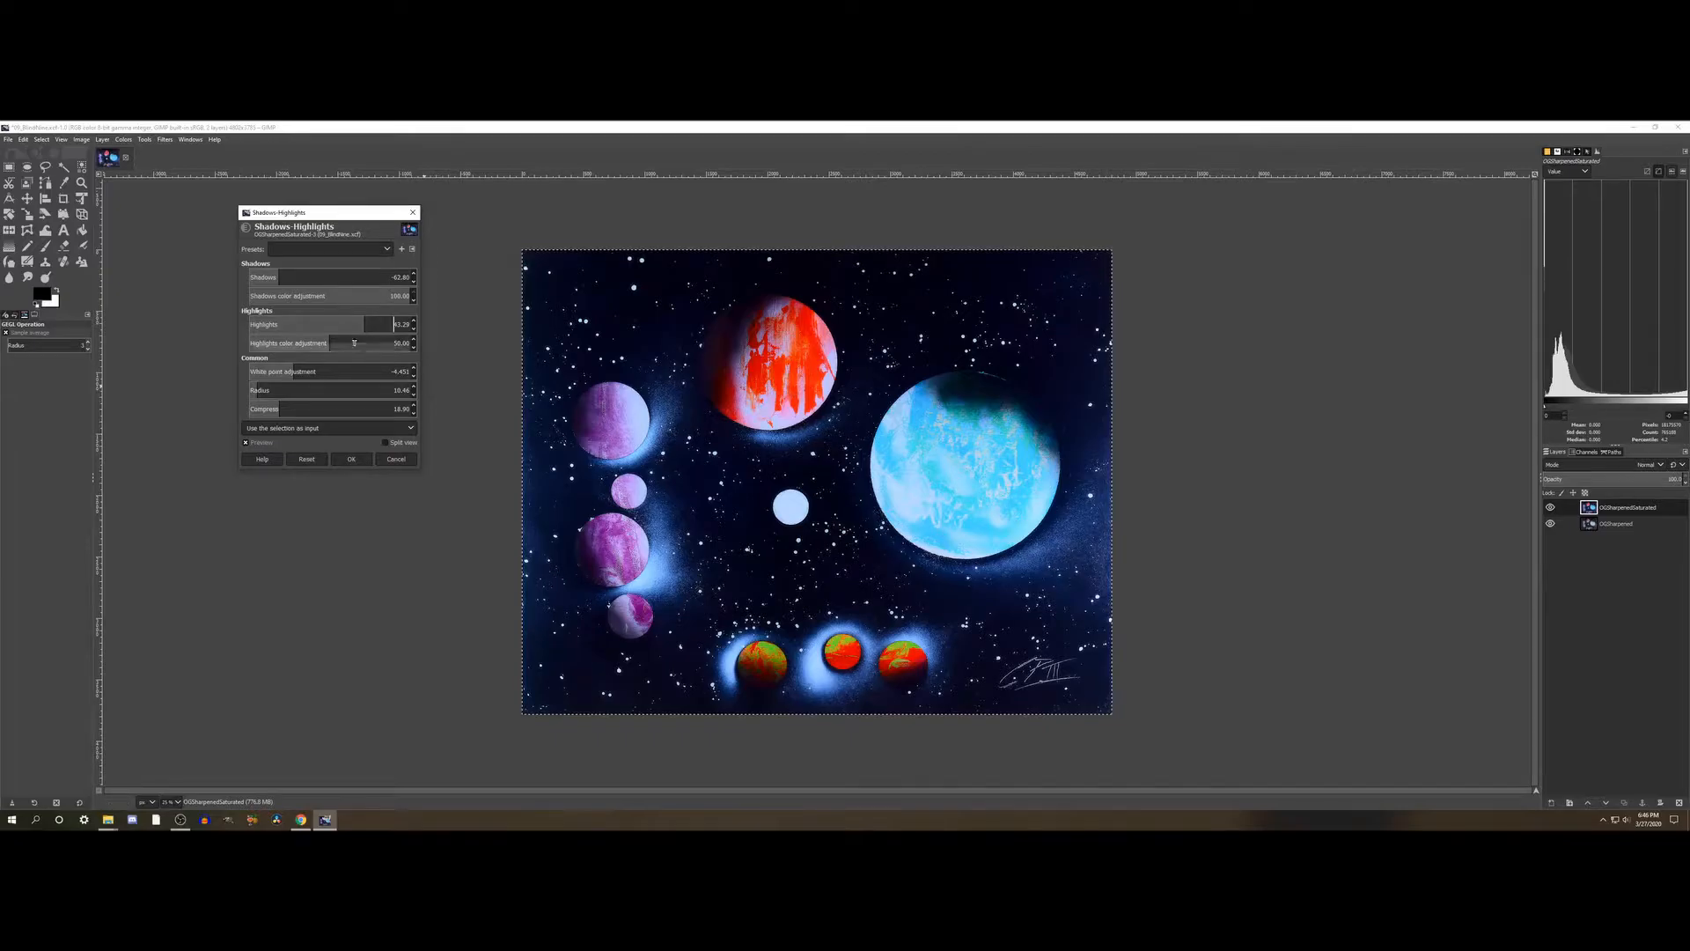
{"action": "left_click", "coordinate": [333, 322]}
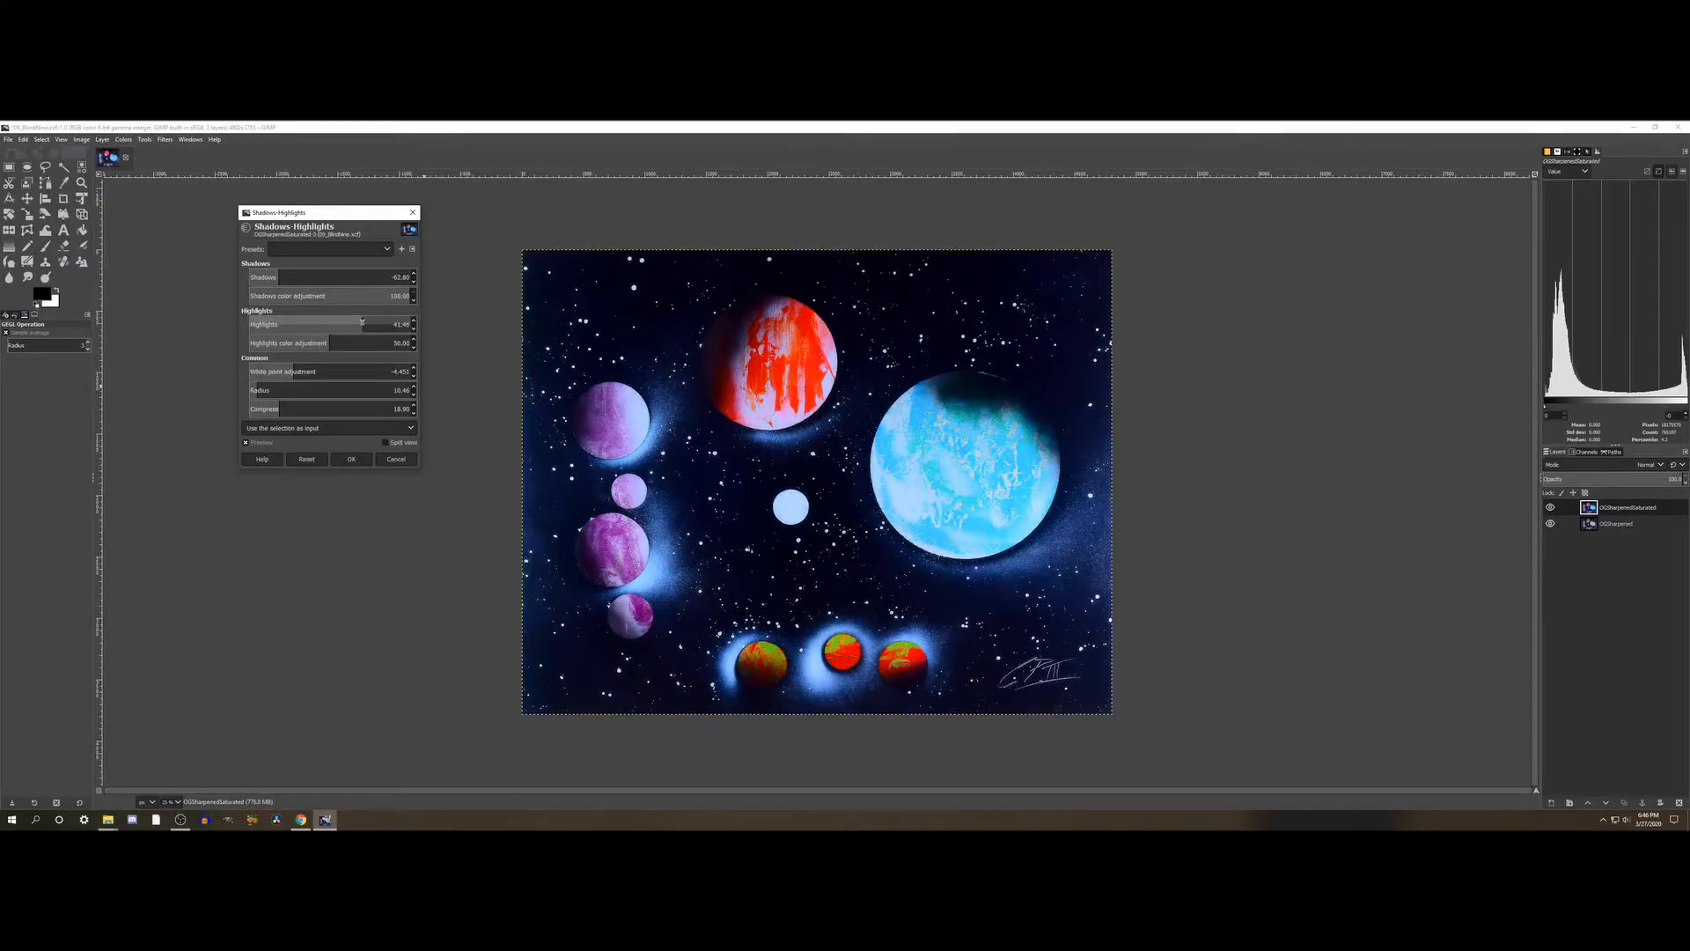
{"action": "left_click", "coordinate": [360, 323]}
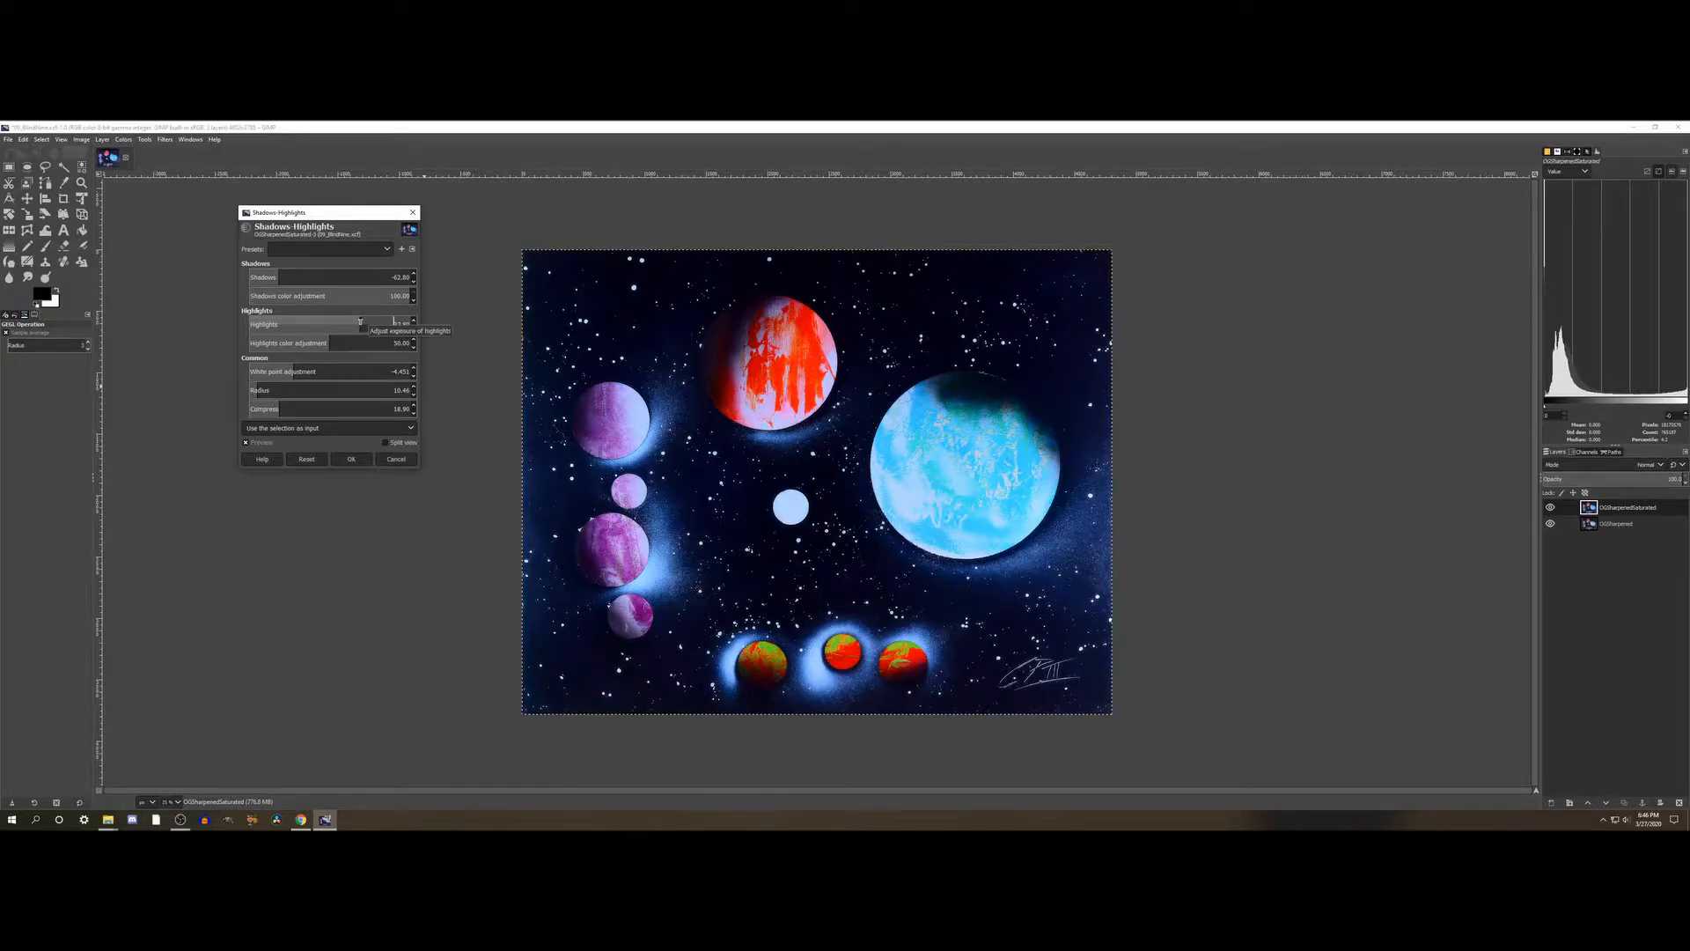
- Try lighter Shadows values and darken the Shadows to about -71
{"action": "left_click", "coordinate": [341, 280]}
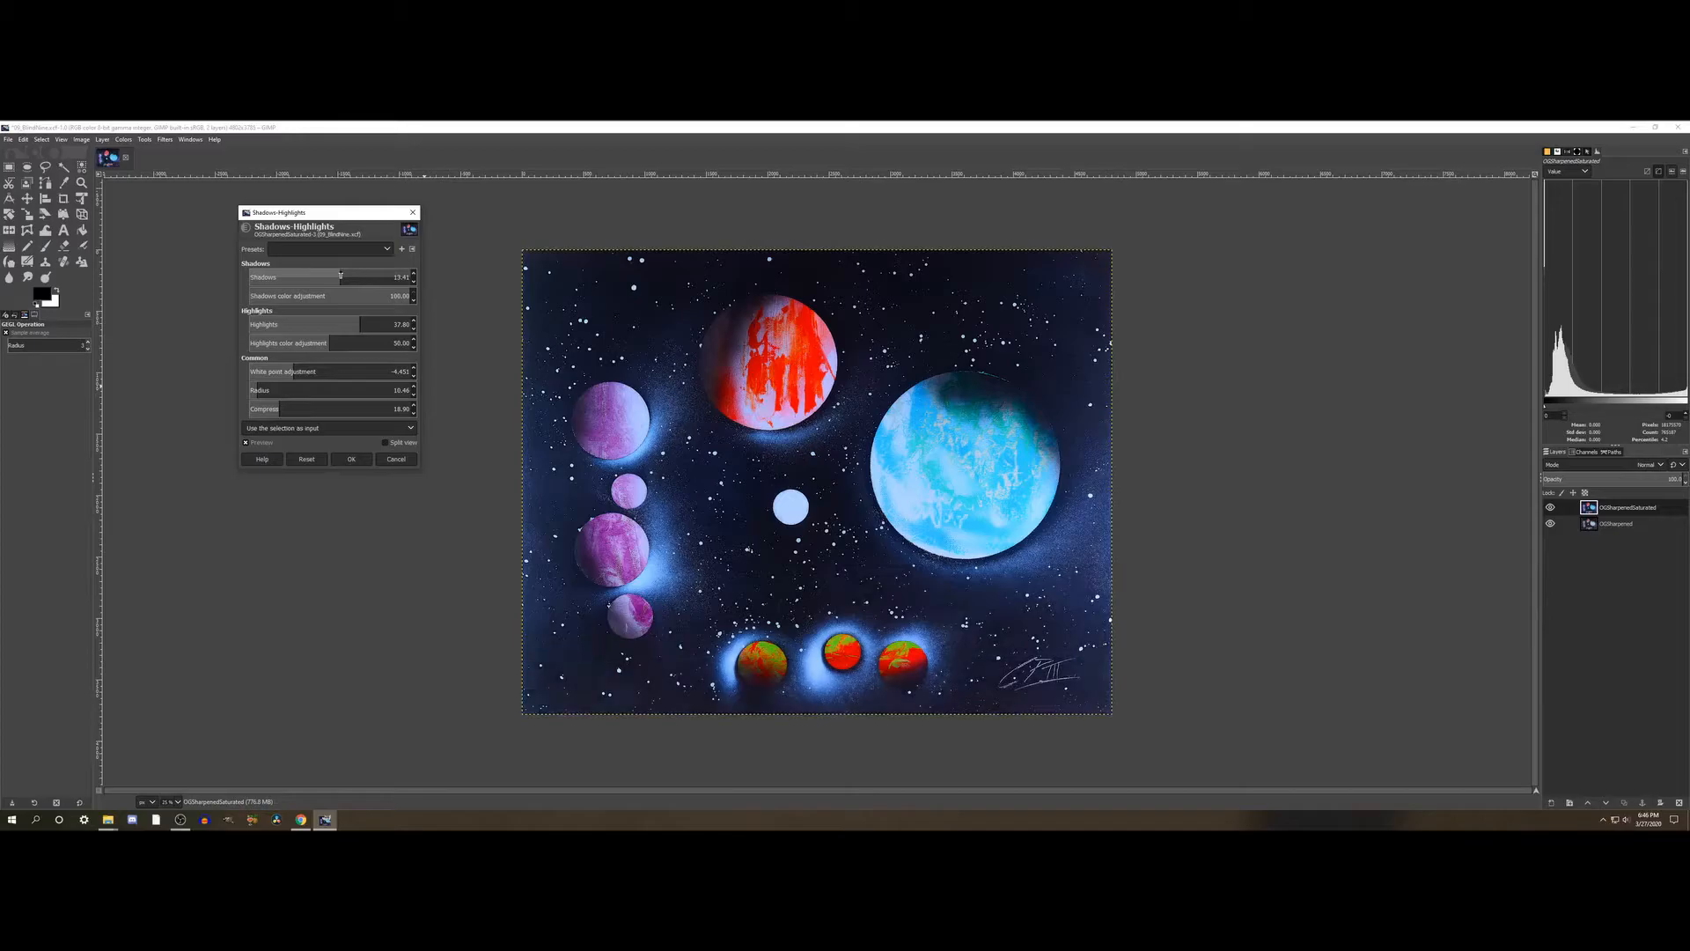
{"action": "left_click", "coordinate": [295, 277]}
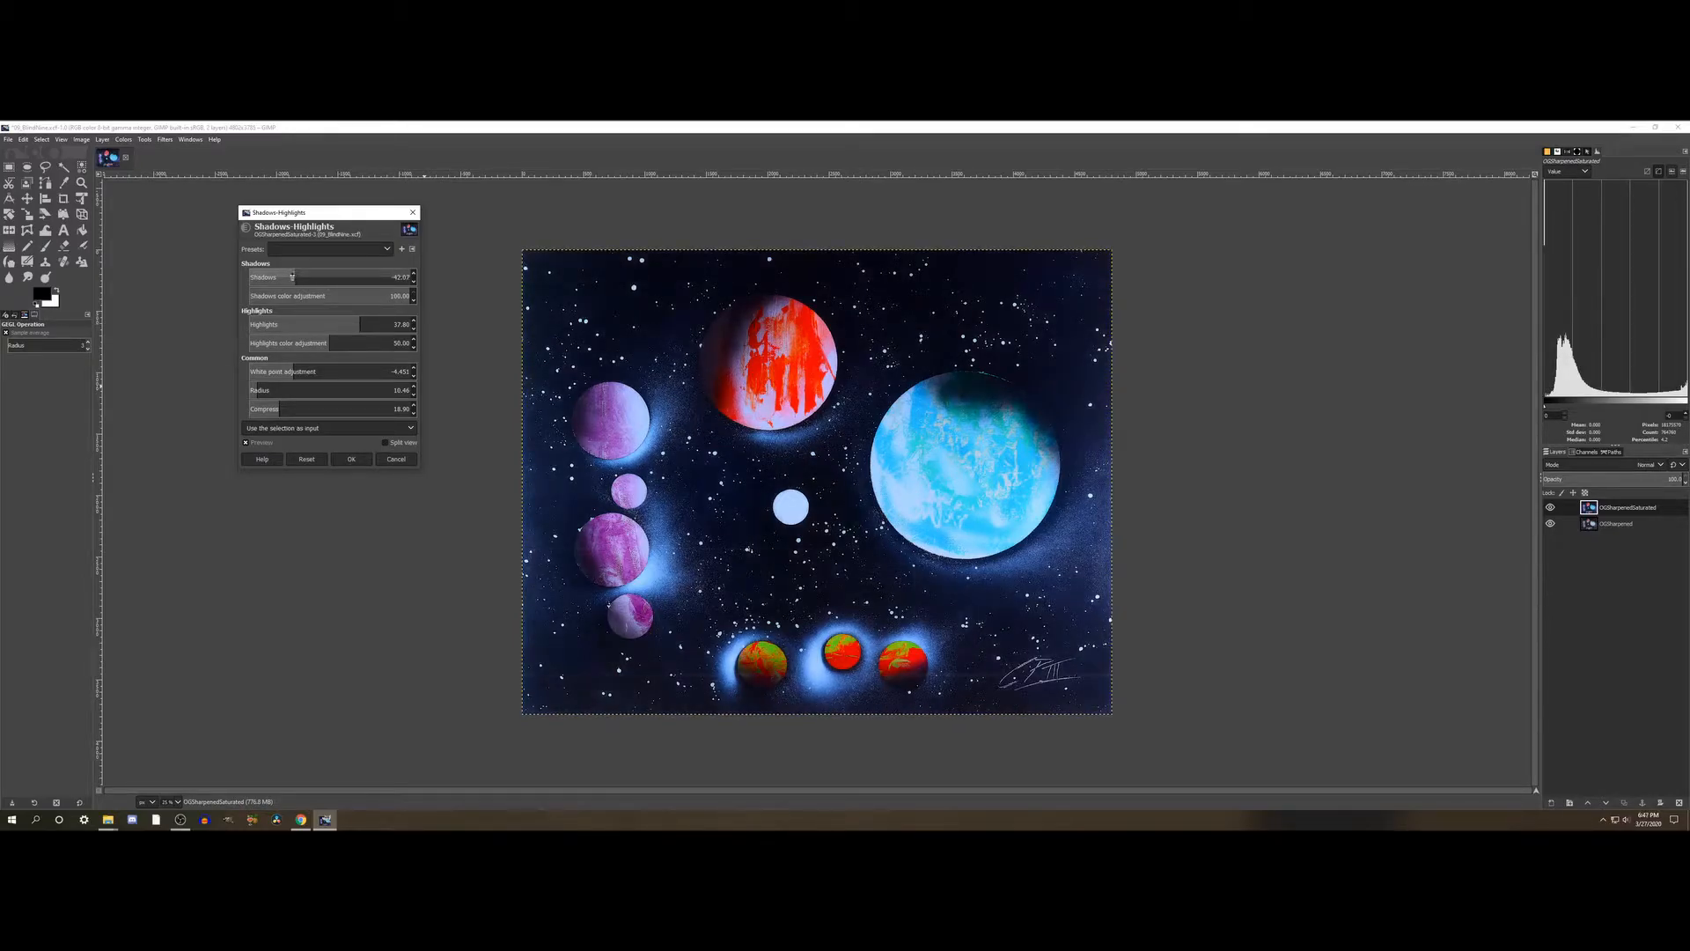
{"action": "left_click", "coordinate": [277, 276]}
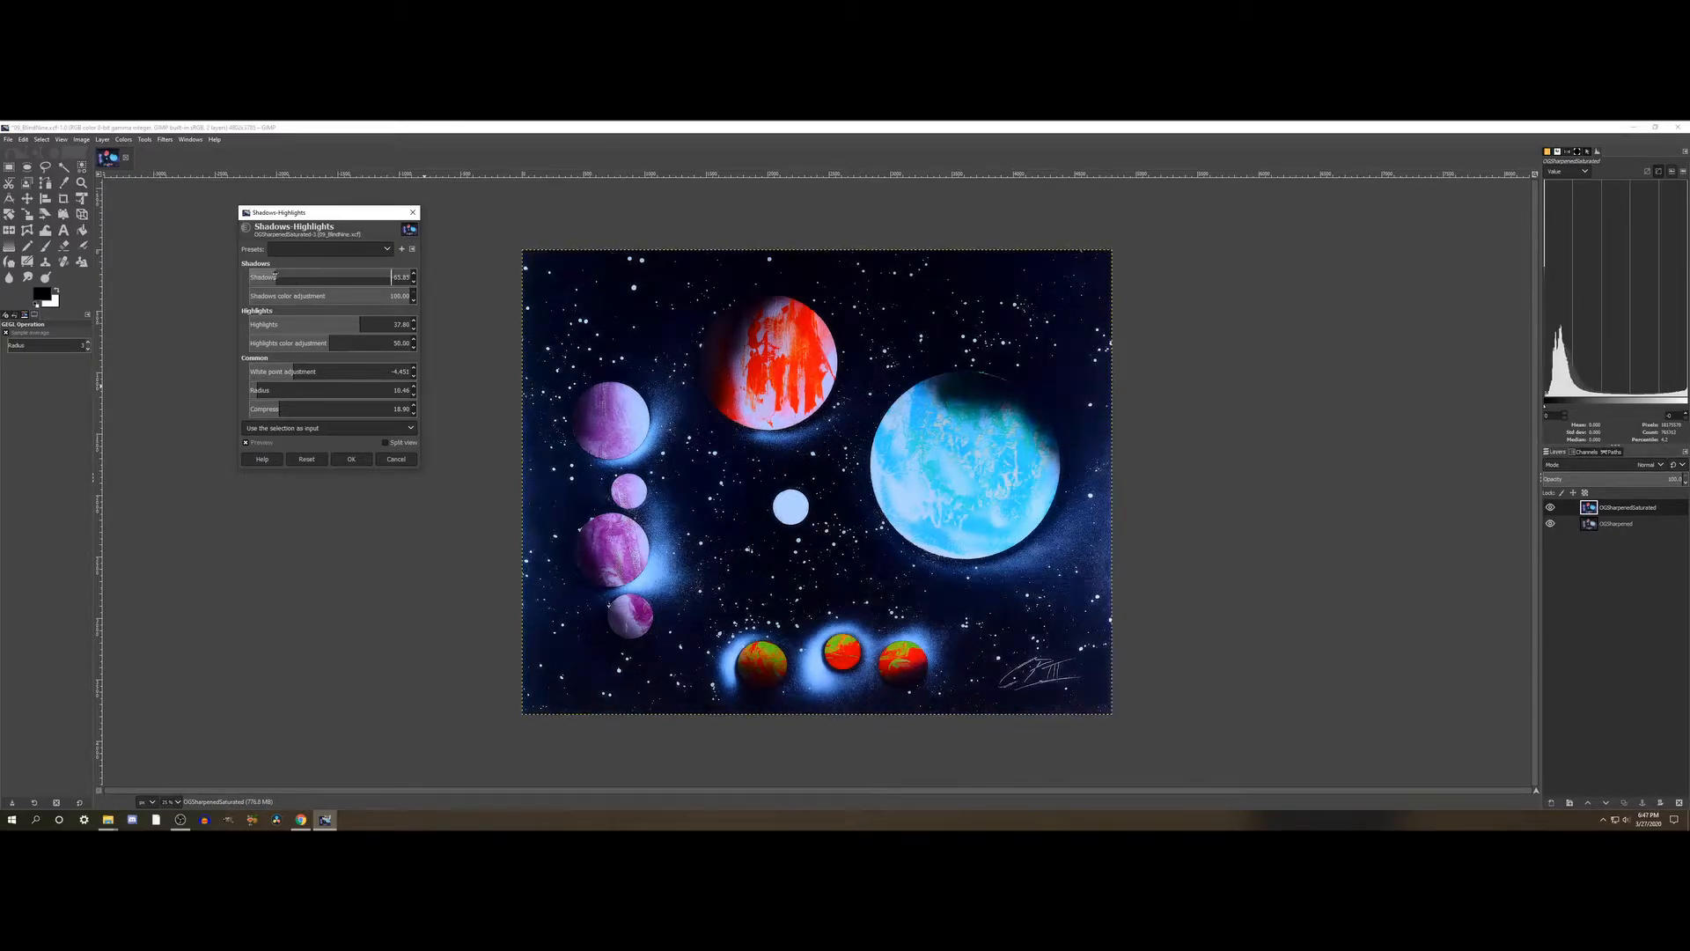
{"action": "left_click", "coordinate": [268, 277]}
{"action": "left_click", "coordinate": [264, 277]}
{"action": "left_click", "coordinate": [271, 279]}
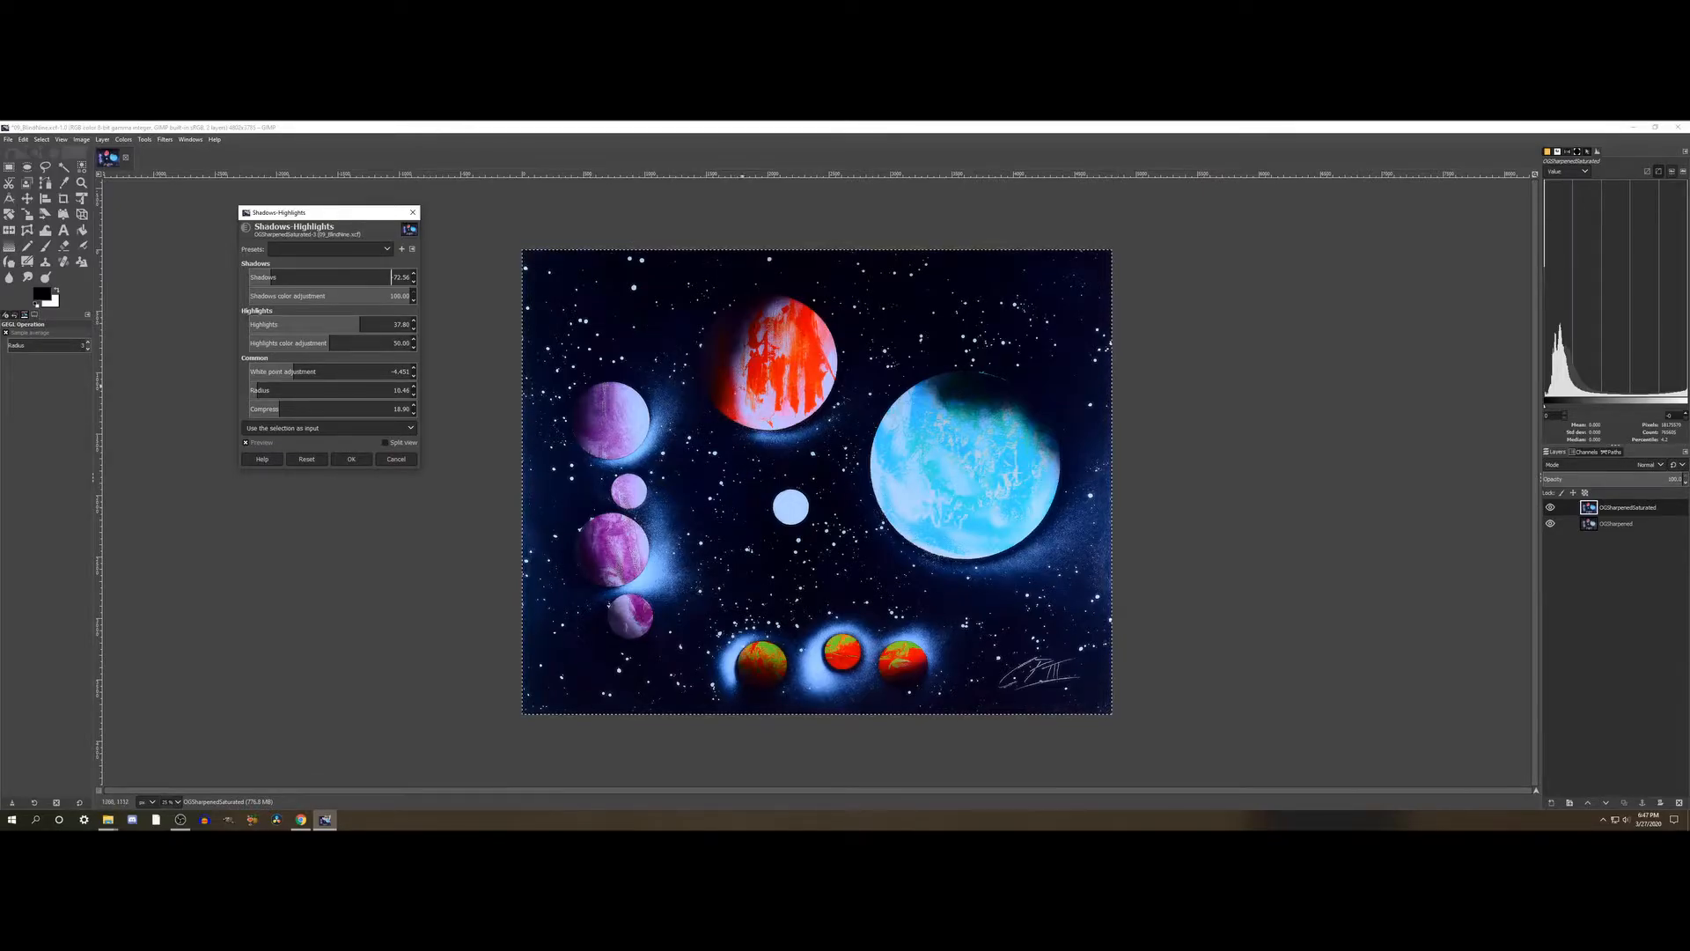
{"action": "left_click", "coordinate": [278, 274]}
{"action": "left_click_drag", "start_coordinate": [278, 275], "coordinate": [271, 275]}
- Compare the painting with and without the Shadows-Highlights adjustment by toggling its preview
{"action": "left_click", "coordinate": [245, 443]}
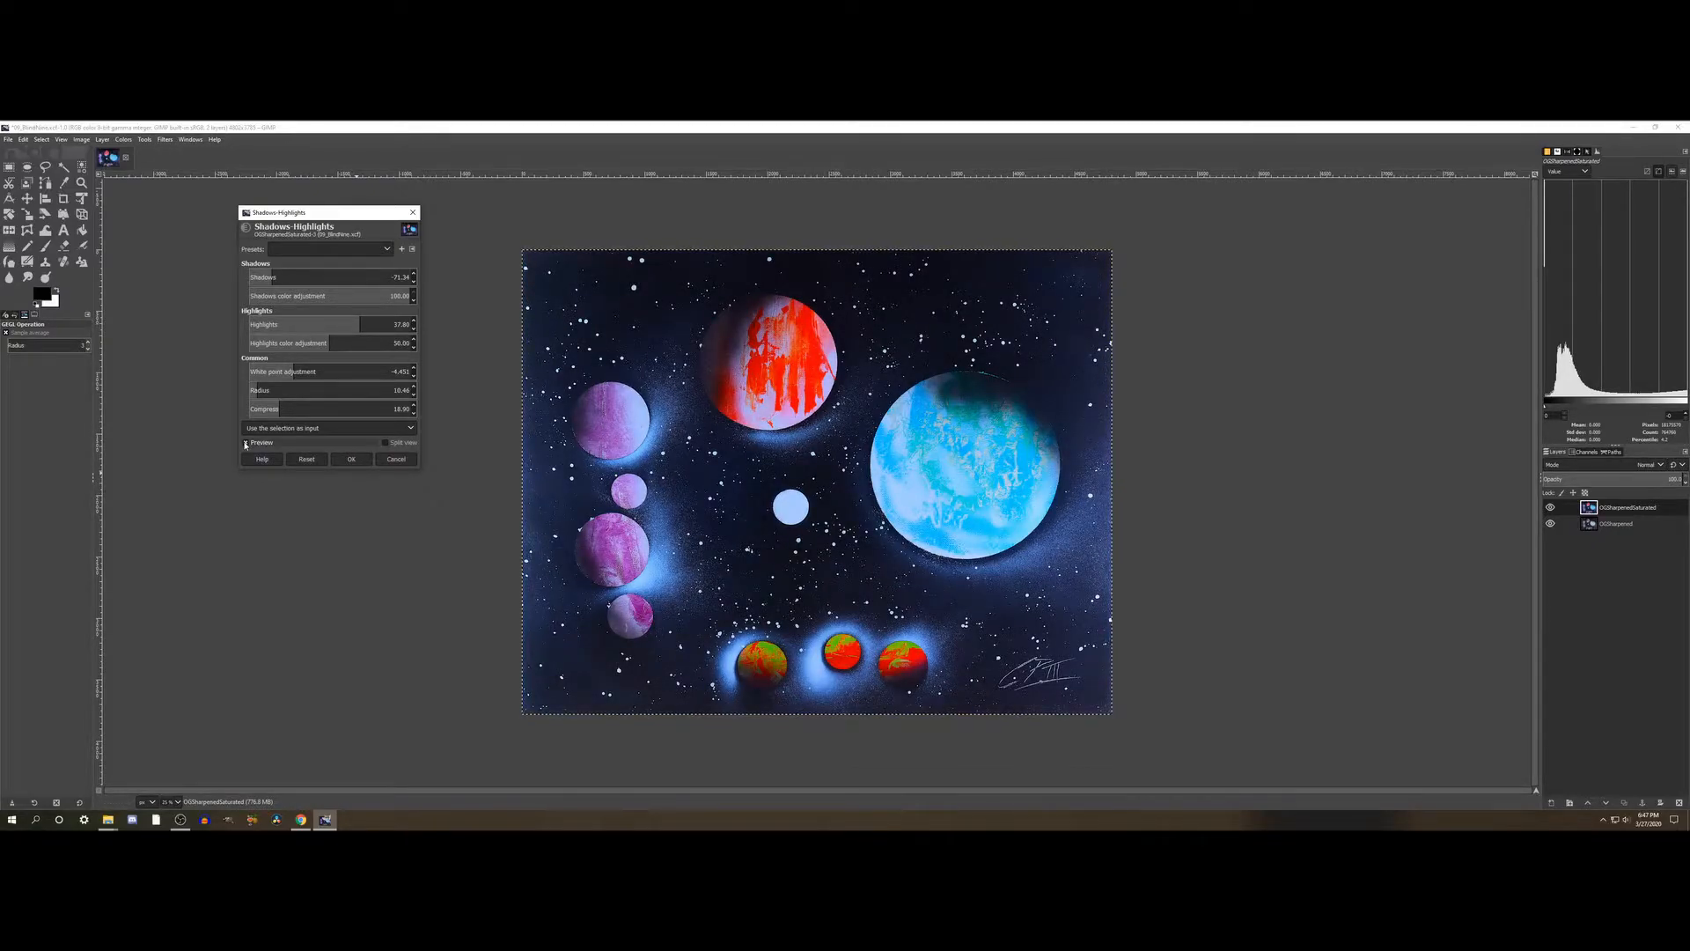
{"action": "left_click", "coordinate": [245, 444]}
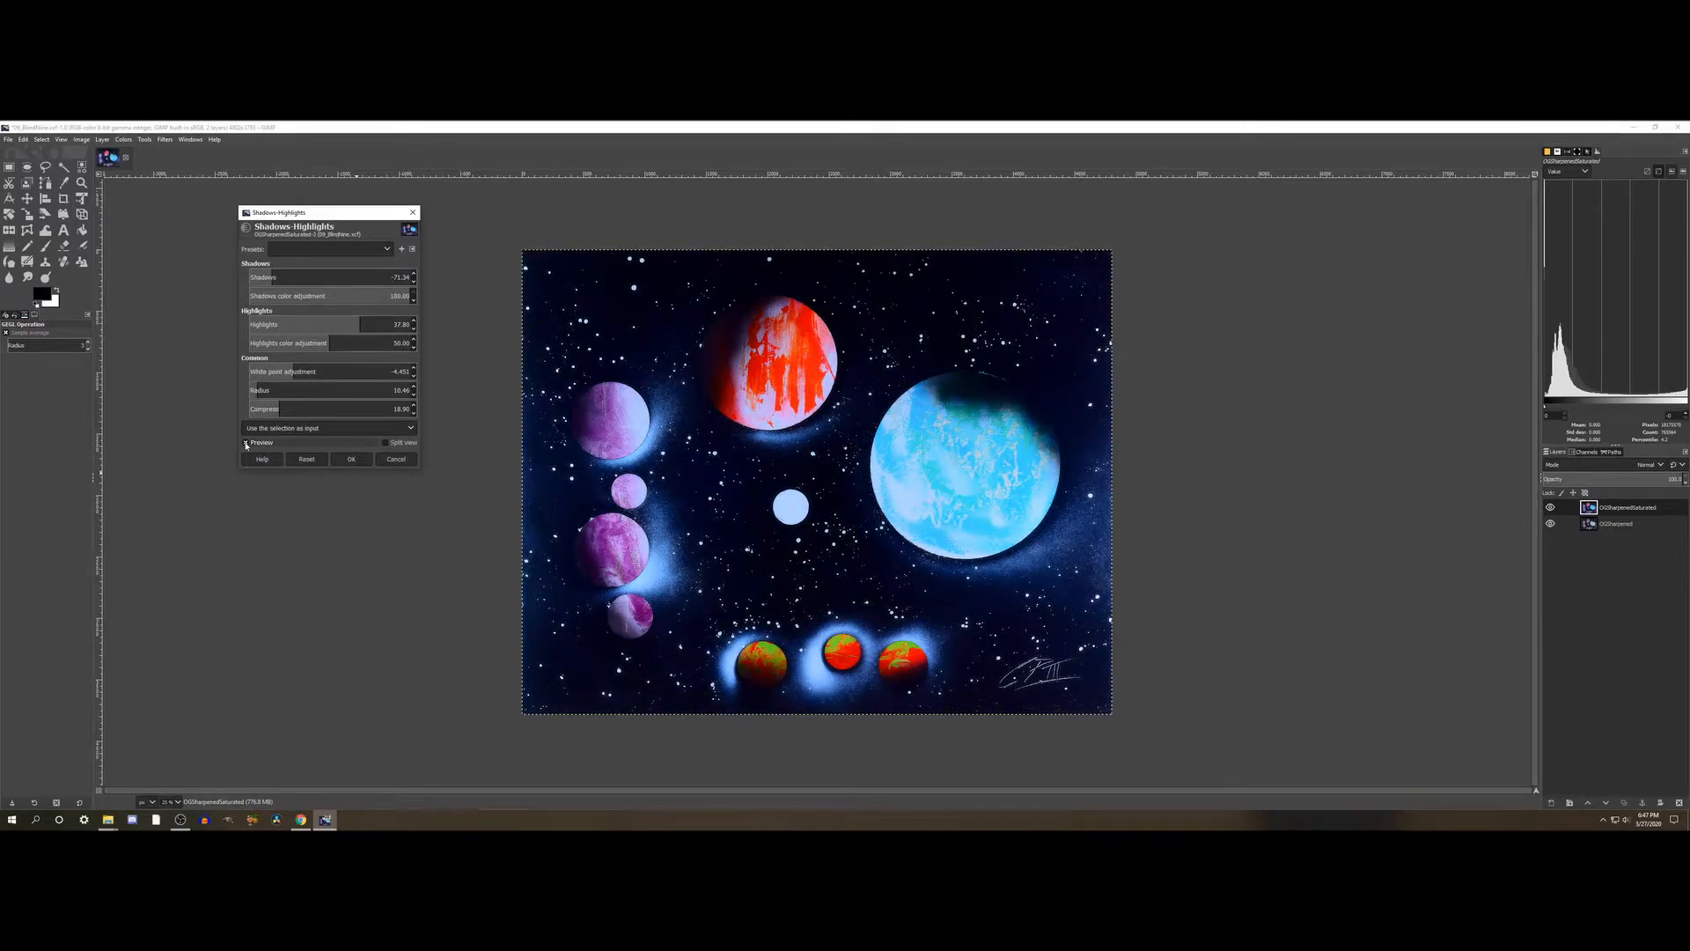
{"action": "left_click", "coordinate": [245, 444]}
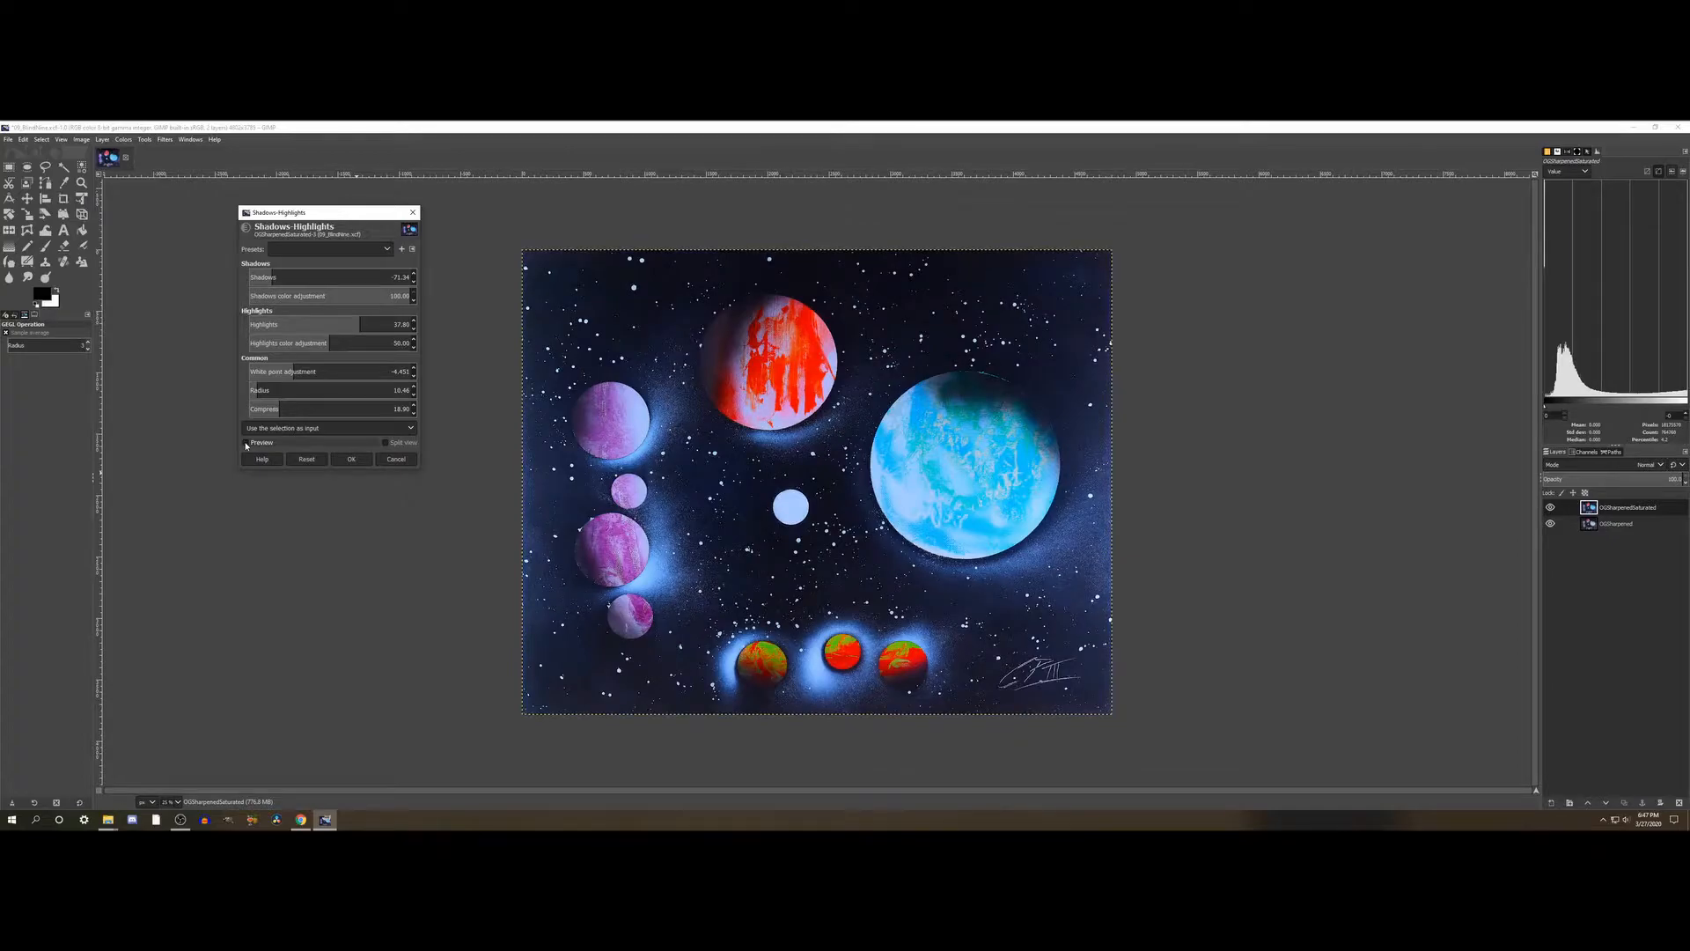
{"action": "left_click", "coordinate": [245, 444]}
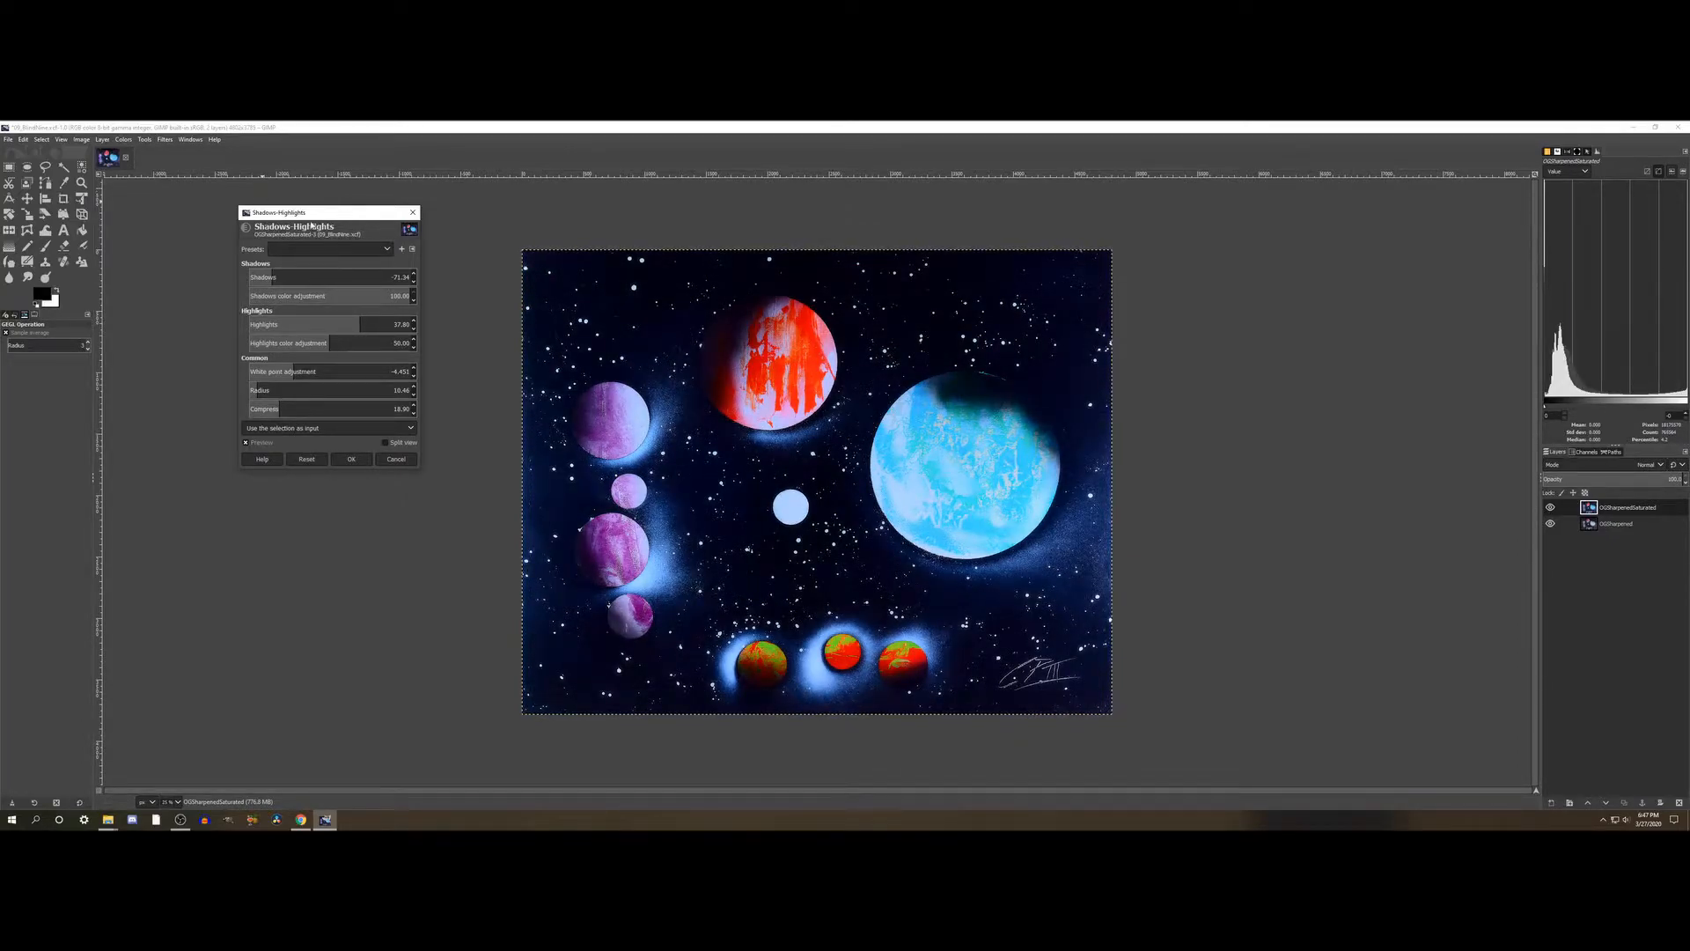
- Apply the Shadows-Highlights adjustment to the saturated layer and save the project
{"action": "left_click", "coordinate": [357, 459]}
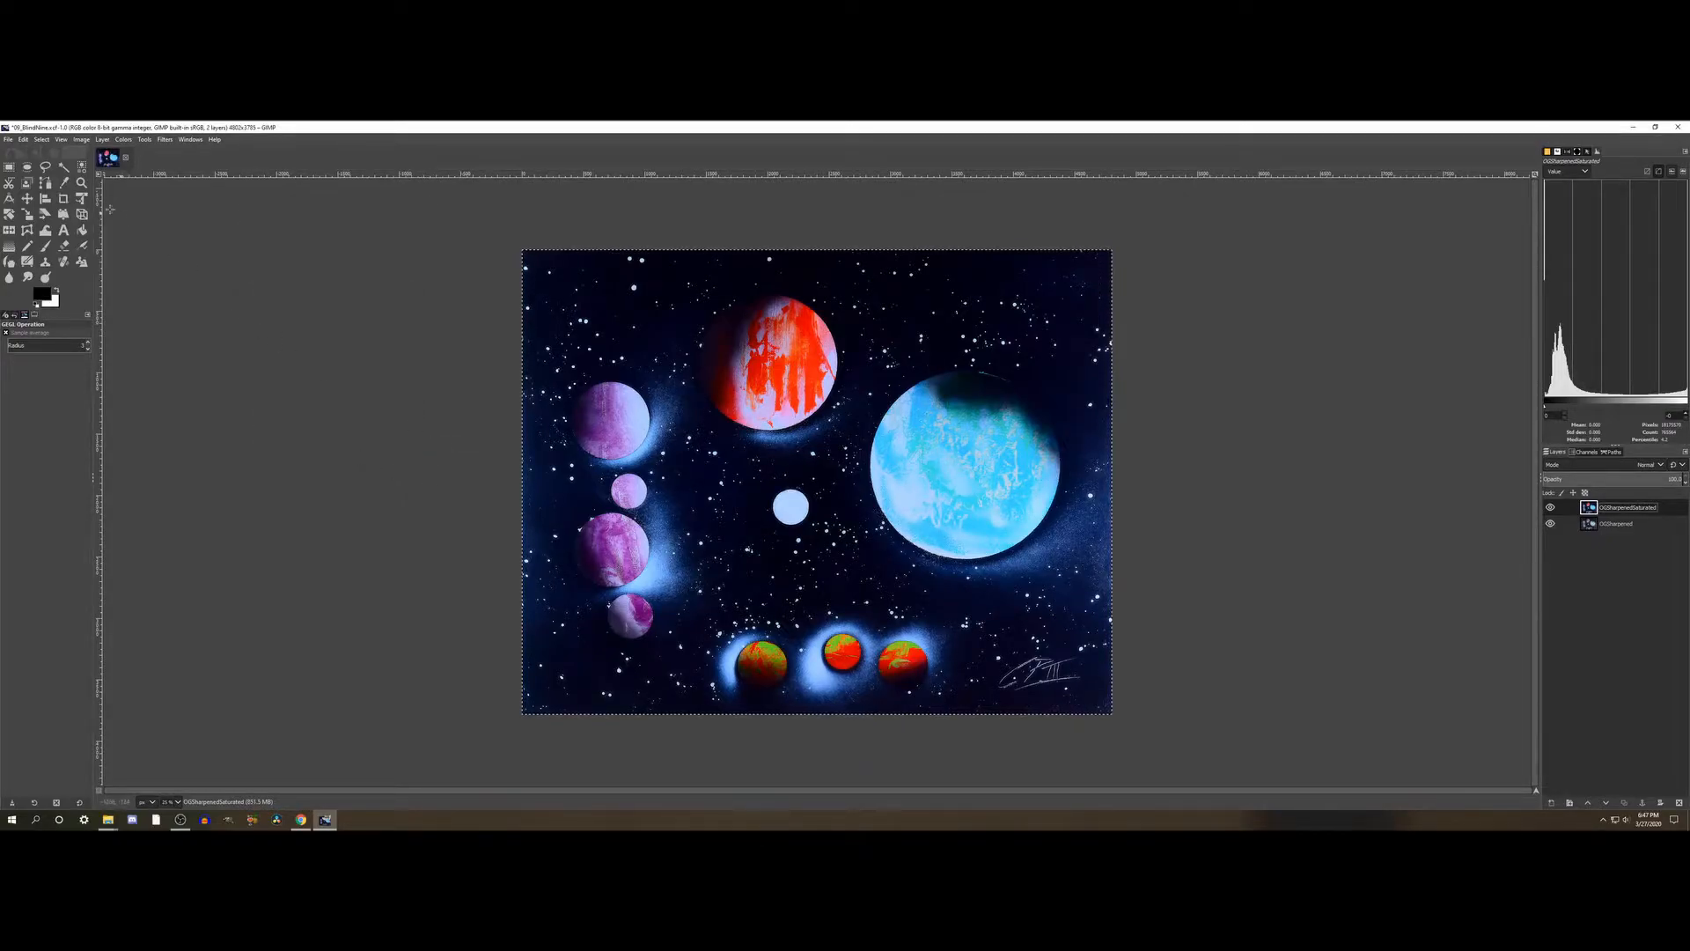
{"action": "left_click", "coordinate": [9, 141]}
{"action": "left_click", "coordinate": [35, 229]}
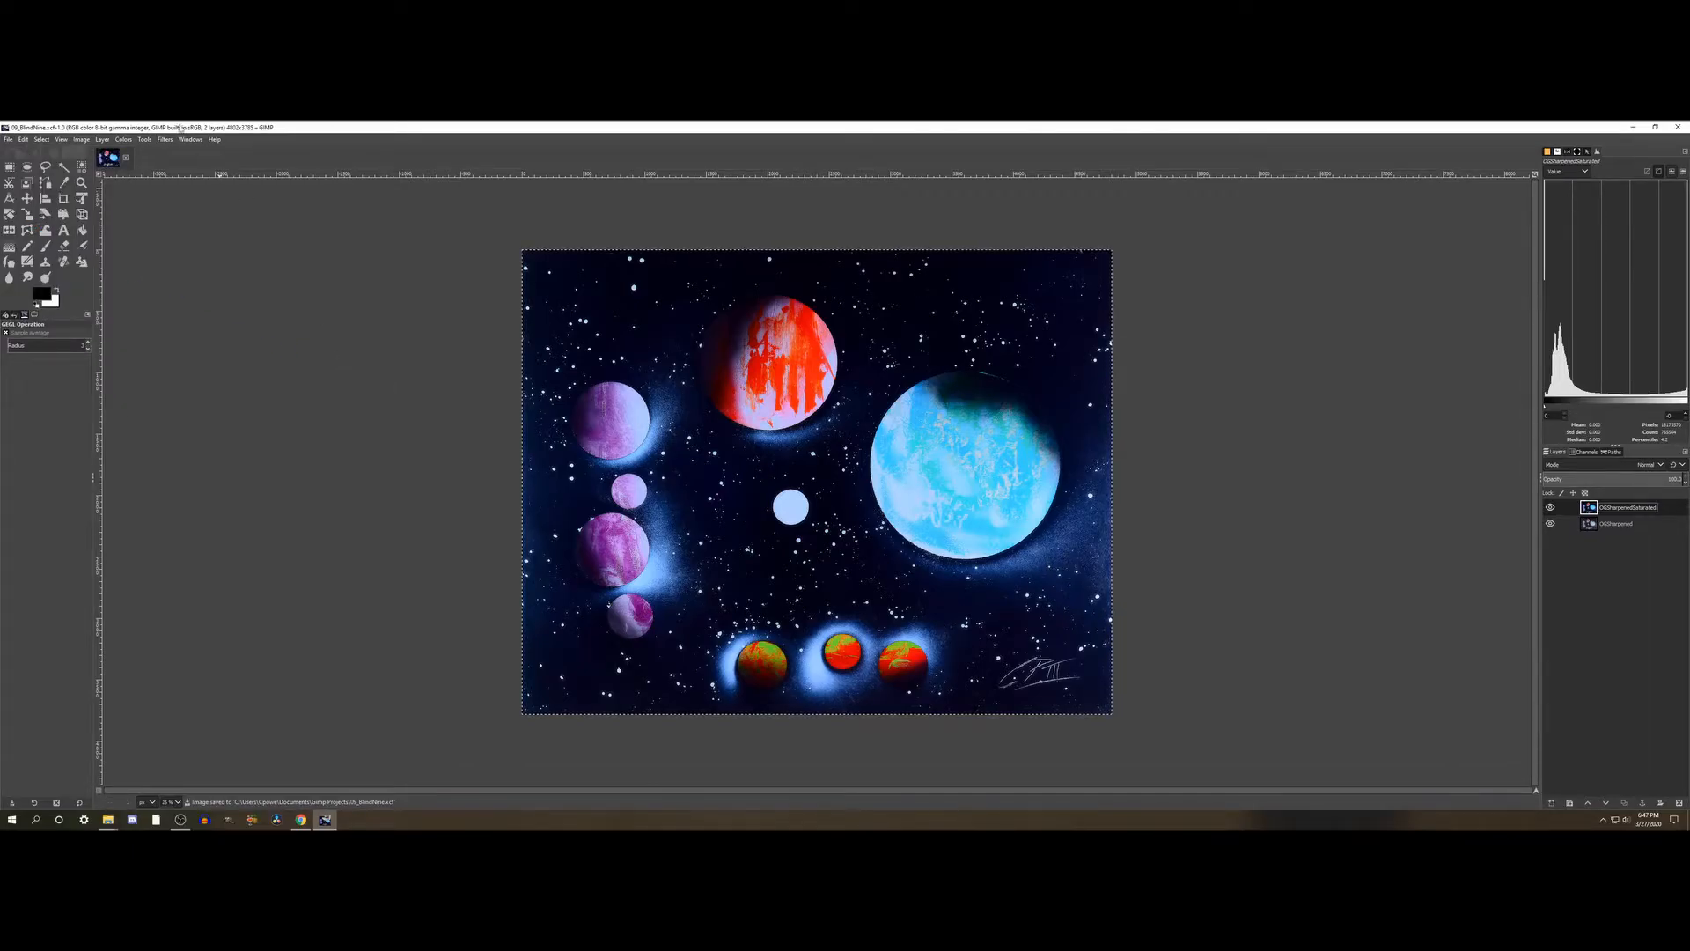
{"action": "left_click", "coordinate": [123, 139]}
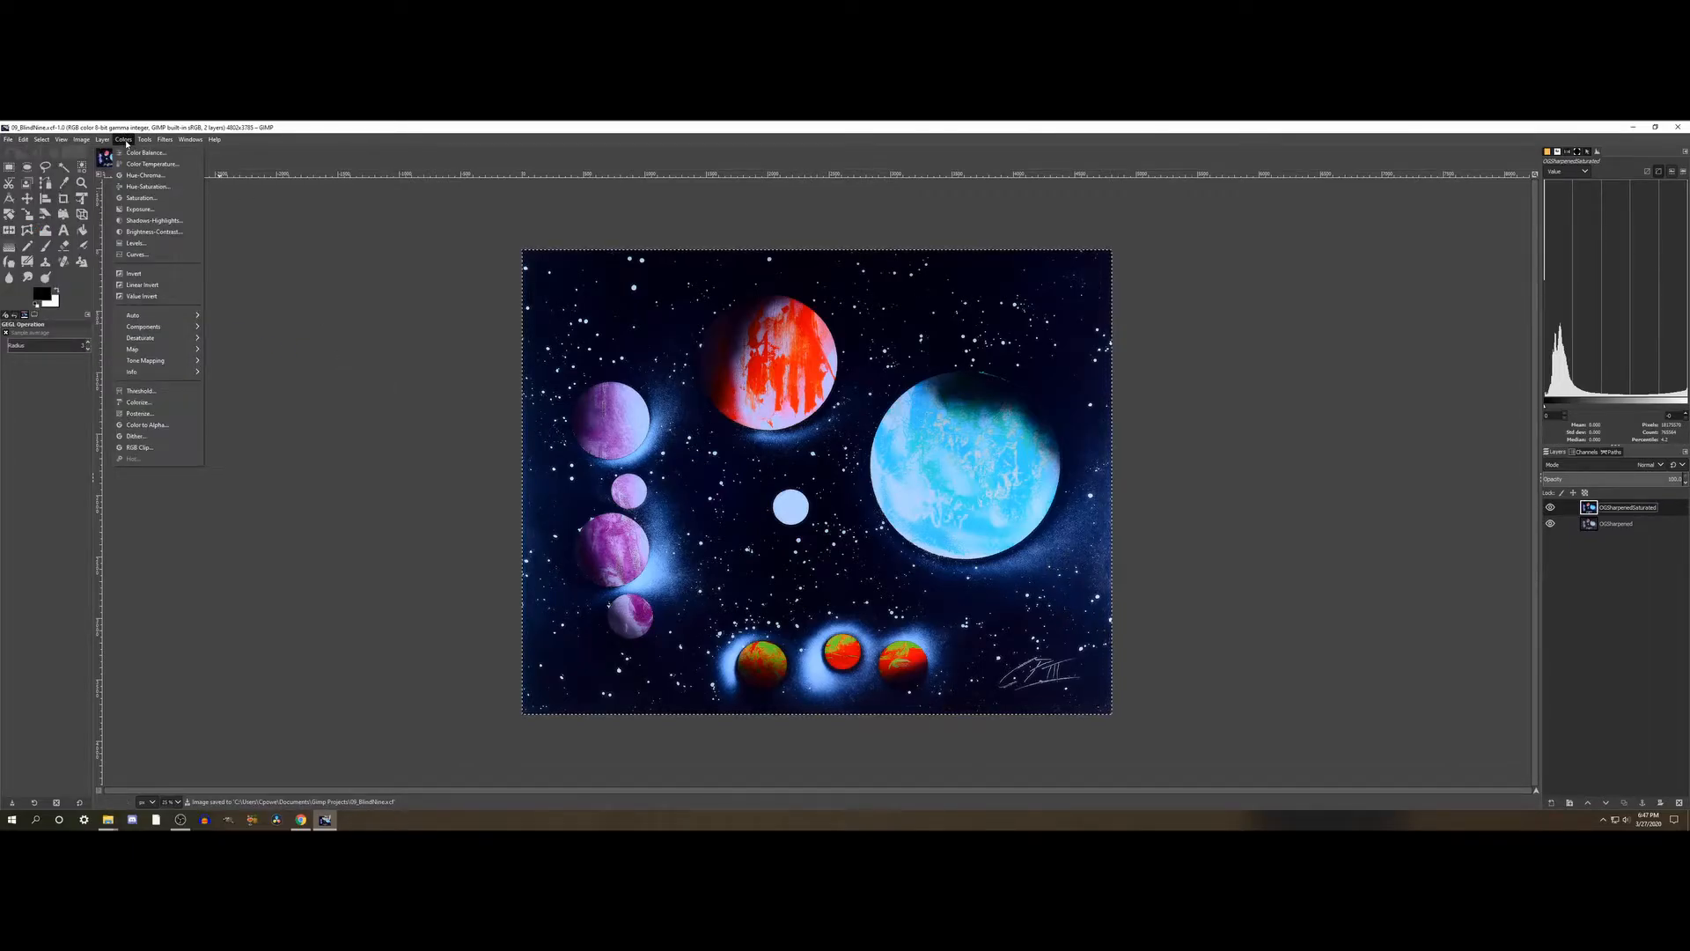
{"action": "left_click", "coordinate": [157, 232]}
{"action": "left_click", "coordinate": [156, 253]}
{"action": "left_click_drag", "start_coordinate": [177, 254], "coordinate": [191, 252]}
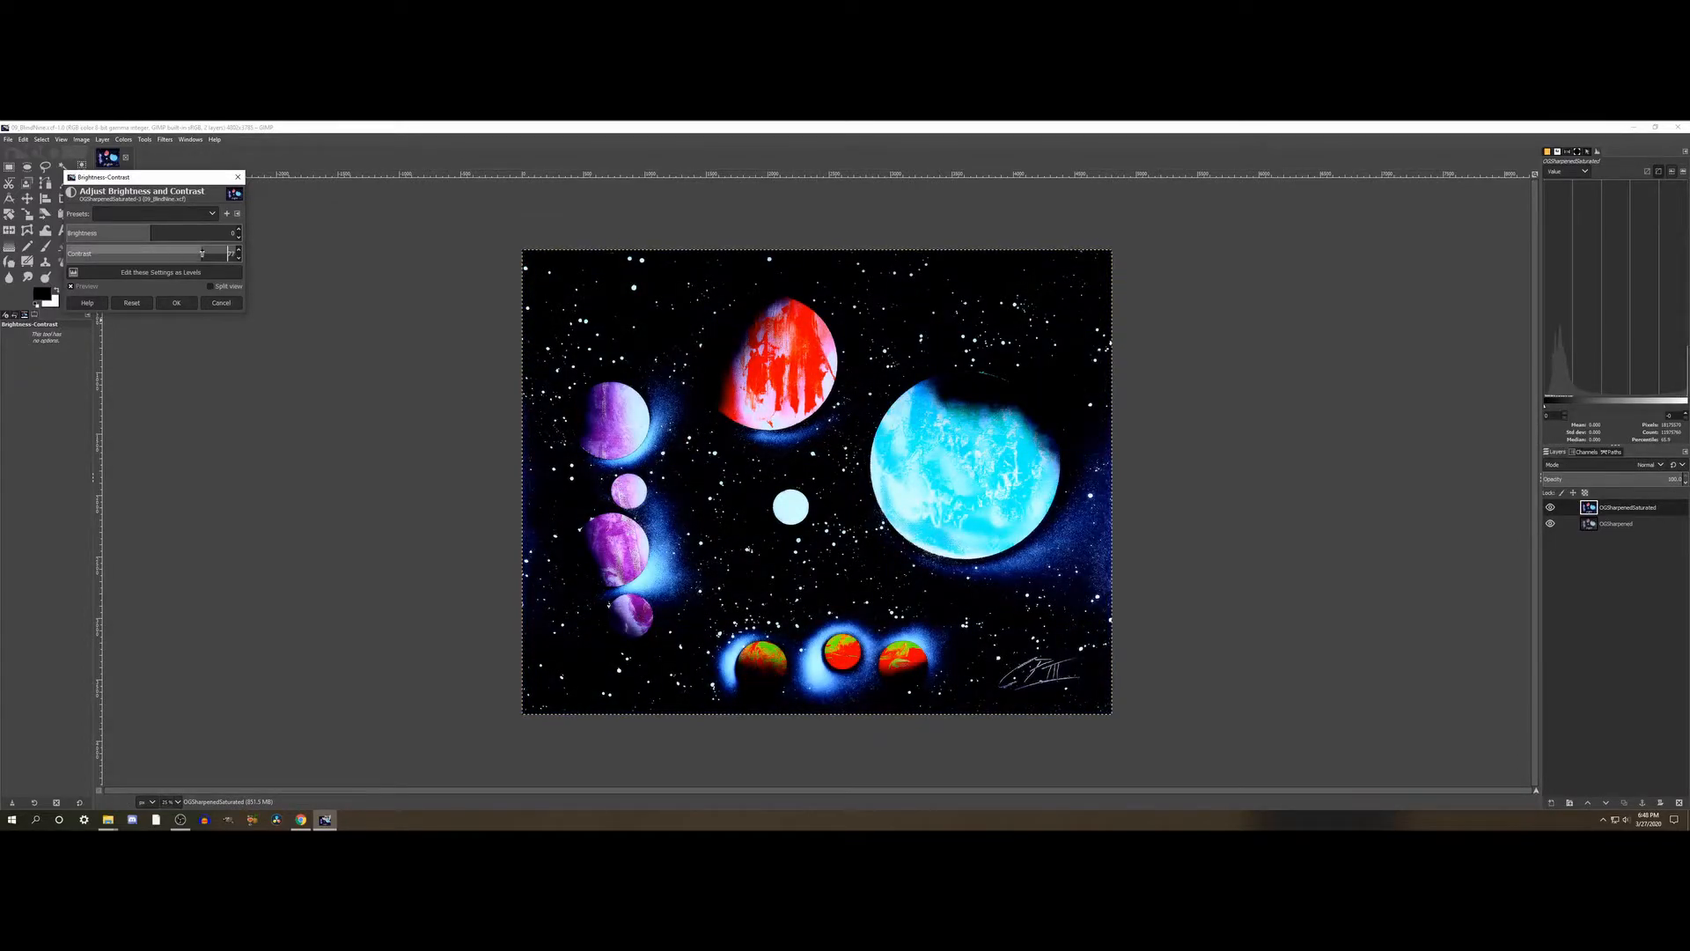
{"action": "left_click", "coordinate": [202, 254]}
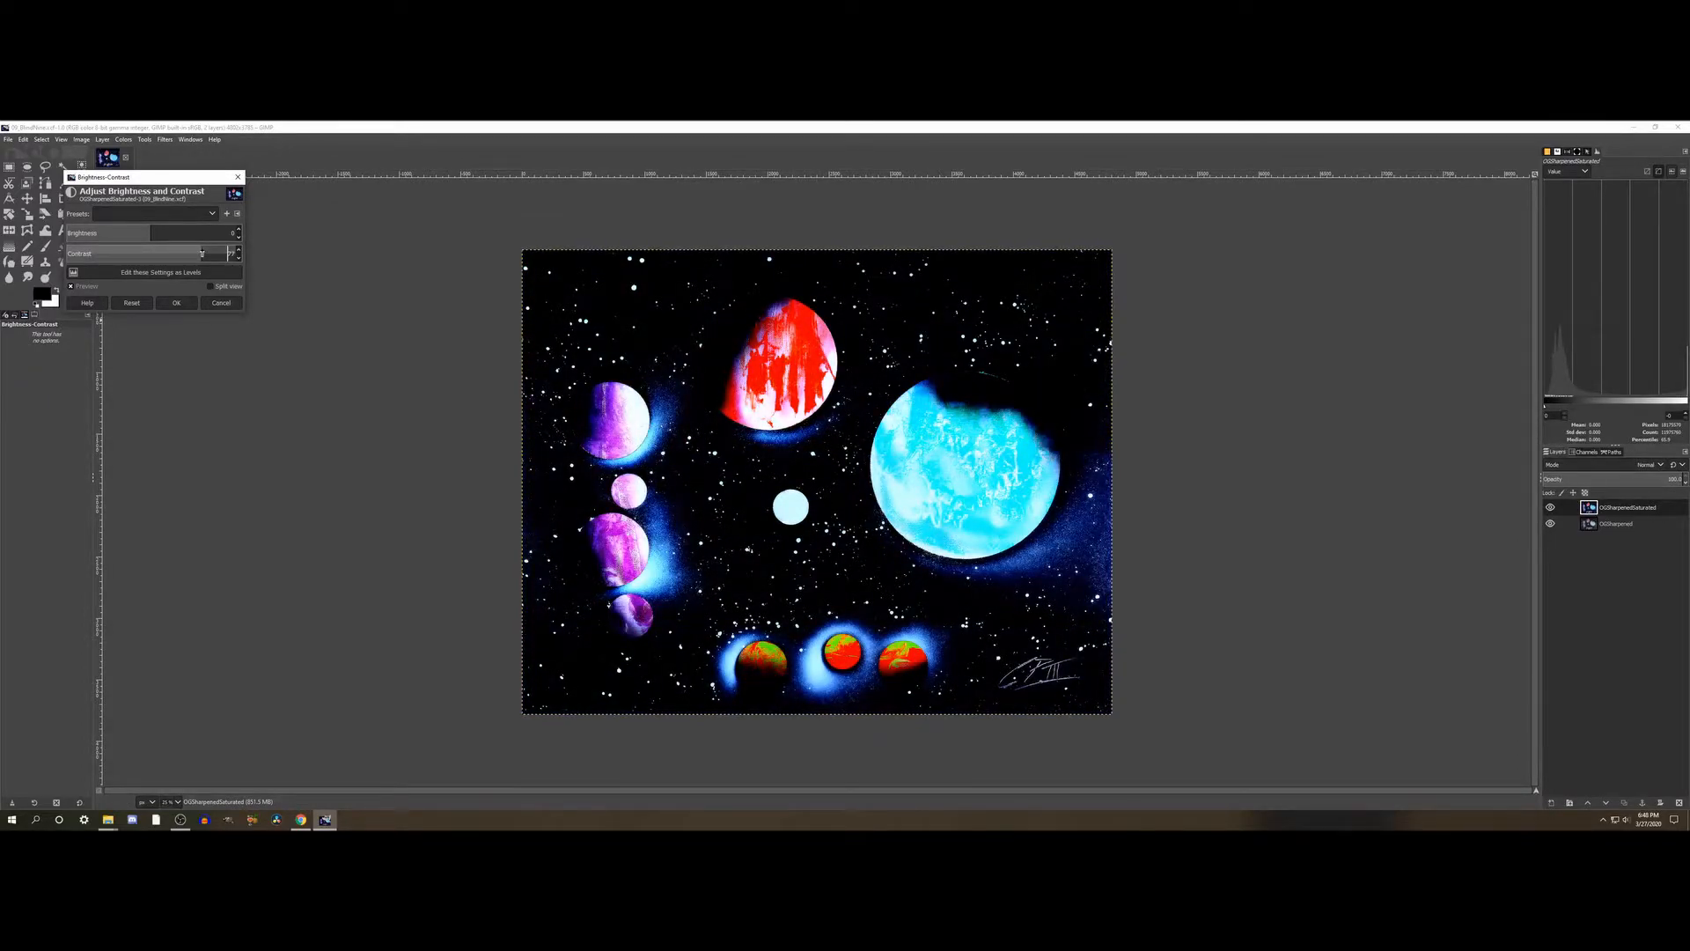
{"action": "left_click", "coordinate": [169, 254]}
{"action": "left_click", "coordinate": [151, 254]}
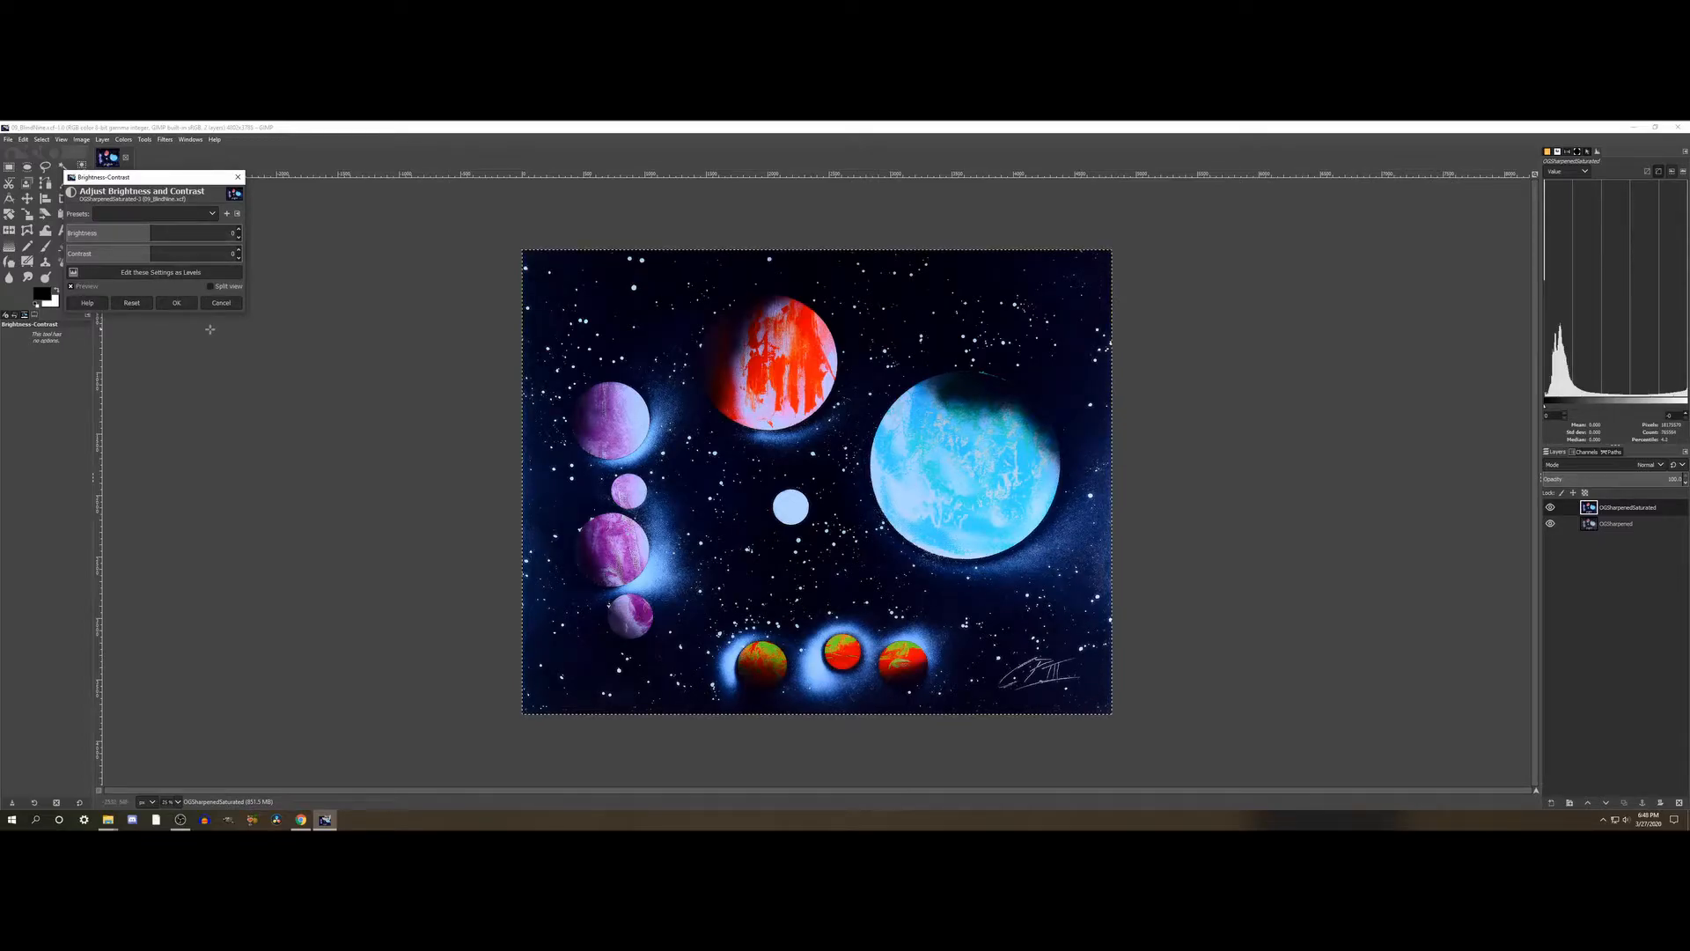
{"action": "left_click_drag", "start_coordinate": [158, 235], "coordinate": [188, 234]}
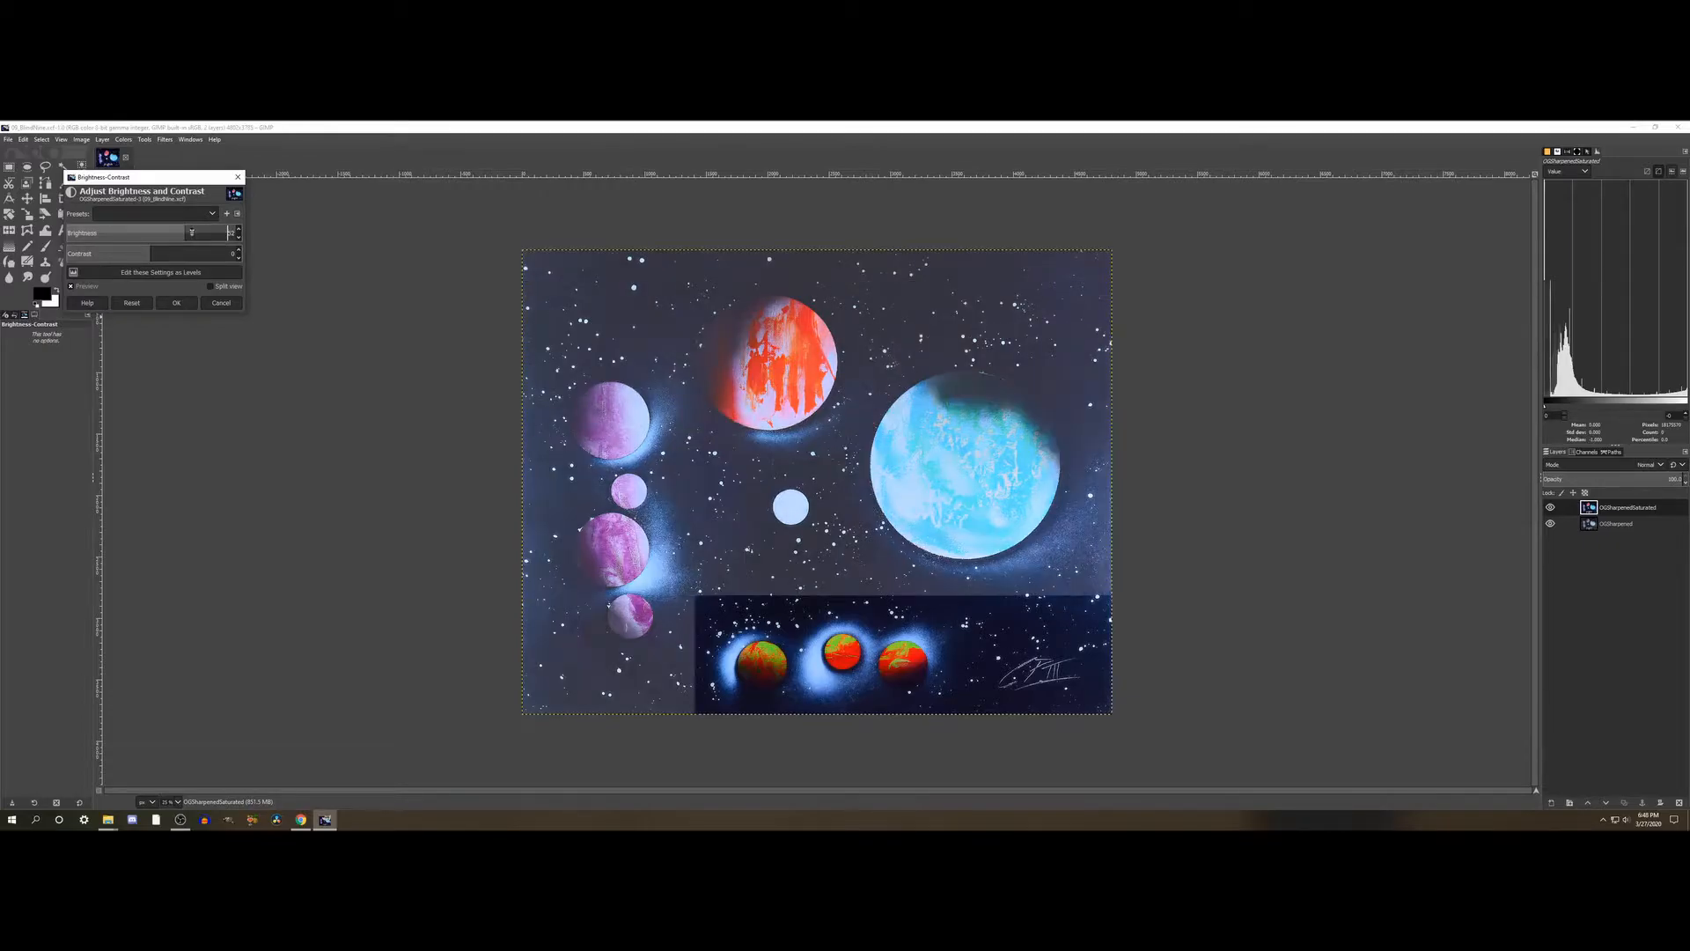
{"action": "left_click", "coordinate": [218, 304]}
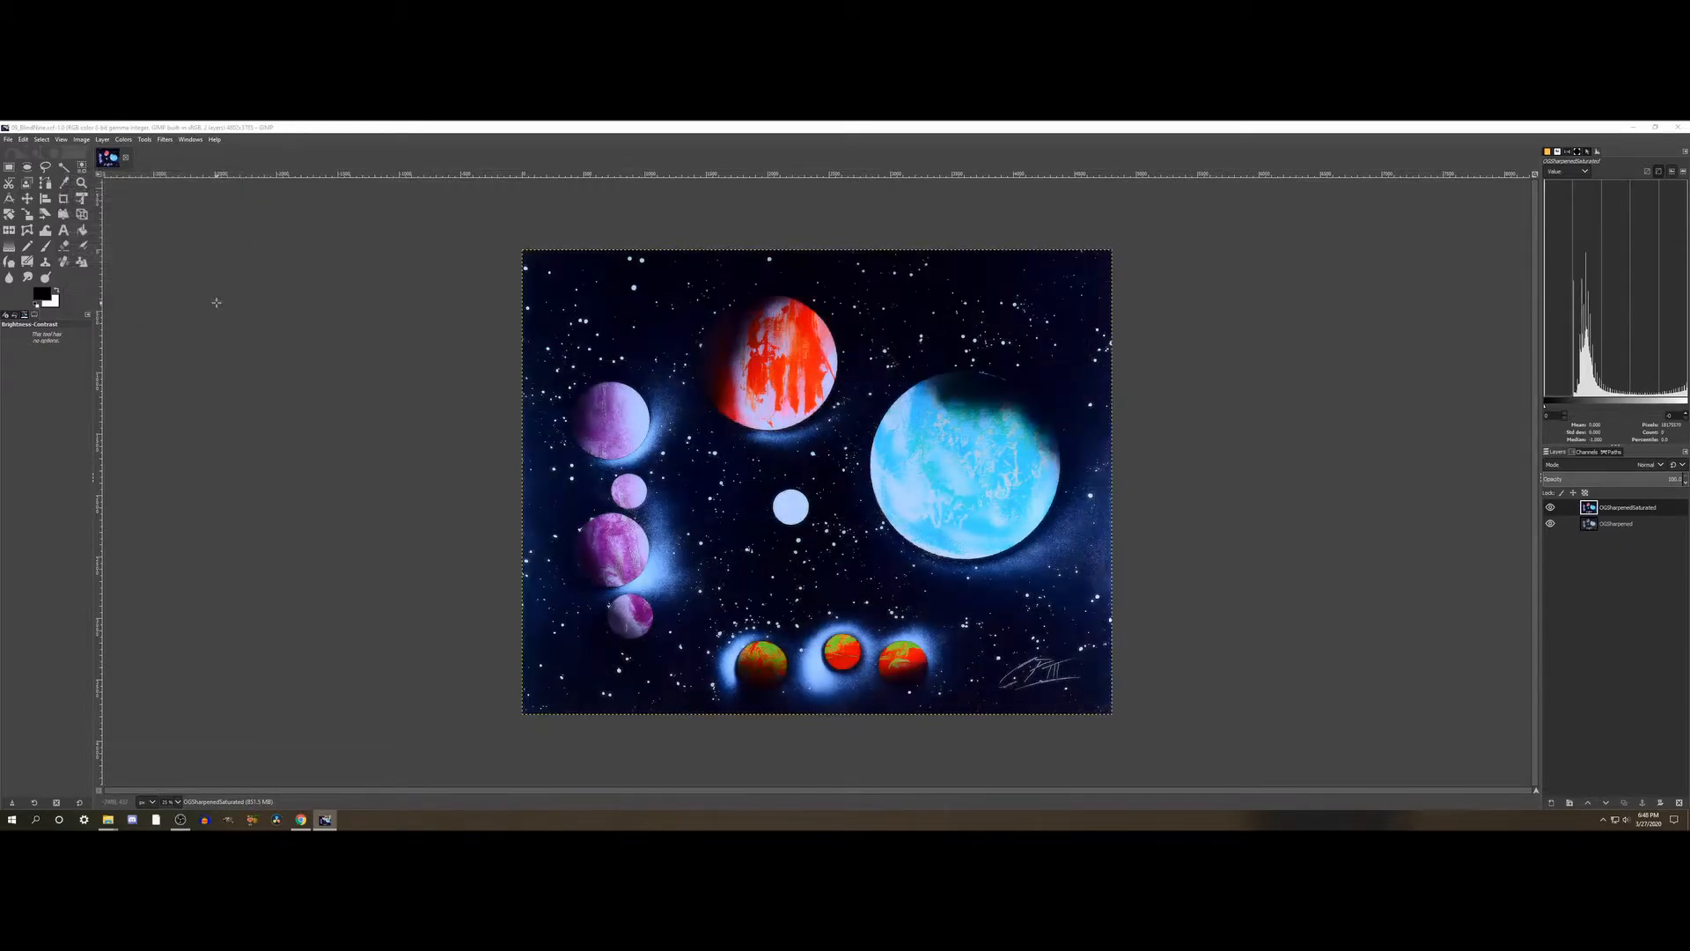
- Start an Exposure adjustment on the saturated layer, try stronger Exposure values and reset them
{"action": "left_click", "coordinate": [124, 140]}
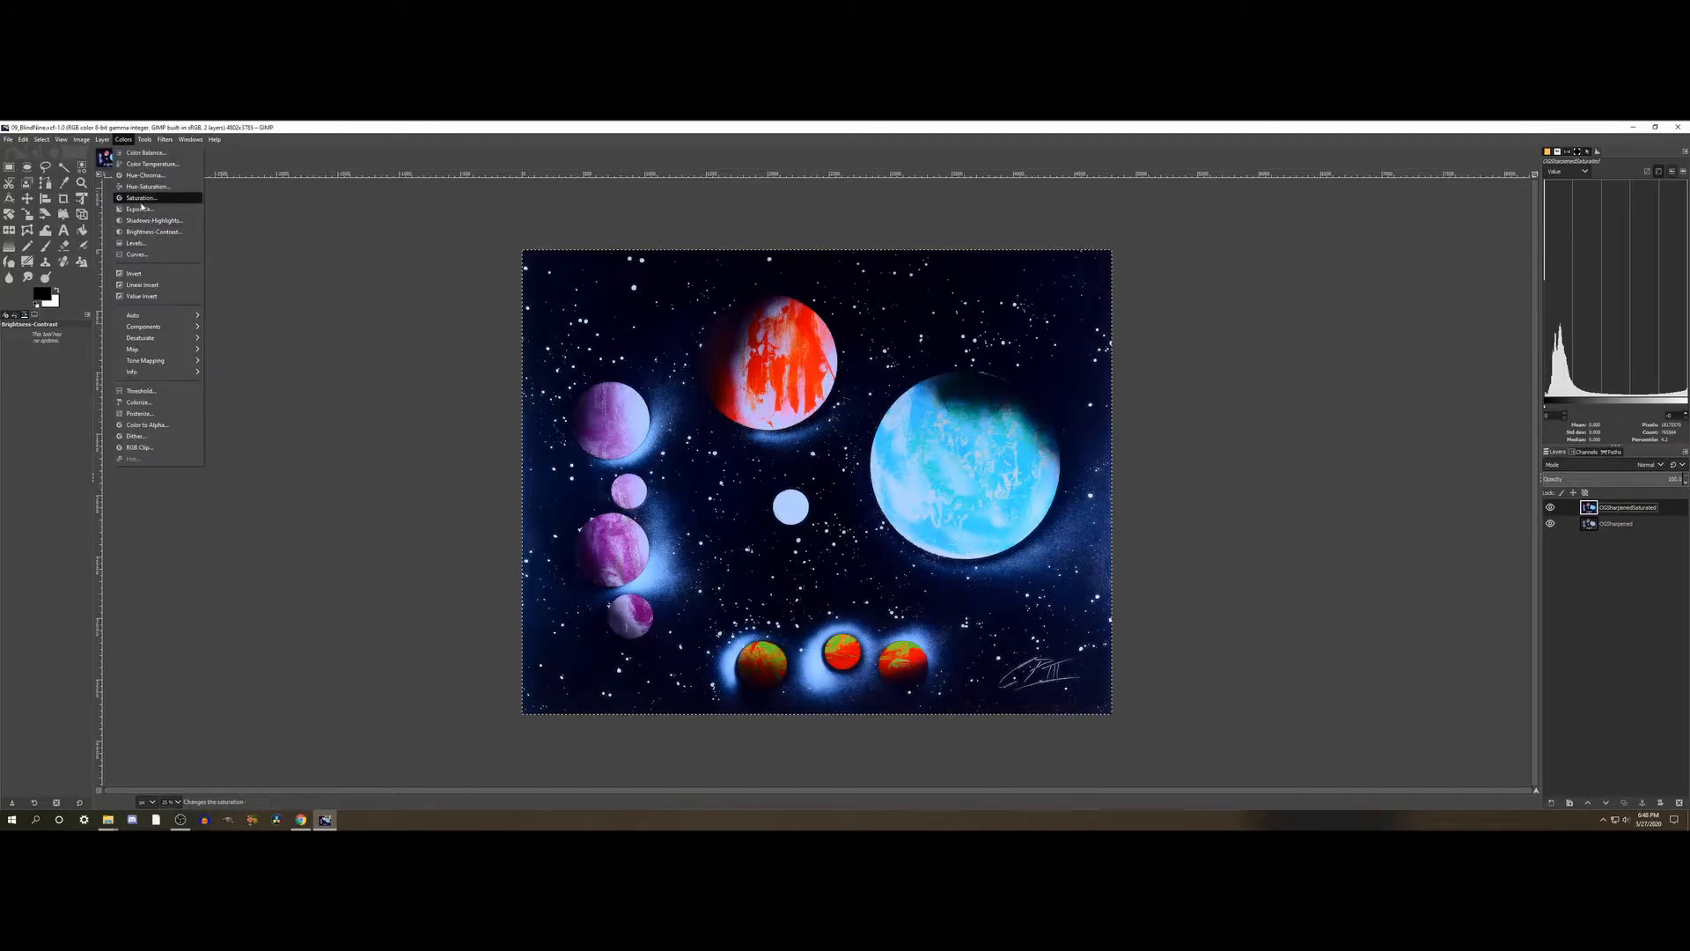
{"action": "left_click", "coordinate": [139, 209]}
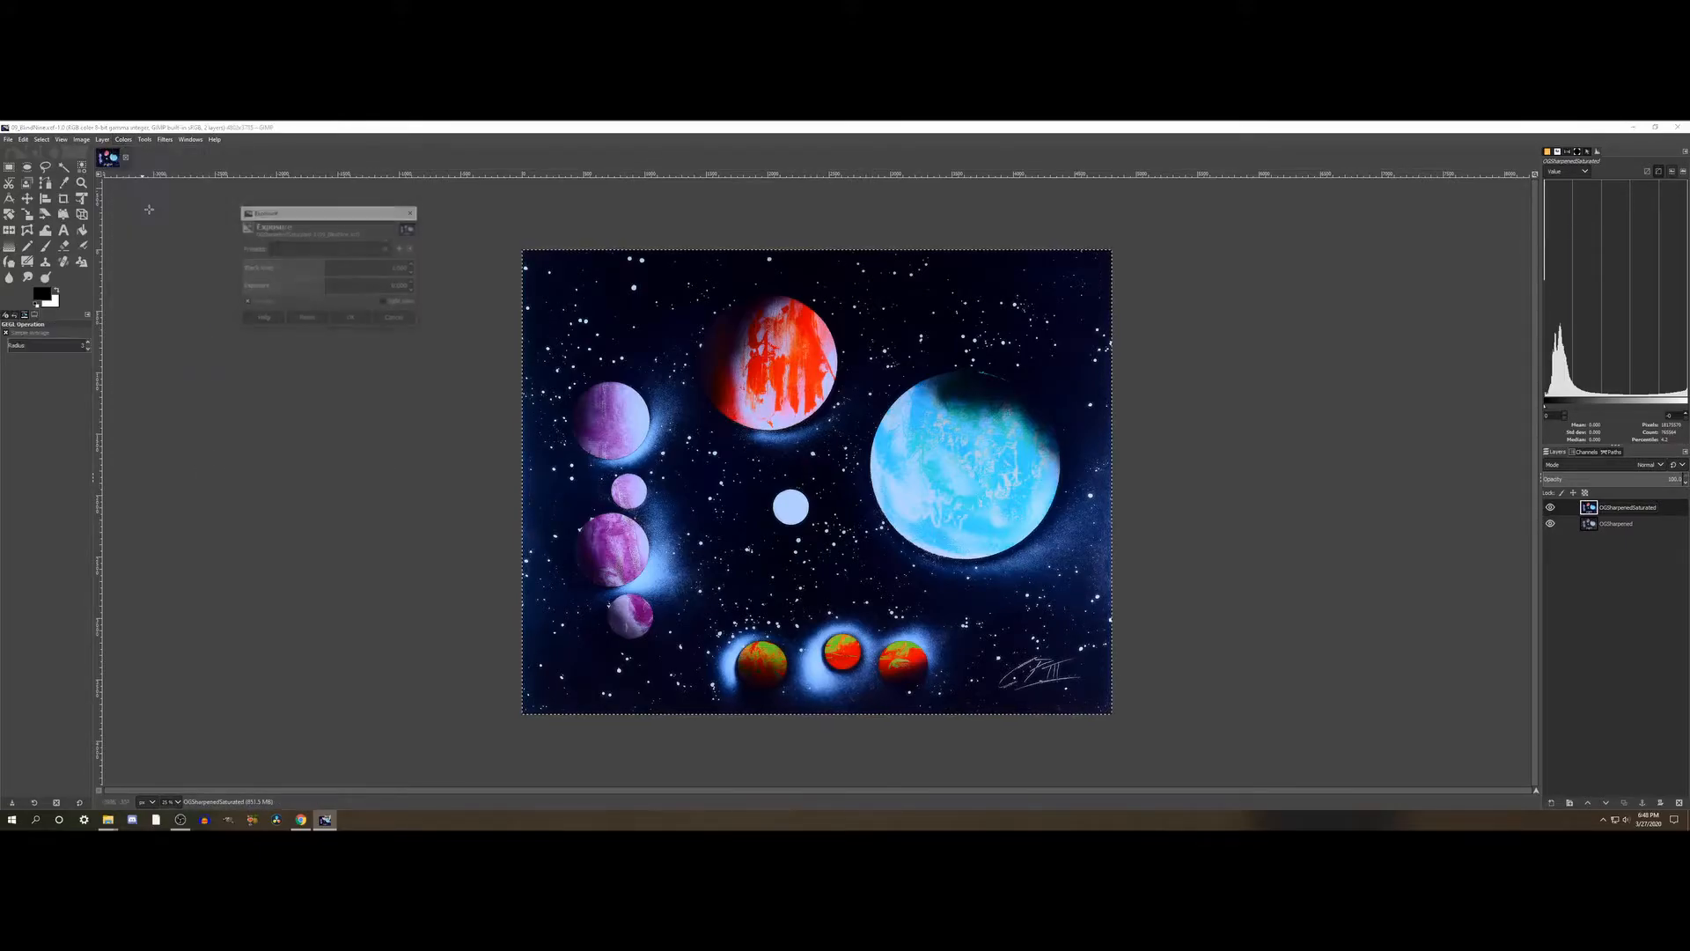
{"action": "left_click", "coordinate": [331, 287]}
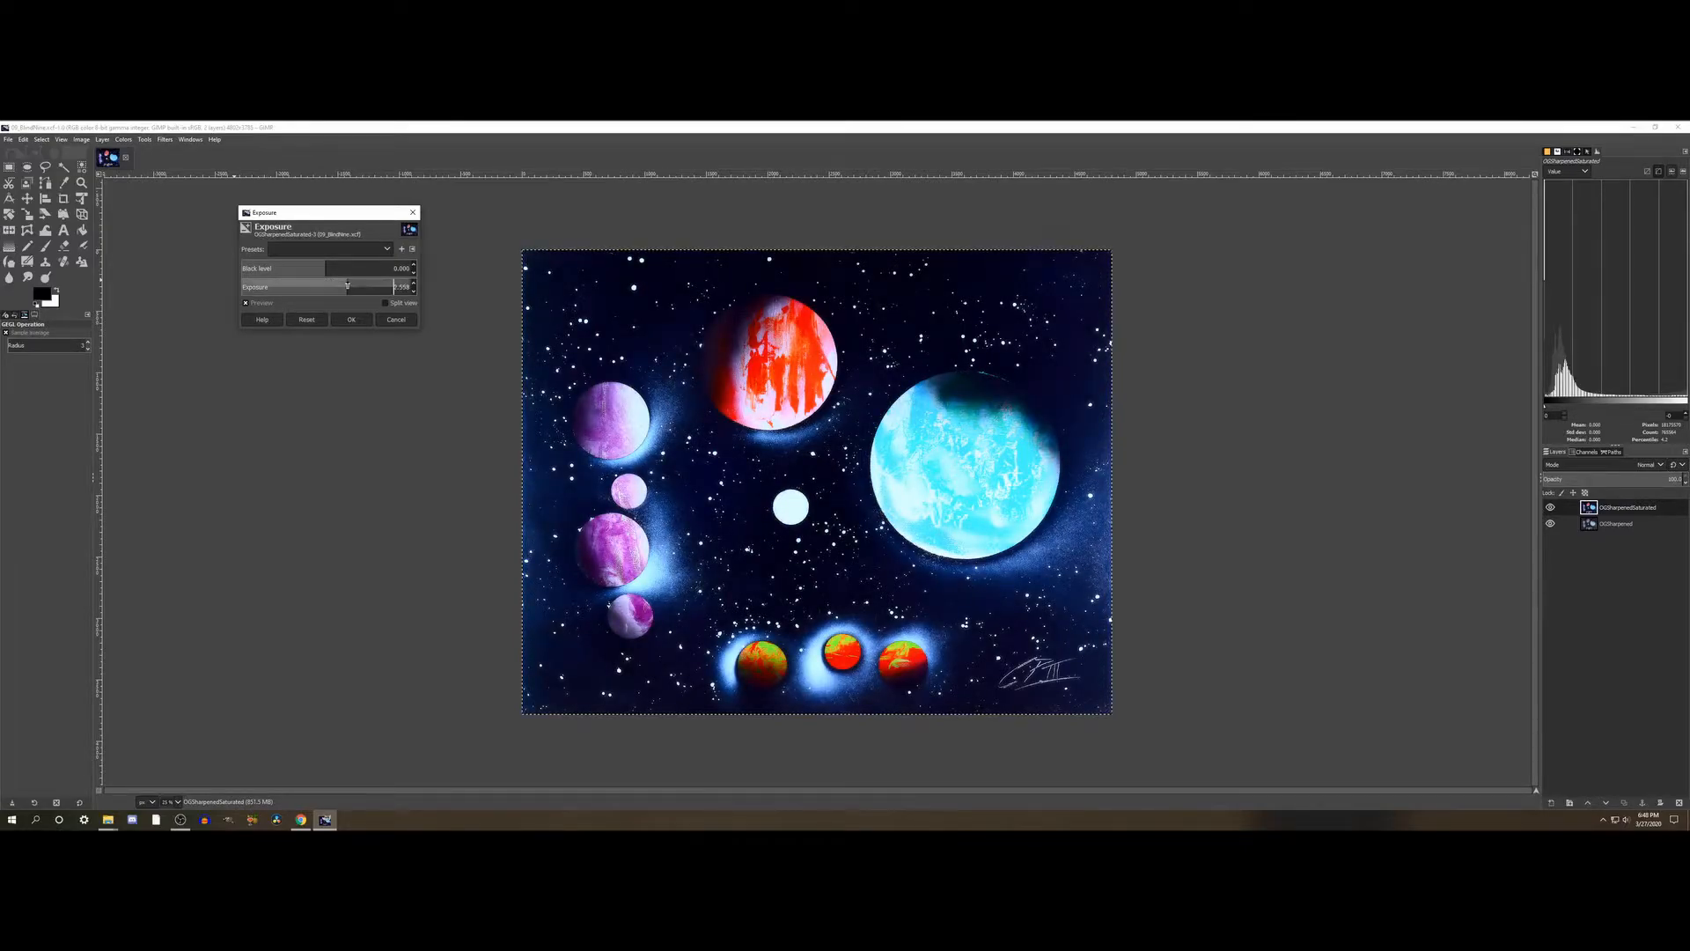
{"action": "left_click", "coordinate": [366, 284]}
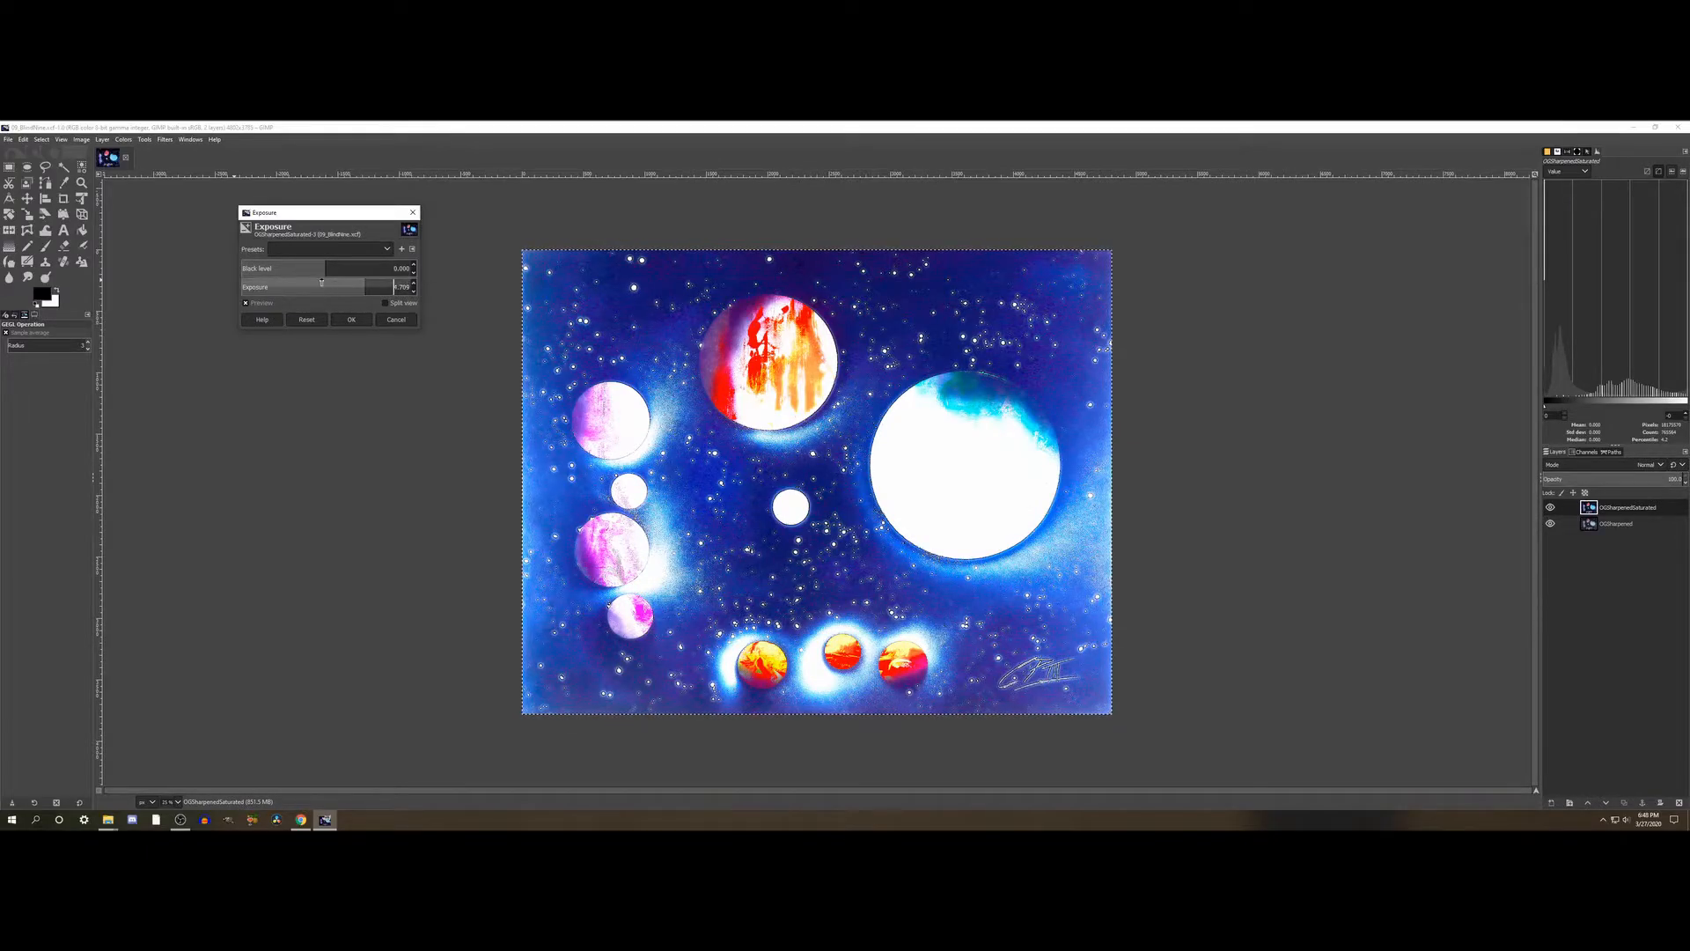
{"action": "left_click", "coordinate": [318, 319]}
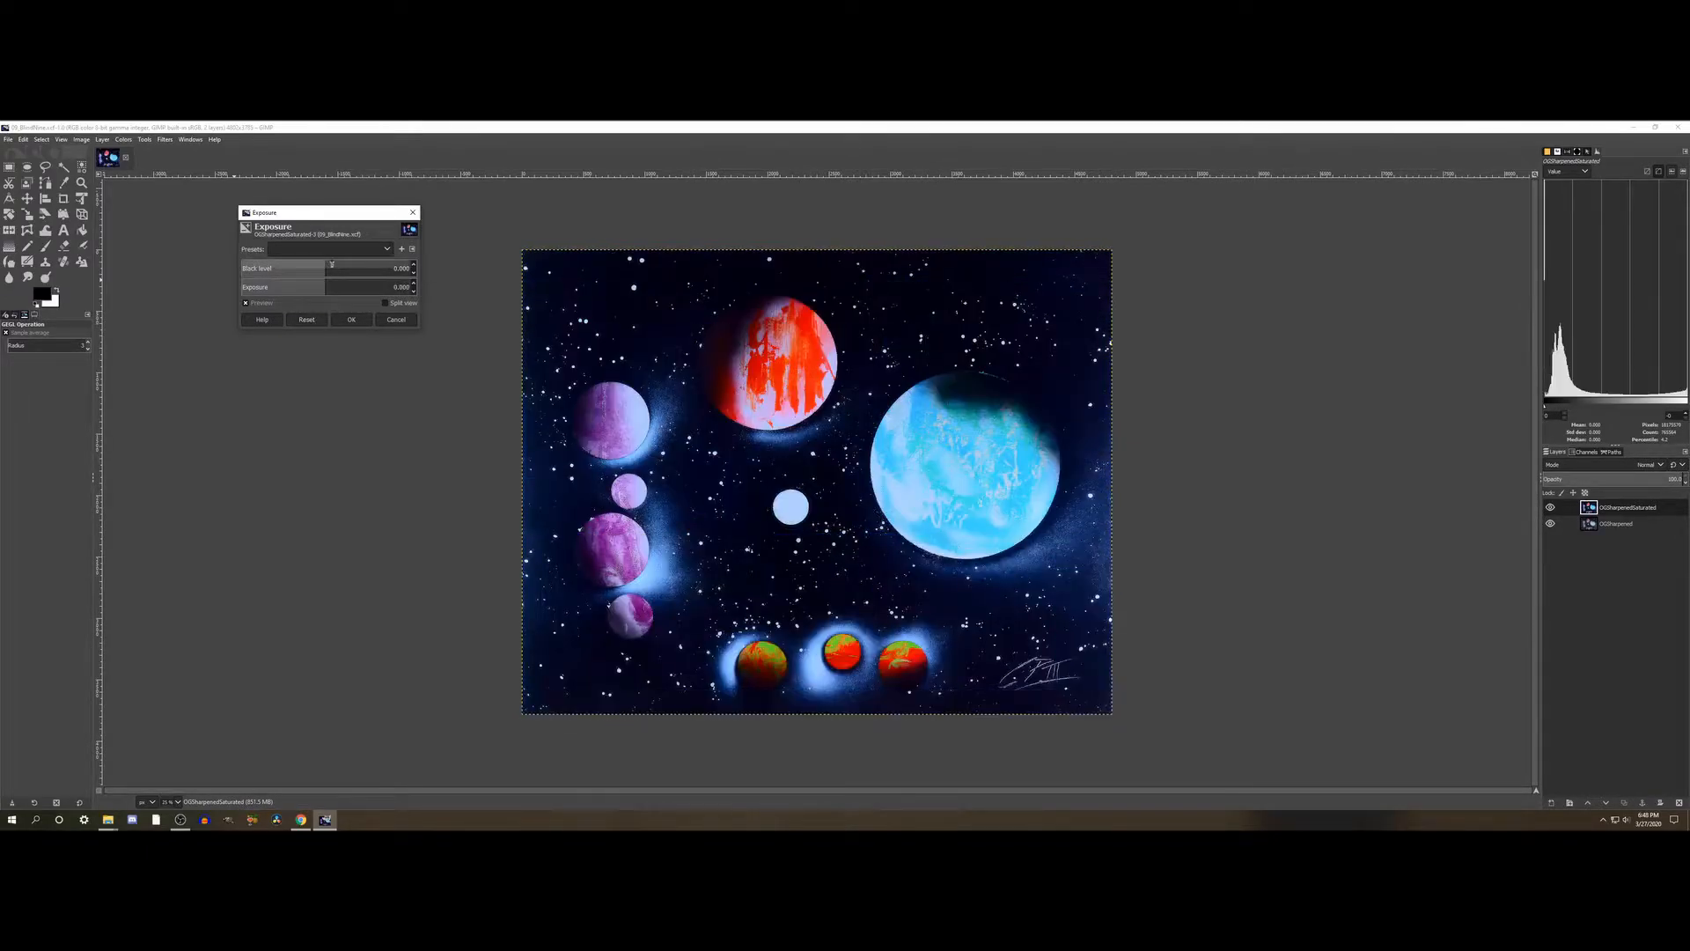
- Try a small Black level shift, return it to zero and set the Exposure to about 0.65
{"action": "mouse_move", "coordinate": [334, 267]}
{"action": "left_mouse_down"}
{"action": "mouse_move", "coordinate": [355, 267]}
{"action": "mouse_move", "coordinate": [325, 268]}
{"action": "left_mouse_up"}
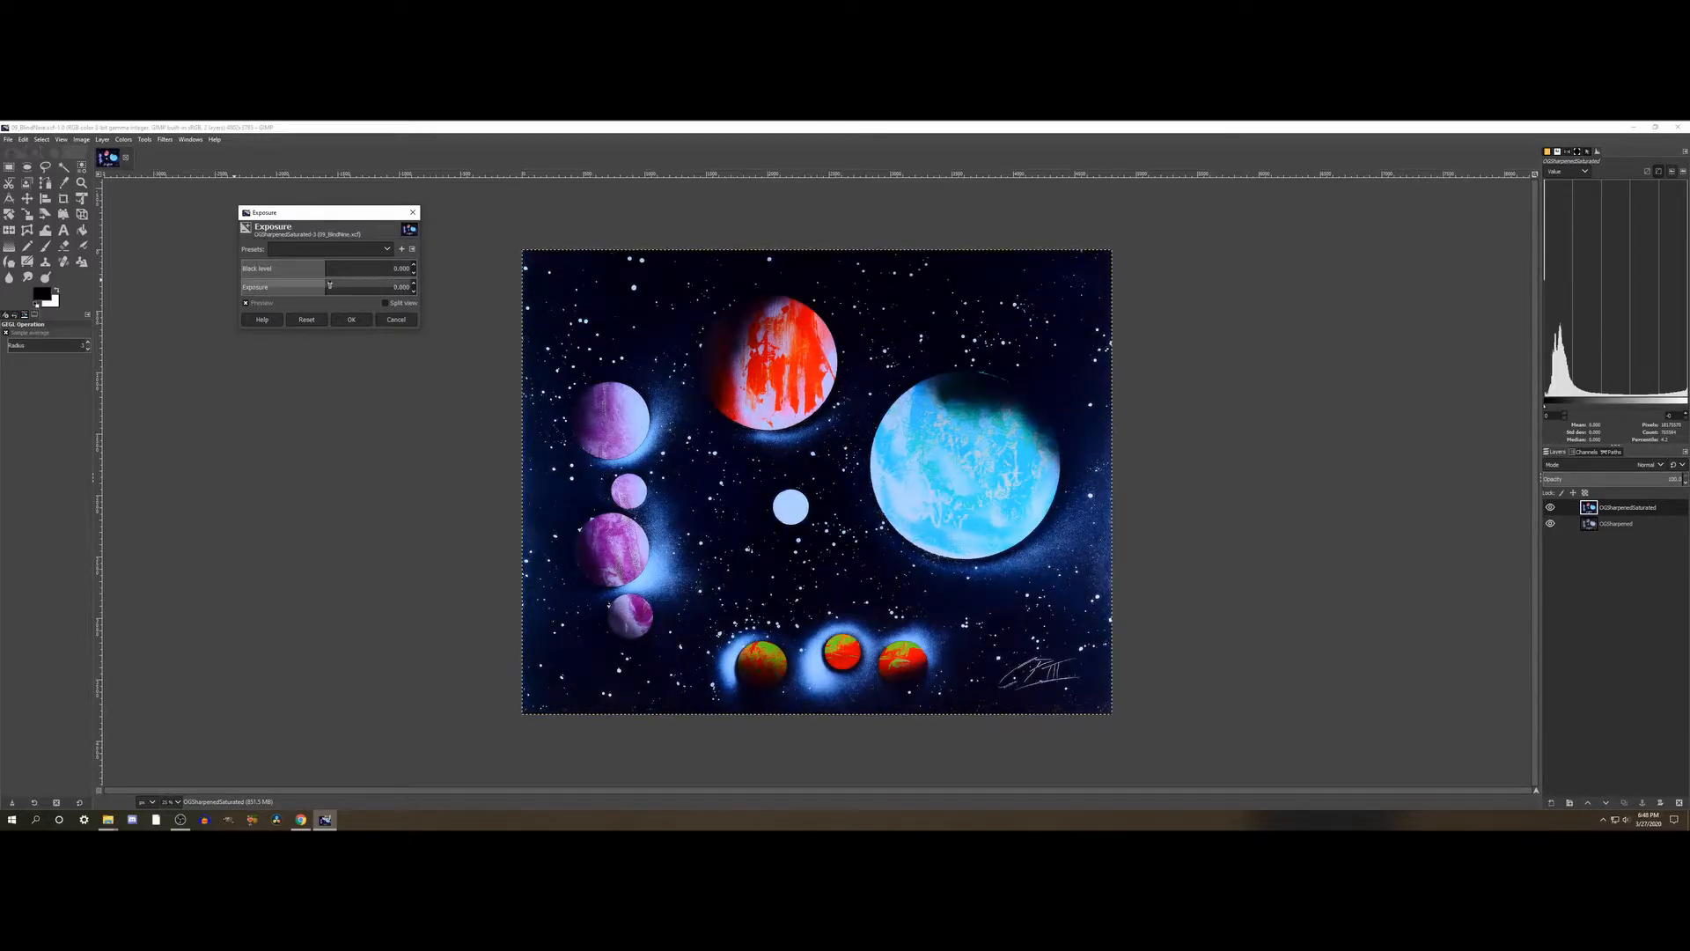
{"action": "left_click_drag", "start_coordinate": [330, 285], "coordinate": [332, 286]}
{"action": "left_click", "coordinate": [334, 285]}
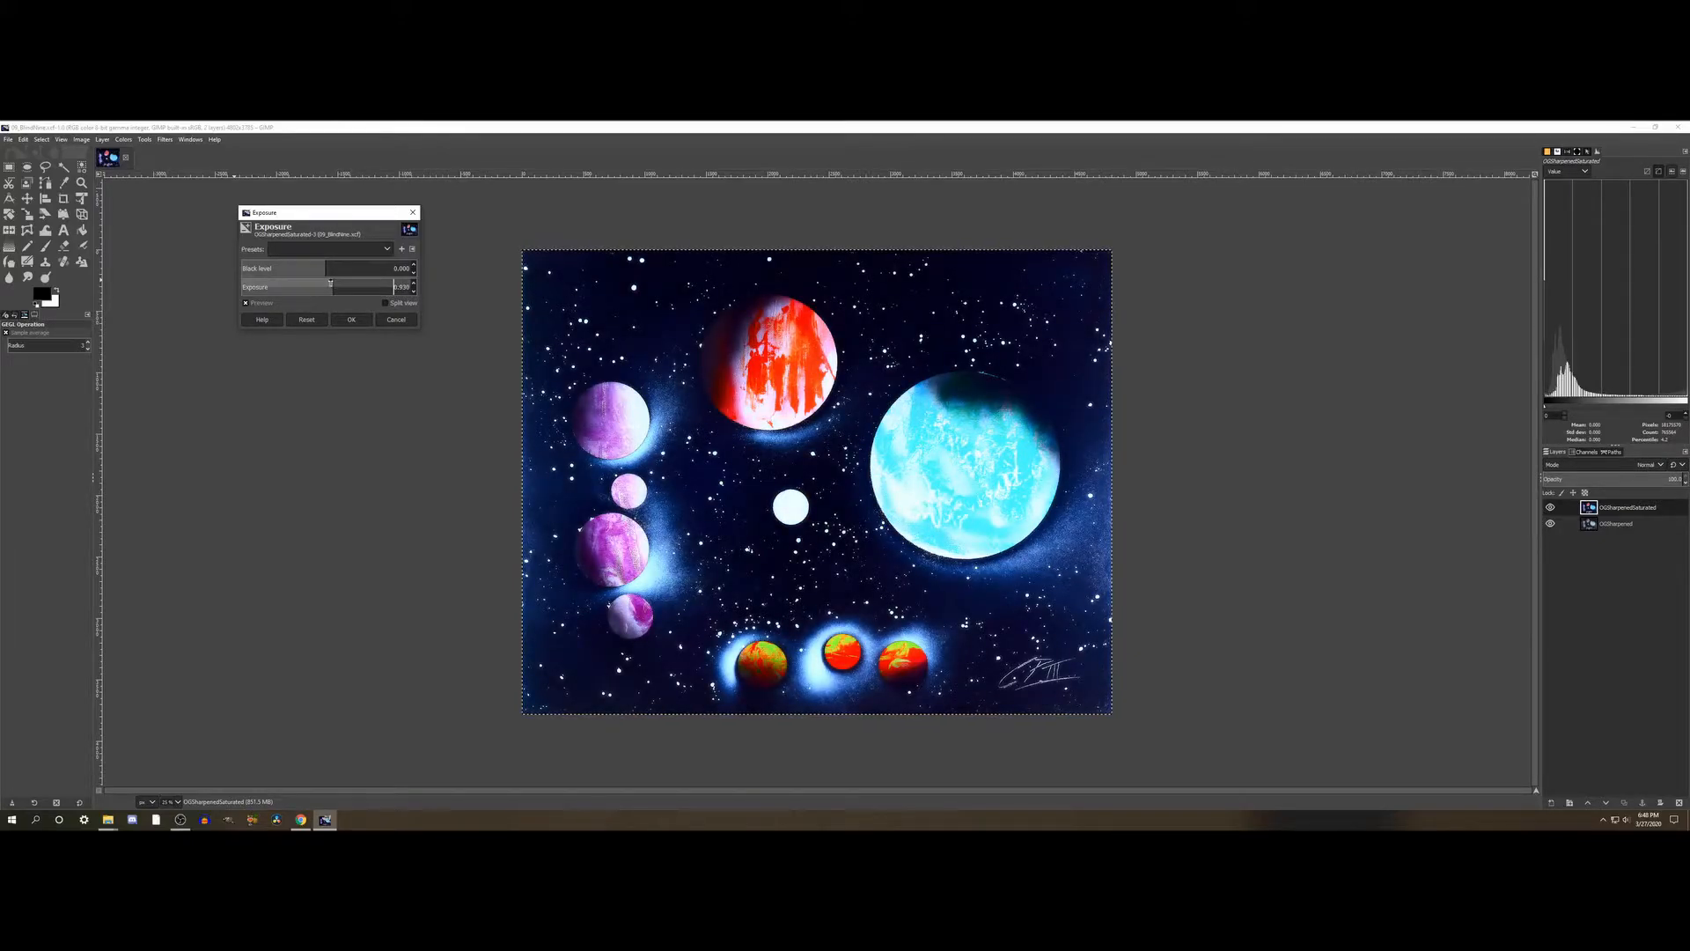
{"action": "left_click", "coordinate": [331, 286]}
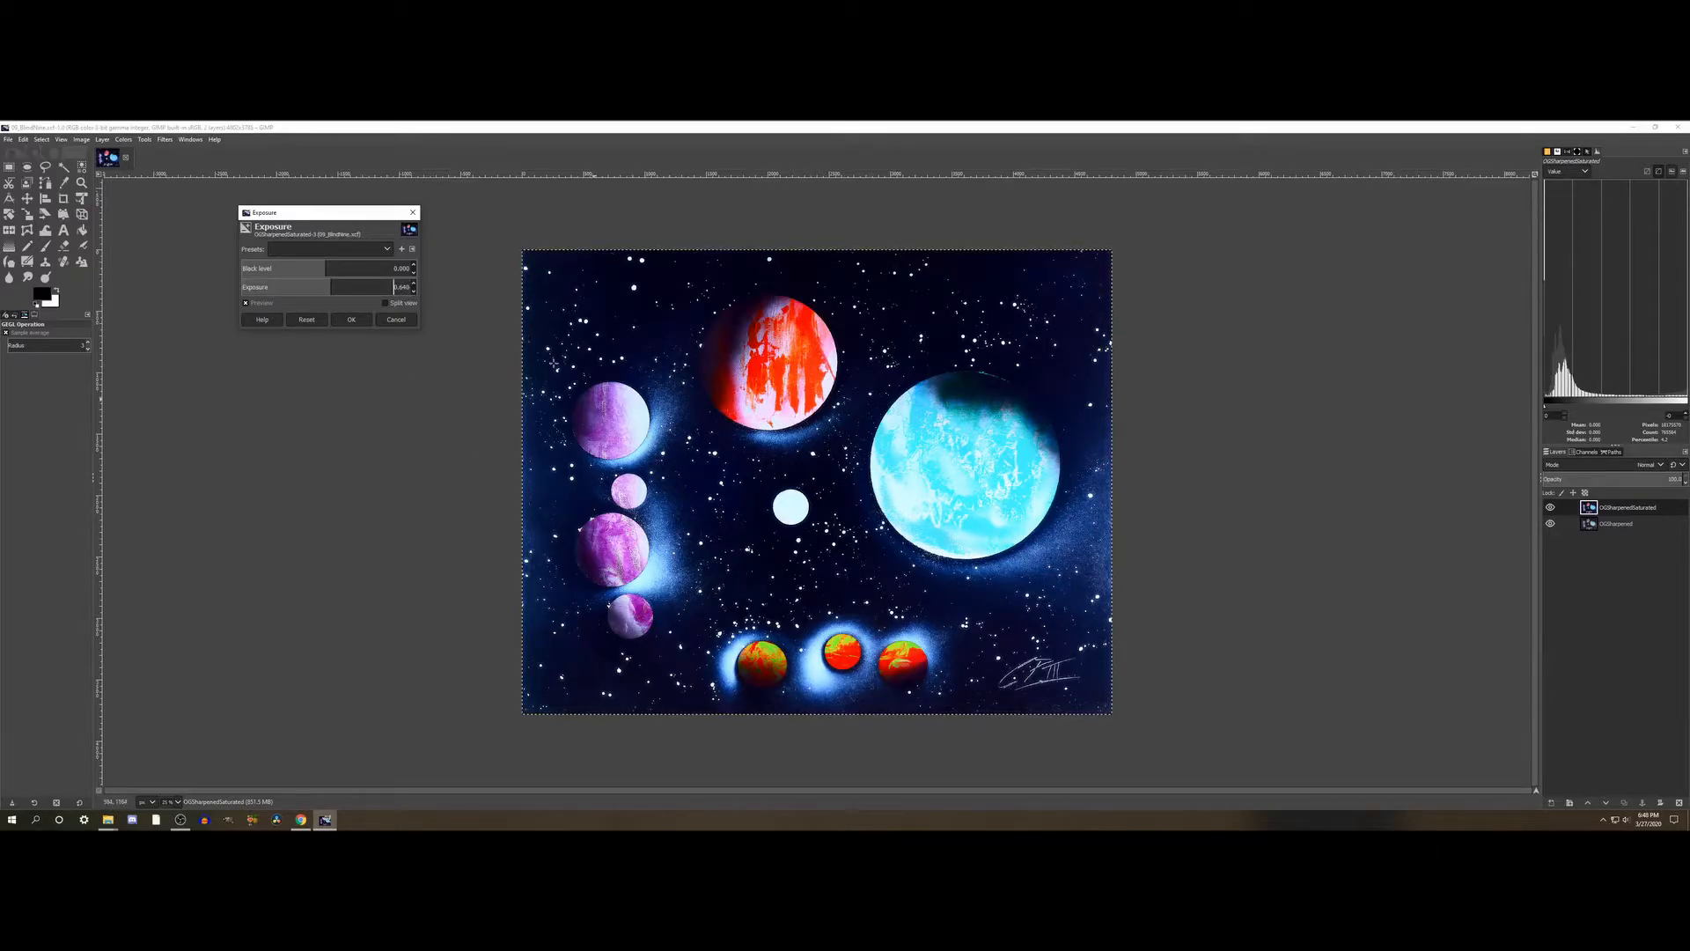
- Compare several Black level values and set the Black level to about 0.007
{"action": "left_click", "coordinate": [330, 266]}
{"action": "left_click", "coordinate": [334, 267]}
{"action": "left_click", "coordinate": [338, 268]}
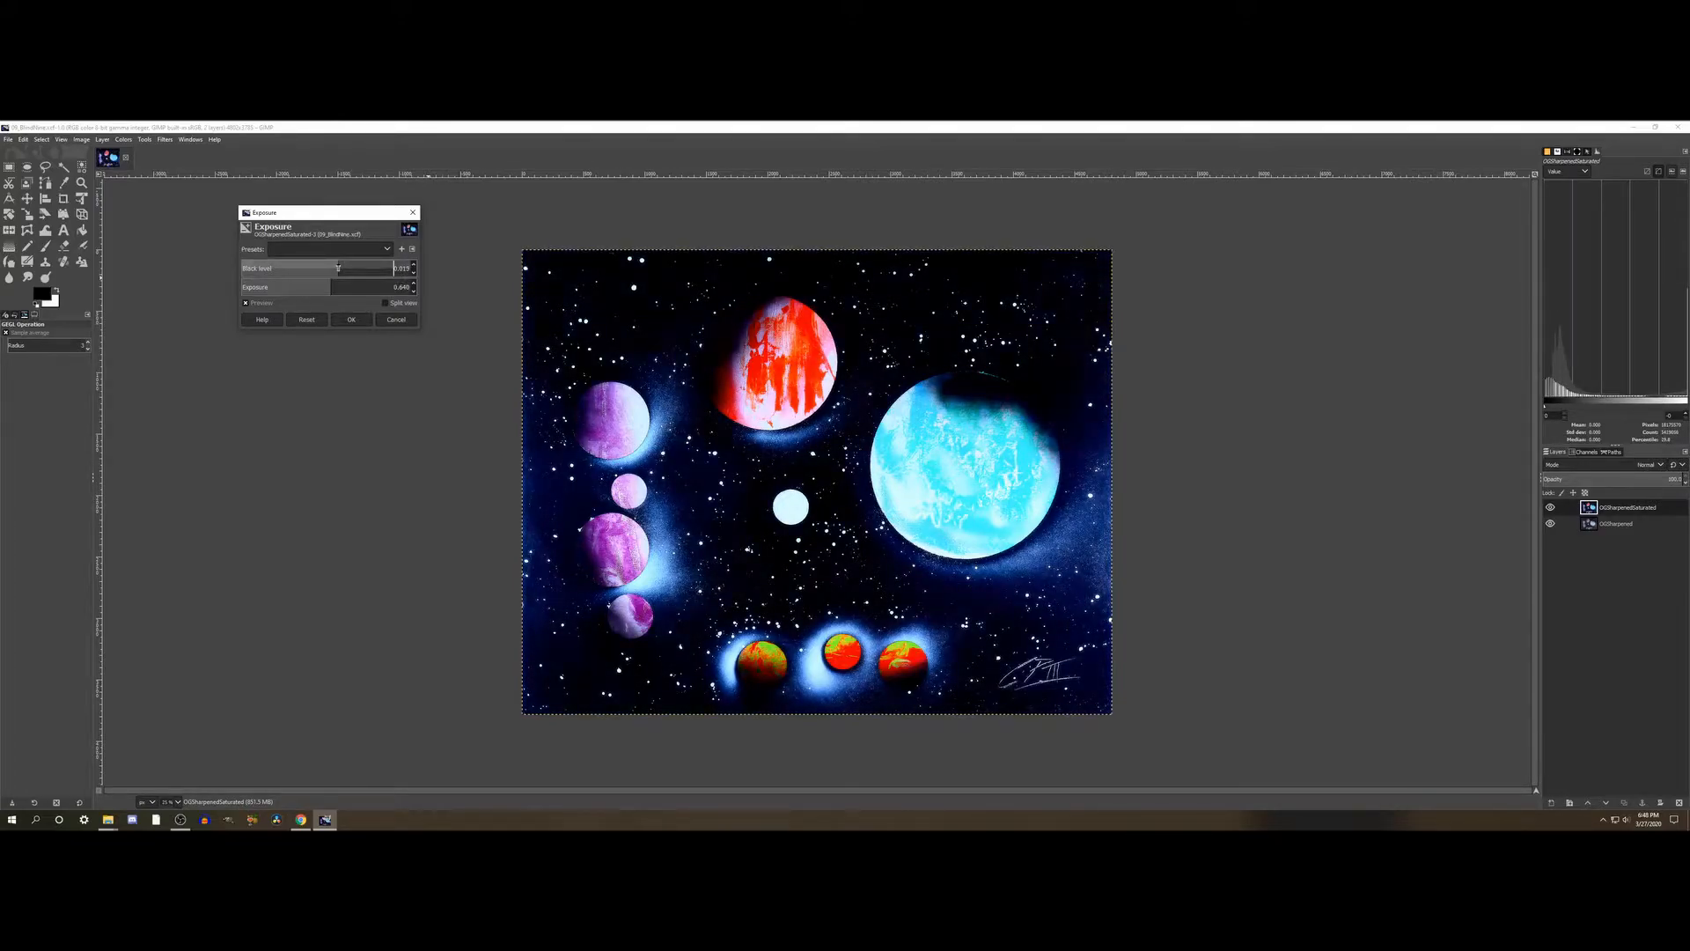
{"action": "left_click", "coordinate": [331, 267]}
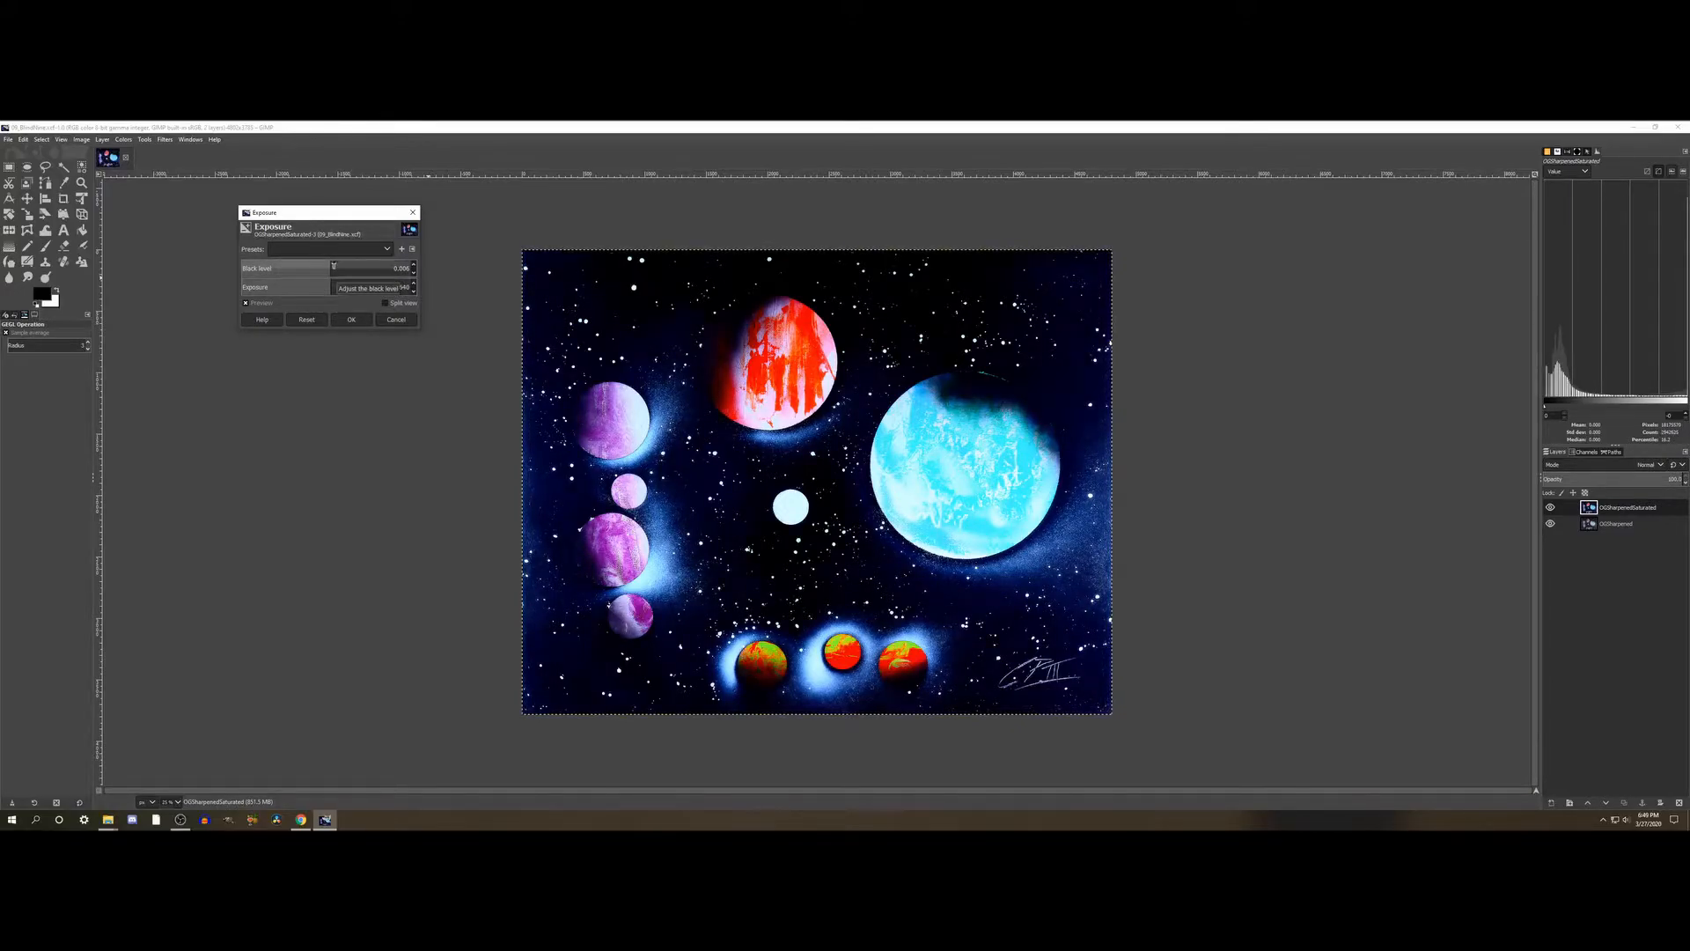
{"action": "left_click", "coordinate": [336, 271]}
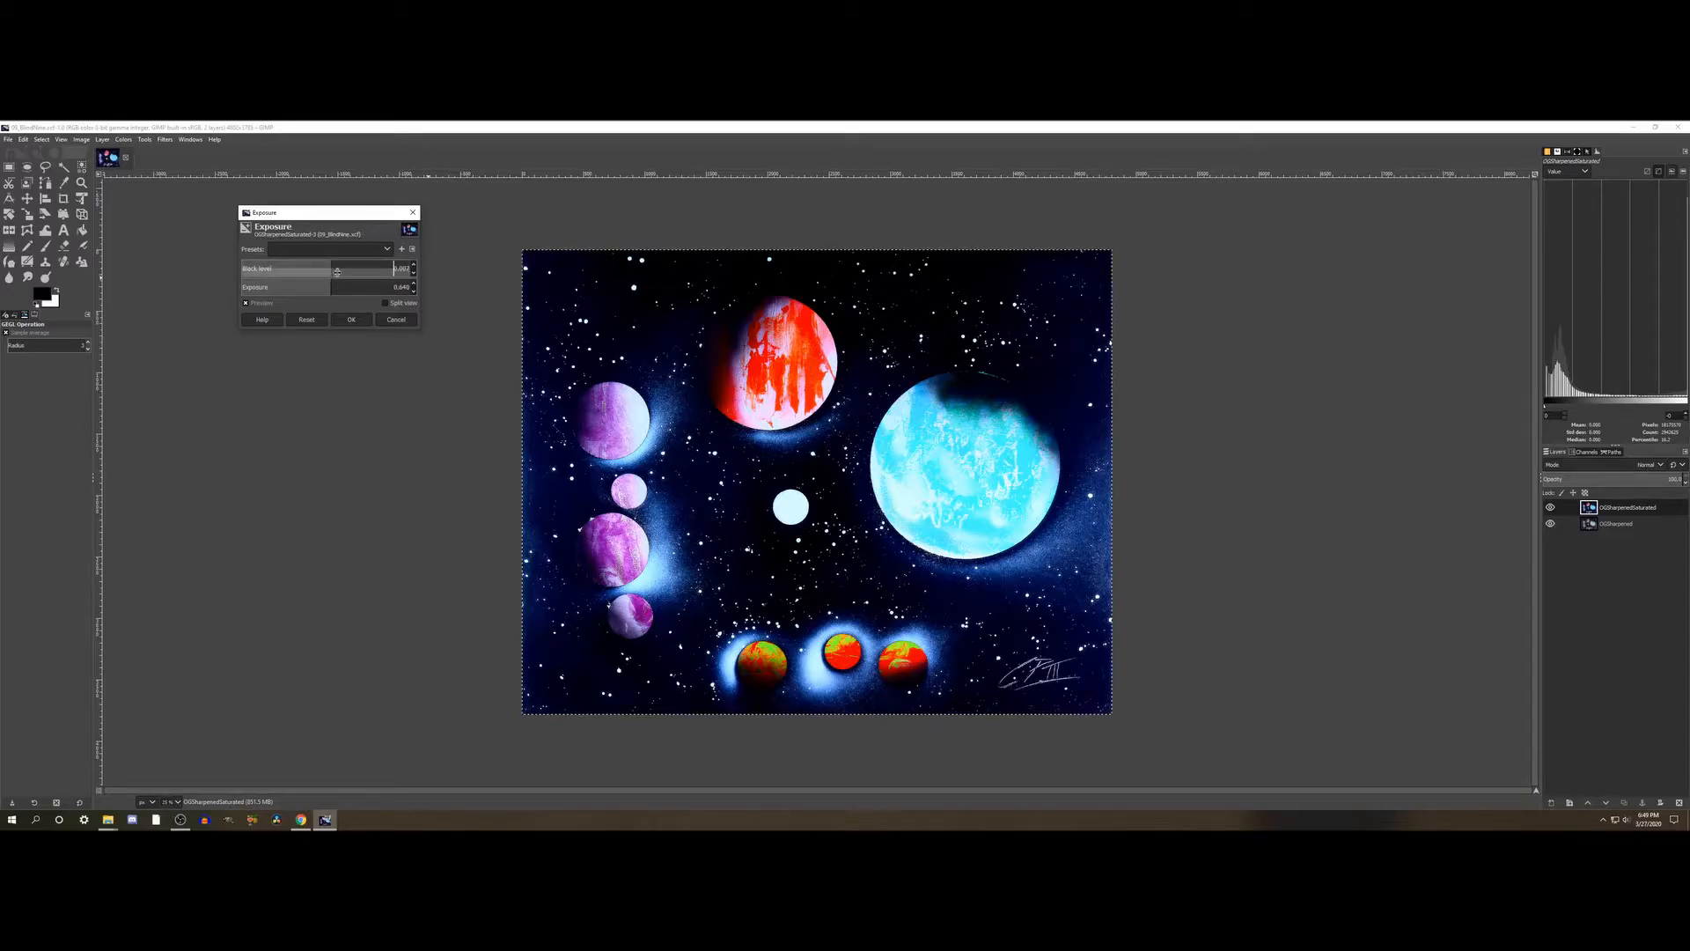
- Try a stronger Exposure of about 1.1 and bring it back to about 0.65
{"action": "left_click", "coordinate": [332, 293]}
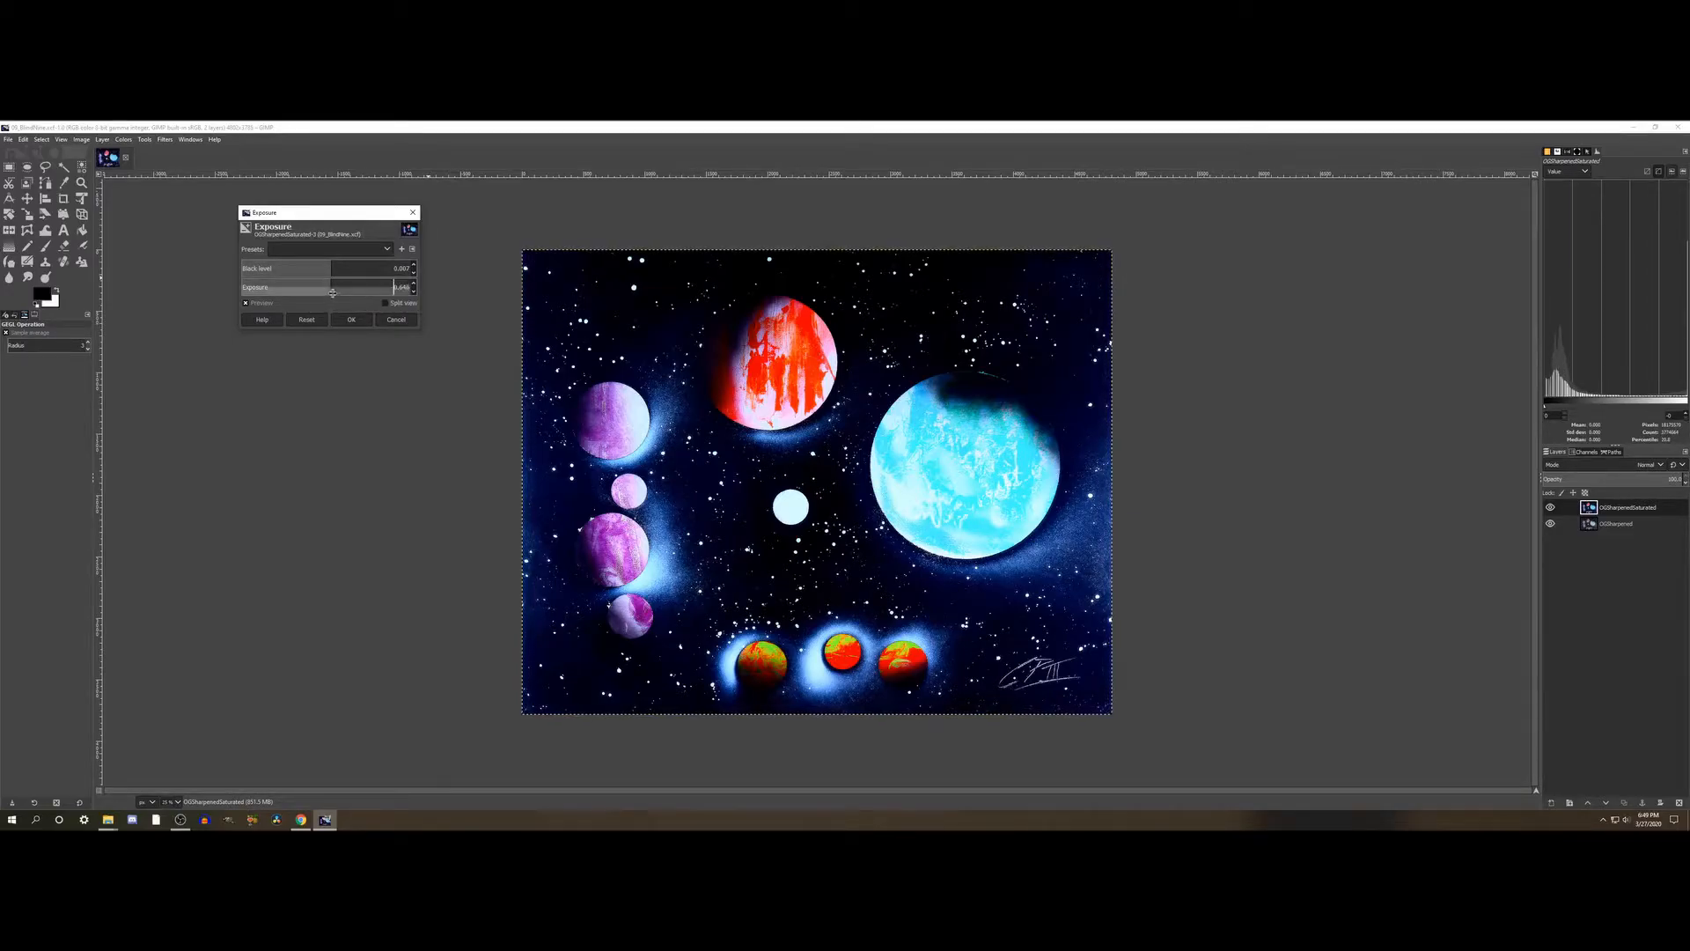
{"action": "left_click_drag", "start_coordinate": [359, 293], "coordinate": [366, 293]}
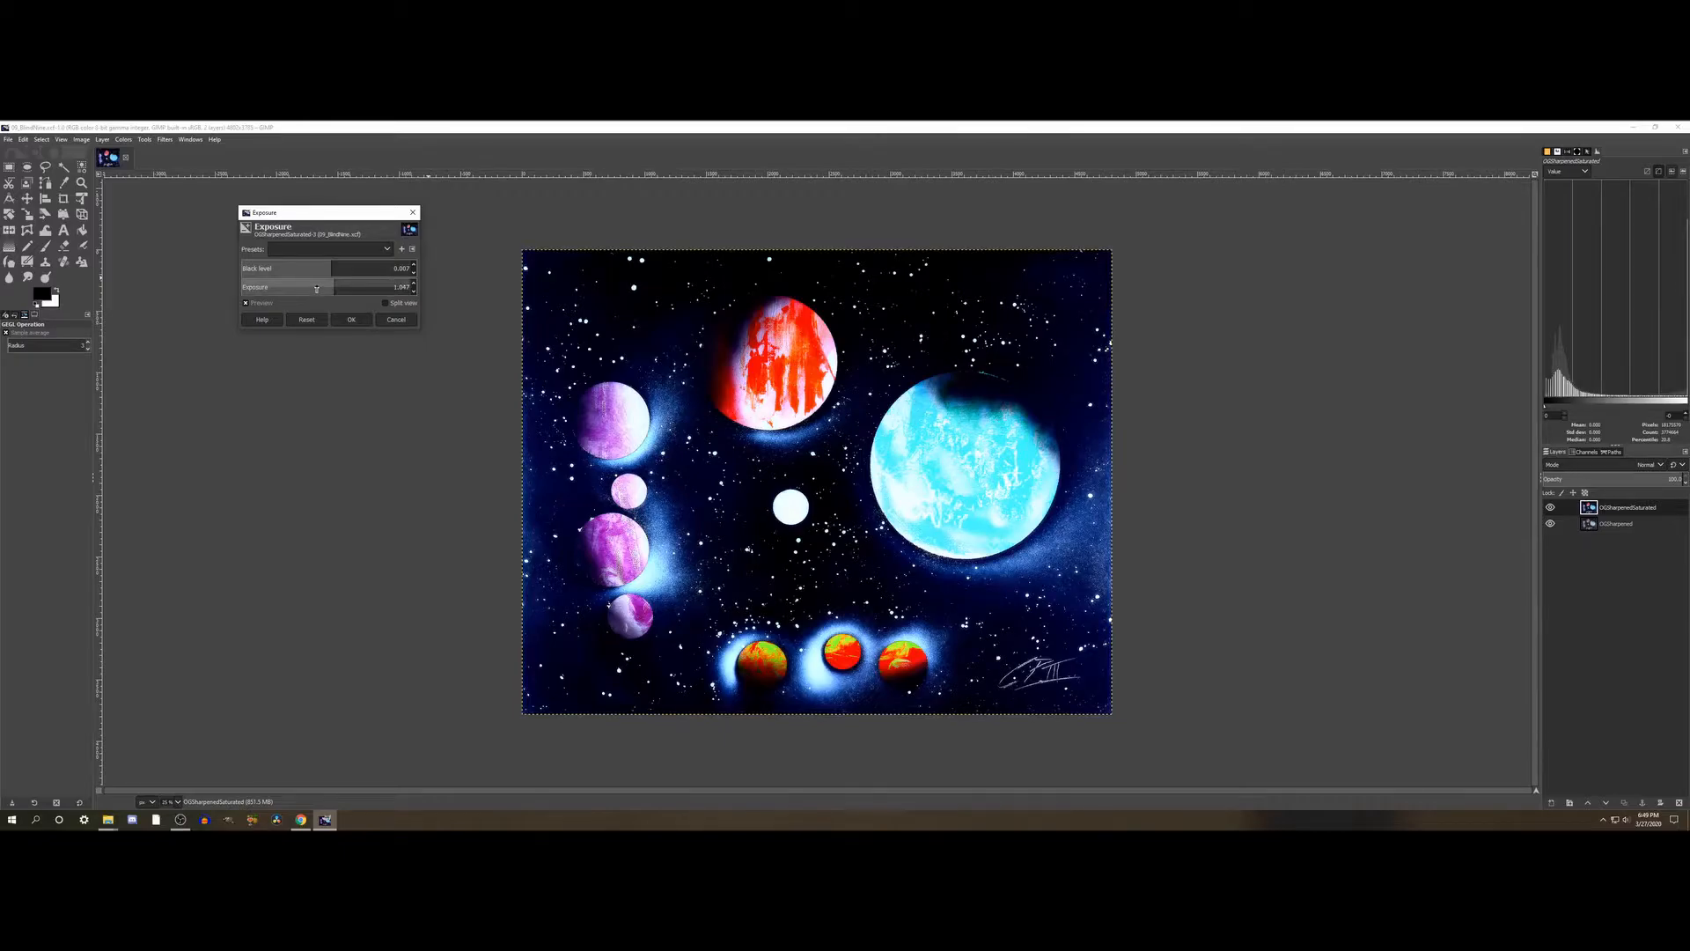
{"action": "left_click", "coordinate": [332, 287]}
- Compare the painting with and without the Exposure adjustment by toggling its preview, both as a whole and close up on the planets
{"action": "left_click", "coordinate": [254, 305]}
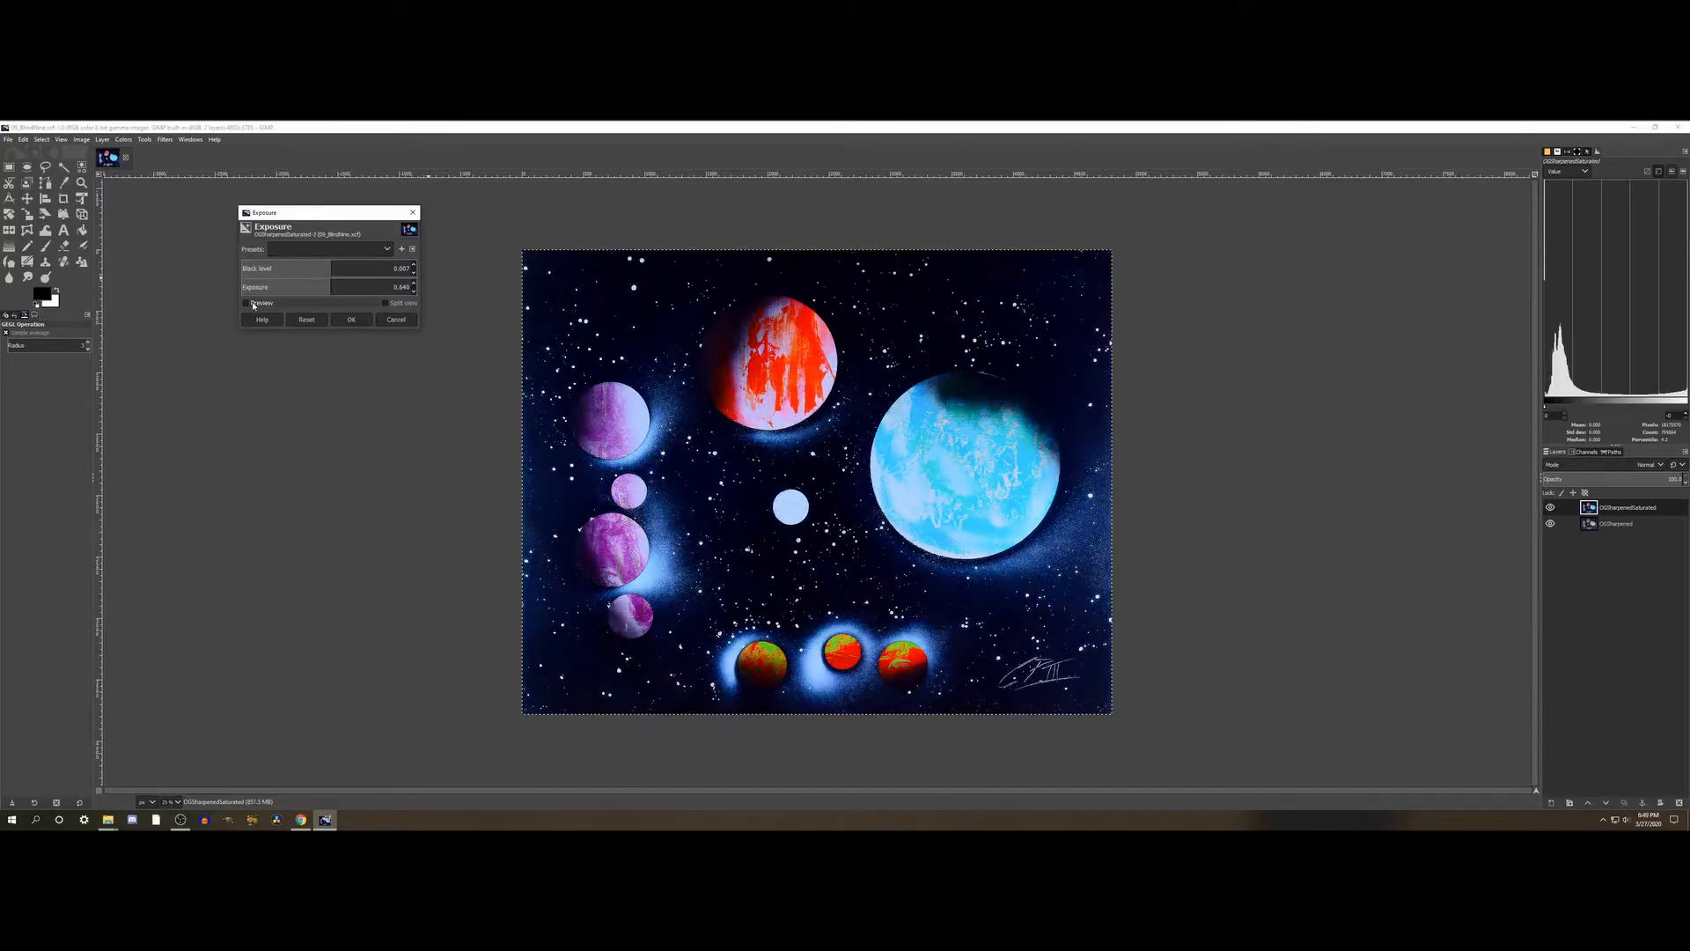
{"action": "left_click", "coordinate": [254, 304]}
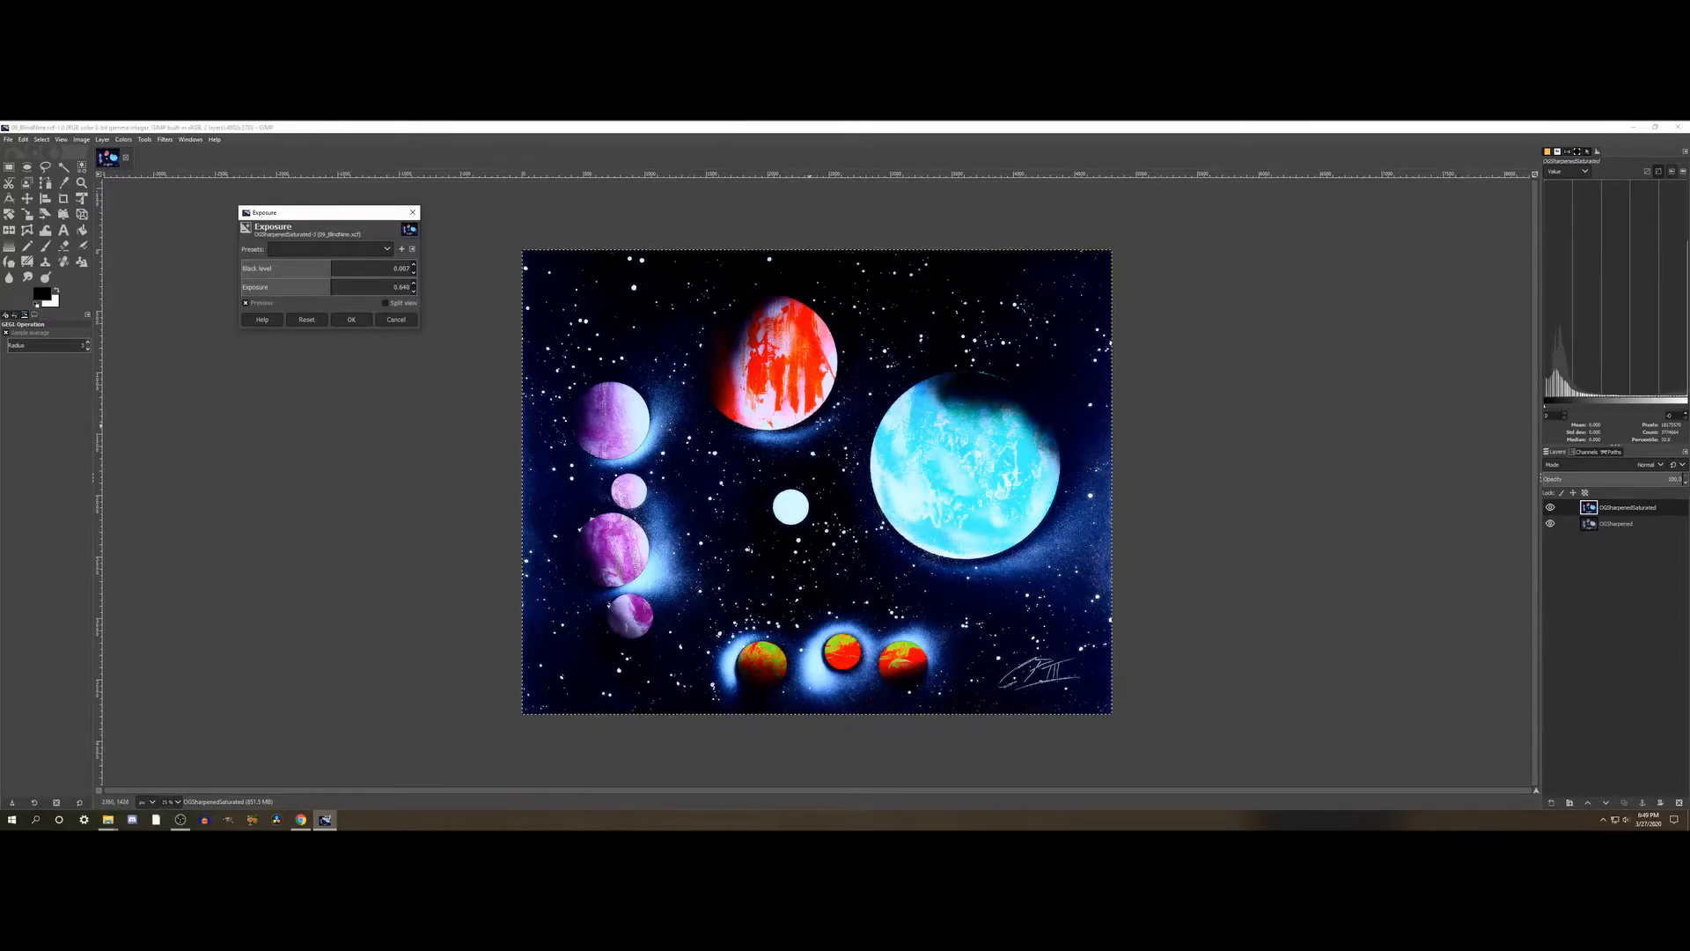
{"action": "scroll", "coordinate": [818, 423], "scroll_direction": "up", "scroll_amount": 3}
{"action": "left_click", "coordinate": [265, 306]}
{"action": "left_click", "coordinate": [265, 305]}
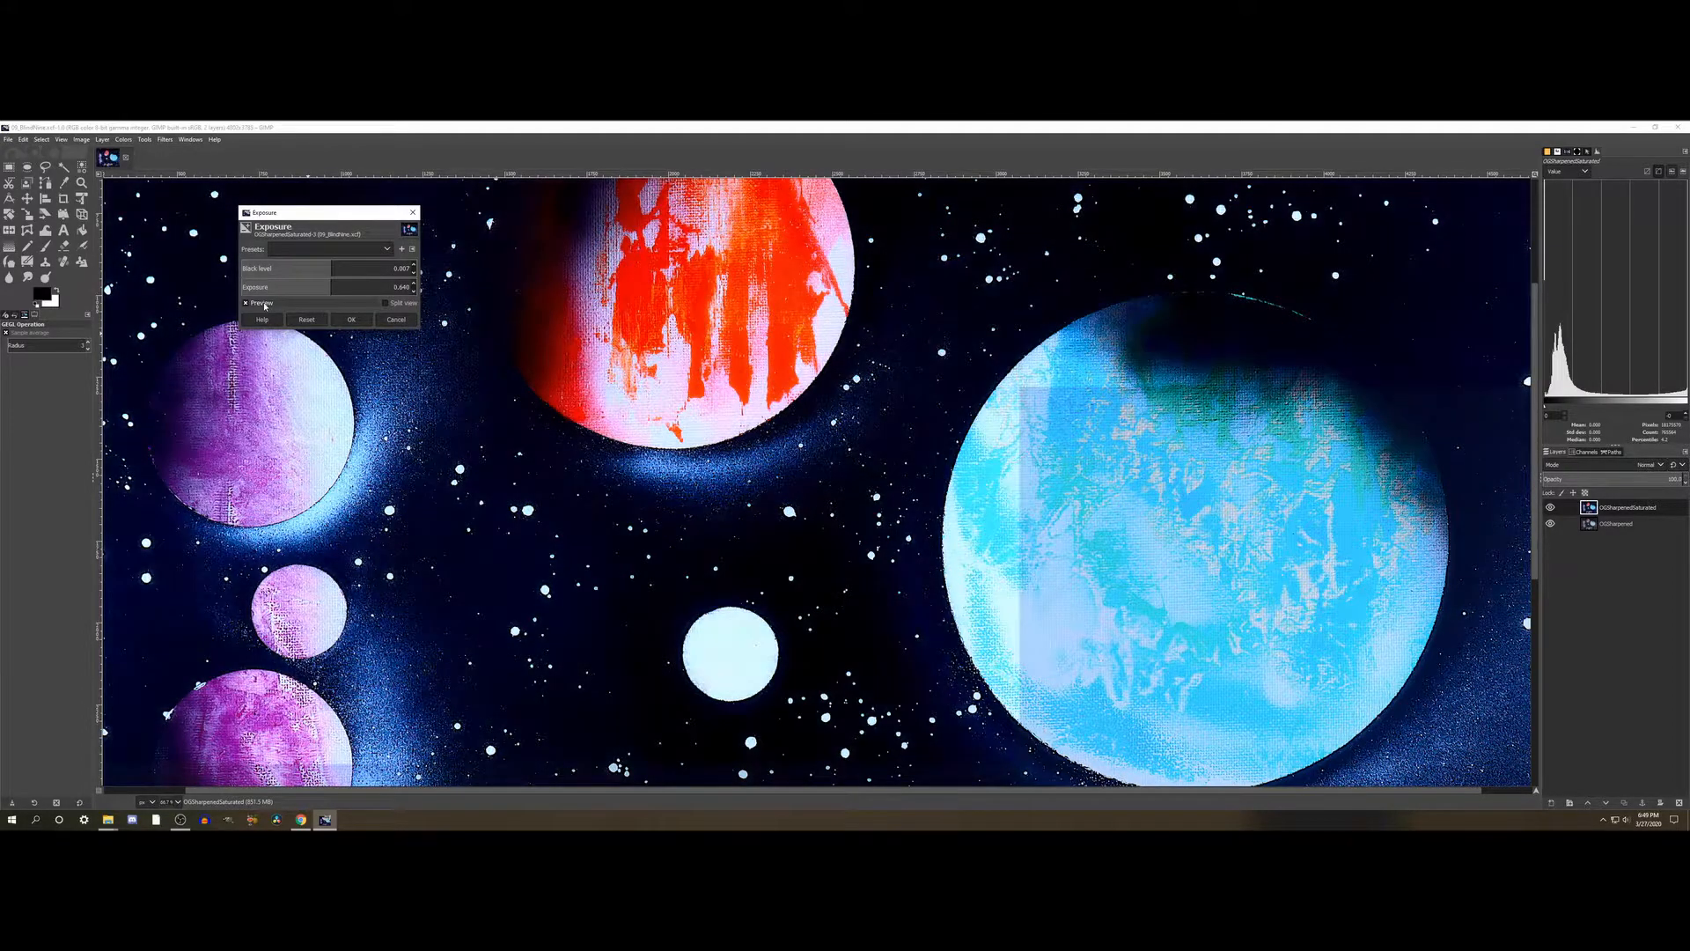
{"action": "left_click", "coordinate": [265, 305]}
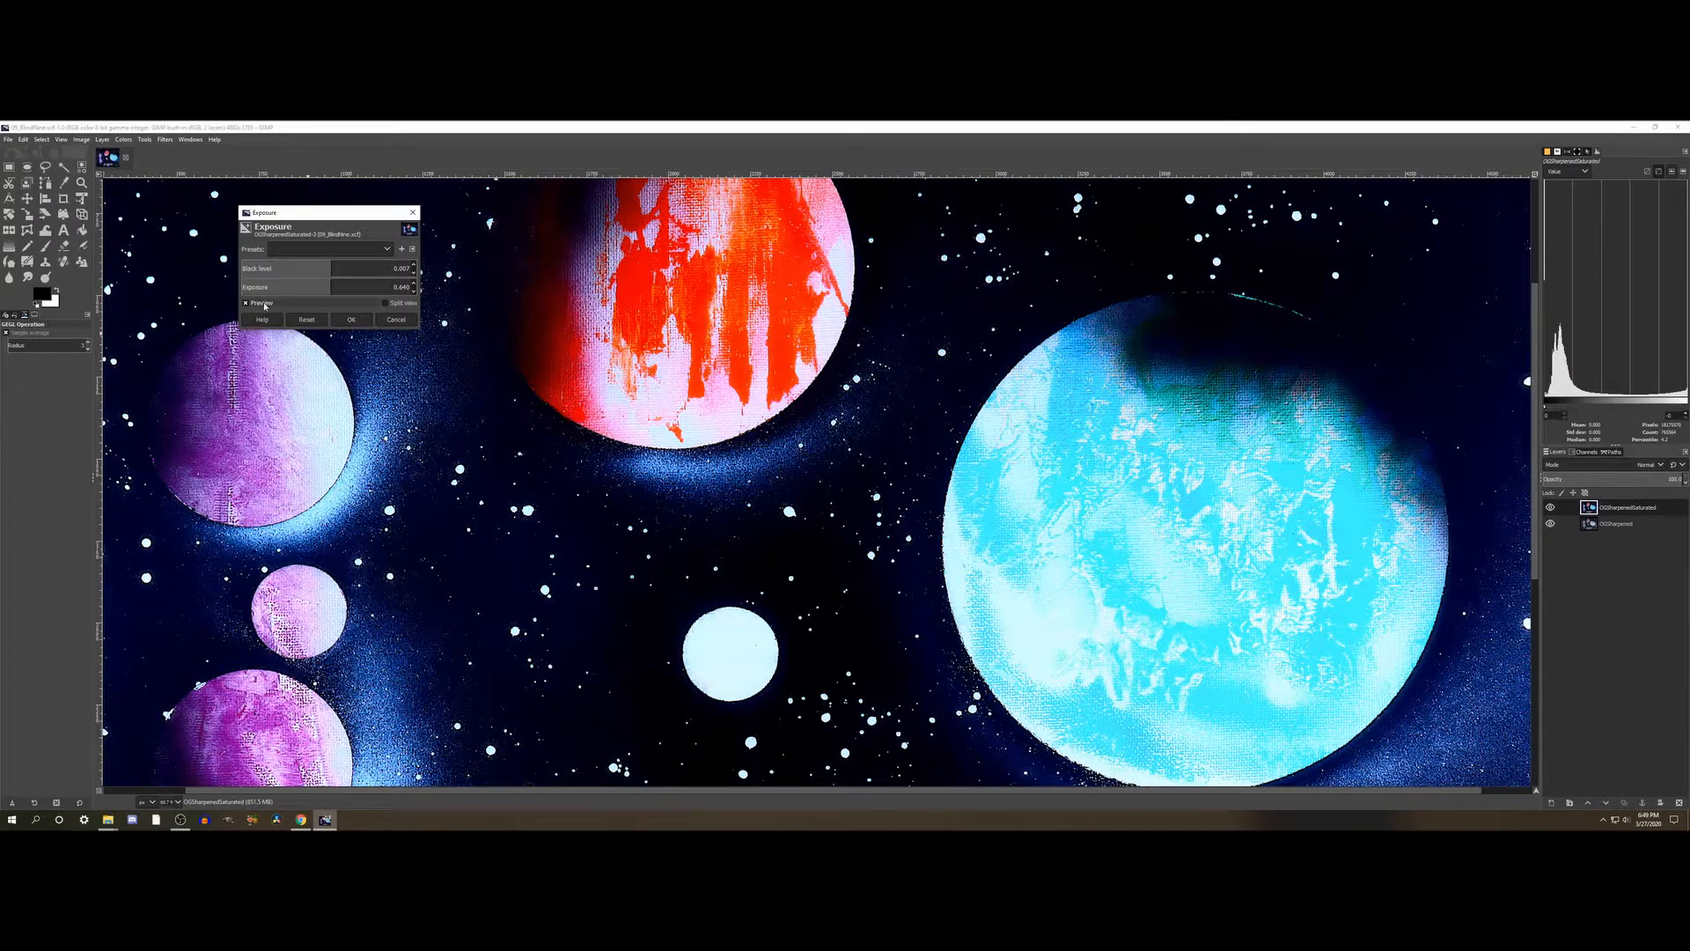
{"action": "left_click", "coordinate": [265, 306]}
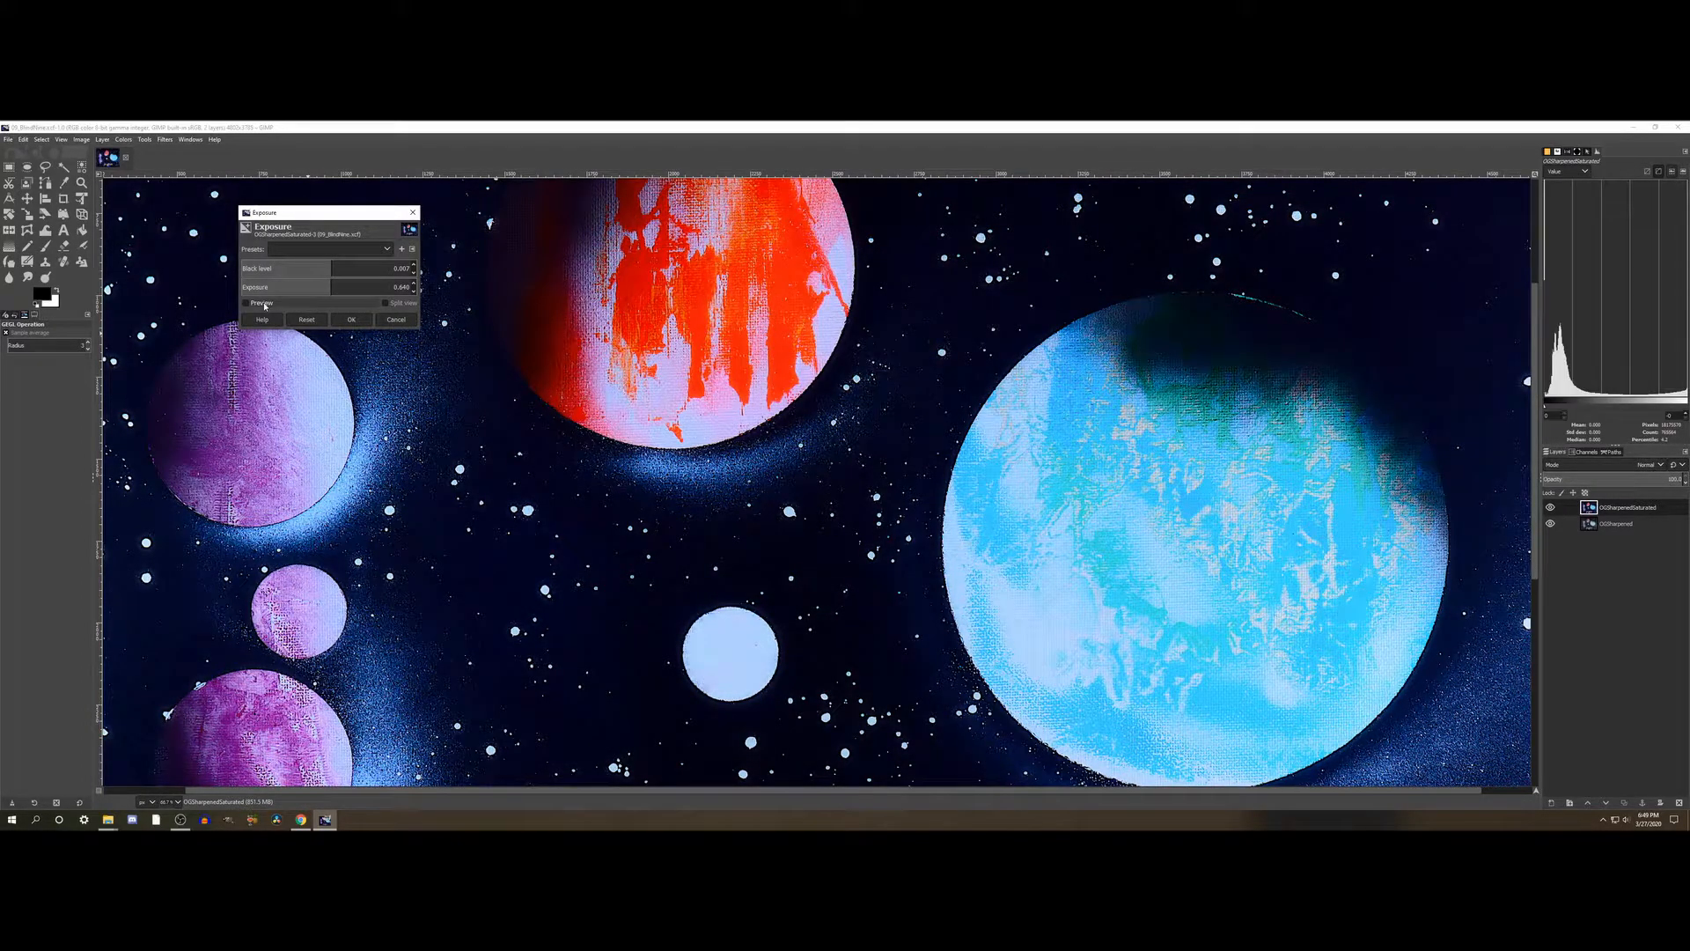
{"action": "left_click", "coordinate": [265, 305]}
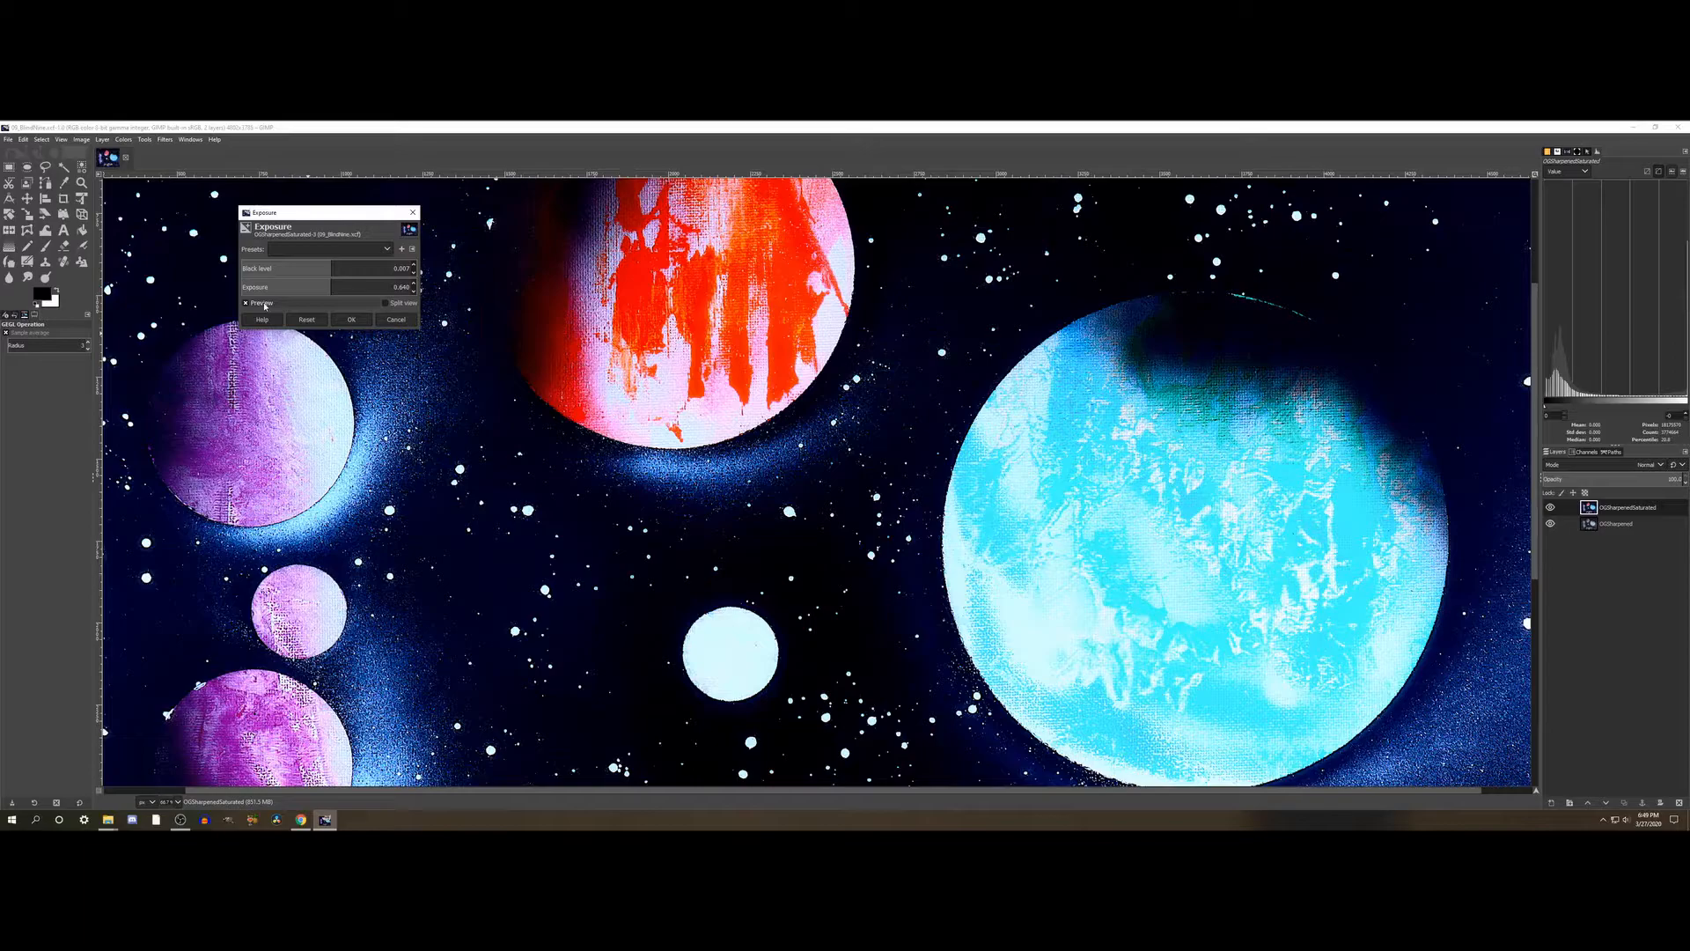
{"action": "left_click", "coordinate": [265, 305]}
{"action": "left_click", "coordinate": [252, 304]}
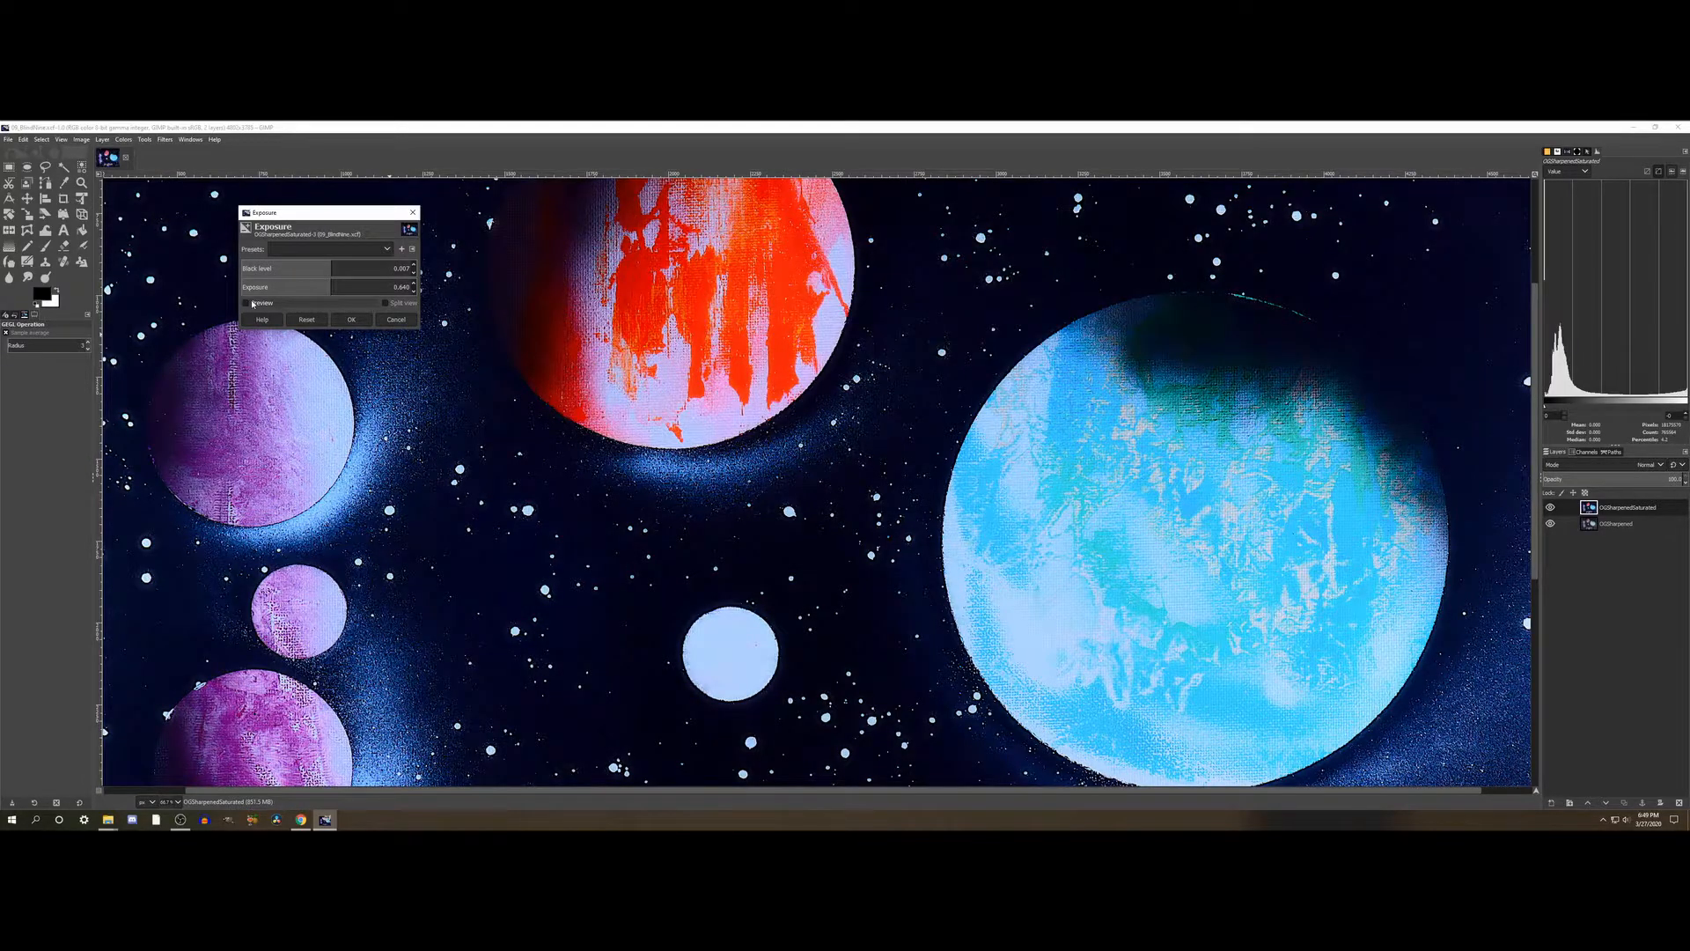
{"action": "left_click", "coordinate": [253, 304]}
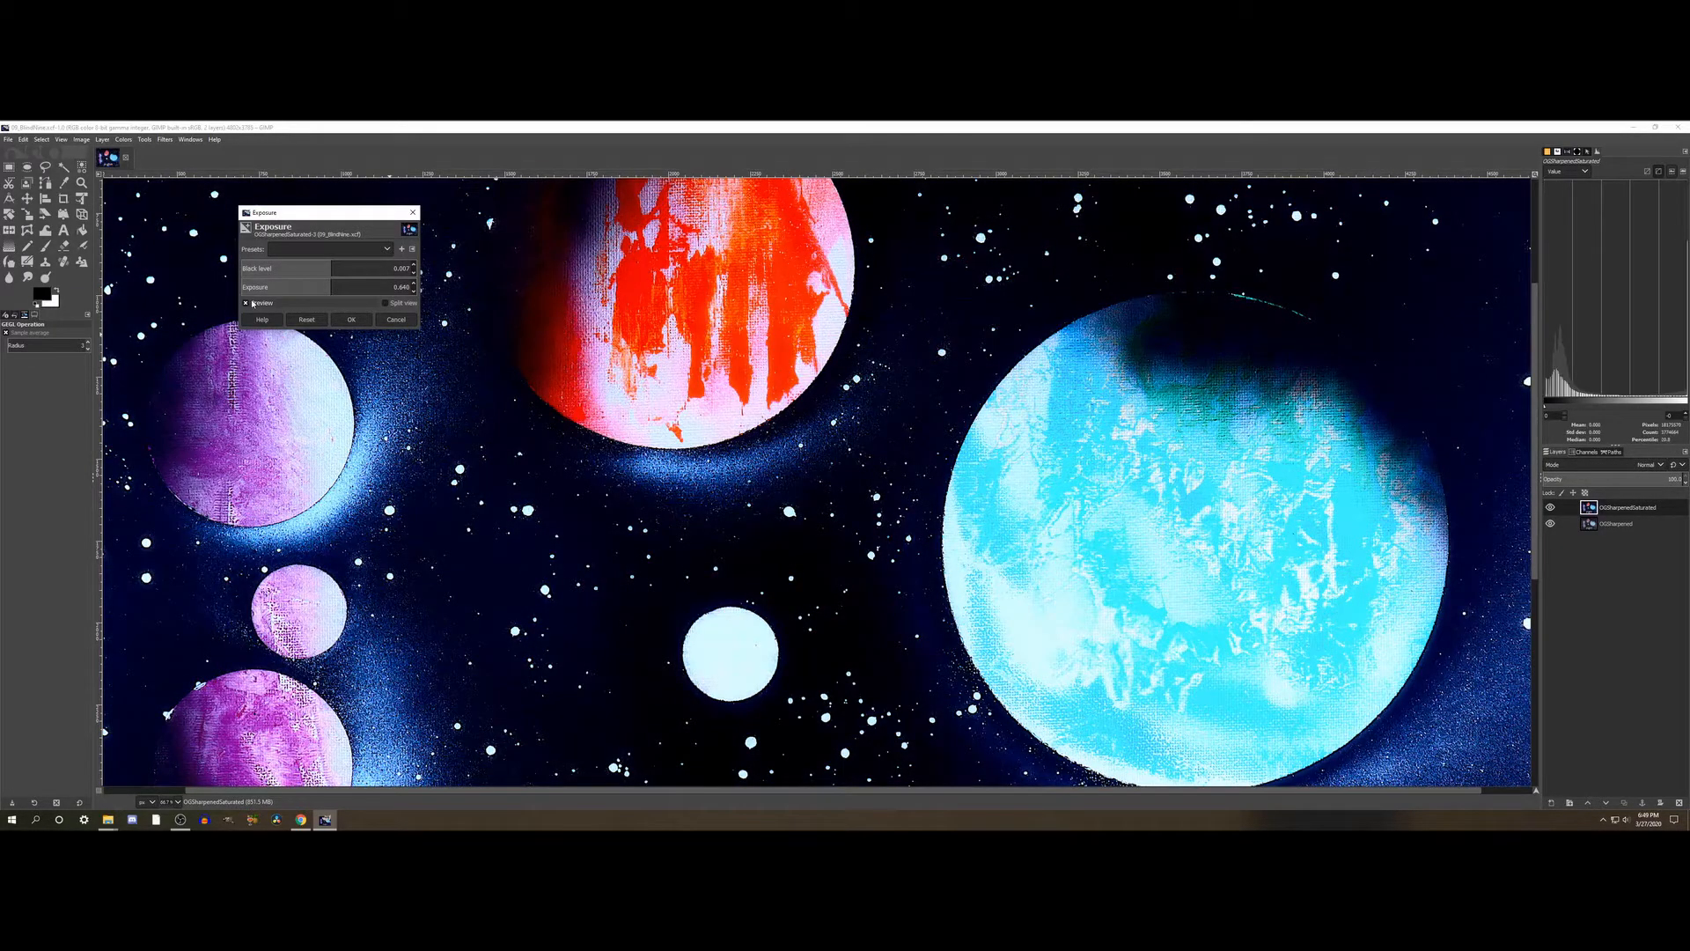
{"action": "left_click", "coordinate": [251, 304]}
{"action": "left_click", "coordinate": [250, 304]}
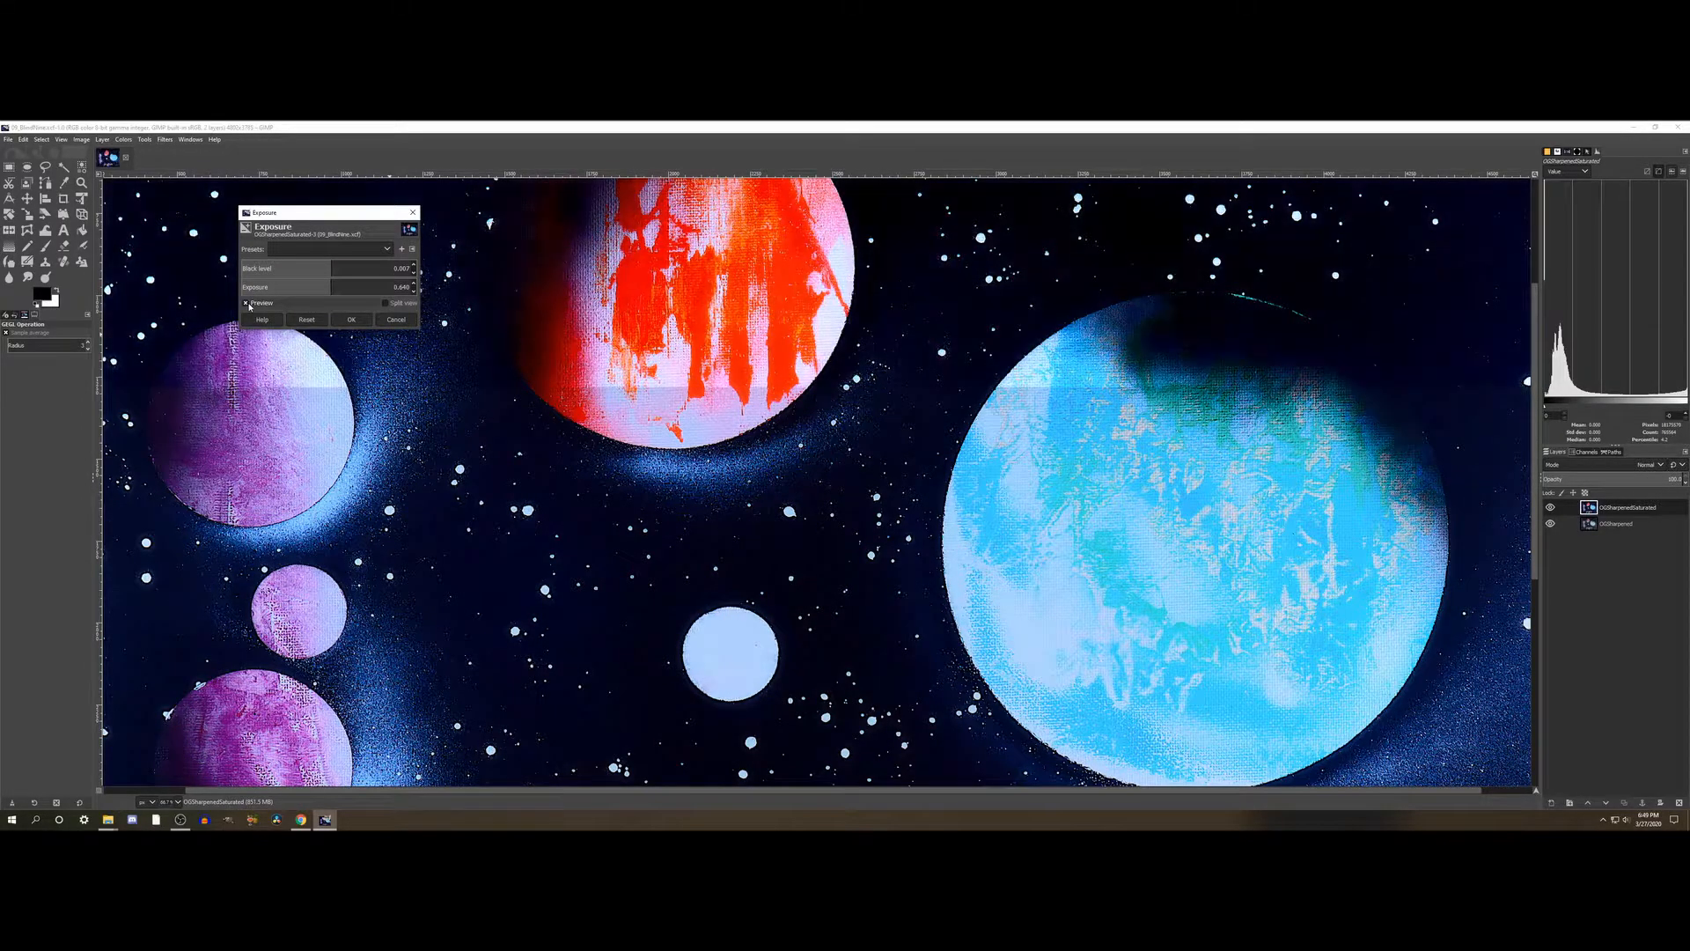
{"action": "left_click", "coordinate": [249, 305]}
- Reset the Exposure adjustment, then set the Black level to about 0.002 and the Exposure to about 0.174
{"action": "left_click", "coordinate": [307, 319]}
{"action": "left_click", "coordinate": [331, 268]}
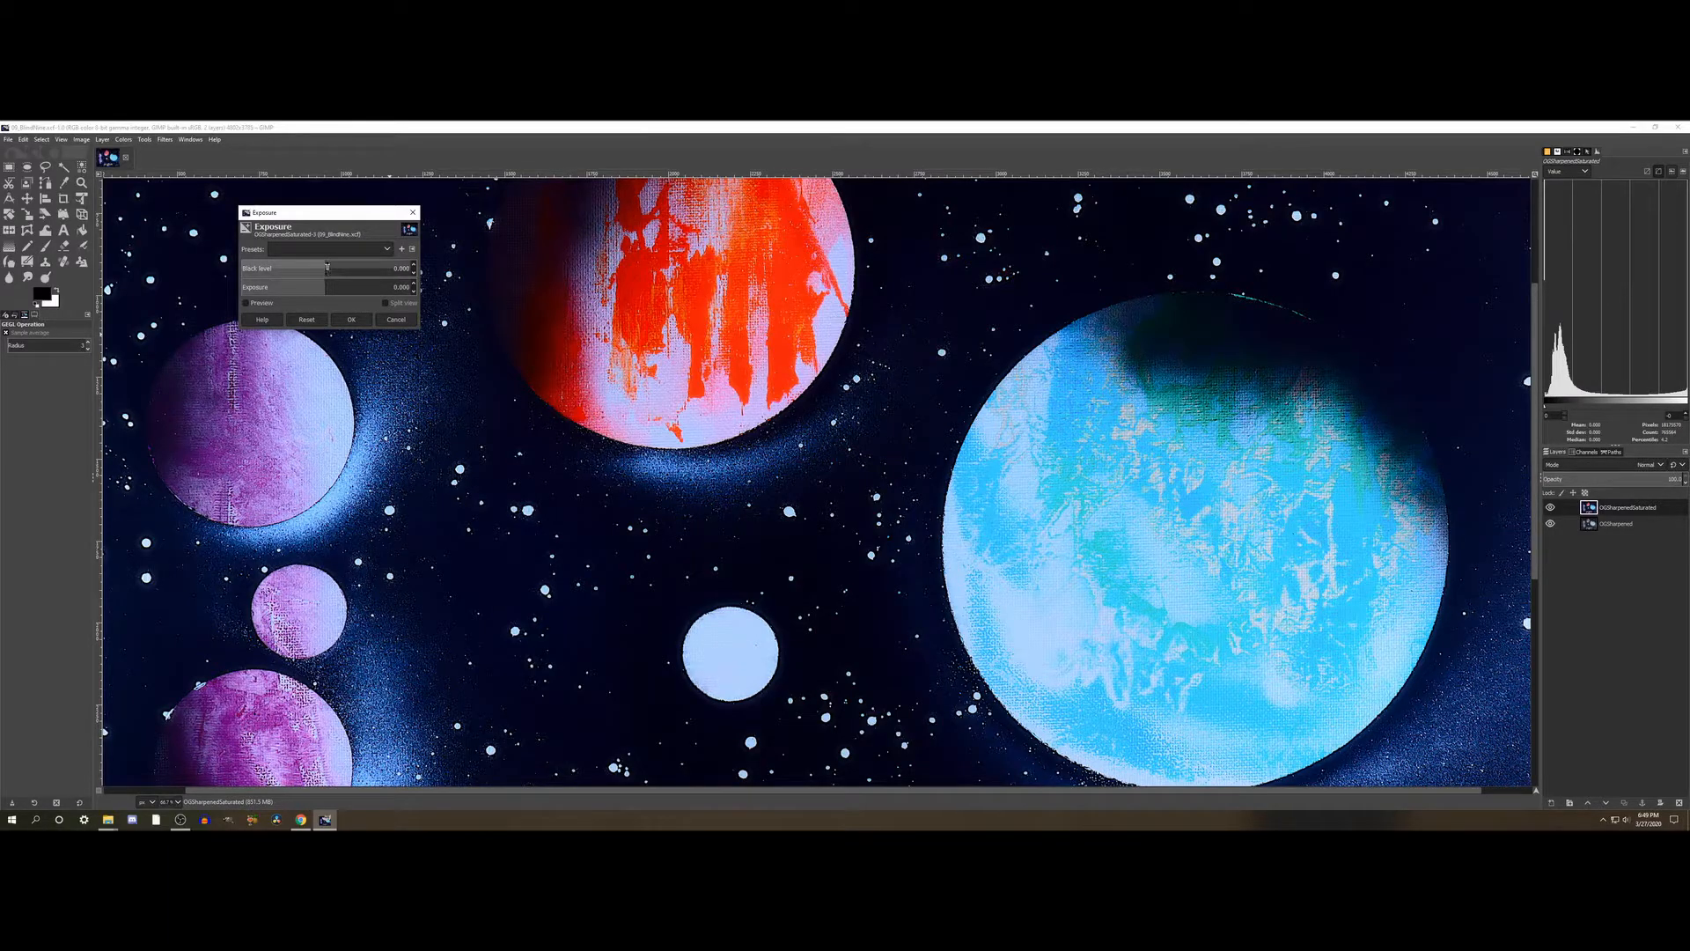
{"action": "left_click", "coordinate": [327, 285]}
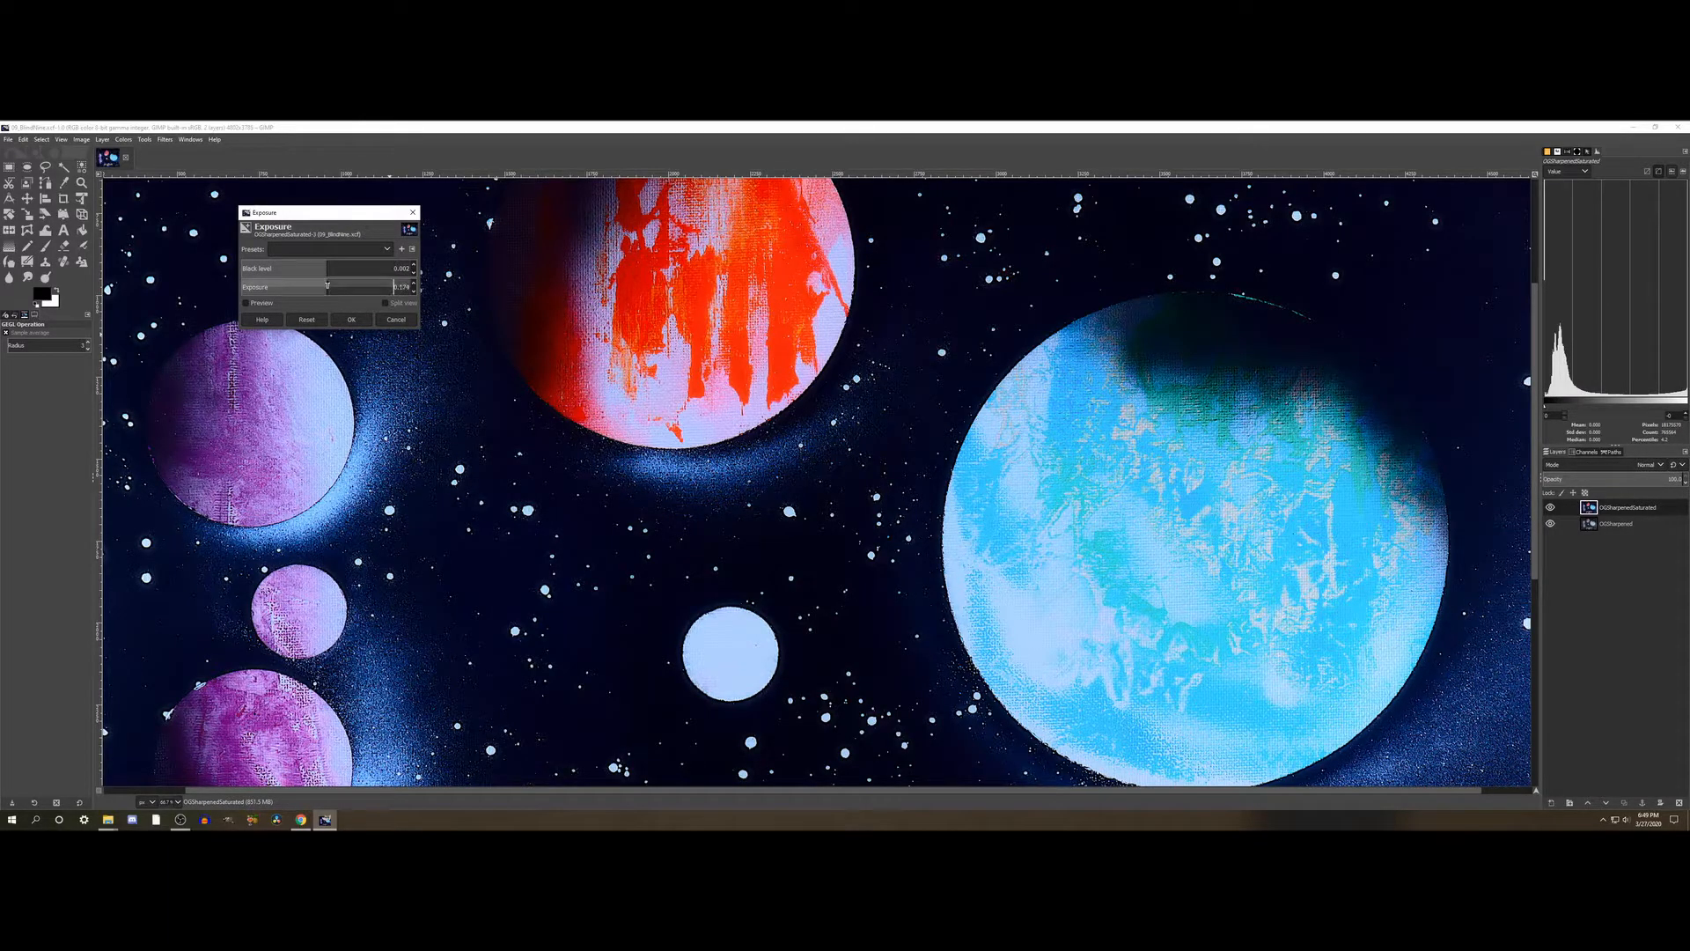
- Toggle the preview to compare the planets with and without the subtler Exposure settings
{"action": "left_click", "coordinate": [260, 305]}
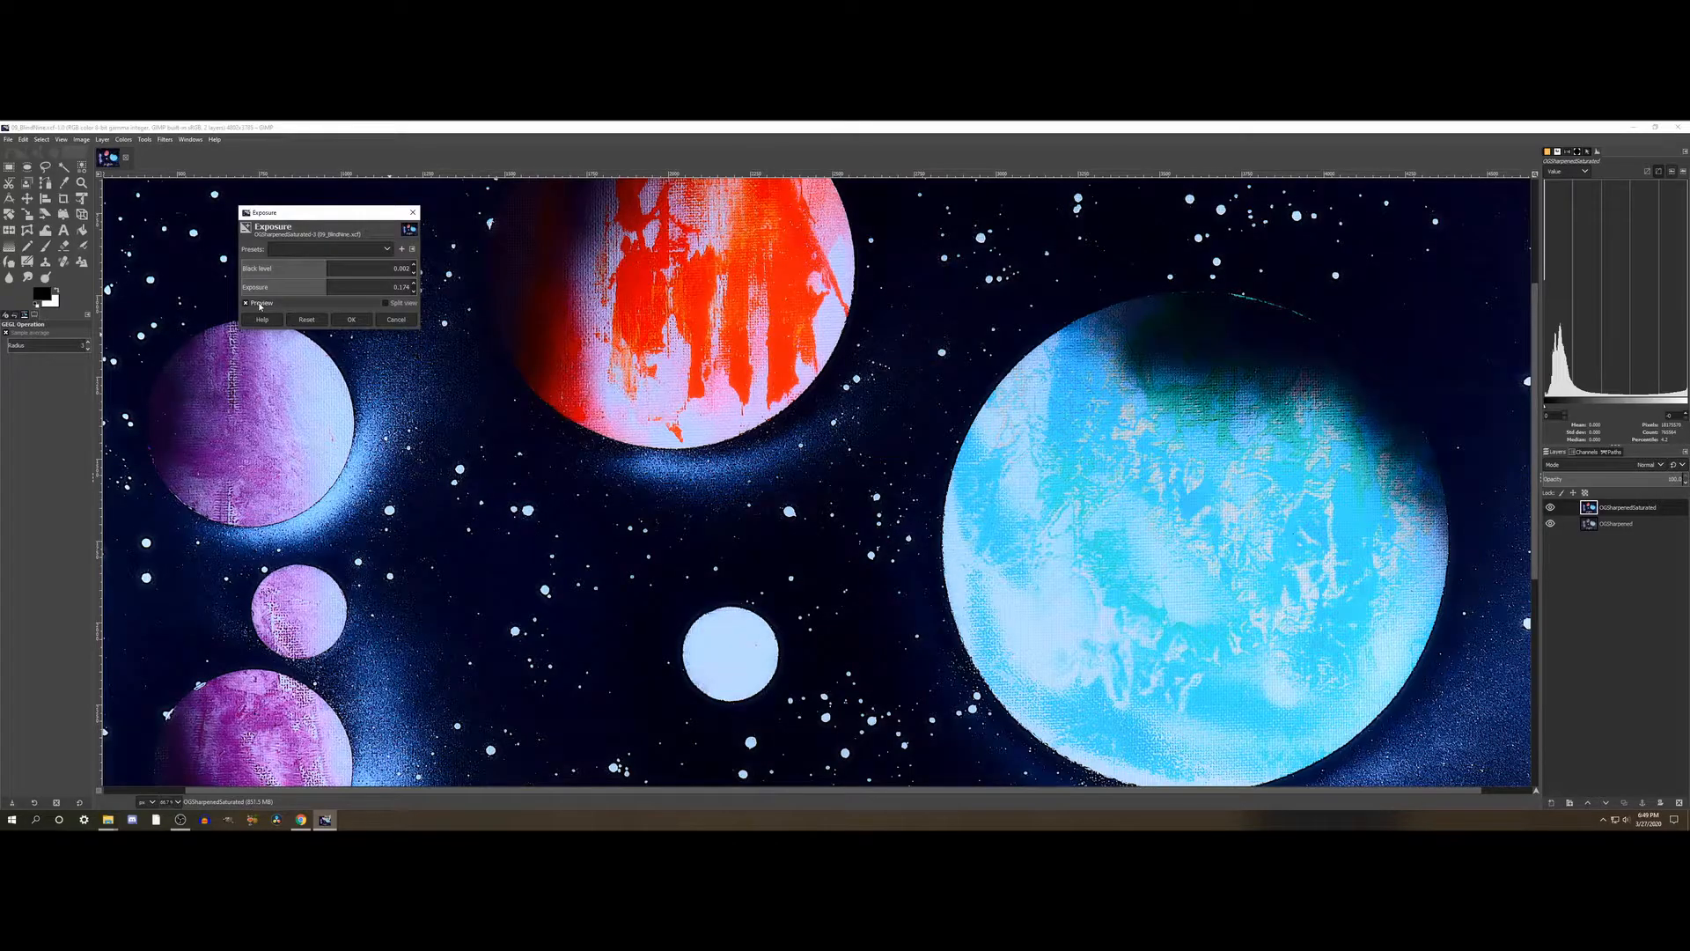
{"action": "left_click", "coordinate": [246, 303]}
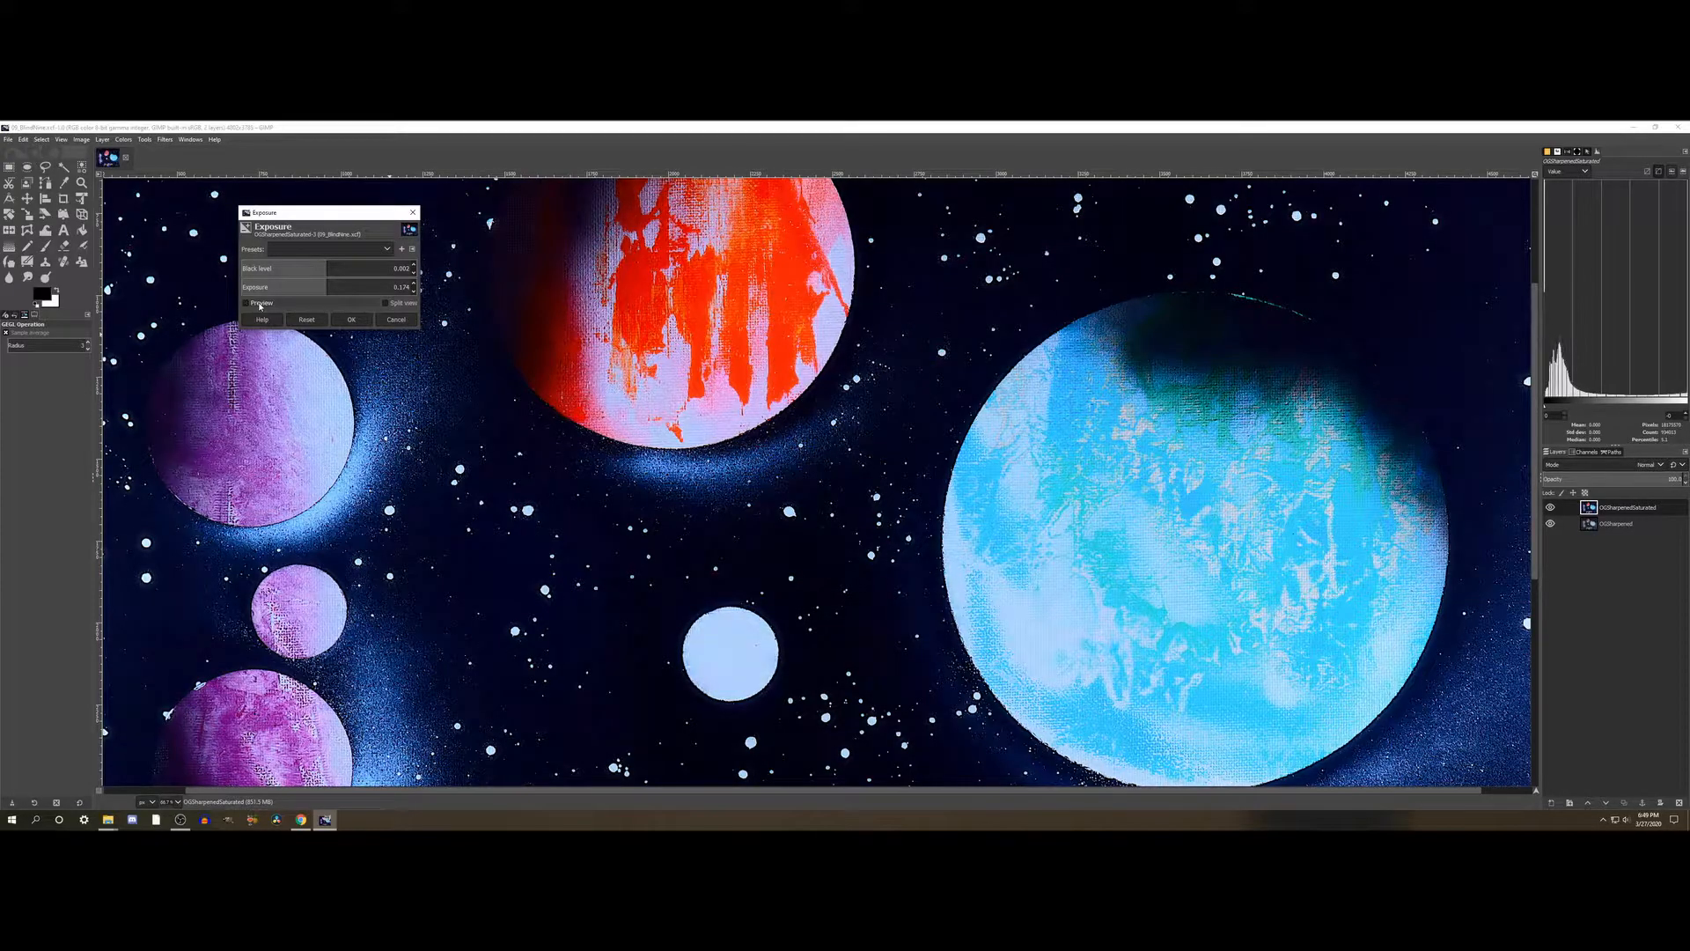
{"action": "left_click", "coordinate": [261, 306]}
{"action": "left_click", "coordinate": [261, 306]}
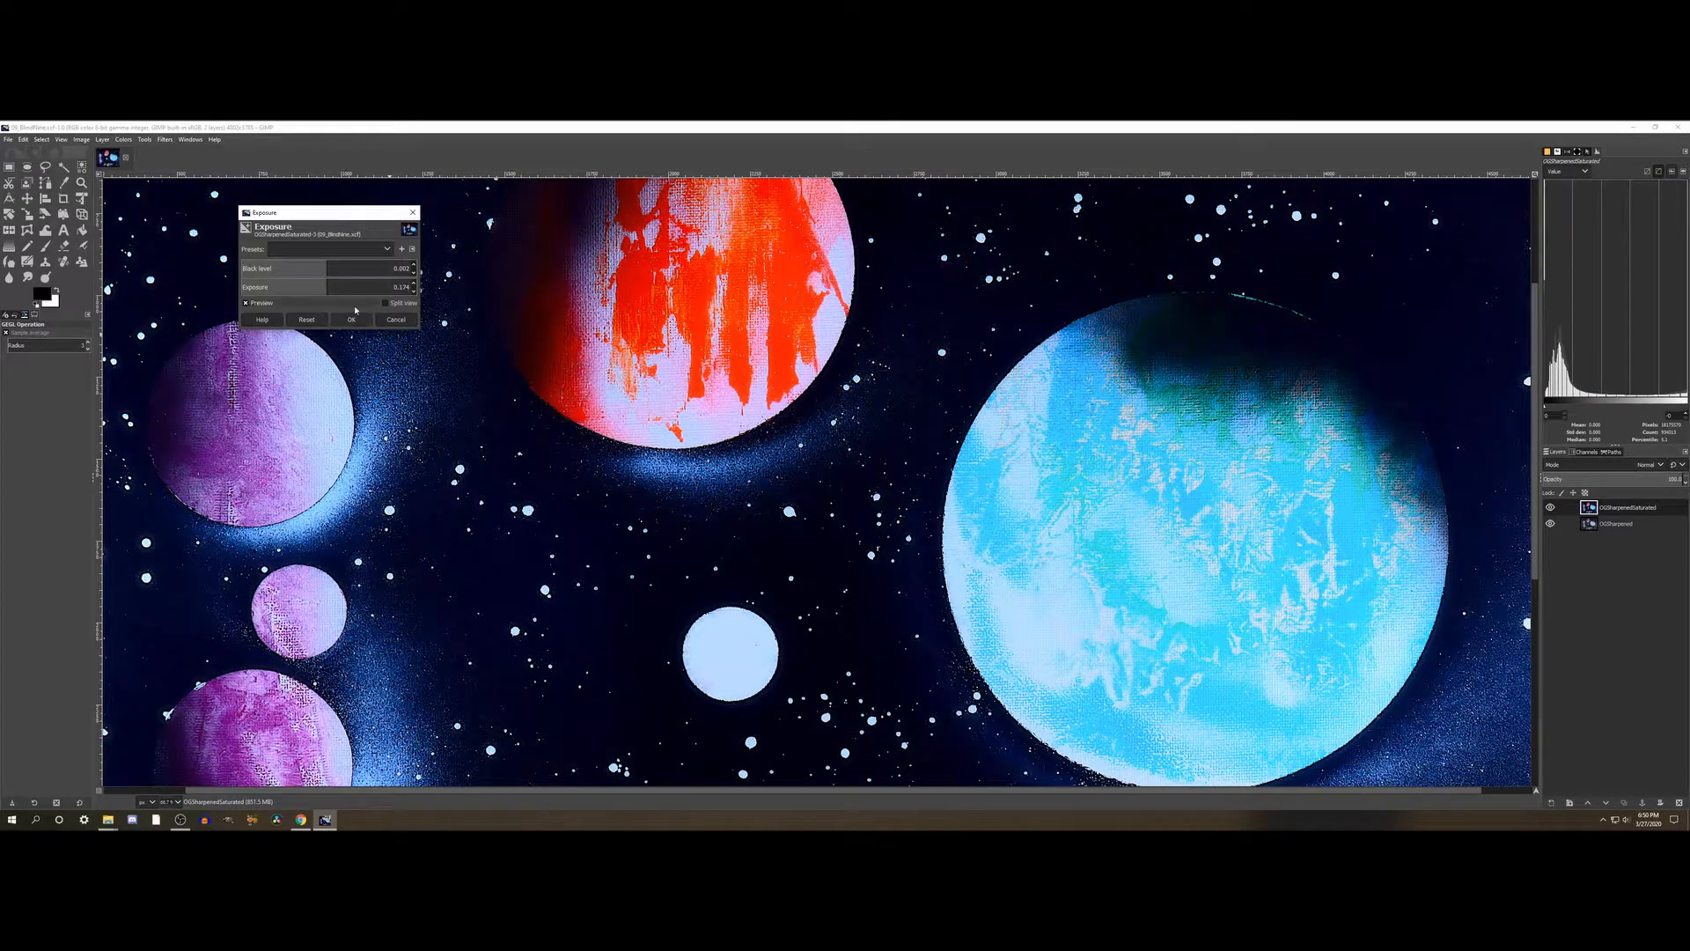
- Raise the Exposure adjustment's Black level to about 0.004 and compare the planets with and without it
{"action": "left_click", "coordinate": [329, 266]}
{"action": "left_click", "coordinate": [253, 304]}
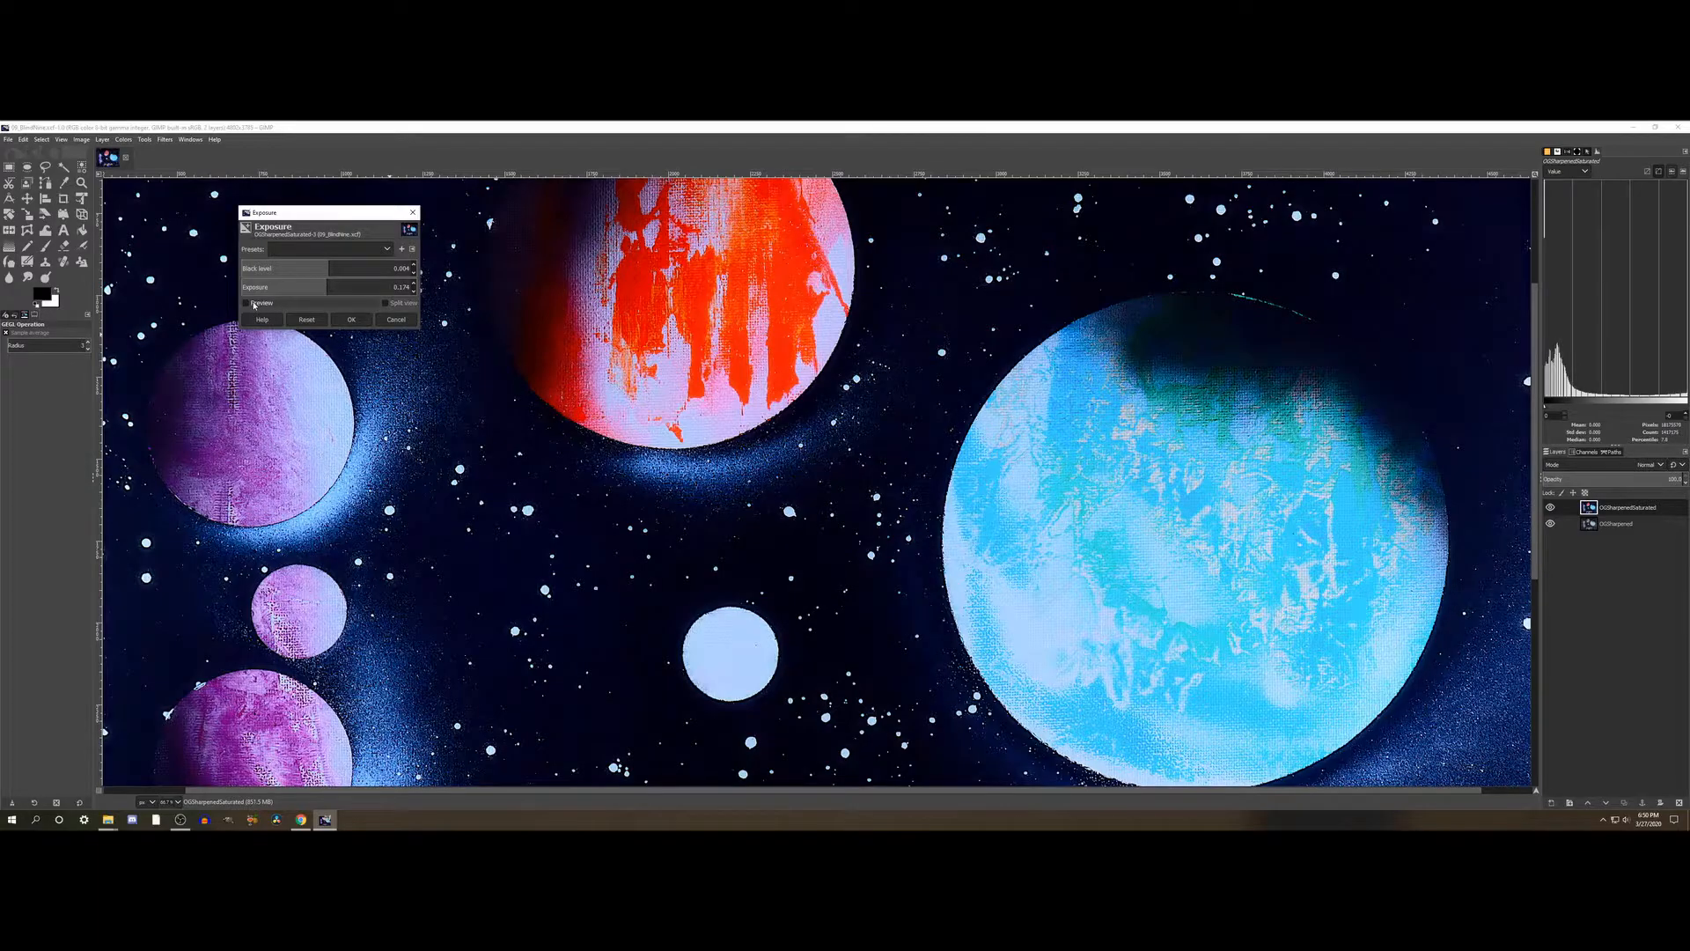
{"action": "left_click", "coordinate": [253, 304]}
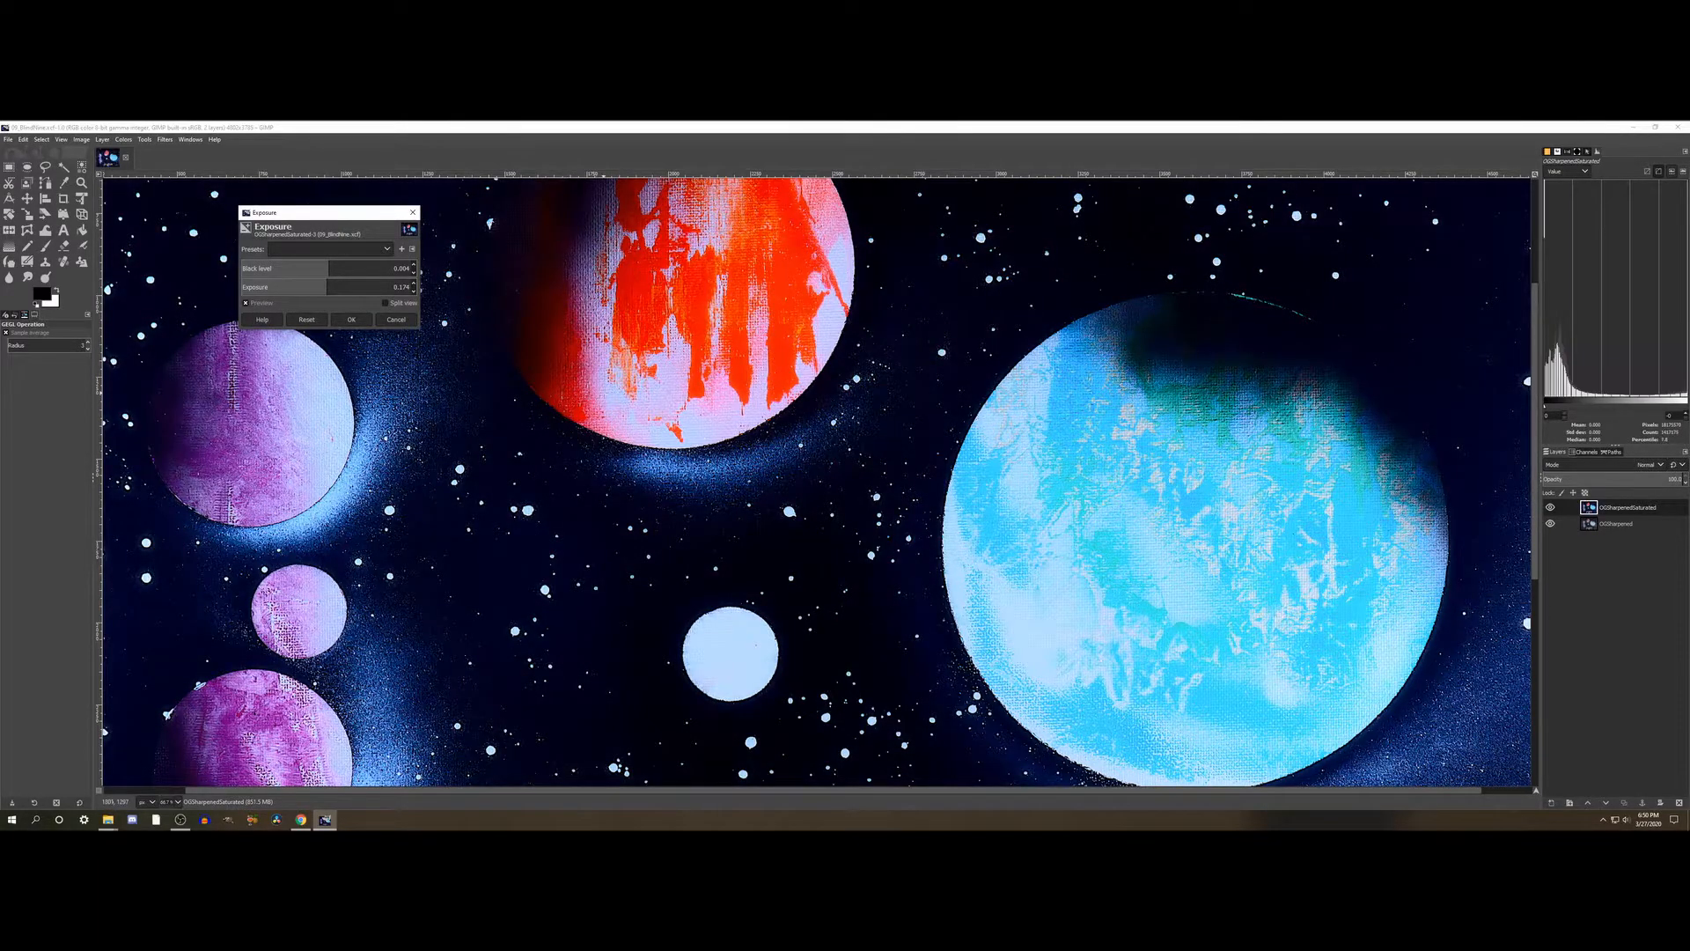
- Compare the whole painting with and without the Exposure adjustment, then apply the adjustment
{"action": "scroll", "coordinate": [600, 395], "scroll_direction": "down", "scroll_amount": 5}
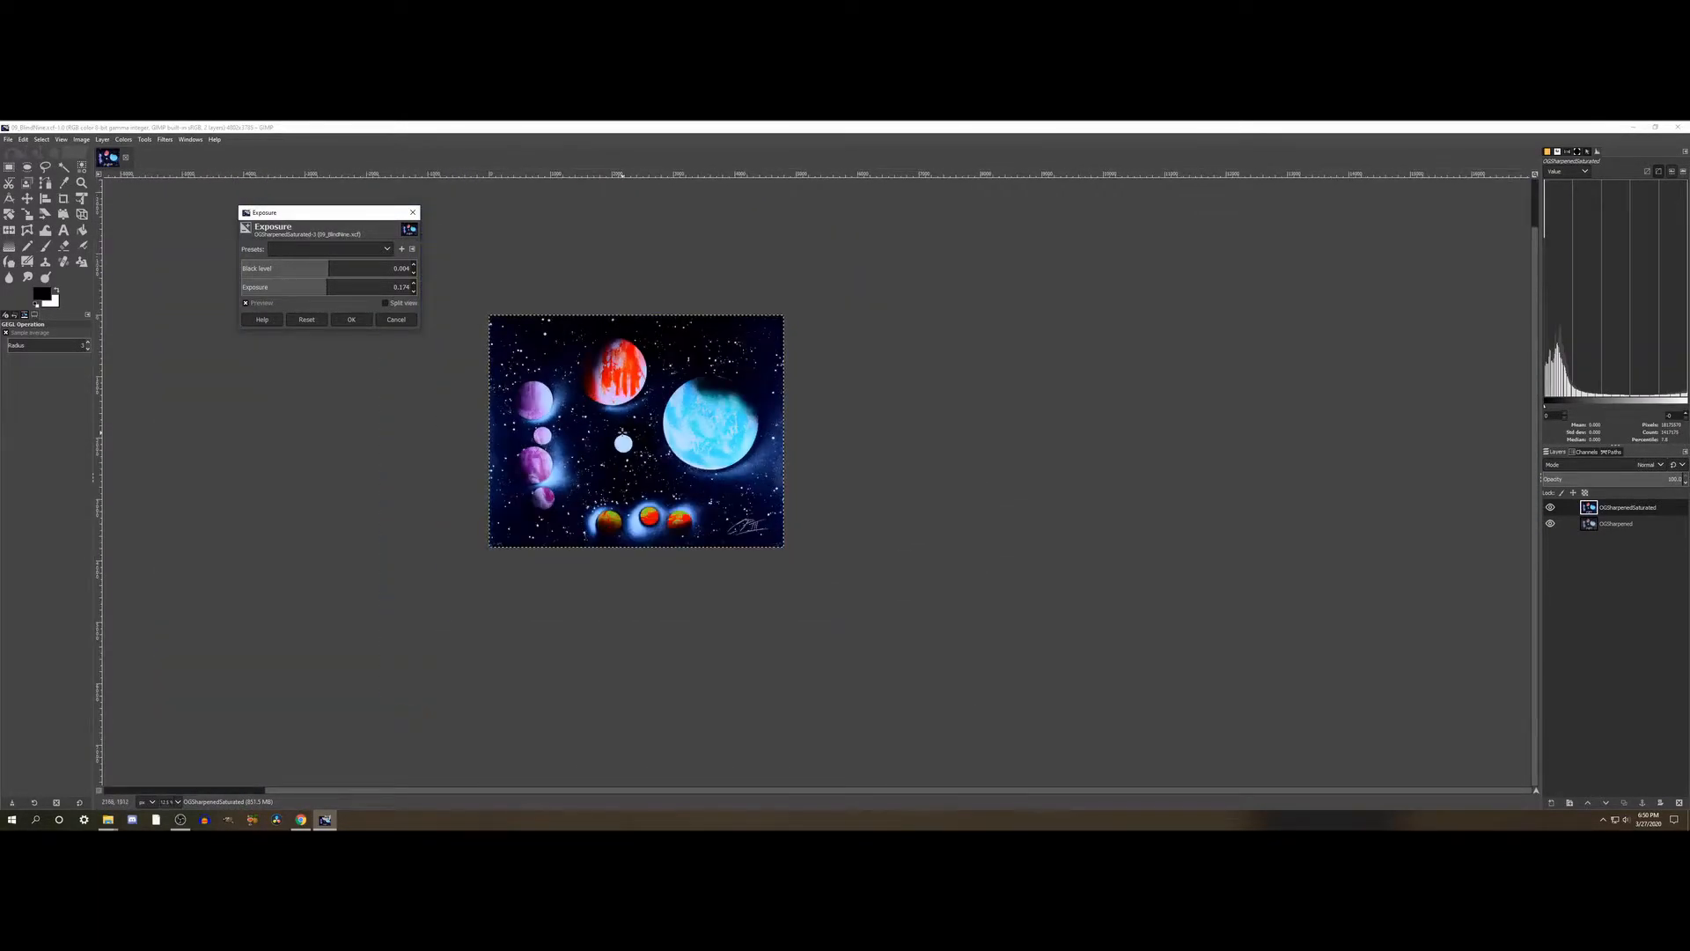
{"action": "left_click", "coordinate": [259, 305]}
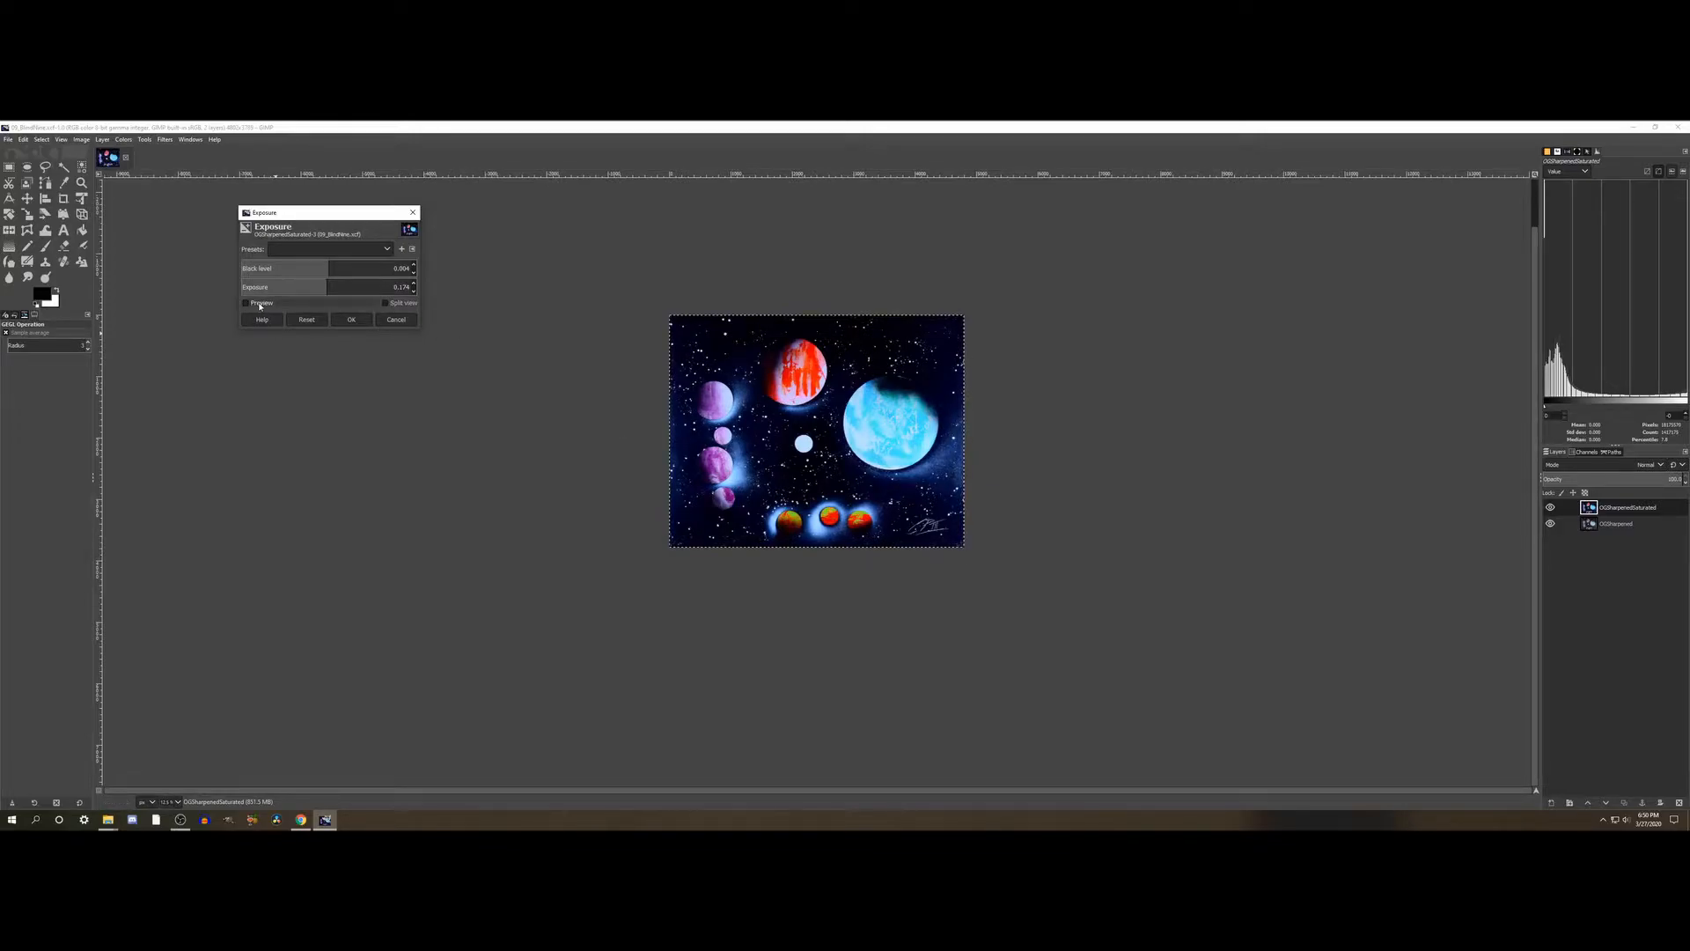
{"action": "left_click", "coordinate": [260, 305]}
{"action": "left_click", "coordinate": [260, 306]}
{"action": "left_click", "coordinate": [260, 305]}
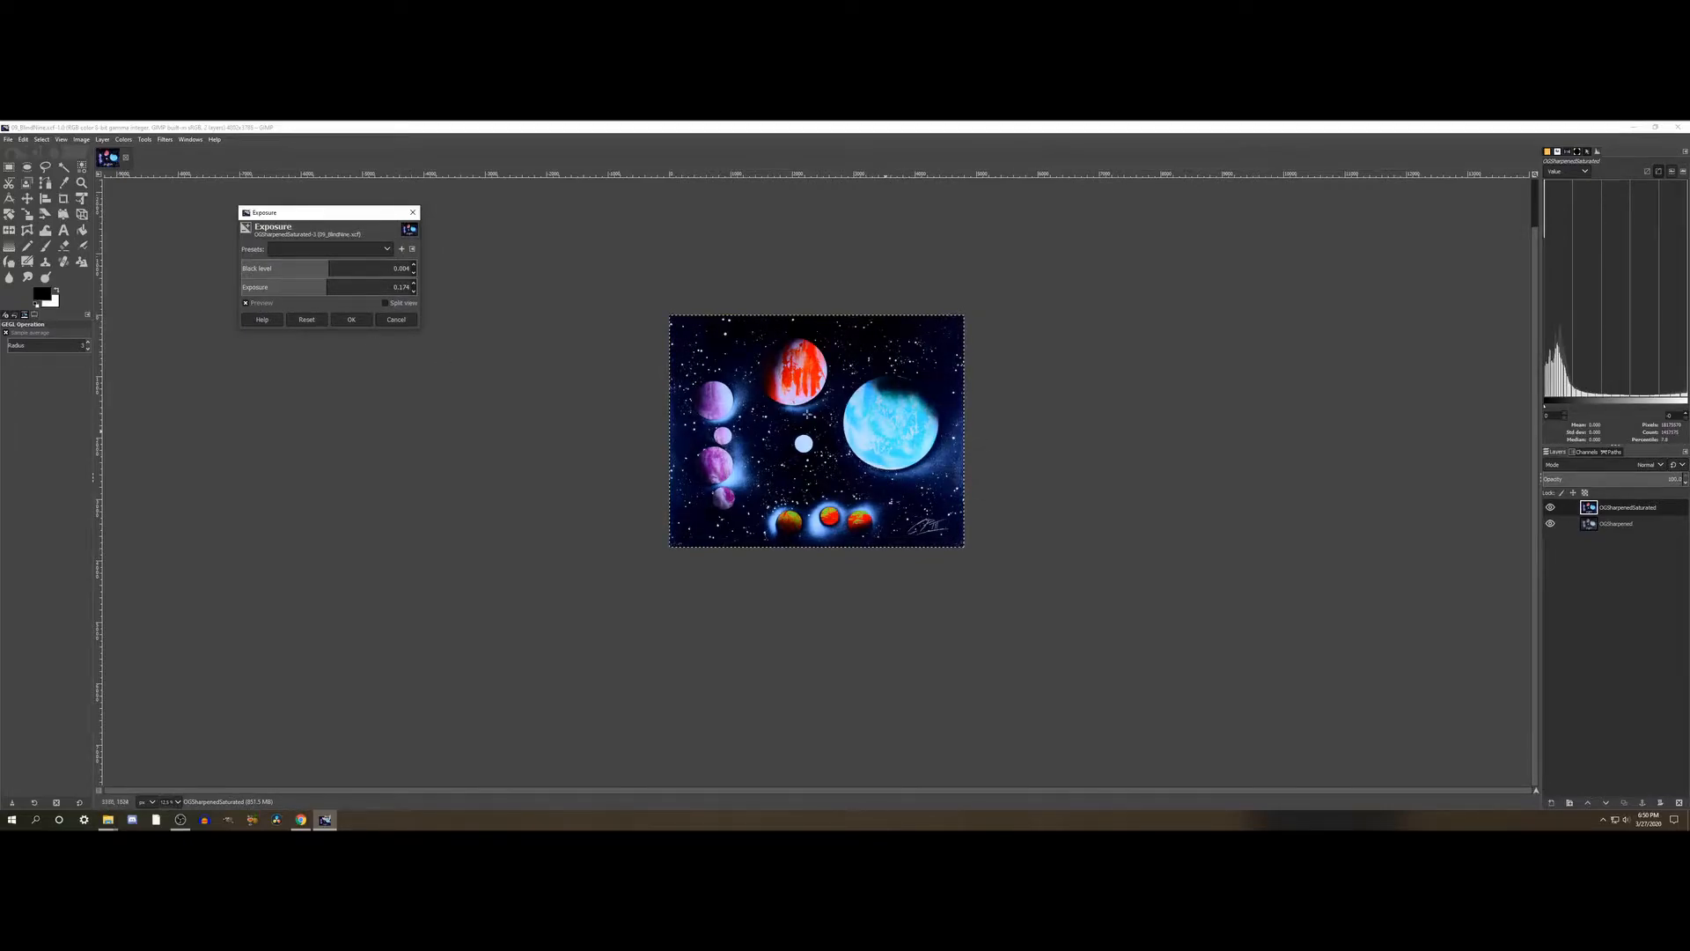
{"action": "left_click", "coordinate": [252, 306]}
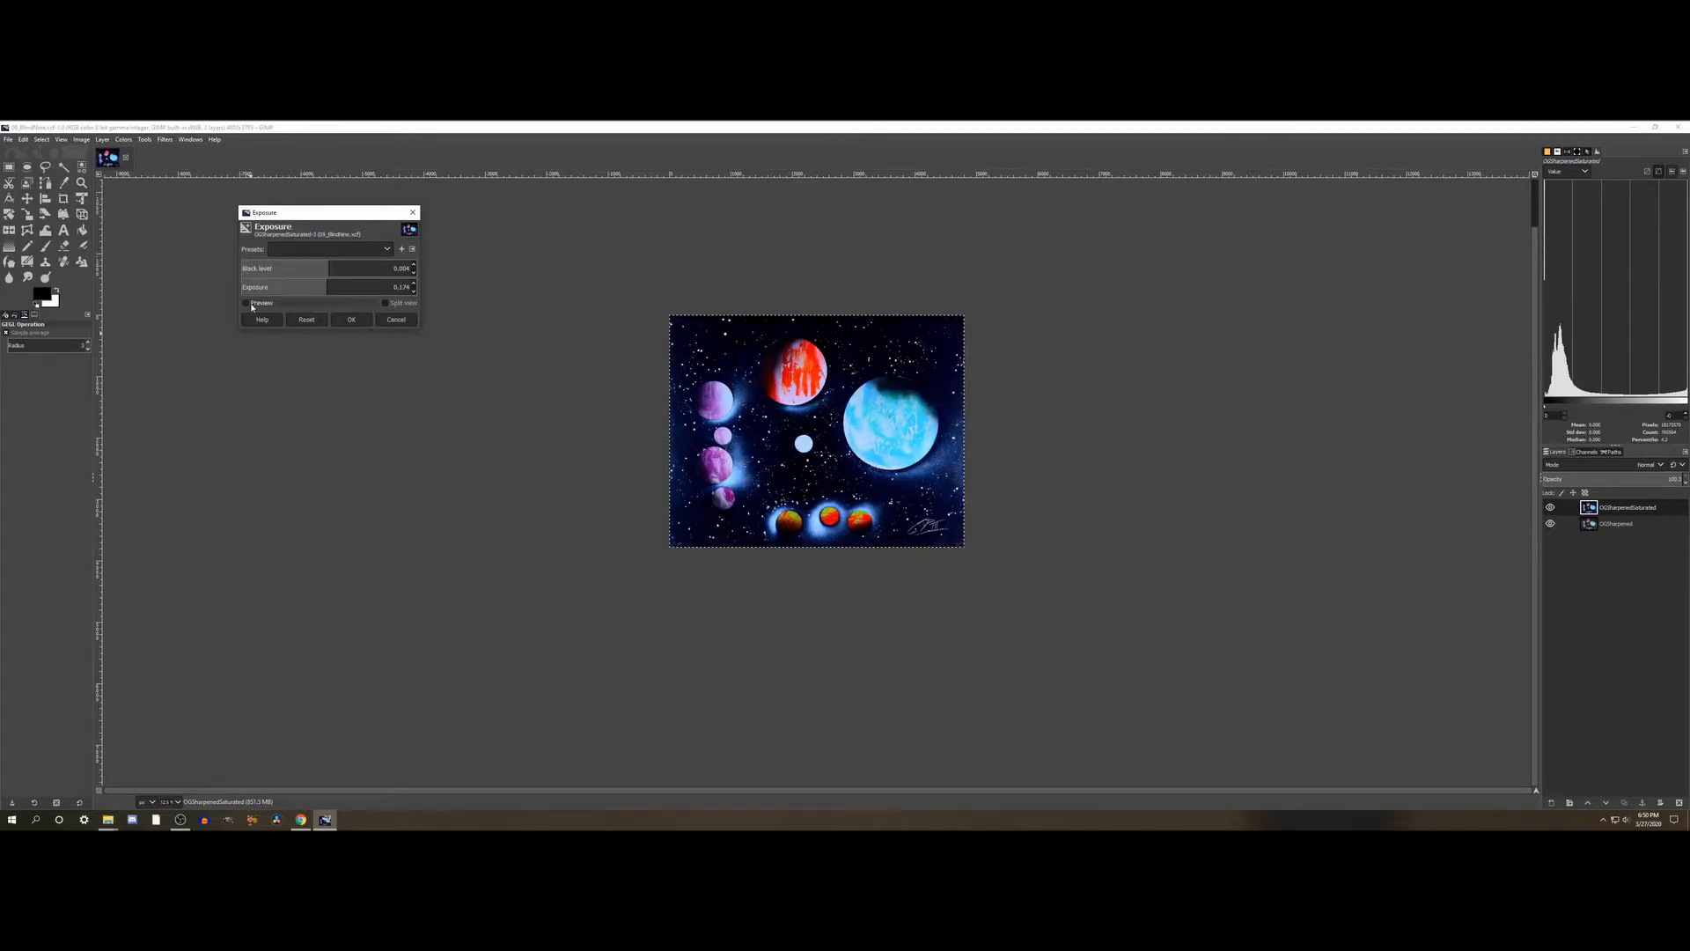
{"action": "left_click", "coordinate": [353, 321]}
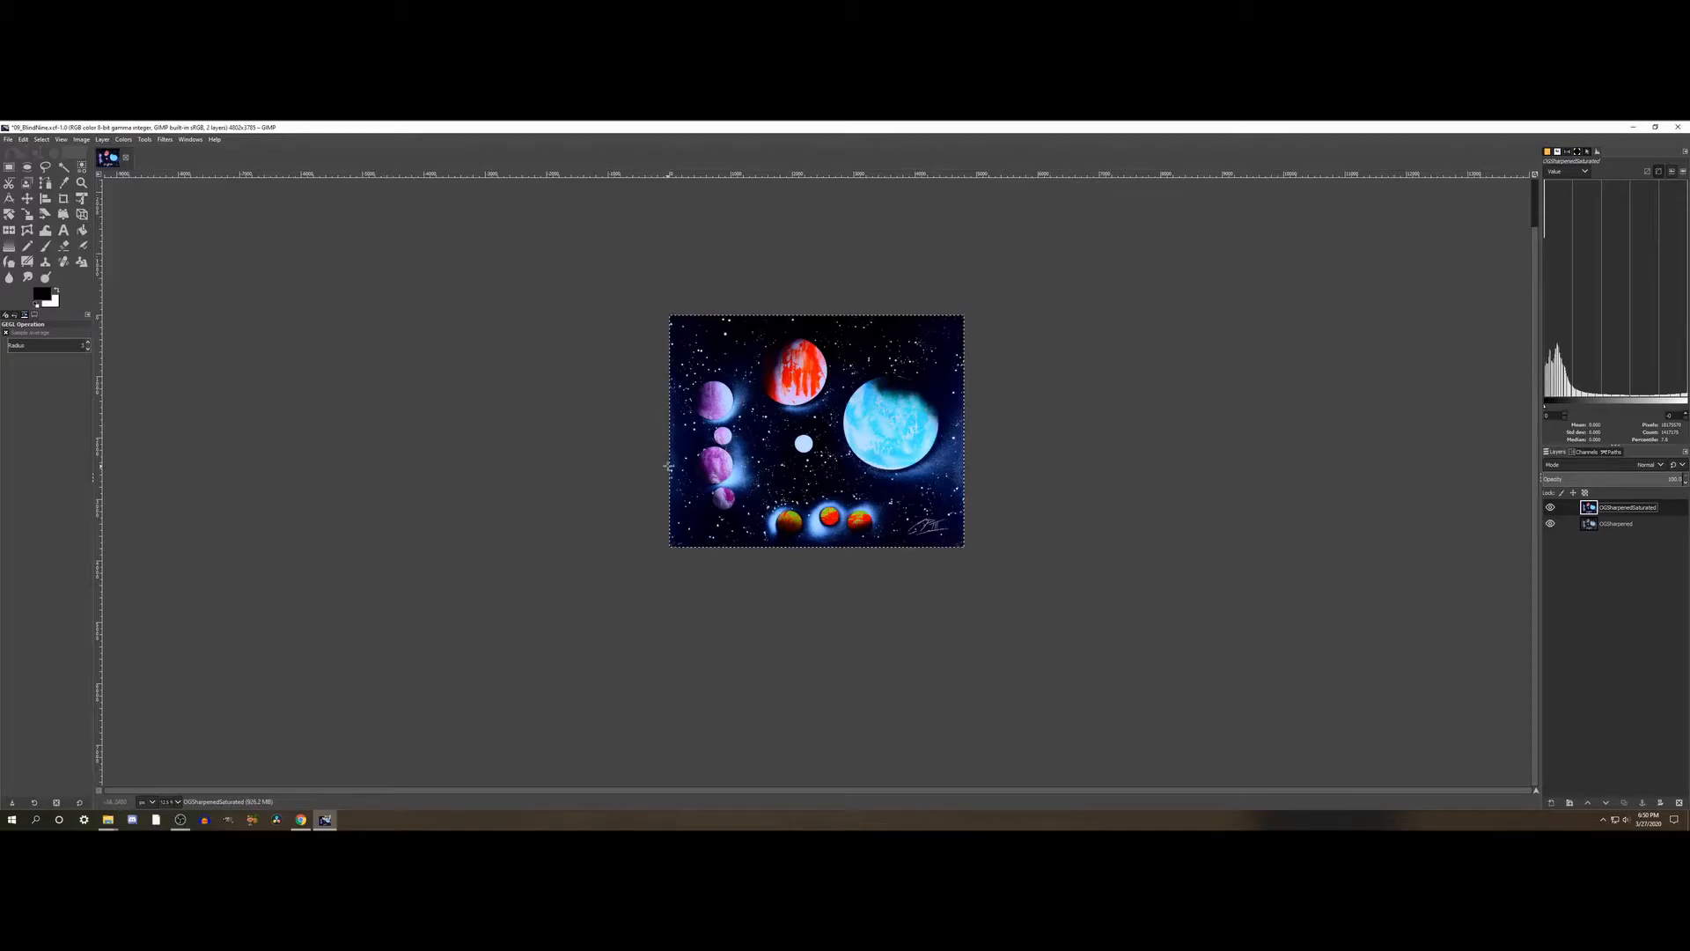
- Open the Hue-Chroma adjustment for the upper painting layer
{"action": "scroll", "coordinate": [669, 466], "scroll_direction": "up", "scroll_amount": 2}
{"action": "scroll", "coordinate": [668, 466], "scroll_direction": "up", "scroll_amount": 2}
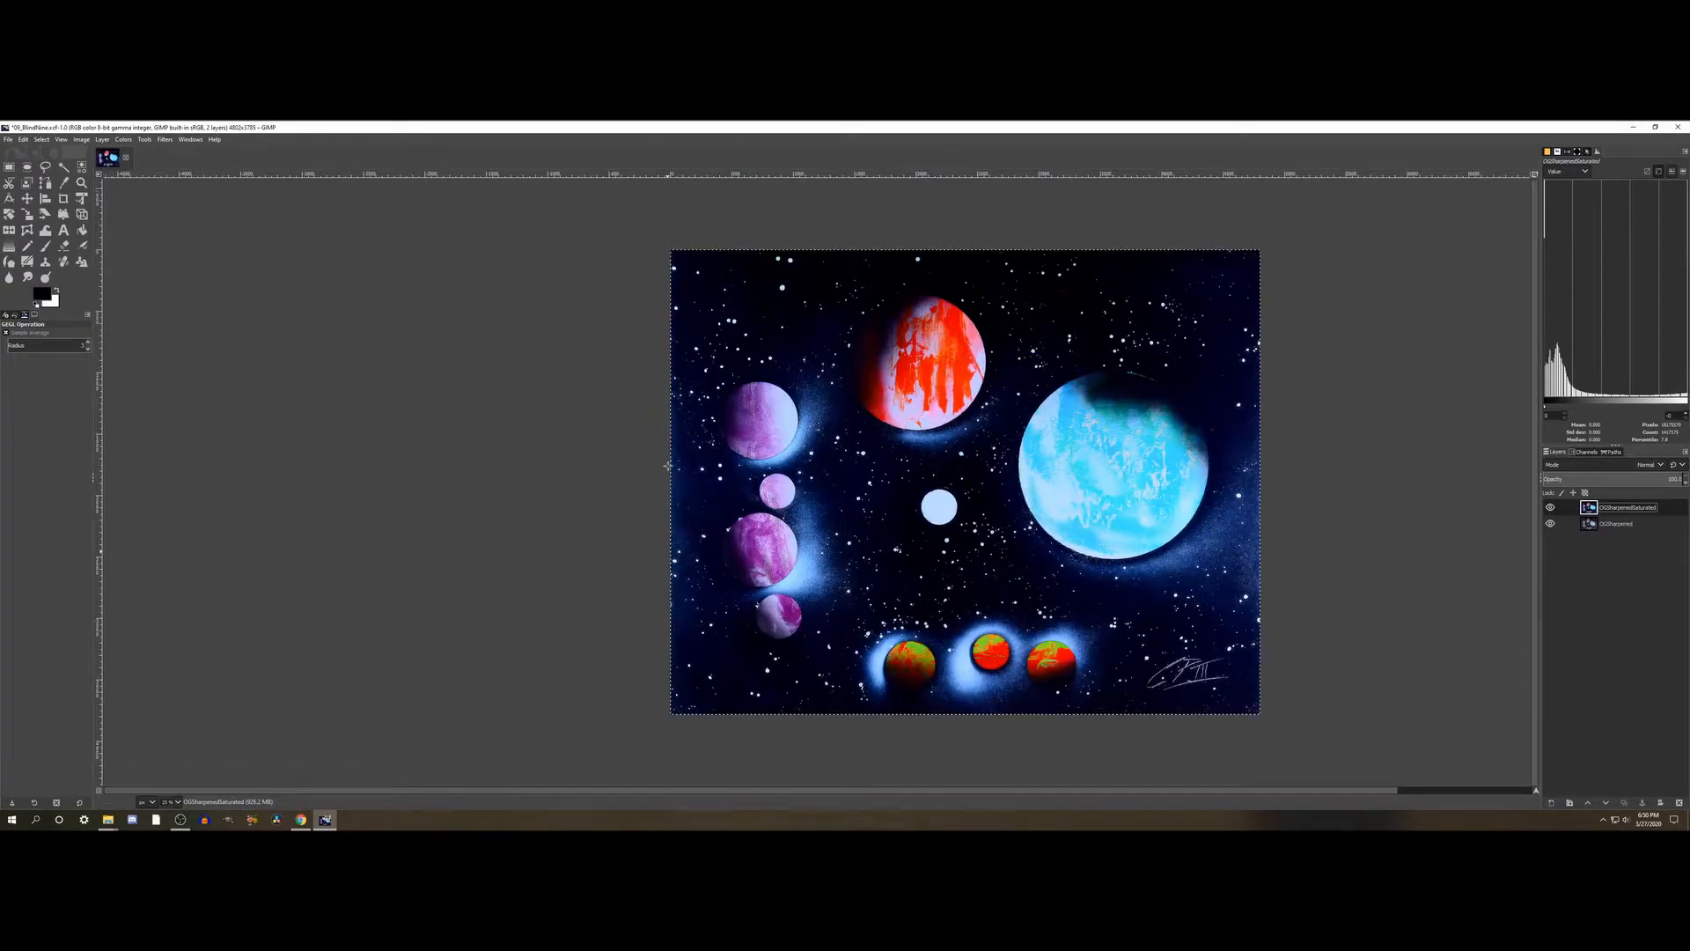
{"action": "scroll", "coordinate": [668, 465], "scroll_direction": "down", "scroll_amount": 2}
{"action": "left_click", "coordinate": [124, 140]}
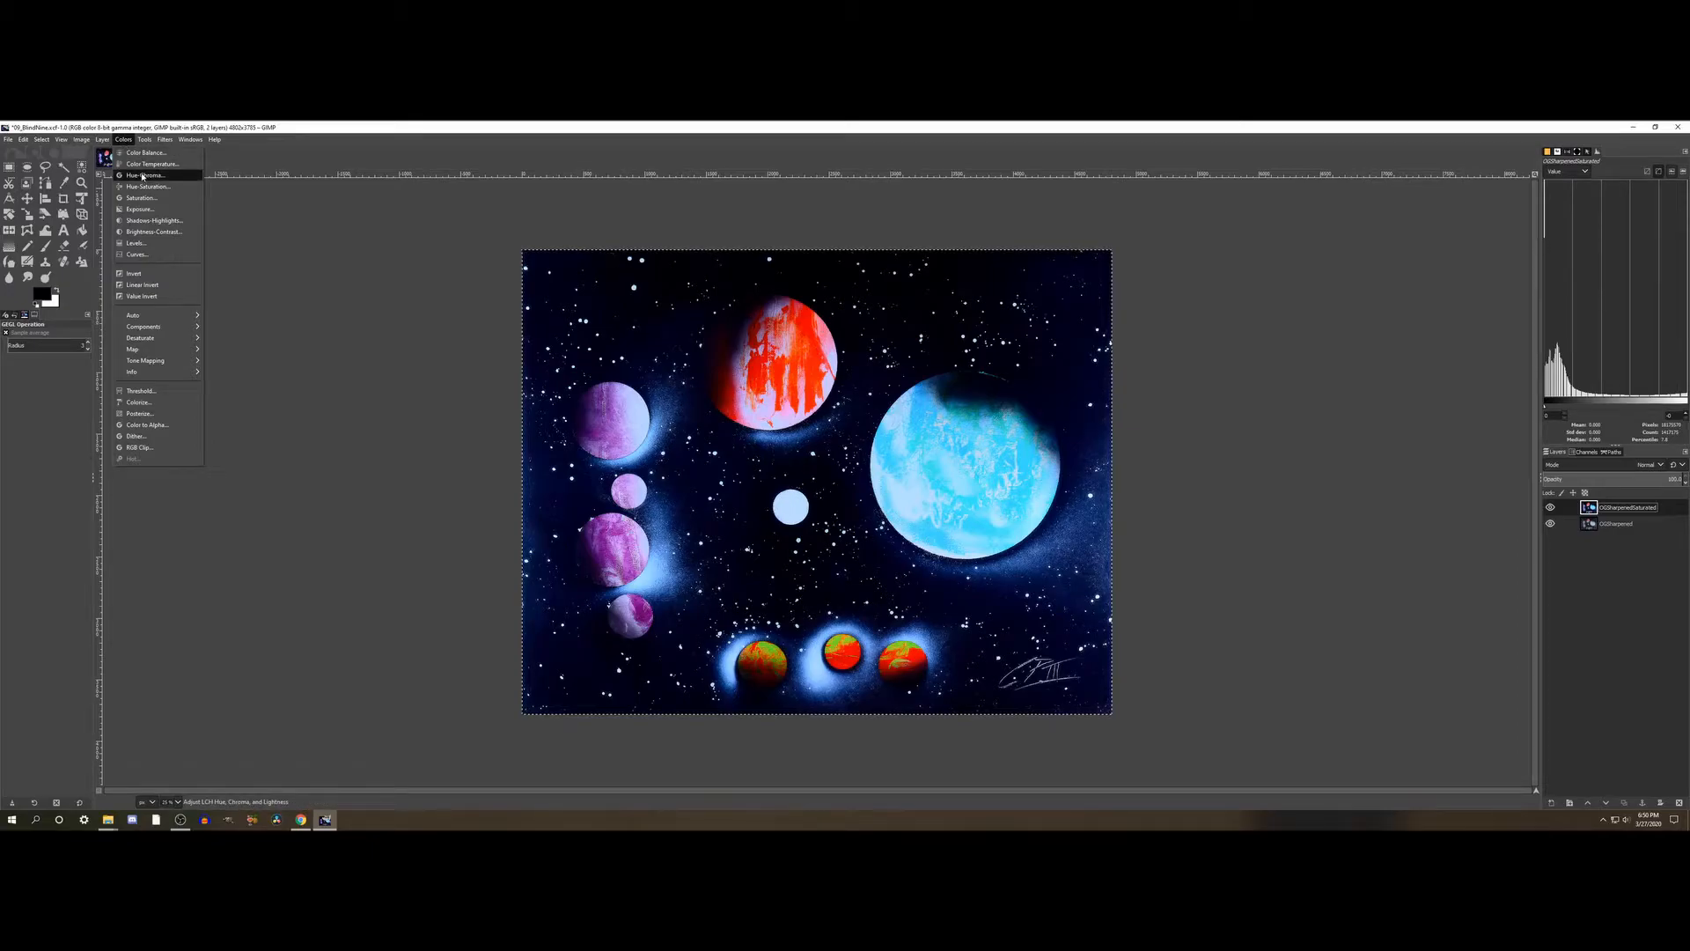
{"action": "left_click", "coordinate": [144, 176]}
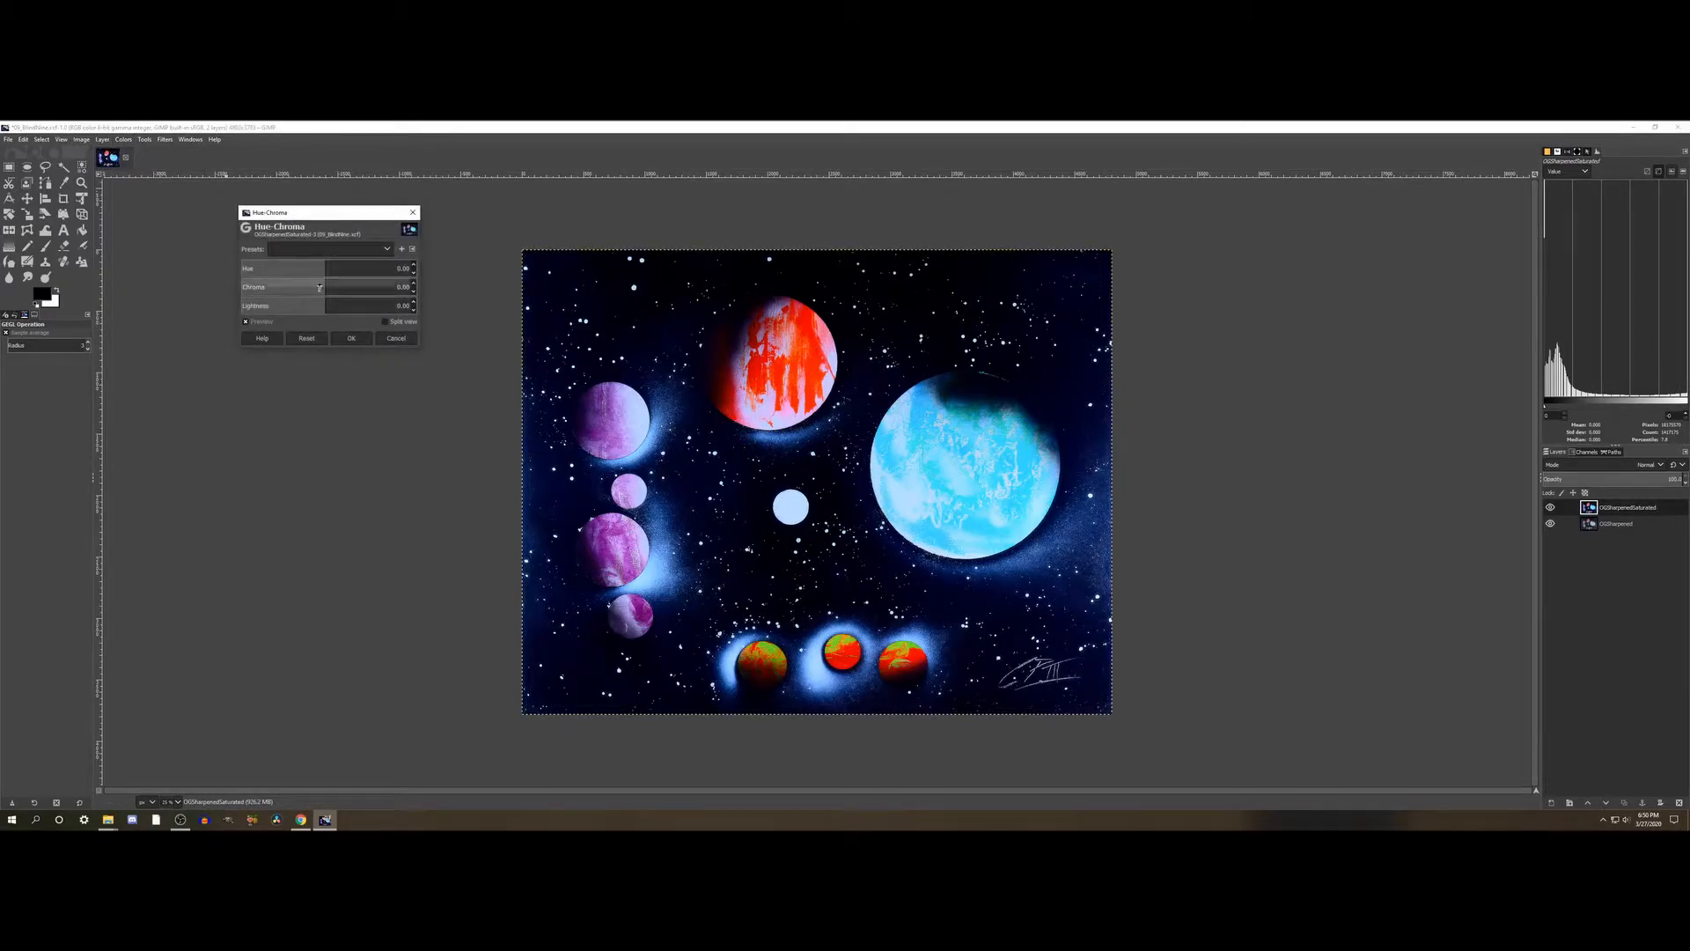
- Try shifting the Hue-Chroma adjustment's Hue up to about 97, then reset it
{"action": "left_click_drag", "start_coordinate": [338, 271], "coordinate": [349, 271]}
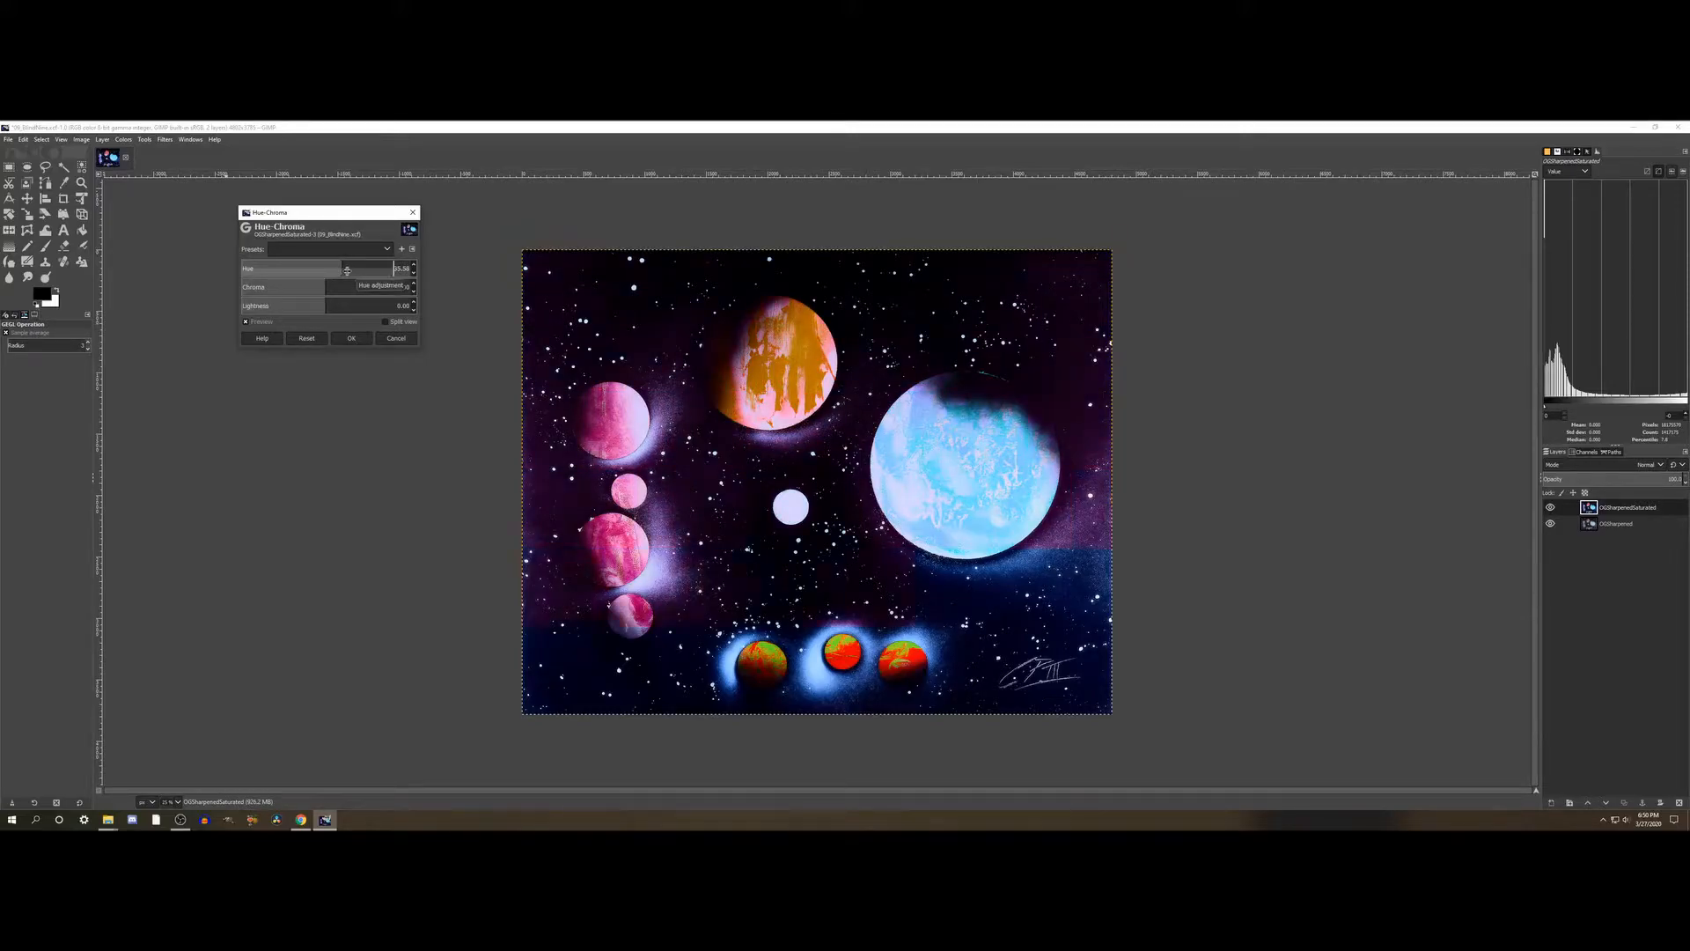
{"action": "left_click_drag", "start_coordinate": [346, 271], "coordinate": [375, 269]}
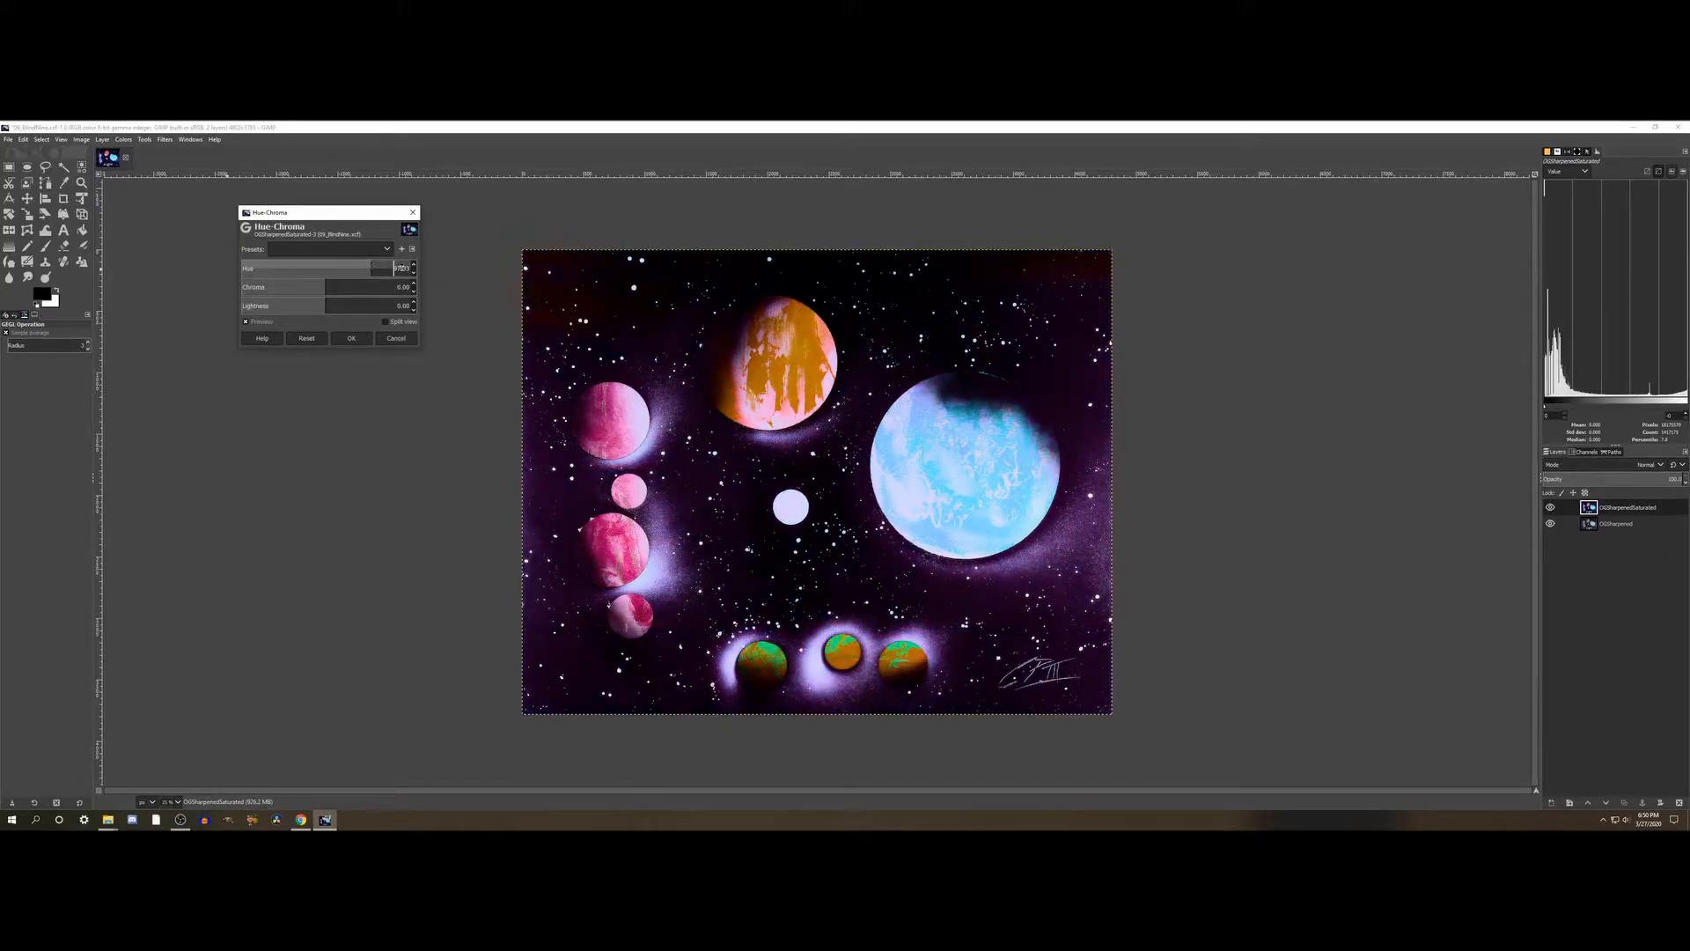
{"action": "left_click", "coordinate": [315, 340]}
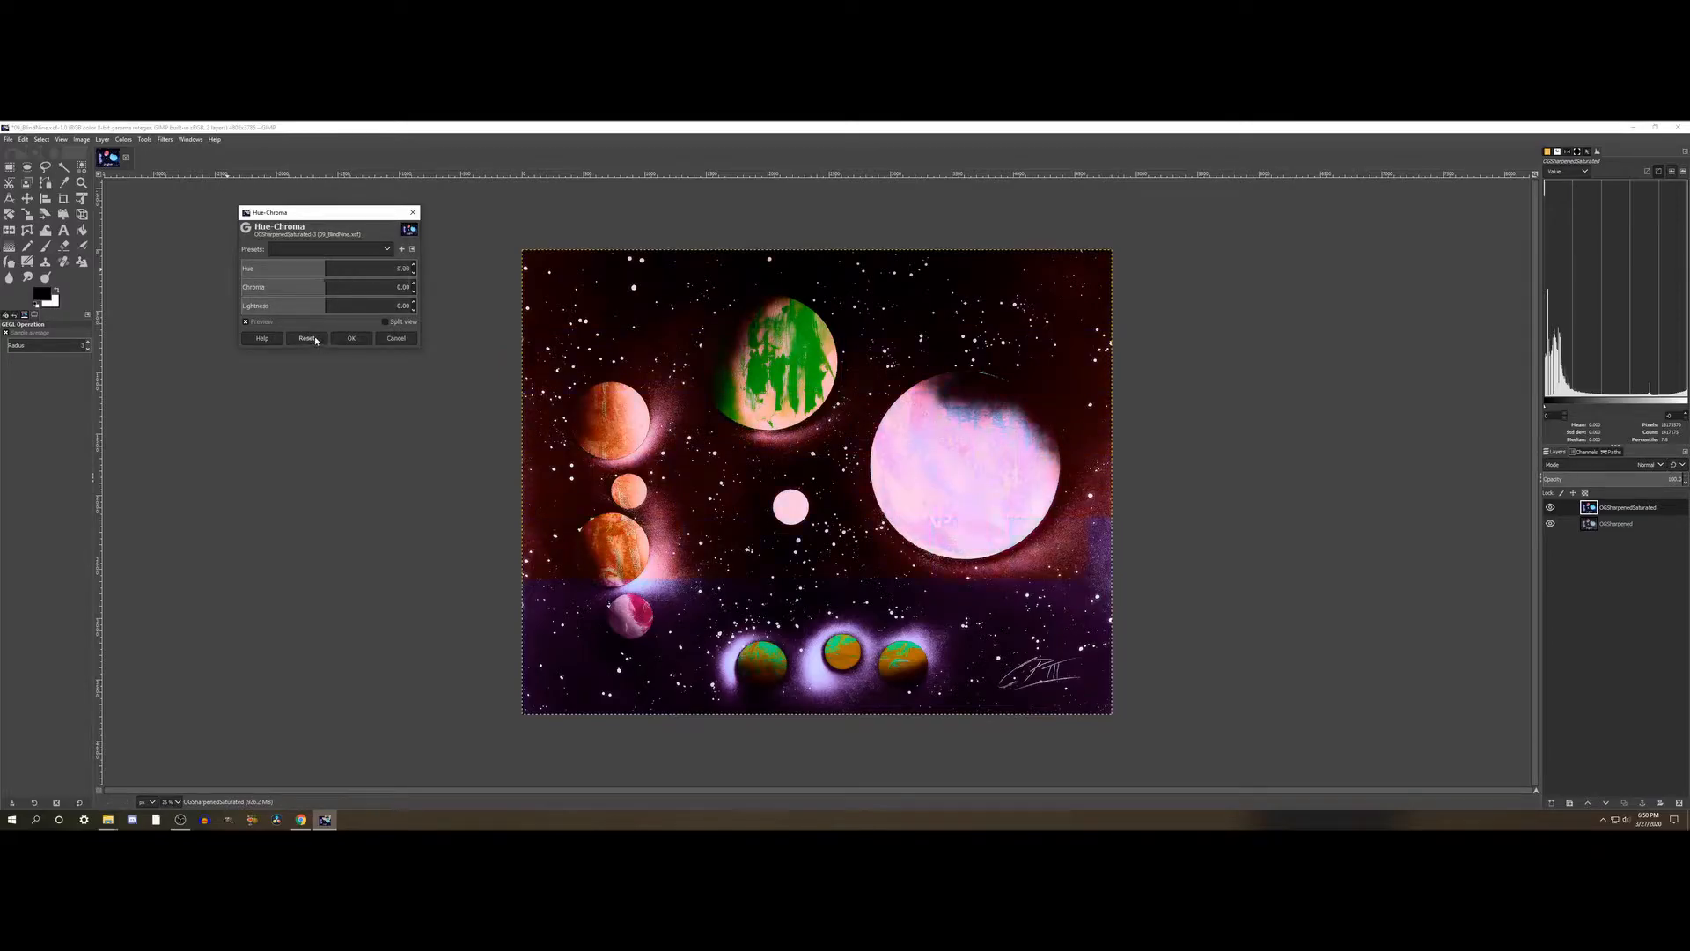
- Try strongly raising the Chroma, then the Lightness to about 20, resetting the adjustment after each trial
{"action": "left_click", "coordinate": [332, 287]}
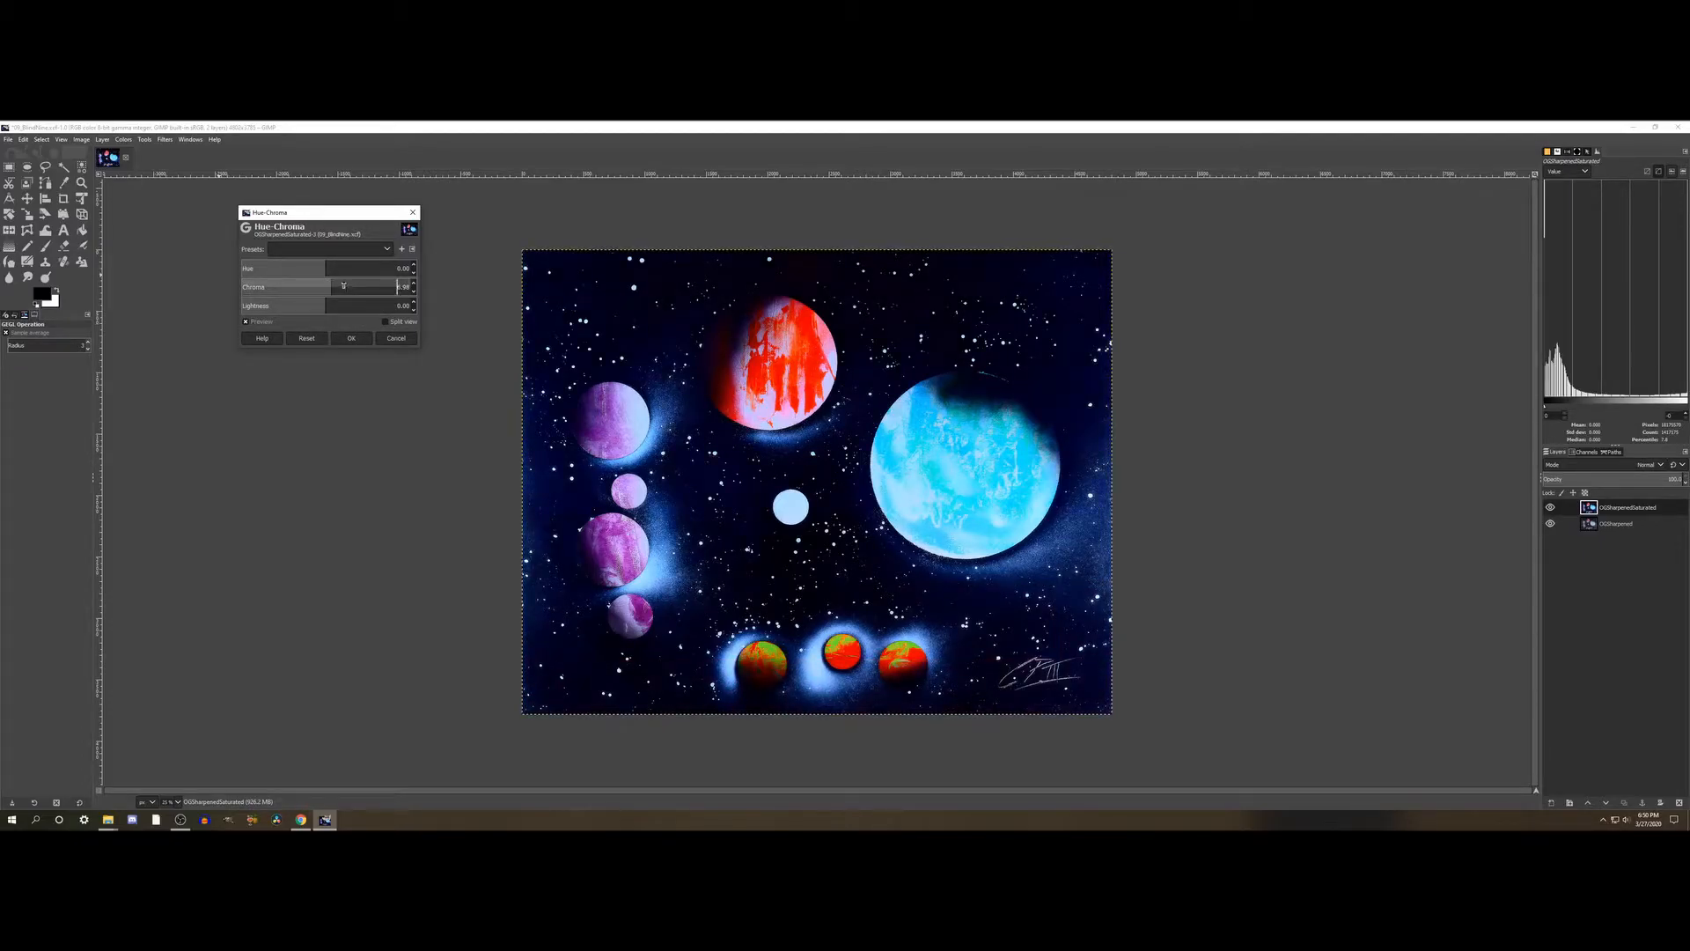
{"action": "left_click", "coordinate": [343, 286]}
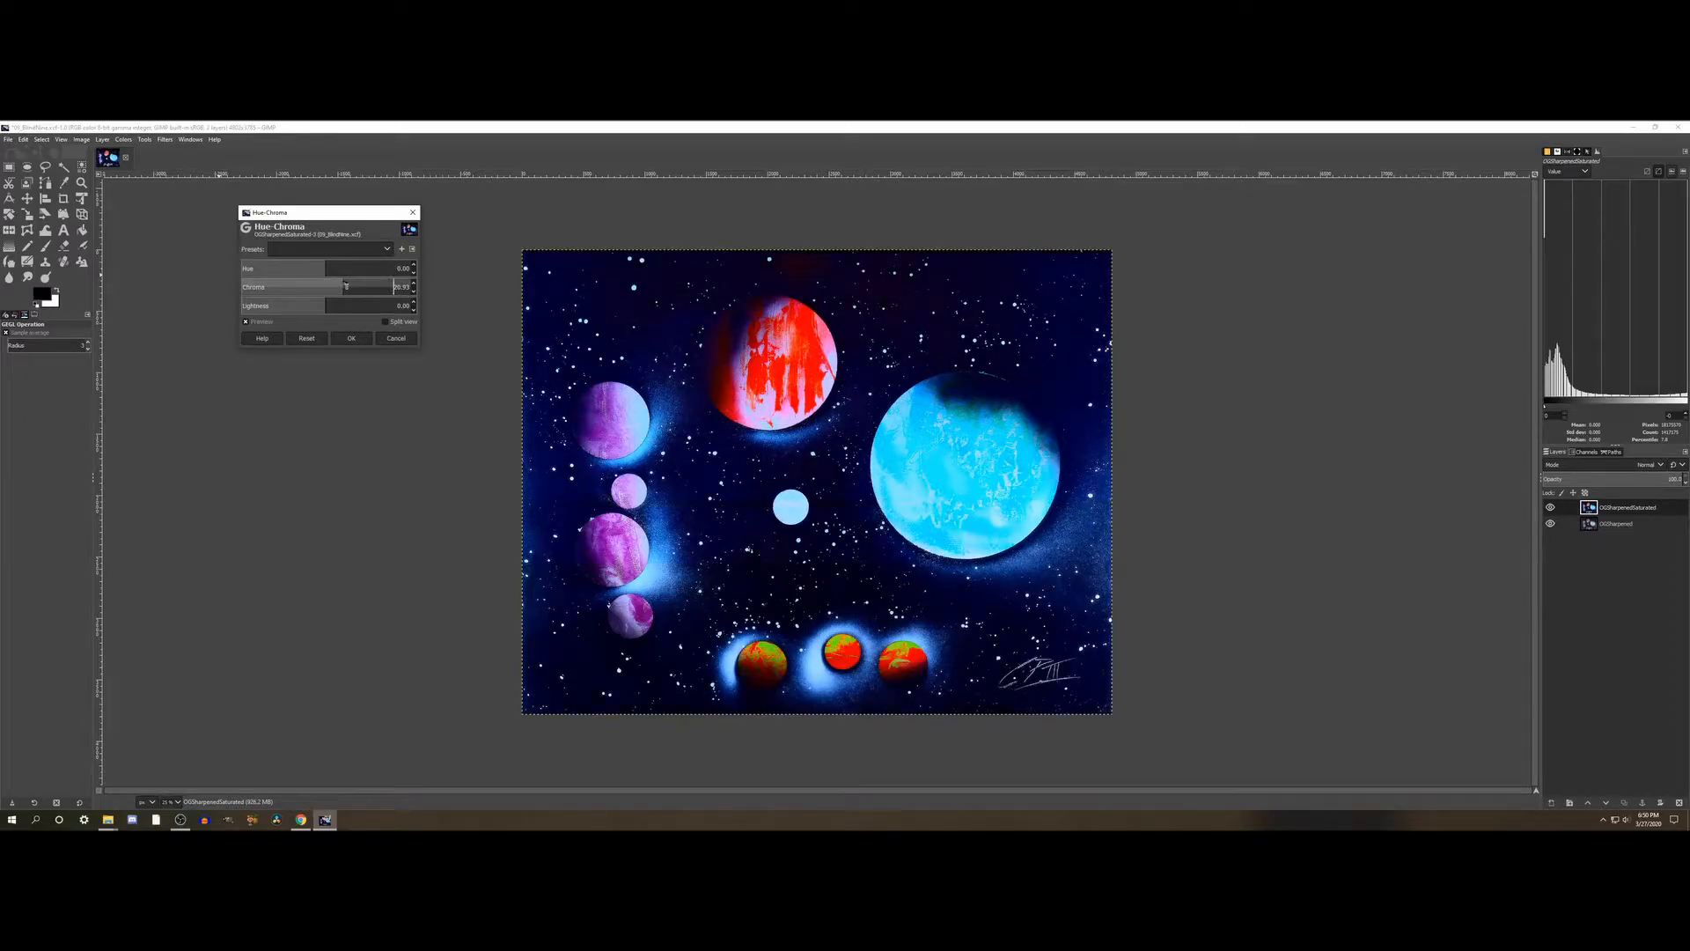
{"action": "left_click", "coordinate": [371, 287]}
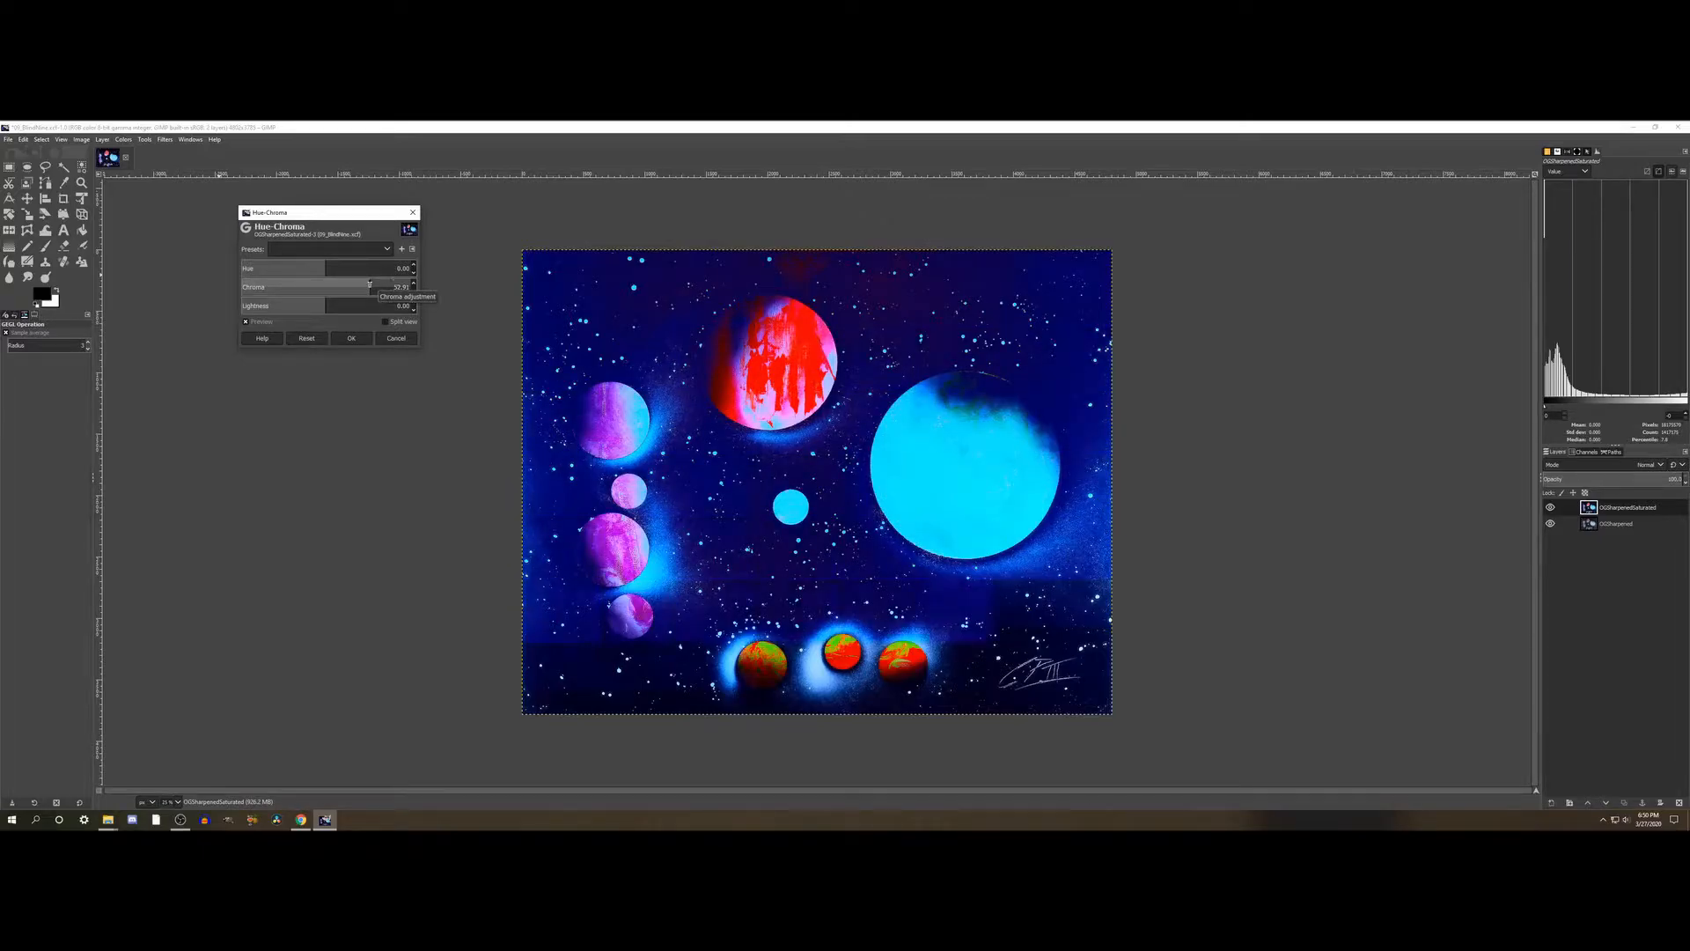
{"action": "left_click", "coordinate": [307, 338]}
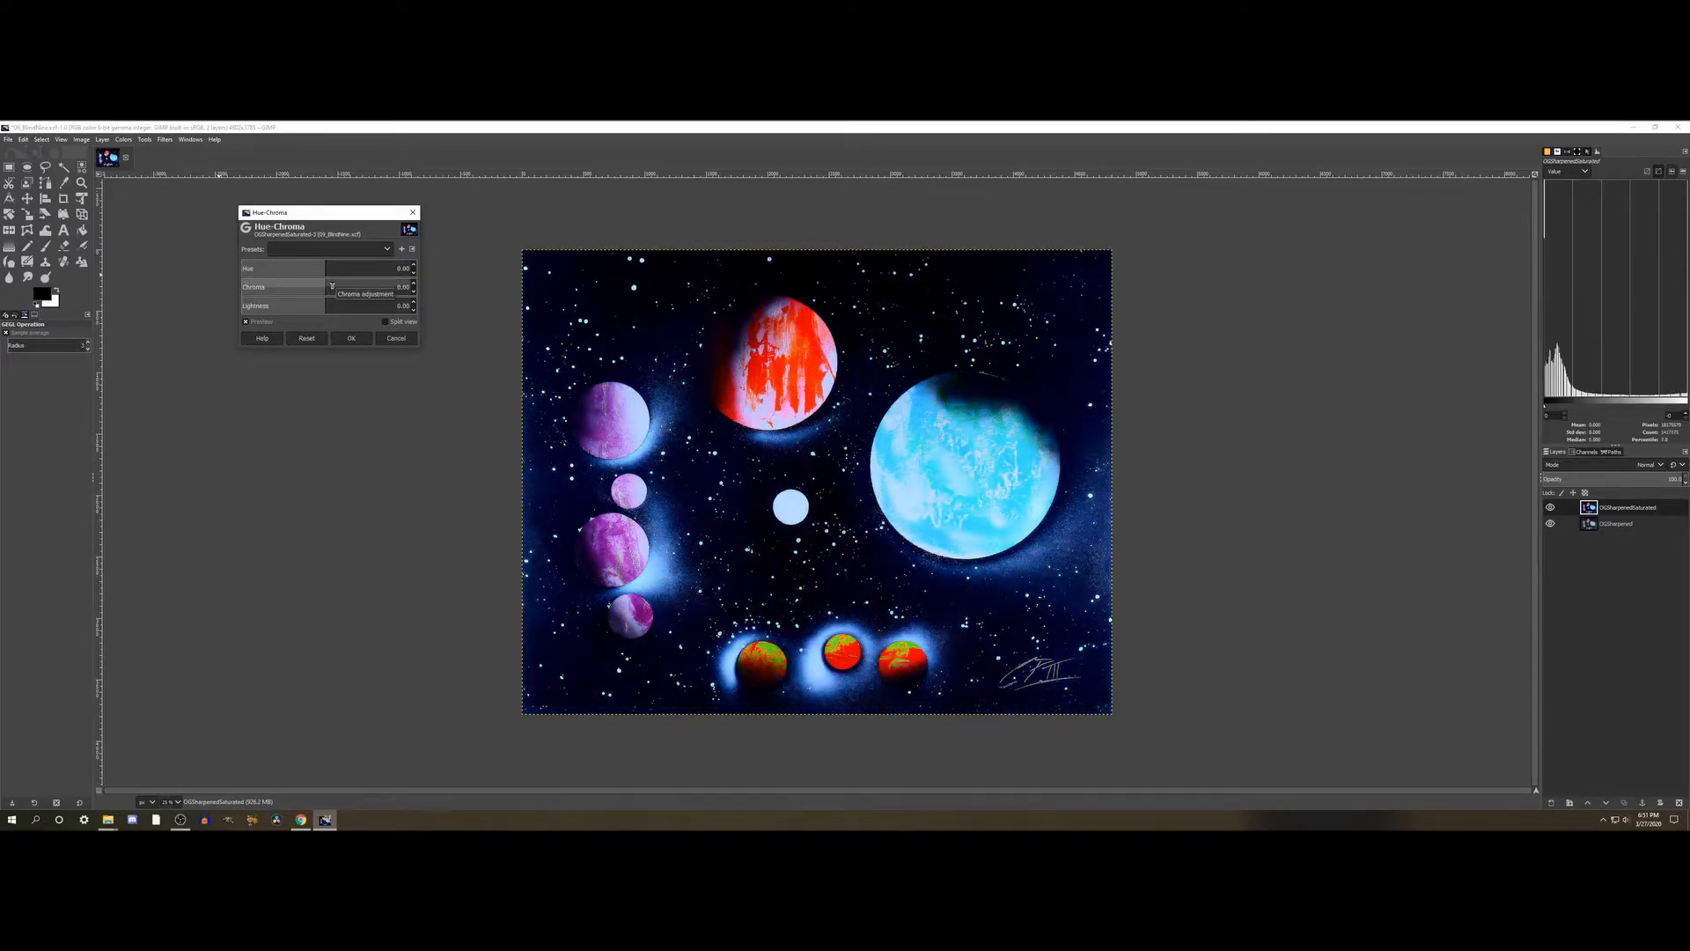
{"action": "left_click_drag", "start_coordinate": [334, 309], "coordinate": [340, 304]}
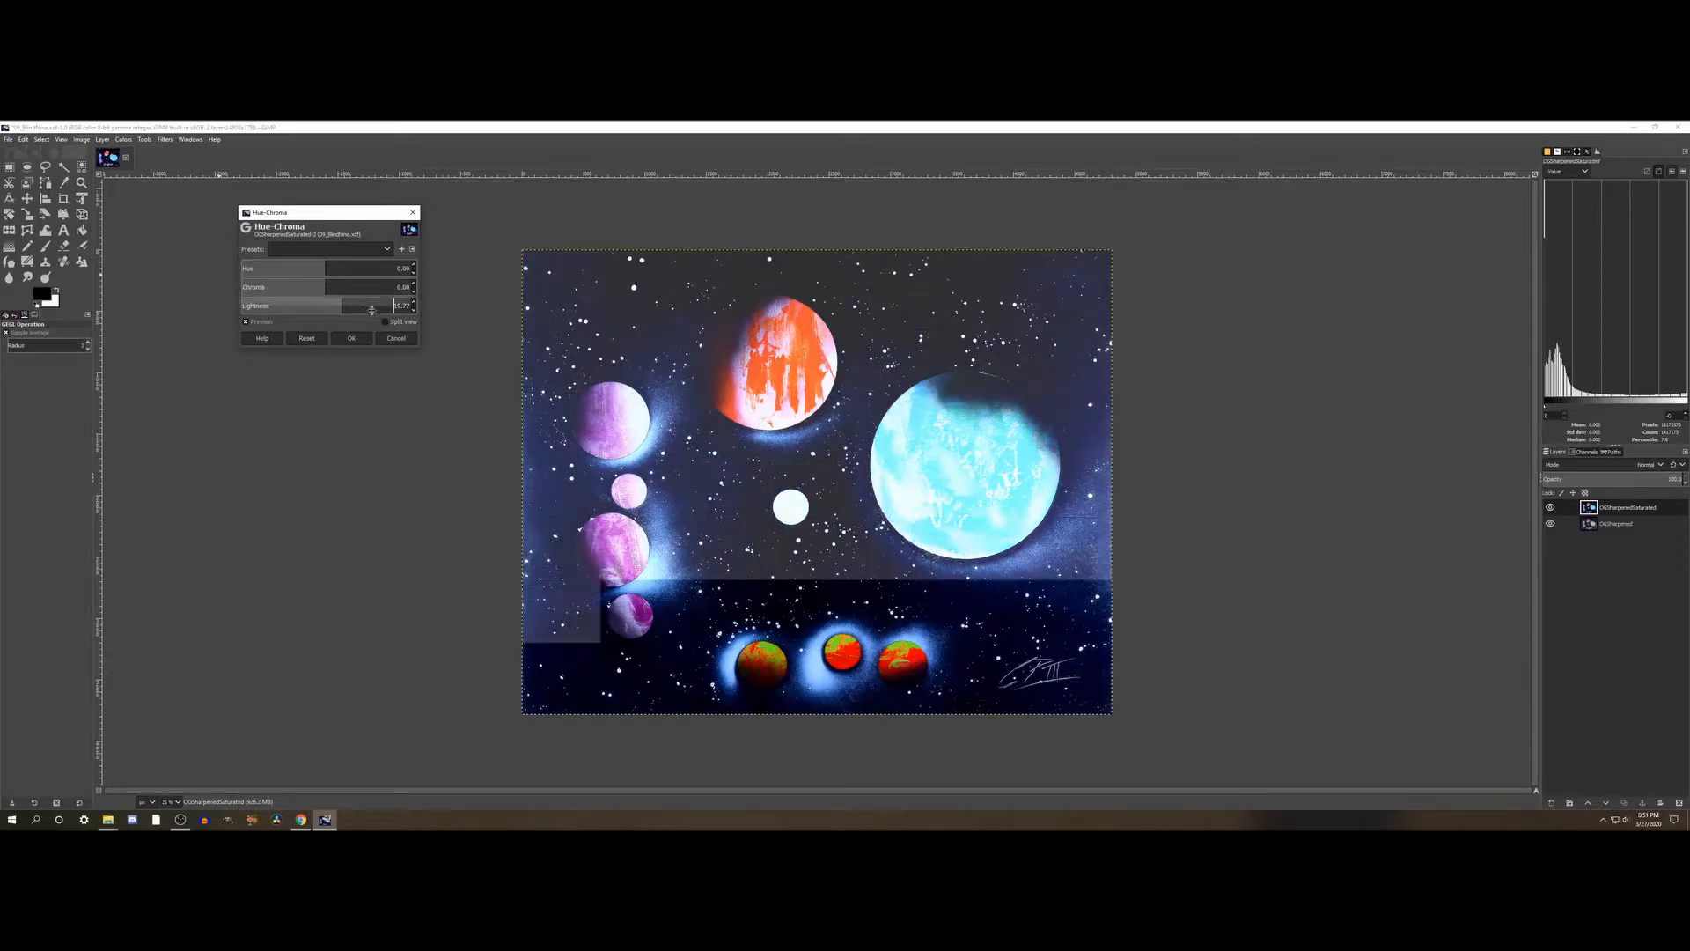
{"action": "left_click", "coordinate": [306, 338]}
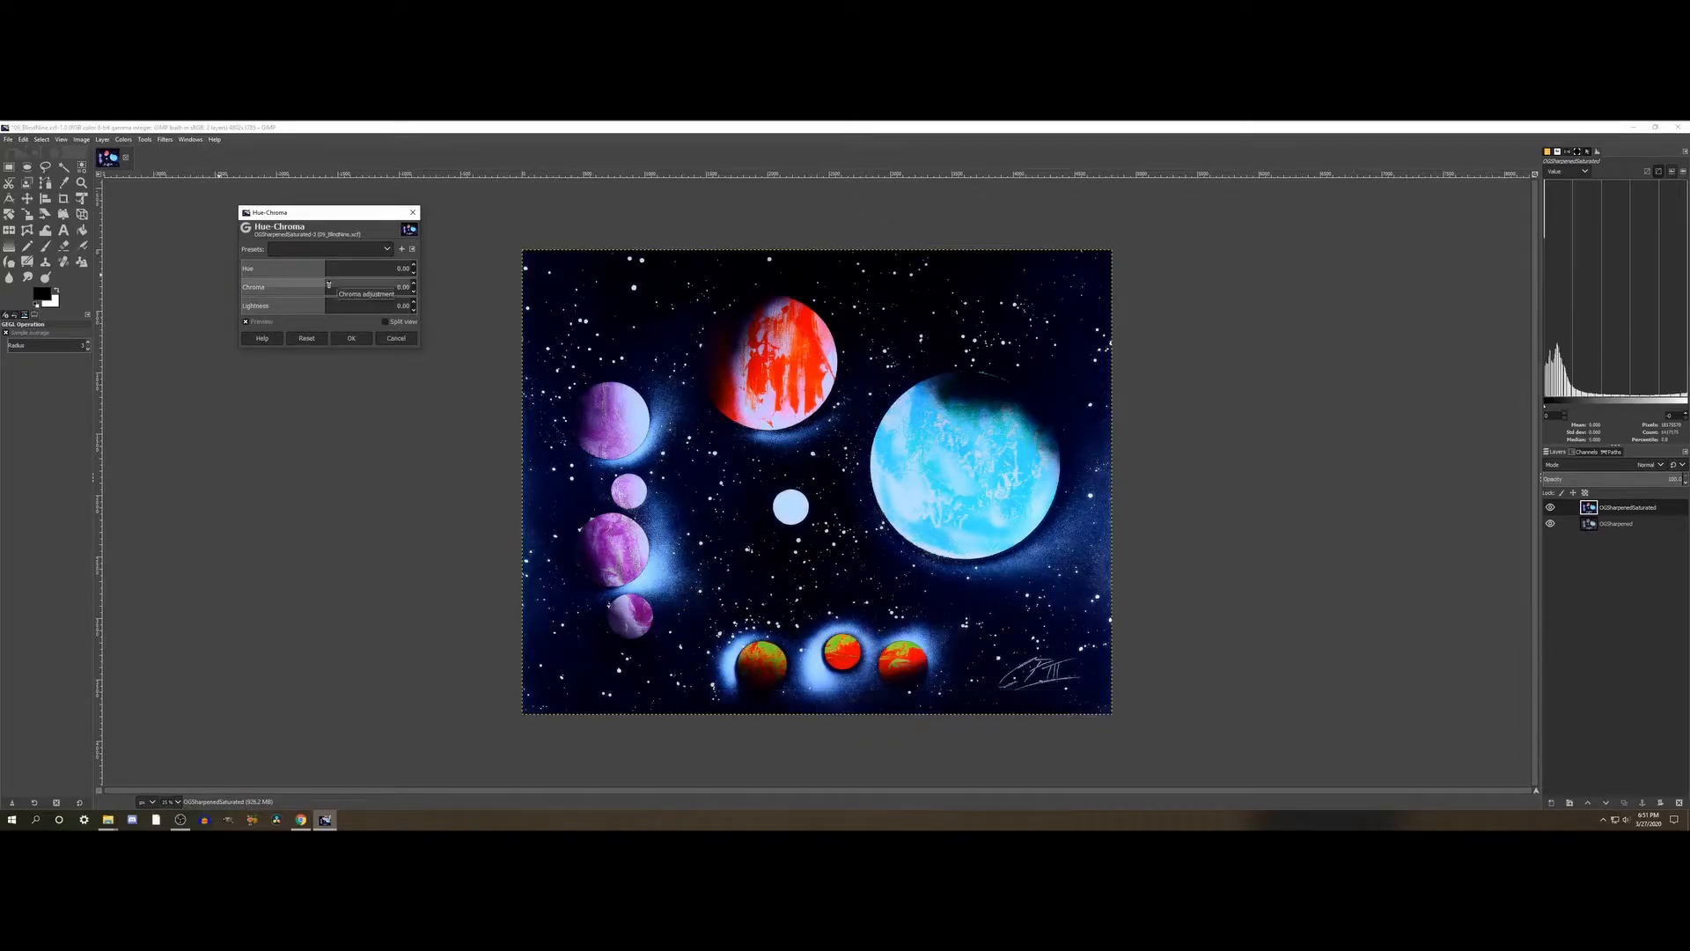
- Set the Chroma to about 7, compare the painting with and without the change, and apply Hue-Chroma
{"action": "left_click", "coordinate": [335, 286]}
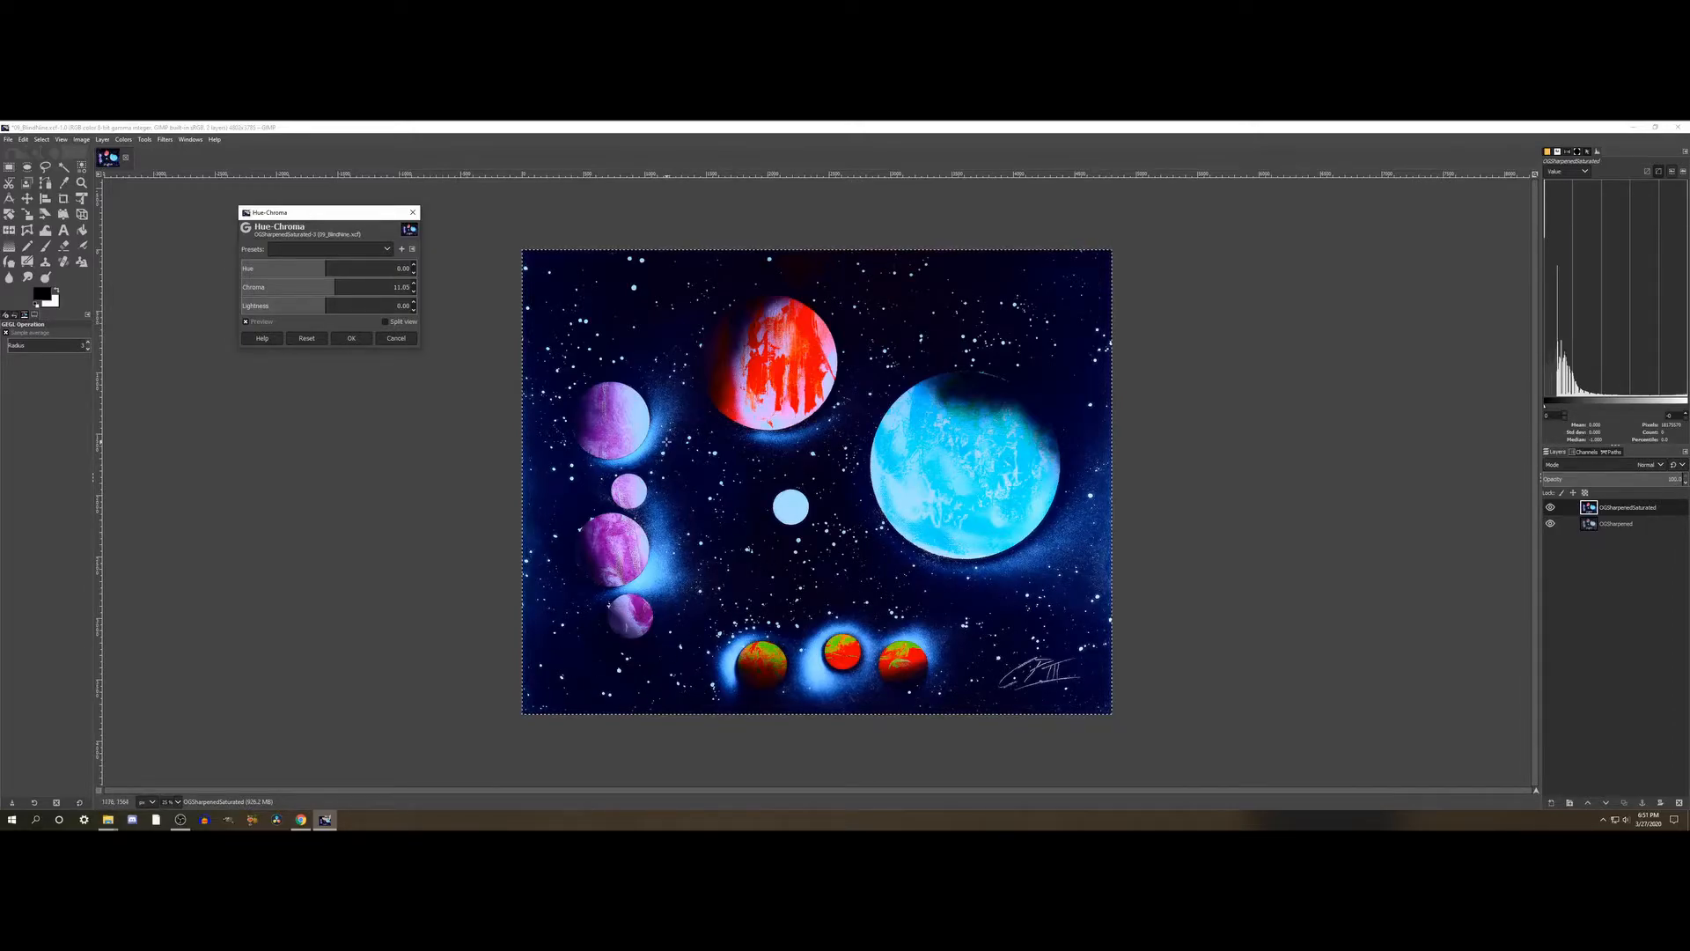
{"action": "left_click_drag", "start_coordinate": [333, 284], "coordinate": [331, 284]}
{"action": "left_click", "coordinate": [246, 322]}
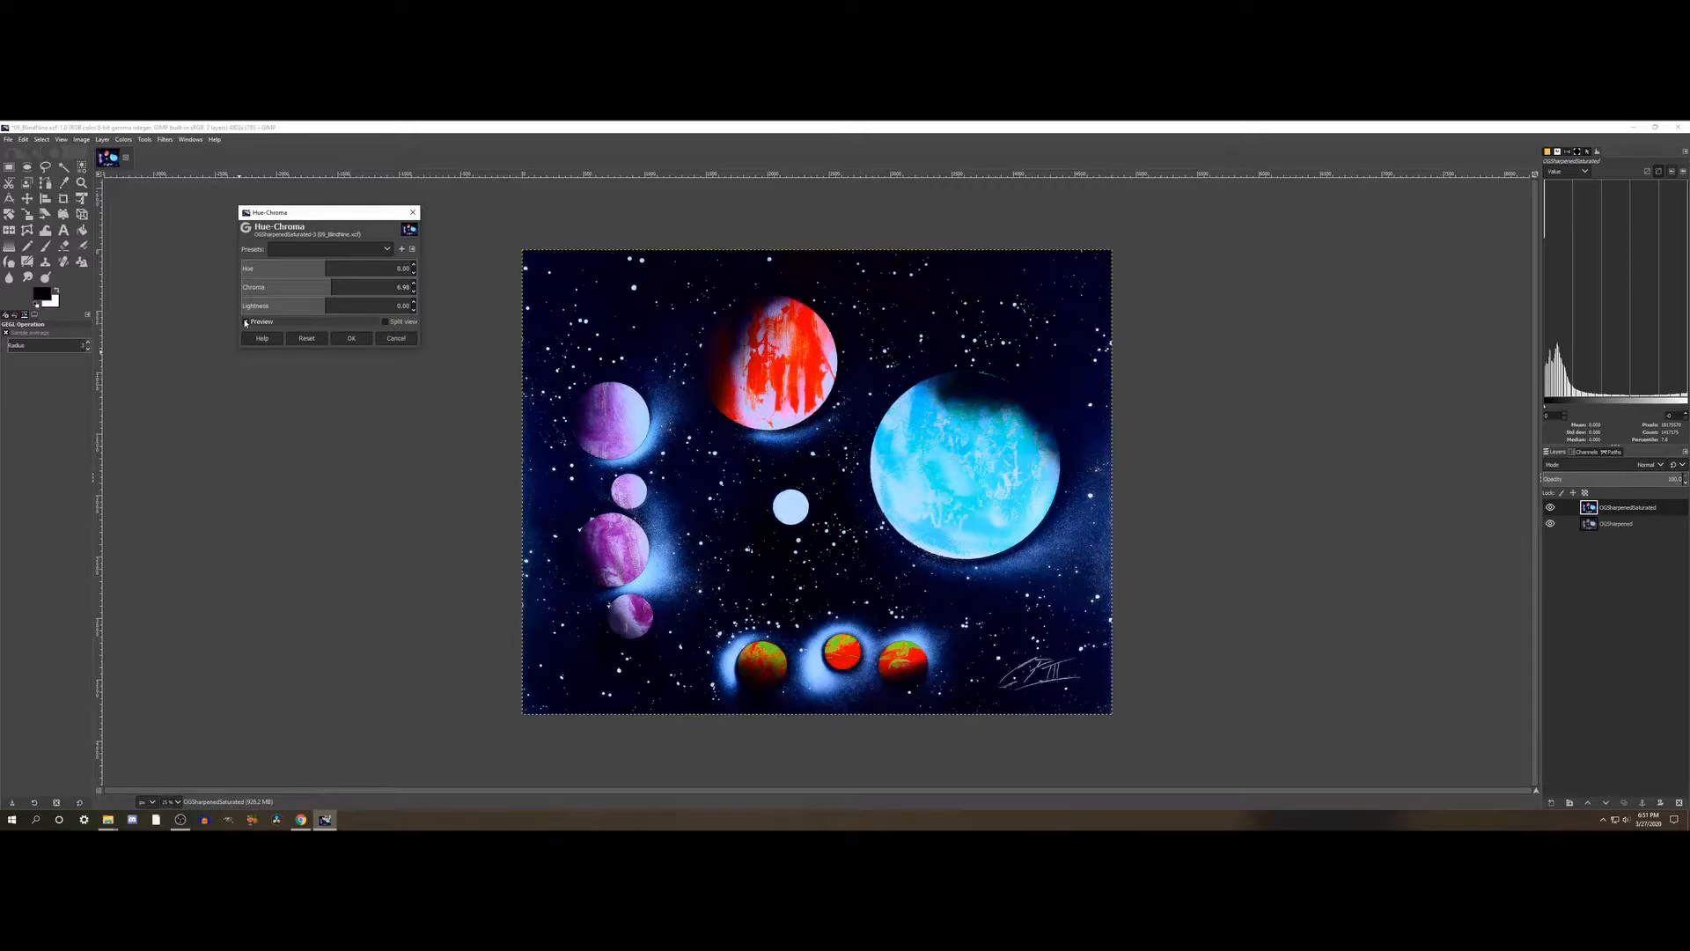
{"action": "left_click", "coordinate": [245, 322]}
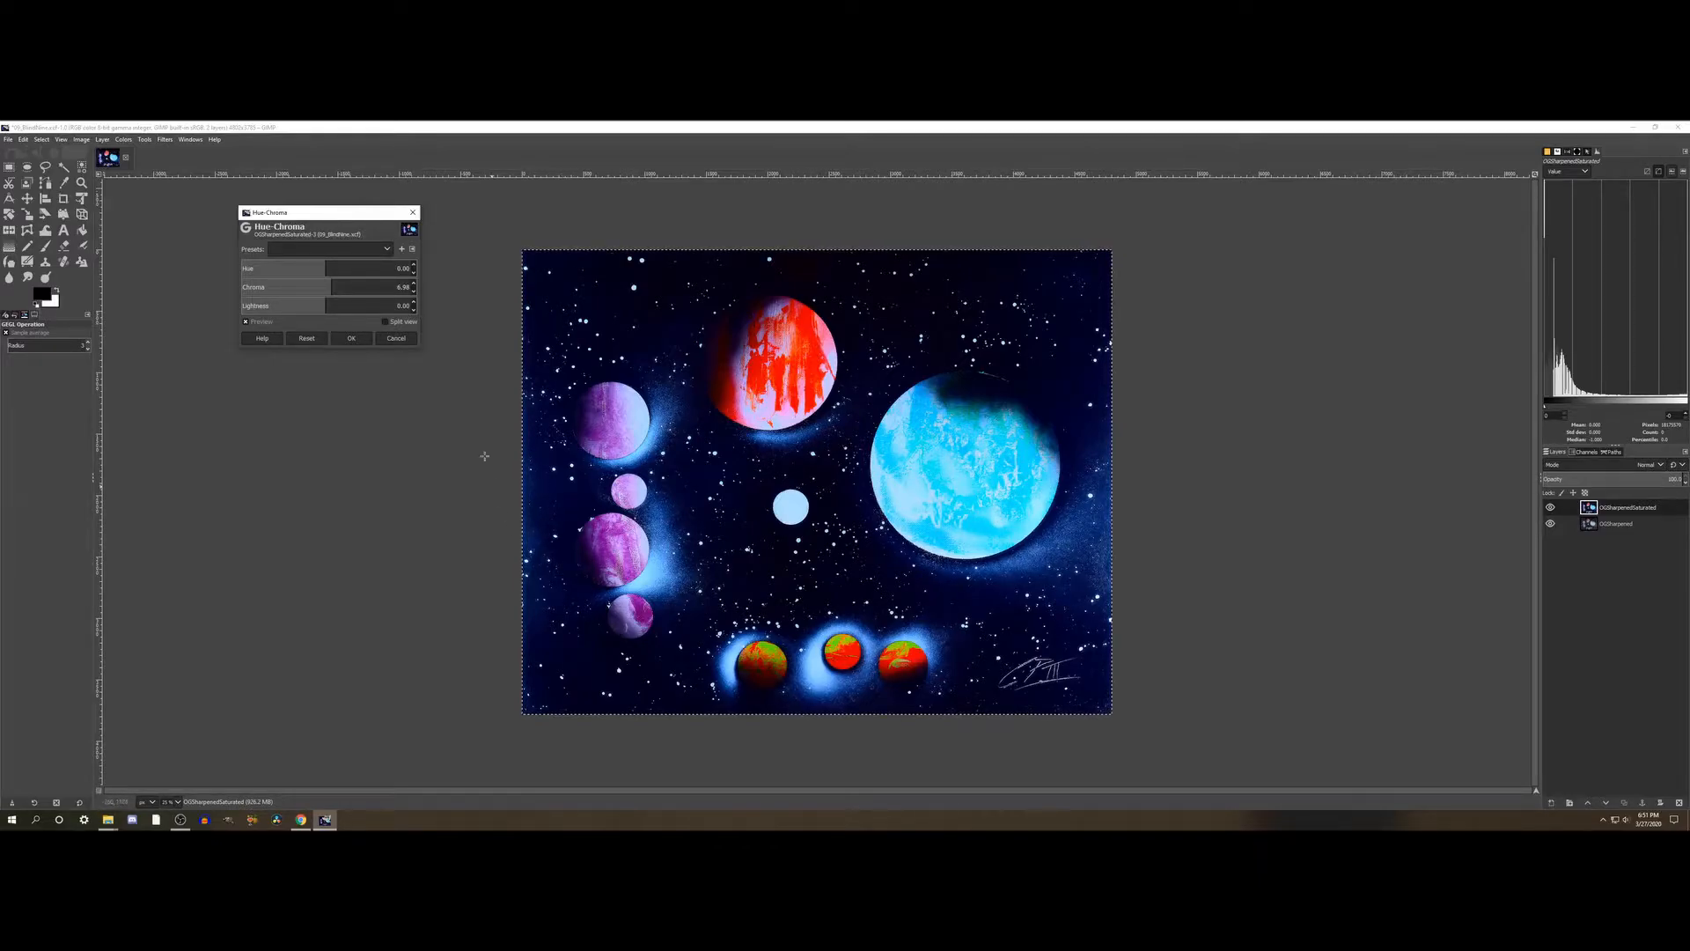
{"action": "left_click", "coordinate": [351, 340]}
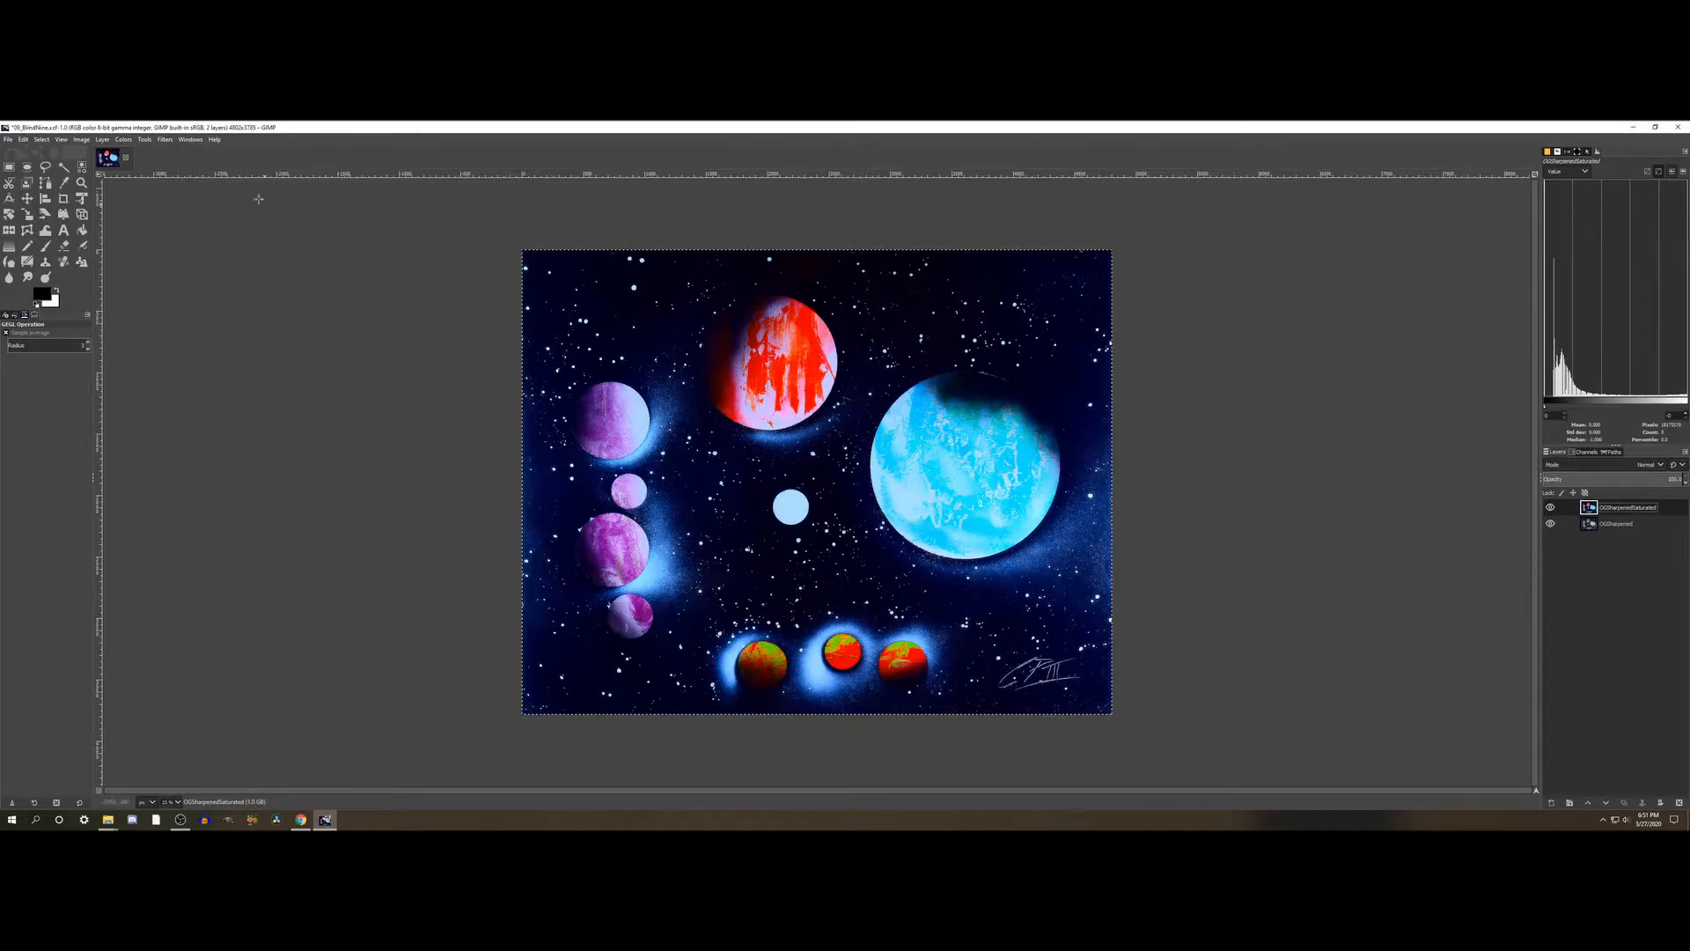
- Open the Hue-Saturation adjustment, try positive and negative Hue shifts across all colors, and reset them
{"action": "left_click", "coordinate": [122, 140]}
{"action": "left_click", "coordinate": [146, 187]}
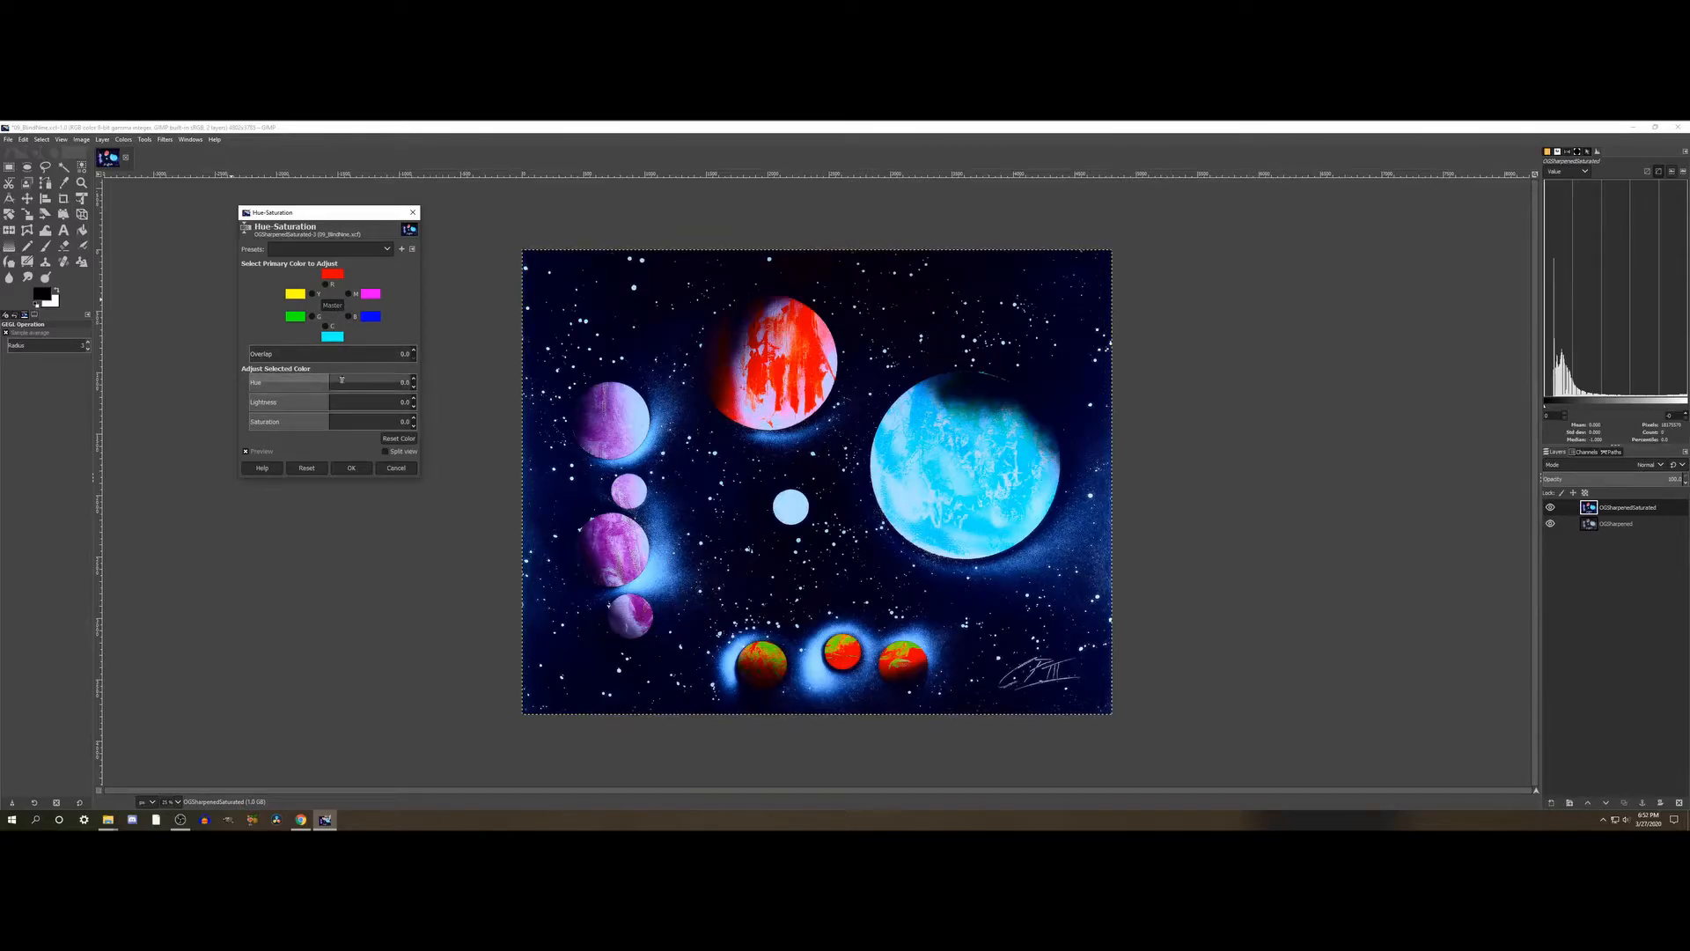
{"action": "left_click_drag", "start_coordinate": [356, 382], "coordinate": [383, 380]}
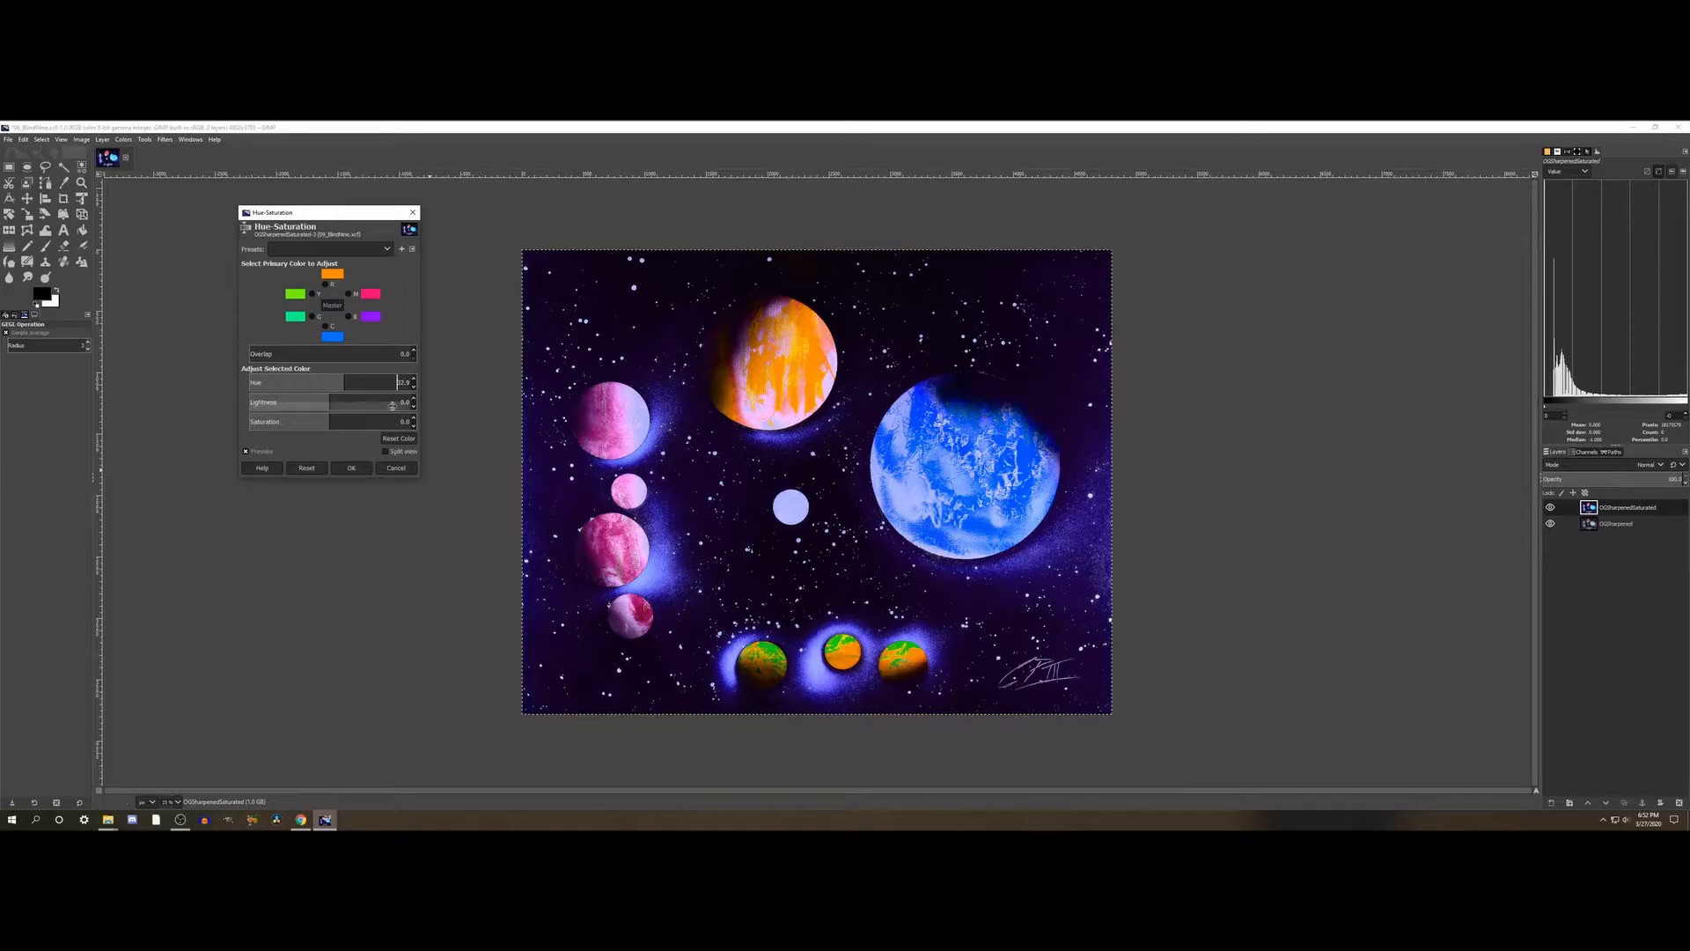
{"action": "left_click", "coordinate": [369, 382]}
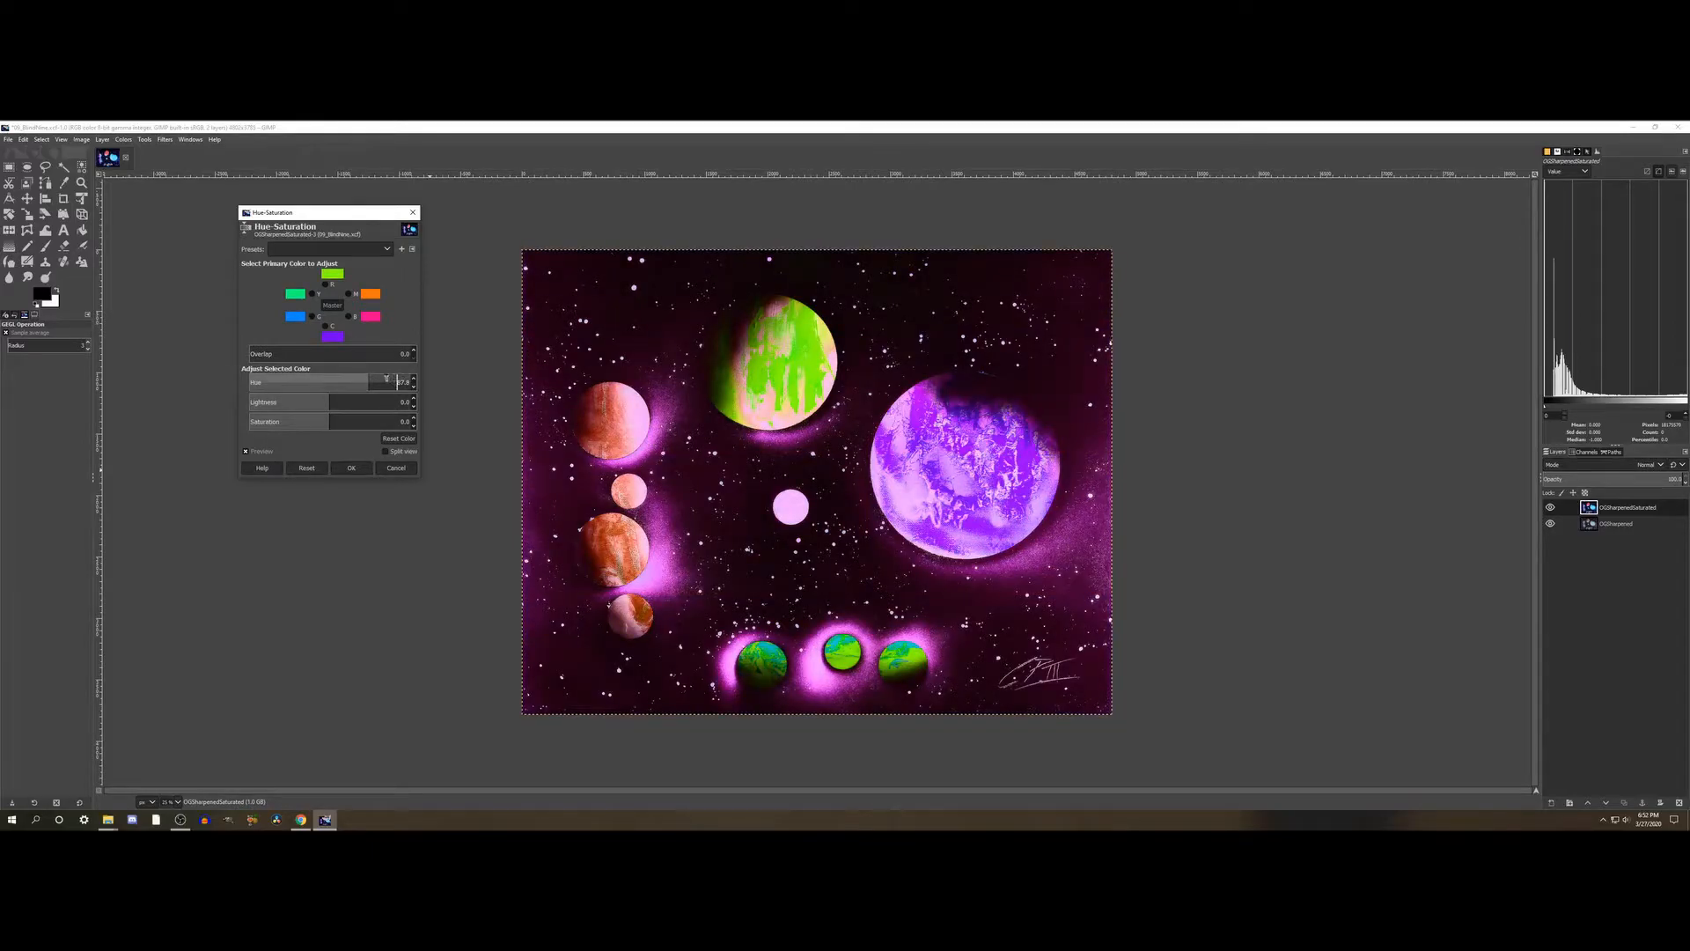
{"action": "left_click", "coordinate": [387, 381]}
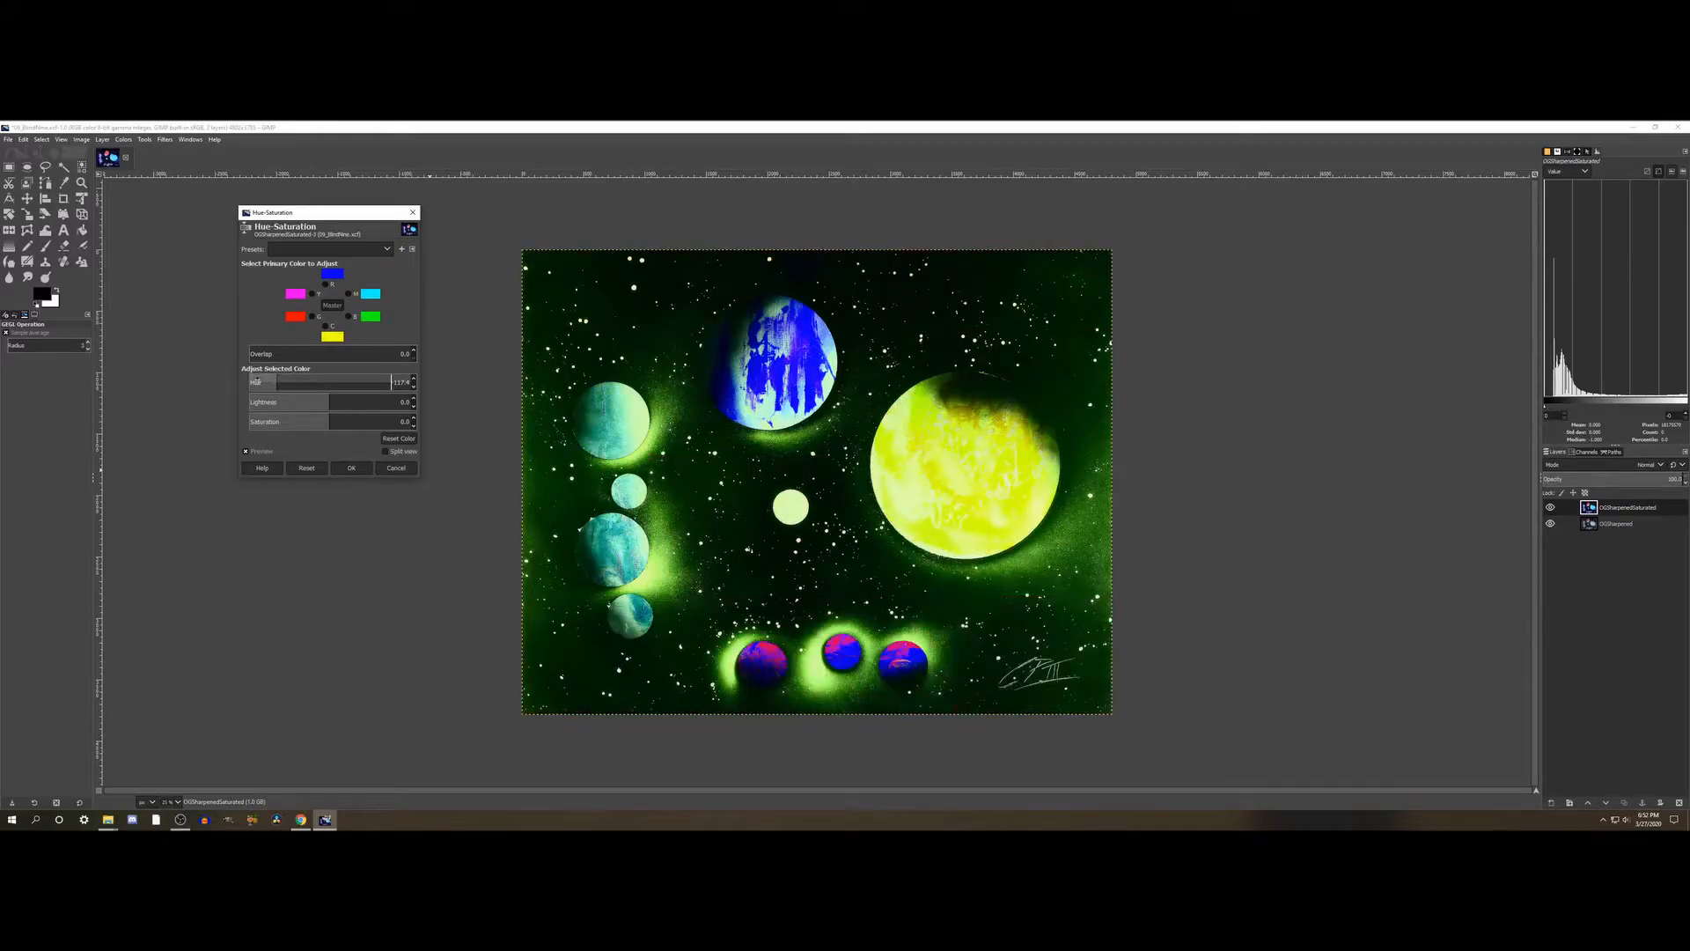
{"action": "left_click", "coordinate": [256, 381]}
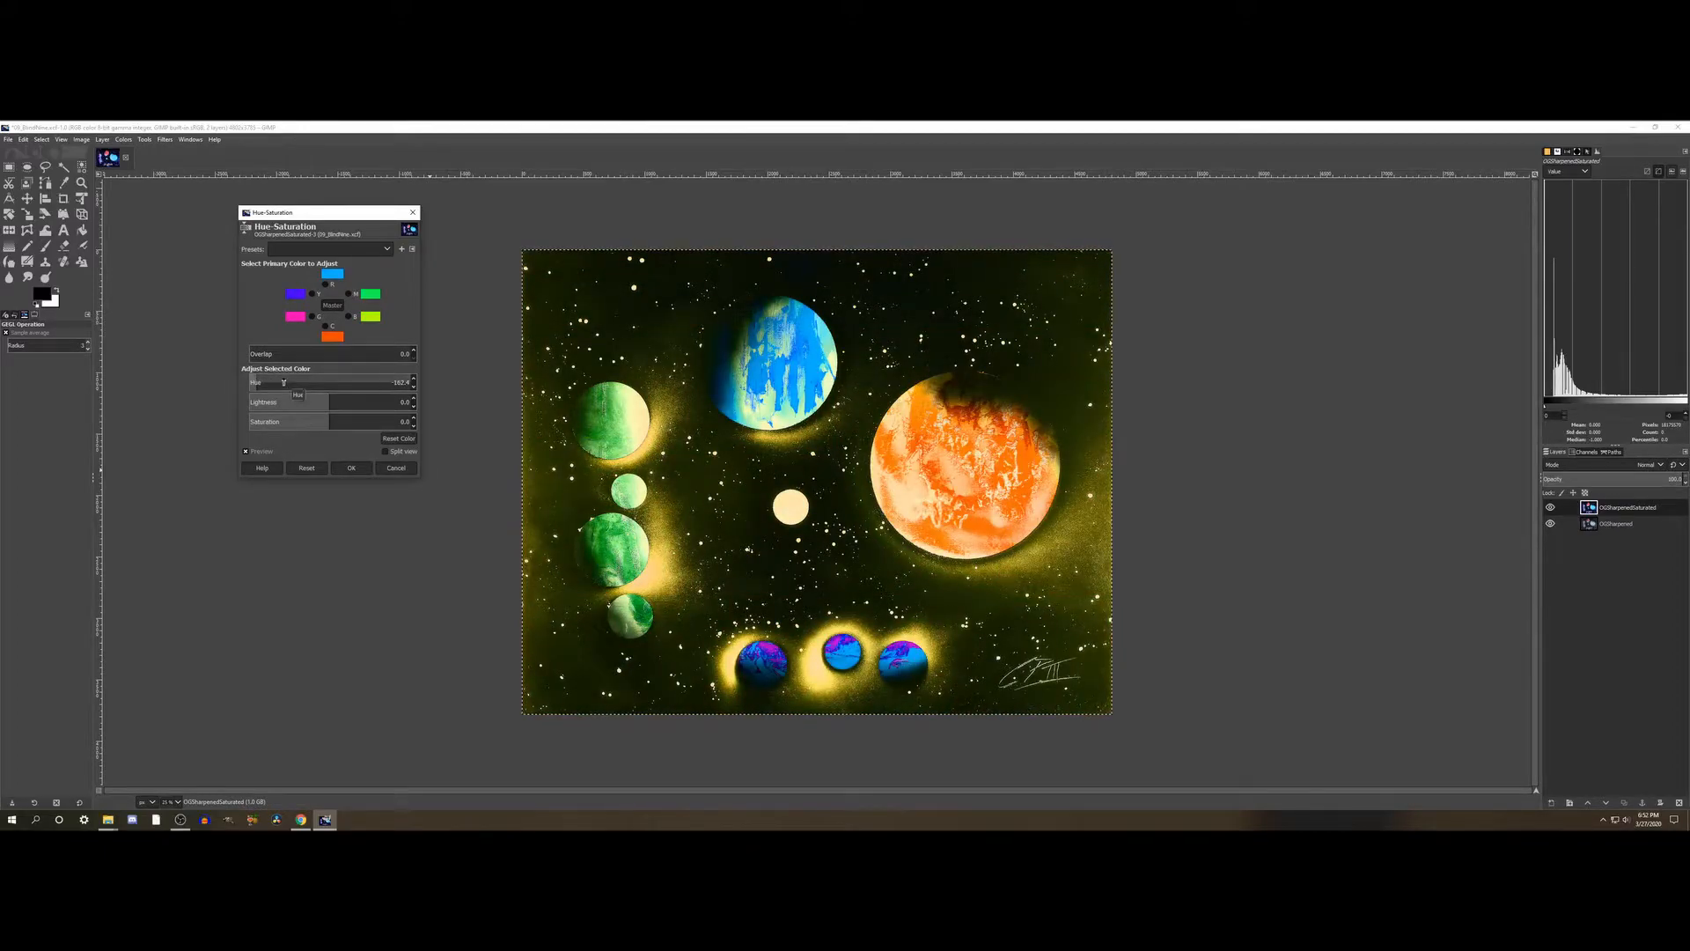
{"action": "left_click", "coordinate": [283, 382]}
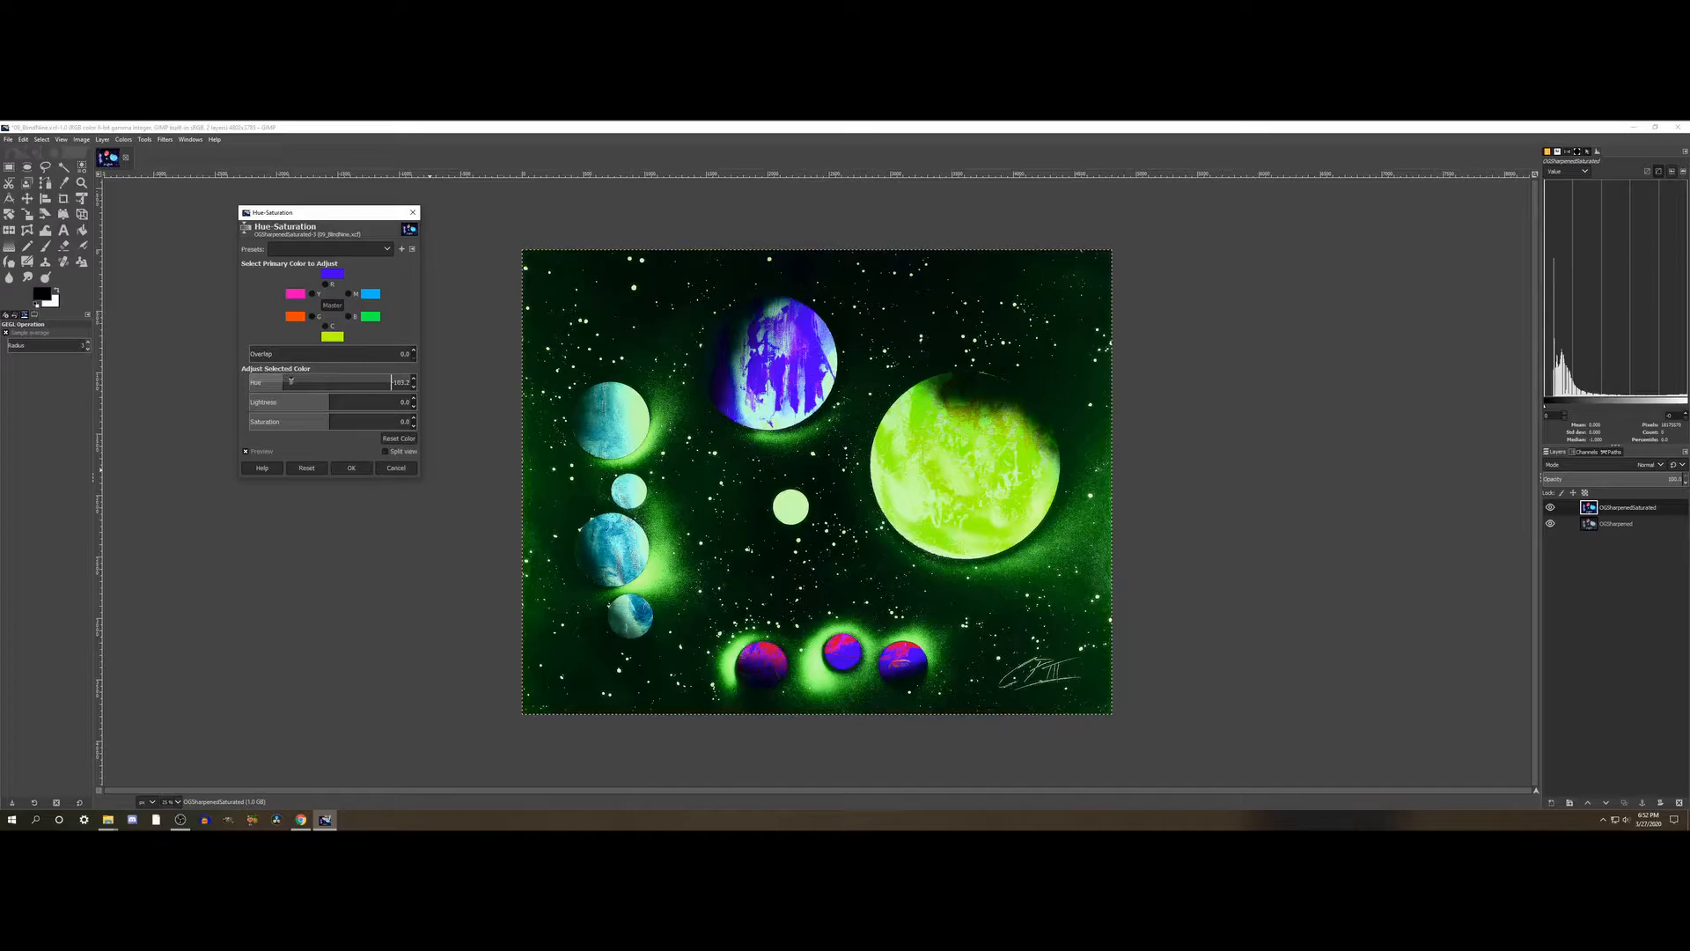
{"action": "left_click", "coordinate": [307, 468]}
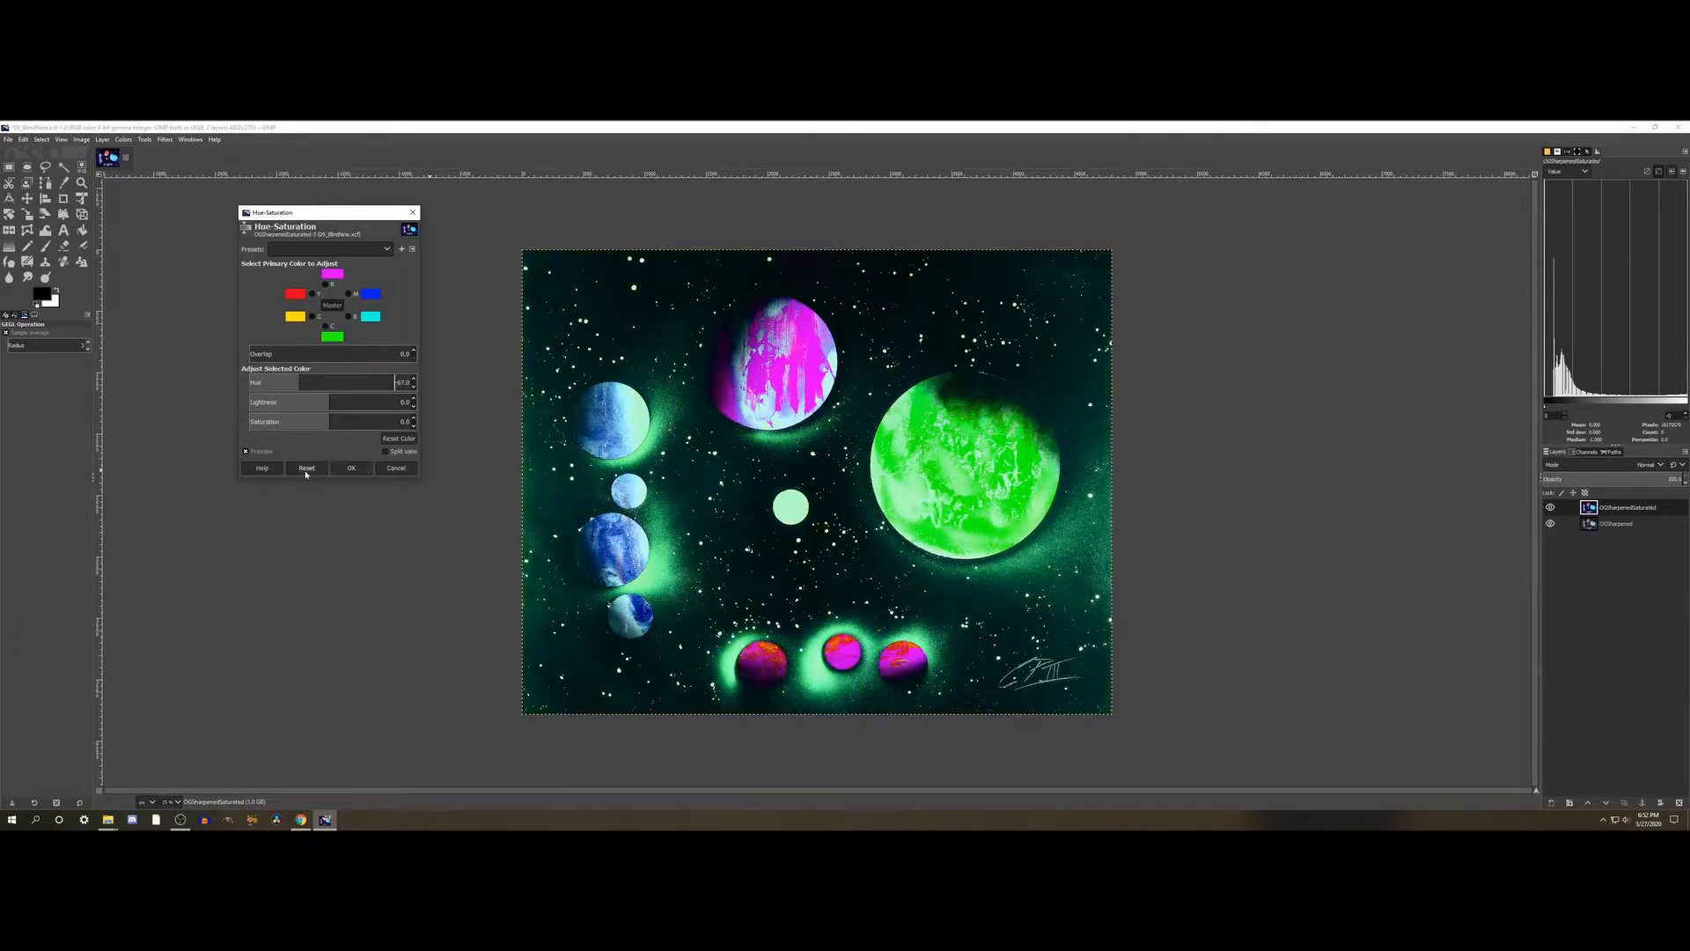
- Choose blue as the primary color to adjust, raise its Saturation to about 86, and check the preview
{"action": "left_click", "coordinate": [349, 317]}
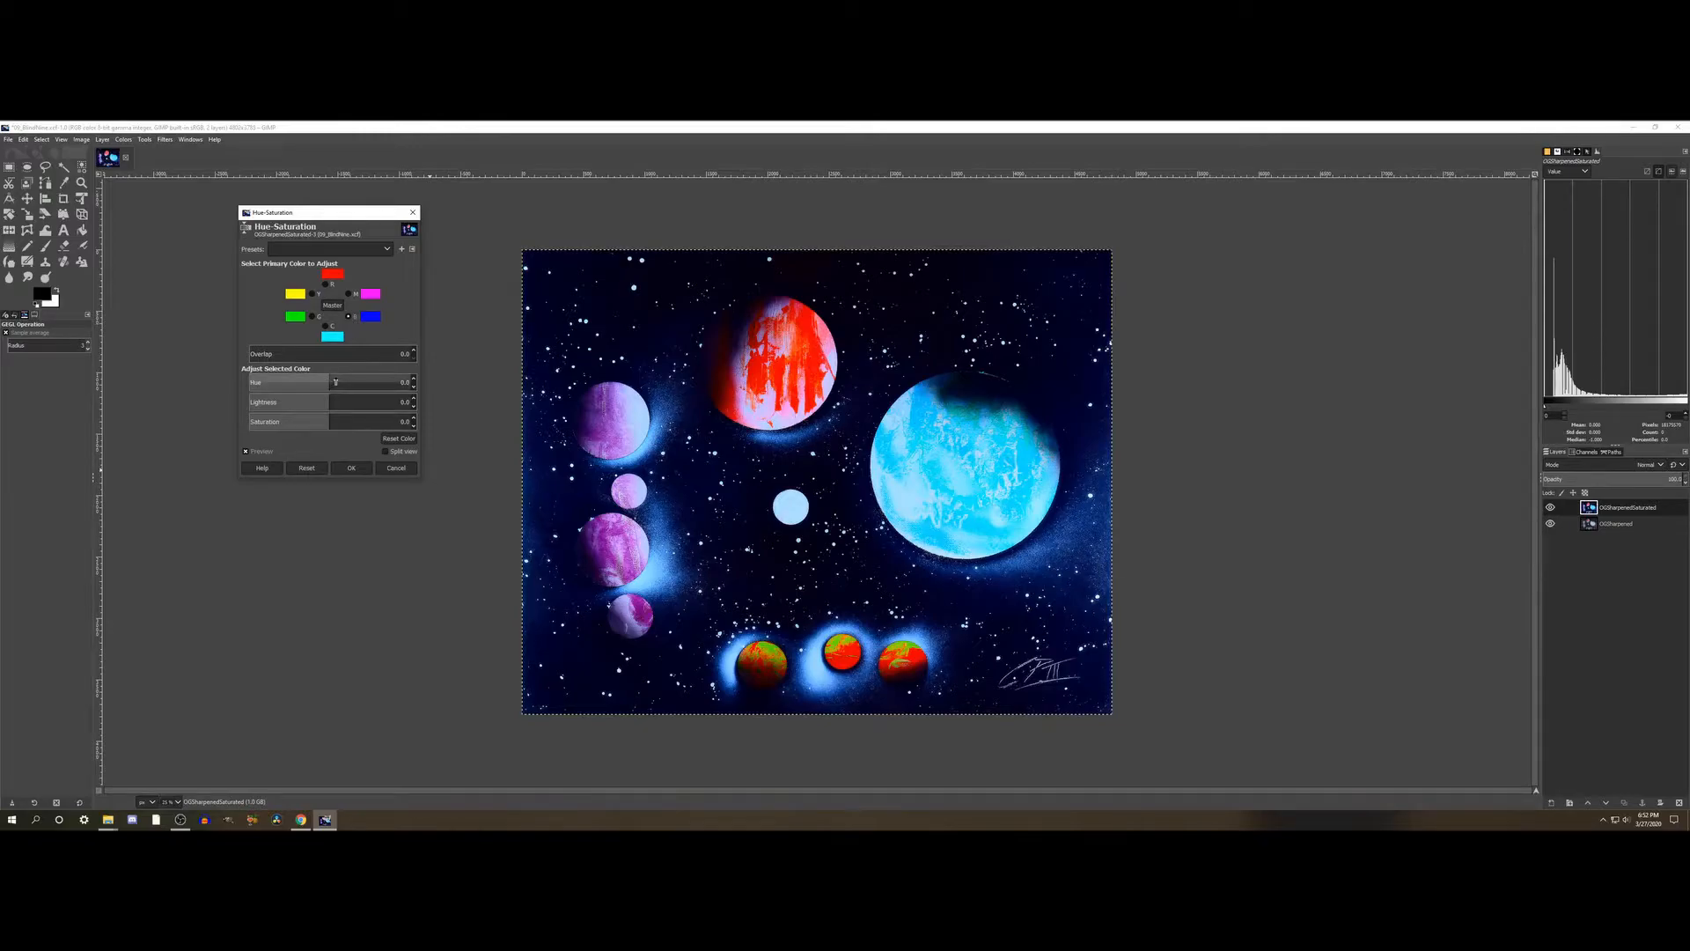
{"action": "left_click", "coordinate": [380, 422]}
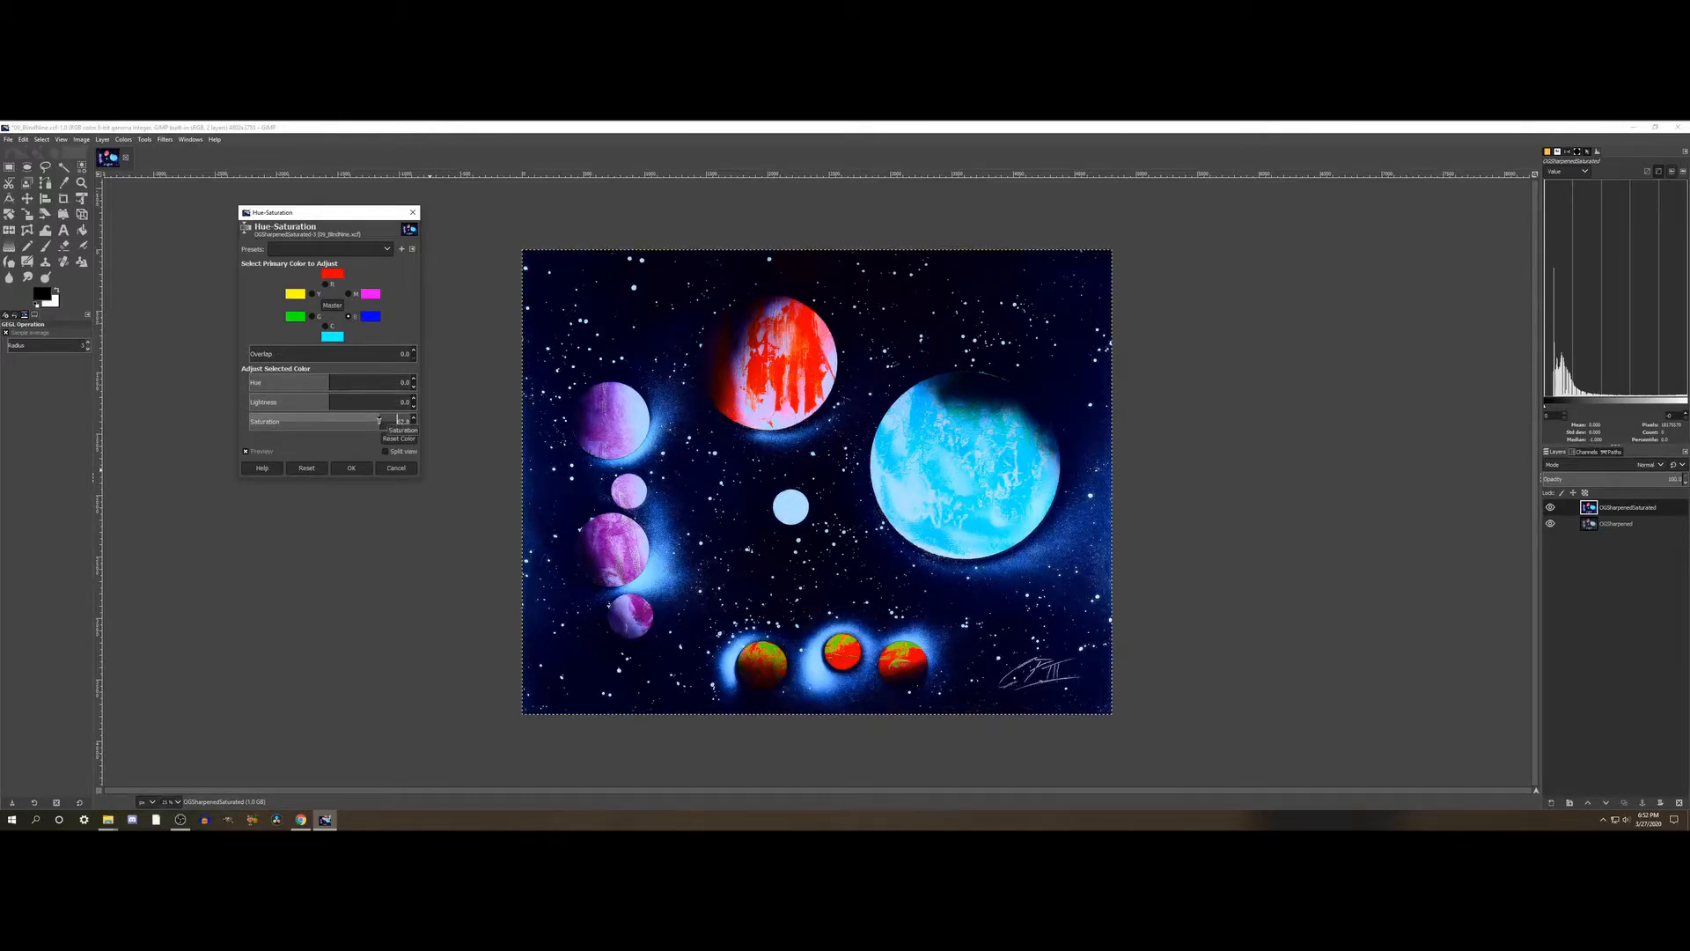
{"action": "left_click", "coordinate": [399, 422]}
{"action": "left_click", "coordinate": [260, 452]}
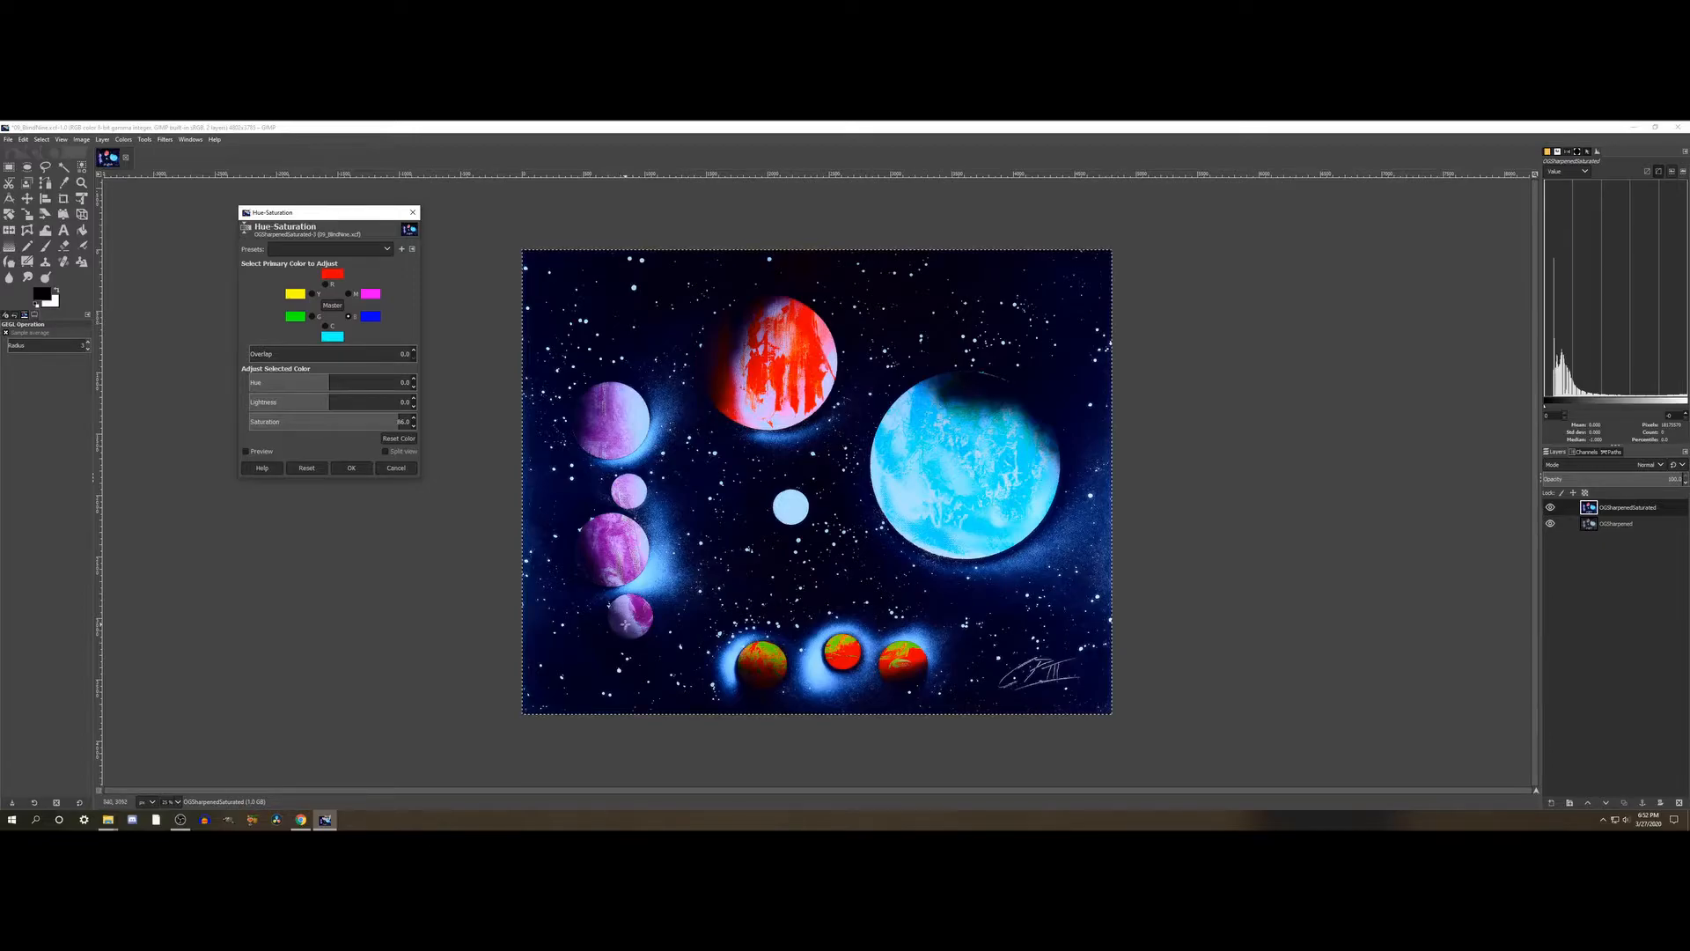
- Lower the blue Saturation to about 52, try raising the Lightness, and reset the Hue-Saturation adjustment
{"action": "left_click", "coordinate": [245, 452]}
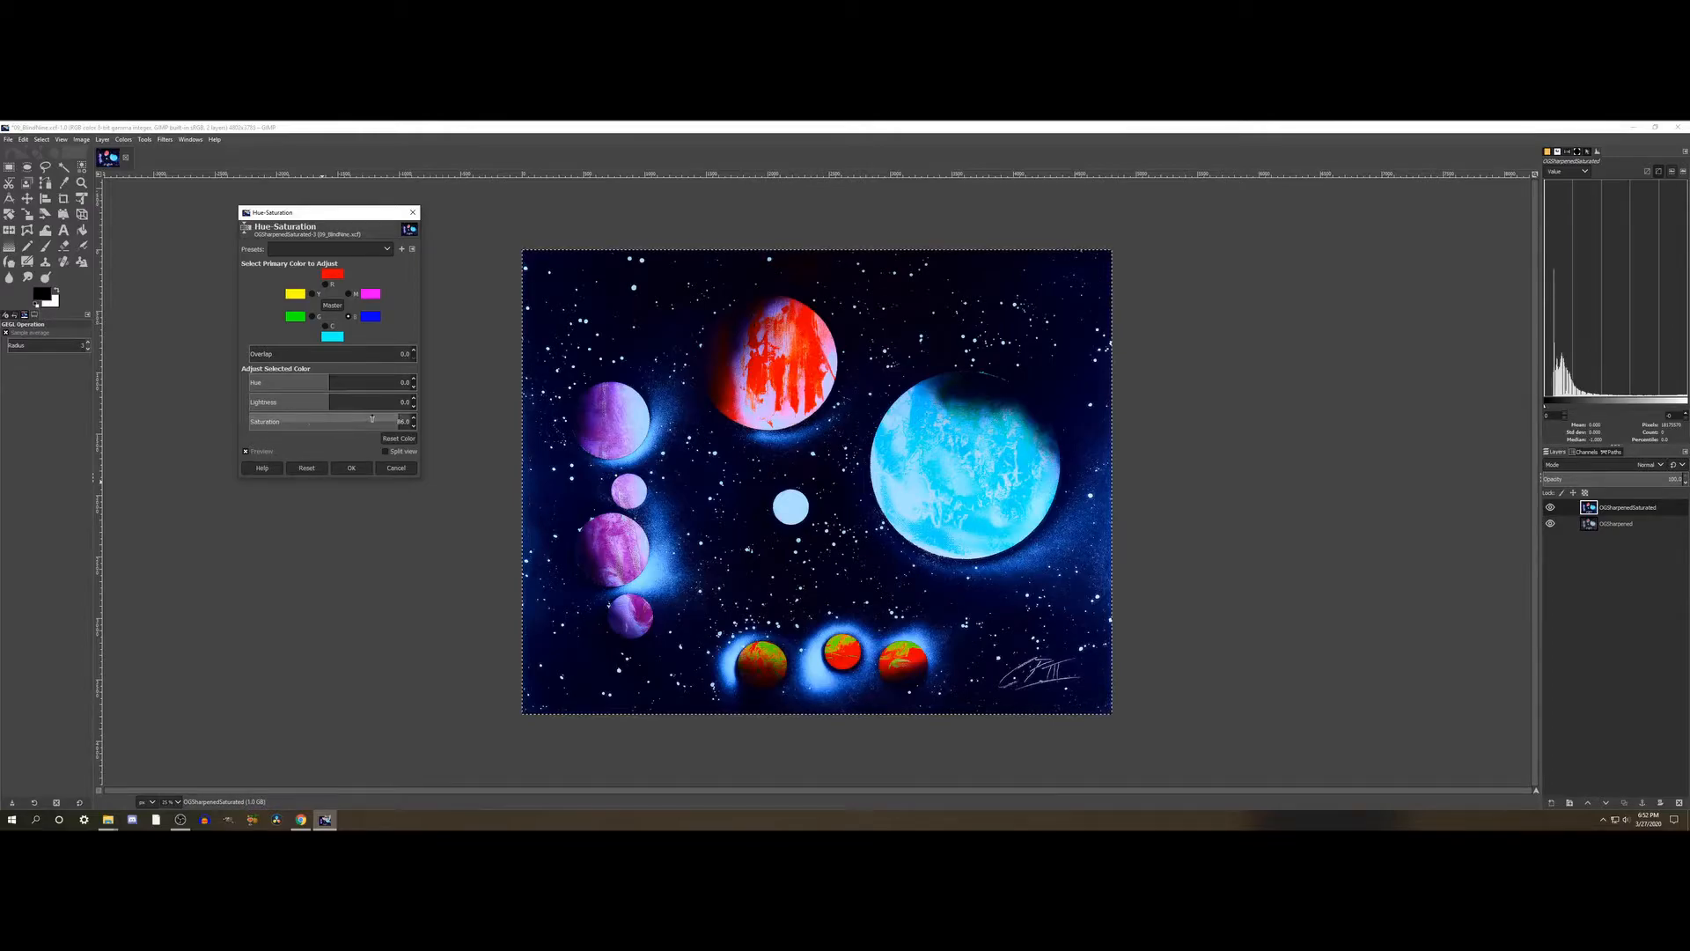
{"action": "left_click", "coordinate": [371, 419]}
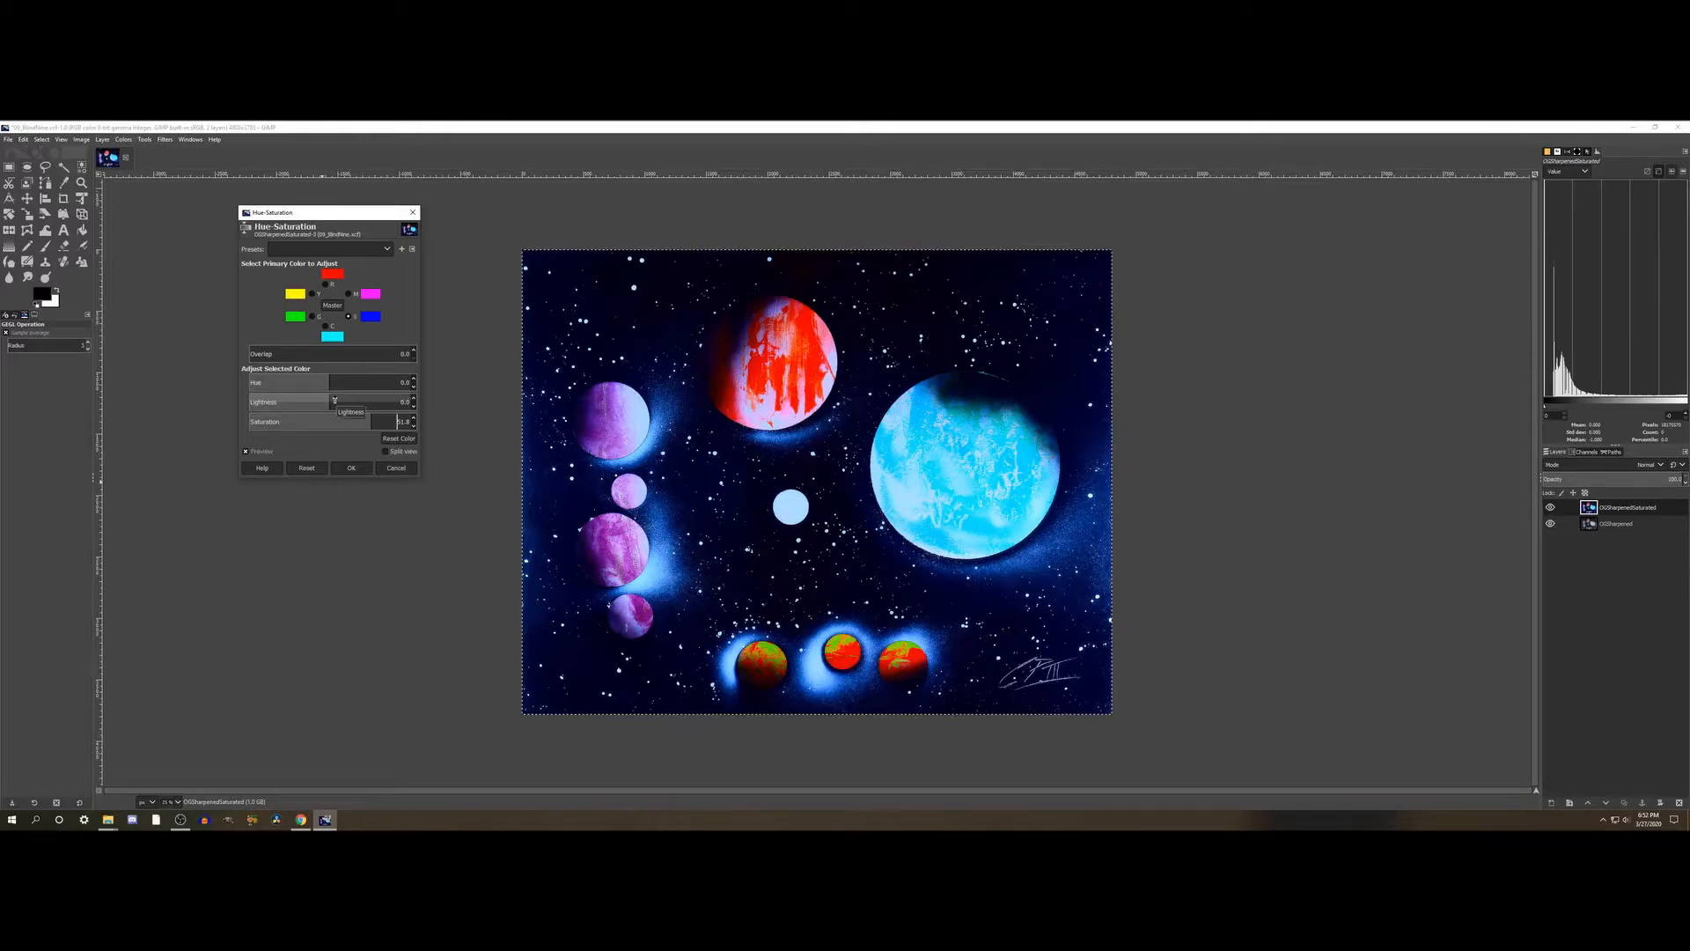
{"action": "left_click_drag", "start_coordinate": [335, 401], "coordinate": [347, 402]}
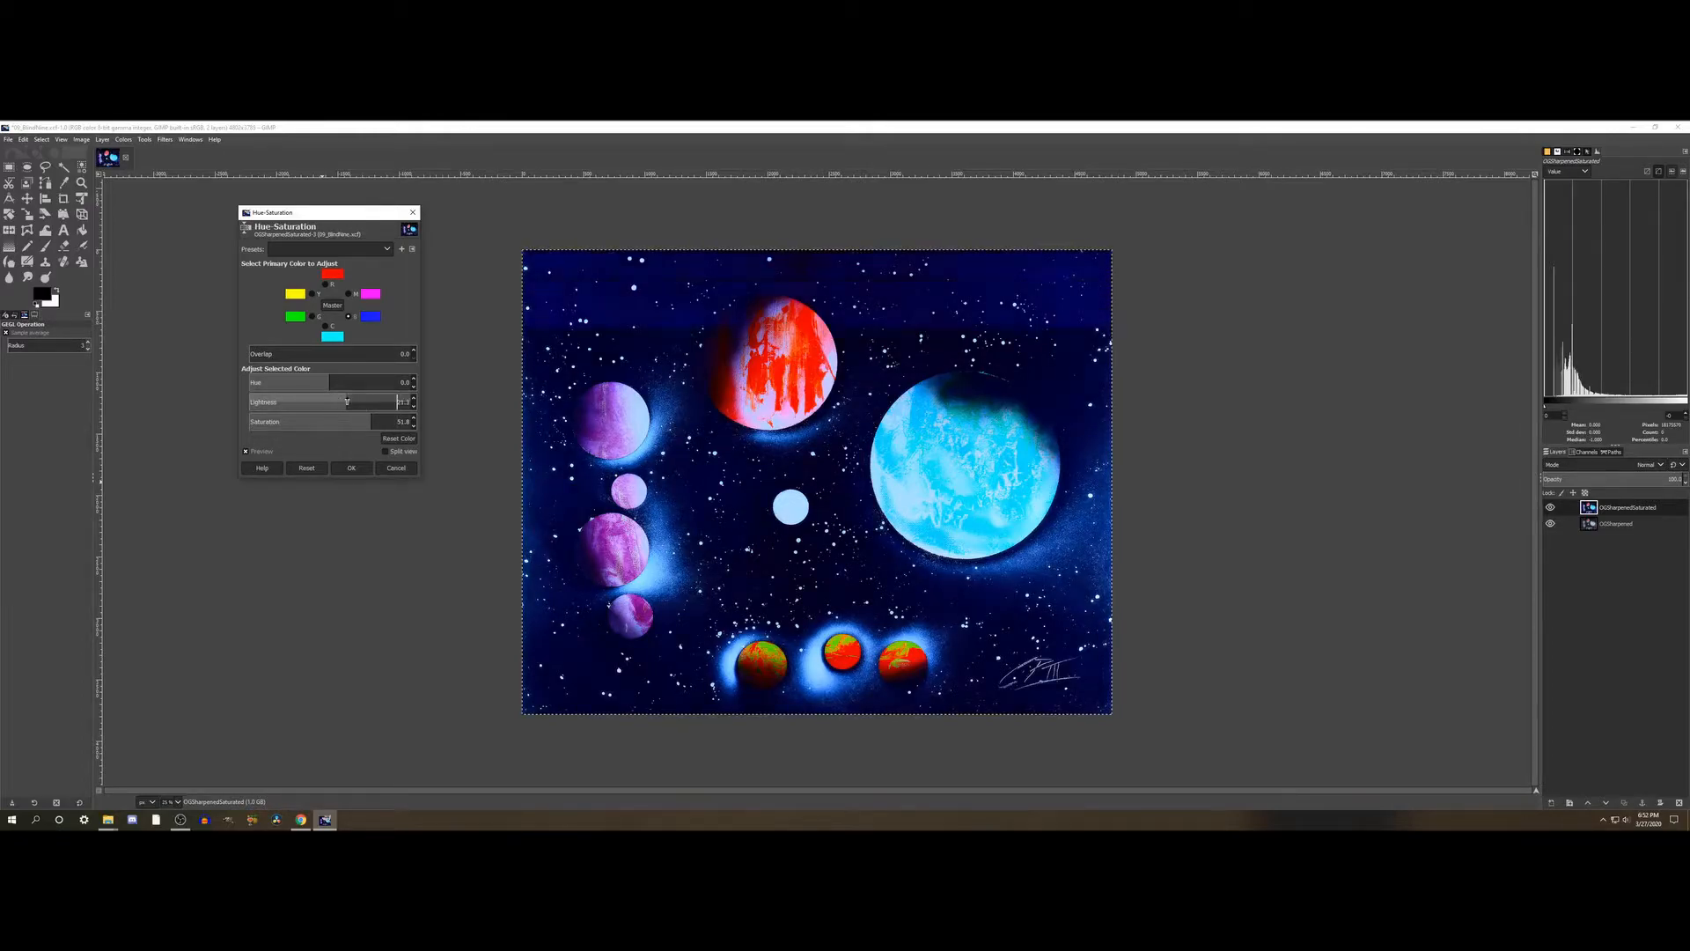
{"action": "left_click", "coordinate": [331, 401]}
{"action": "left_click", "coordinate": [388, 439]}
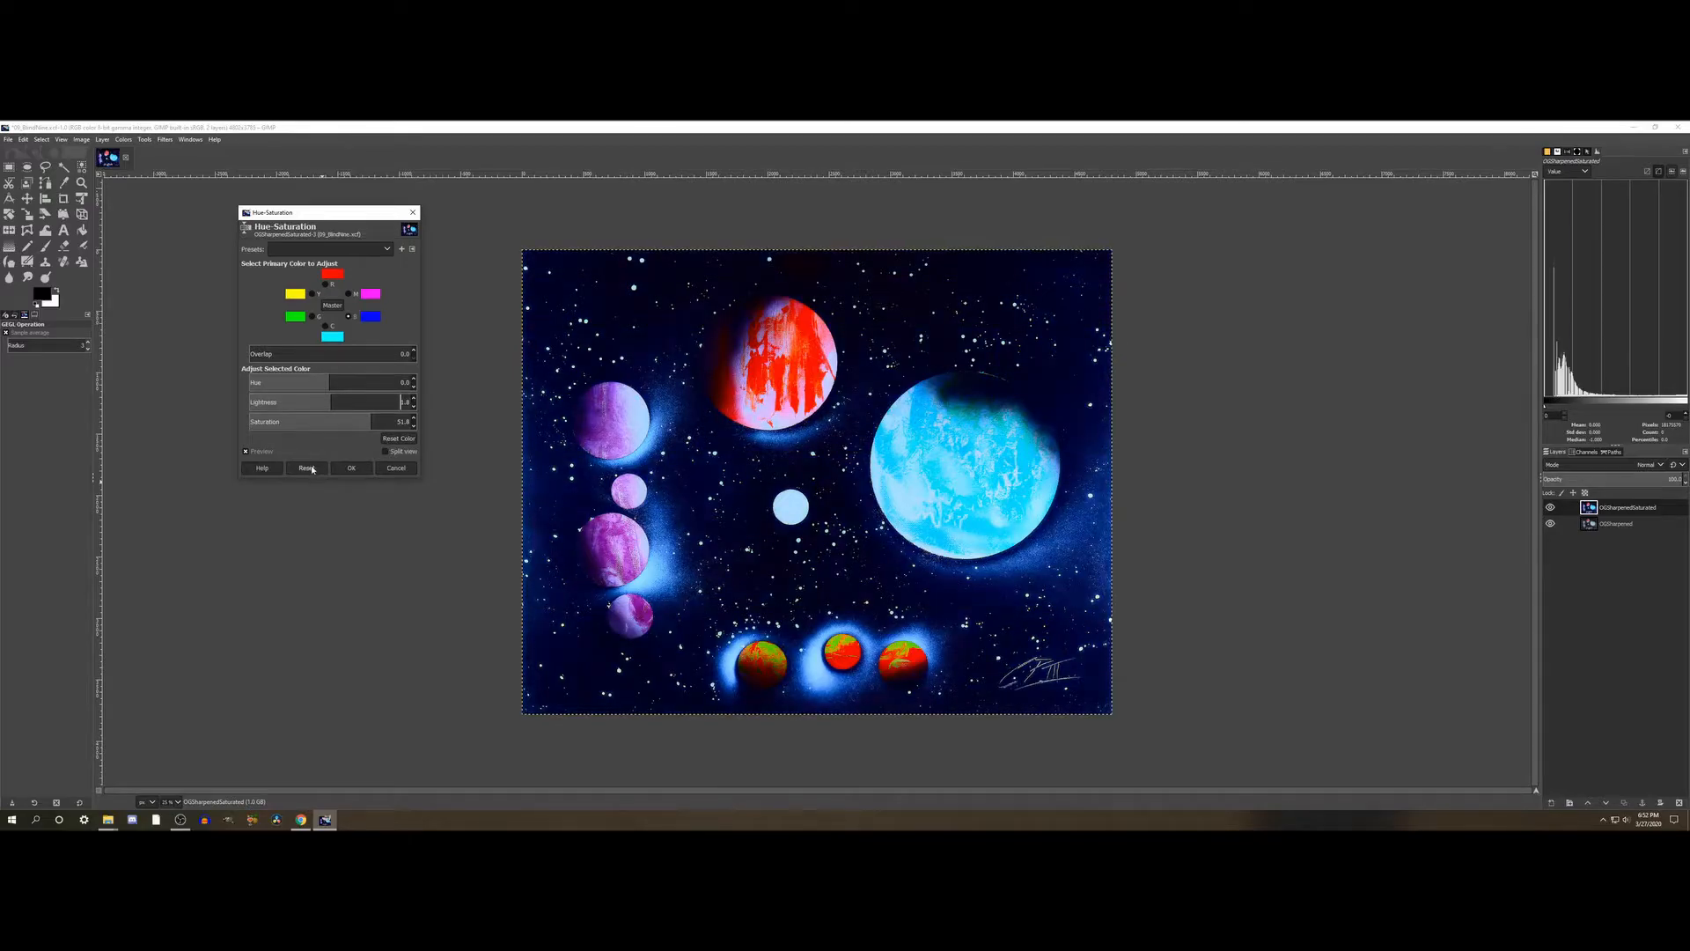
{"action": "left_click", "coordinate": [368, 420]}
{"action": "left_click", "coordinate": [306, 467]}
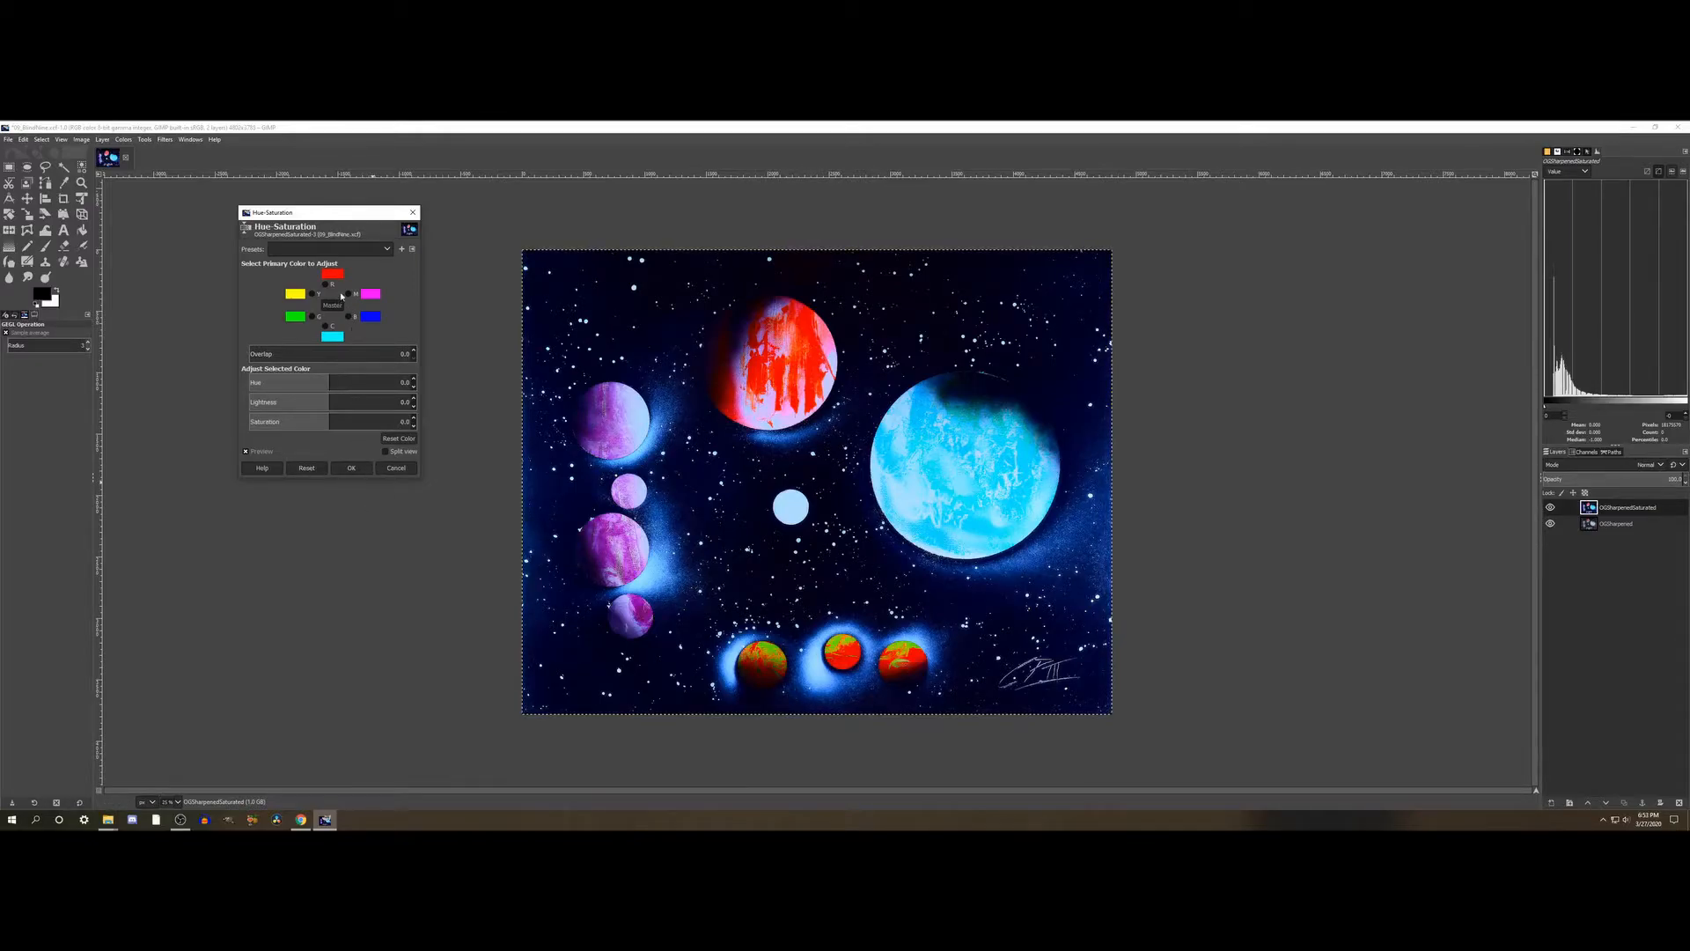
- Choose blue as the primary color, set its Saturation to about 46, and apply the Hue-Saturation adjustment
{"action": "left_click", "coordinate": [349, 318]}
{"action": "left_click", "coordinate": [366, 422]}
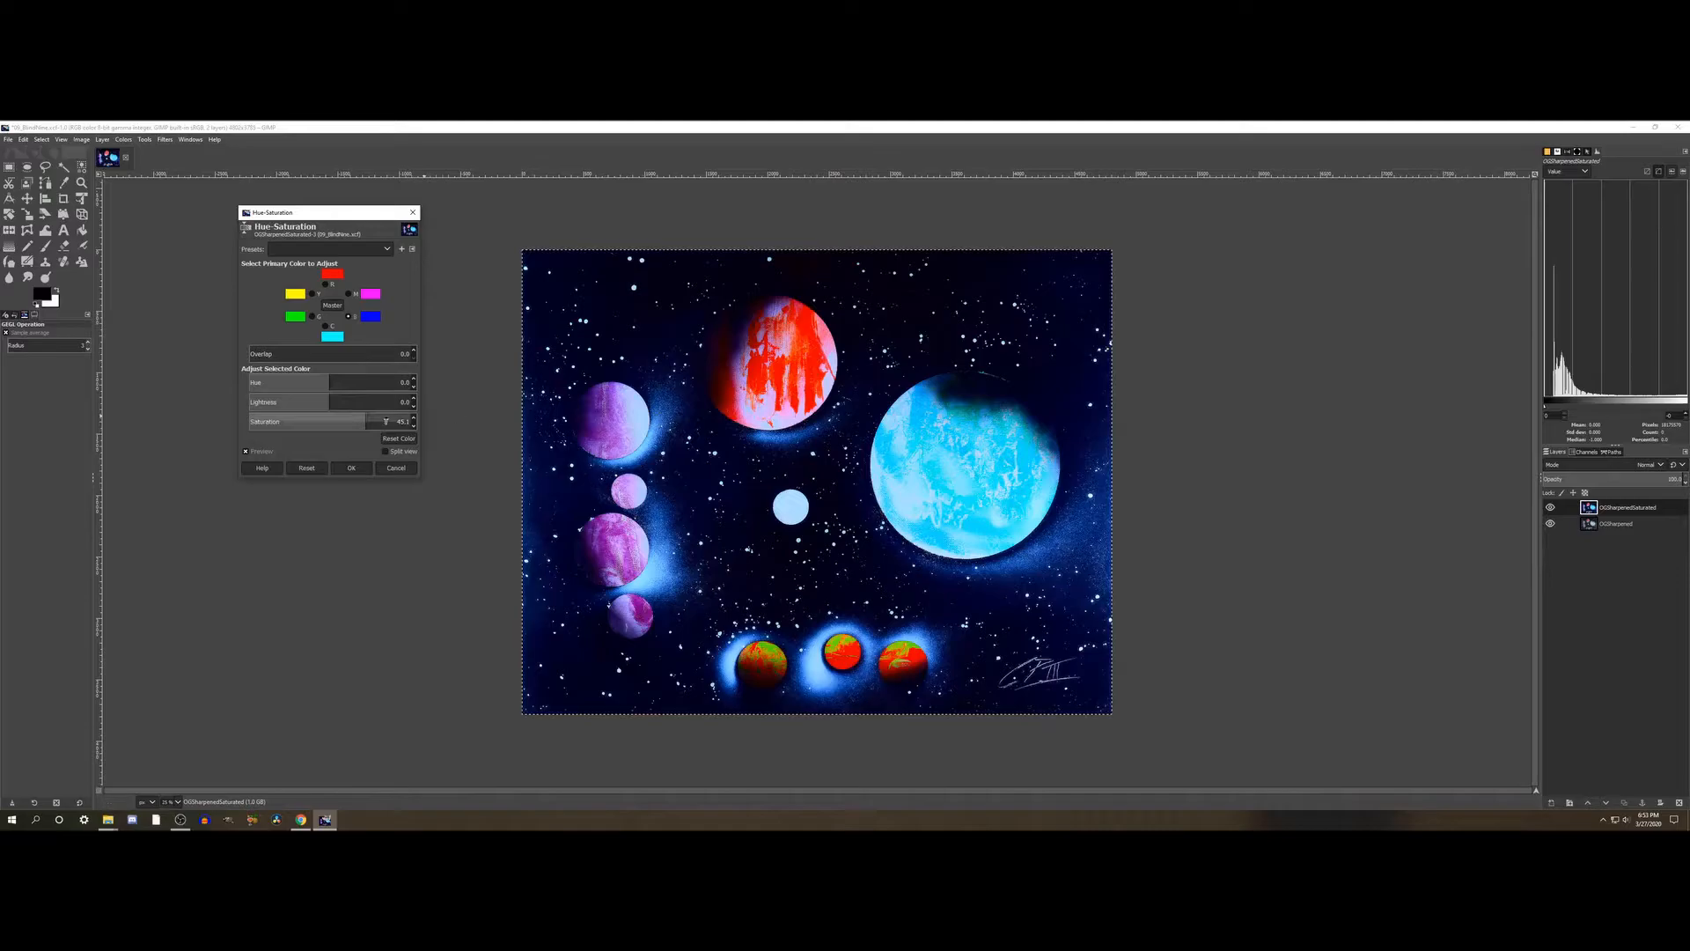
{"action": "left_click", "coordinate": [351, 469]}
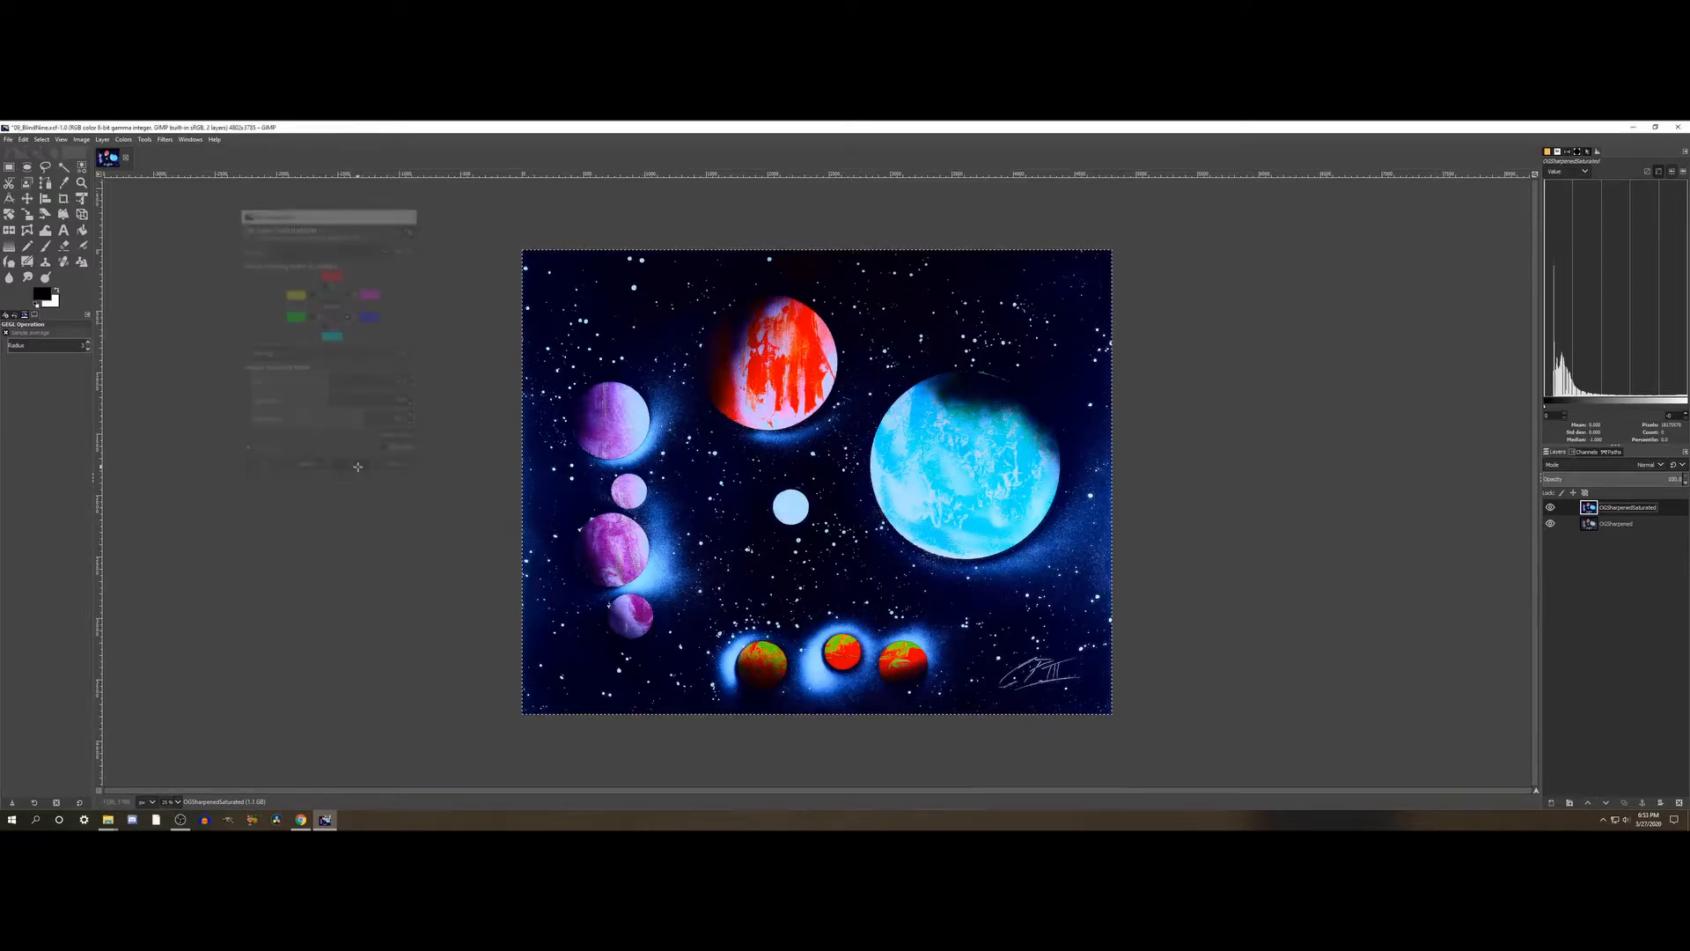
- Reopen Hue-Saturation, choose magenta as the primary color, raise its Saturation to 100, and compare the painting with and without the change
{"action": "left_click", "coordinate": [123, 140]}
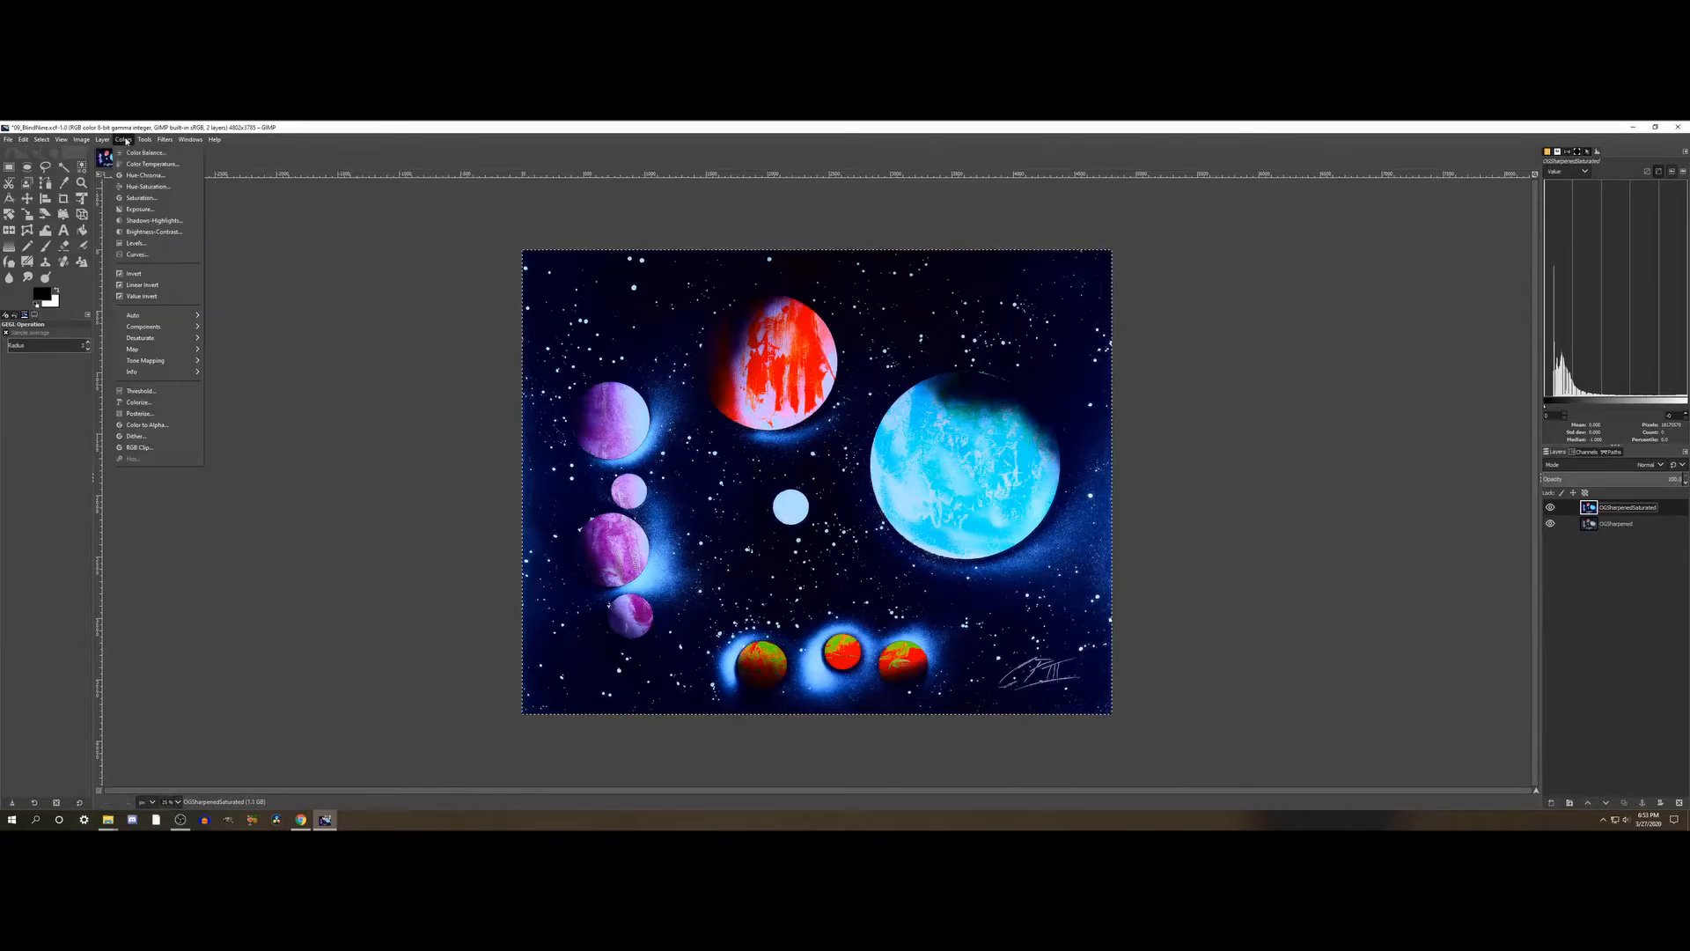
{"action": "left_click", "coordinate": [148, 186]}
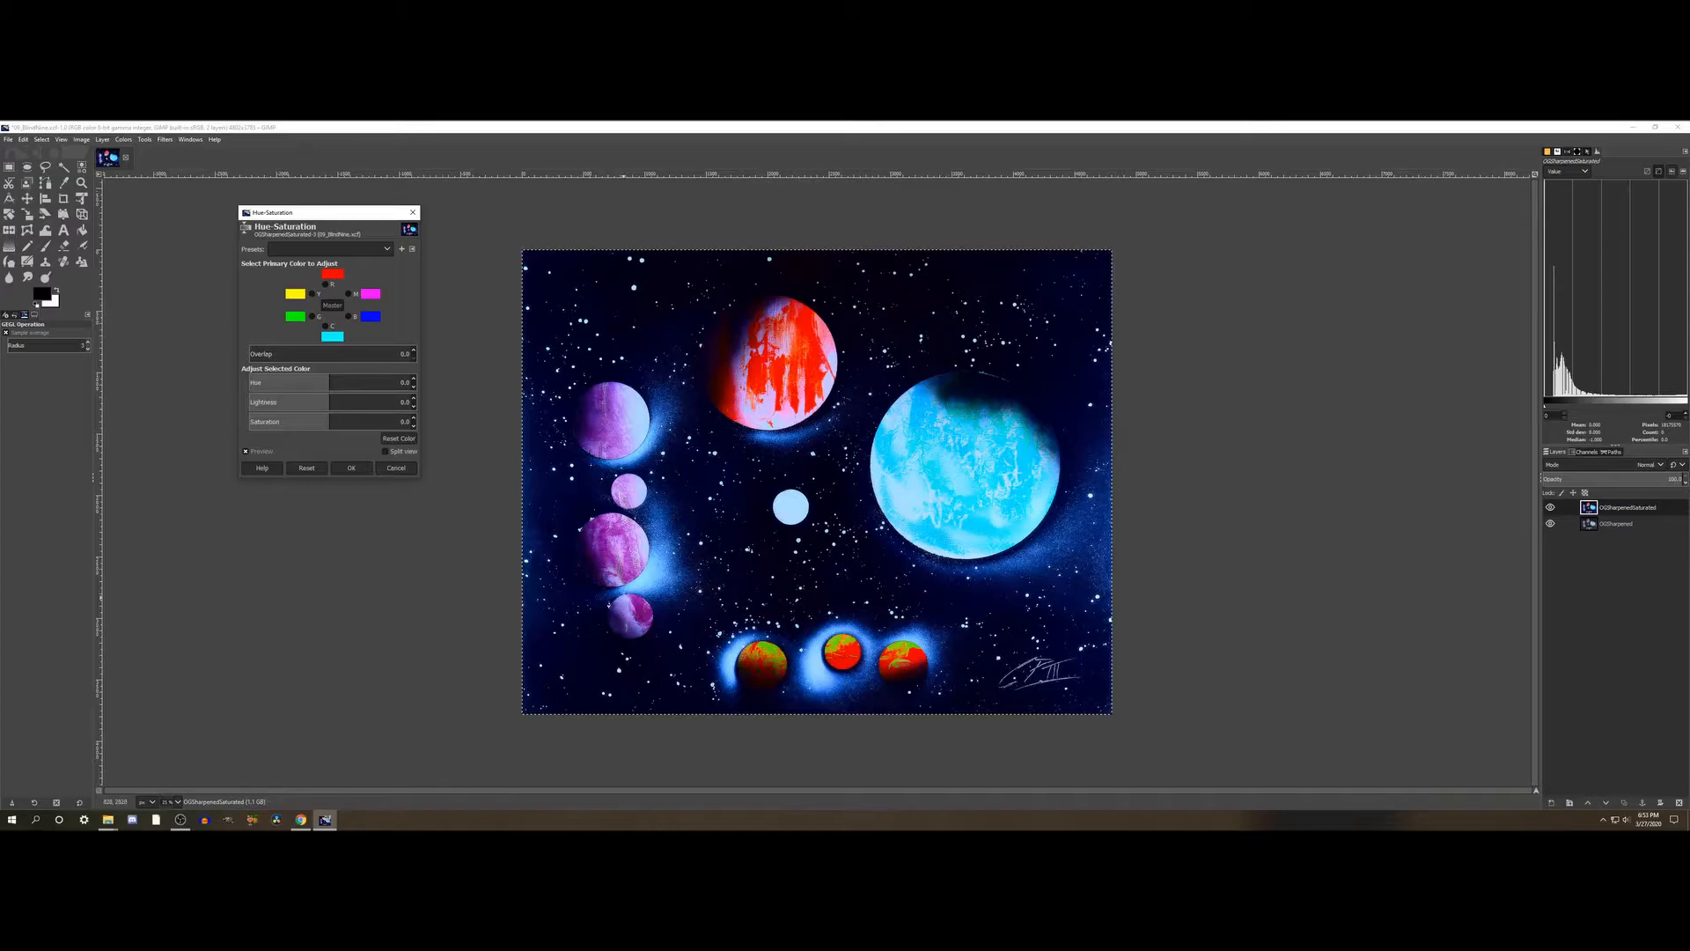
{"action": "left_click", "coordinate": [350, 294]}
{"action": "left_click", "coordinate": [354, 421]}
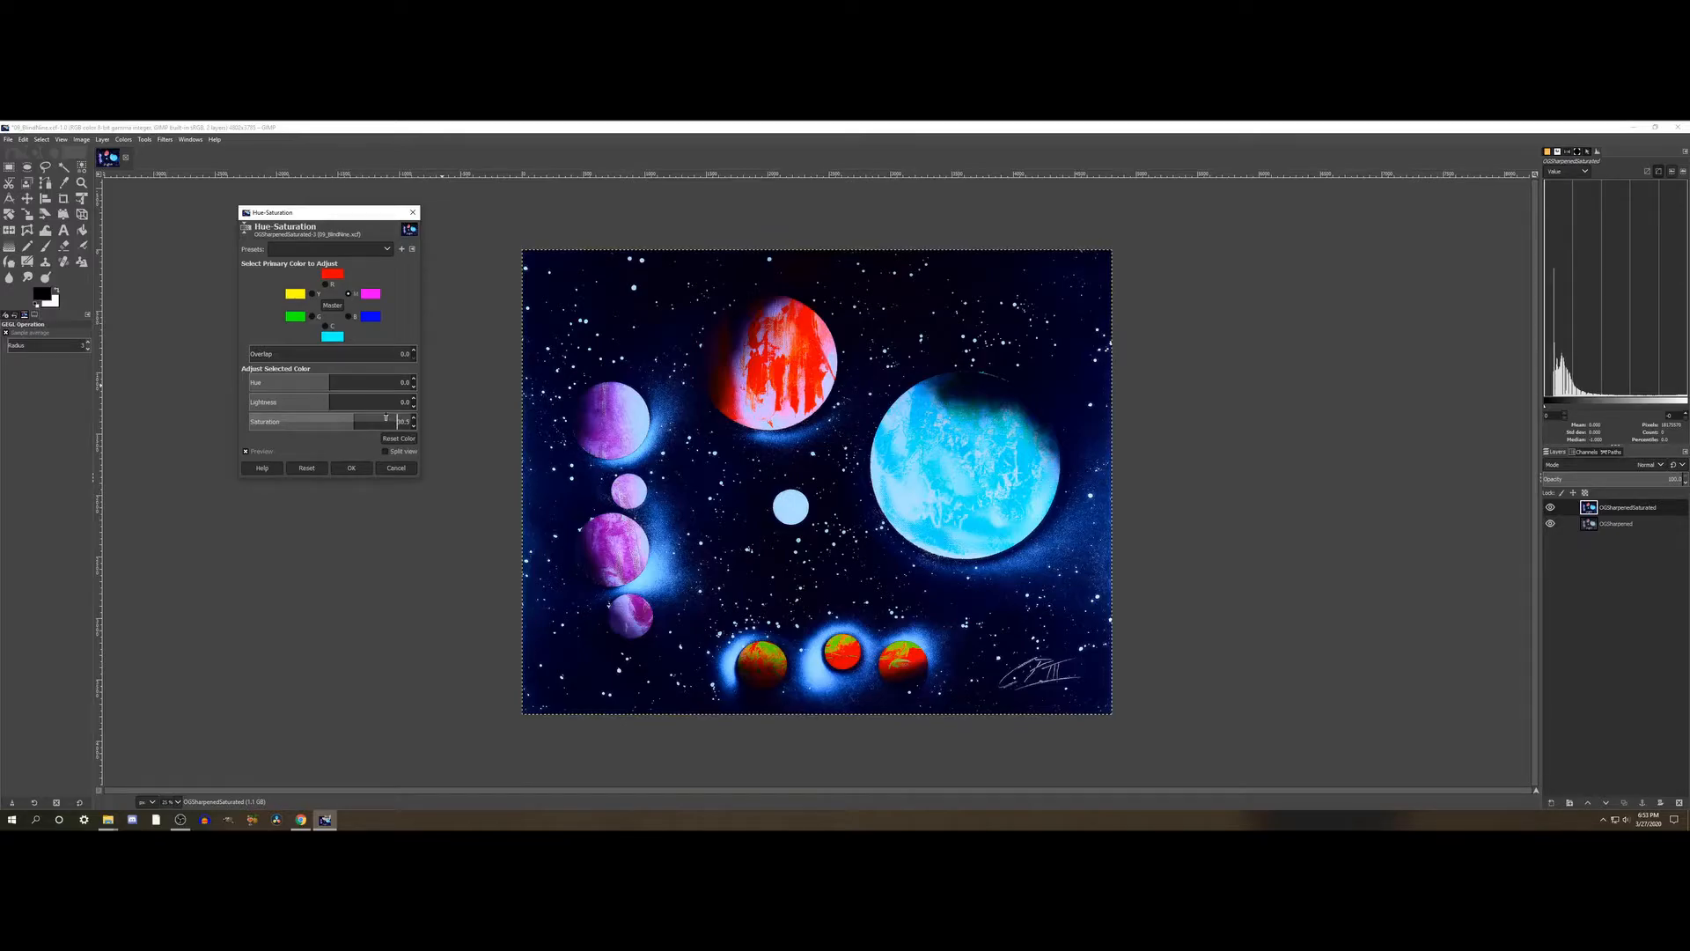
{"action": "left_click", "coordinate": [391, 418]}
{"action": "left_click", "coordinate": [405, 422]}
{"action": "left_click", "coordinate": [406, 422]}
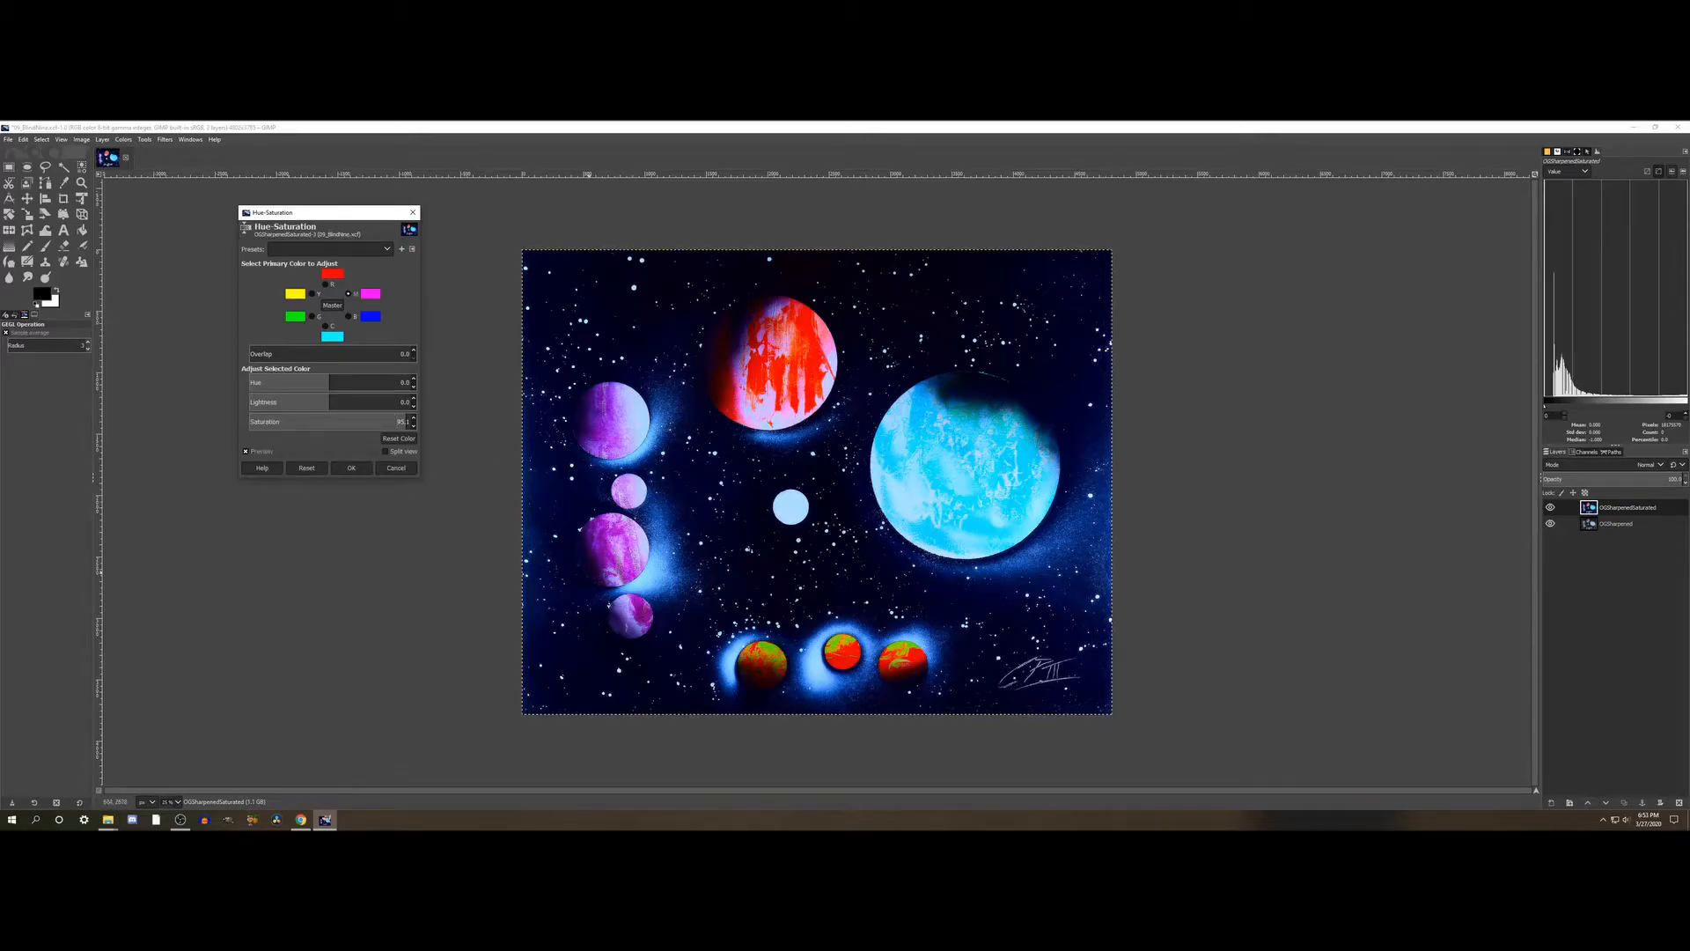
{"action": "left_click", "coordinate": [258, 452]}
{"action": "left_click_drag", "start_coordinate": [398, 421], "coordinate": [416, 420]}
{"action": "left_click", "coordinate": [248, 451]}
{"action": "left_click", "coordinate": [247, 451]}
- Try raising the magenta Lightness to about 26, check the effect on the red planet's shaded edge, and reset the adjustment
{"action": "left_click", "coordinate": [334, 401]}
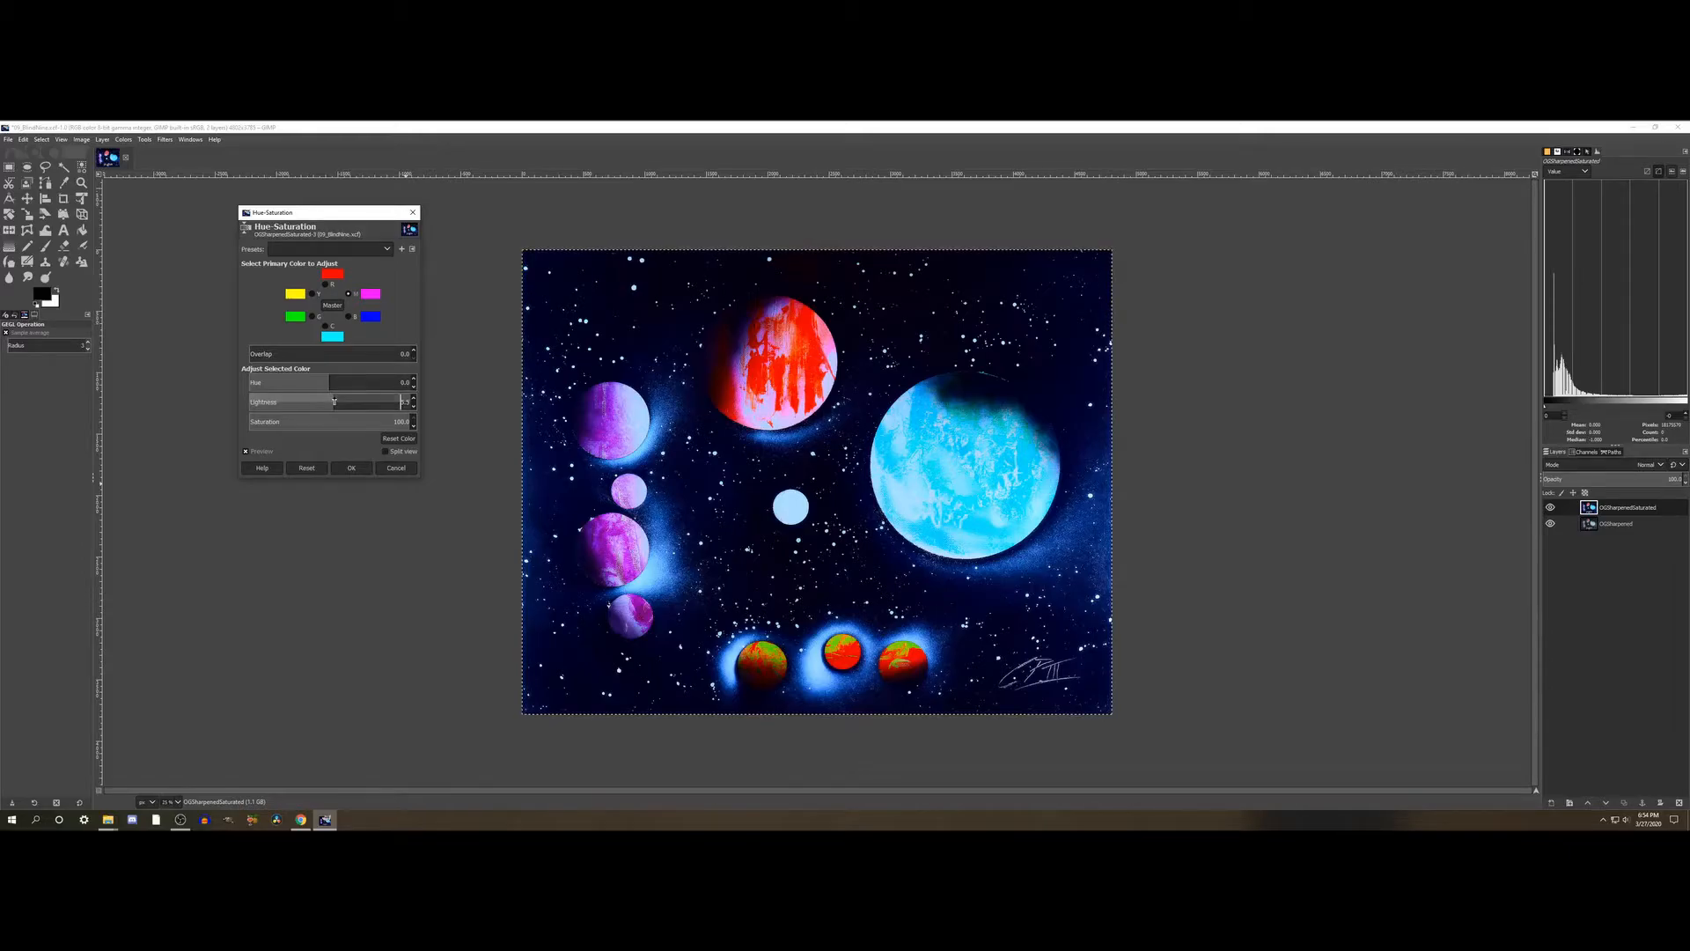
{"action": "left_click", "coordinate": [351, 400]}
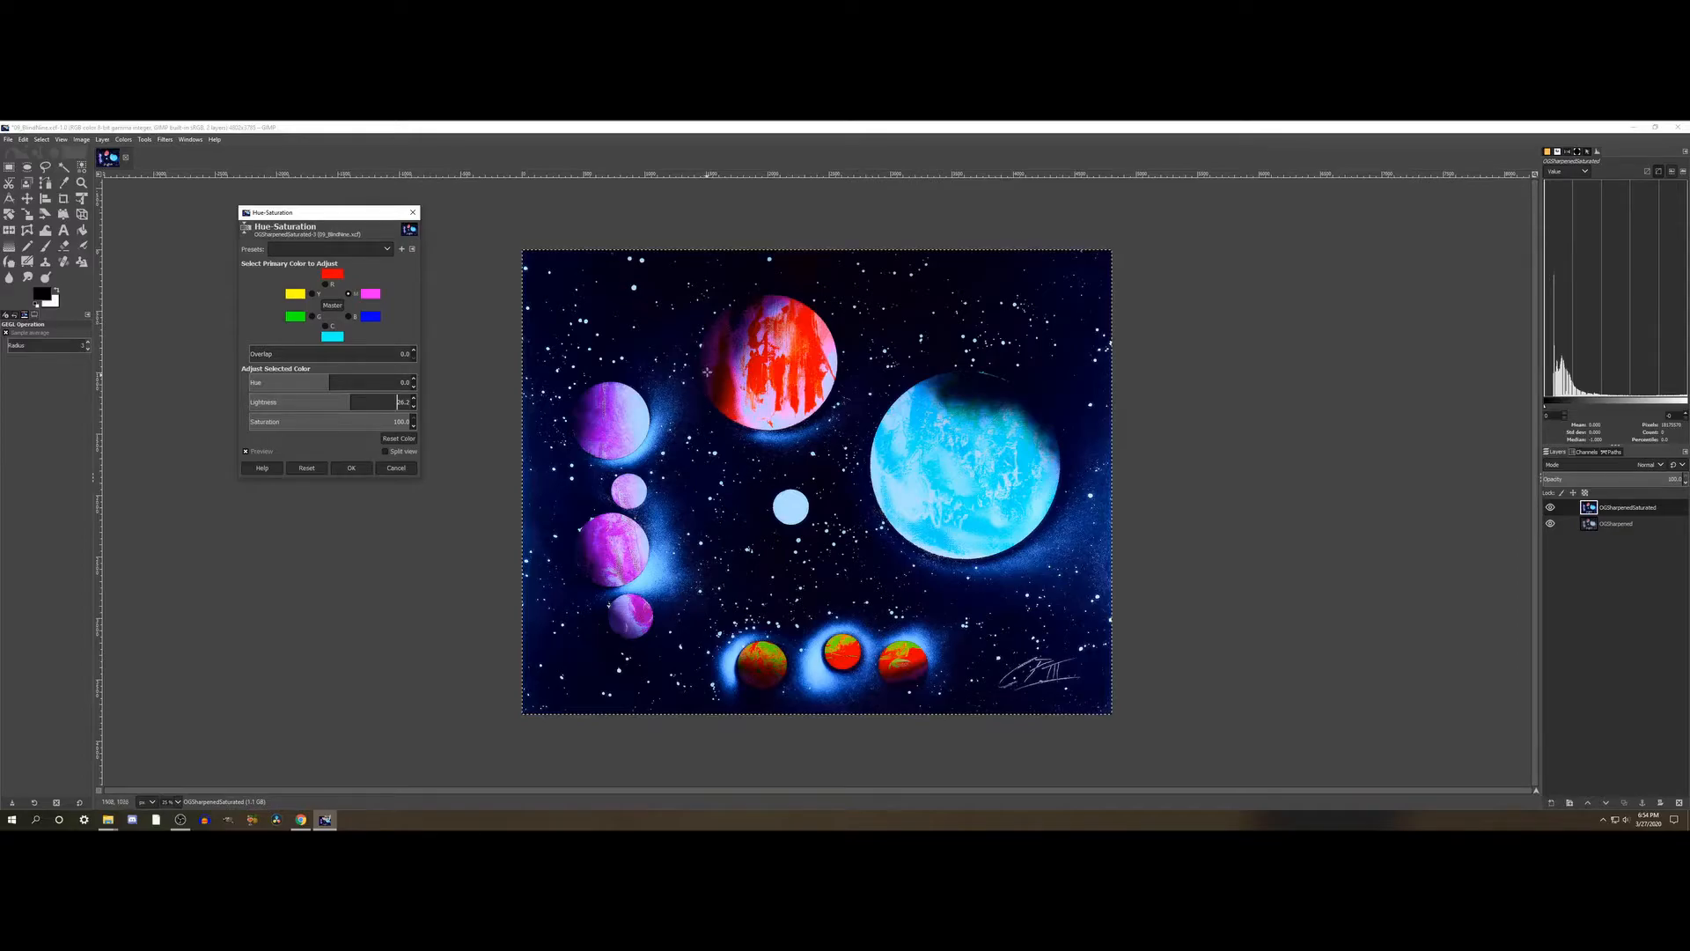
{"action": "scroll", "coordinate": [706, 349], "scroll_direction": "up", "scroll_amount": 5}
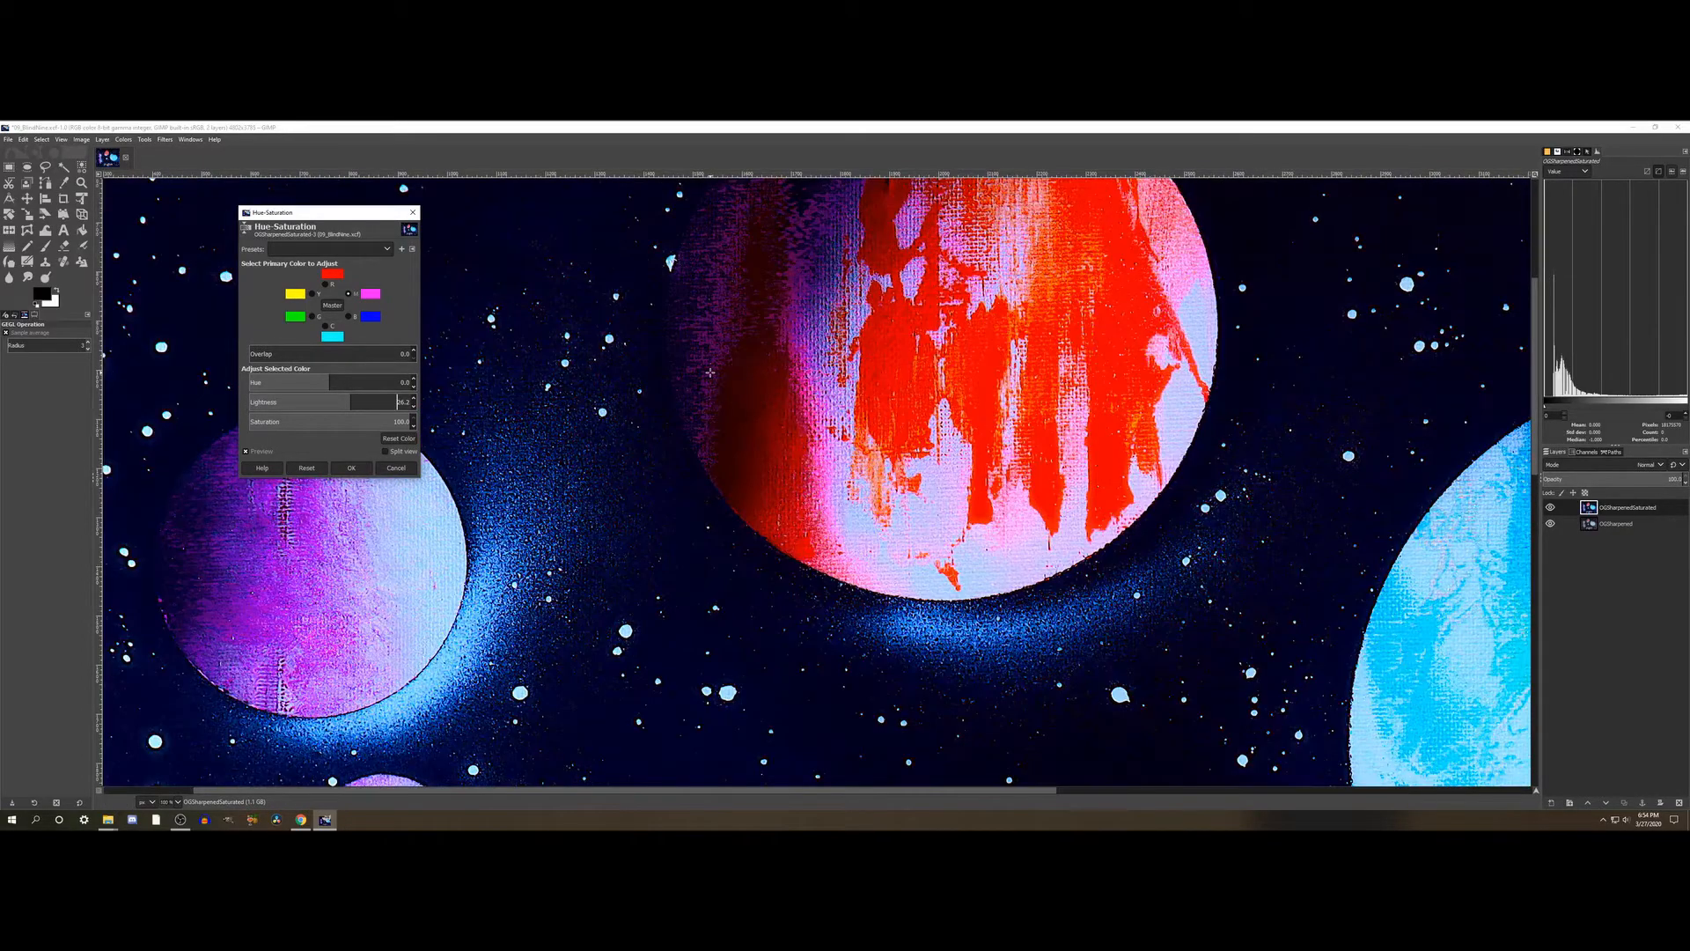
{"action": "scroll", "coordinate": [709, 372], "scroll_direction": "up", "scroll_amount": 5}
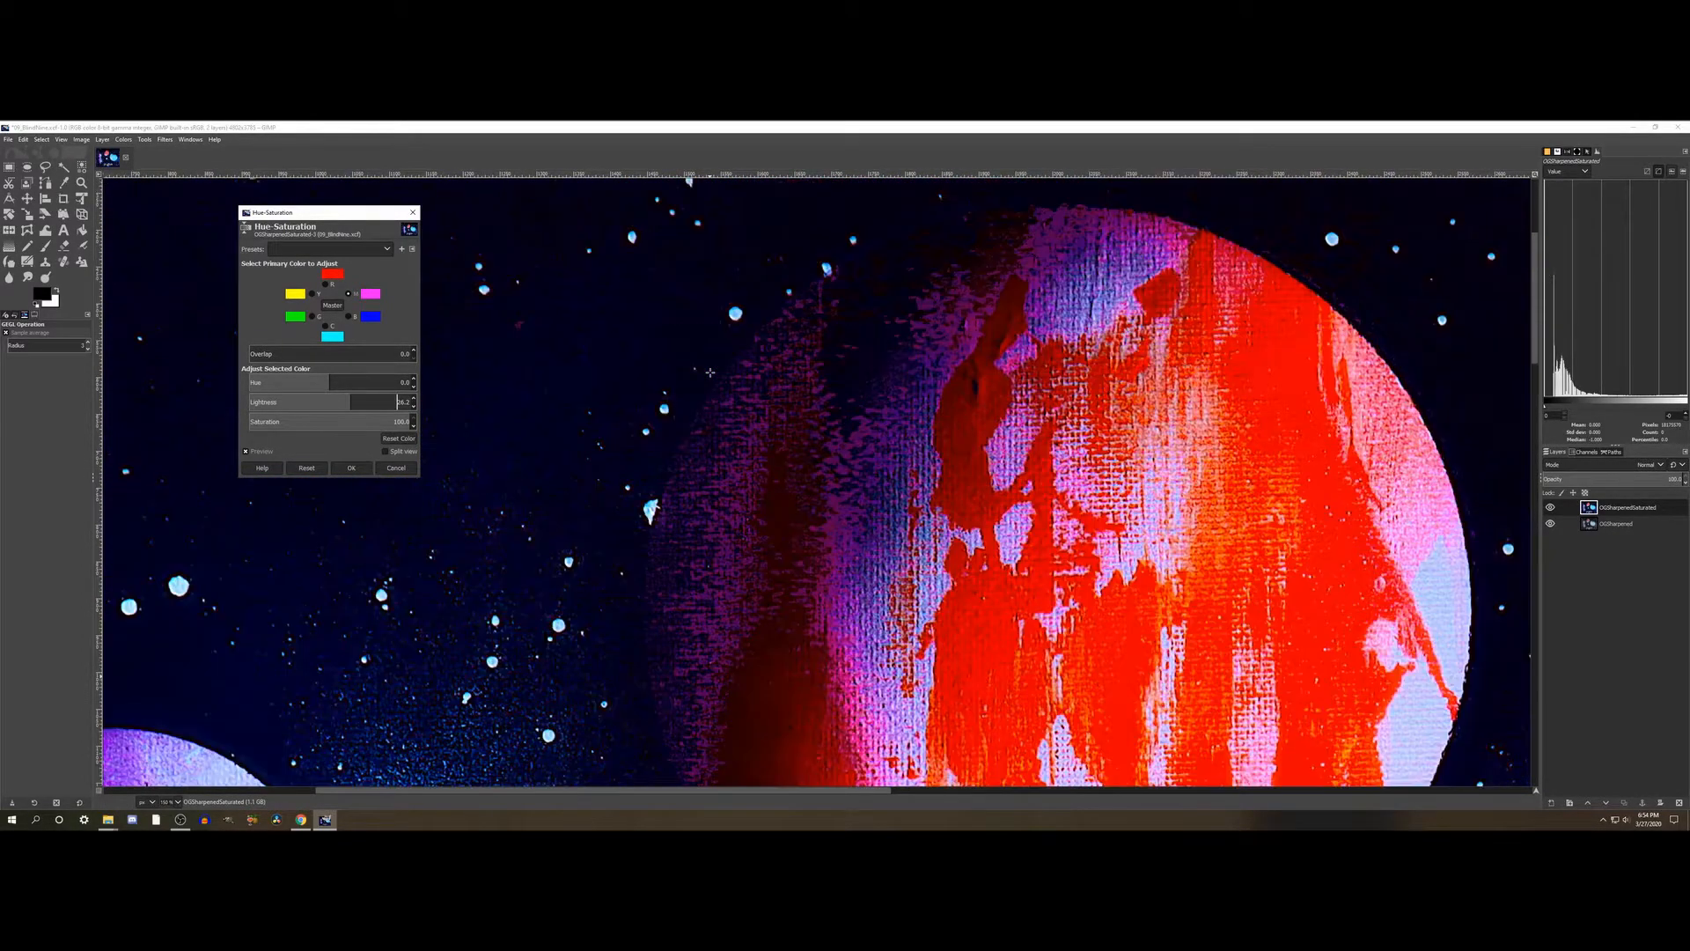
{"action": "left_click", "coordinate": [330, 401]}
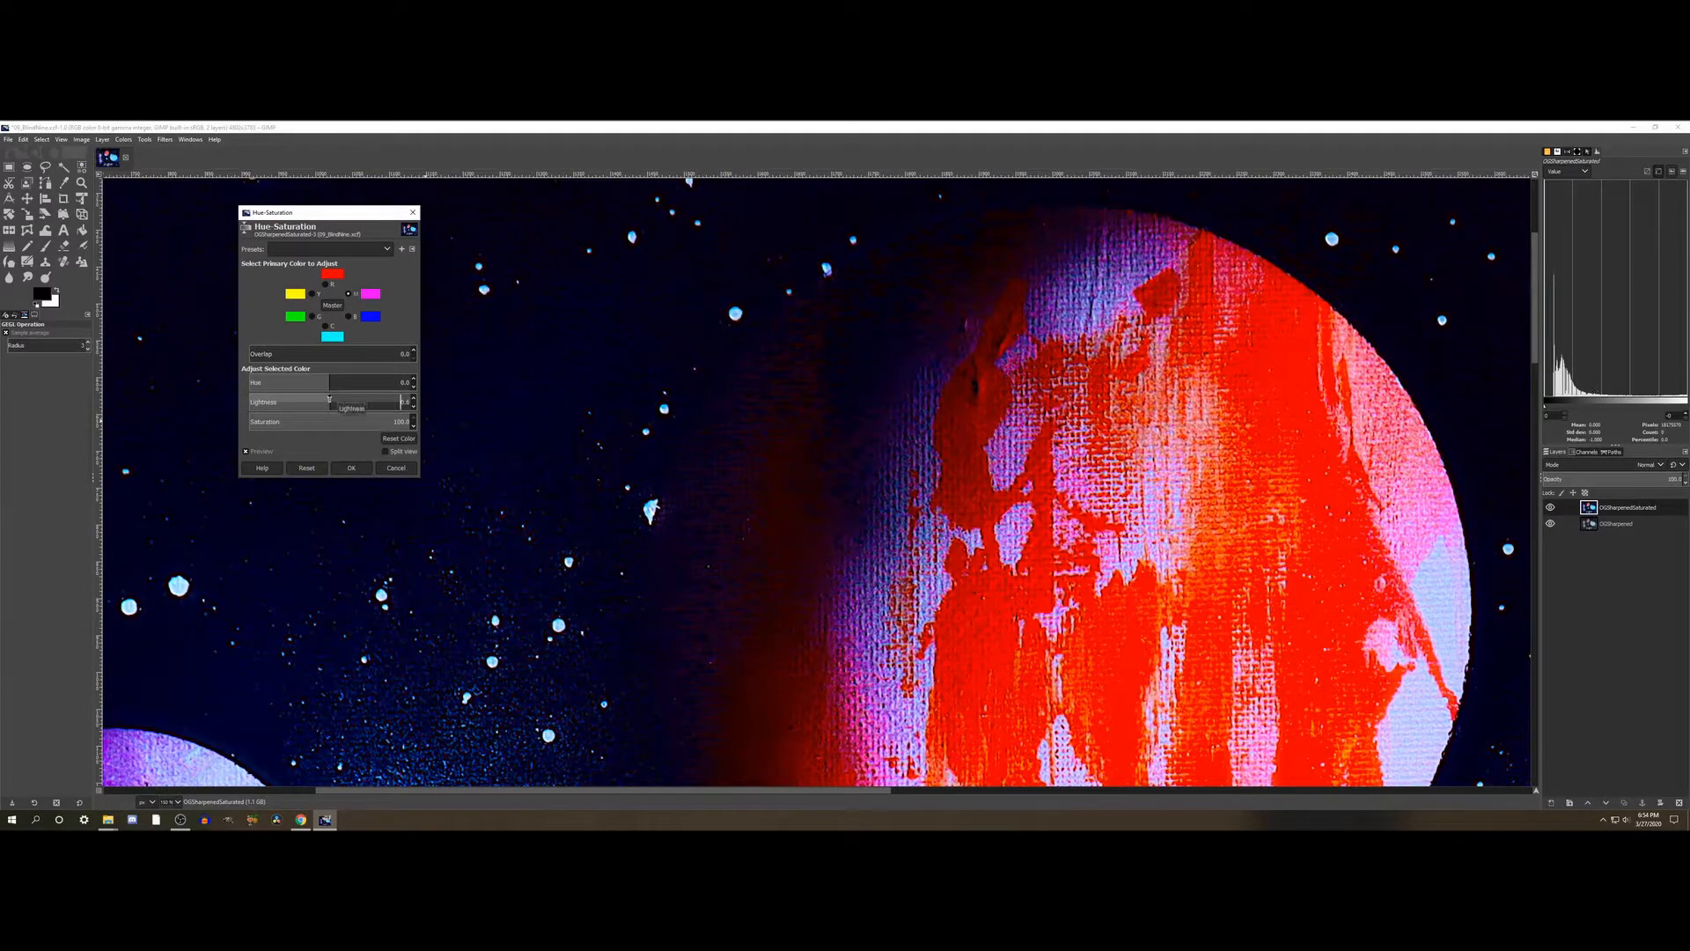
{"action": "left_click", "coordinate": [346, 400]}
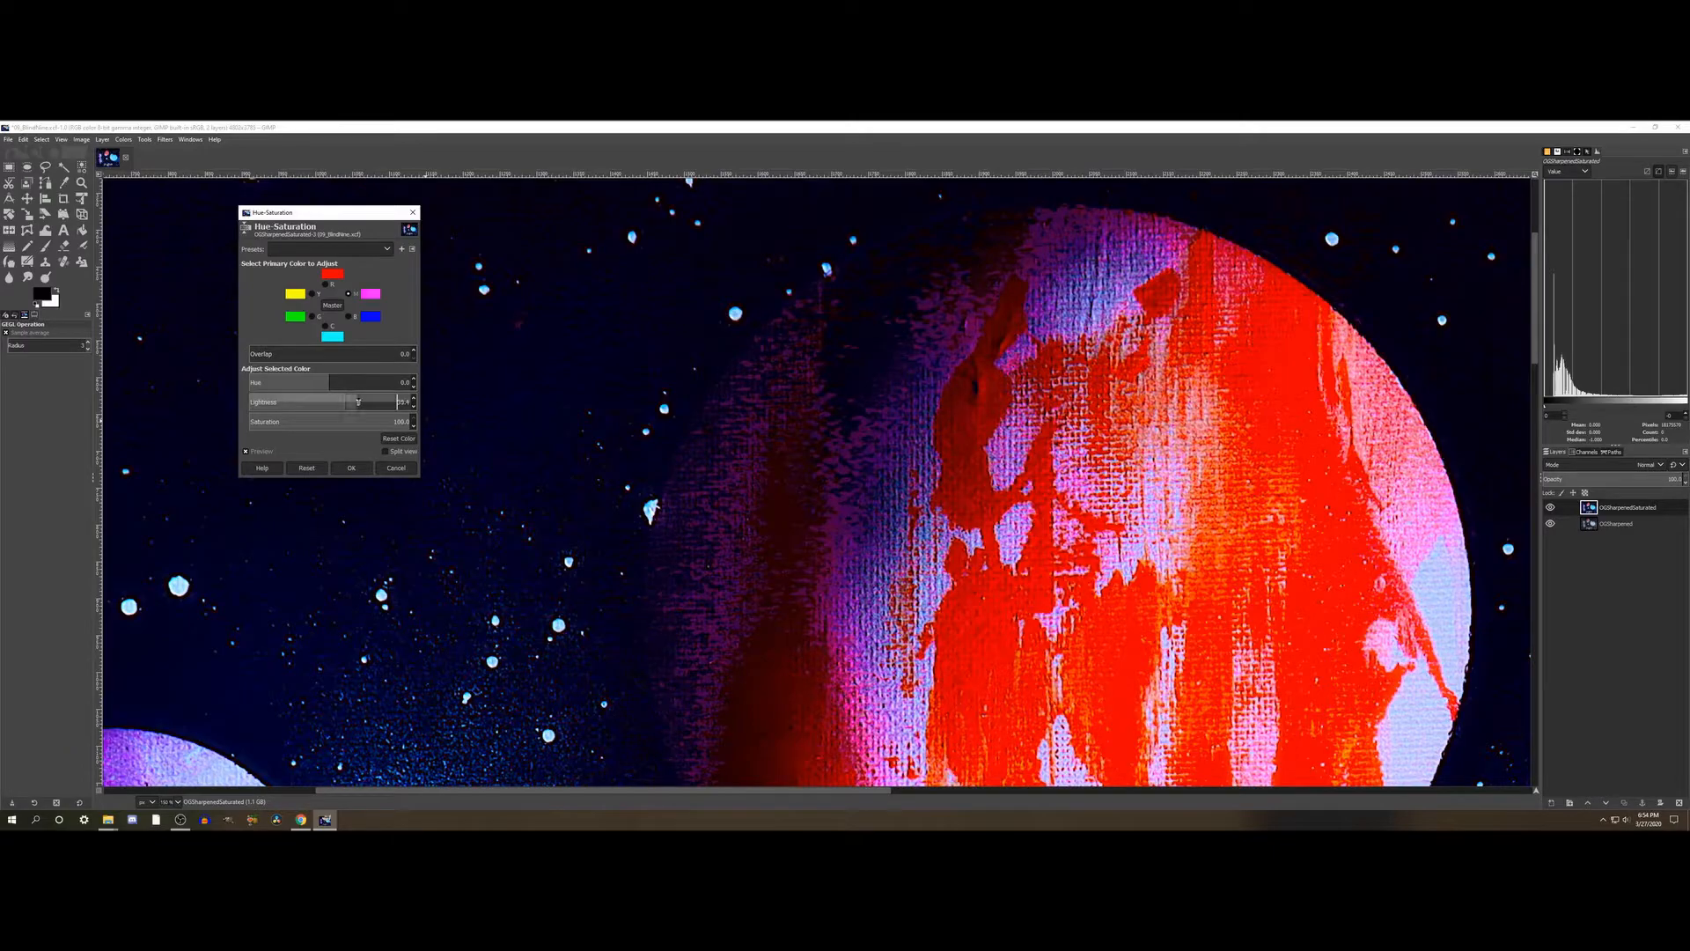
{"action": "left_click", "coordinate": [374, 401]}
{"action": "left_click", "coordinate": [306, 469]}
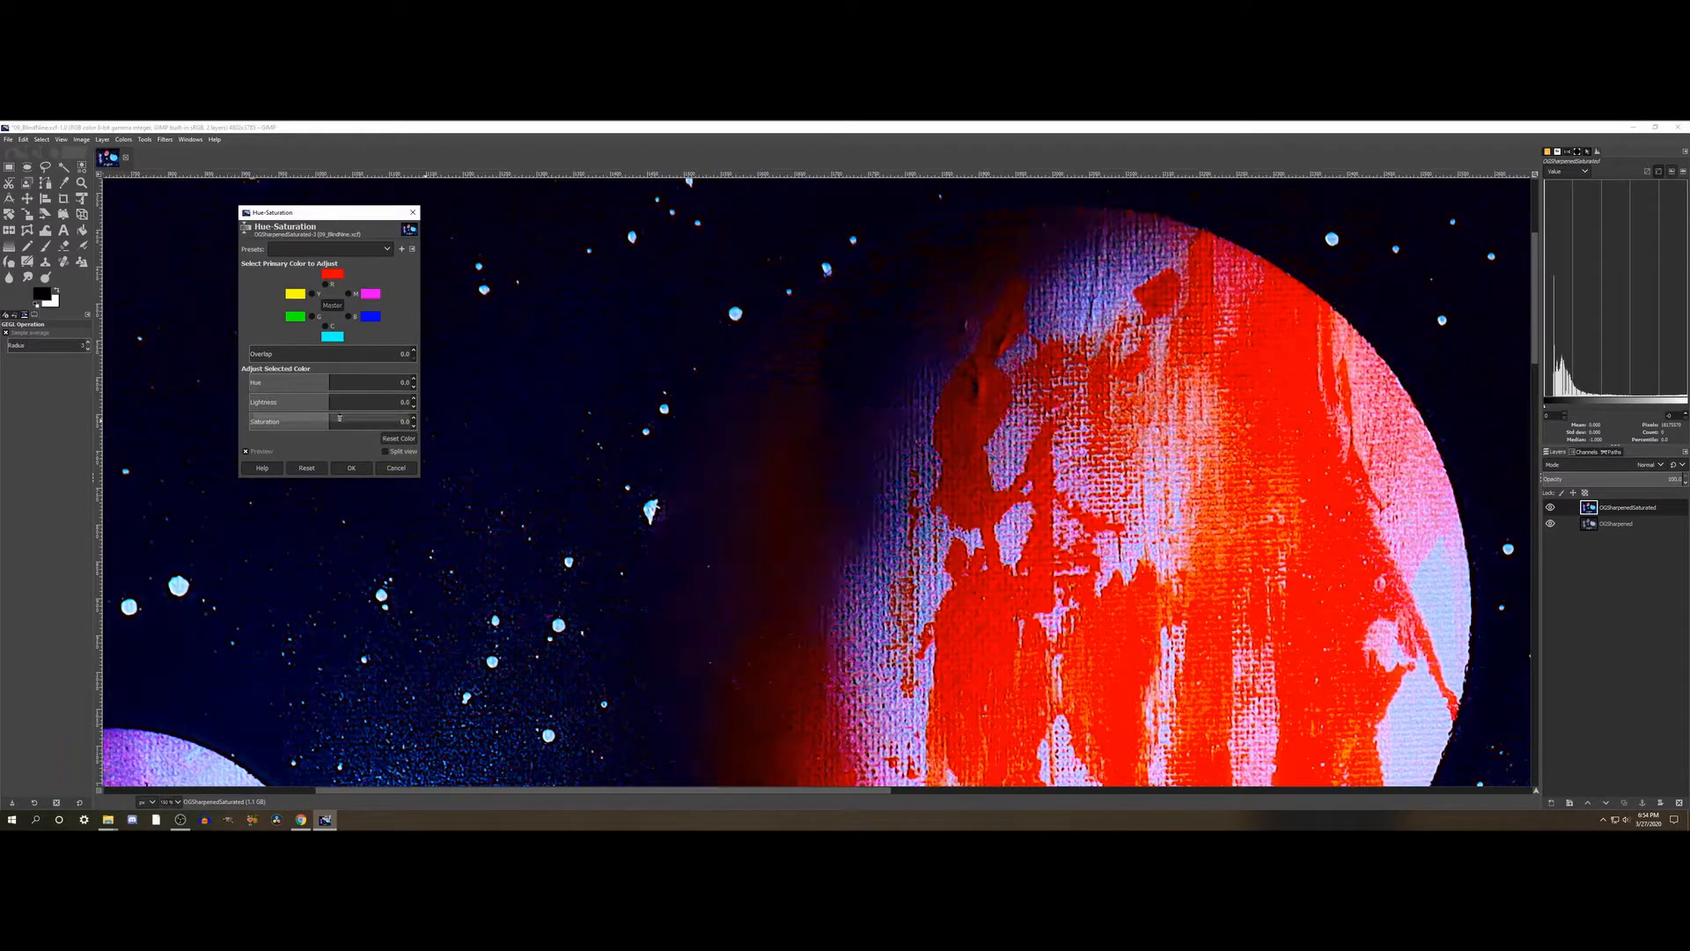
- Try a Saturation of 100 across all colors, compare the red planet with and without it, and reset the adjustment
{"action": "left_click_drag", "start_coordinate": [337, 421], "coordinate": [545, 418]}
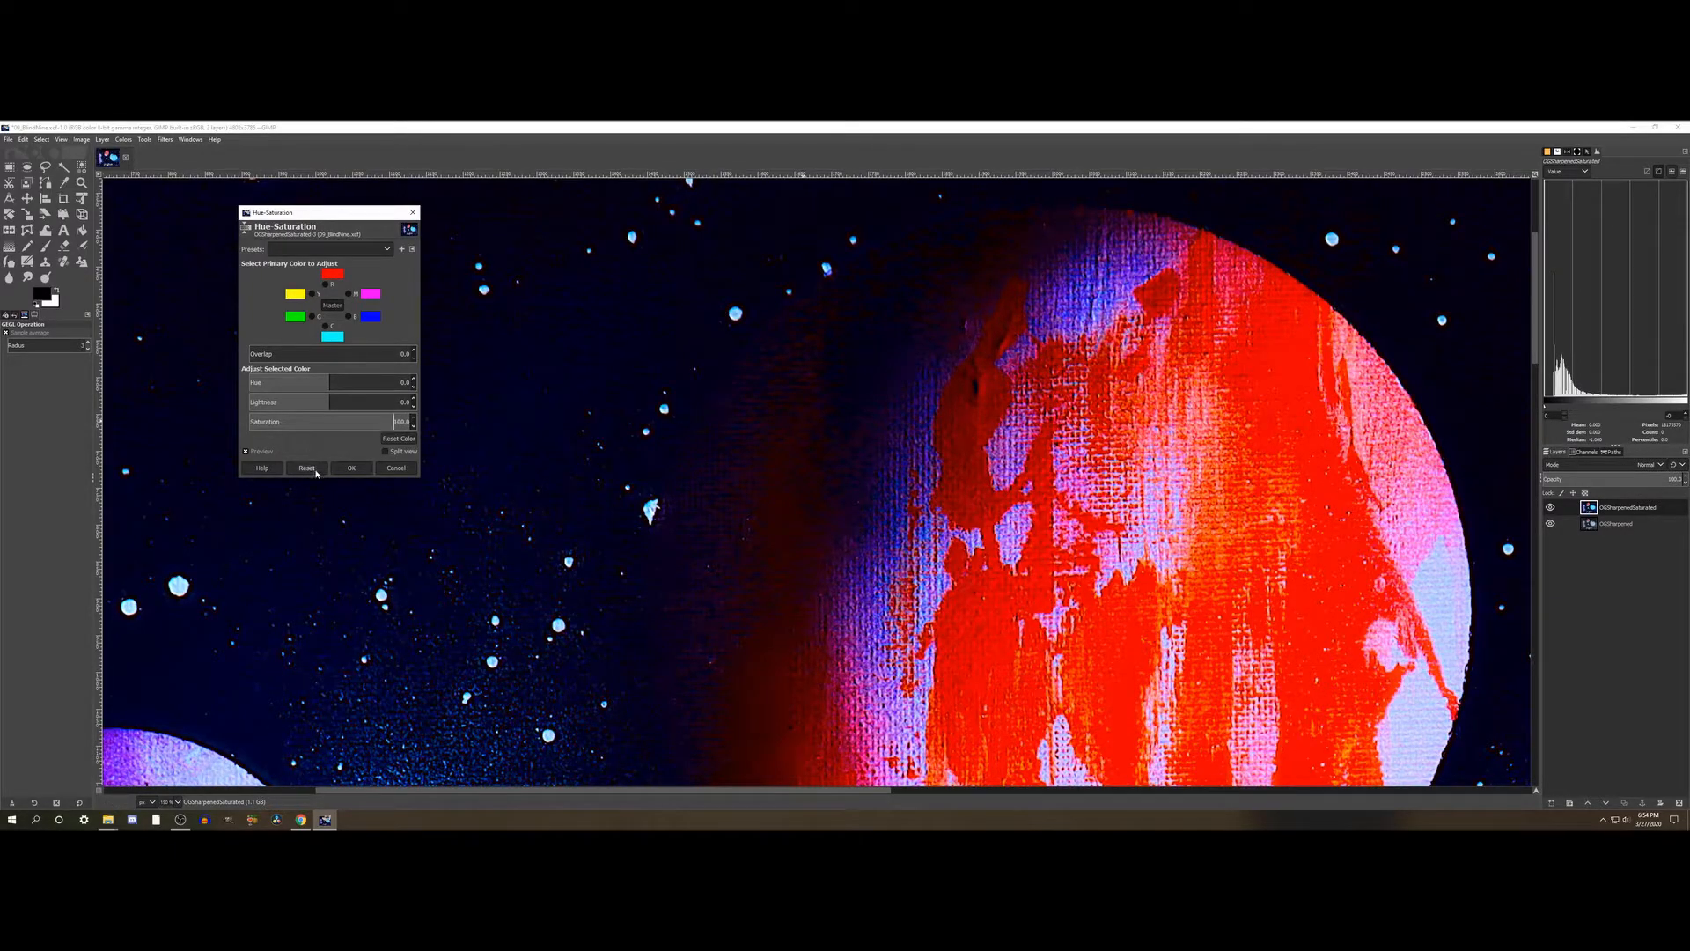
{"action": "left_click", "coordinate": [273, 452]}
{"action": "left_click", "coordinate": [273, 452]}
{"action": "scroll", "coordinate": [933, 568], "scroll_direction": "down", "scroll_amount": 5}
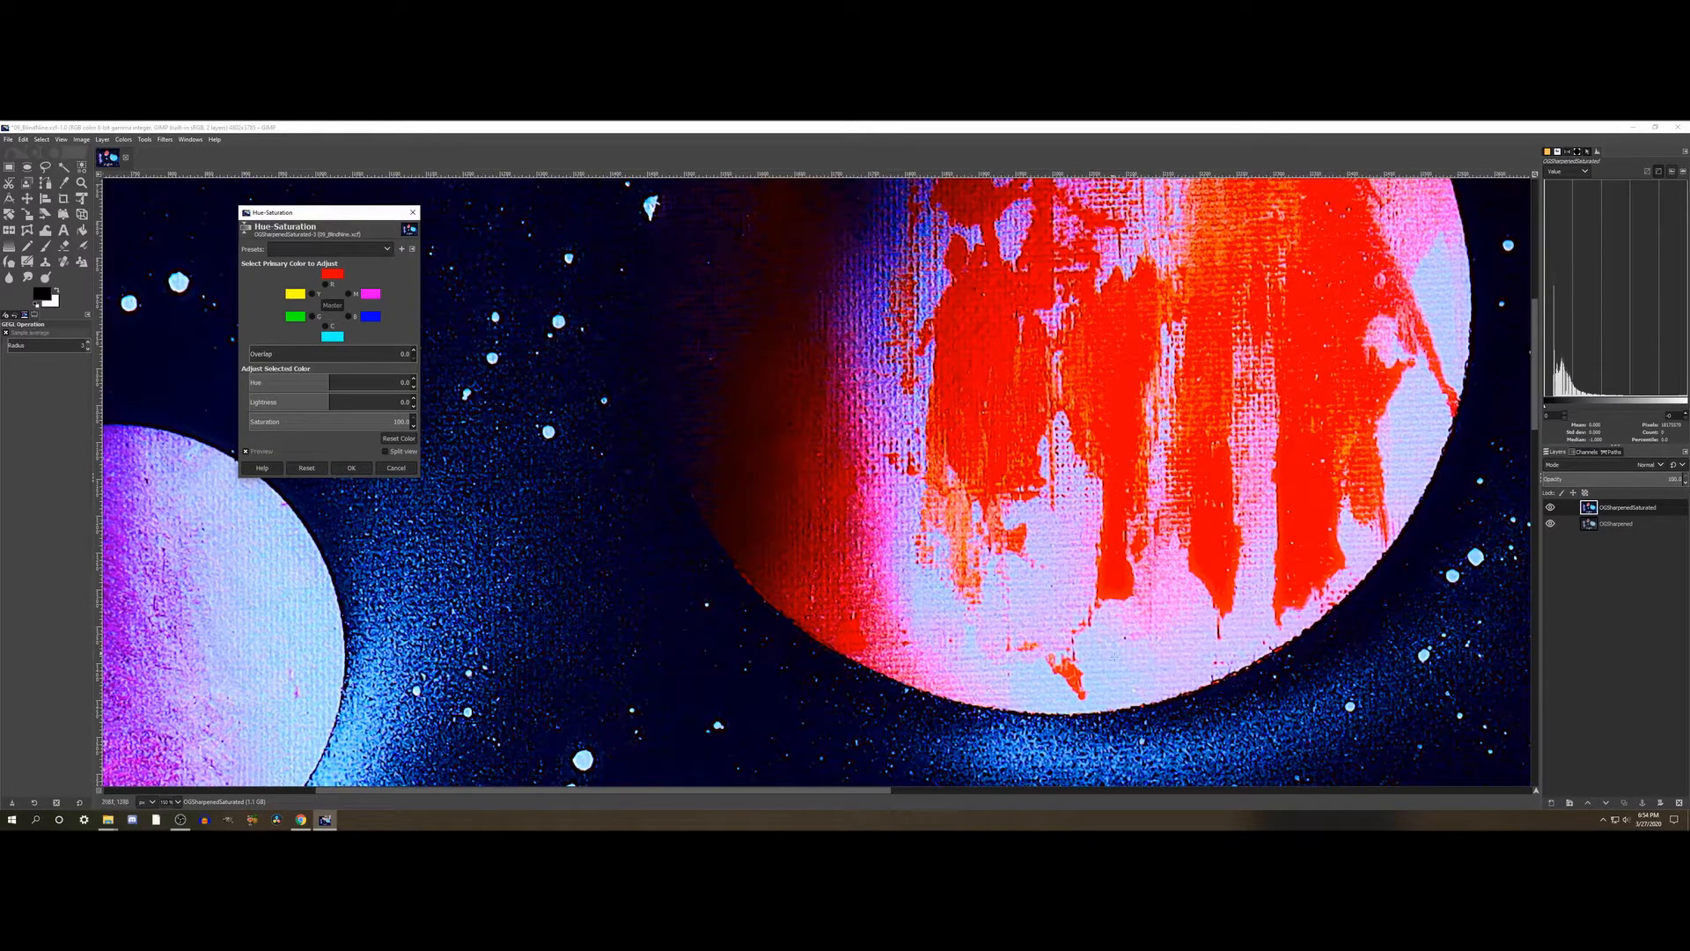
{"action": "left_click", "coordinate": [264, 451]}
{"action": "scroll", "coordinate": [713, 439], "scroll_direction": "up", "scroll_amount": 3}
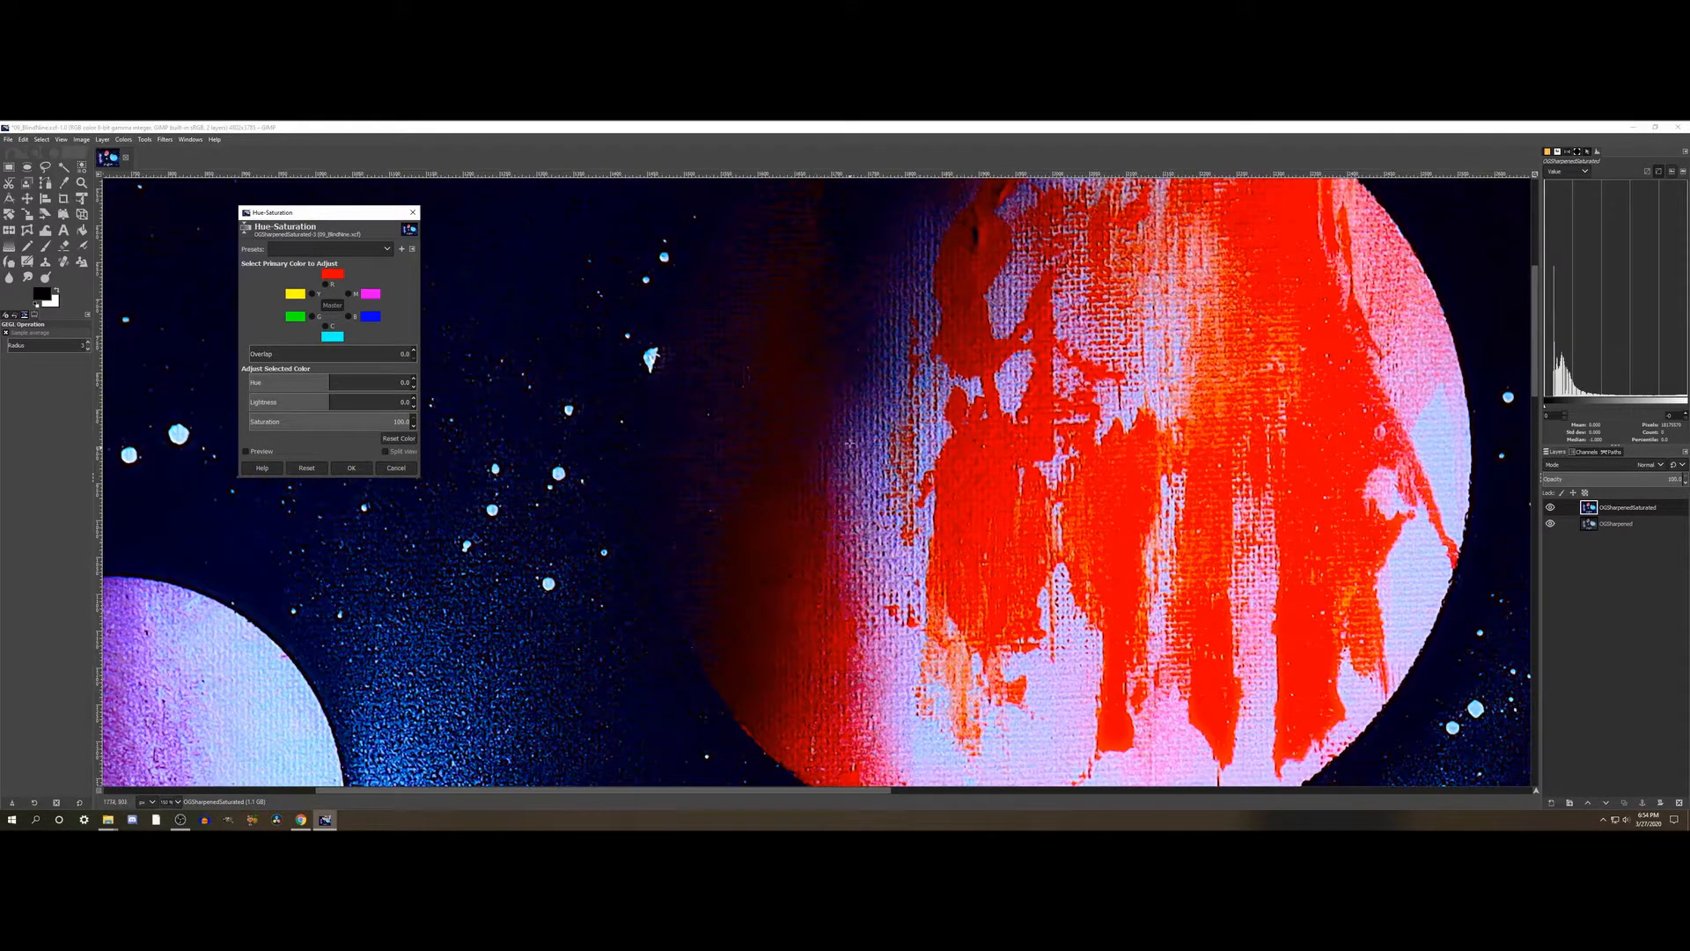
{"action": "left_click", "coordinate": [264, 451]}
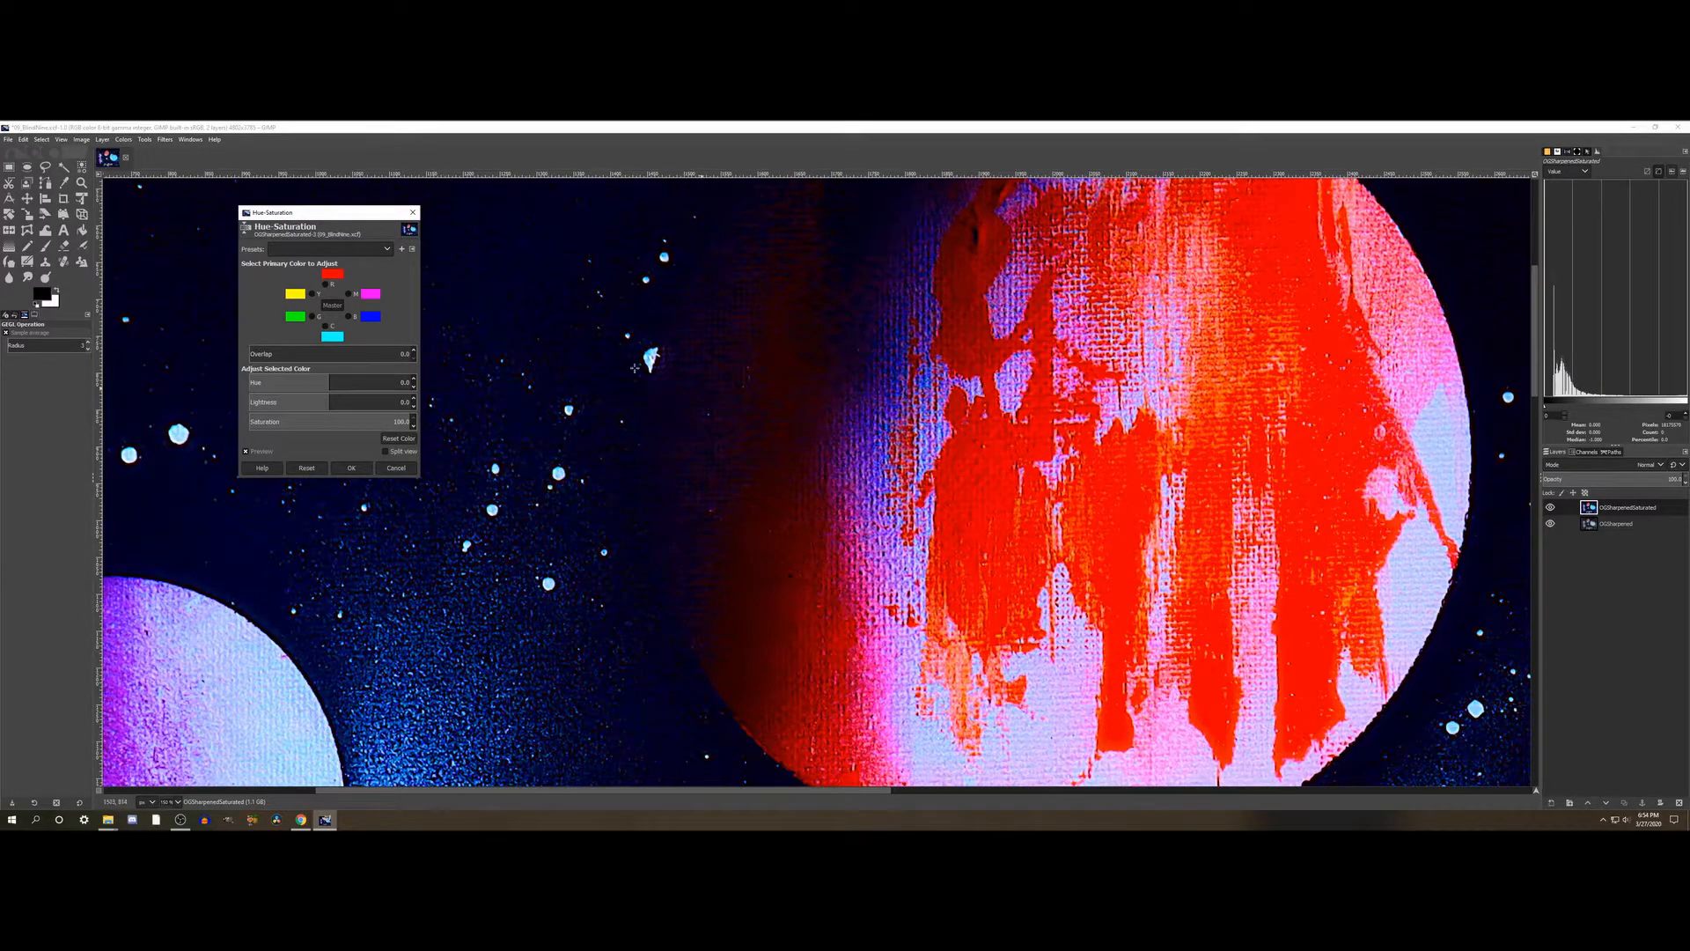
{"action": "scroll", "coordinate": [737, 441], "scroll_direction": "down", "scroll_amount": 4}
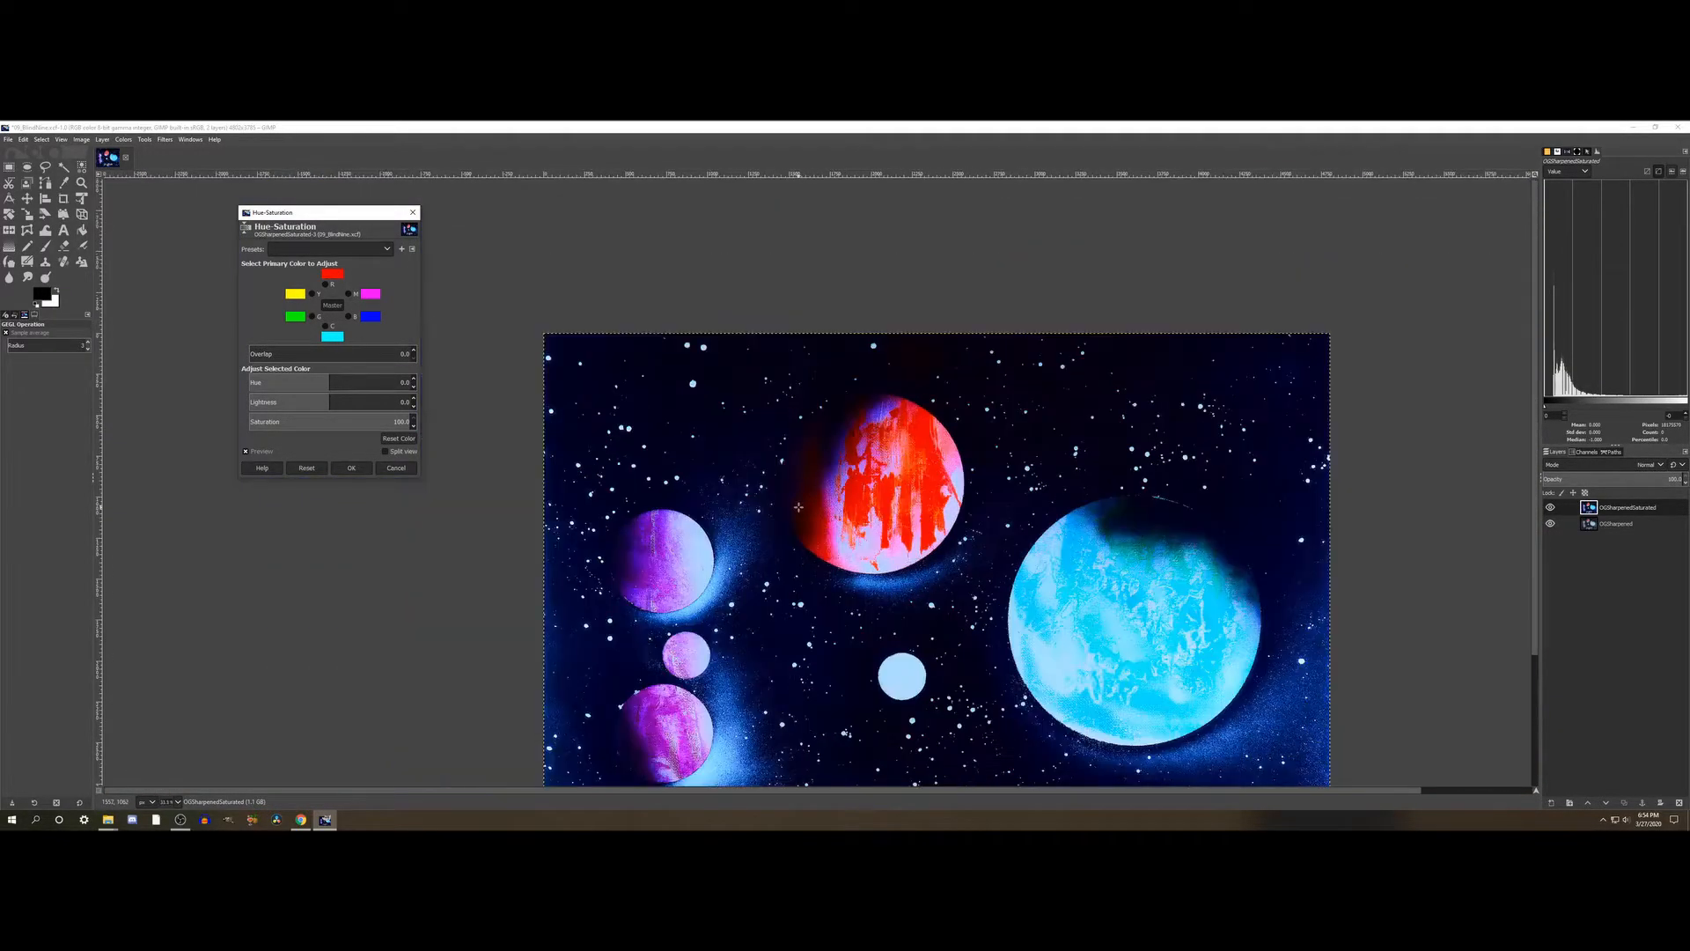
{"action": "scroll", "coordinate": [798, 506], "scroll_direction": "down", "scroll_amount": 3}
{"action": "scroll", "coordinate": [800, 508], "scroll_direction": "down", "scroll_amount": 1}
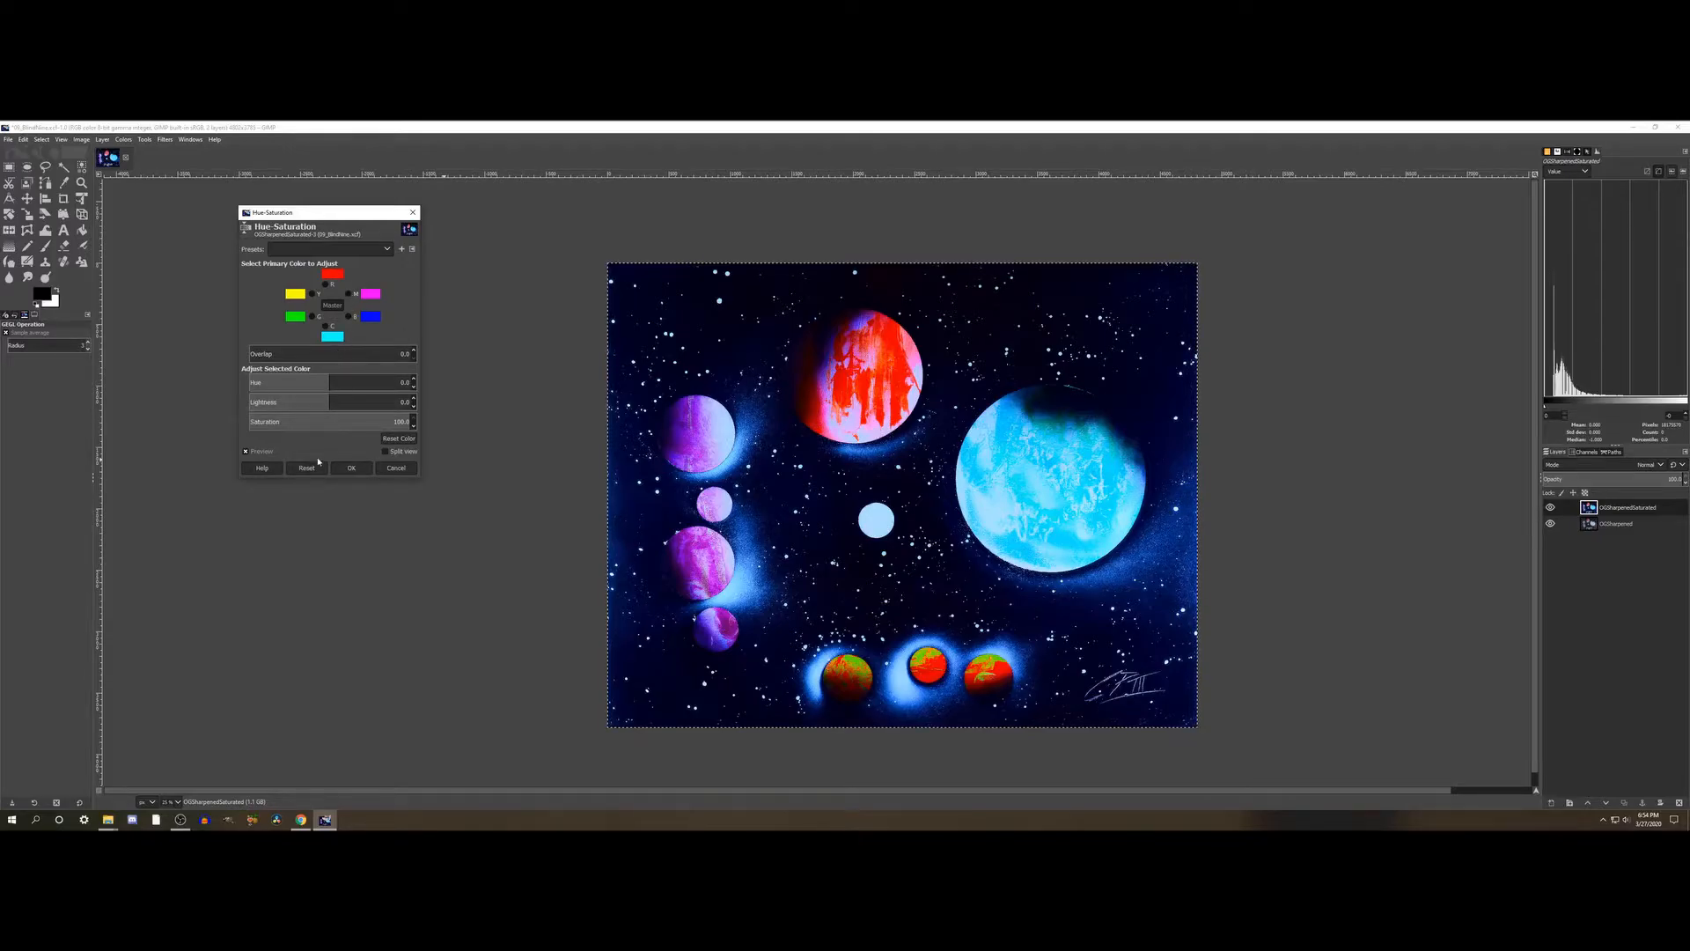
{"action": "left_click", "coordinate": [317, 467]}
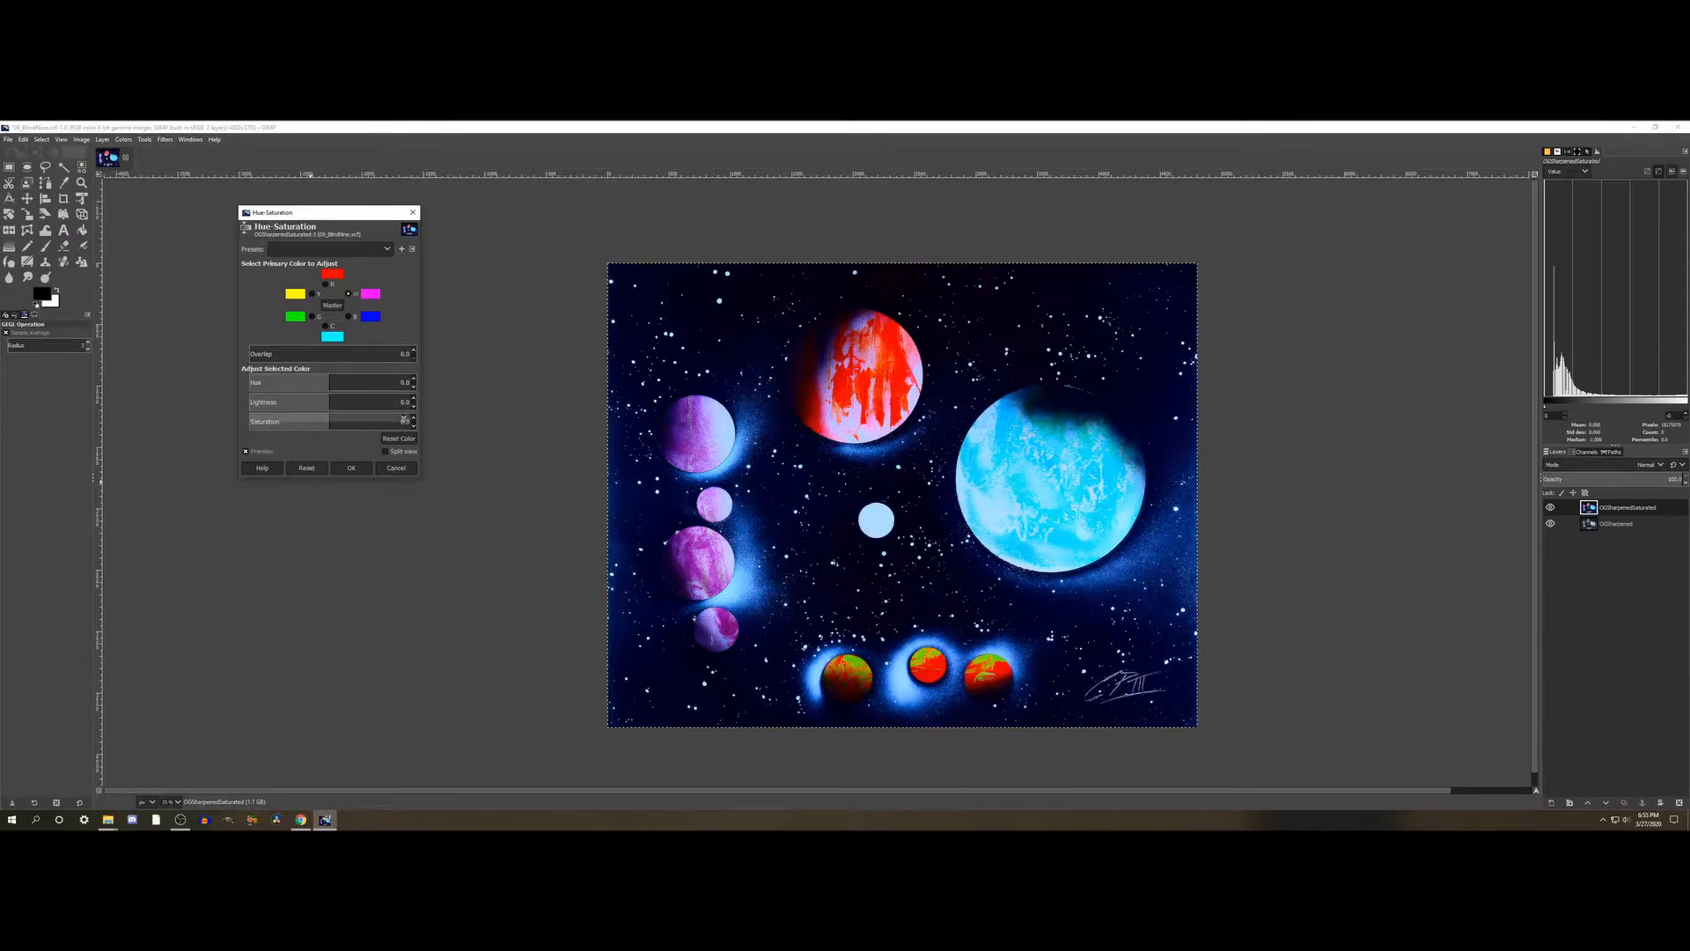
- Choose magenta as the primary color, set its Saturation to 100, and apply the Hue-Saturation adjustment
{"action": "left_click", "coordinate": [402, 420]}
{"action": "left_click_drag", "start_coordinate": [402, 420], "coordinate": [555, 425]}
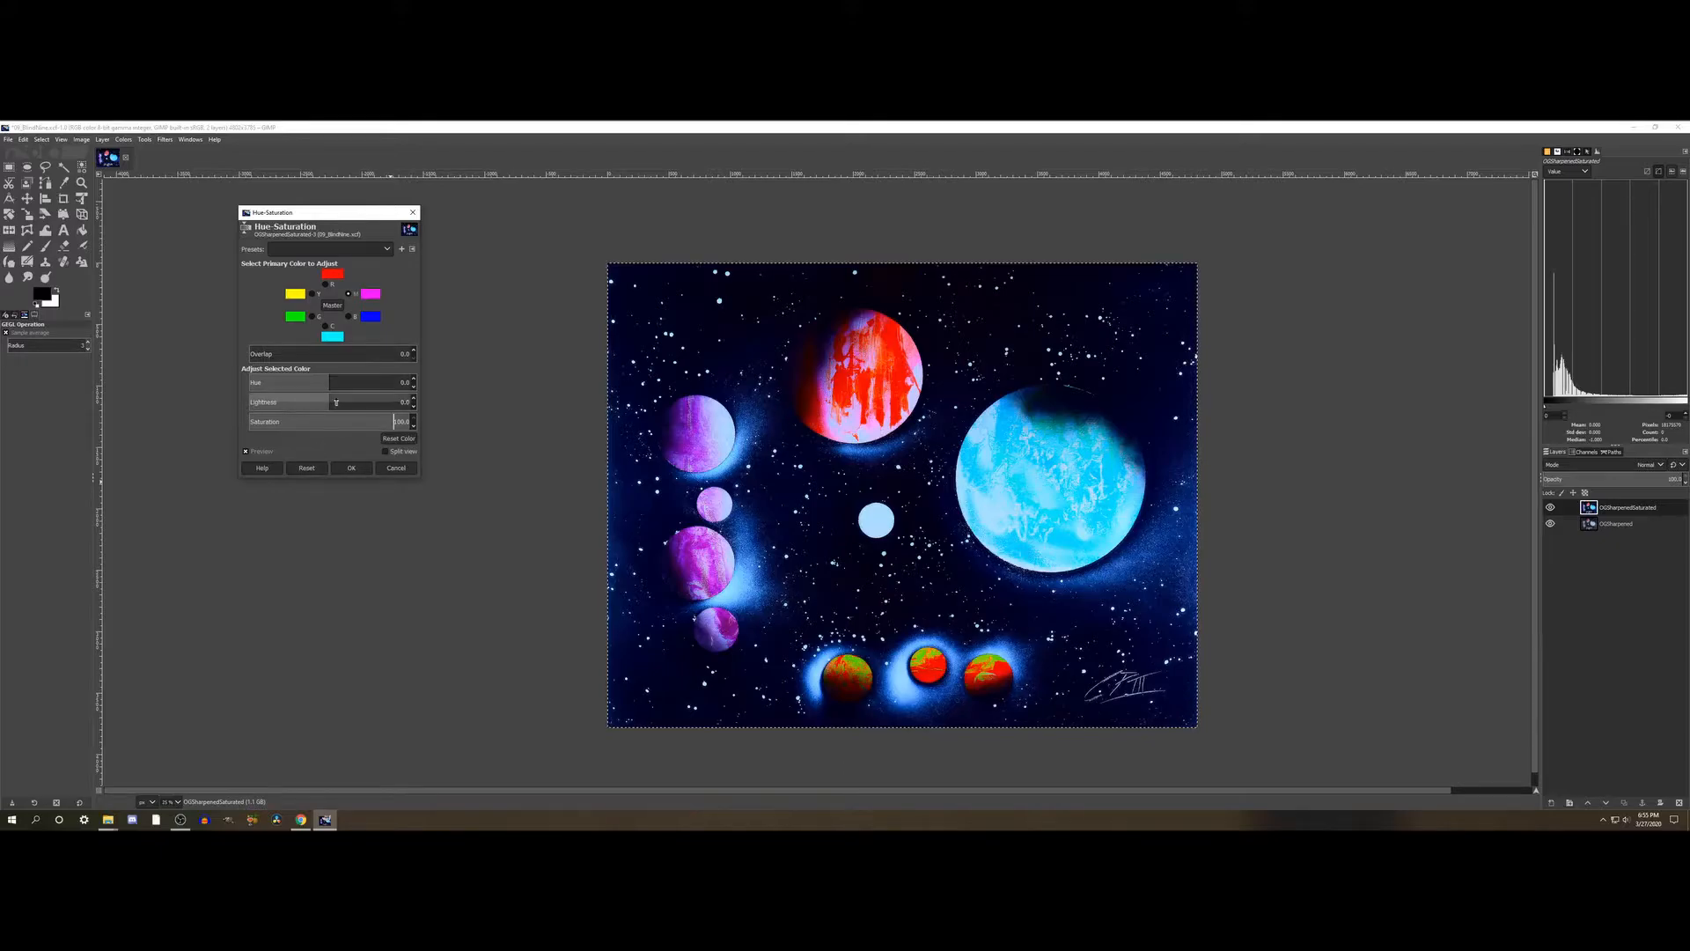
{"action": "left_click", "coordinate": [351, 467]}
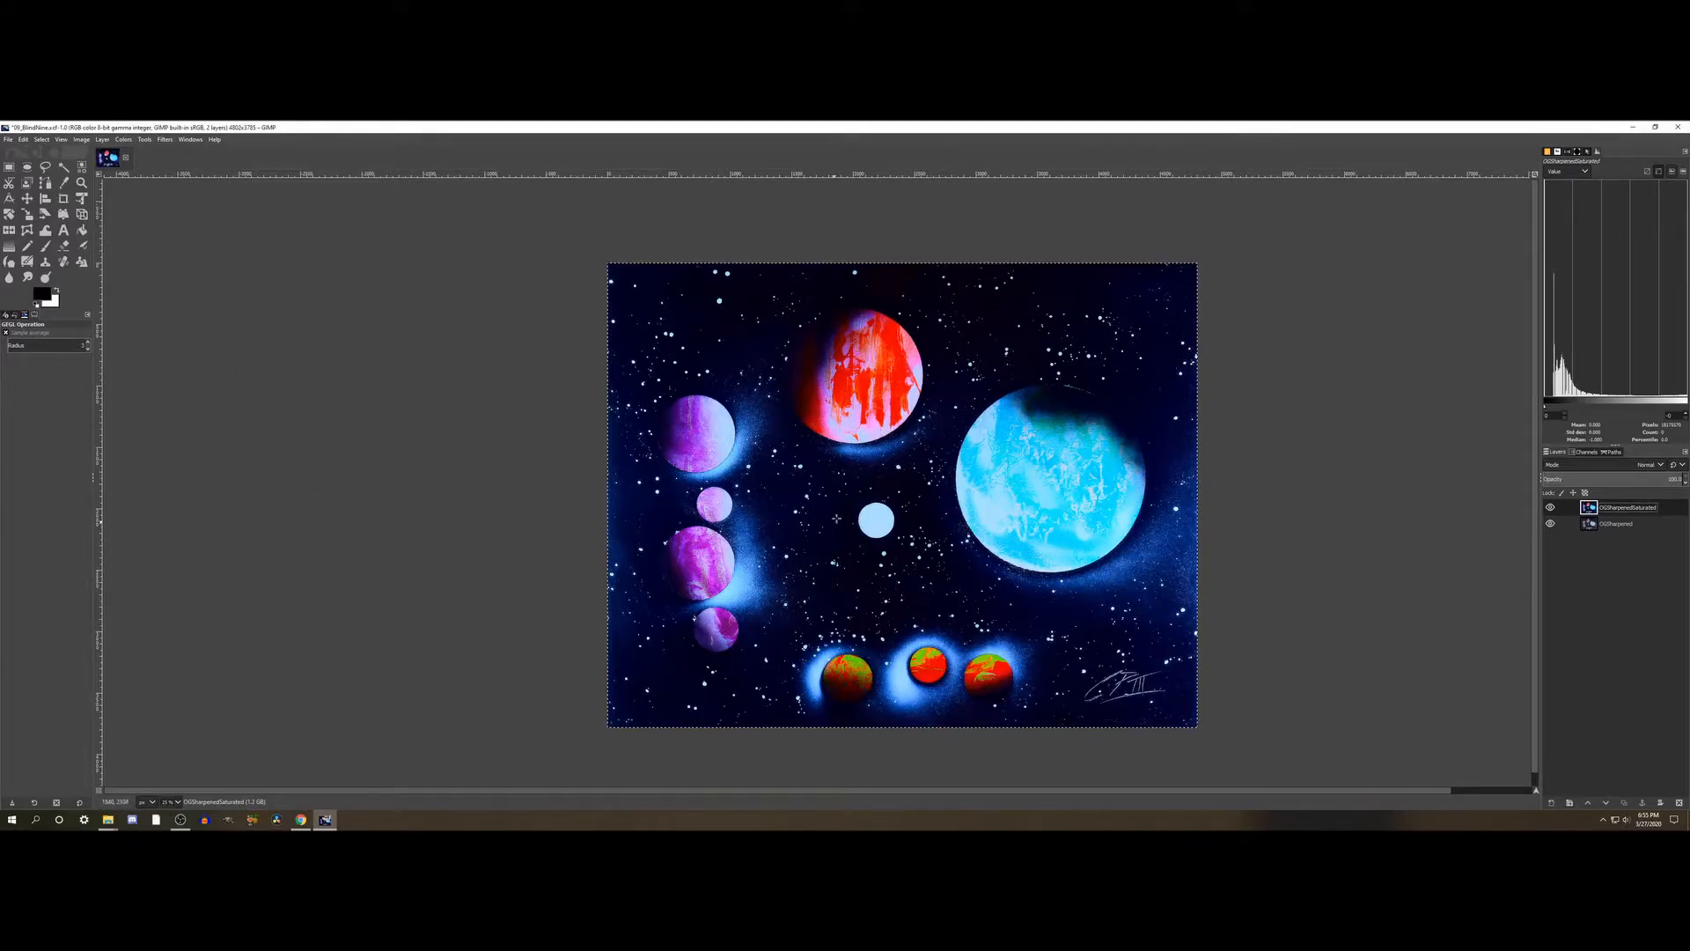
- Reopen Hue-Saturation, try strongly raising the yellow Saturation, check the effect on the small red-green planets, and reset the adjustment
{"action": "left_click", "coordinate": [85, 140]}
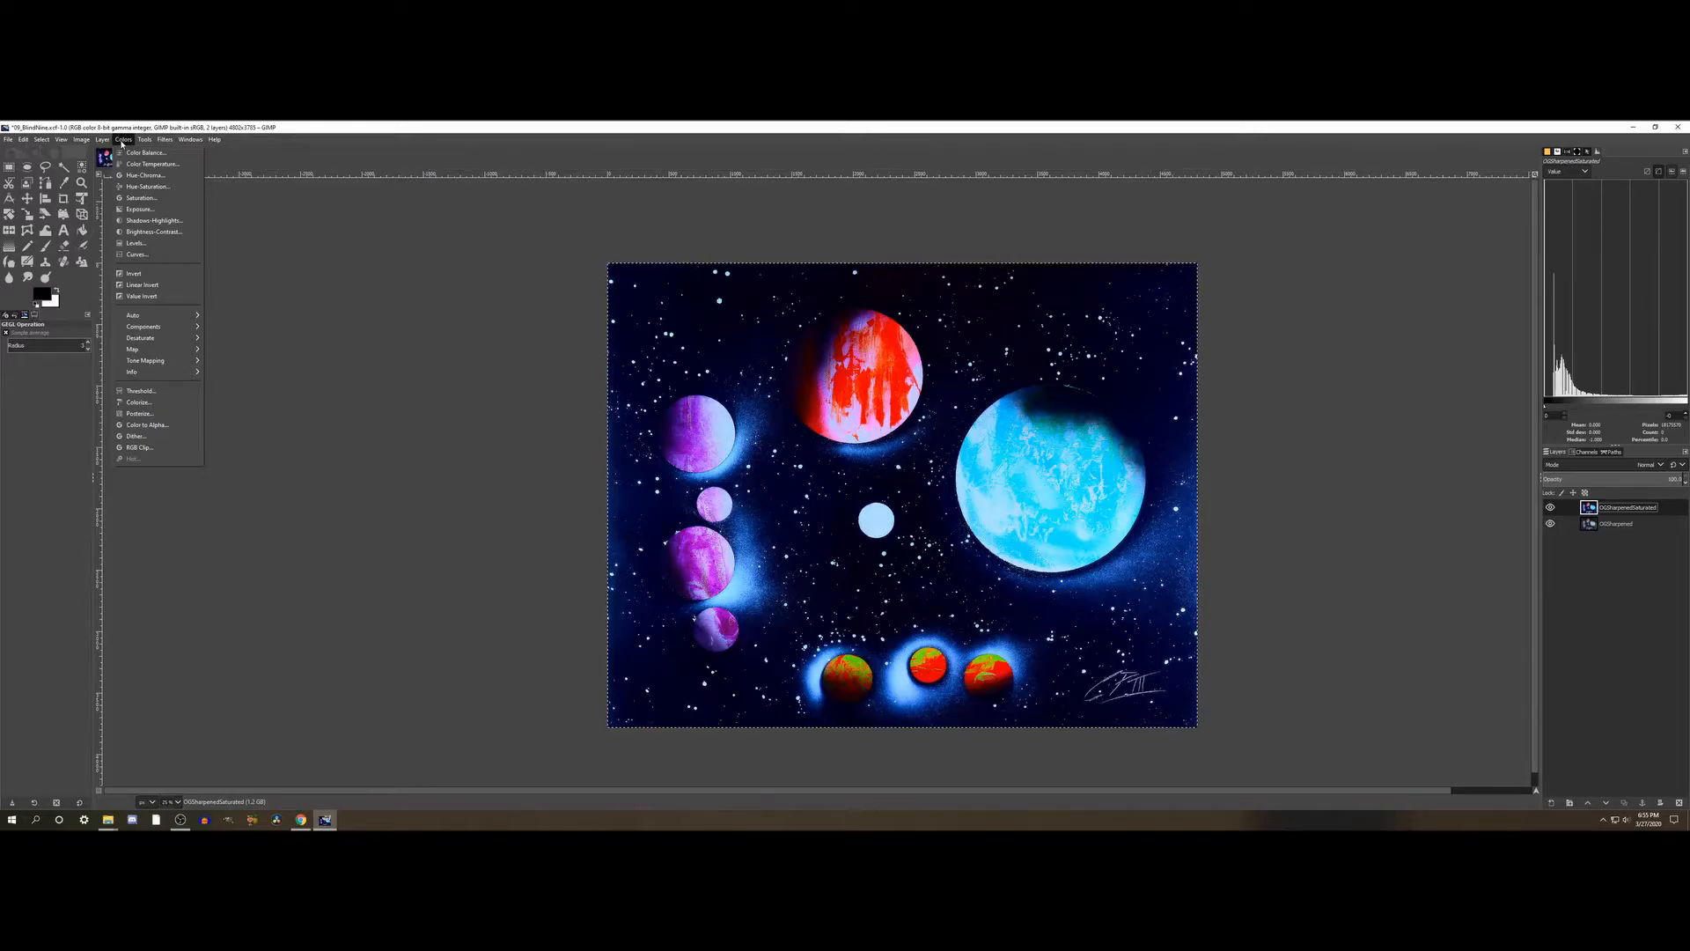
{"action": "left_click", "coordinate": [146, 188]}
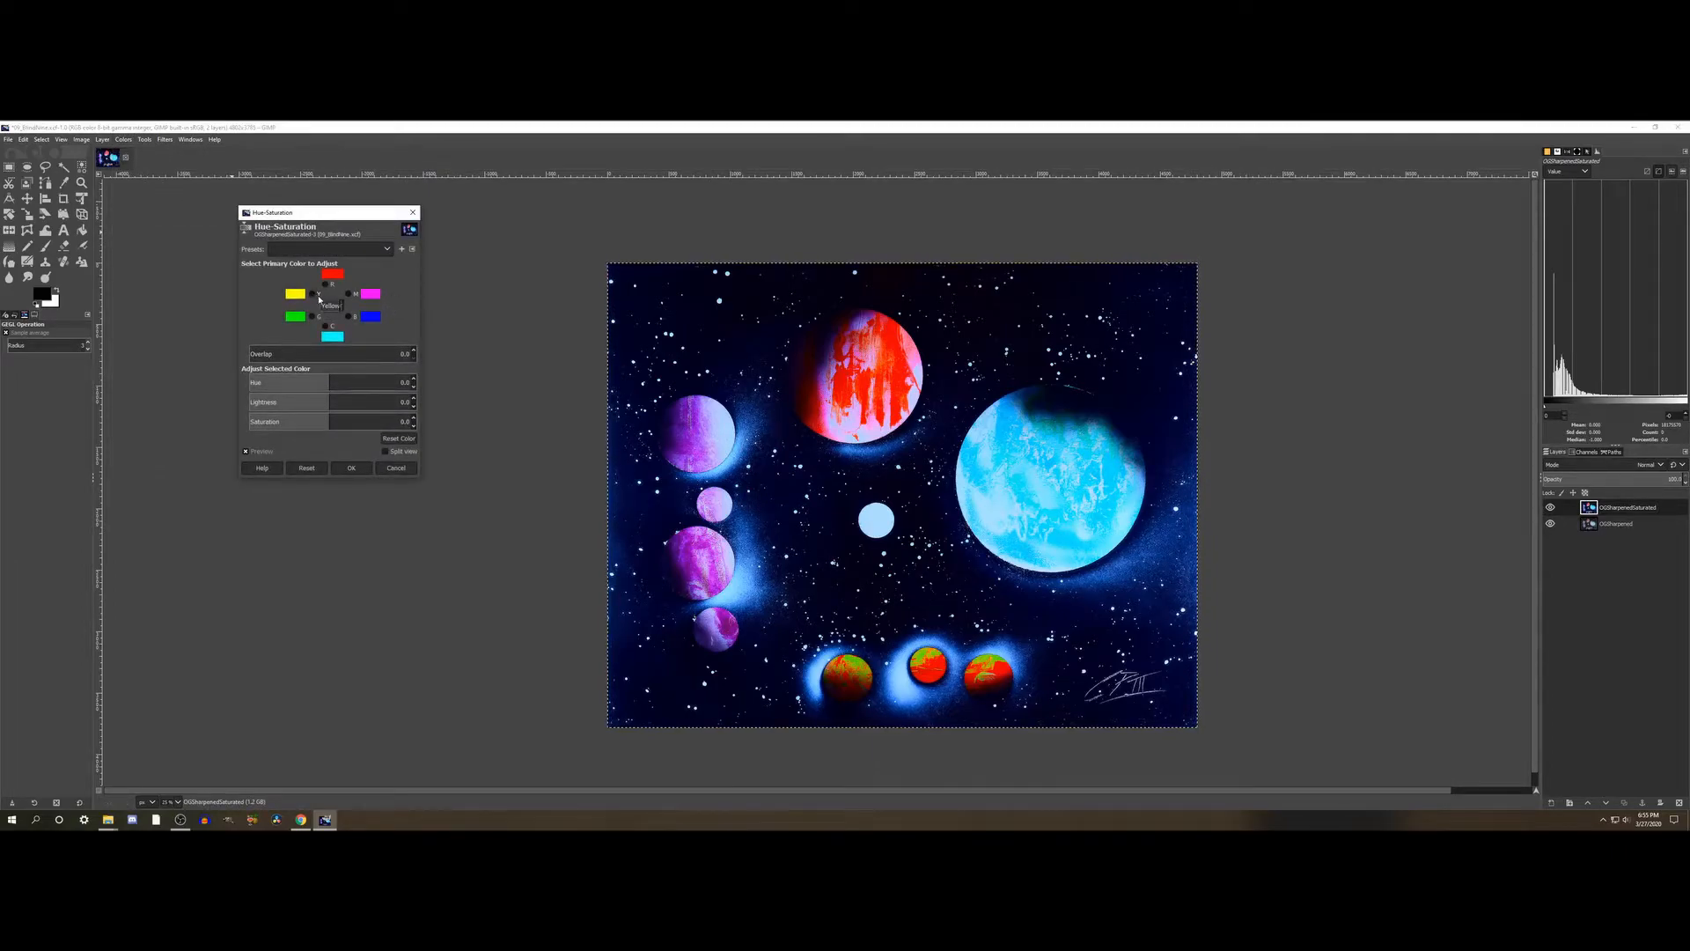
{"action": "left_click", "coordinate": [313, 294]}
{"action": "left_click", "coordinate": [372, 422]}
{"action": "left_click_drag", "start_coordinate": [372, 421], "coordinate": [402, 421]}
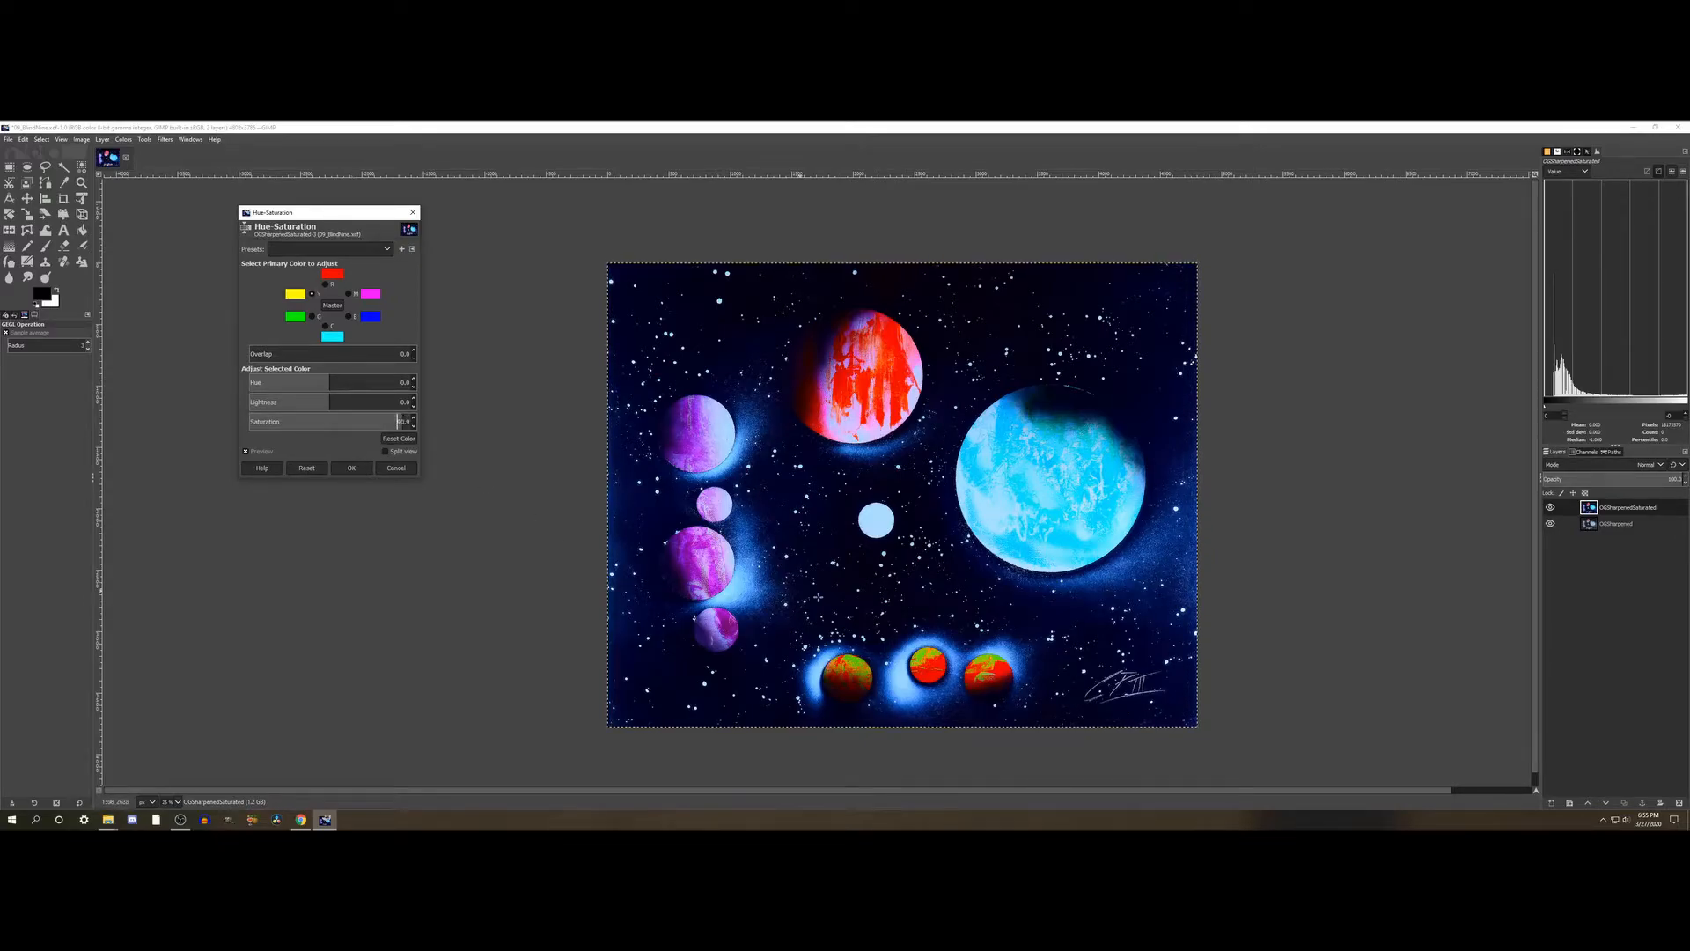
{"action": "scroll", "coordinate": [902, 631], "scroll_direction": "up", "scroll_amount": 3}
{"action": "scroll", "coordinate": [891, 537], "scroll_direction": "down", "scroll_amount": 1}
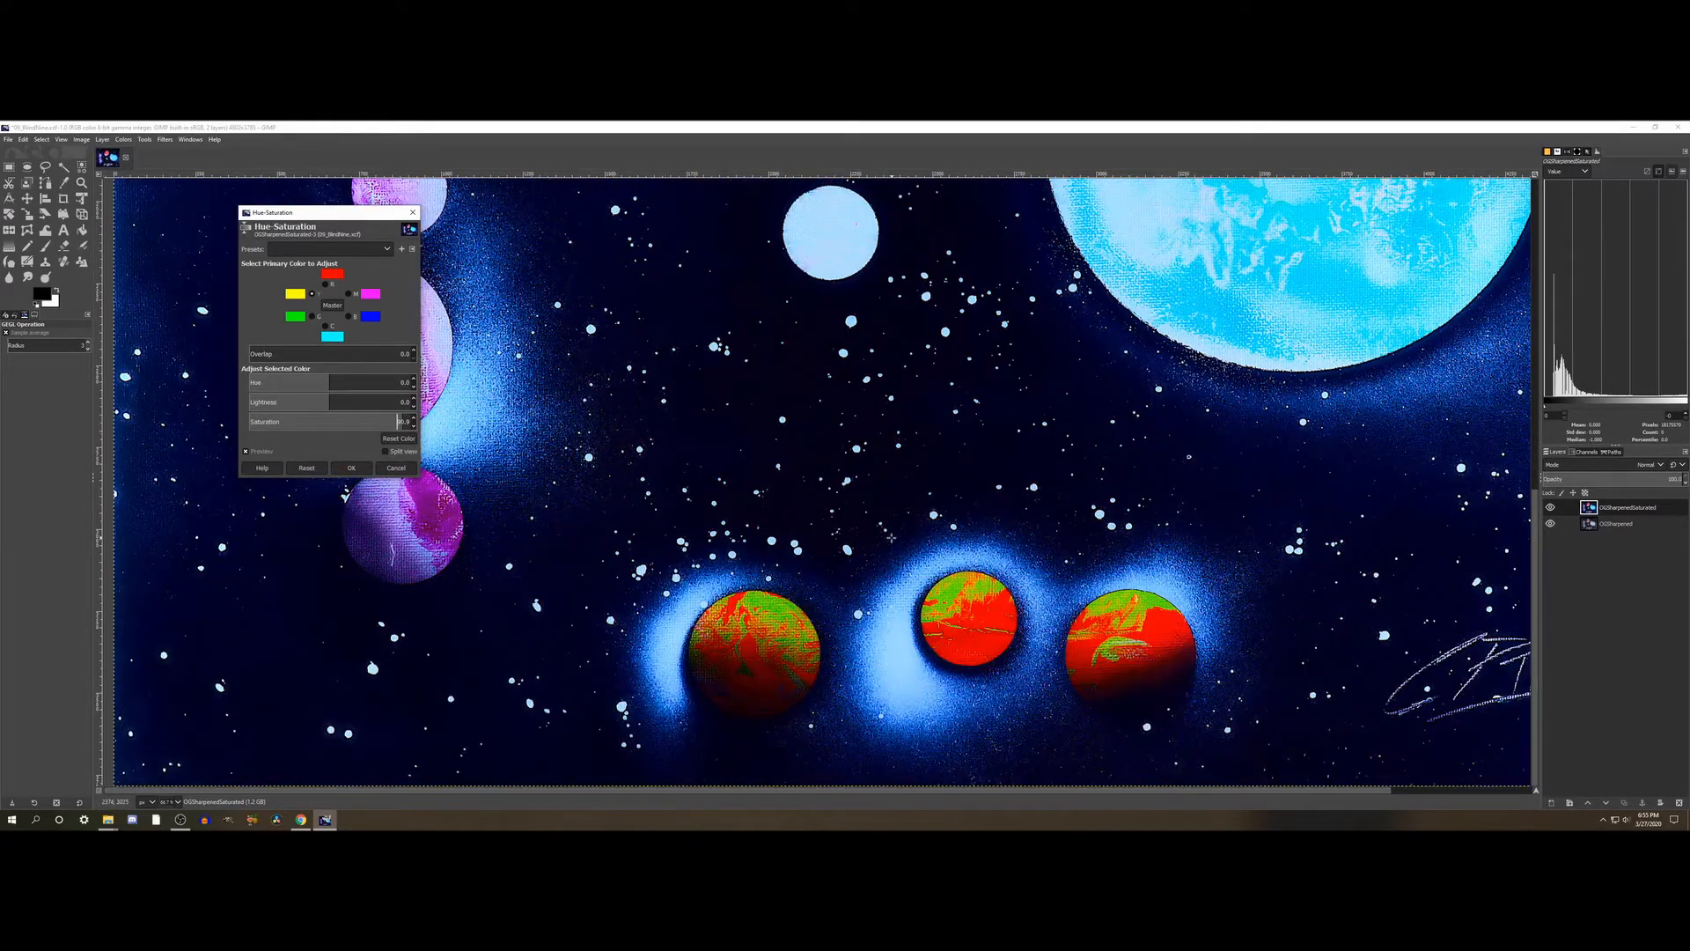
{"action": "left_click", "coordinate": [265, 452]}
{"action": "left_click", "coordinate": [301, 467]}
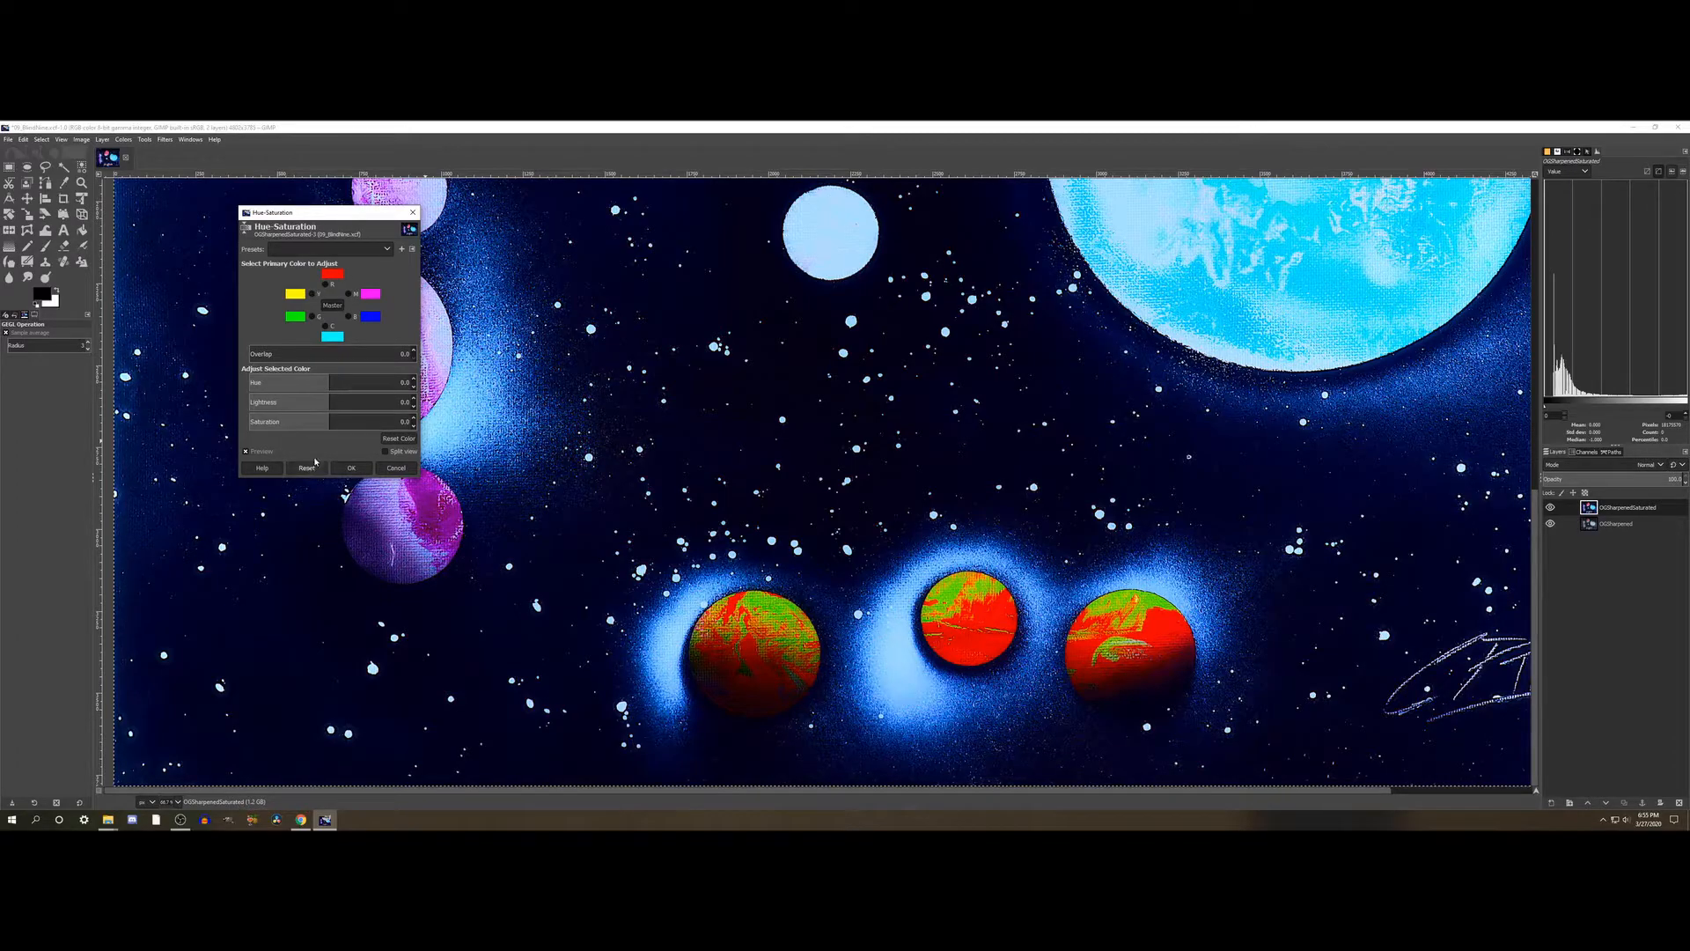
- Try raising the green Saturation to about 97, compare the small planets with and without it, and reset the adjustment
{"action": "left_click", "coordinate": [312, 316]}
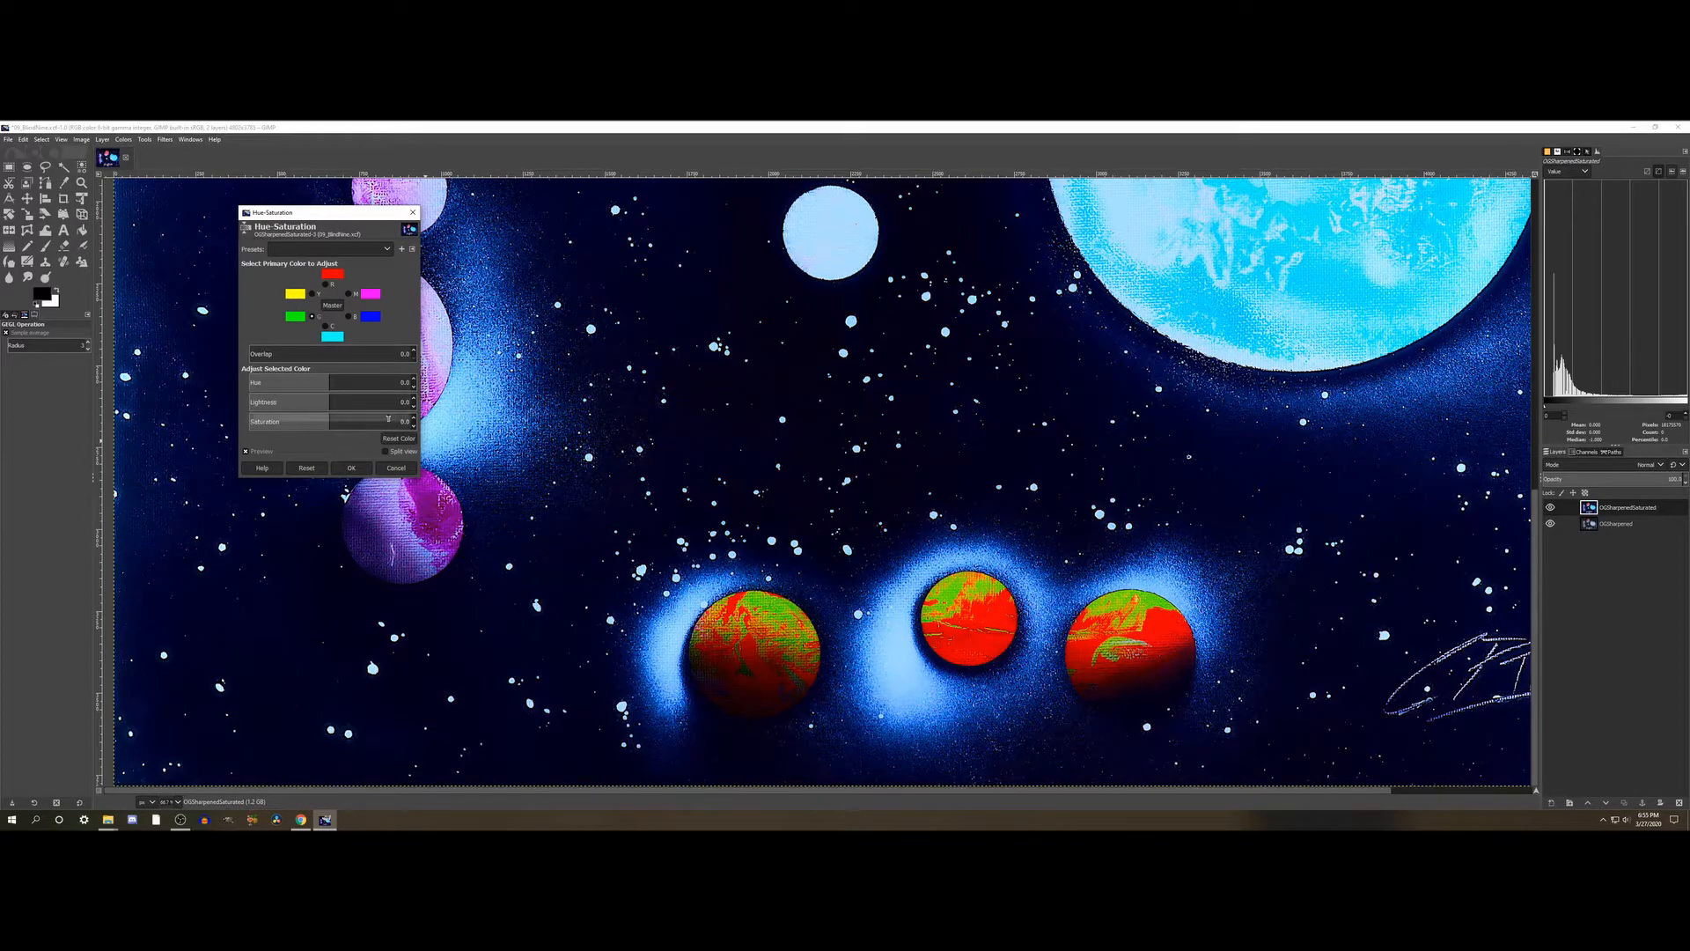
{"action": "left_click", "coordinate": [389, 419]}
{"action": "left_click_drag", "start_coordinate": [397, 421], "coordinate": [409, 420]}
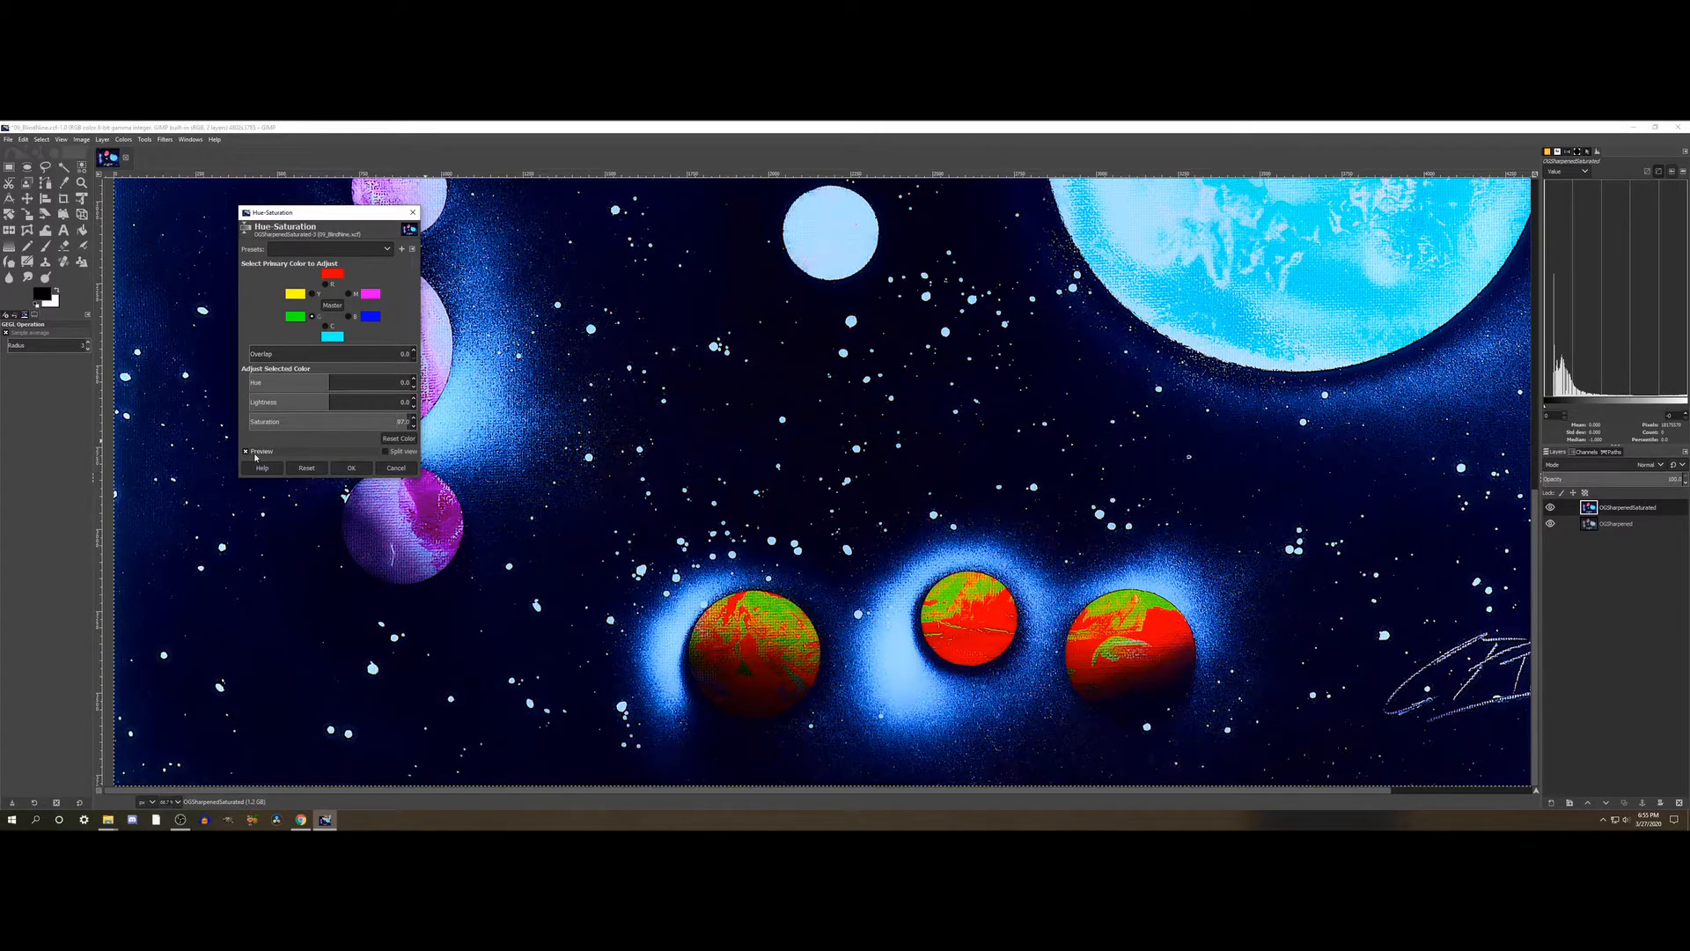
{"action": "left_click", "coordinate": [254, 452]}
{"action": "left_click", "coordinate": [315, 470]}
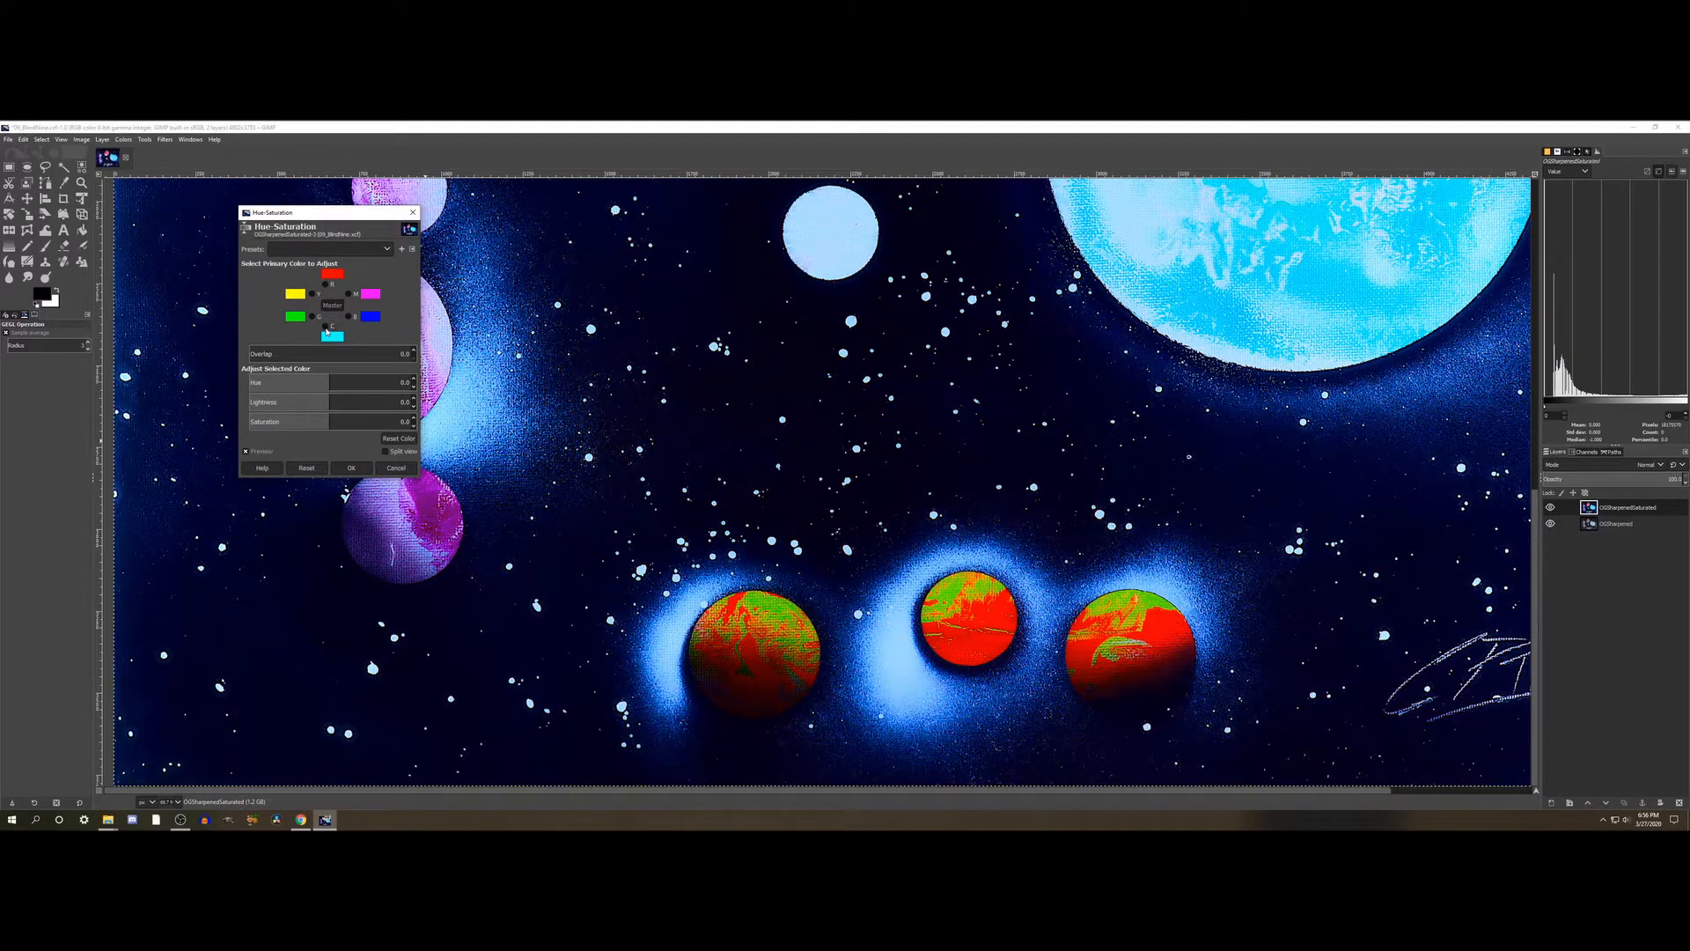
- Try strongly raising the red Saturation, compare the planets with and without it, reset the adjustment and cancel Hue-Saturation
{"action": "left_click", "coordinate": [326, 284]}
{"action": "left_click_drag", "start_coordinate": [368, 422], "coordinate": [407, 422]}
{"action": "scroll", "coordinate": [678, 481], "scroll_direction": "up", "scroll_amount": 4}
{"action": "scroll", "coordinate": [676, 476], "scroll_direction": "up", "scroll_amount": 4}
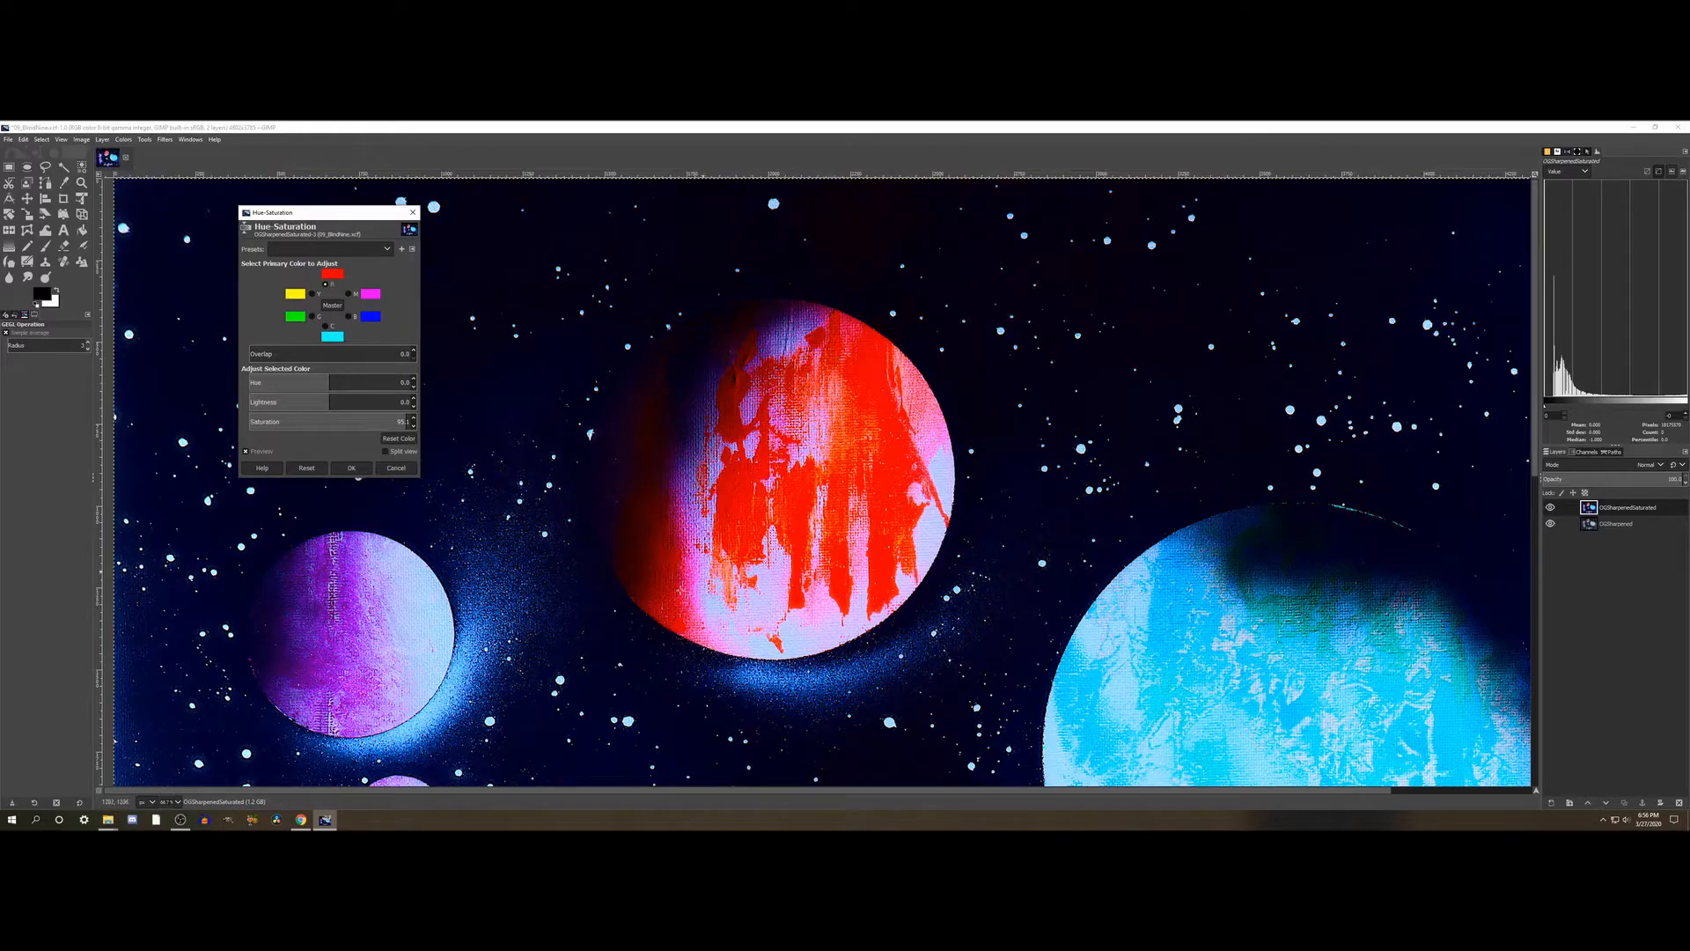
{"action": "left_click", "coordinate": [280, 455]}
{"action": "scroll", "coordinate": [834, 529], "scroll_direction": "down", "scroll_amount": 10}
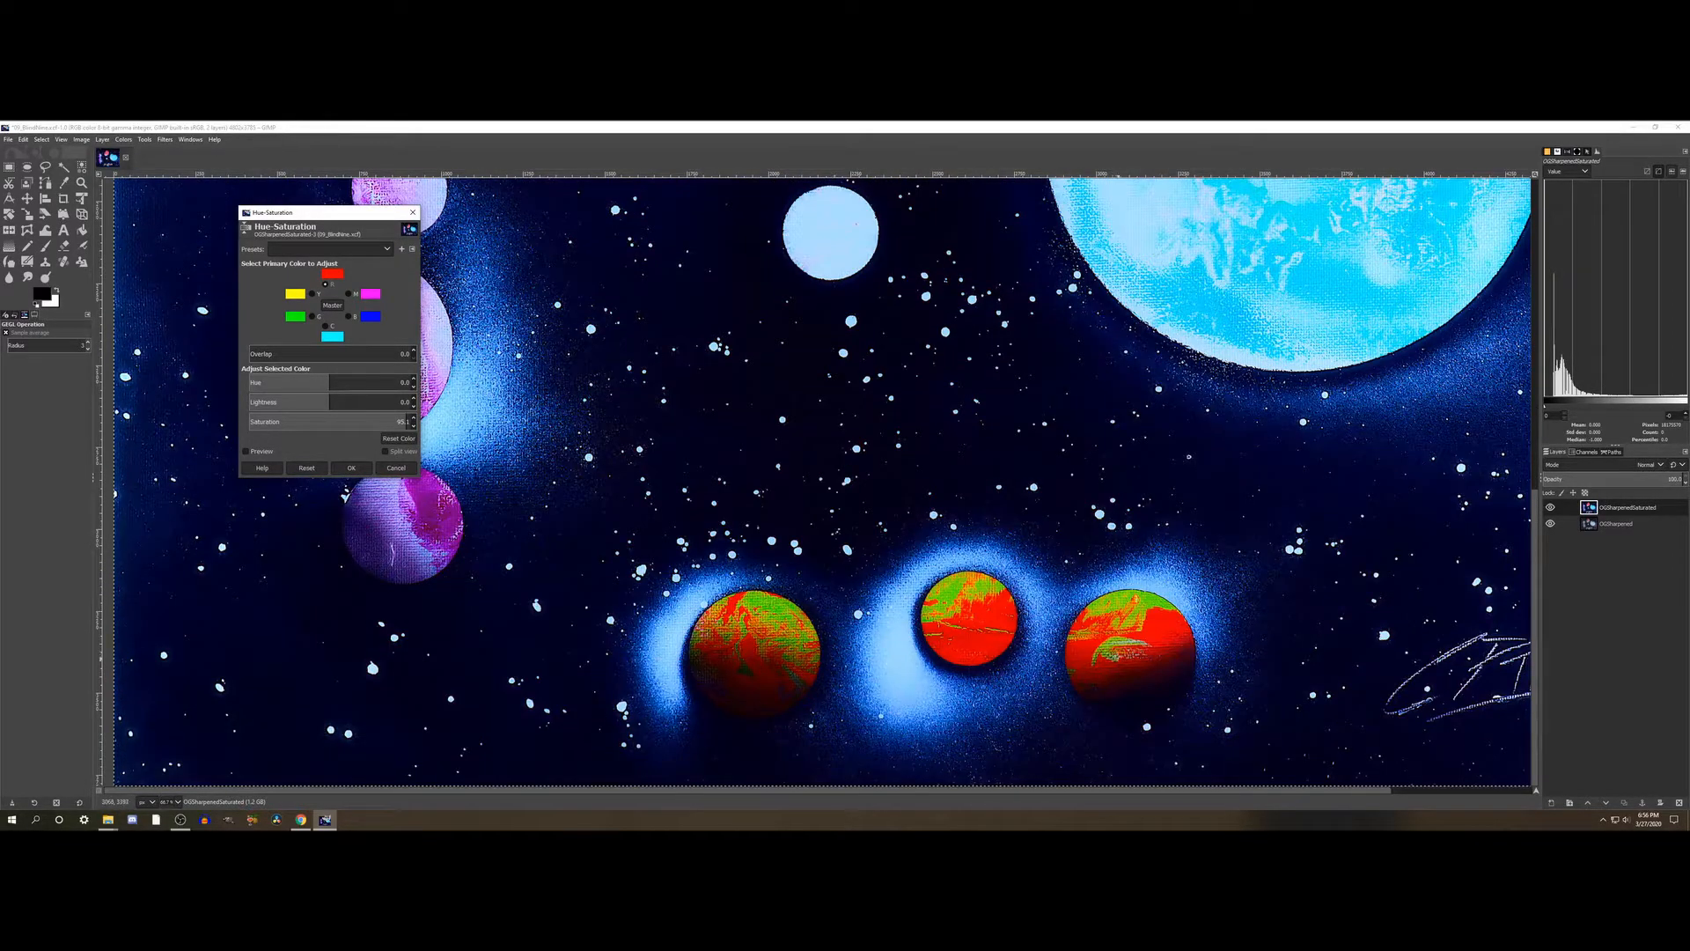
{"action": "left_click", "coordinate": [269, 454]}
{"action": "left_click", "coordinate": [306, 467]}
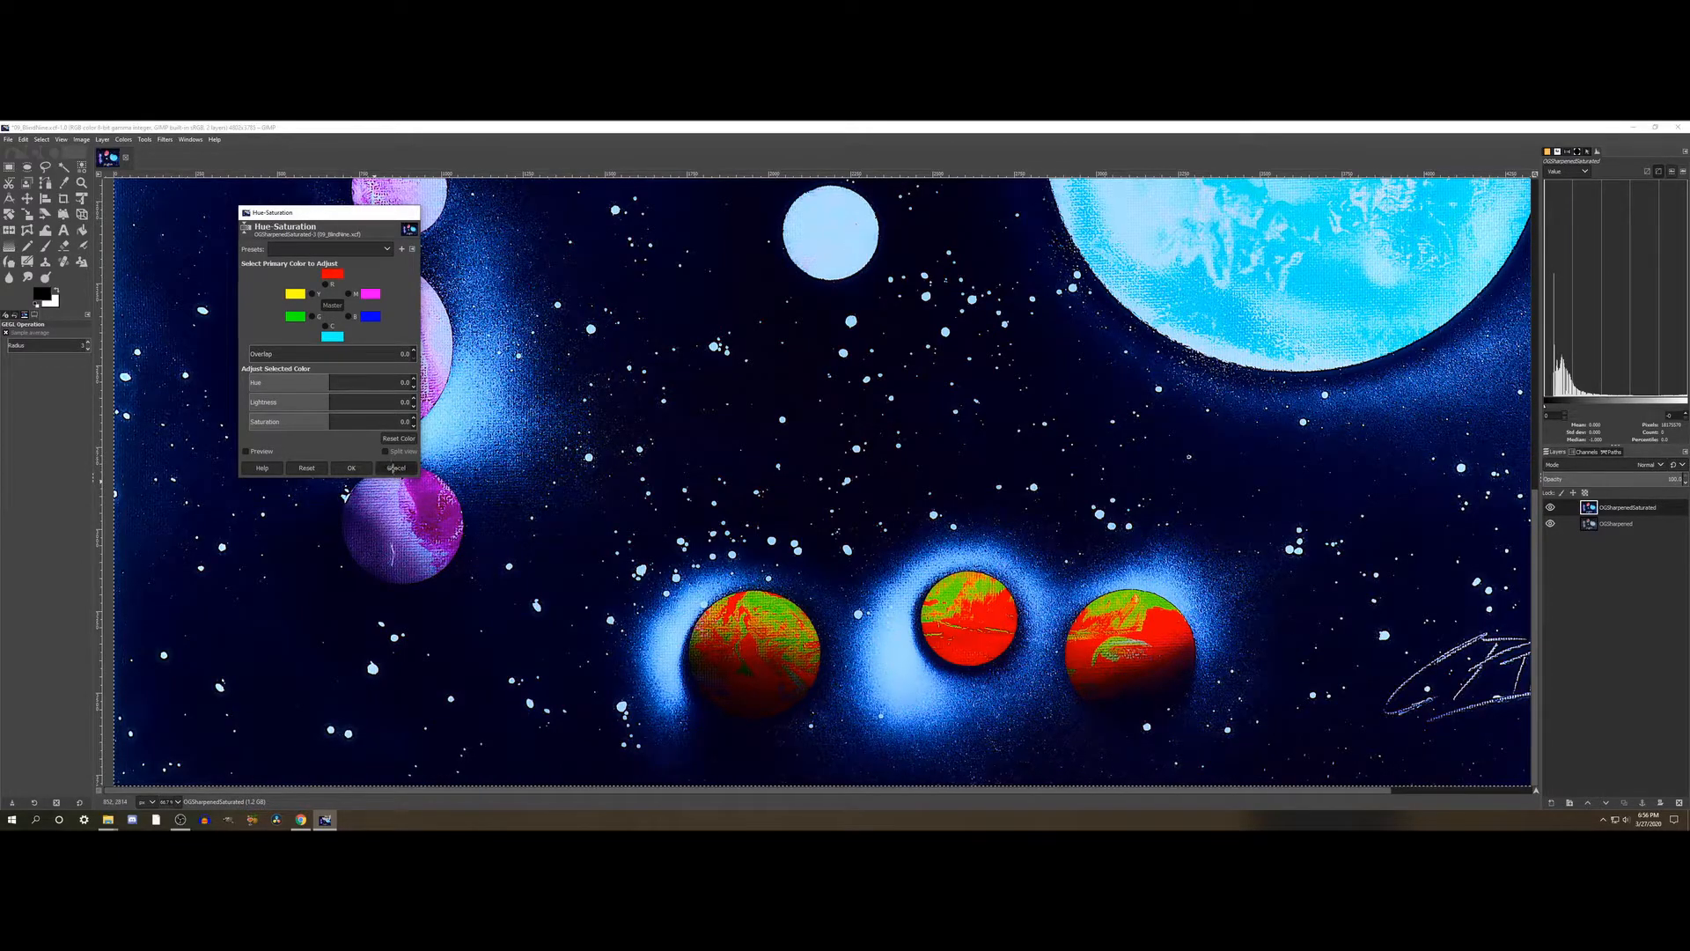
{"action": "left_click", "coordinate": [396, 467]}
- Start a Curves adjustment on the saturated layer with the whole painting in view
{"action": "scroll", "coordinate": [678, 509], "scroll_direction": "down", "scroll_amount": 3}
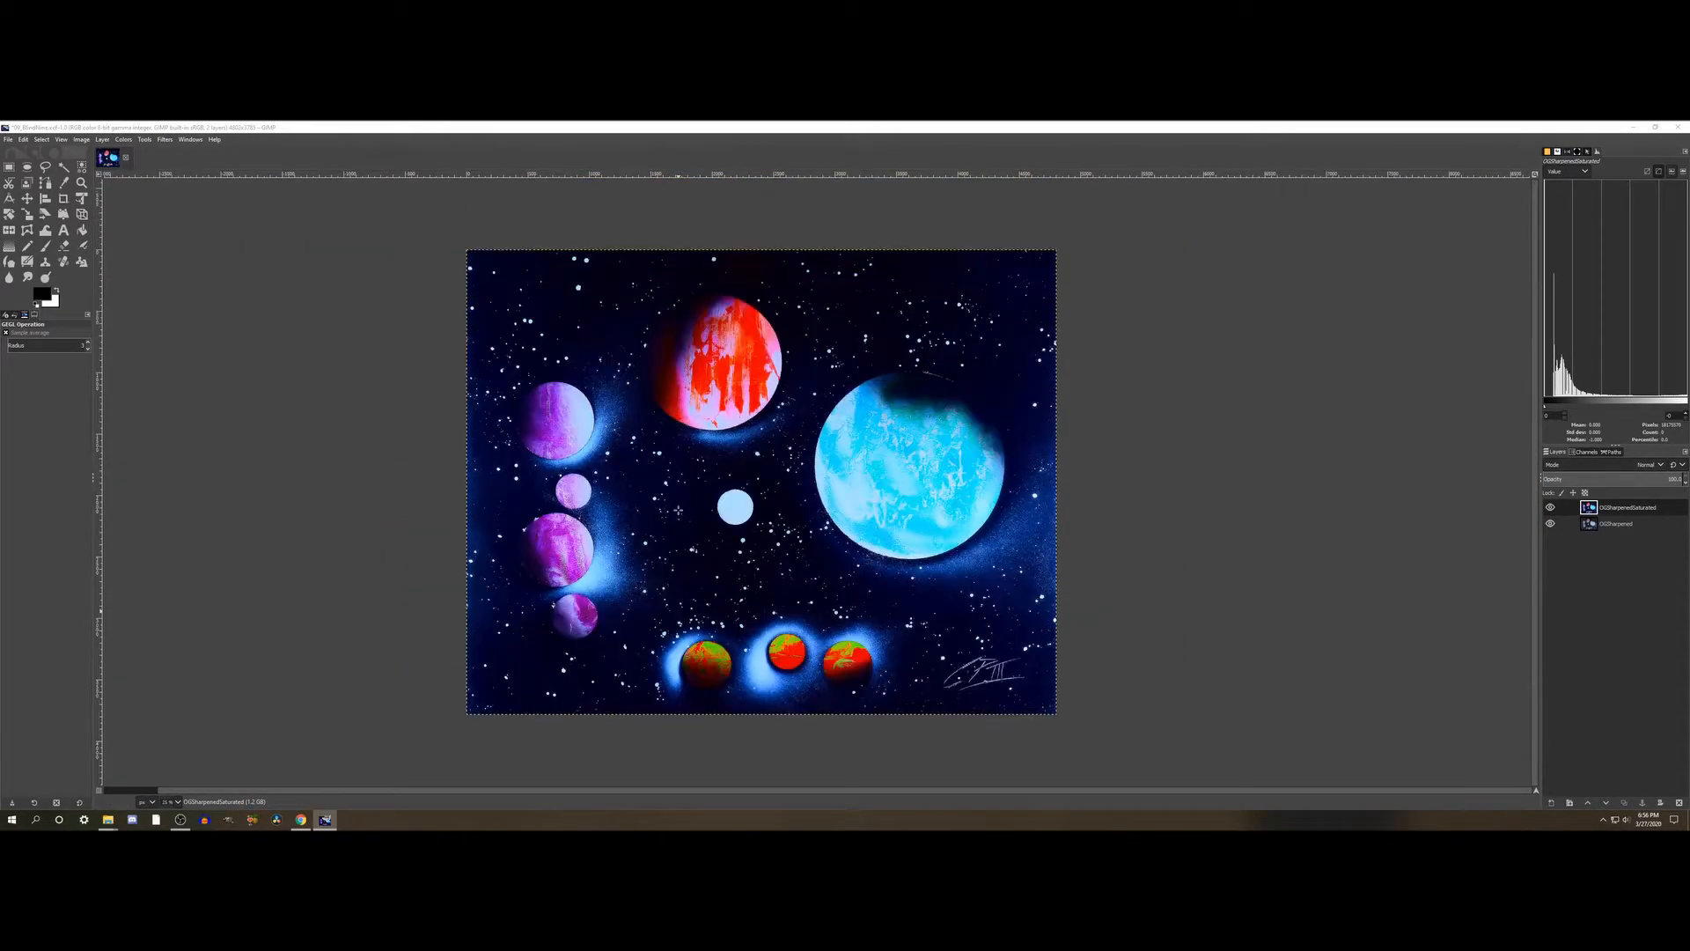
{"action": "scroll", "coordinate": [678, 510], "scroll_direction": "left", "scroll_amount": 1}
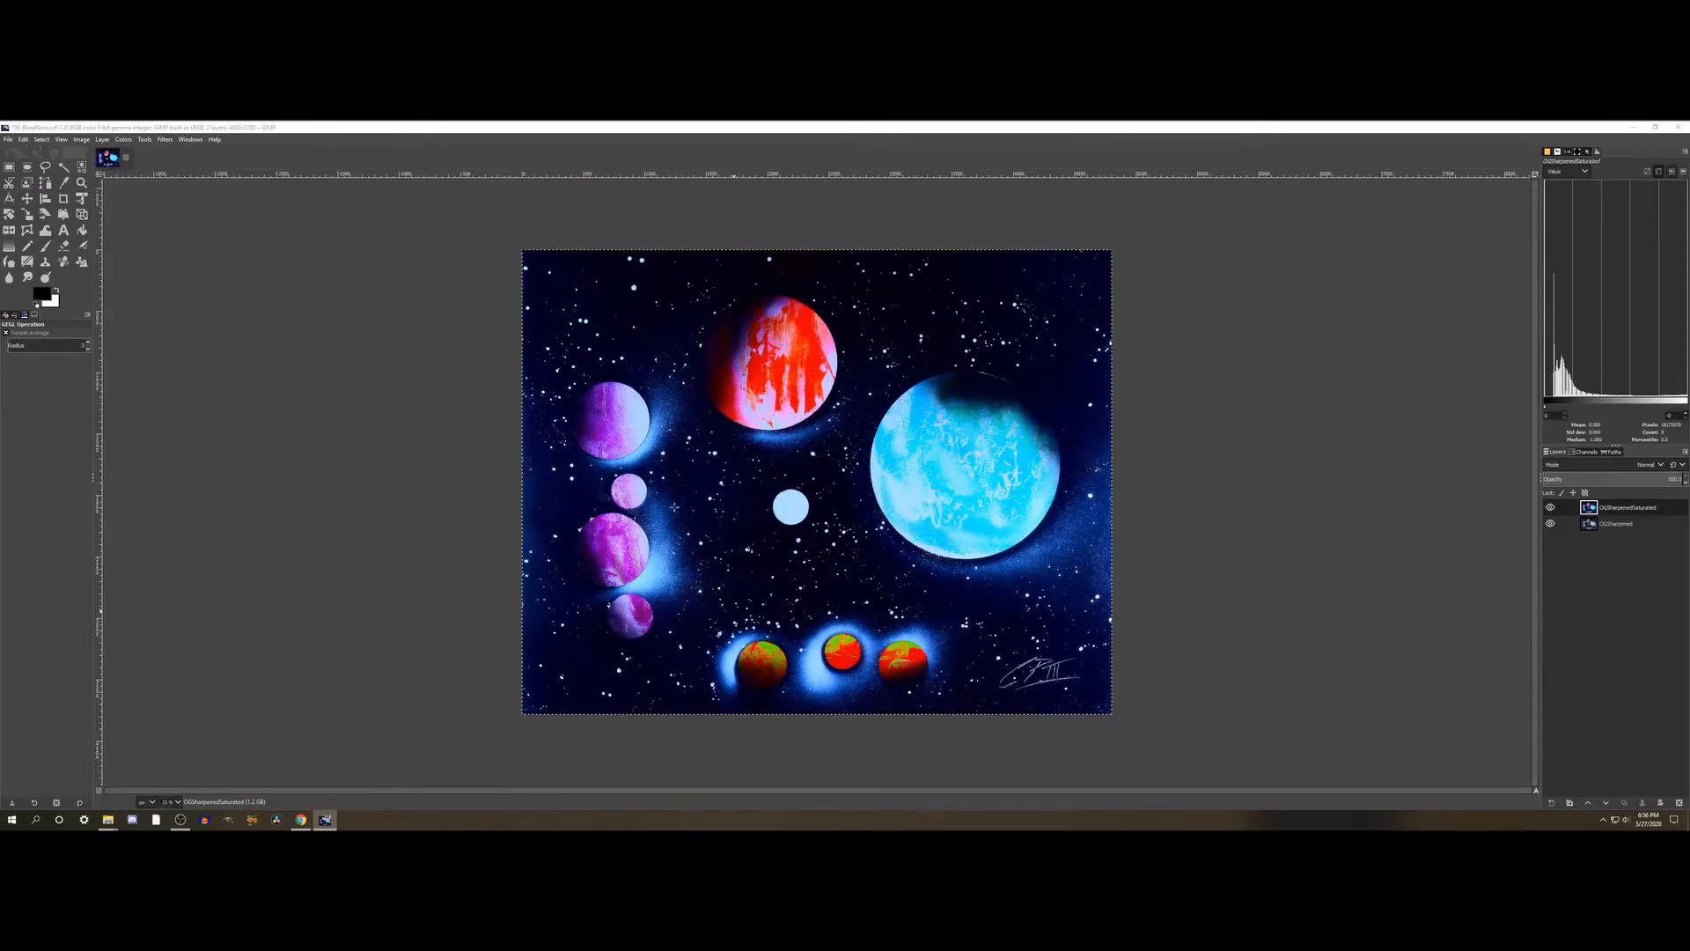
{"action": "left_click", "coordinate": [121, 140]}
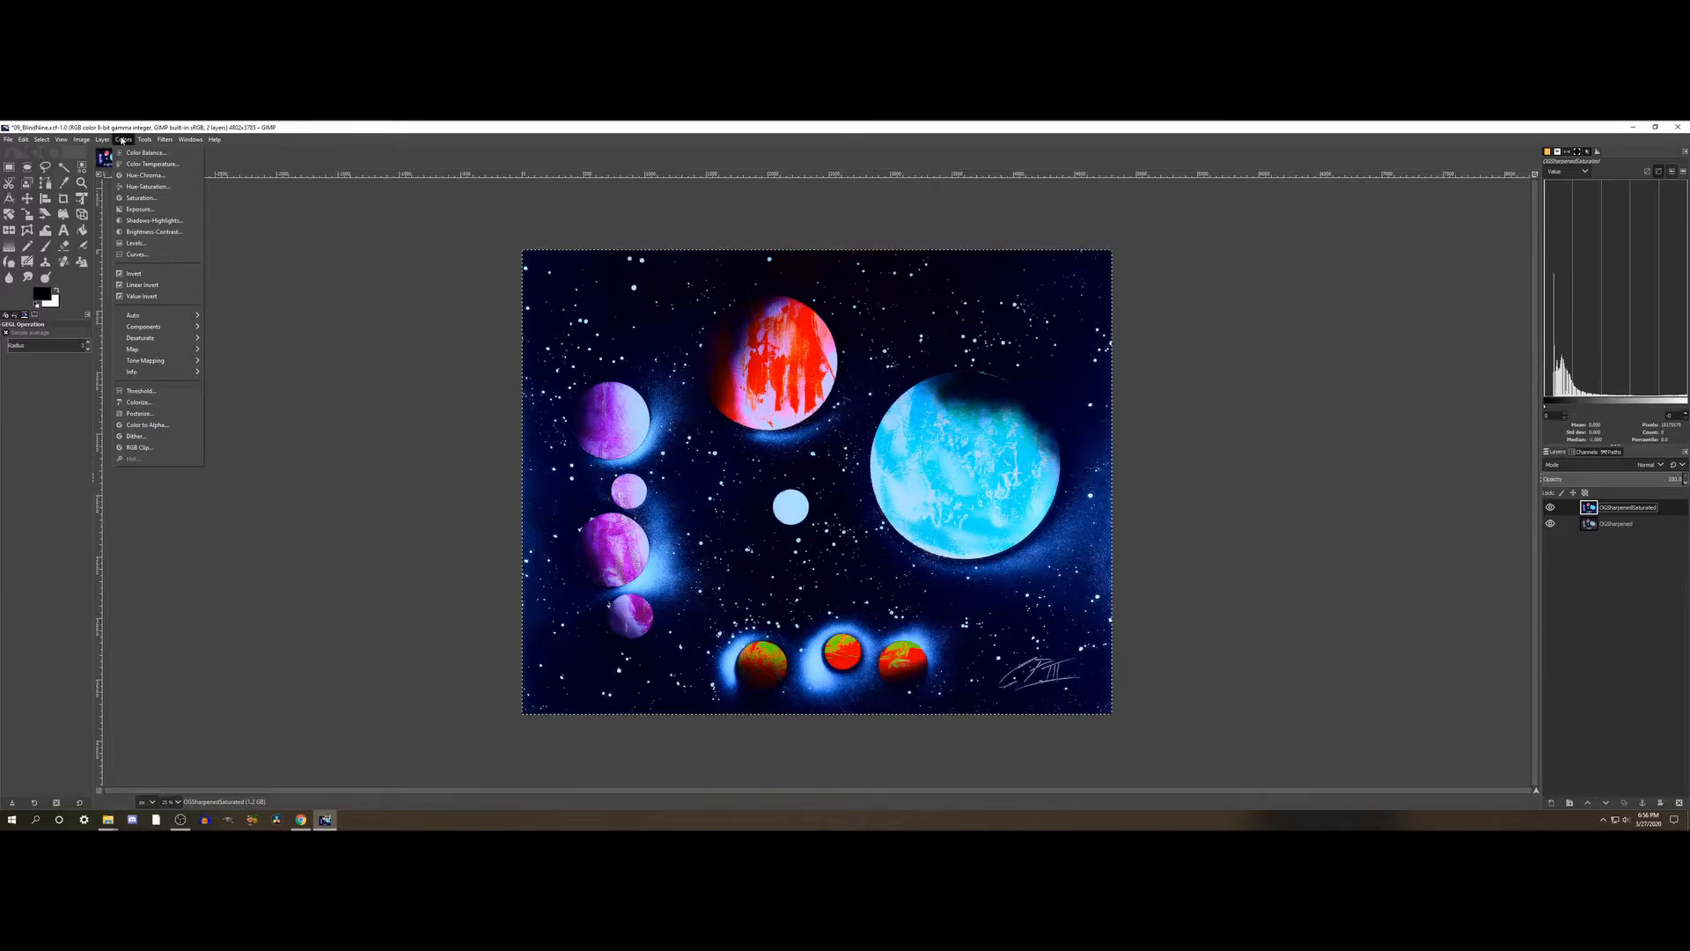
{"action": "left_click", "coordinate": [146, 253]}
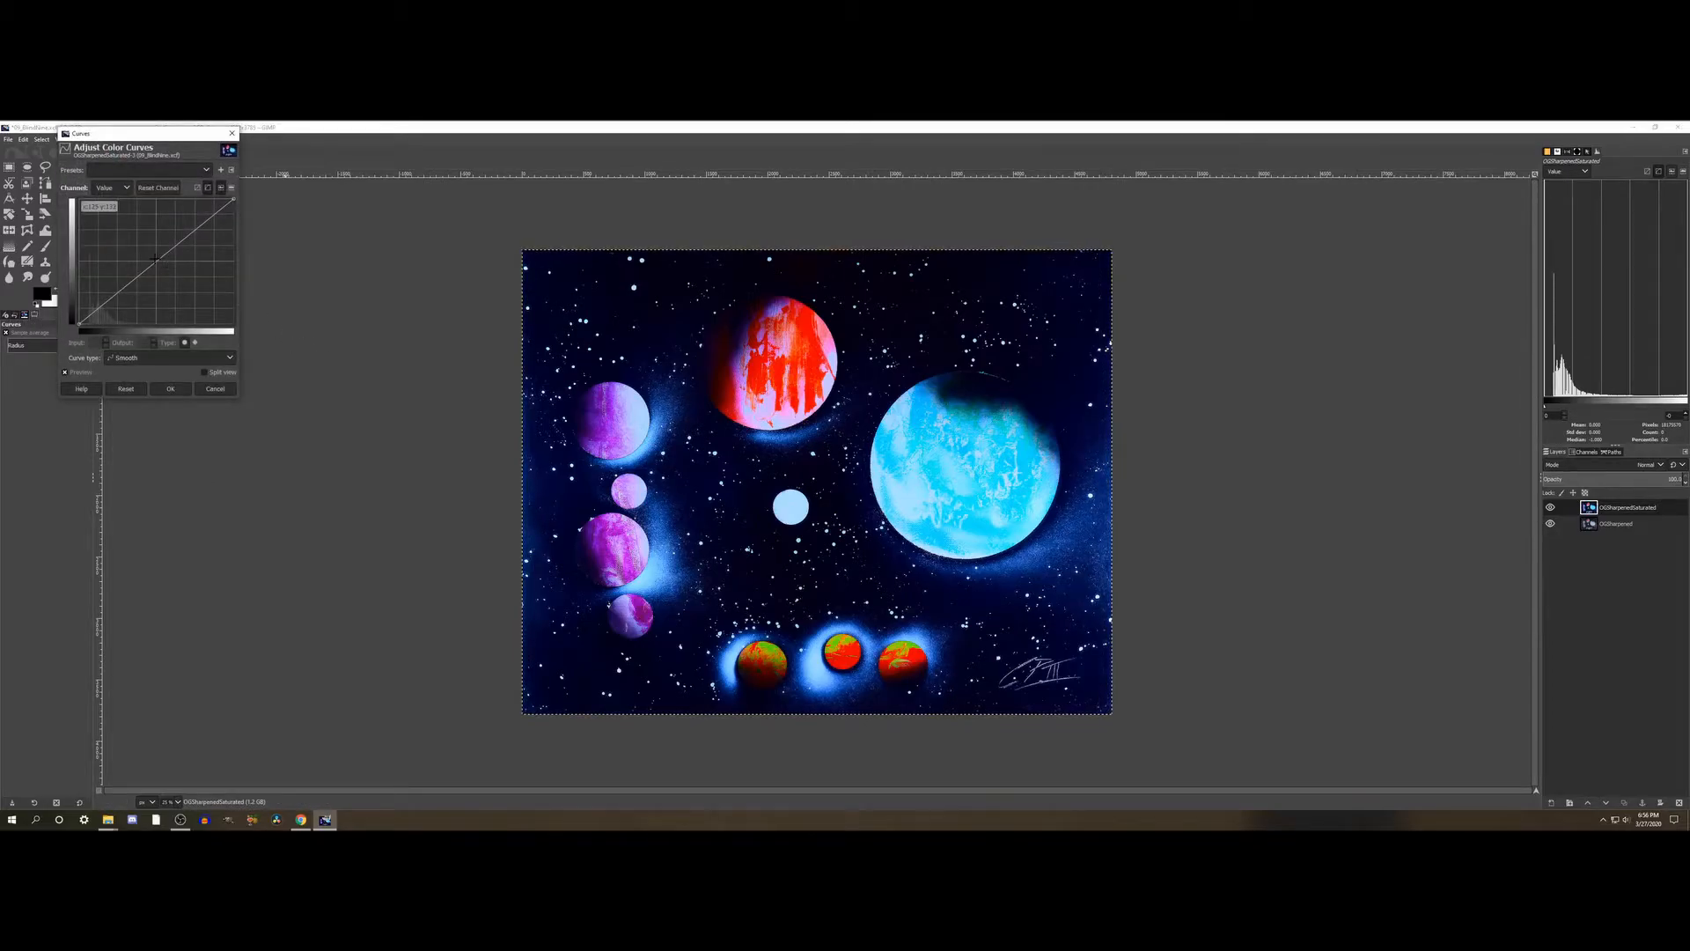
- Try extreme brightening and darkening bends of the Value curve, resetting the curve after each trial
{"action": "left_click_drag", "start_coordinate": [146, 269], "coordinate": [85, 188]}
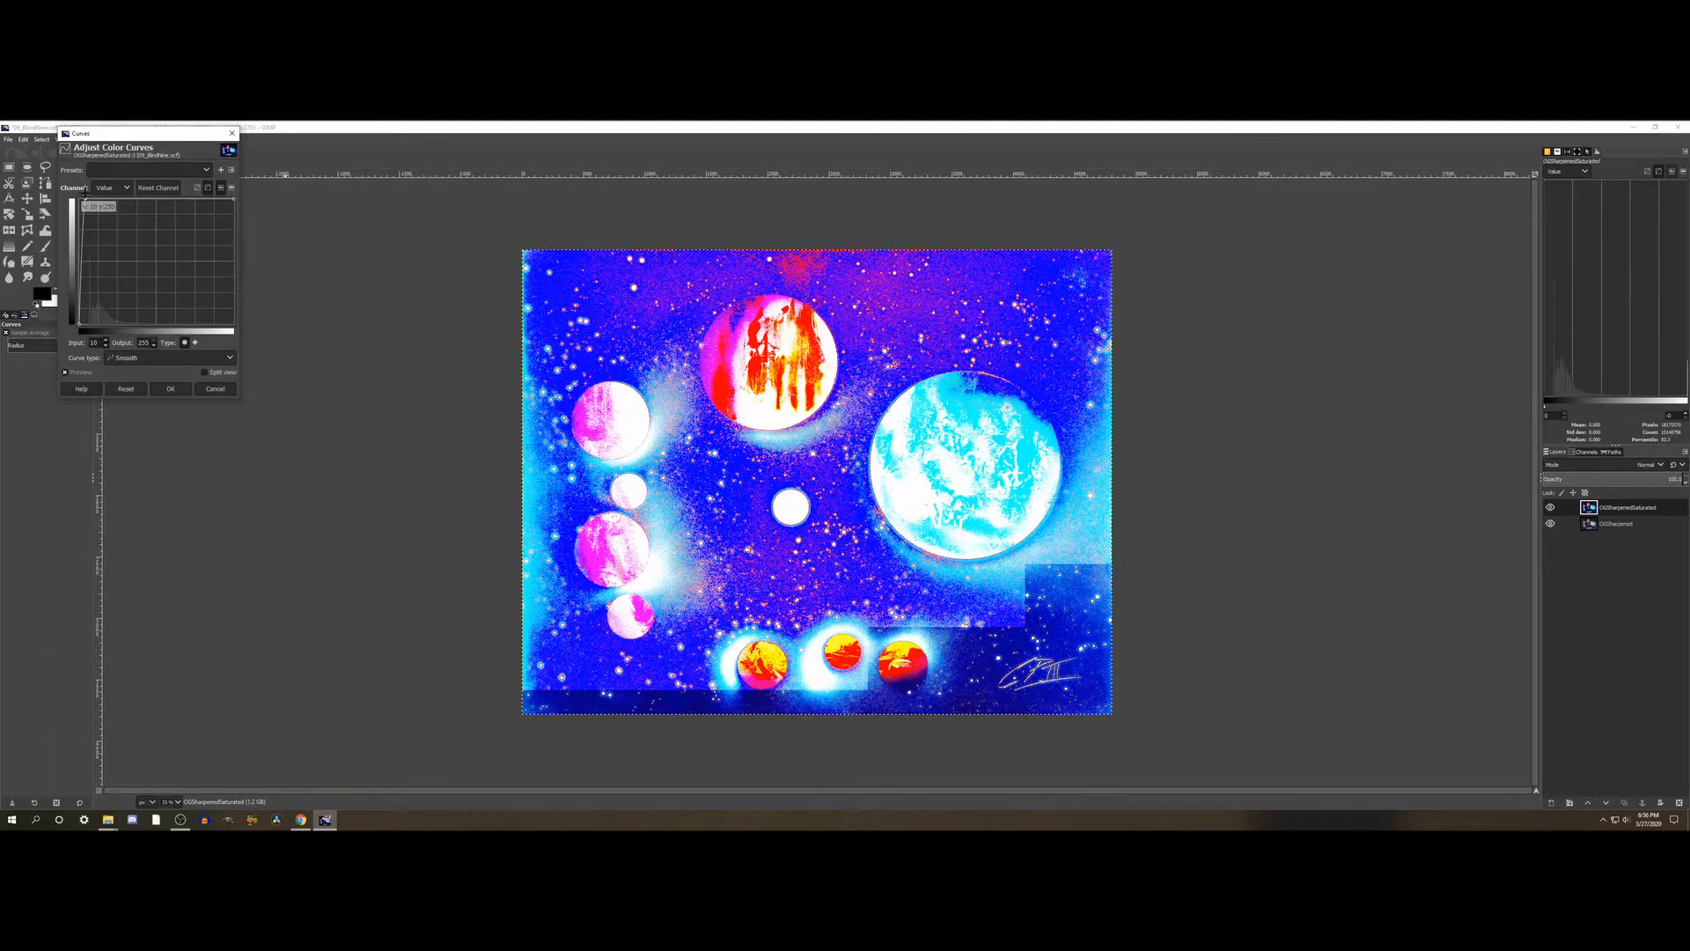
{"action": "left_click_drag", "start_coordinate": [85, 189], "coordinate": [157, 260]}
{"action": "left_click", "coordinate": [144, 390]}
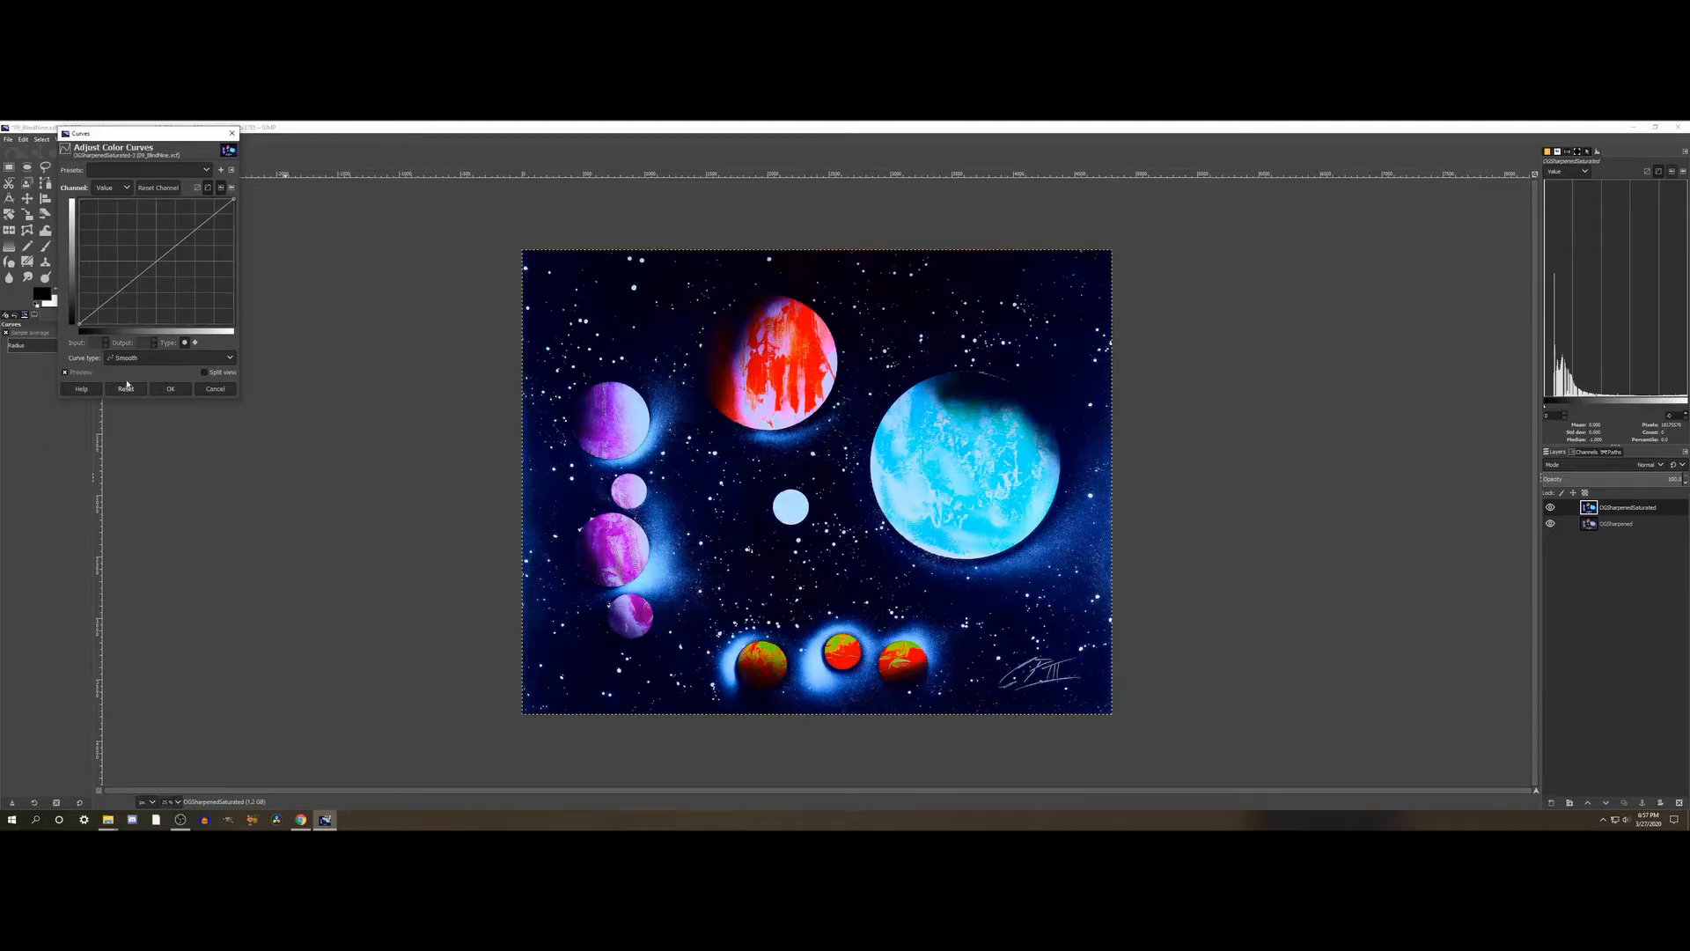
{"action": "left_click_drag", "start_coordinate": [158, 258], "coordinate": [144, 302]}
{"action": "left_click_drag", "start_coordinate": [144, 301], "coordinate": [117, 278]}
{"action": "left_click", "coordinate": [126, 388]}
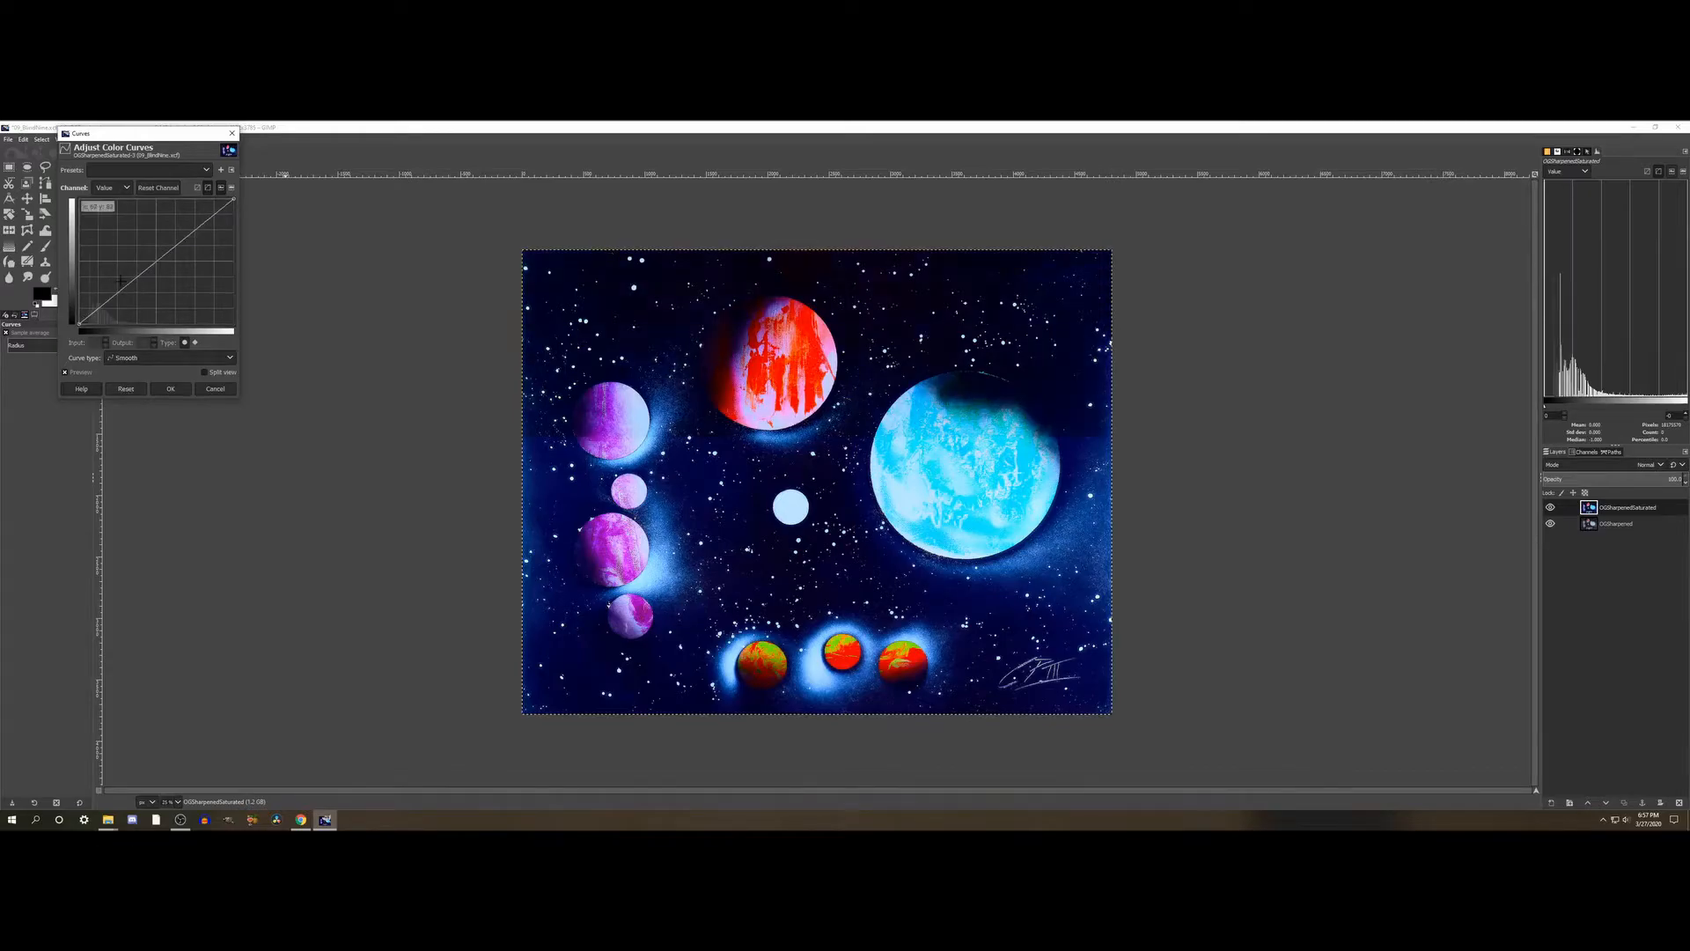
- Try pulling a shadow point on the Value curve slightly below the diagonal, compare the preview, and reset the curve
{"action": "left_click", "coordinate": [121, 289]}
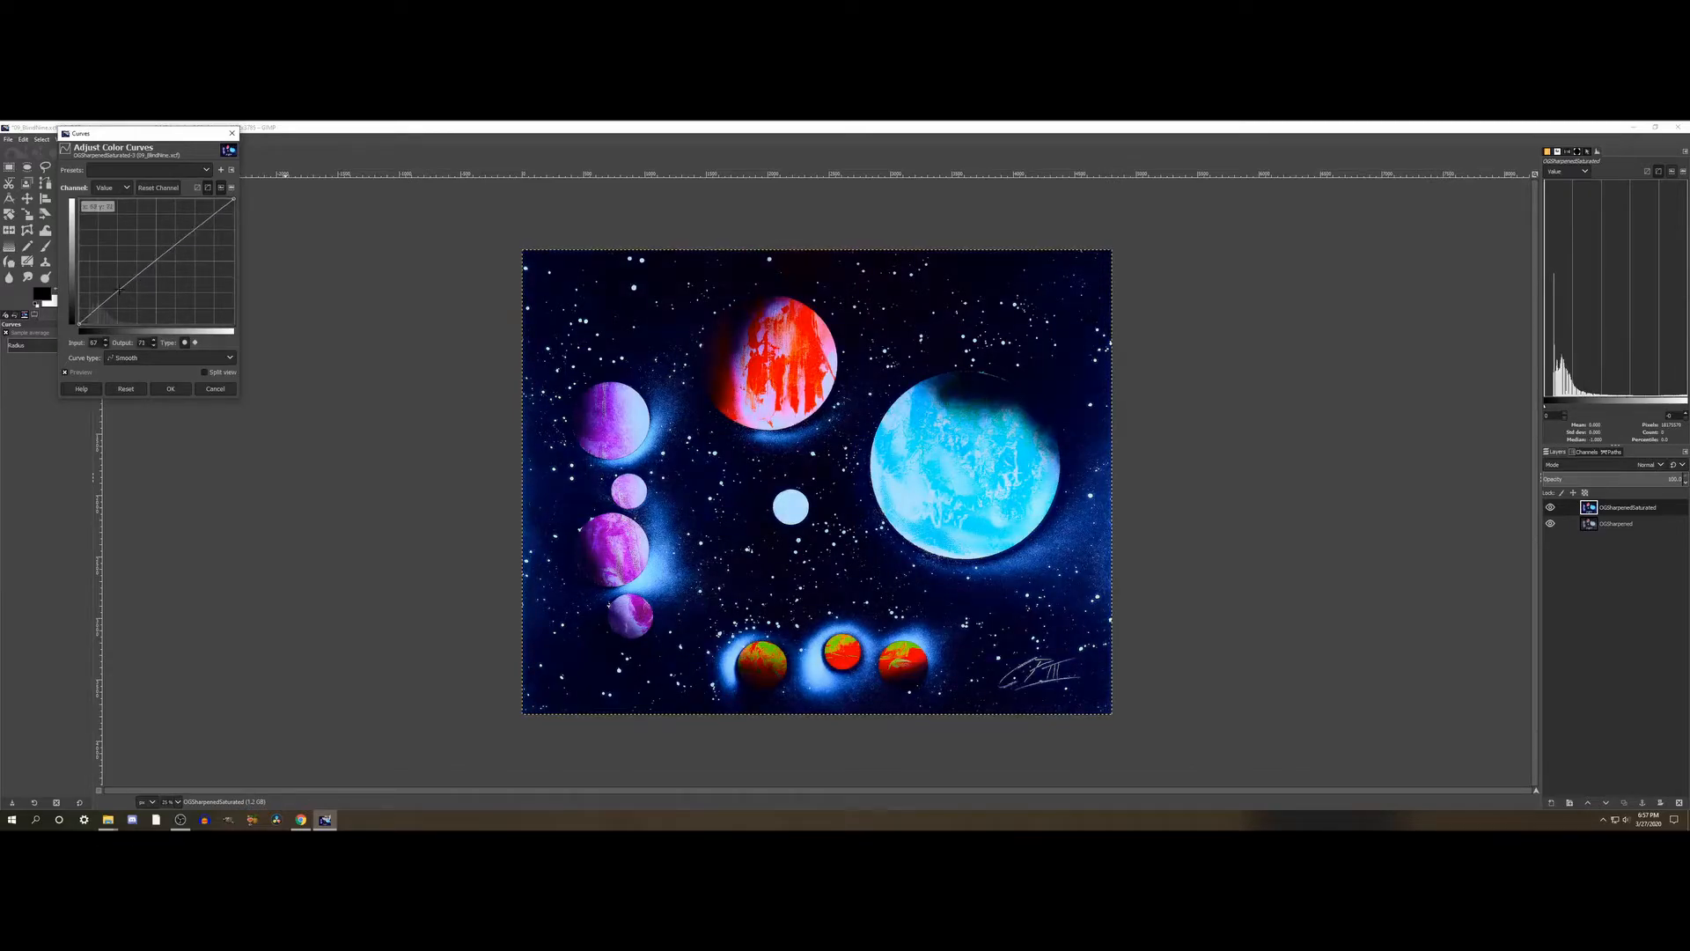
{"action": "left_click_drag", "start_coordinate": [120, 288], "coordinate": [128, 293]}
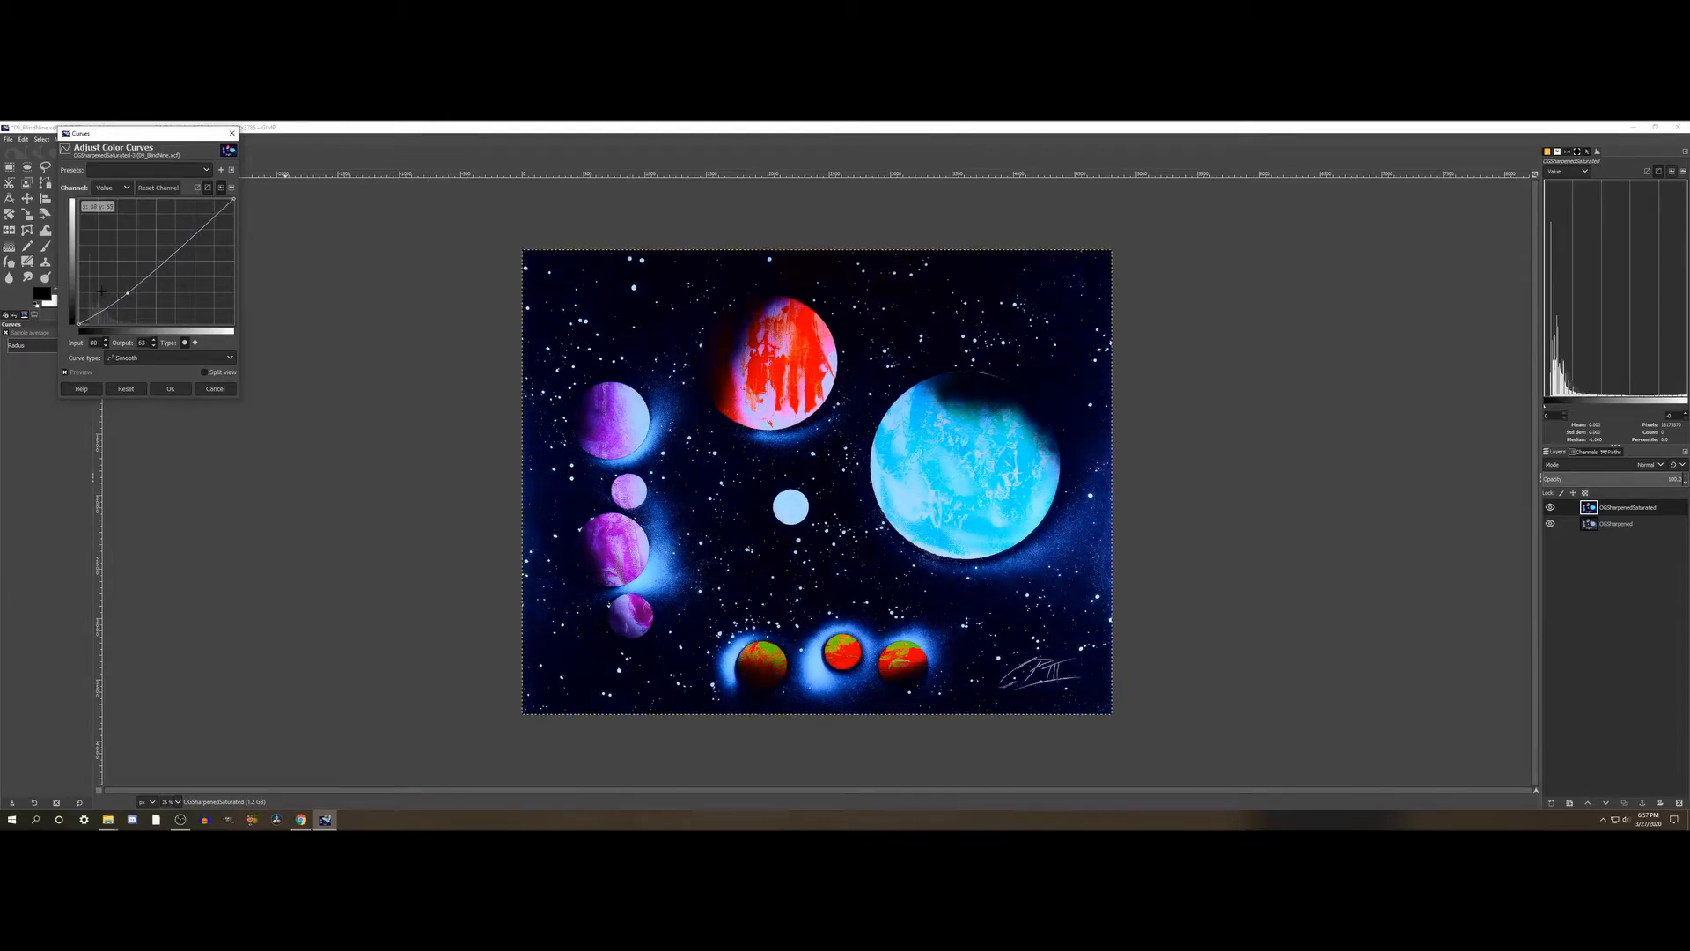
{"action": "left_click", "coordinate": [74, 372]}
{"action": "left_click", "coordinate": [74, 373]}
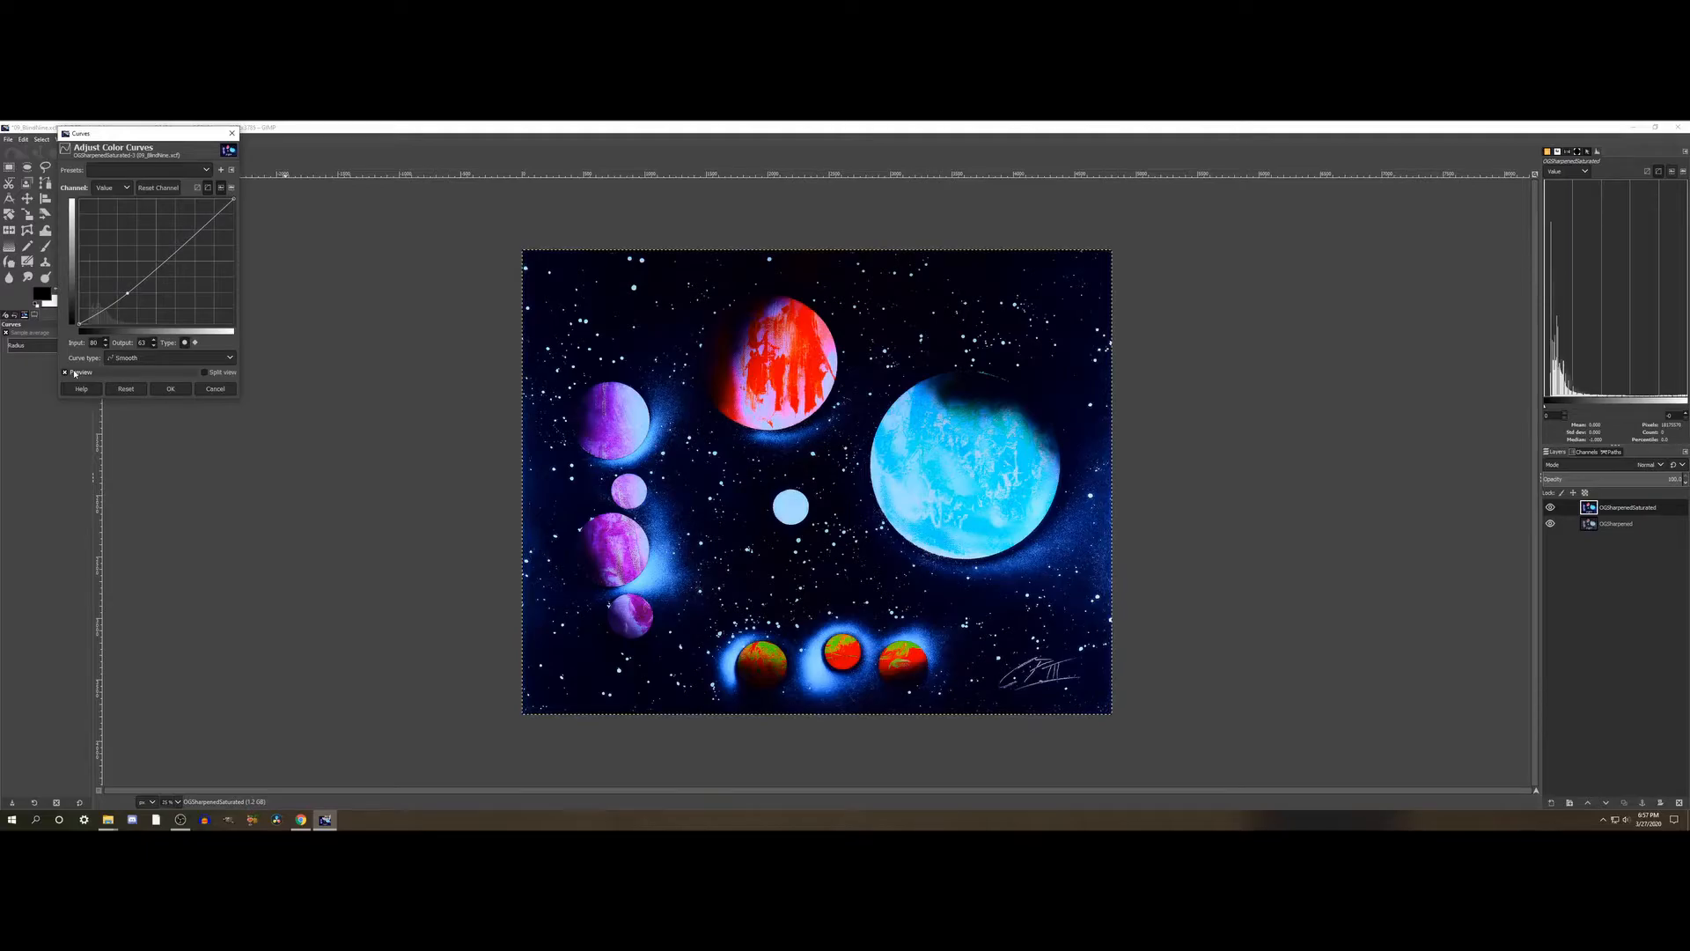
{"action": "left_click", "coordinate": [134, 389]}
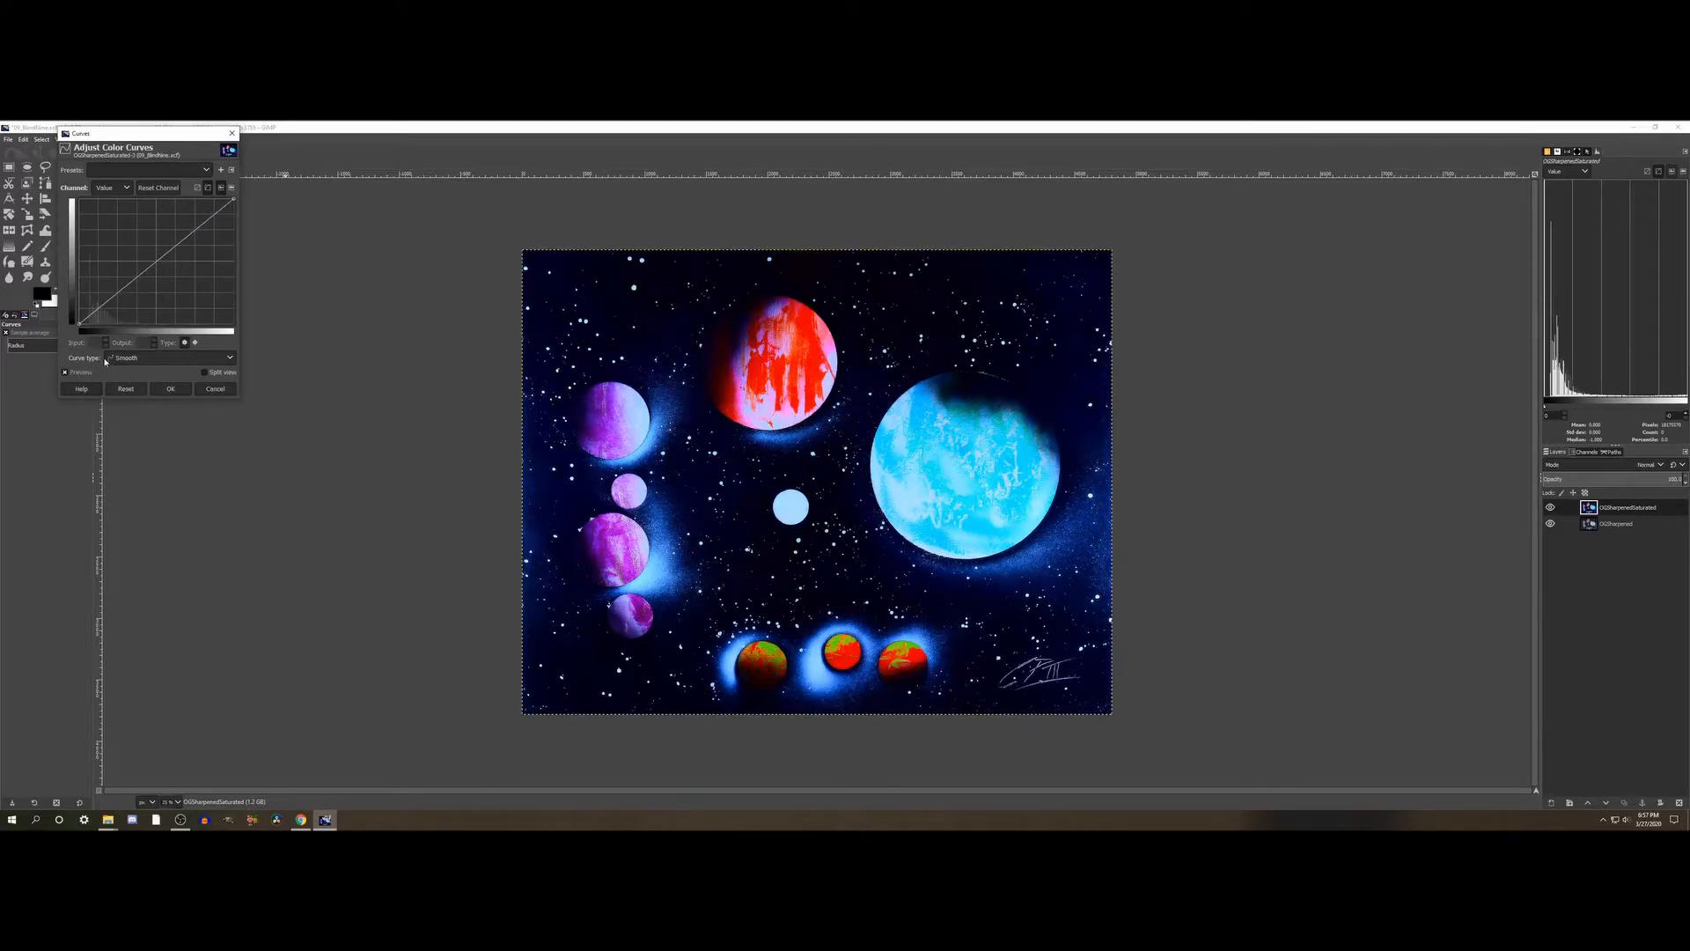
- Raise a midtone point on the Value curve to input 102, output 118, compare the preview, and apply the curve
{"action": "left_click_drag", "start_coordinate": [145, 269], "coordinate": [141, 266]}
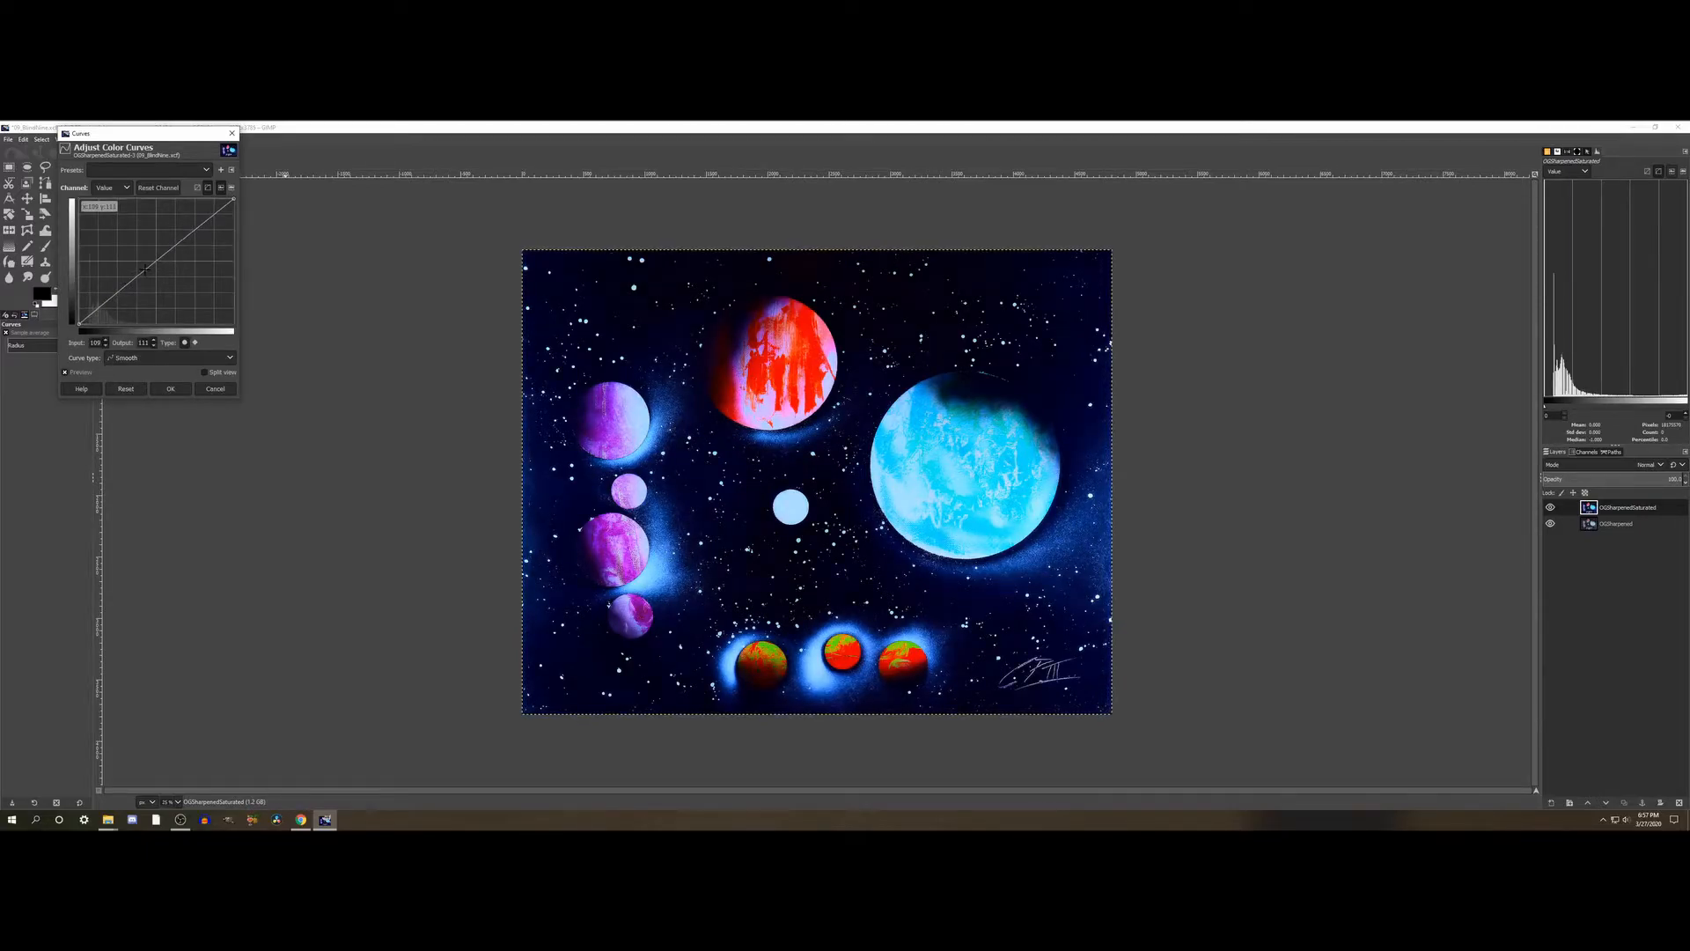
{"action": "left_click", "coordinate": [83, 373]}
{"action": "left_click", "coordinate": [82, 373]}
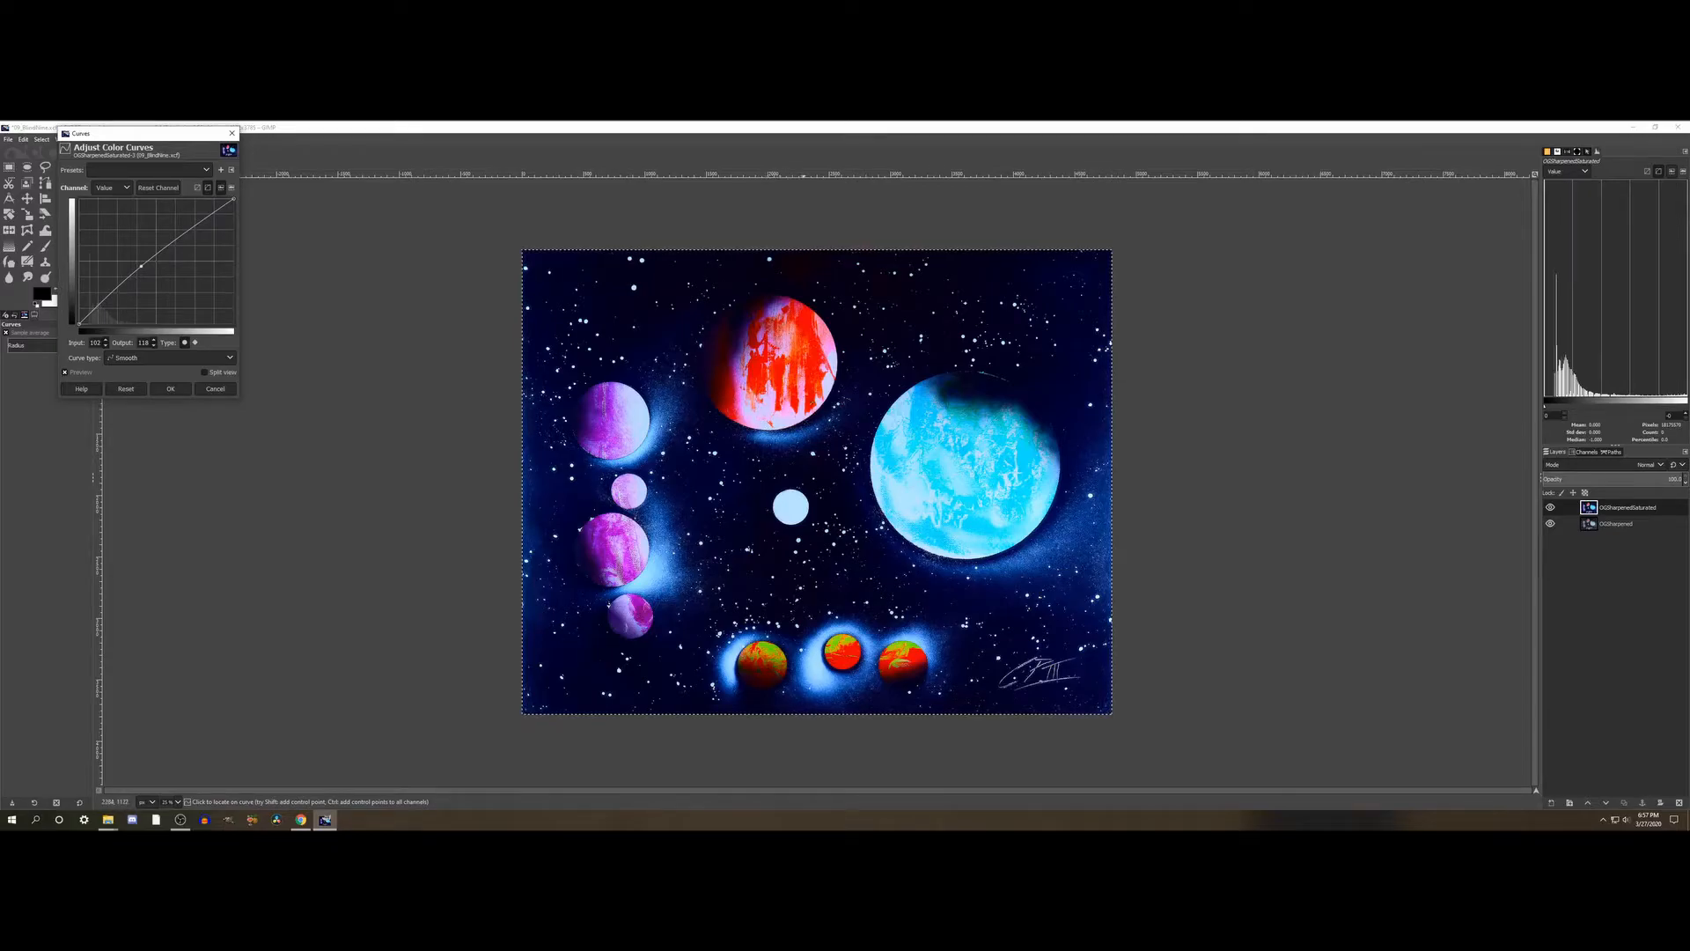
{"action": "left_click", "coordinate": [78, 375]}
{"action": "left_click", "coordinate": [77, 375]}
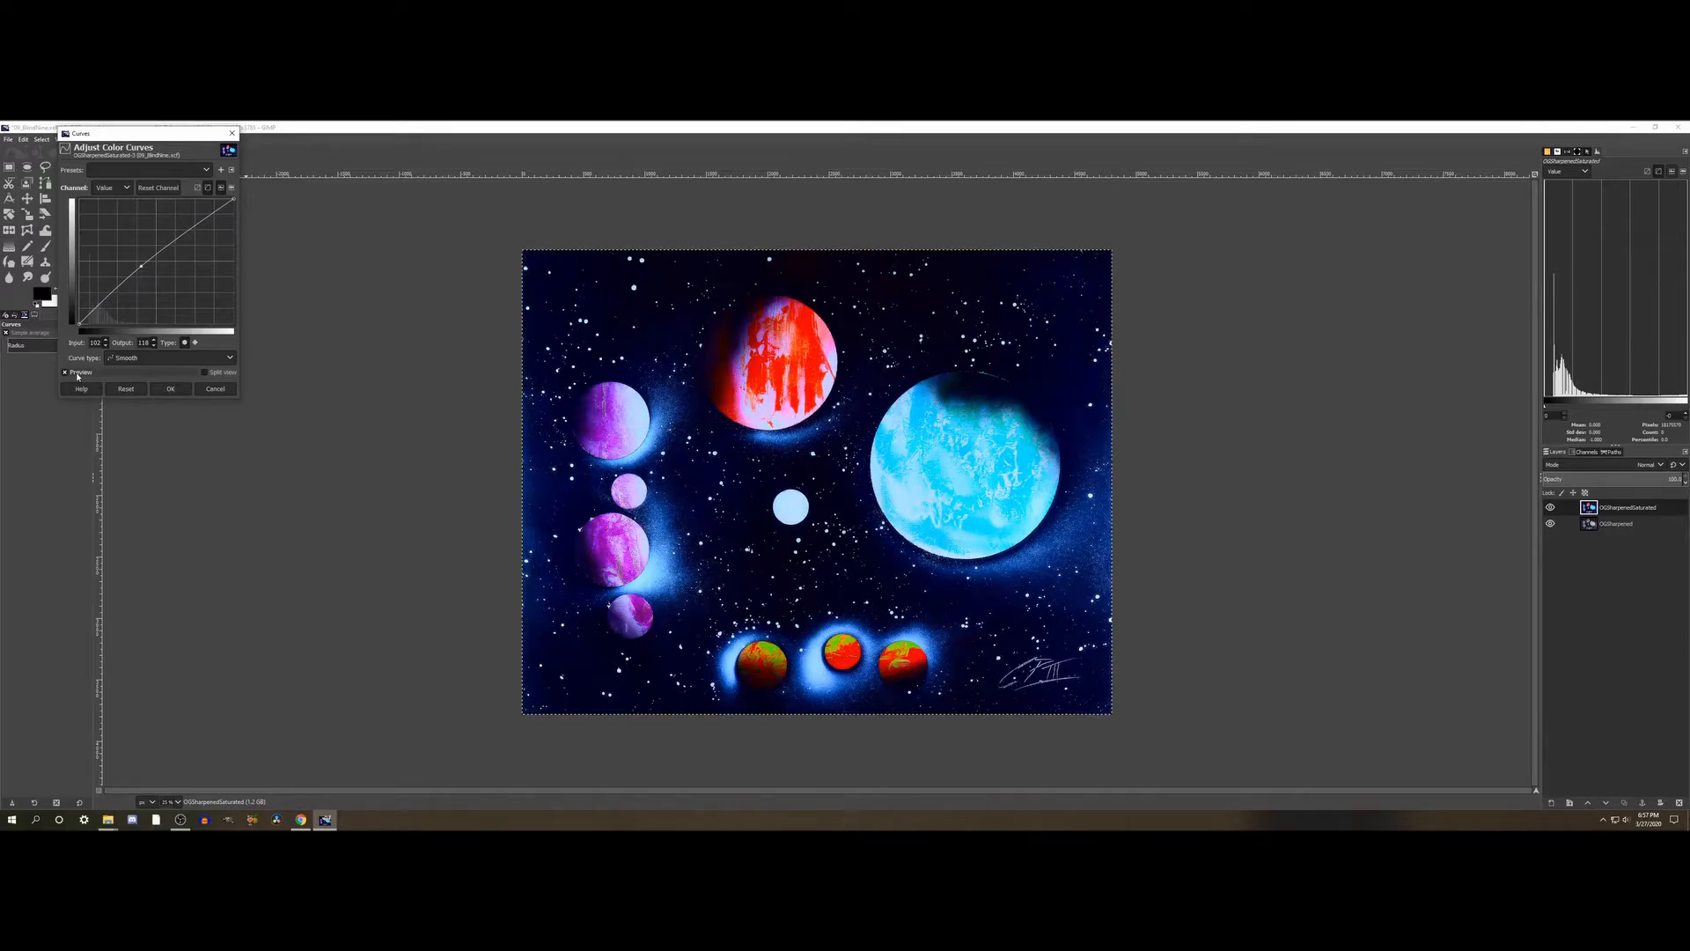
{"action": "left_click", "coordinate": [170, 390]}
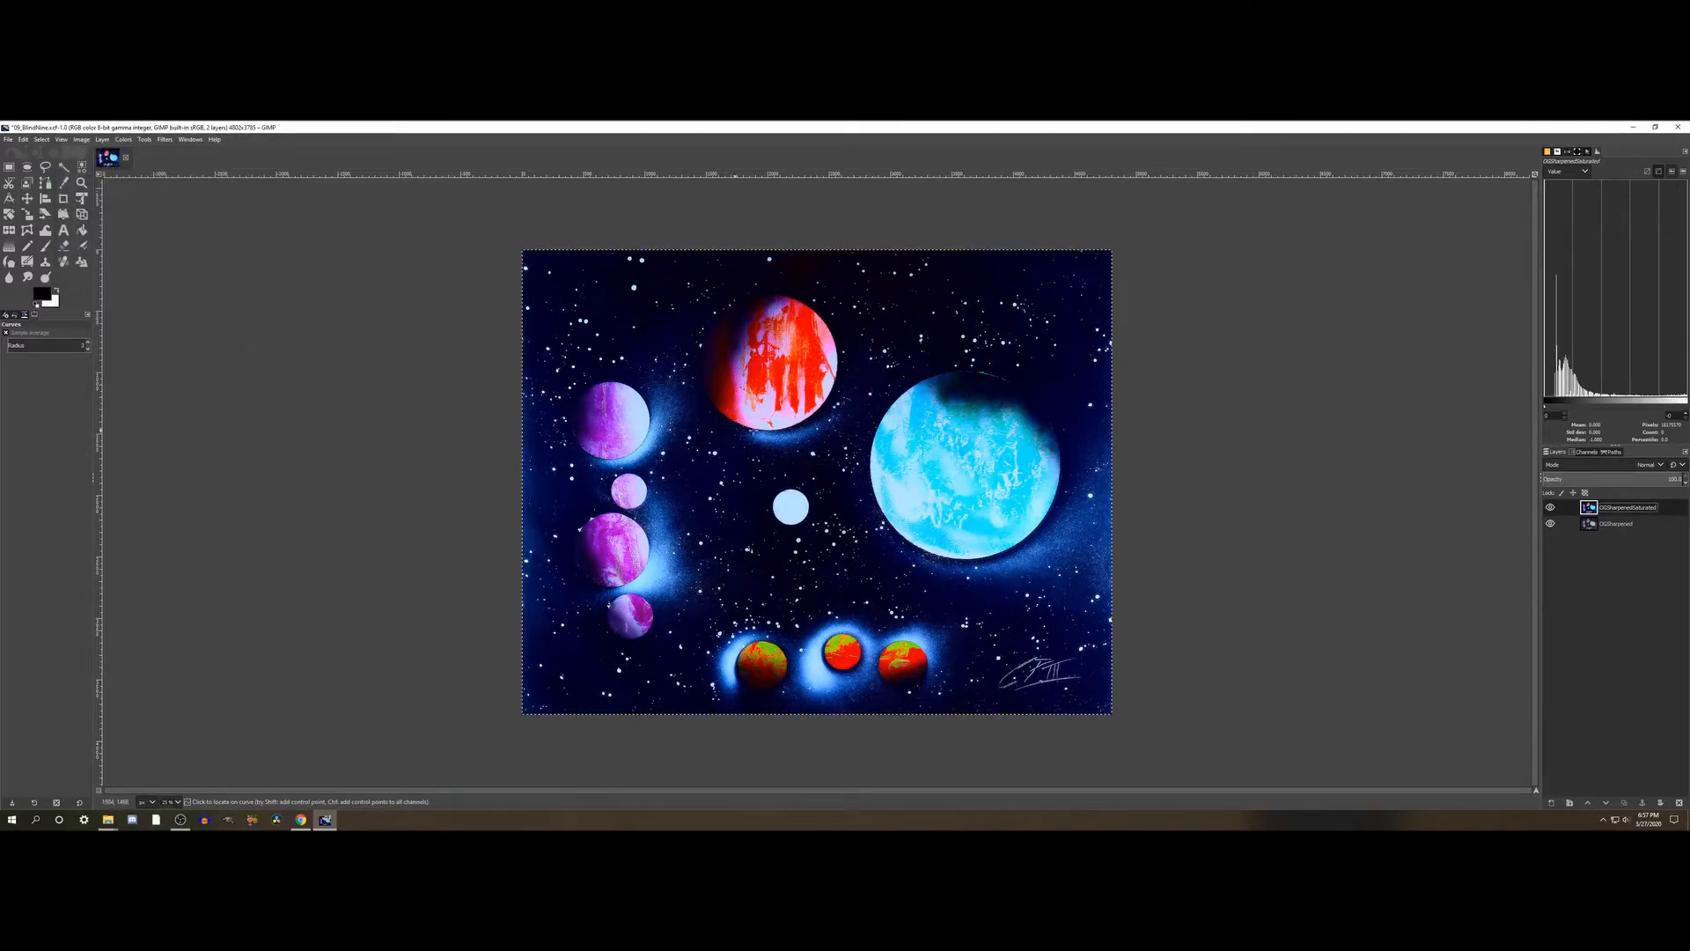
- Inspect the adjusted planets up close and save the project
{"action": "scroll", "coordinate": [739, 429], "scroll_direction": "up", "scroll_amount": 4}
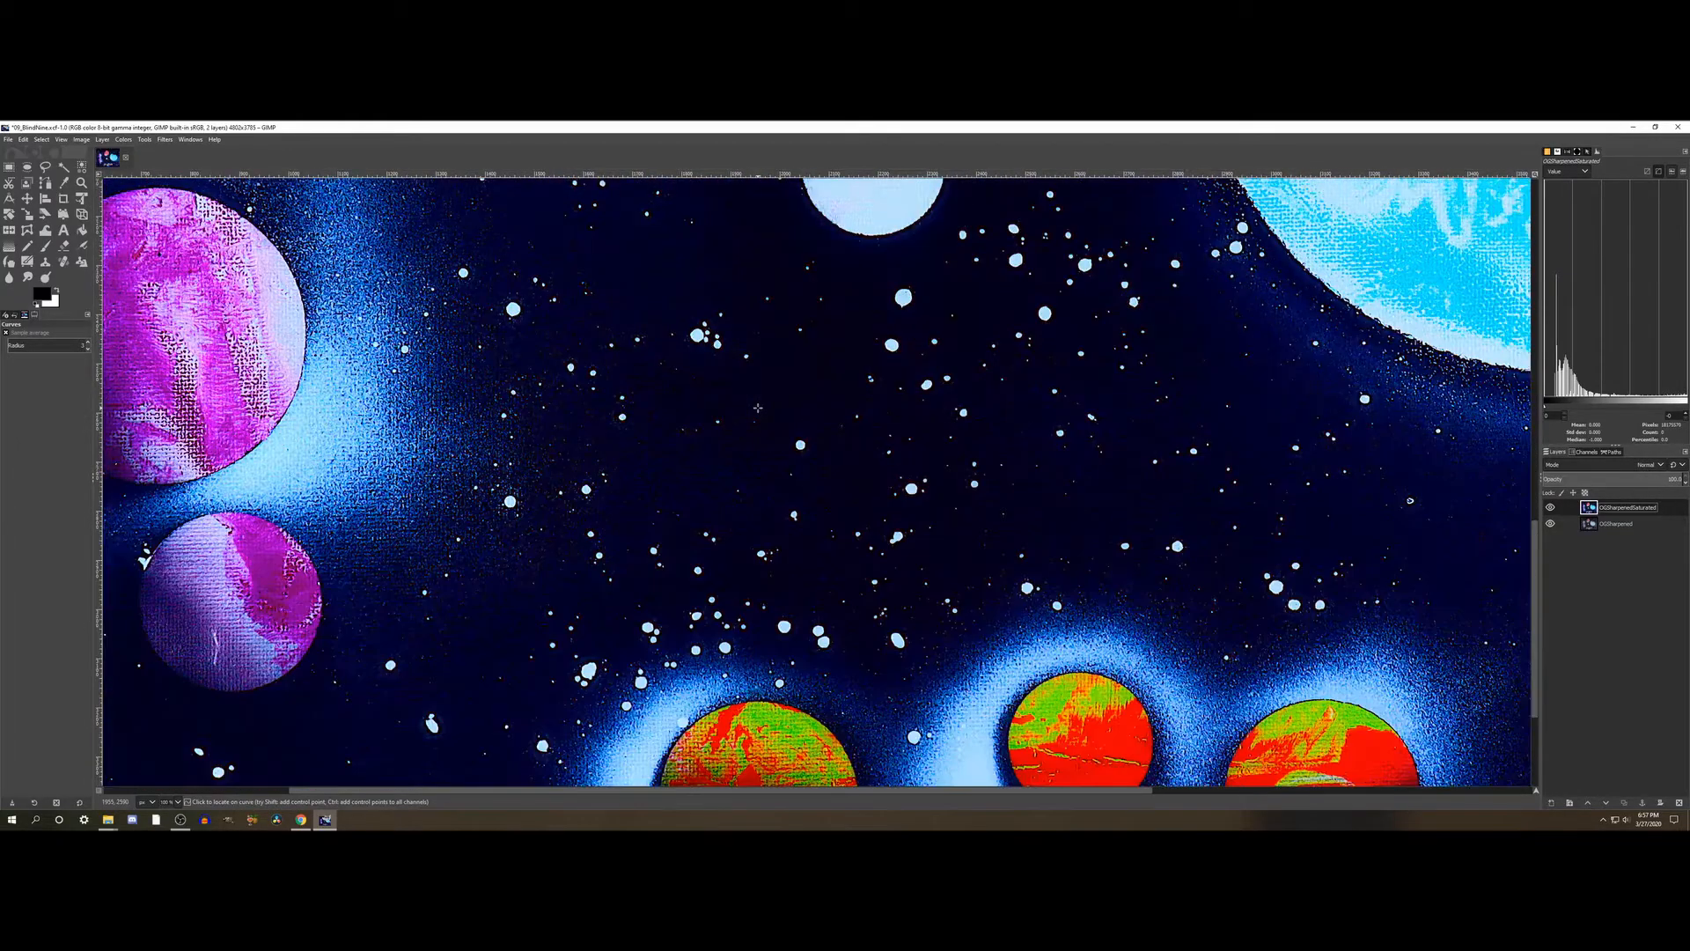
{"action": "scroll", "coordinate": [757, 408], "scroll_direction": "down", "scroll_amount": 3}
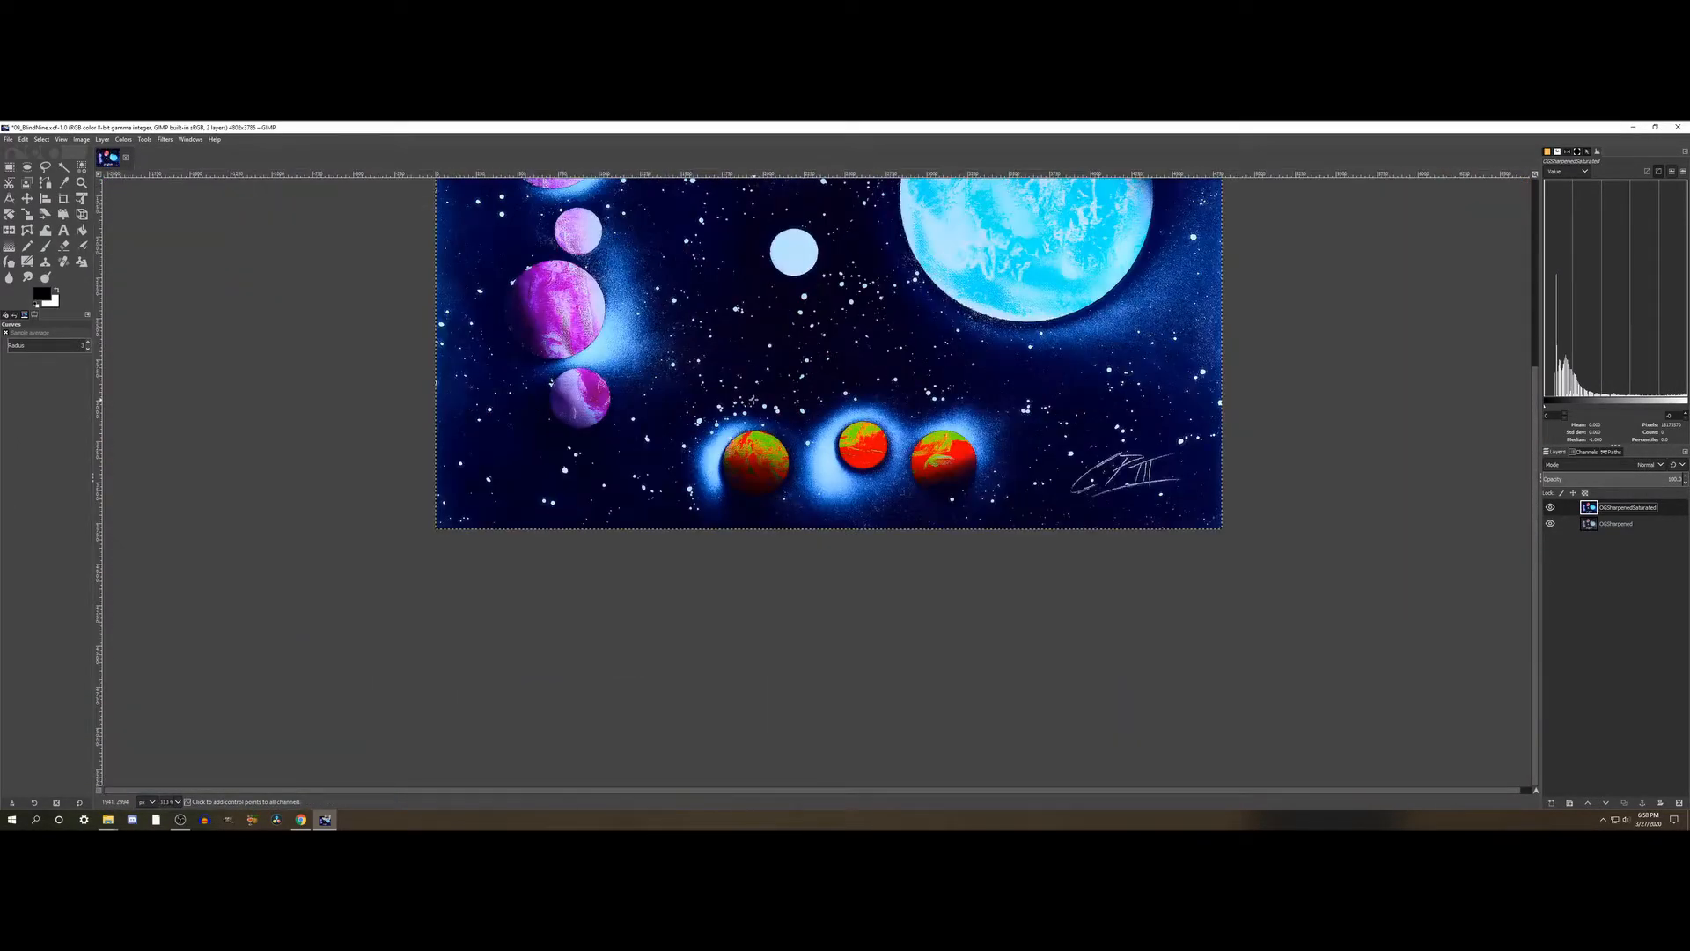
{"action": "scroll", "coordinate": [753, 400], "scroll_direction": "down", "scroll_amount": 1}
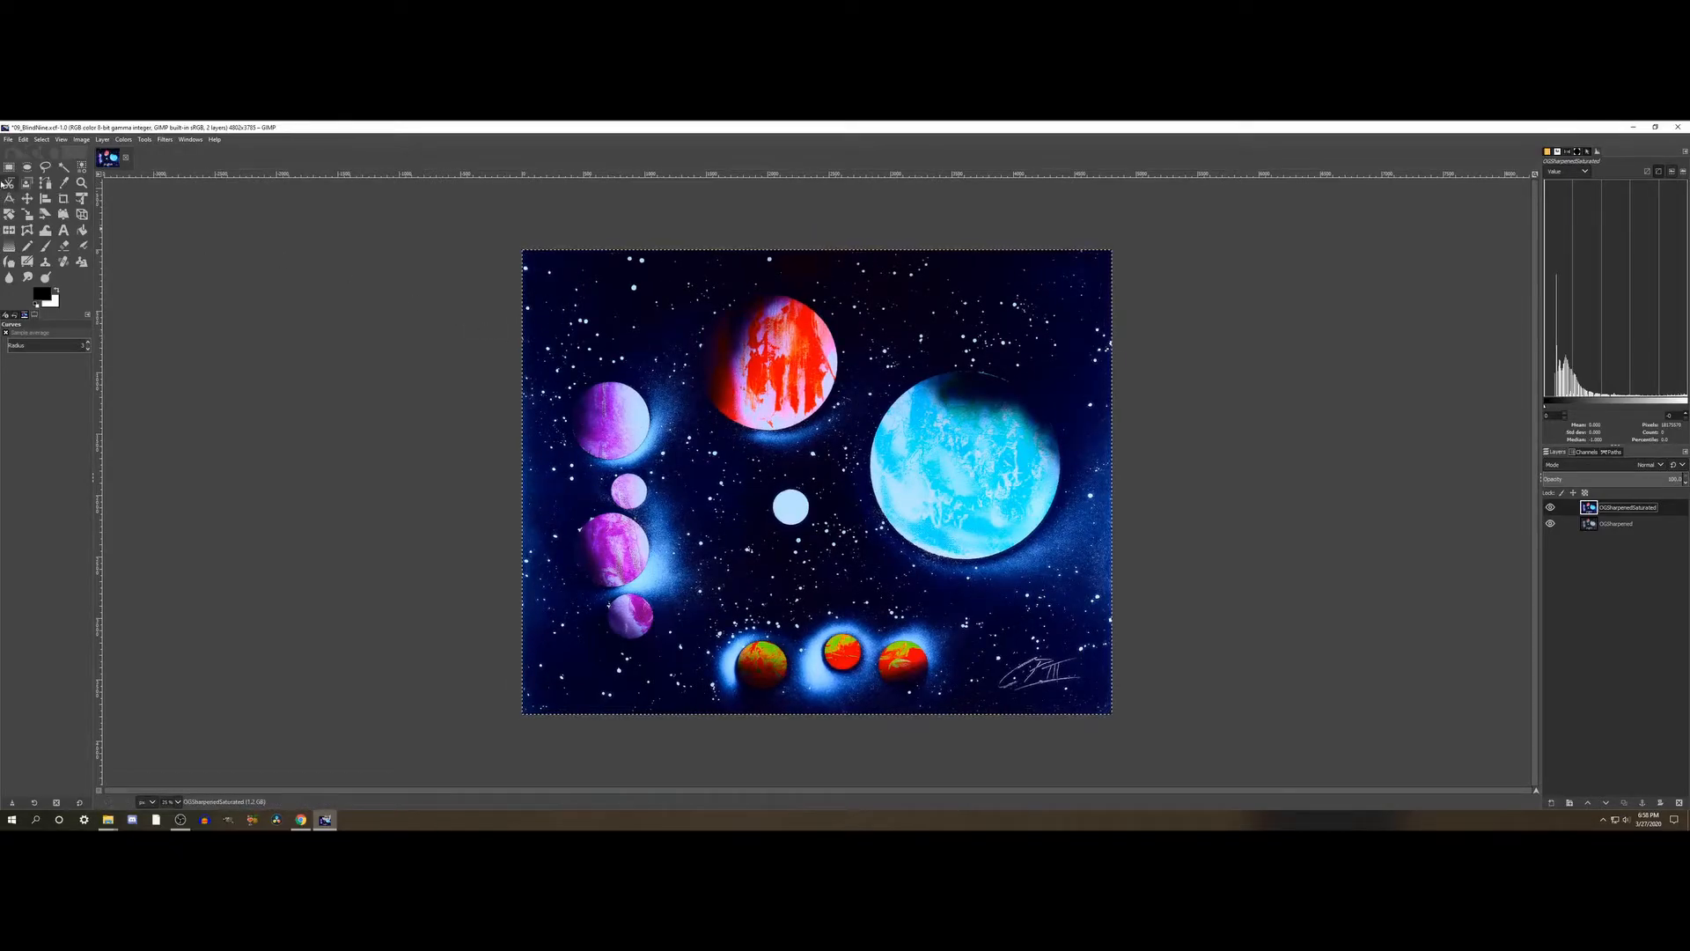
{"action": "left_click", "coordinate": [8, 139]}
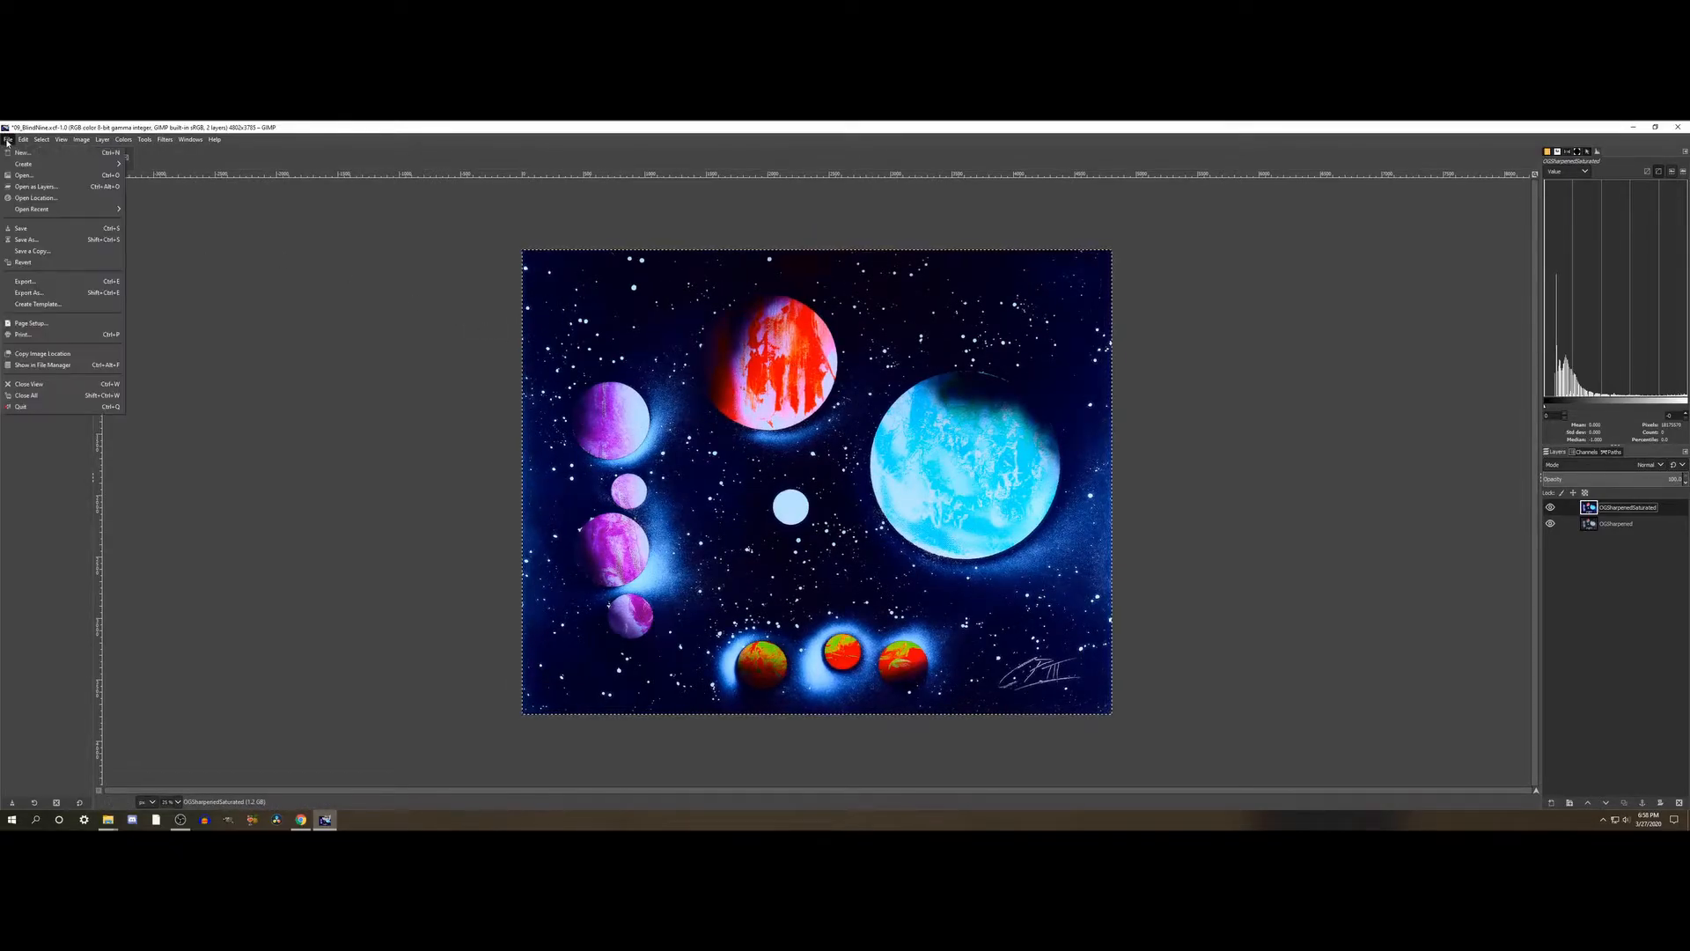
{"action": "left_click", "coordinate": [21, 228]}
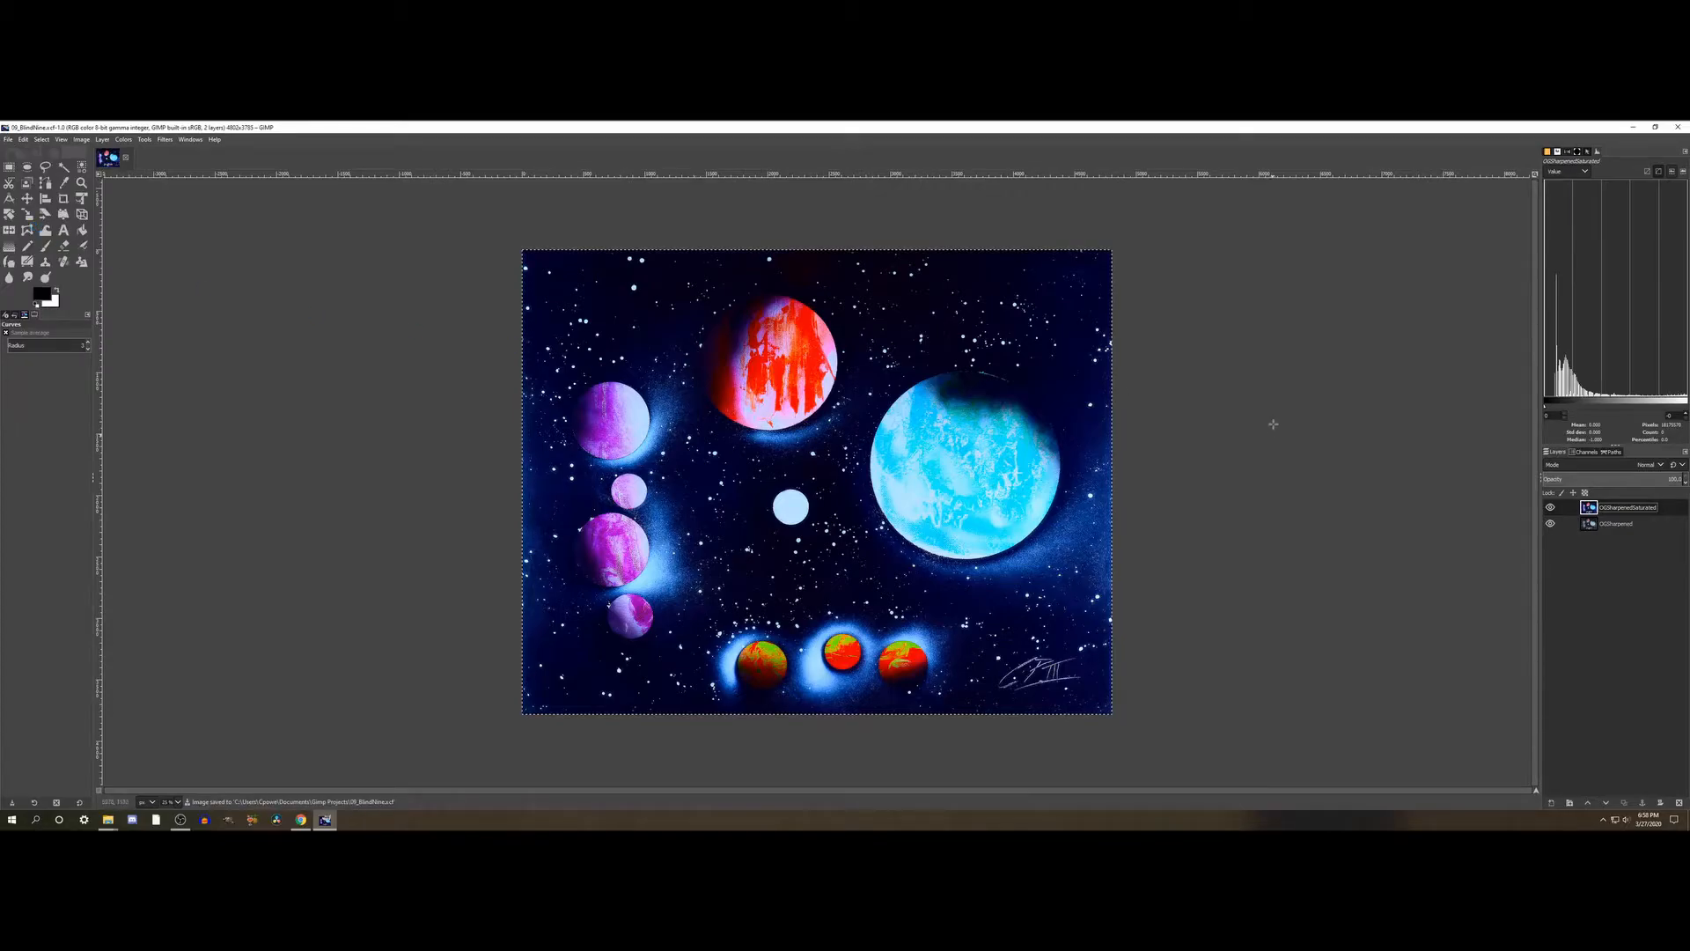
- Duplicate the OGSharpenedSaturated layer, hide the copy, and compare the saturated version with the sharpened layer by toggling its visibility
{"action": "right_click", "coordinate": [1624, 512]}
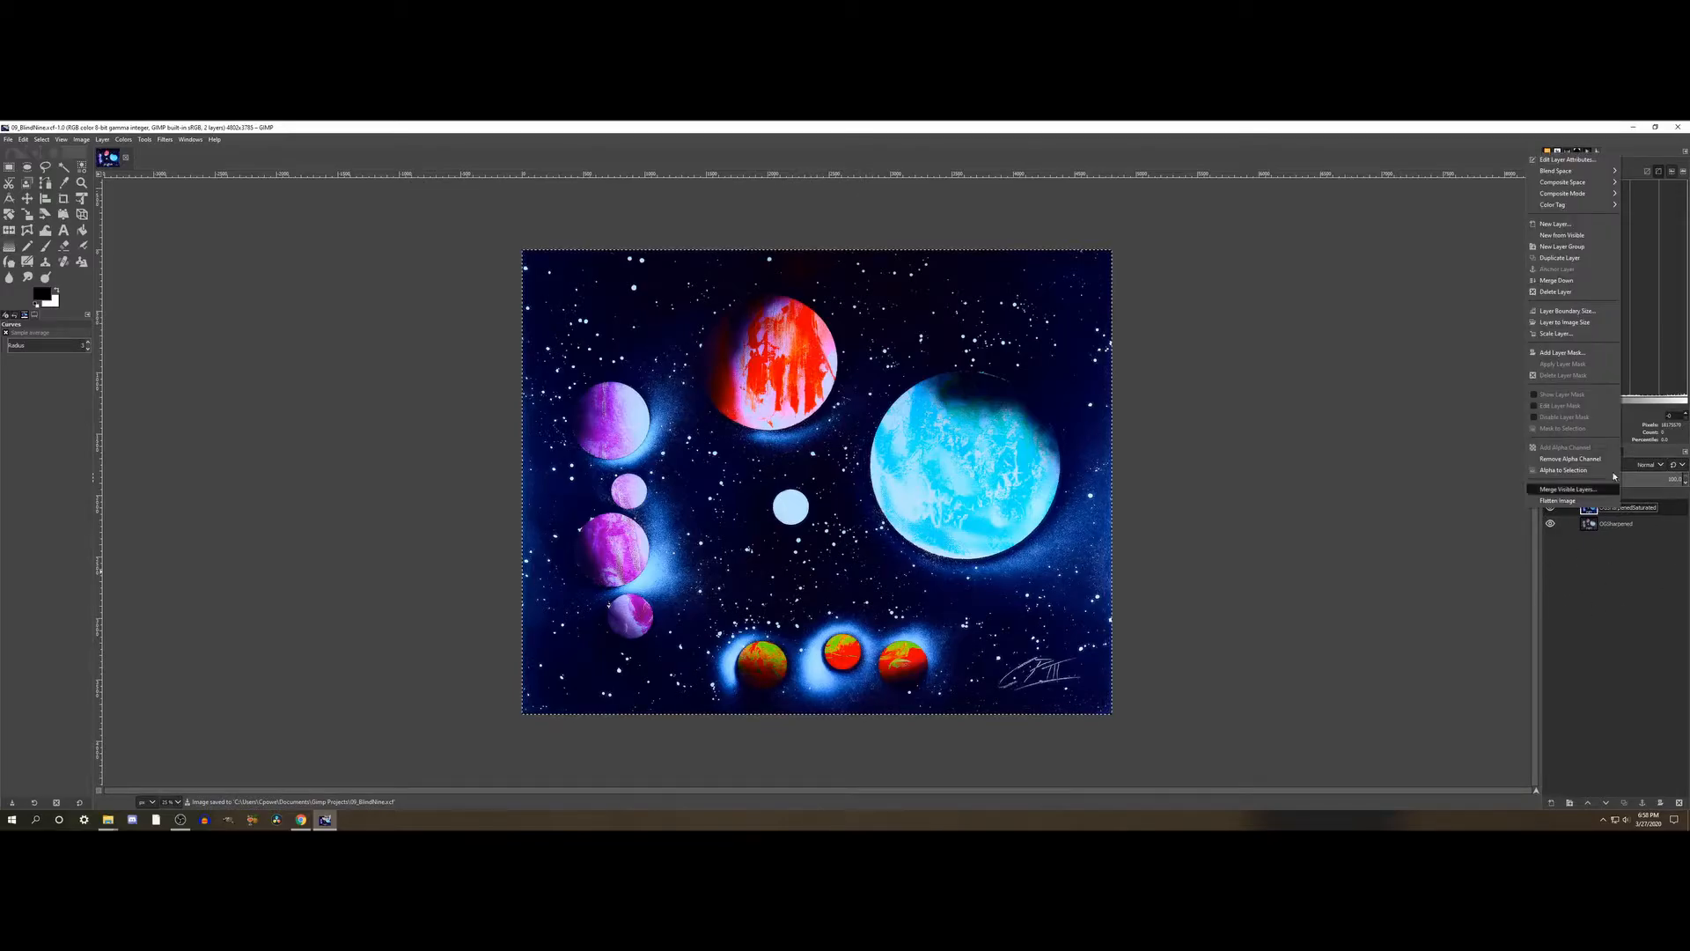
{"action": "left_click", "coordinate": [1565, 257]}
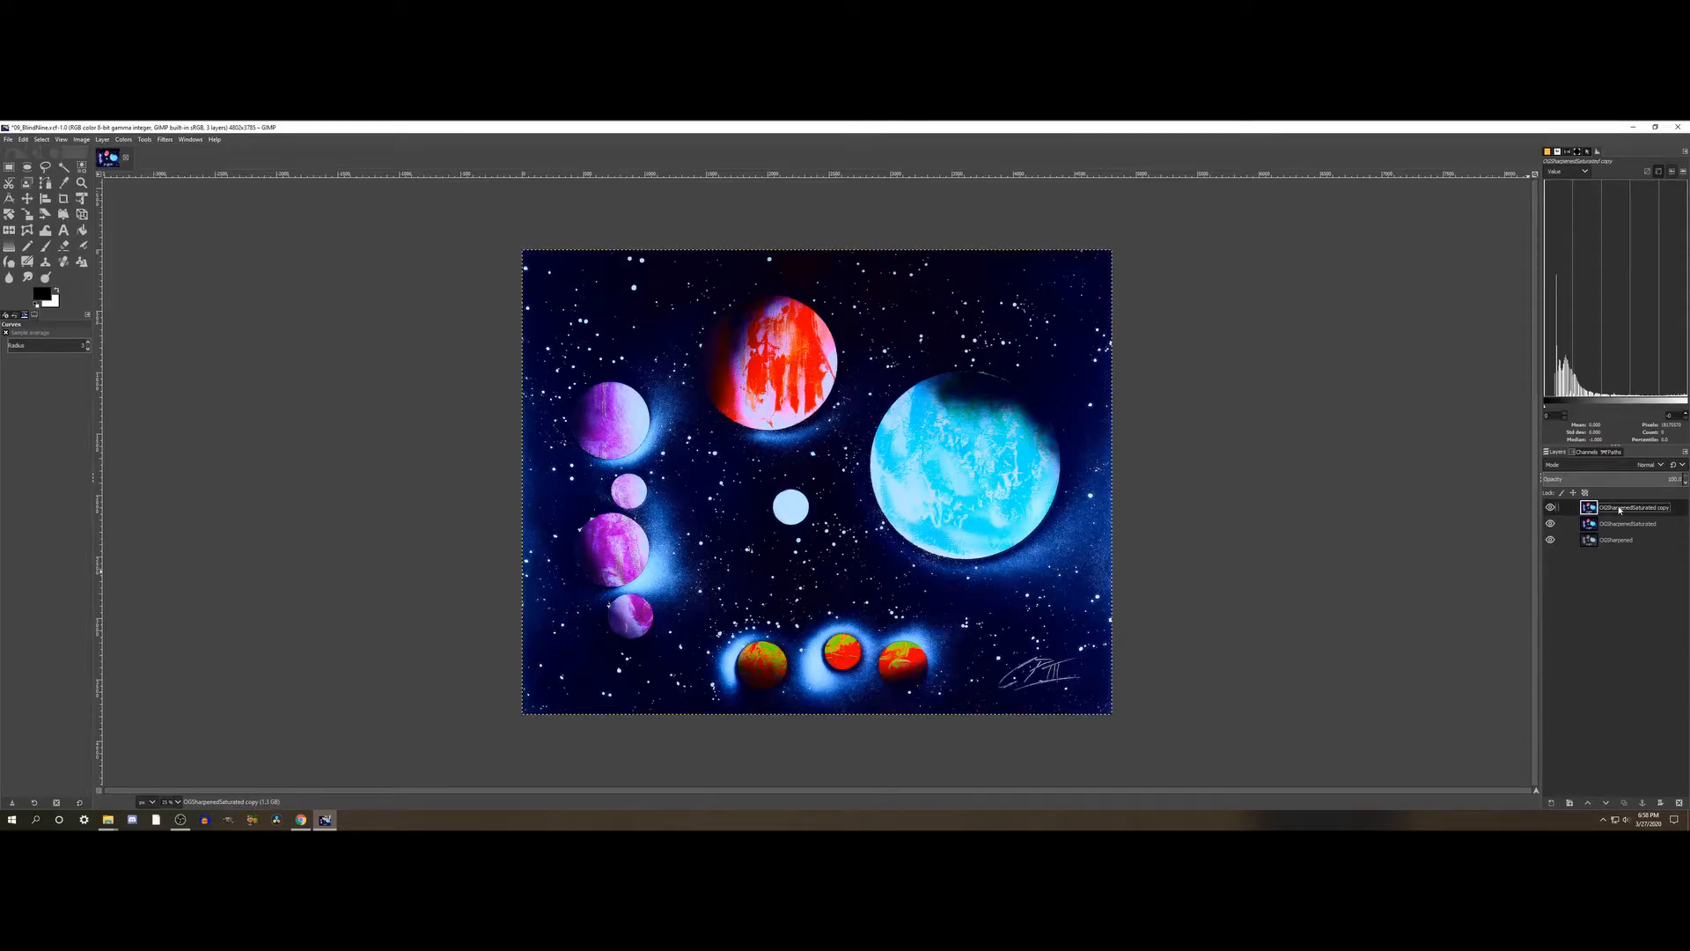
{"action": "left_click_drag", "start_coordinate": [1551, 527], "coordinate": [1550, 507]}
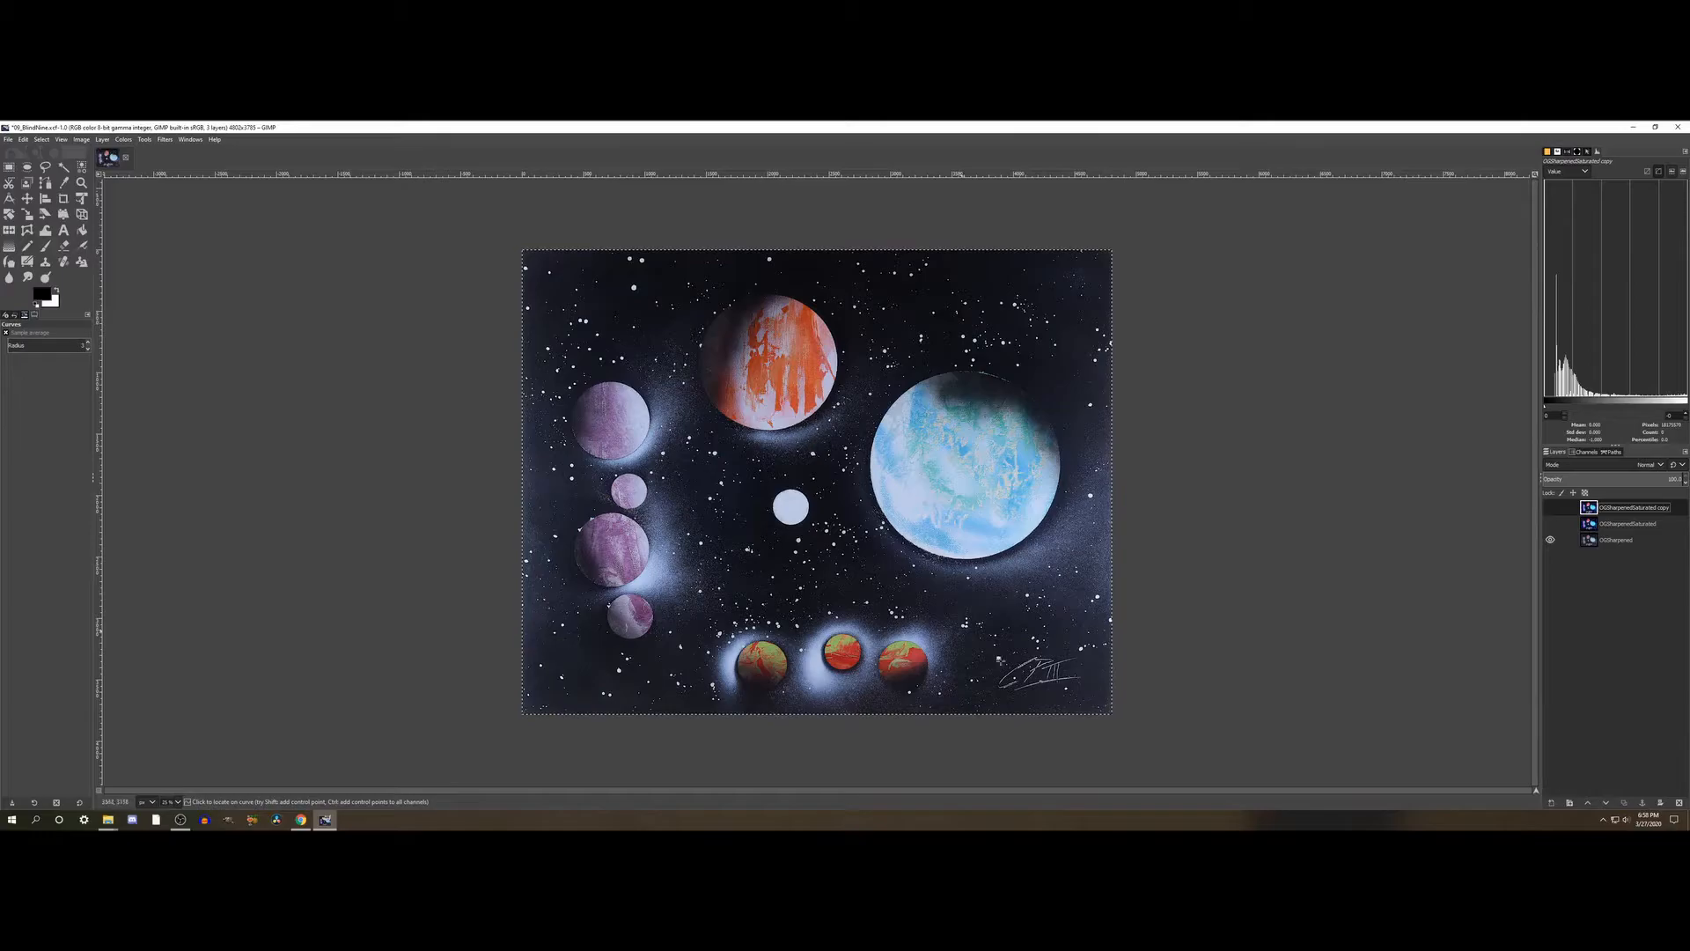
{"action": "left_click", "coordinate": [1550, 524]}
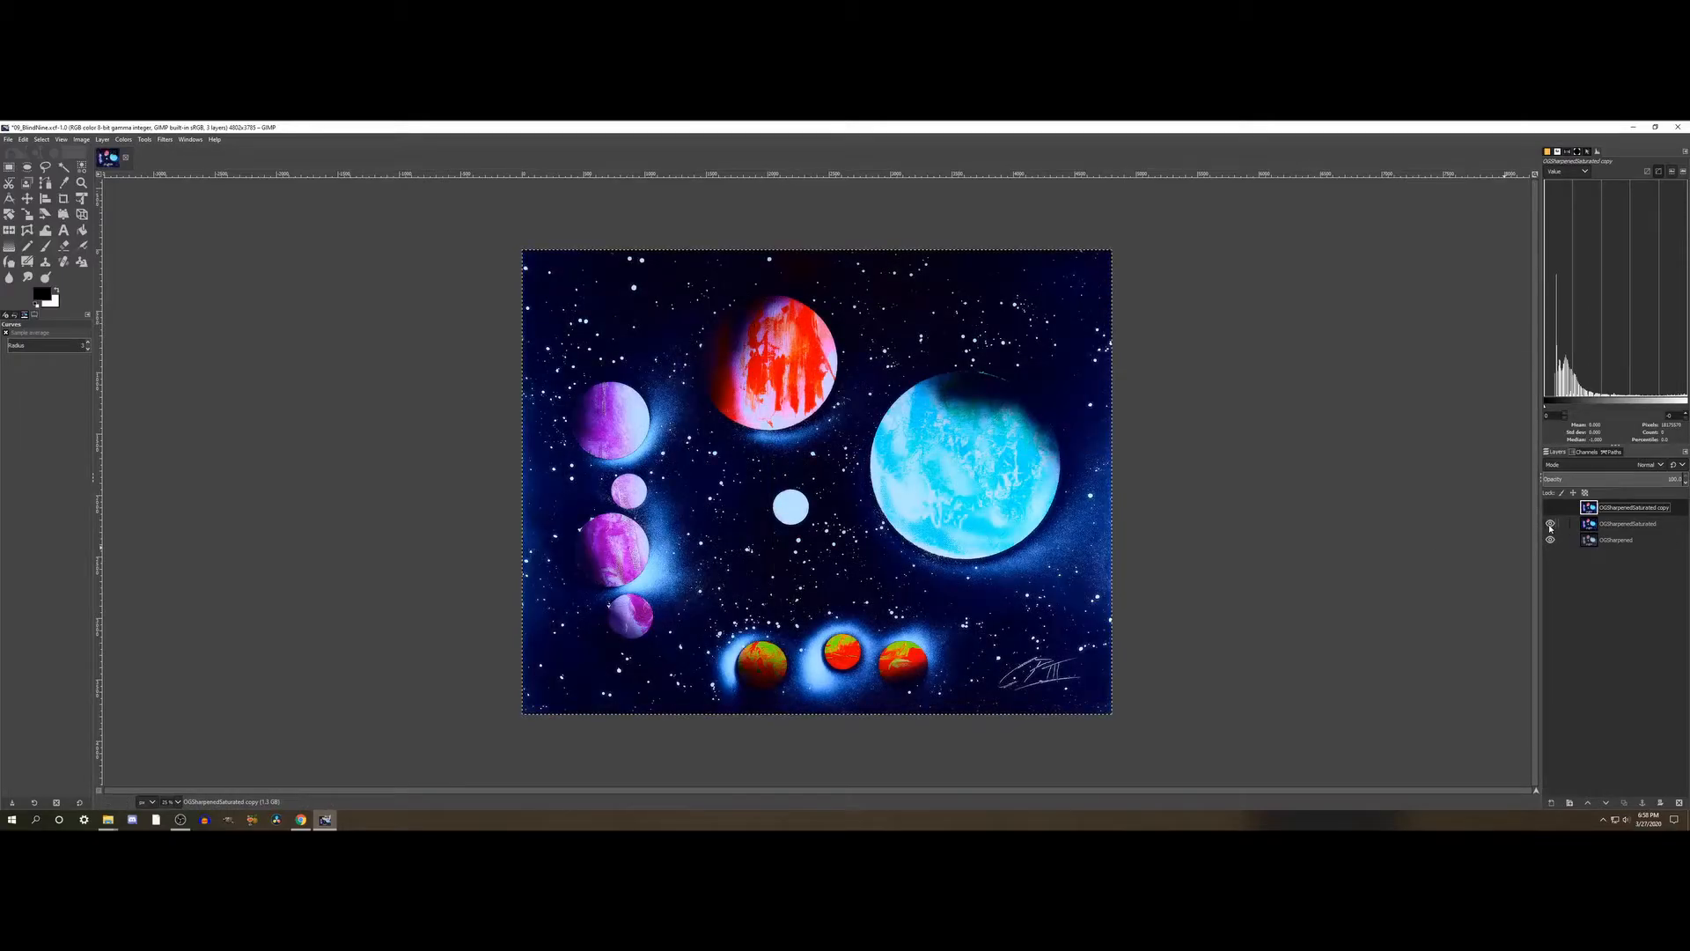
{"action": "left_click", "coordinate": [1550, 524]}
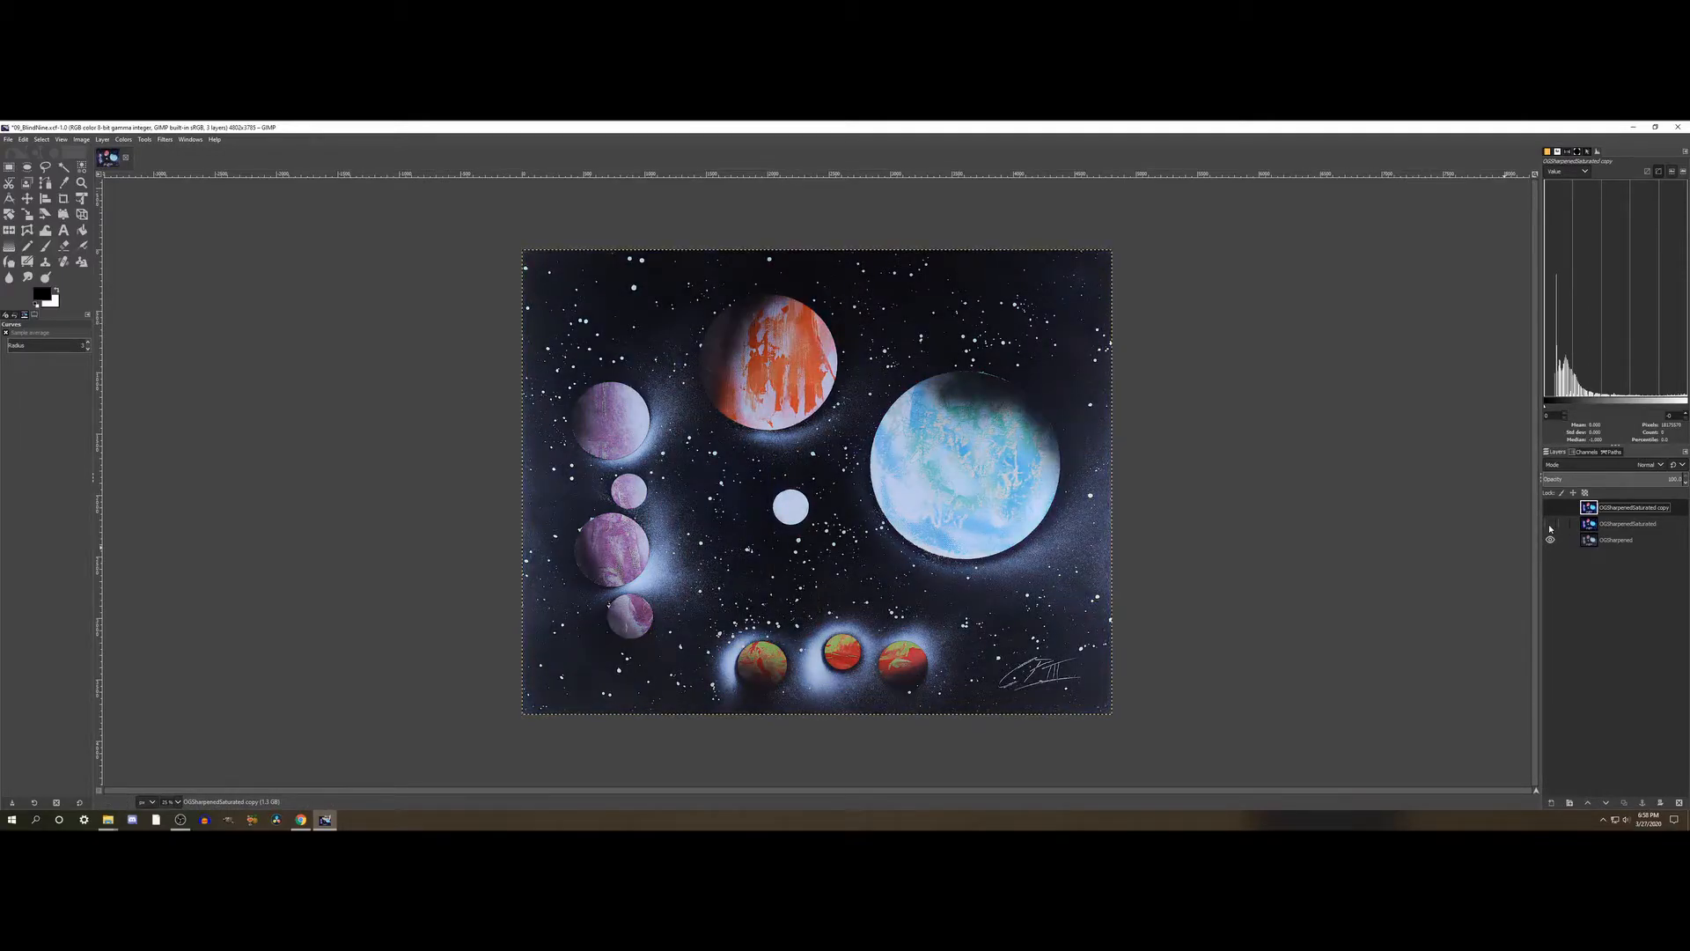
{"action": "left_click", "coordinate": [1550, 524]}
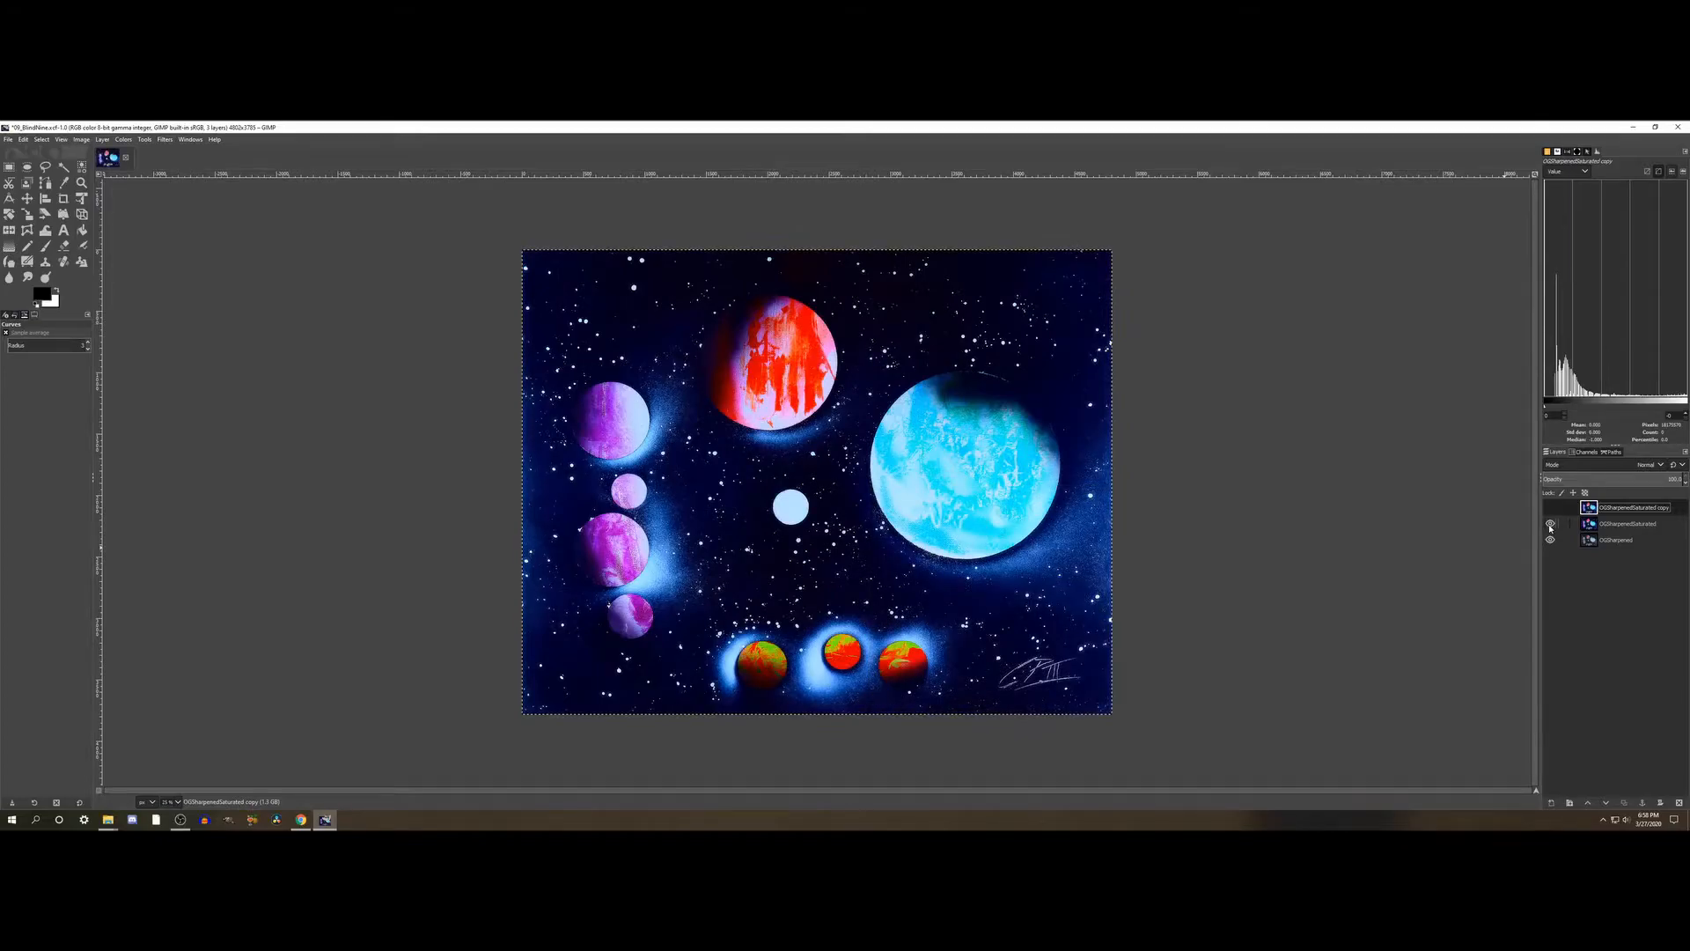
{"action": "left_click", "coordinate": [1550, 524]}
{"action": "left_click", "coordinate": [1550, 524]}
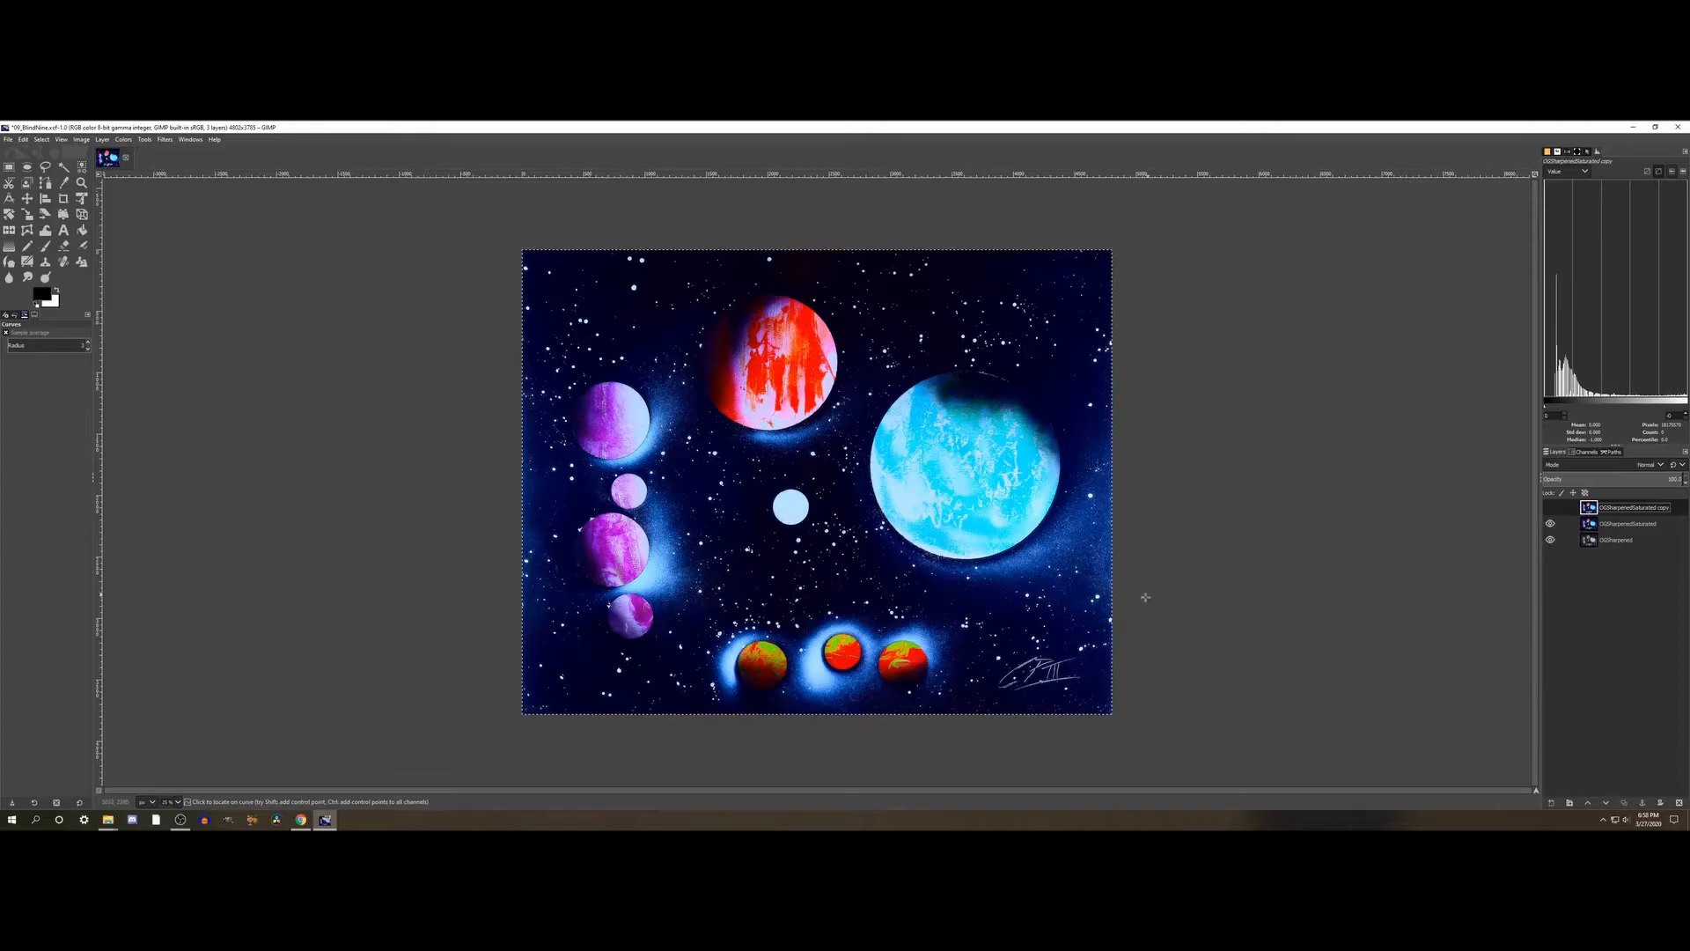
- Make the layer copy visible and rename it OGSharpenedSaturatedZoomBlur
{"action": "left_click", "coordinate": [1550, 507]}
{"action": "double_click", "coordinate": [1665, 508]}
{"action": "left_click", "coordinate": [1666, 507]}
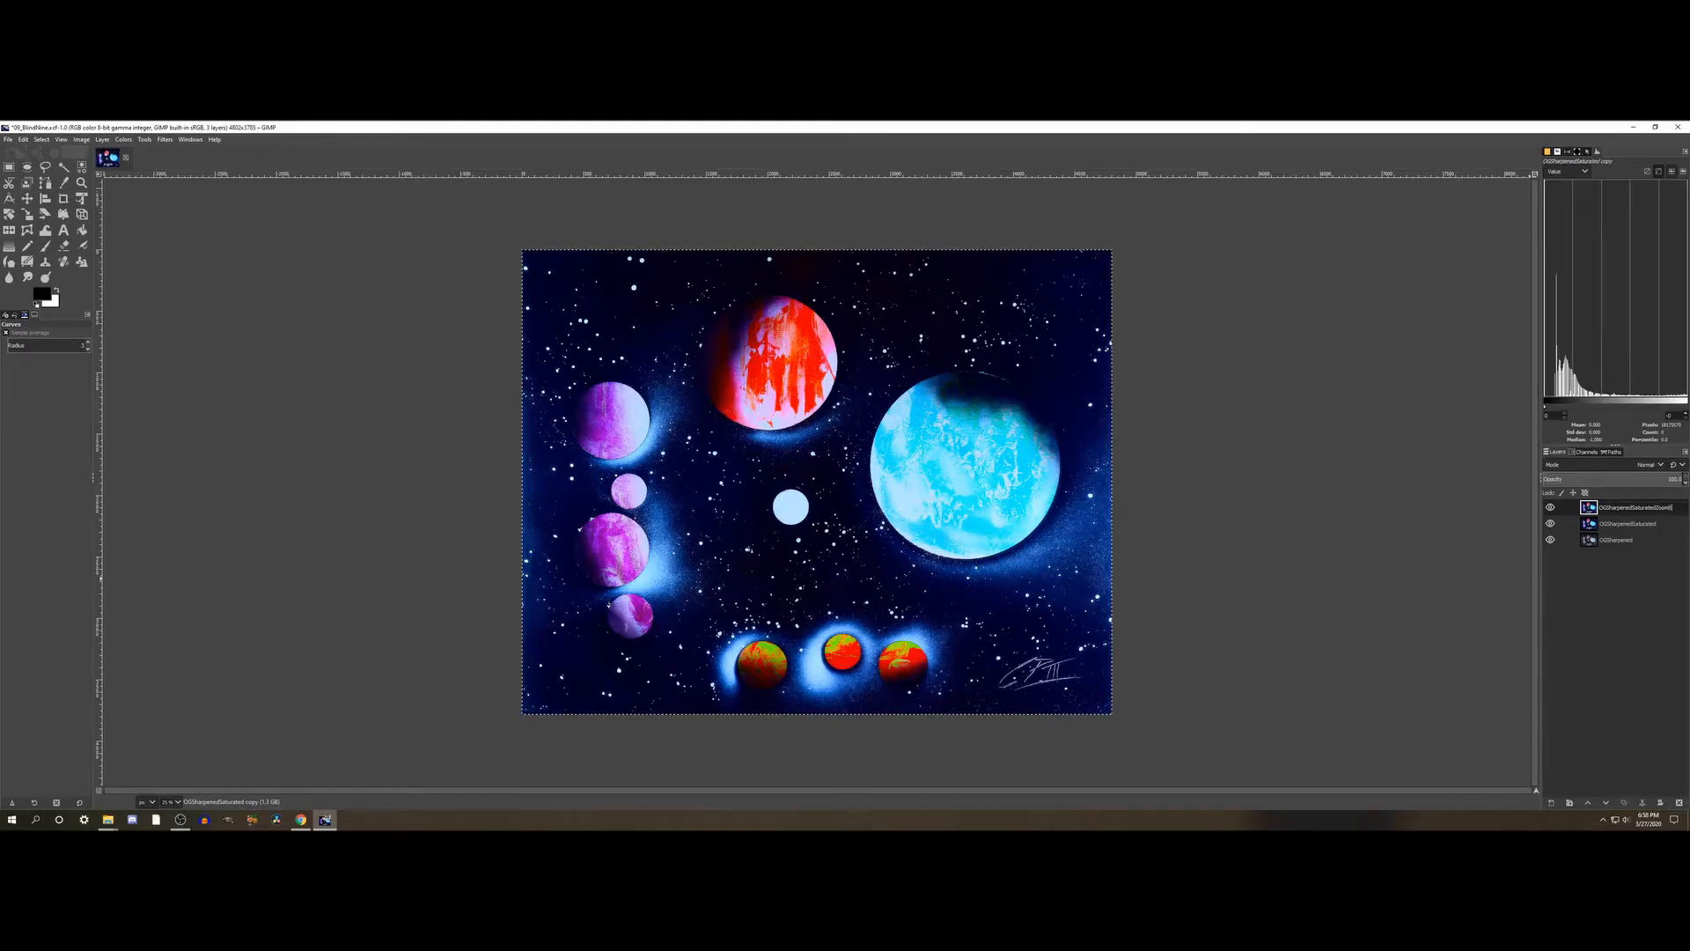
{"action": "key", "text": "Return"}
- Duplicate the OGSharpenedSaturatedZoomBlur layer and name the copy Waterpixels
{"action": "right_click", "coordinate": [1625, 509]}
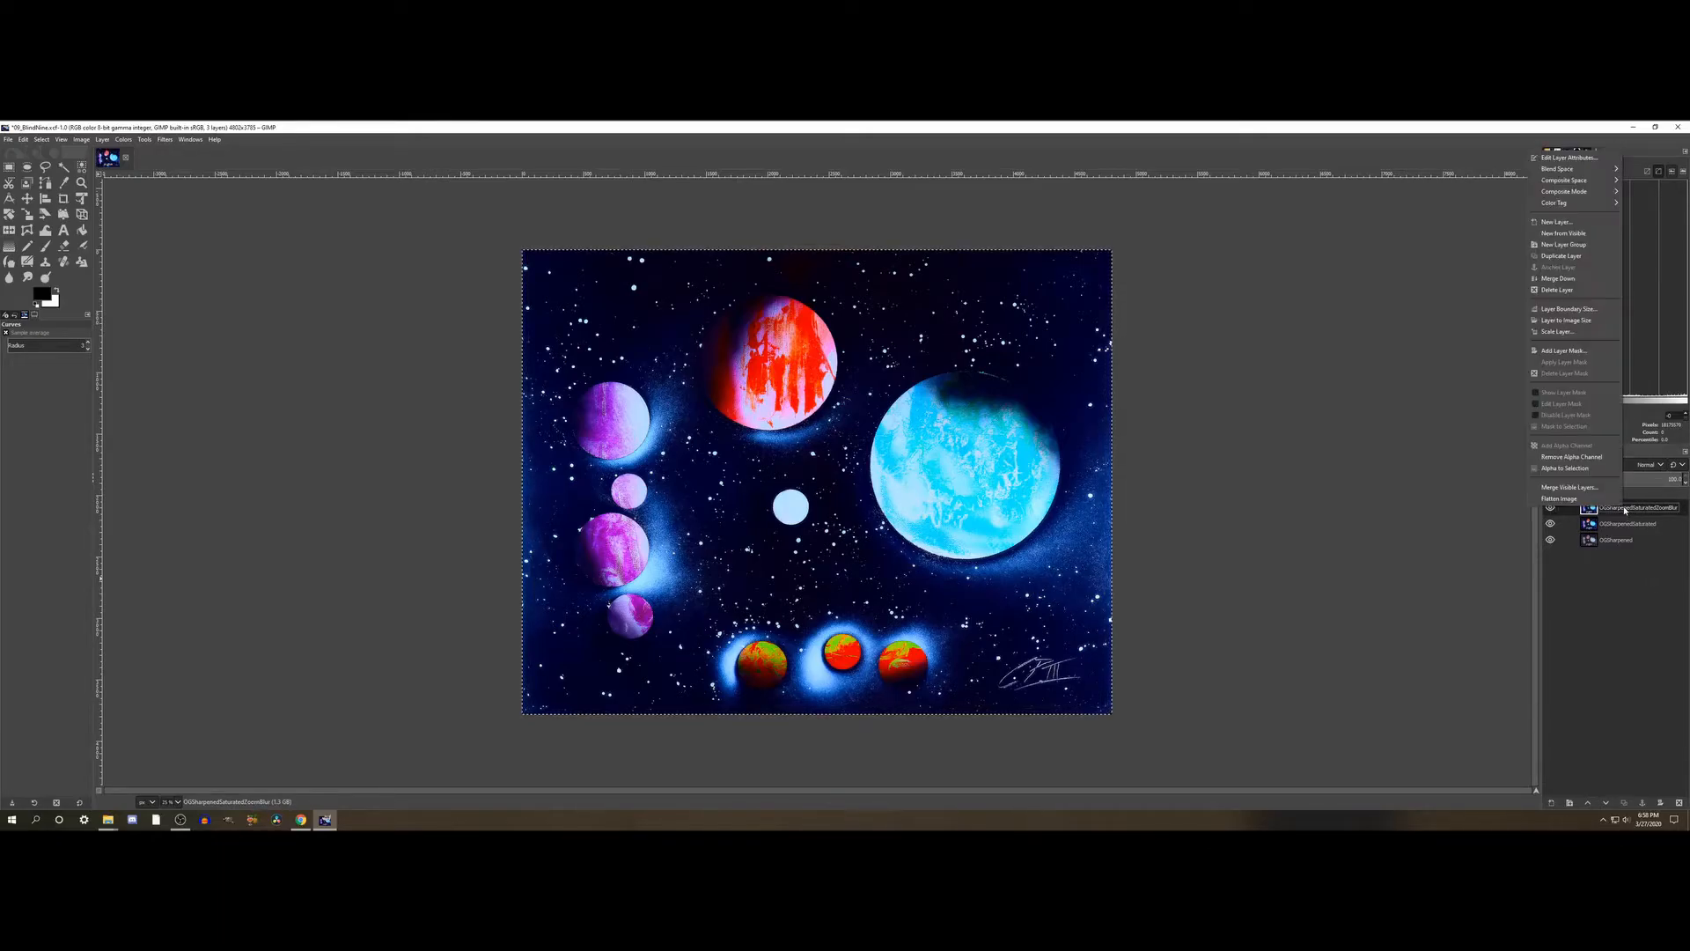
{"action": "left_click", "coordinate": [1575, 256]}
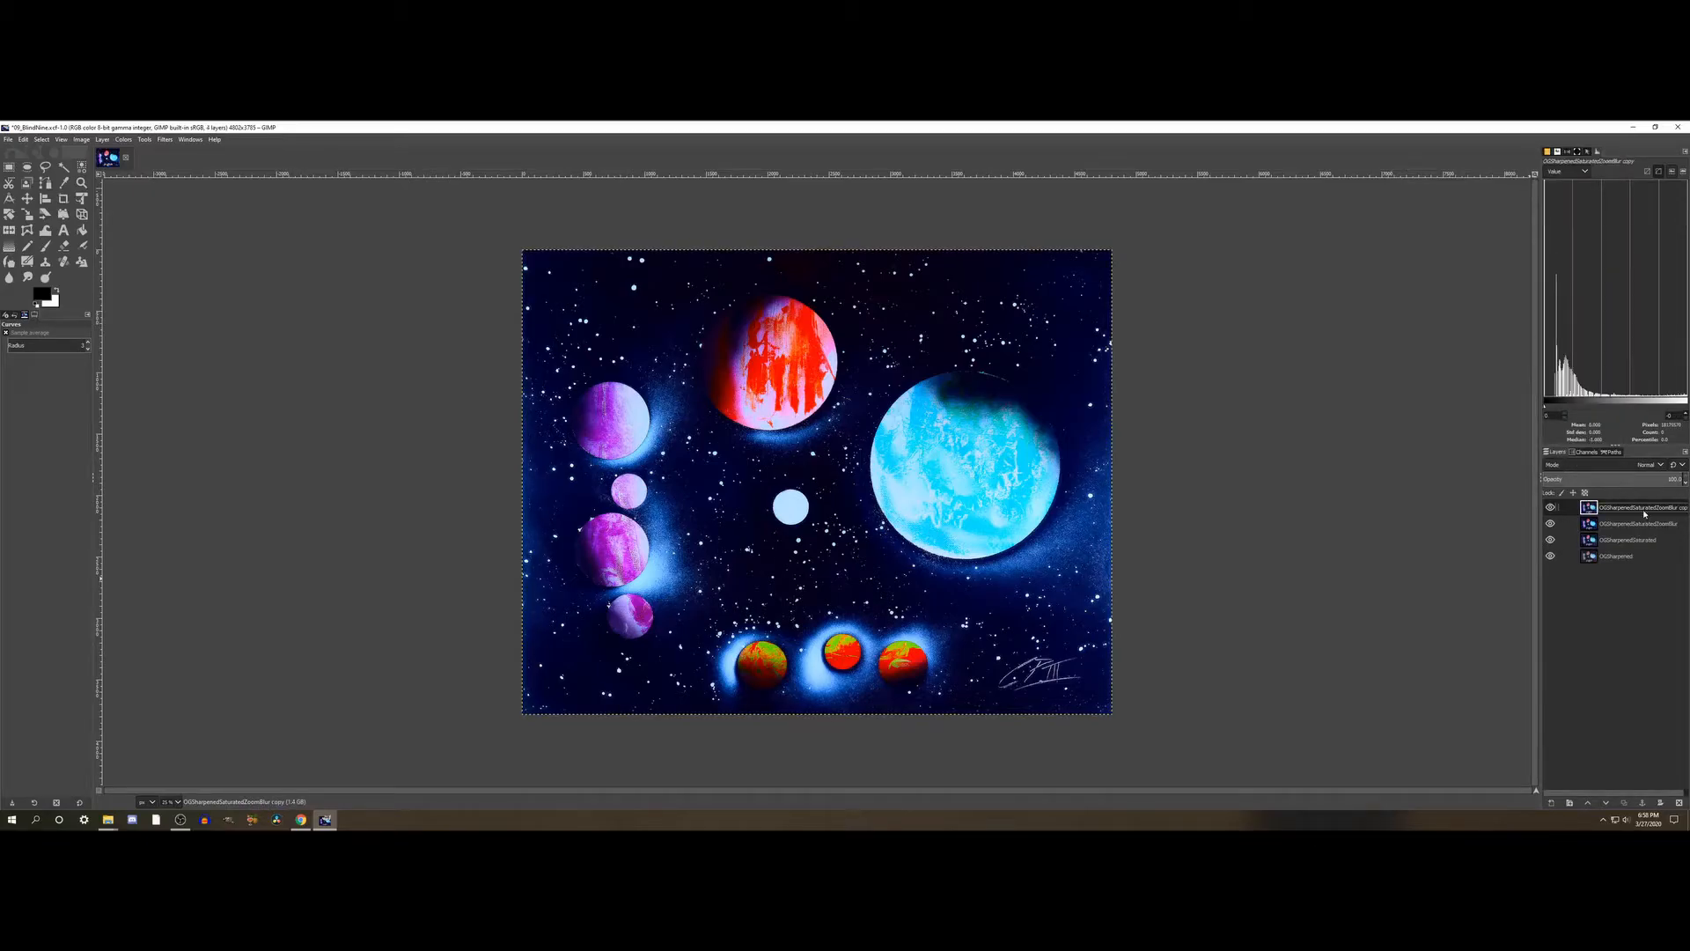
{"action": "double_click", "coordinate": [1643, 508]}
{"action": "type", "text": "Waterpixels"}
{"action": "key", "text": "Return"}
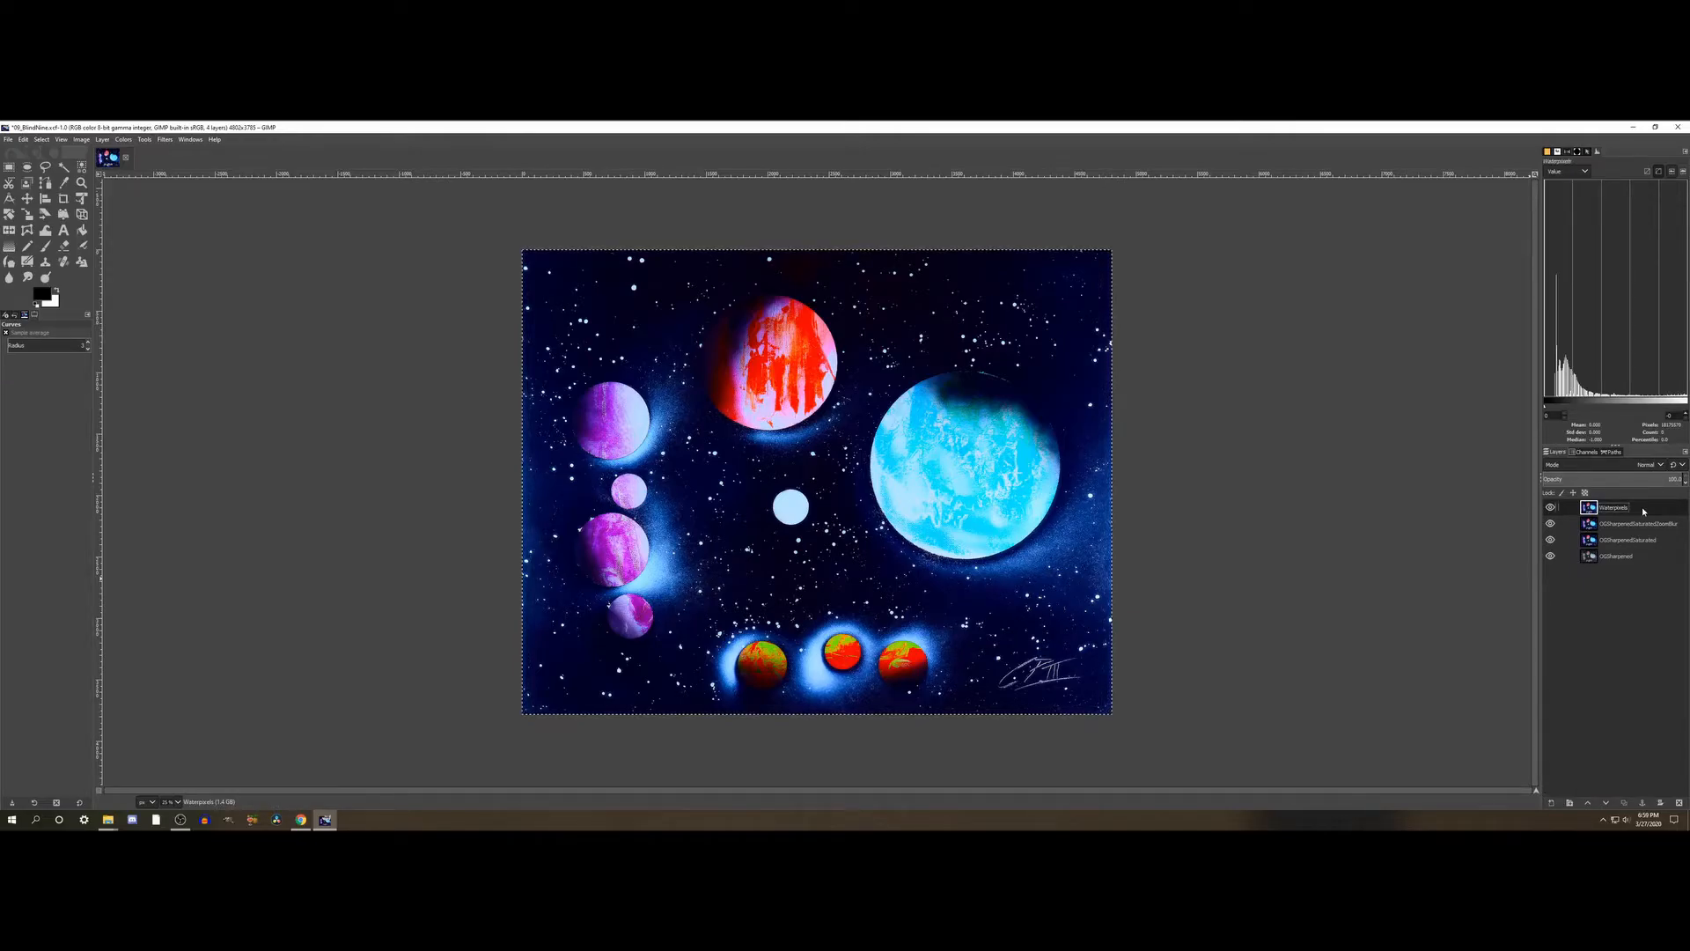
- Start the artistic Waterpixels filter on the Waterpixels layer
{"action": "right_click", "coordinate": [1626, 508]}
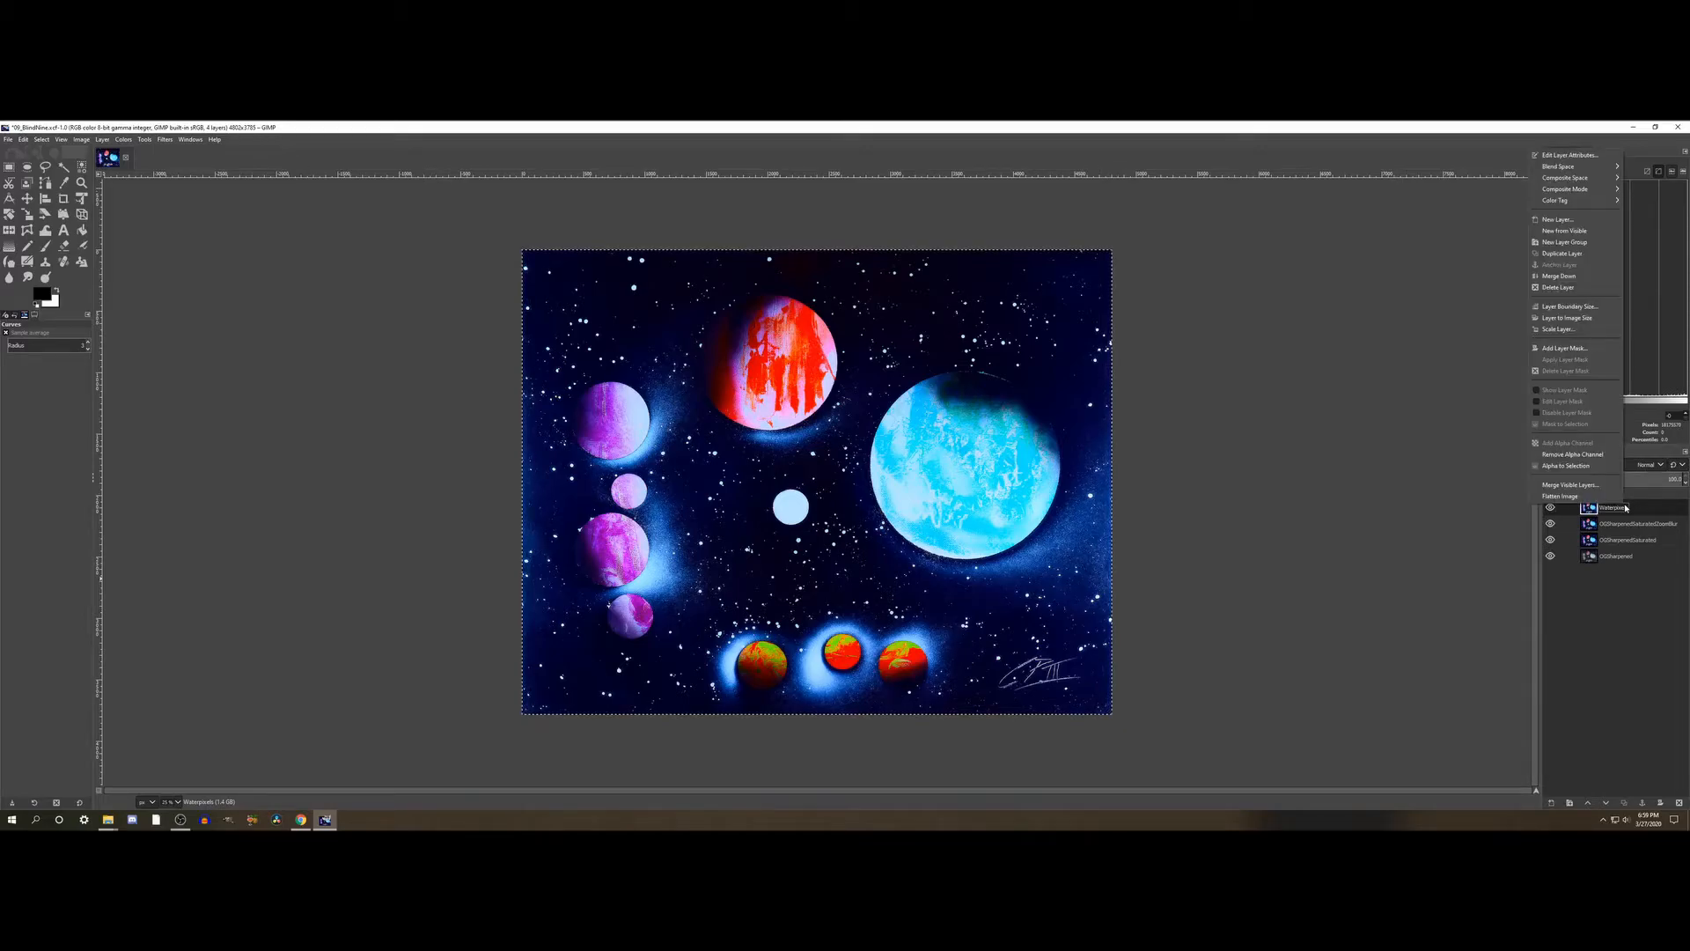
{"action": "left_click", "coordinate": [1644, 510]}
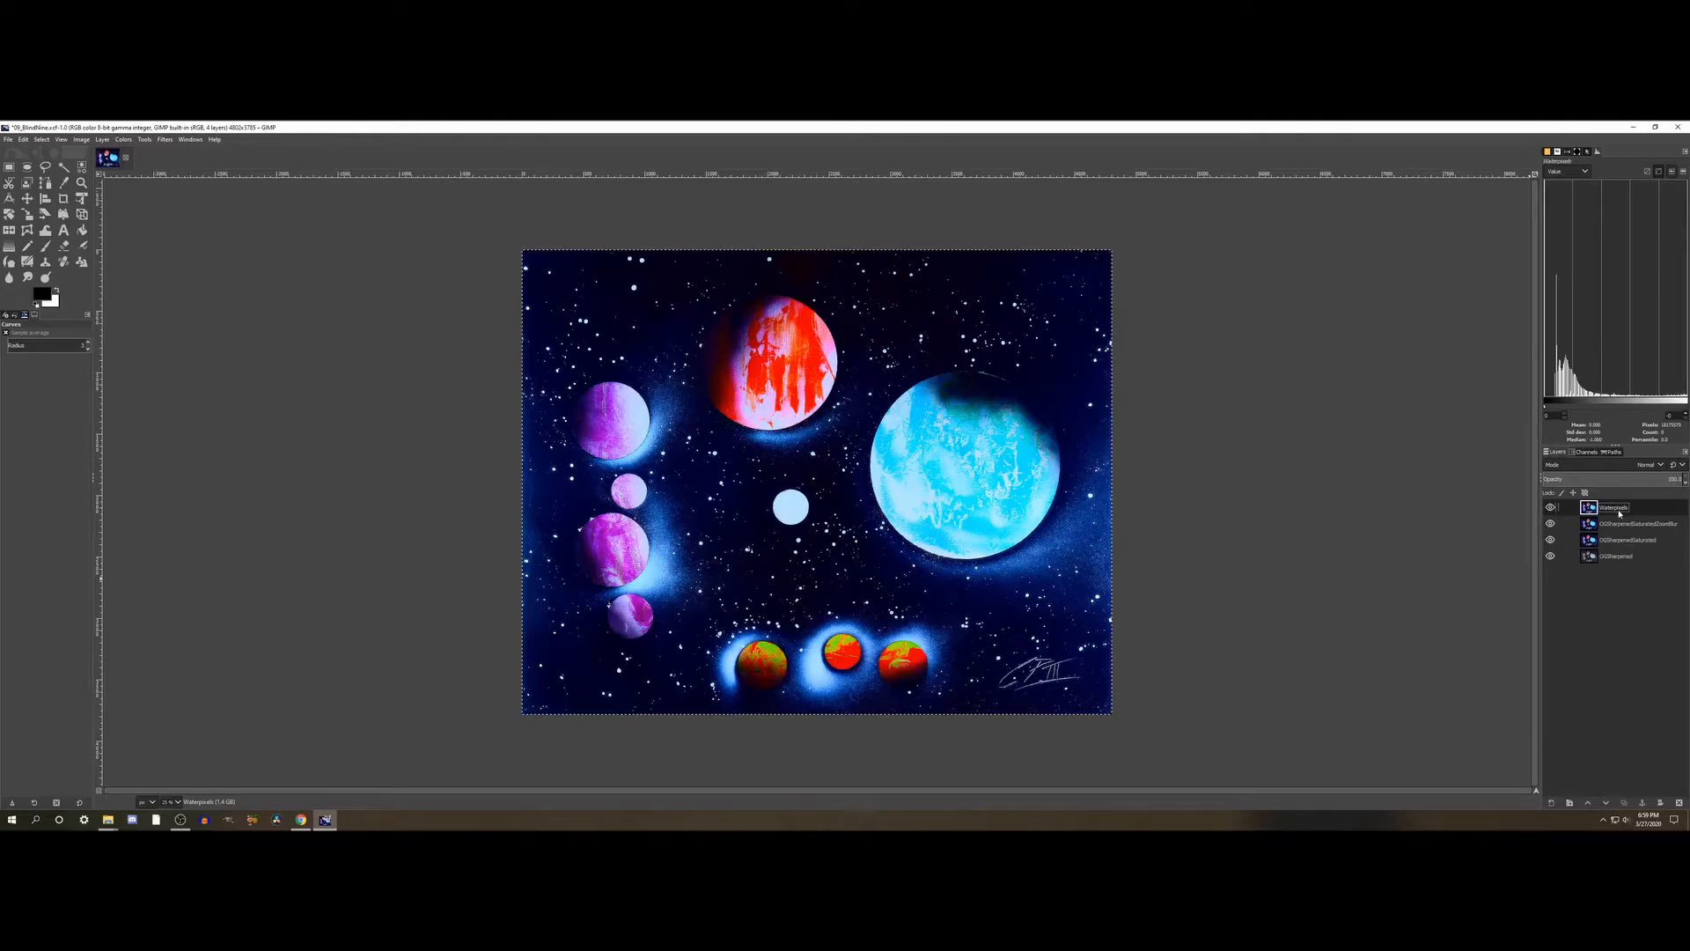
{"action": "left_click", "coordinate": [164, 140]}
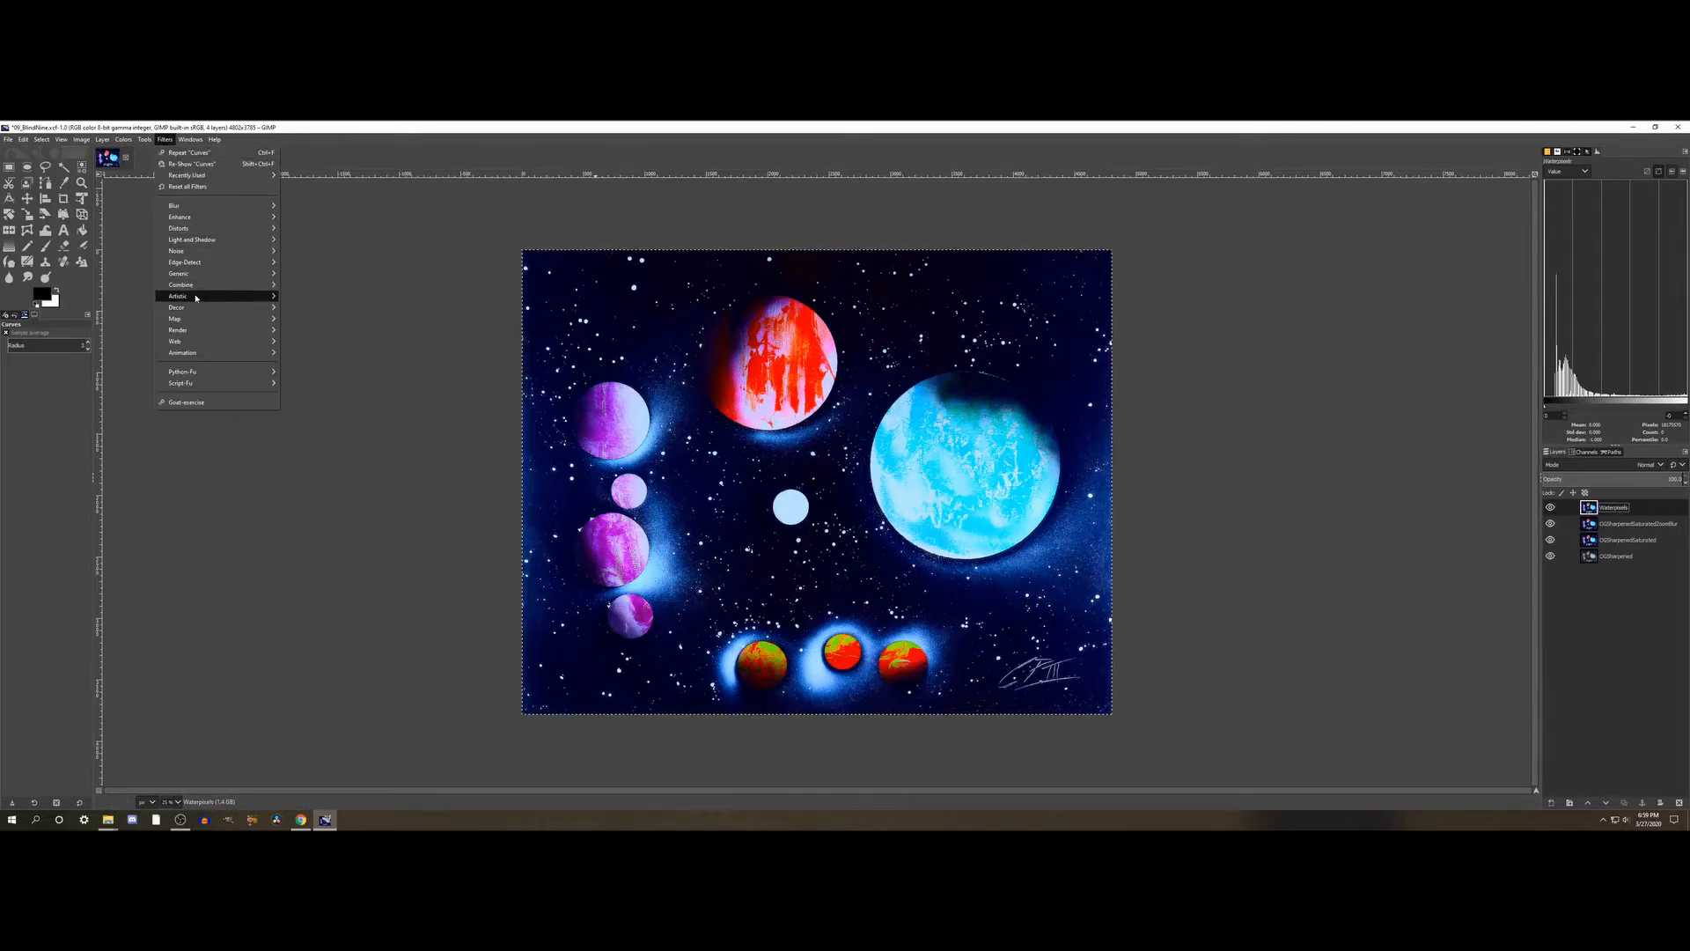
{"action": "mouse_move", "coordinate": [196, 297]}
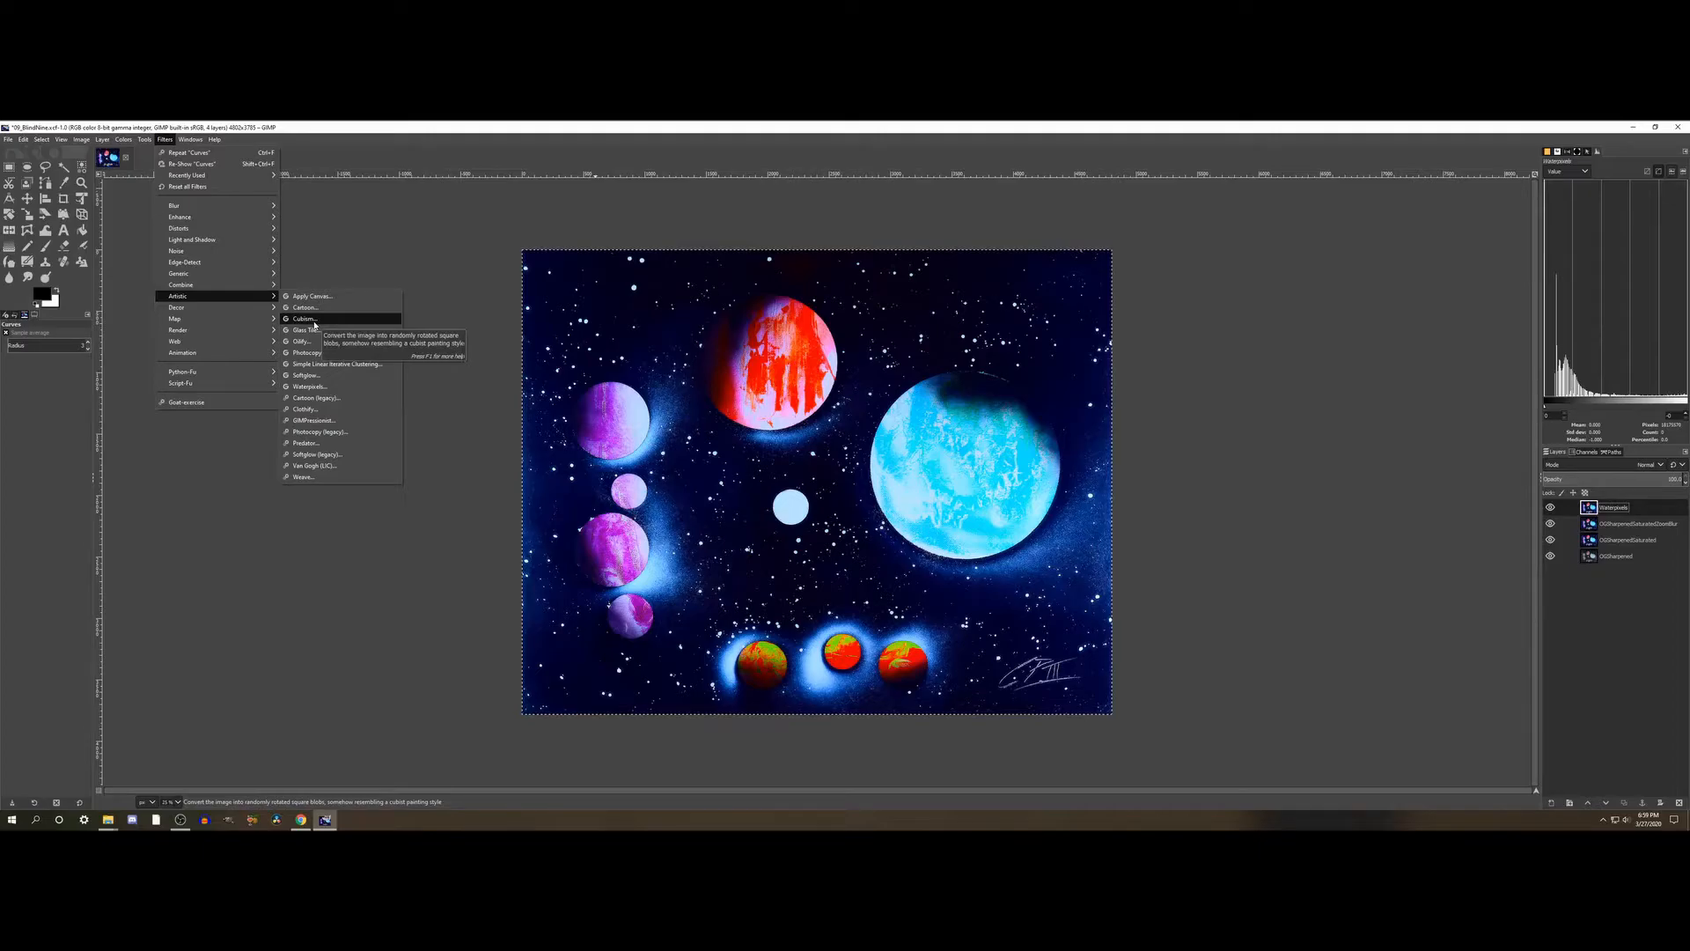
{"action": "left_click", "coordinate": [322, 387]}
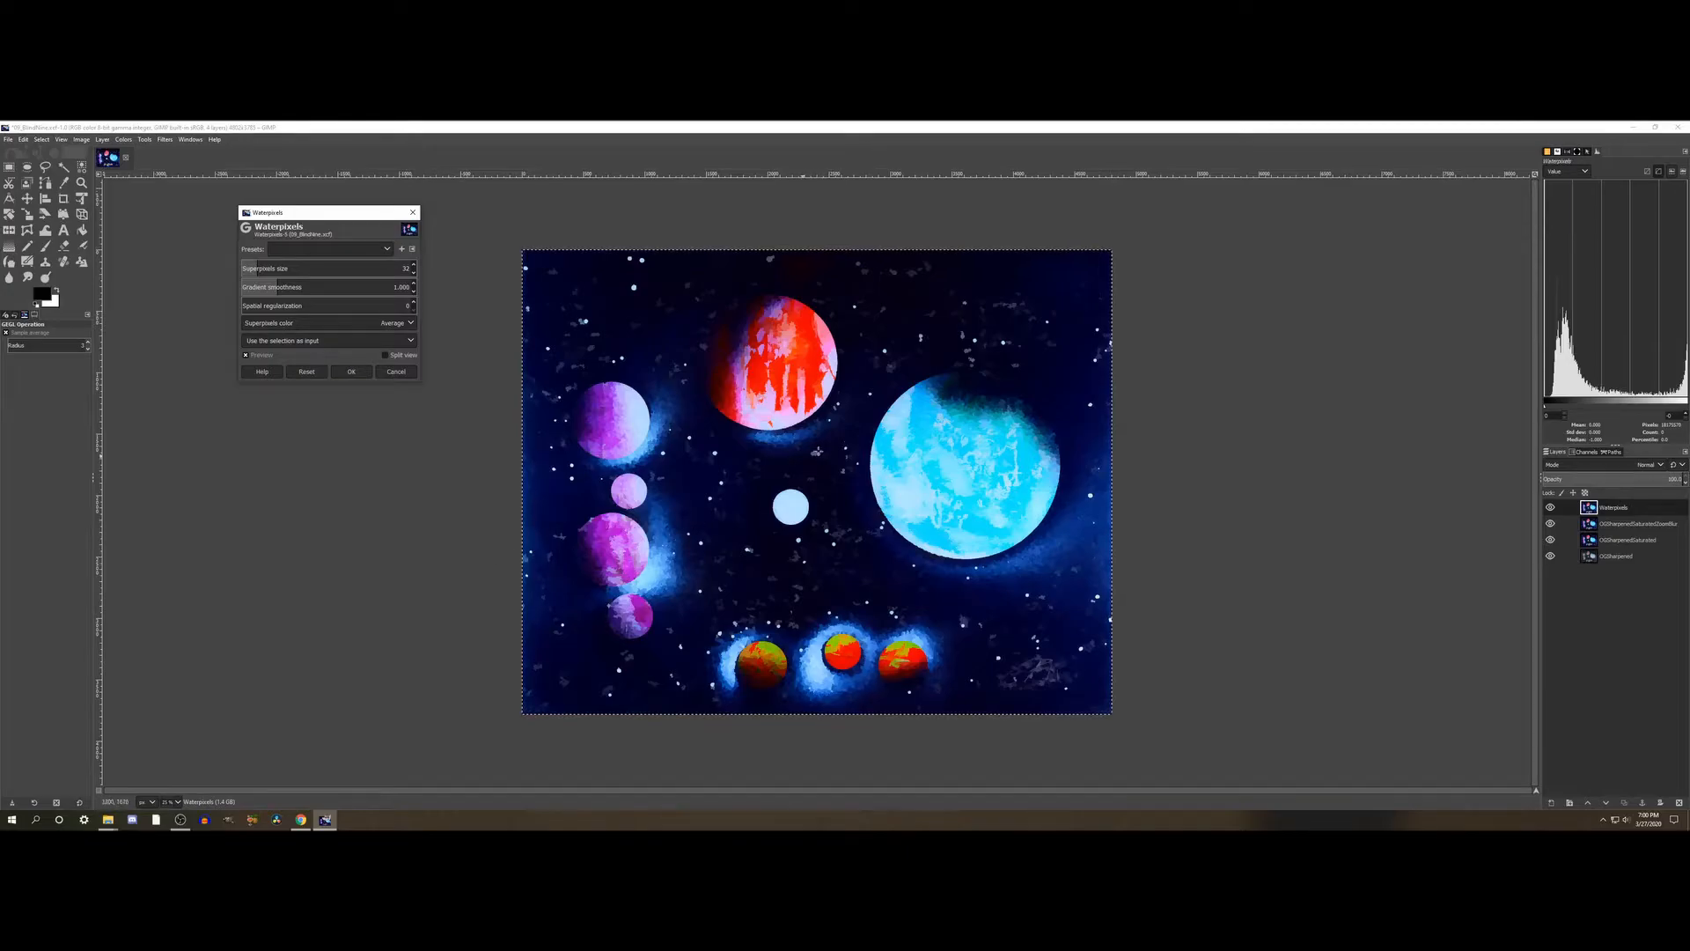
- Inspect the Waterpixels preview on the blue planet and the whole painting, and apply the filter with its default settings
{"action": "scroll", "coordinate": [995, 425], "scroll_direction": "up", "scroll_amount": 4}
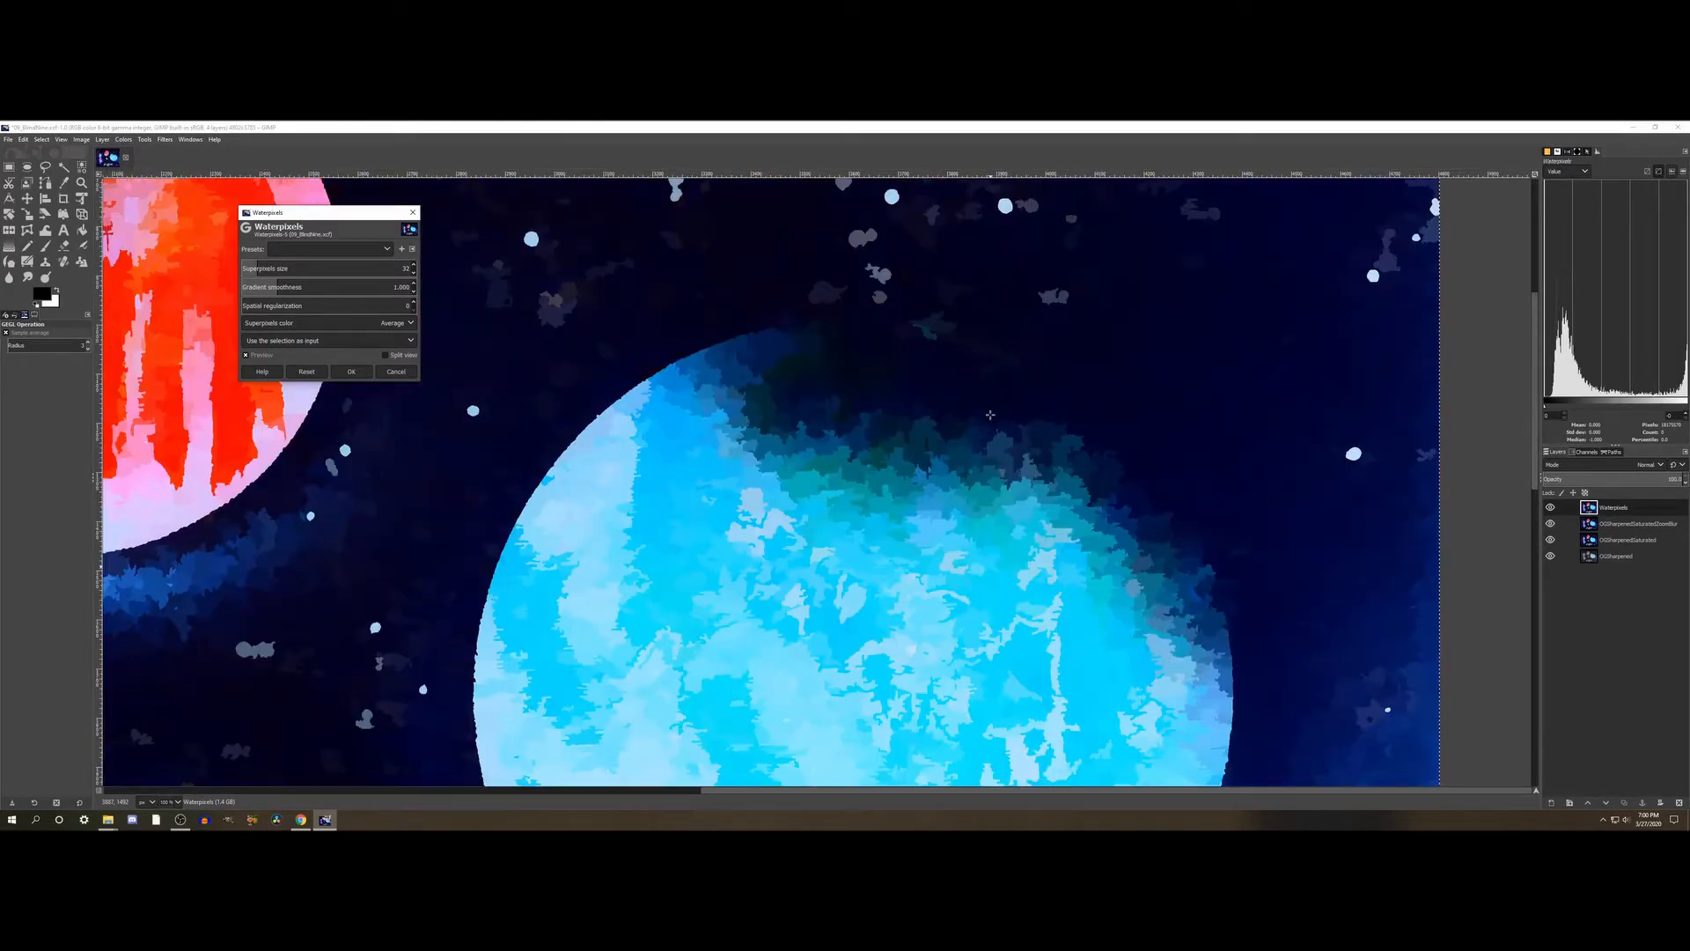
{"action": "scroll", "coordinate": [990, 414], "scroll_direction": "up", "scroll_amount": 3}
{"action": "scroll", "coordinate": [991, 414], "scroll_direction": "down", "scroll_amount": 3}
{"action": "scroll", "coordinate": [990, 414], "scroll_direction": "down", "scroll_amount": 3}
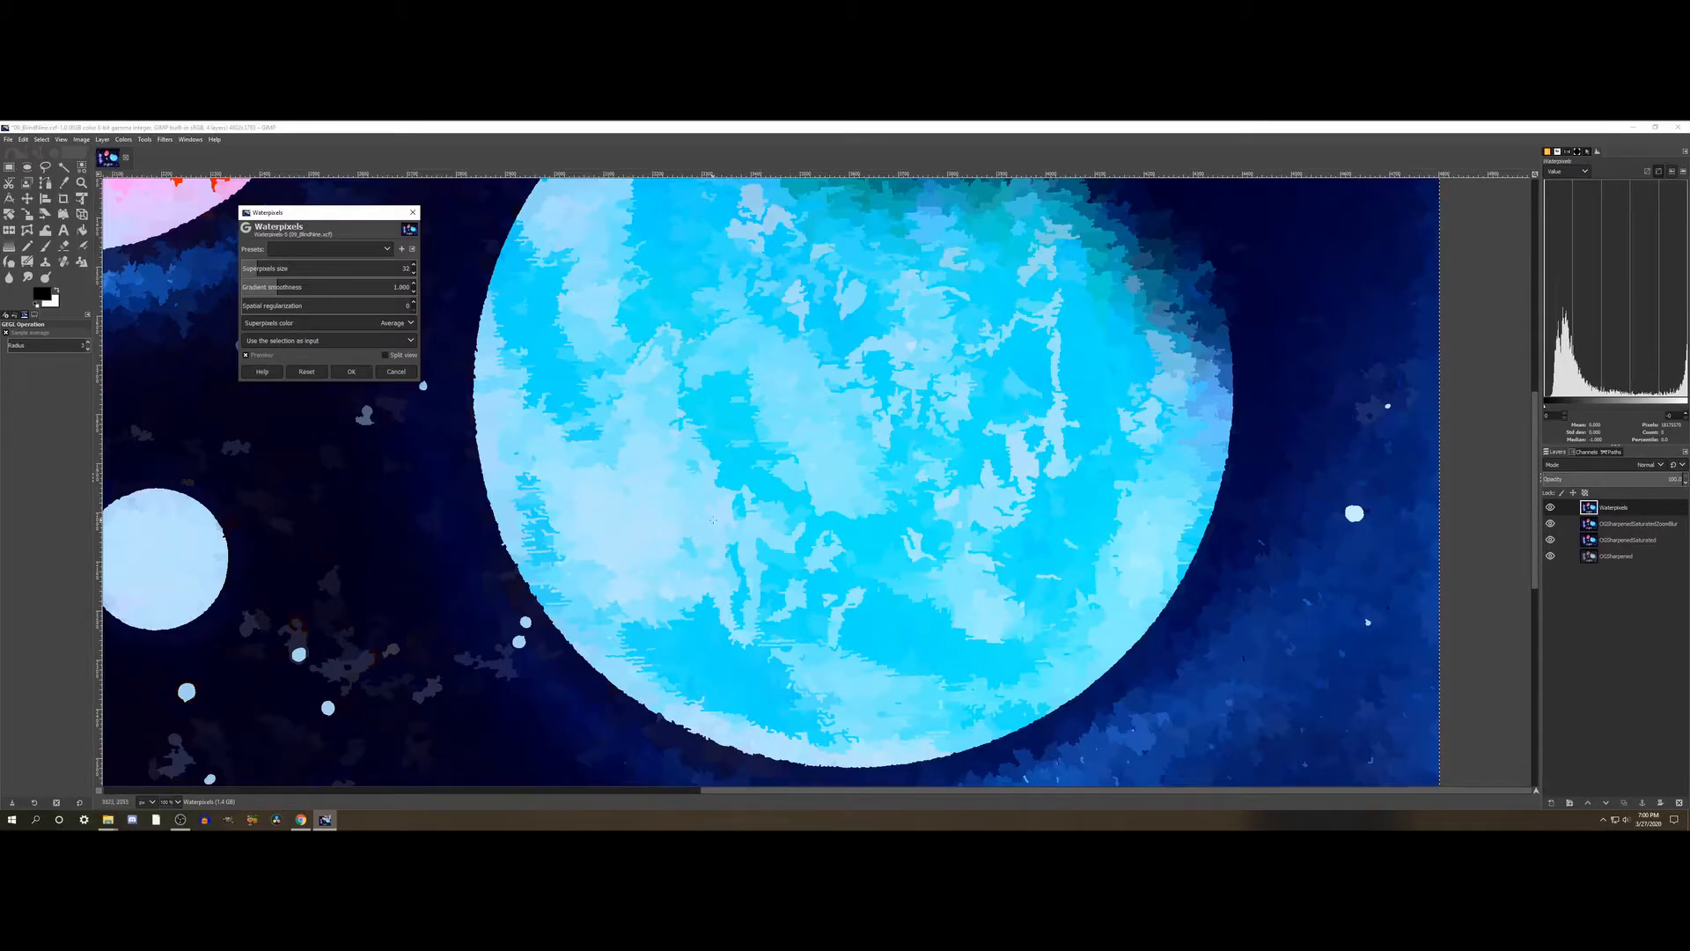
{"action": "scroll", "coordinate": [959, 528], "scroll_direction": "up", "scroll_amount": 2}
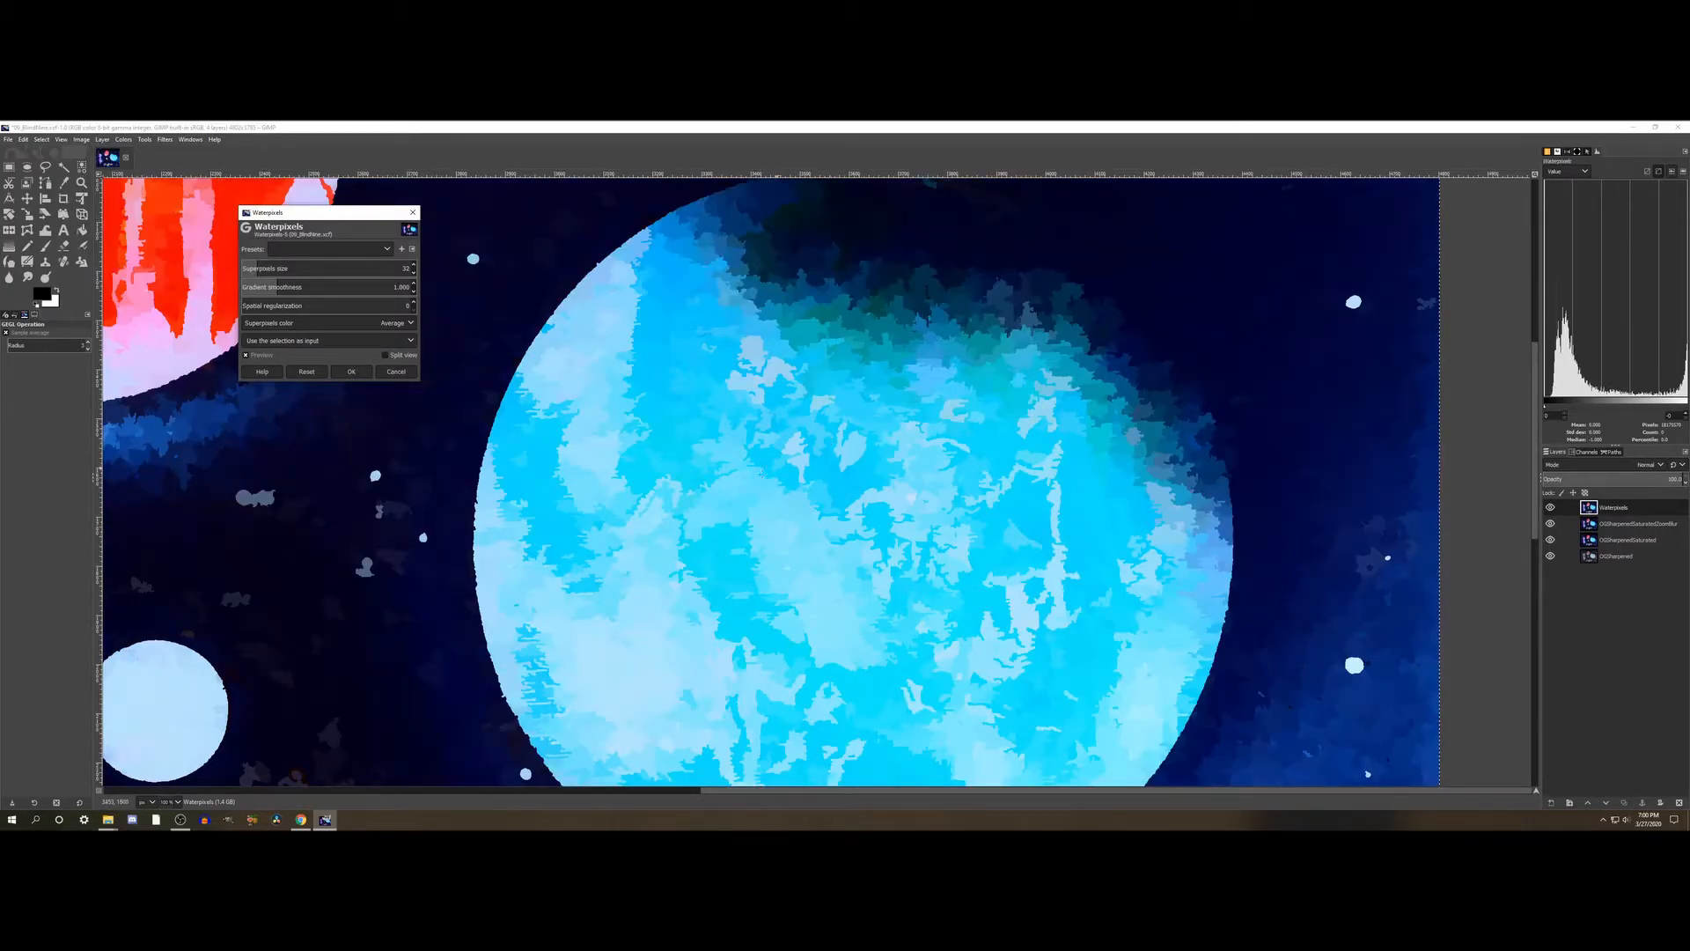
{"action": "scroll", "coordinate": [760, 473], "scroll_direction": "down", "scroll_amount": 3}
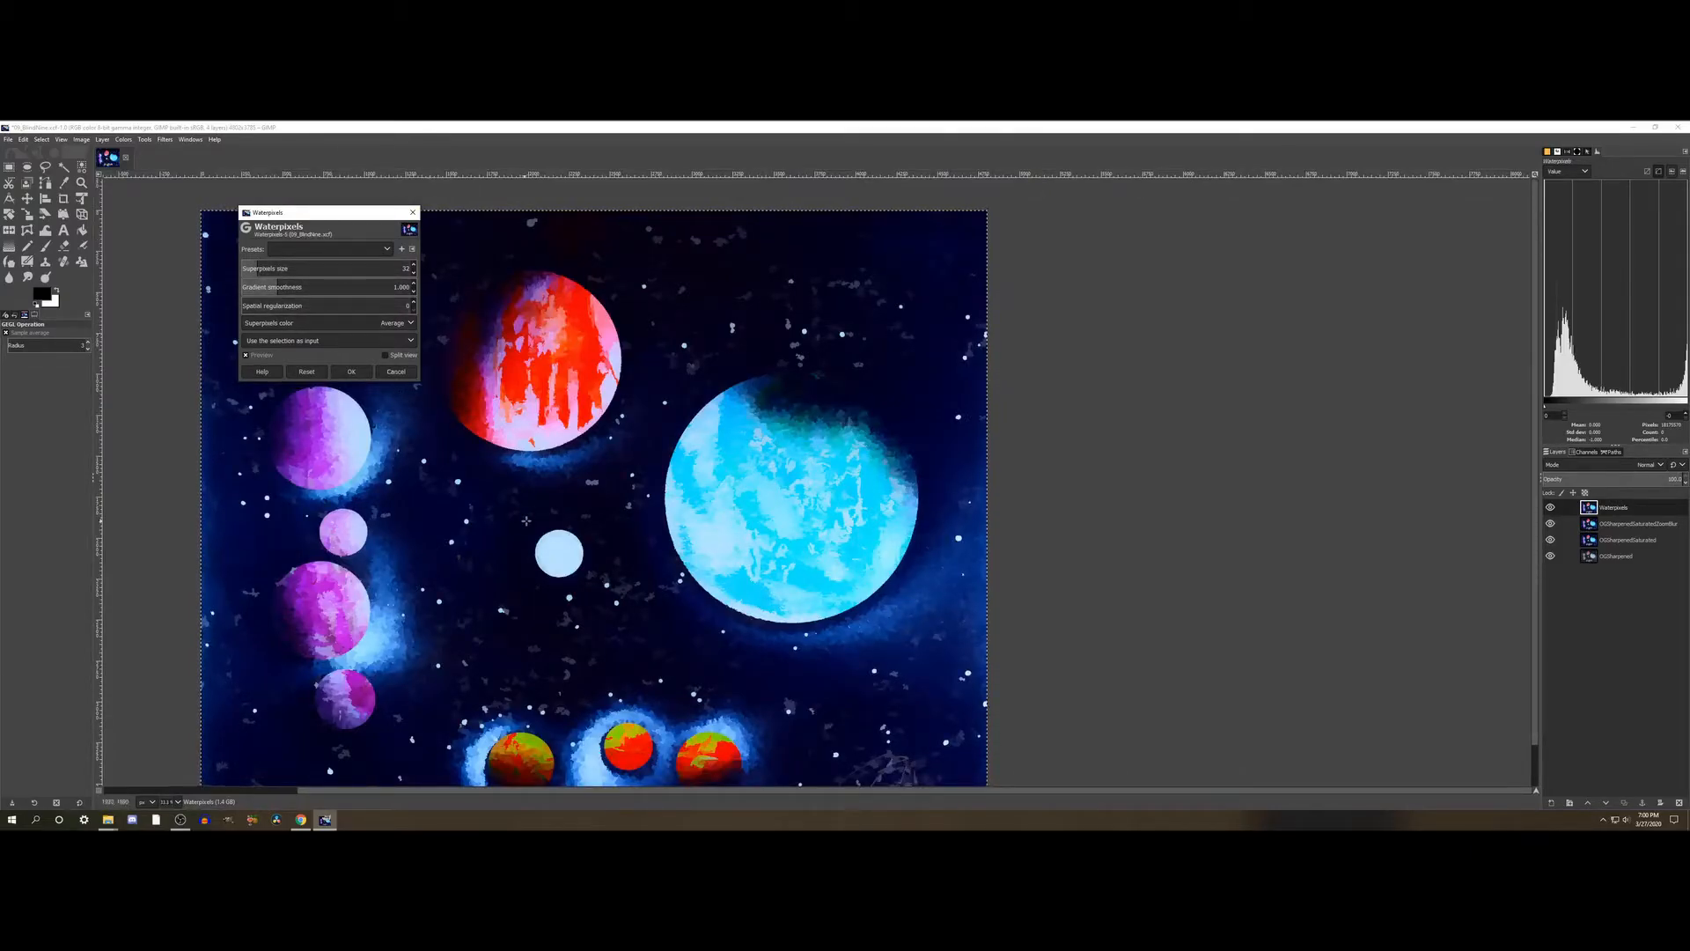
{"action": "scroll", "coordinate": [616, 534], "scroll_direction": "down", "scroll_amount": 1}
{"action": "scroll", "coordinate": [619, 547], "scroll_direction": "left", "scroll_amount": 5}
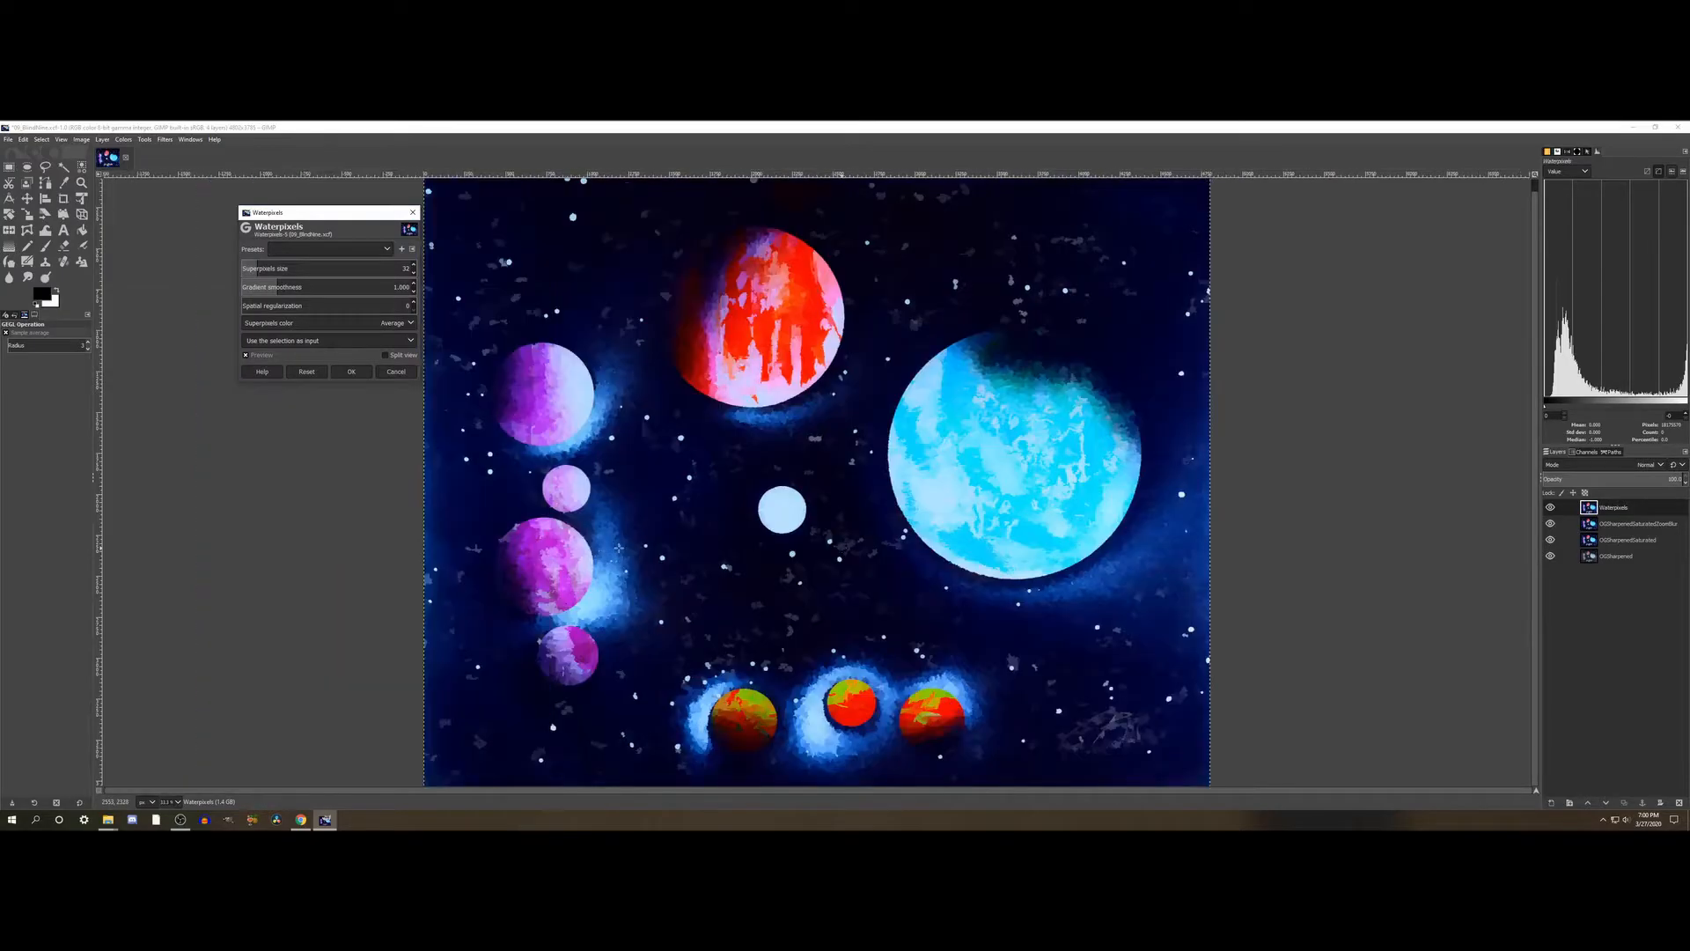
{"action": "scroll", "coordinate": [619, 543], "scroll_direction": "down", "scroll_amount": 1}
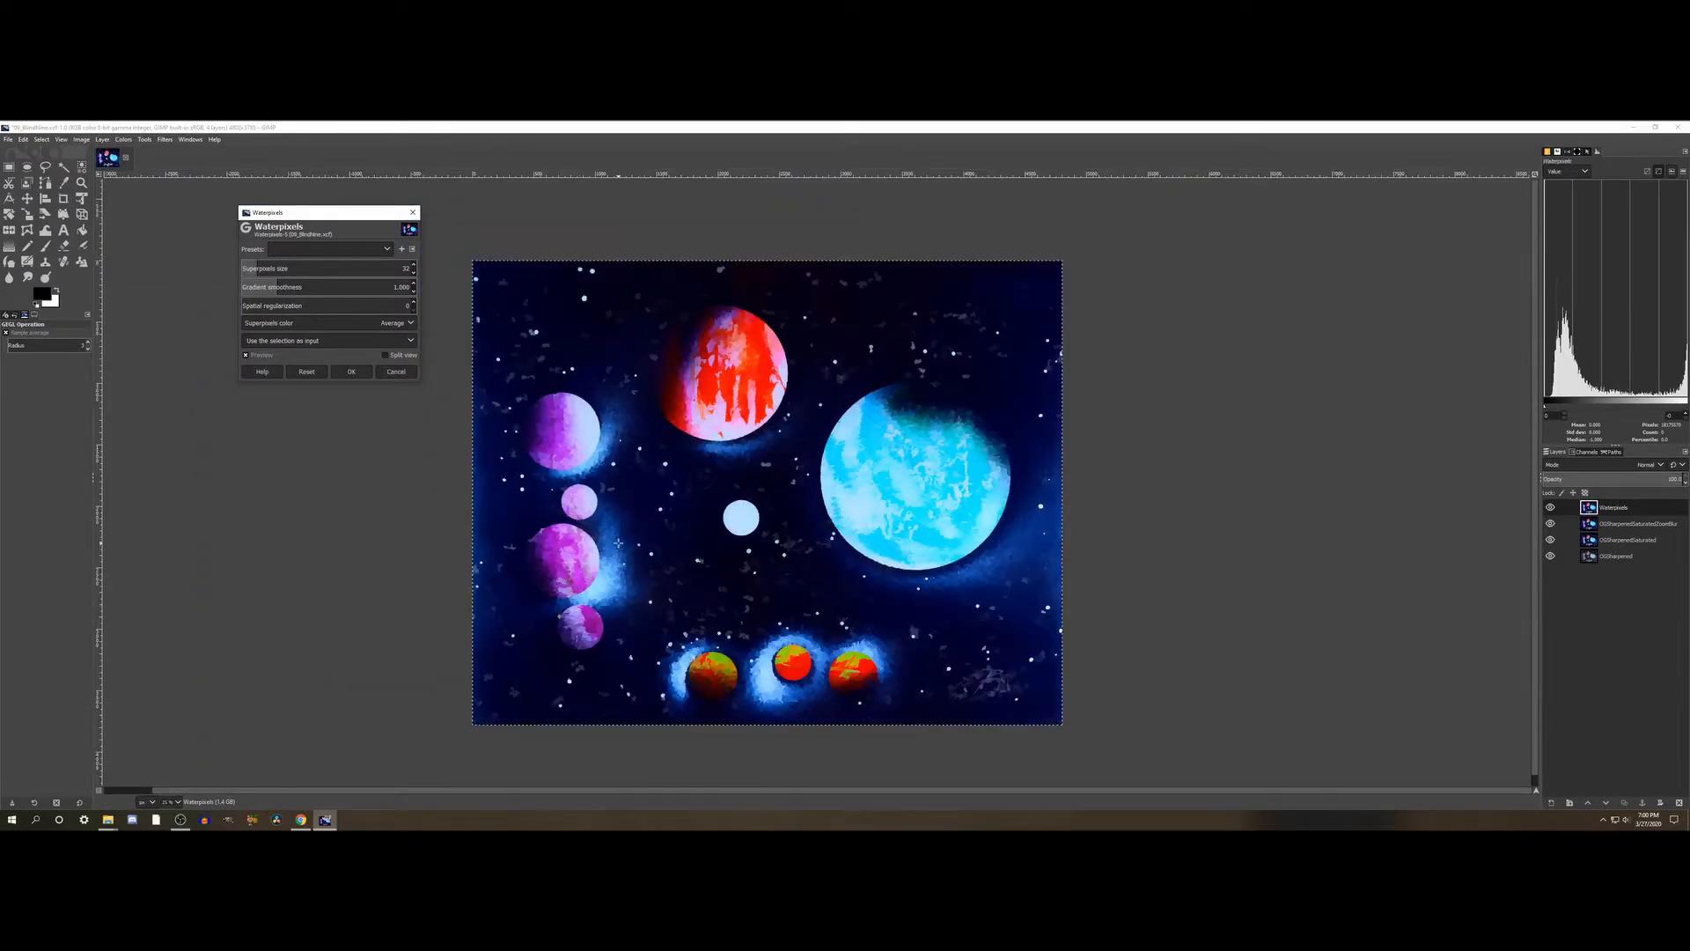
{"action": "left_click", "coordinate": [351, 372]}
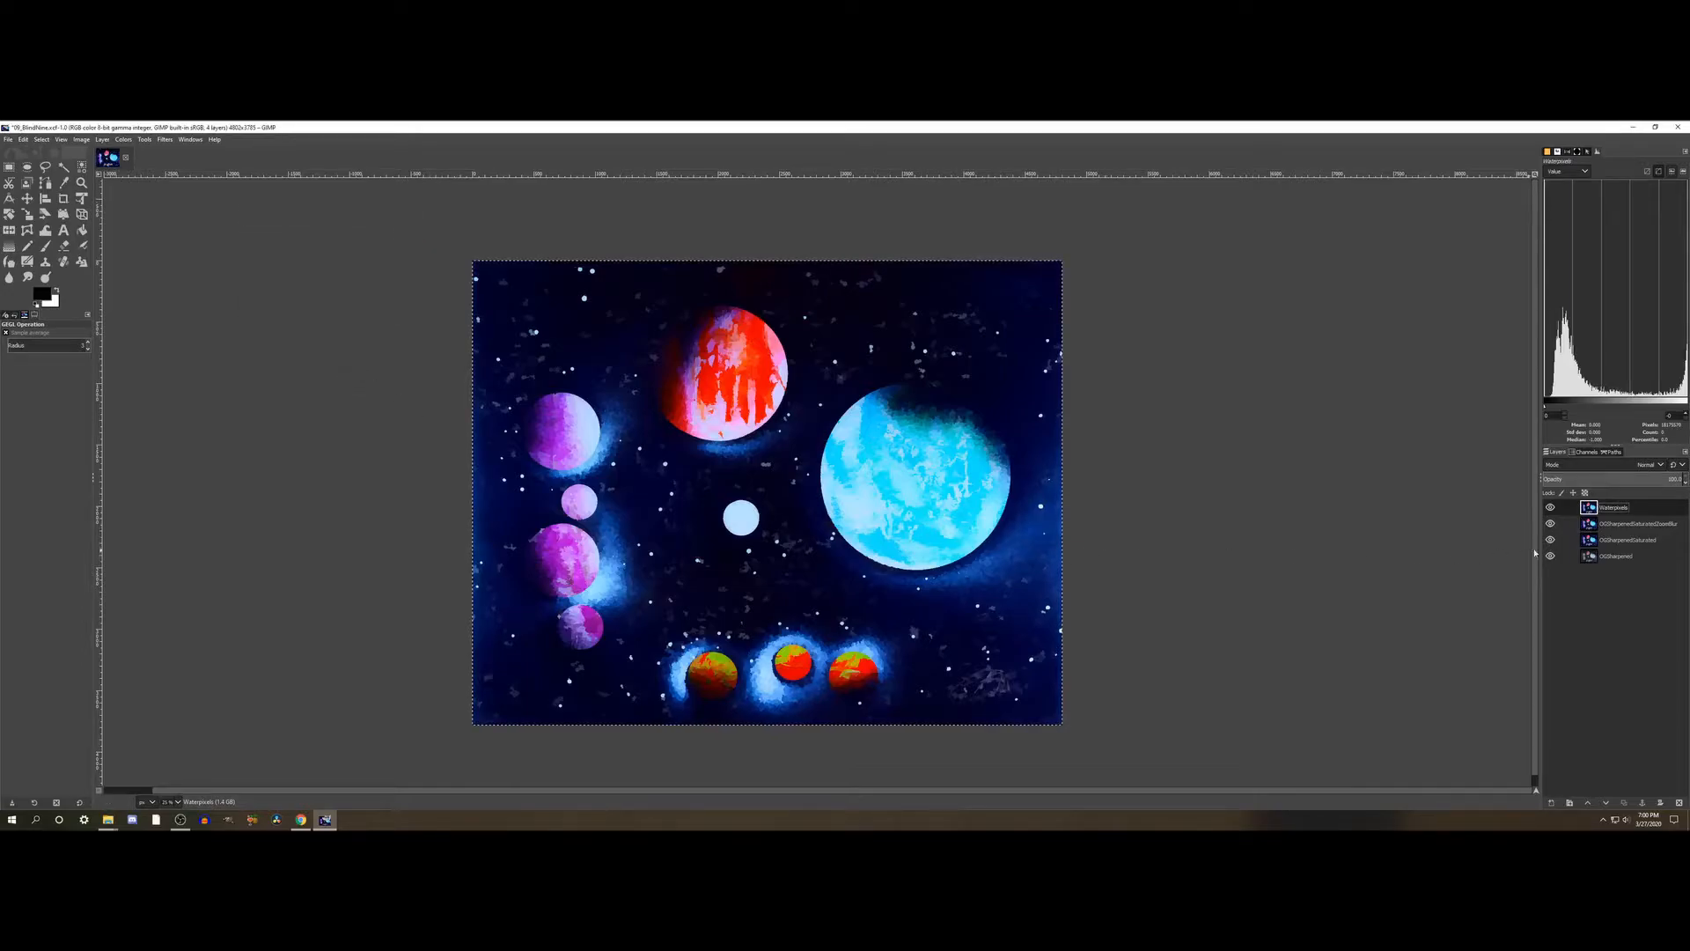
- Duplicate the filtered Waterpixels layer and rename the copy WaterpixelsZoomBlur
{"action": "right_click", "coordinate": [1623, 512]}
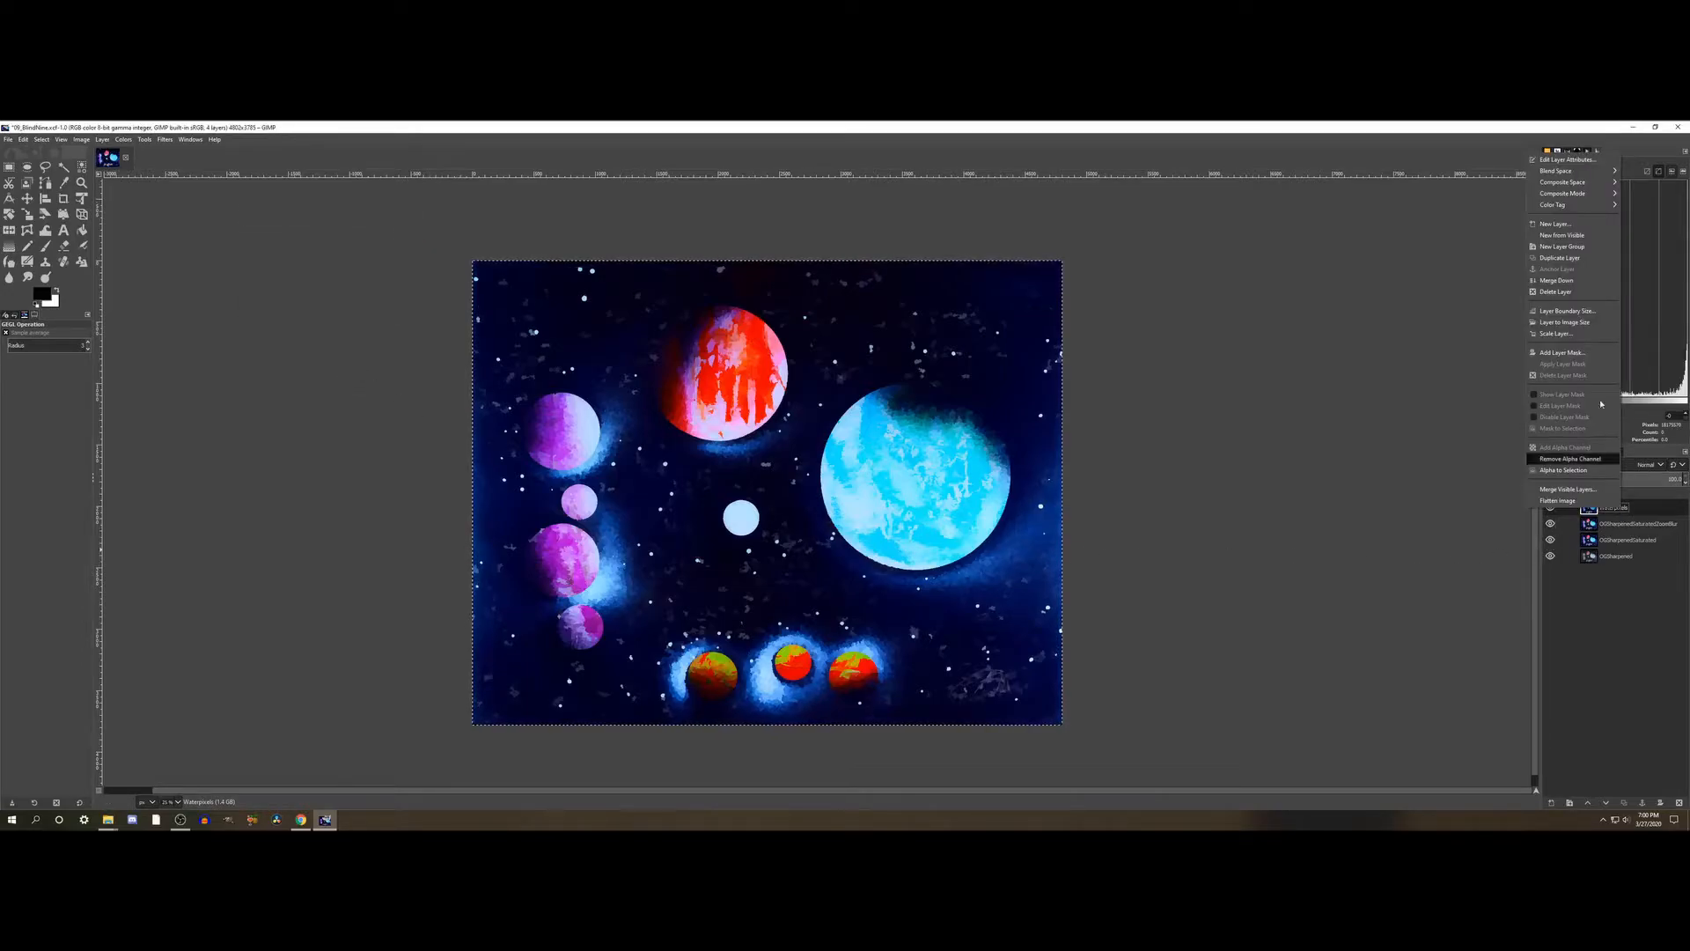
{"action": "left_click", "coordinate": [1569, 258]}
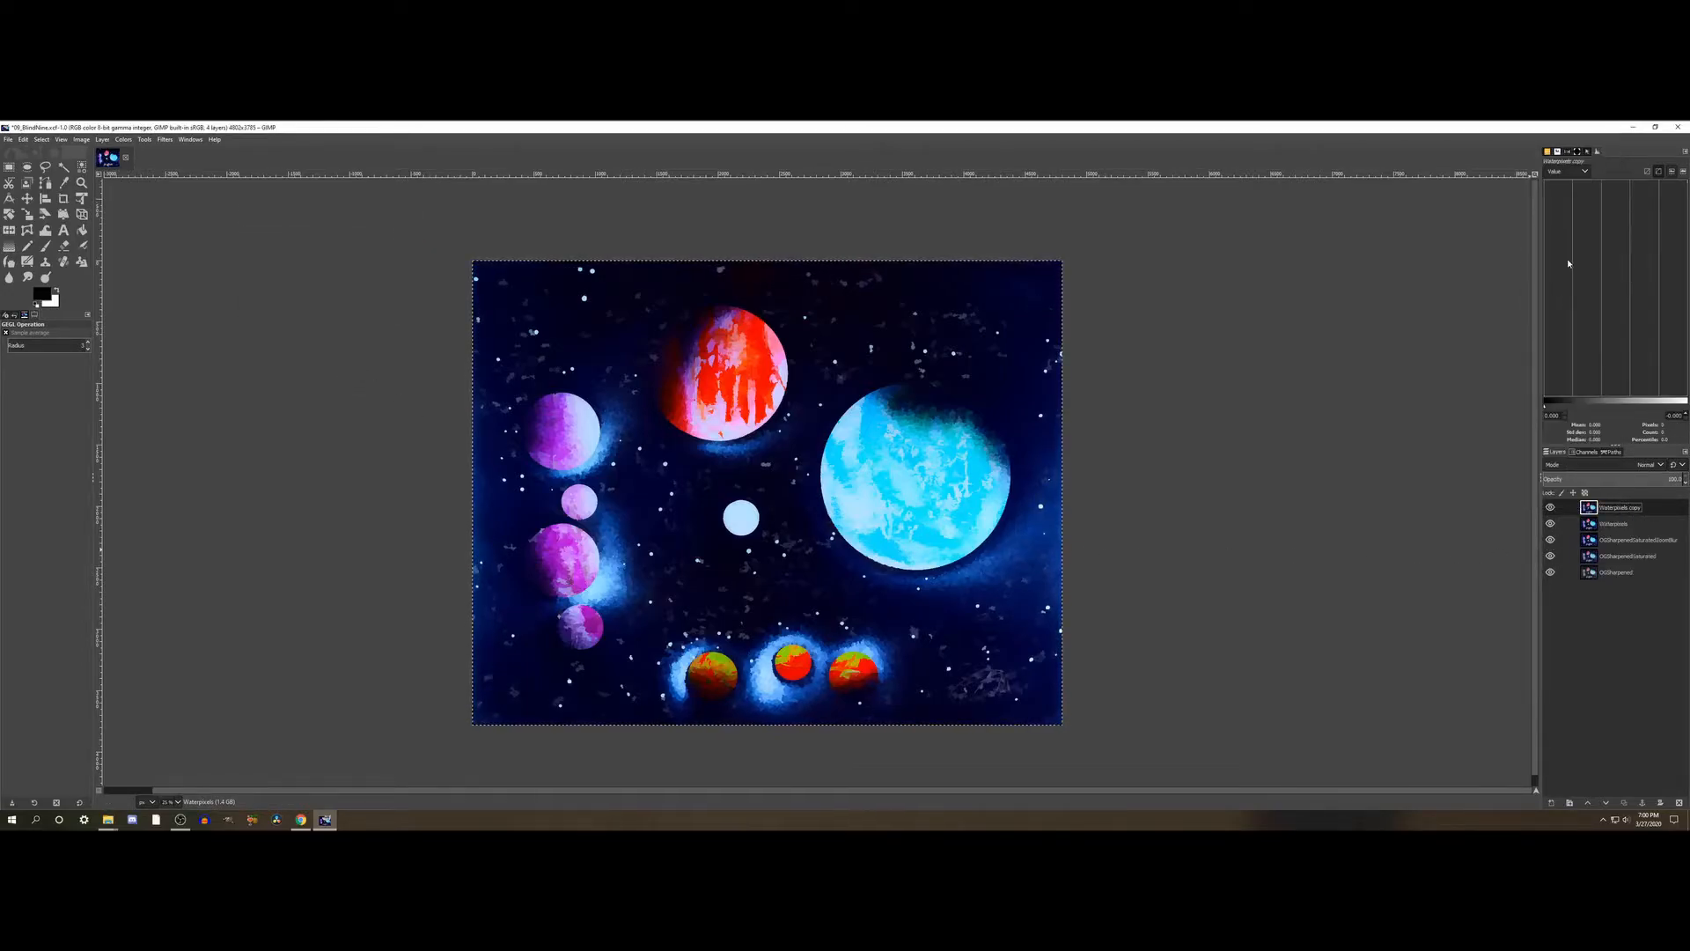
{"action": "double_click", "coordinate": [1624, 508]}
{"action": "left_click", "coordinate": [1641, 508]}
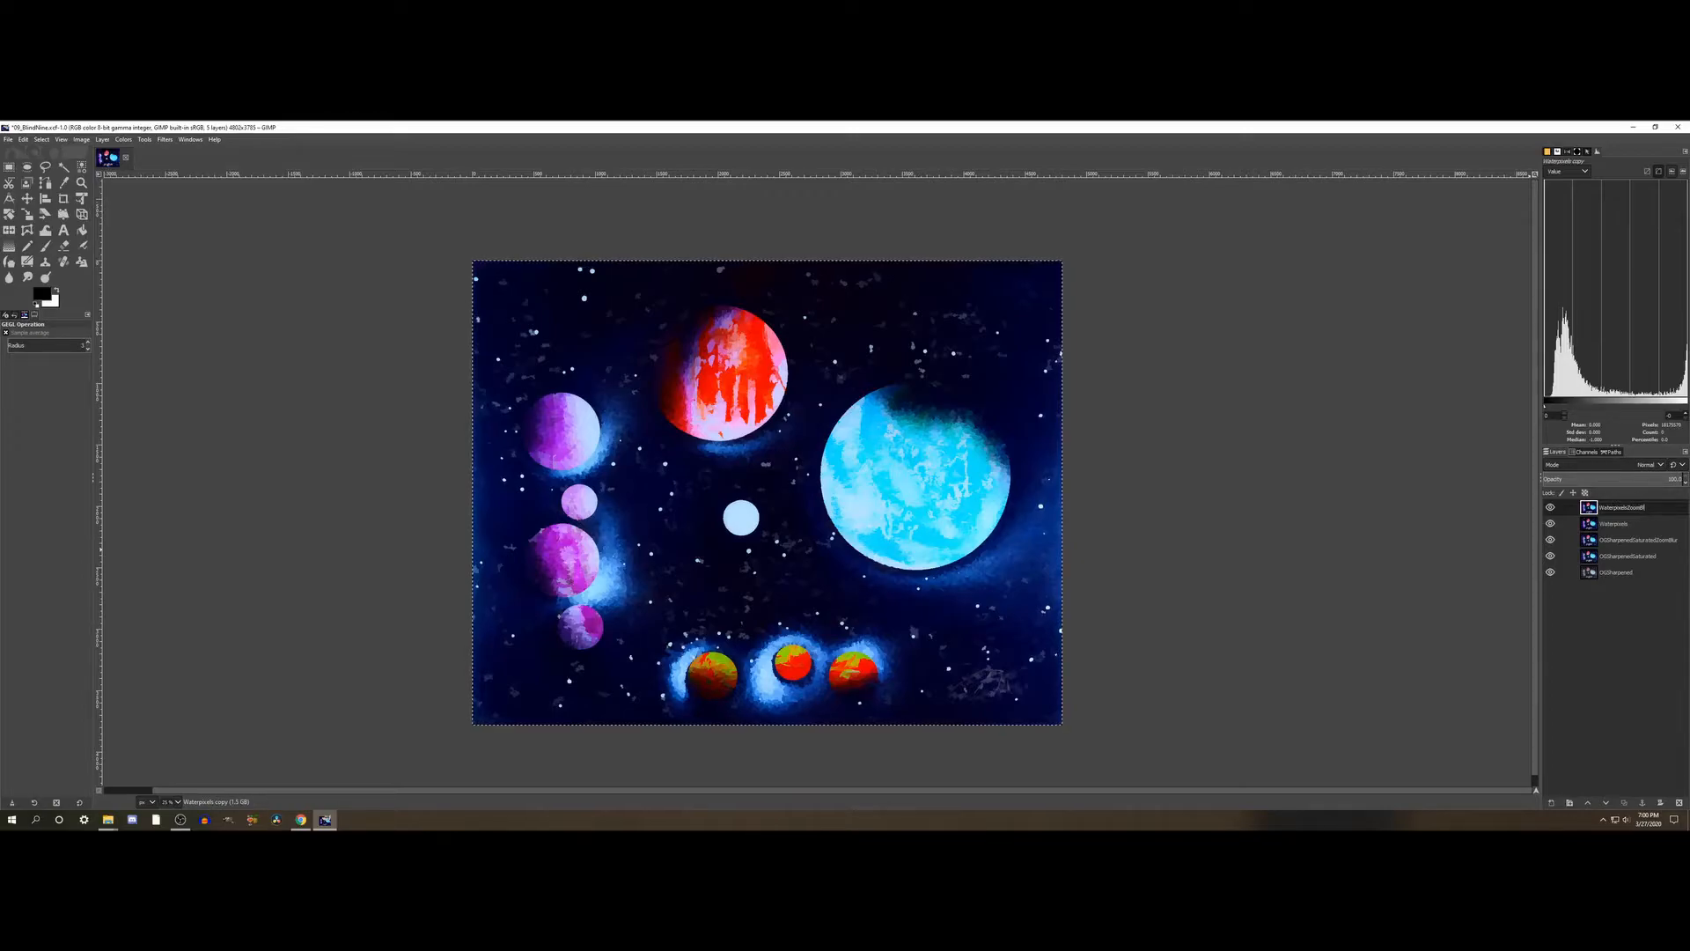
{"action": "key", "text": "Return"}
- Select the OGSharpenedSaturatedZoomBlur layer and hide the WaterpixelsZoomBlur and Waterpixels layers above it
{"action": "left_click", "coordinate": [1631, 540]}
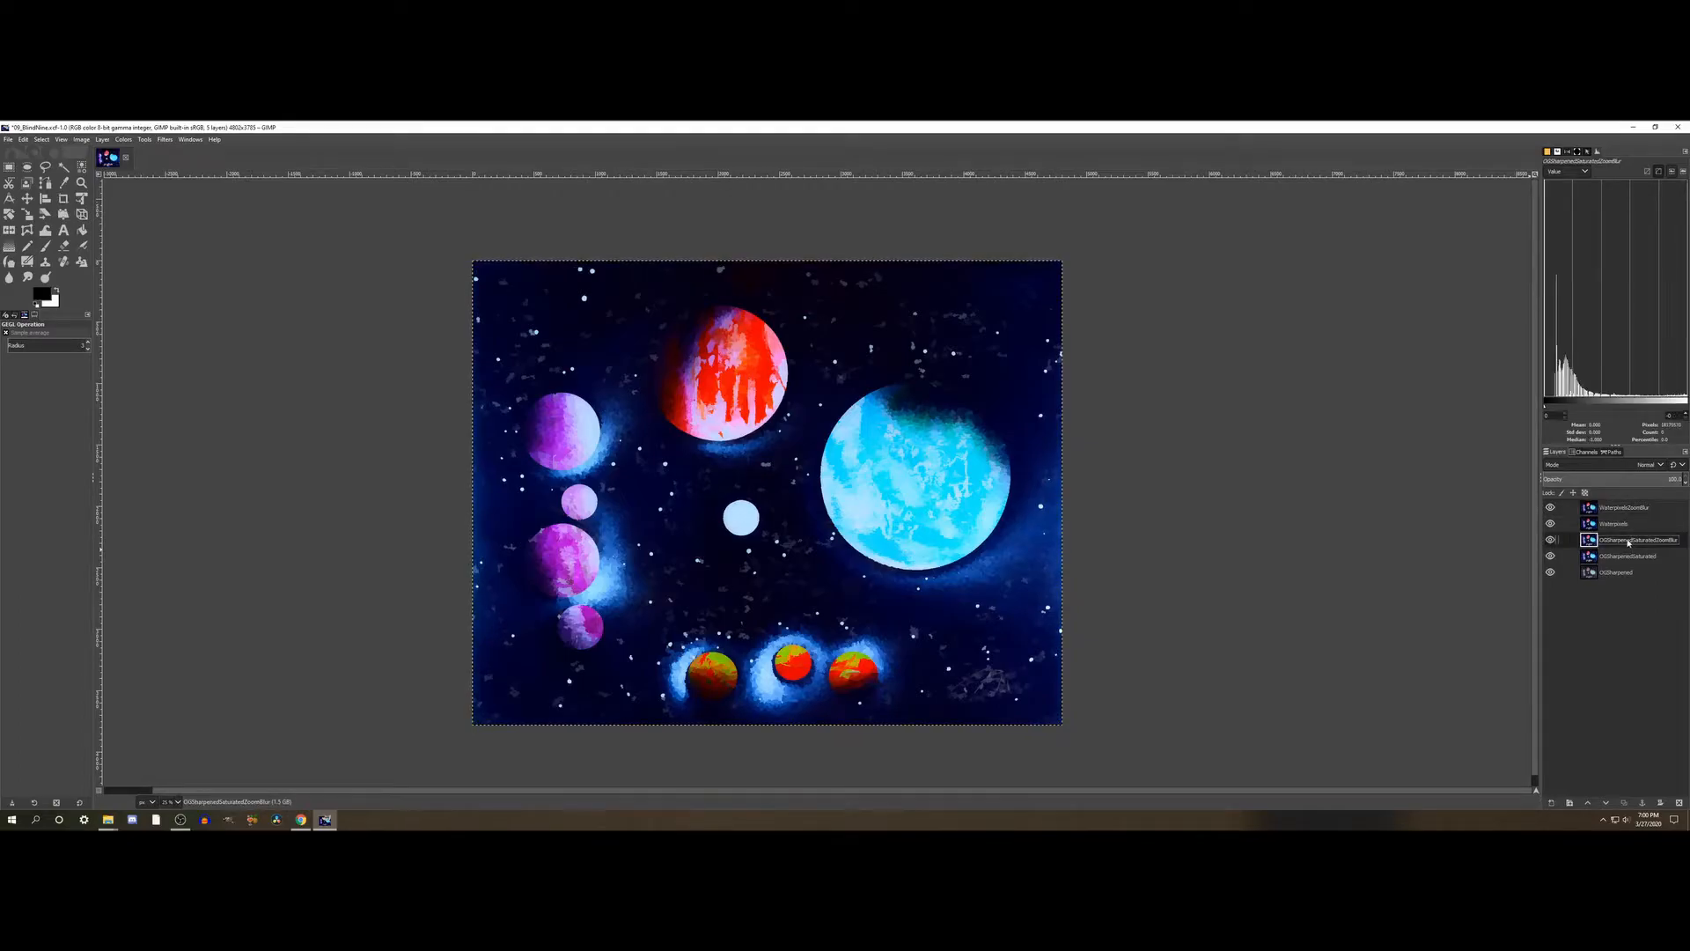
{"action": "left_click", "coordinate": [1550, 508]}
{"action": "left_click", "coordinate": [1550, 524]}
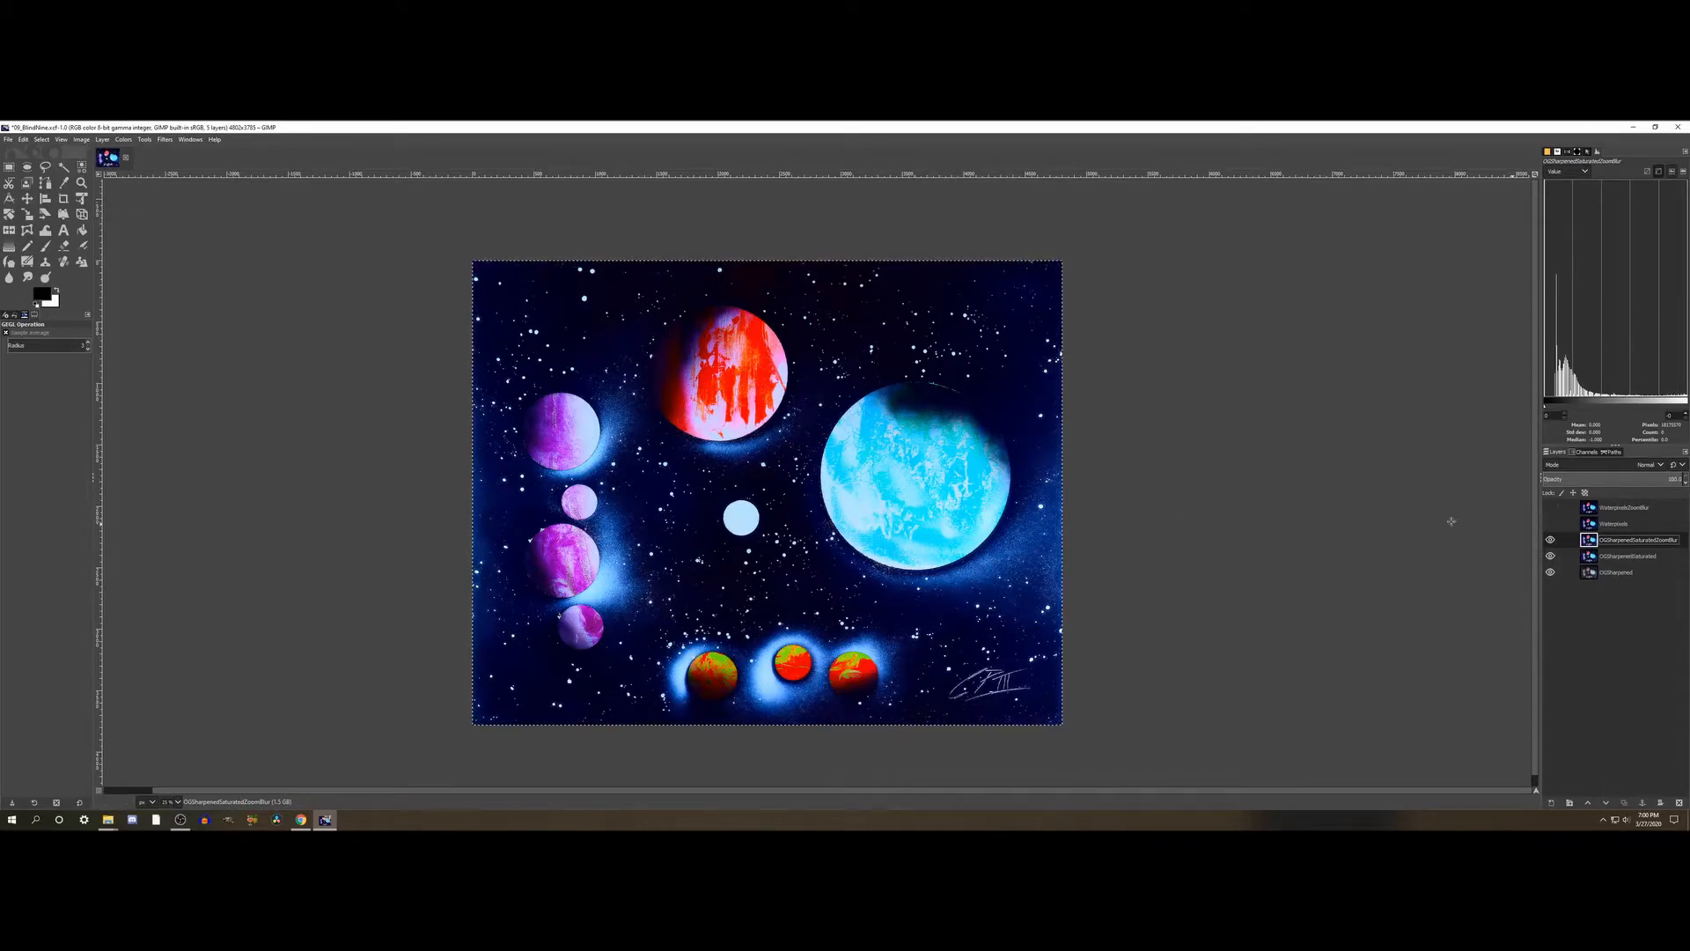
- Start a Zoom Motion Blur on OGSharpenedSaturatedZoomBlur, turn its preview off and move the blur center onto the small pale central planet
{"action": "left_click", "coordinate": [163, 139]}
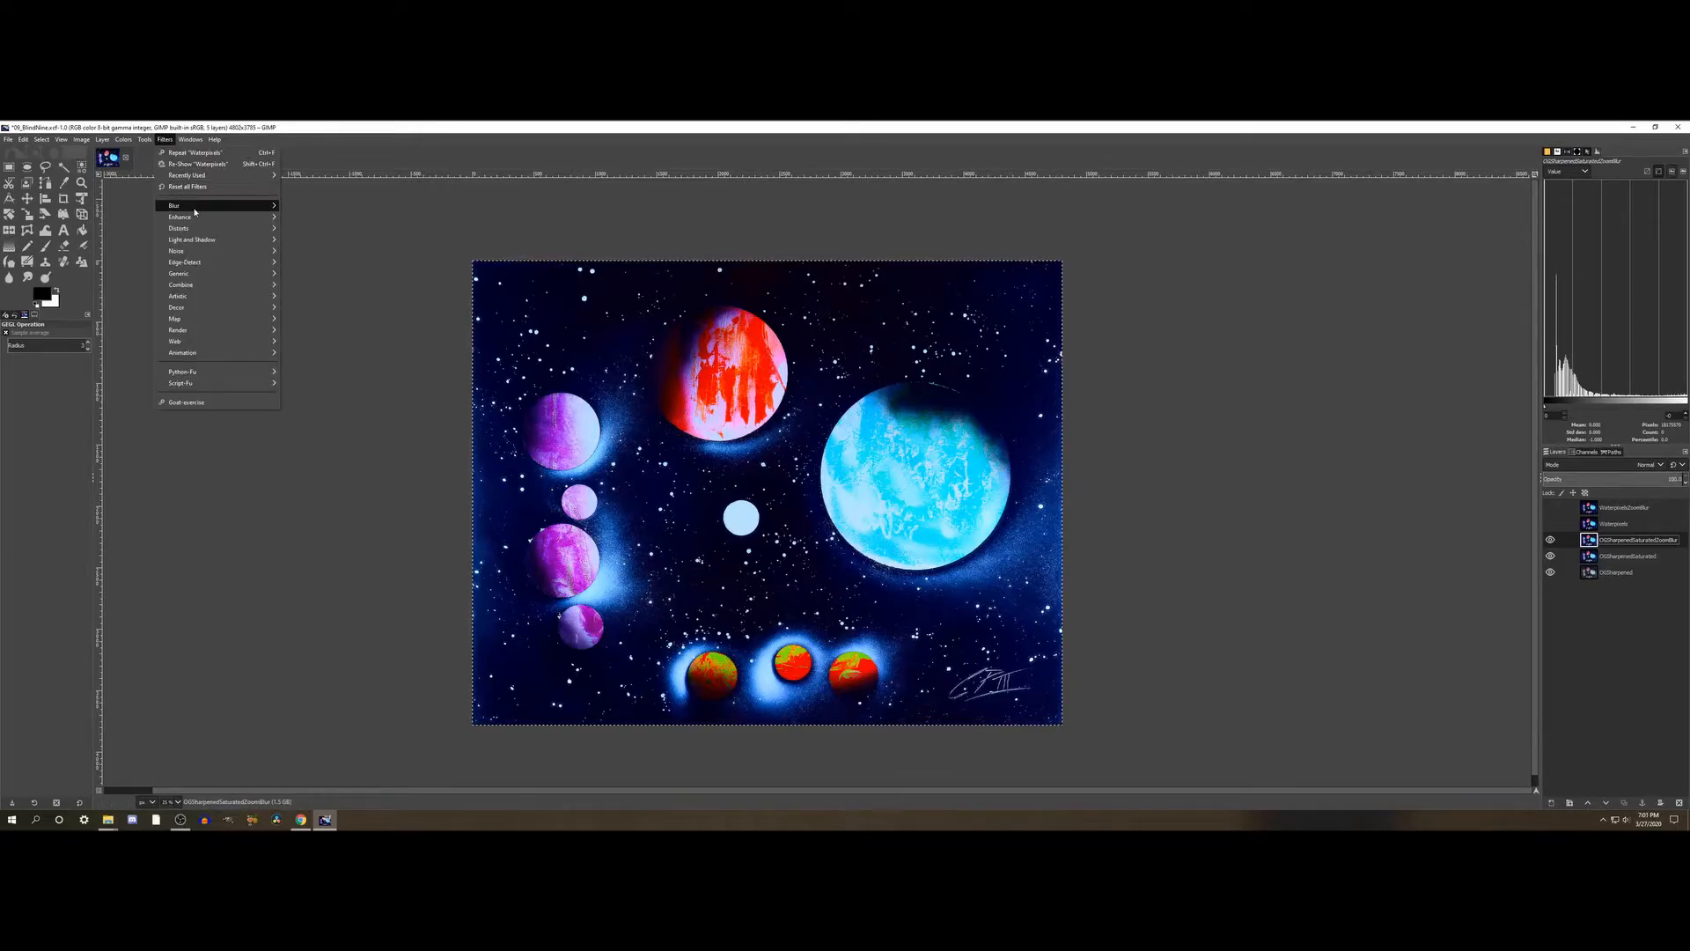
{"action": "mouse_move", "coordinate": [220, 205]}
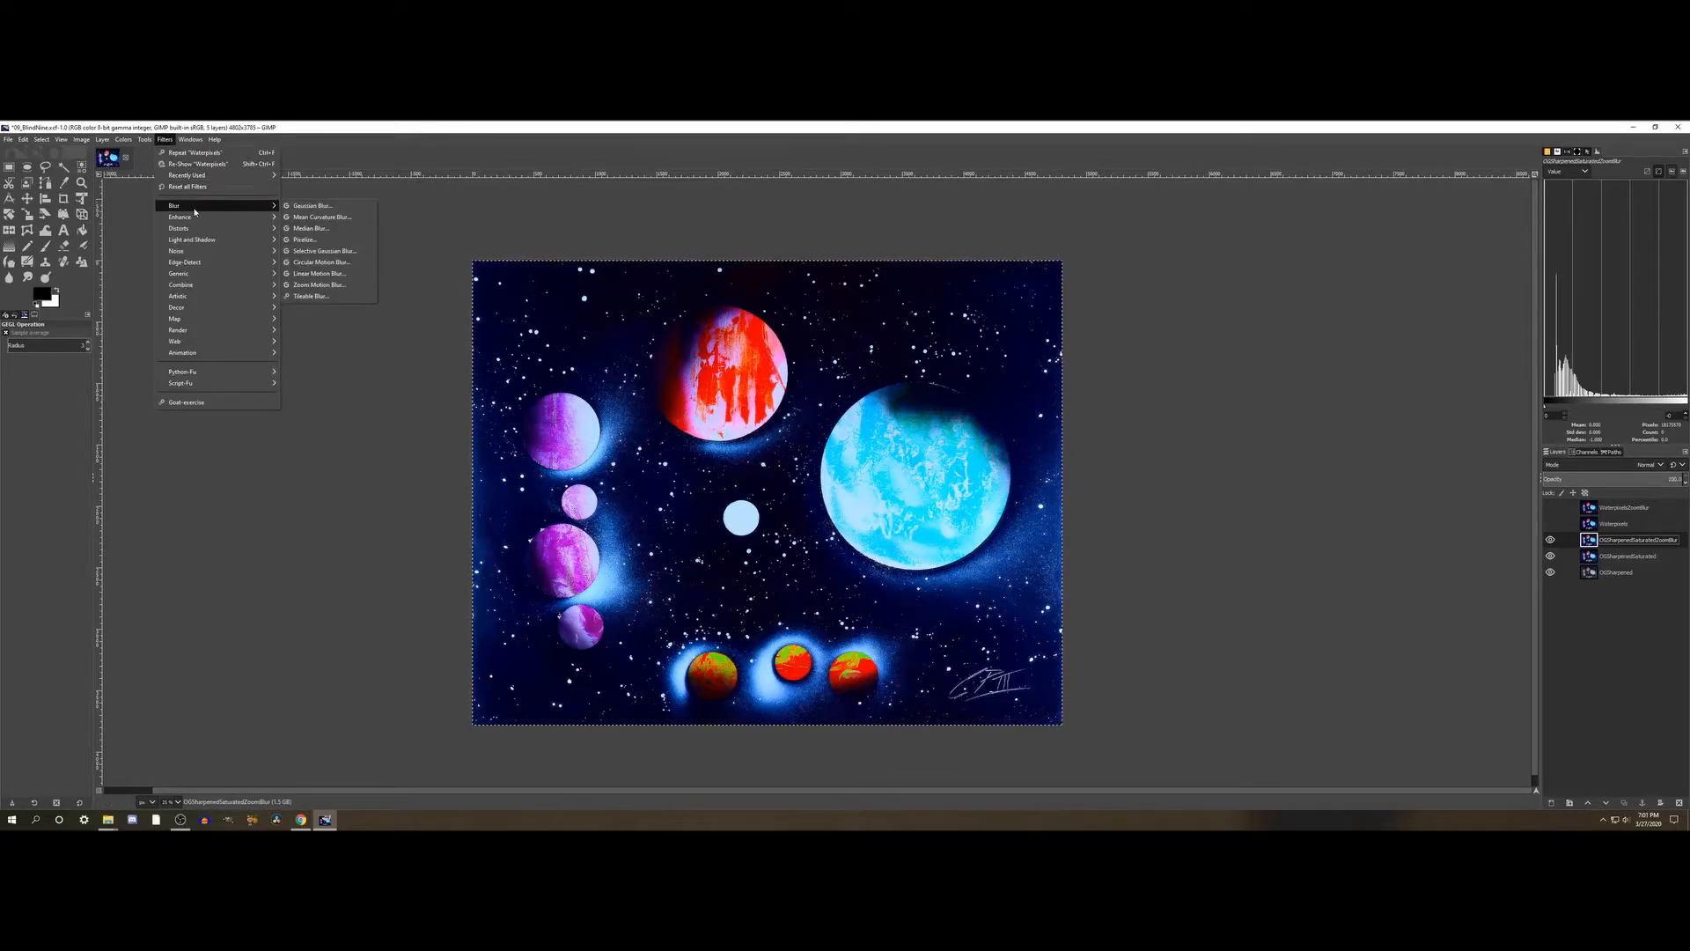
{"action": "left_click", "coordinate": [321, 285]}
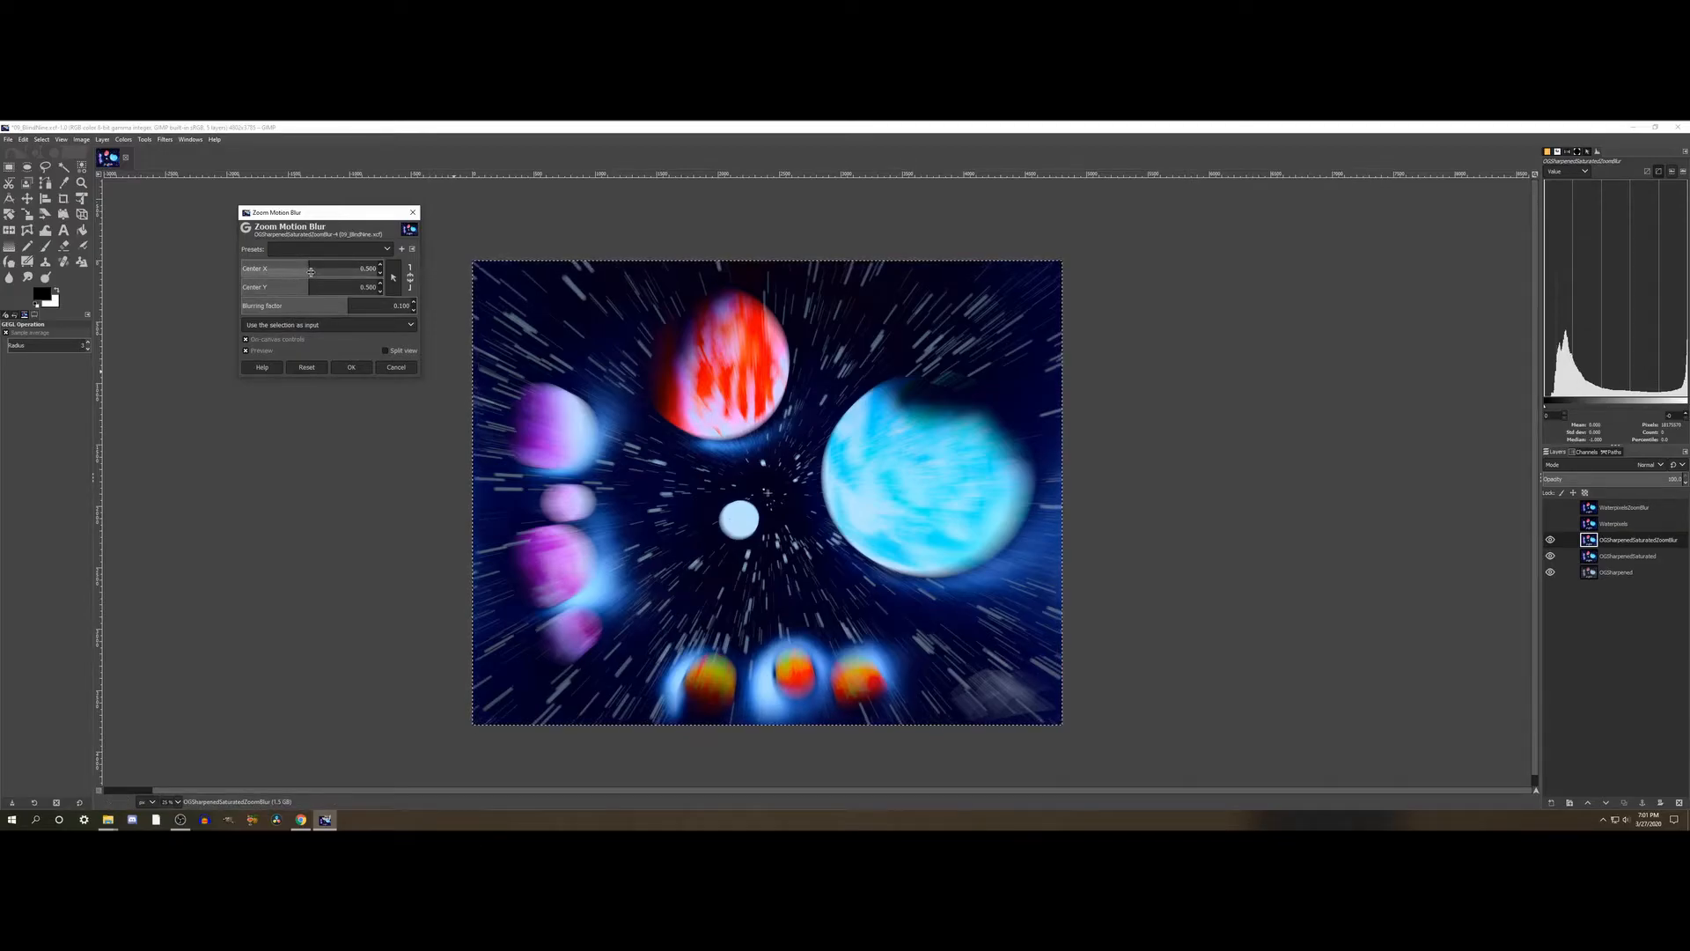
{"action": "left_click", "coordinate": [250, 352]}
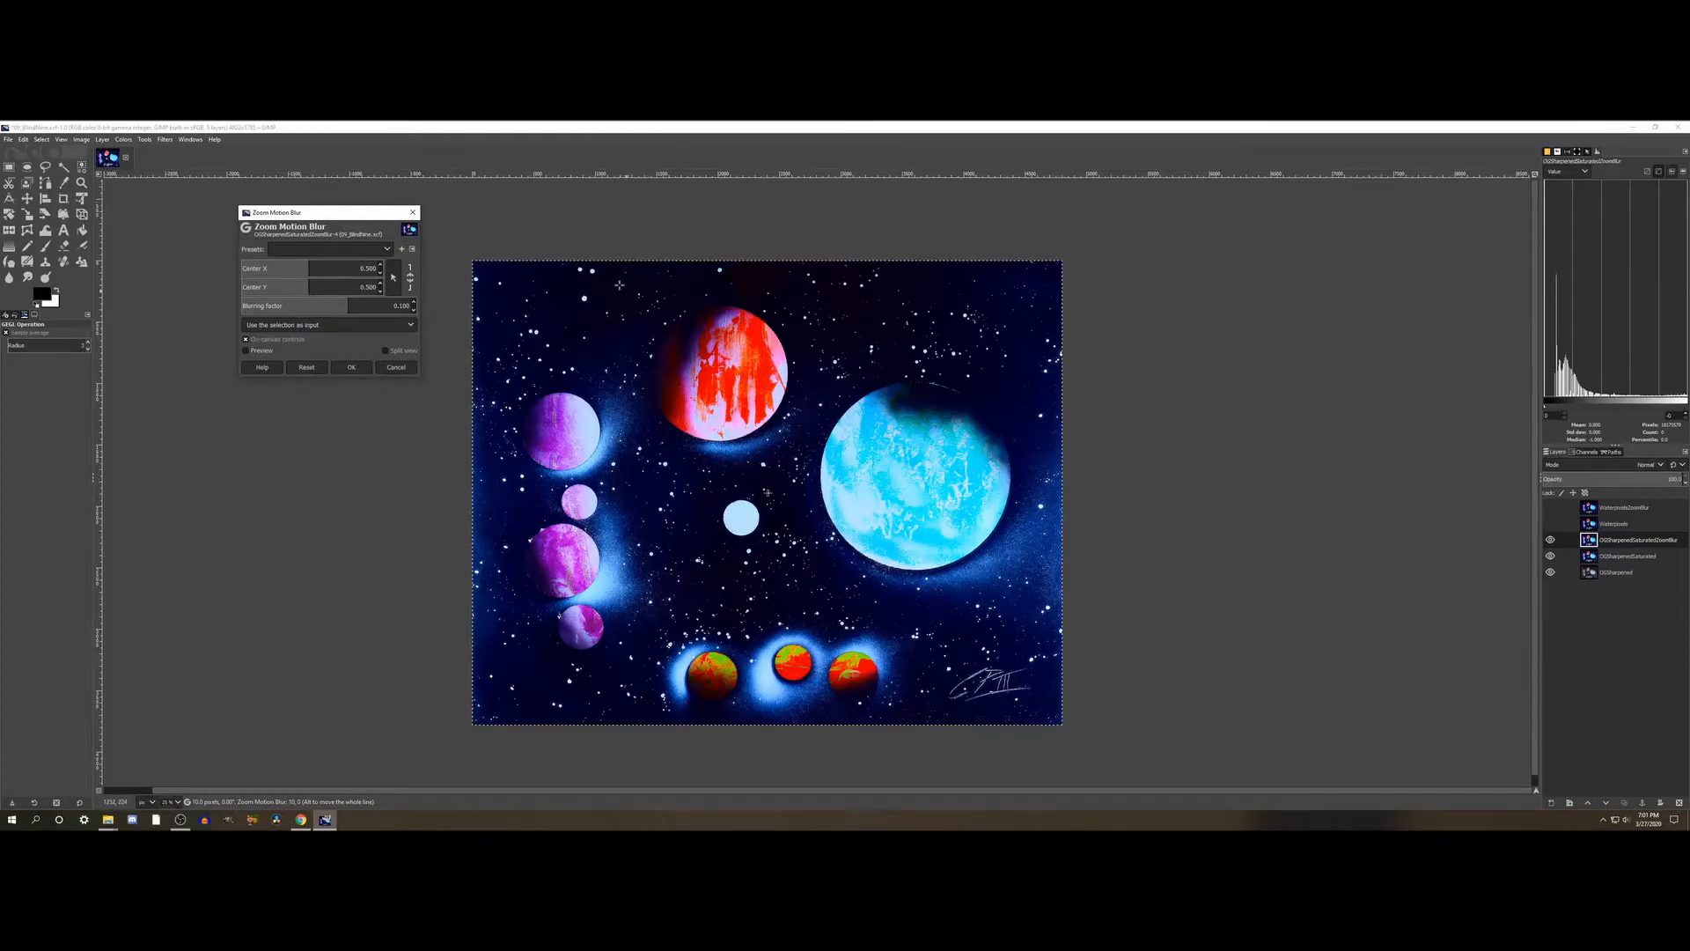
{"action": "left_click_drag", "start_coordinate": [313, 271], "coordinate": [252, 260]}
{"action": "left_click_drag", "start_coordinate": [325, 293], "coordinate": [373, 294]}
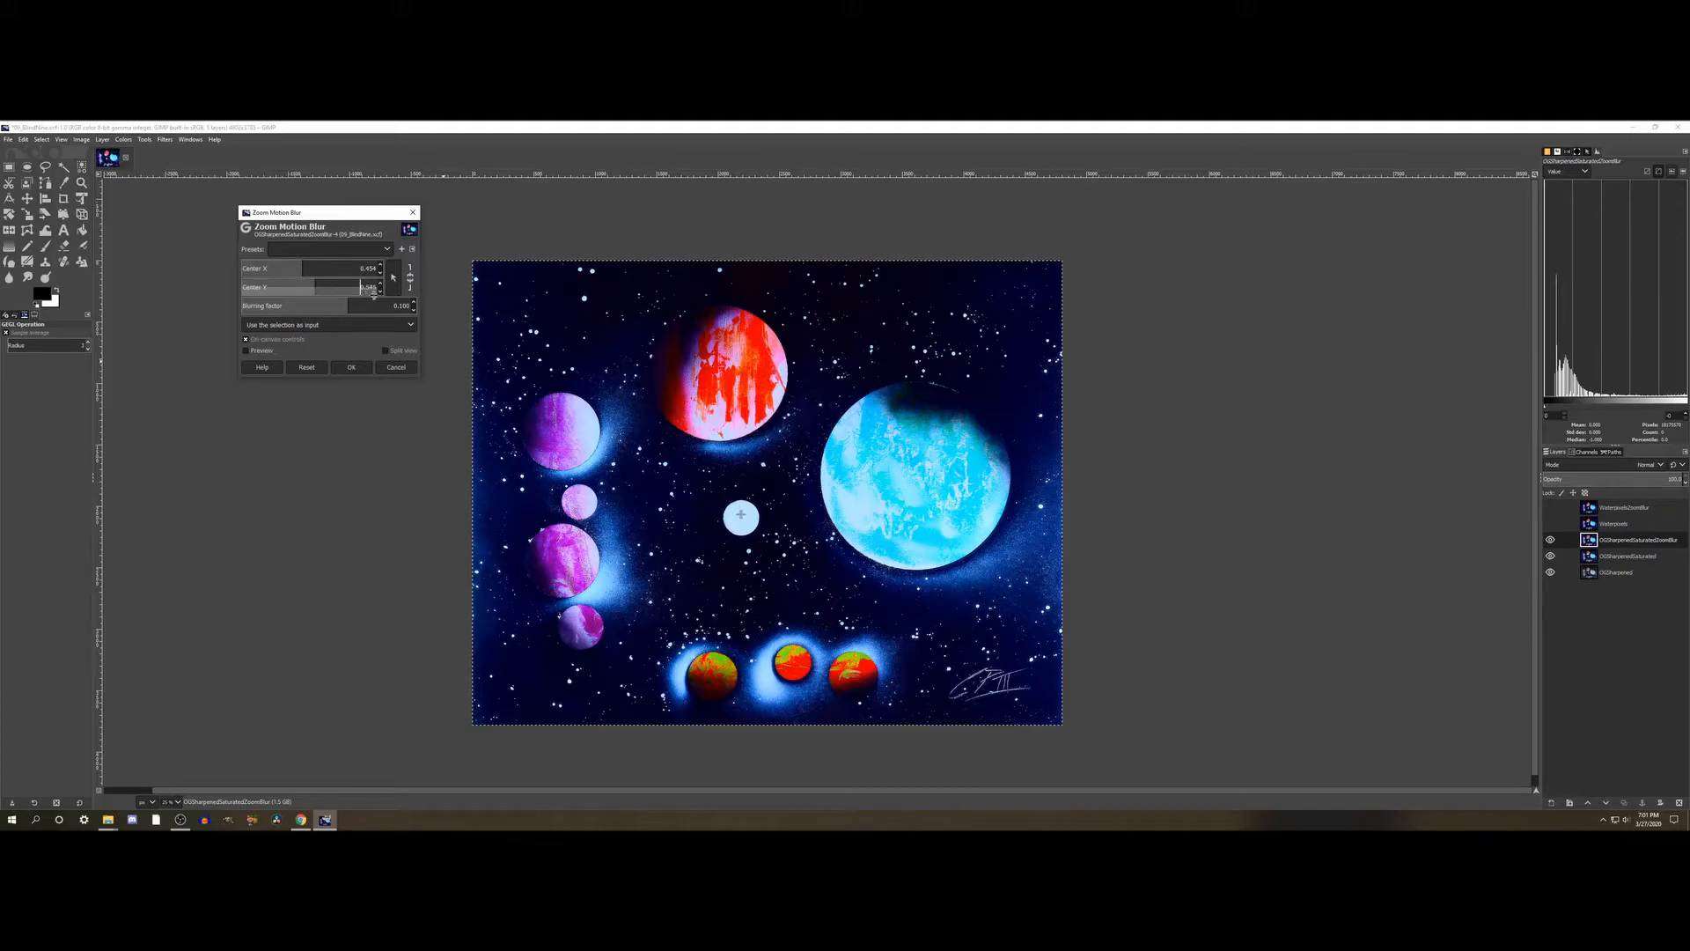
{"action": "left_click", "coordinate": [301, 274]}
{"action": "left_click_drag", "start_coordinate": [301, 274], "coordinate": [314, 291]}
{"action": "left_click", "coordinate": [317, 291]}
{"action": "left_click_drag", "start_coordinate": [316, 292], "coordinate": [317, 291]}
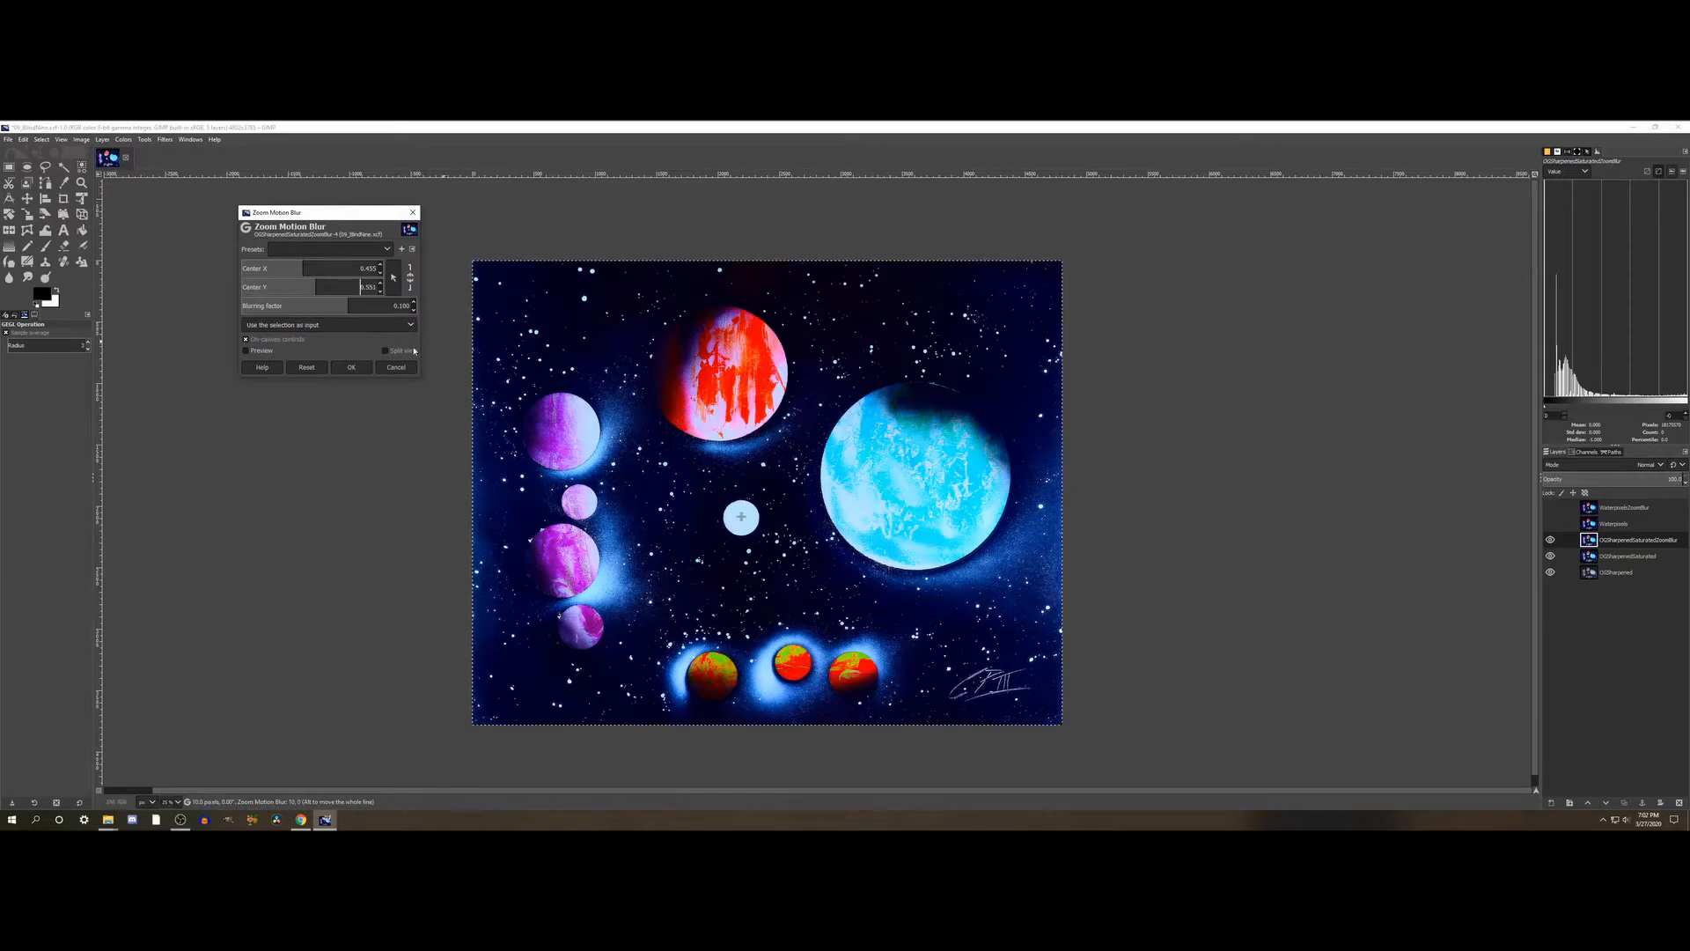
- Turn the blur preview back on, set the blurring factor to 0.112 and apply the Zoom Motion Blur
{"action": "left_click", "coordinate": [246, 350]}
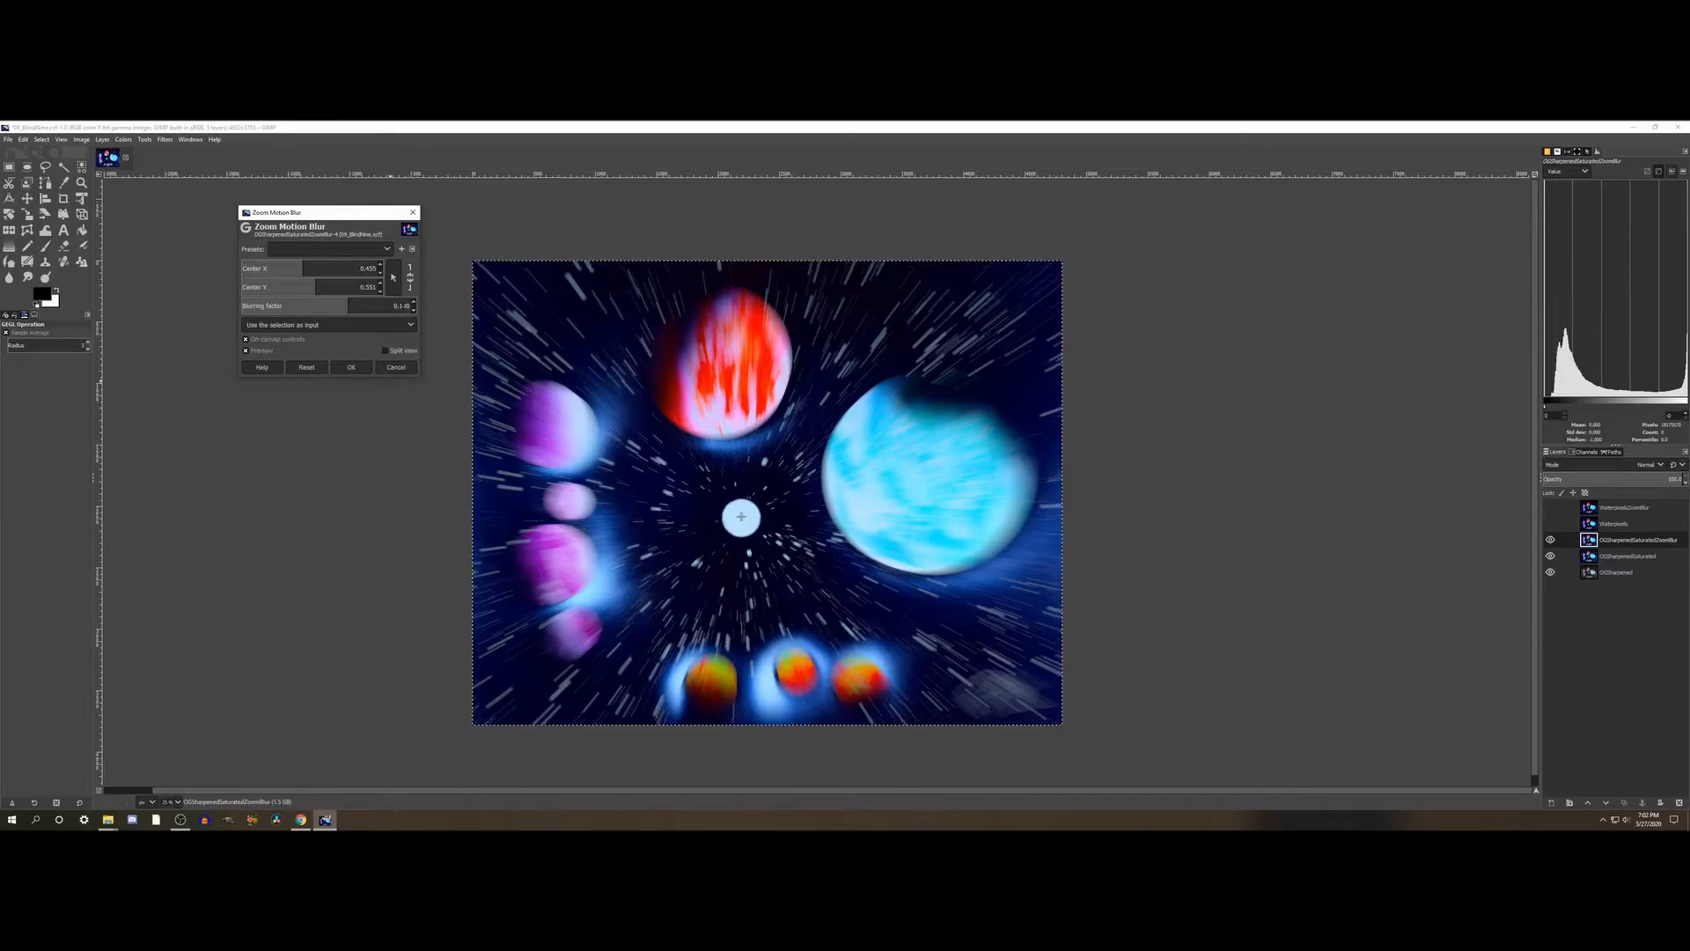
{"action": "double_click", "coordinate": [407, 305]}
{"action": "key", "text": "BackSpace"}
{"action": "key", "text": "Return"}
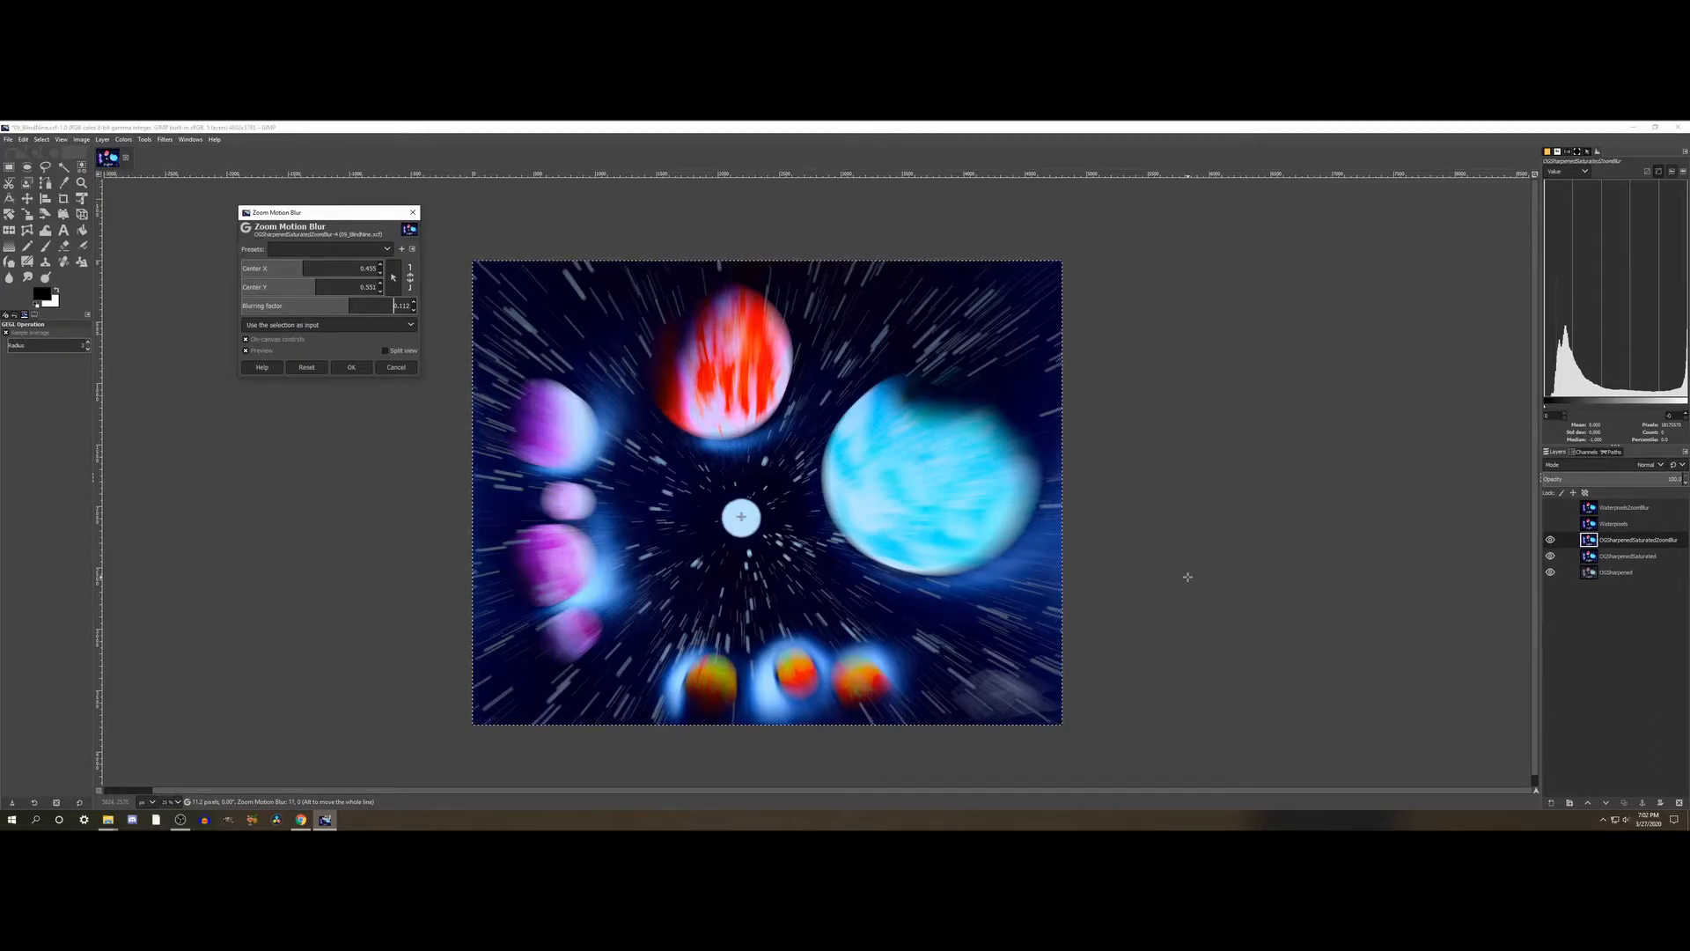
{"action": "left_click", "coordinate": [352, 367]}
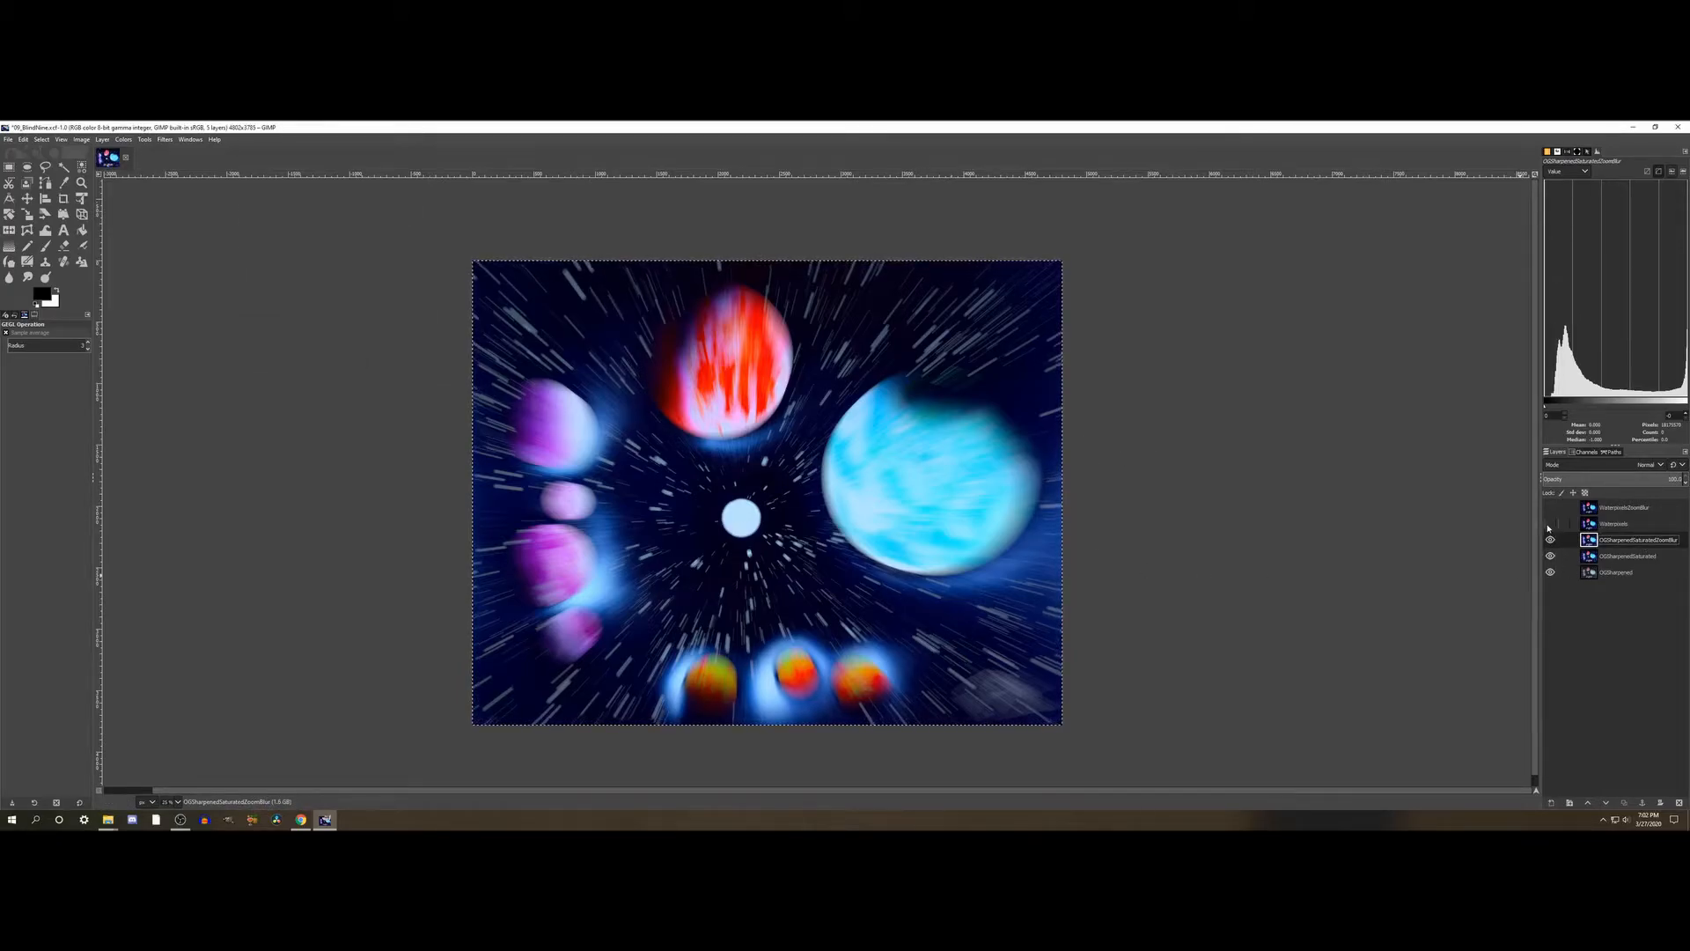
- Show both Waterpixels layers and start a Zoom Motion Blur on WaterpixelsZoomBlur, with preview off and its center on the small pale planet
{"action": "left_click", "coordinate": [1550, 524]}
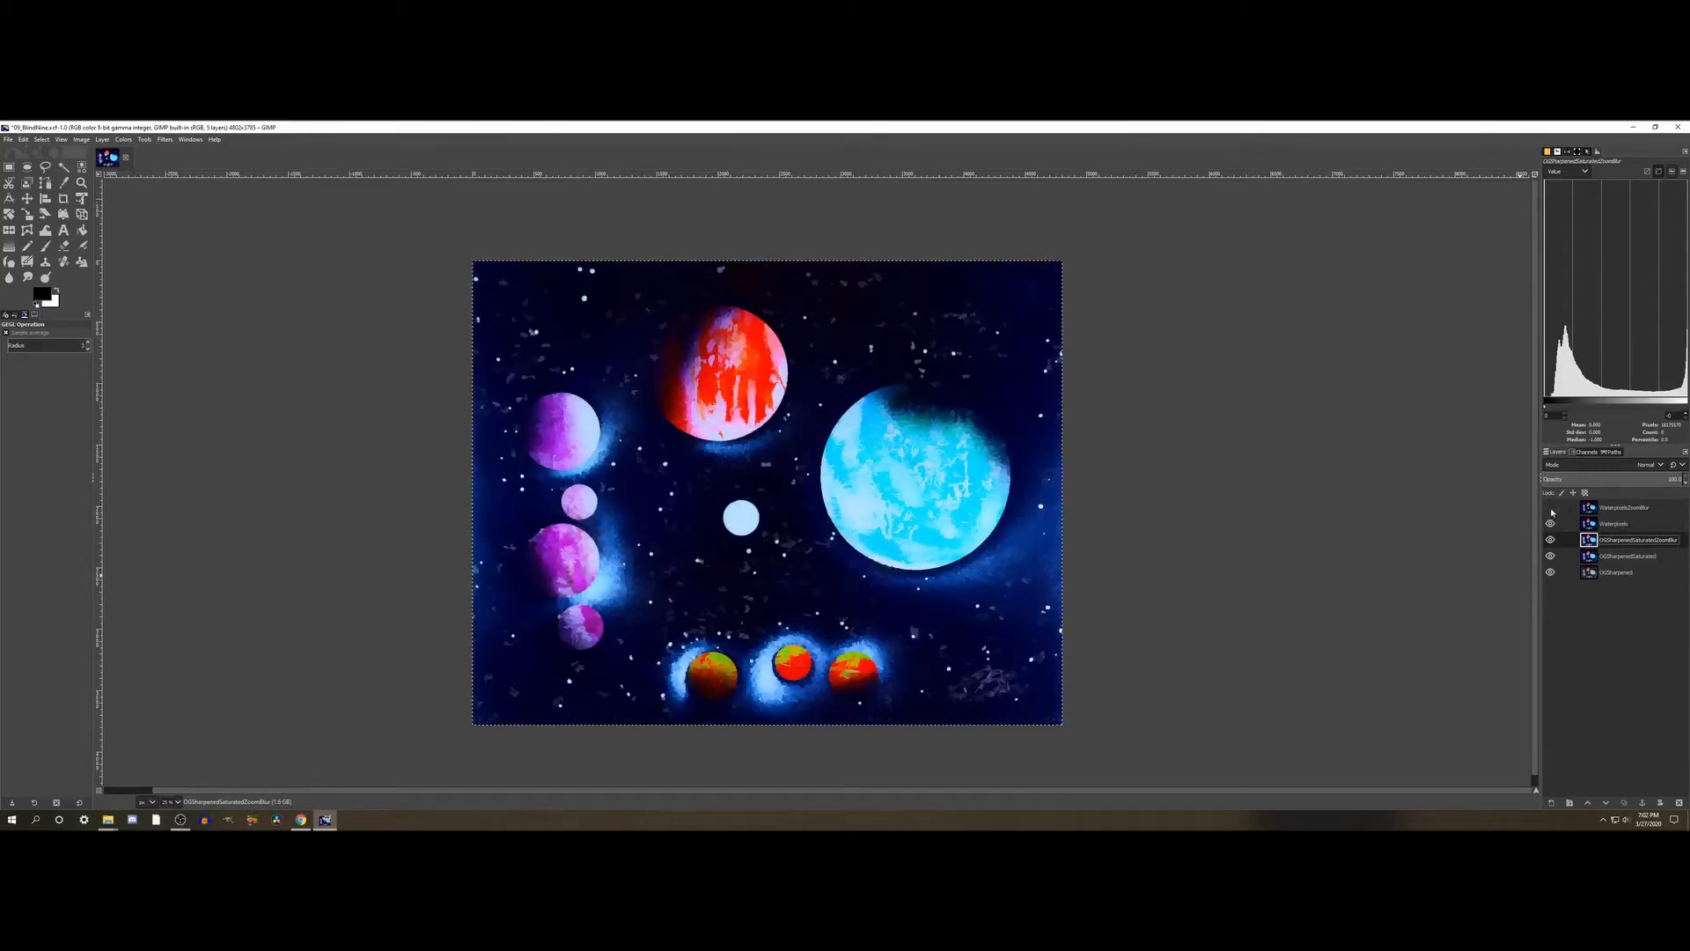
{"action": "left_click", "coordinate": [1635, 509]}
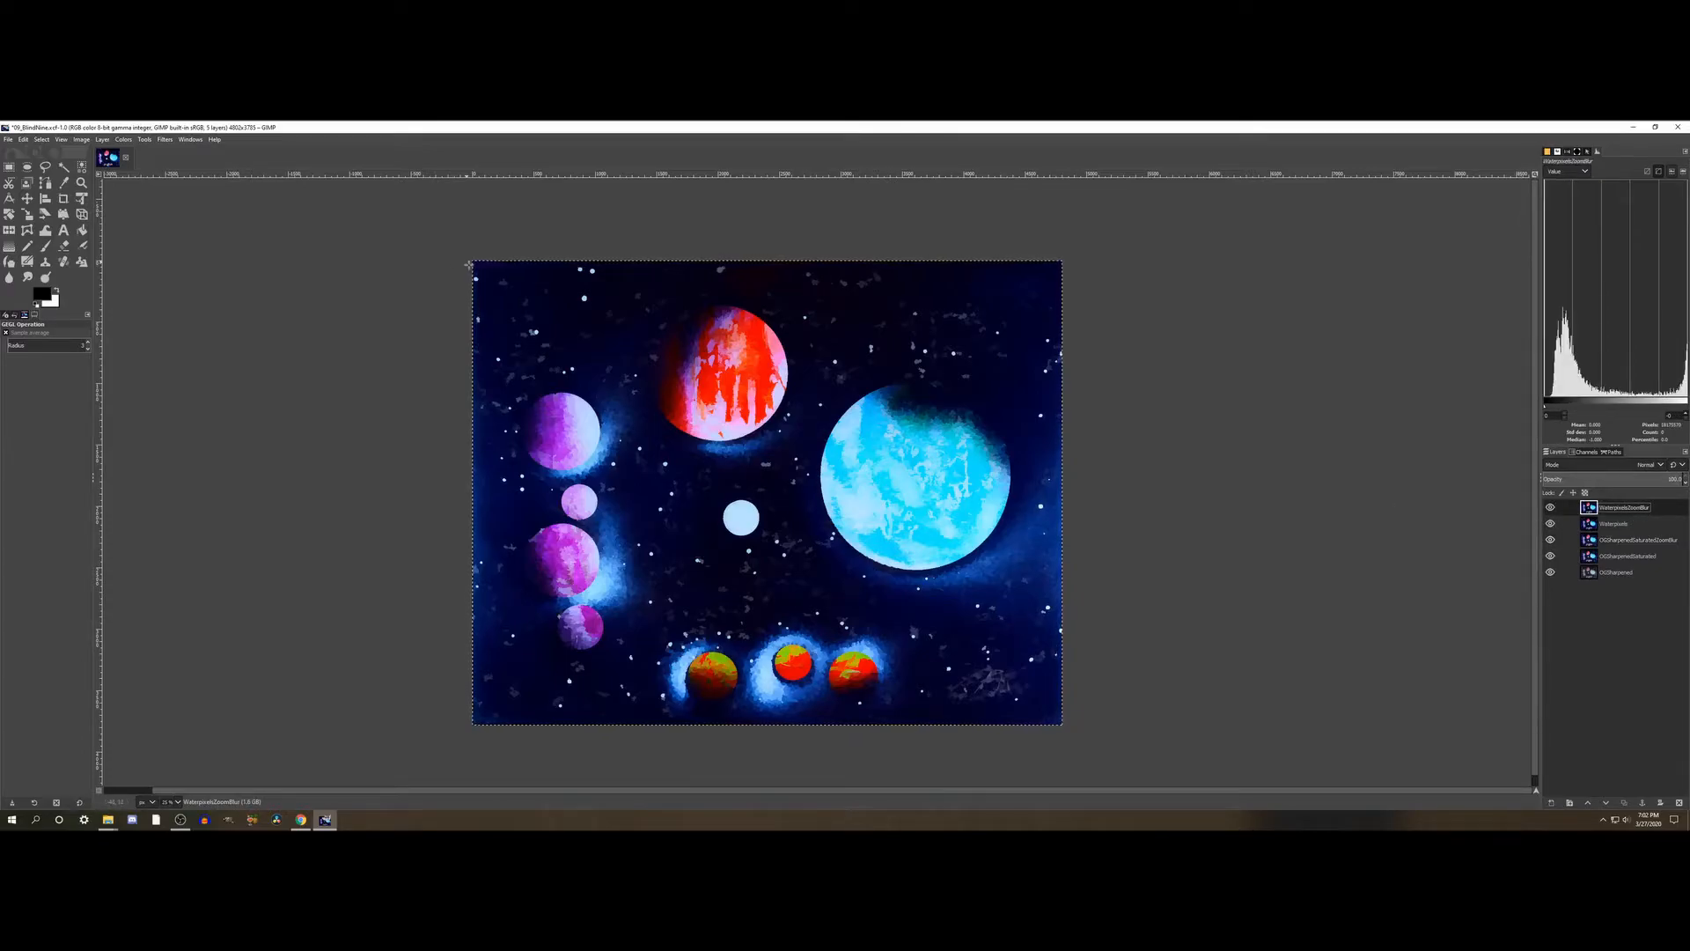
{"action": "left_click", "coordinate": [164, 139]}
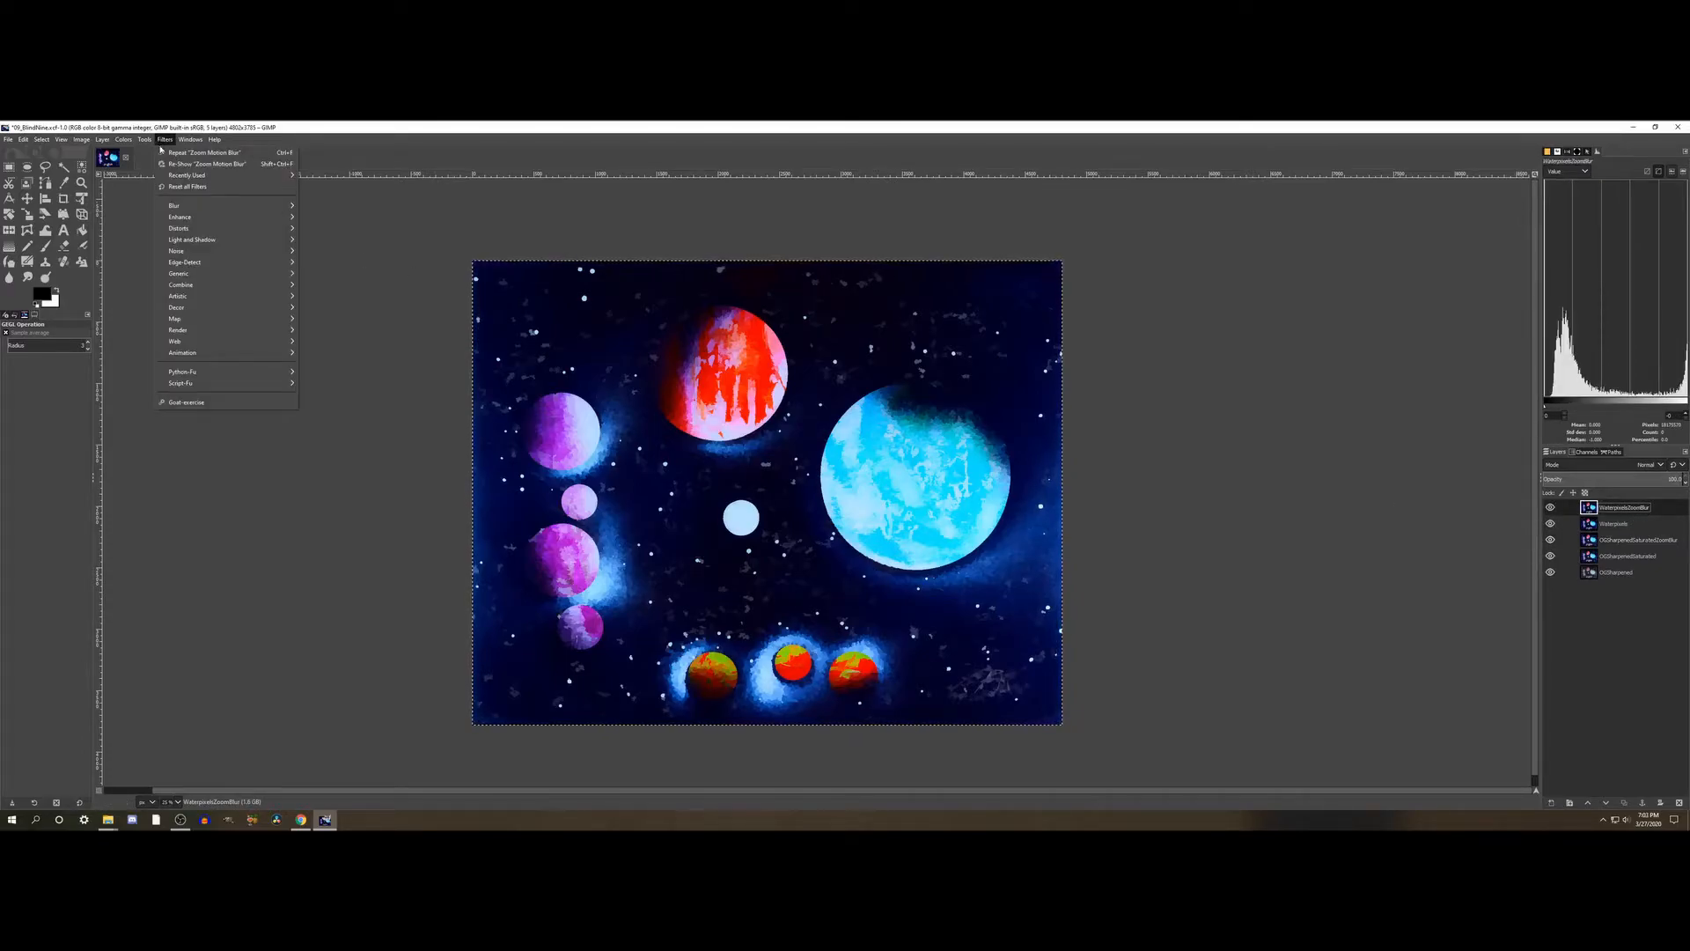
{"action": "mouse_move", "coordinate": [176, 206]}
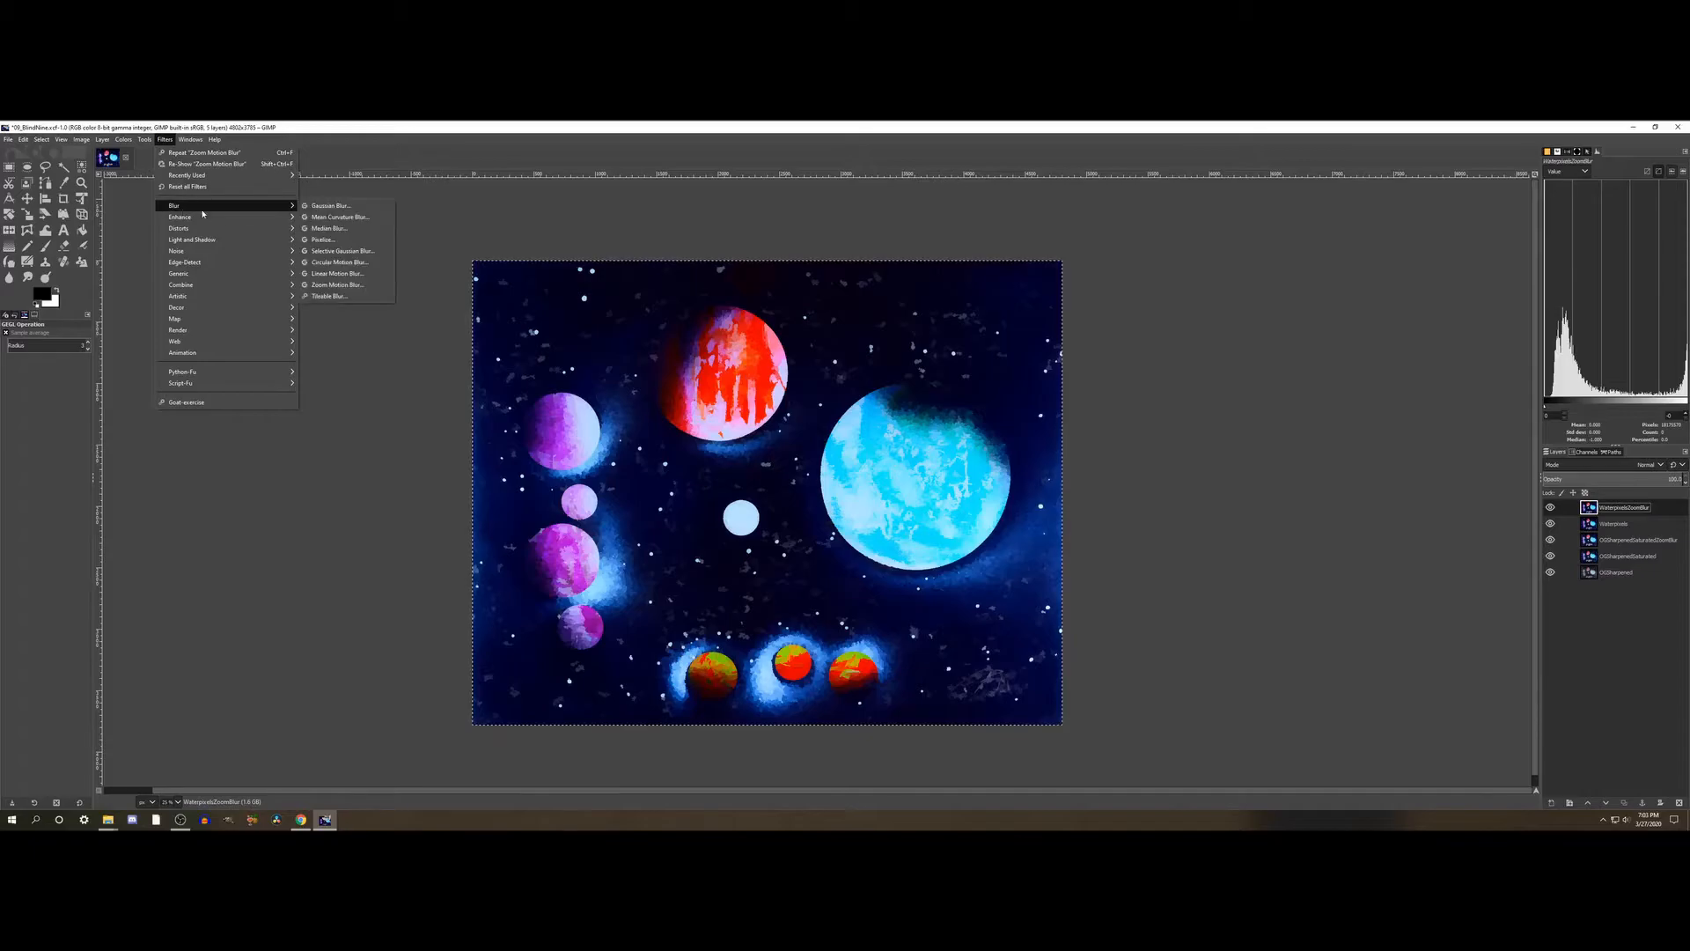
{"action": "left_click", "coordinate": [338, 285]}
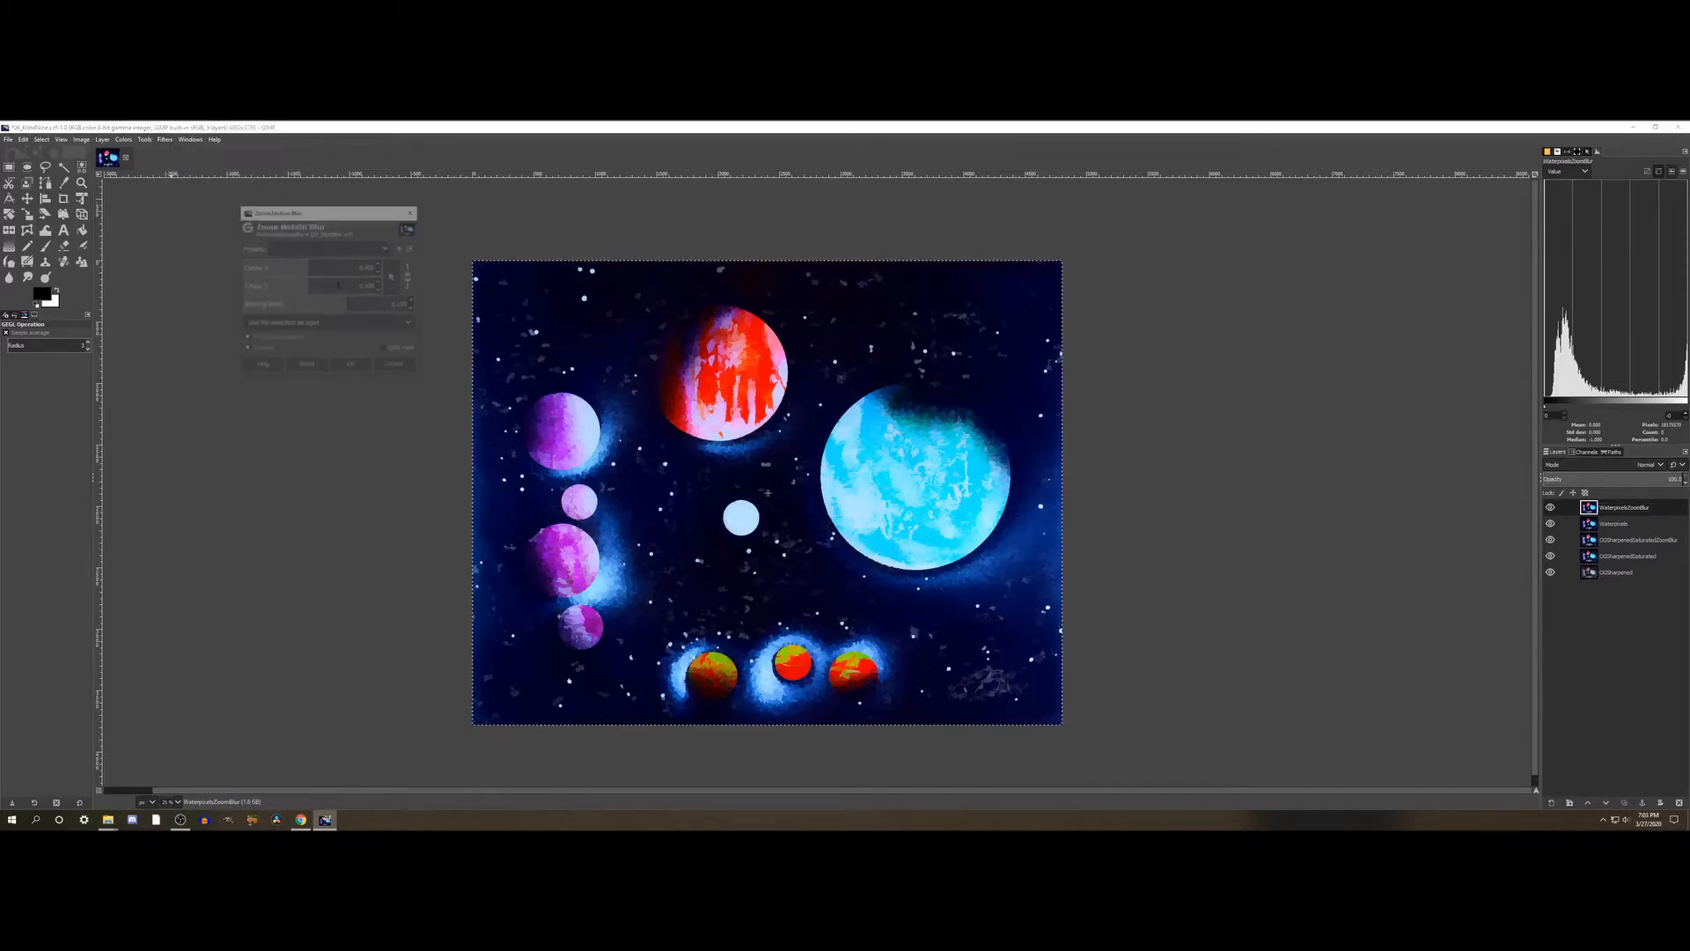
{"action": "left_click", "coordinate": [266, 352]}
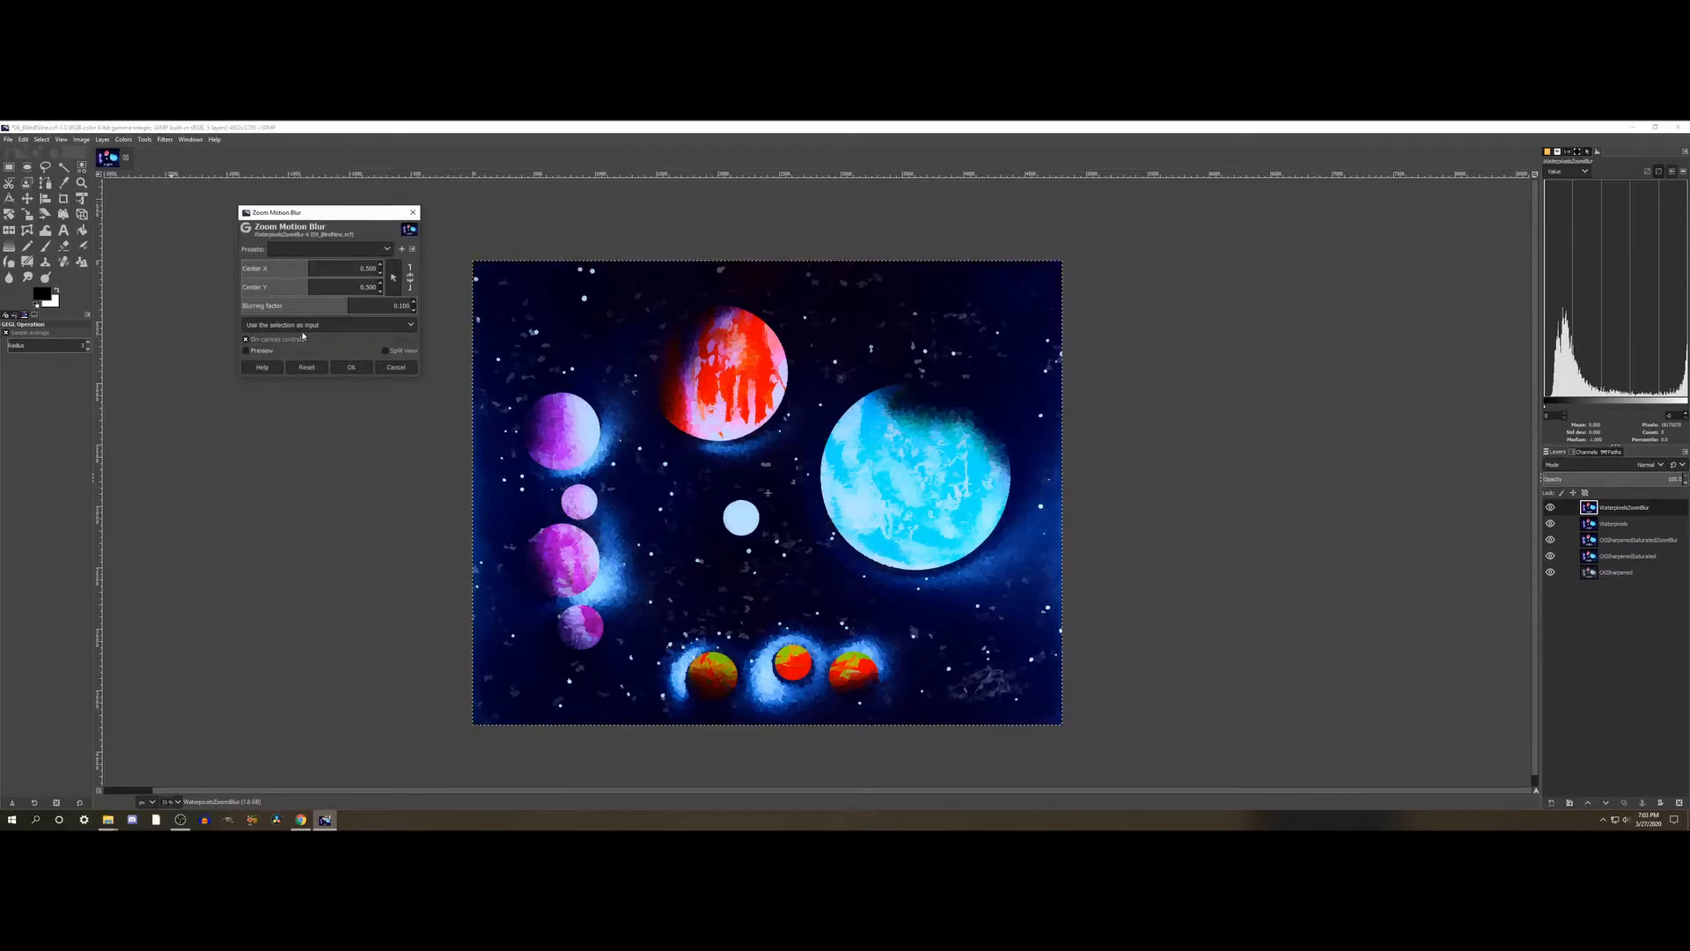
{"action": "left_click_drag", "start_coordinate": [309, 274], "coordinate": [244, 269]}
{"action": "left_click", "coordinate": [314, 284]}
{"action": "left_click", "coordinate": [309, 294]}
{"action": "left_click", "coordinate": [303, 273]}
{"action": "left_click_drag", "start_coordinate": [304, 273], "coordinate": [303, 273]}
- Set the blurring factor of the WaterpixelsZoomBlur layer's Zoom Motion Blur to 0.112
{"action": "double_click", "coordinate": [404, 306]}
{"action": "key", "text": "BackSpace"}
{"action": "type", "text": ".112"}
{"action": "key", "text": "Return"}
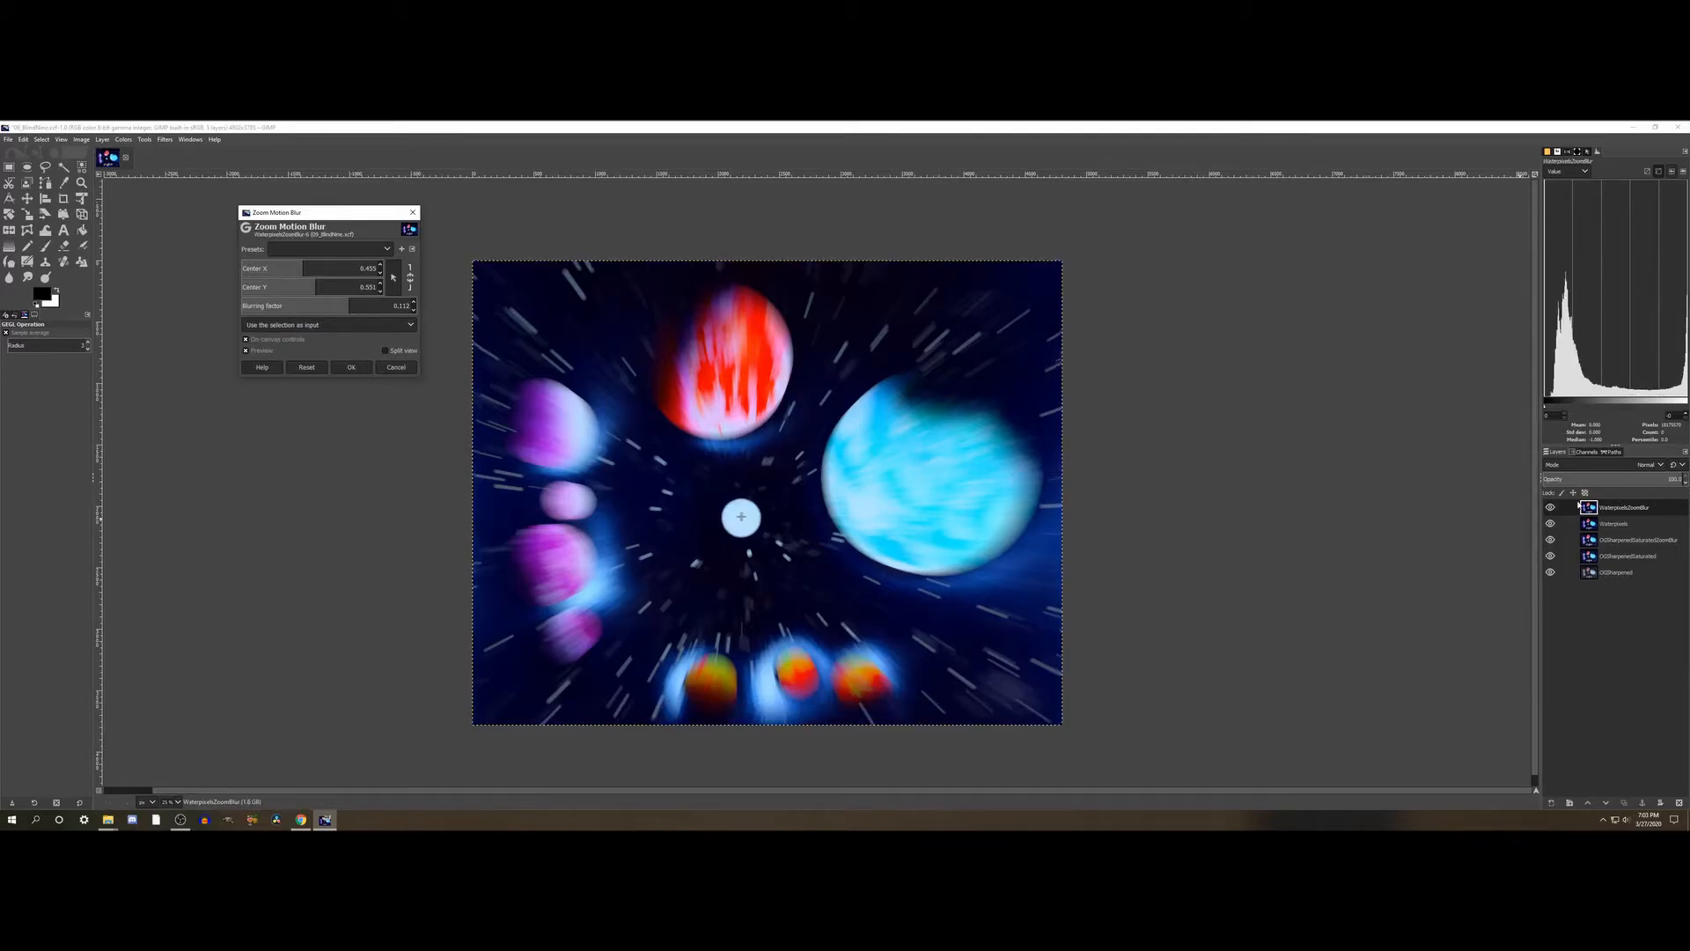
- Hide the Waterpixels layer, compare WaterpixelsZoomBlur with the layer beneath it and apply its Zoom Motion Blur
{"action": "left_click_drag", "start_coordinate": [1550, 523], "coordinate": [1551, 508]}
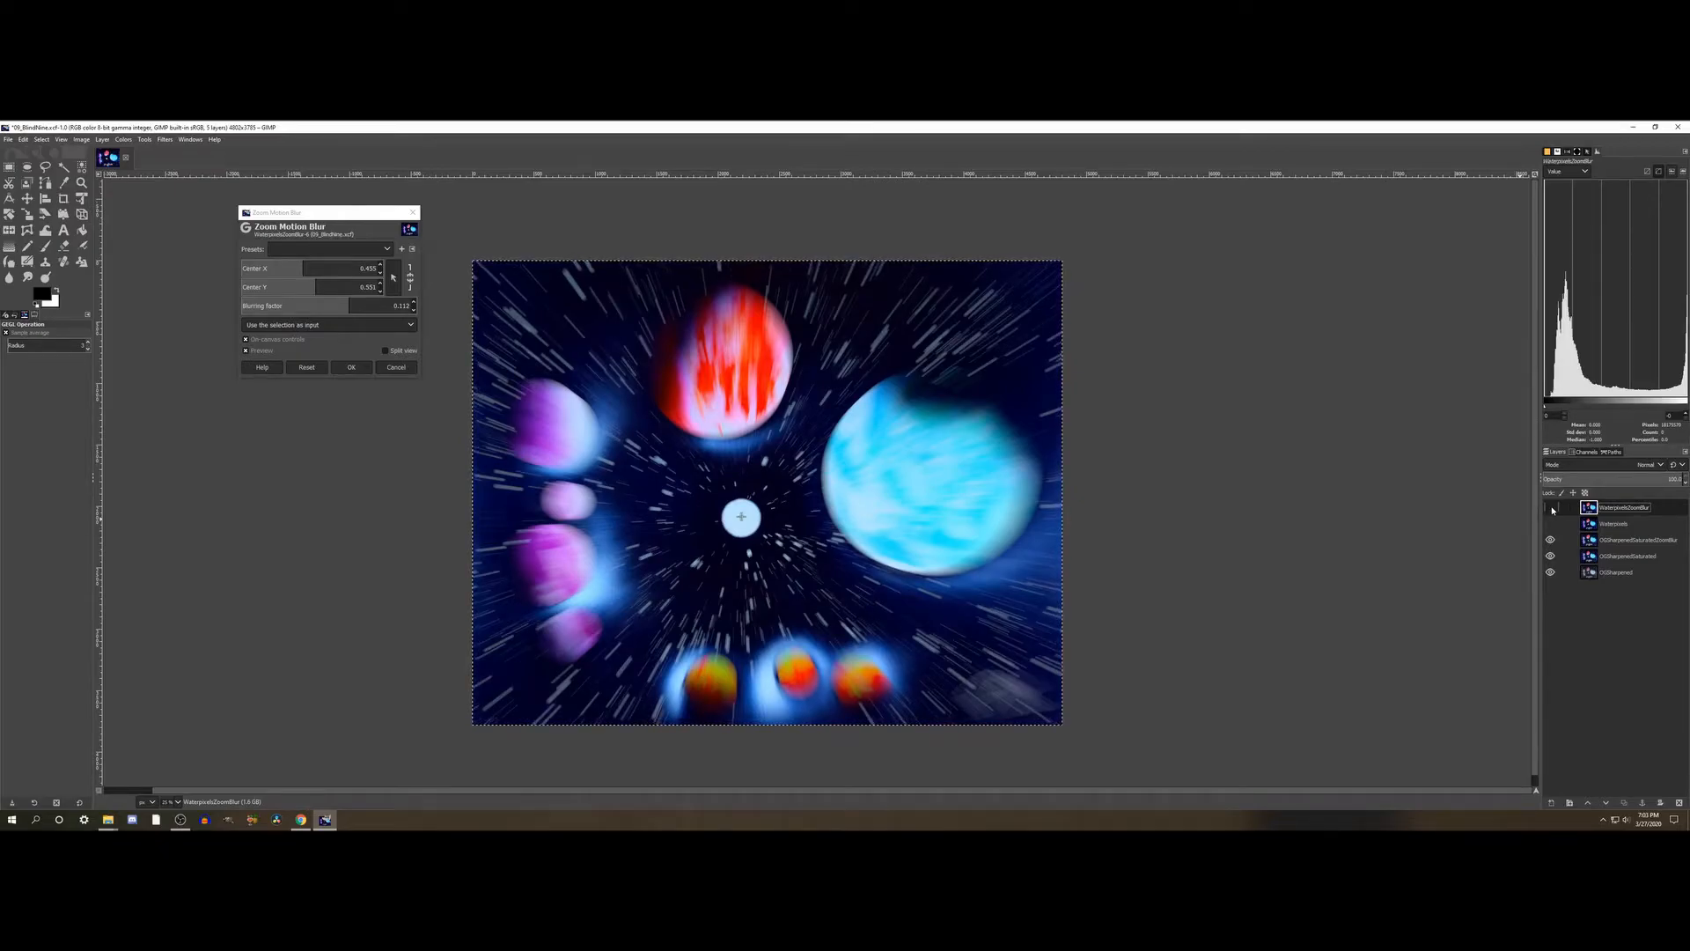
{"action": "left_click", "coordinate": [1551, 508]}
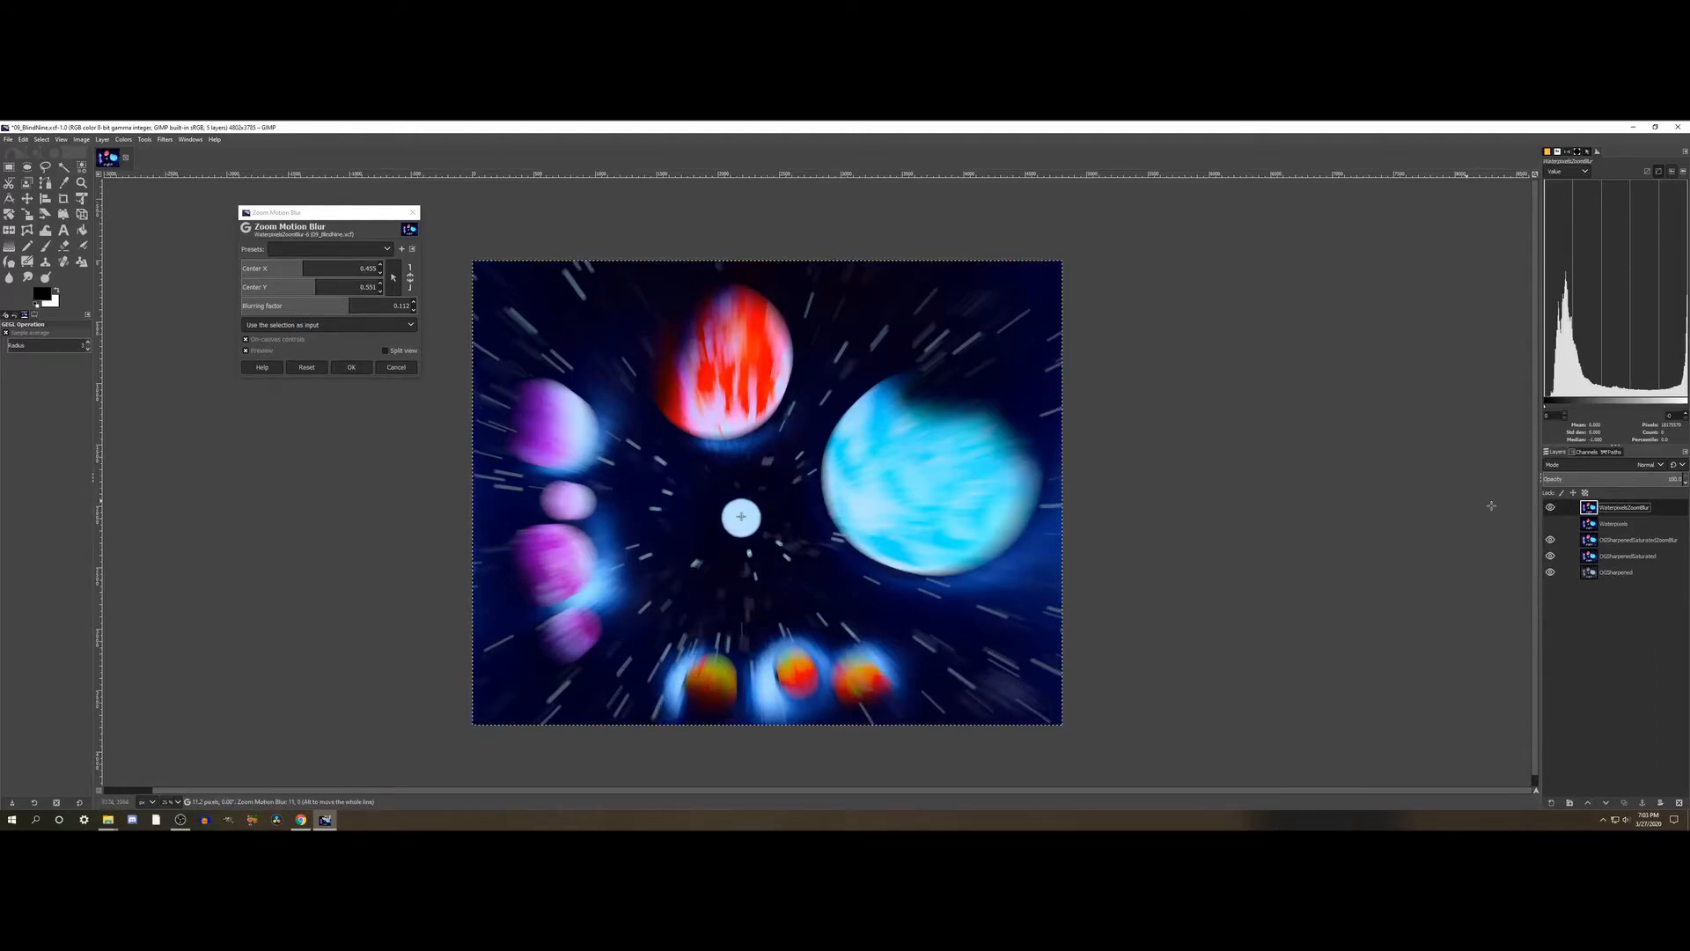
{"action": "left_click", "coordinate": [1551, 507]}
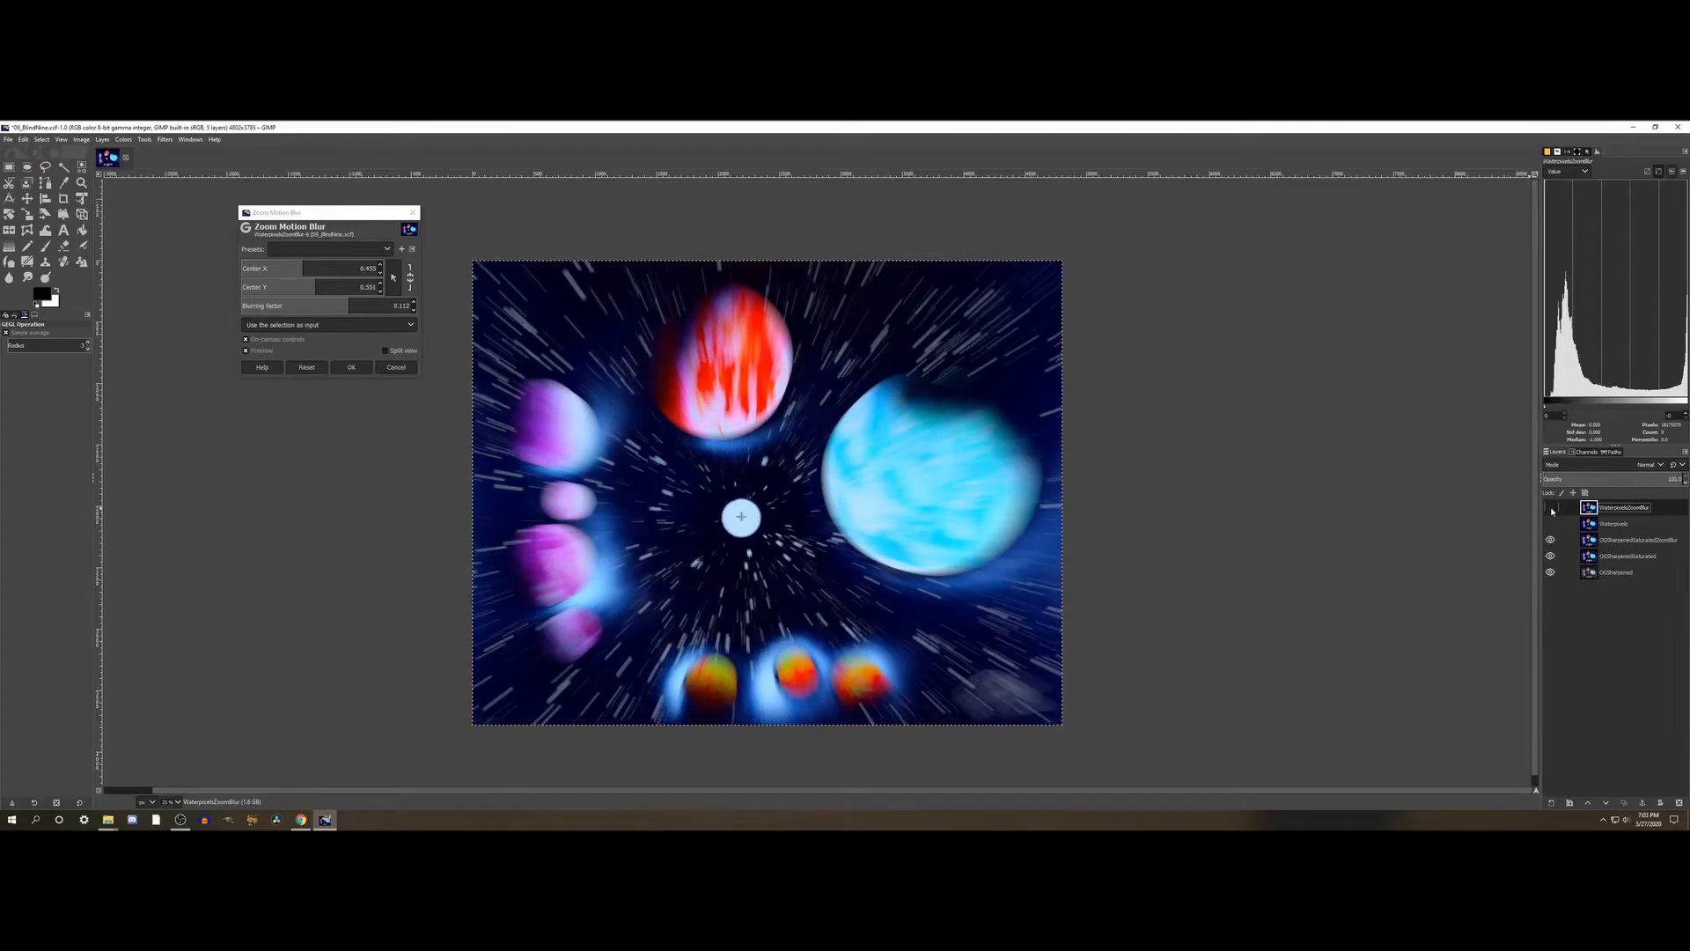
{"action": "left_click", "coordinate": [1551, 508]}
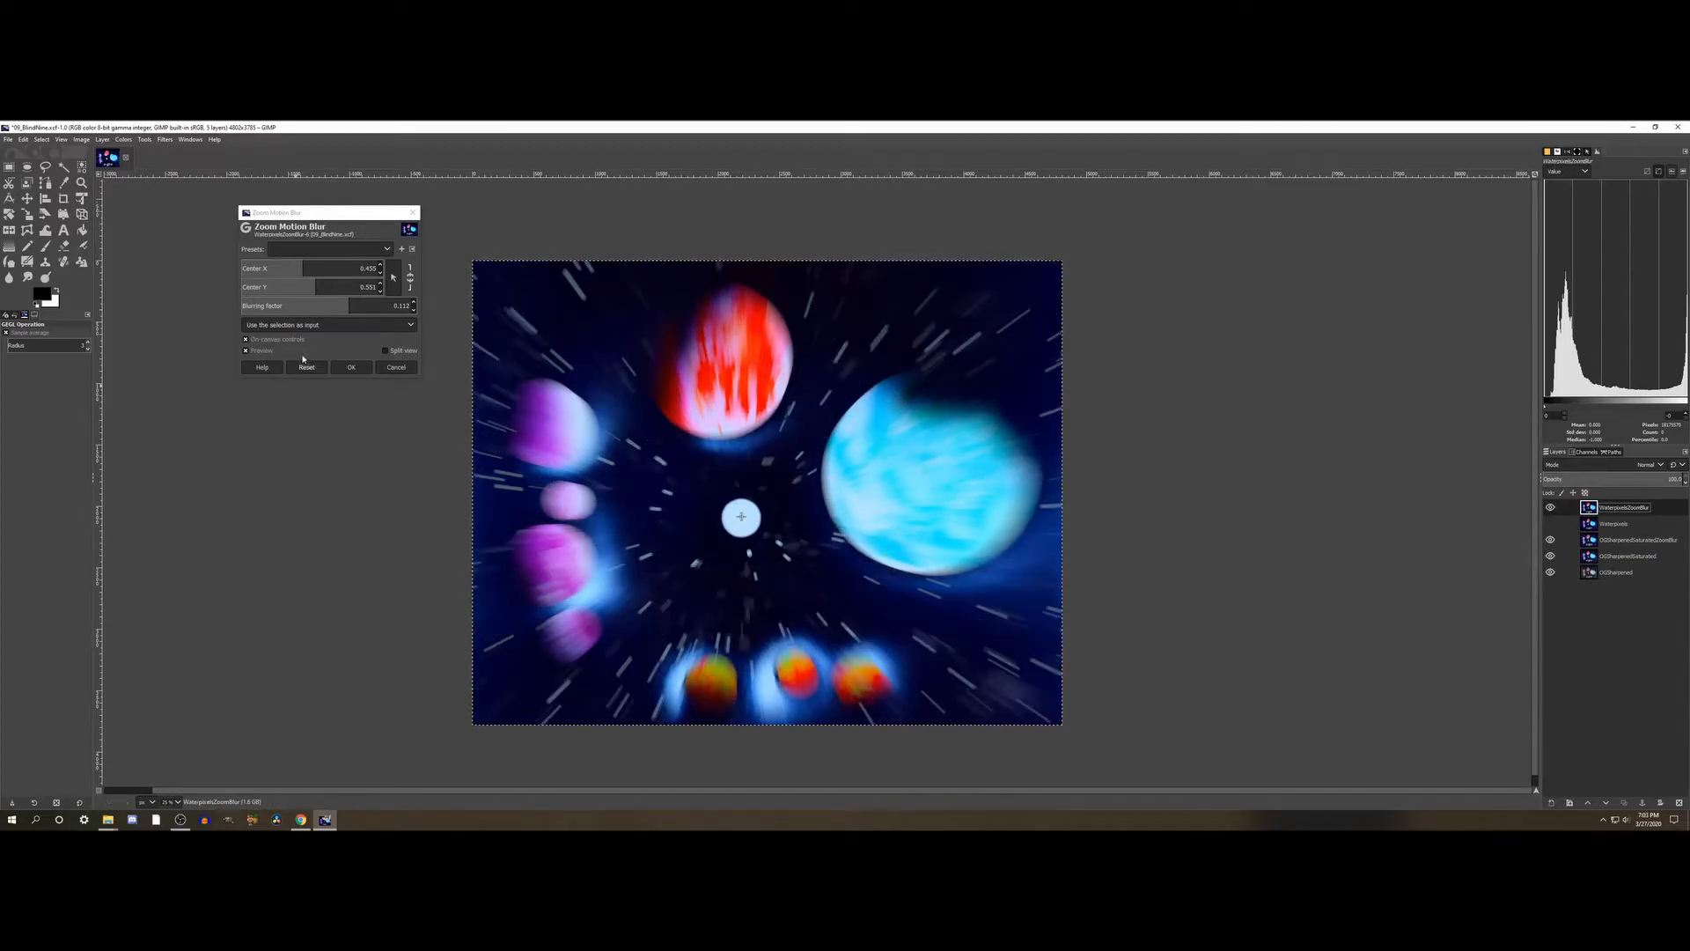
{"action": "left_click", "coordinate": [352, 367]}
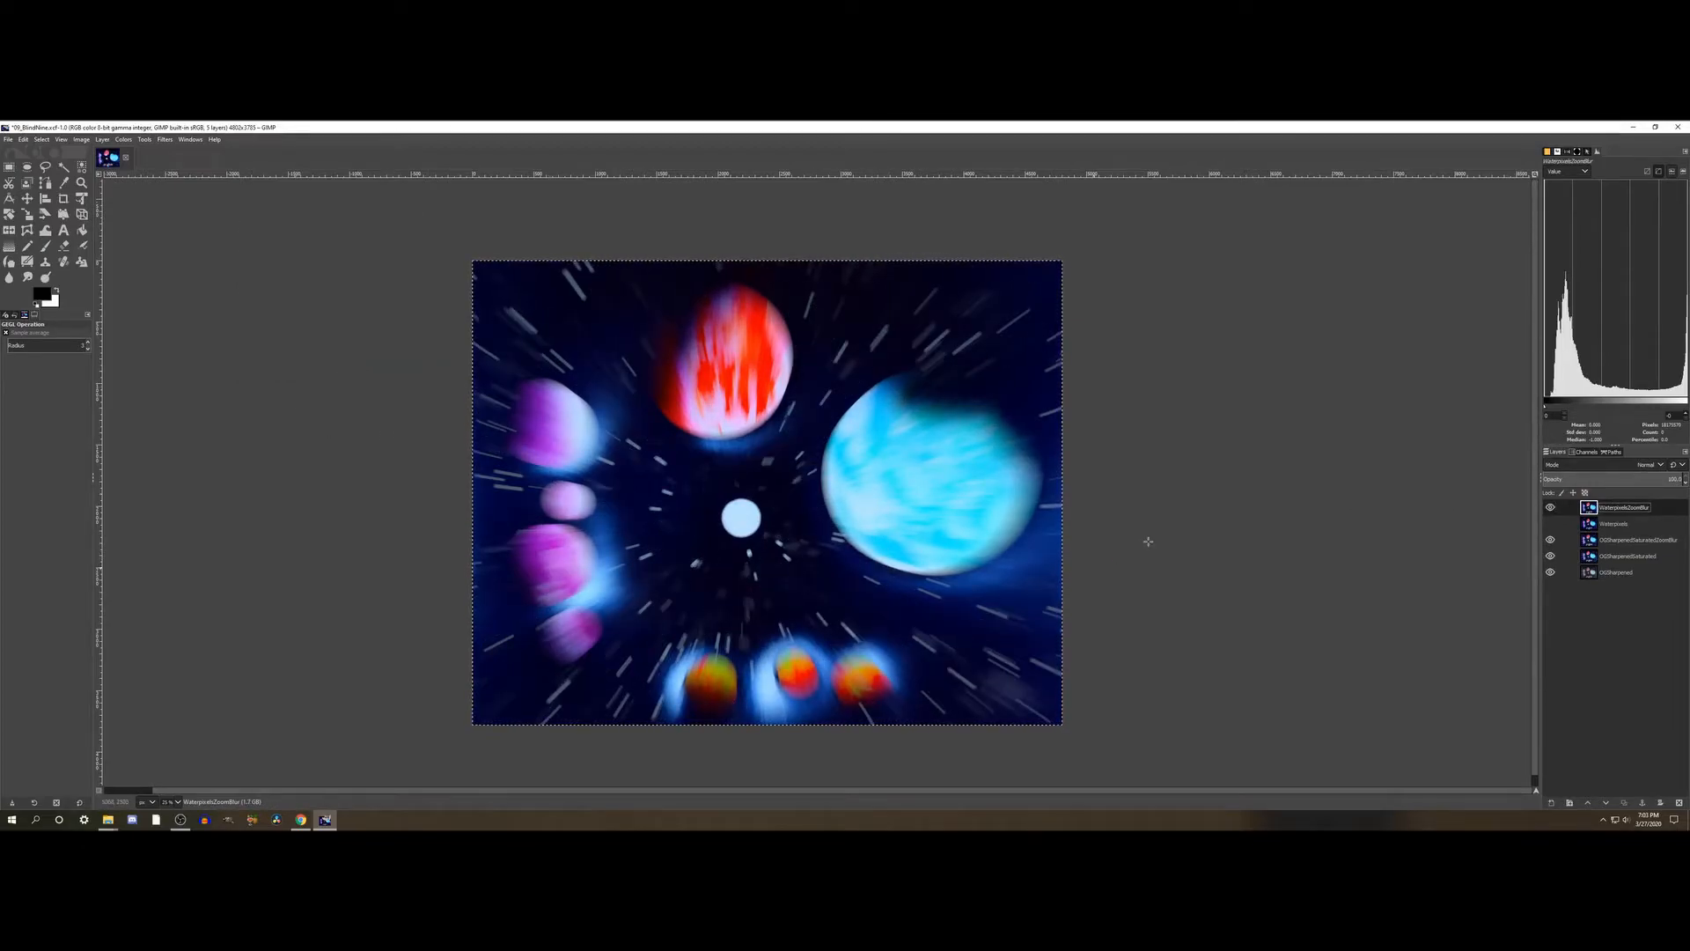
- Compare the five layer versions, hiding all down to OGSharpened and showing each one again from the lowest to the highest
{"action": "left_click", "coordinate": [1550, 507]}
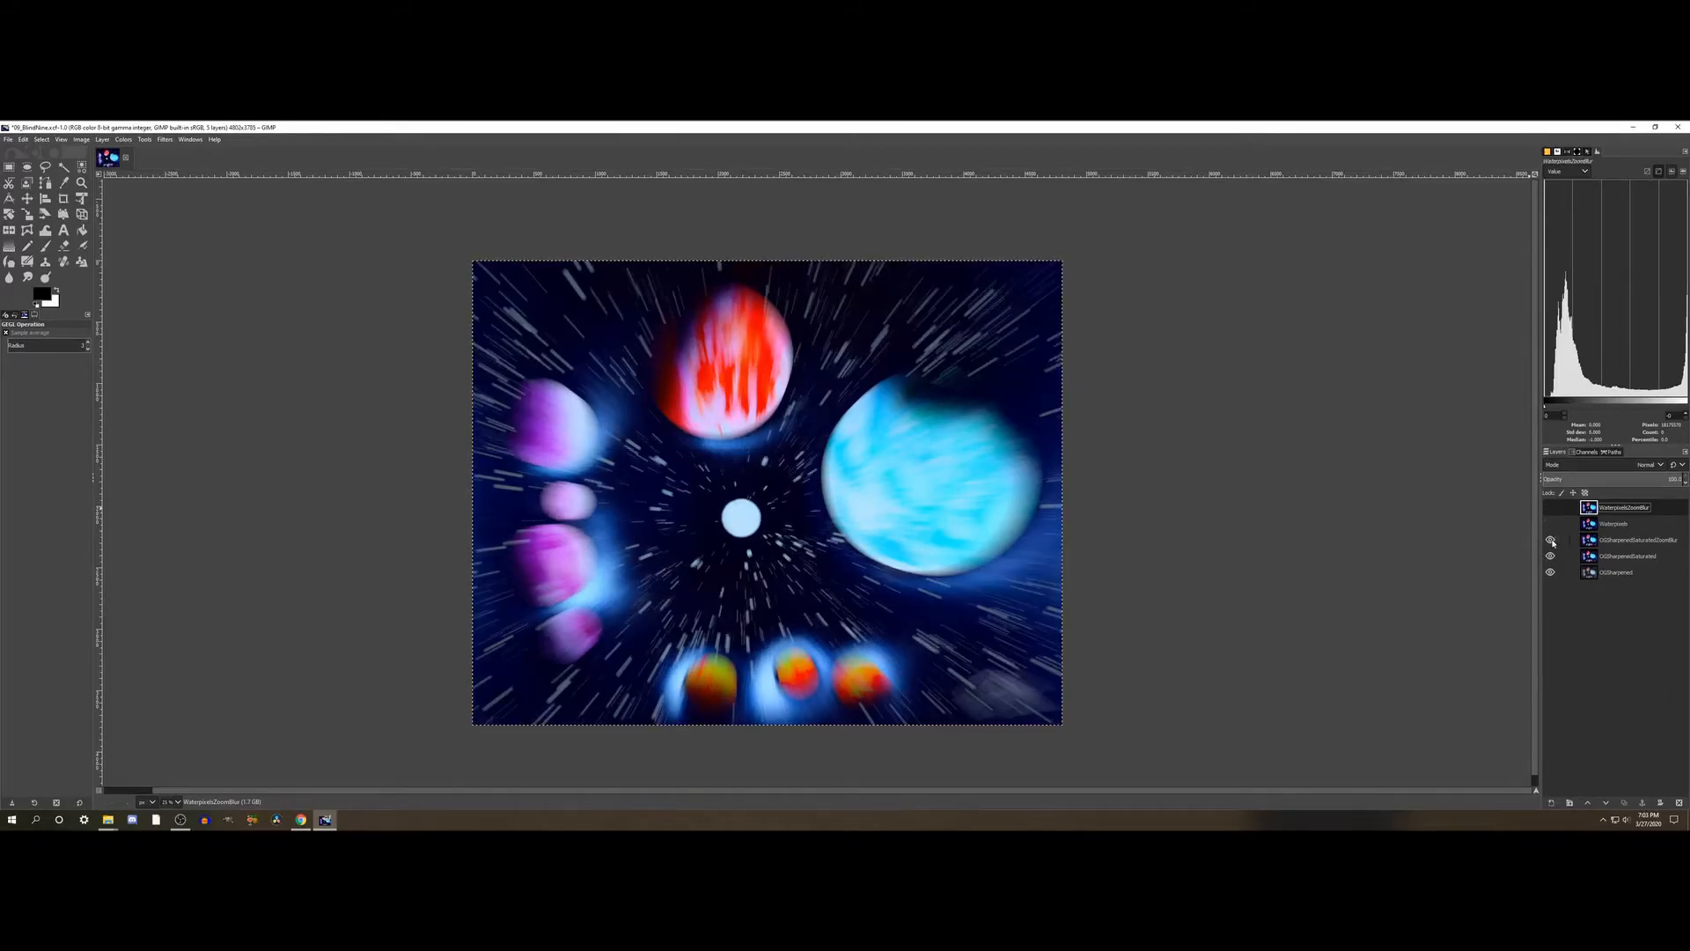
{"action": "left_click", "coordinate": [1550, 539]}
{"action": "left_click", "coordinate": [1550, 555]}
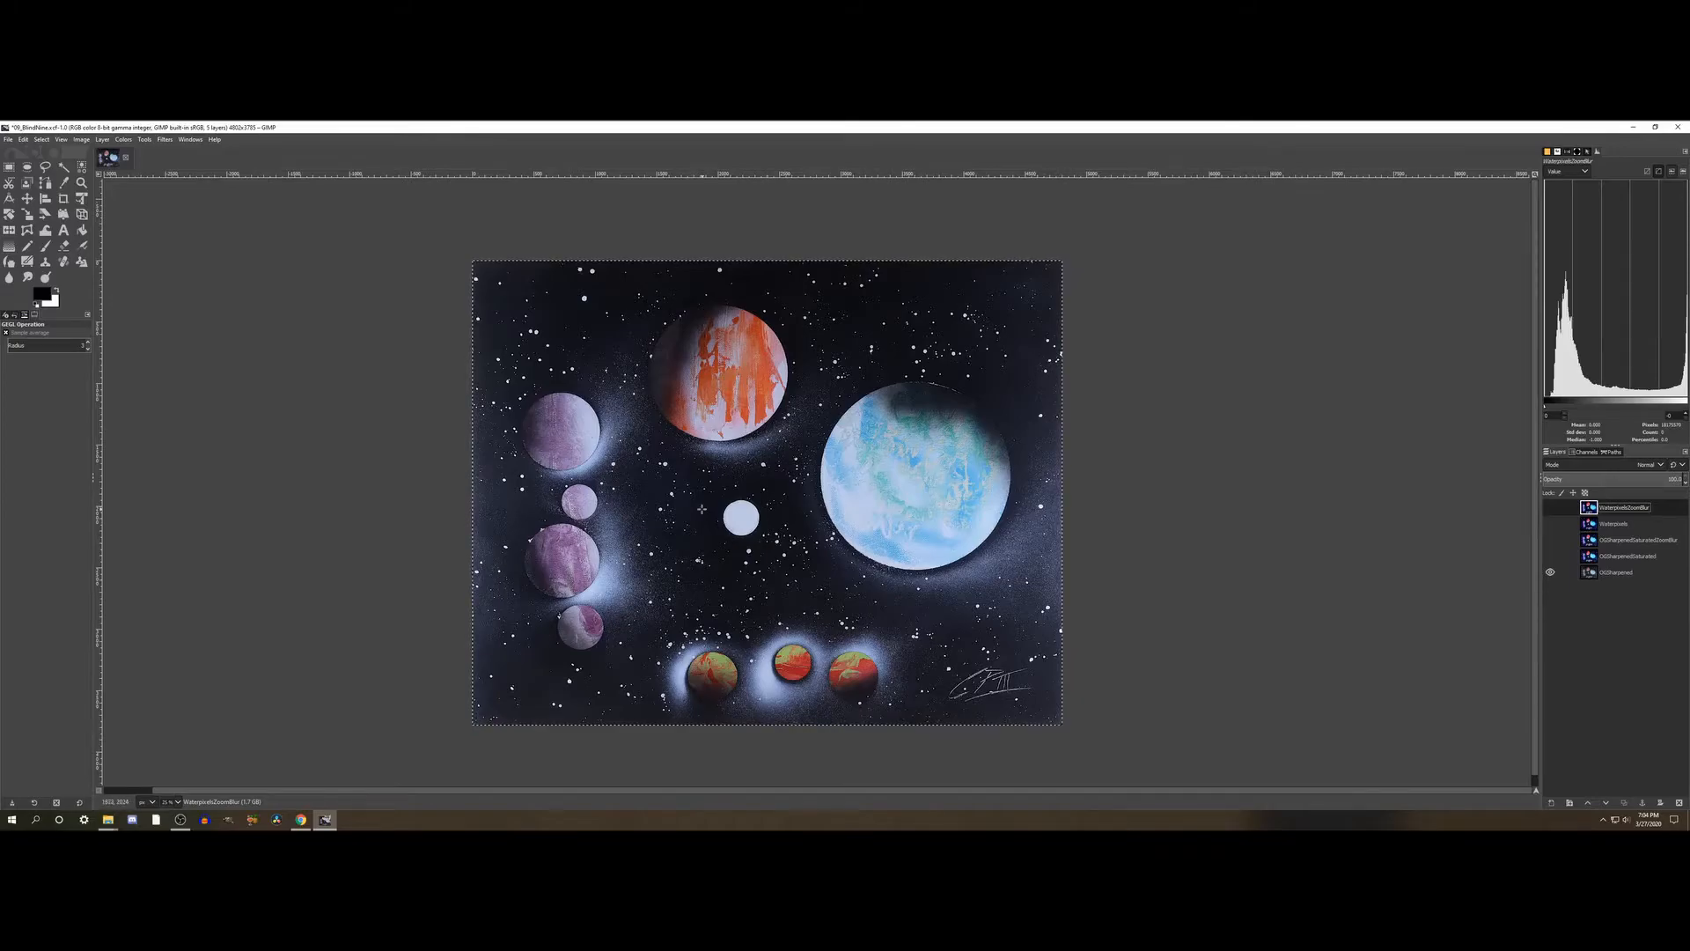
{"action": "left_click", "coordinate": [176, 802]}
{"action": "left_click", "coordinate": [173, 761]}
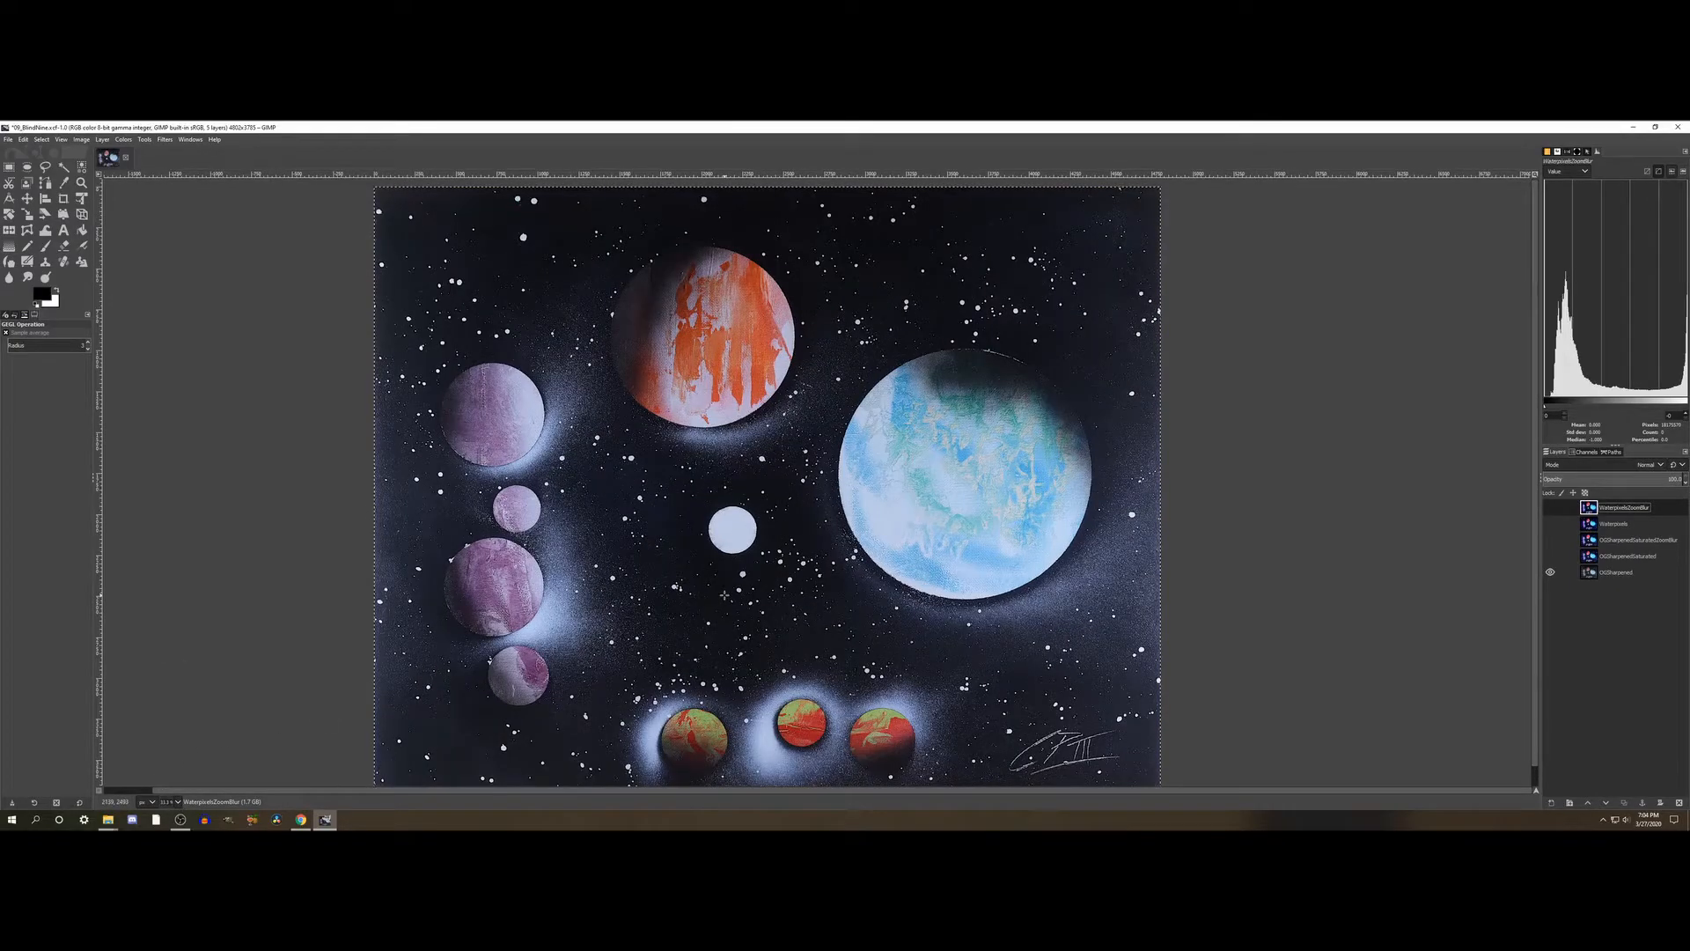
{"action": "scroll", "coordinate": [724, 595], "scroll_direction": "down", "scroll_amount": 1}
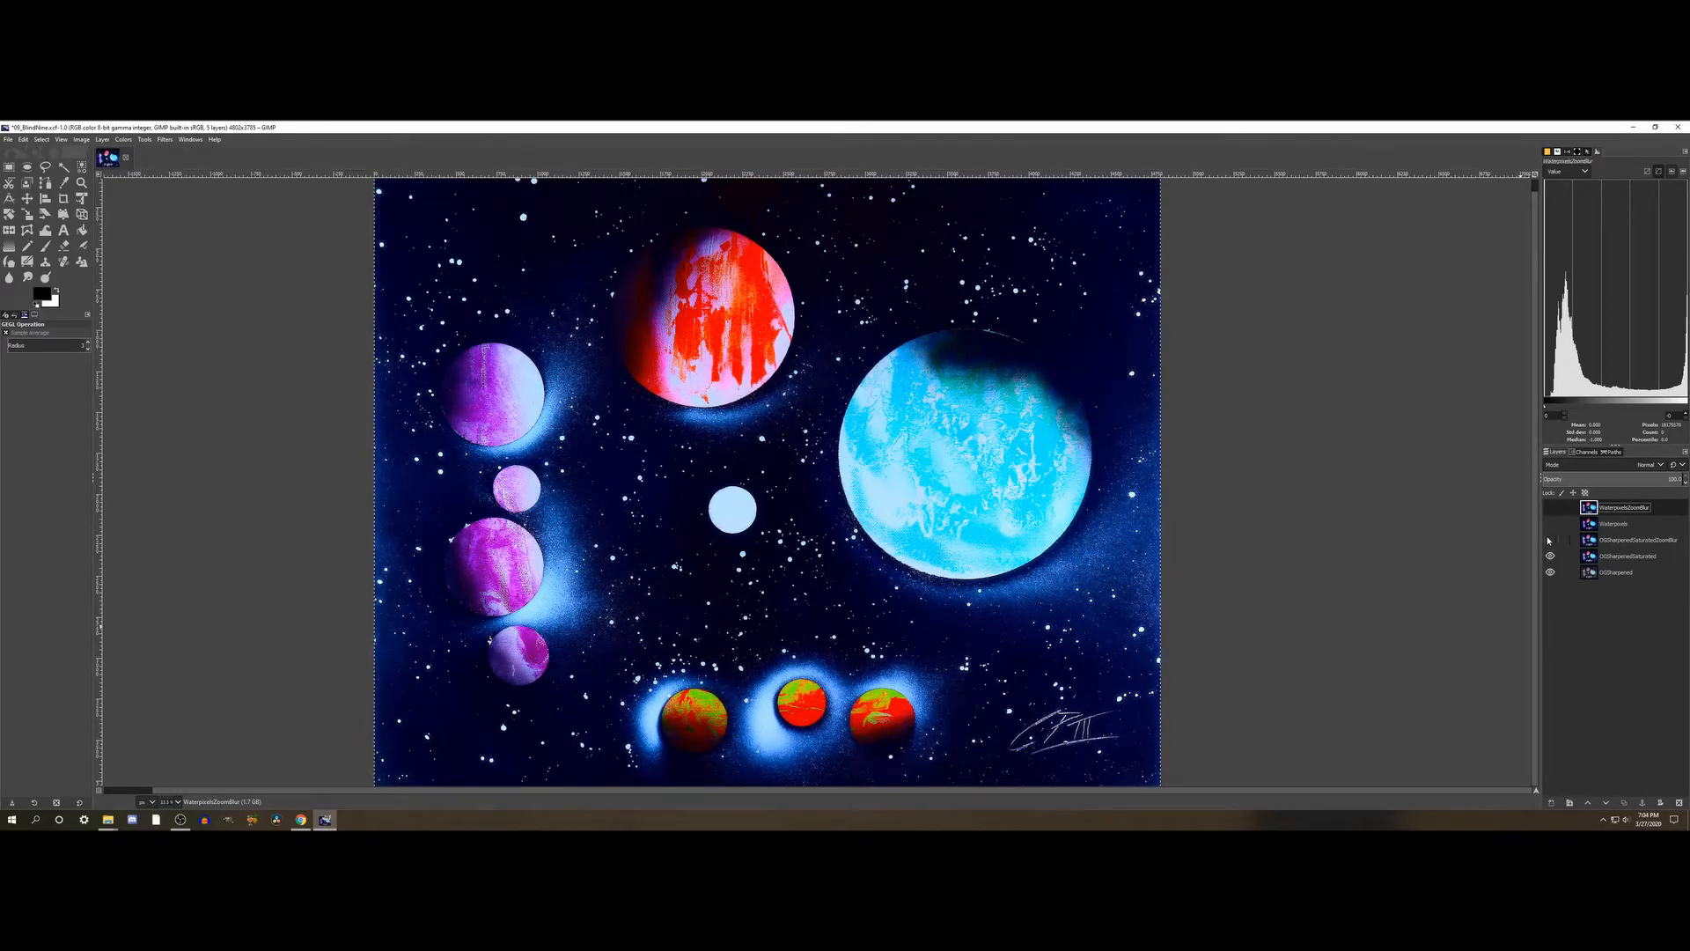
{"action": "left_click", "coordinate": [1549, 540]}
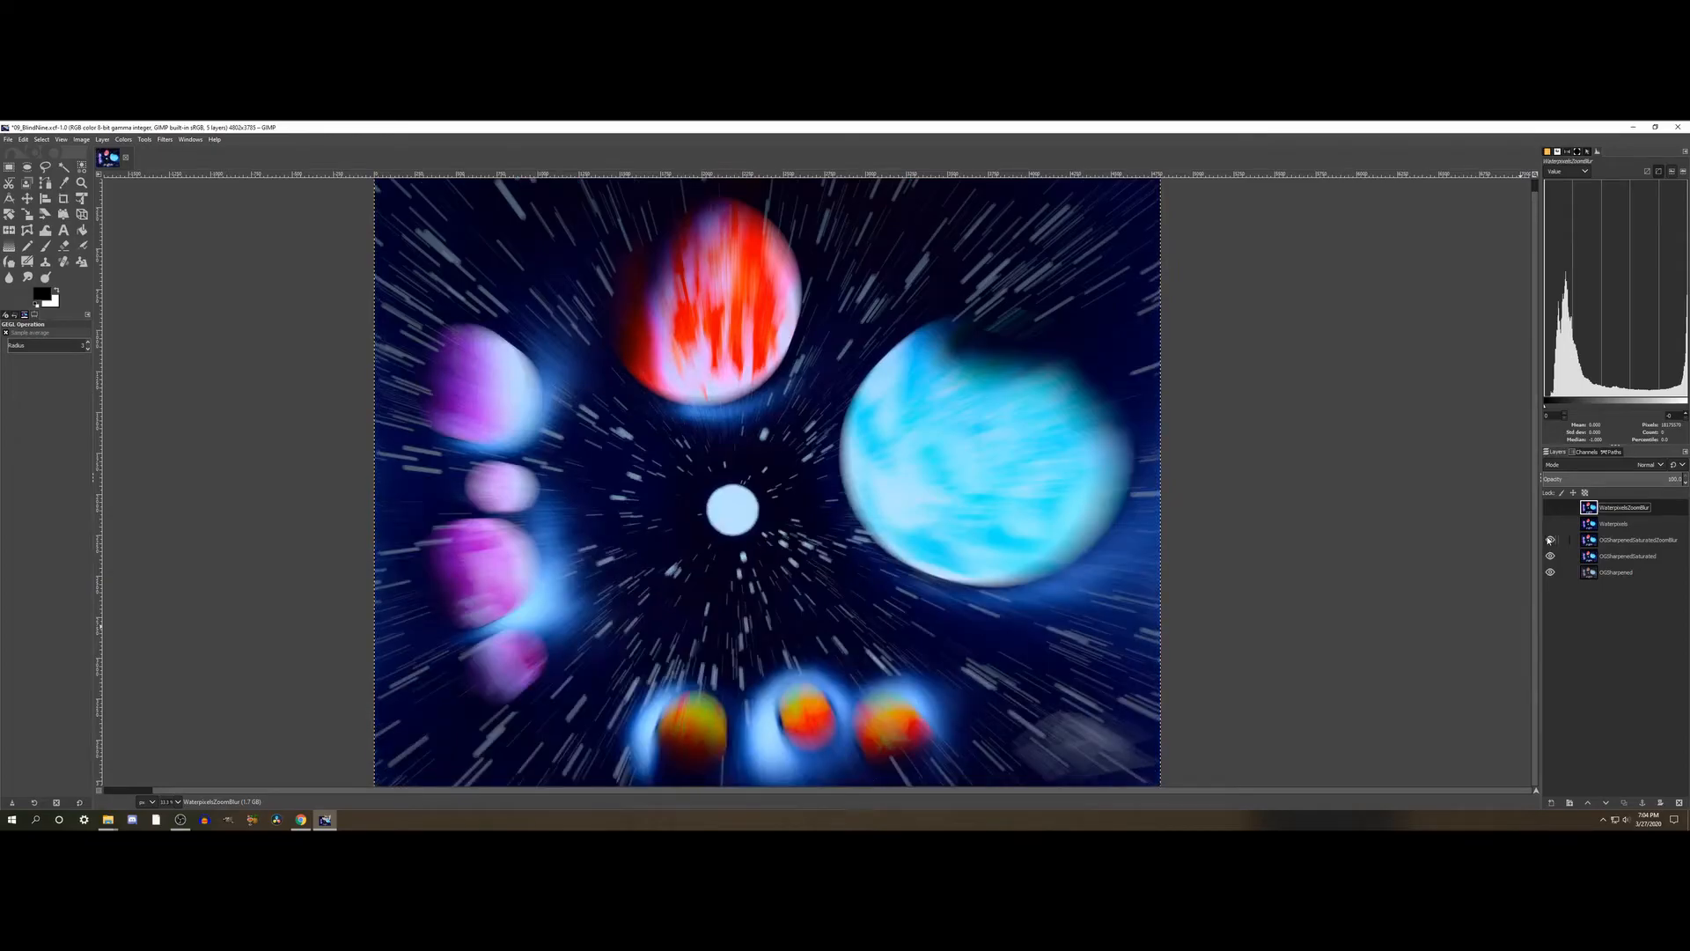
{"action": "left_click", "coordinate": [1551, 524]}
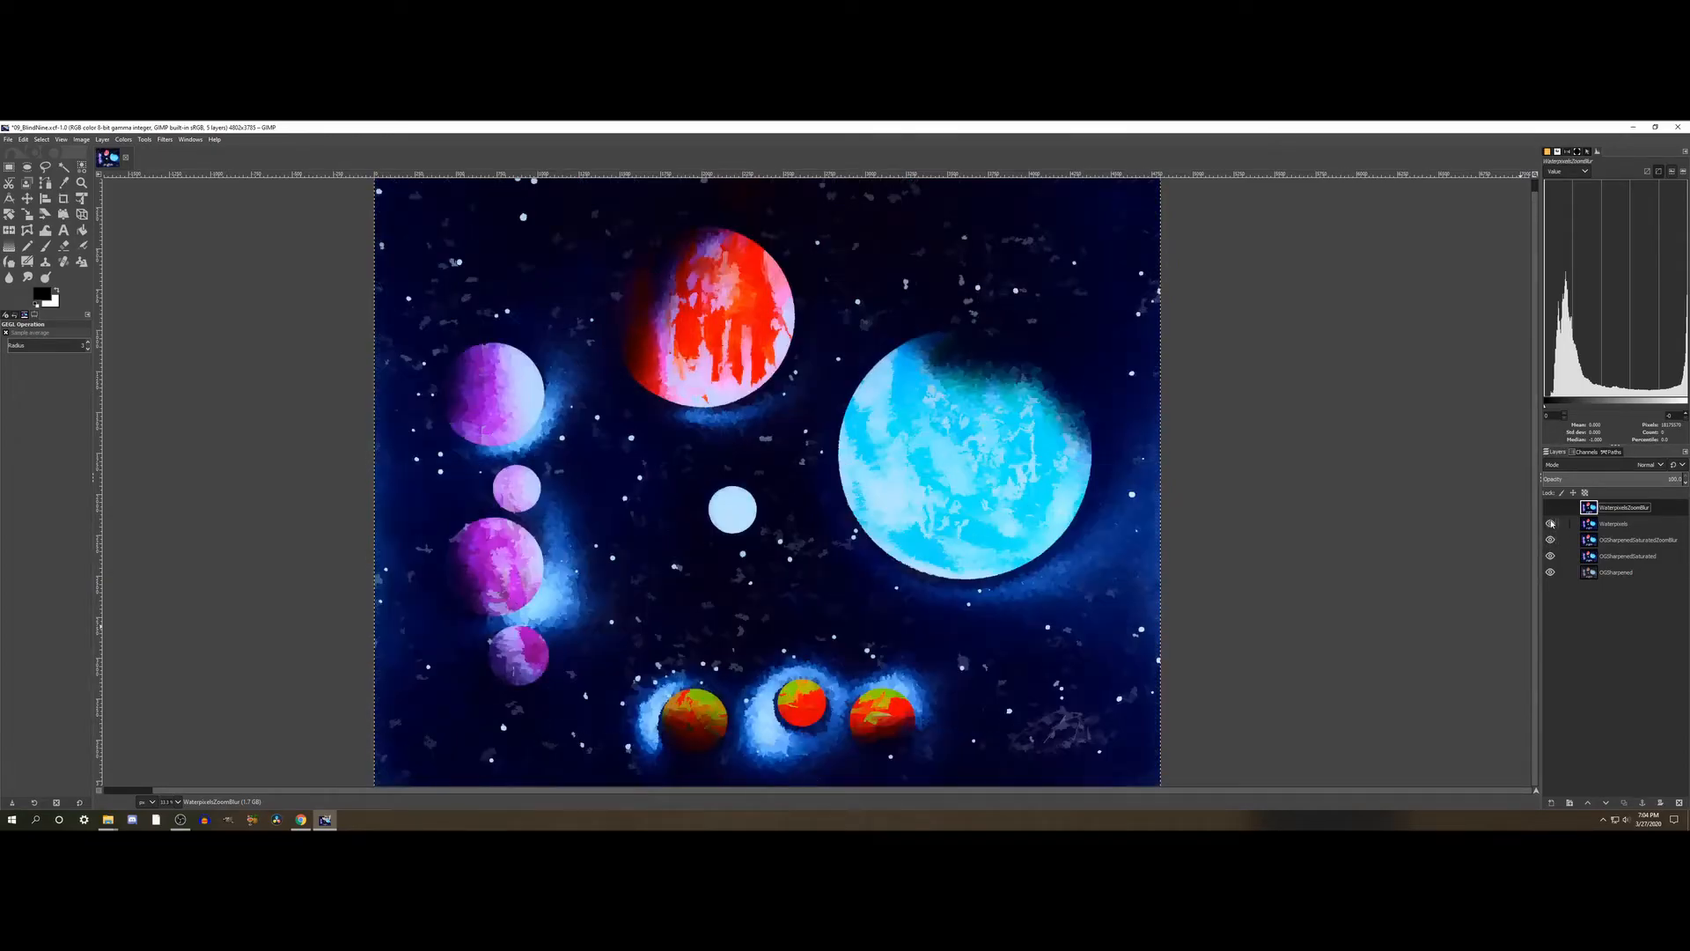
{"action": "left_click", "coordinate": [1551, 508]}
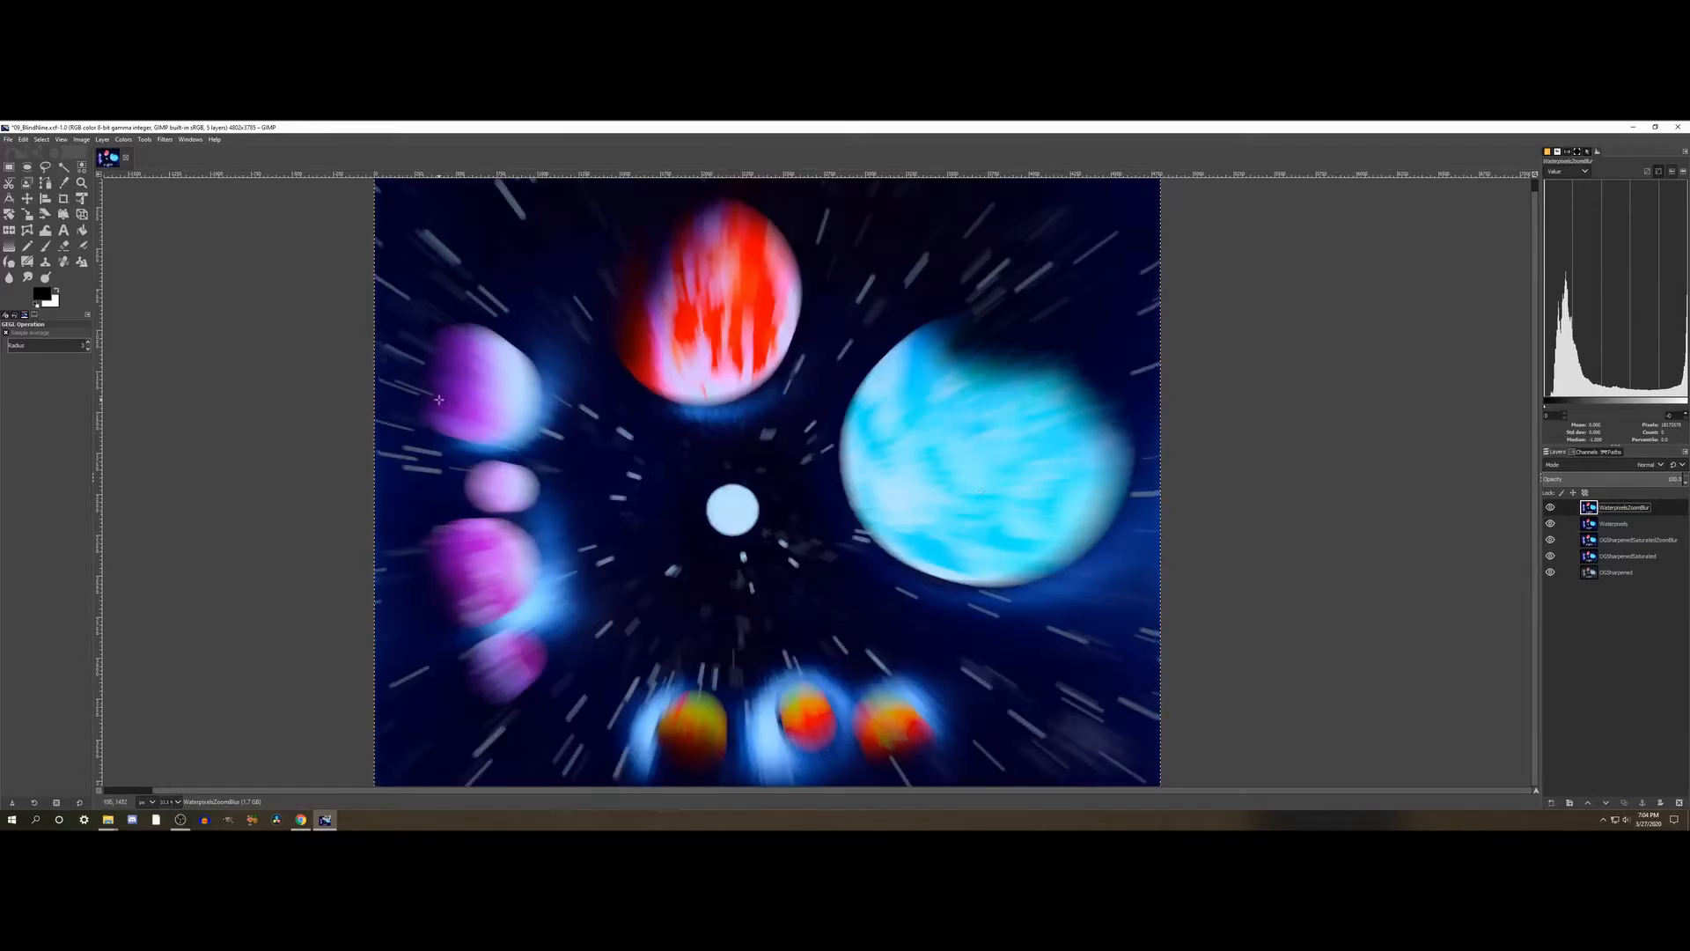
- Save the project, then hide every layer except OGSharpenedSaturatedZoomBlur and make that layer active
{"action": "left_click", "coordinate": [7, 140]}
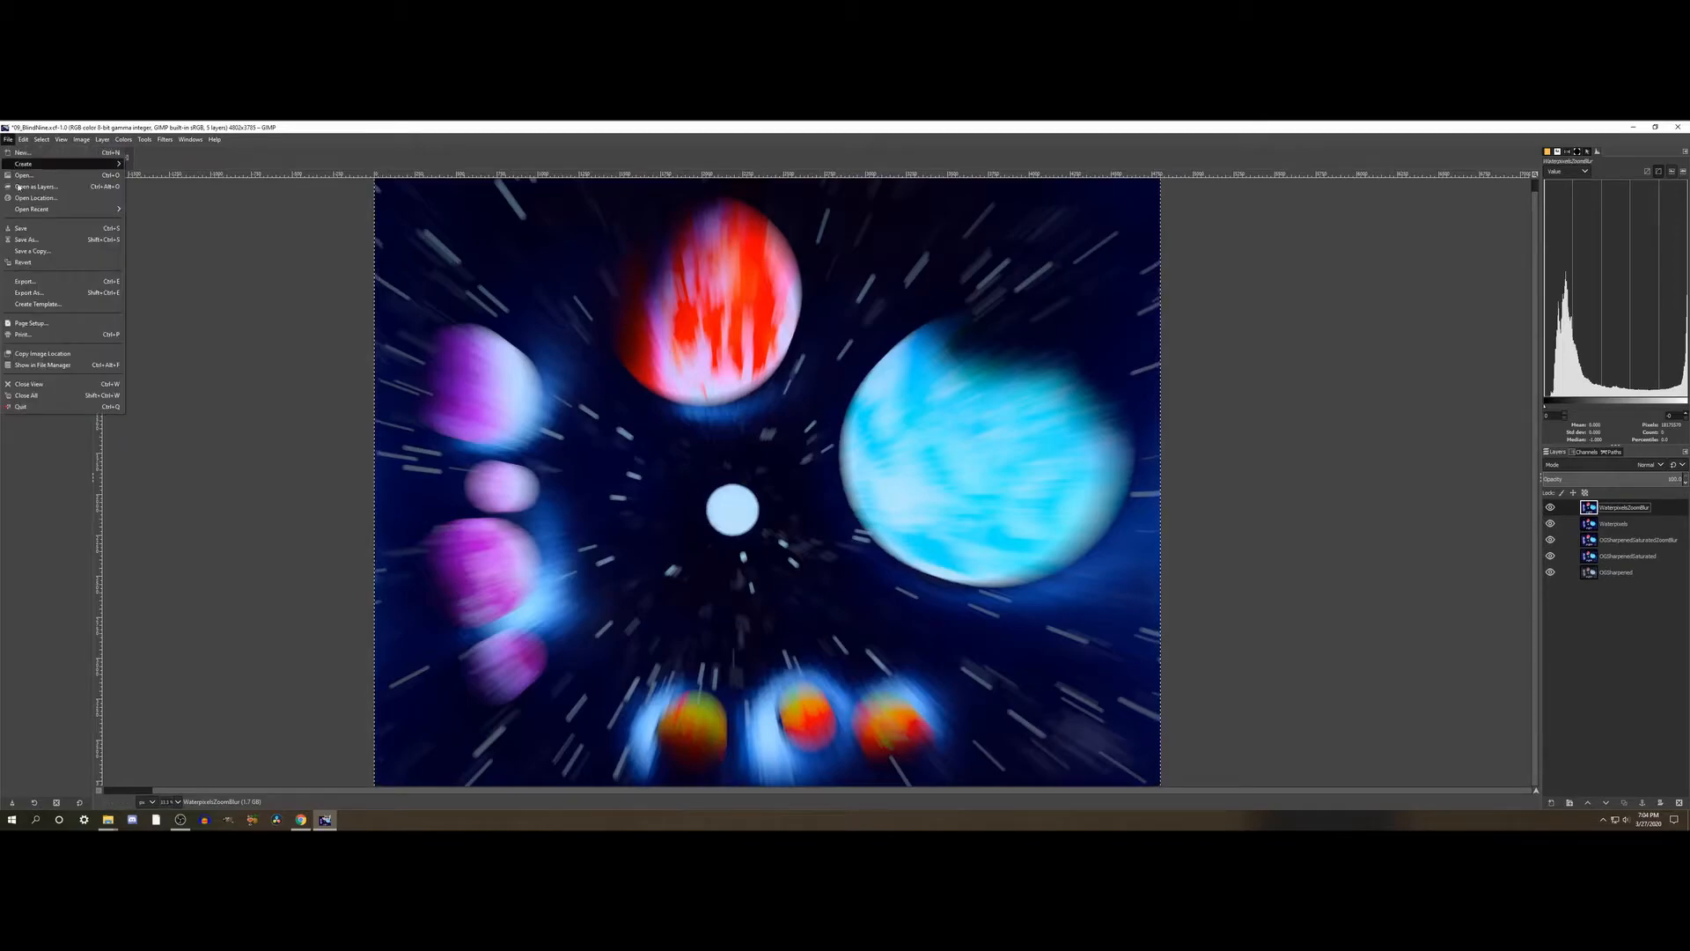
{"action": "left_click", "coordinate": [22, 232]}
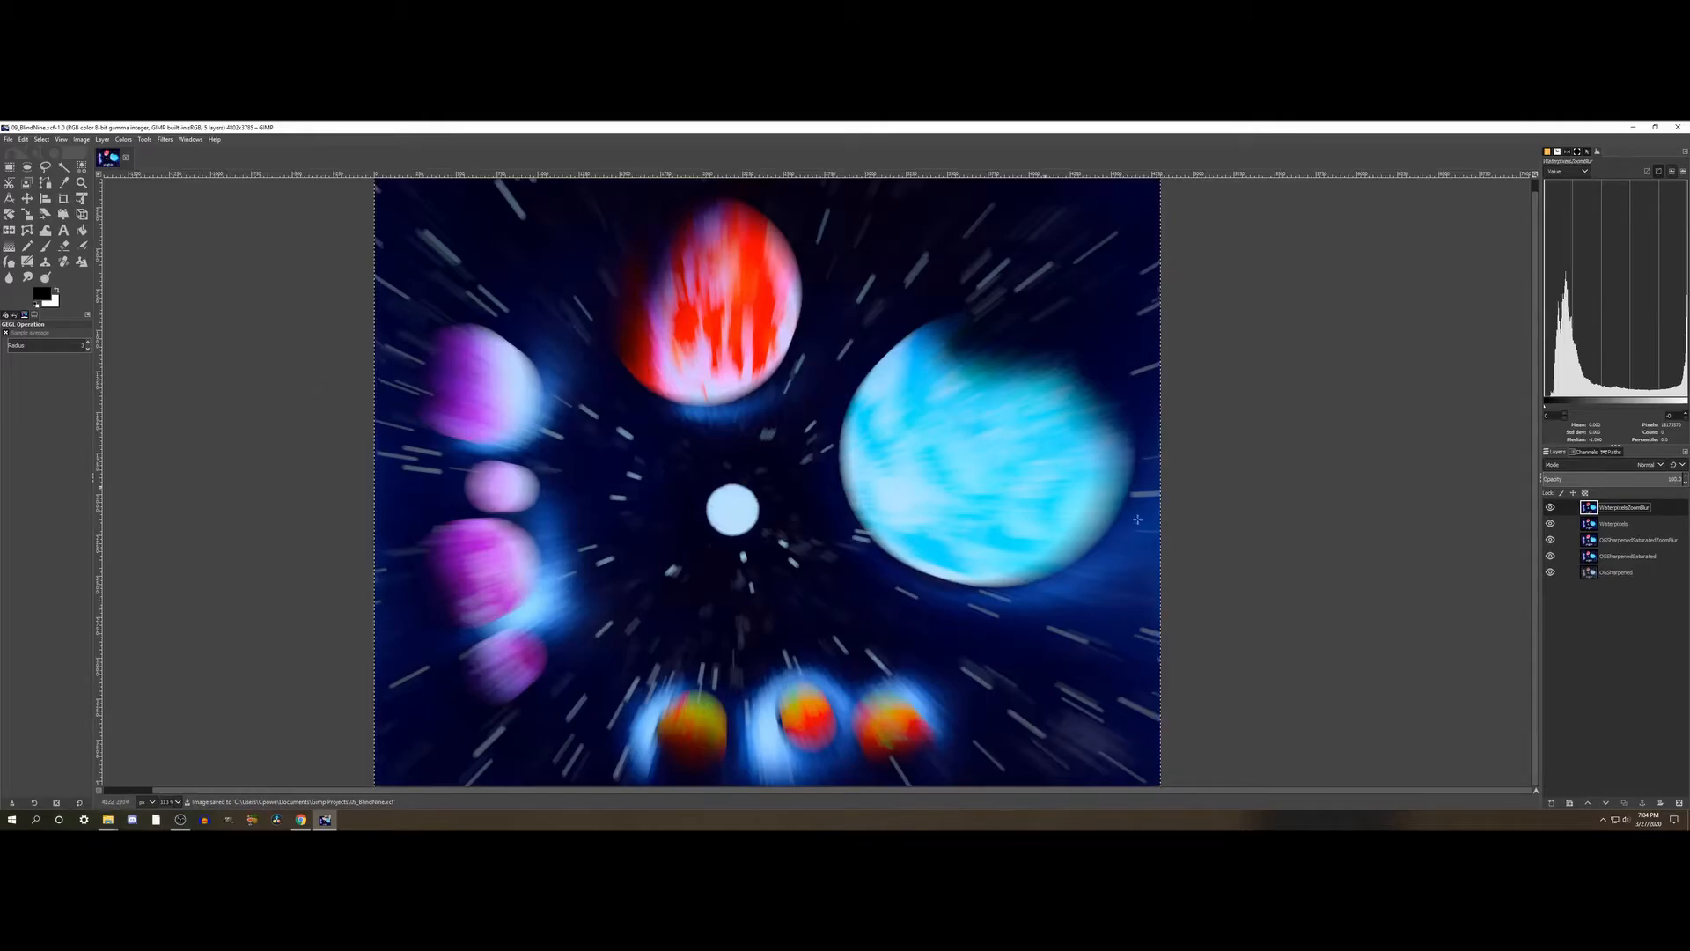
{"action": "left_click", "coordinate": [1551, 507]}
{"action": "left_click", "coordinate": [1550, 524]}
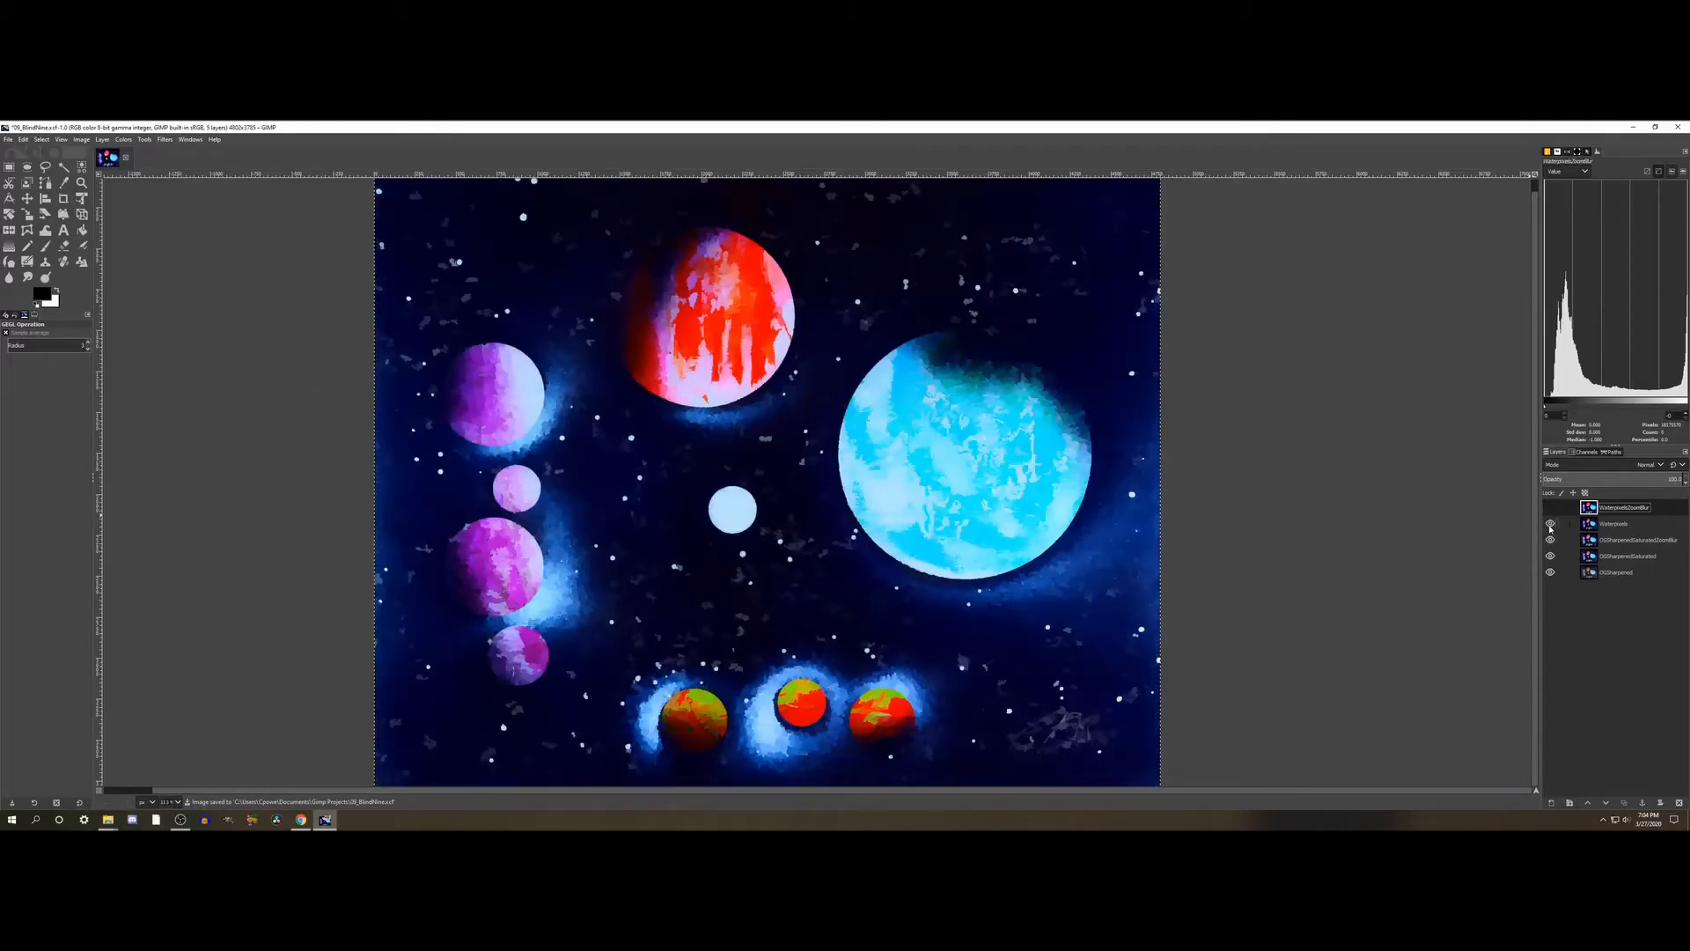
{"action": "left_click", "coordinate": [1551, 555]}
{"action": "left_click", "coordinate": [1550, 574]}
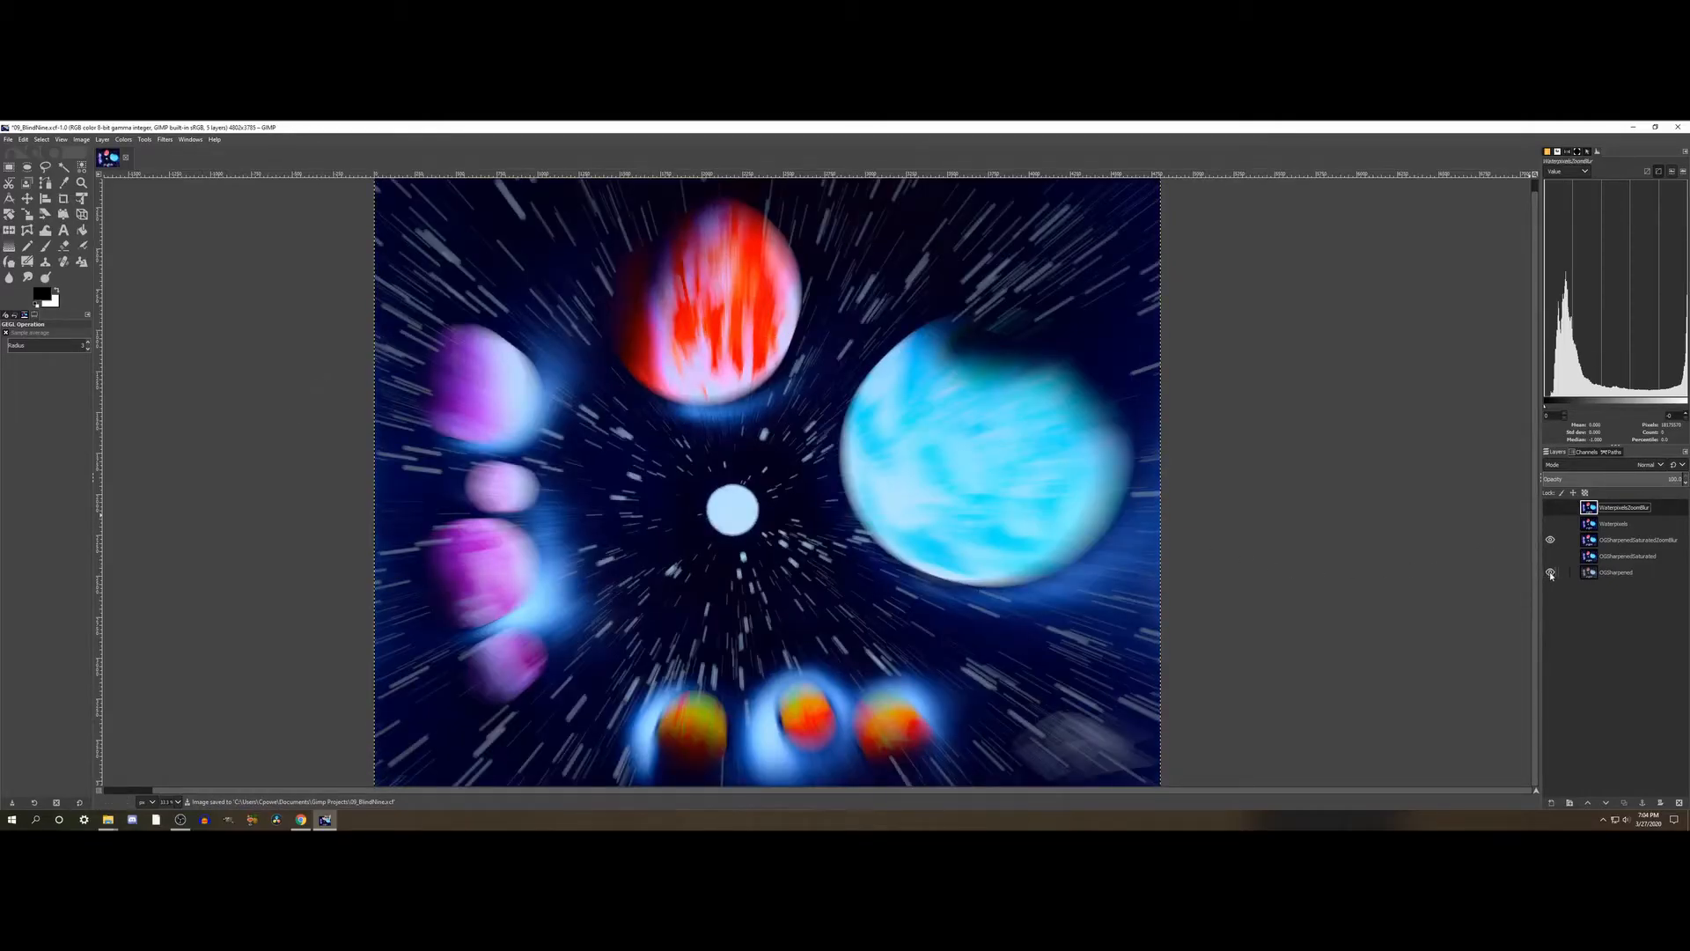
{"action": "left_click", "coordinate": [1627, 540]}
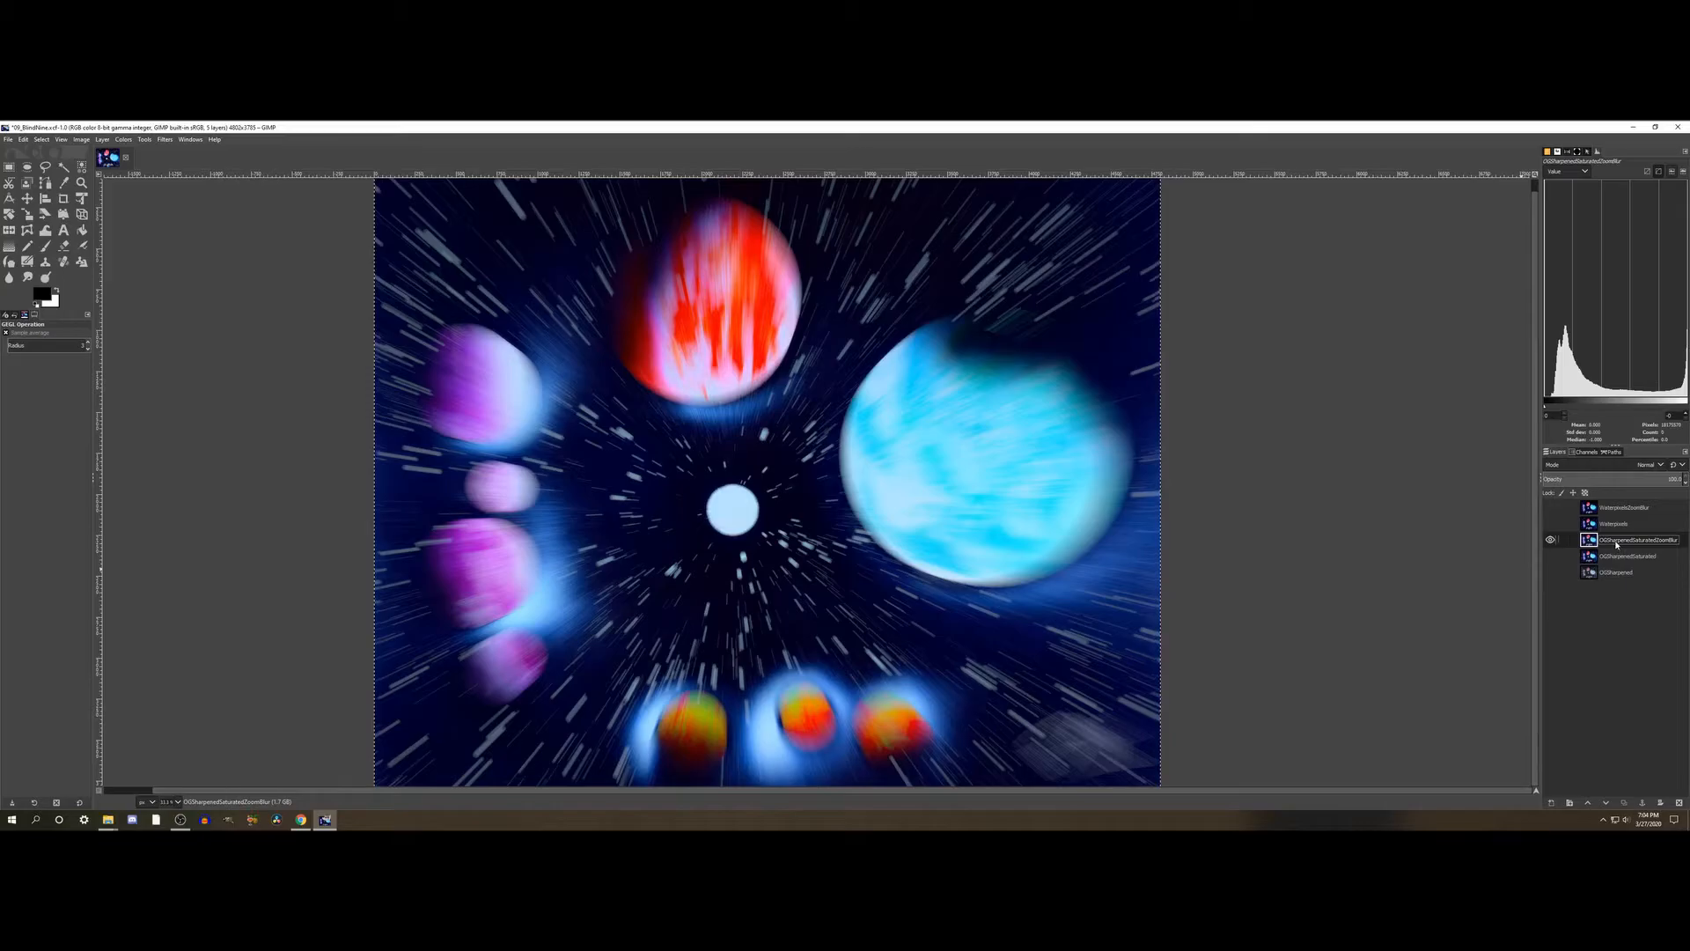
- Export the image as 09_BlindNine_01.png into the Photos For Prints folder on the DATA (D:) drive
{"action": "left_click", "coordinate": [8, 141]}
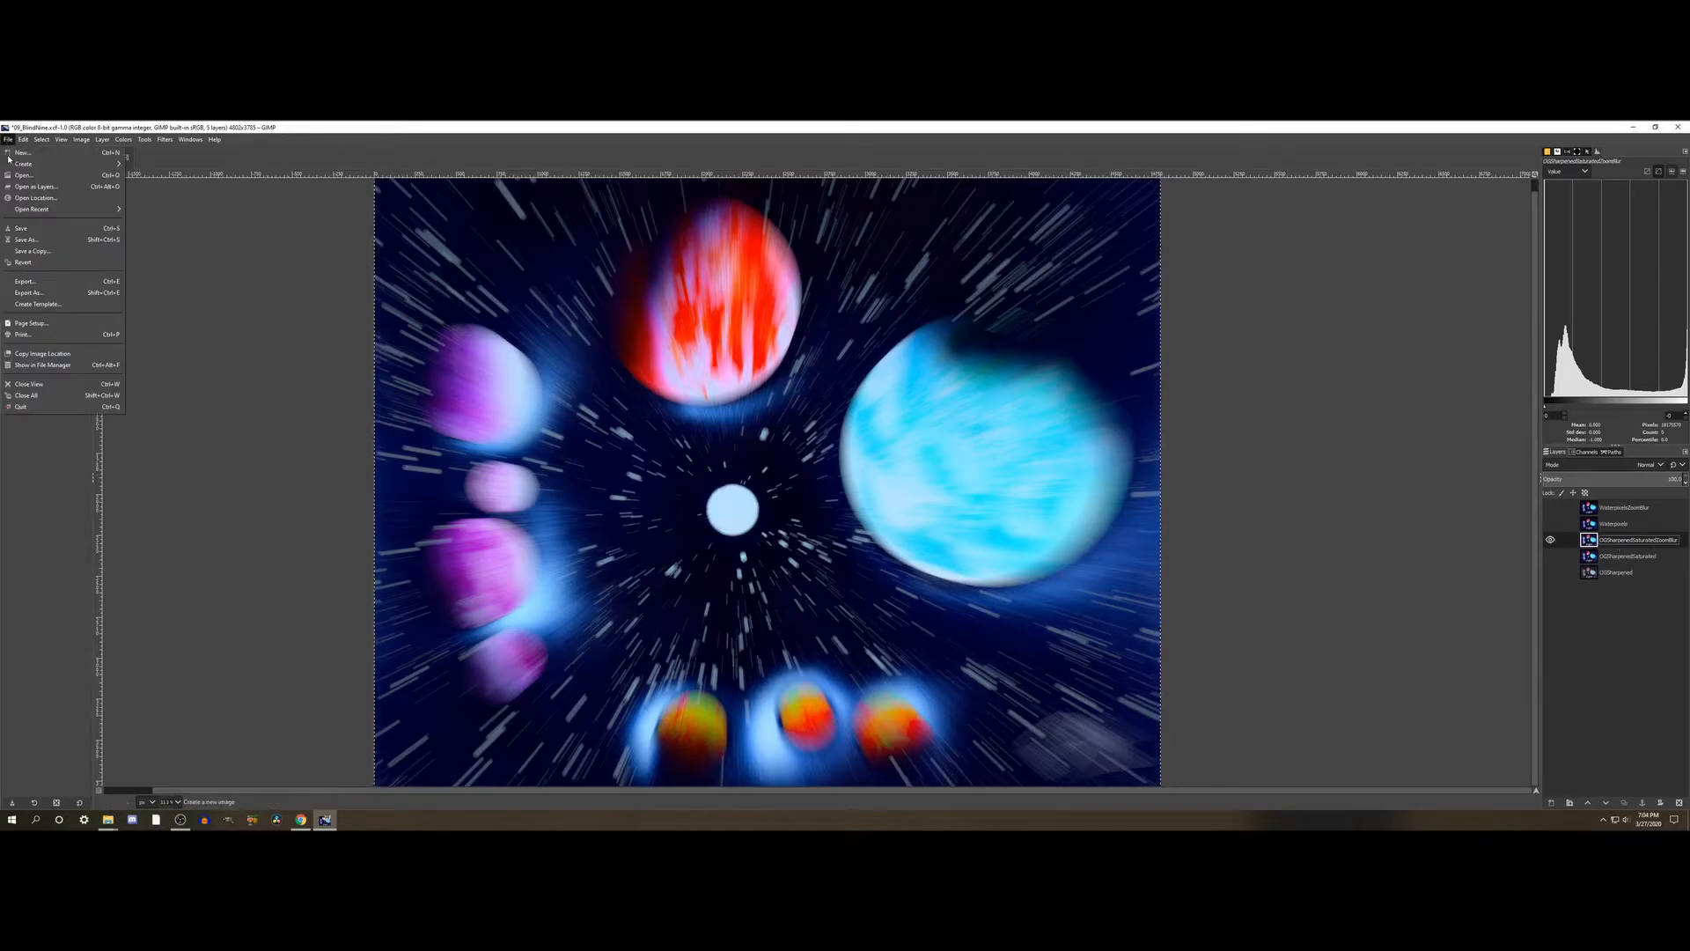
{"action": "left_click", "coordinate": [24, 283]}
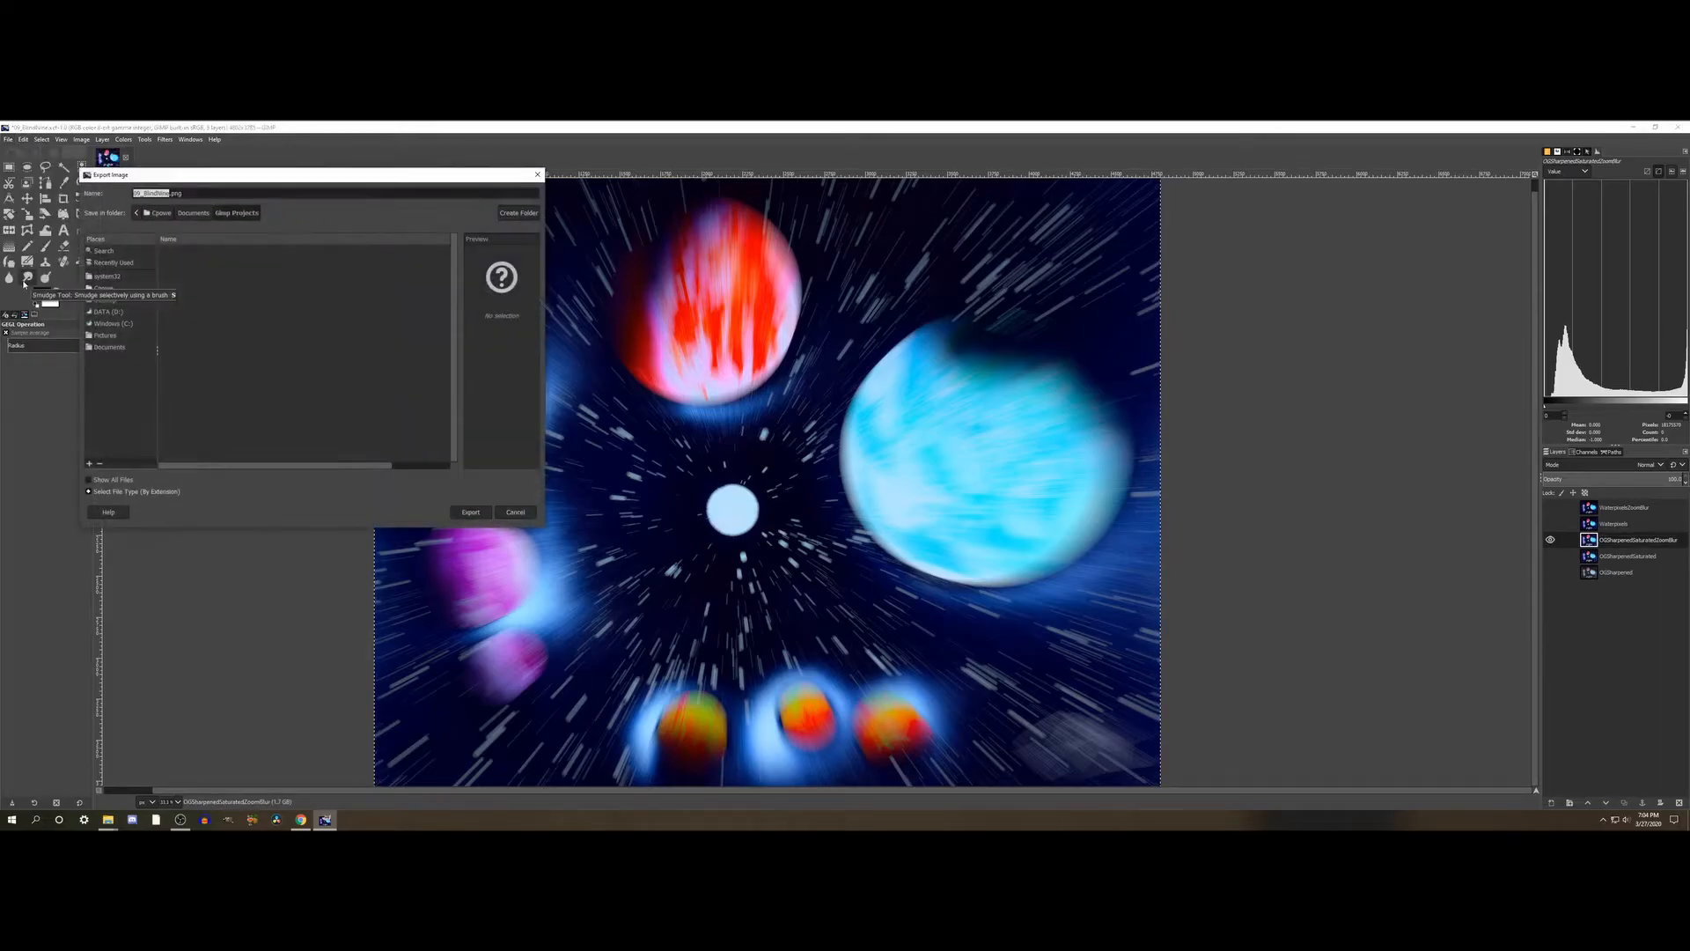
{"action": "left_click", "coordinate": [107, 312]}
{"action": "double_click", "coordinate": [190, 320]}
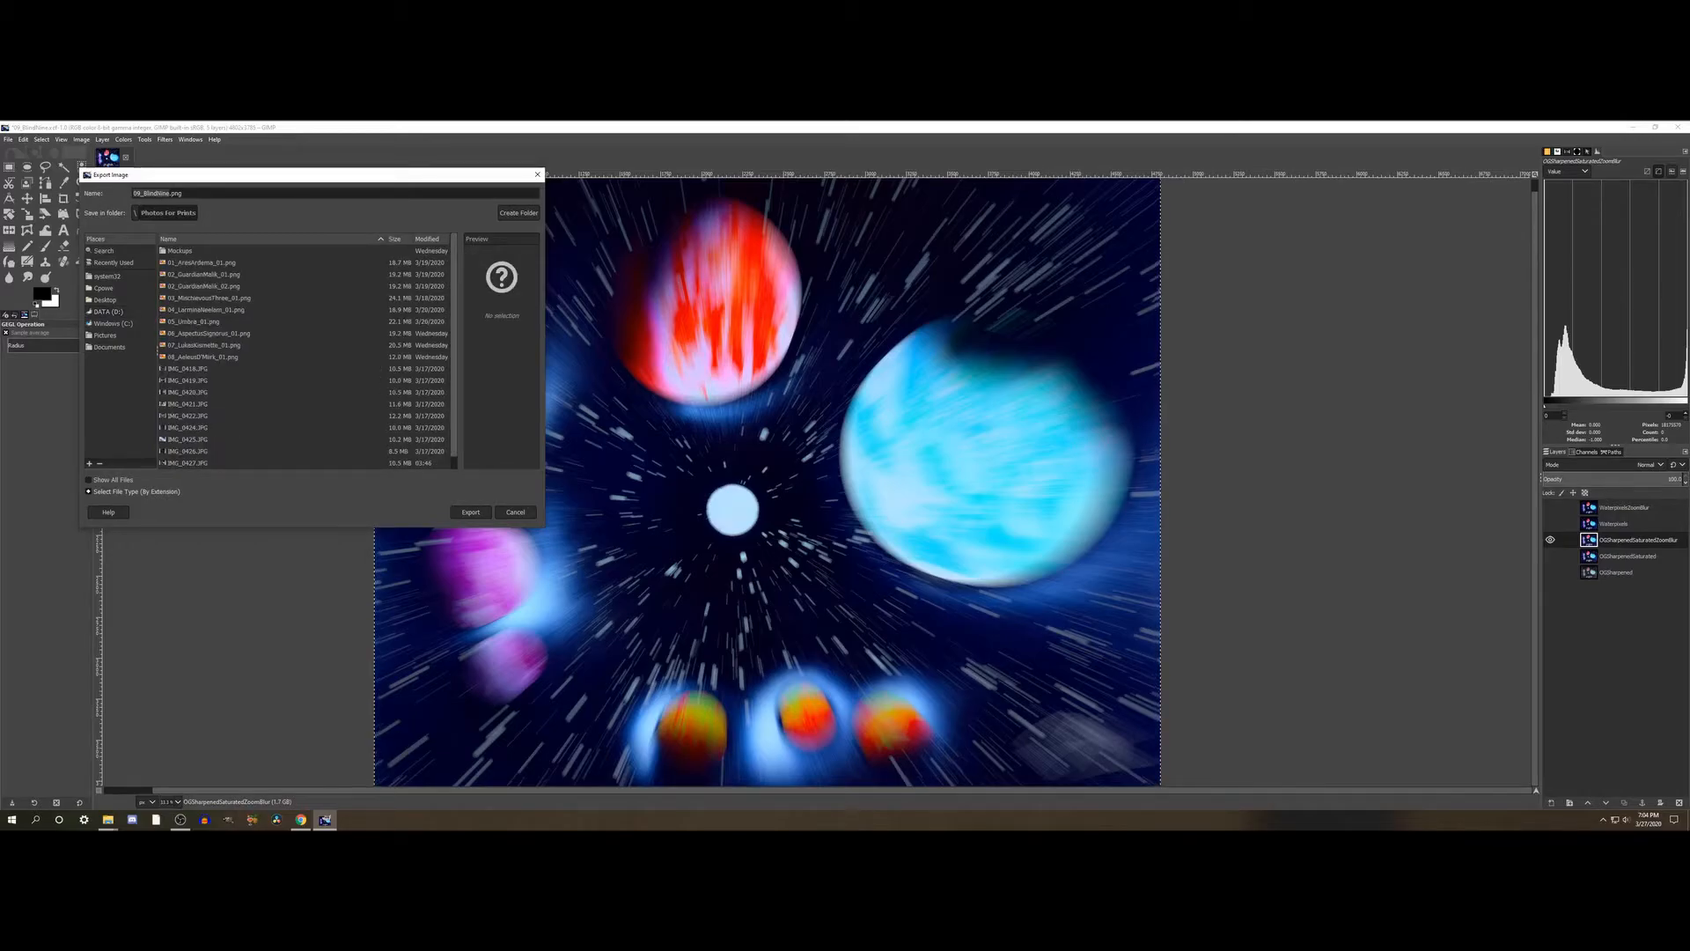
{"action": "left_click", "coordinate": [168, 192]}
{"action": "type", "text": "_01"}
{"action": "left_click", "coordinate": [484, 518]}
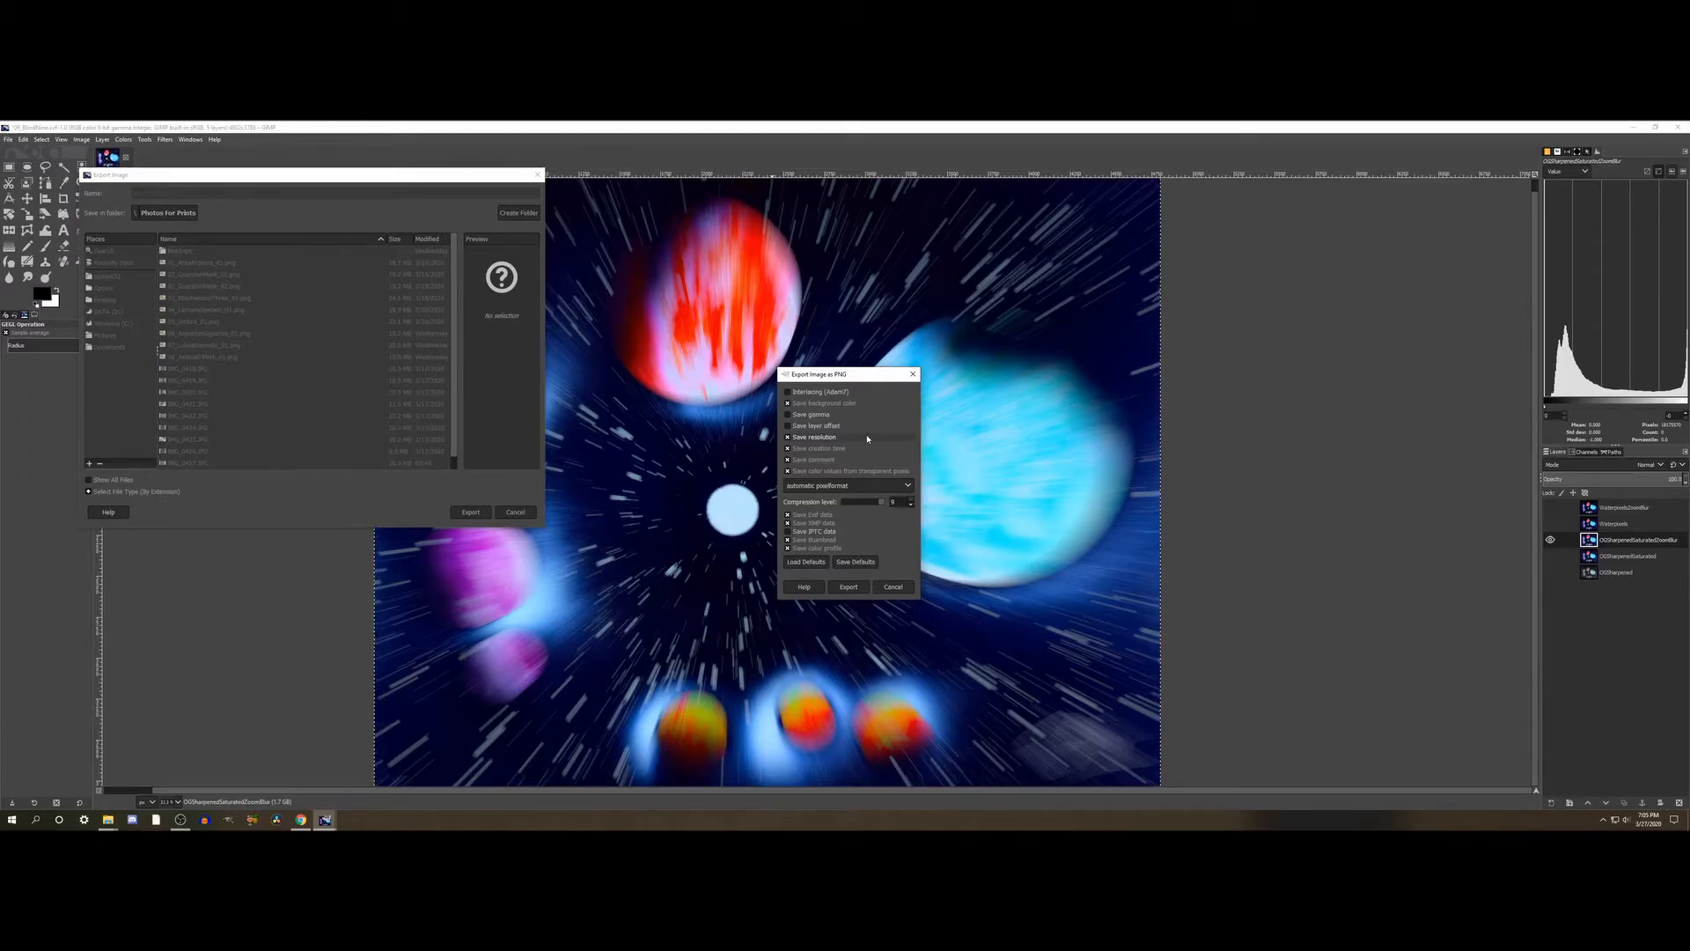
{"action": "left_click", "coordinate": [847, 586]}
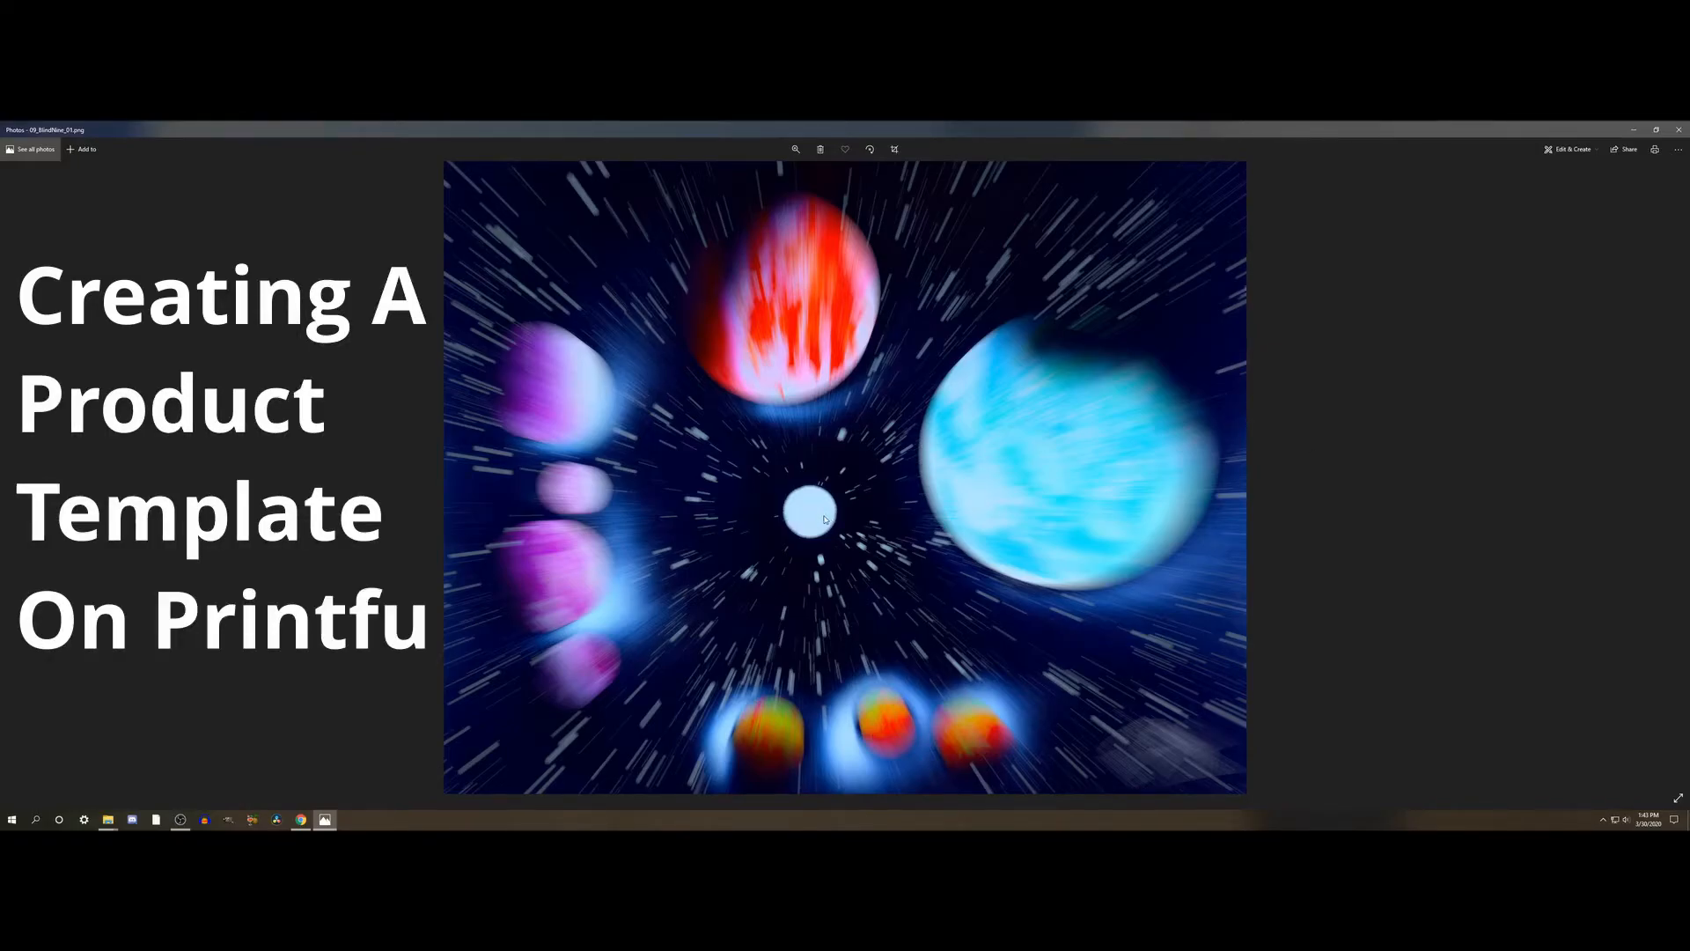
- Inspect the exported picture up close in the Photos app and return to the full view
{"action": "double_click", "coordinate": [783, 518]}
{"action": "mouse_move", "coordinate": [798, 538]}
{"action": "left_mouse_down"}
{"action": "mouse_move", "coordinate": [834, 360]}
{"action": "mouse_move", "coordinate": [776, 256]}
{"action": "mouse_move", "coordinate": [711, 276]}
{"action": "mouse_move", "coordinate": [887, 677]}
{"action": "mouse_move", "coordinate": [1007, 821]}
{"action": "mouse_move", "coordinate": [857, 806]}
{"action": "mouse_move", "coordinate": [990, 543]}
{"action": "mouse_move", "coordinate": [860, 347]}
{"action": "mouse_move", "coordinate": [784, 265]}
{"action": "mouse_move", "coordinate": [727, 265]}
{"action": "left_mouse_up"}
{"action": "double_click", "coordinate": [748, 266]}
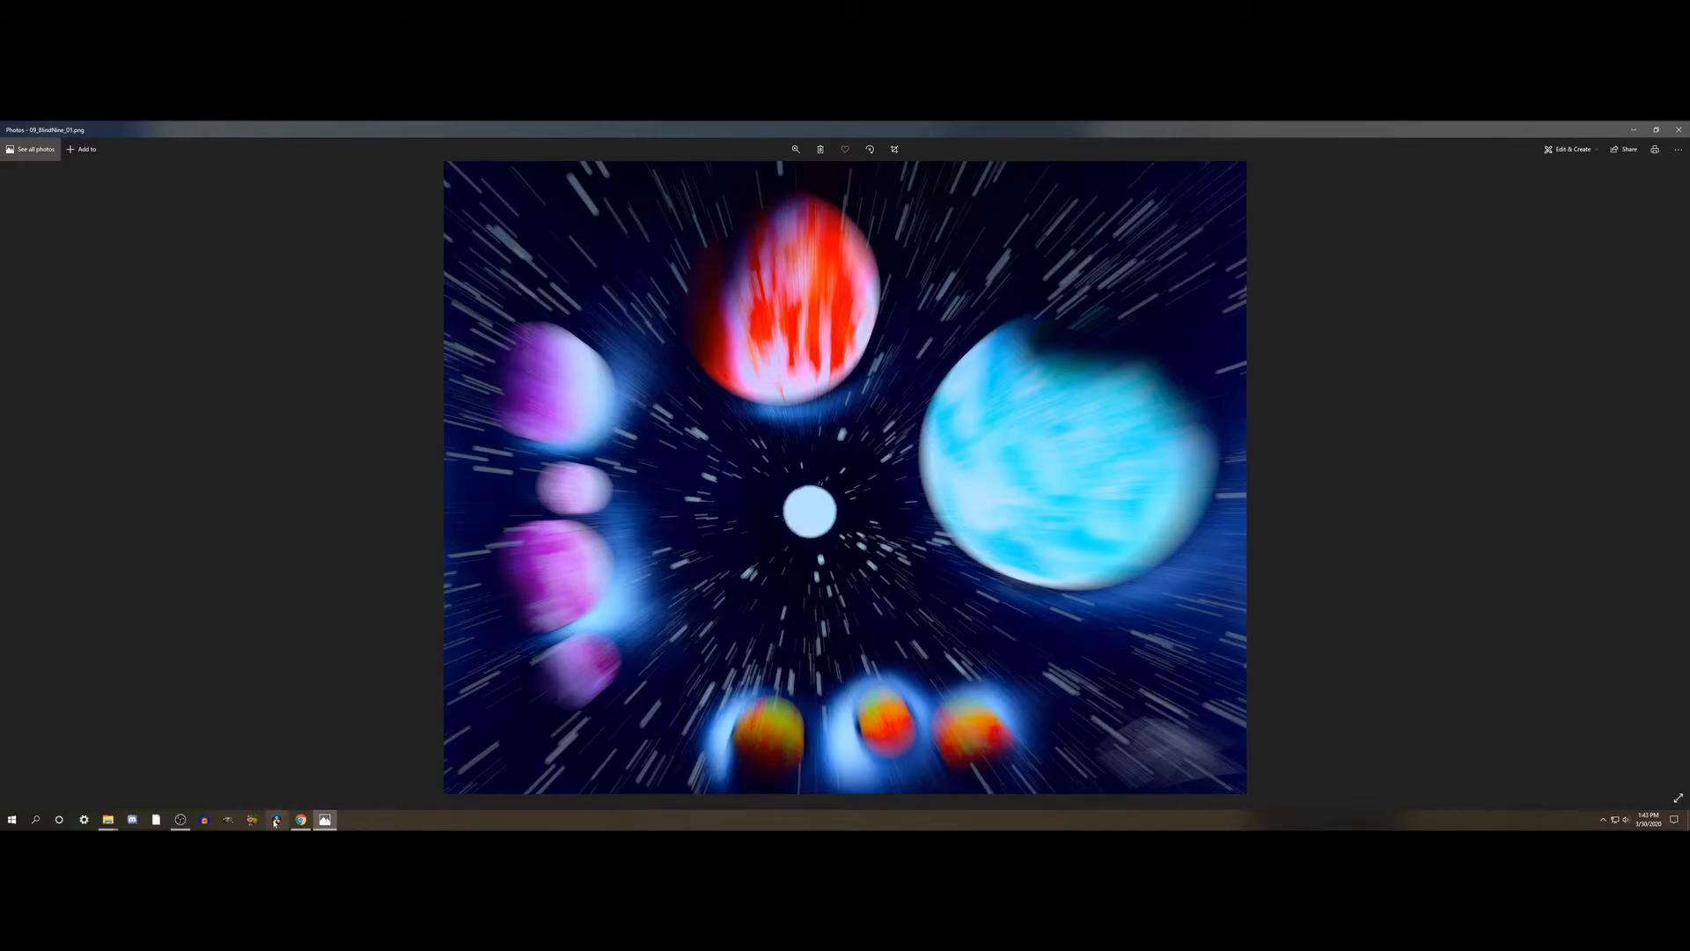
- Switch to Printful's product templates page in Chrome and start a new product template
{"action": "left_click", "coordinate": [300, 820]}
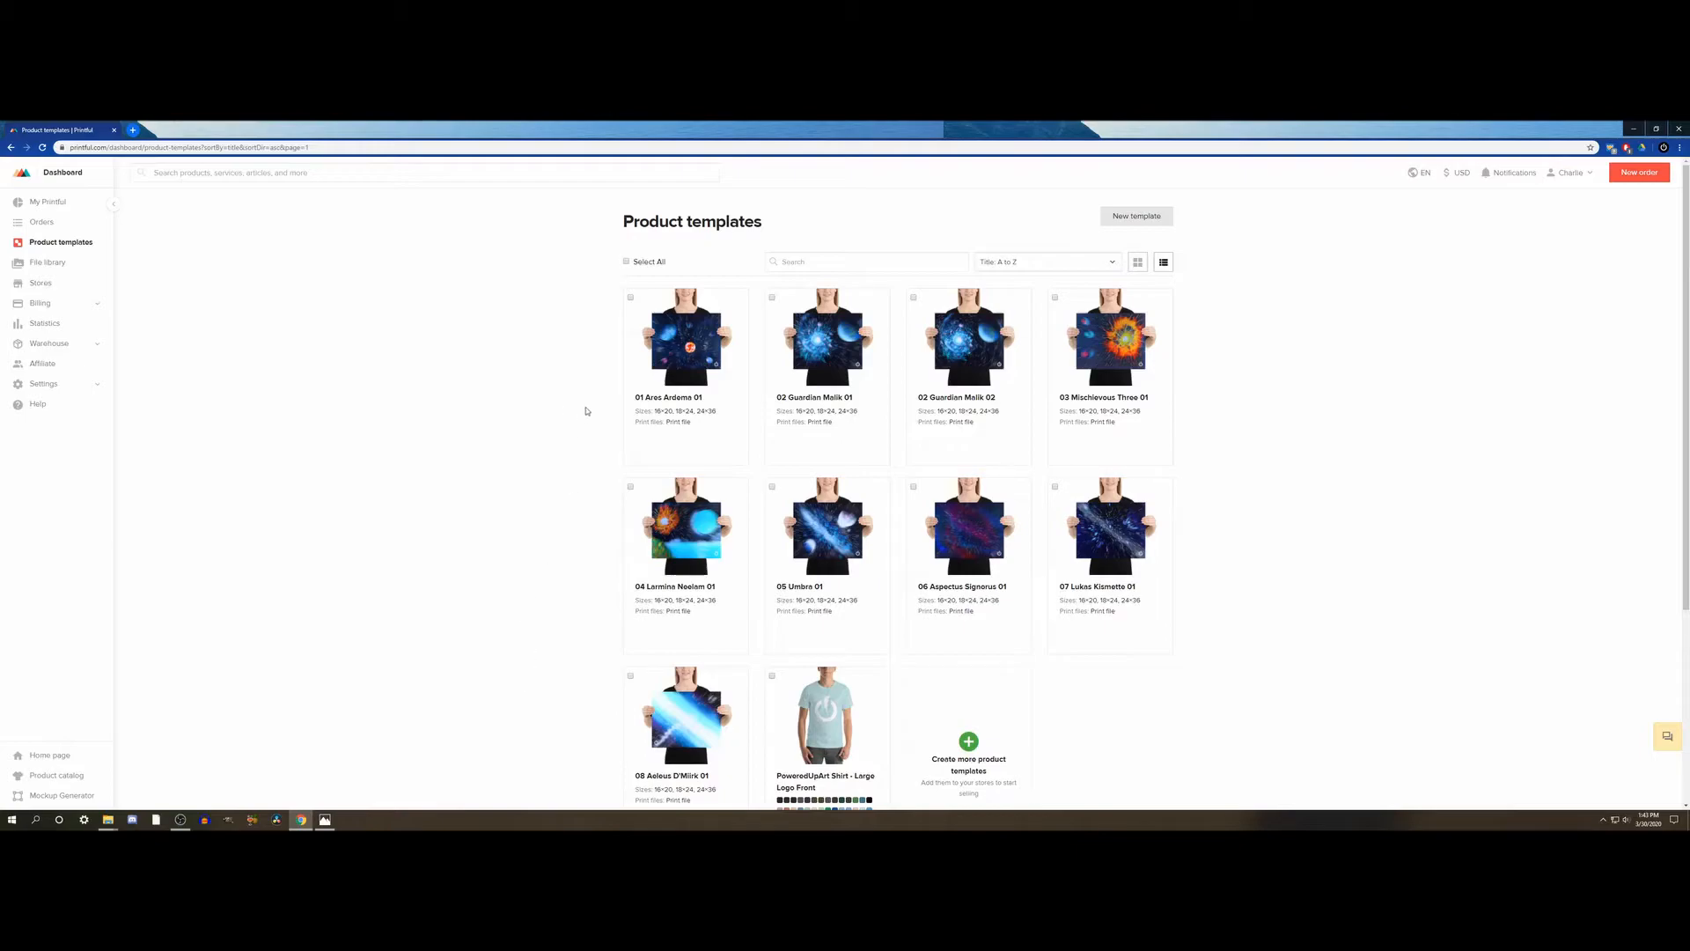
{"action": "left_click", "coordinate": [736, 304]}
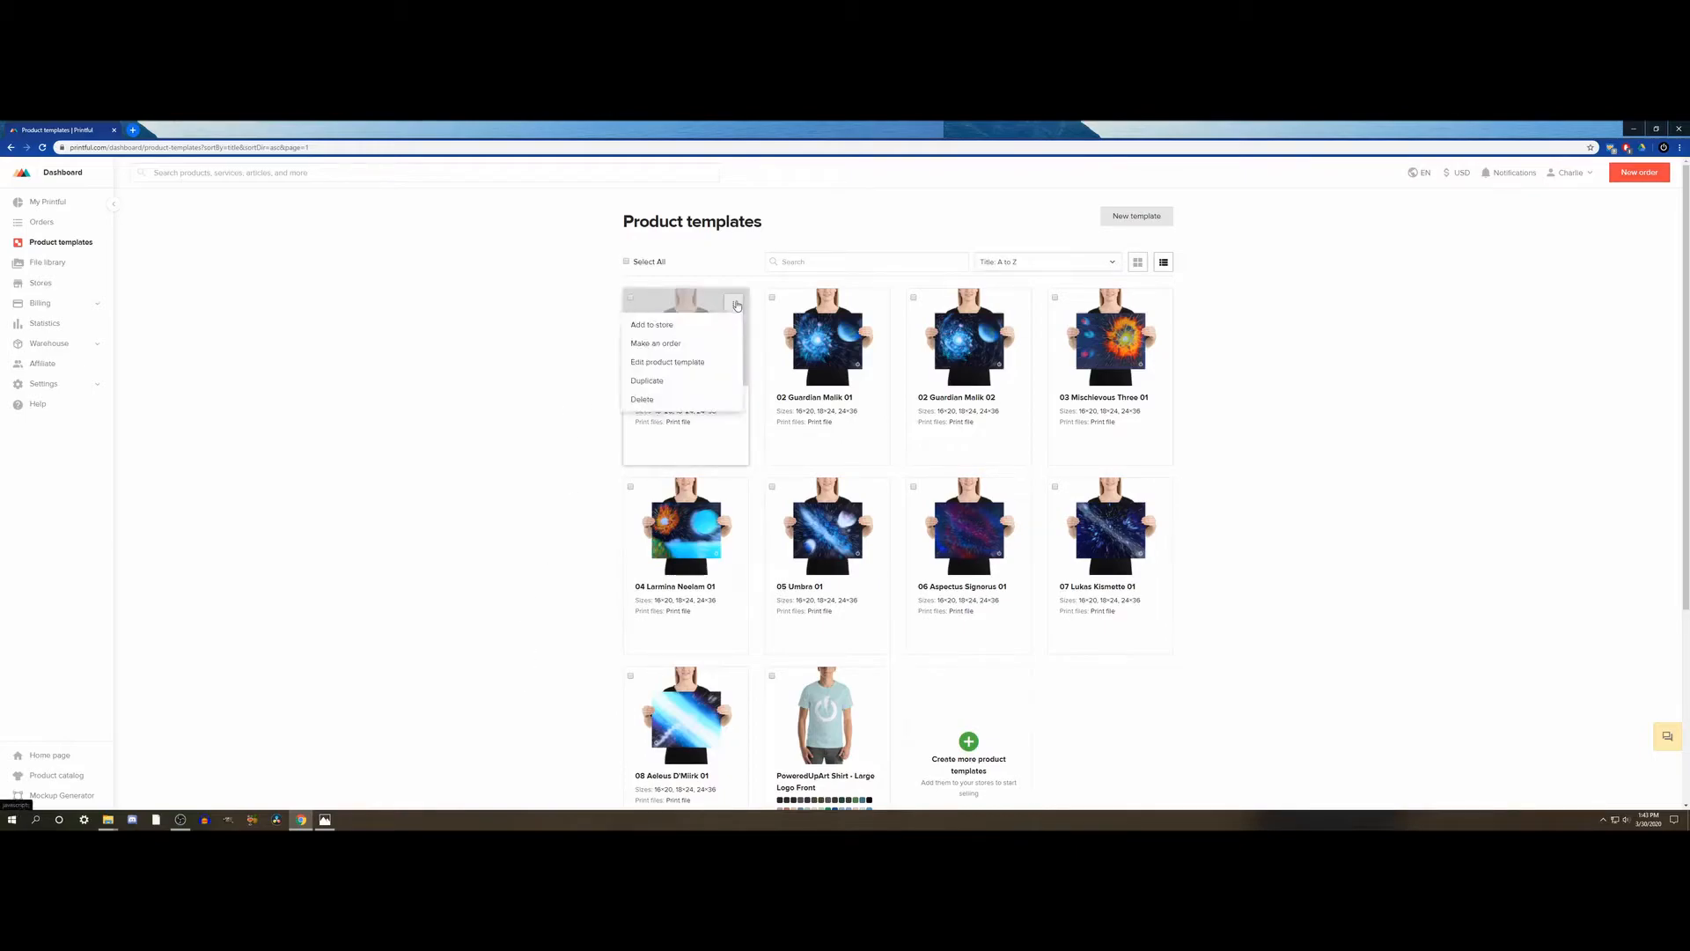
{"action": "left_click", "coordinate": [662, 382]}
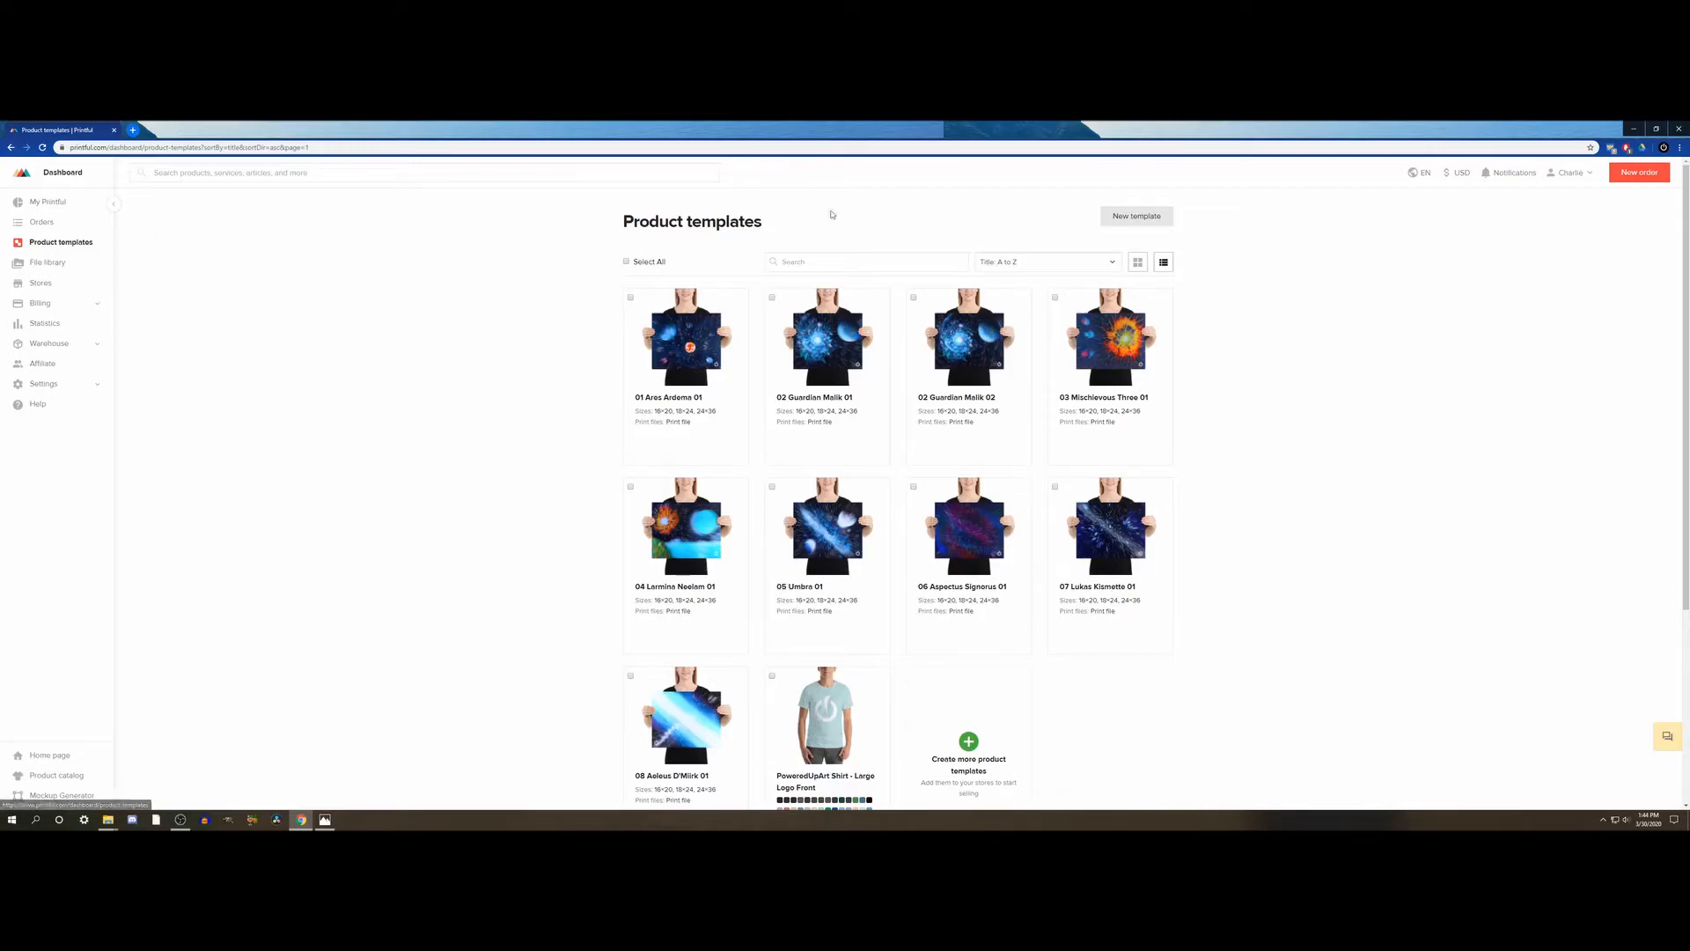
{"action": "left_click", "coordinate": [1148, 222]}
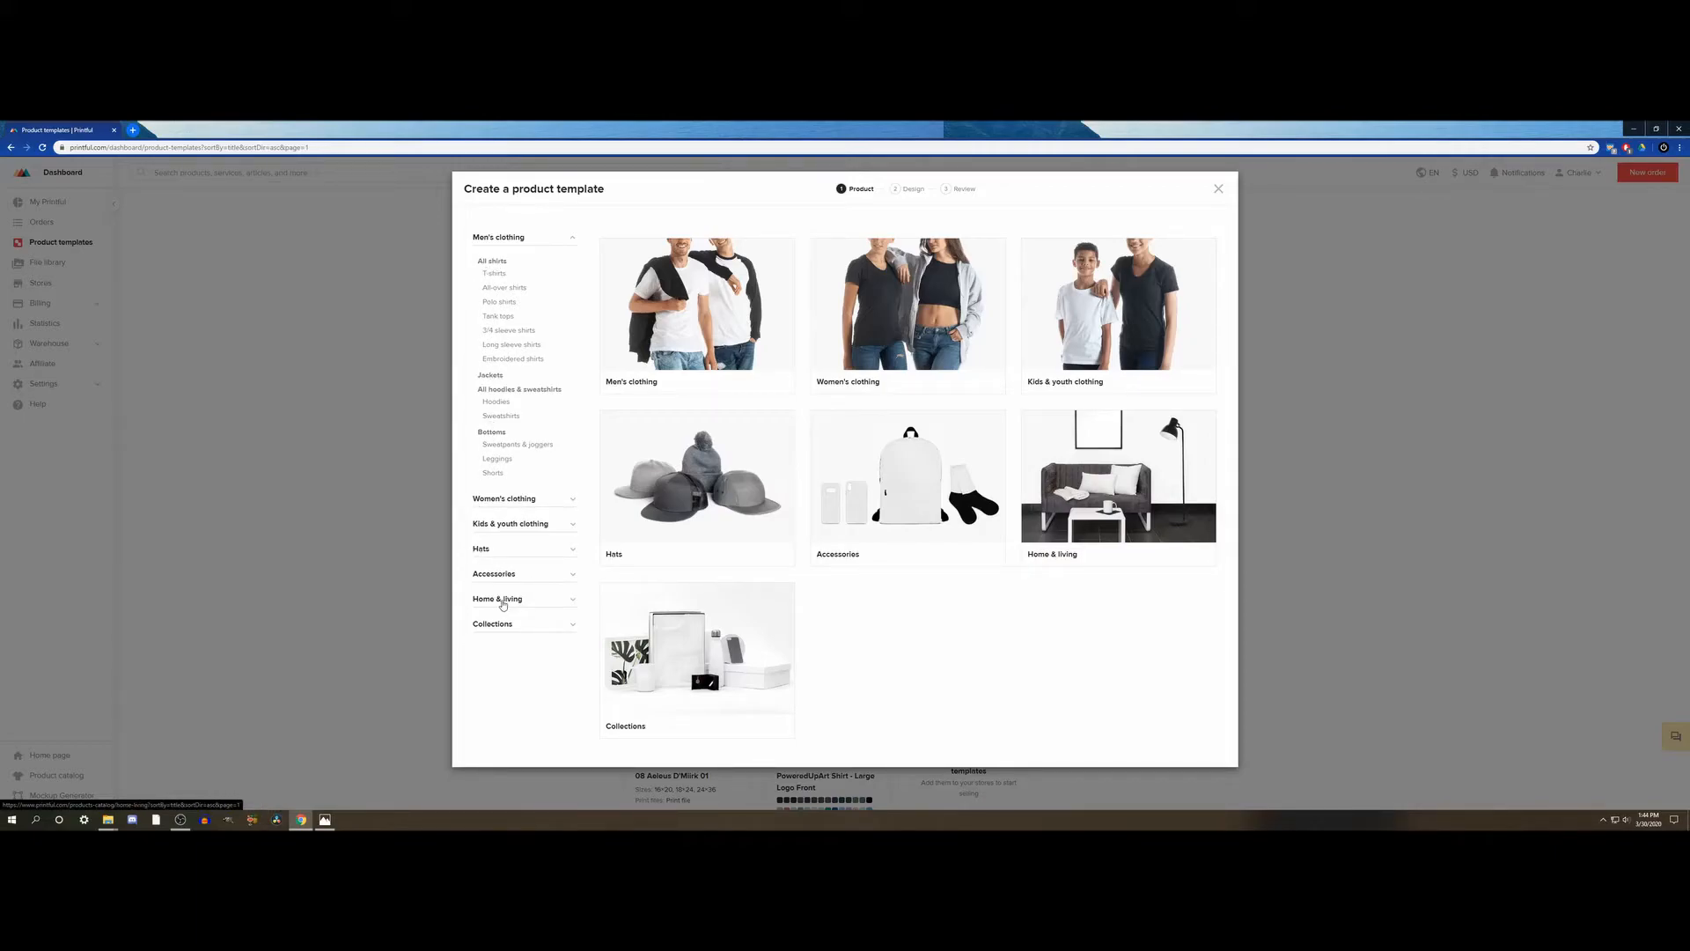
- Choose the Premium Luster Photo Paper Poster (in) from the Home & living posters as the template's product
{"action": "left_click", "coordinate": [503, 602]}
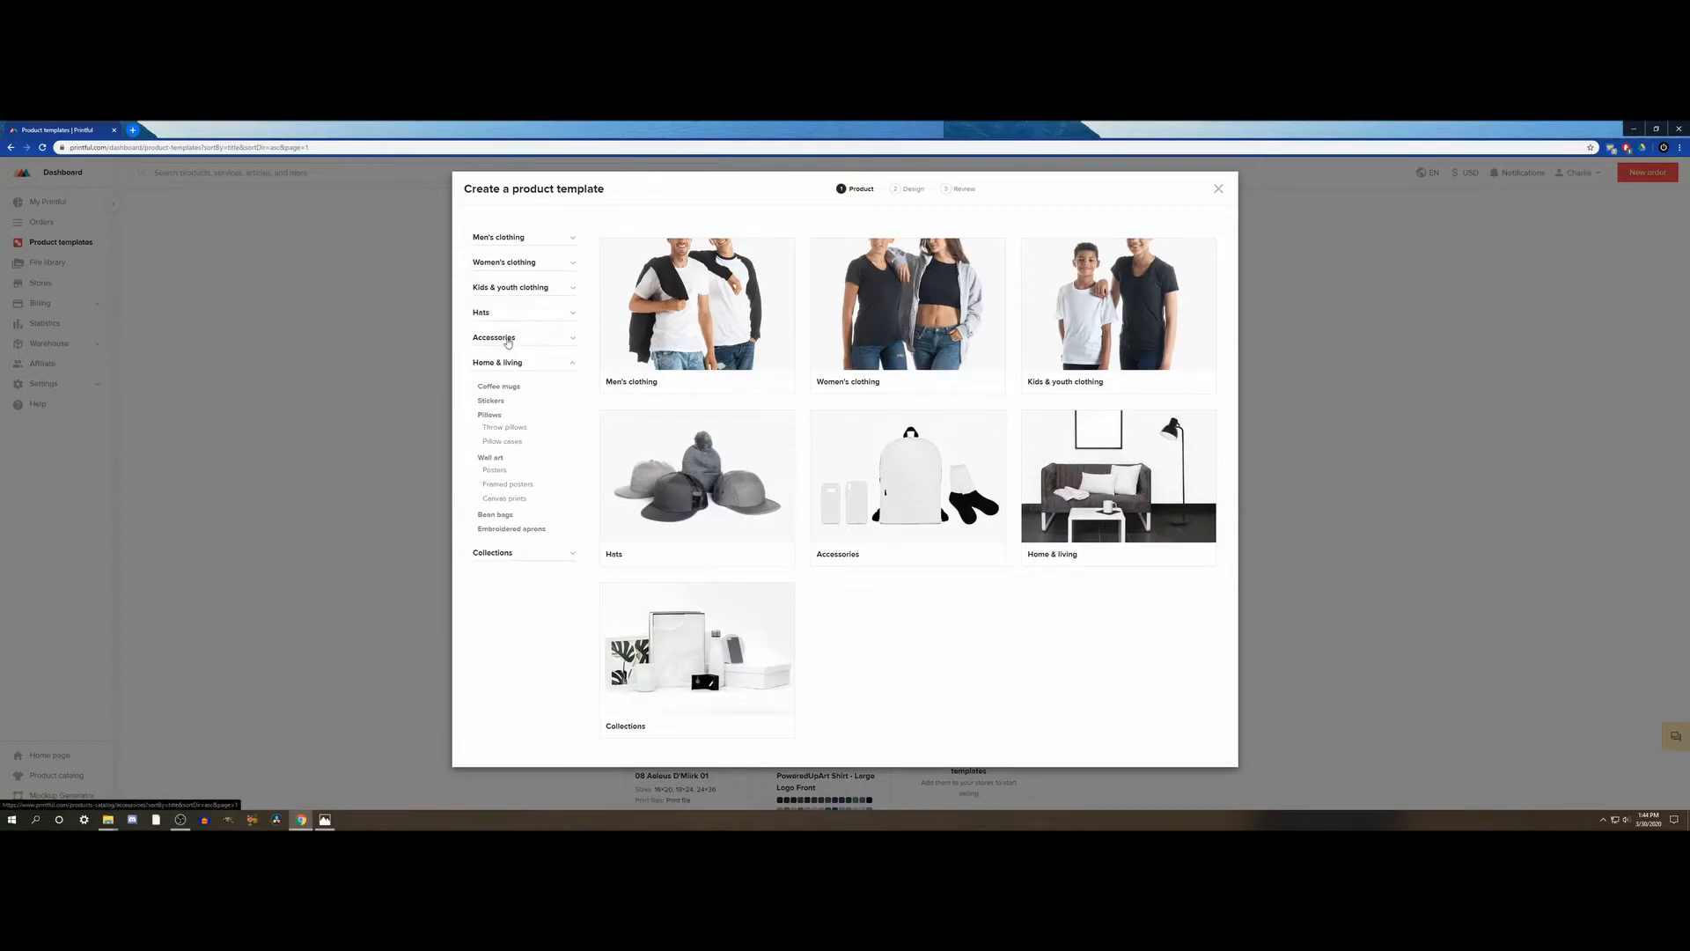
{"action": "left_click", "coordinate": [507, 340]}
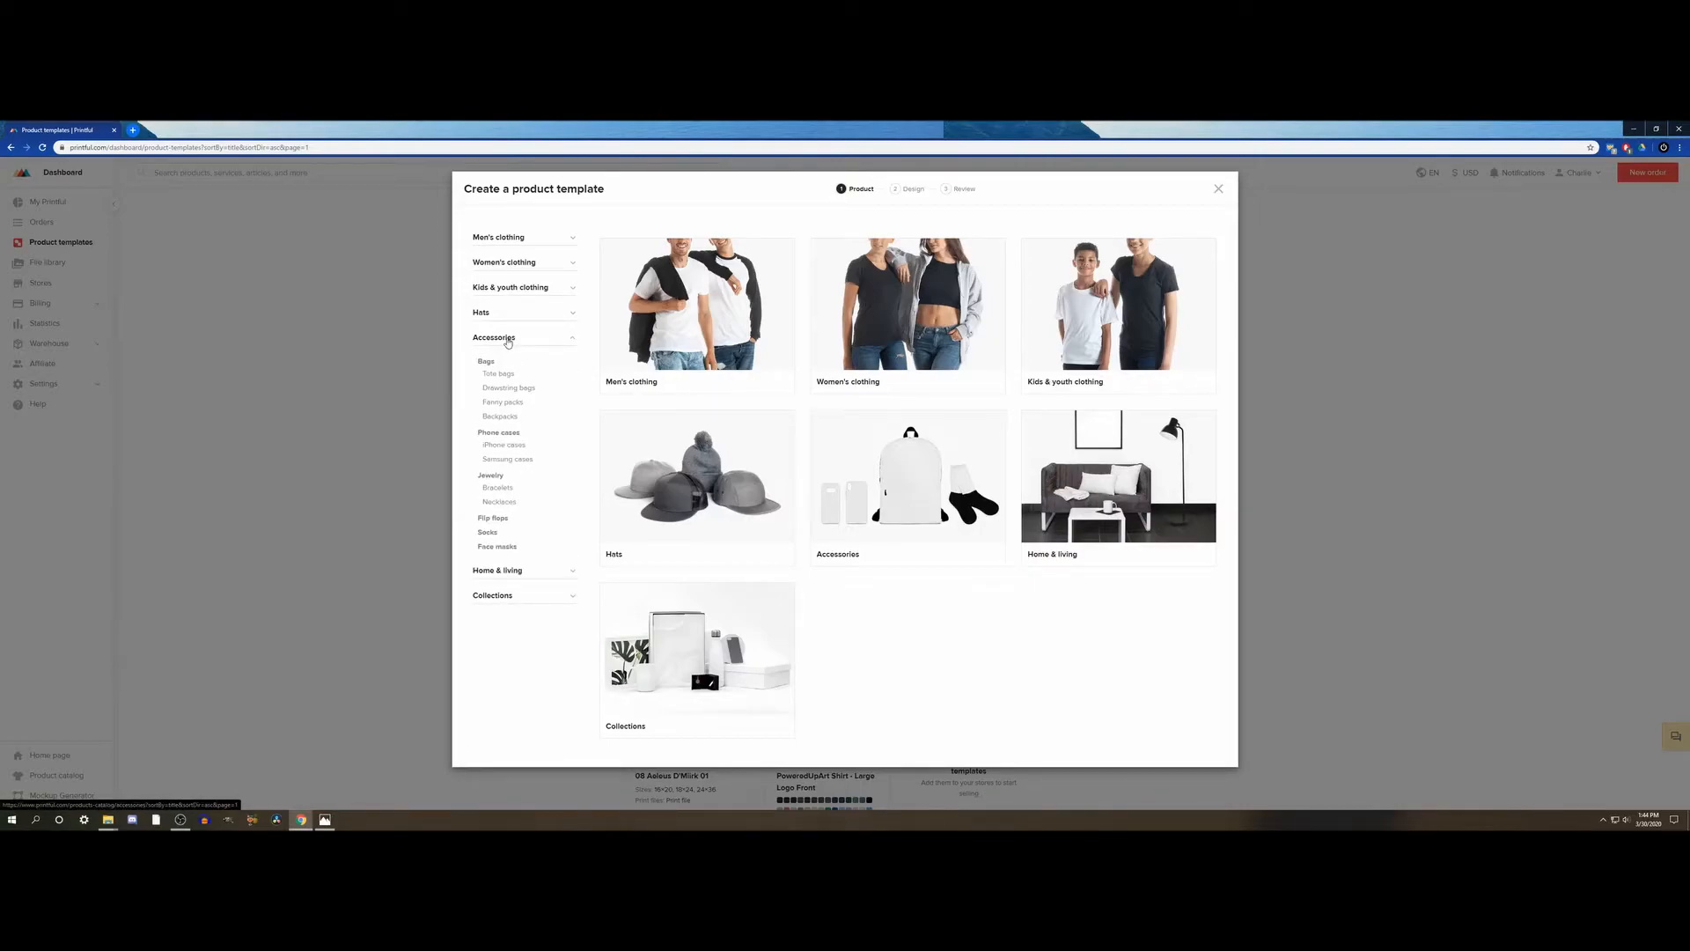
{"action": "left_click", "coordinate": [500, 570]}
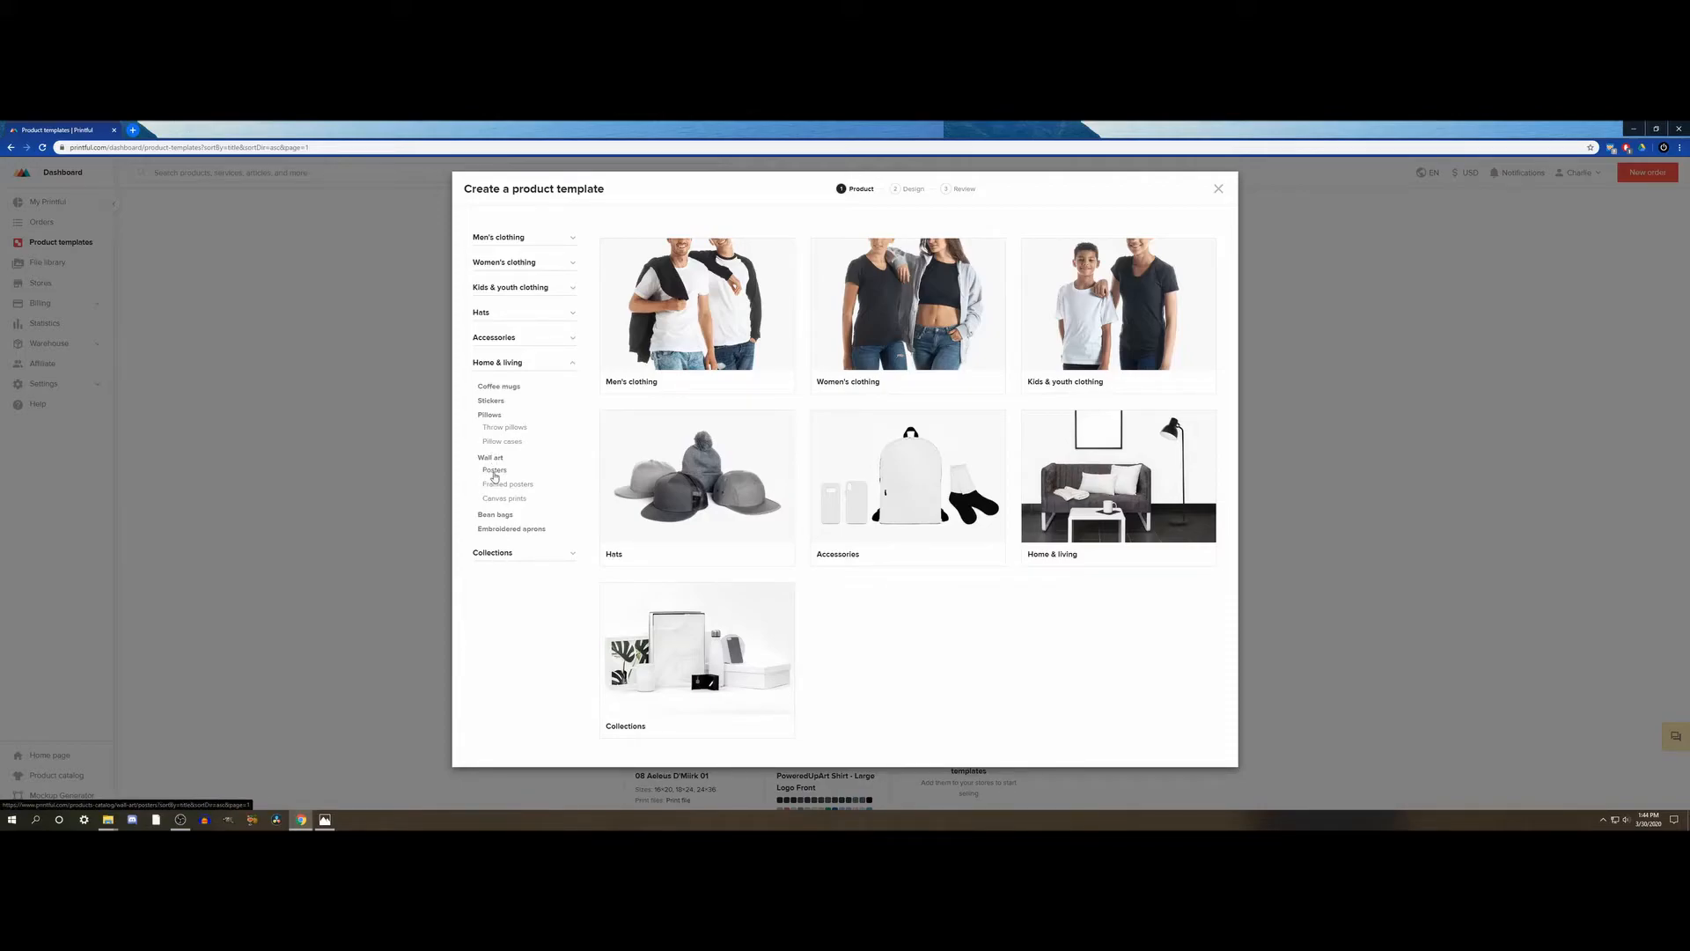
{"action": "left_click", "coordinate": [494, 470]}
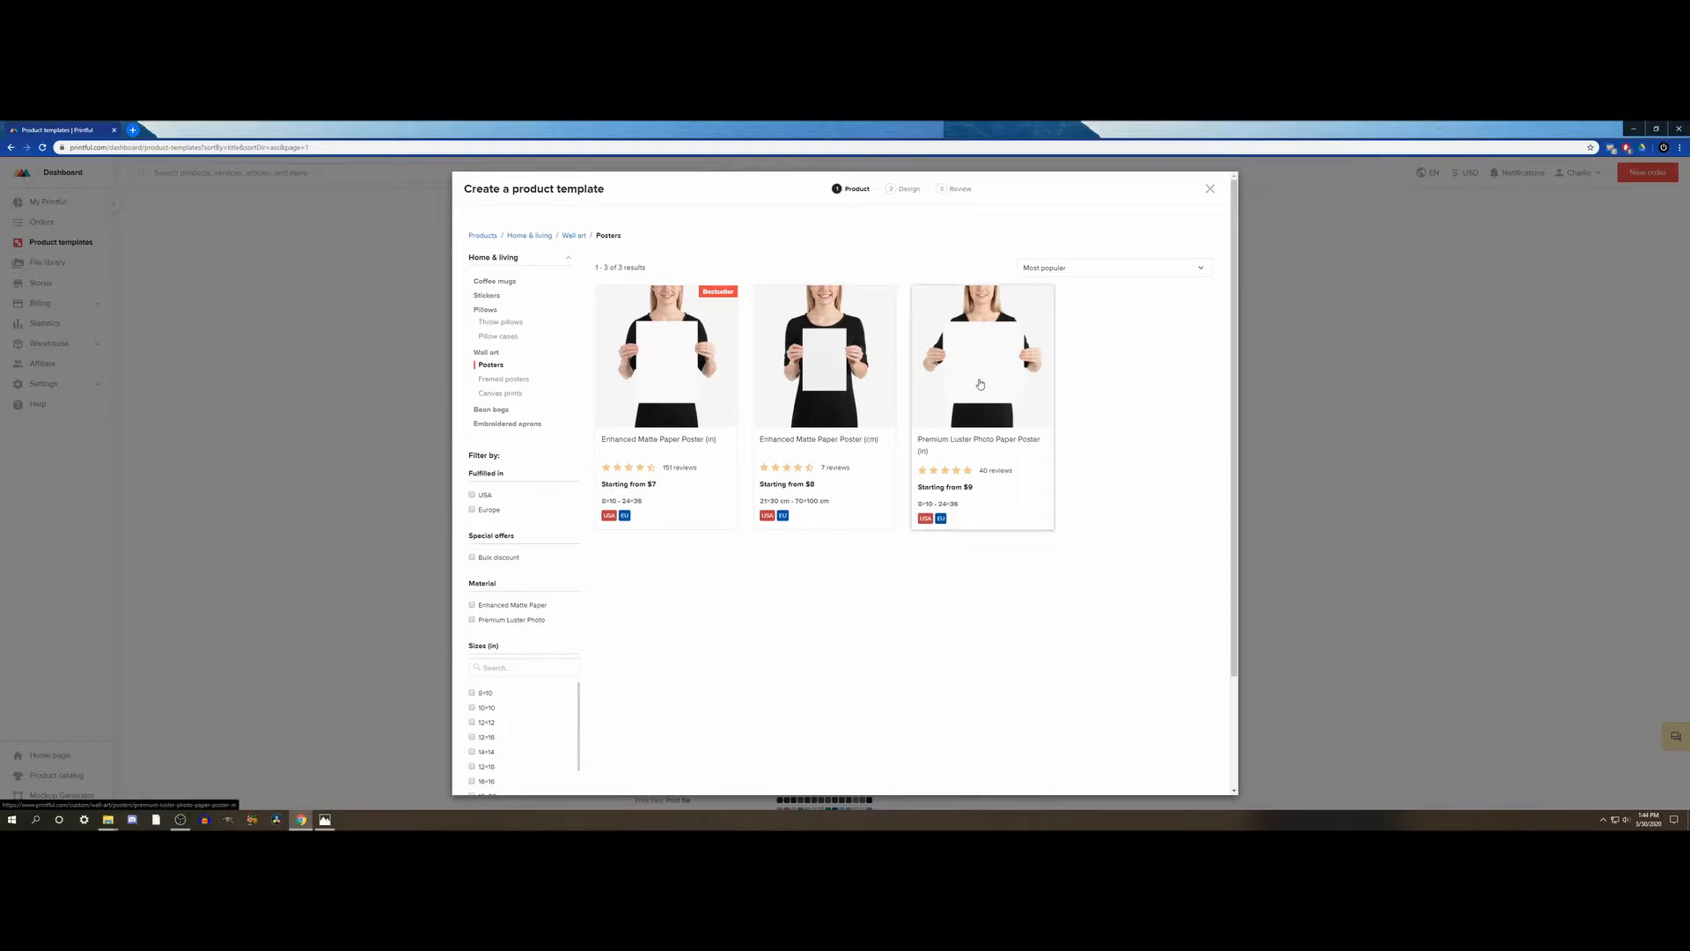
{"action": "left_click", "coordinate": [980, 384]}
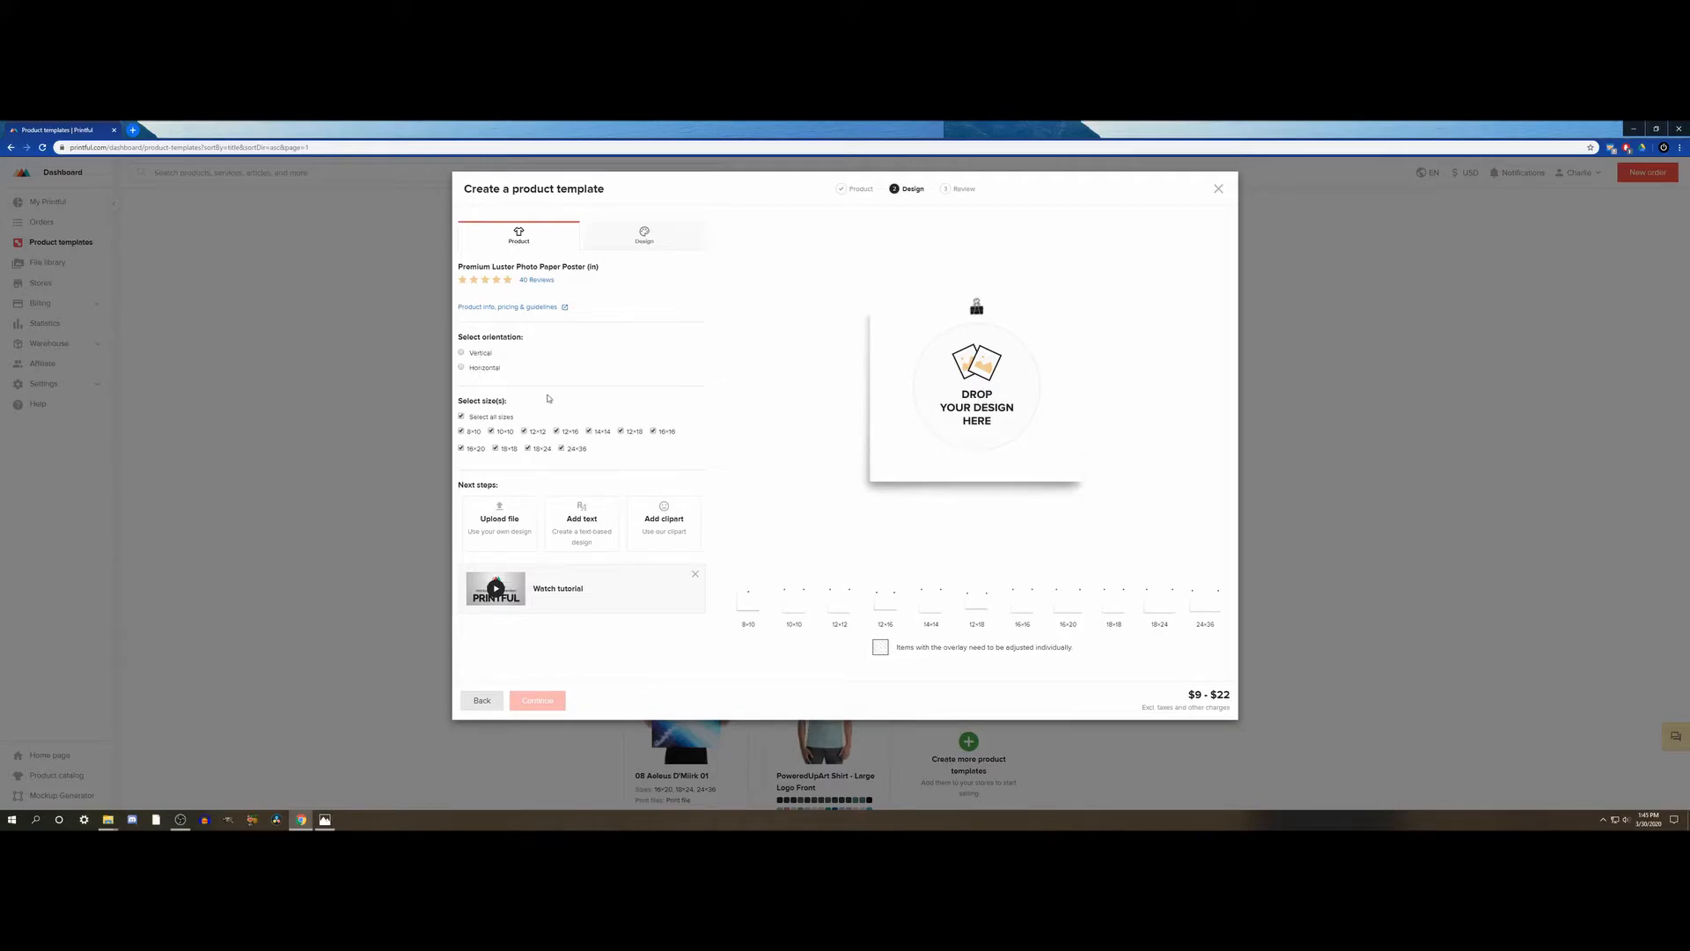
- Limit the poster template's sizes to 16×20, 18×24 and 24×36
{"action": "left_click", "coordinate": [461, 417]}
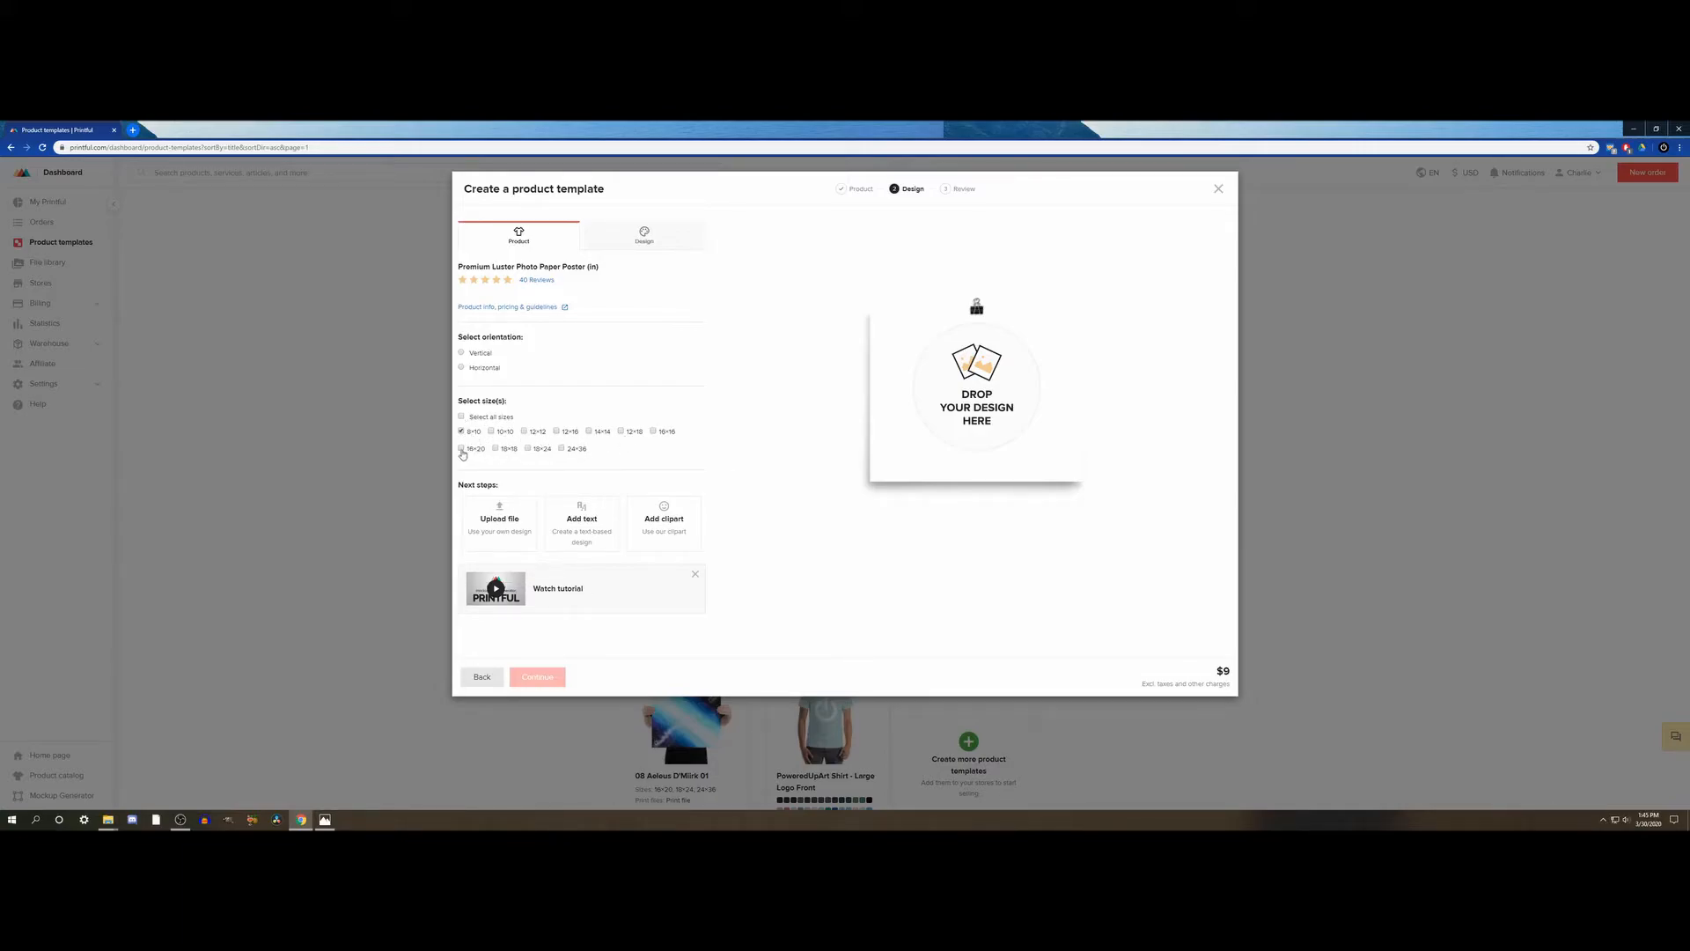
{"action": "left_click", "coordinate": [461, 449]}
{"action": "left_click", "coordinate": [461, 433]}
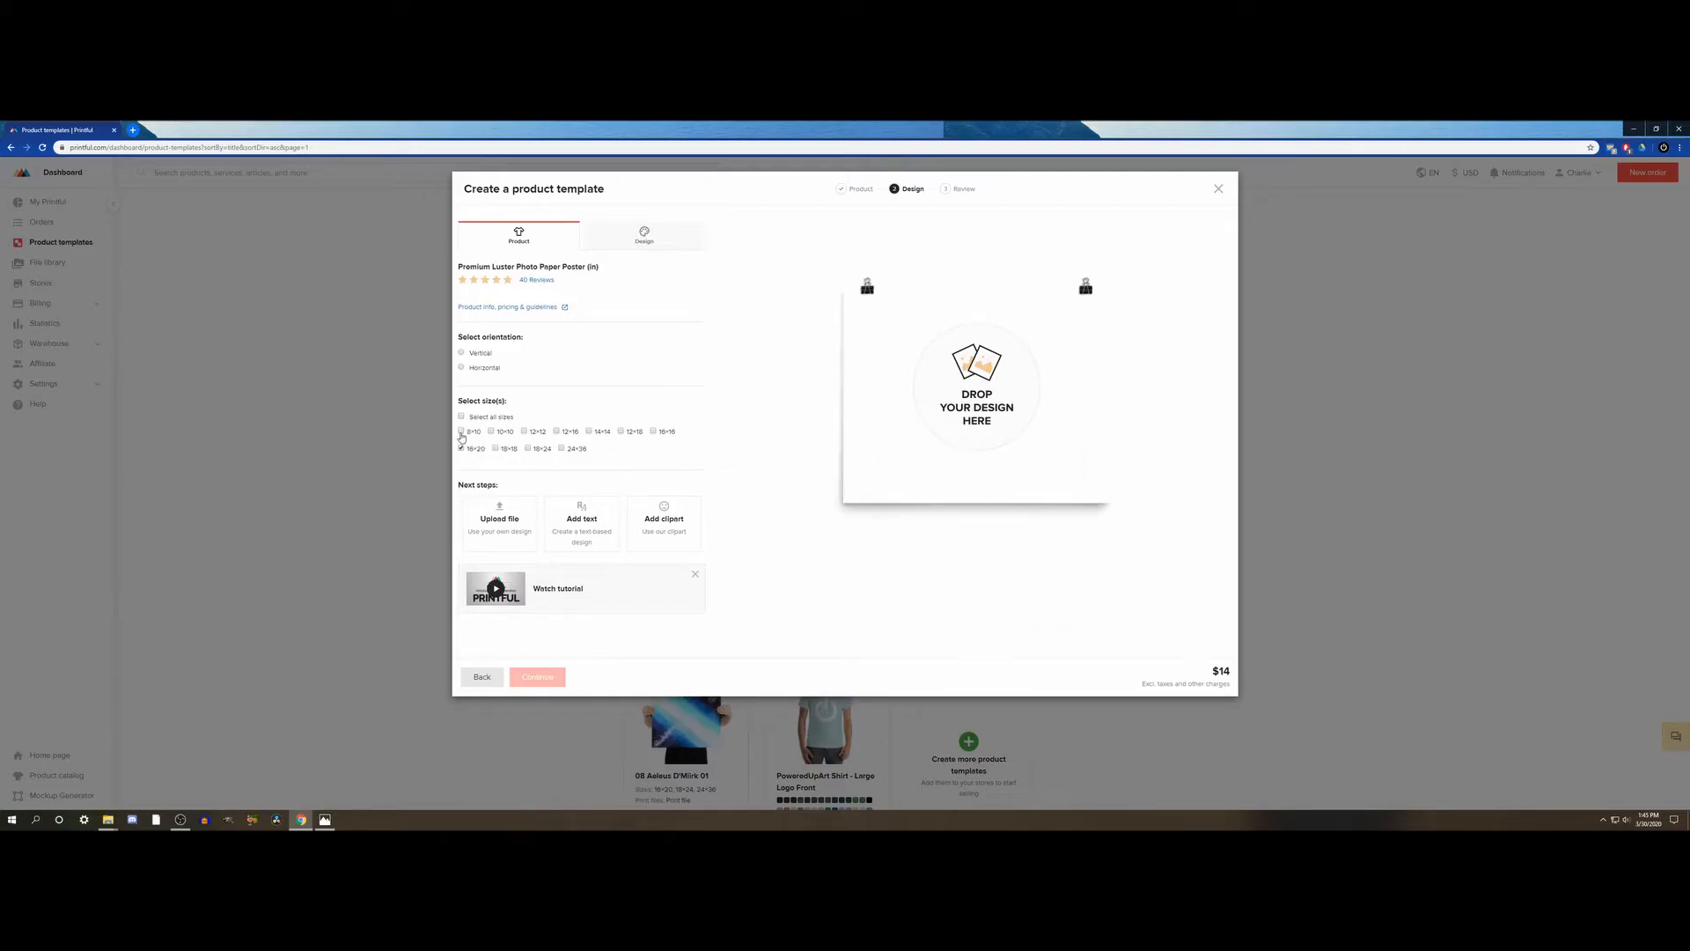
{"action": "left_click", "coordinate": [528, 450]}
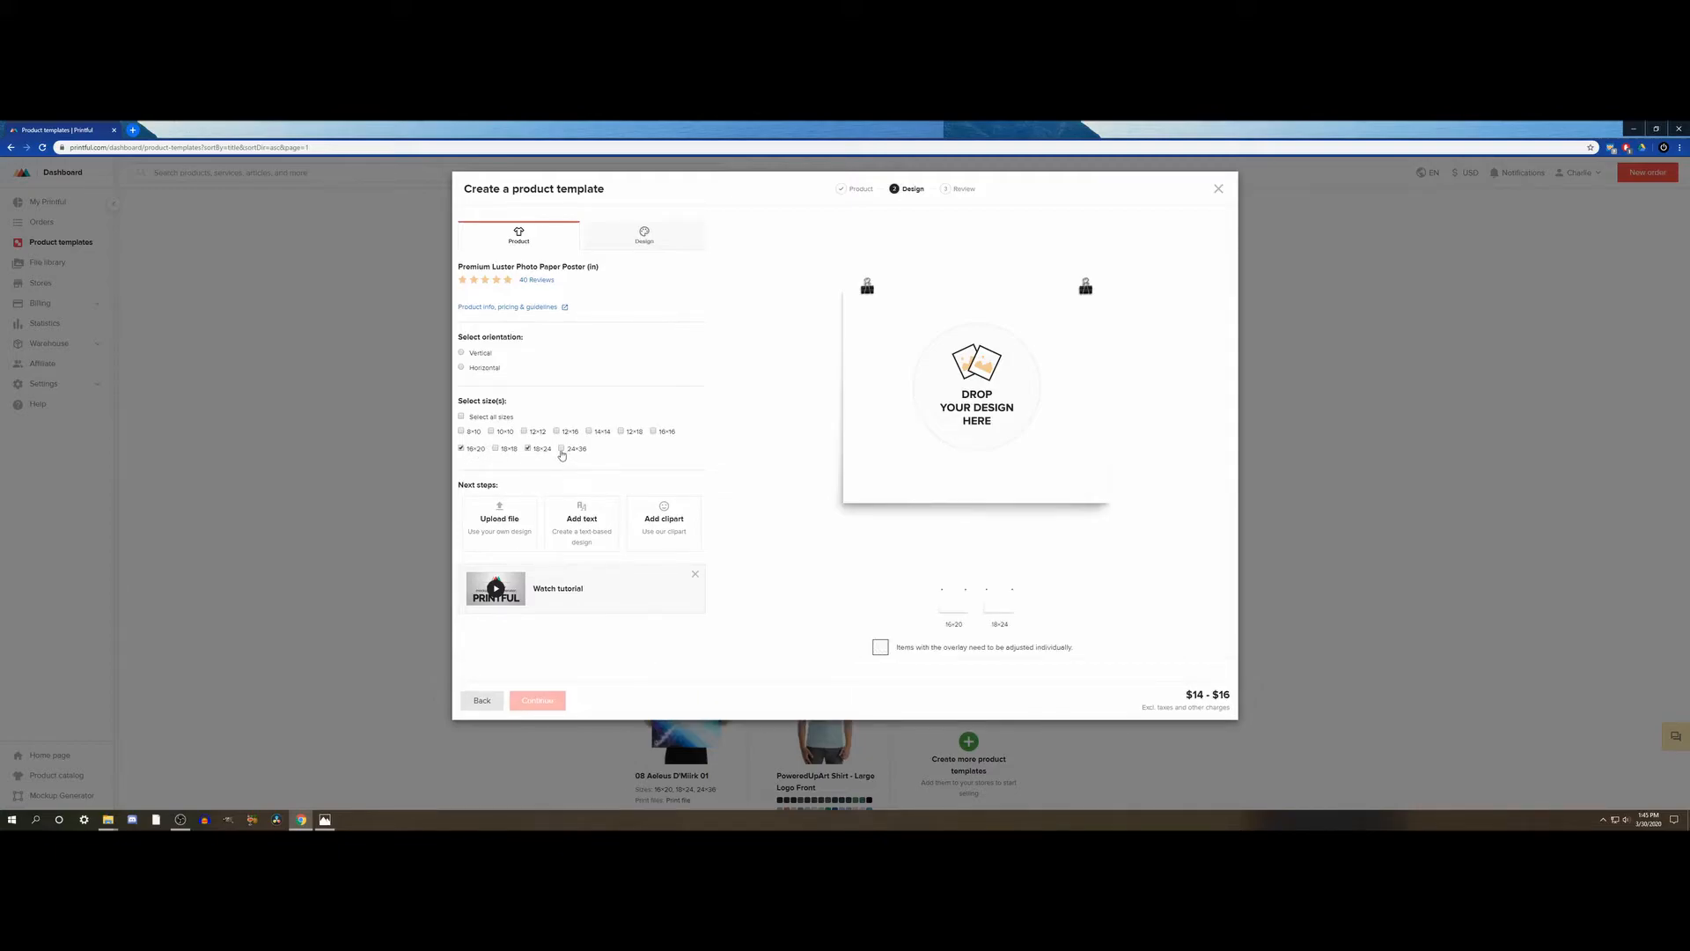
{"action": "left_click", "coordinate": [560, 448]}
- Place 09_BlindNine_01.png from the Photos For Prints folder onto the poster as its design
{"action": "left_click", "coordinate": [108, 824]}
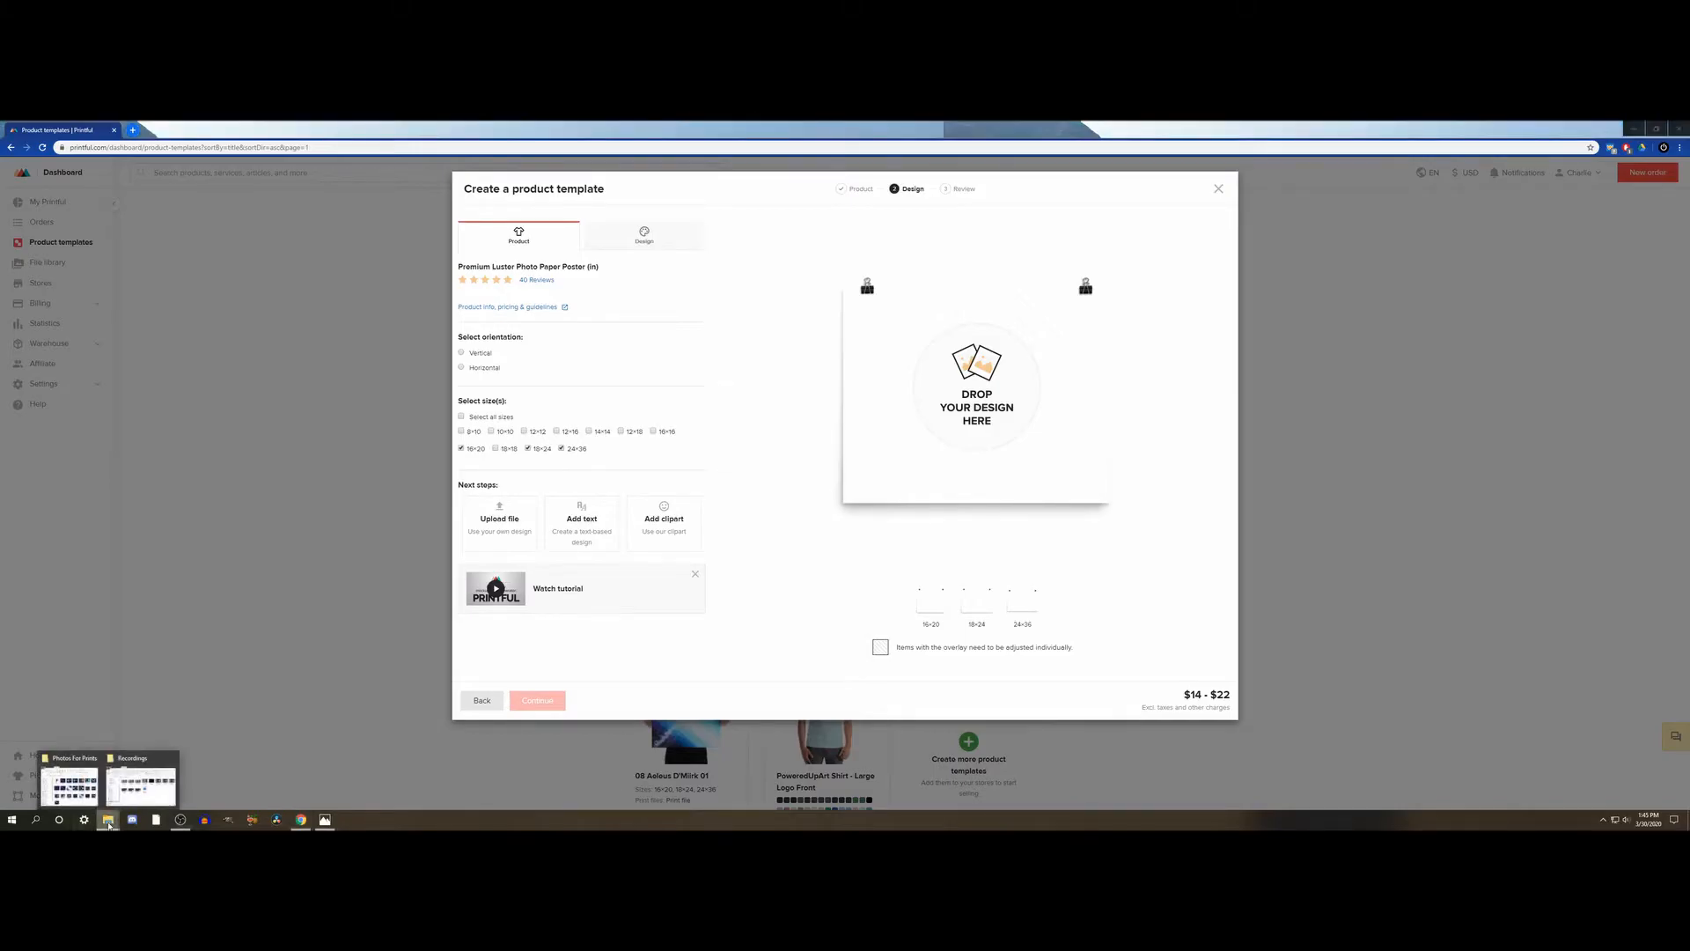
{"action": "left_click", "coordinate": [70, 786]}
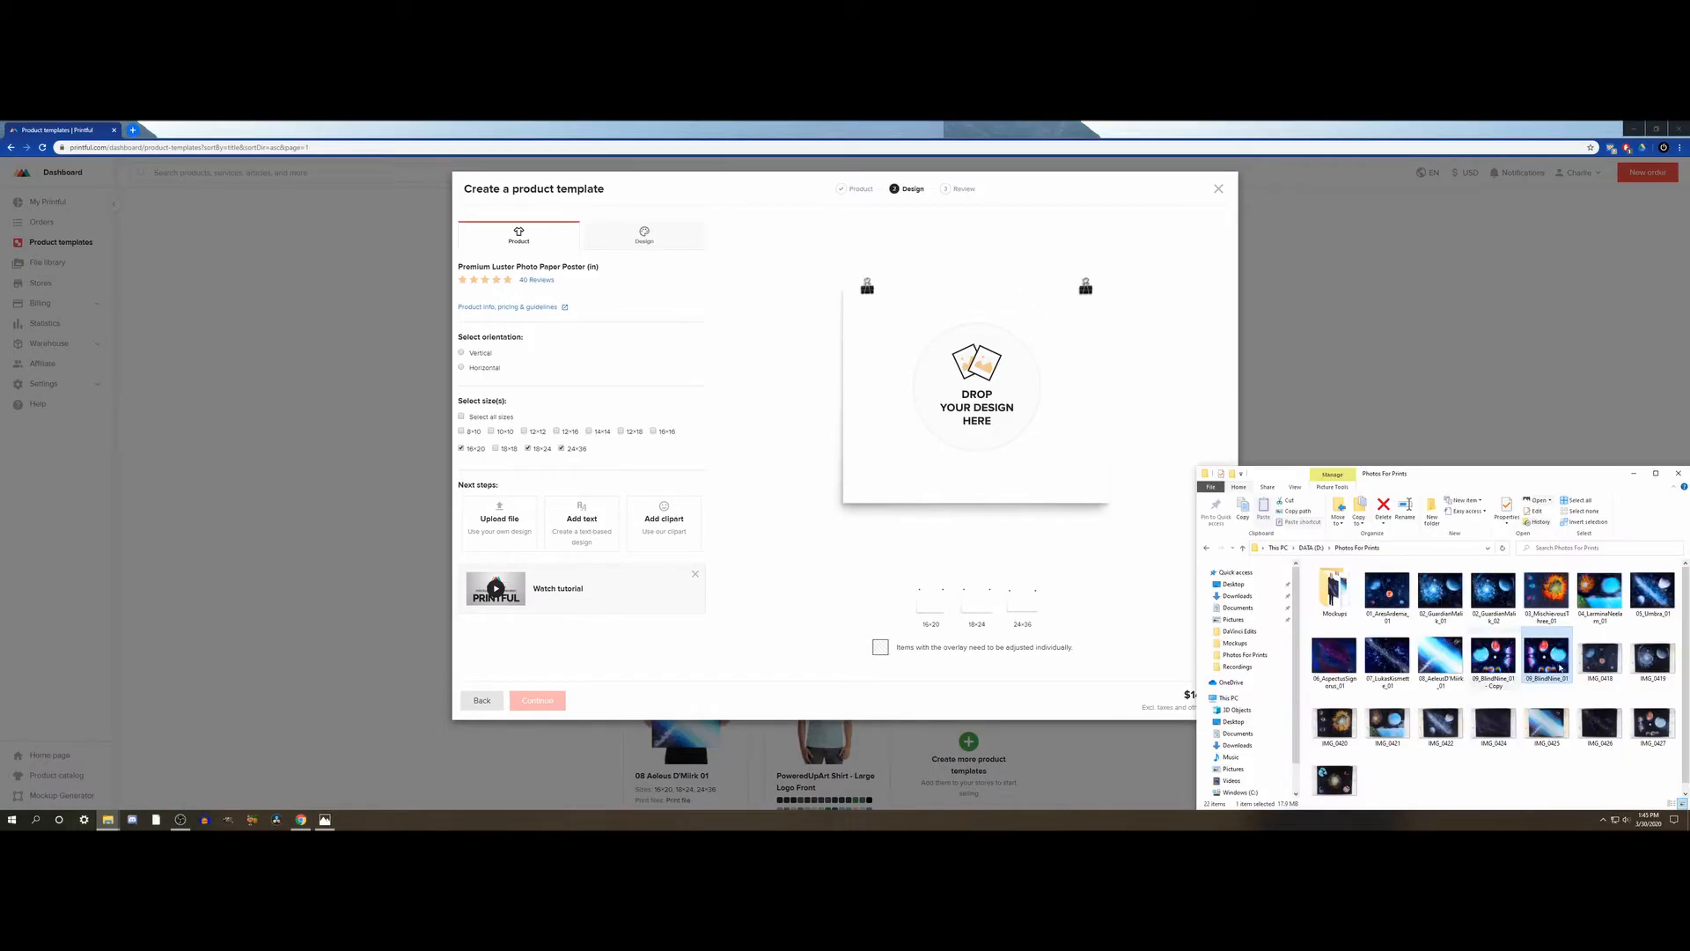
{"action": "left_click_drag", "start_coordinate": [1551, 666], "coordinate": [979, 431]}
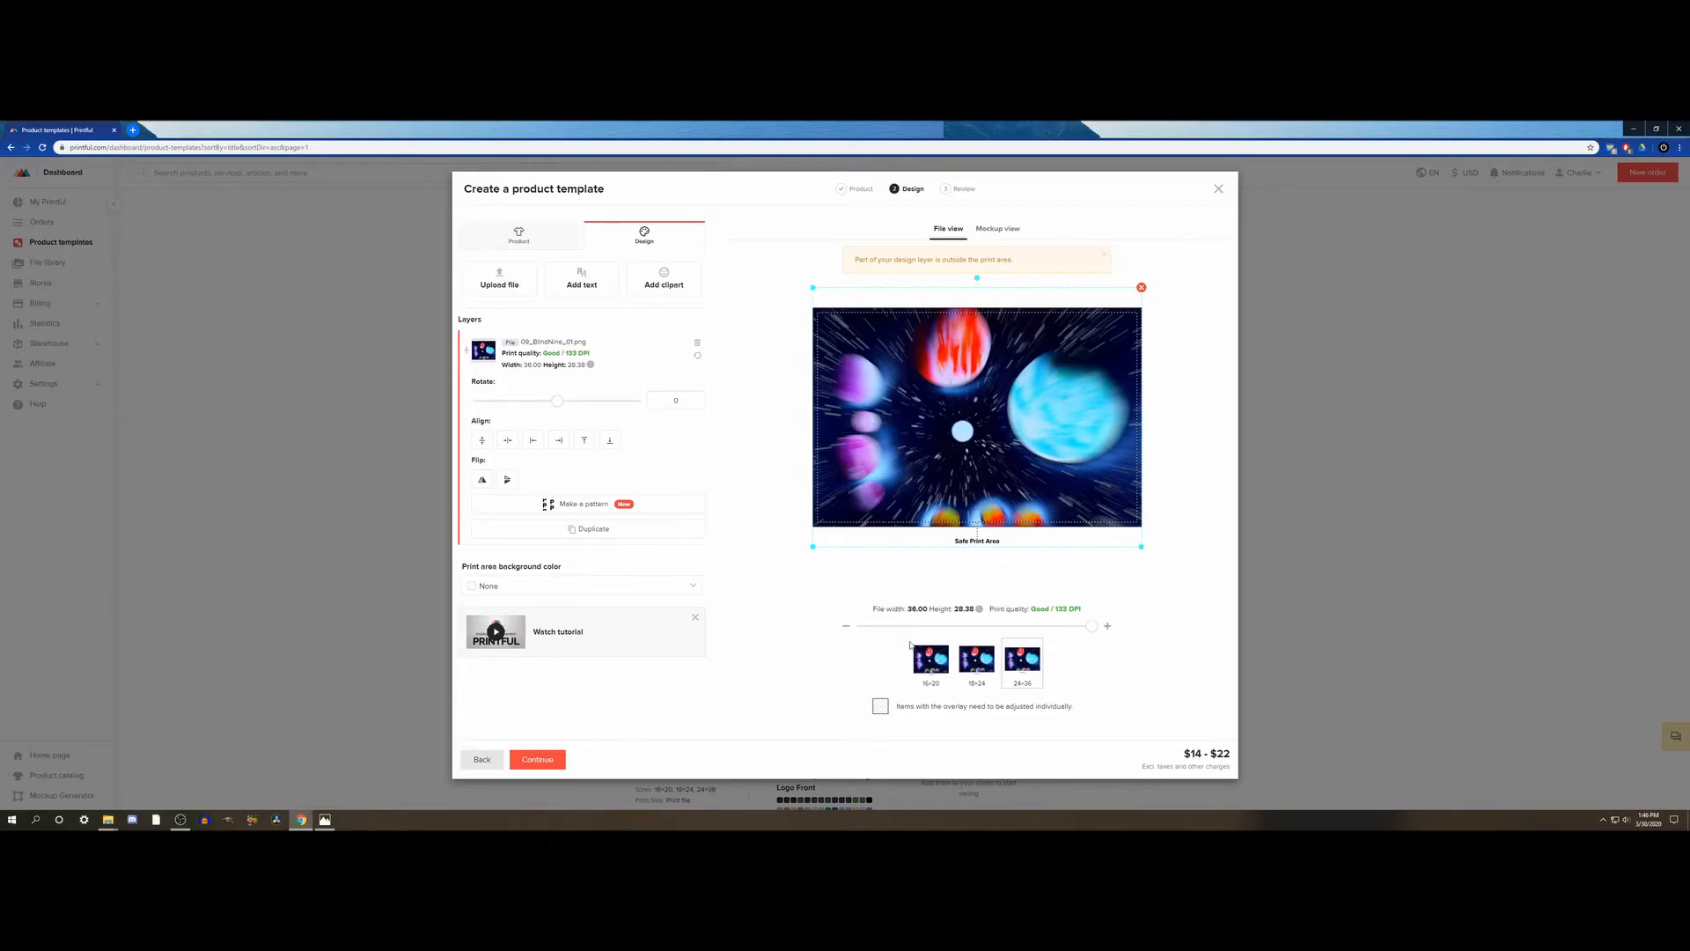
- Center the artwork horizontally on the 16×20 poster and shift it slightly upward on the 18×24 poster
{"action": "left_click", "coordinate": [930, 662]}
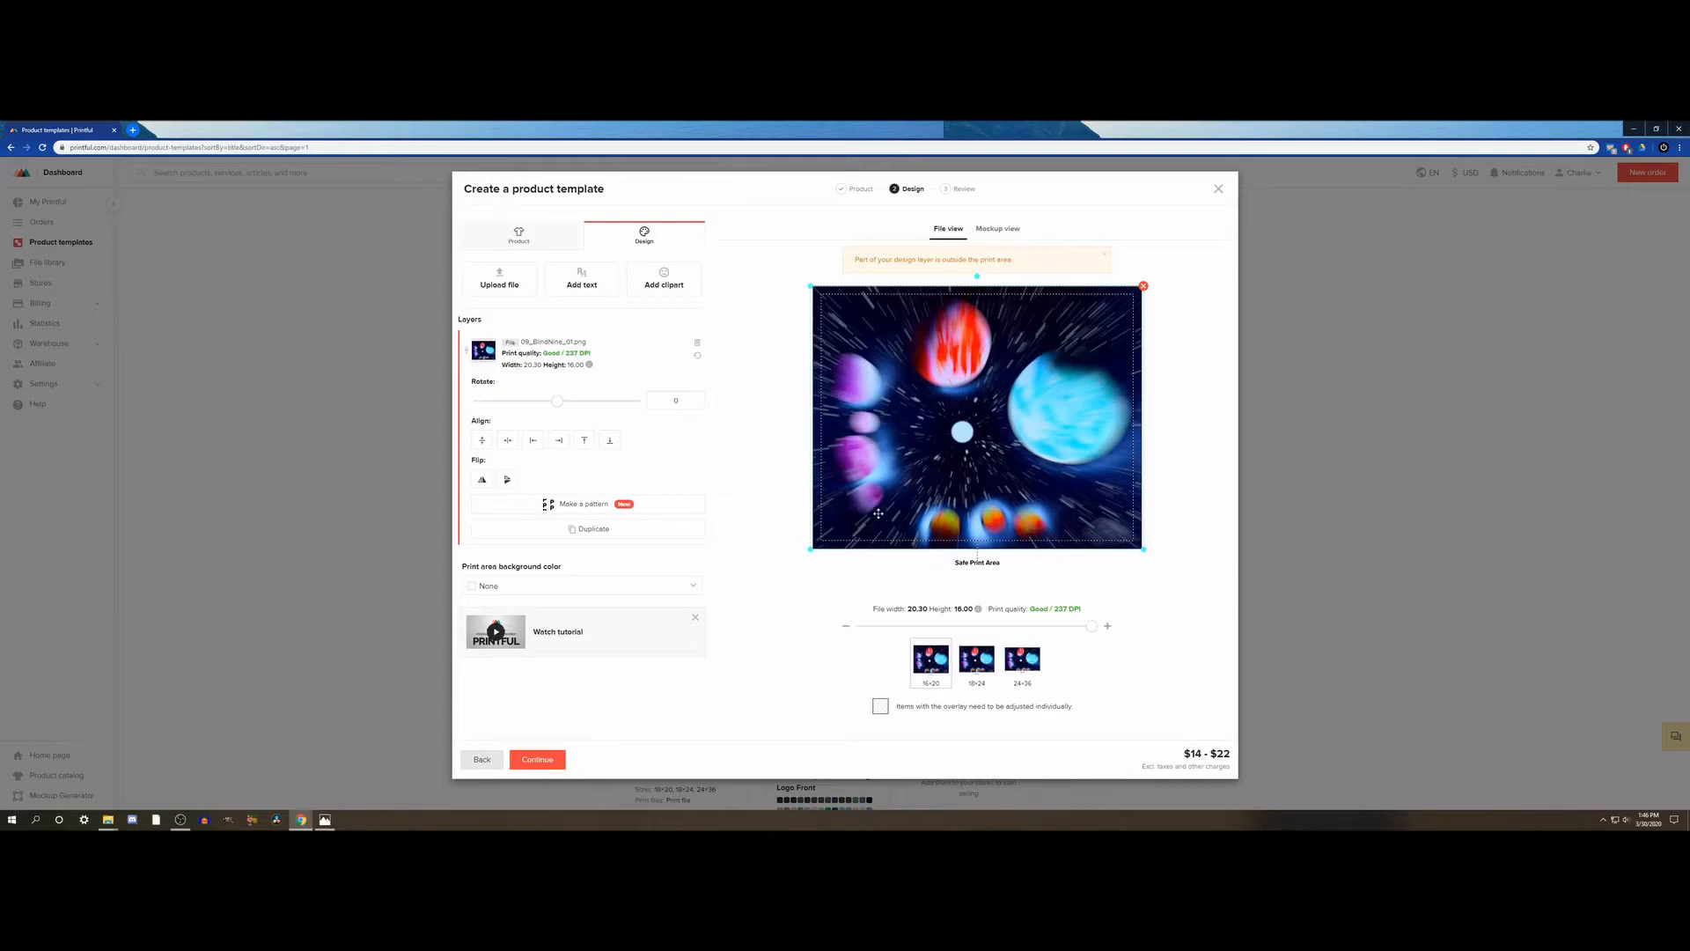
{"action": "left_click_drag", "start_coordinate": [976, 448], "coordinate": [972, 447]}
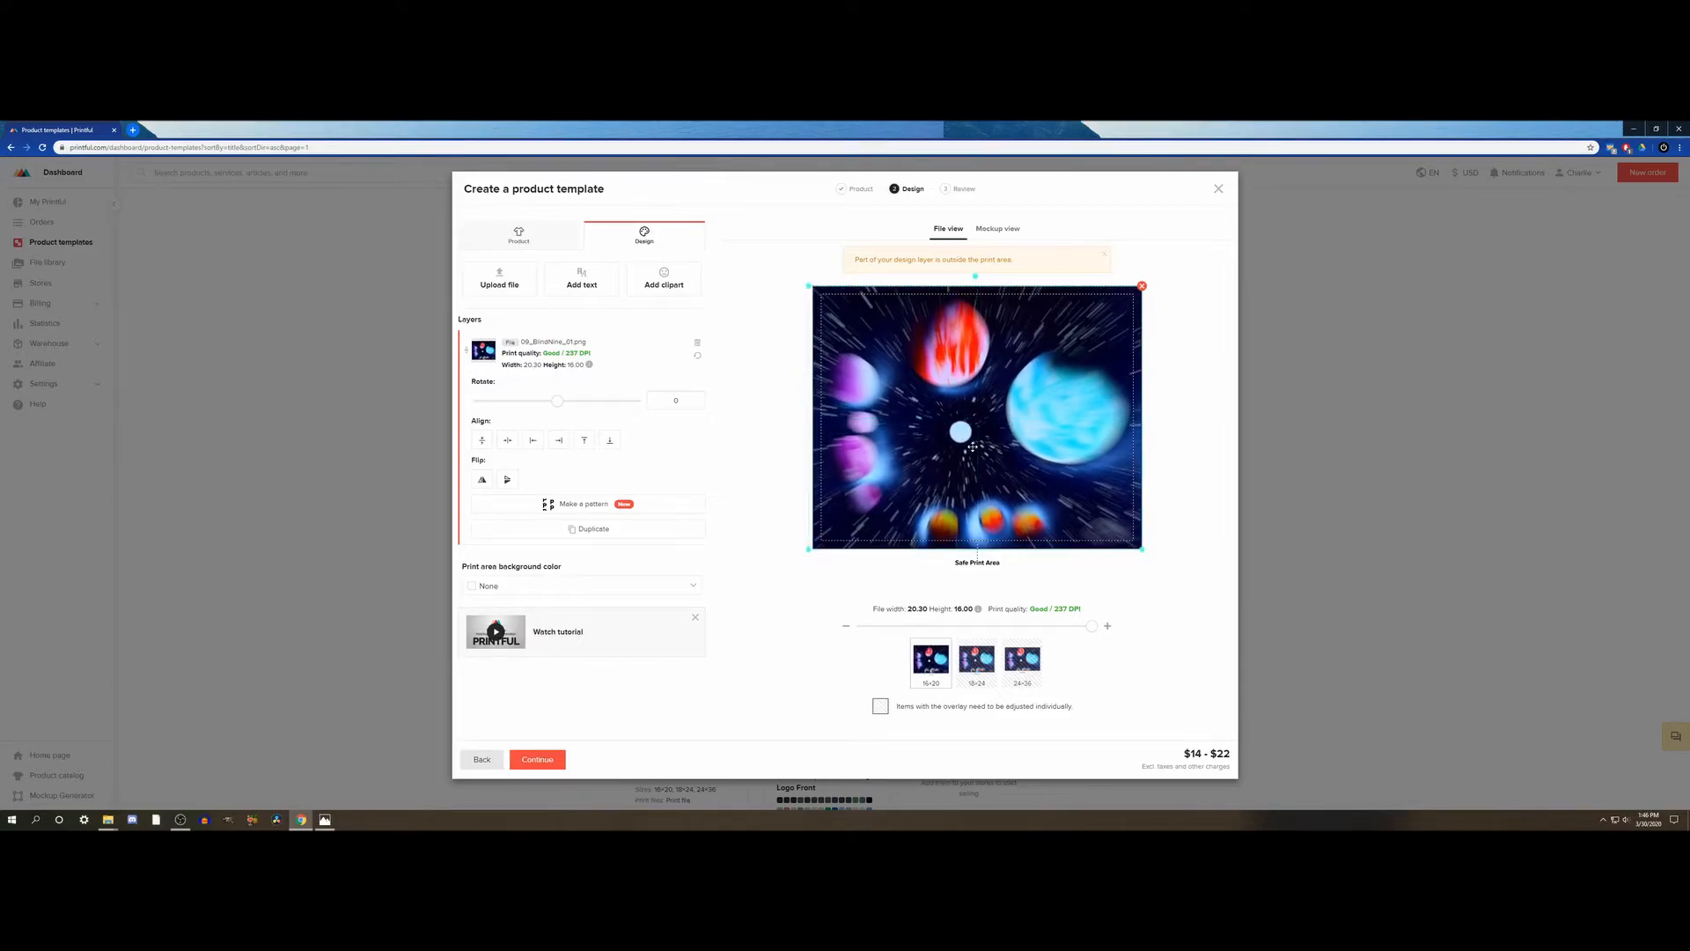
{"action": "left_click", "coordinate": [509, 442]}
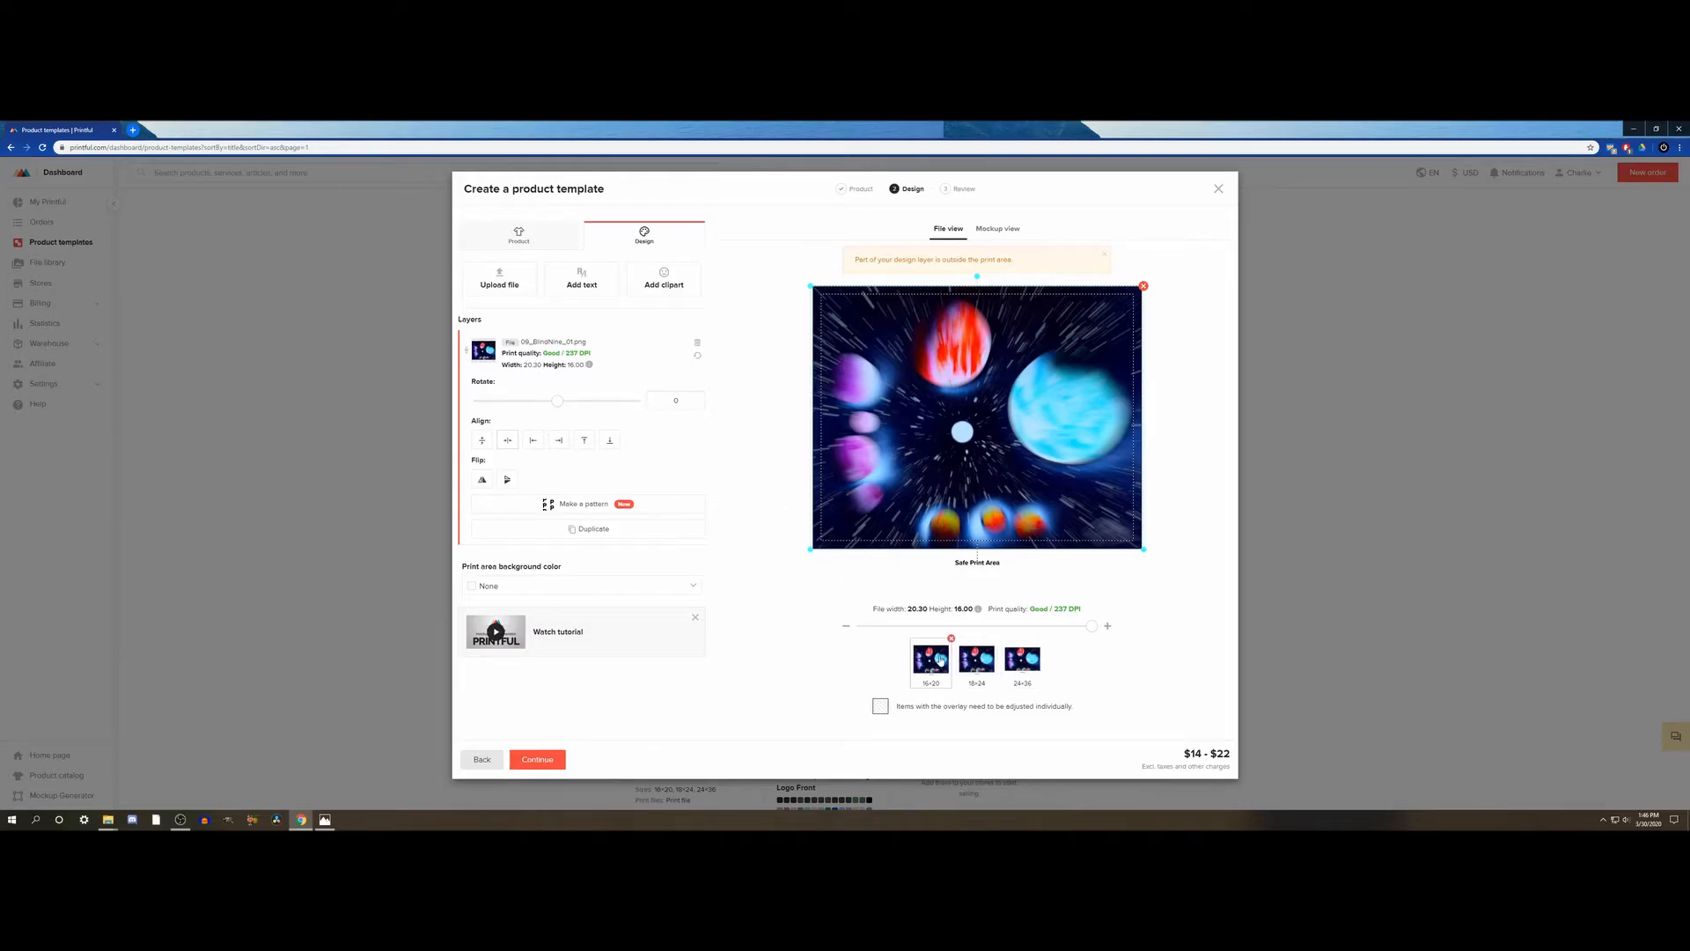
{"action": "left_click", "coordinate": [979, 672]}
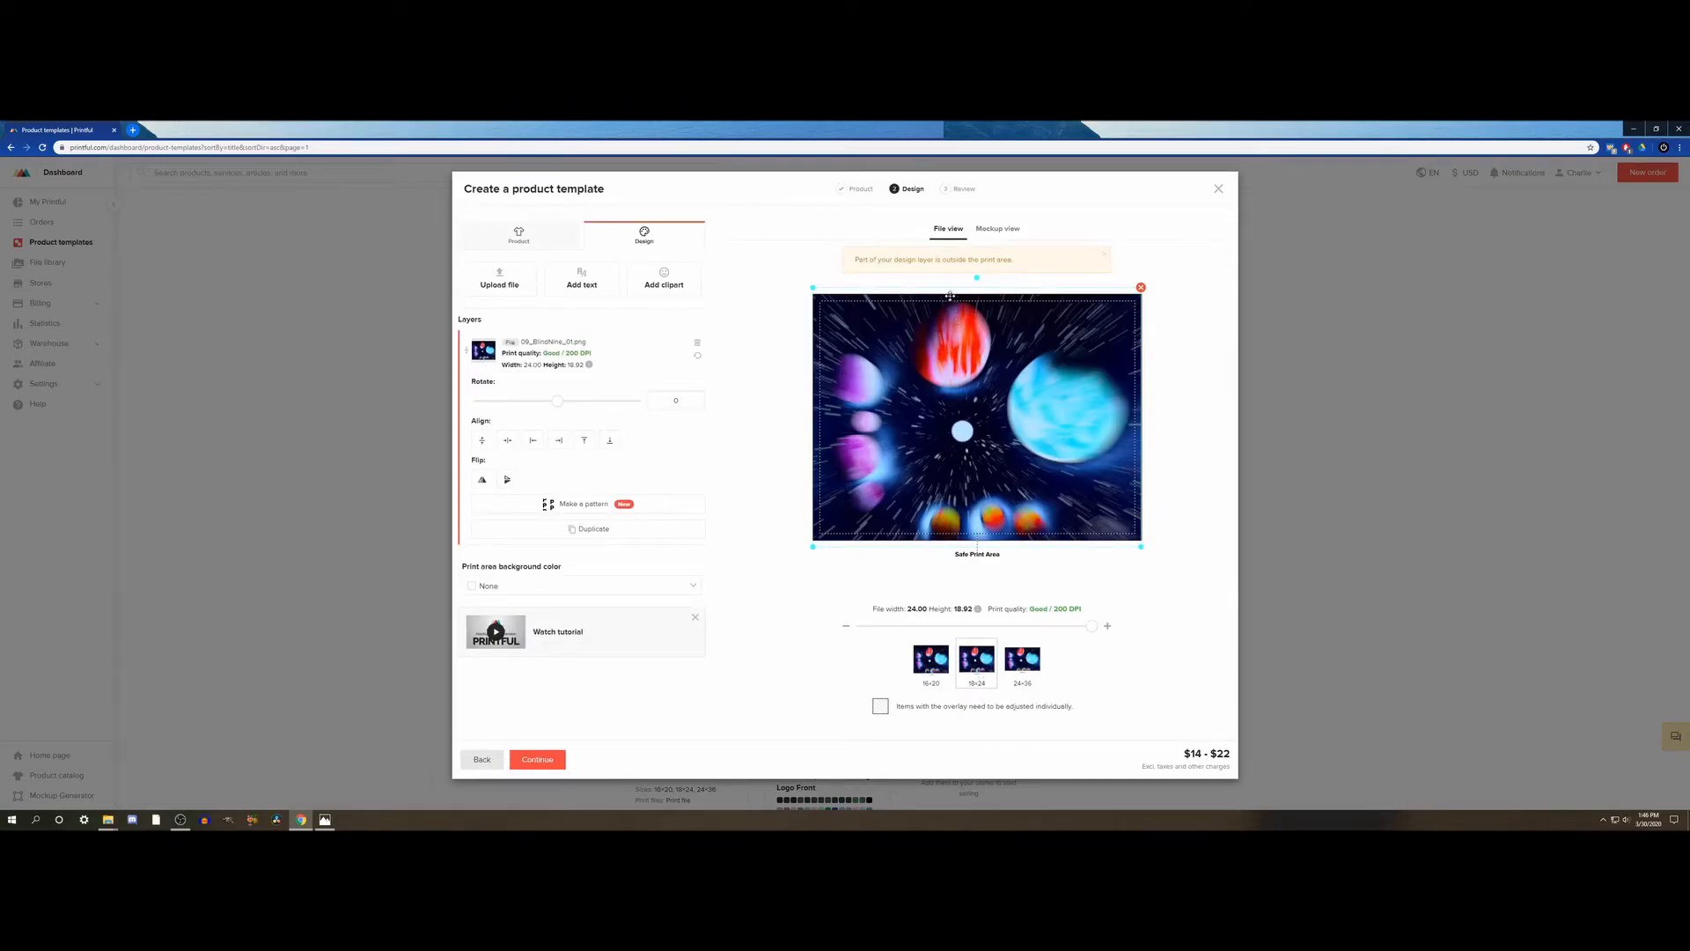
{"action": "left_click_drag", "start_coordinate": [968, 510], "coordinate": [968, 506]}
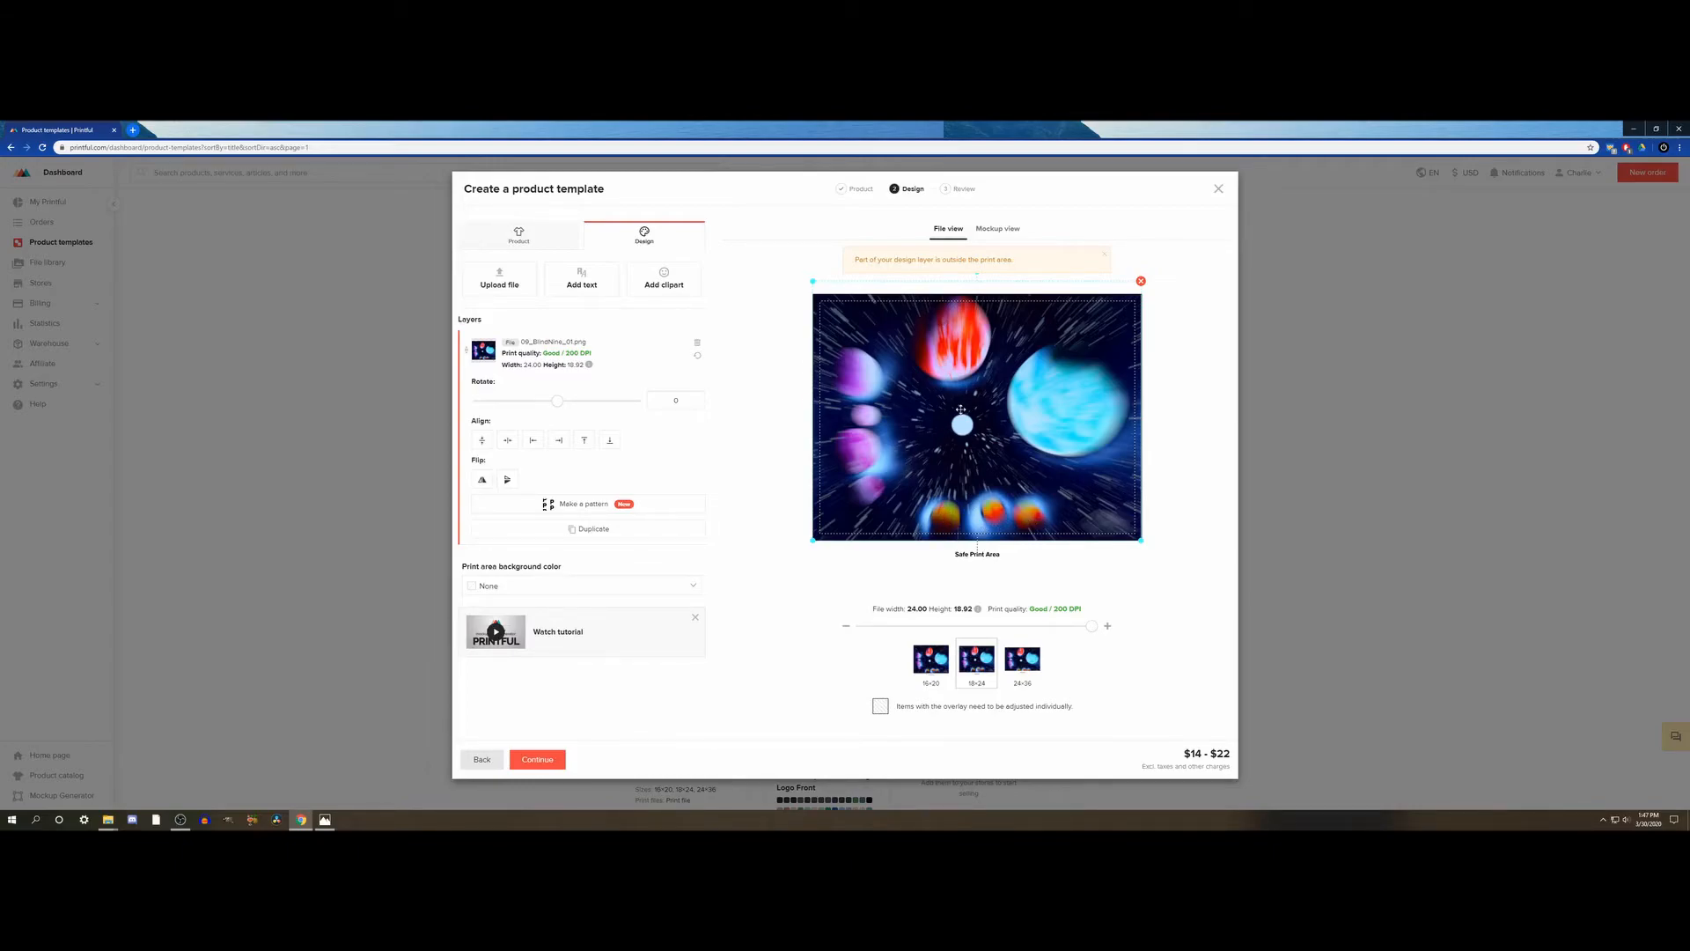
- Shift the artwork slightly upward on the 24×36 poster, center it horizontally and enlarge it to about 36 × 28.67 in
{"action": "left_click", "coordinate": [1023, 665]}
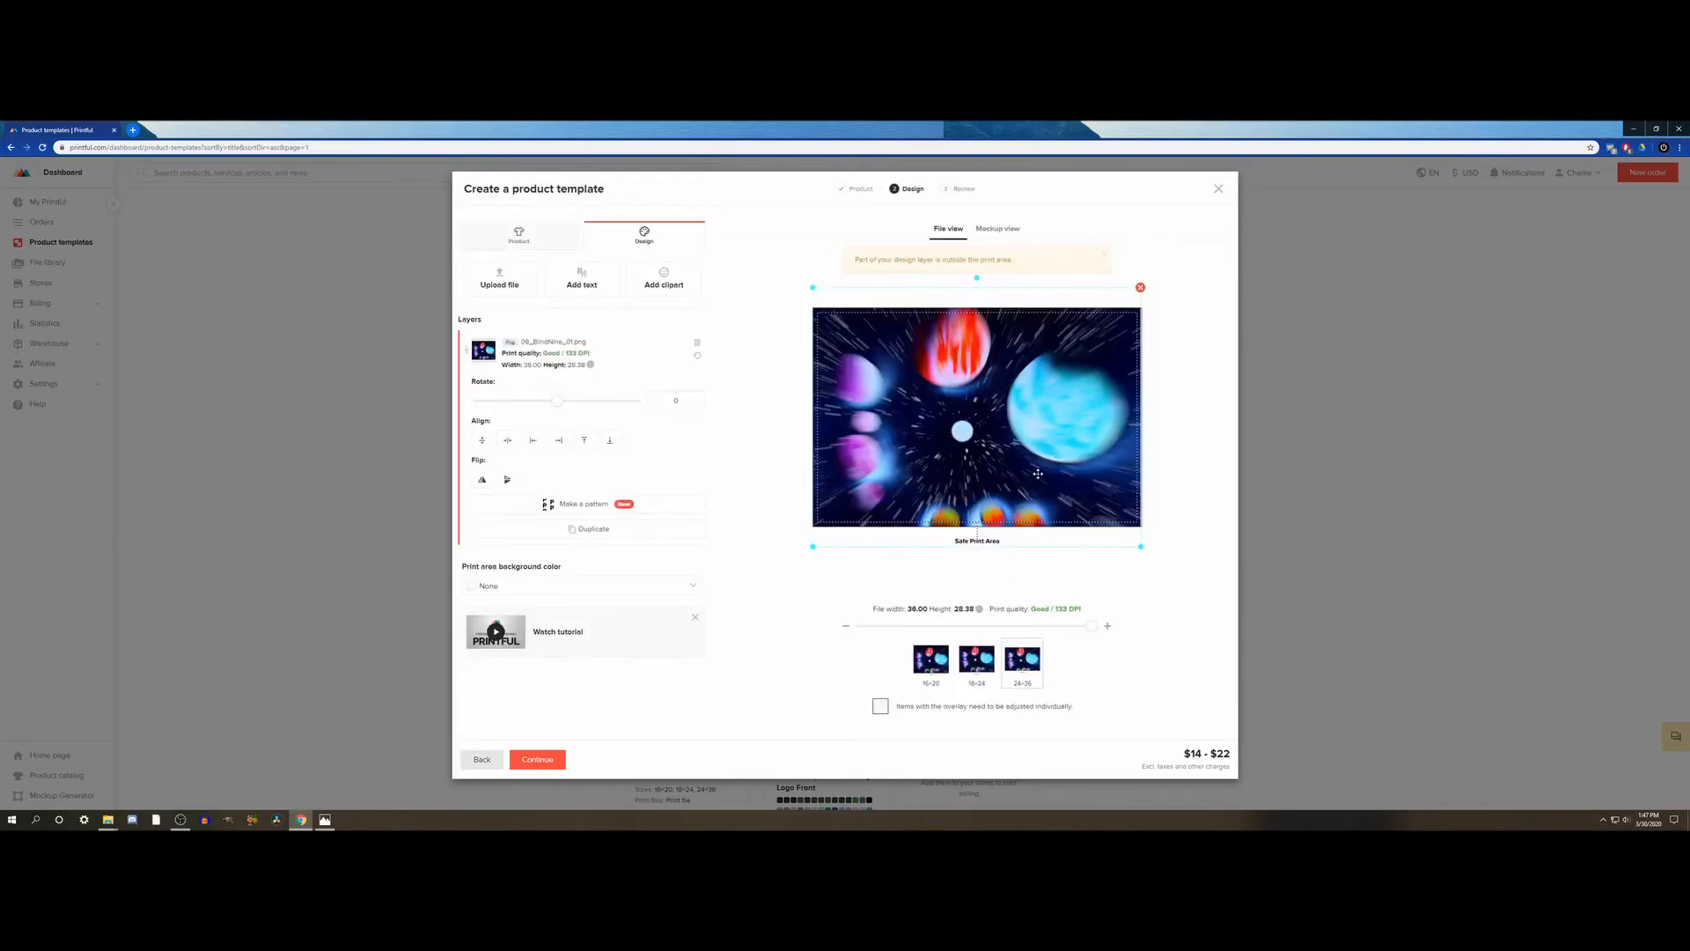
{"action": "left_click_drag", "start_coordinate": [982, 443], "coordinate": [984, 435]}
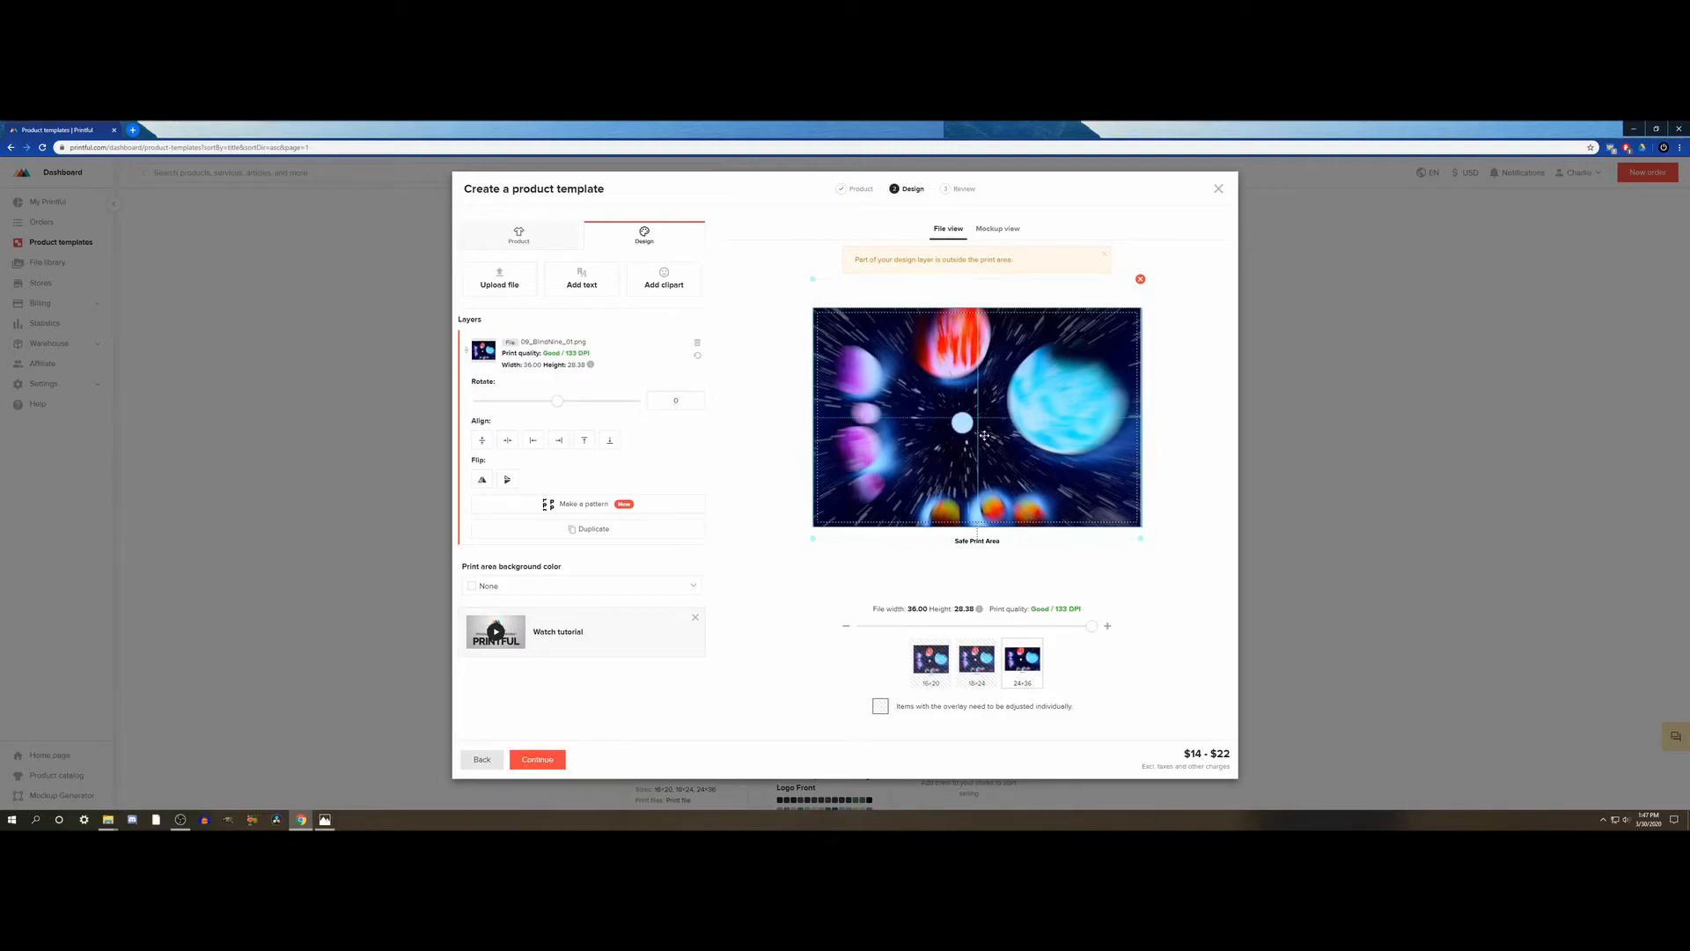
{"action": "left_click_drag", "start_coordinate": [984, 435], "coordinate": [986, 435]}
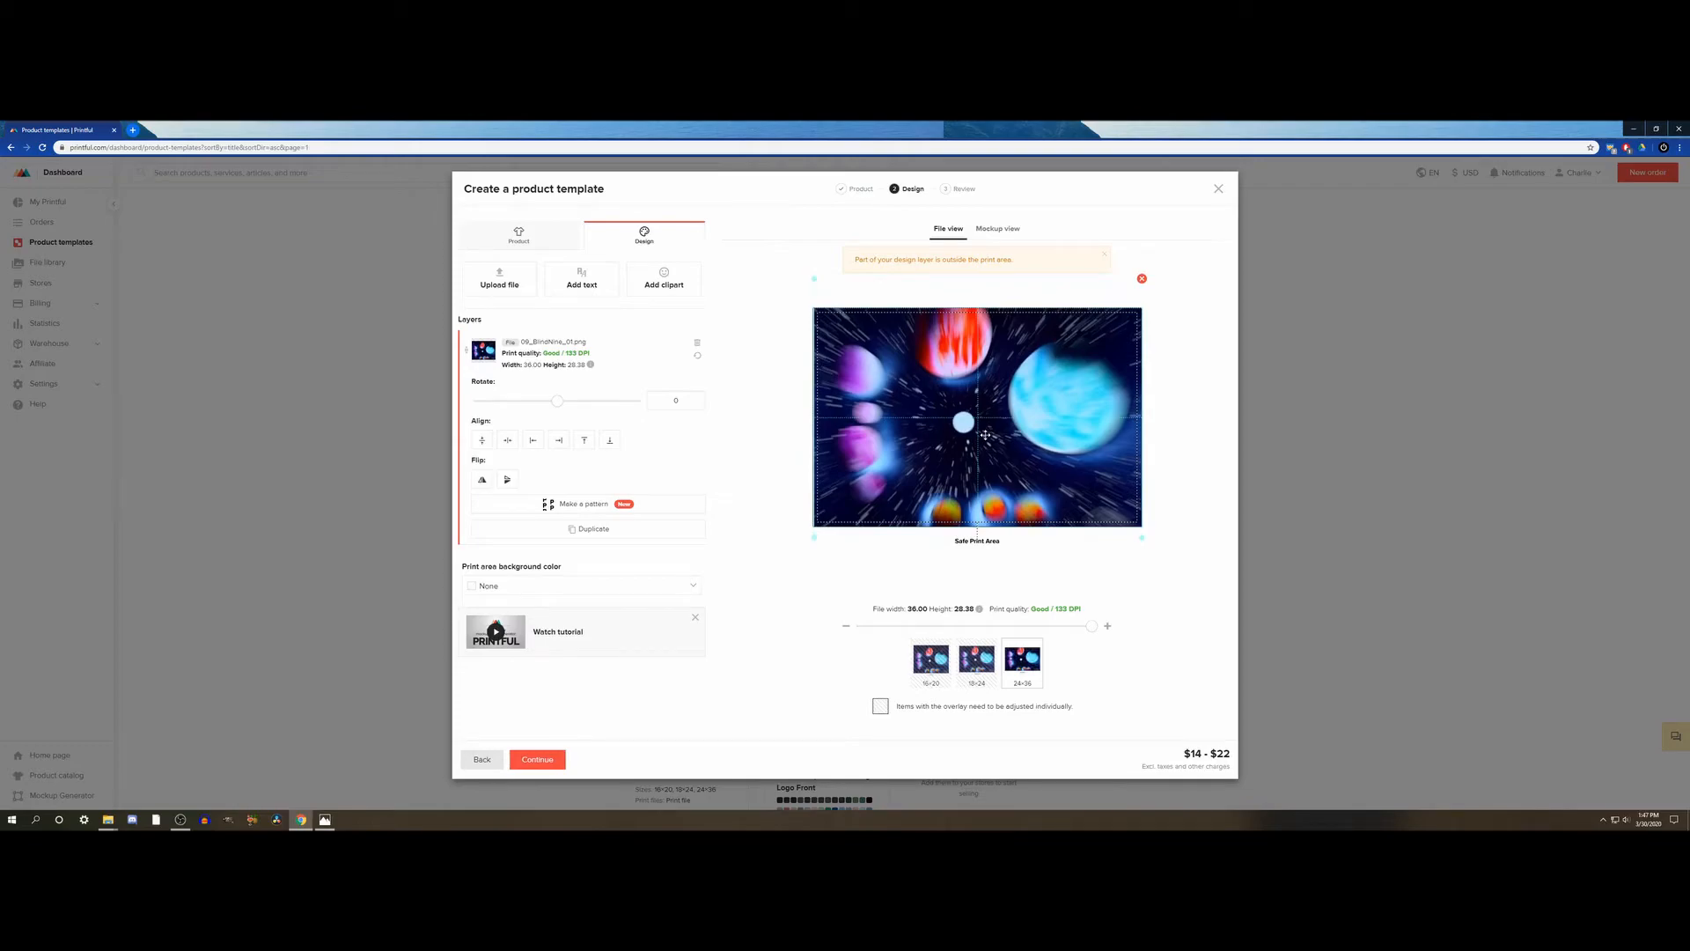
{"action": "left_click", "coordinate": [508, 440]}
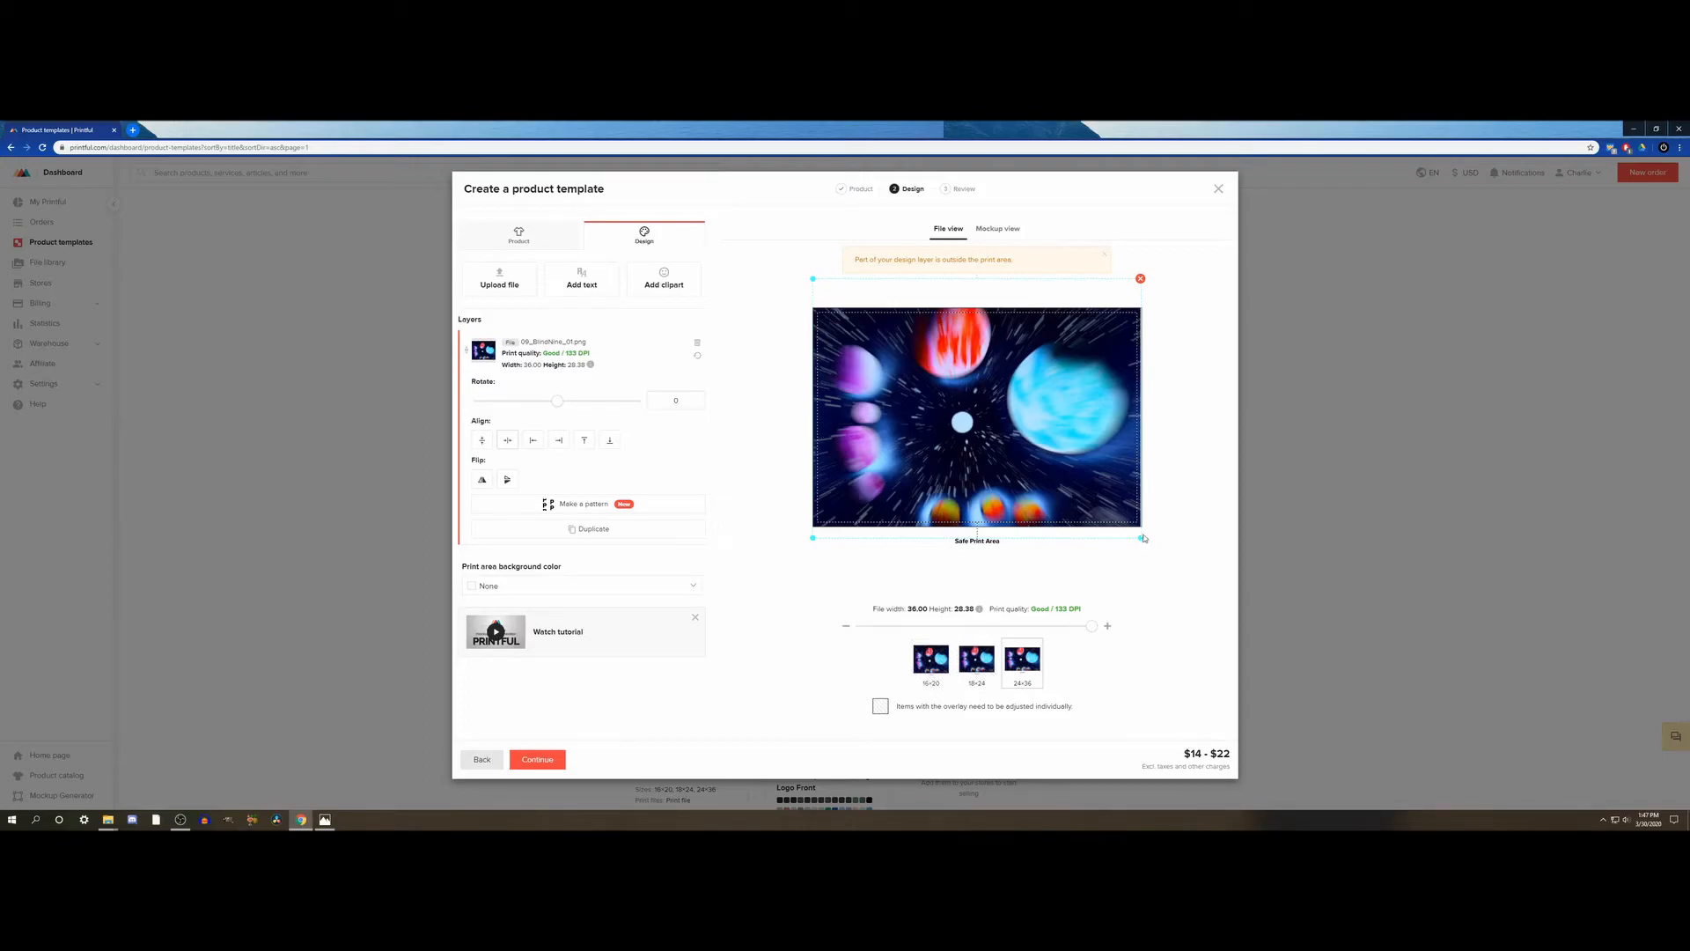
{"action": "left_click_drag", "start_coordinate": [1141, 538], "coordinate": [1177, 528]}
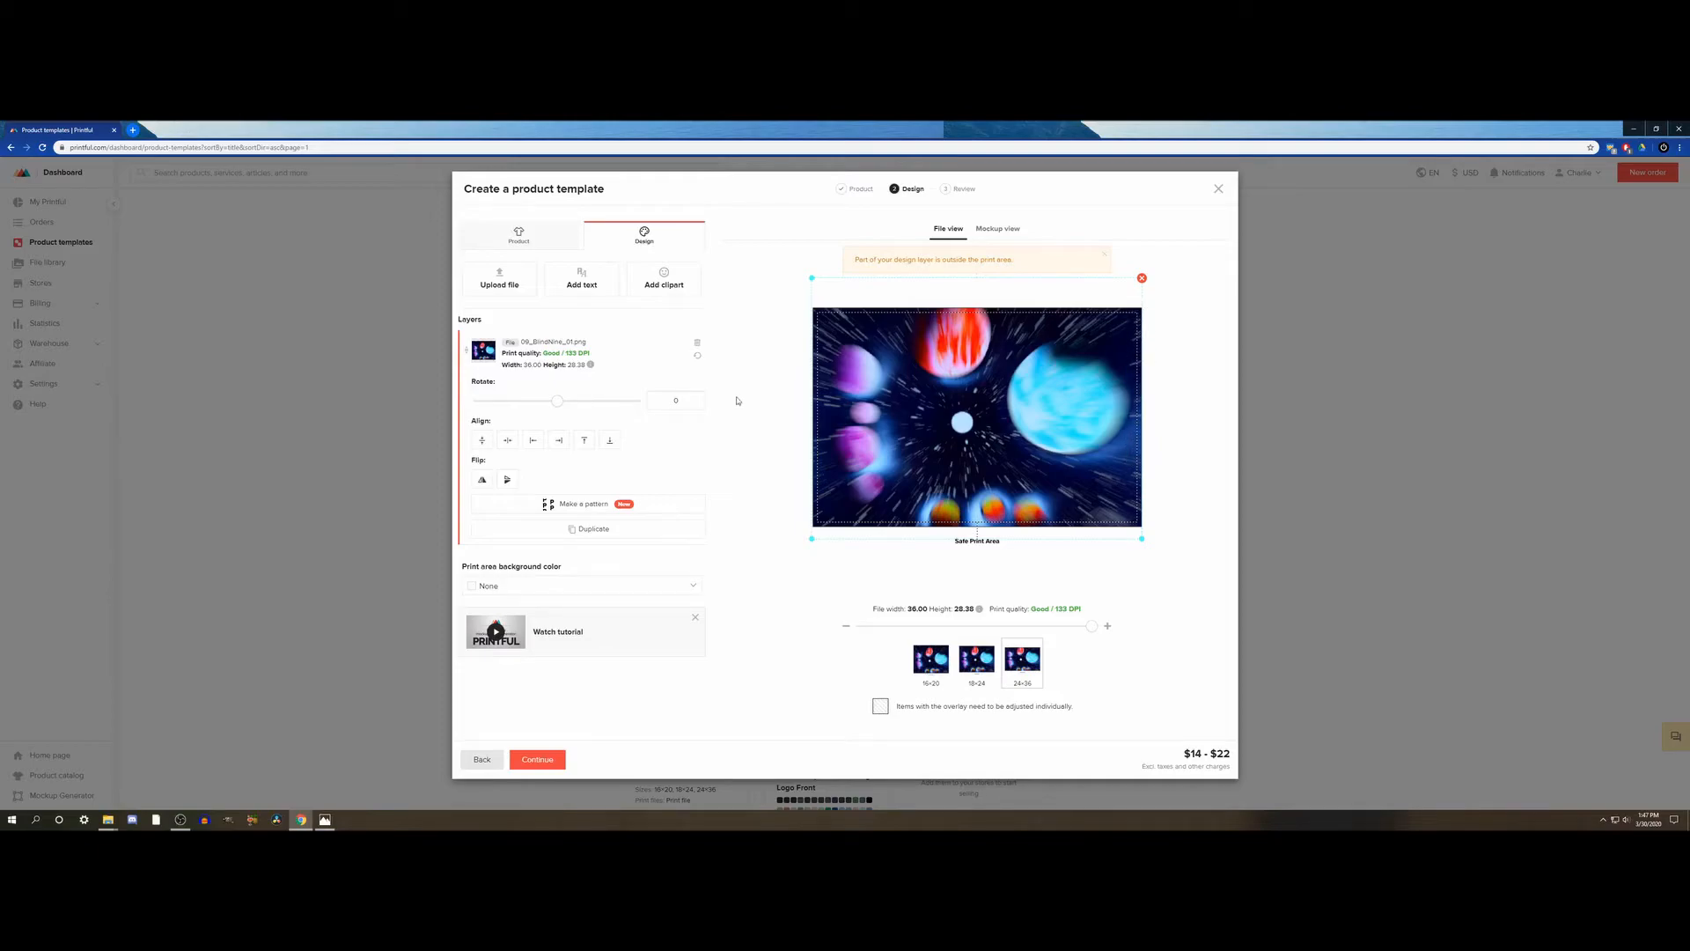
{"action": "left_click", "coordinate": [509, 442]}
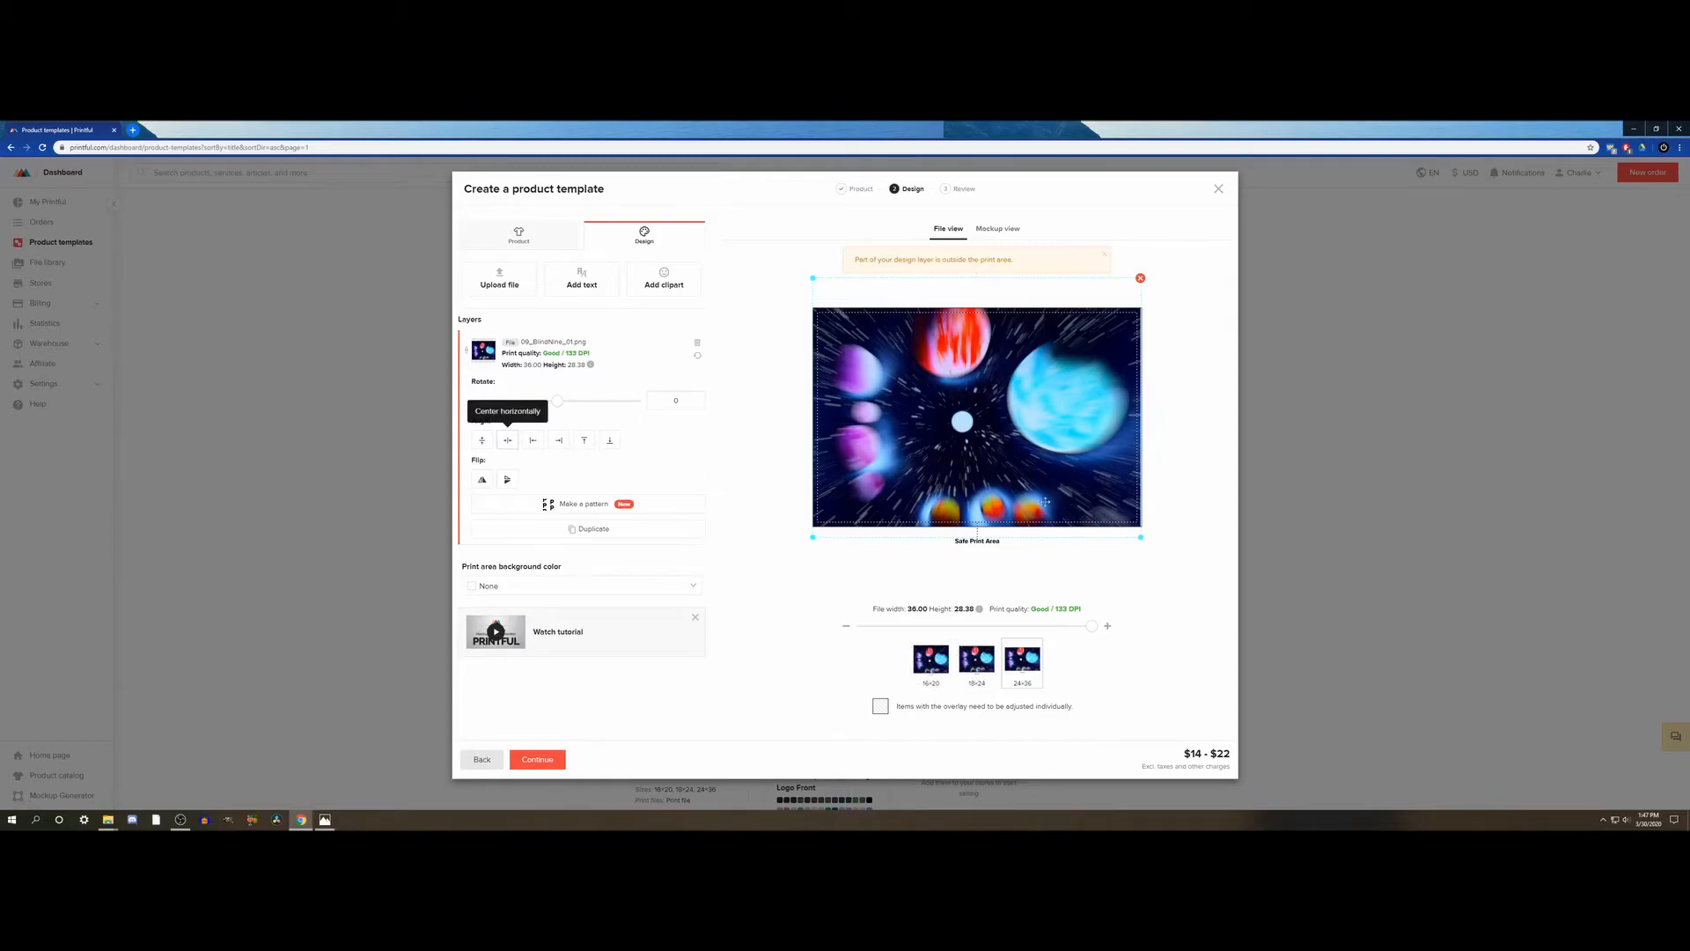
{"action": "left_click_drag", "start_coordinate": [1141, 536], "coordinate": [1143, 538]}
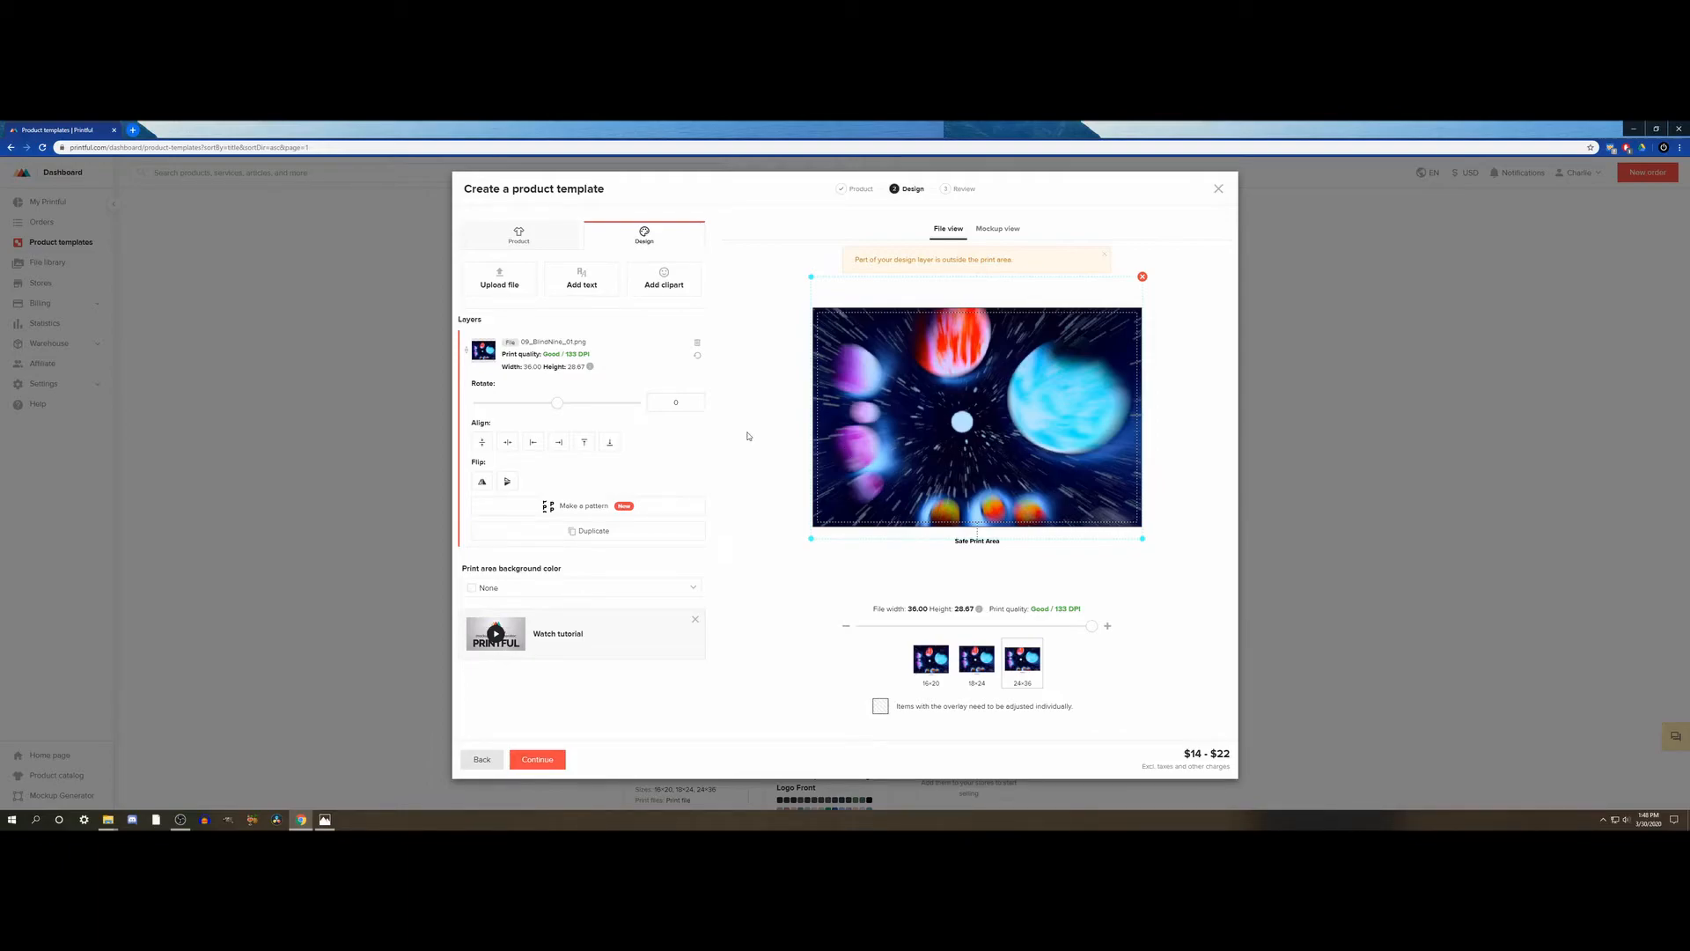
- Add Logo_Full.png from the store's file library as a new layer over the artwork
{"action": "left_click", "coordinate": [508, 284]}
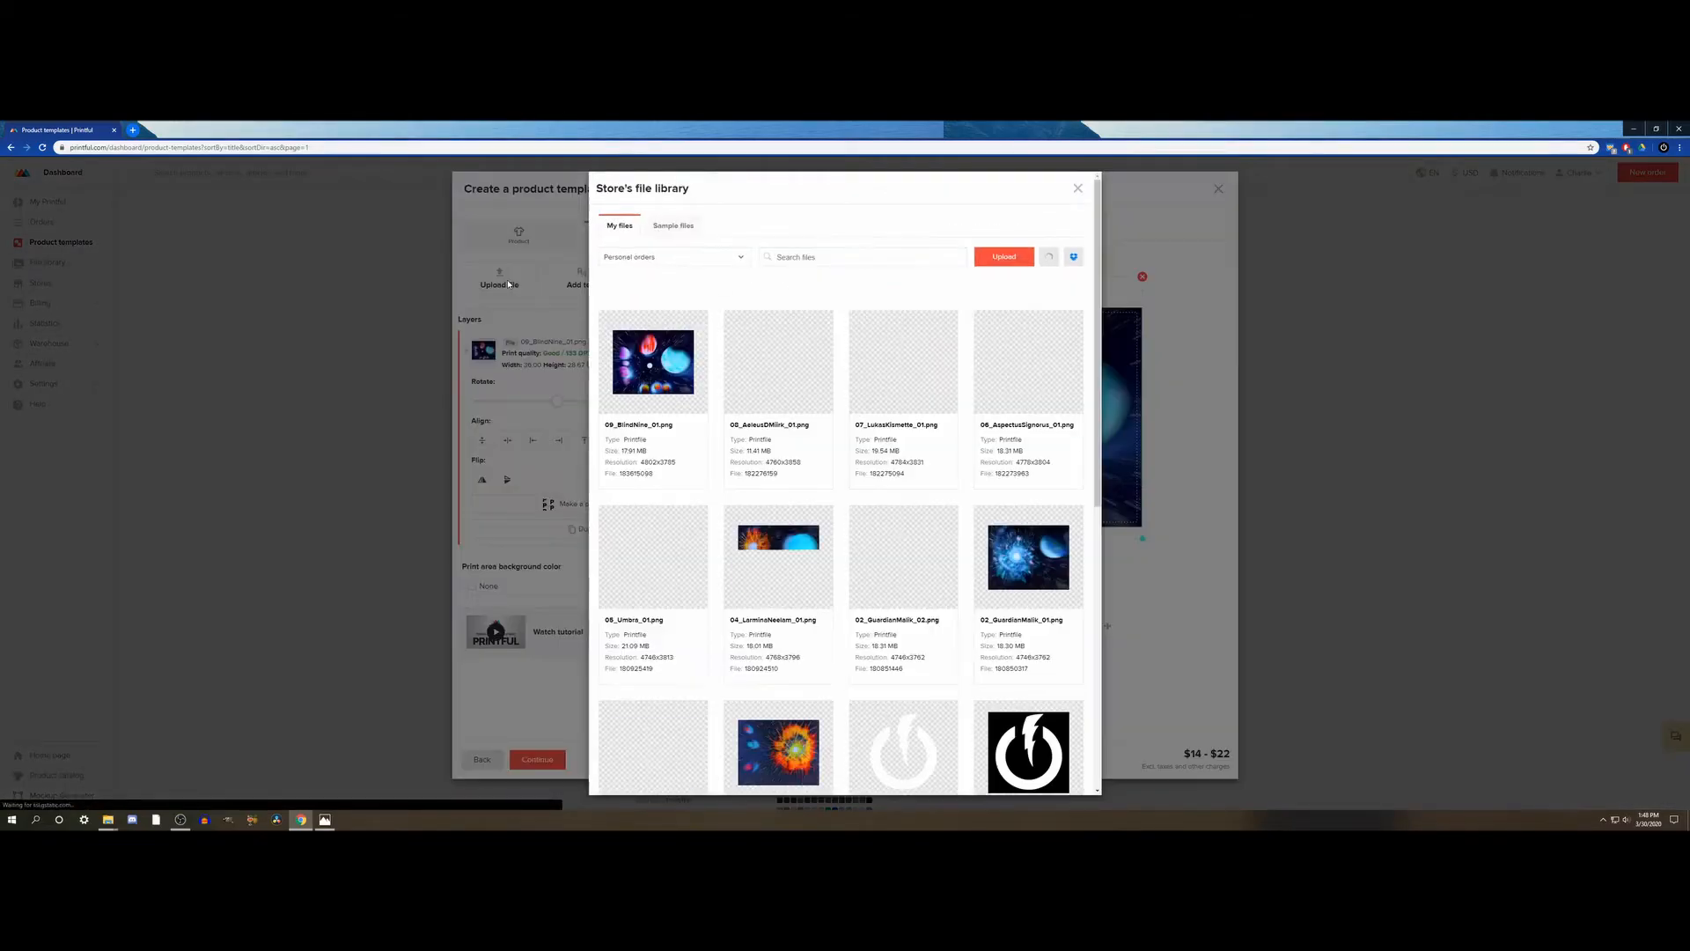
{"action": "scroll", "coordinate": [842, 500], "scroll_direction": "down", "scroll_amount": 3}
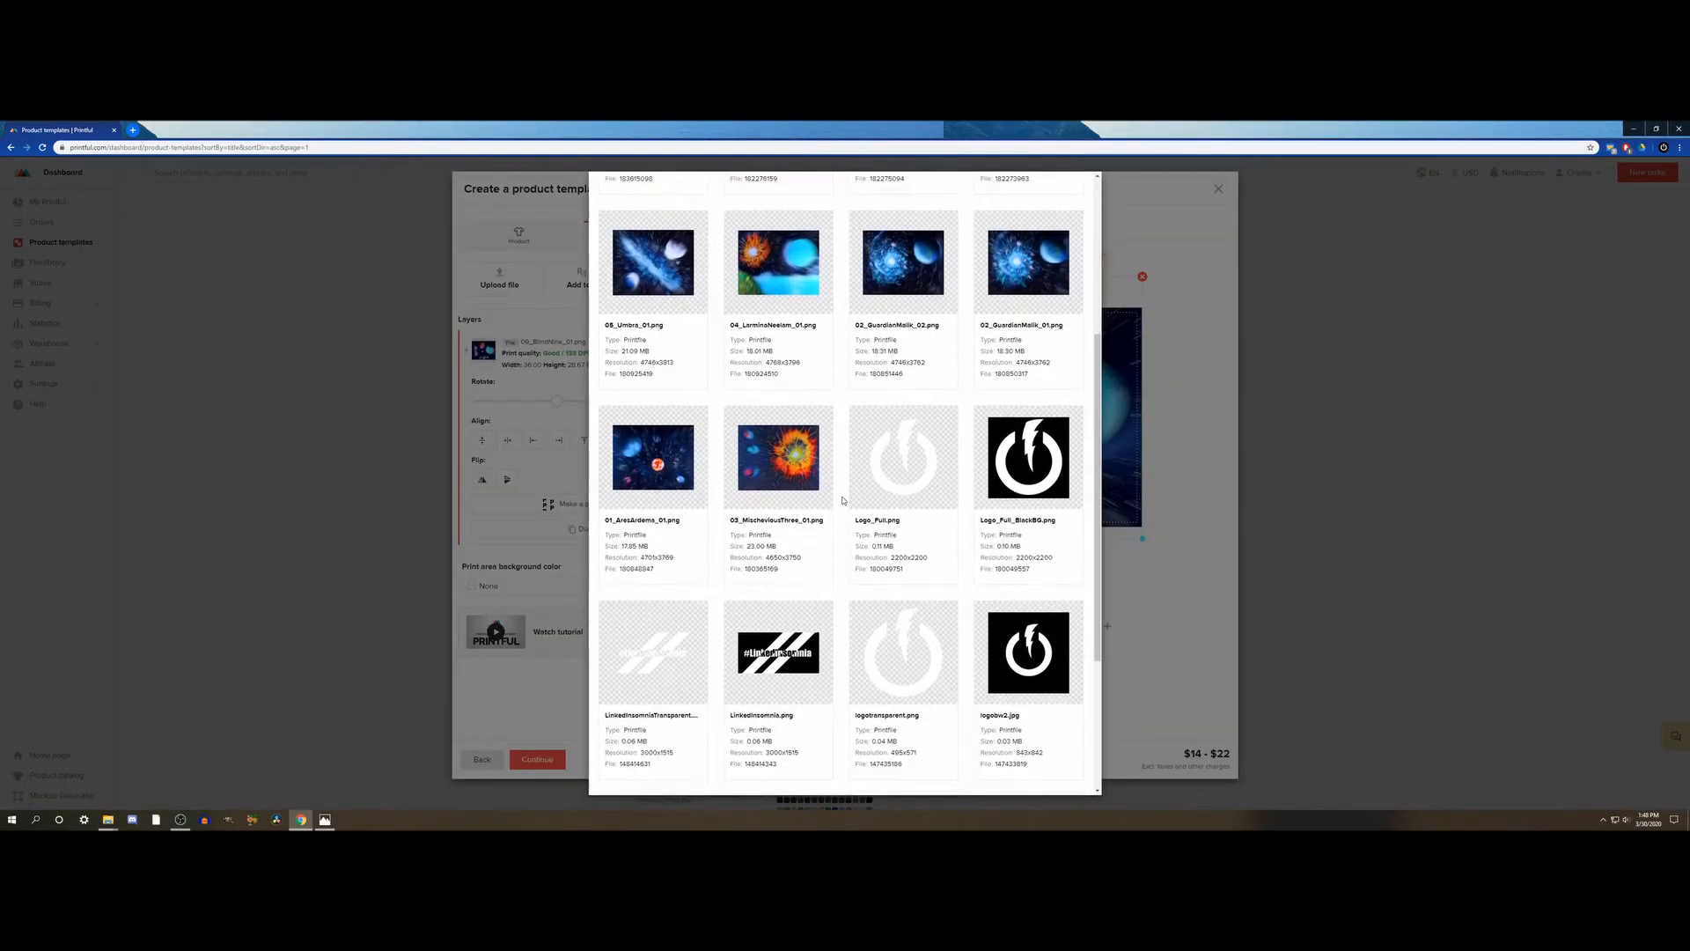
{"action": "mouse_move", "coordinate": [922, 484]}
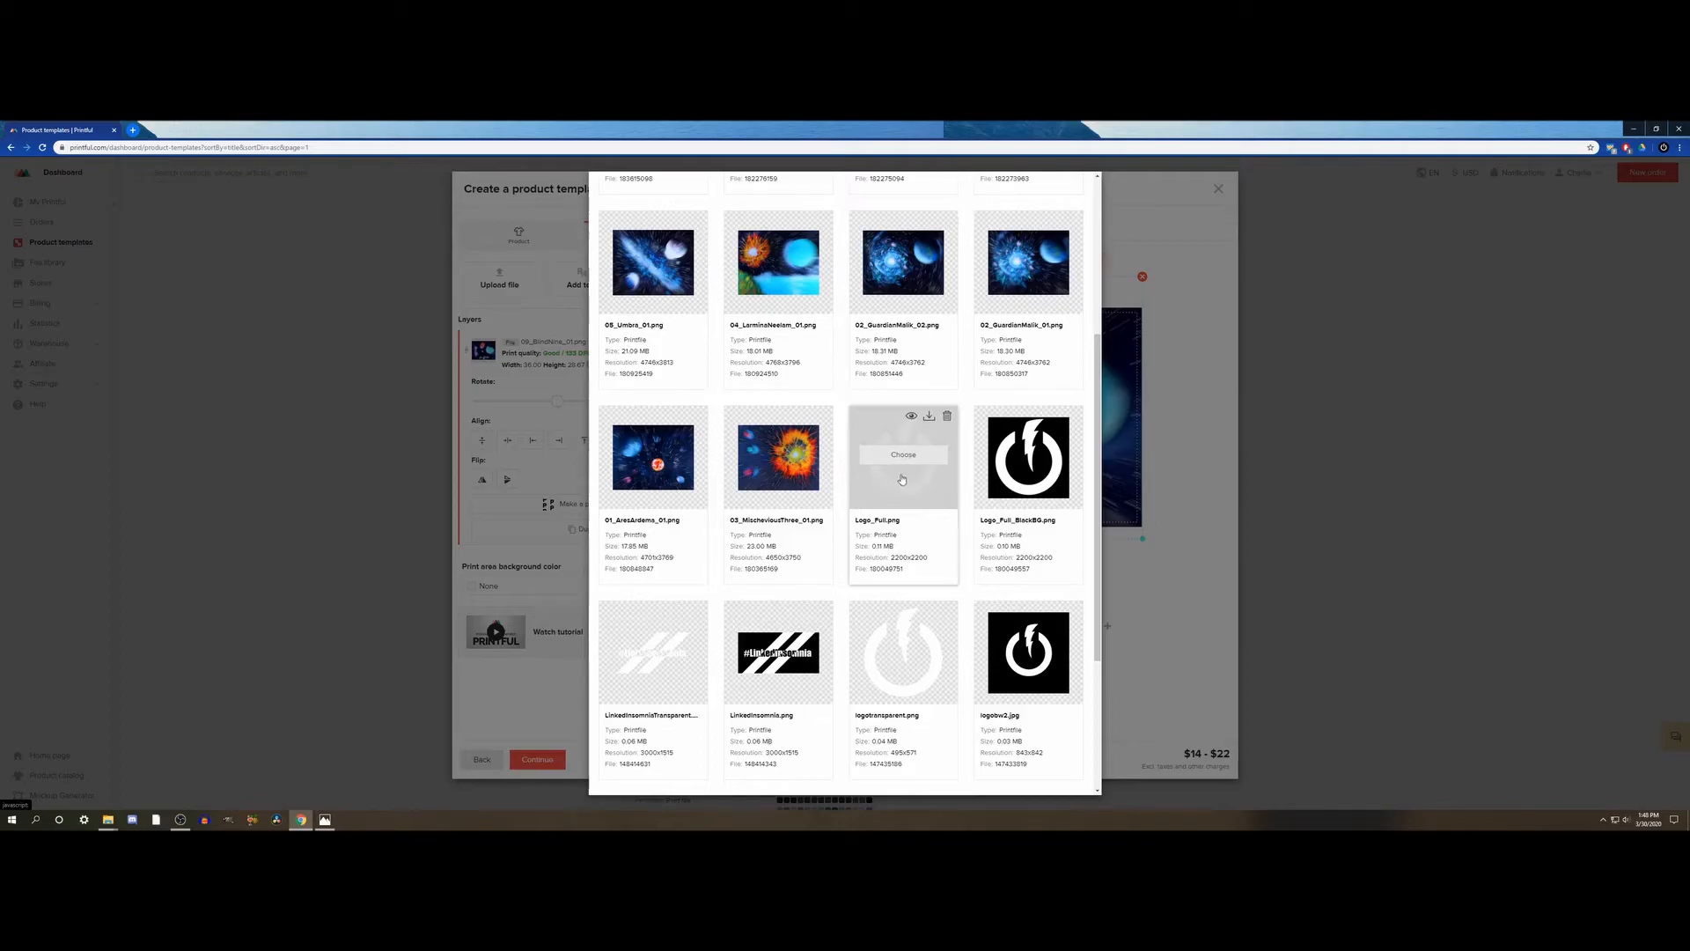
{"action": "mouse_move", "coordinate": [1025, 467]}
{"action": "scroll", "coordinate": [928, 476], "scroll_direction": "up", "scroll_amount": 2}
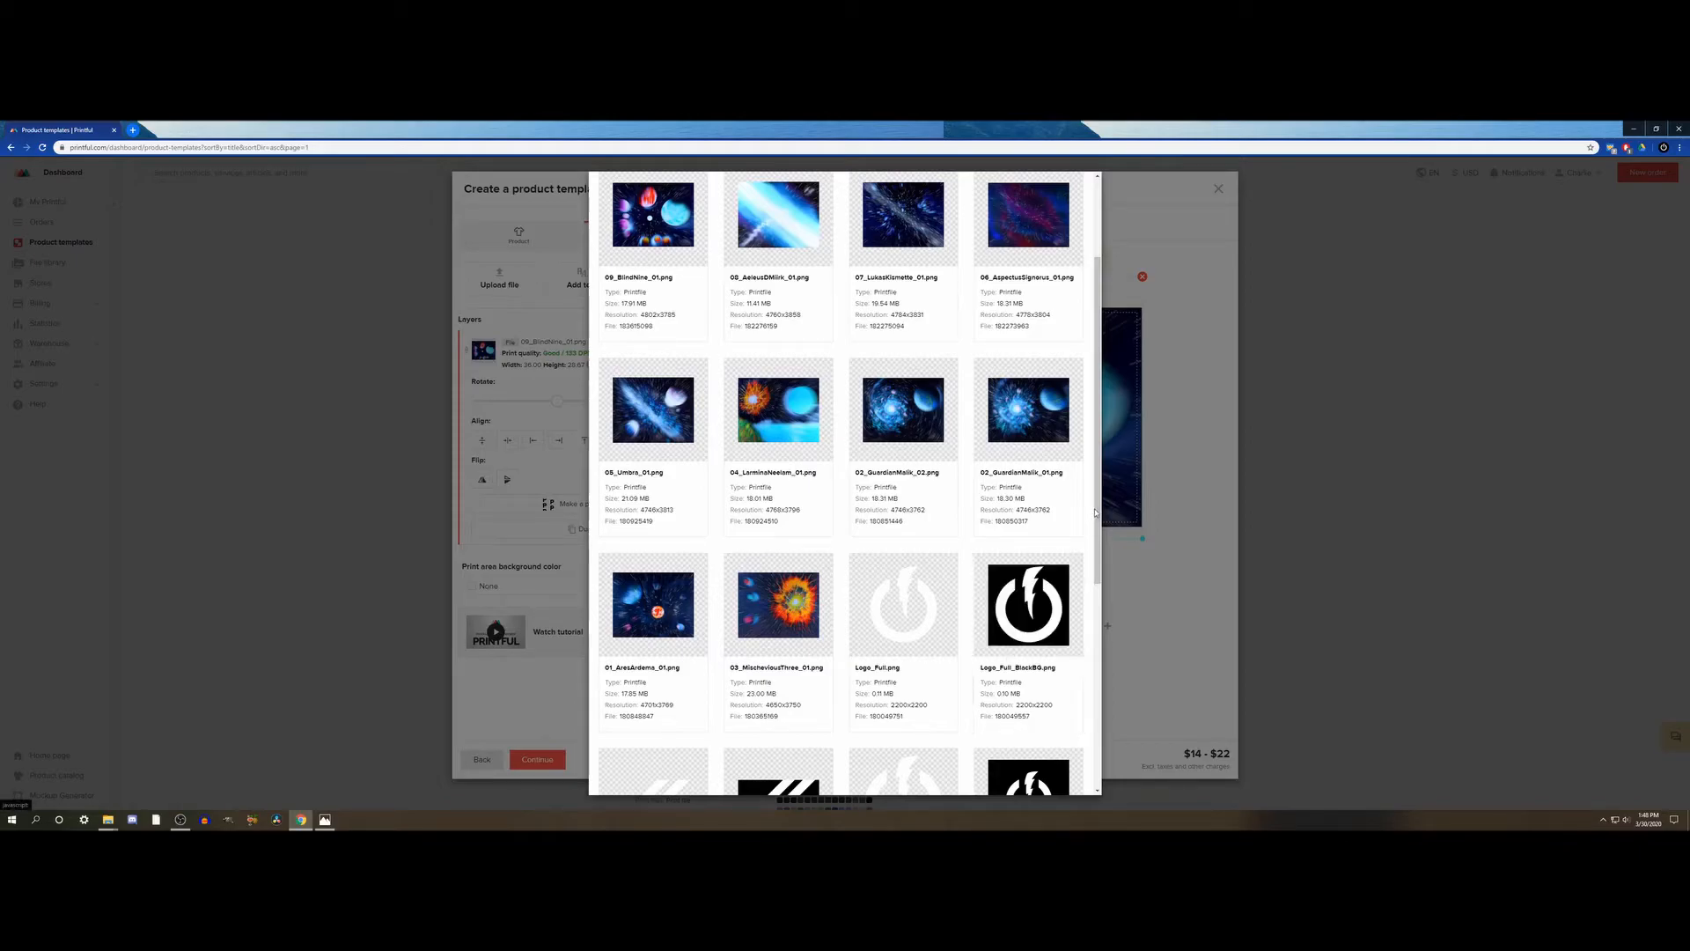
{"action": "mouse_move", "coordinate": [891, 606]}
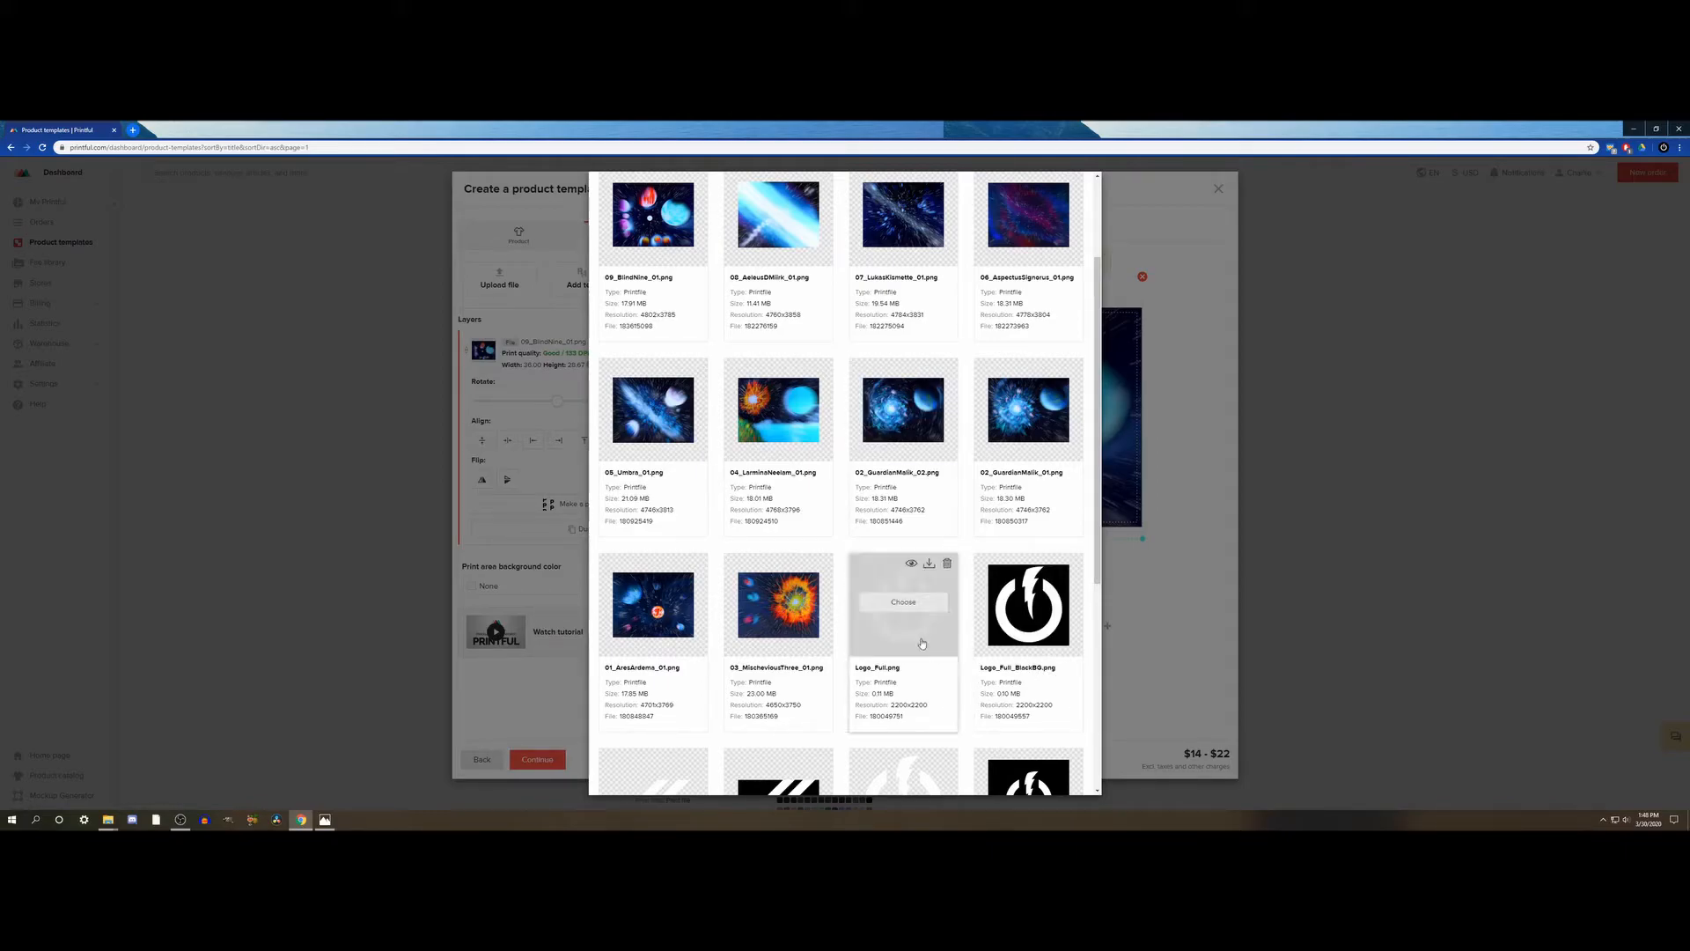
{"action": "scroll", "coordinate": [872, 589], "scroll_direction": "up", "scroll_amount": 2}
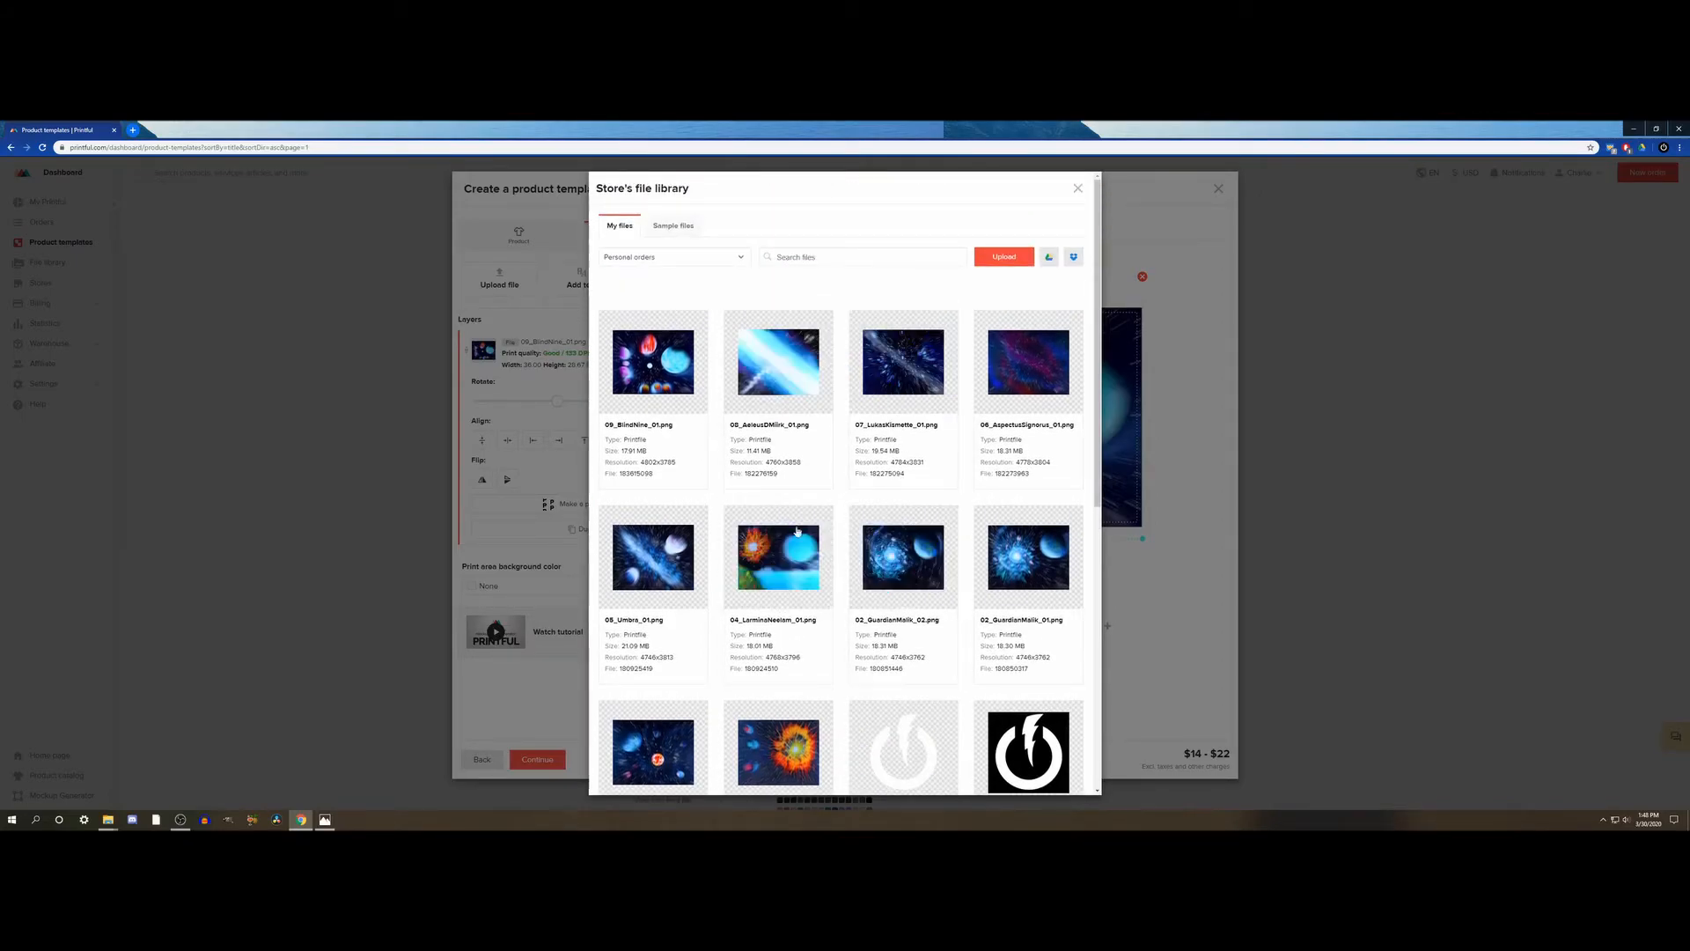
{"action": "left_click", "coordinate": [1005, 259]}
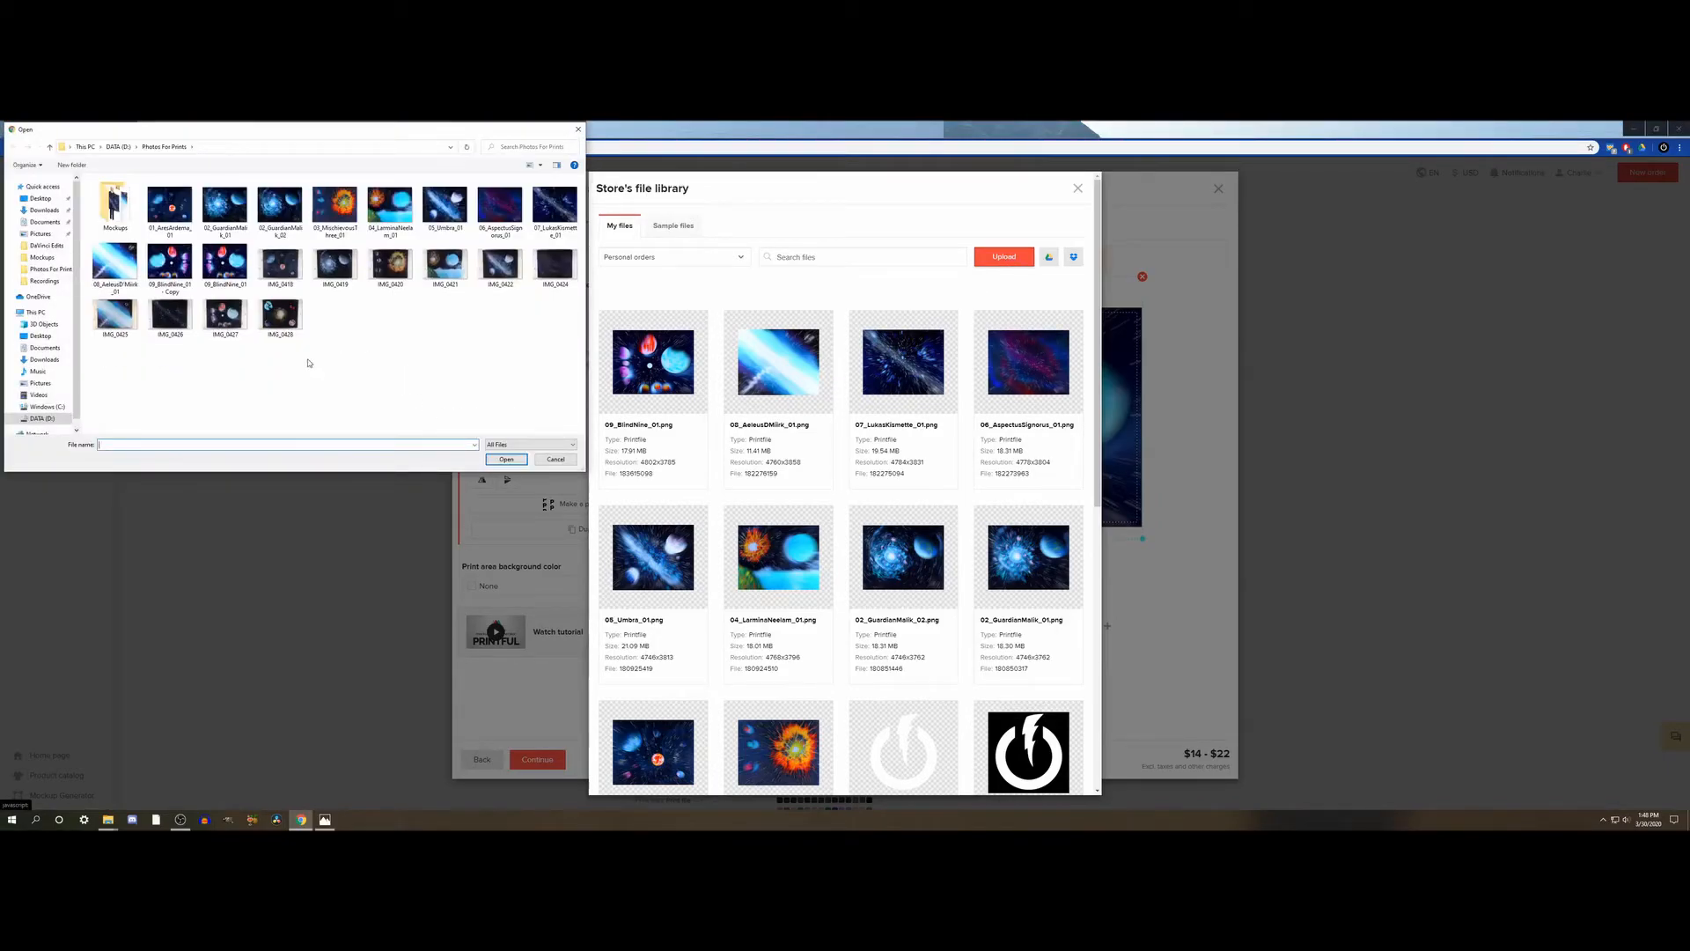
{"action": "left_click", "coordinate": [556, 458]}
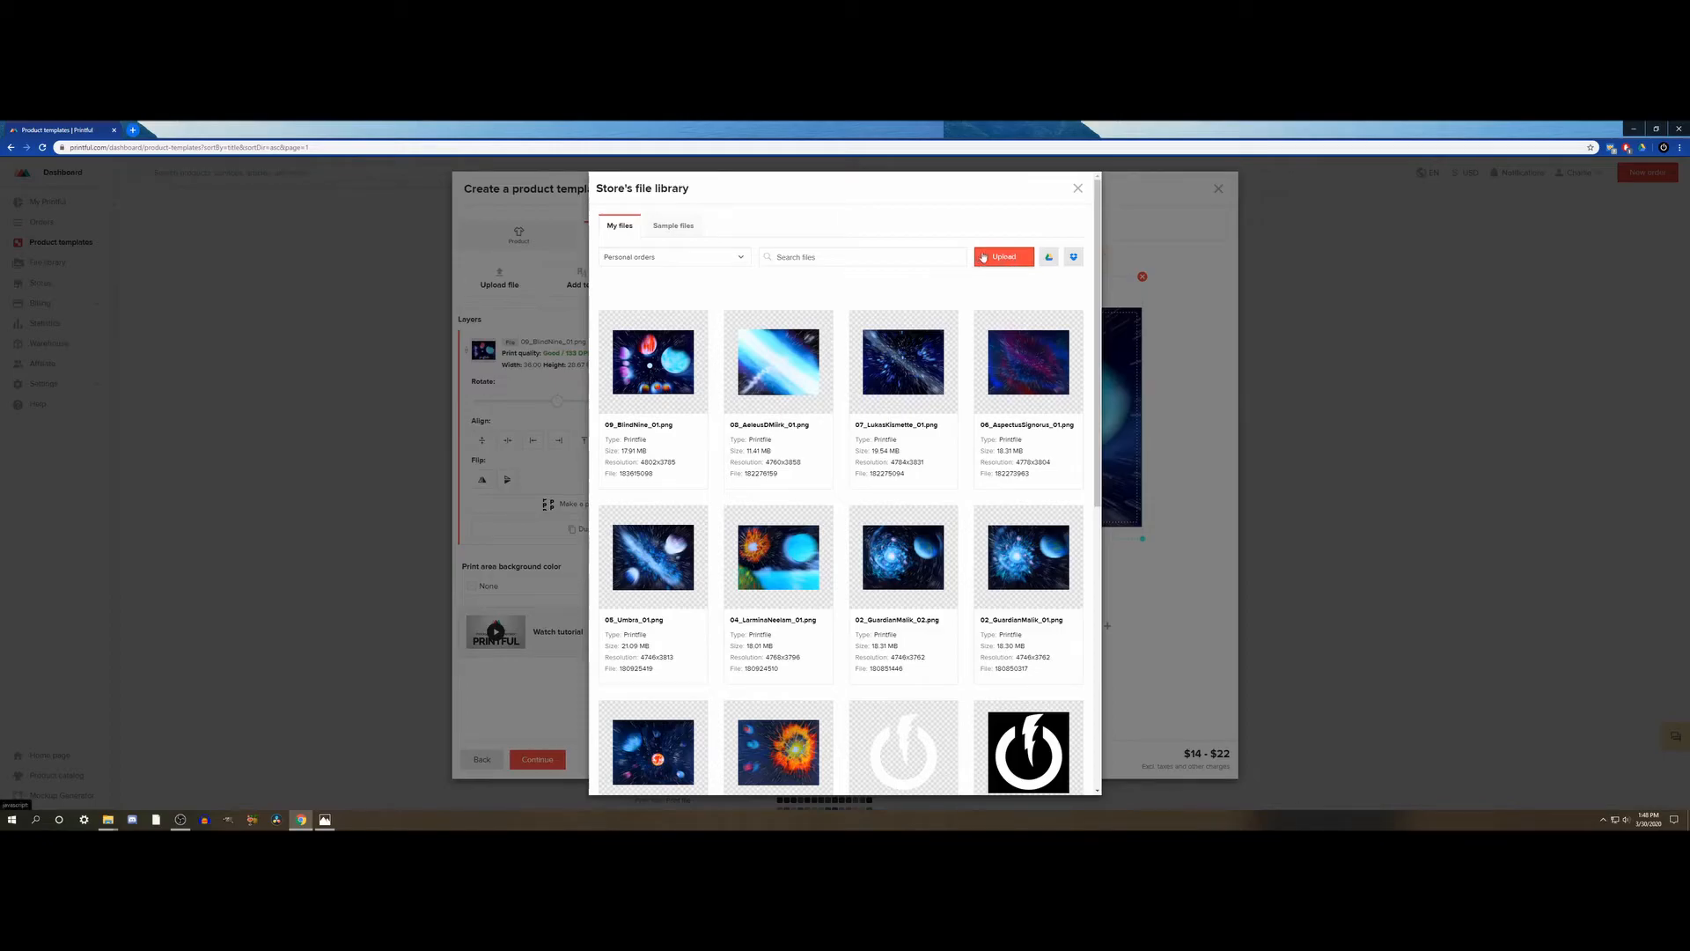
{"action": "mouse_move", "coordinate": [948, 318]}
{"action": "mouse_move", "coordinate": [889, 572]}
{"action": "scroll", "coordinate": [895, 582], "scroll_direction": "down", "scroll_amount": 1}
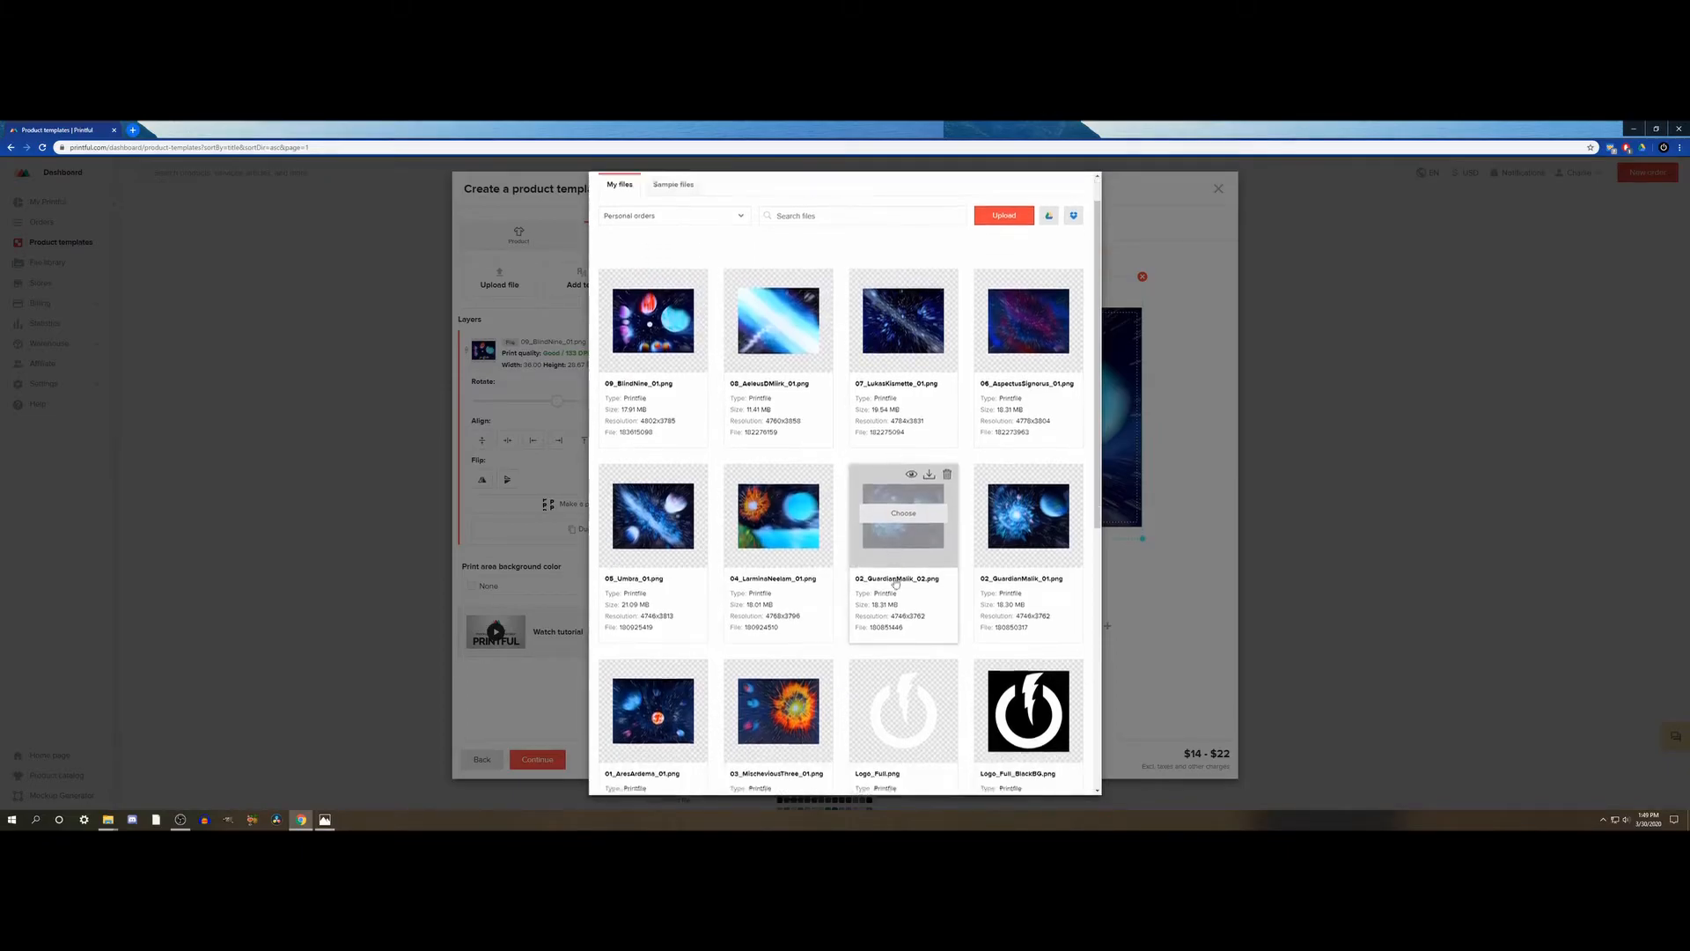
{"action": "left_click", "coordinate": [910, 655]}
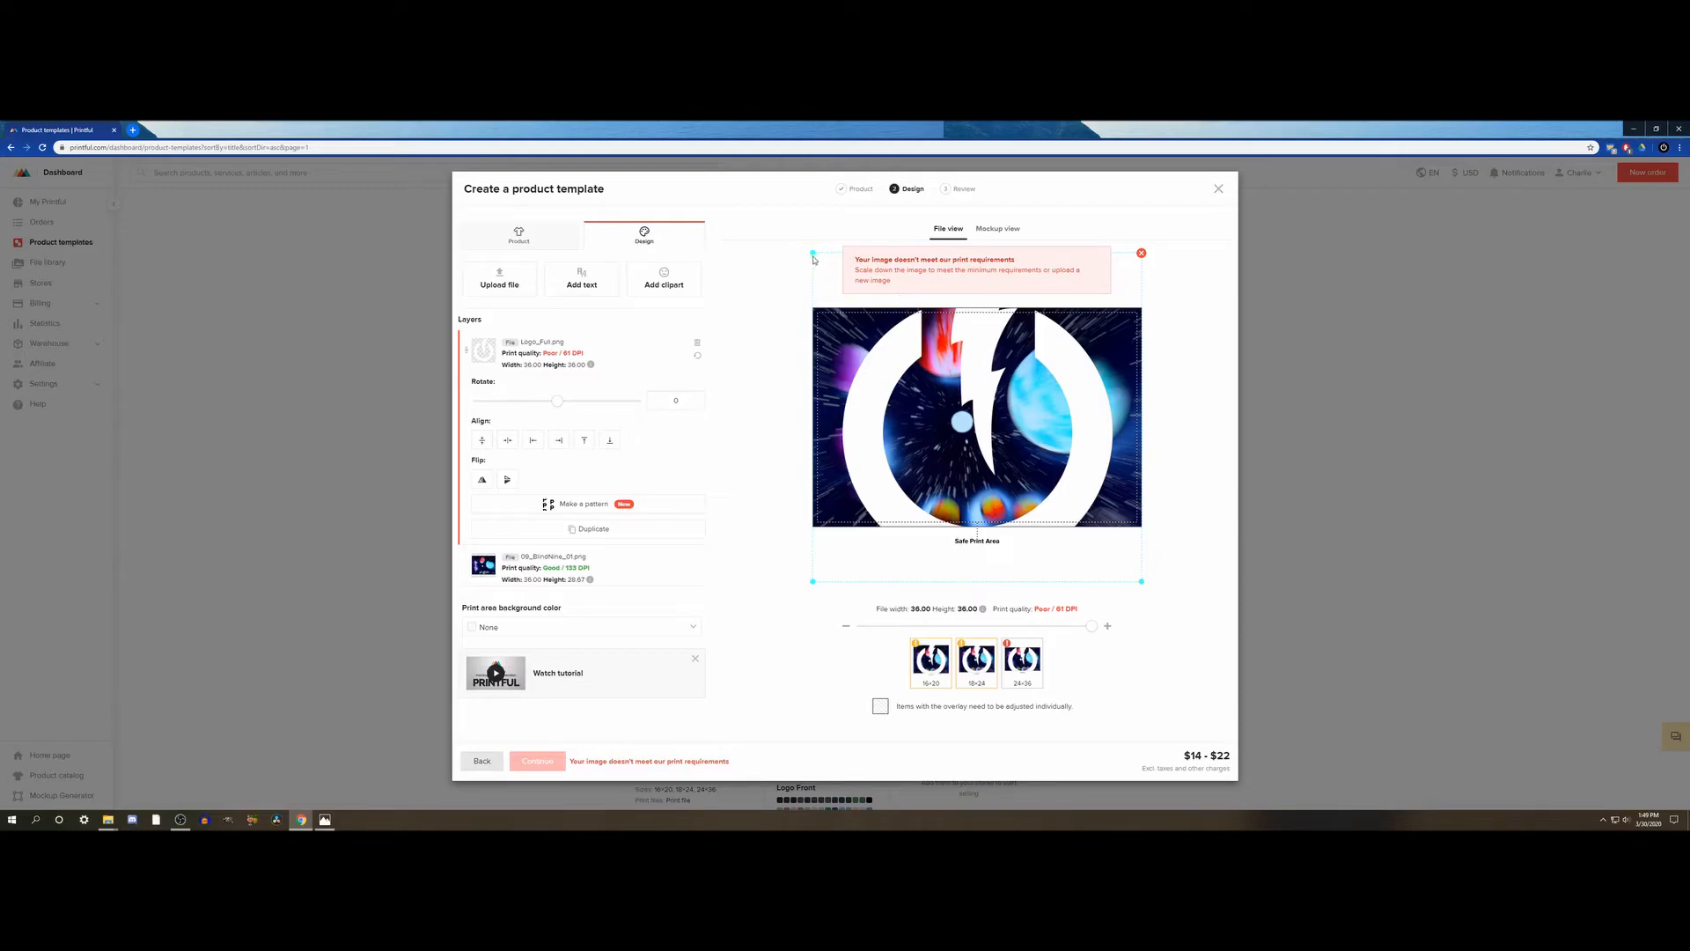
- Shrink the logo to about 2.66 in on the 24×36 poster and about 1.82 in on the 18×24, placing it in each artwork's lower-right corner
{"action": "left_click_drag", "start_coordinate": [813, 253], "coordinate": [931, 370]}
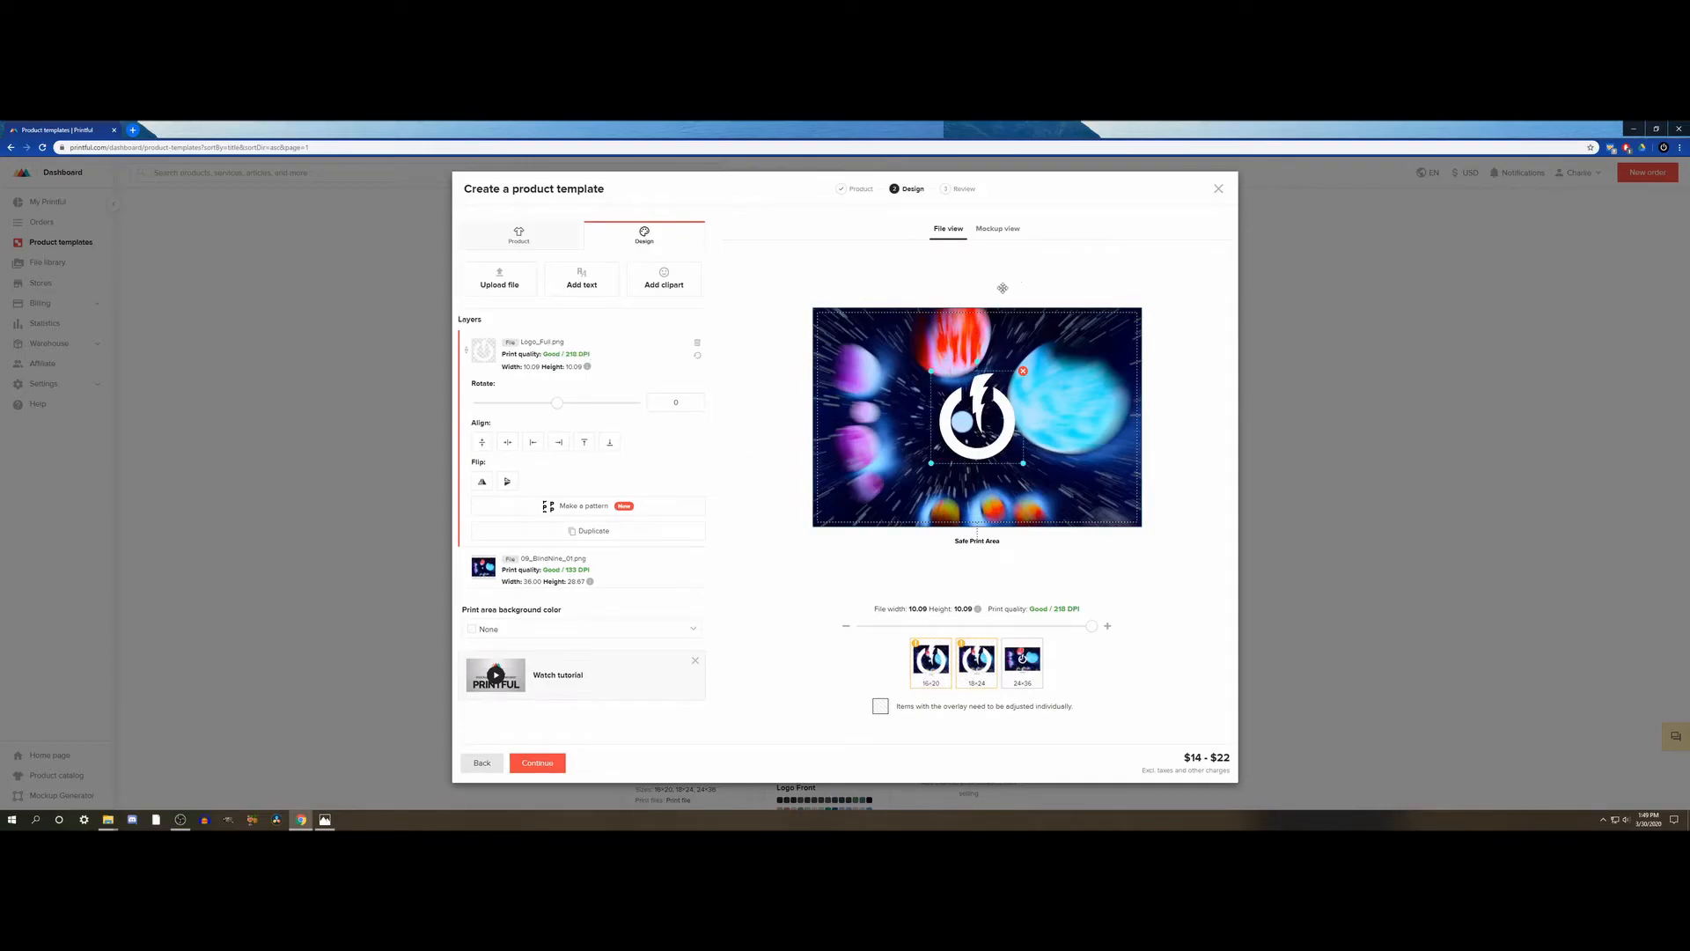
{"action": "left_click_drag", "start_coordinate": [982, 401], "coordinate": [1123, 502]}
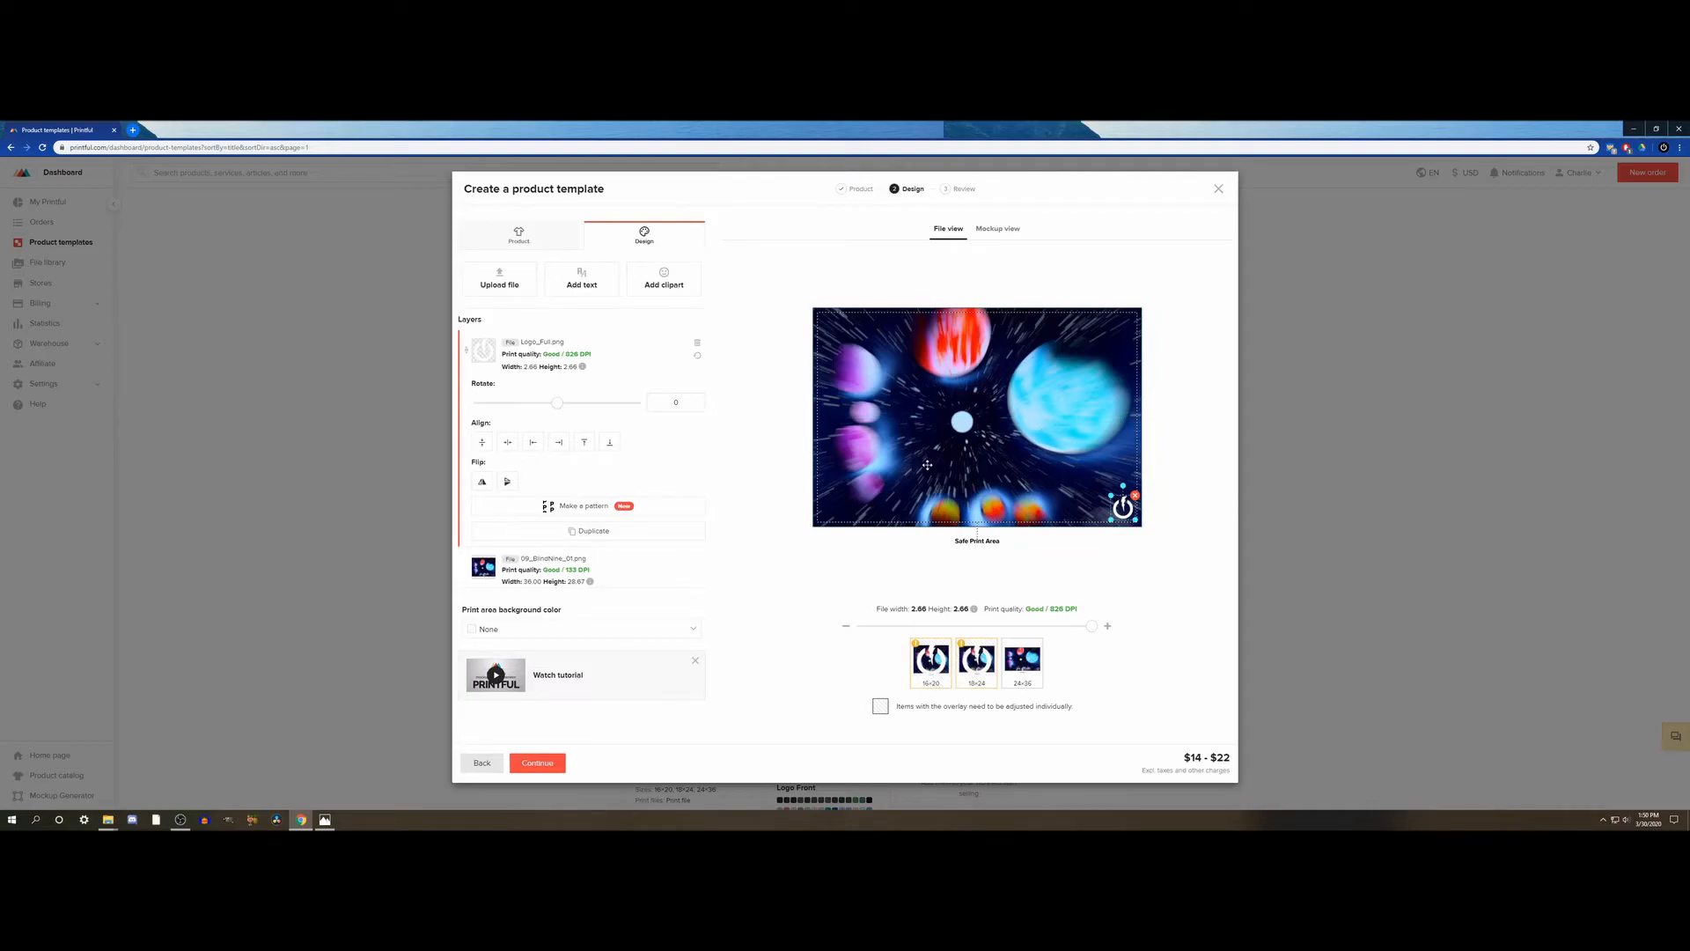
{"action": "left_click", "coordinate": [970, 667]}
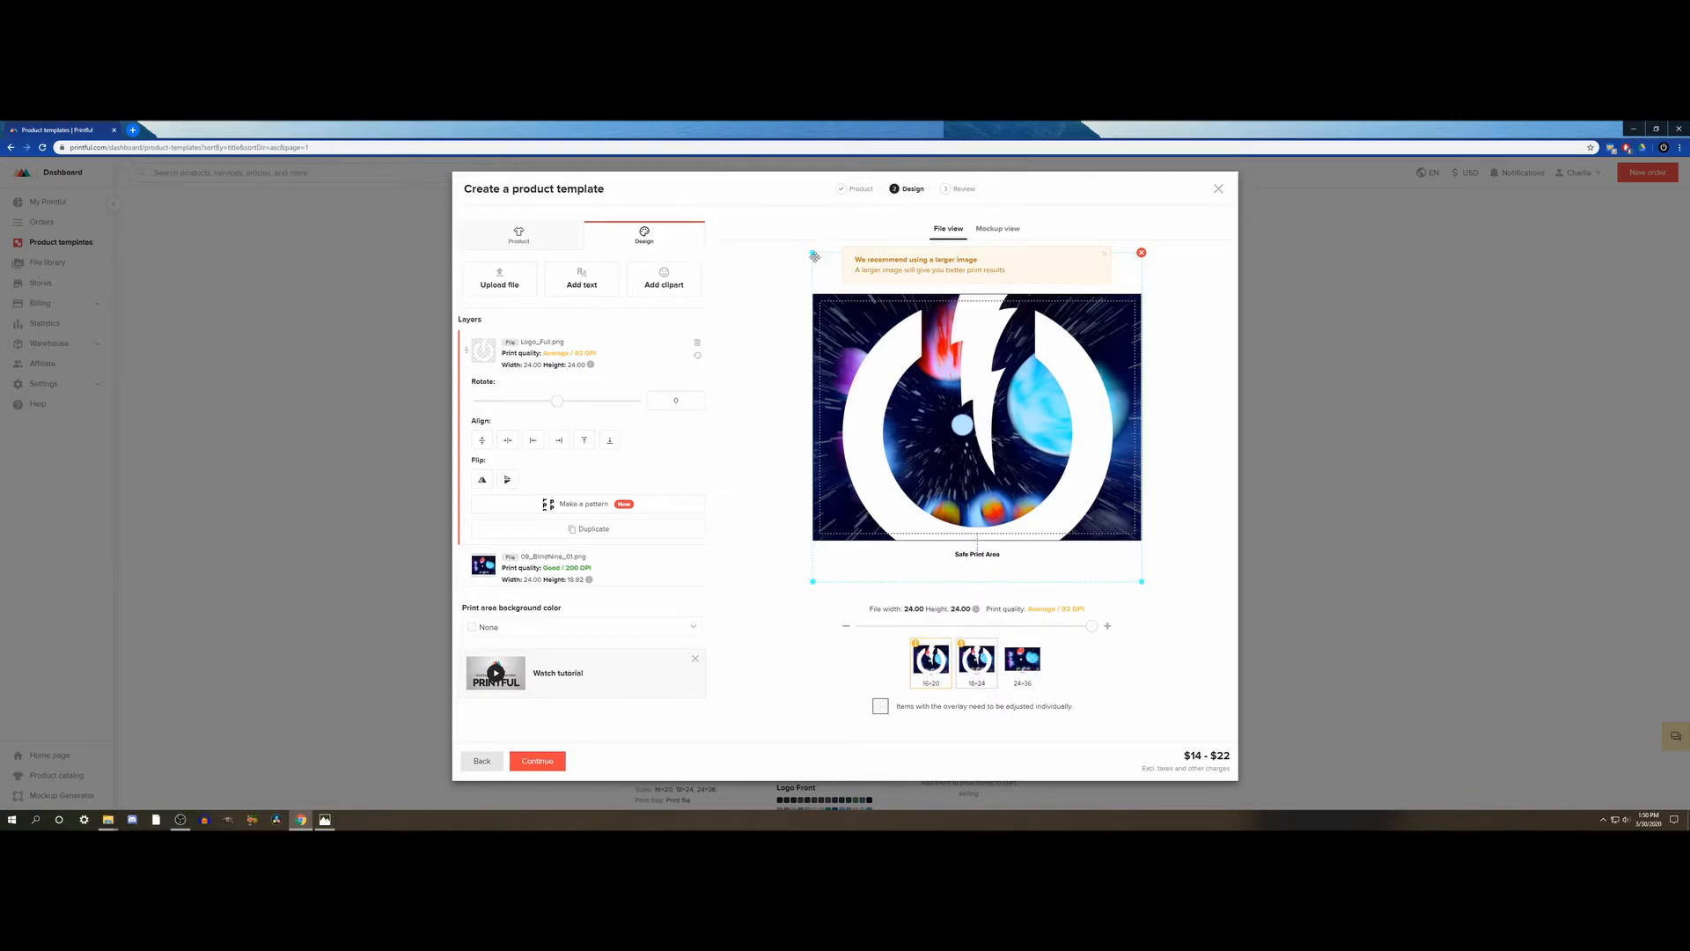
{"action": "left_click_drag", "start_coordinate": [811, 253], "coordinate": [1119, 513]}
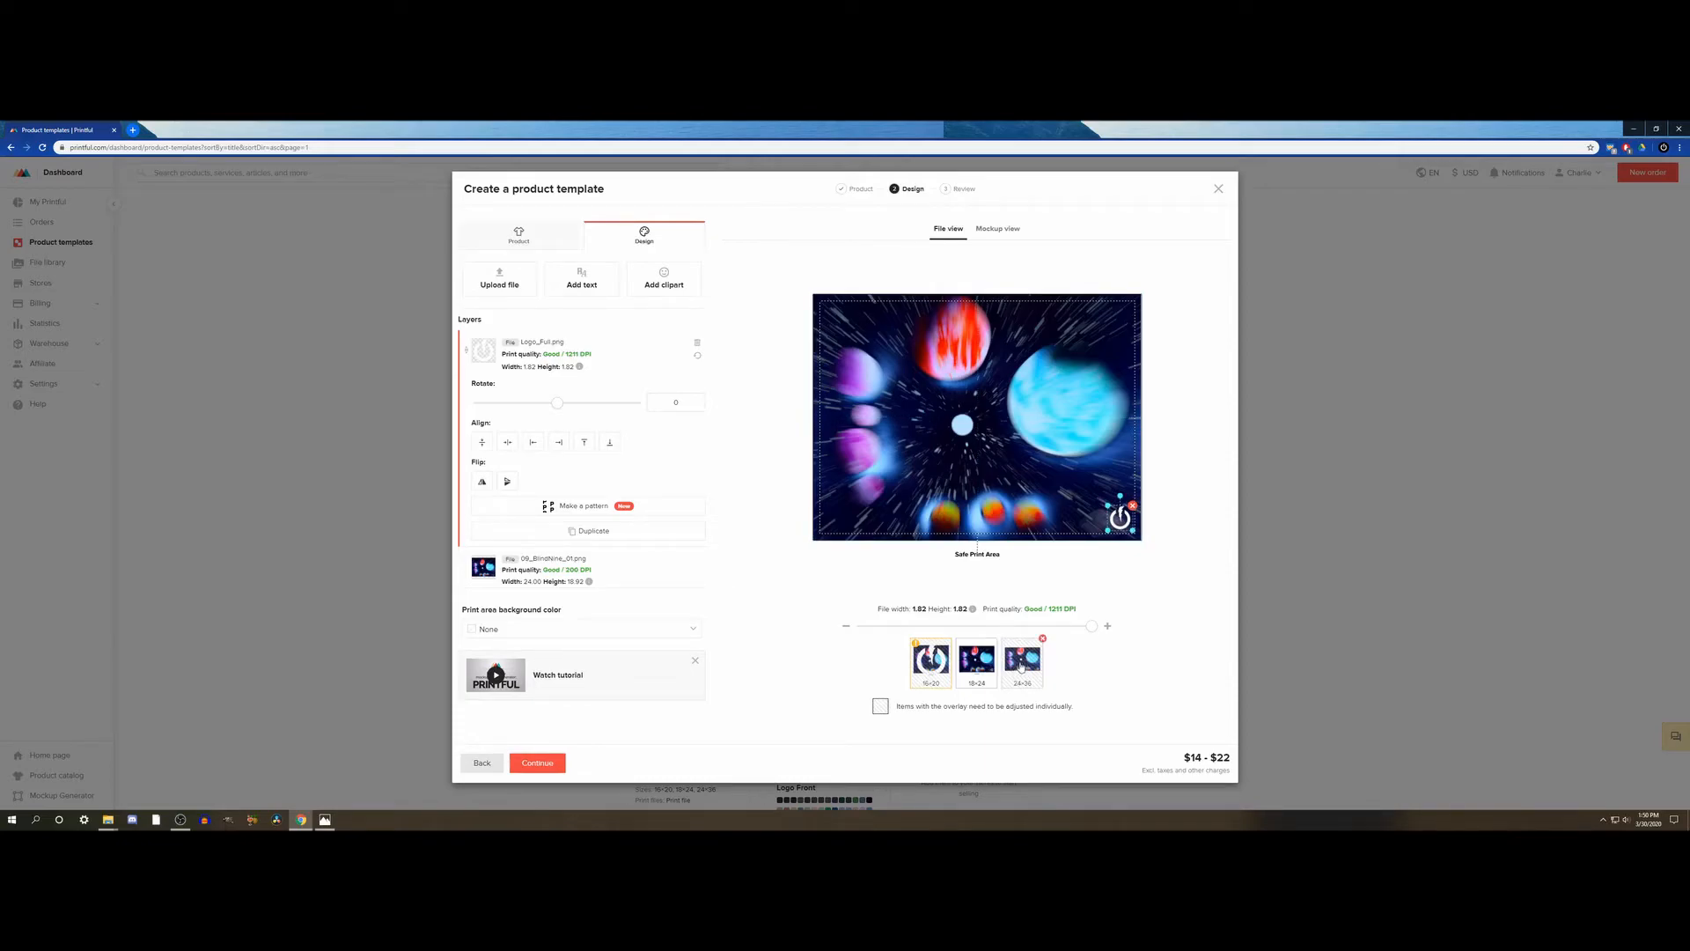
{"action": "left_click", "coordinate": [977, 661]}
- Shrink the logo to about 1.43 in on the 16×20 poster, place it in the artwork's lower-right corner, and compare with the 18×24 version
{"action": "left_click", "coordinate": [931, 660]}
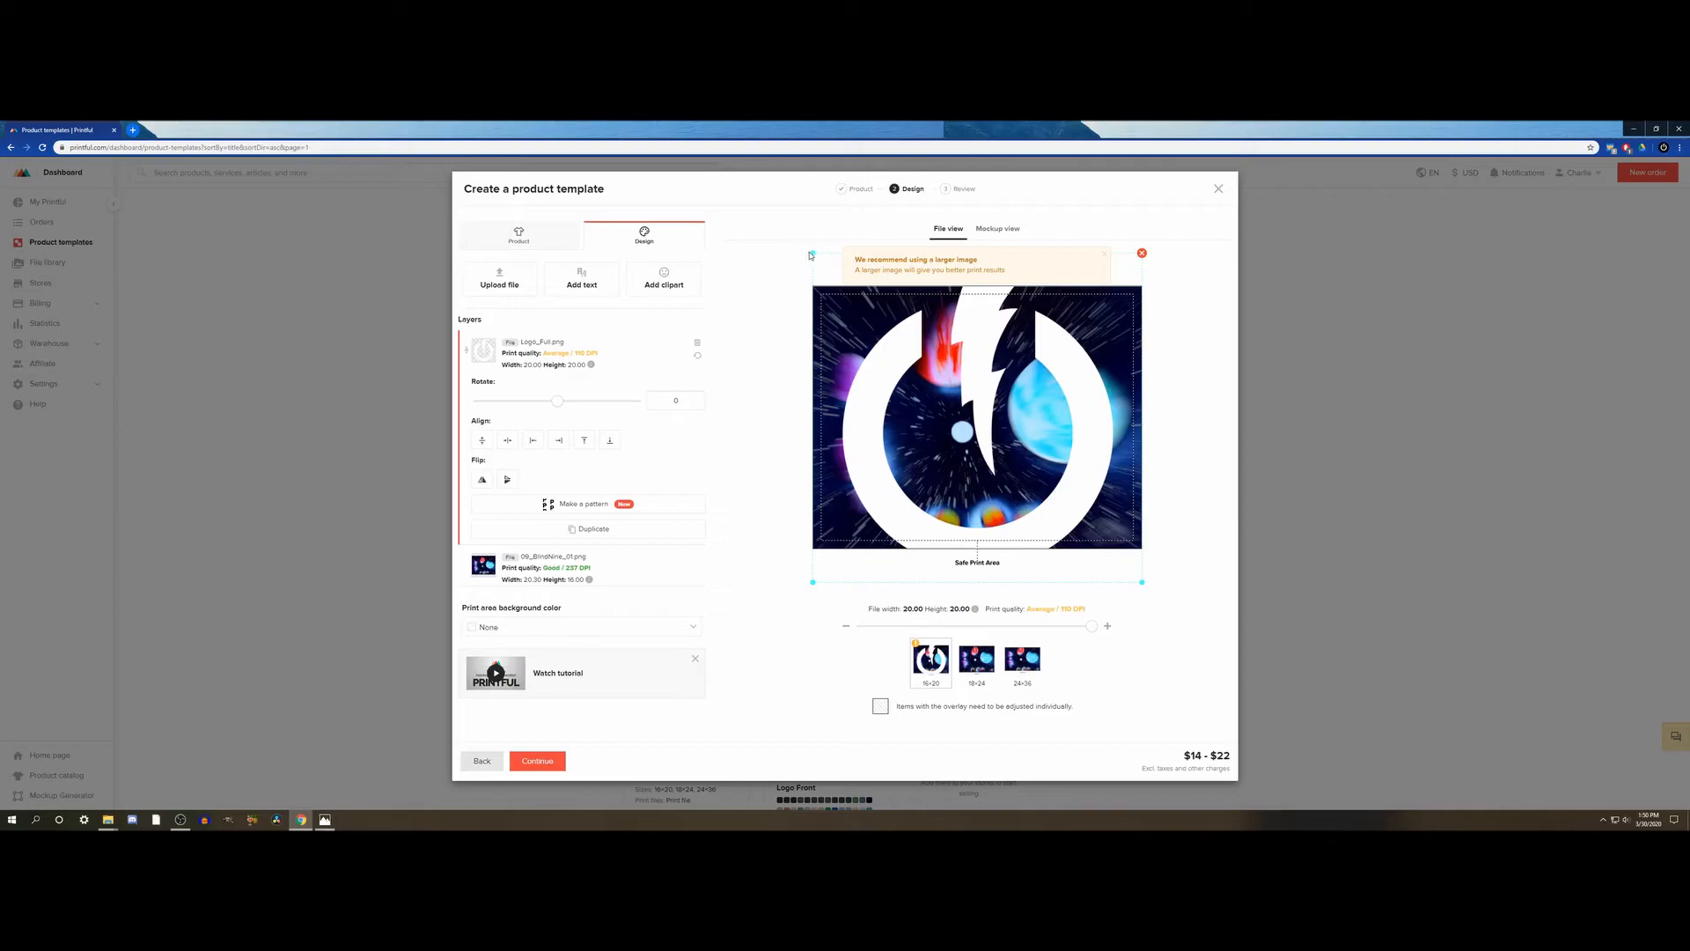
{"action": "left_click_drag", "start_coordinate": [812, 256], "coordinate": [1155, 550]}
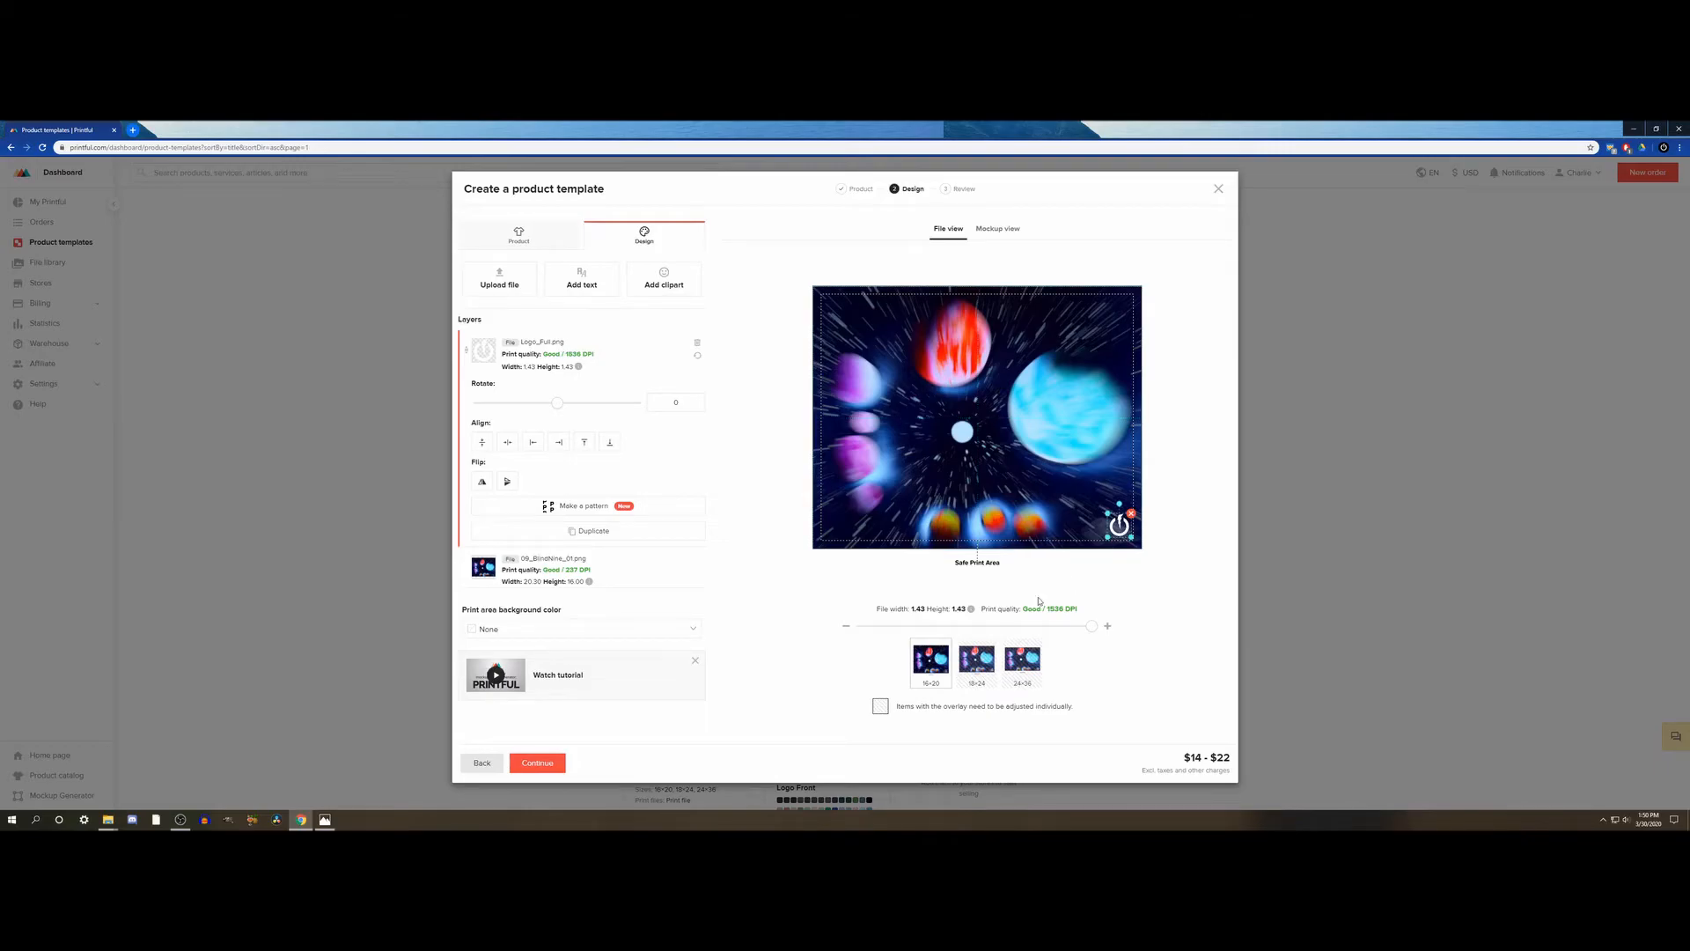
{"action": "left_click", "coordinate": [976, 659]}
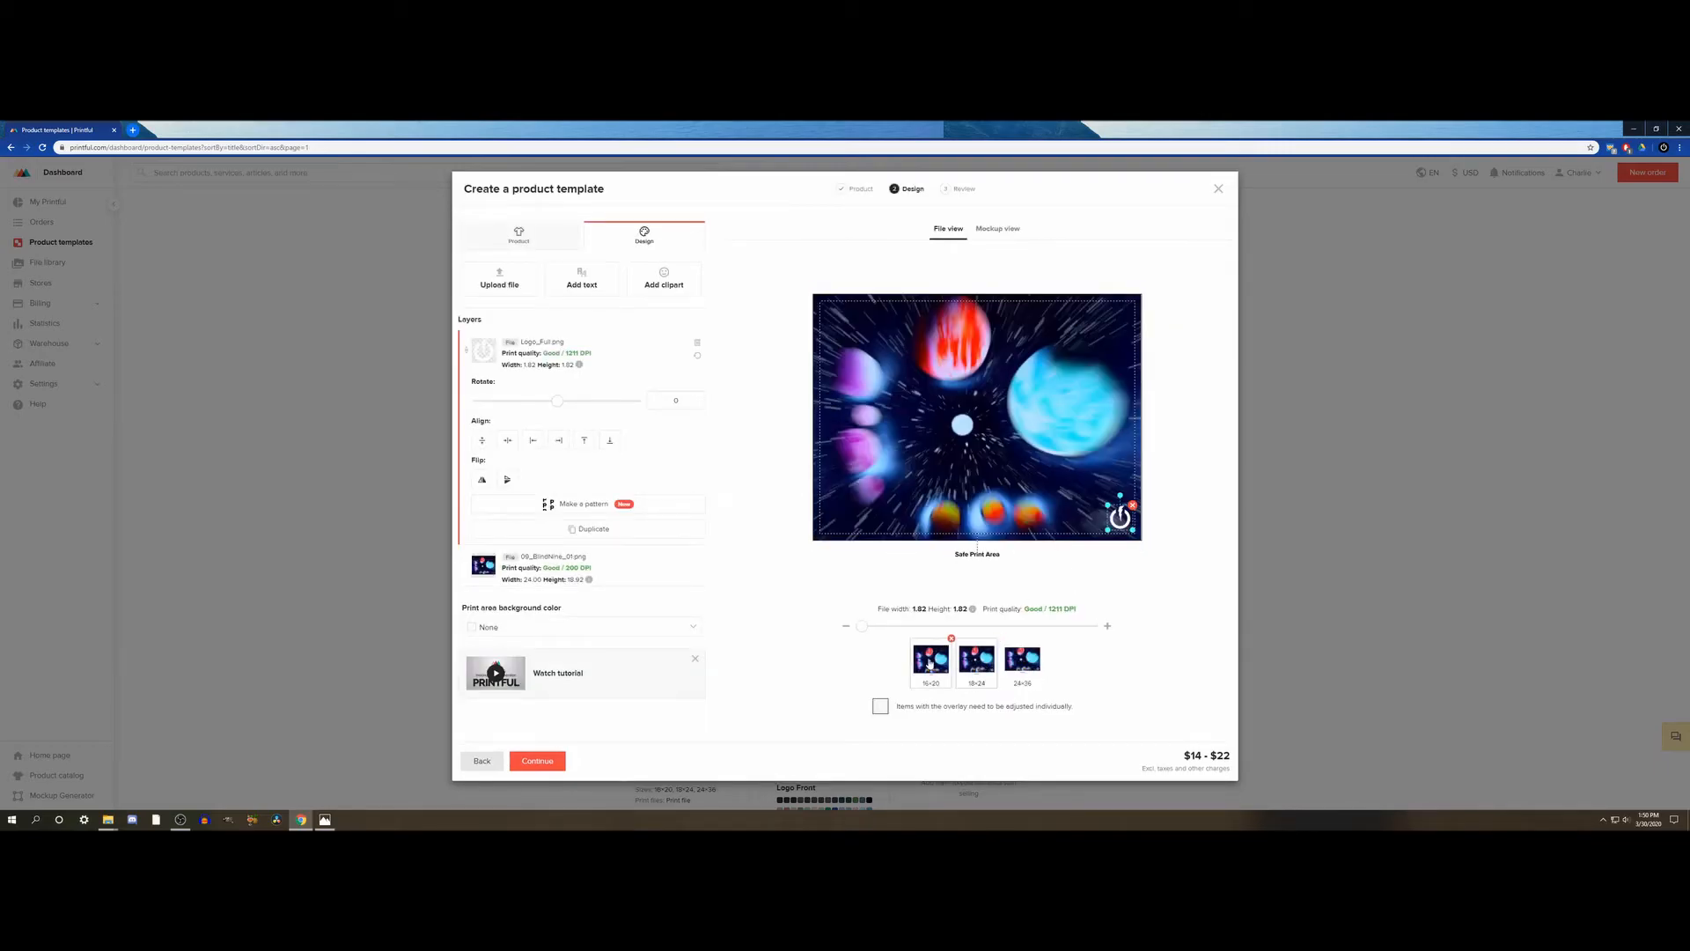
- Enlarge the logo on the 16×20 poster to about 1.58 in and compare its placement with the 18×24 version
{"action": "left_click", "coordinate": [929, 661]}
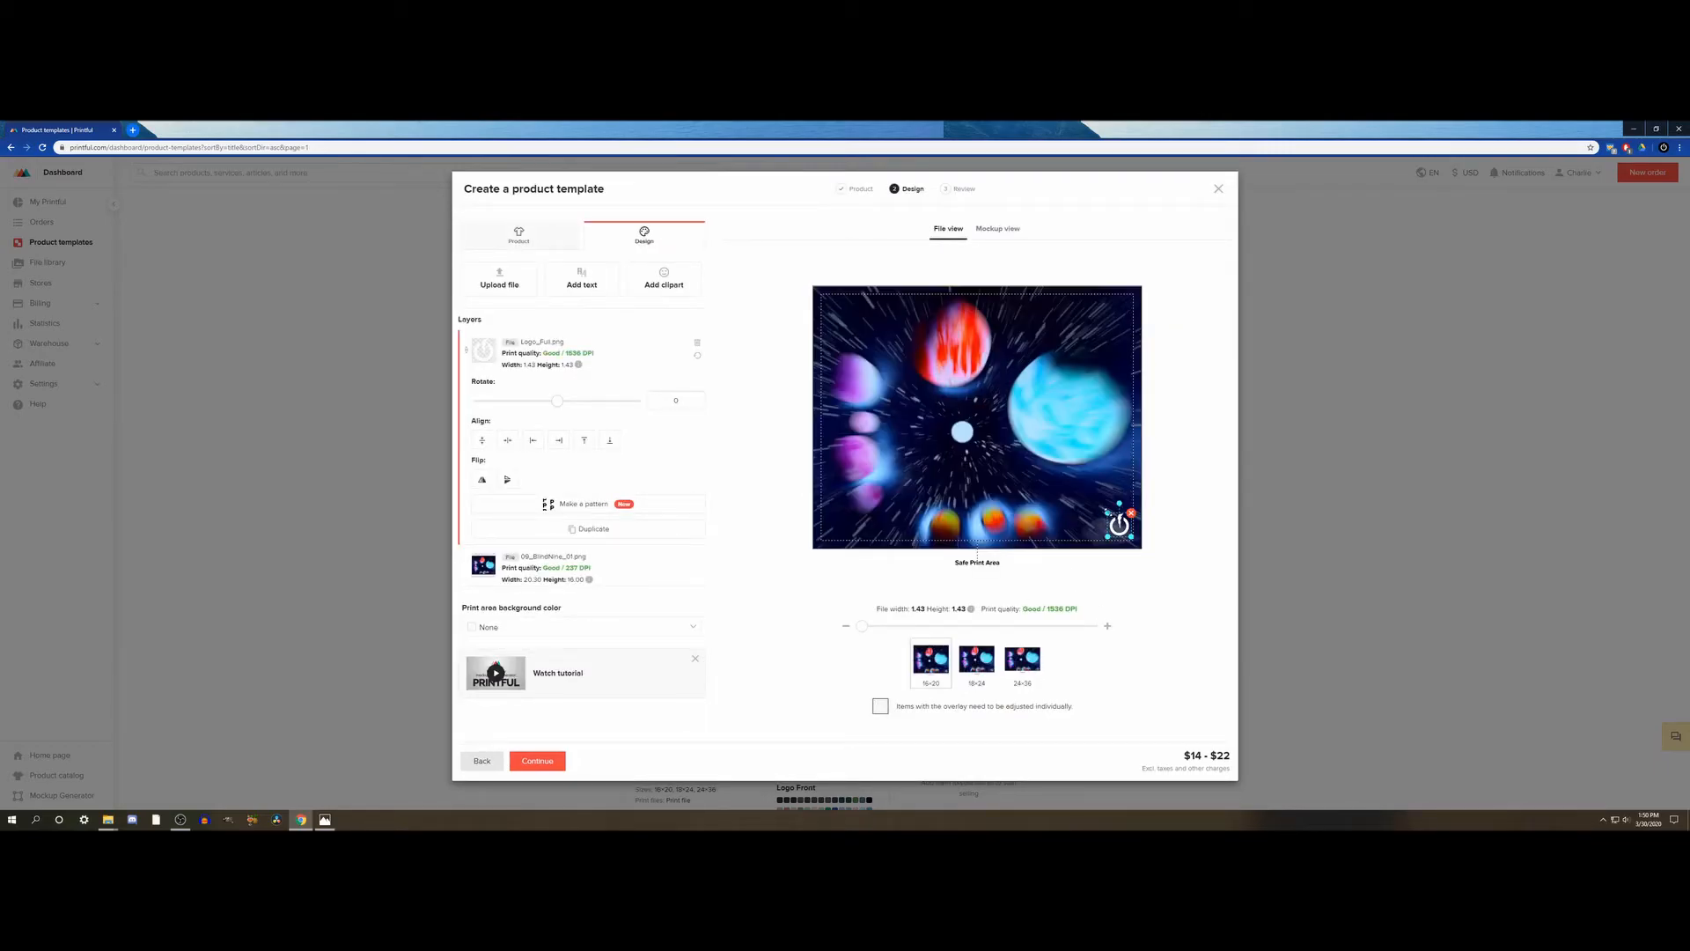
{"action": "left_click_drag", "start_coordinate": [1108, 511], "coordinate": [1115, 517]}
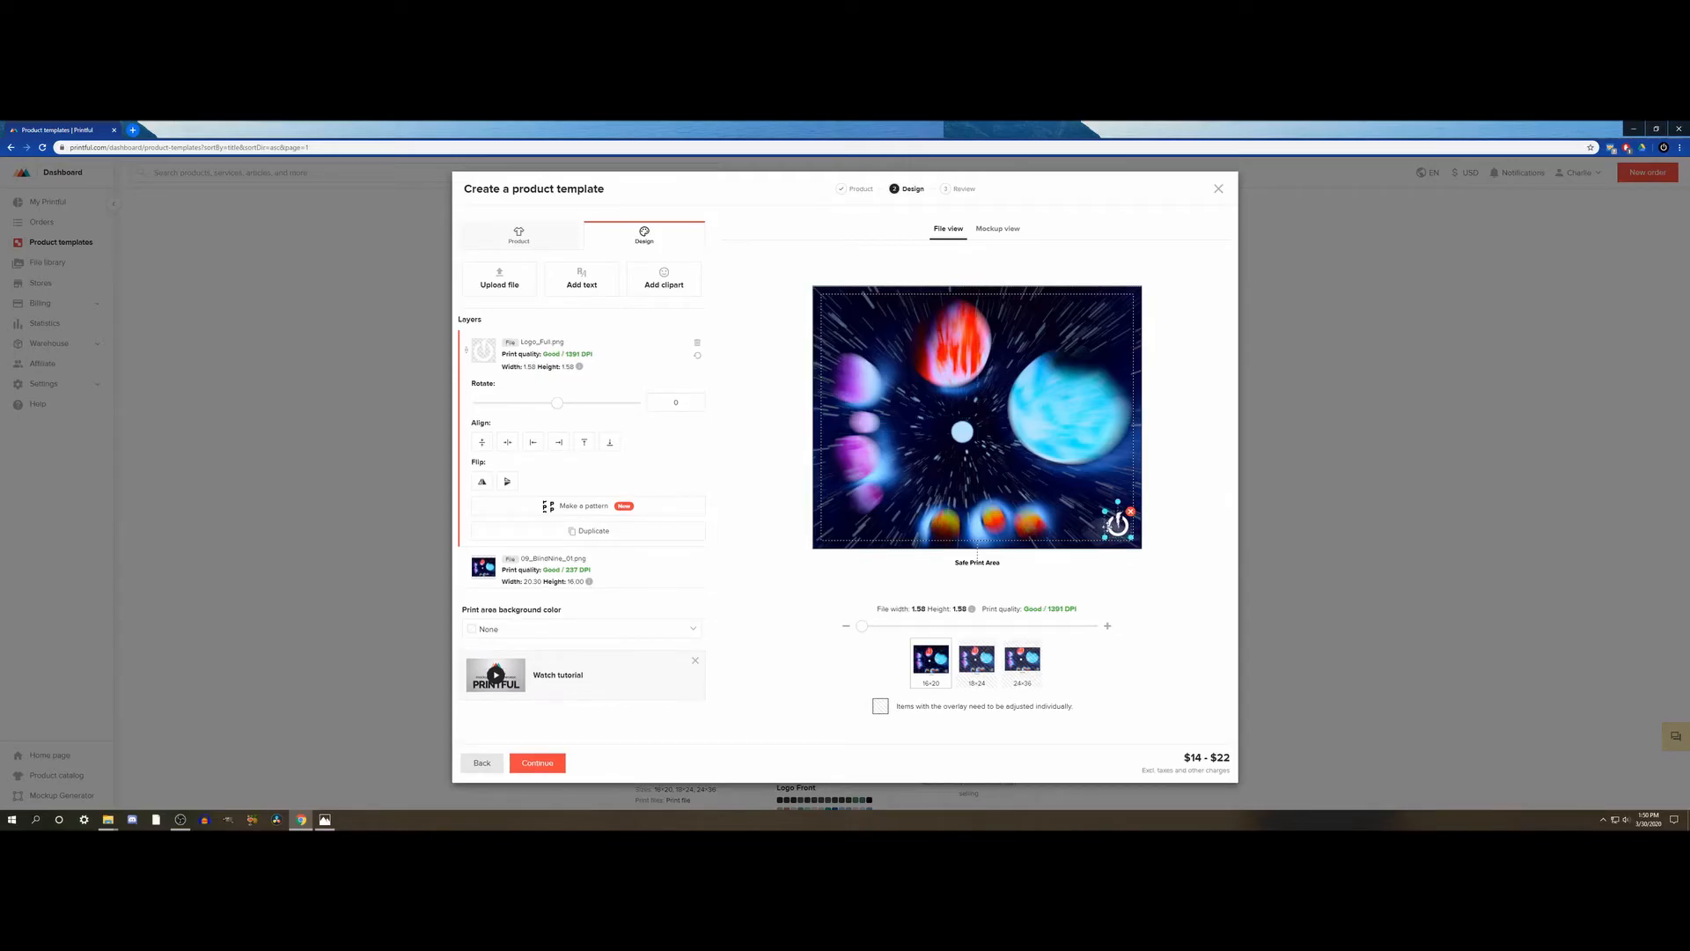
{"action": "left_click", "coordinate": [977, 669]}
{"action": "left_click", "coordinate": [1022, 660]}
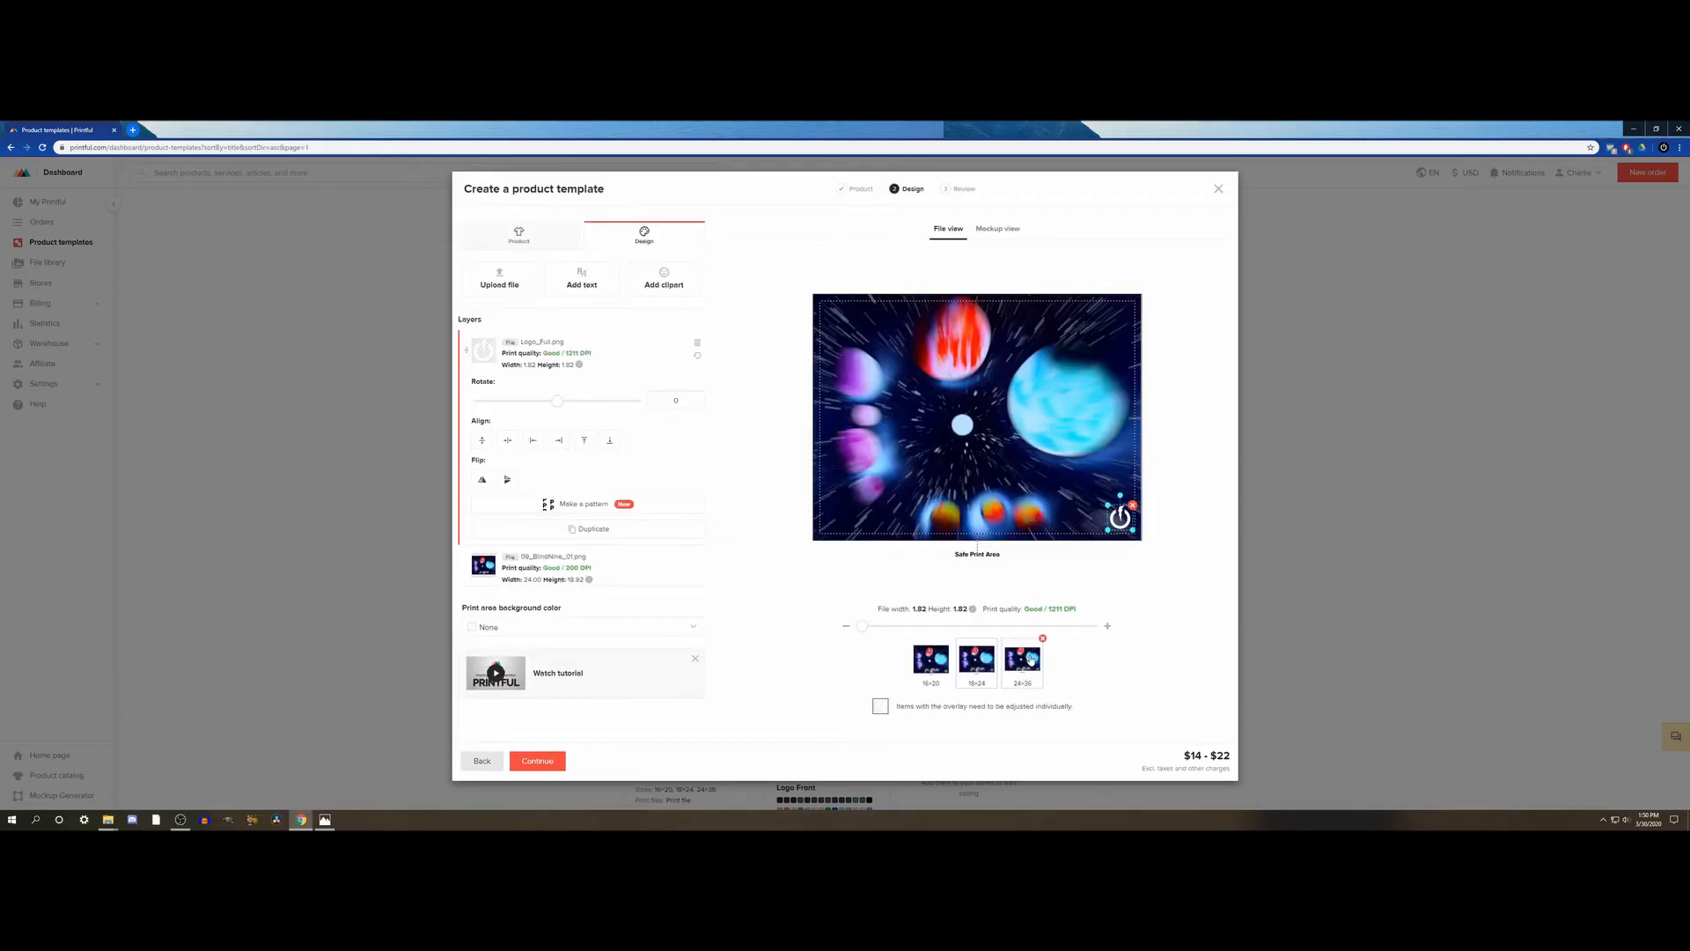
{"action": "left_click", "coordinate": [929, 662]}
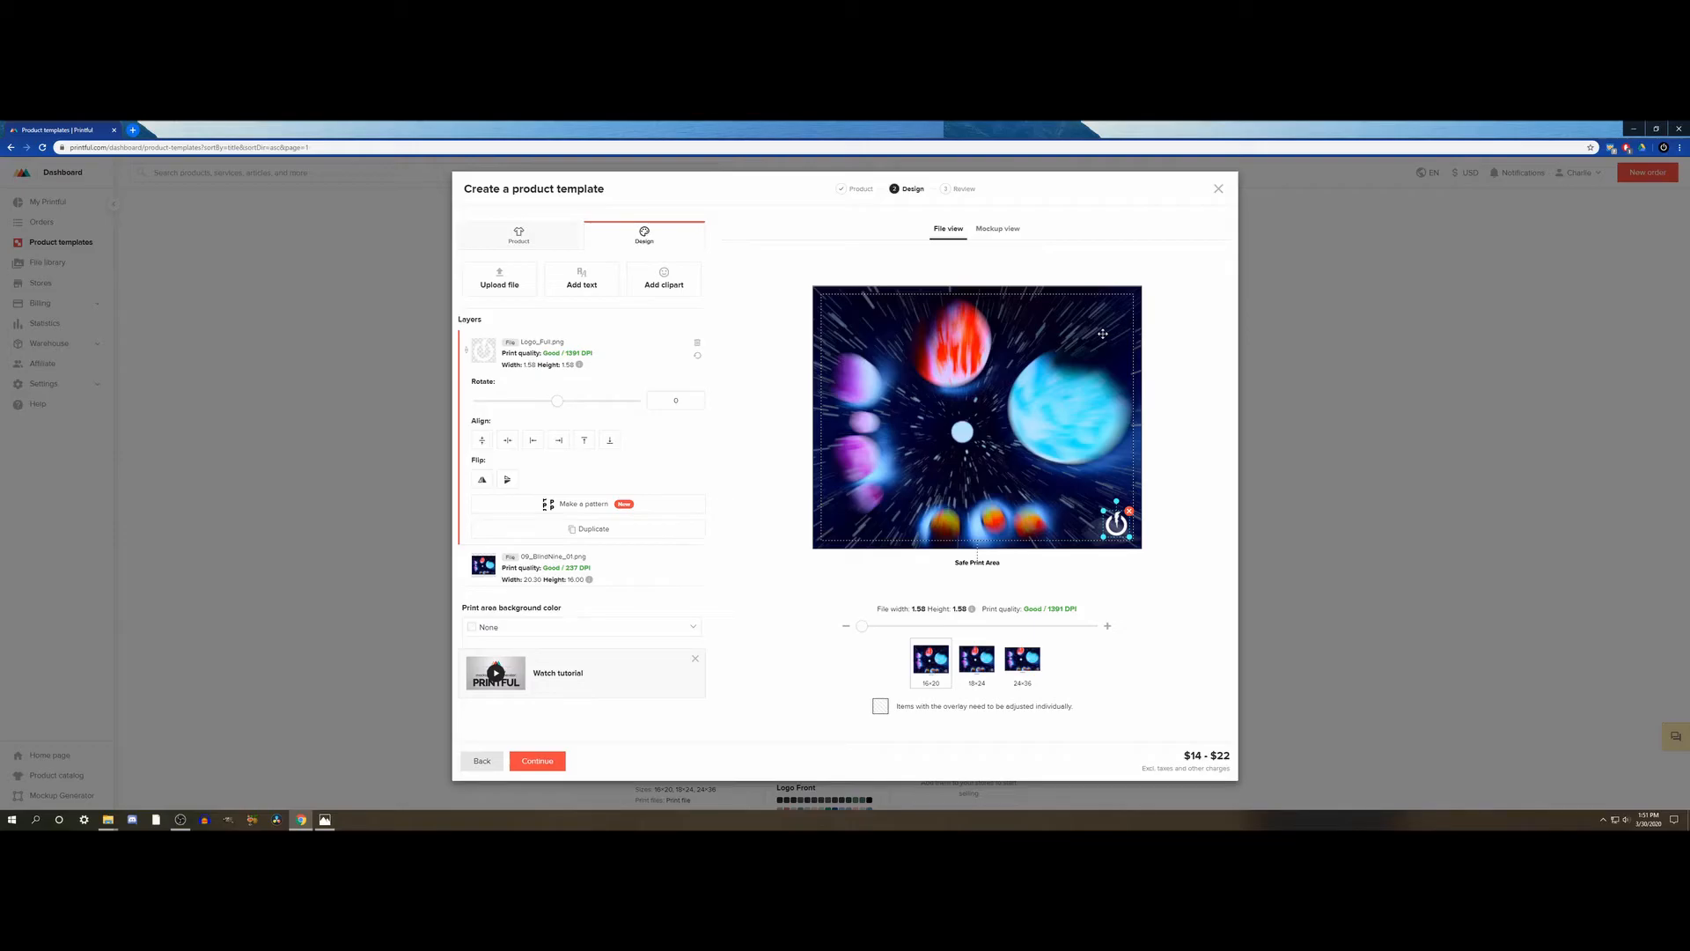
{"action": "left_click", "coordinate": [938, 667]}
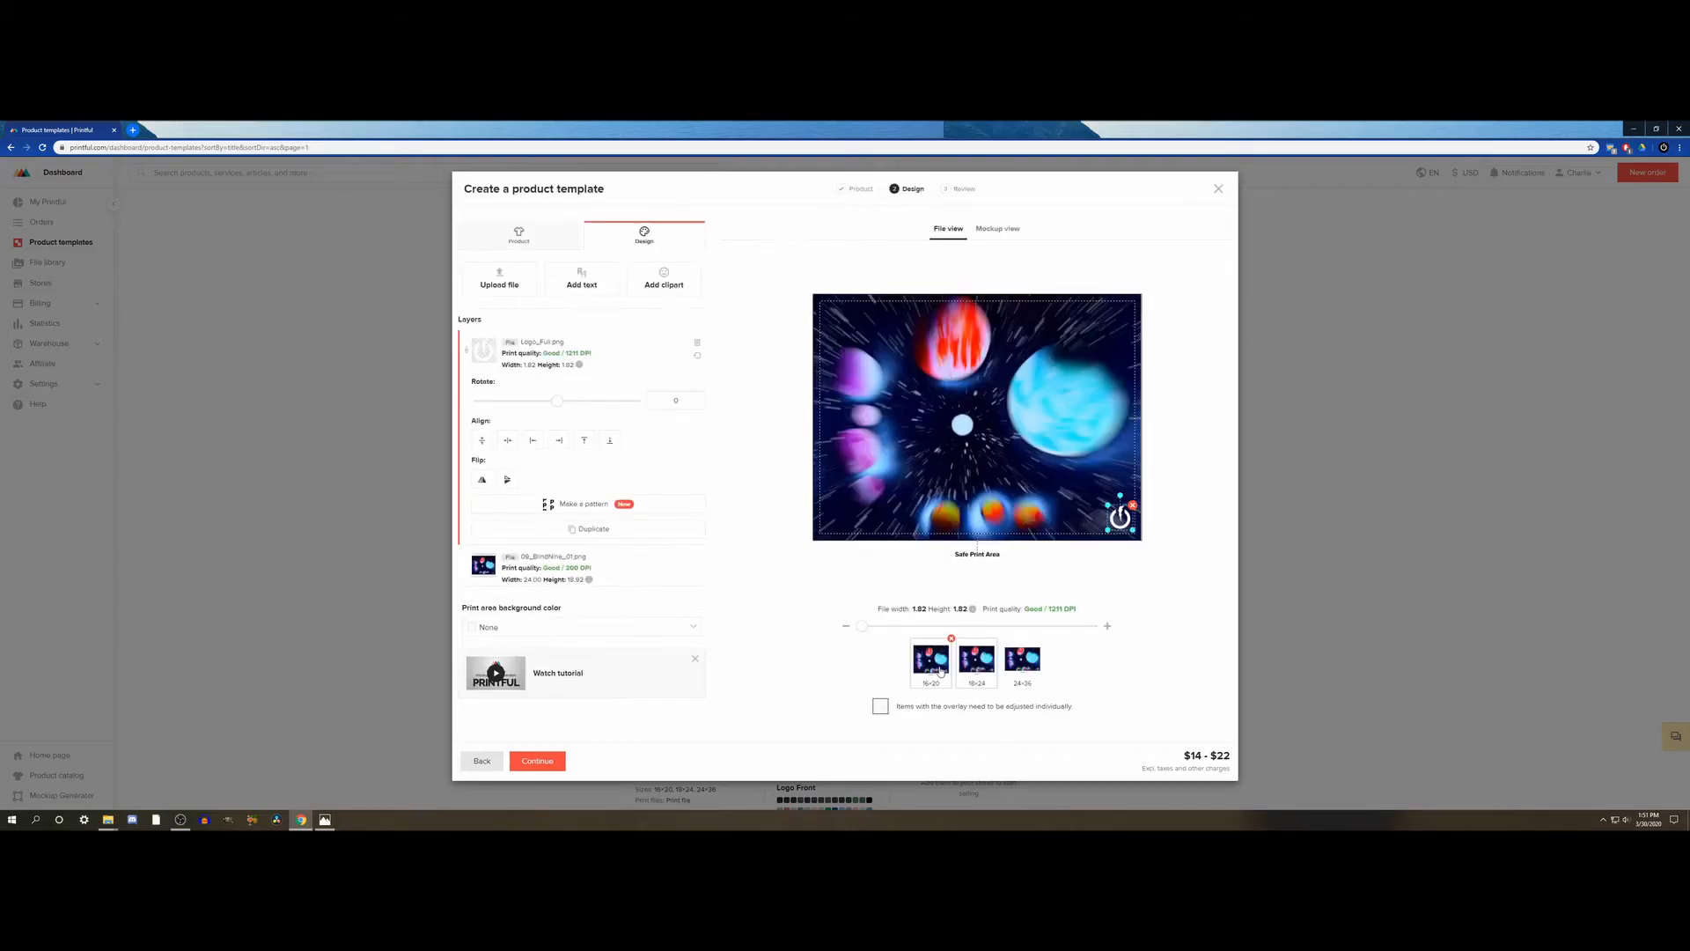
{"action": "left_click", "coordinate": [940, 671]}
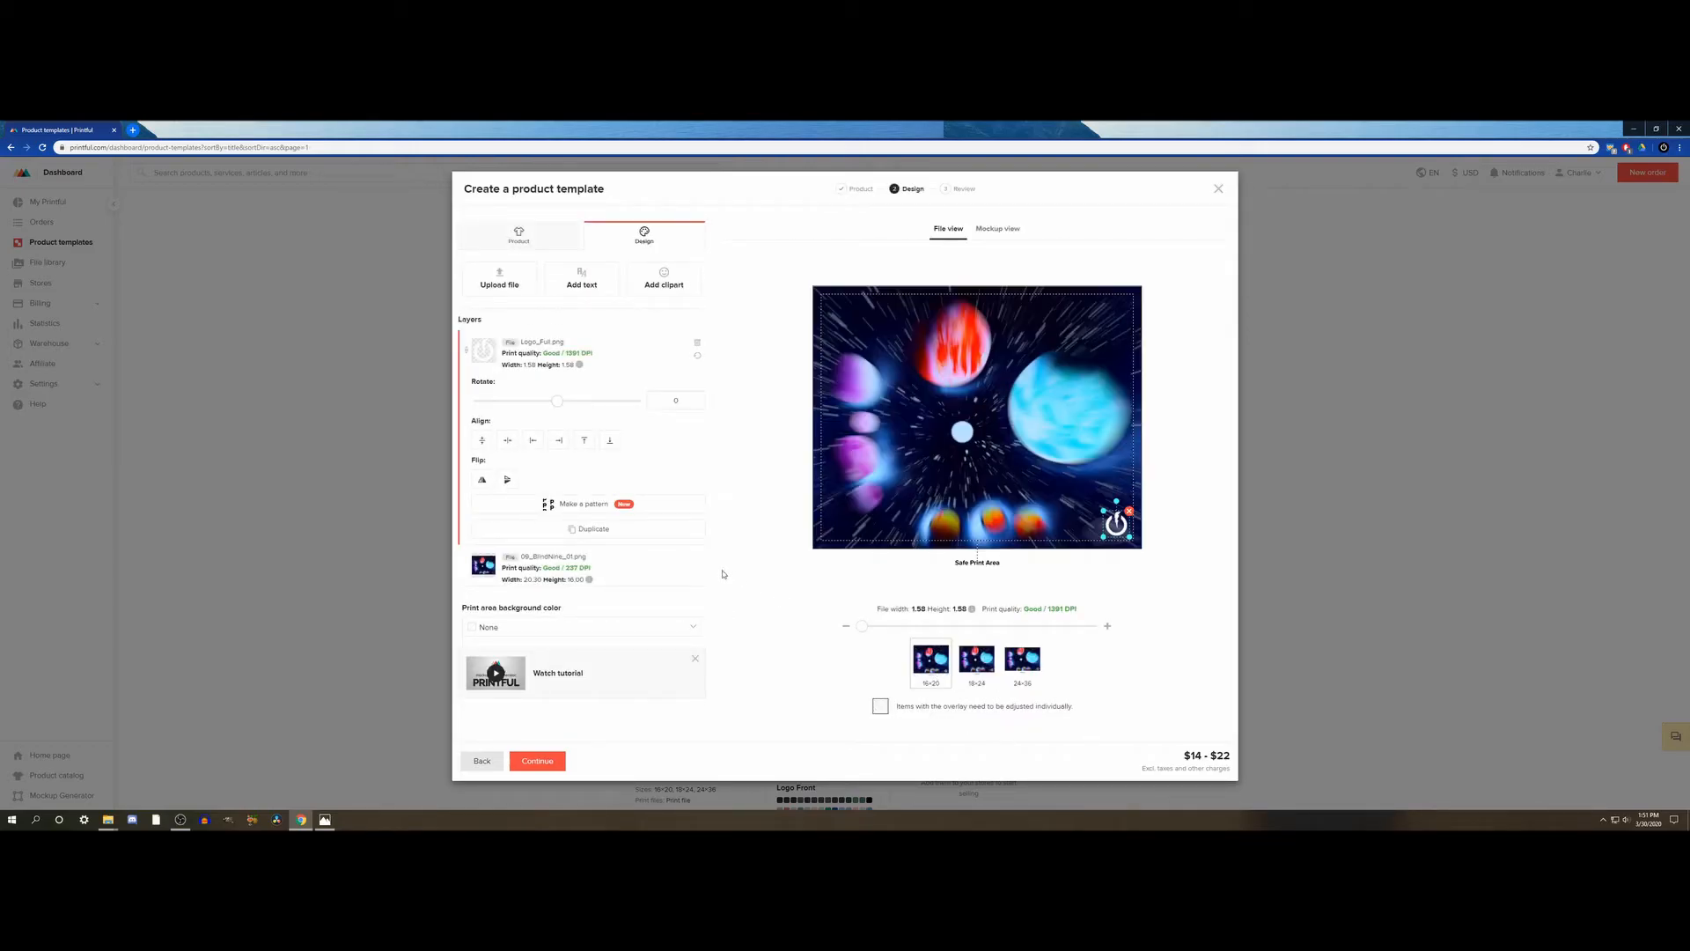
- Center the artwork layer horizontally on the 16×20 poster and compare it with the 18×24 version
{"action": "left_click", "coordinate": [616, 566]}
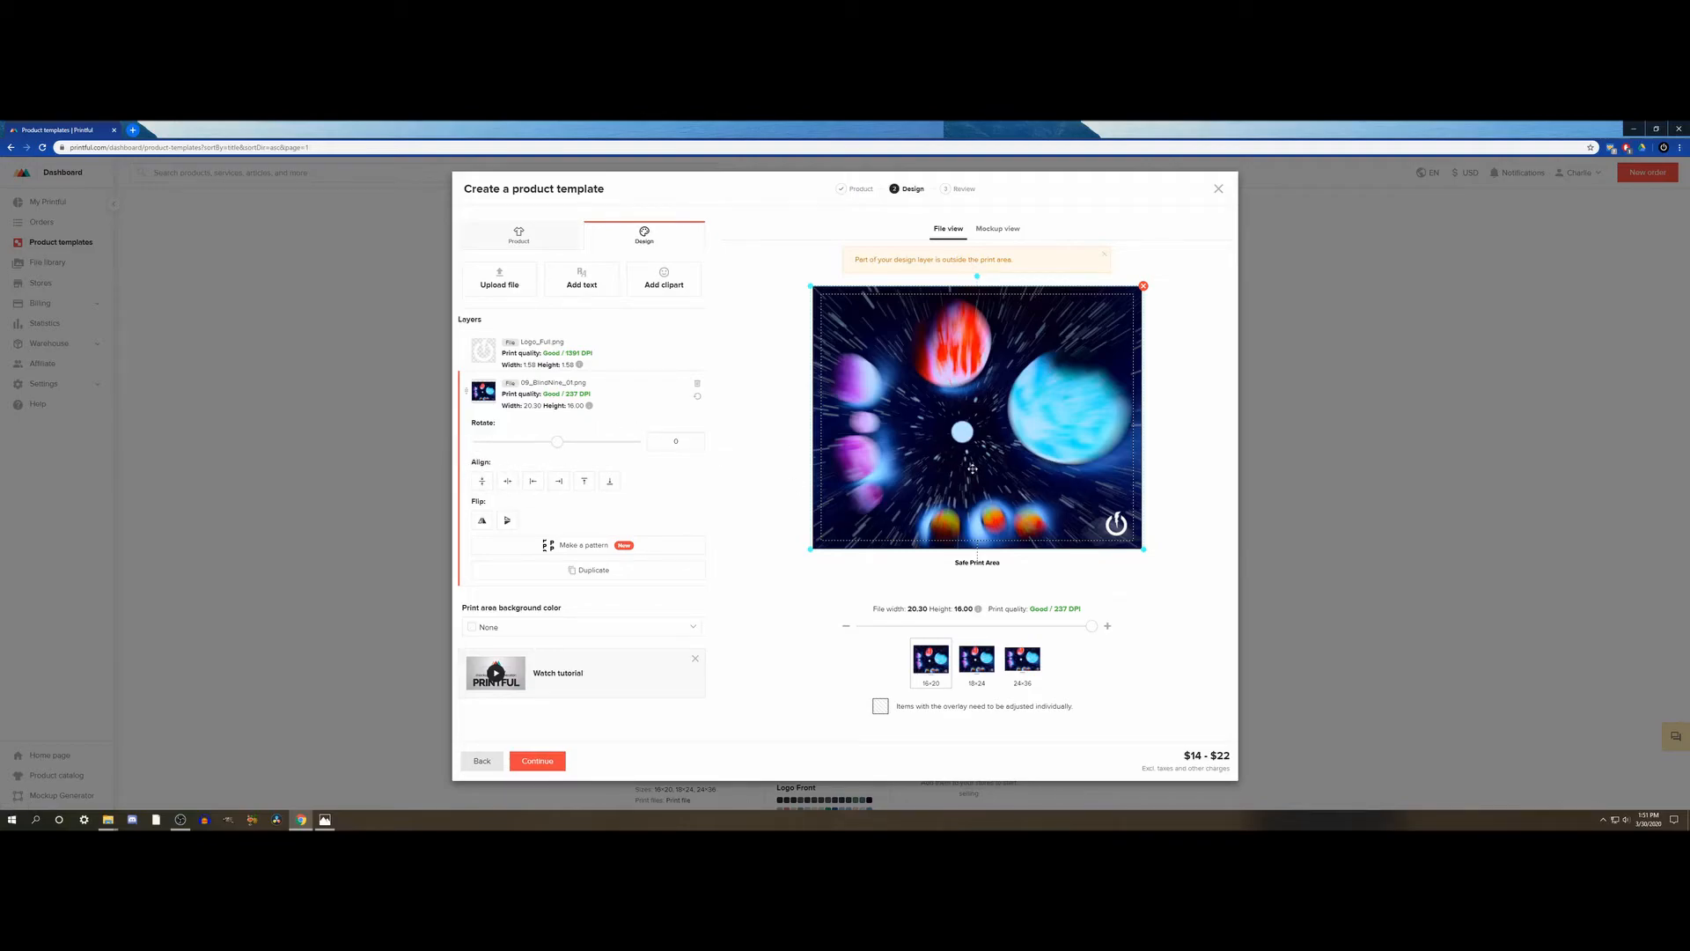
{"action": "left_click_drag", "start_coordinate": [972, 468], "coordinate": [975, 470]}
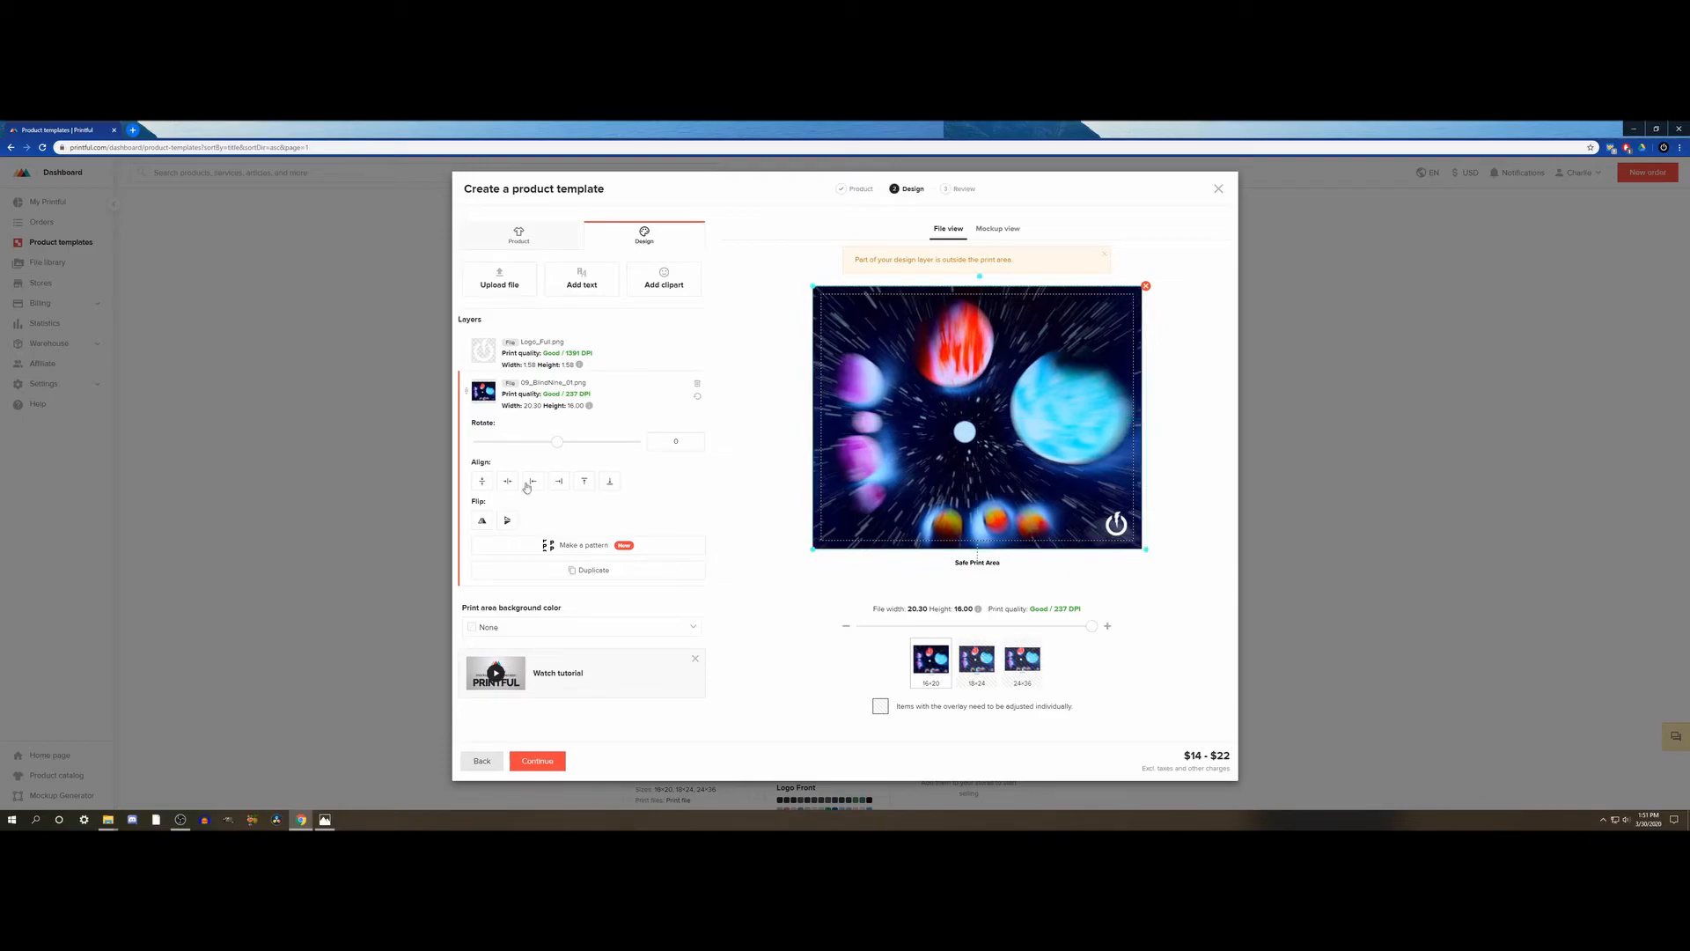
{"action": "left_click", "coordinate": [483, 482]}
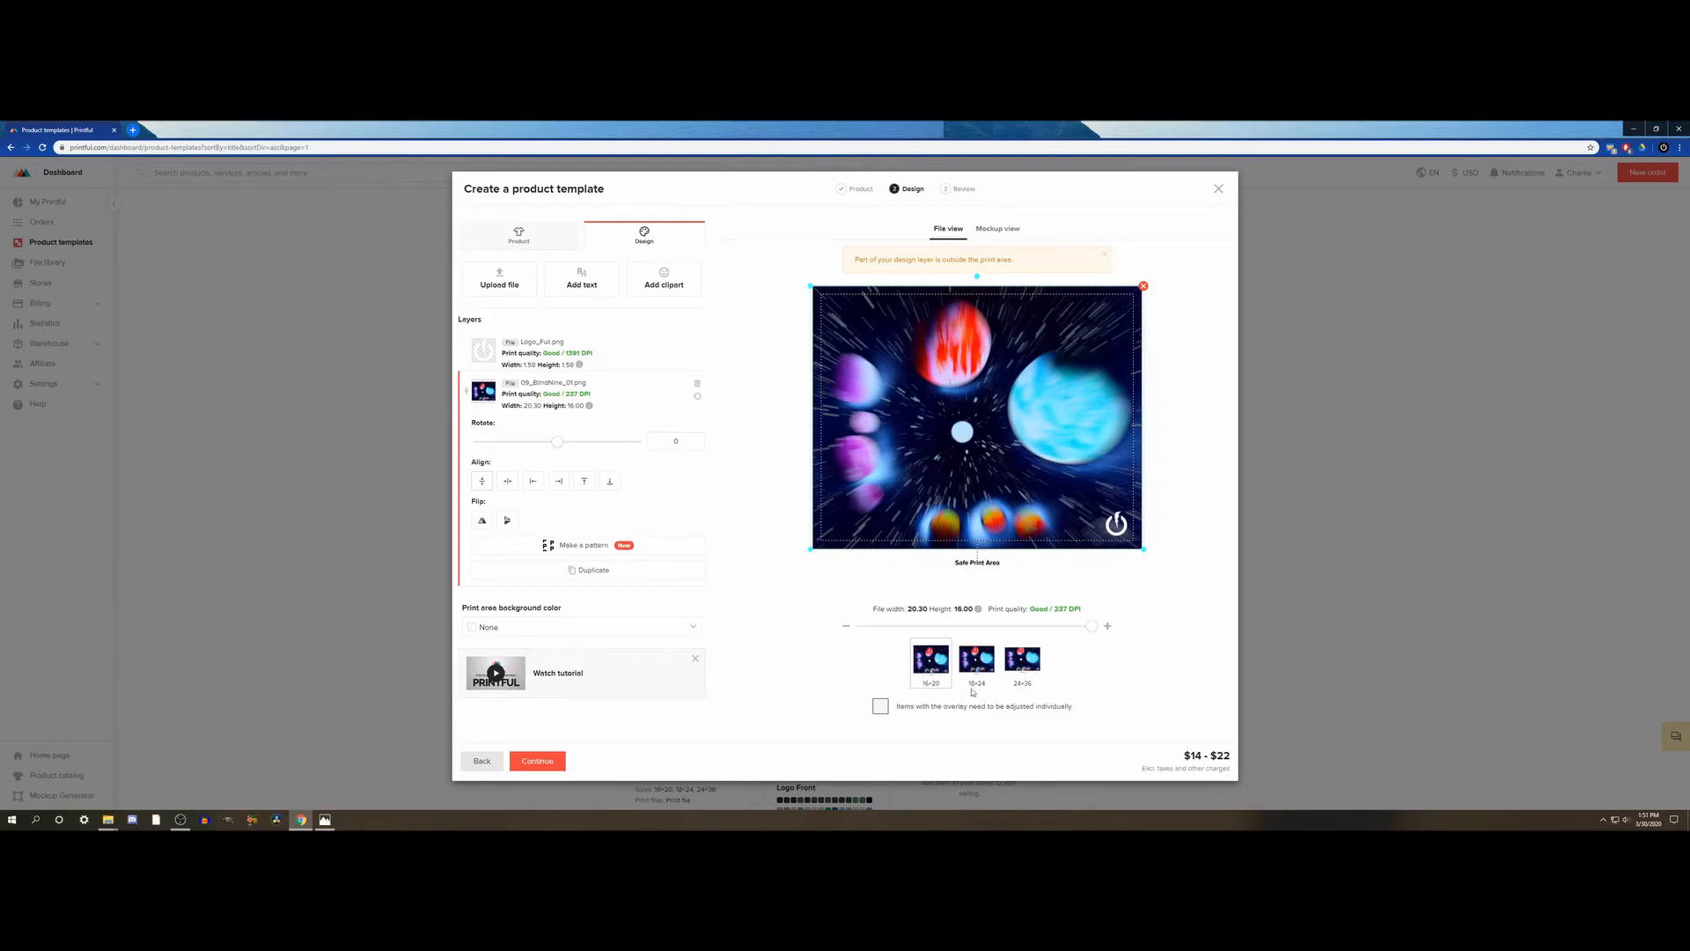
{"action": "left_click", "coordinate": [984, 665]}
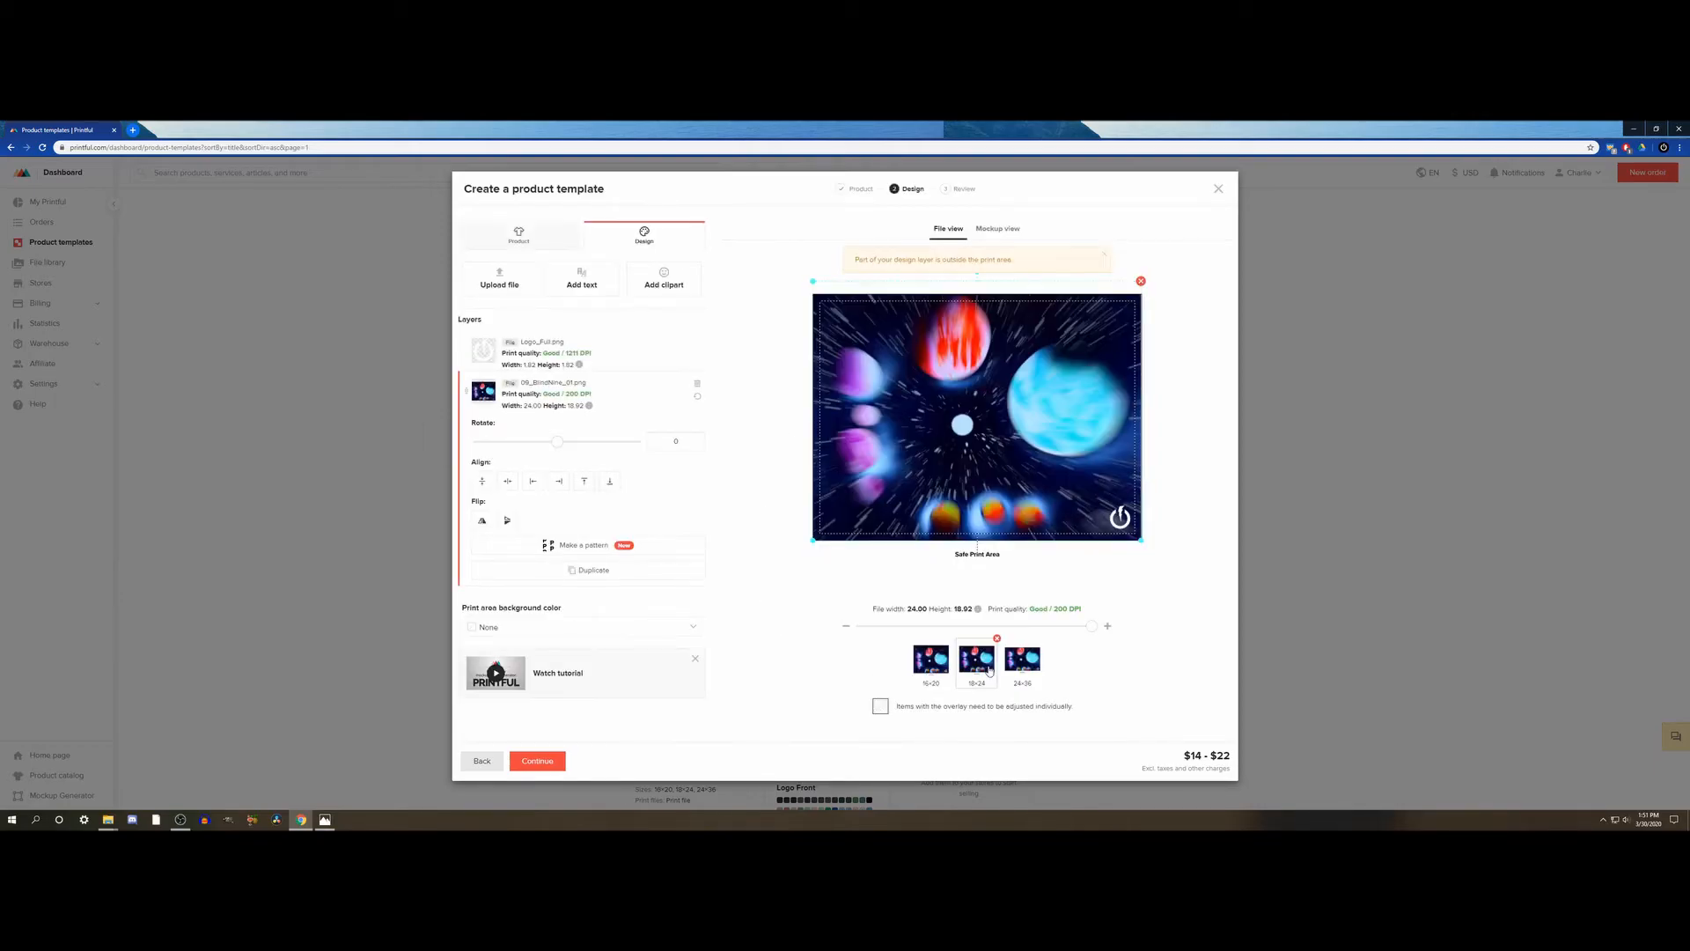
{"action": "left_click", "coordinate": [924, 669]}
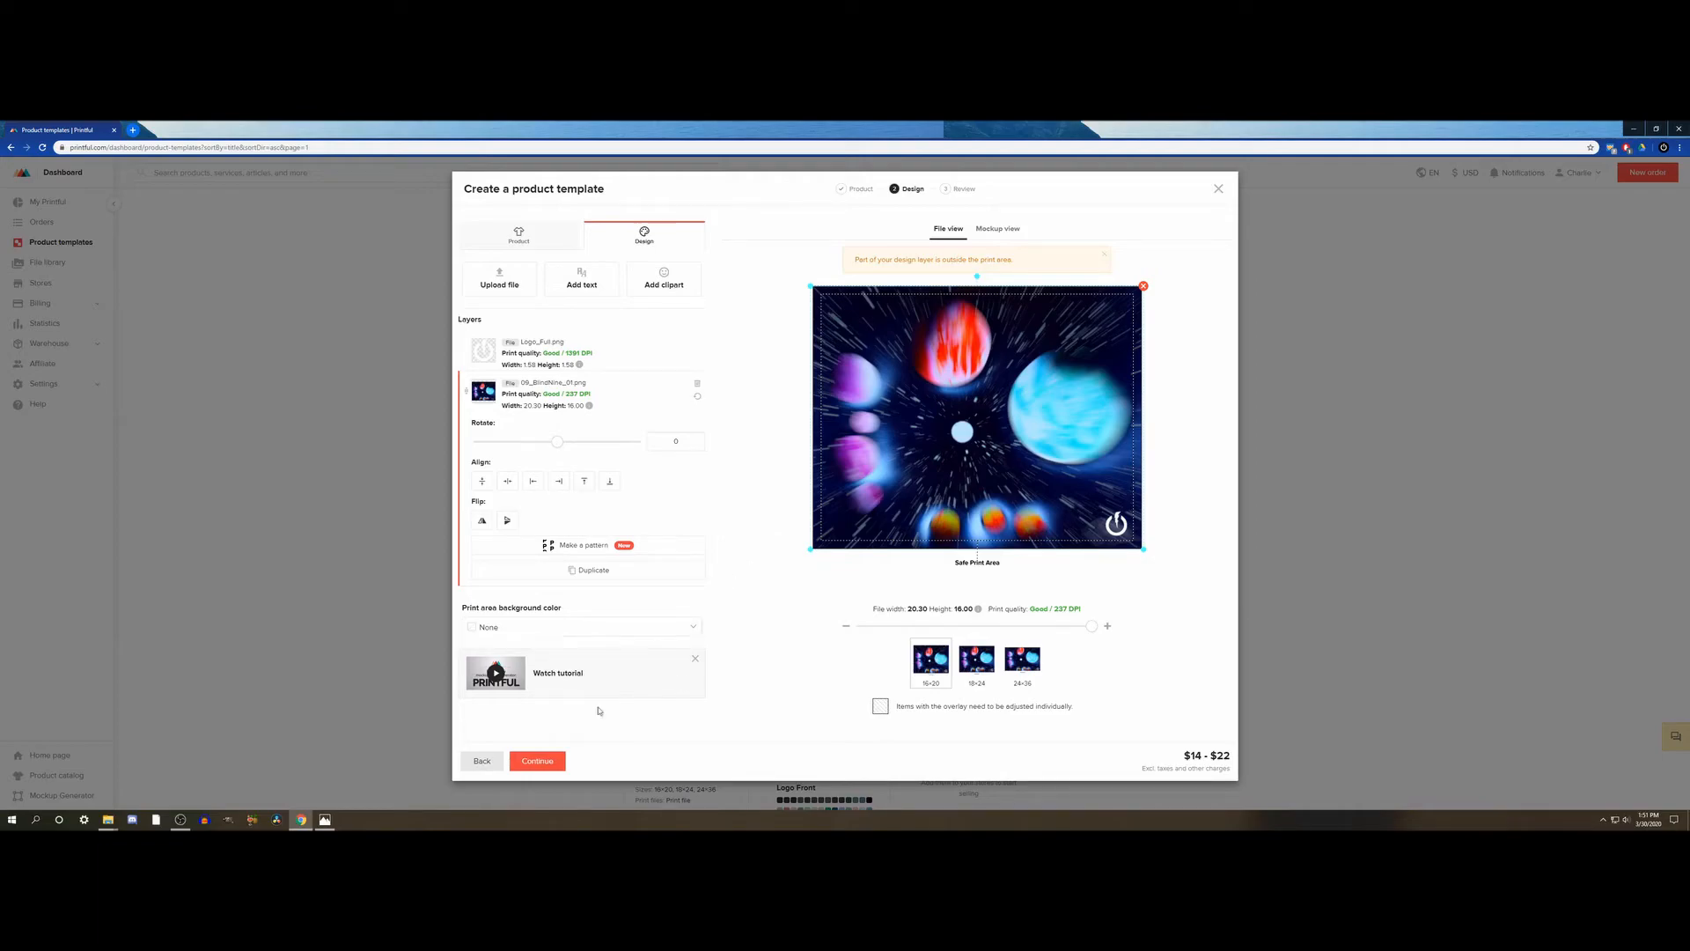
- Examine the poster mockups, comparing the hanging view and the views held by a model across the three sizes
{"action": "left_click", "coordinate": [989, 230]}
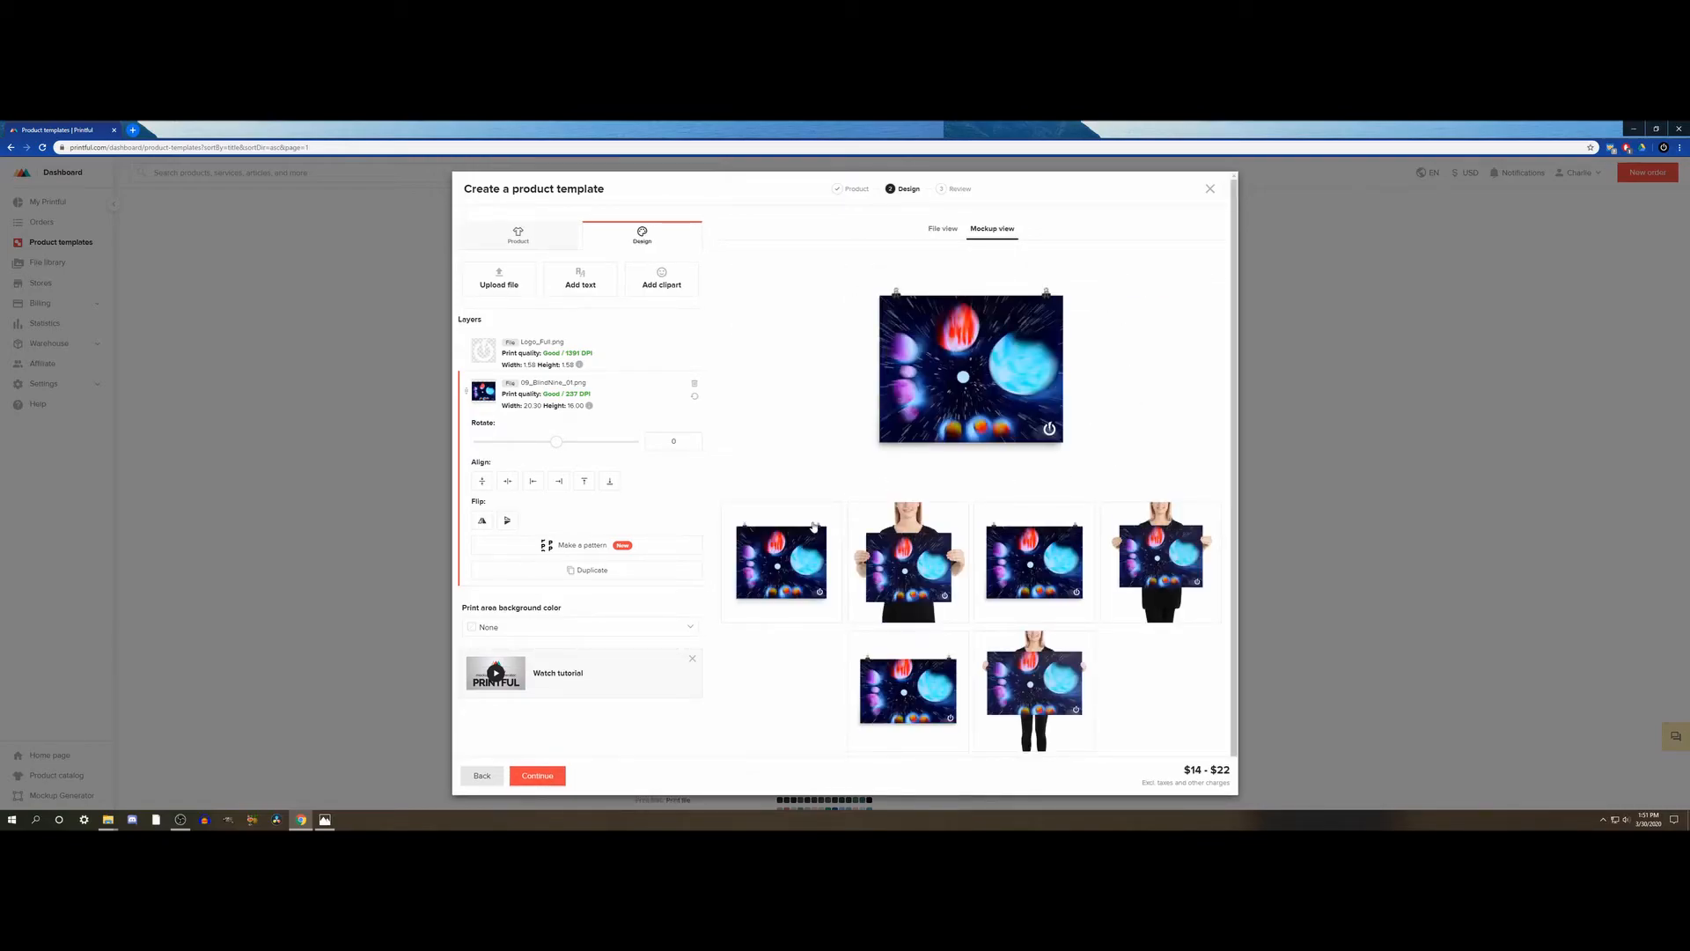
{"action": "scroll", "coordinate": [814, 526], "scroll_direction": "down", "scroll_amount": 1}
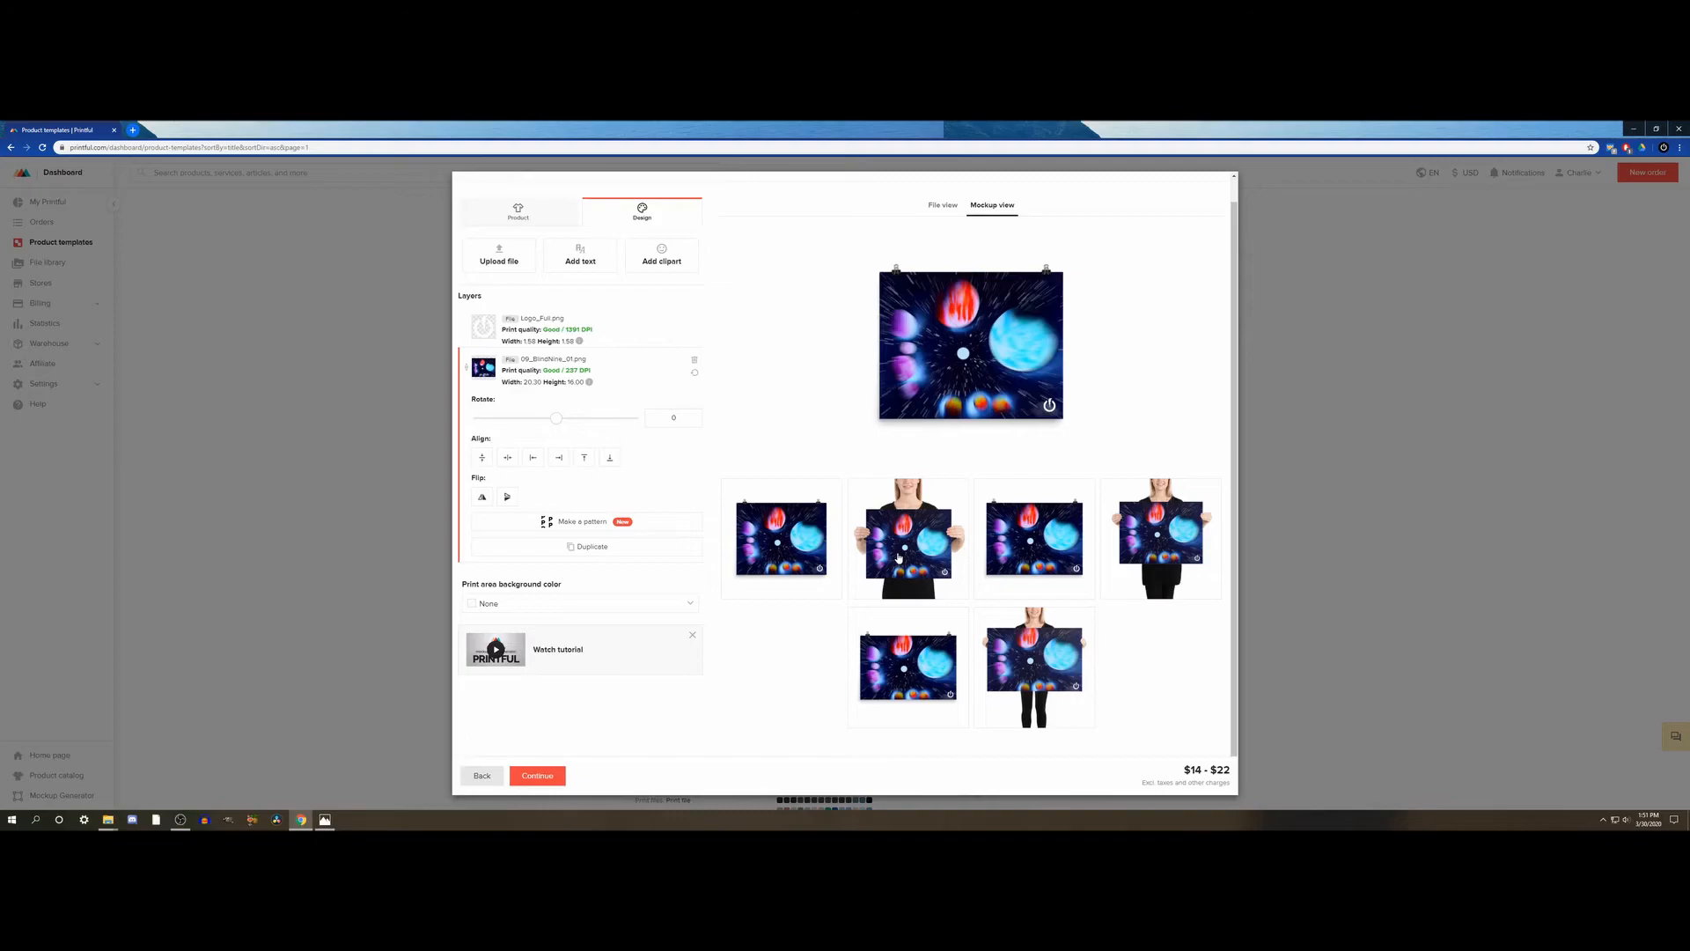
{"action": "left_click", "coordinate": [898, 557]}
{"action": "left_click", "coordinate": [1162, 533]}
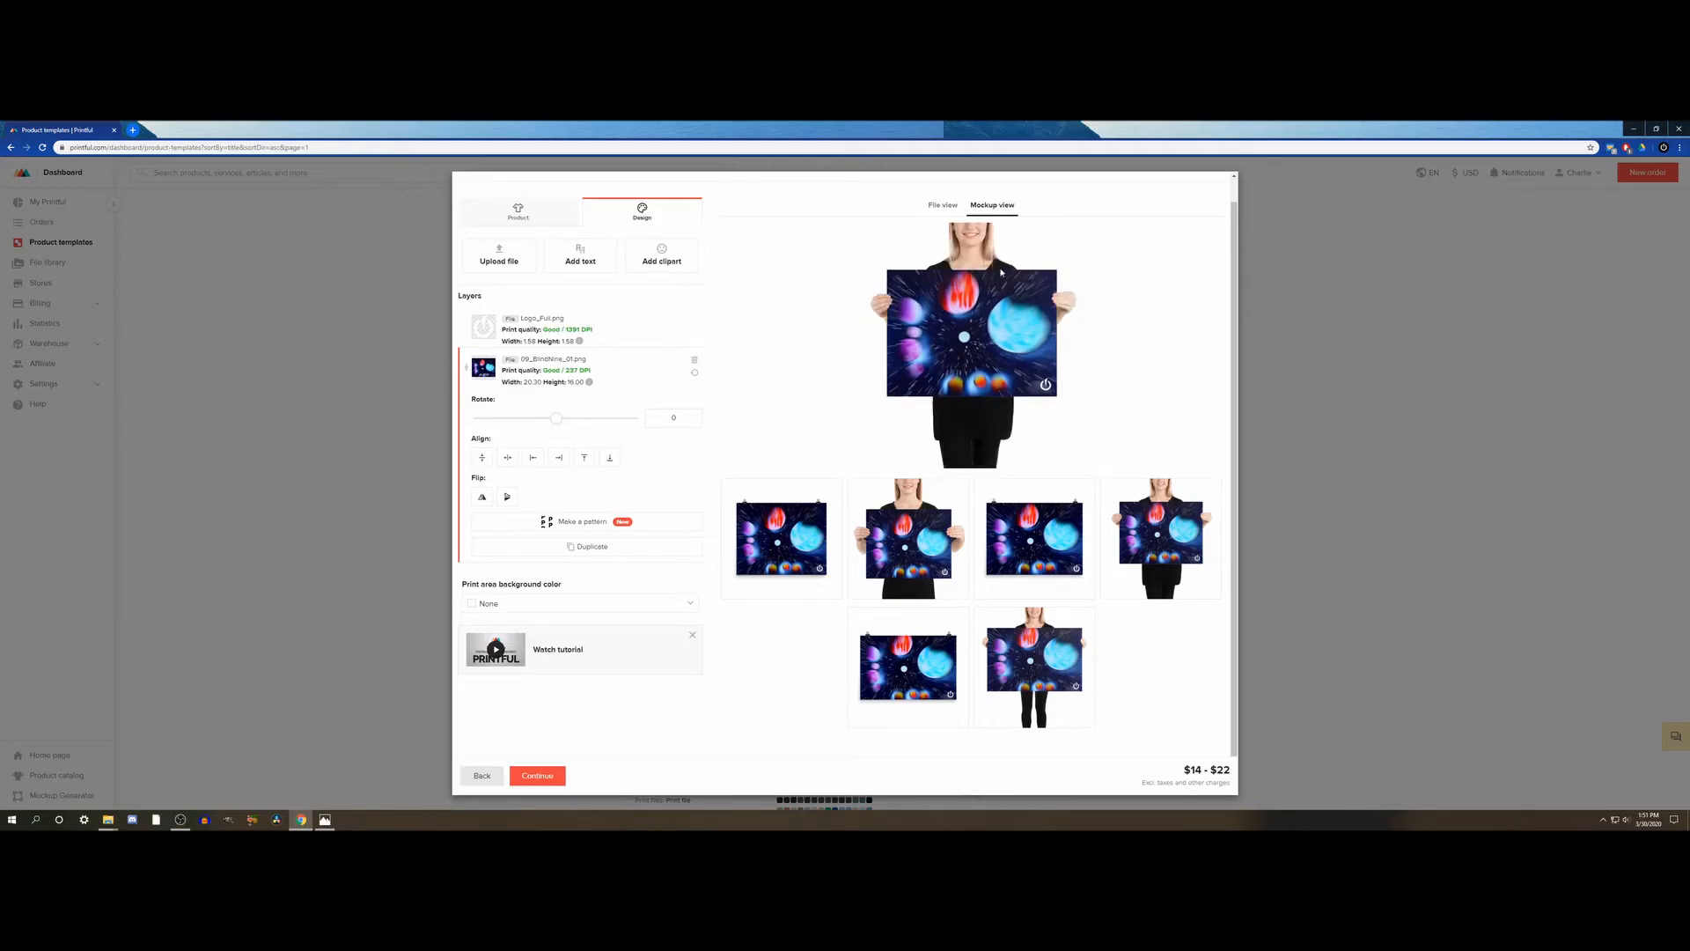
{"action": "left_click", "coordinate": [1012, 651]}
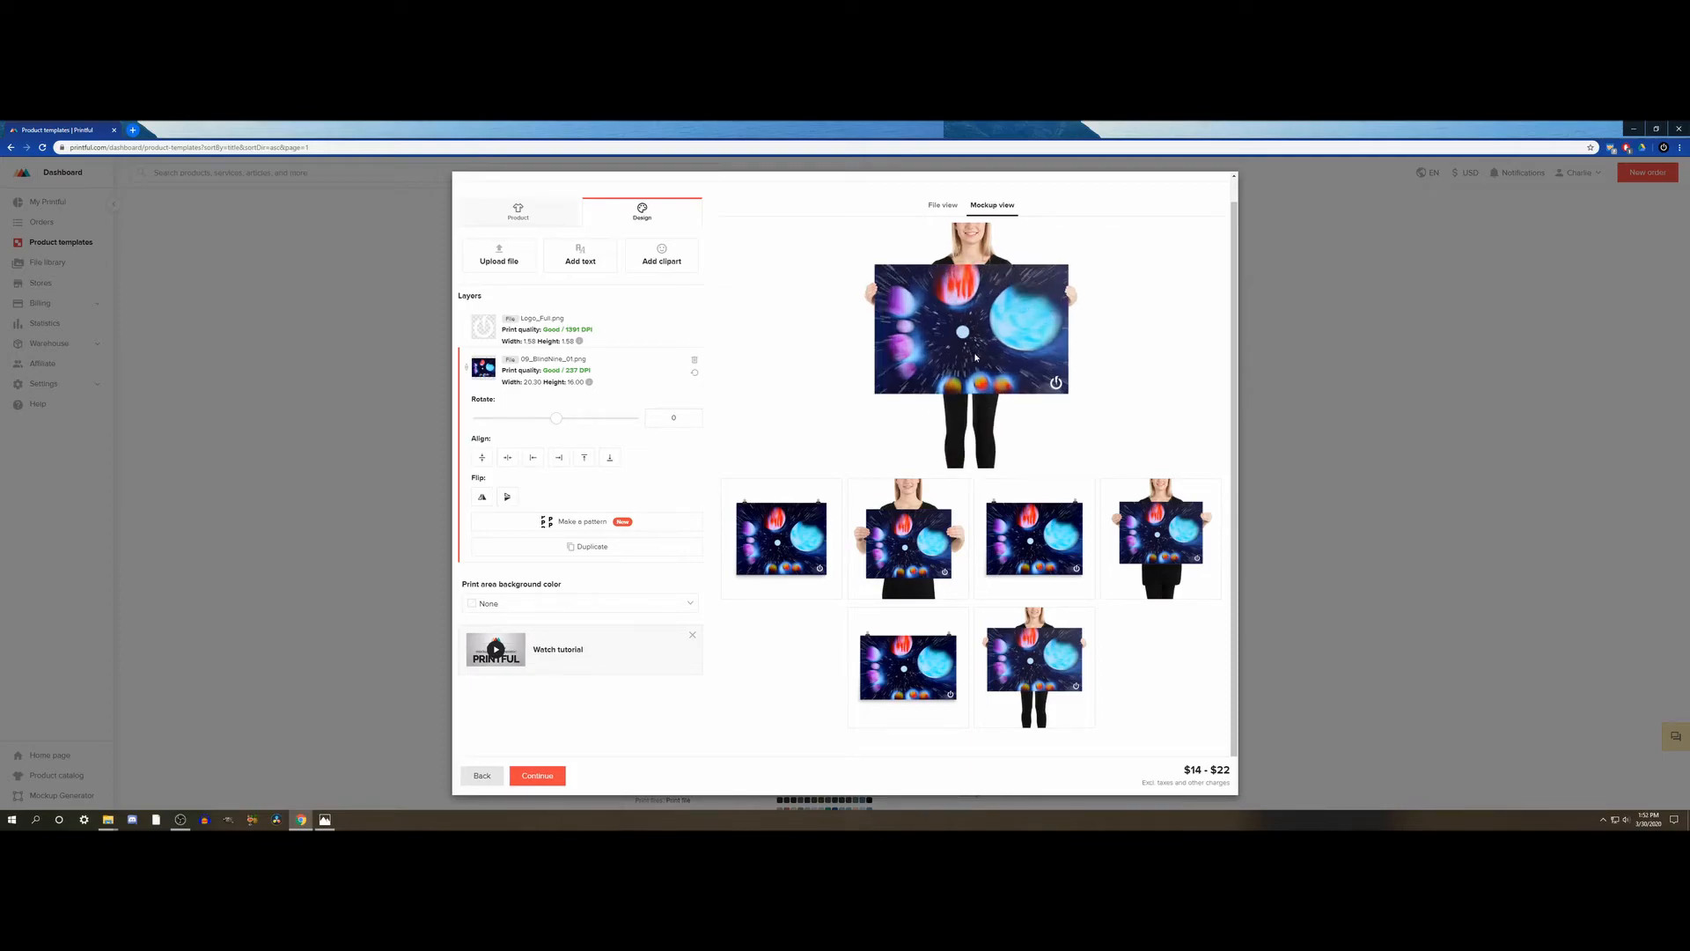
{"action": "left_click", "coordinate": [881, 537]}
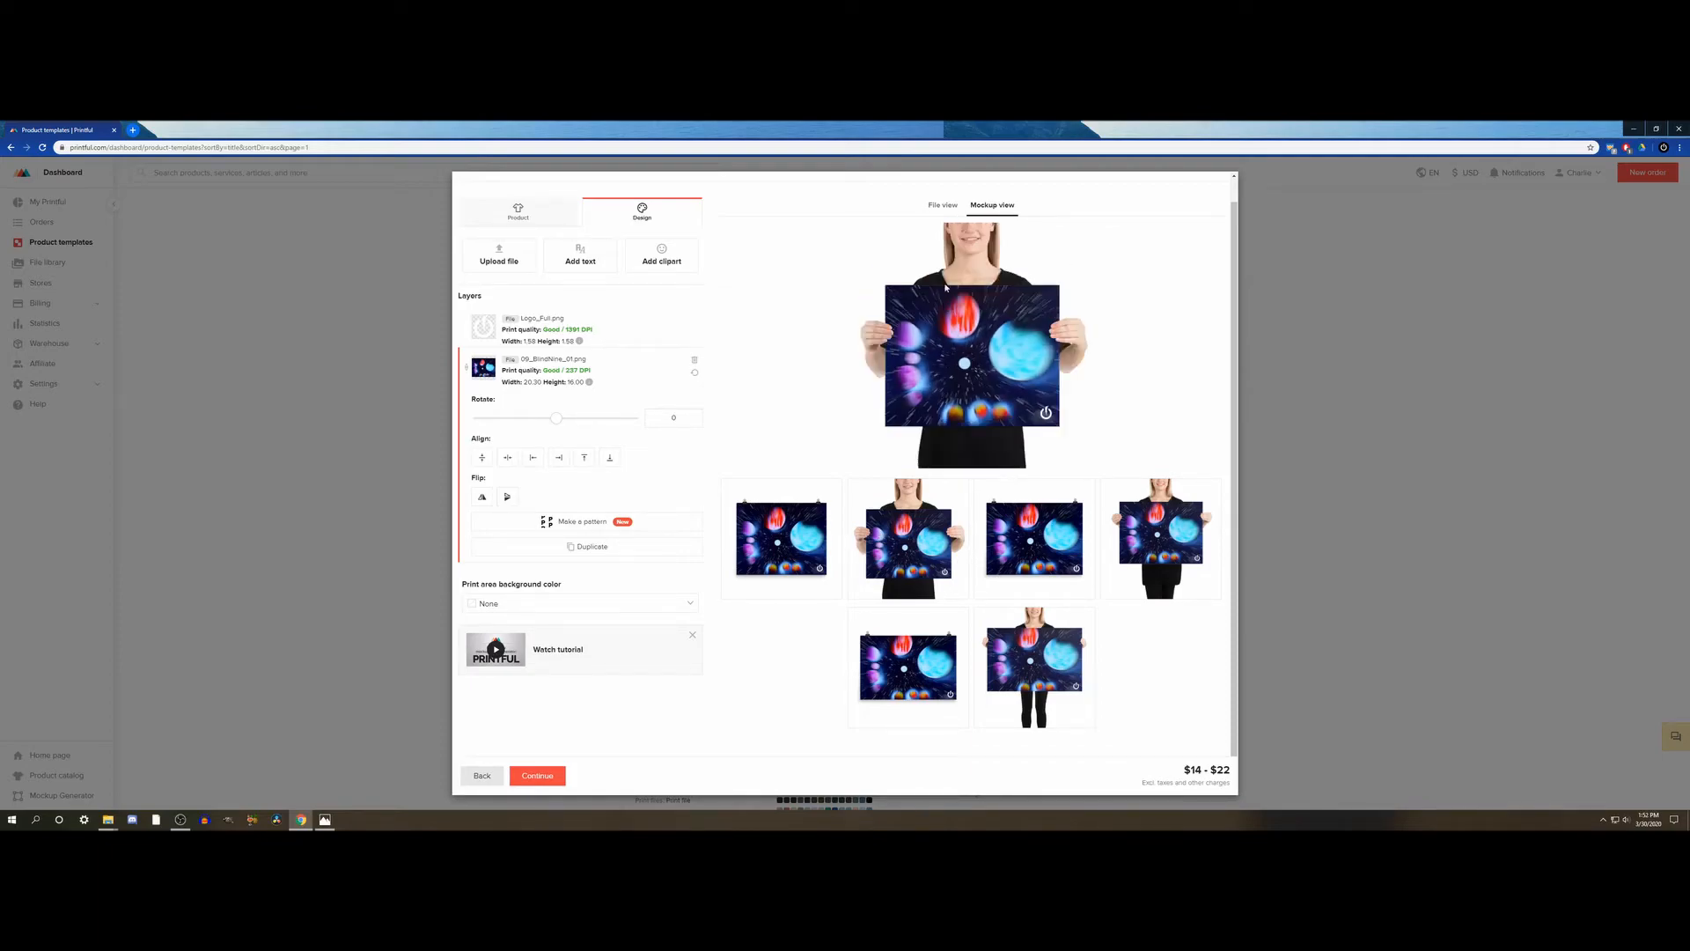
{"action": "left_click", "coordinate": [800, 552]}
{"action": "left_click", "coordinate": [946, 548]}
{"action": "left_click", "coordinate": [1164, 552]}
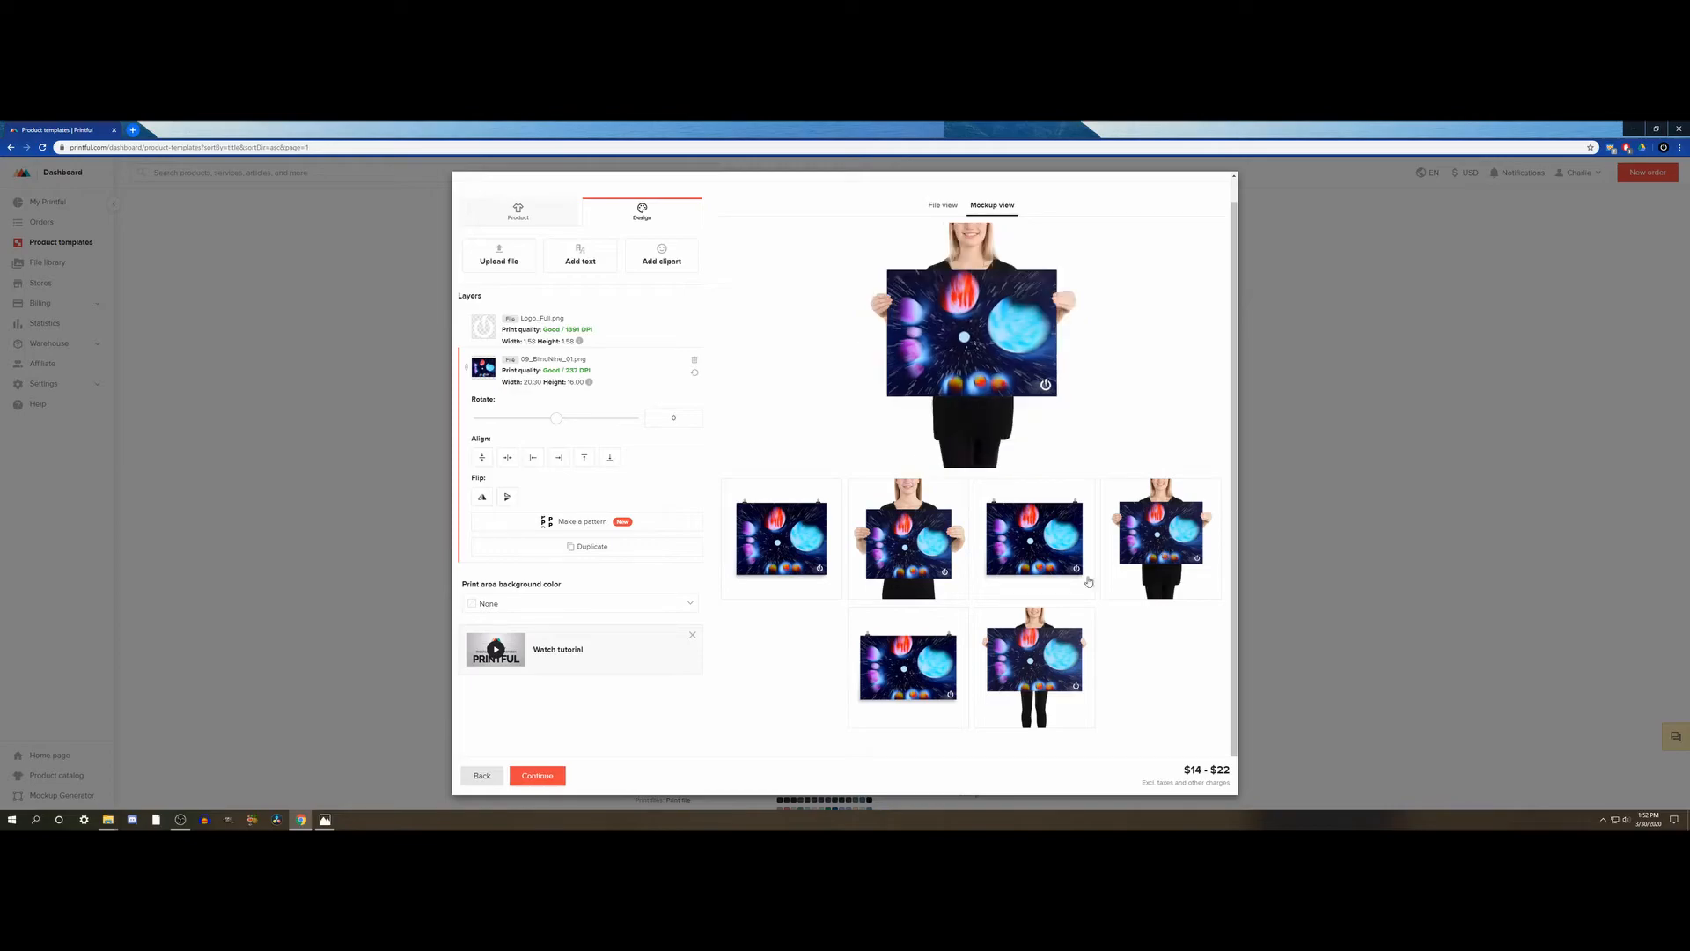
{"action": "left_click", "coordinate": [1030, 661]}
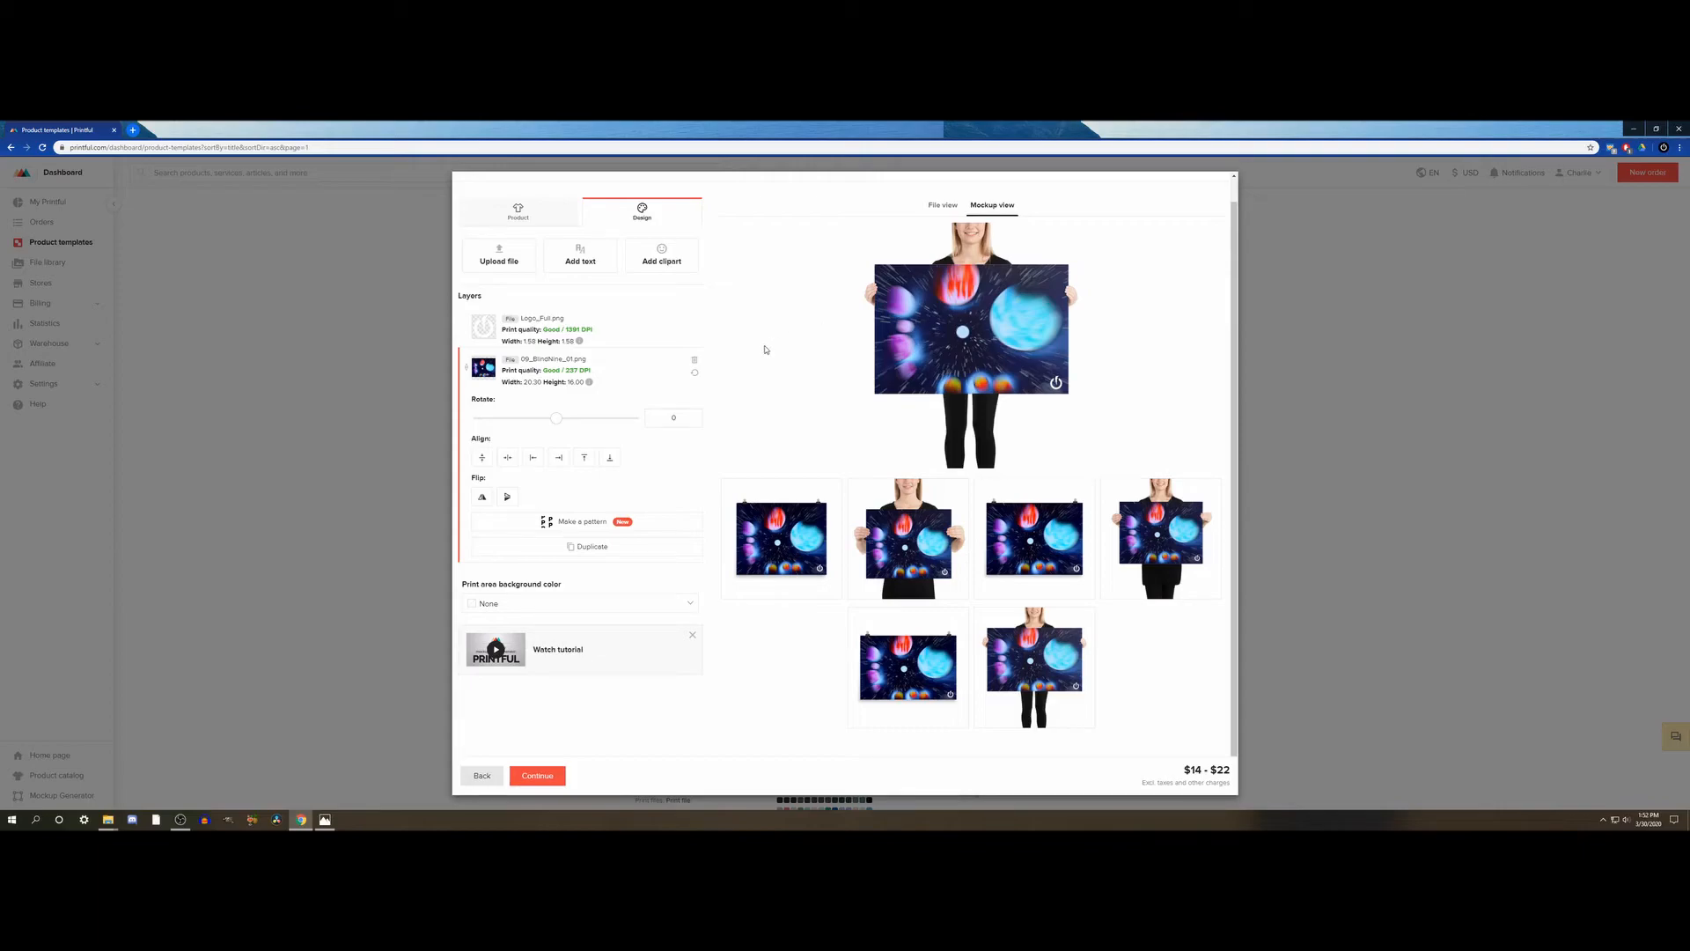
{"action": "right_click", "coordinate": [968, 350]}
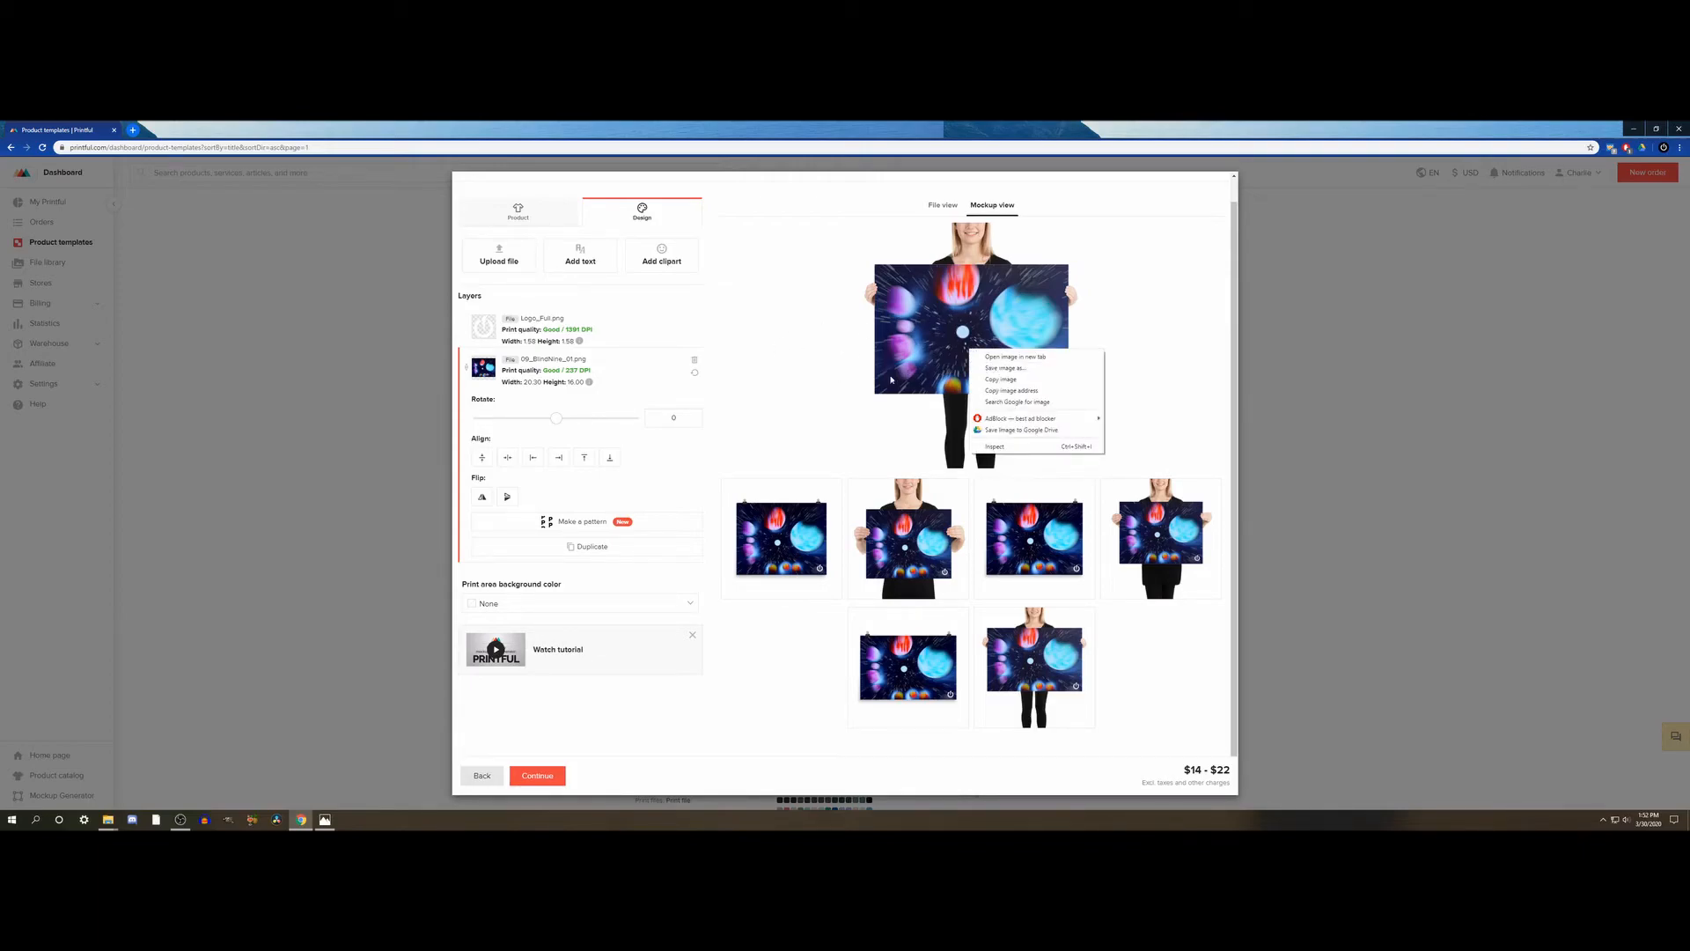
{"action": "left_click", "coordinate": [858, 378]}
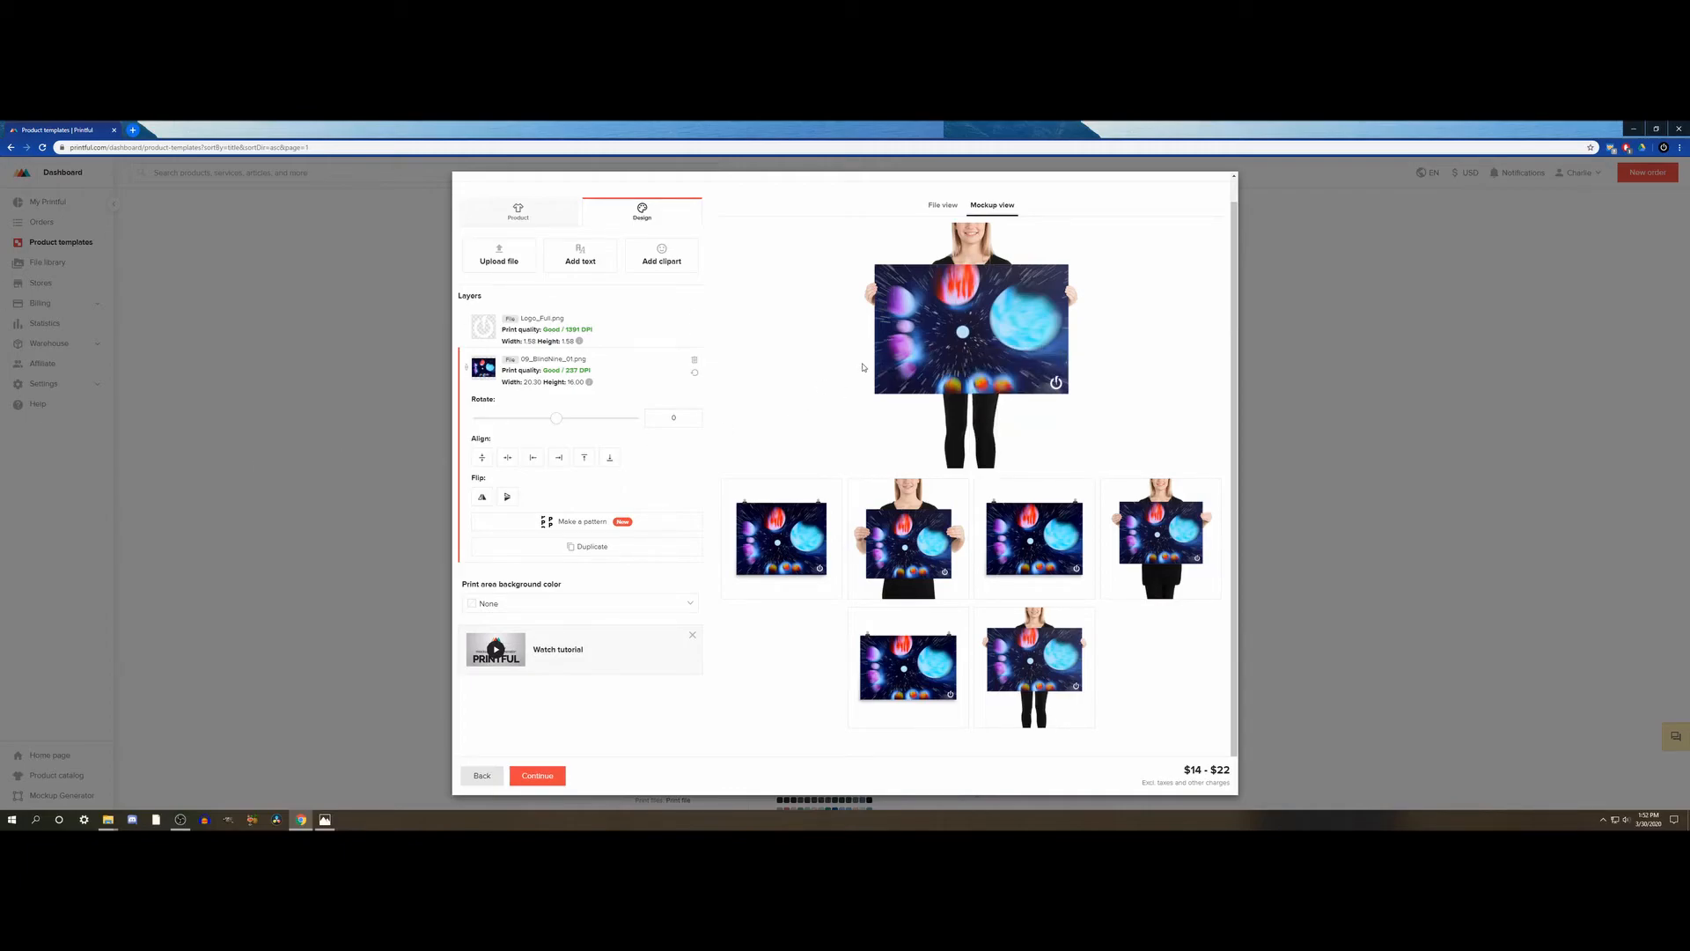
{"action": "right_click", "coordinate": [950, 351]}
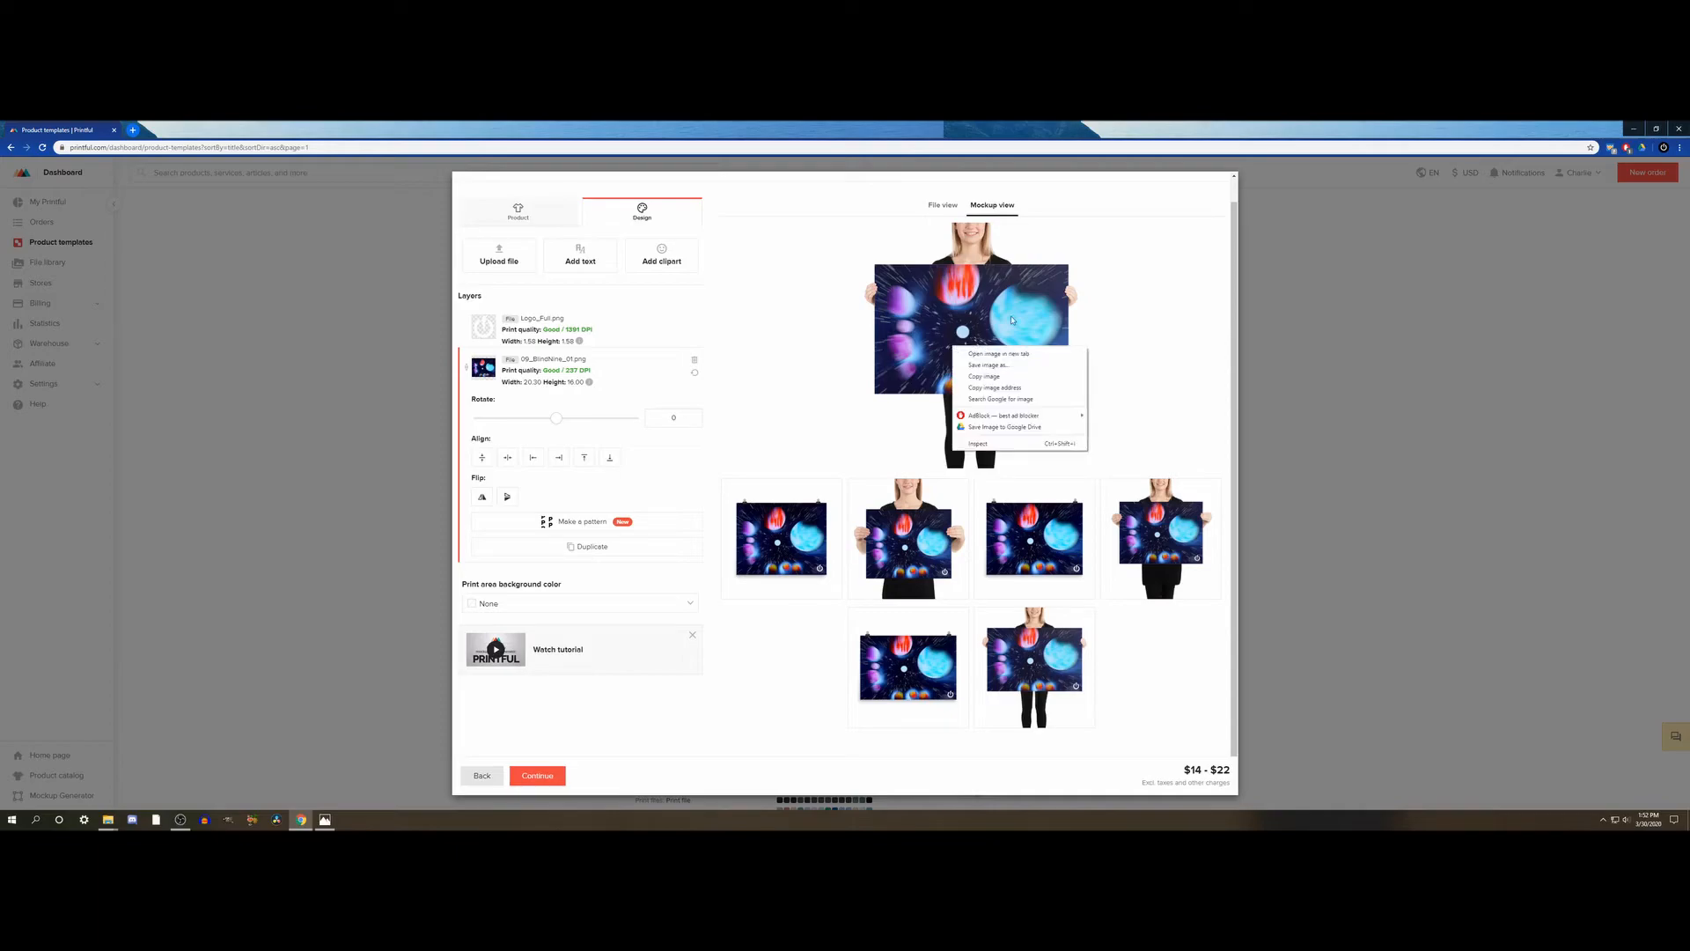
{"action": "left_click", "coordinate": [816, 356]}
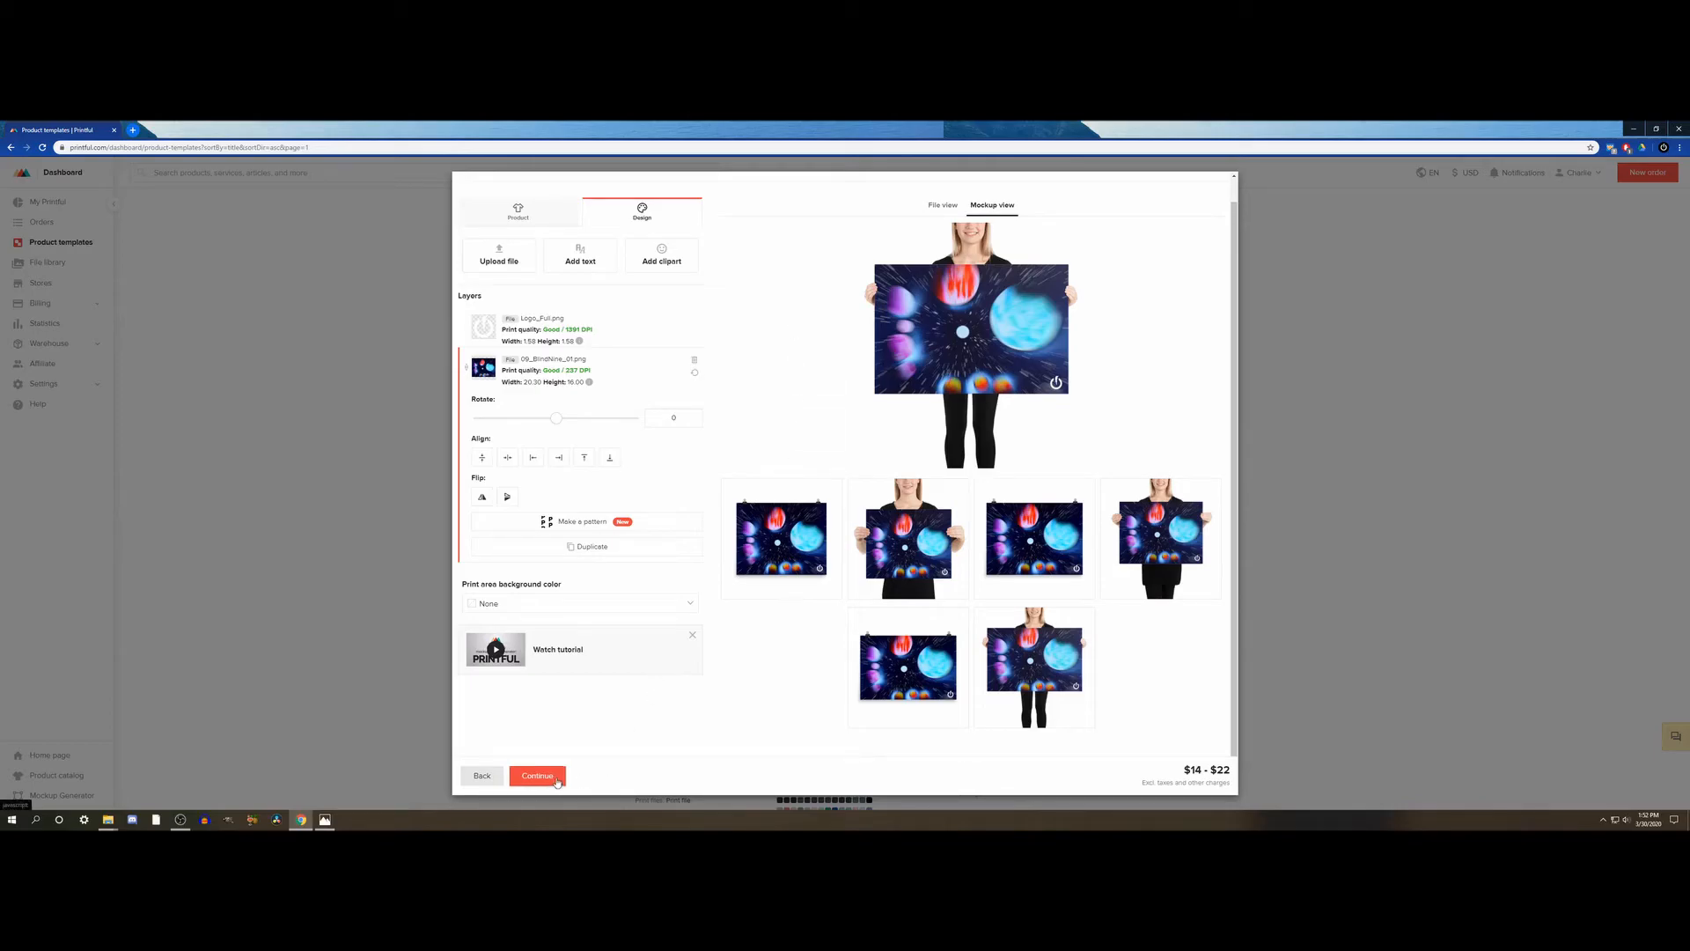
- Proceed to the new template's review and title, and close the template creator without saving
{"action": "left_click", "coordinate": [556, 780]}
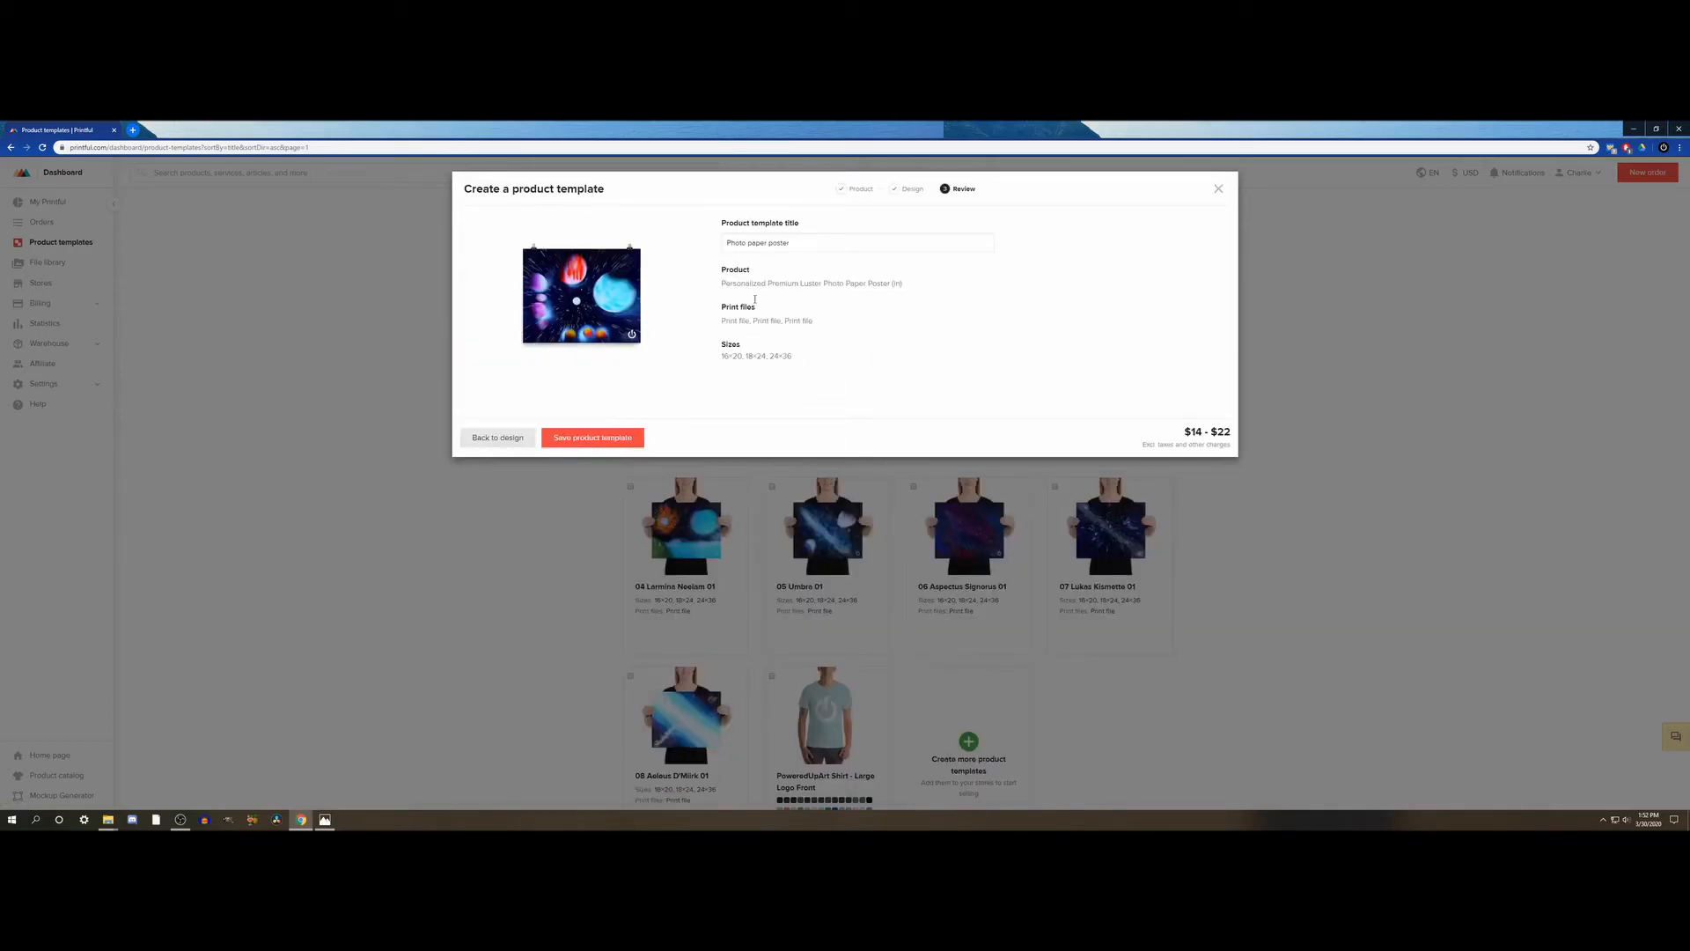
{"action": "left_click_drag", "start_coordinate": [810, 246], "coordinate": [713, 248]}
{"action": "left_click", "coordinate": [1220, 193]}
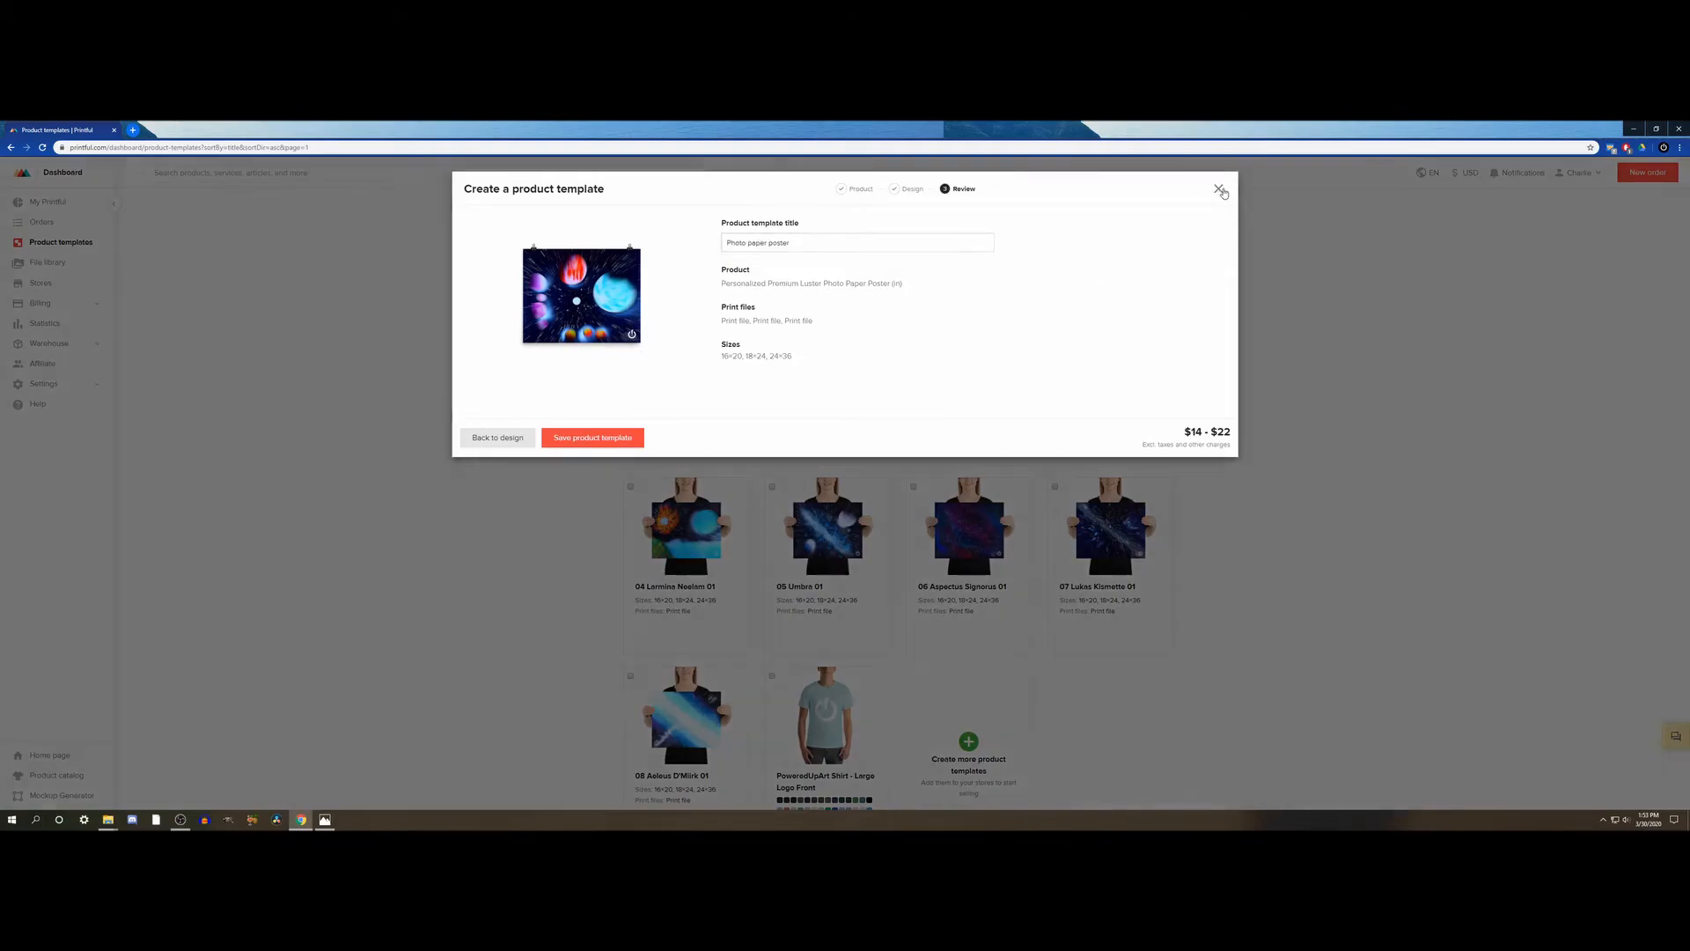
{"action": "left_click", "coordinate": [717, 276]}
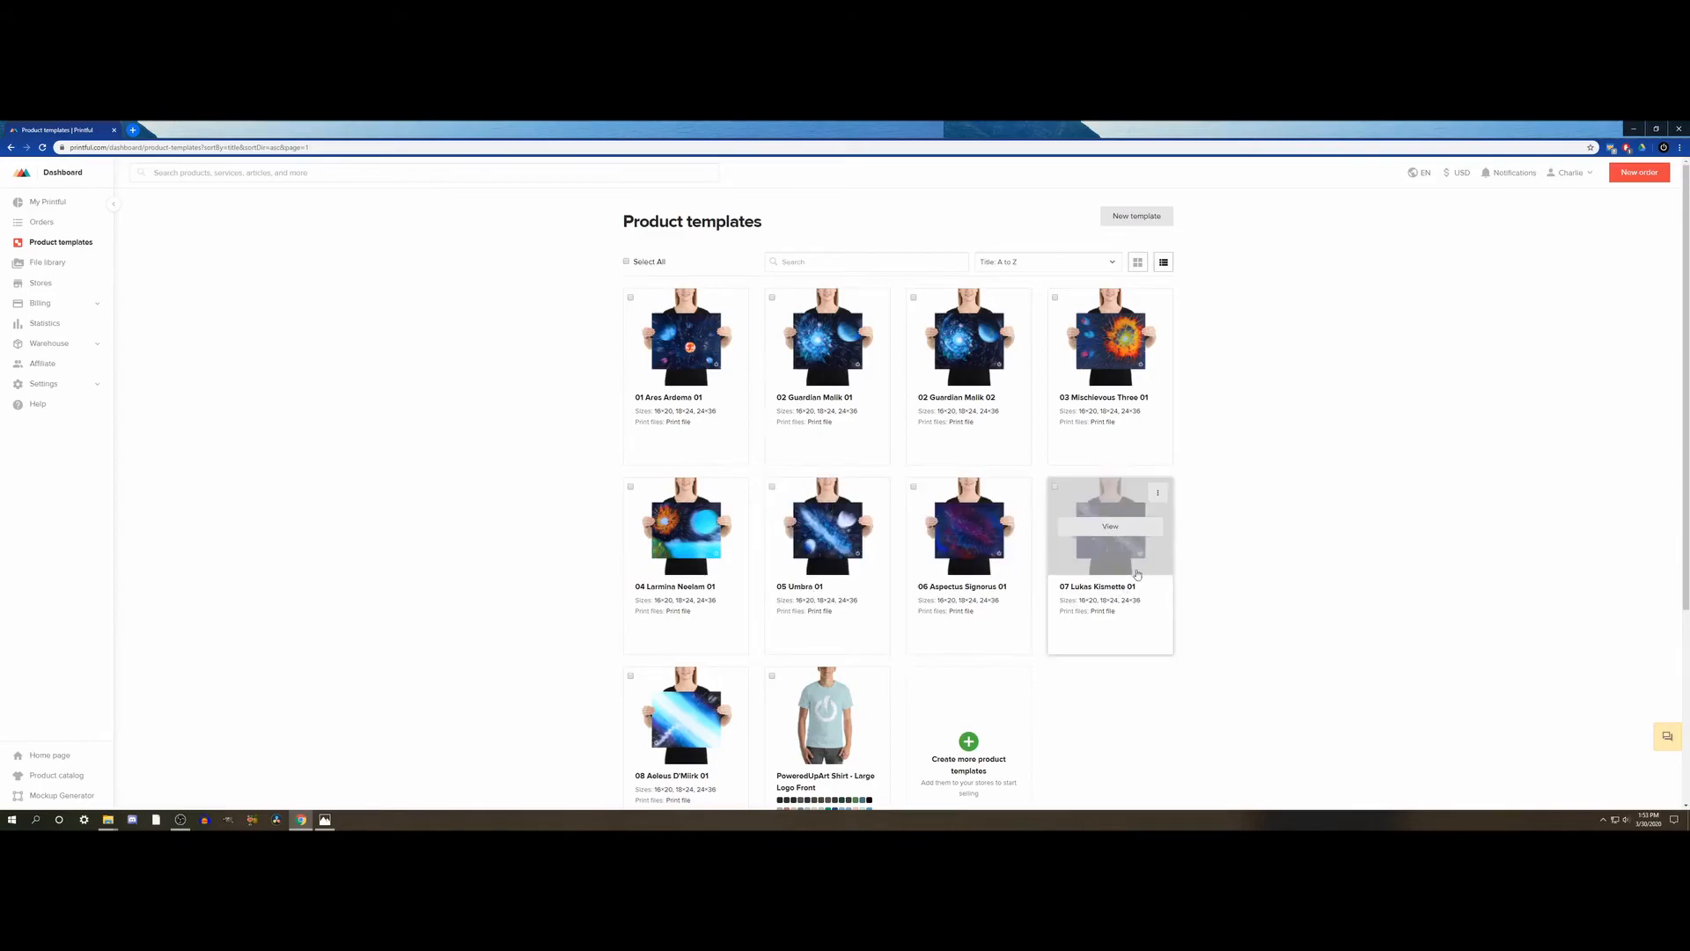
{"action": "left_click", "coordinate": [1159, 495]}
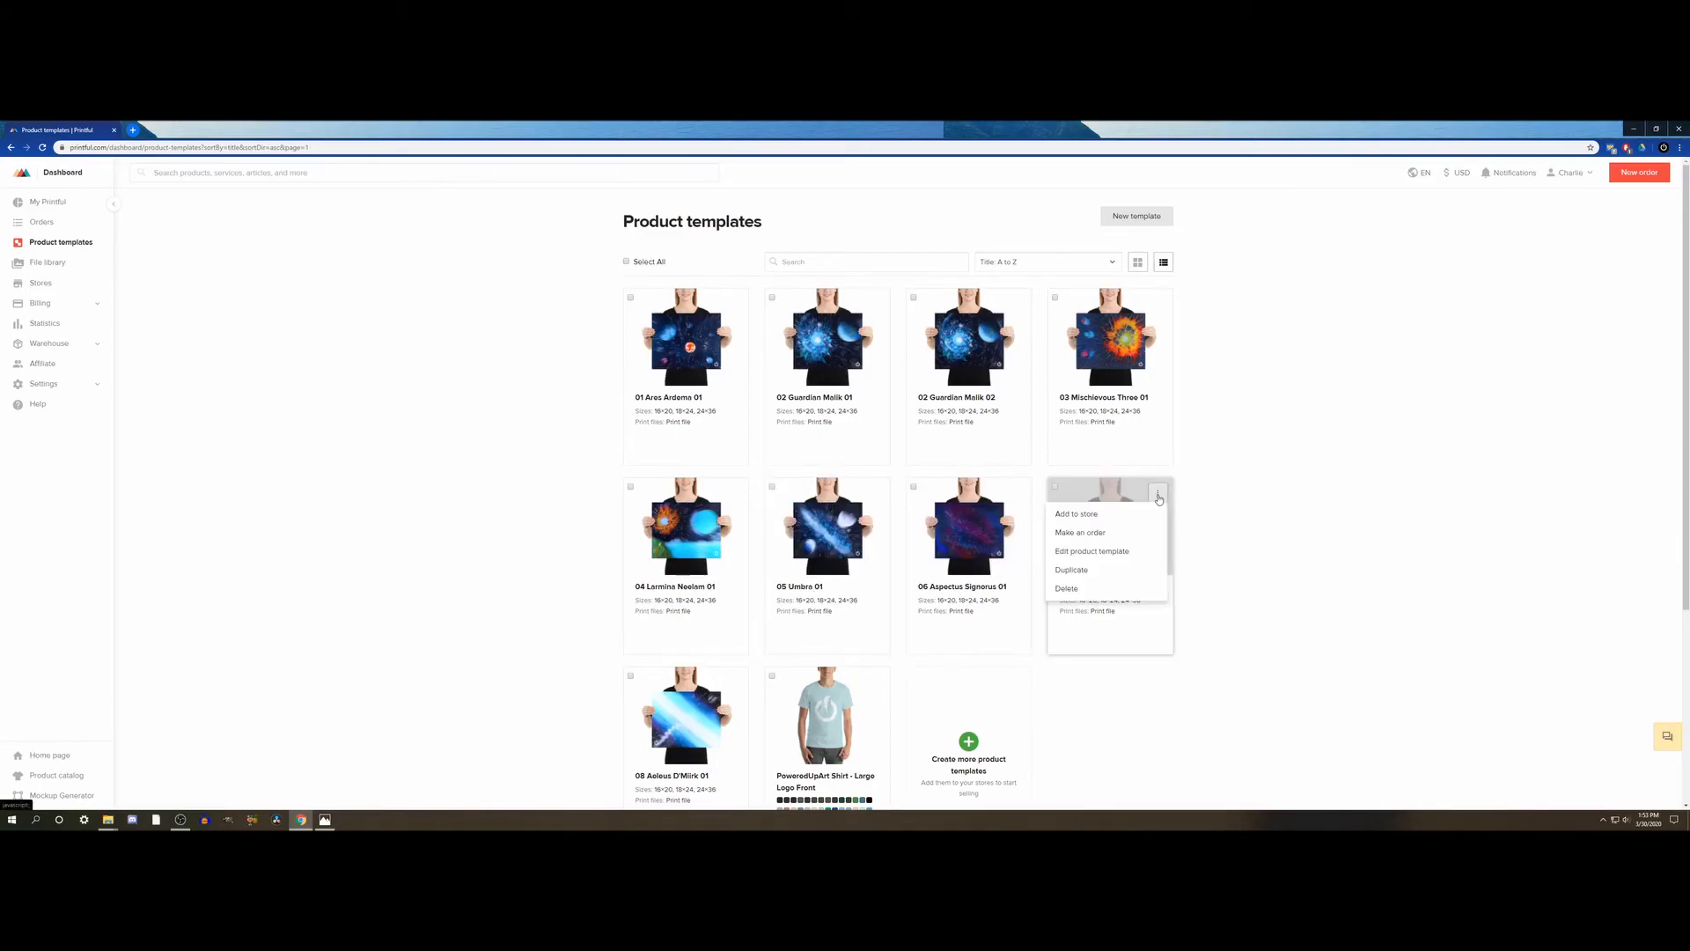
{"action": "left_click", "coordinate": [1237, 572]}
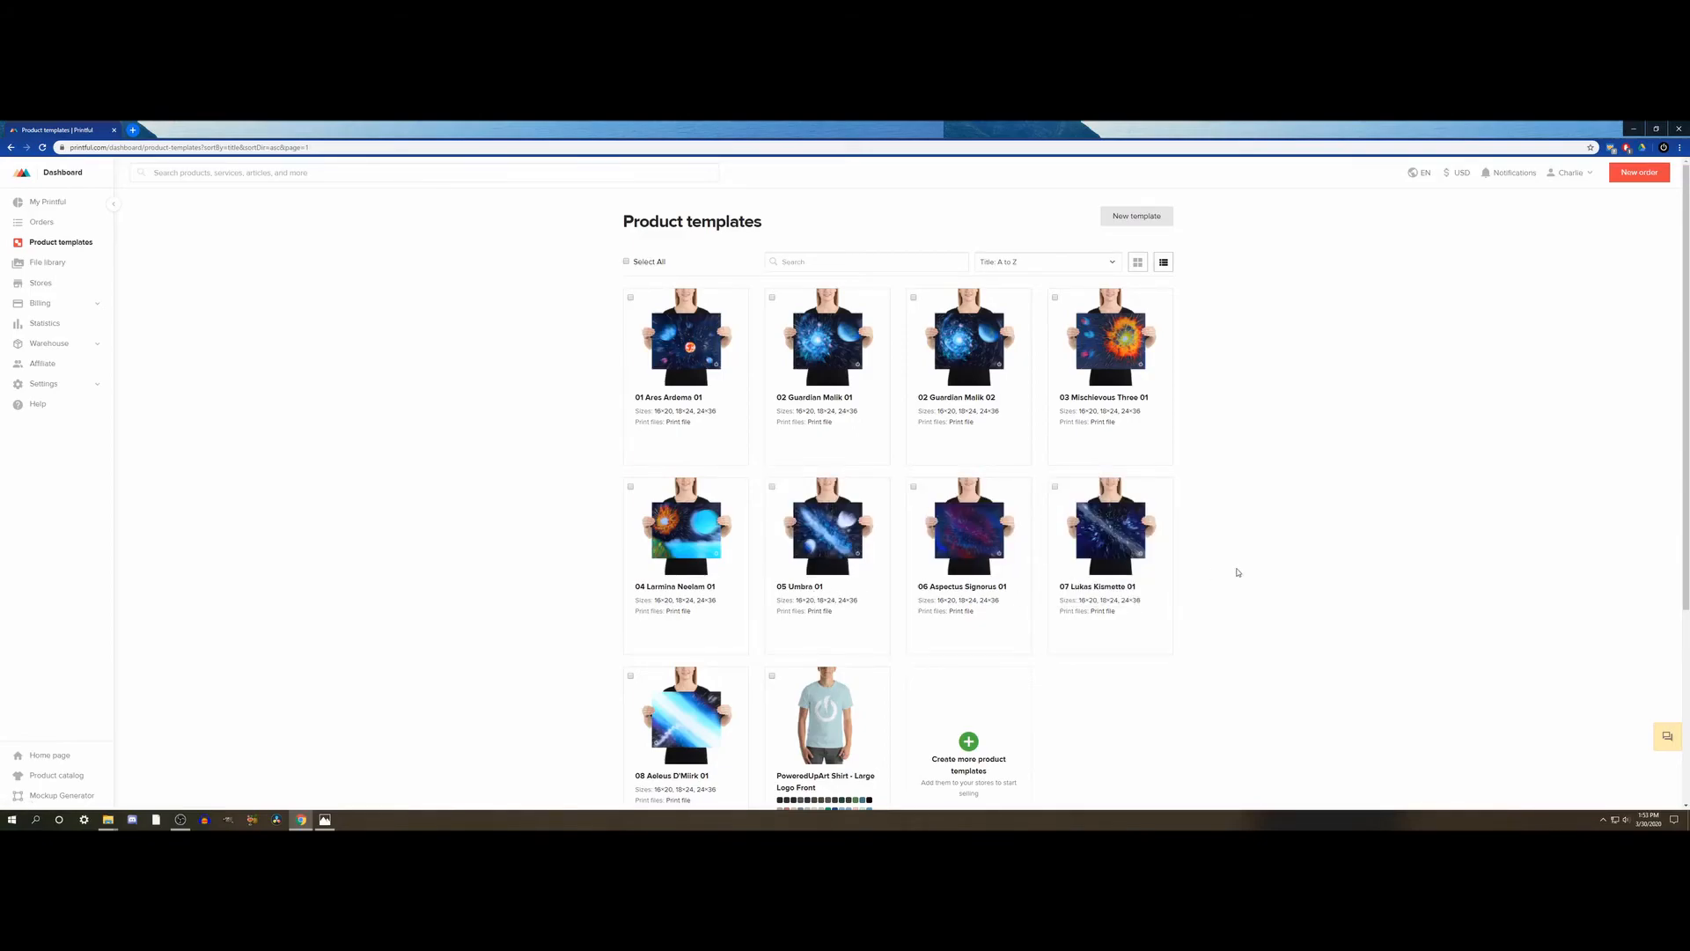
{"action": "mouse_move", "coordinate": [1148, 564]}
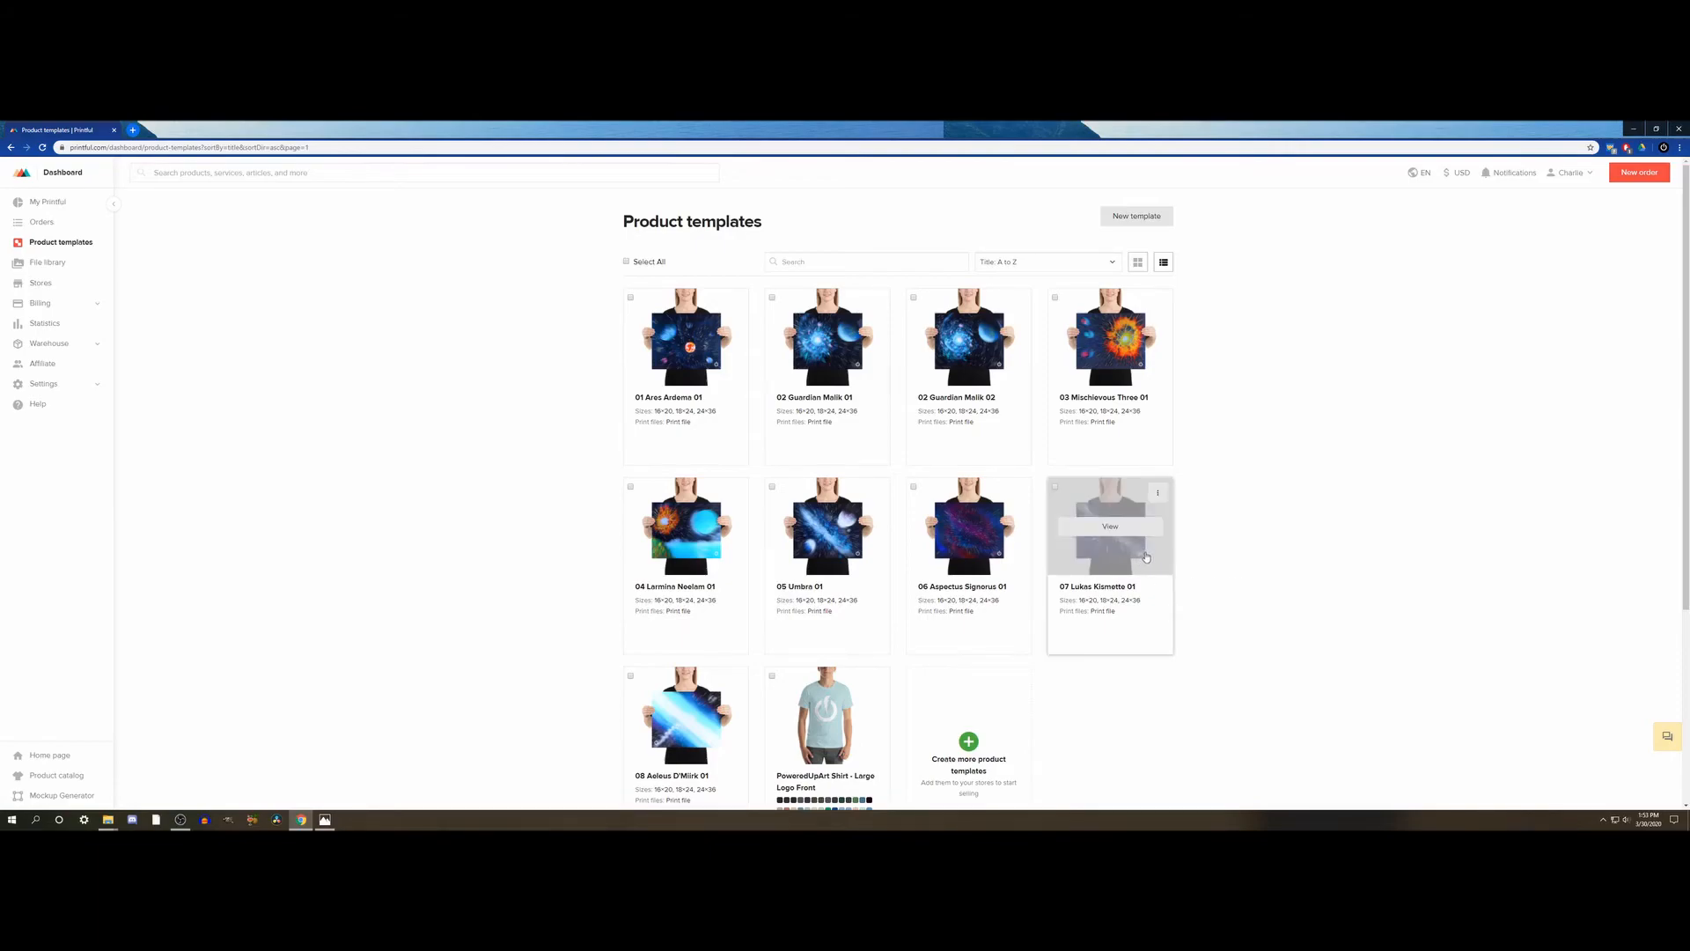
{"action": "mouse_move", "coordinate": [869, 370]}
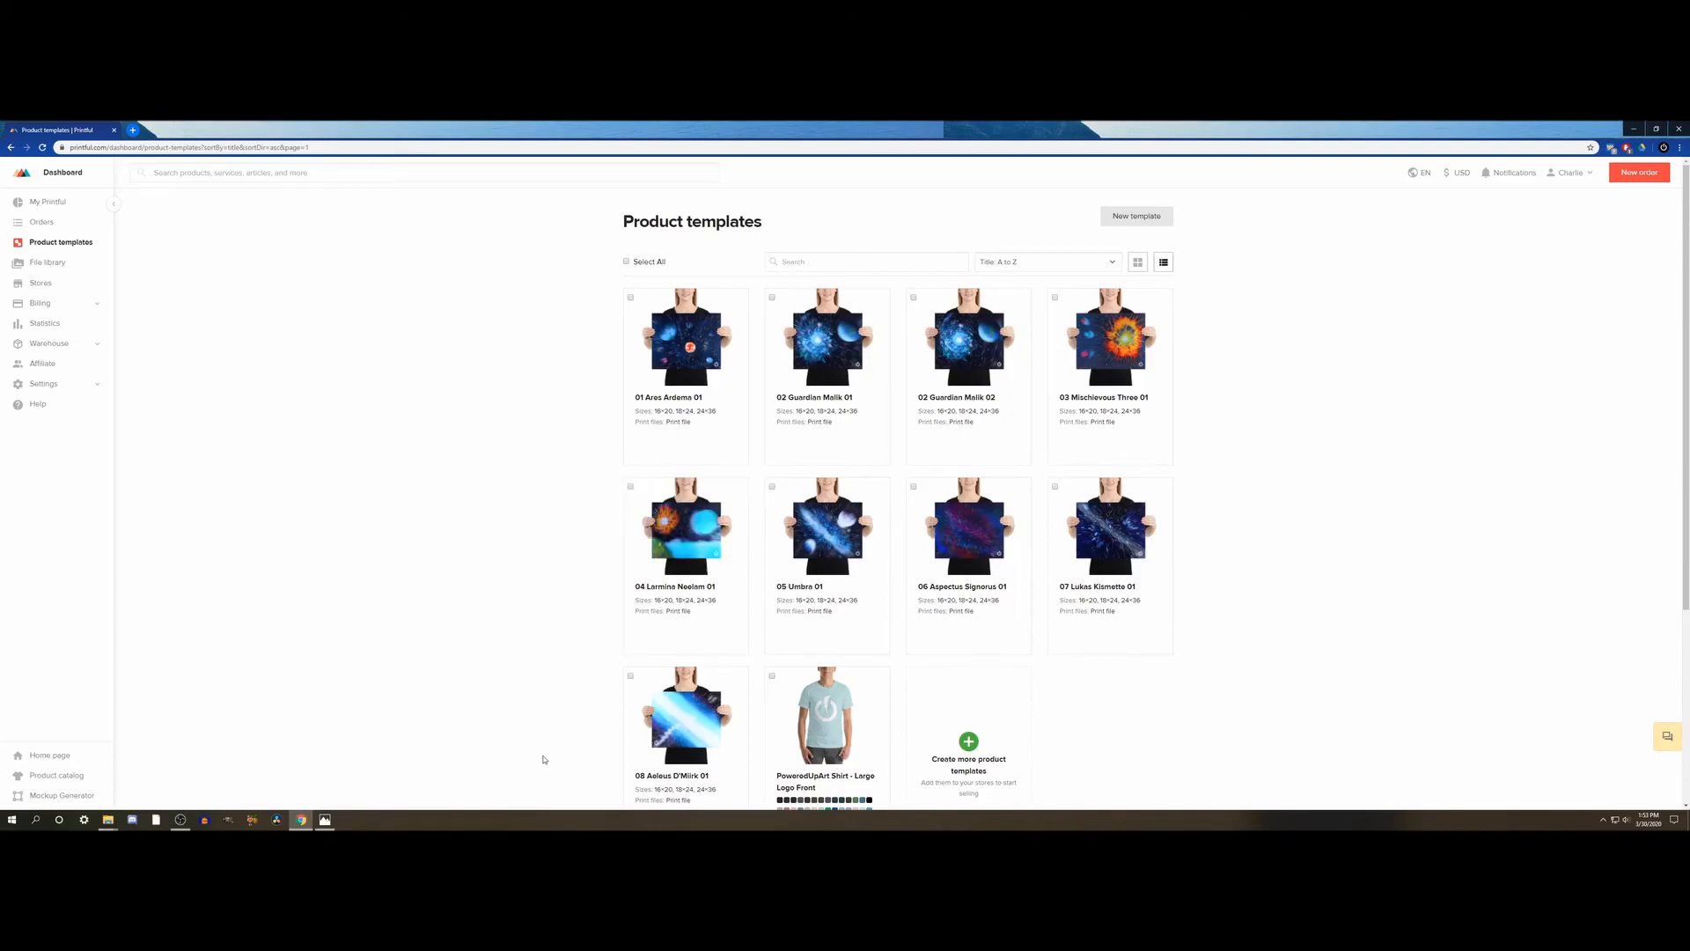
{"action": "mouse_move", "coordinate": [661, 750]}
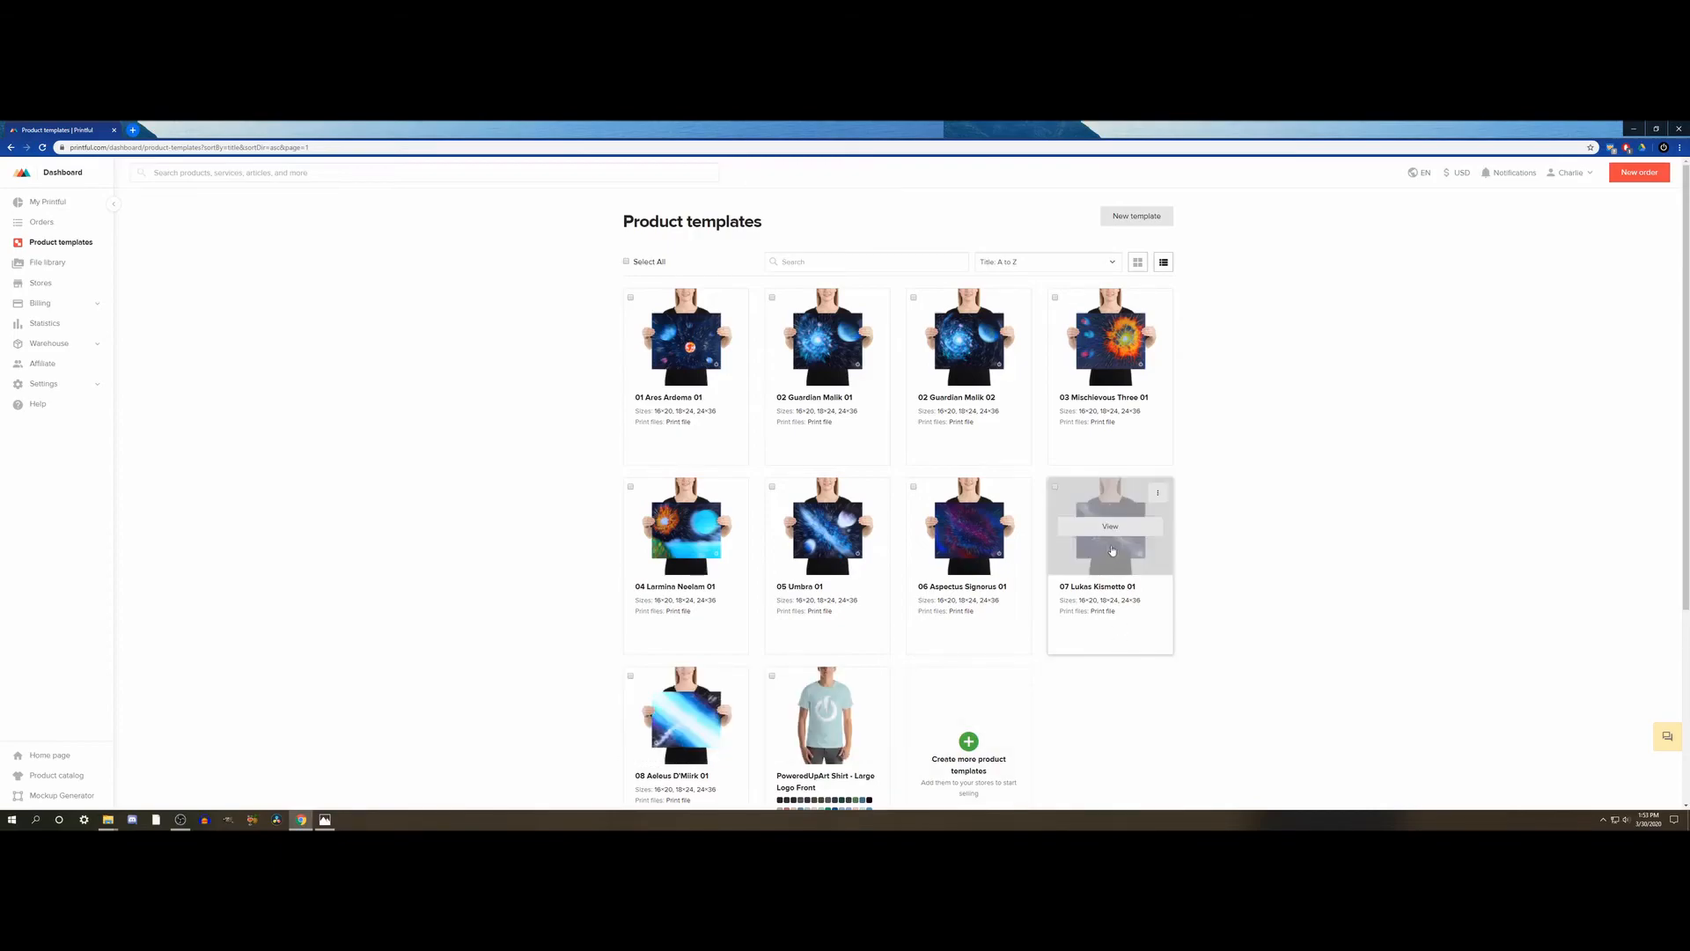
- Duplicate the 07 Lukas Kismette 01 product template and open the copy for editing
{"action": "left_click", "coordinate": [1160, 492]}
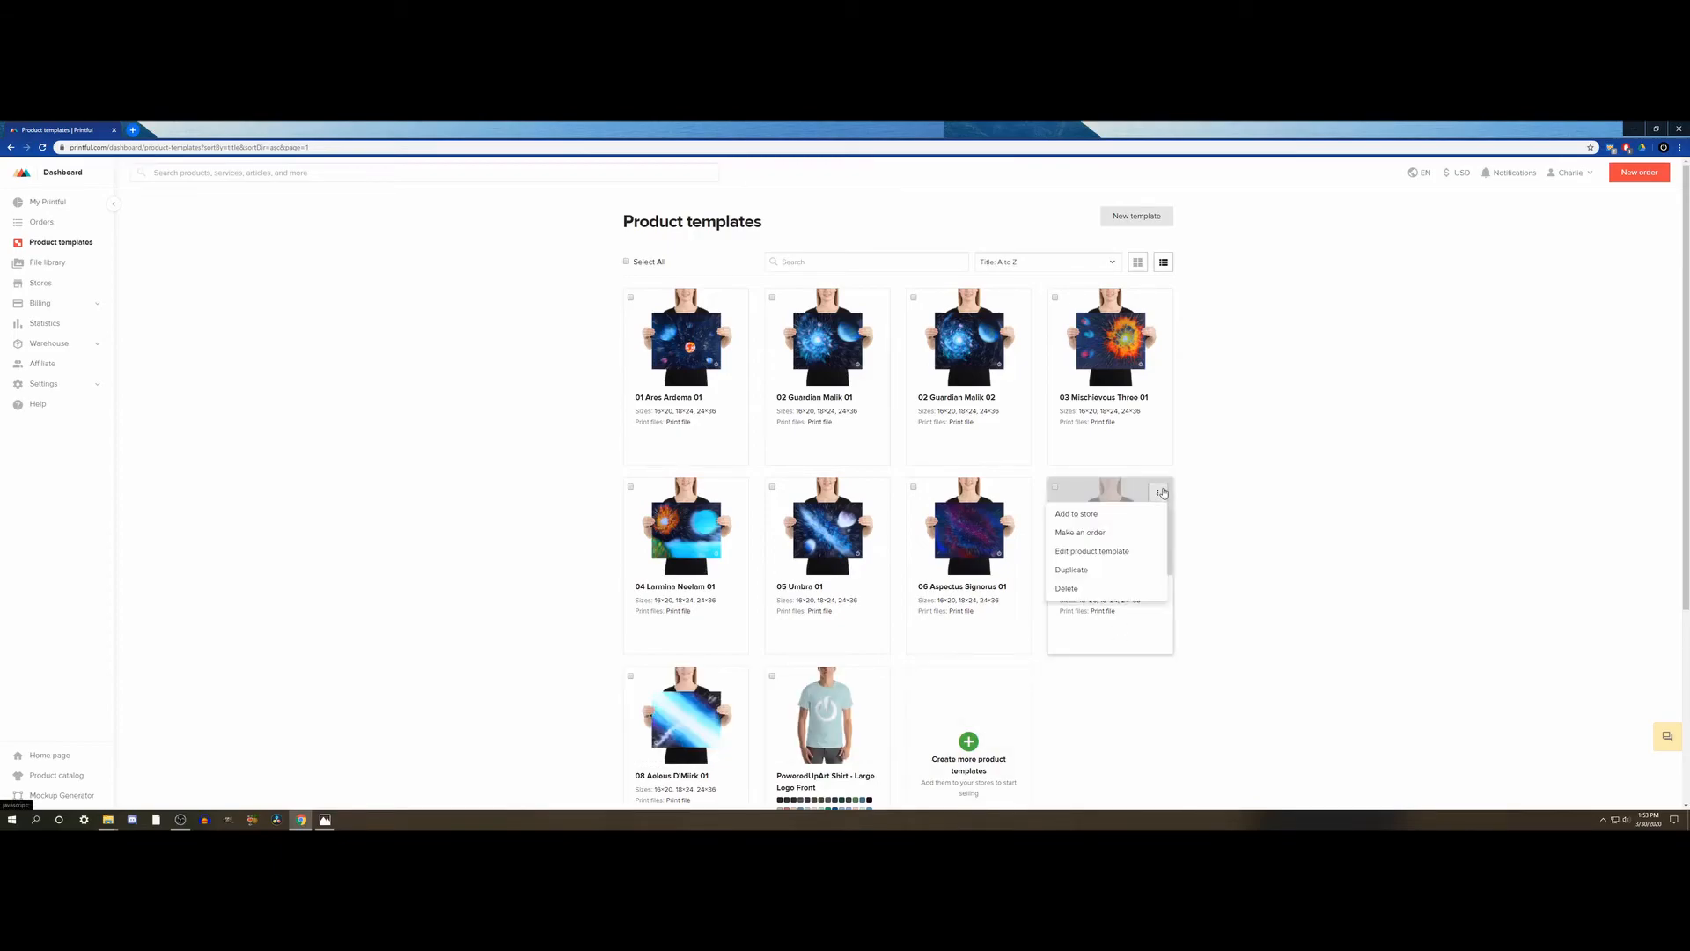
{"action": "left_click", "coordinate": [1079, 571]}
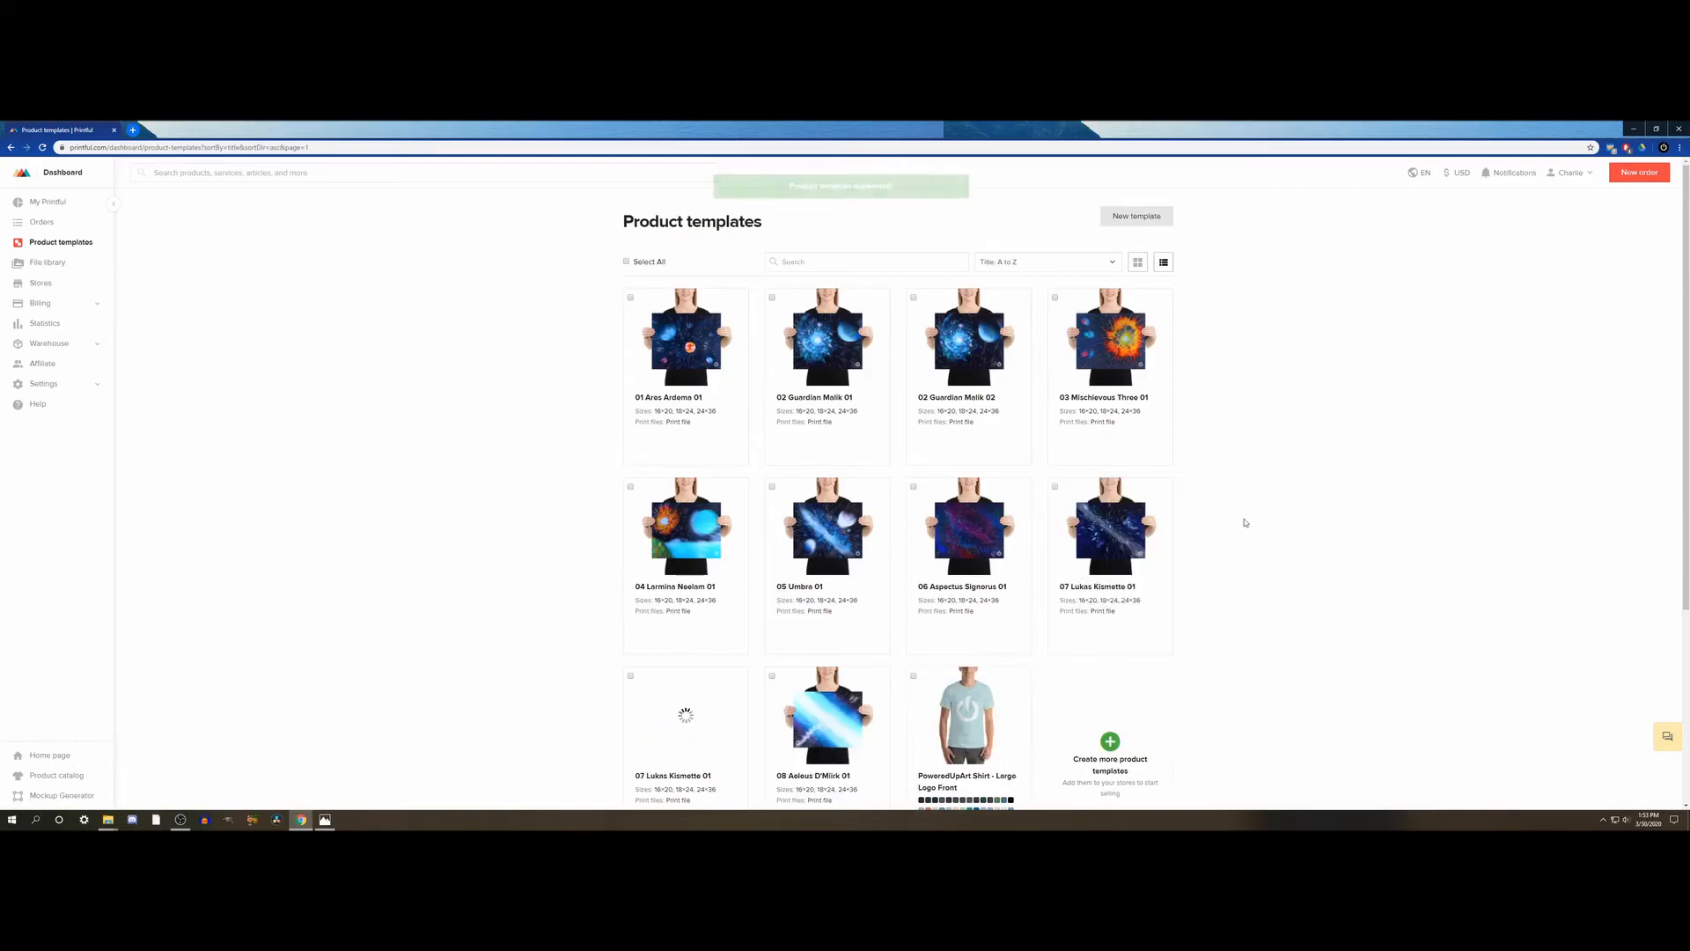
{"action": "scroll", "coordinate": [1245, 522], "scroll_direction": "down", "scroll_amount": 3}
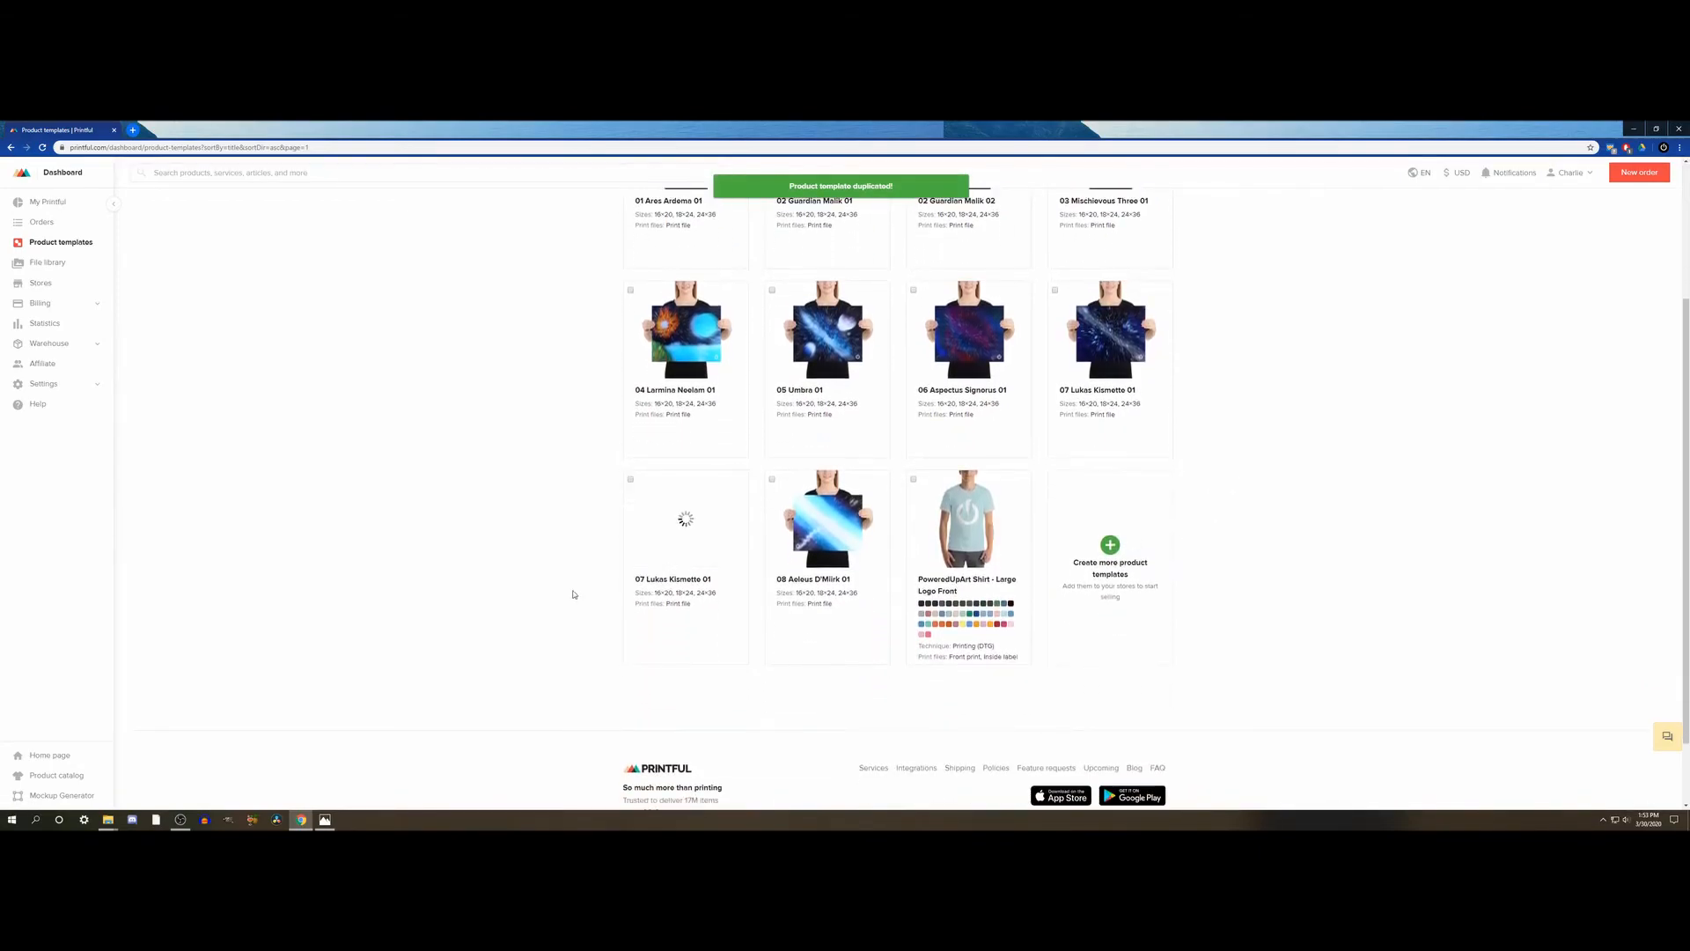
{"action": "mouse_move", "coordinate": [675, 513]}
{"action": "left_click", "coordinate": [687, 523]}
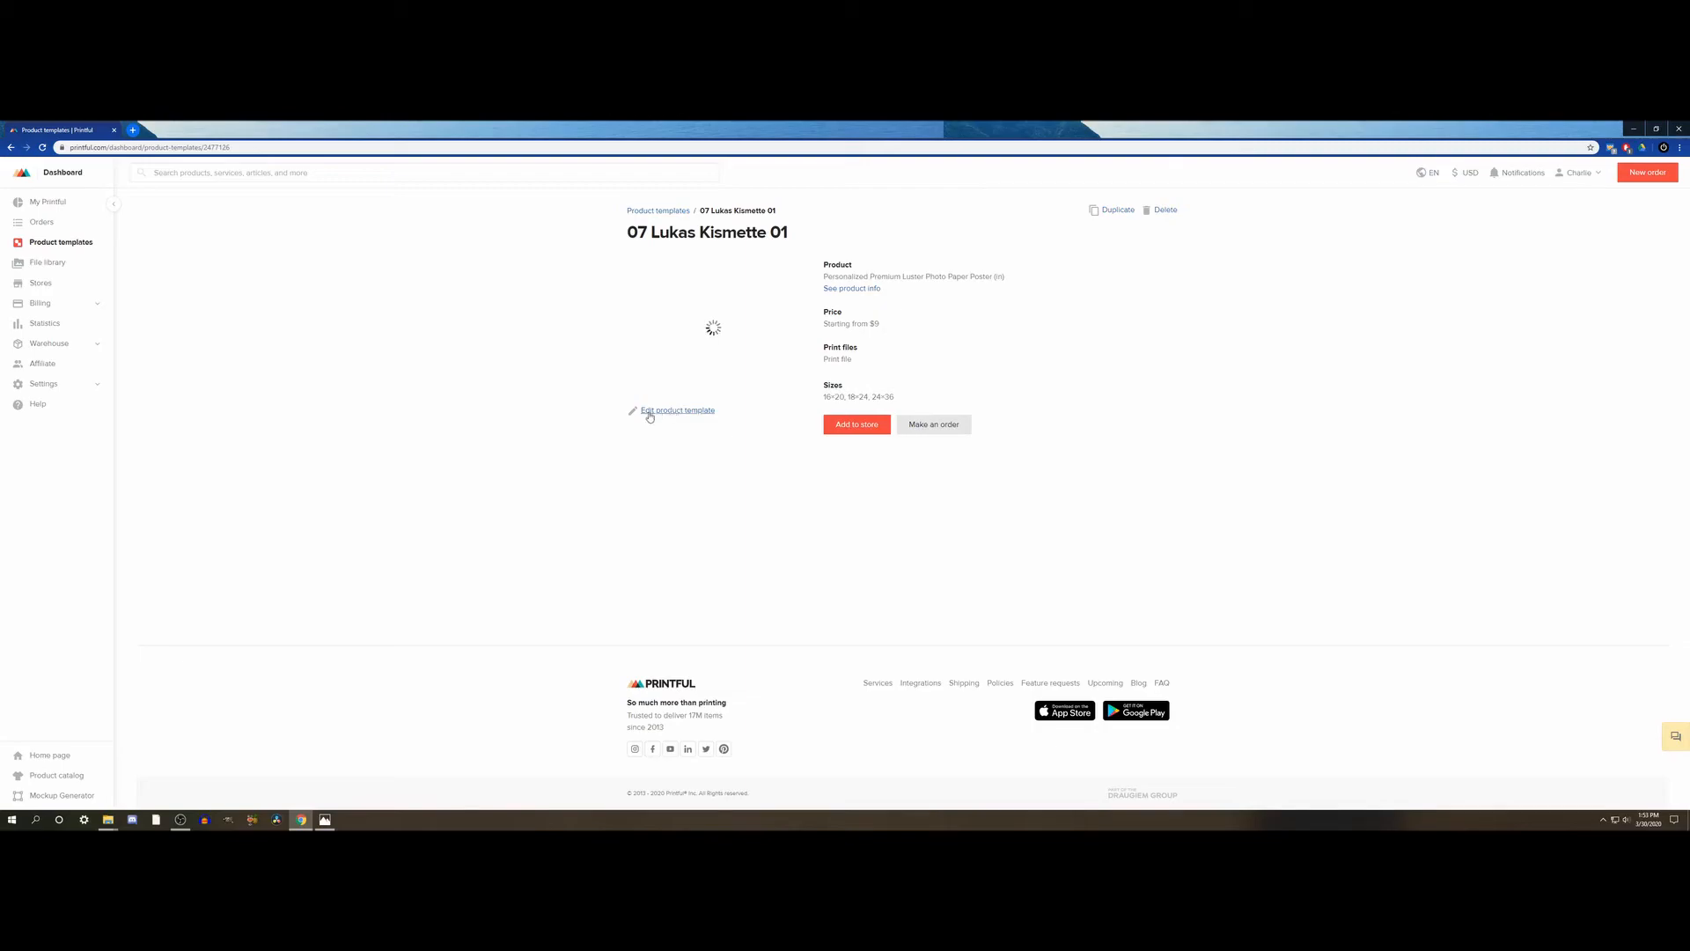
{"action": "left_click", "coordinate": [702, 412]}
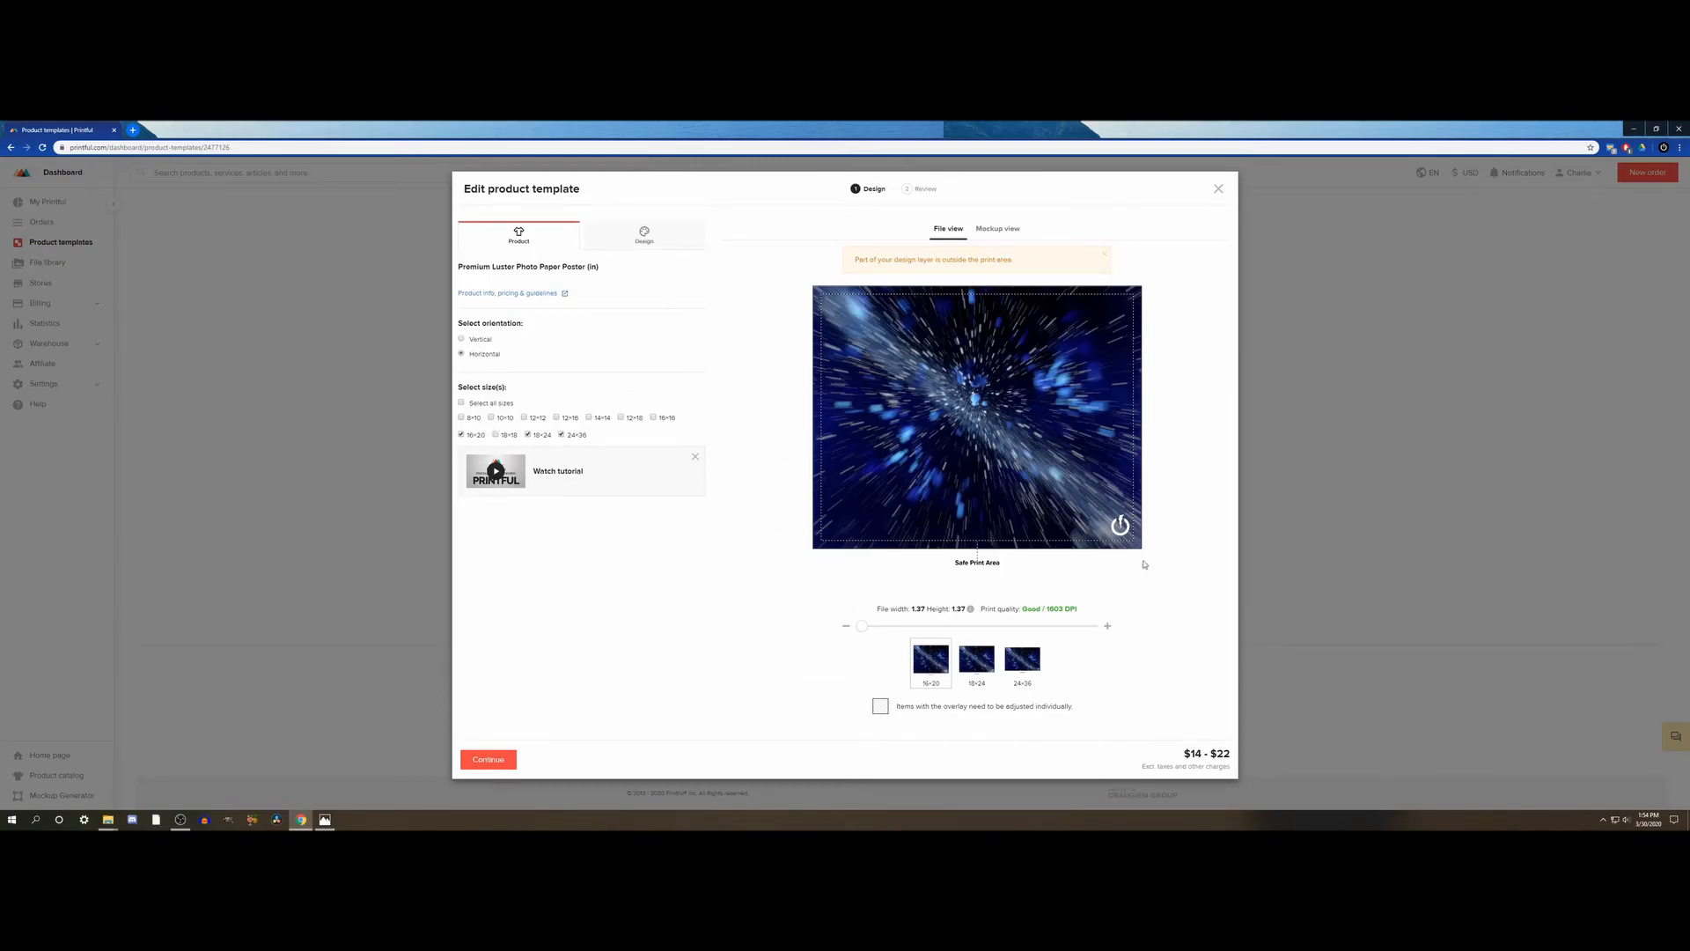
- Replace the 07 artwork layer with 09_BlindNine_01.png from the file library and place it beneath the logo layer
{"action": "left_click", "coordinate": [646, 222]}
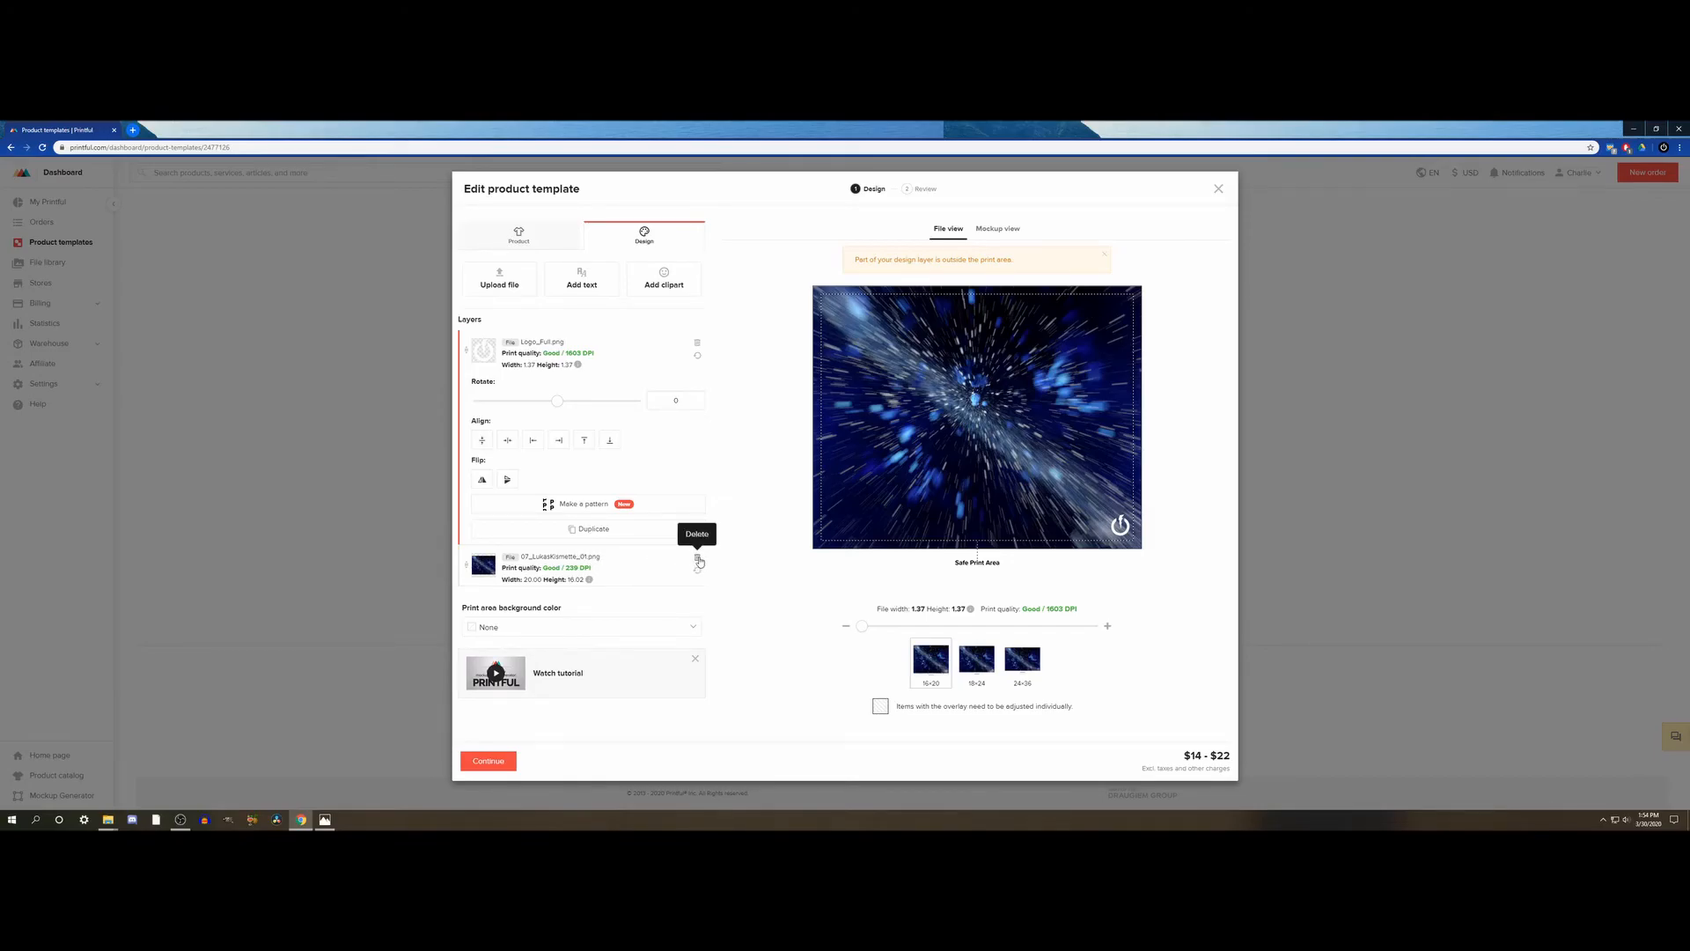
{"action": "left_click", "coordinate": [698, 560]}
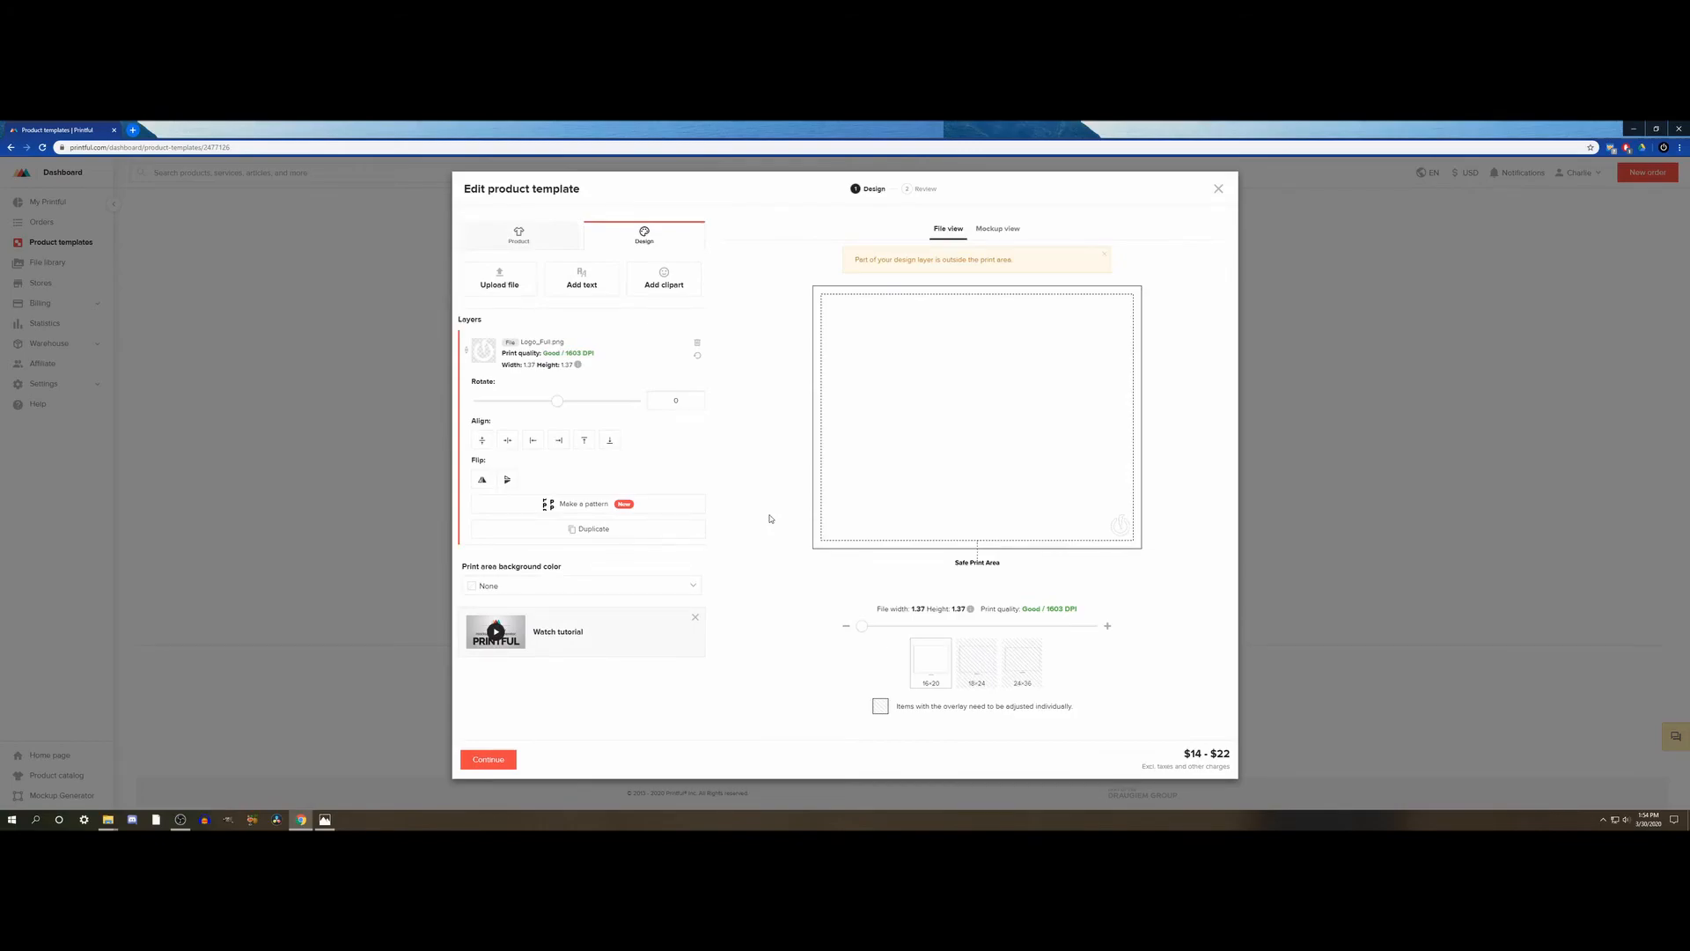
{"action": "left_click", "coordinate": [499, 278]}
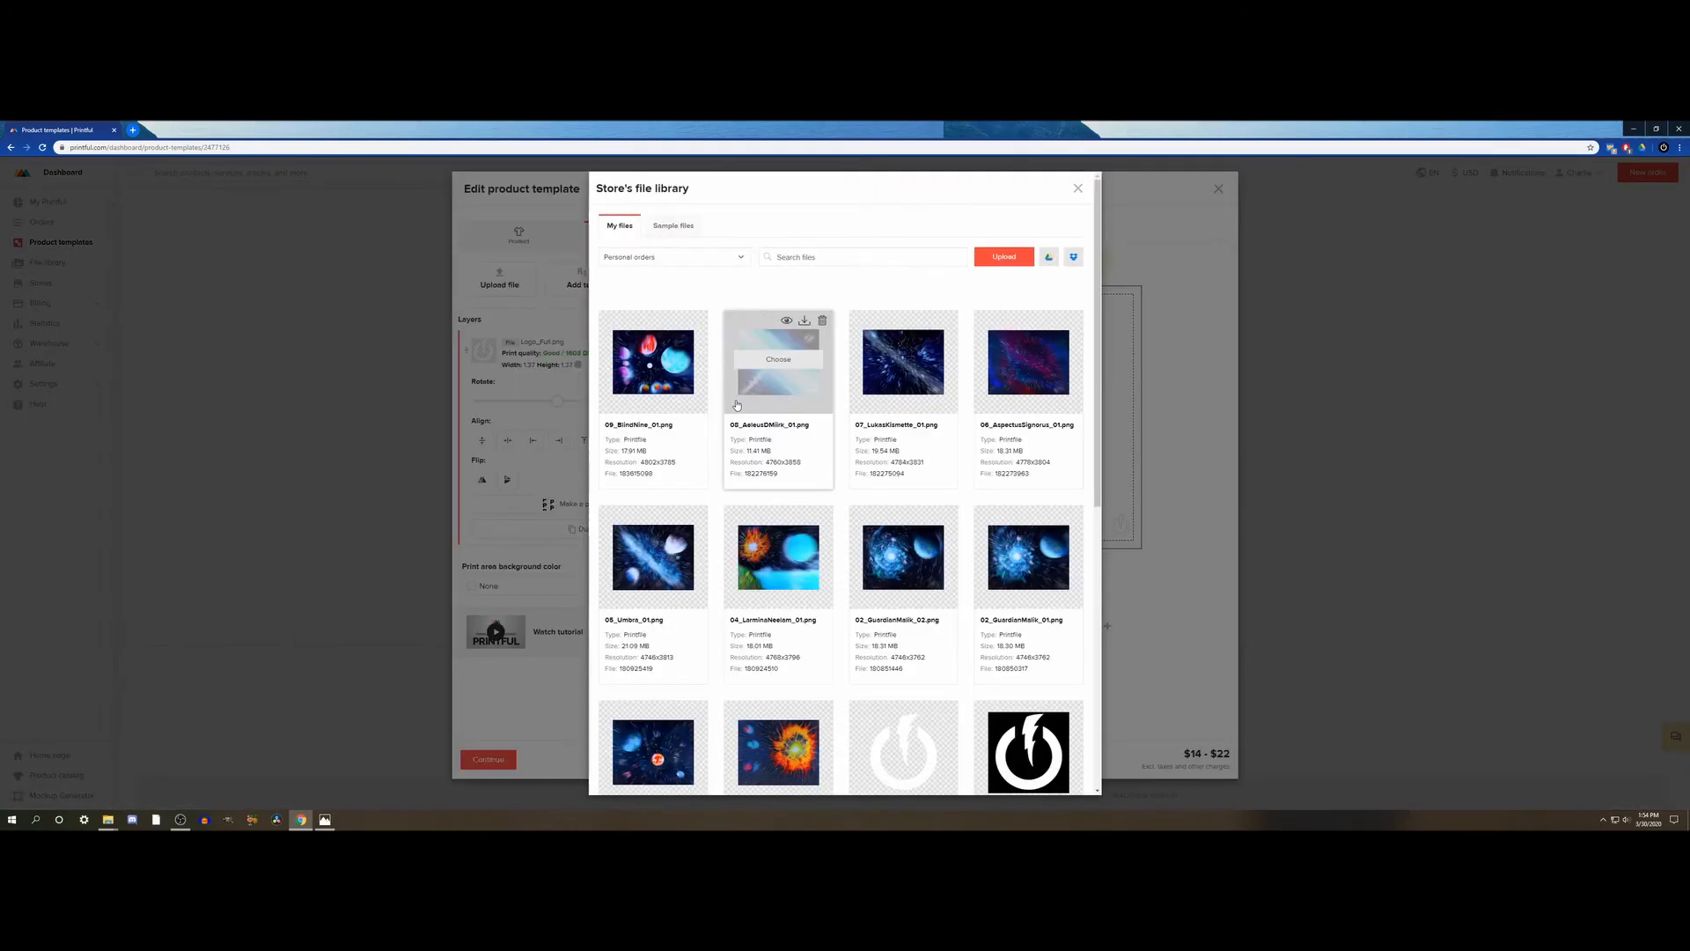
{"action": "mouse_move", "coordinate": [654, 364]}
{"action": "left_click", "coordinate": [654, 360]}
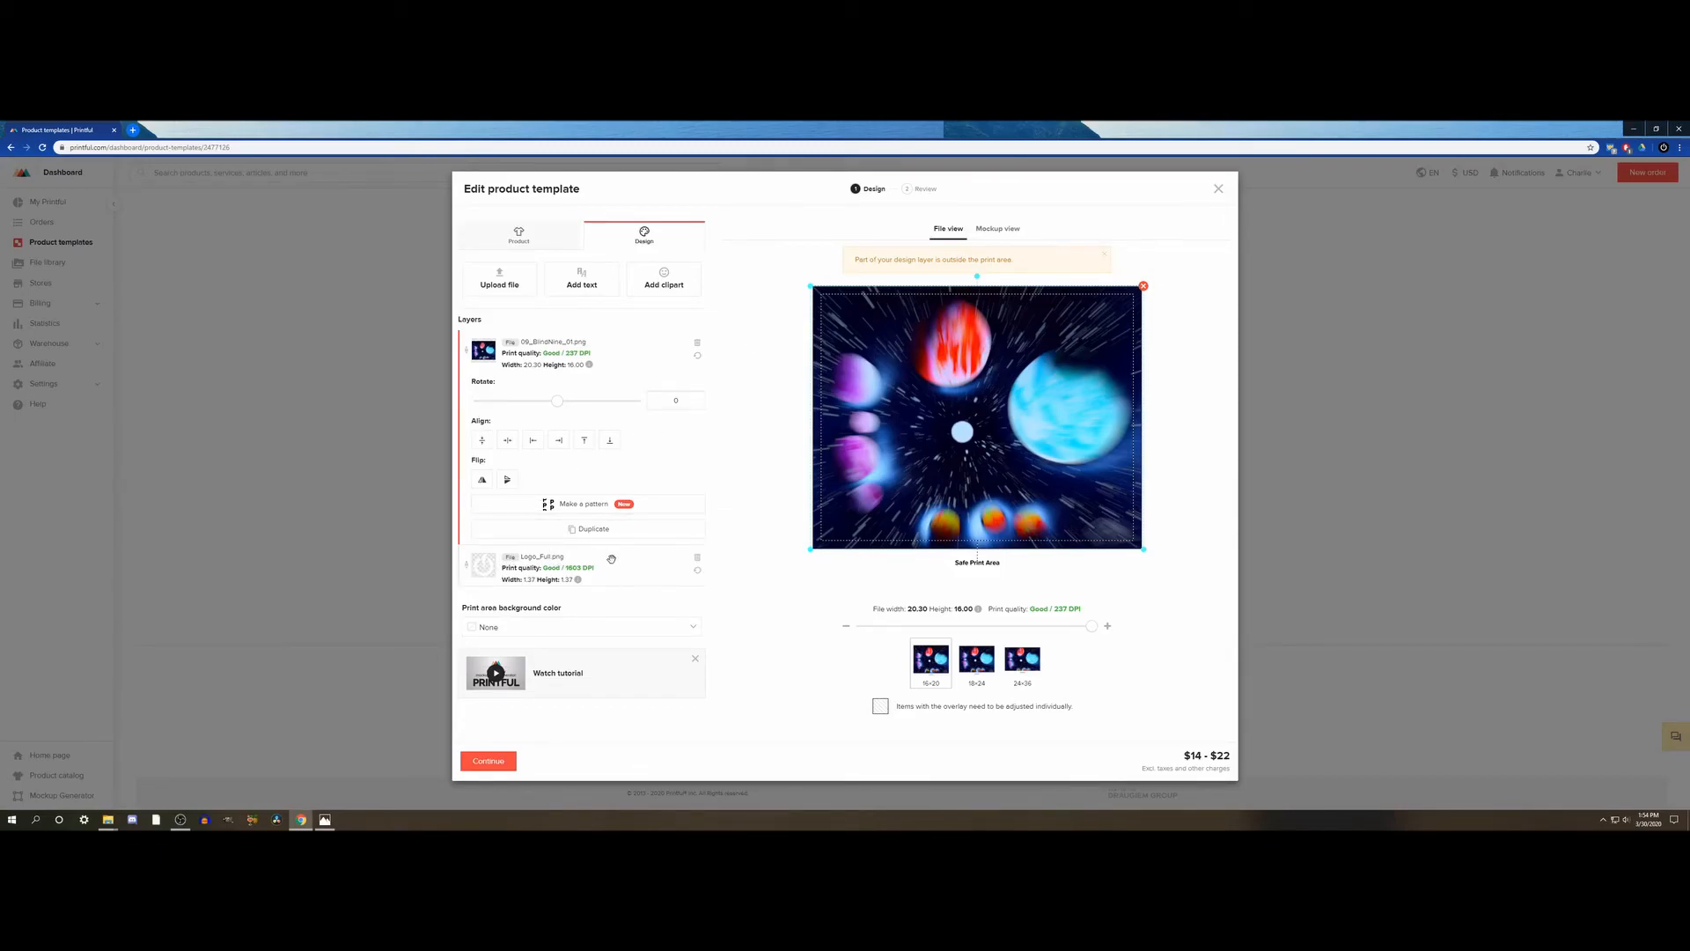
{"action": "left_click_drag", "start_coordinate": [613, 552], "coordinate": [616, 329]}
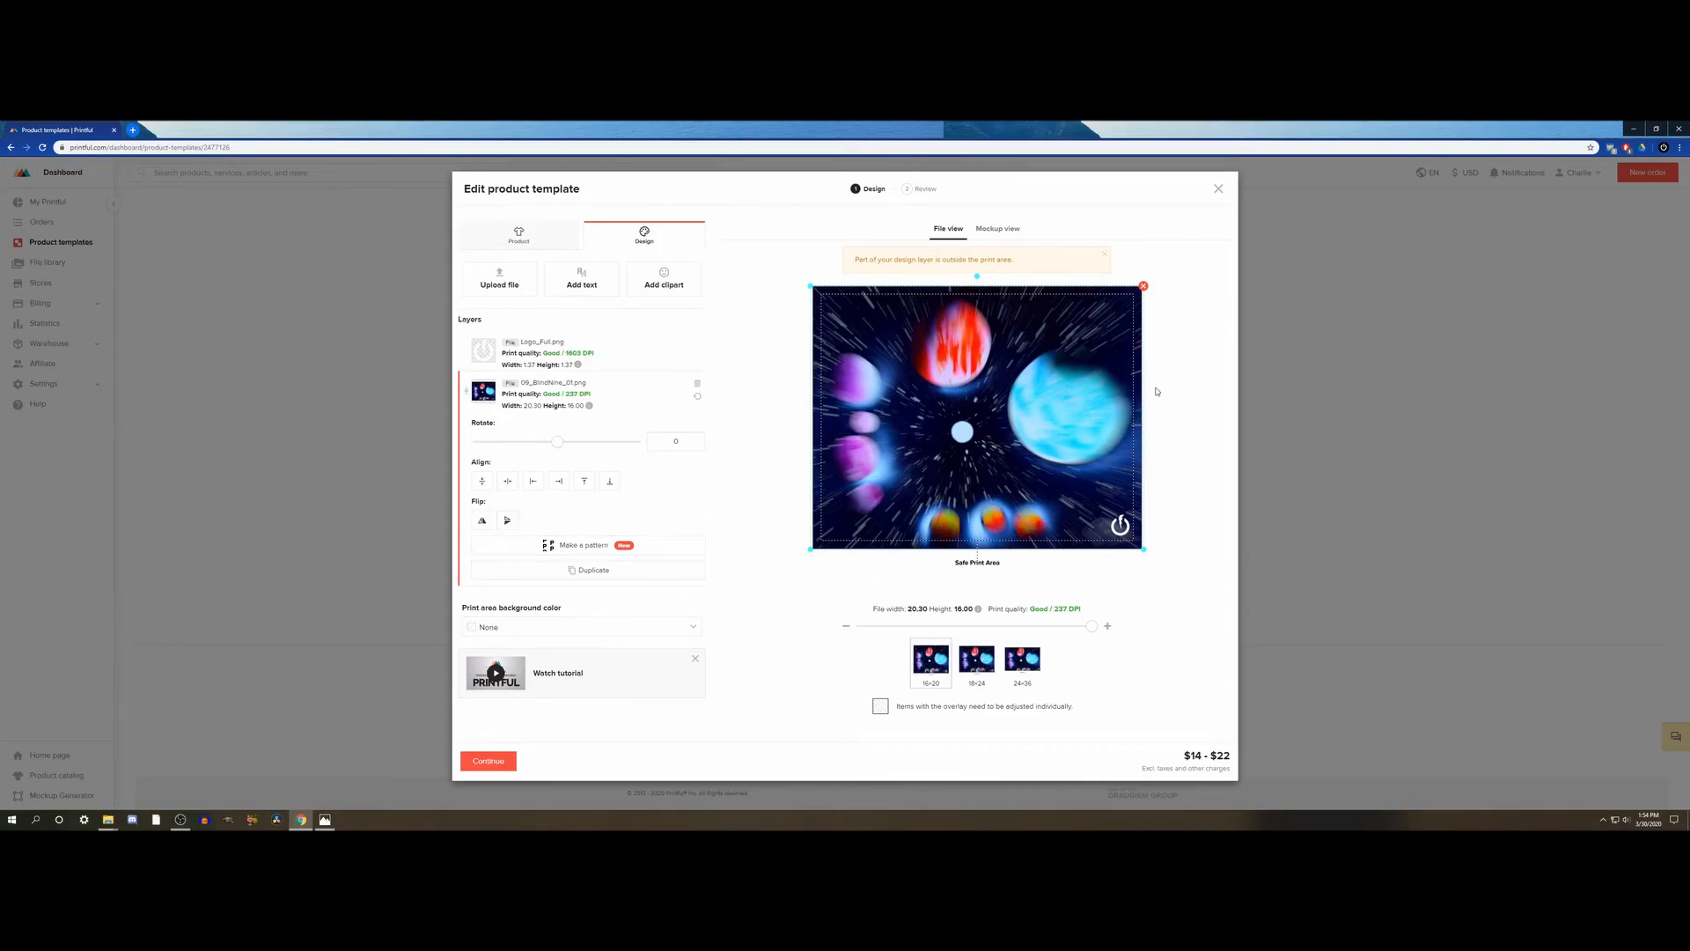
- Nudge the artwork upward on the 18×24 poster, and enlarge it to about 36.63 × 28.94 in and raise it on the 24×36 poster
{"action": "left_click", "coordinate": [977, 673]}
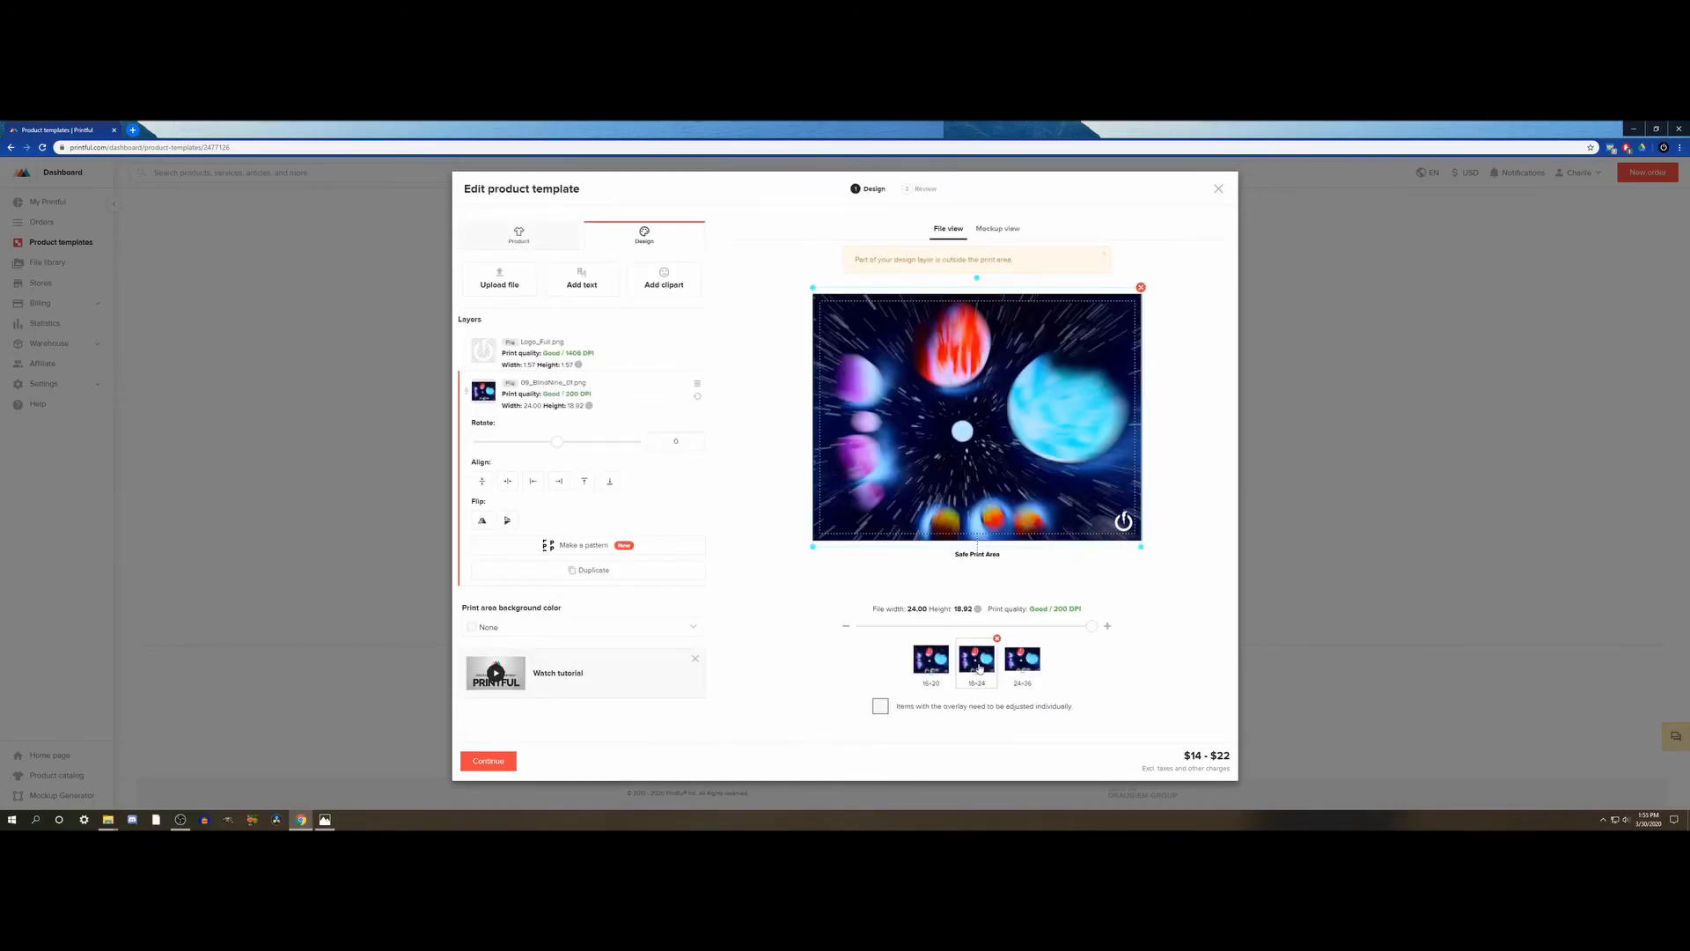
{"action": "left_click_drag", "start_coordinate": [977, 460], "coordinate": [977, 457]}
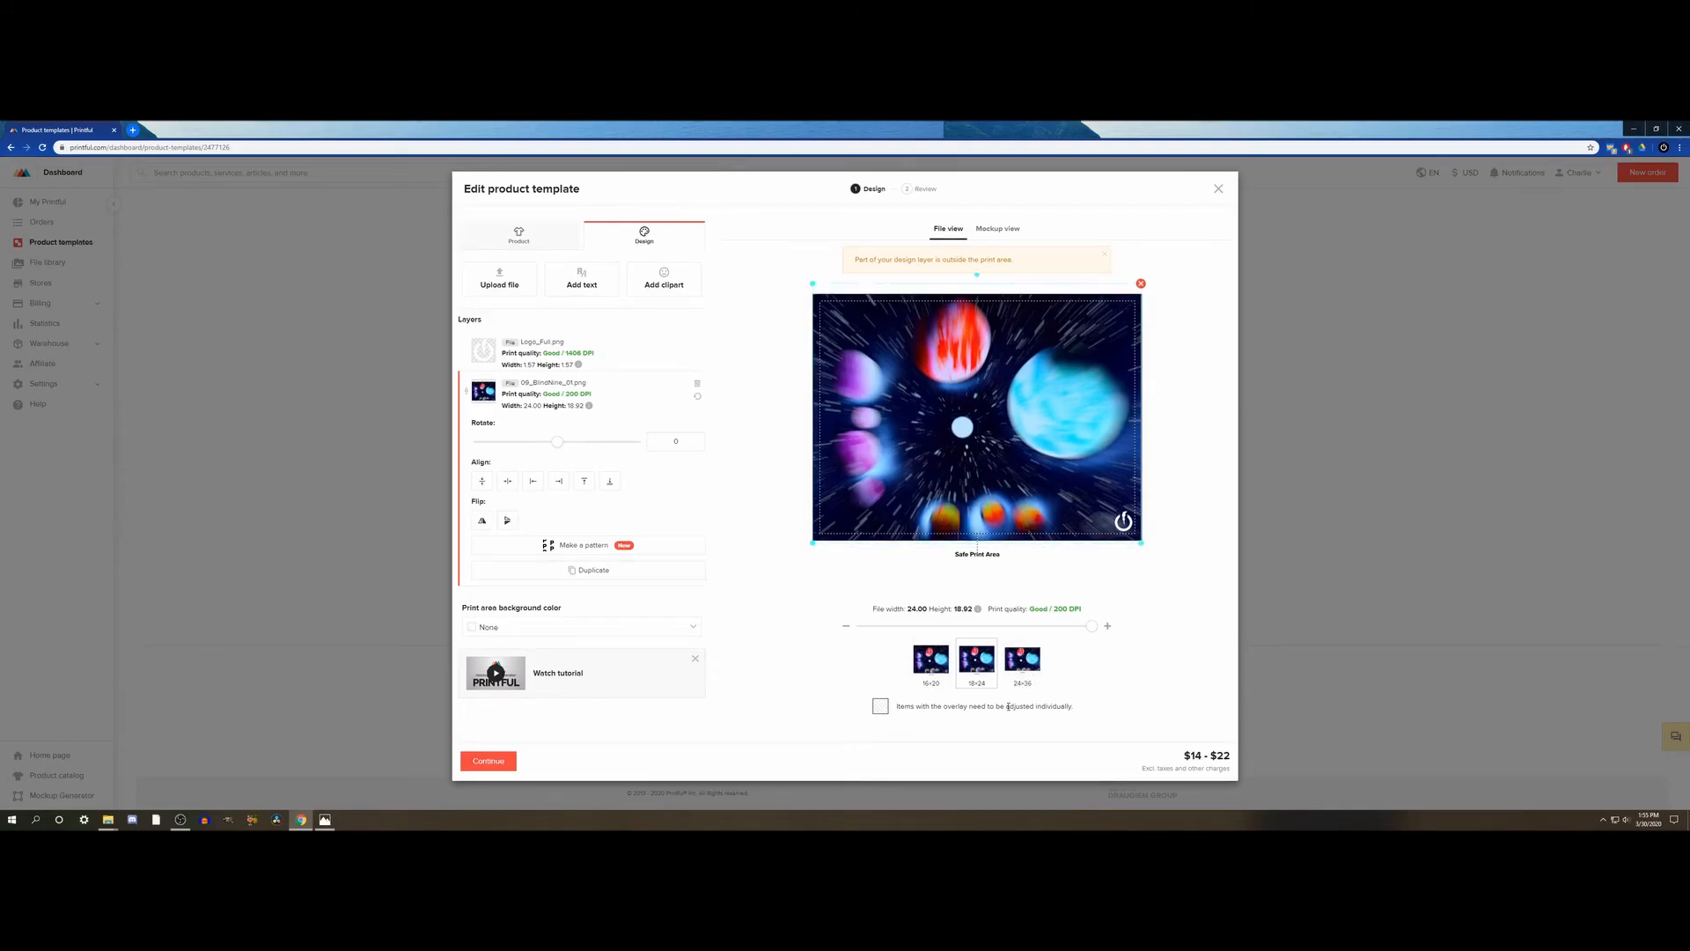
{"action": "left_click", "coordinate": [1020, 667]}
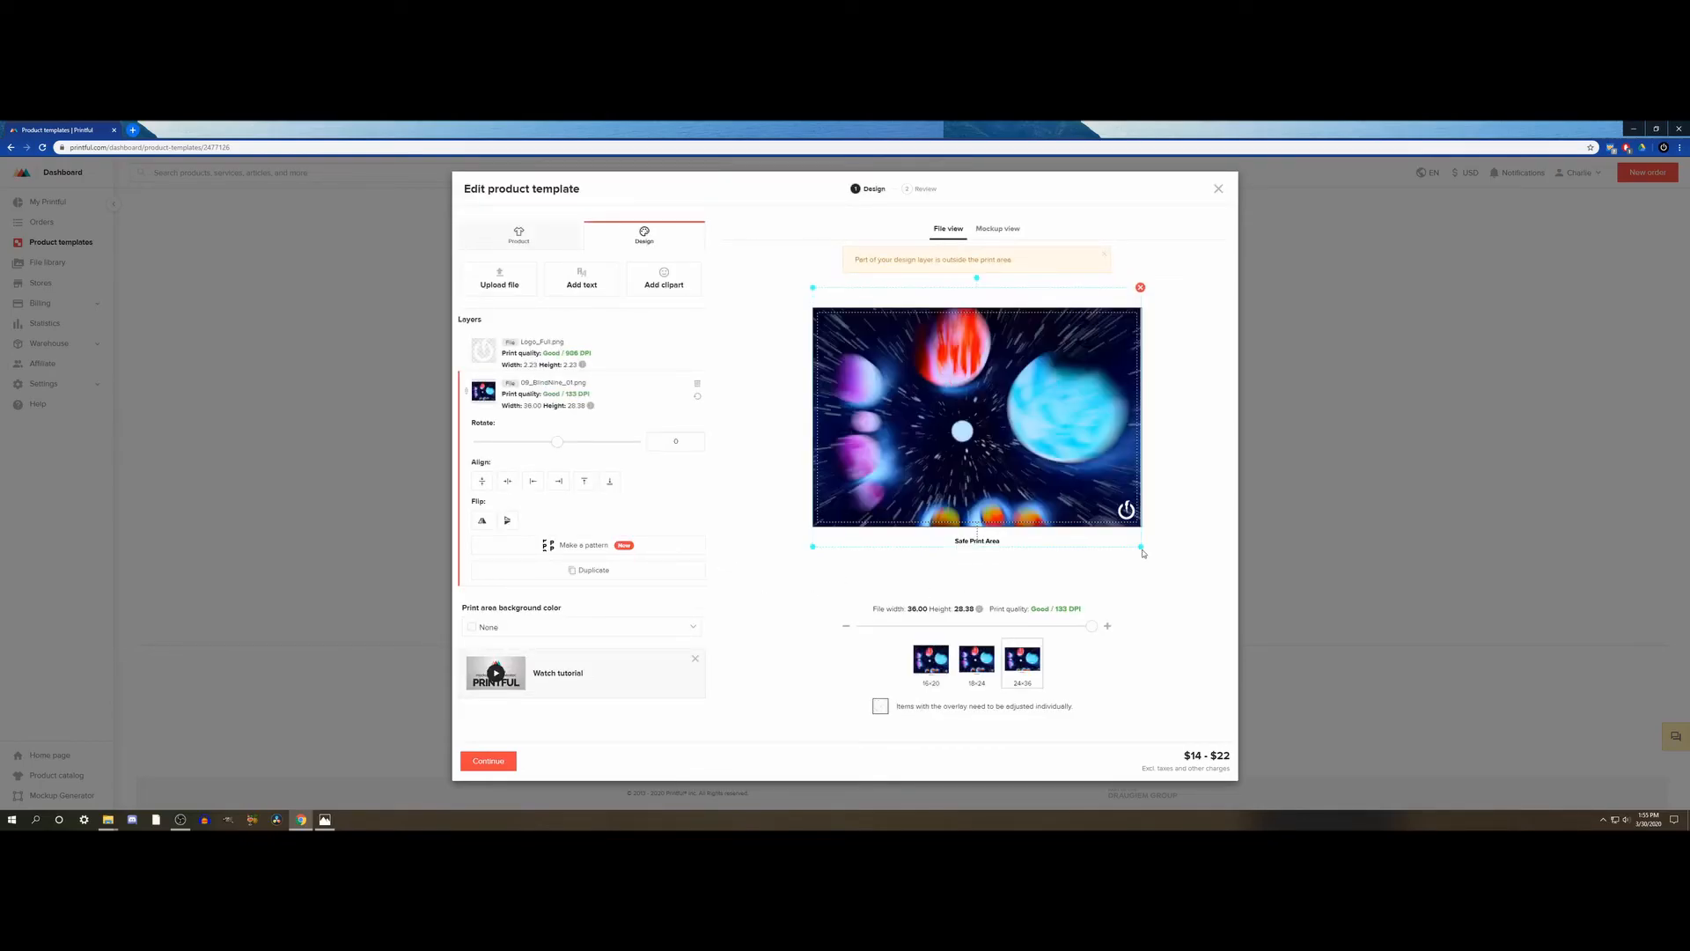
{"action": "left_click_drag", "start_coordinate": [1141, 548], "coordinate": [1144, 550]}
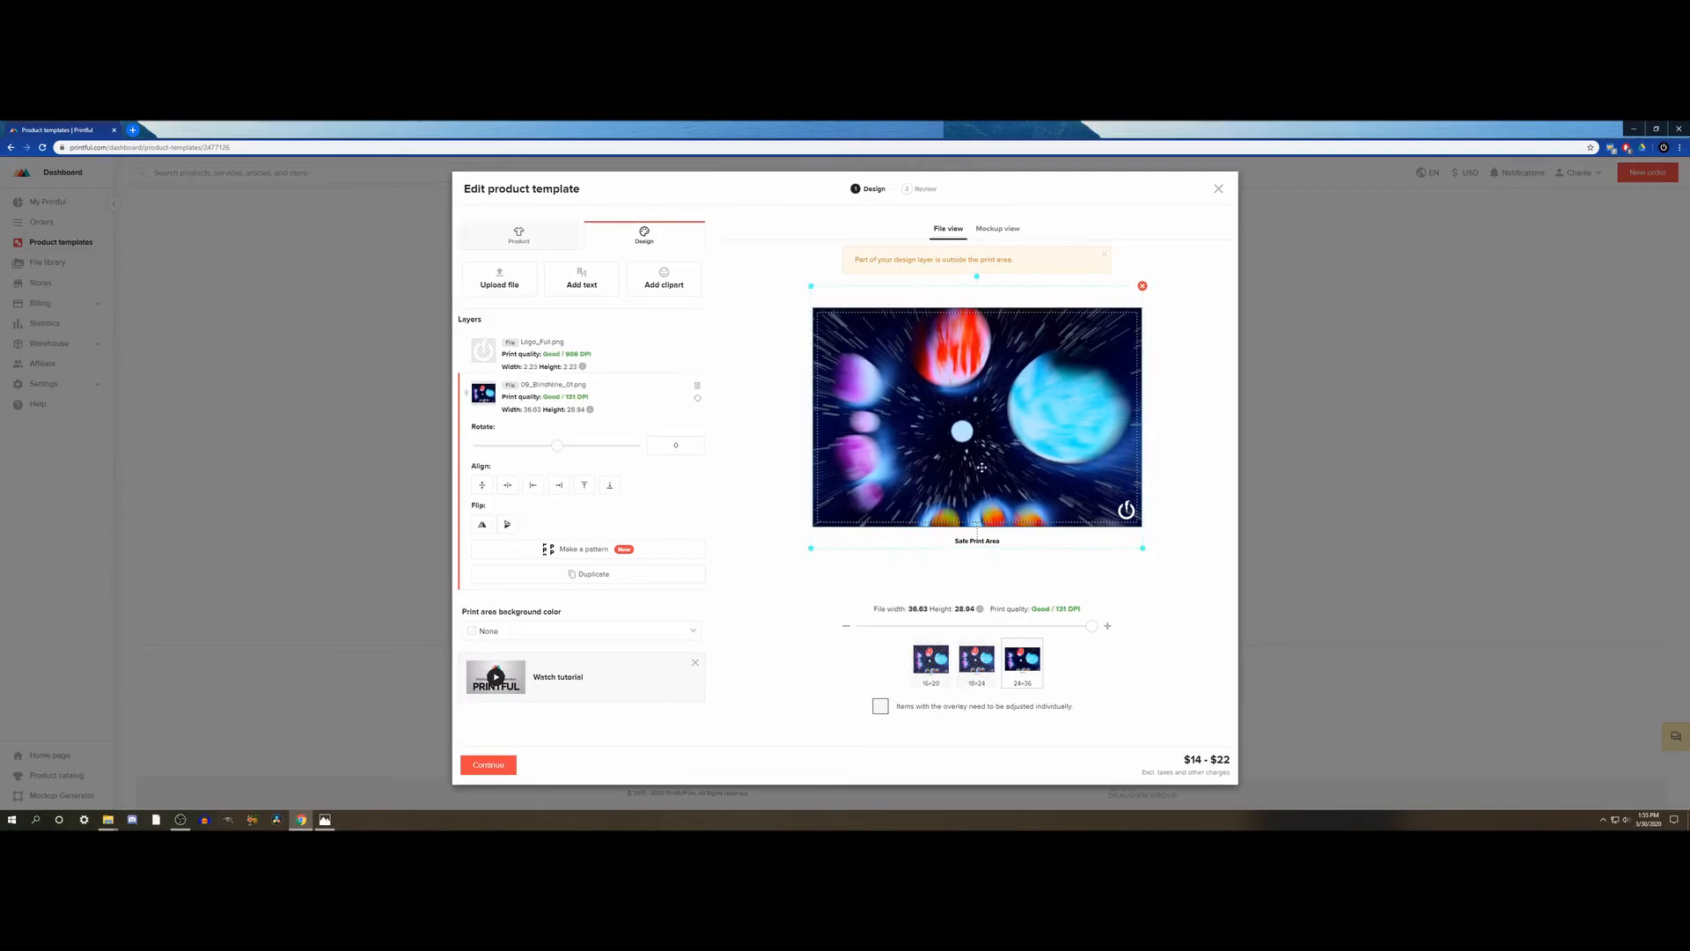
{"action": "left_click_drag", "start_coordinate": [972, 473], "coordinate": [970, 463]}
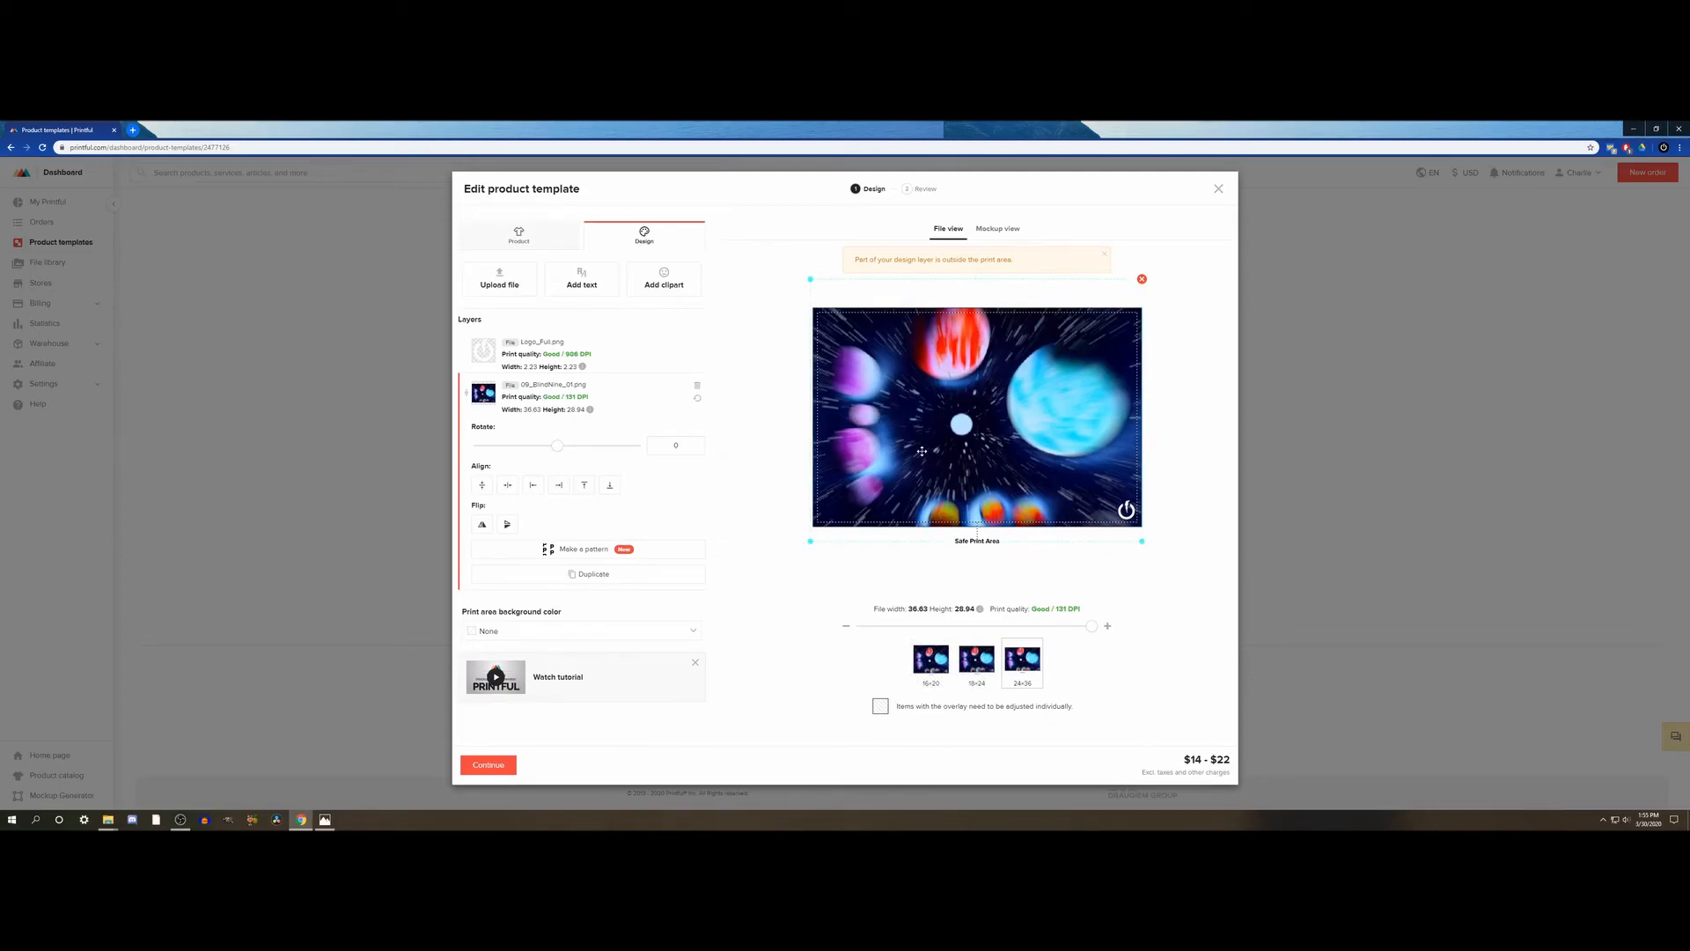
{"action": "left_click_drag", "start_coordinate": [921, 450], "coordinate": [924, 450]}
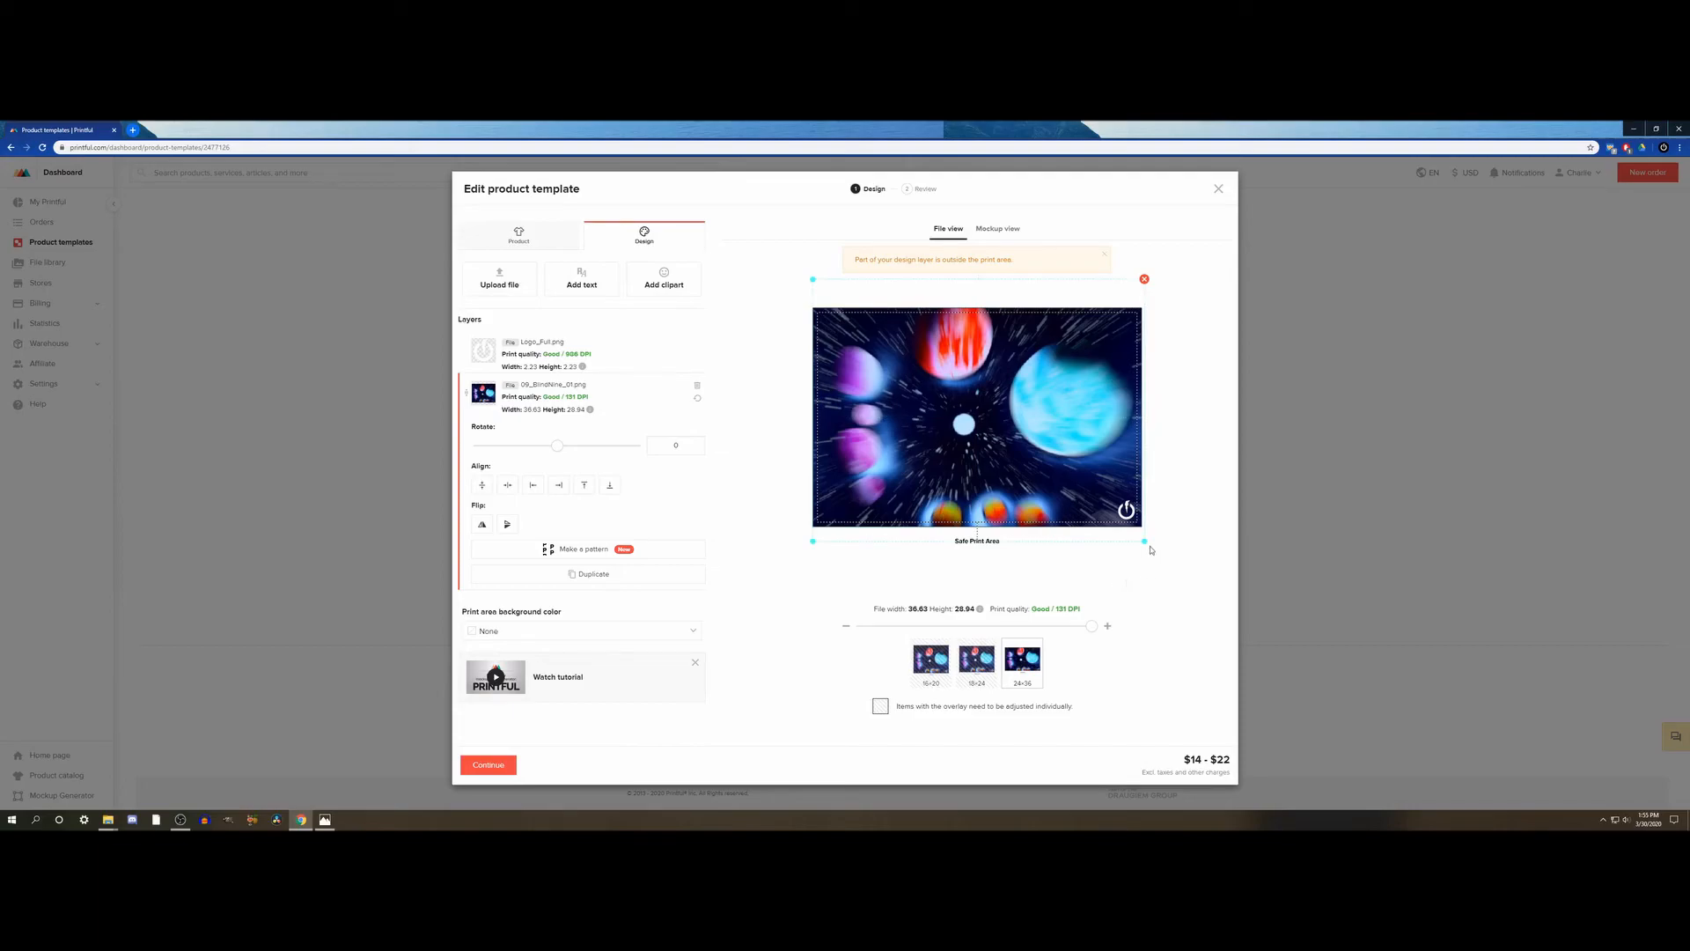
- Reduce the 24×36 poster's artwork to about 35.80 × 28.28 in, then center it horizontally and slightly above the vertical center
{"action": "left_click_drag", "start_coordinate": [1144, 541], "coordinate": [1144, 541]}
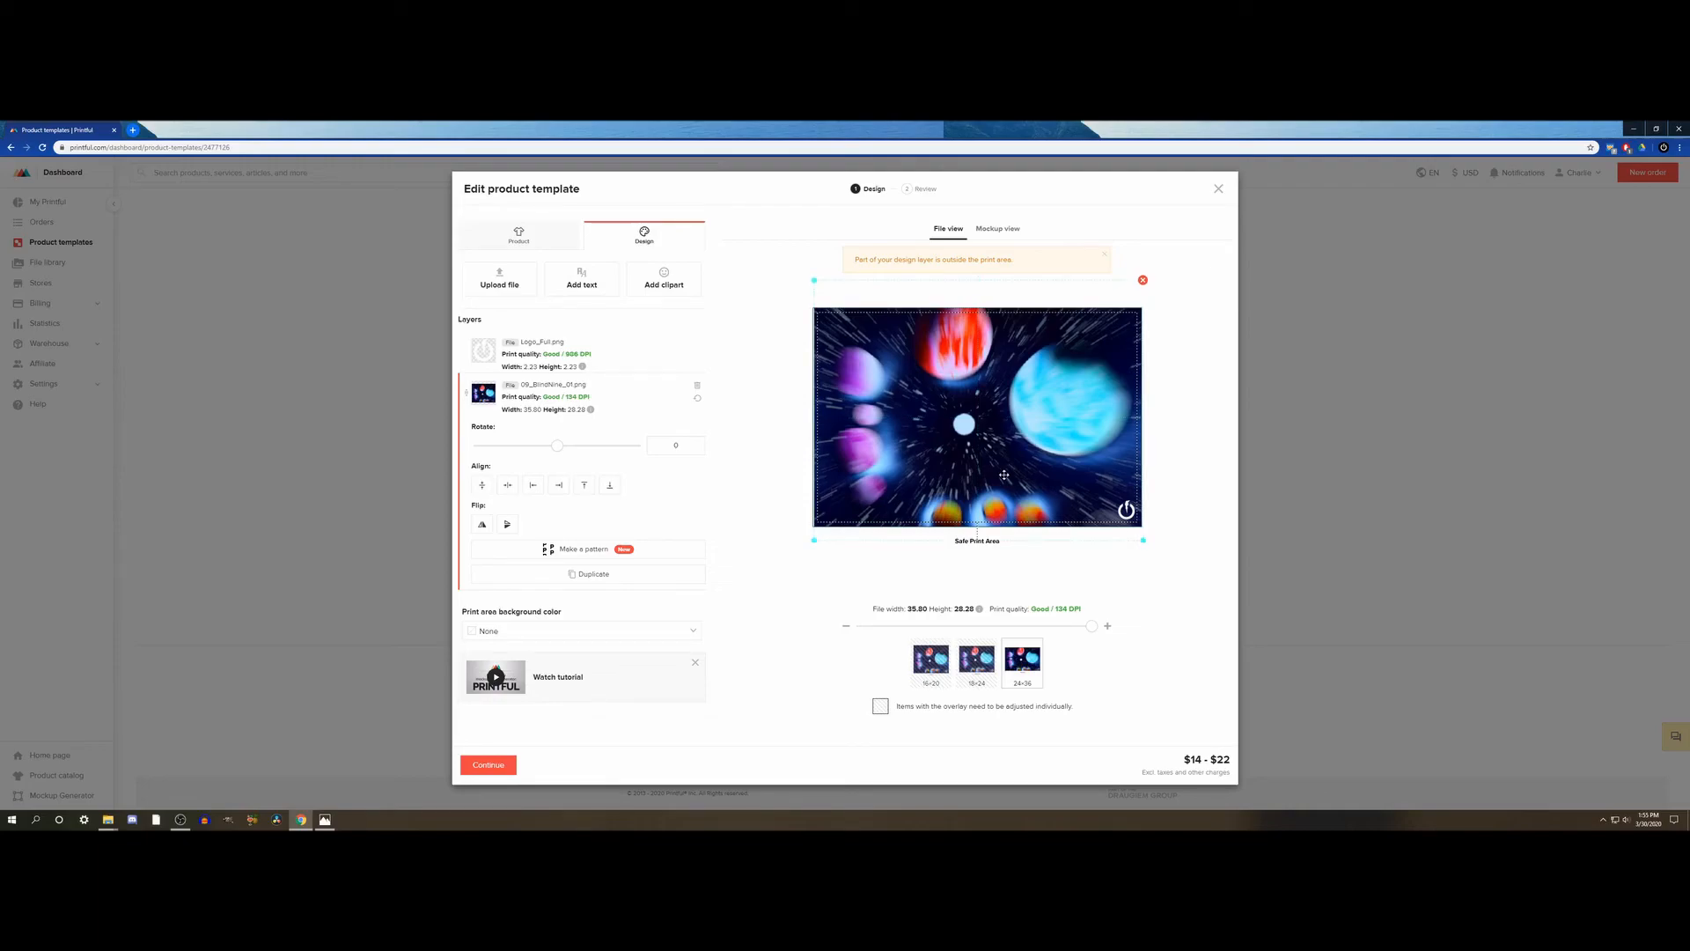
{"action": "left_click_drag", "start_coordinate": [1004, 475], "coordinate": [1002, 475]}
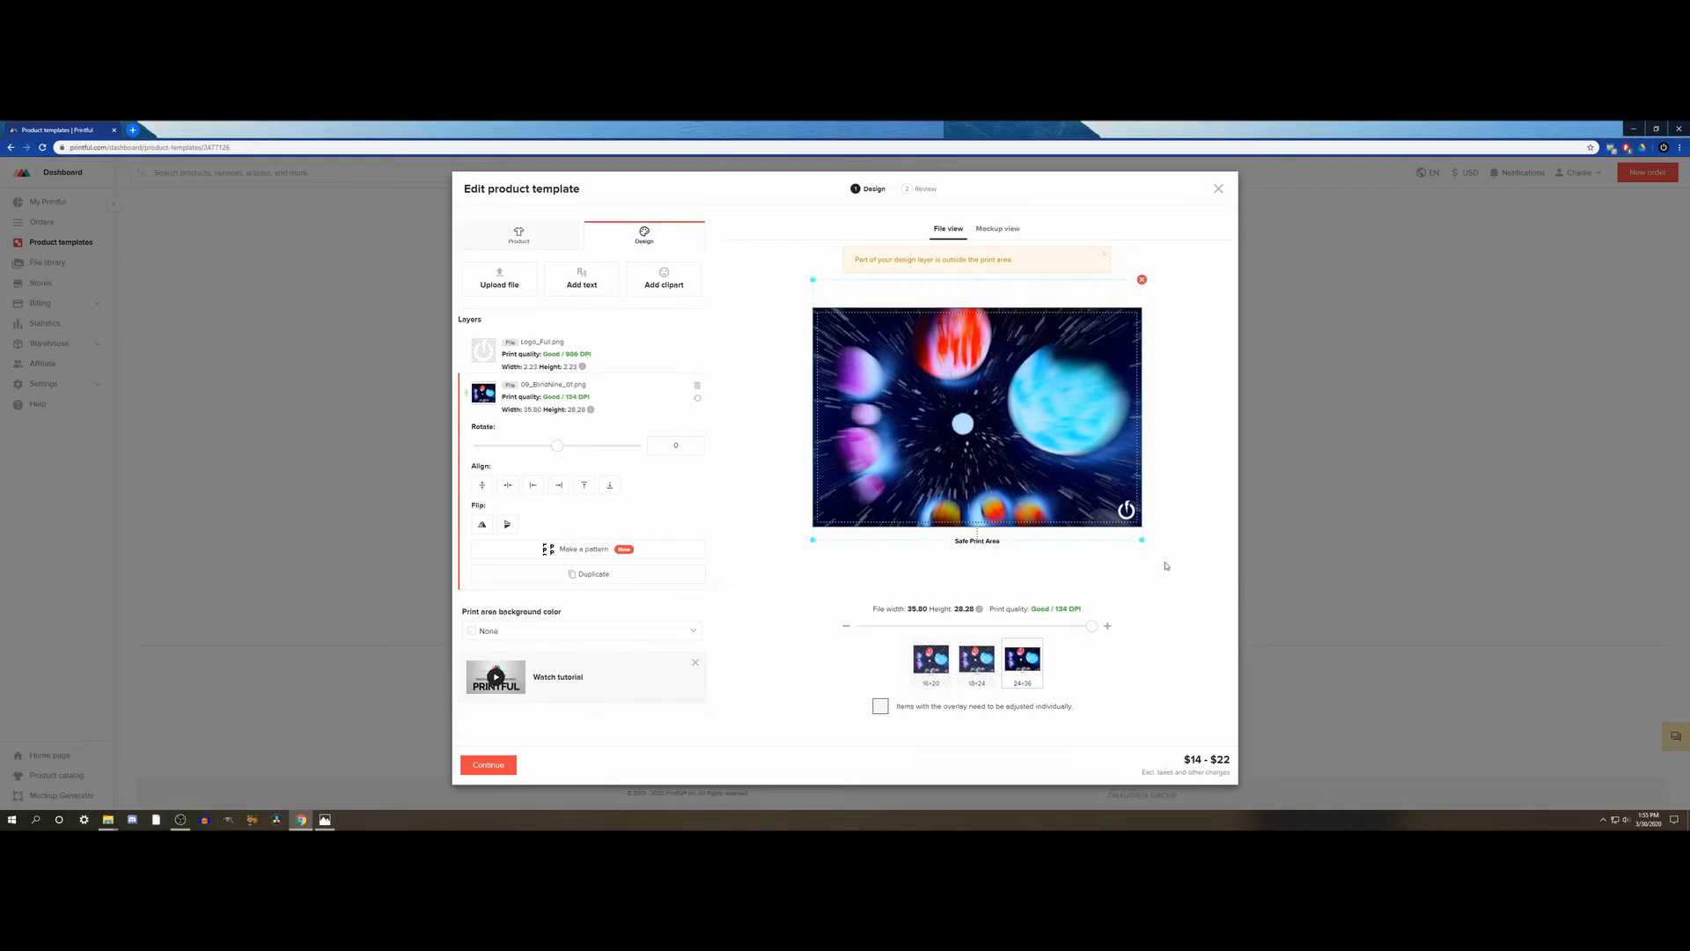
{"action": "left_click", "coordinate": [509, 483]}
{"action": "left_click", "coordinate": [482, 487]}
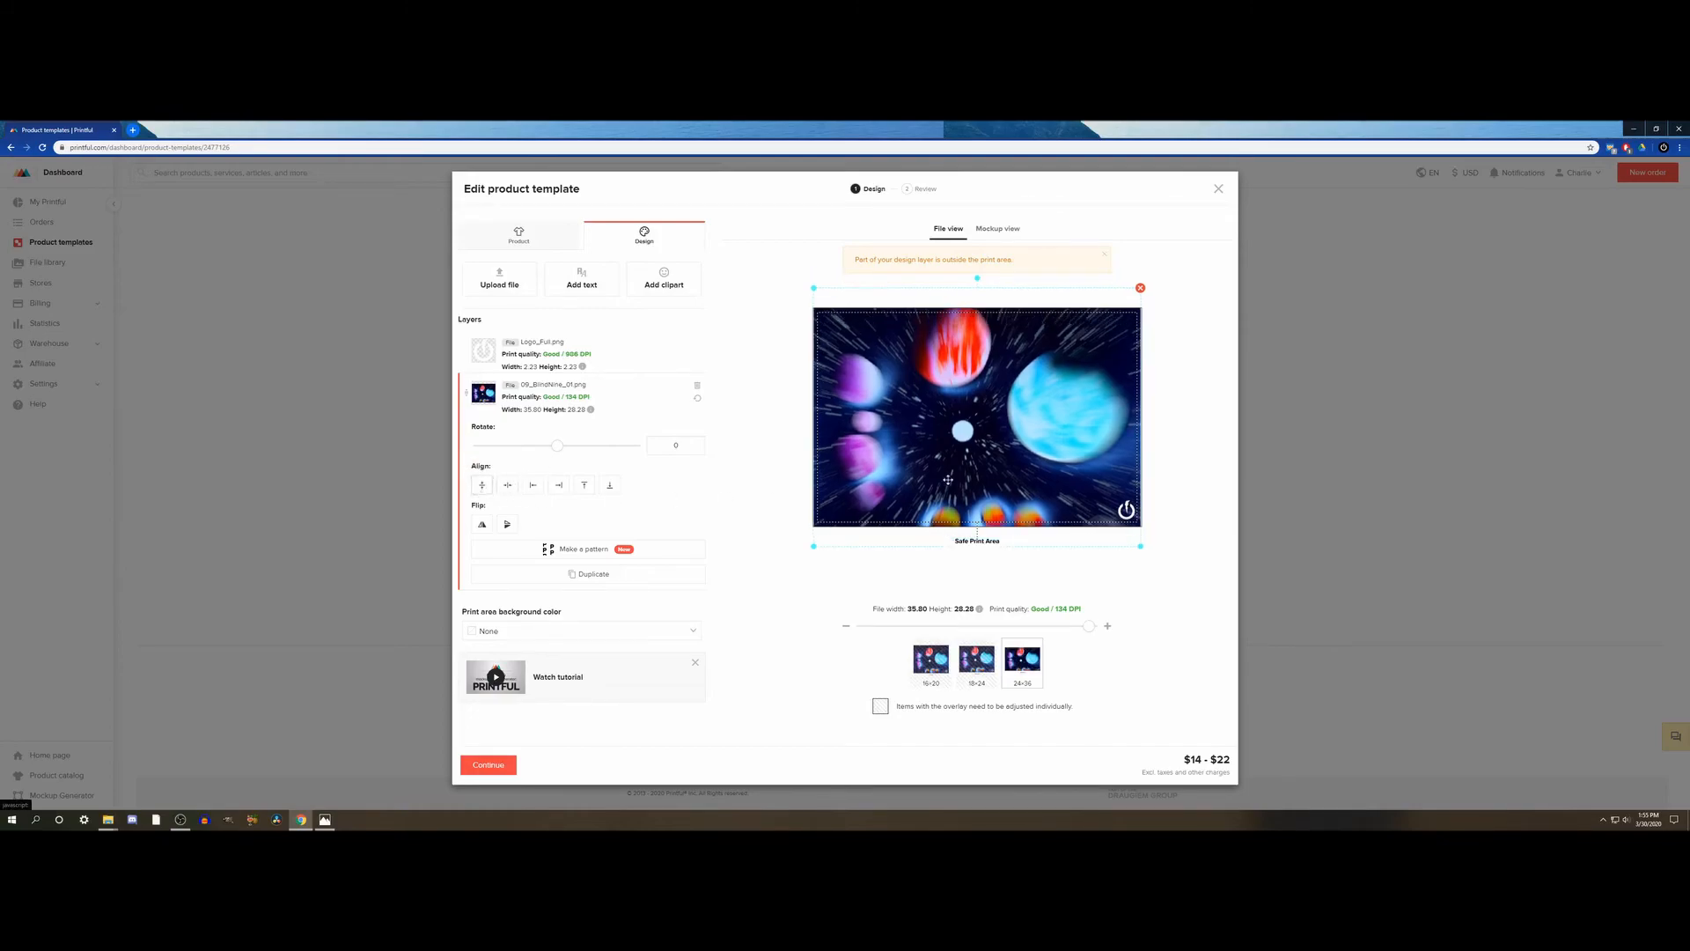
{"action": "left_click_drag", "start_coordinate": [984, 477], "coordinate": [984, 468]}
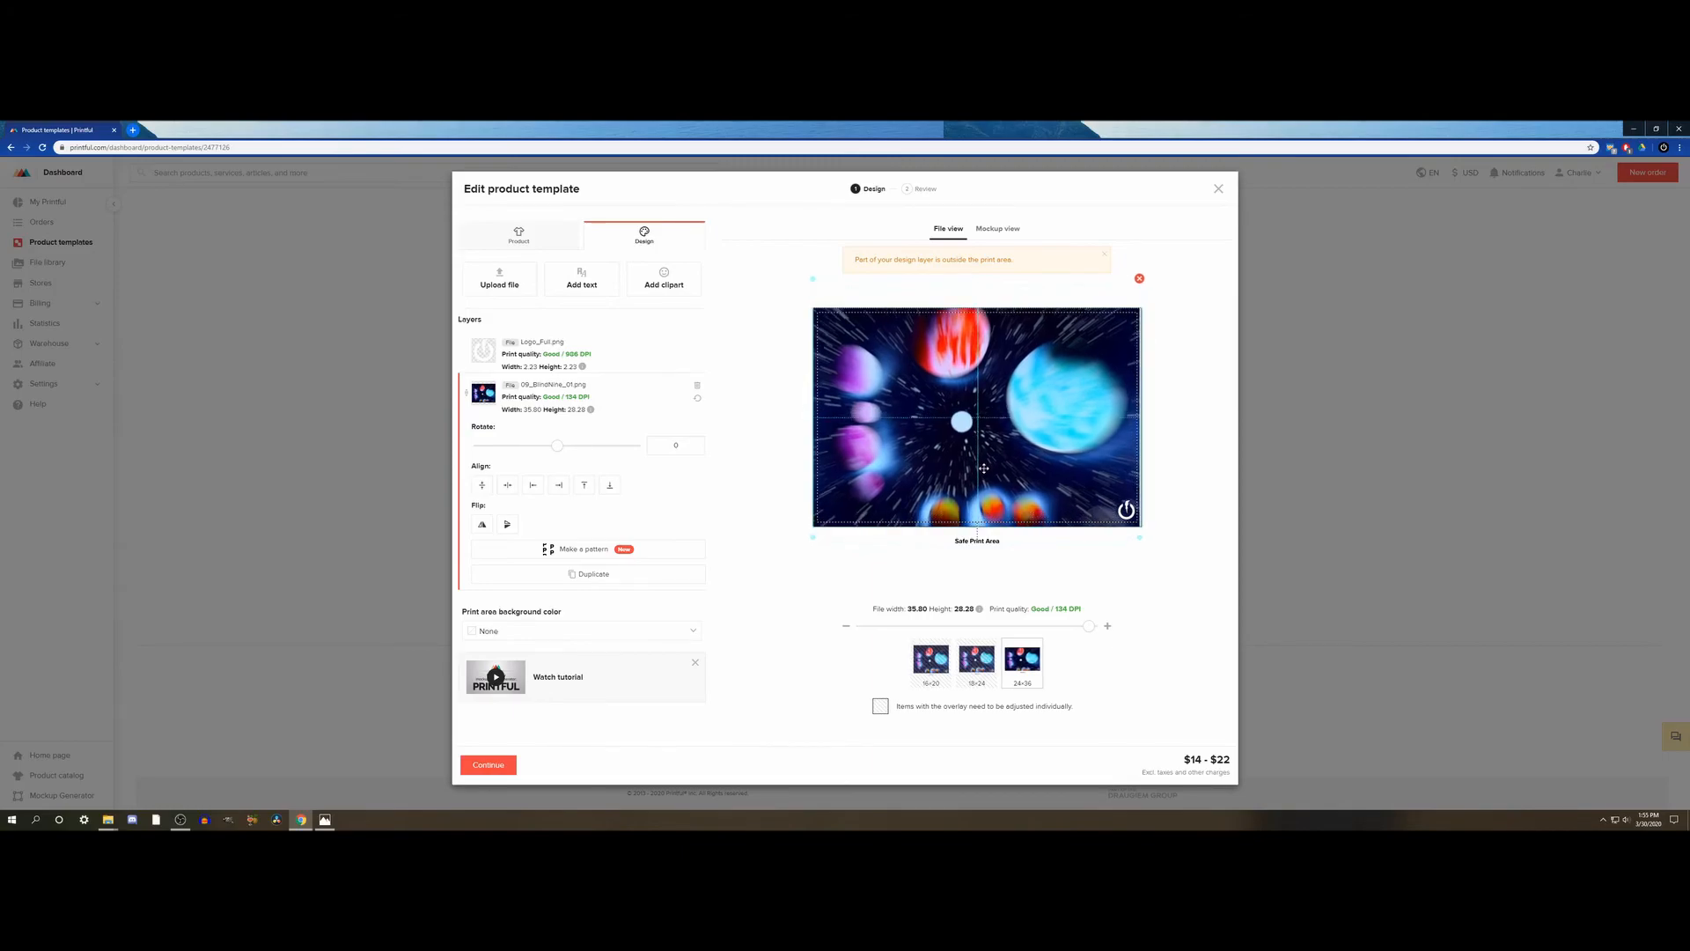
{"action": "left_click", "coordinate": [512, 487]}
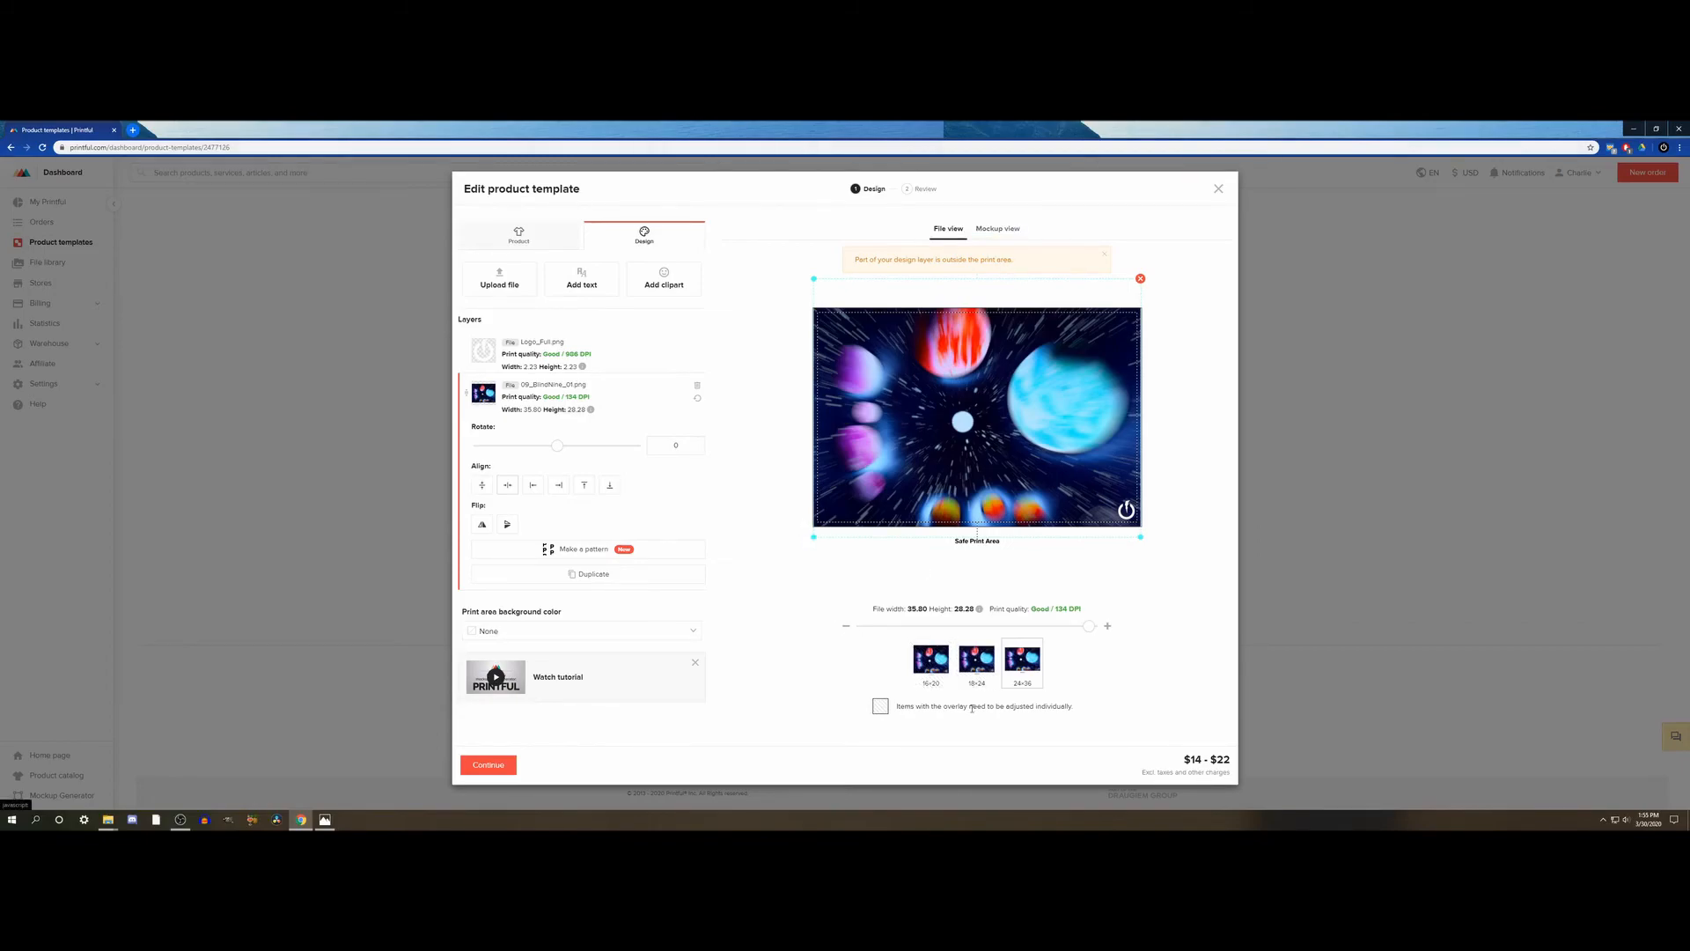
- Check the 24×36 mockup held by a model and enlarge that poster's artwork to about 36.29 × 28.67 in
{"action": "left_click", "coordinate": [997, 228]}
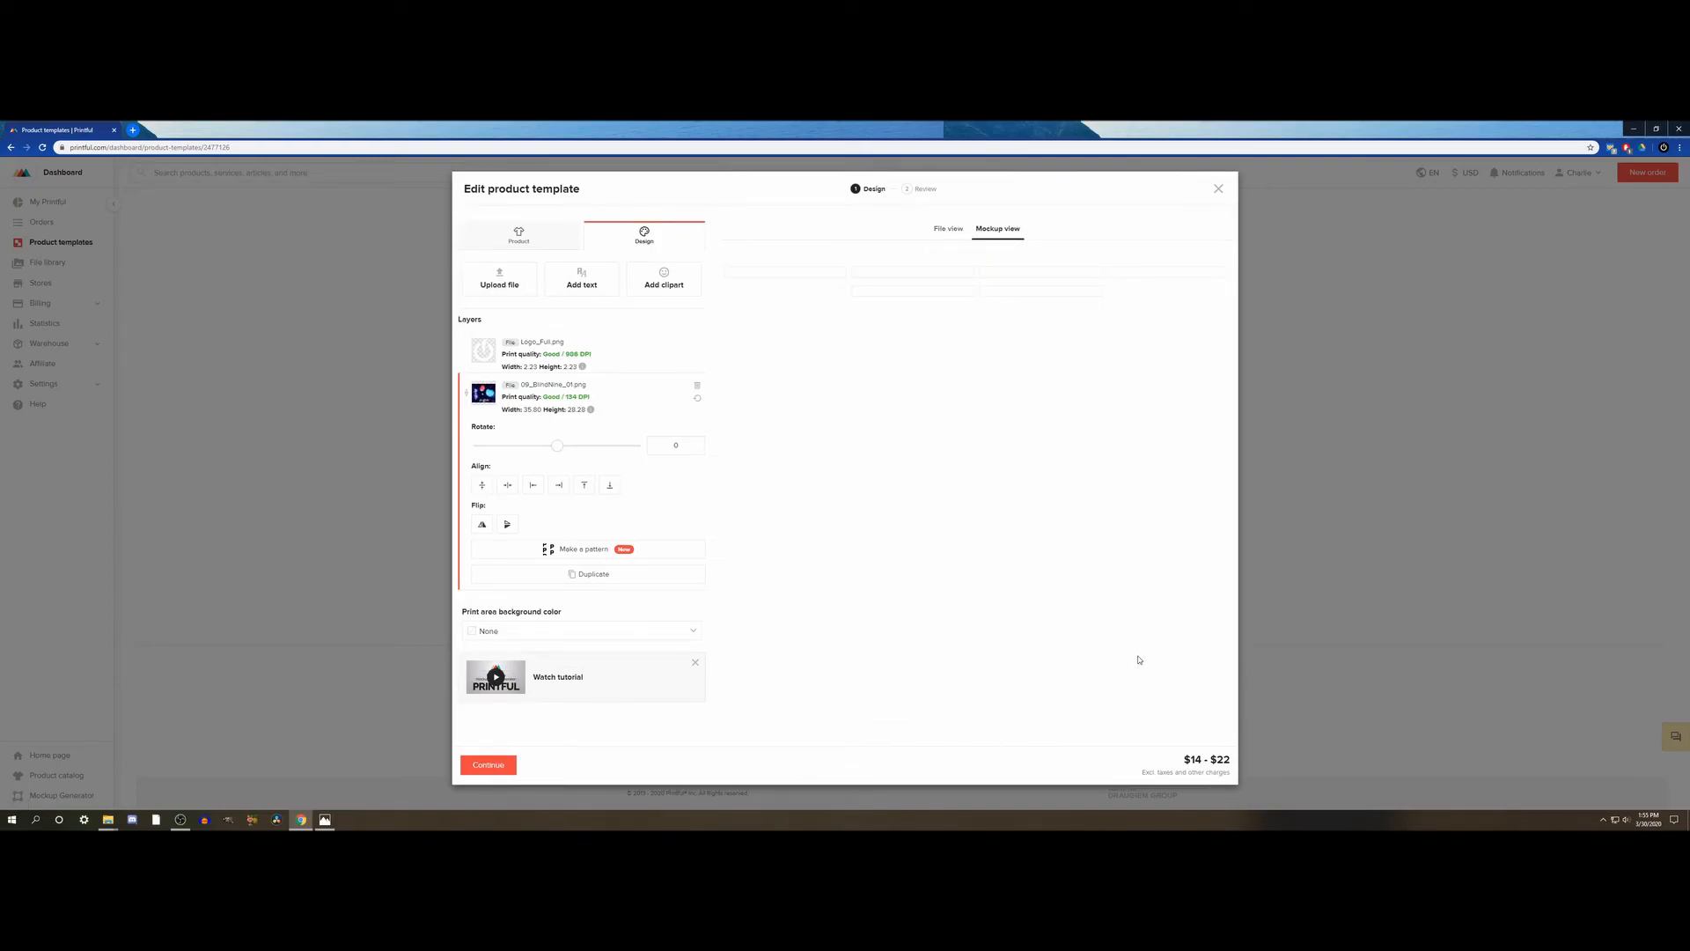
{"action": "scroll", "coordinate": [1022, 535], "scroll_direction": "down", "scroll_amount": 1}
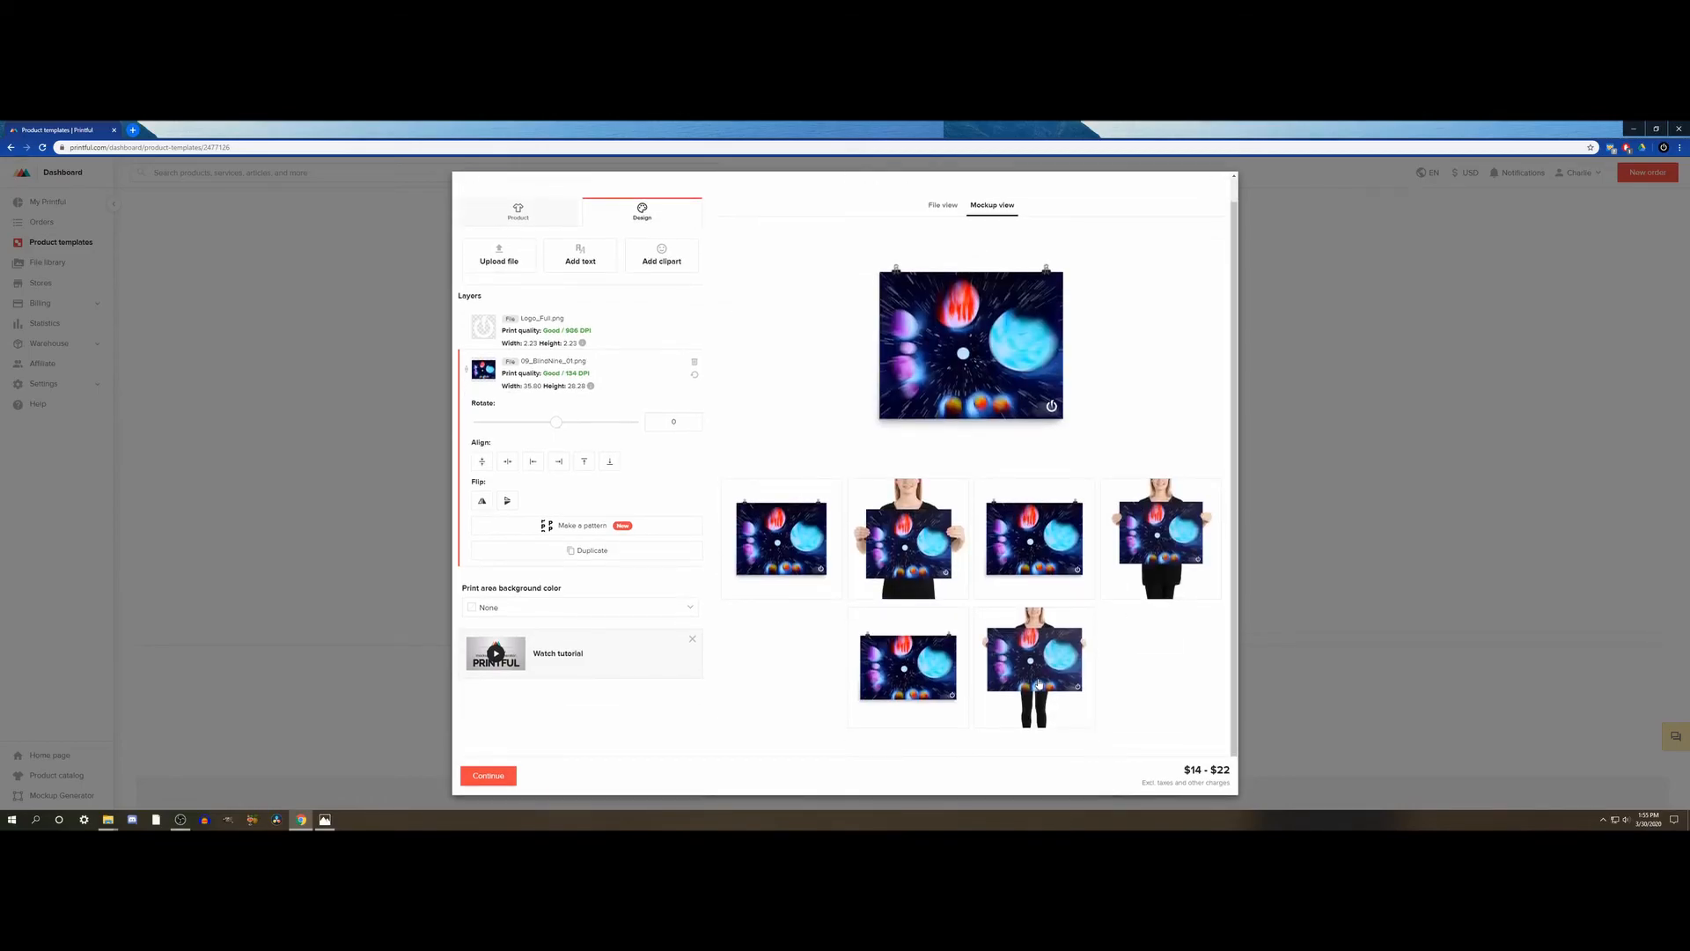
{"action": "left_click", "coordinate": [1033, 664]}
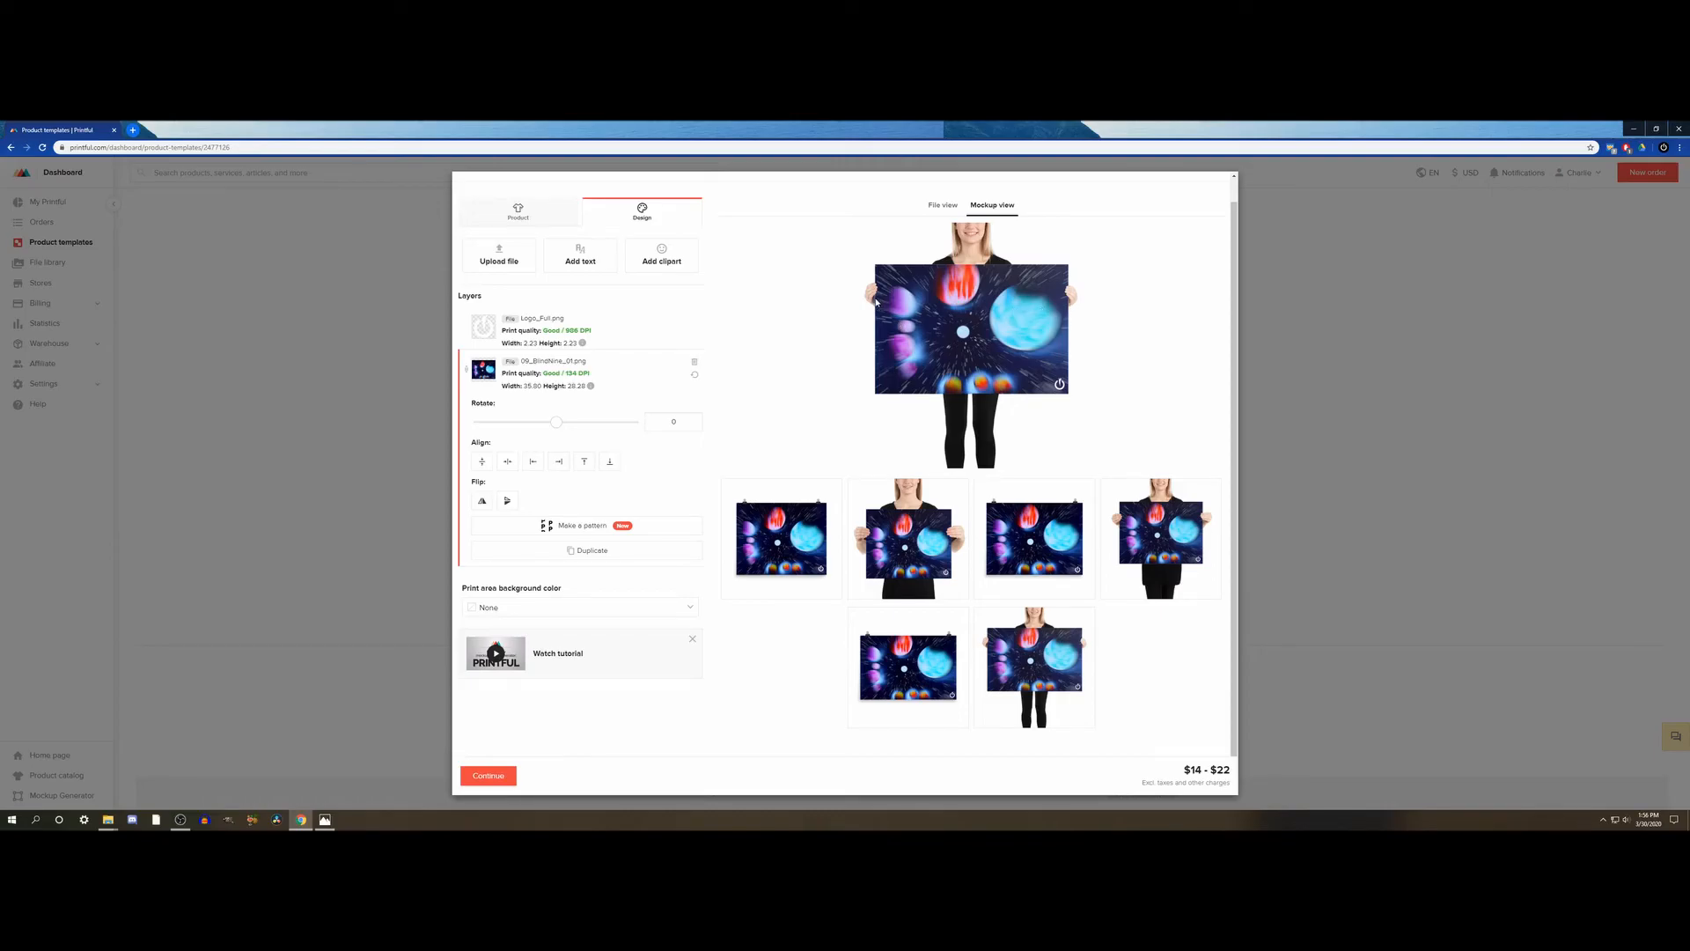
{"action": "left_click", "coordinate": [939, 205]}
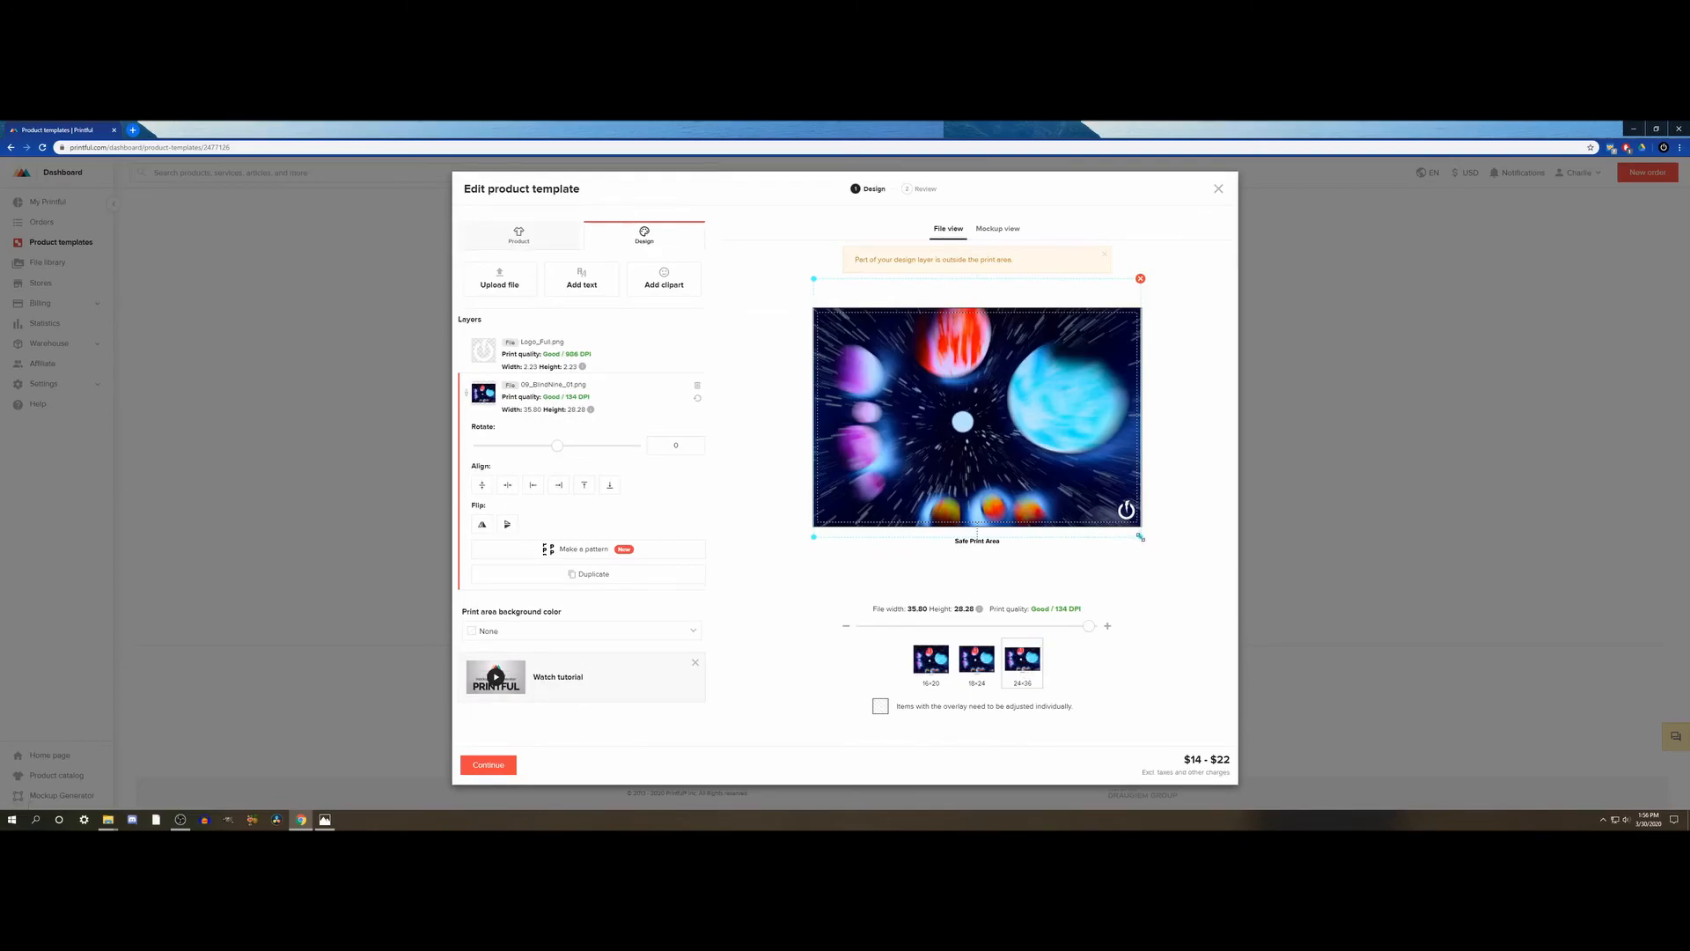
{"action": "left_click_drag", "start_coordinate": [1140, 536], "coordinate": [1142, 539]}
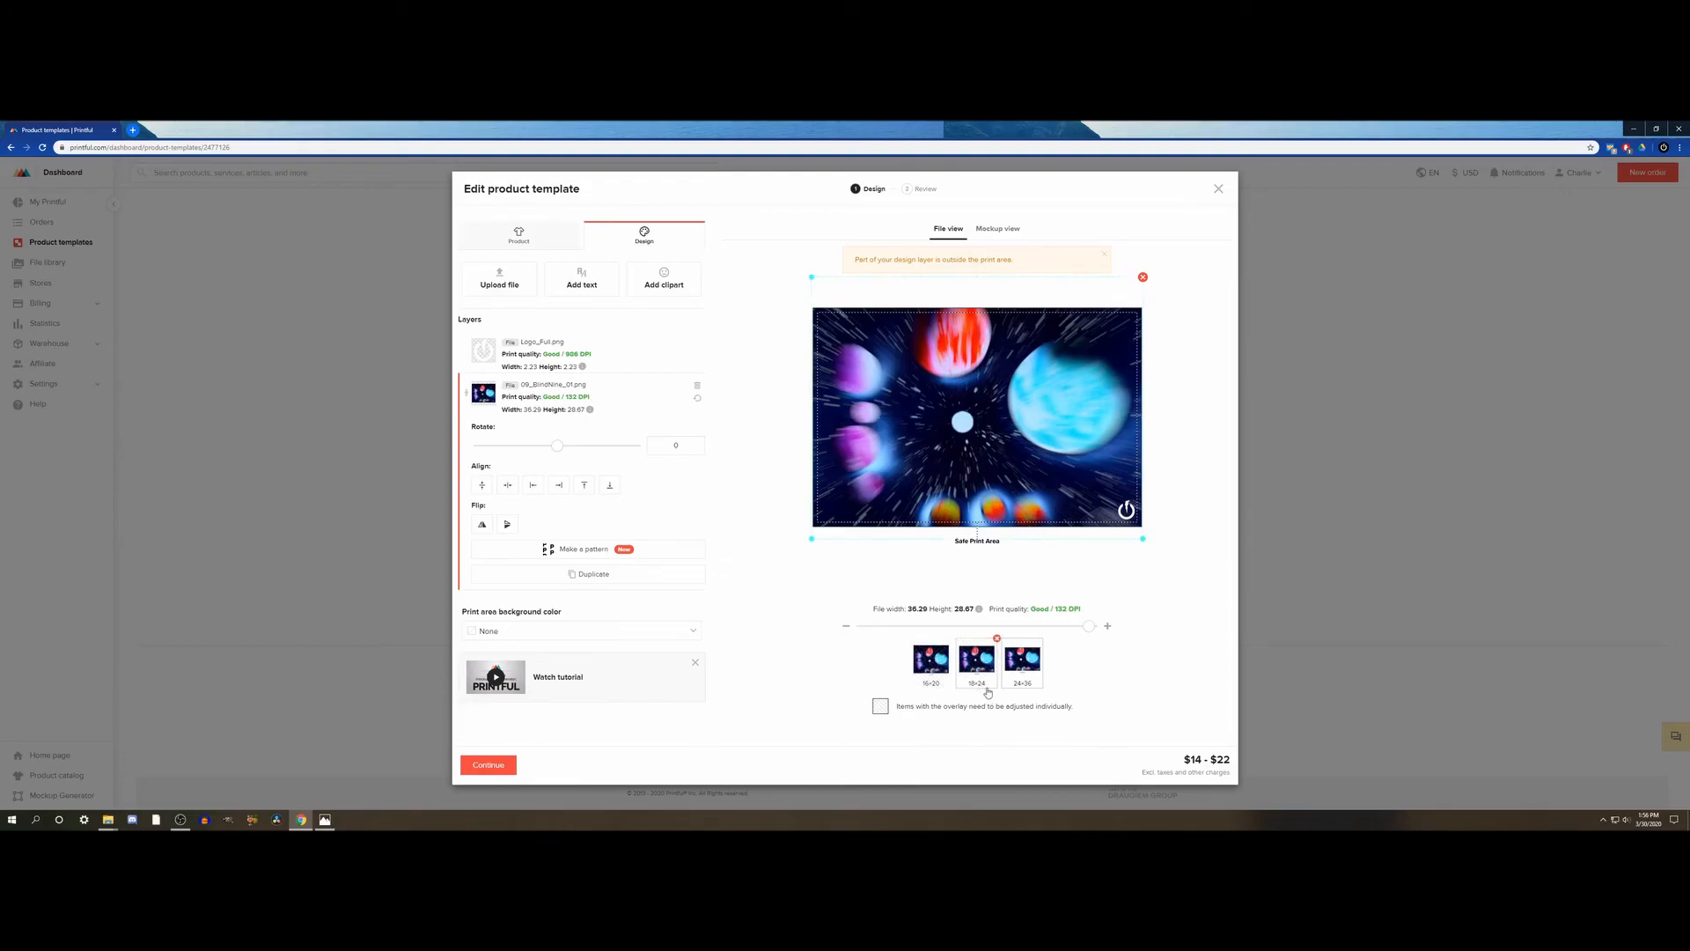
- Examine the Blind Nine poster mockups, comparing the hanging and model-held views for the 16×20, 18×24 and 24×36 sizes
{"action": "left_click", "coordinate": [998, 230]}
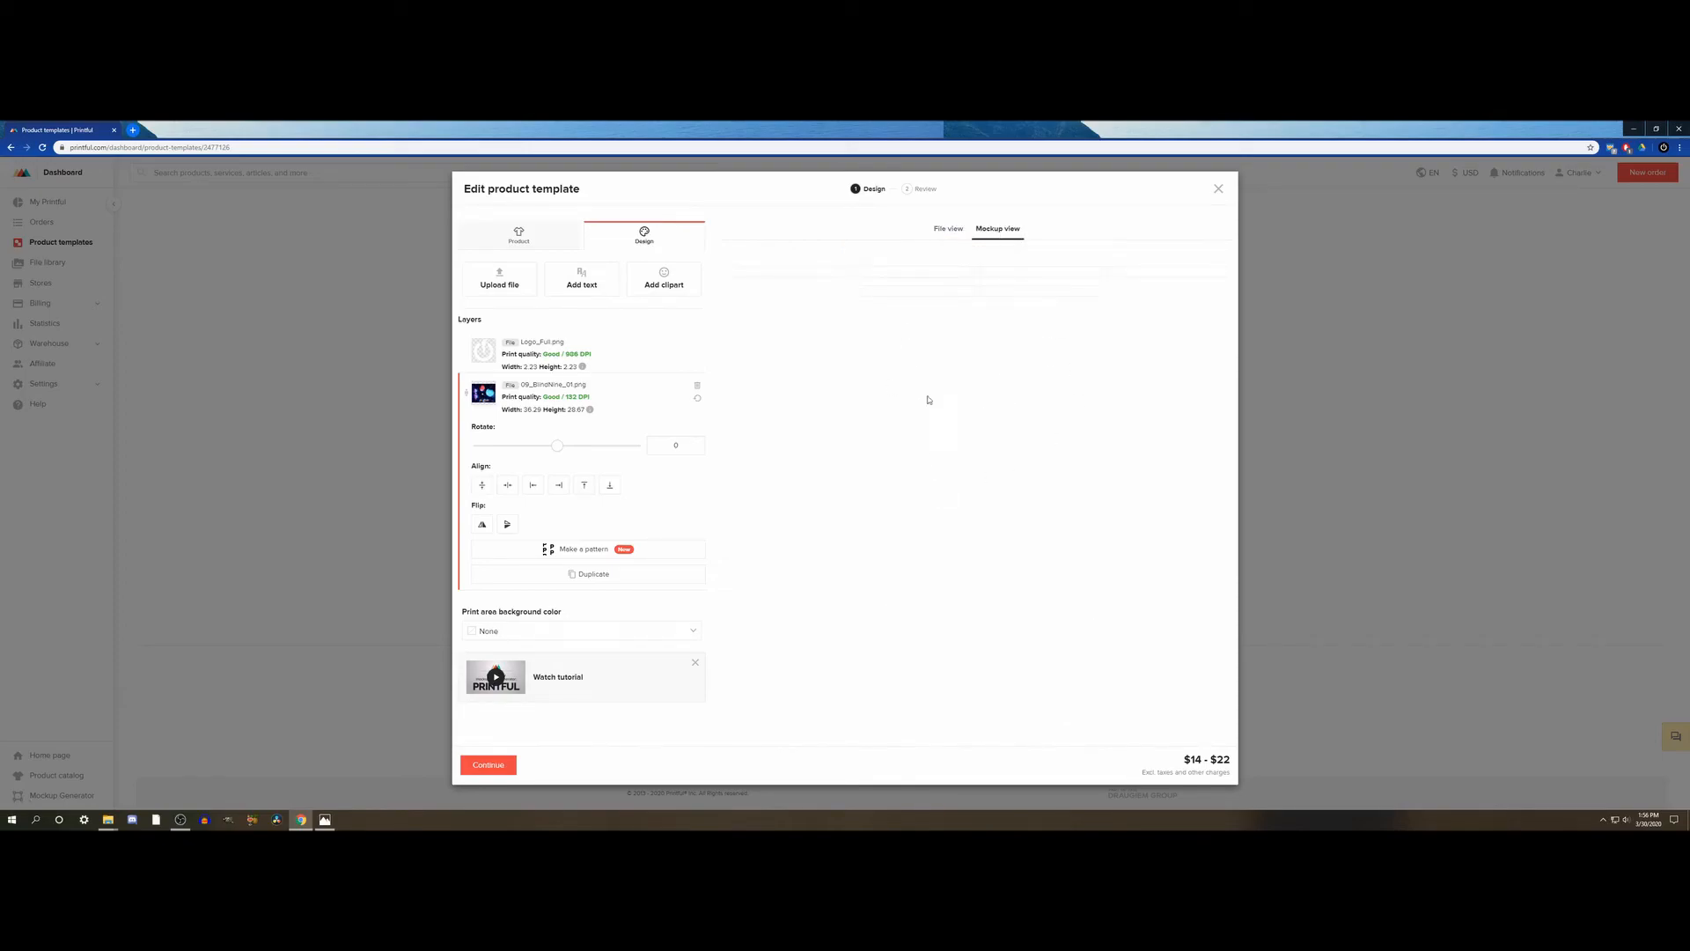
{"action": "left_click", "coordinate": [1030, 682]}
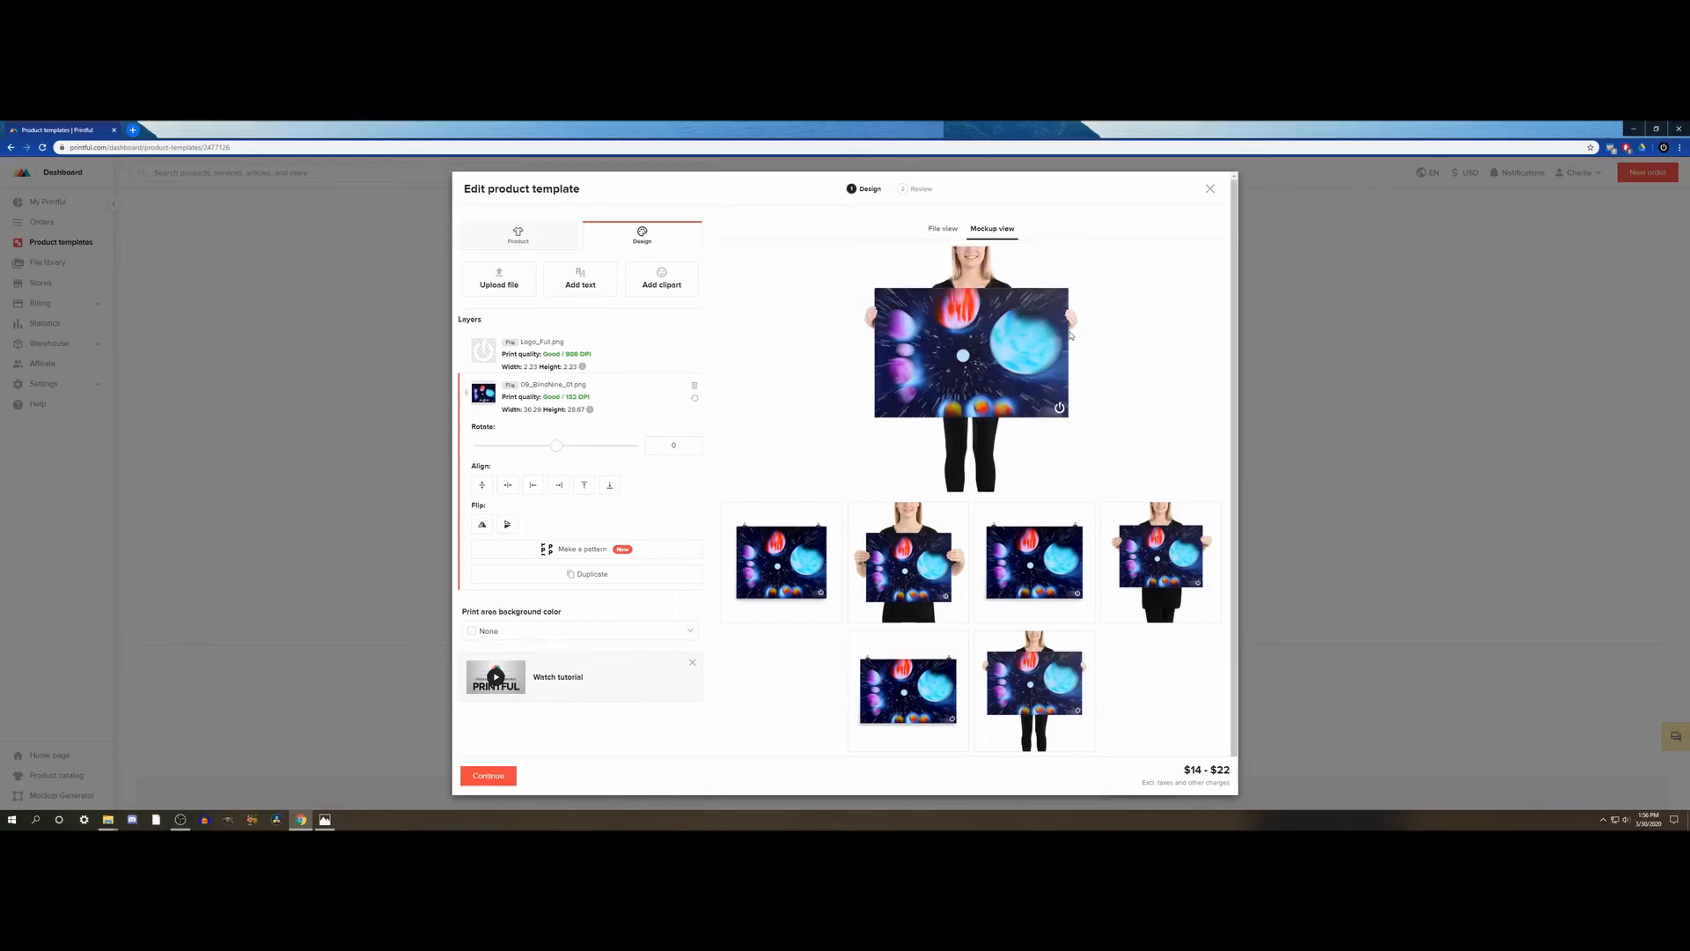
{"action": "left_click", "coordinate": [911, 690]}
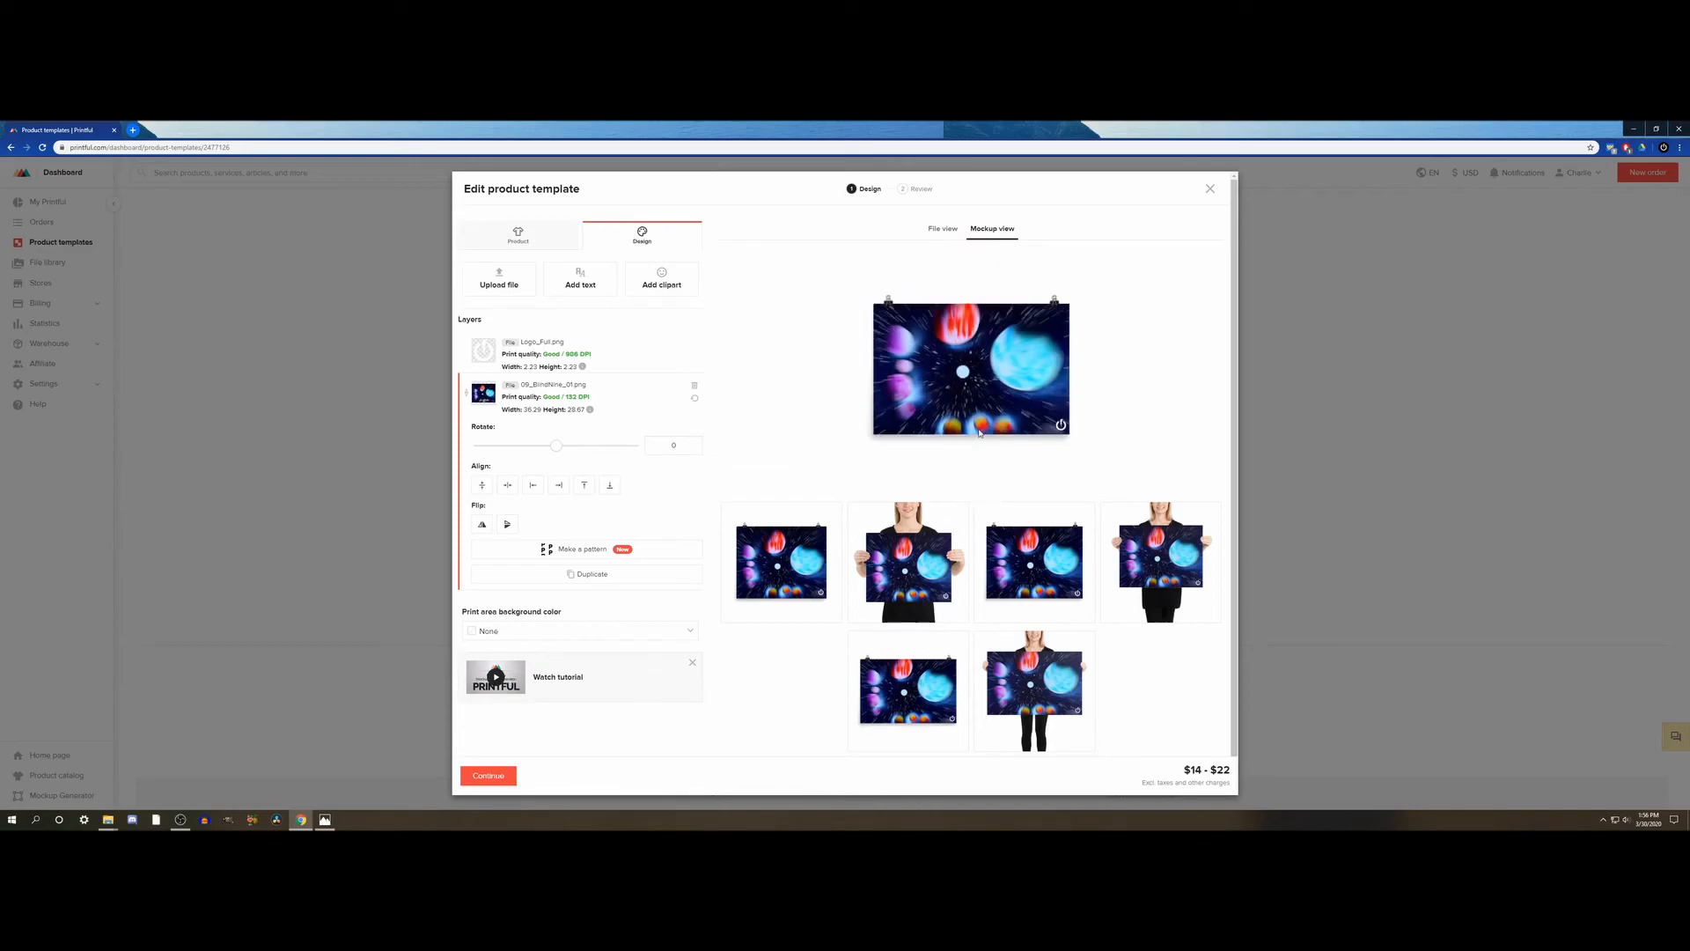
{"action": "left_click", "coordinate": [1146, 572]}
{"action": "left_click", "coordinate": [1040, 568]}
{"action": "left_click", "coordinate": [1173, 559]}
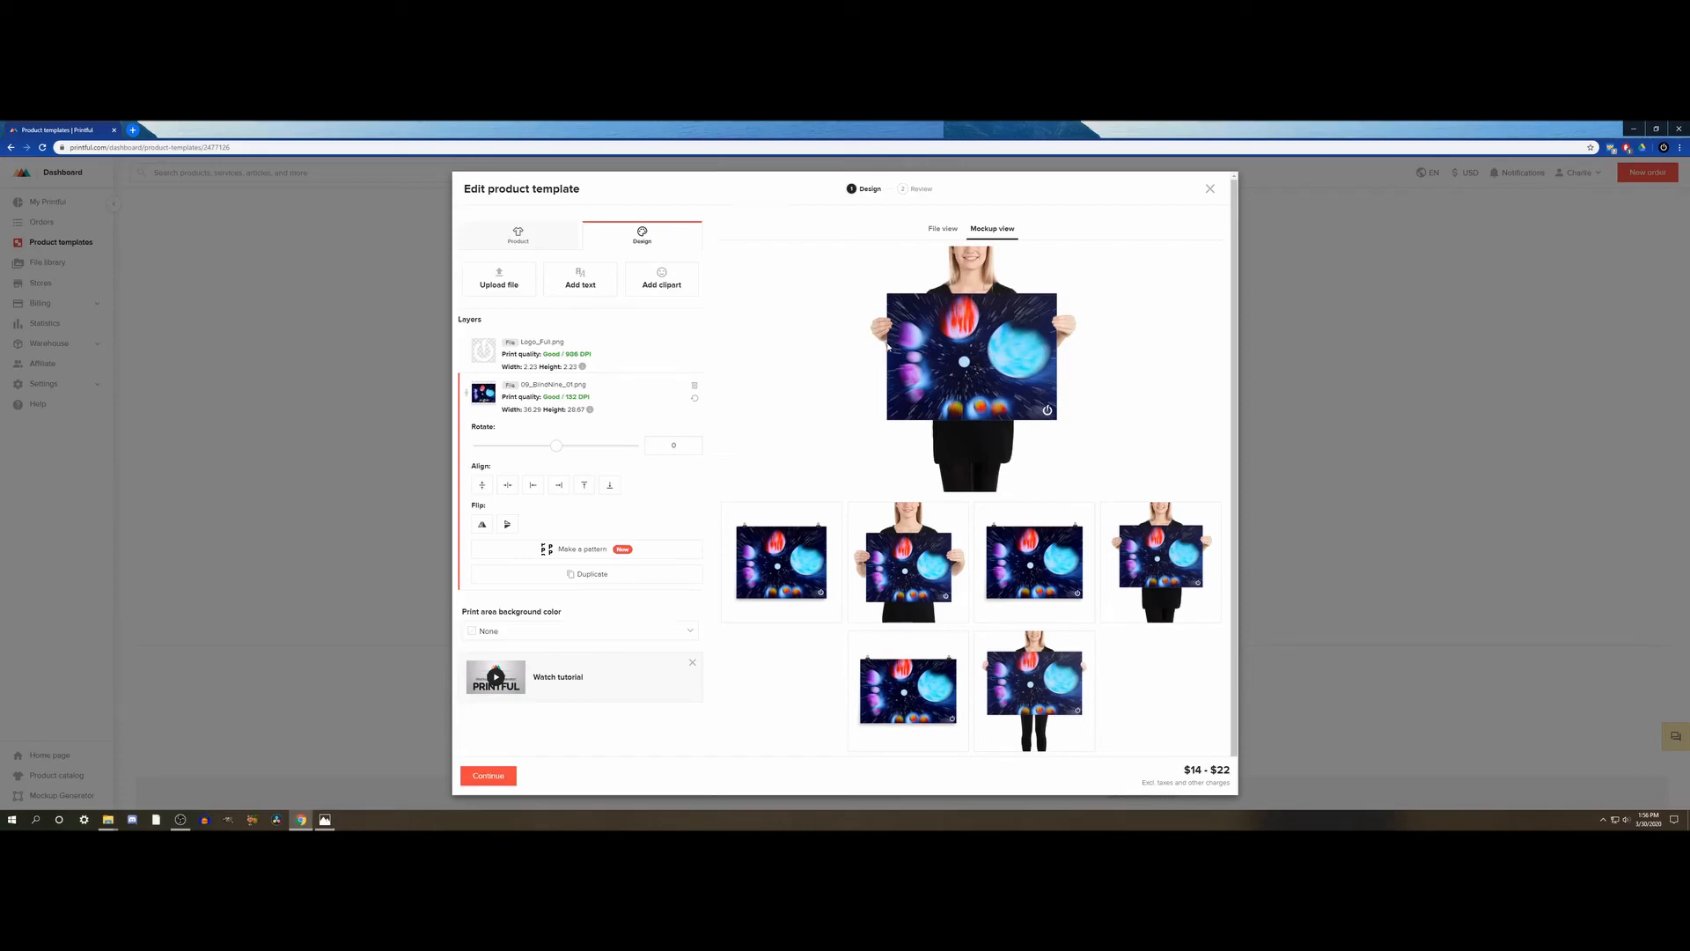
{"action": "left_click", "coordinate": [891, 563]}
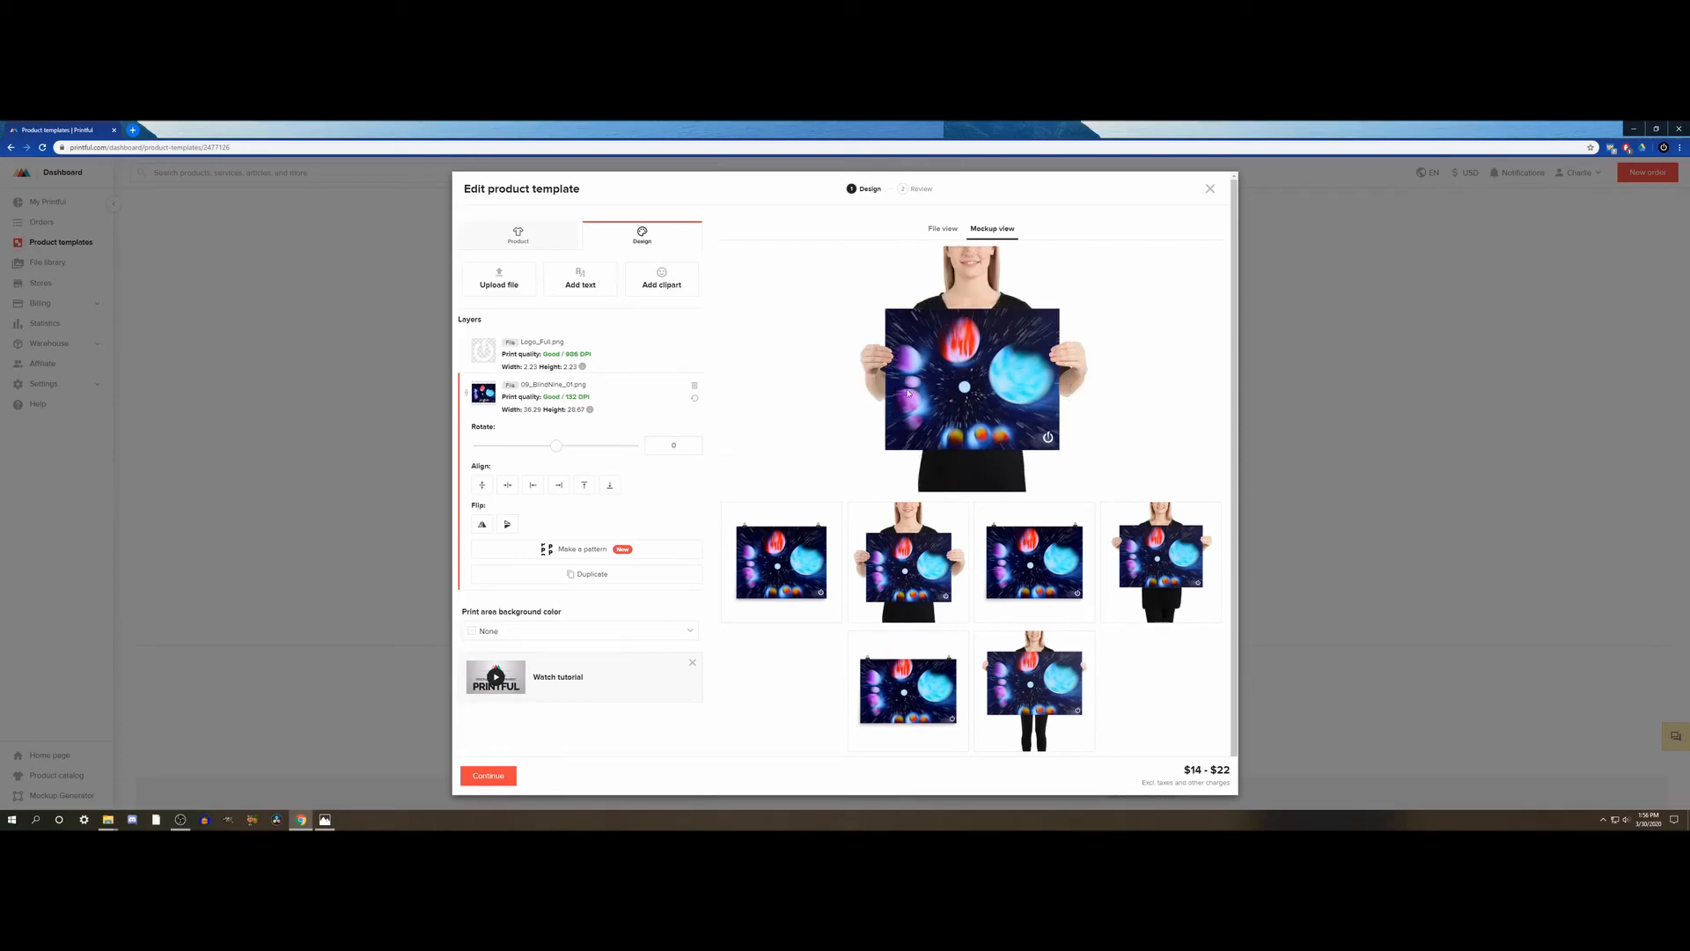
{"action": "left_click", "coordinate": [1051, 676]}
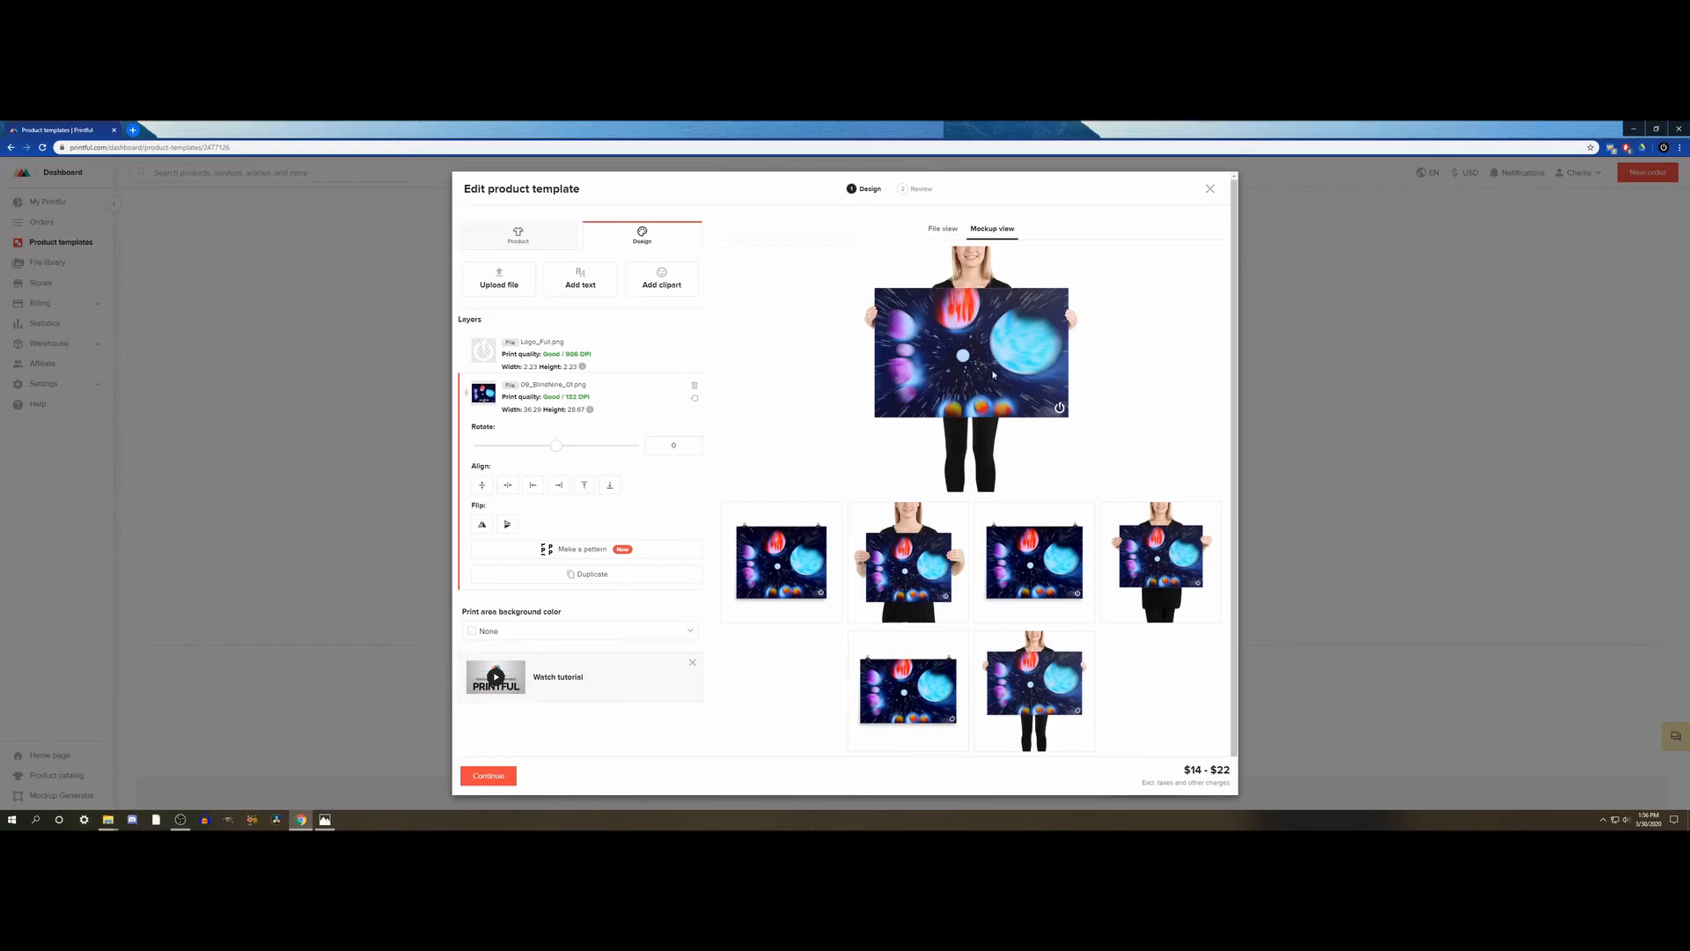
- Save the model-held 24×36 mockup as a 09_BlindNine JPEG in the Mockups folder inside Photos For Prints on DATA (D:)
{"action": "right_click", "coordinate": [973, 350]}
{"action": "left_click", "coordinate": [996, 371]}
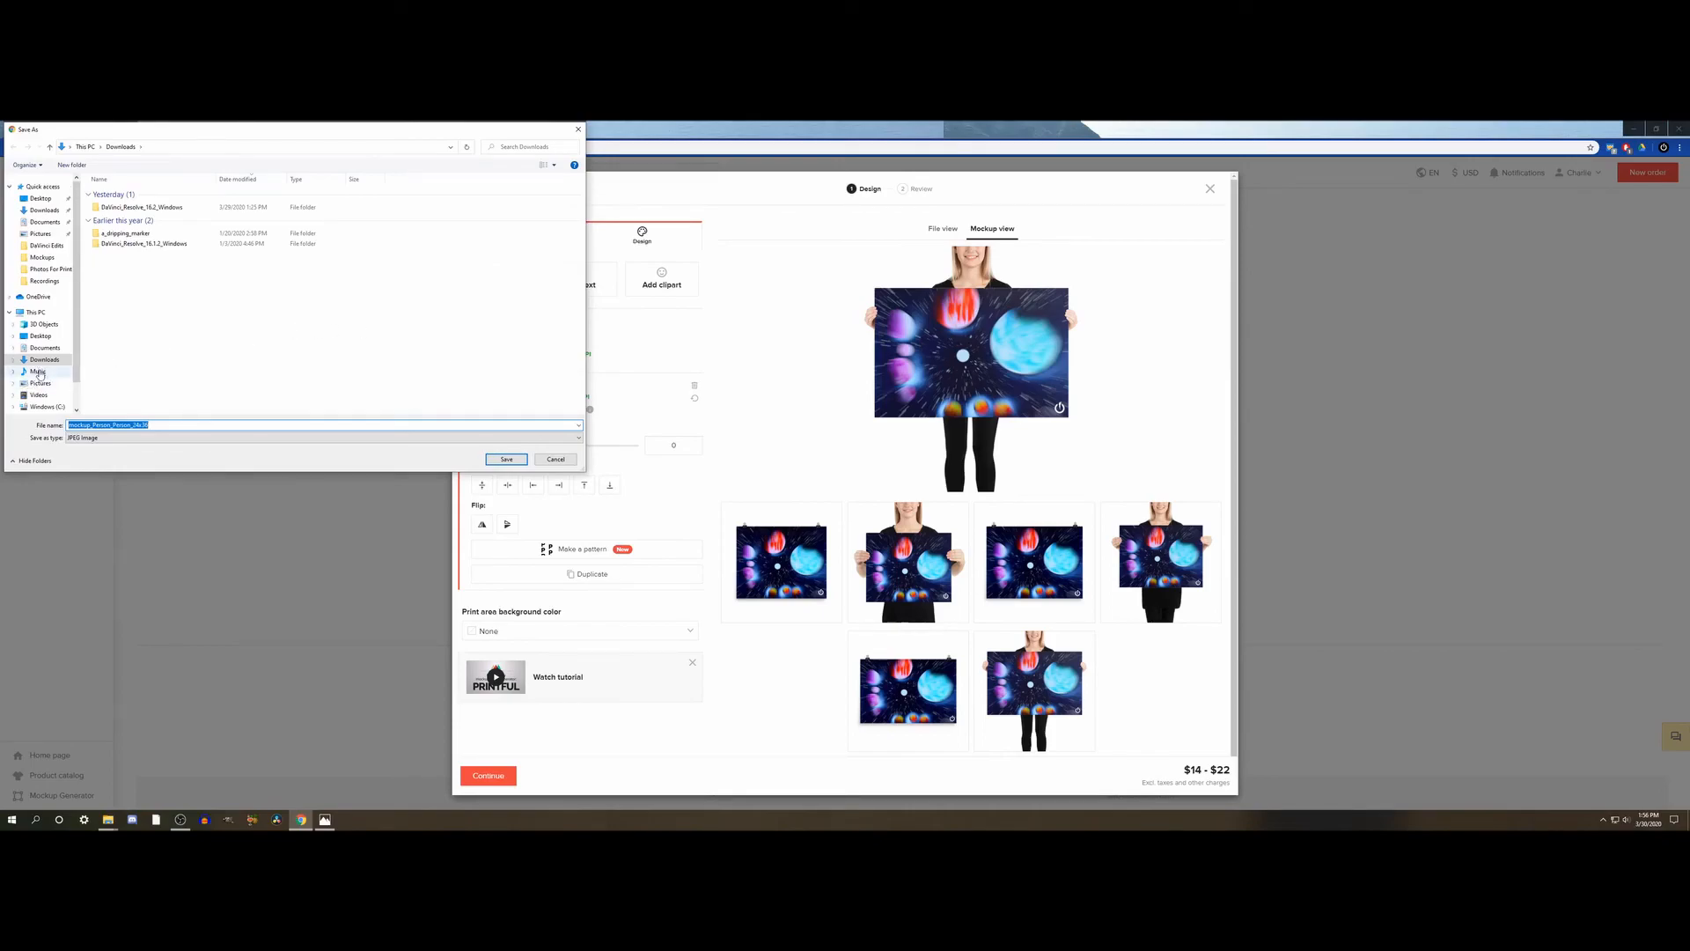
{"action": "scroll", "coordinate": [38, 377], "scroll_direction": "down", "scroll_amount": 1}
{"action": "left_click", "coordinate": [41, 399]}
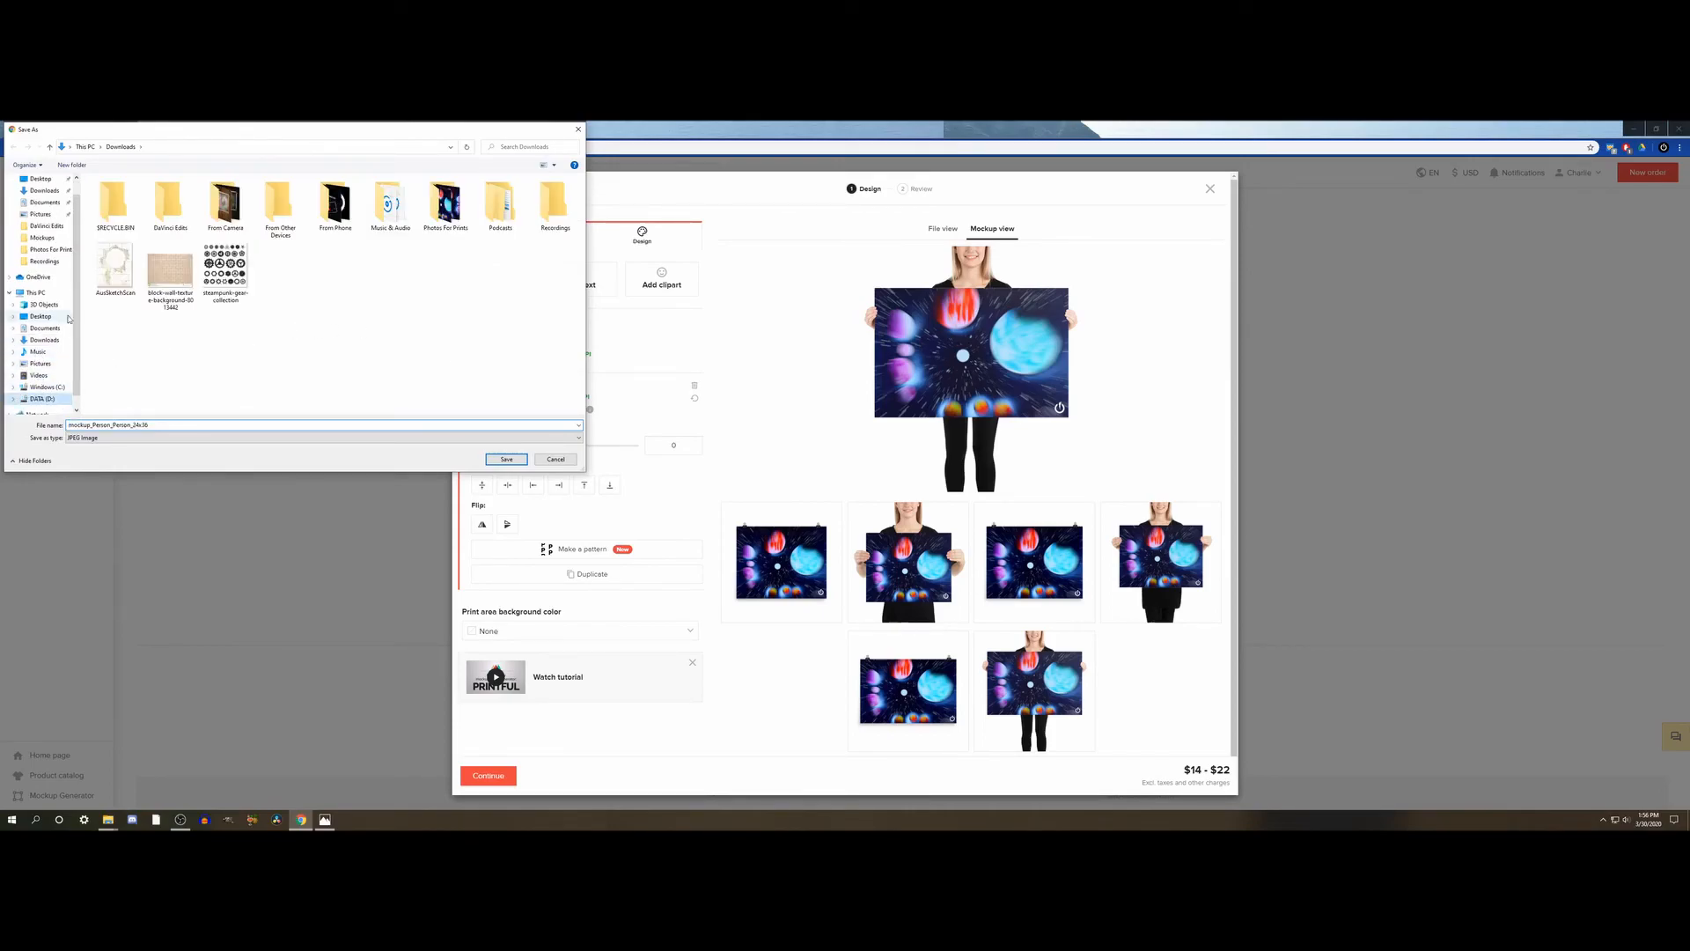
{"action": "double_click", "coordinate": [446, 204]}
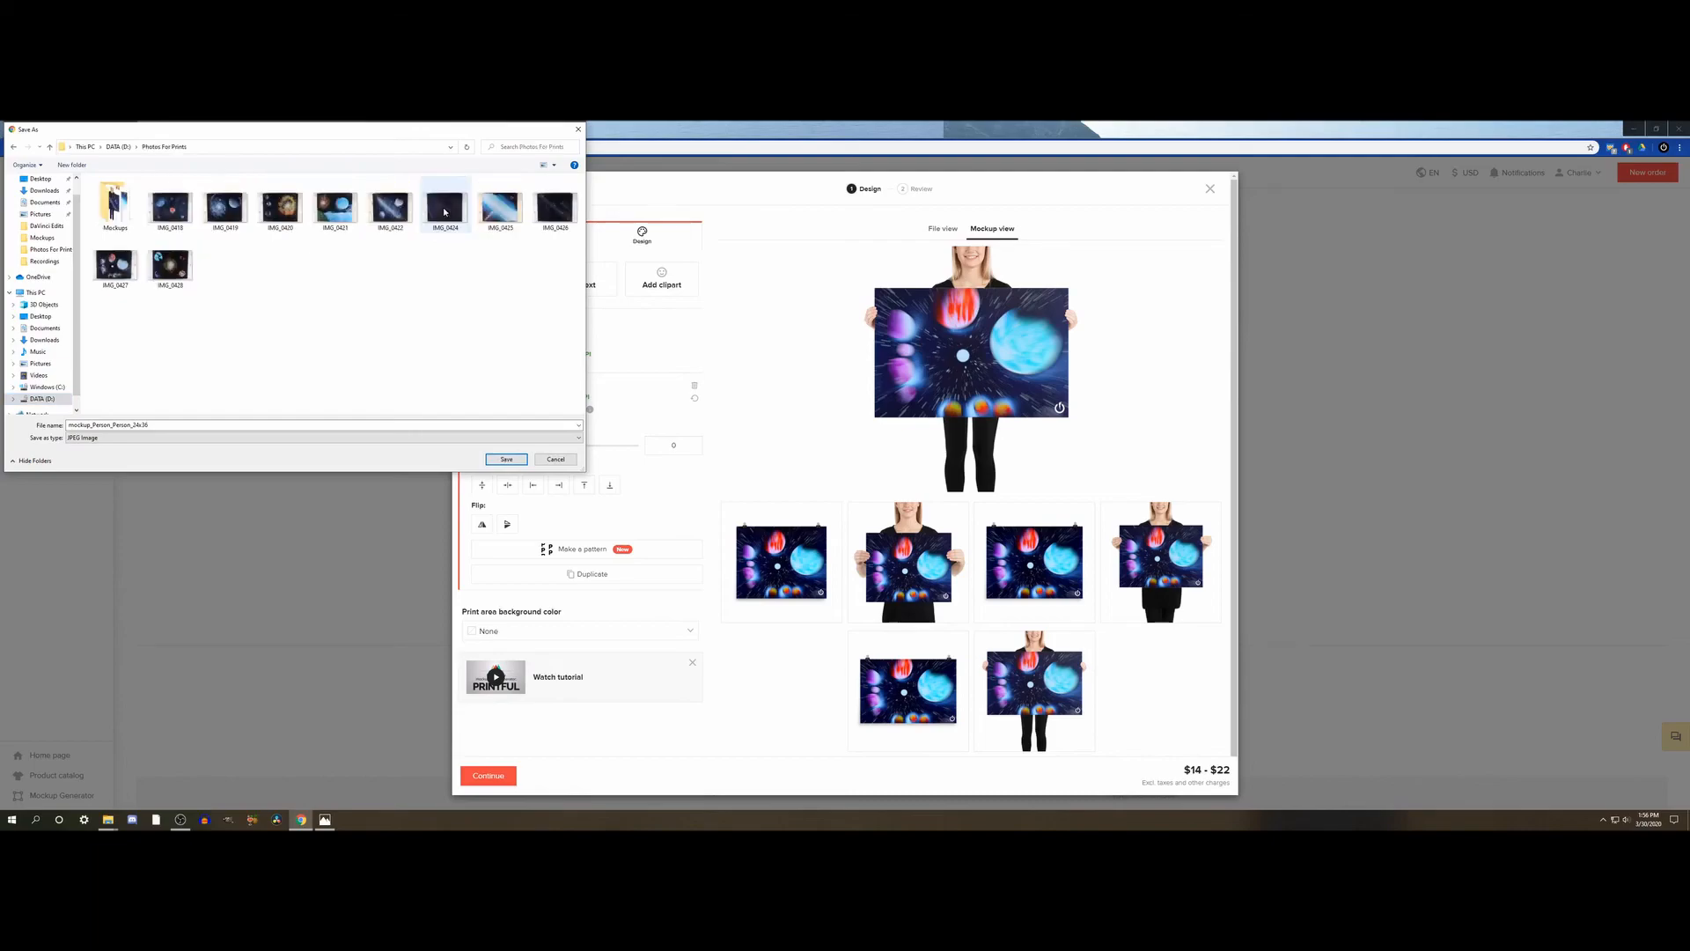
{"action": "double_click", "coordinate": [115, 204]}
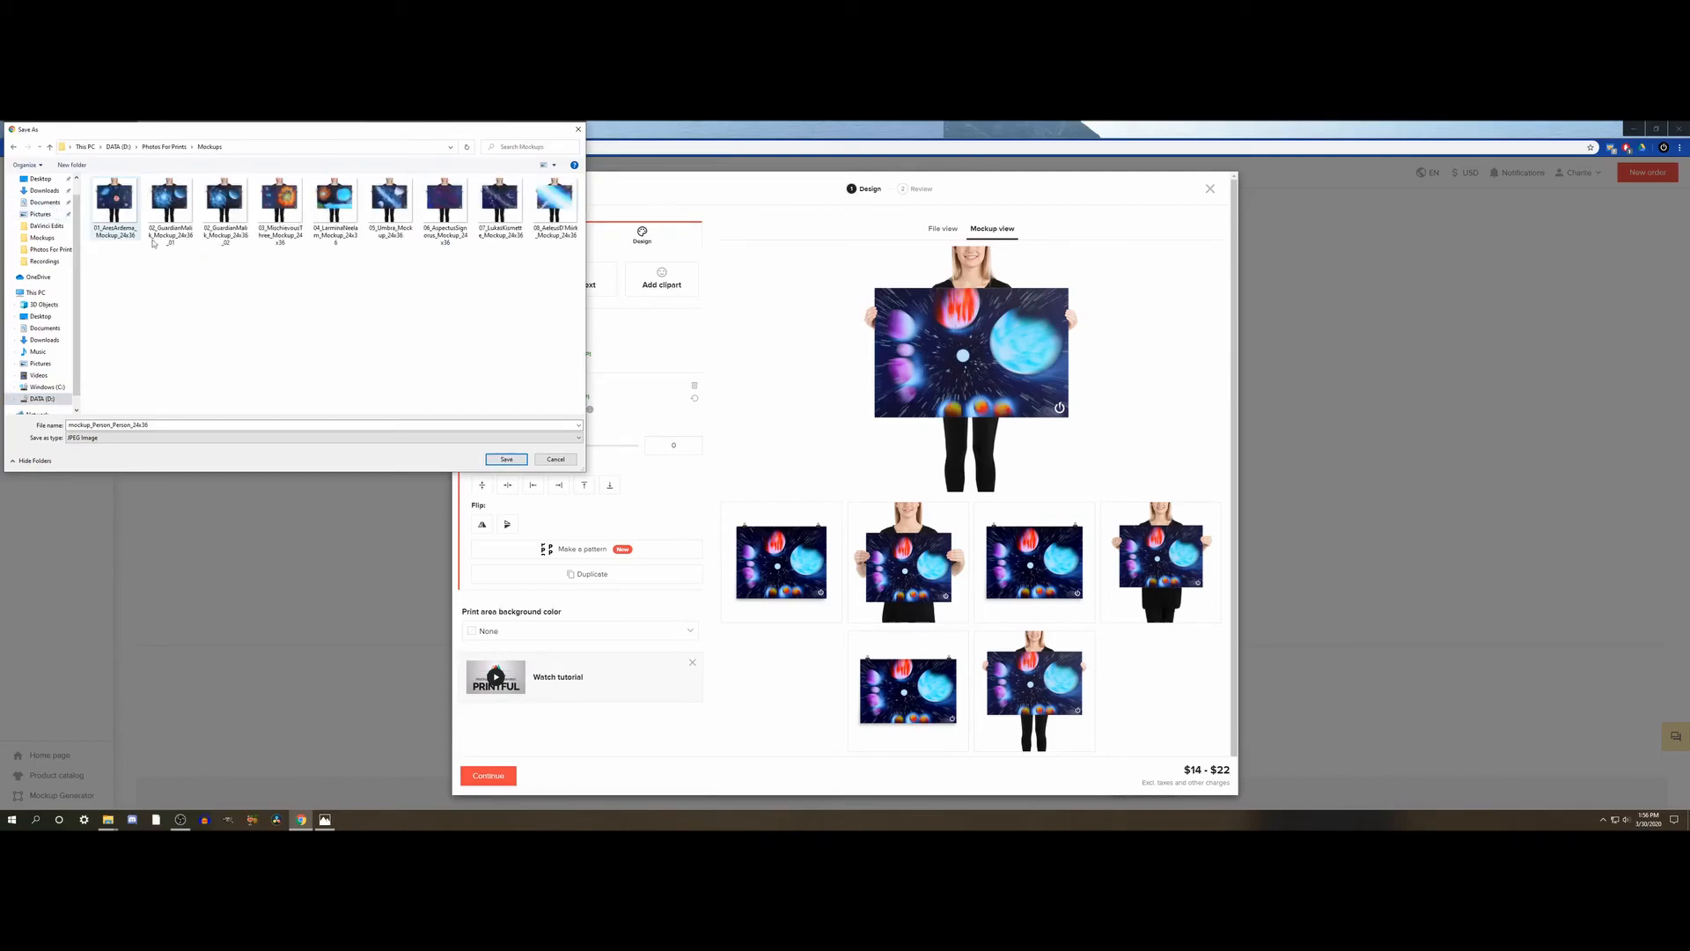
{"action": "double_click", "coordinate": [194, 423]}
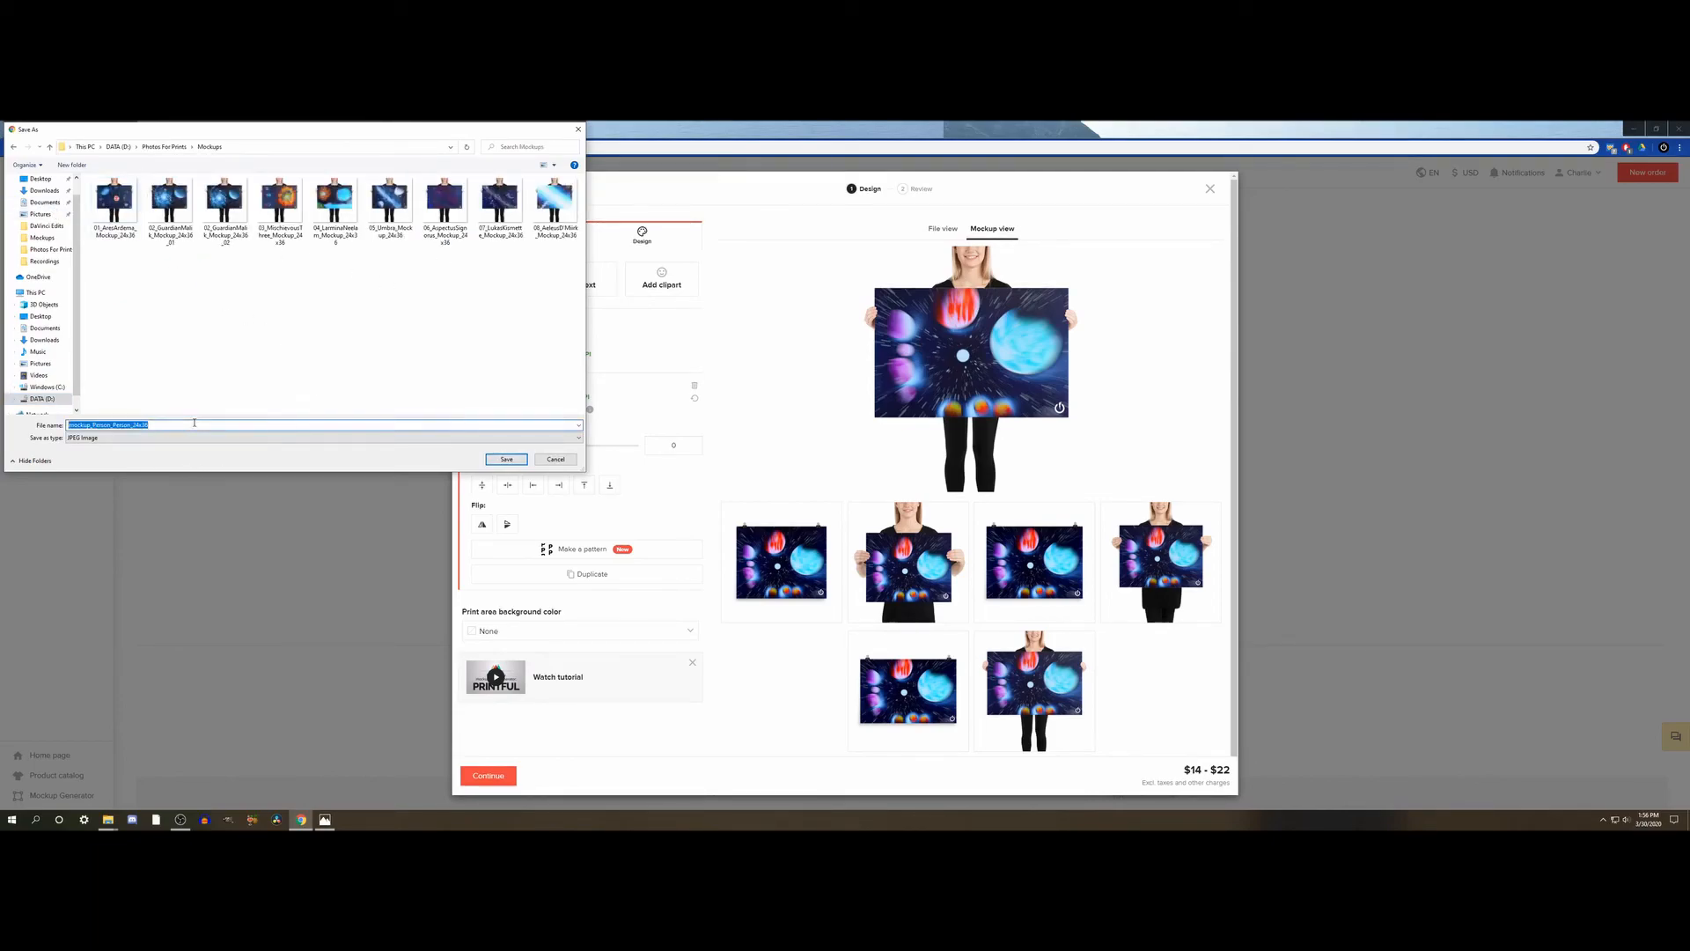
{"action": "type", "text": "09_BlindNine_Mockup"}
{"action": "left_click", "coordinate": [506, 459]}
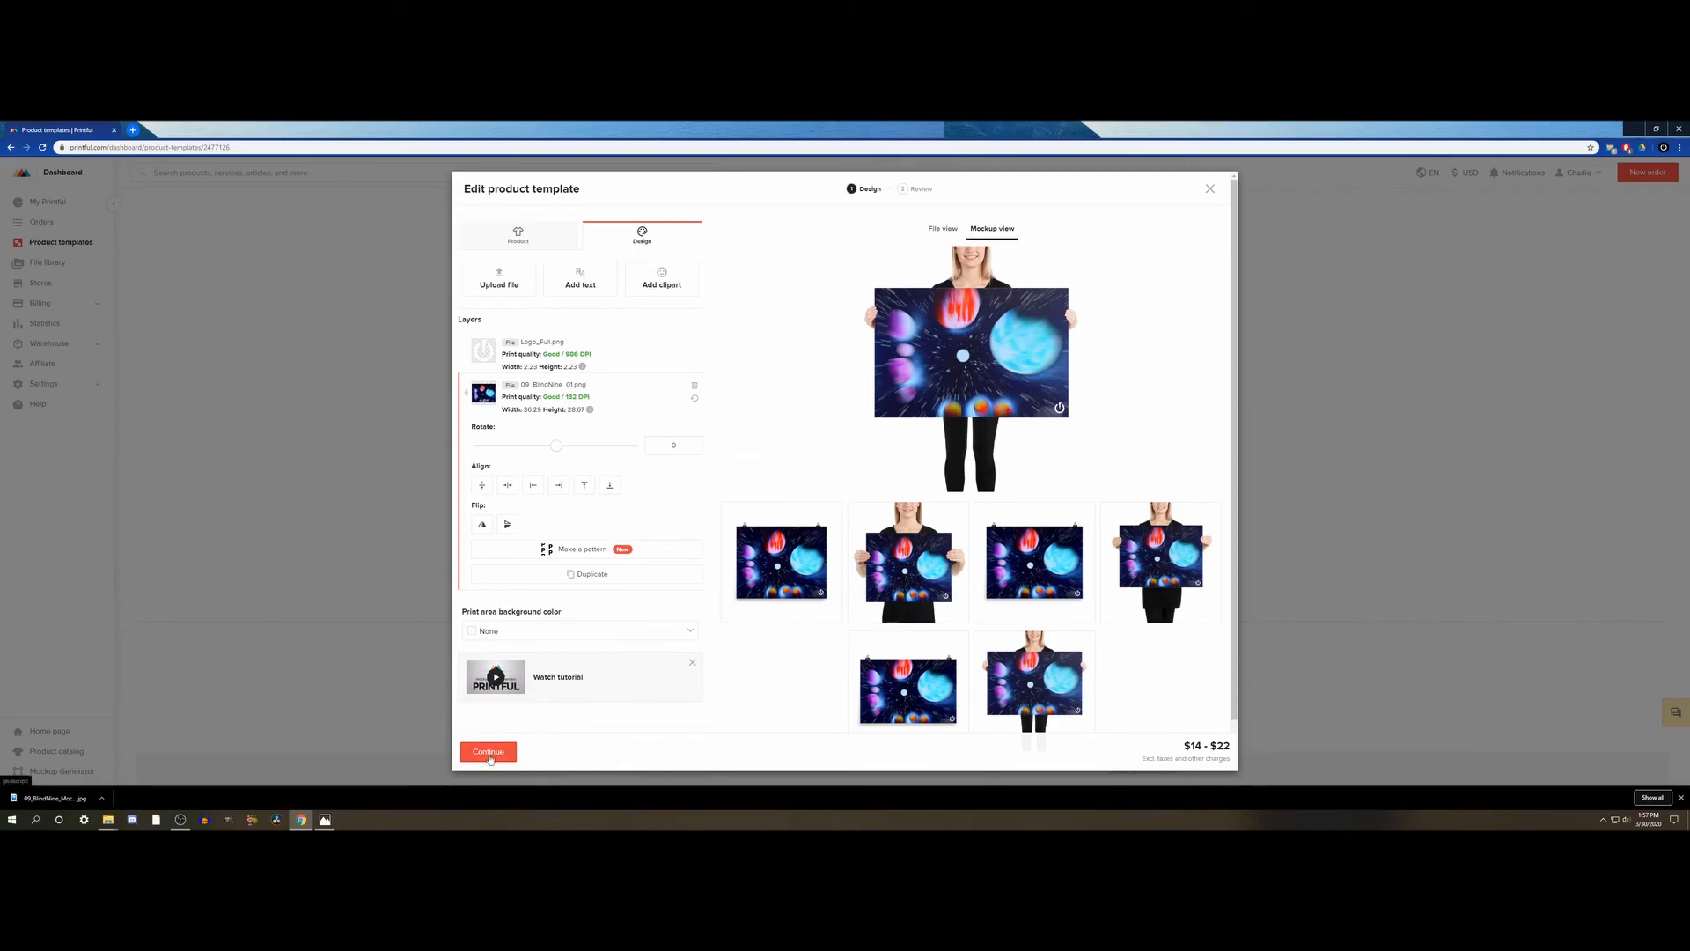
- Proceed to the template review, retitle the template 09 Blind Nine 01 and save it
{"action": "left_click", "coordinate": [489, 755]}
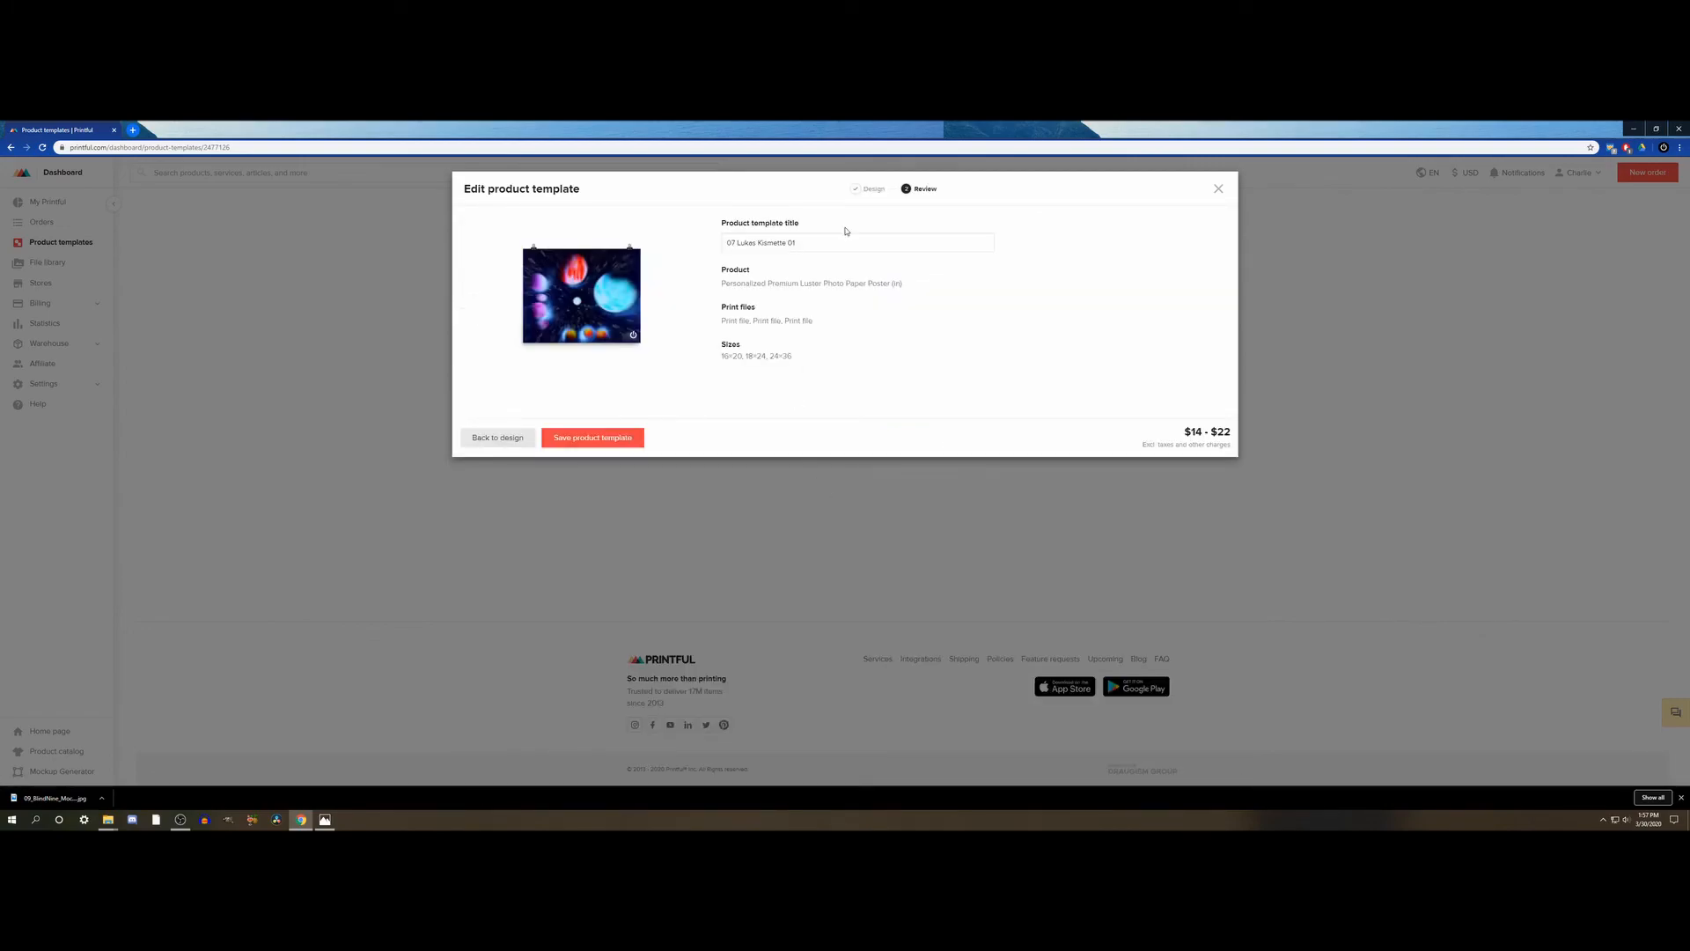
{"action": "left_click_drag", "start_coordinate": [810, 244], "coordinate": [706, 236]}
{"action": "type", "text": "09 Blind Nine"}
{"action": "left_click", "coordinate": [604, 440]}
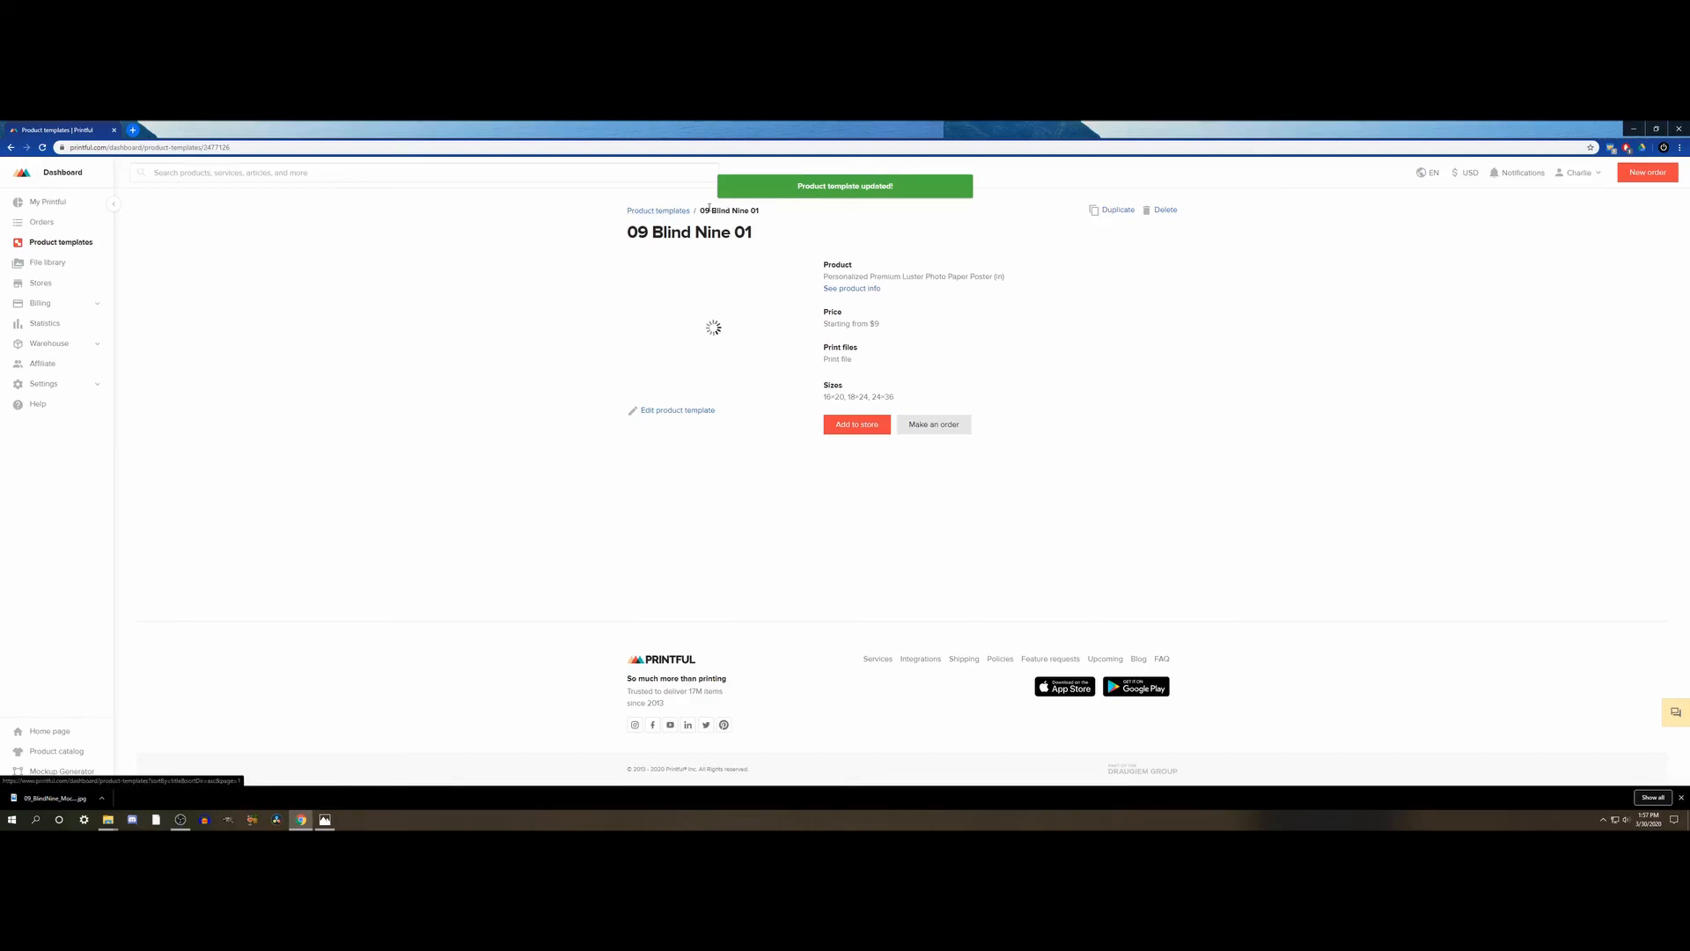
- Return to the product templates list, choose title A to Z sorting, and examine the 09 Blind Nine 01 entry's placement and thumbnail
{"action": "left_click", "coordinate": [644, 213]}
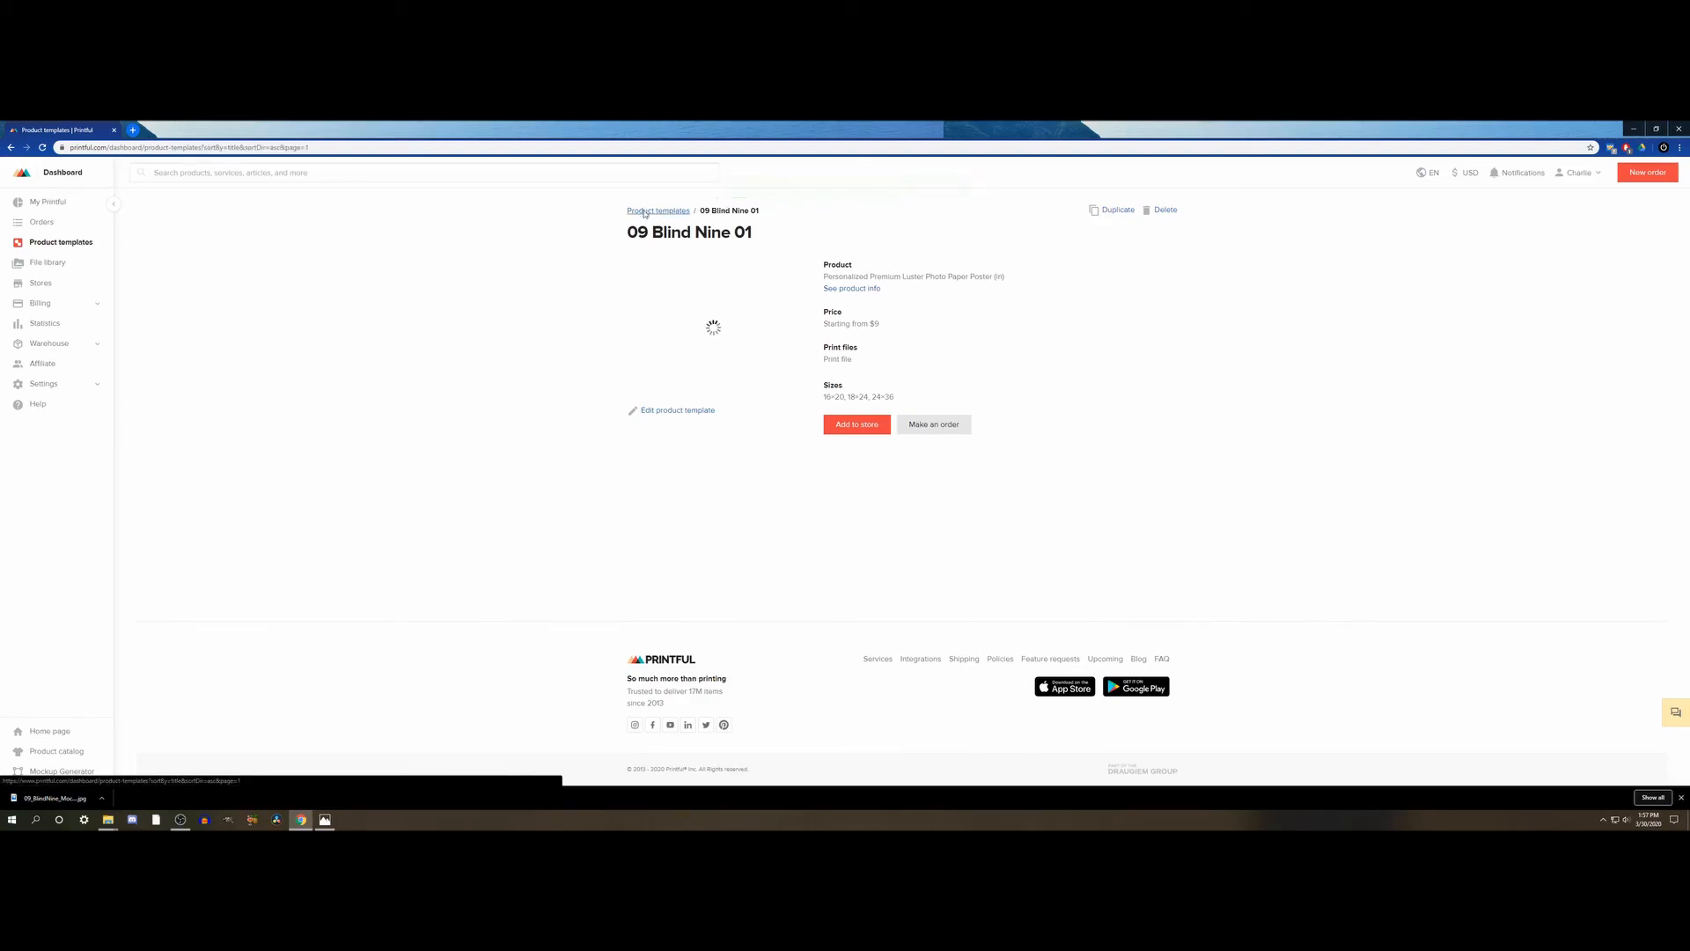
{"action": "scroll", "coordinate": [554, 355], "scroll_direction": "down", "scroll_amount": 1}
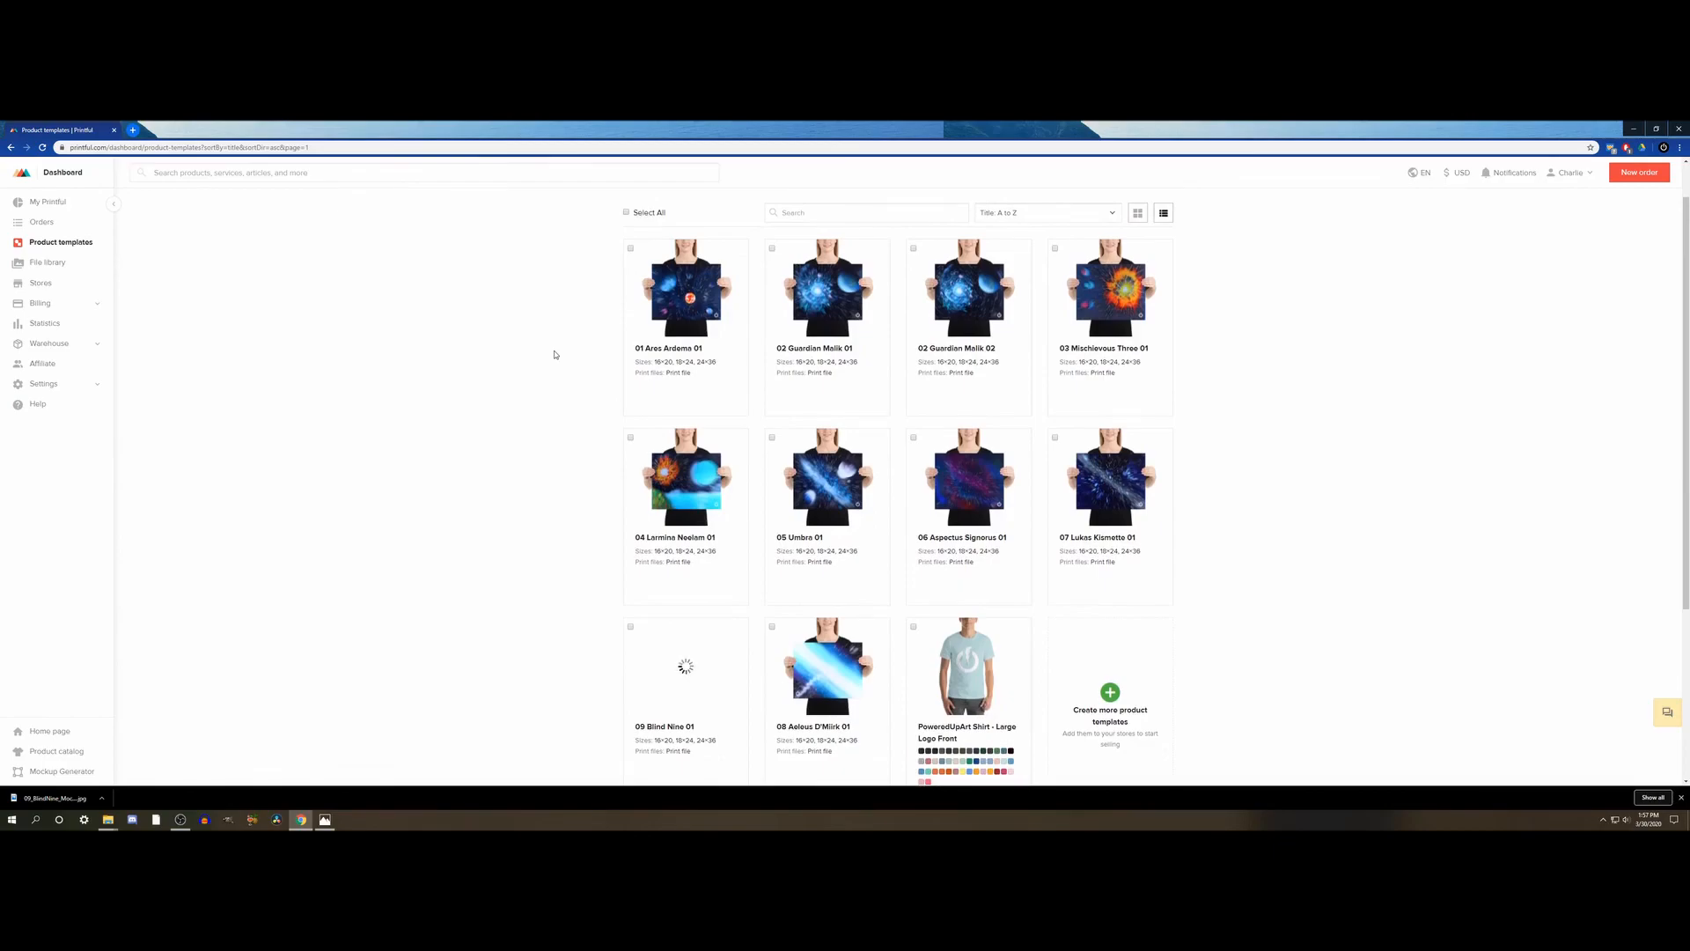
{"action": "left_click", "coordinate": [1112, 213]}
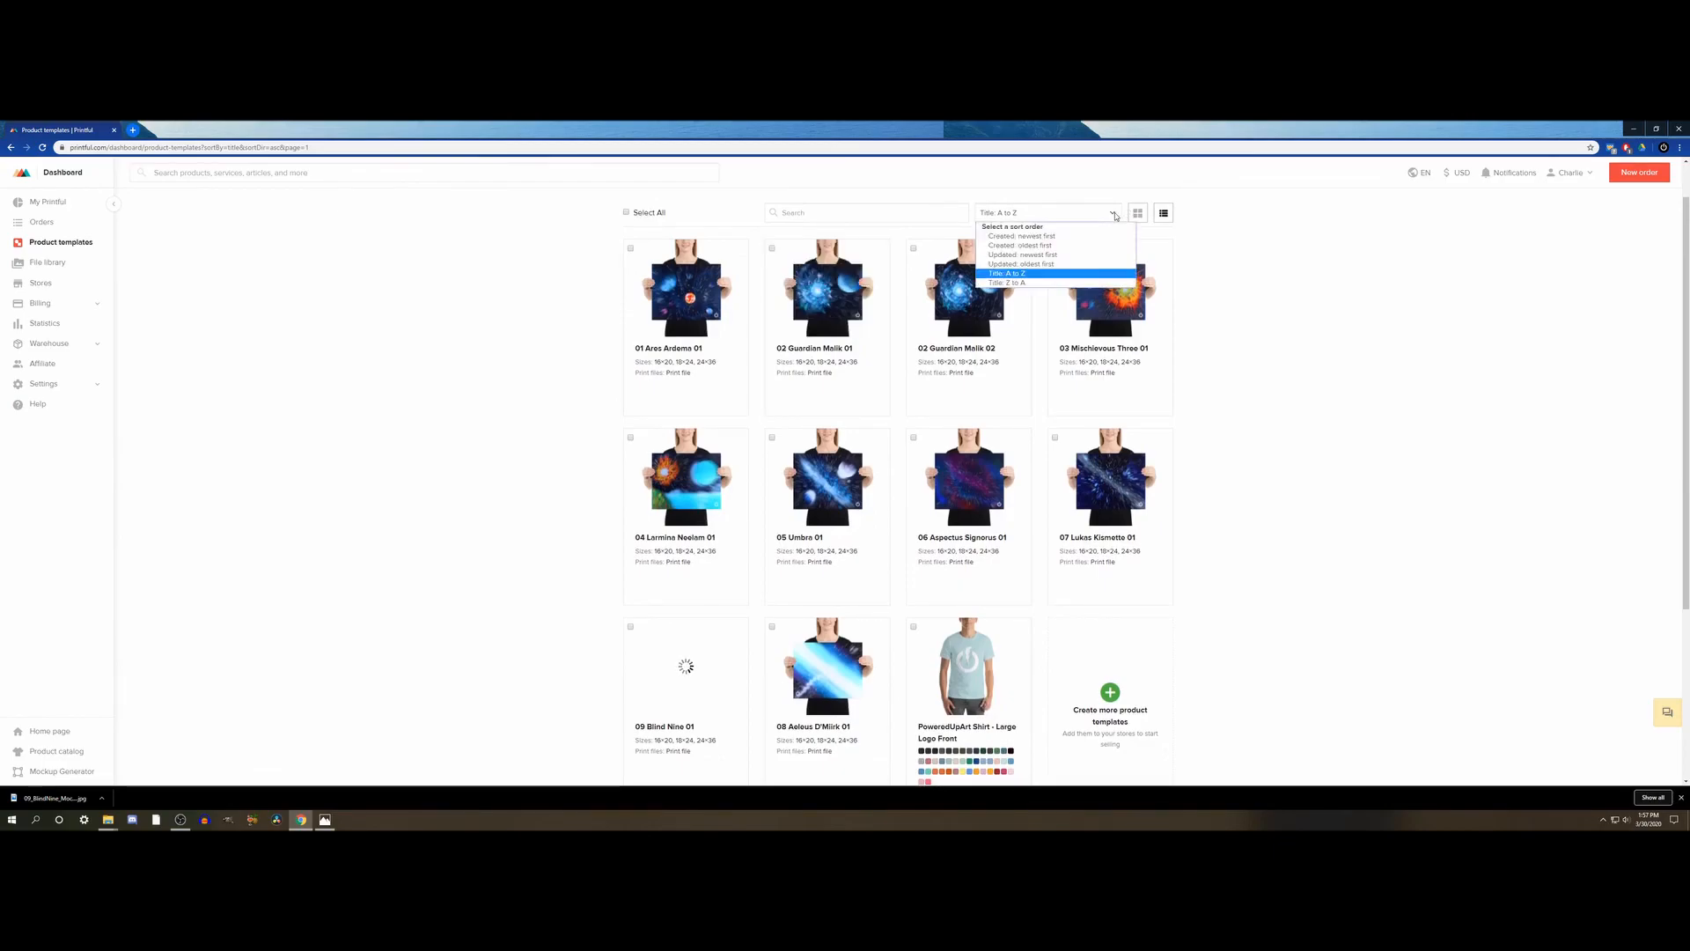
{"action": "left_click", "coordinate": [1019, 274]}
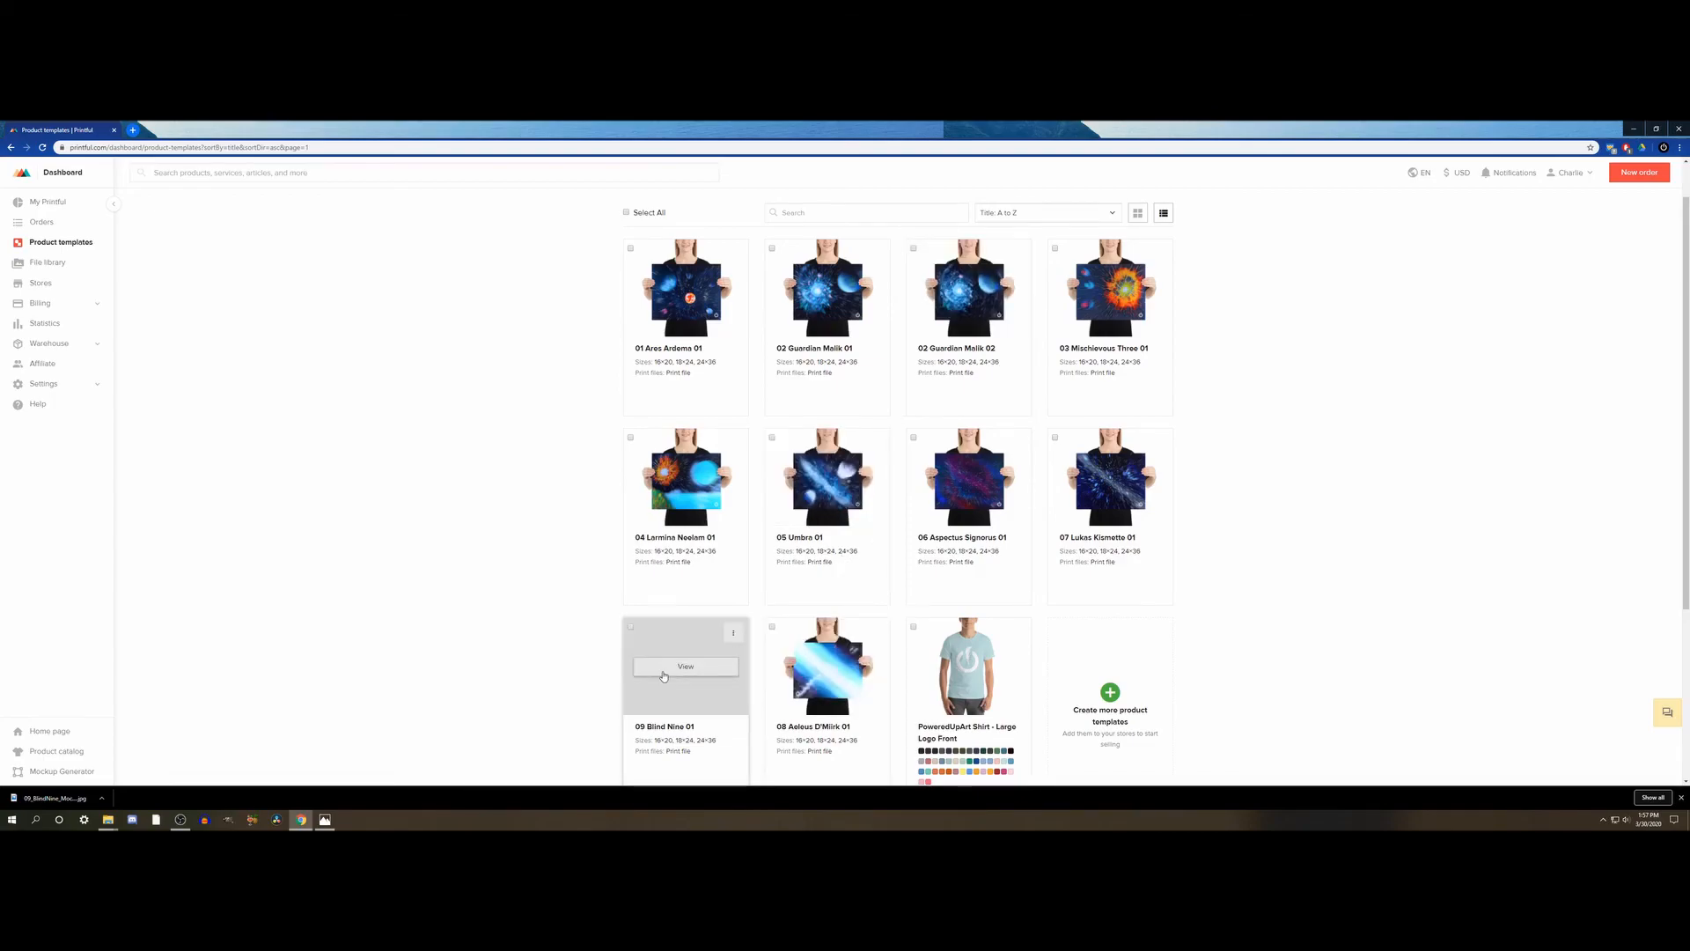
{"action": "scroll", "coordinate": [691, 669], "scroll_direction": "down", "scroll_amount": 1}
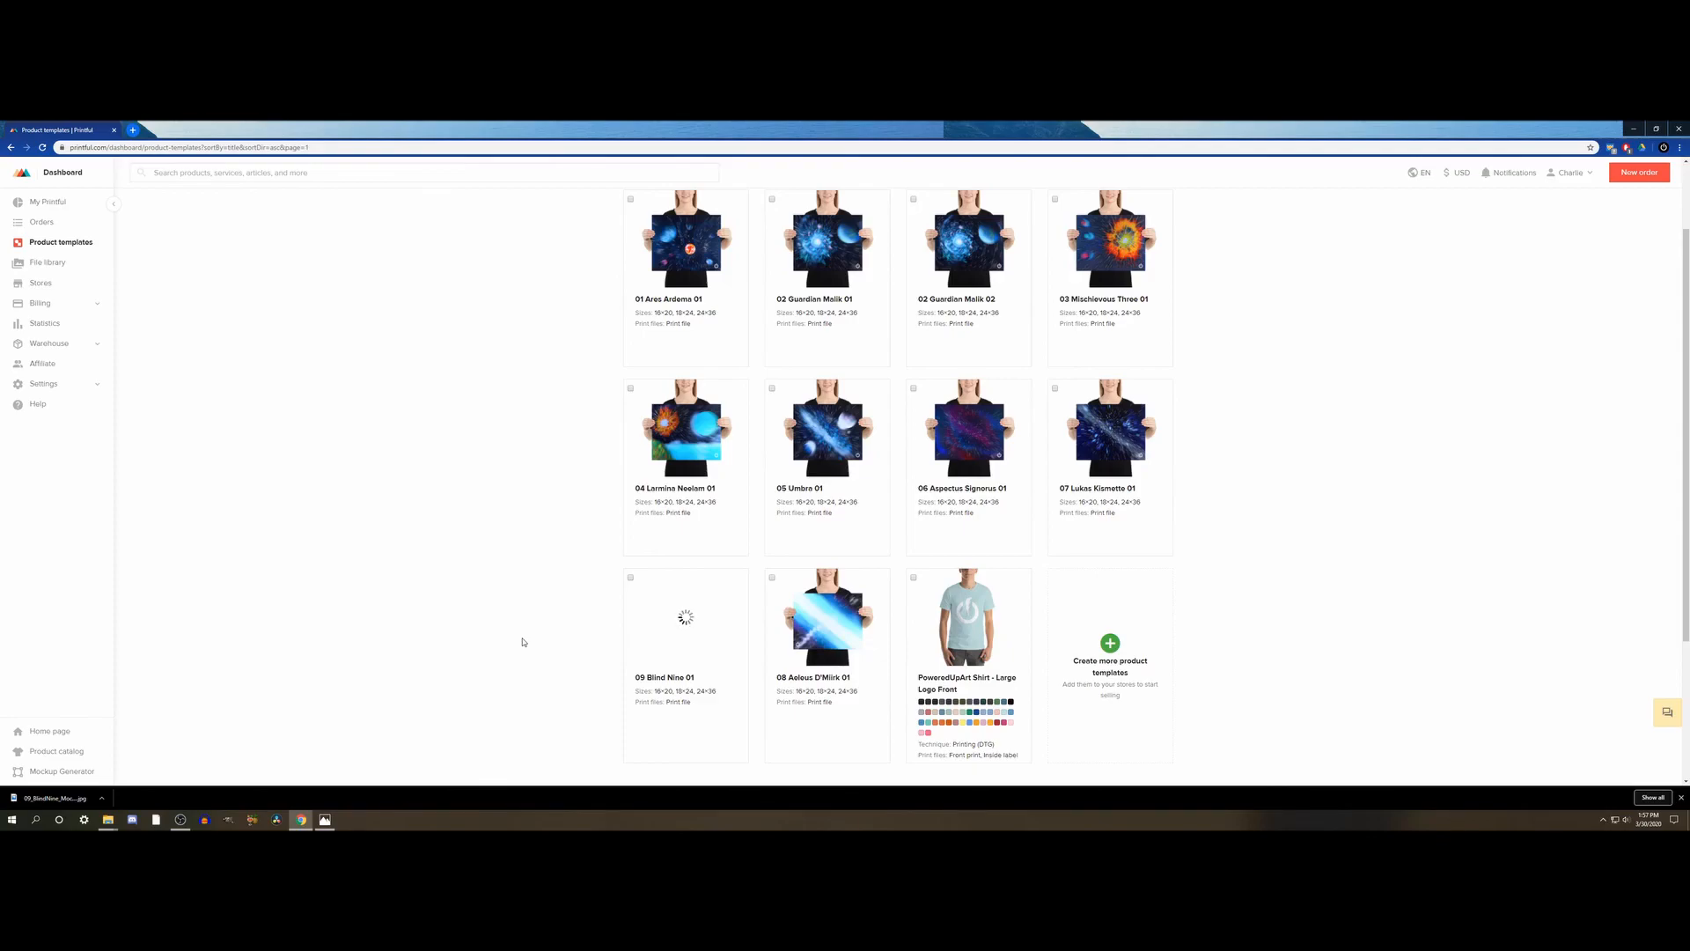
{"action": "scroll", "coordinate": [522, 642], "scroll_direction": "up", "scroll_amount": 2}
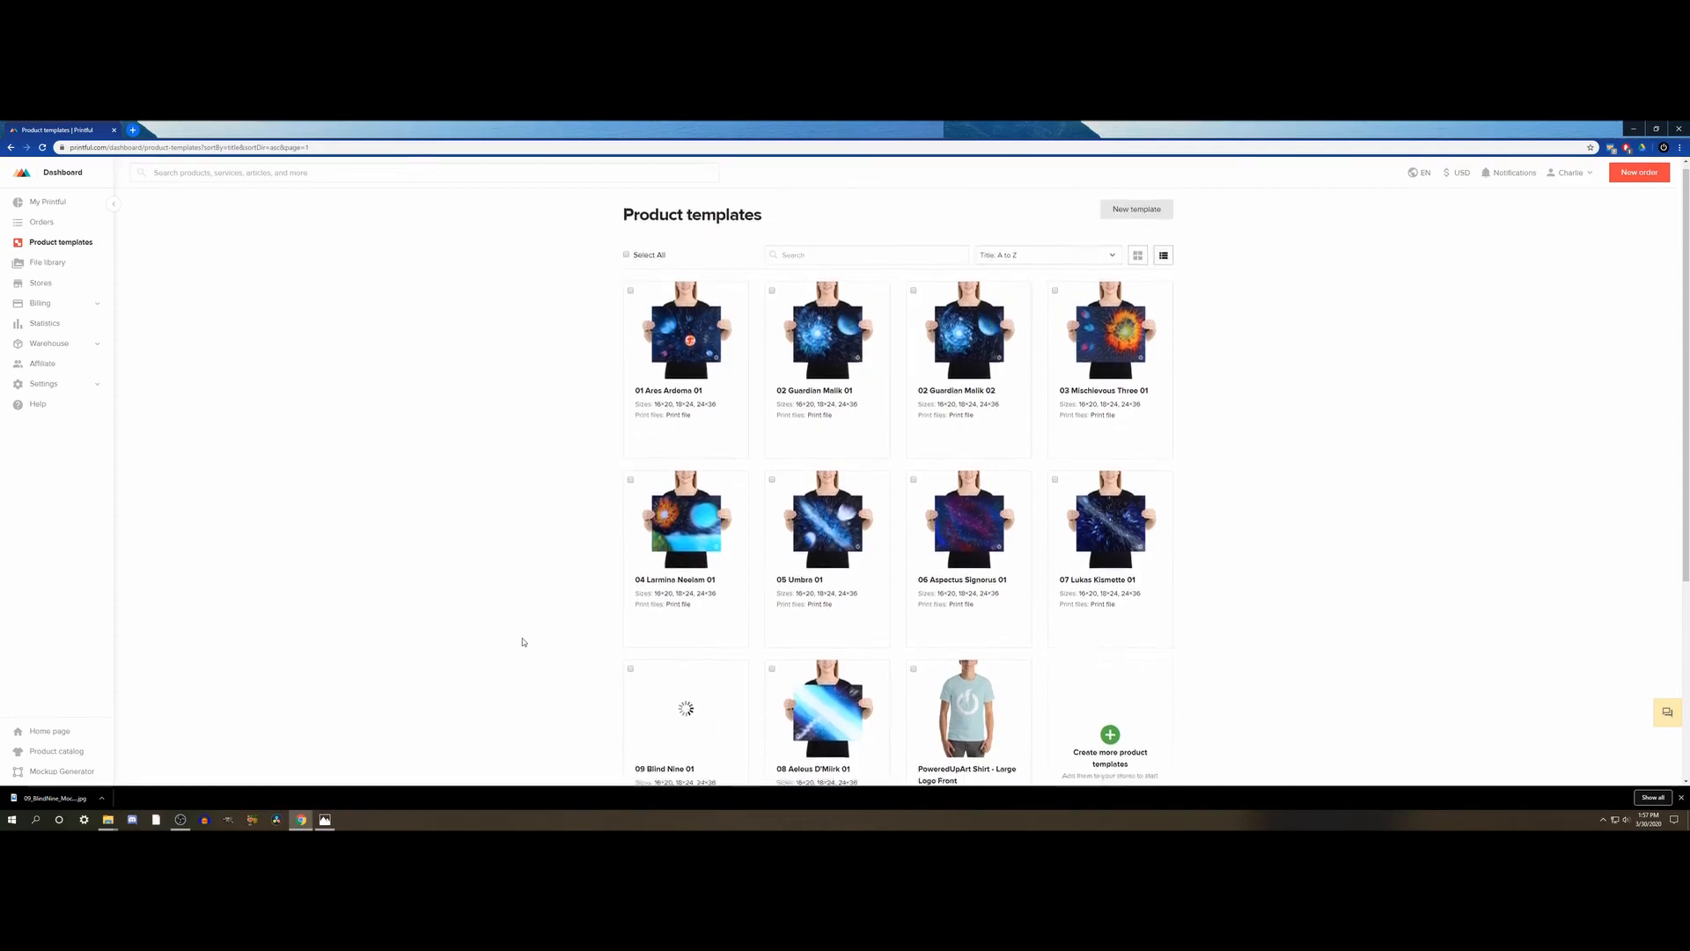
{"action": "scroll", "coordinate": [522, 642], "scroll_direction": "down", "scroll_amount": 4}
{"action": "scroll", "coordinate": [522, 642], "scroll_direction": "up", "scroll_amount": 2}
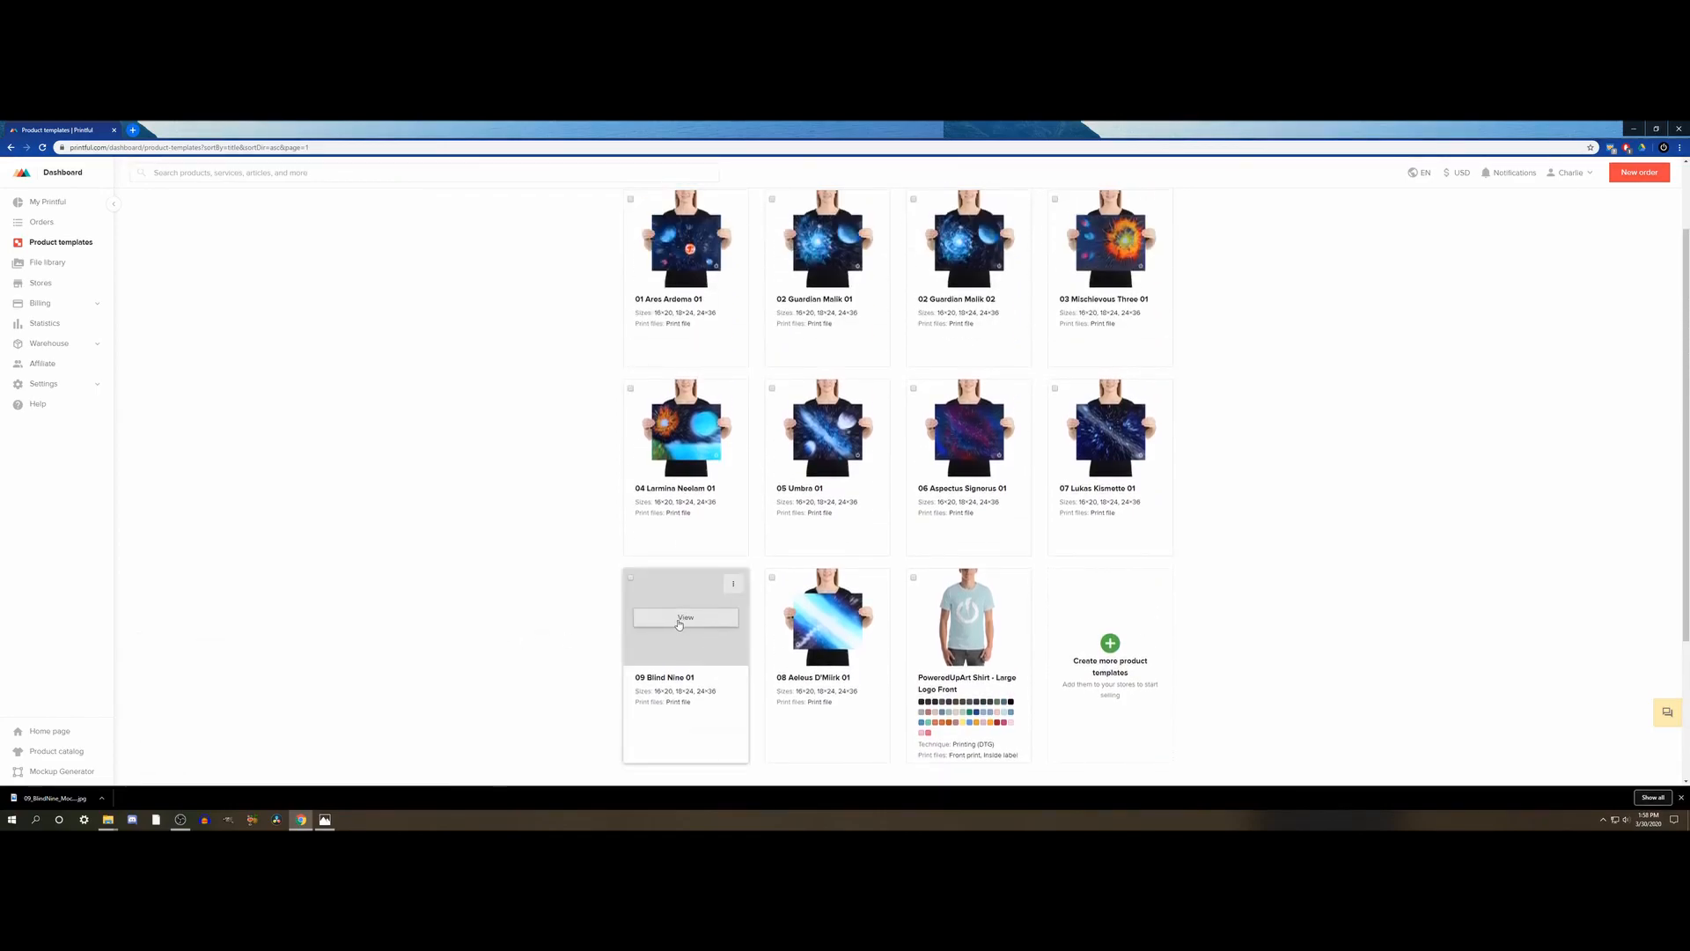
{"action": "scroll", "coordinate": [525, 617], "scroll_direction": "down", "scroll_amount": 2}
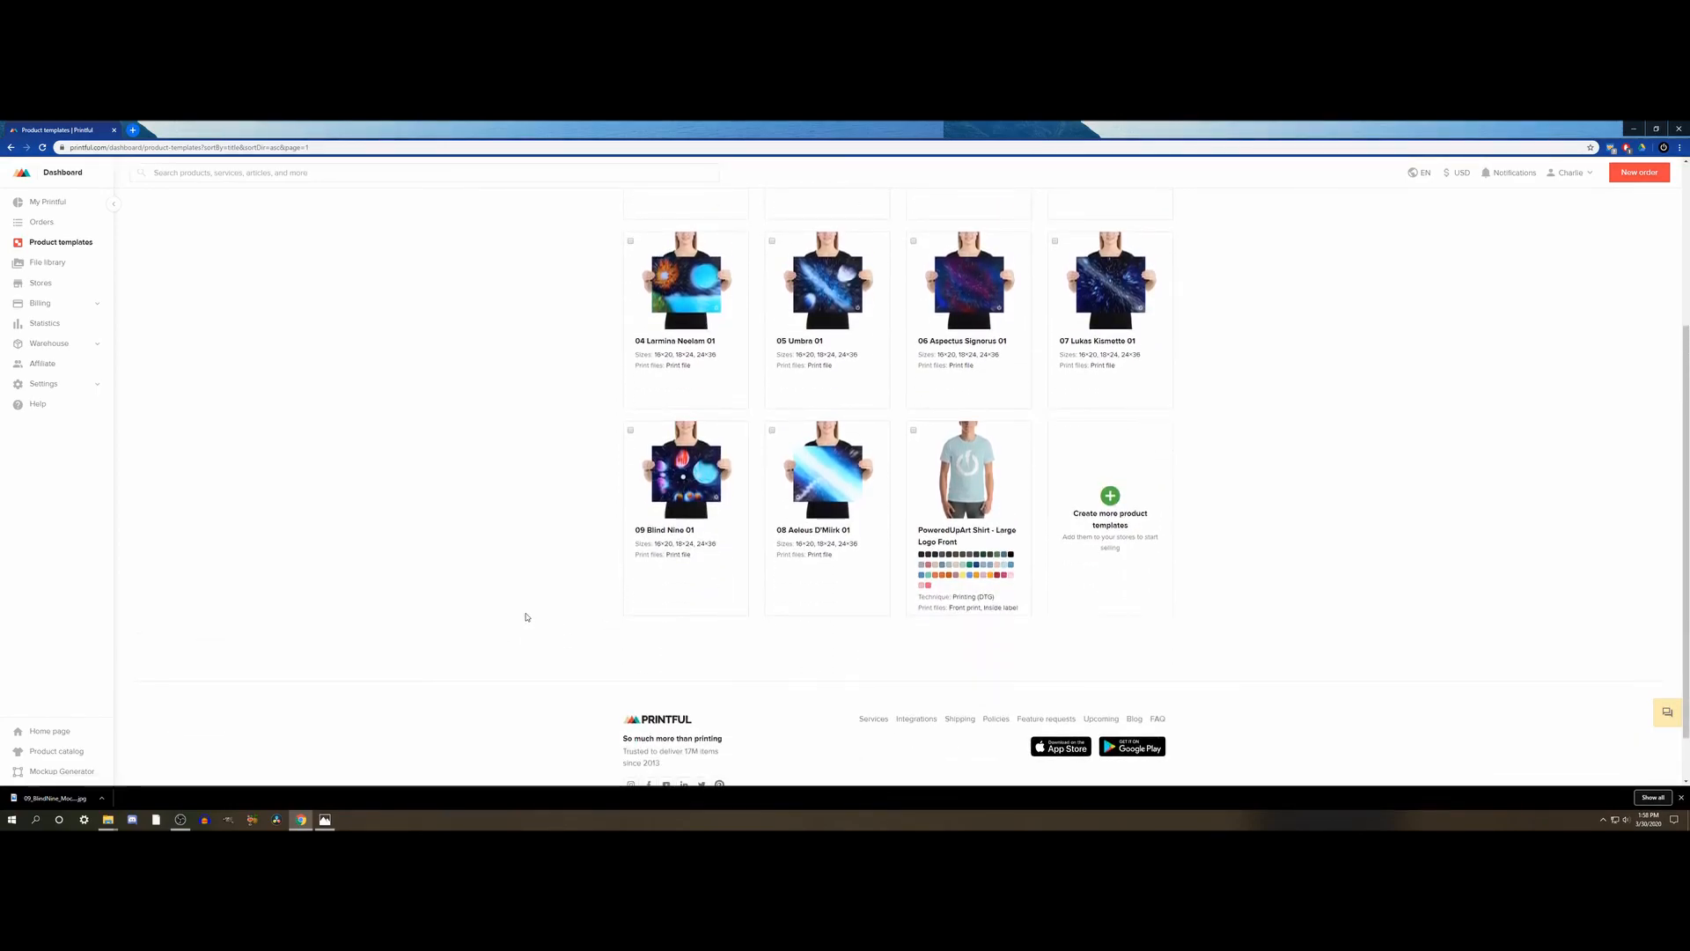
{"action": "scroll", "coordinate": [526, 616], "scroll_direction": "up", "scroll_amount": 1}
{"action": "scroll", "coordinate": [526, 617], "scroll_direction": "up", "scroll_amount": 1}
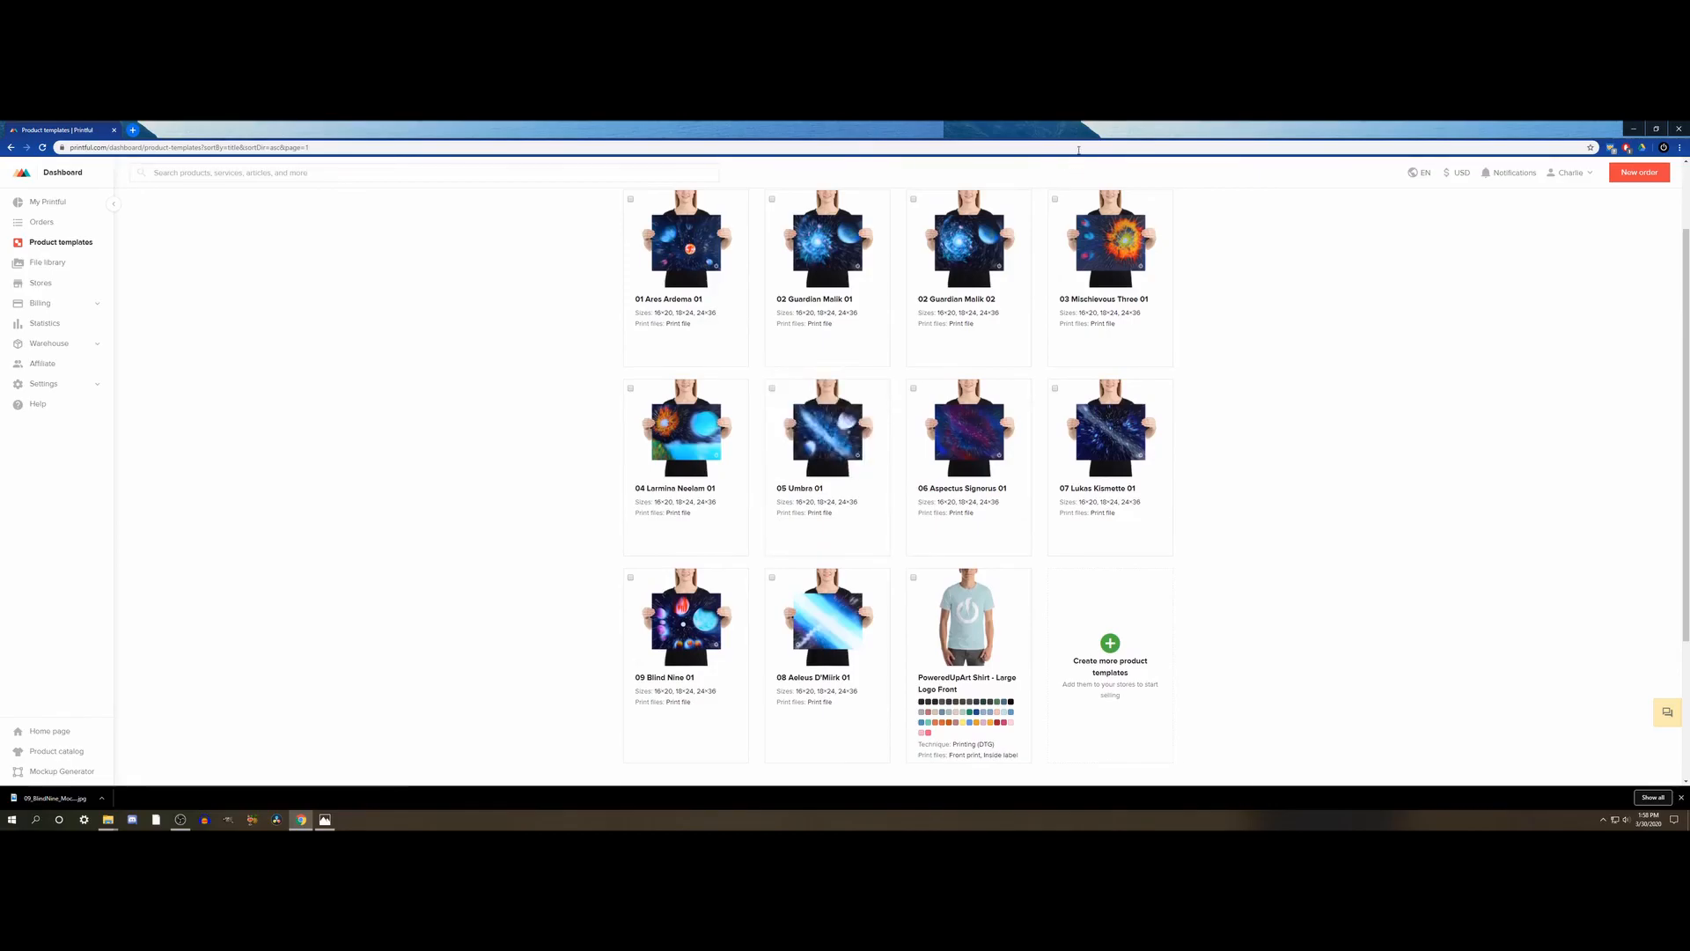
- Refresh the order of the product templates by sorting them by title Z to A and back to A to Z
{"action": "scroll", "coordinate": [1100, 264], "scroll_direction": "up", "scroll_amount": 2}
{"action": "left_click", "coordinate": [1067, 262]}
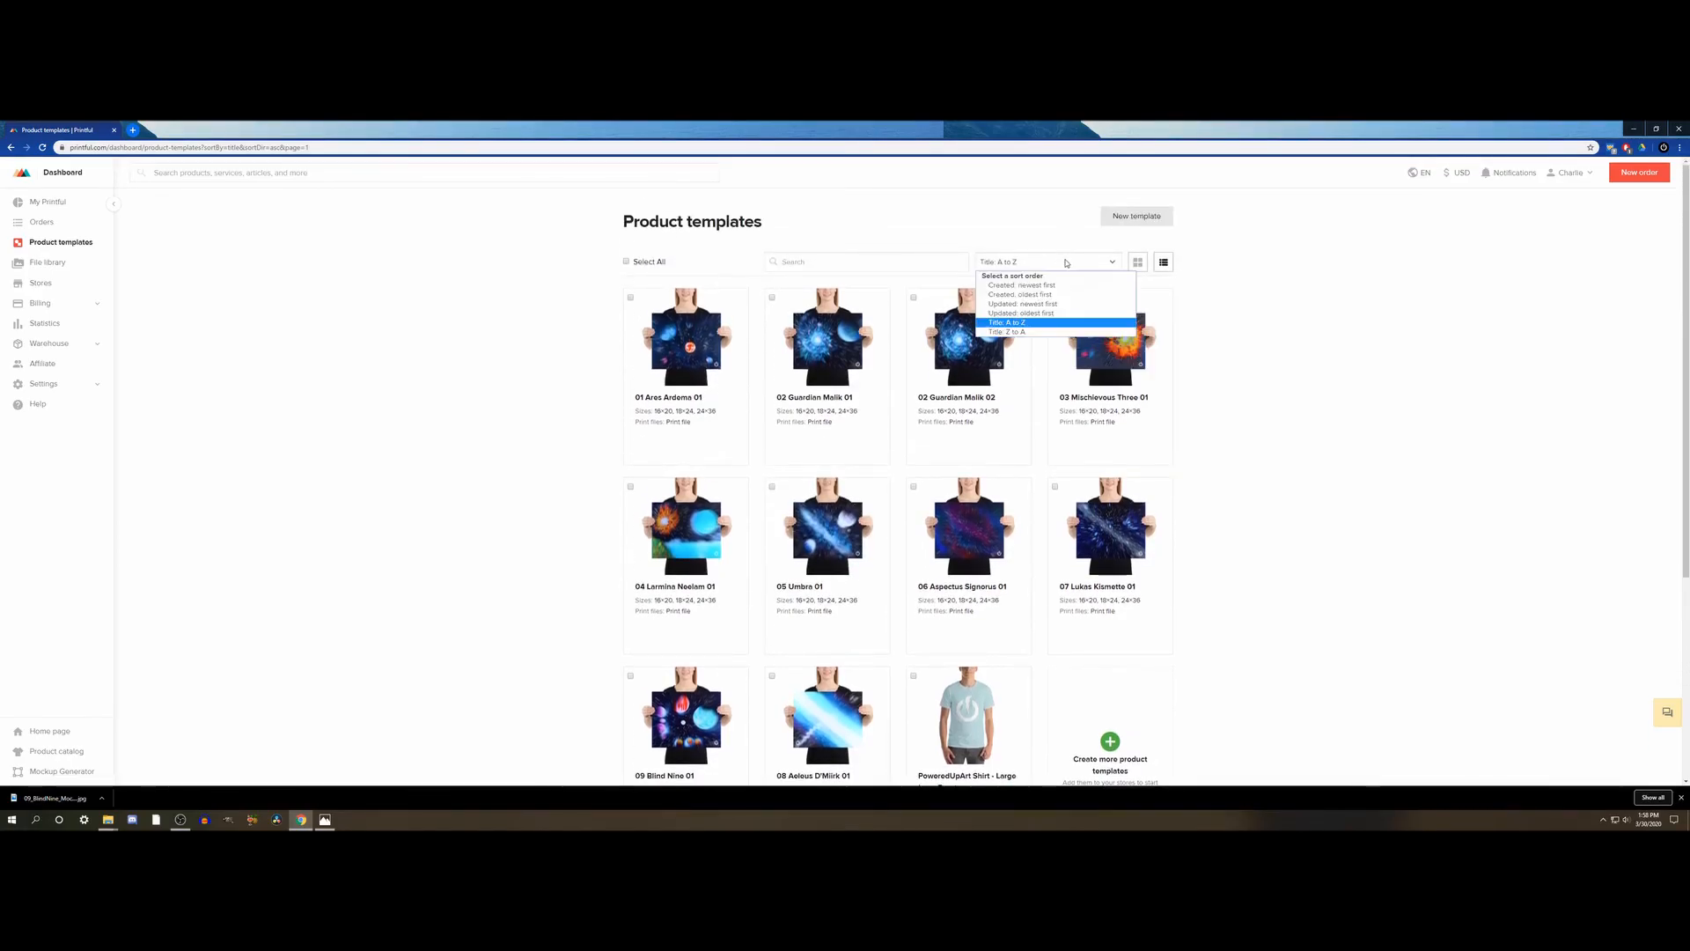
{"action": "left_click", "coordinate": [1039, 332]}
{"action": "left_click", "coordinate": [1056, 265]}
{"action": "left_click", "coordinate": [1038, 313]}
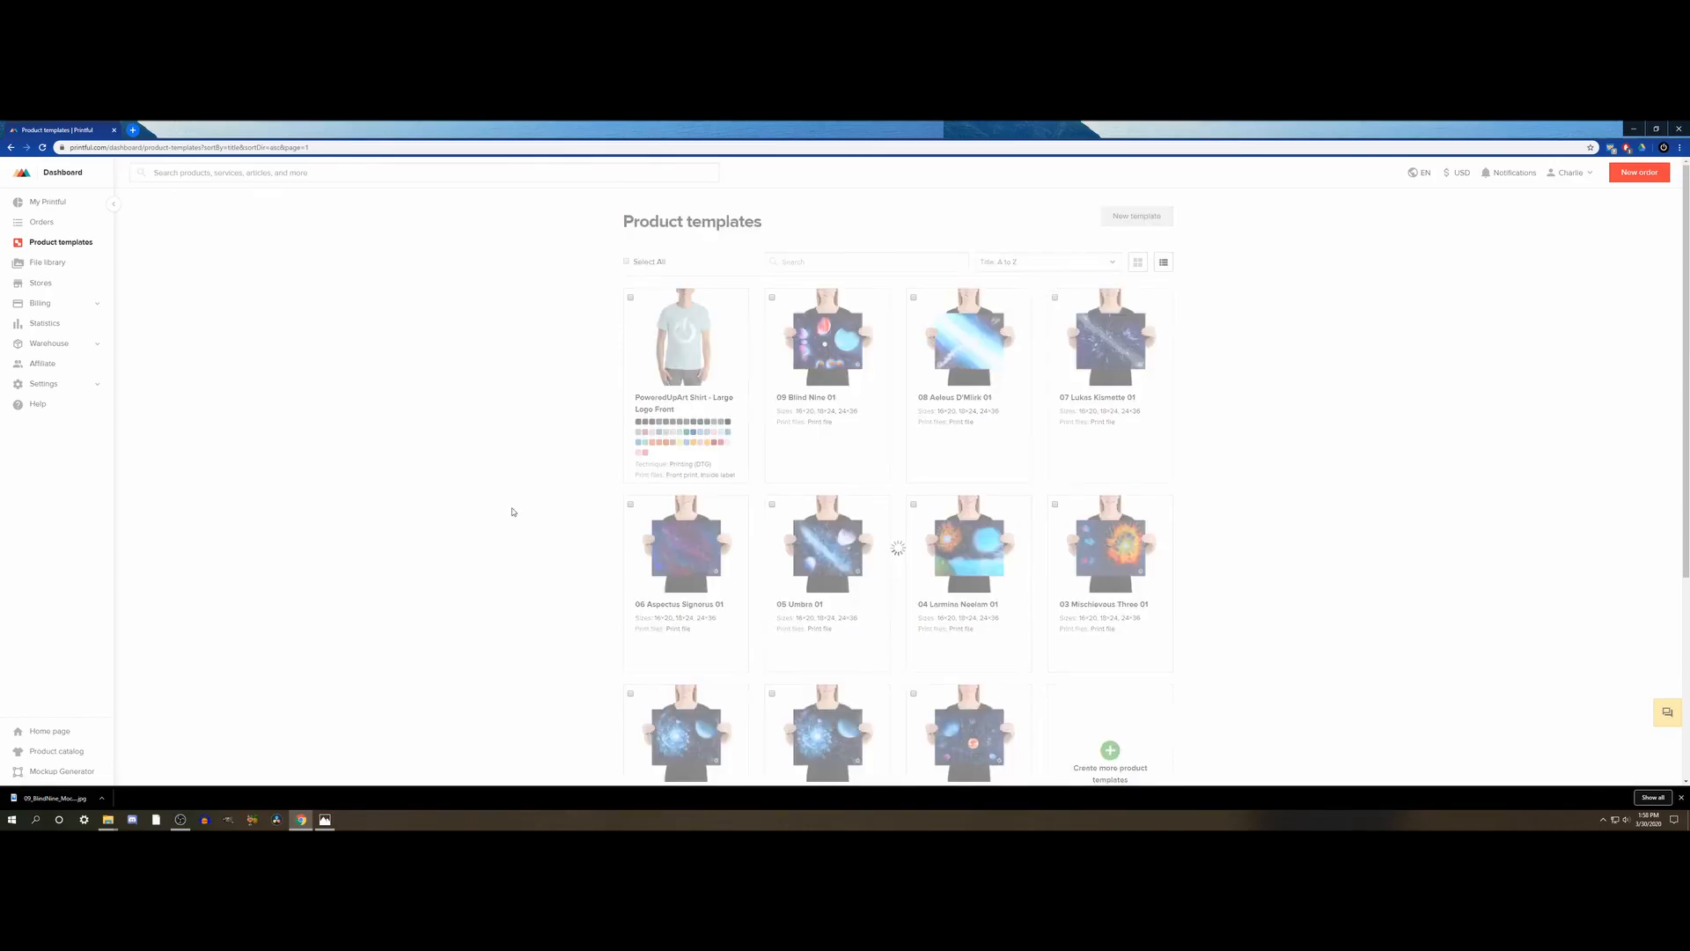
- Open the 09 Blind Nine 01 template from the list to view its product details
{"action": "scroll", "coordinate": [541, 498], "scroll_direction": "down", "scroll_amount": 2}
{"action": "mouse_move", "coordinate": [828, 619]}
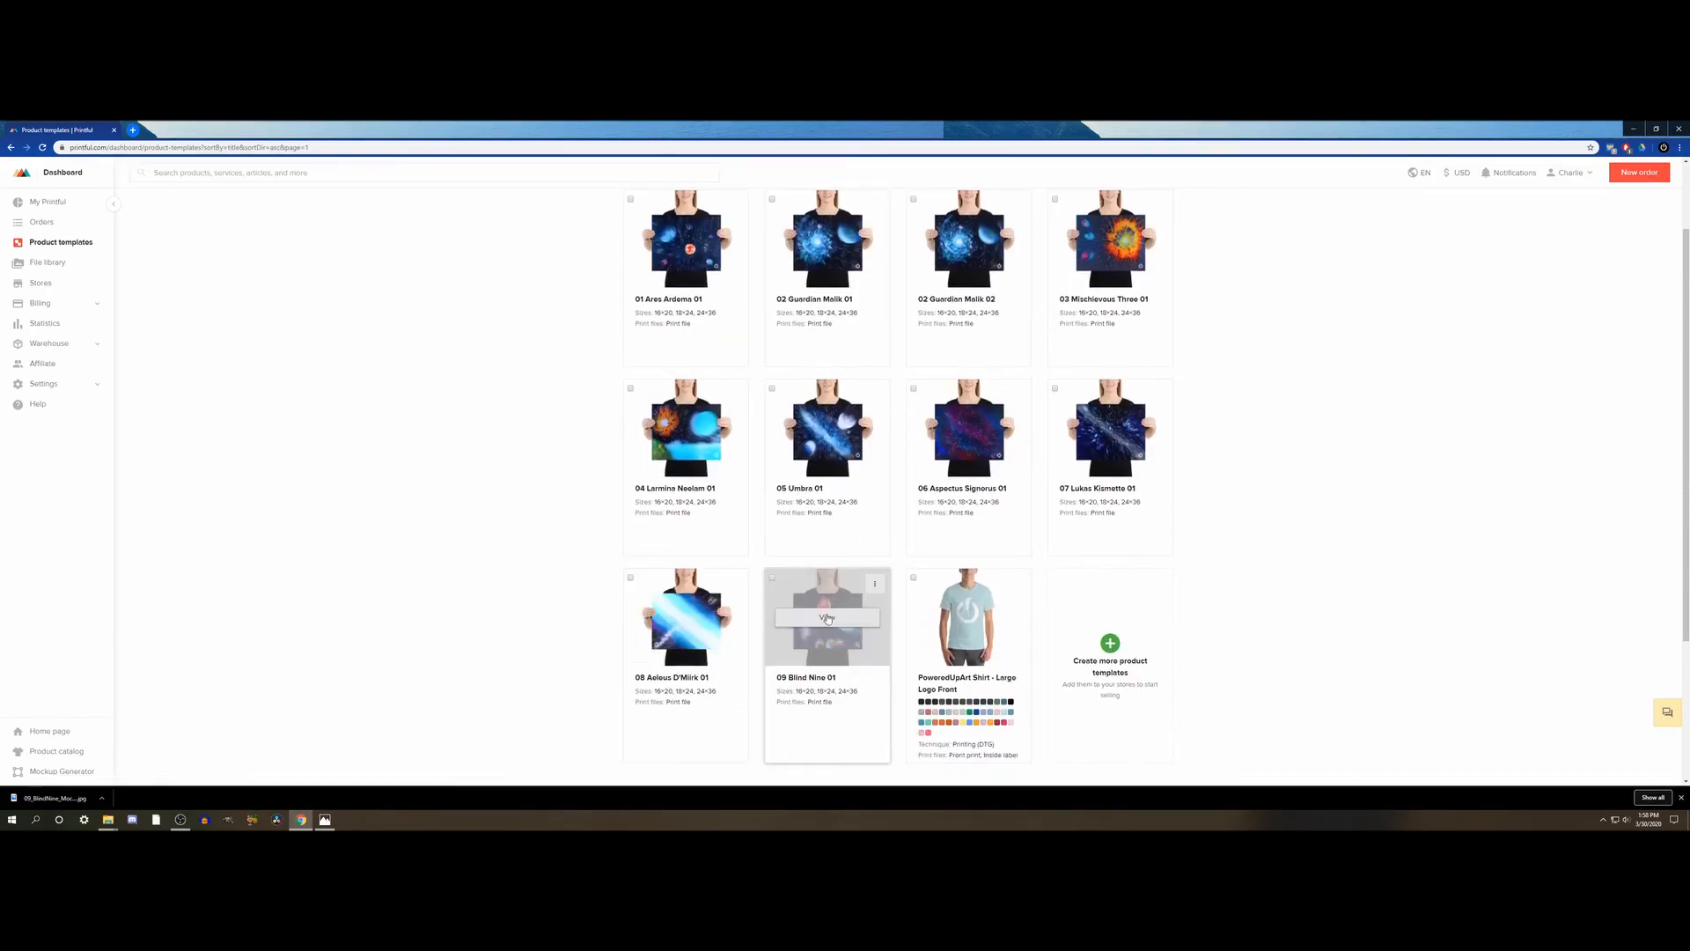
{"action": "left_click", "coordinate": [823, 620]}
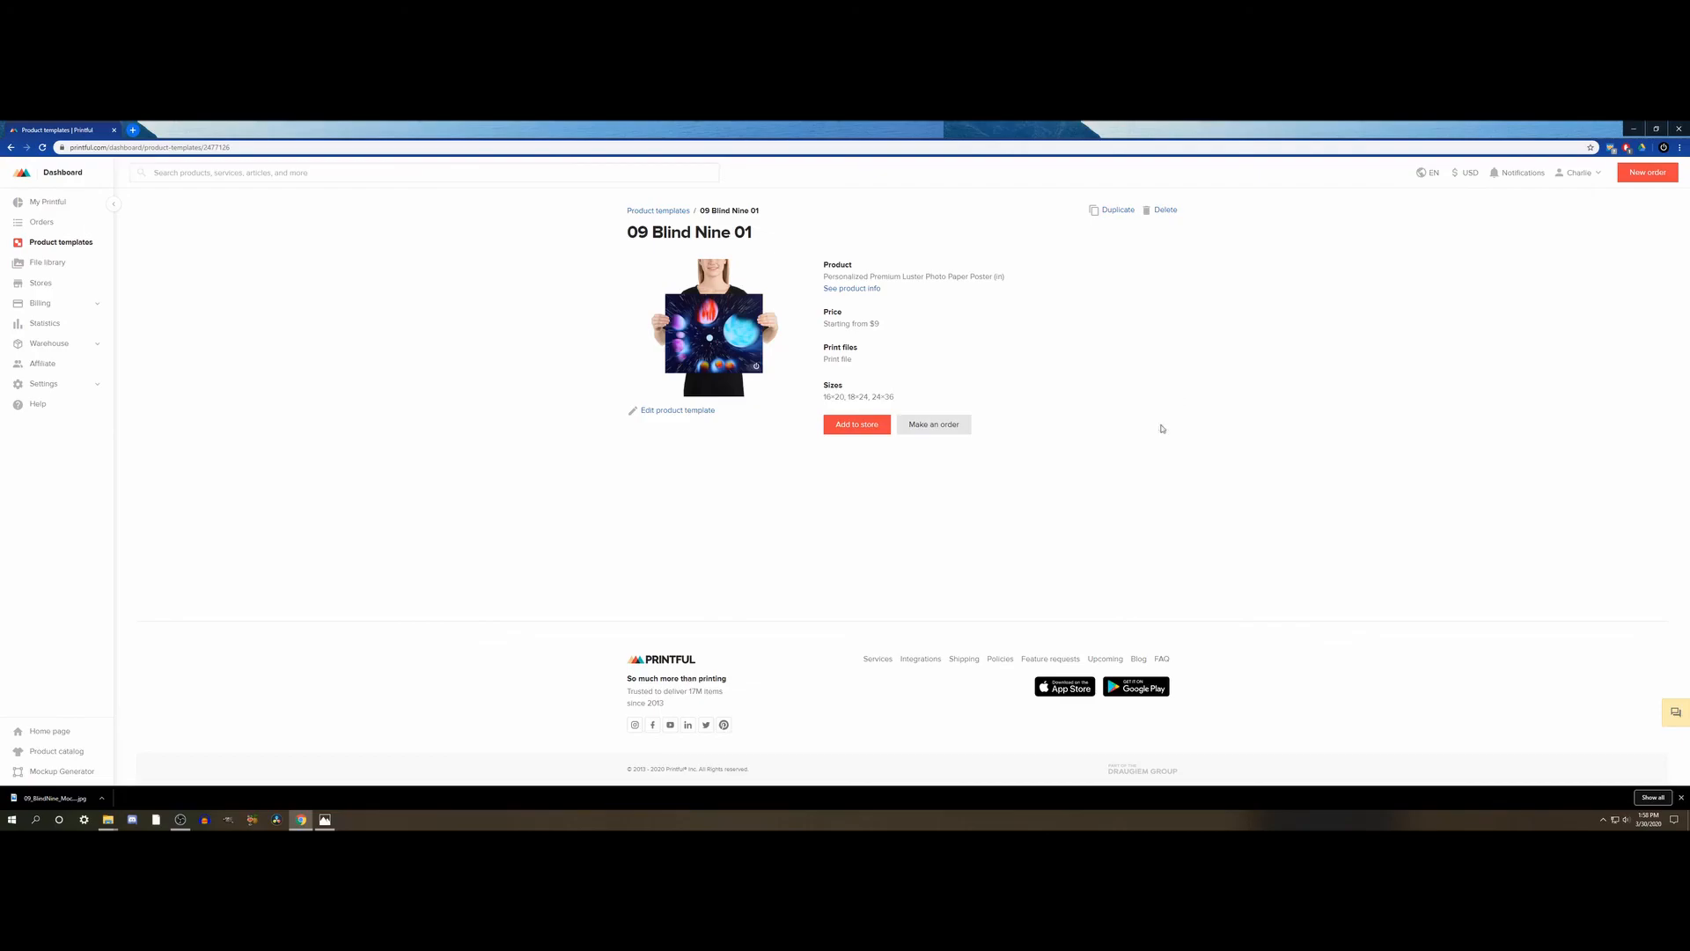
- Return to the product templates list and look over the whole set of poster and shirt templates
{"action": "left_click", "coordinate": [658, 211]}
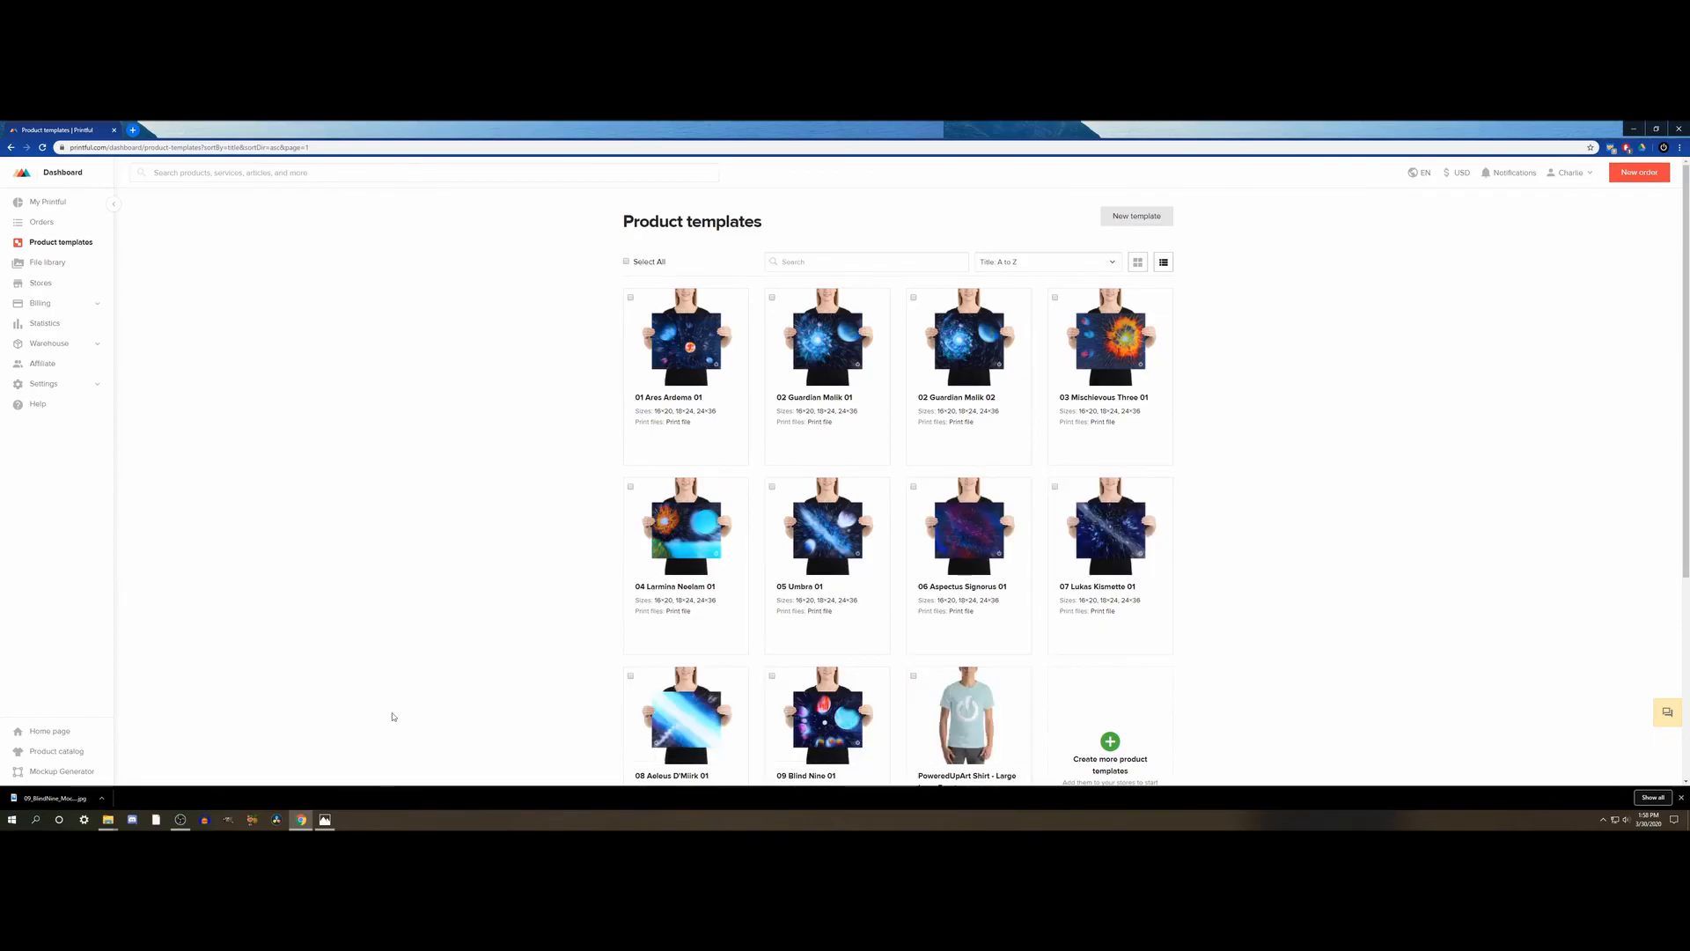
{"action": "scroll", "coordinate": [509, 454], "scroll_direction": "down", "scroll_amount": 2}
{"action": "scroll", "coordinate": [509, 451], "scroll_direction": "up", "scroll_amount": 2}
{"action": "scroll", "coordinate": [546, 488], "scroll_direction": "down", "scroll_amount": 2}
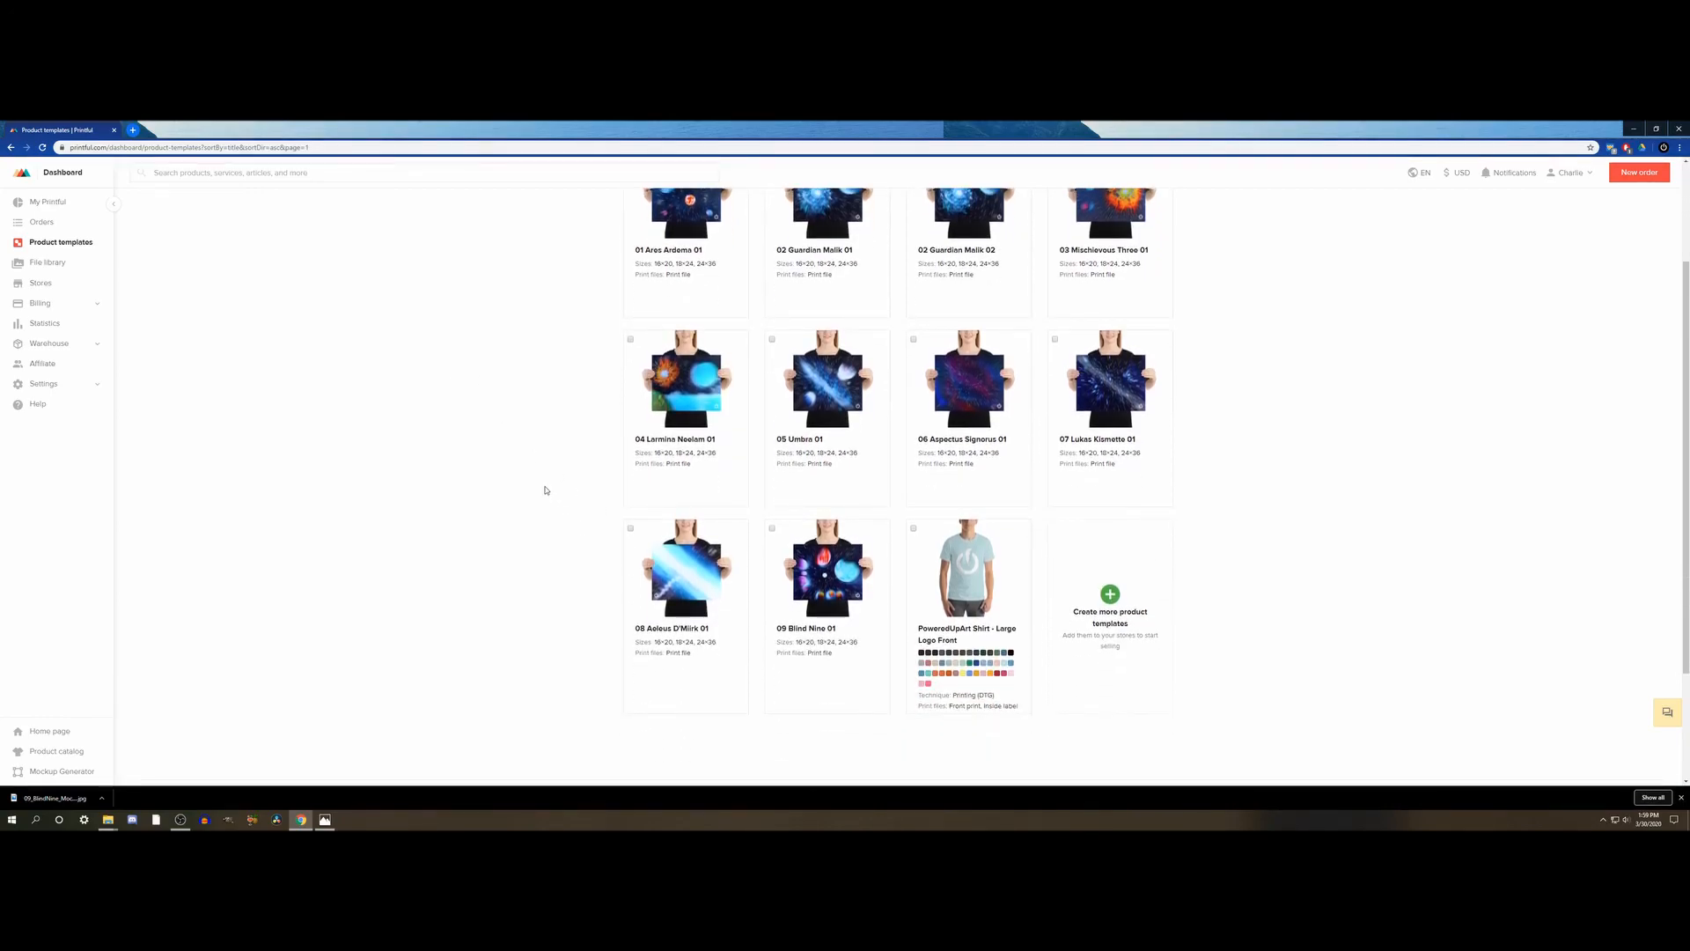
{"action": "scroll", "coordinate": [546, 490], "scroll_direction": "up", "scroll_amount": 2}
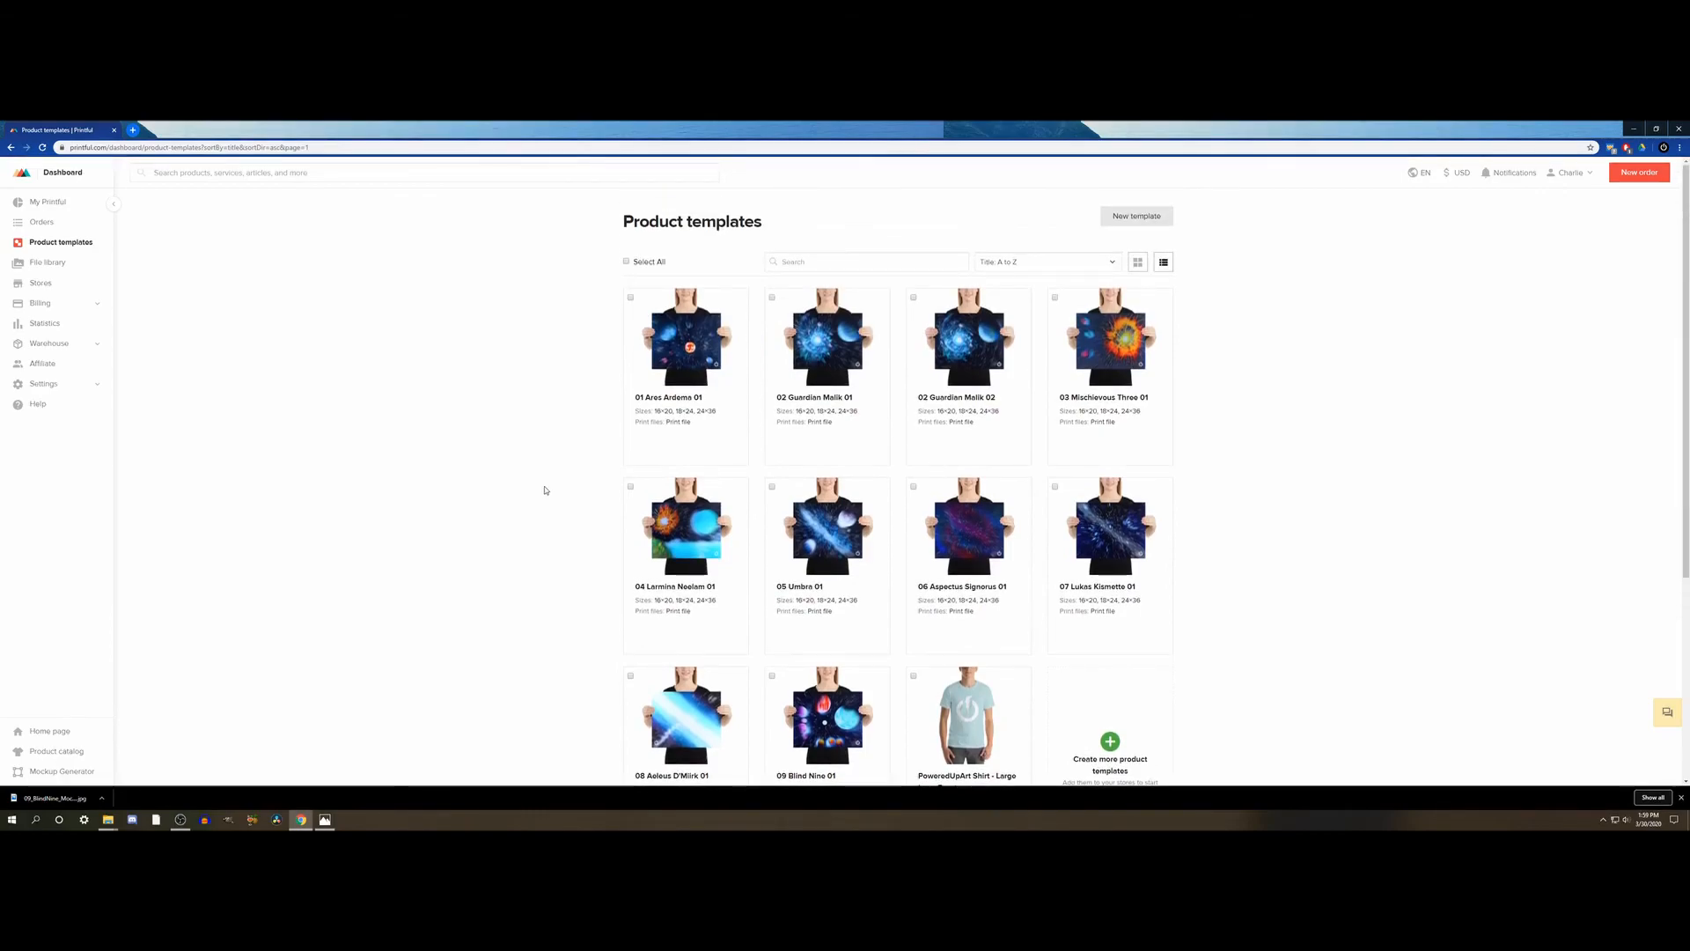